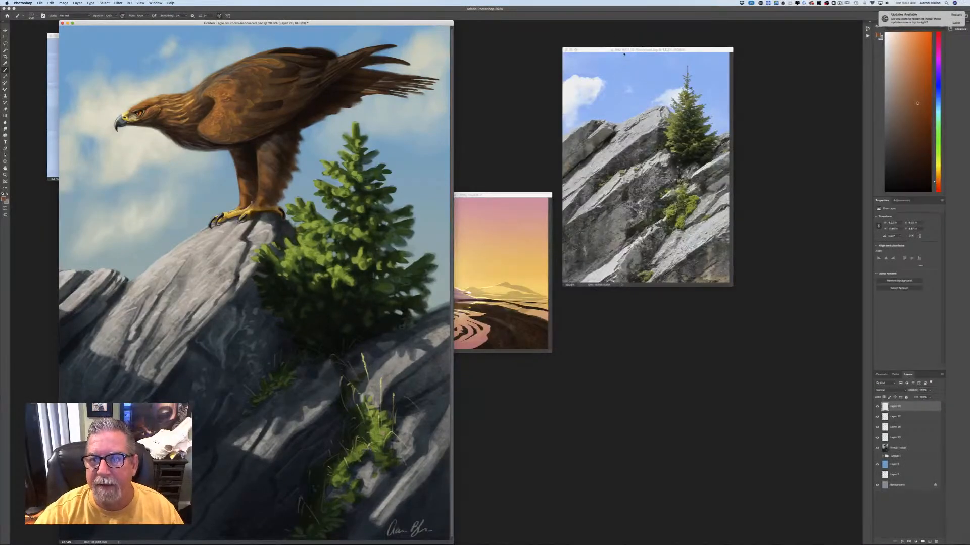
Step: Enlarge the rocky slope and pine tree reference photo to 66.7% and place it beside the eagle painting
drag(624, 53, 485, 151)
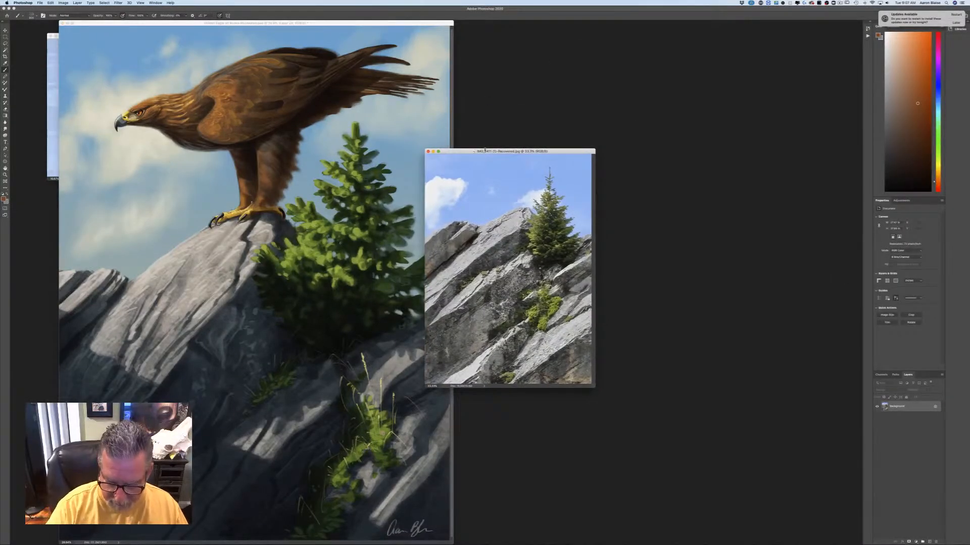
key(super+equal)
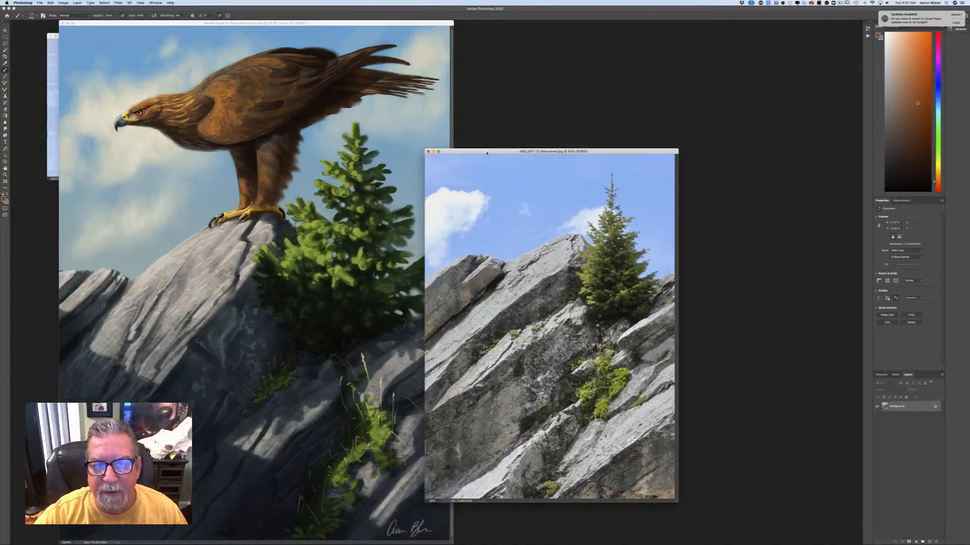
drag(485, 149, 506, 108)
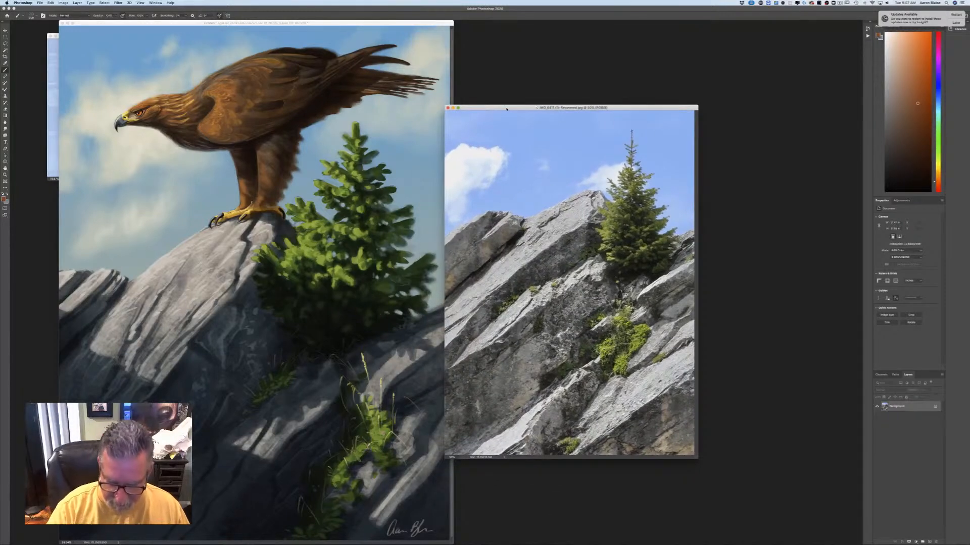
key(super+equal)
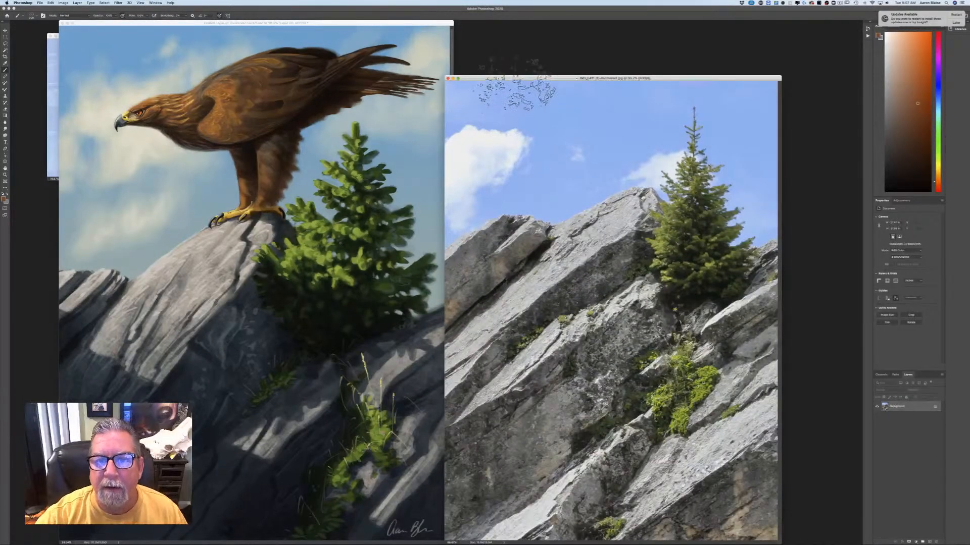
drag(516, 80, 515, 39)
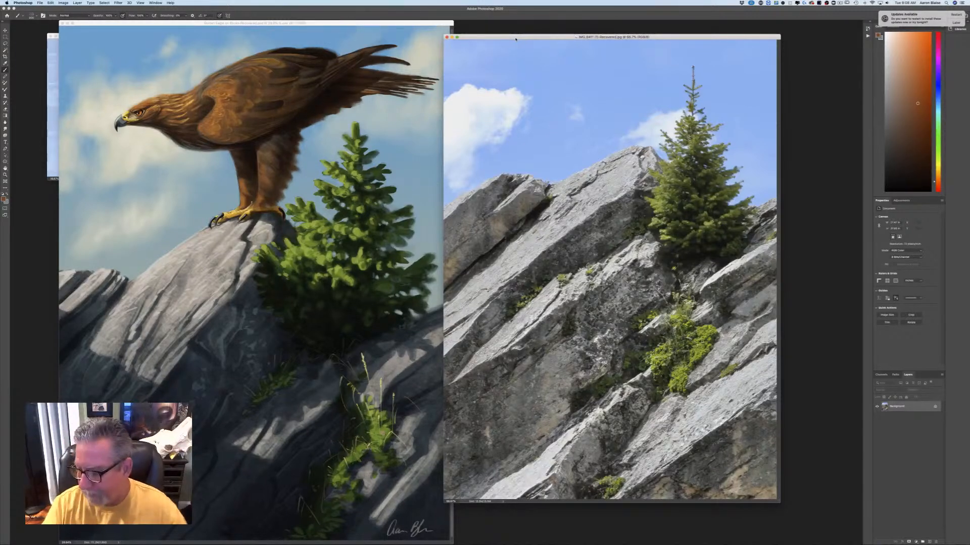
mouse_move(520, 34)
mouse_down()
mouse_move(371, 39)
mouse_move(666, 43)
mouse_move(600, 41)
mouse_up()
Step: Arrange the eagle painting and the rock reference photo side by side so both are fully visible for comparison
drag(419, 21, 645, 20)
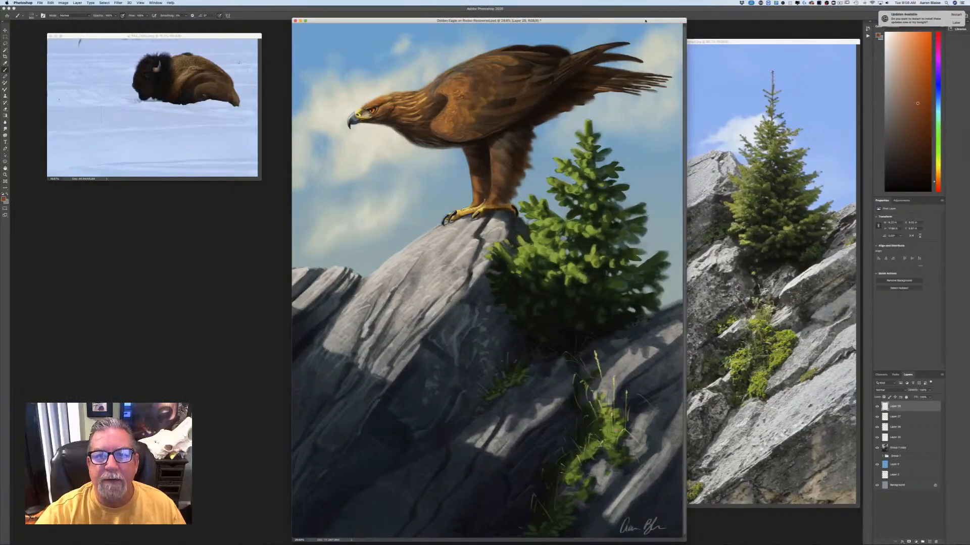
drag(645, 21, 645, 16)
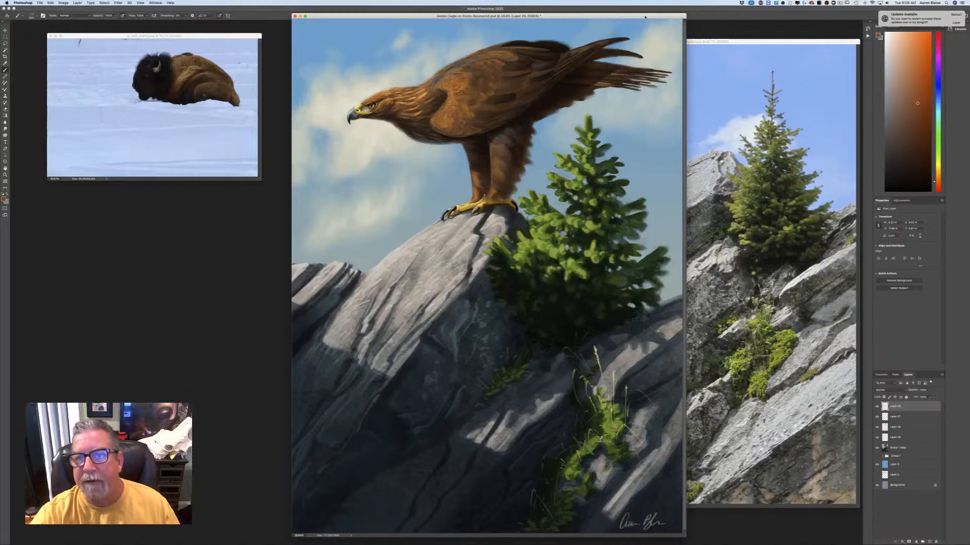
drag(645, 17, 395, 17)
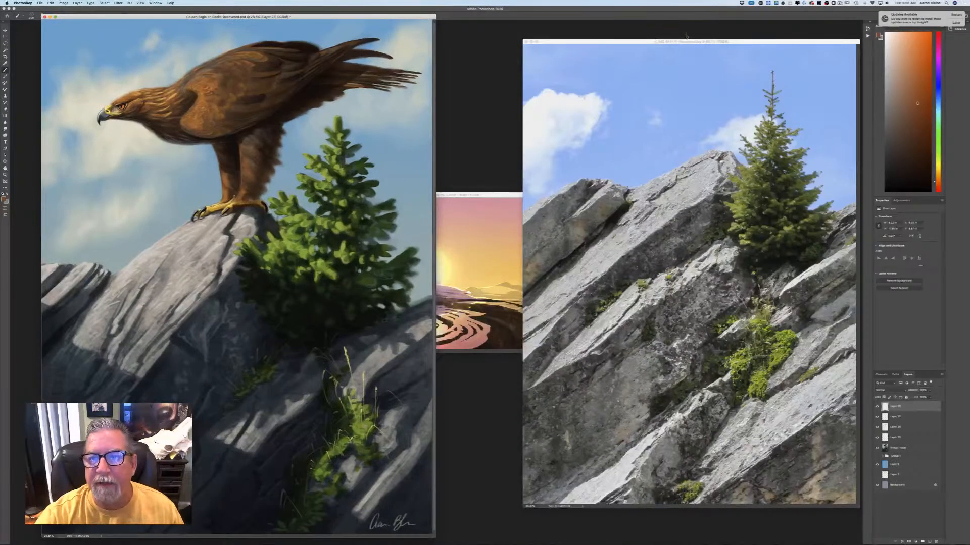
drag(687, 43, 486, 32)
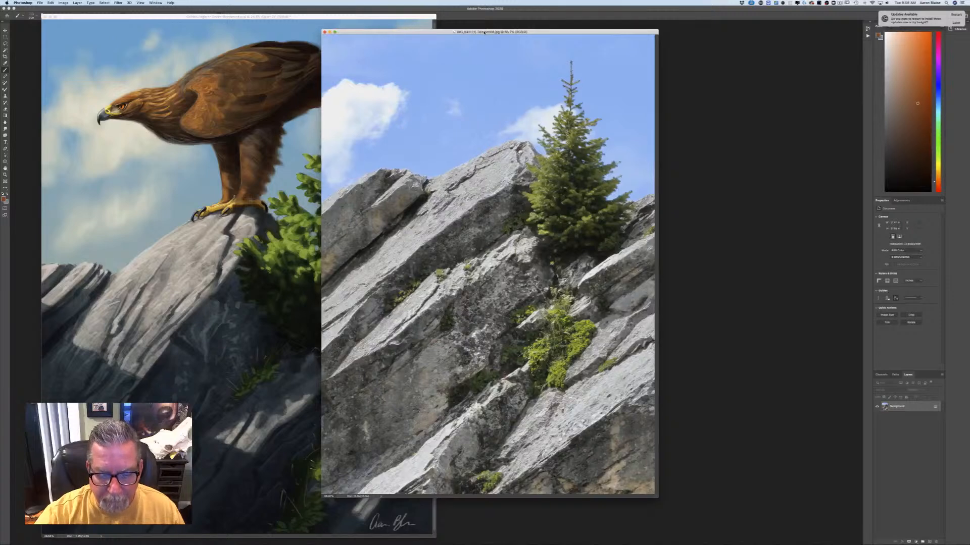
drag(484, 32, 650, 40)
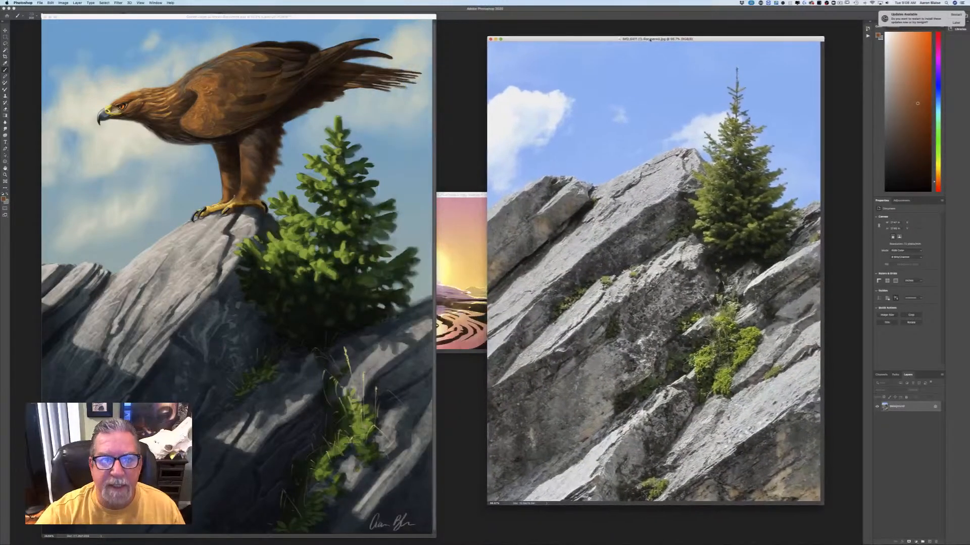
Step: Bring the eagle painting to the middle of the workspace for viewing and return it beside the rock photo
drag(402, 17, 643, 28)
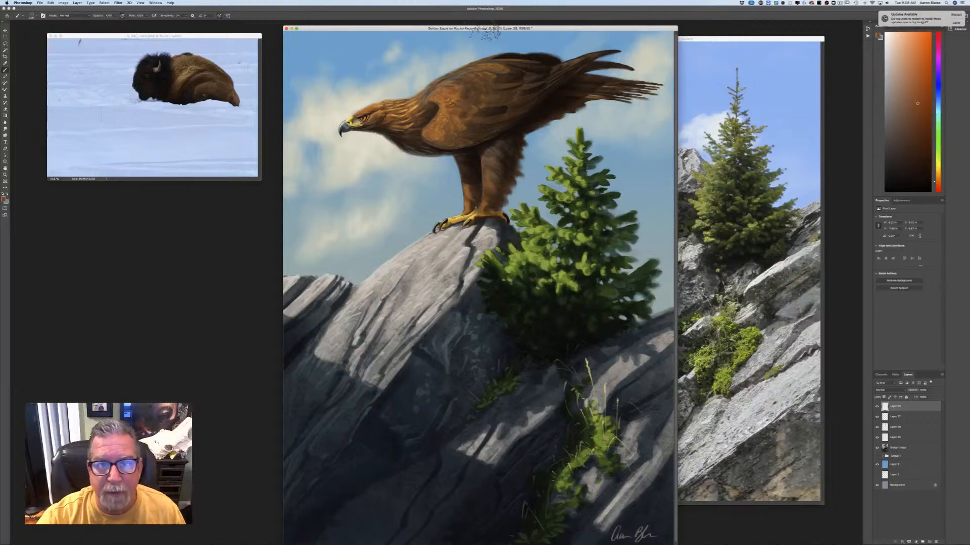
drag(475, 29, 488, 32)
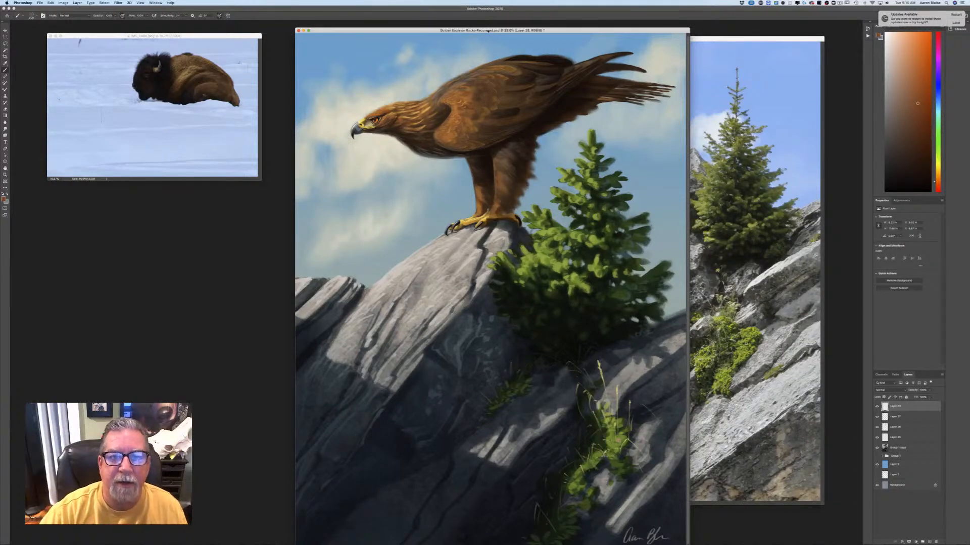
drag(487, 30, 477, 21)
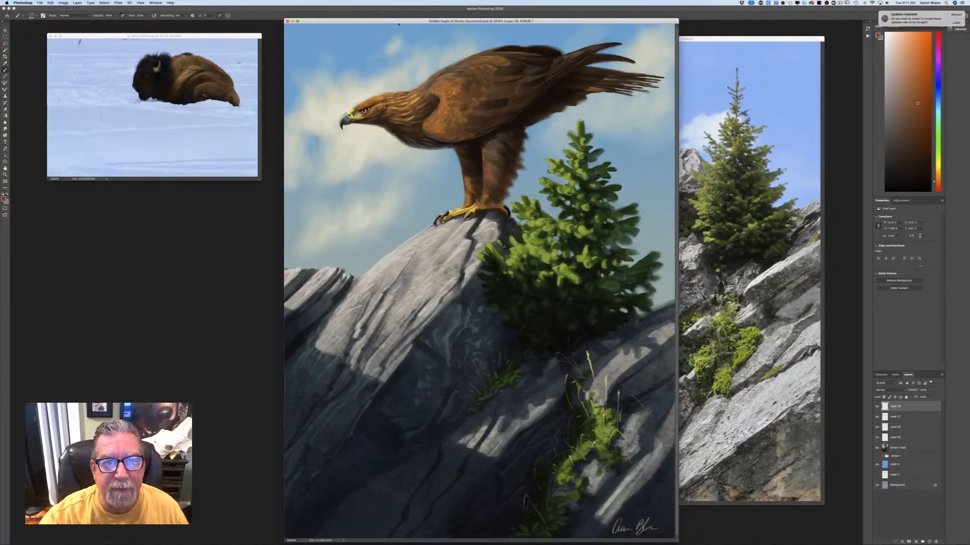
drag(400, 22, 122, 30)
Step: Bring the sunset rock spire painting forward, enlarge it to 33.3% and place it over the other images
click(453, 198)
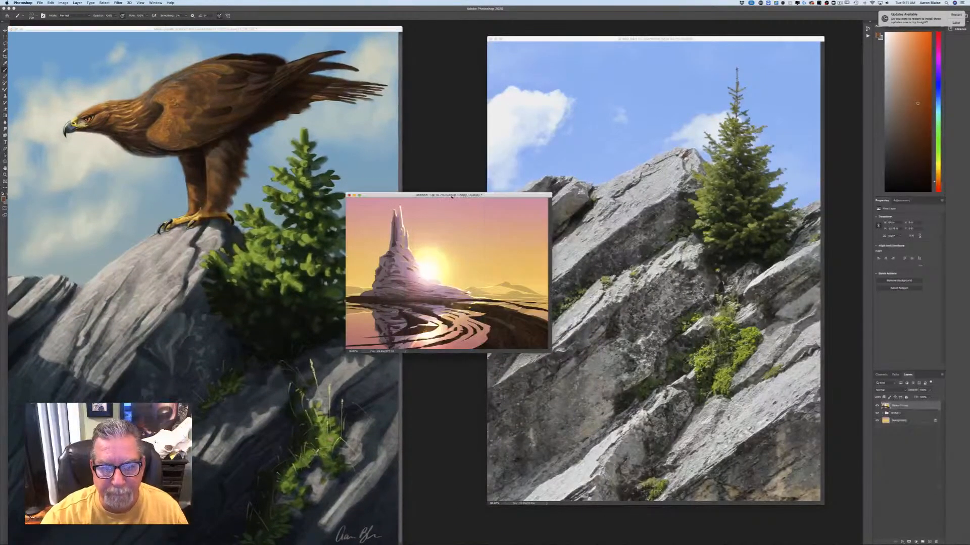
key(super+equal)
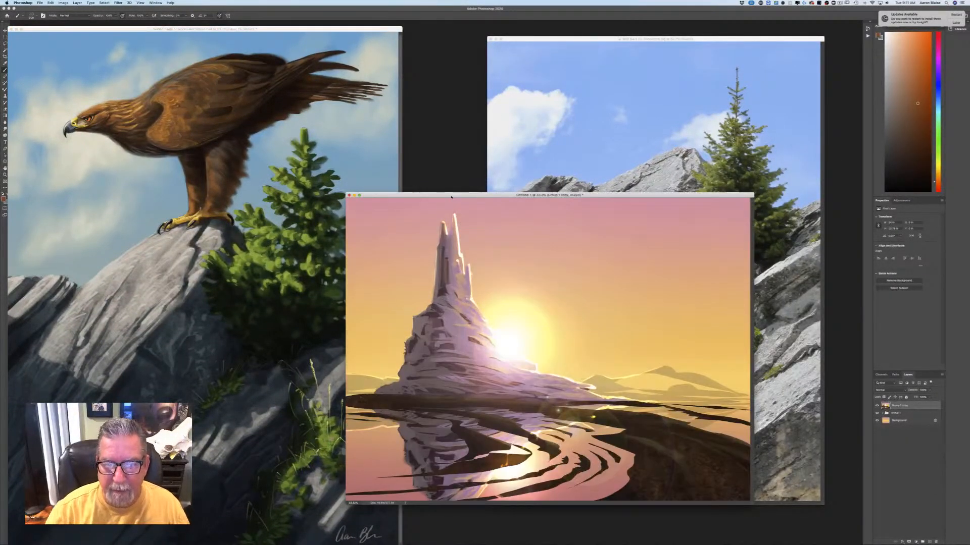
drag(434, 197, 364, 54)
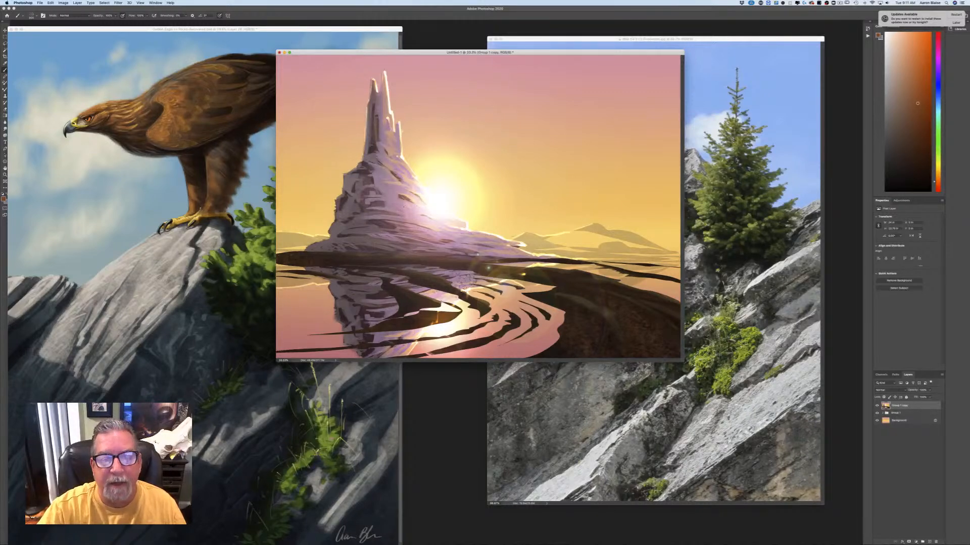
drag(424, 54, 440, 31)
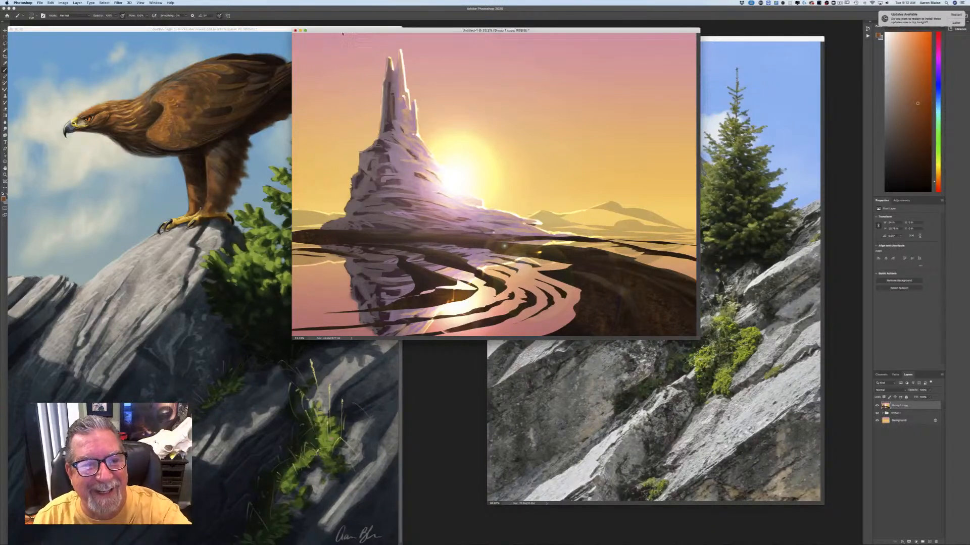
drag(338, 28, 354, 47)
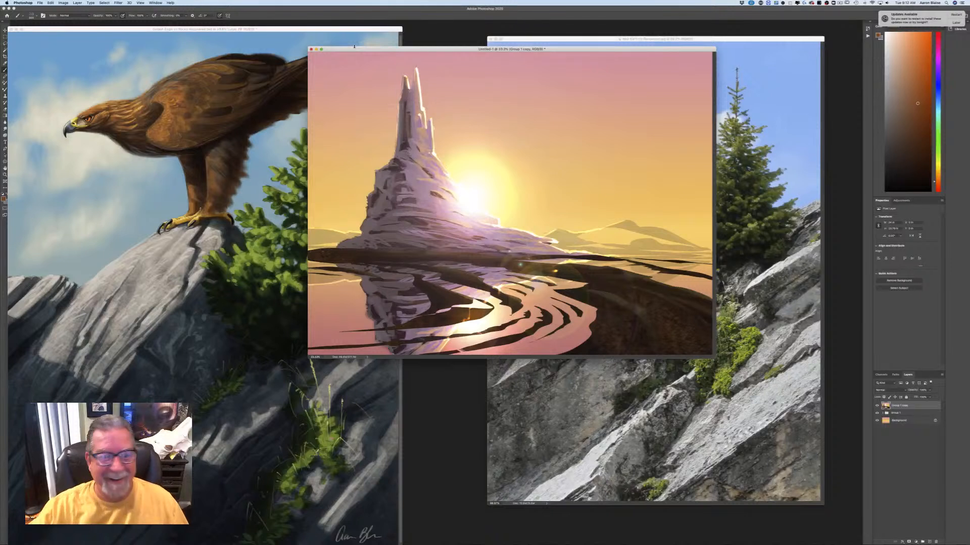
Step: Close the golden eagle painting without saving its changes
click(153, 29)
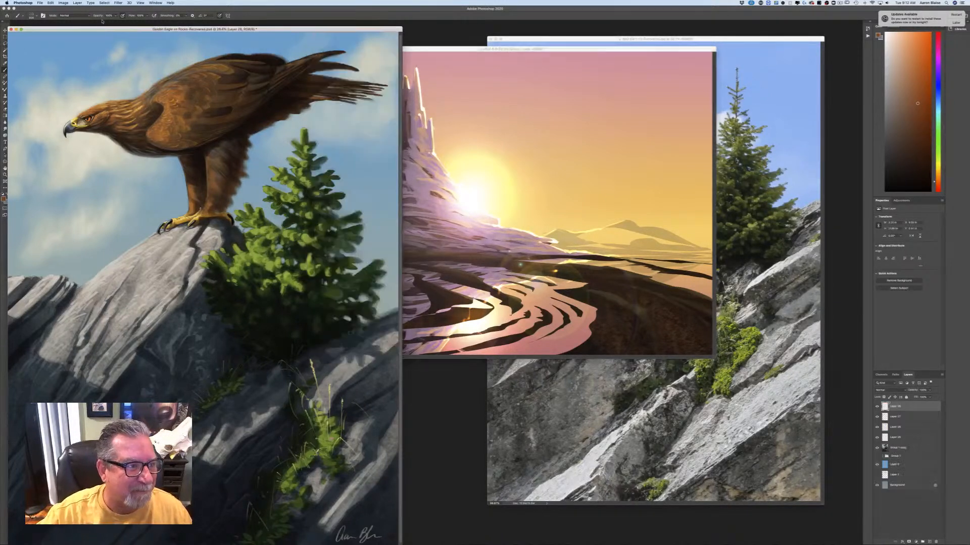
click(11, 29)
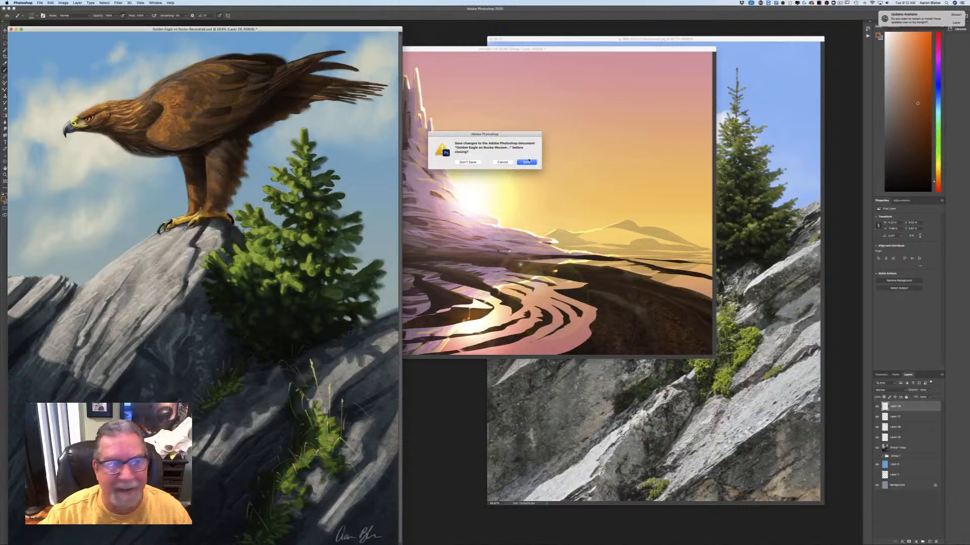
click(460, 164)
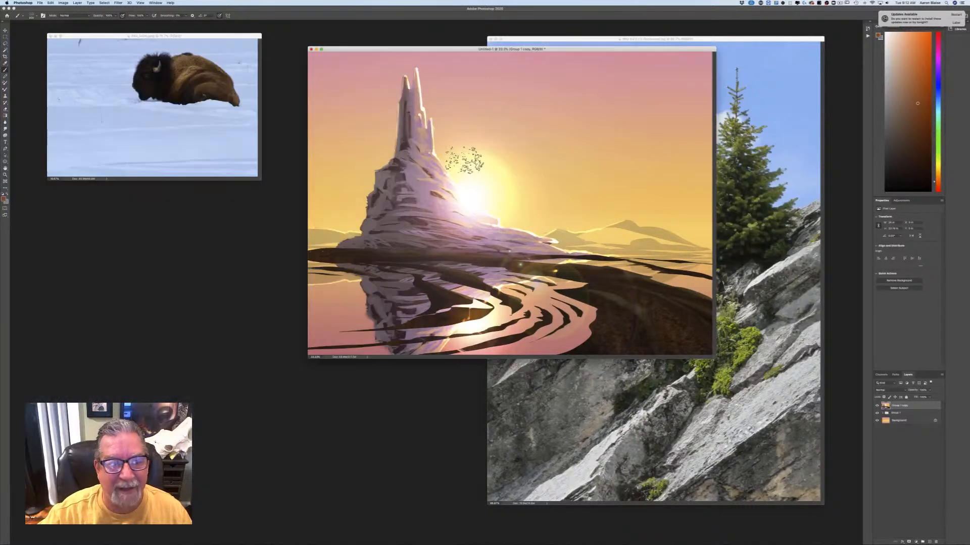
Step: Bring the bison photo in front of the sunset painting and enlarge it to 25% for viewing
drag(200, 37, 534, 115)
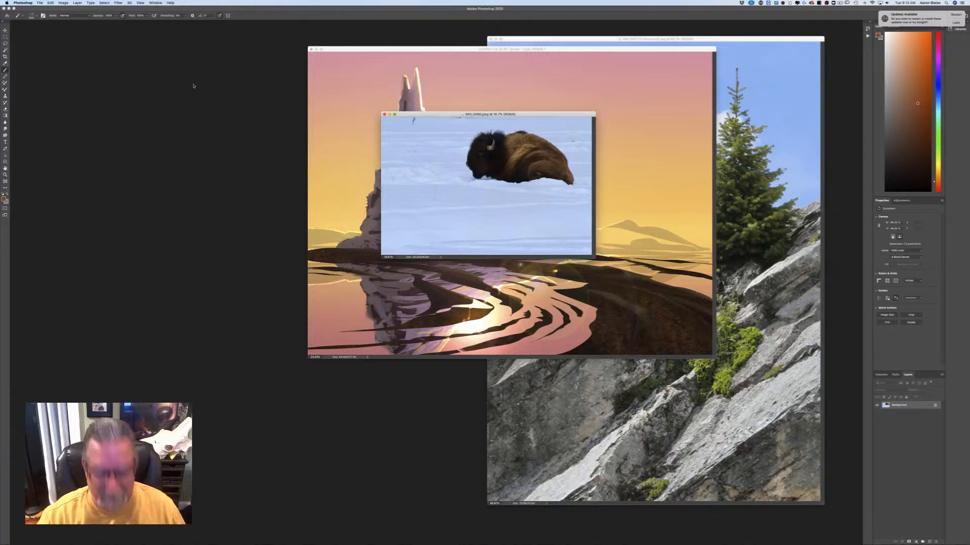
key(super+plus)
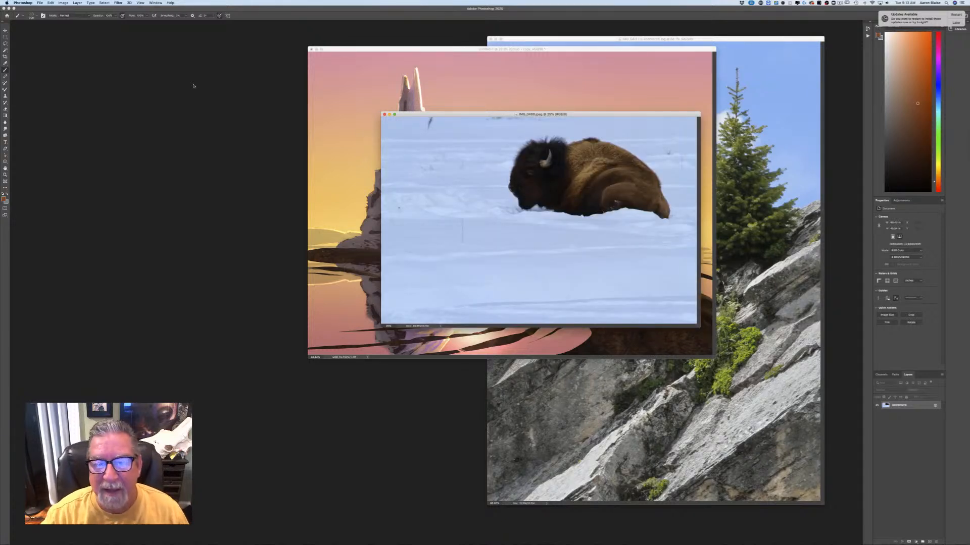
drag(501, 117, 413, 78)
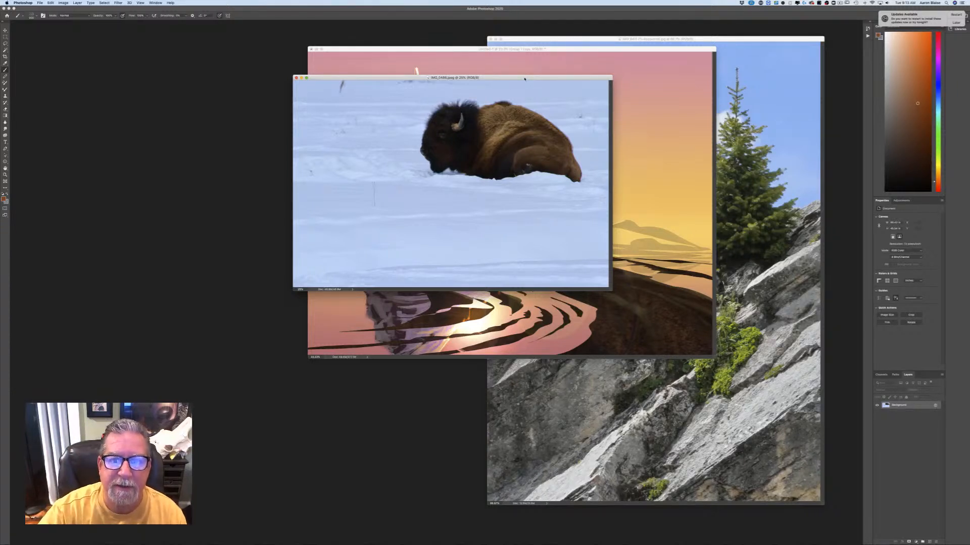
Step: Move the bison photo clear of the sunset painting and reduce its view to 12.5%
mouse_move(524, 79)
mouse_down()
mouse_move(329, 111)
mouse_move(183, 57)
mouse_move(210, 45)
mouse_up()
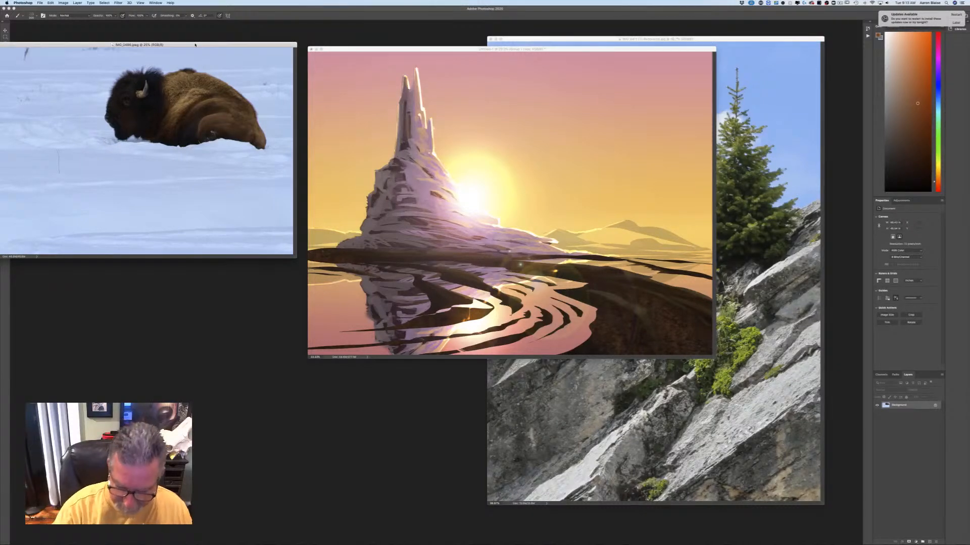
key(super+minus)
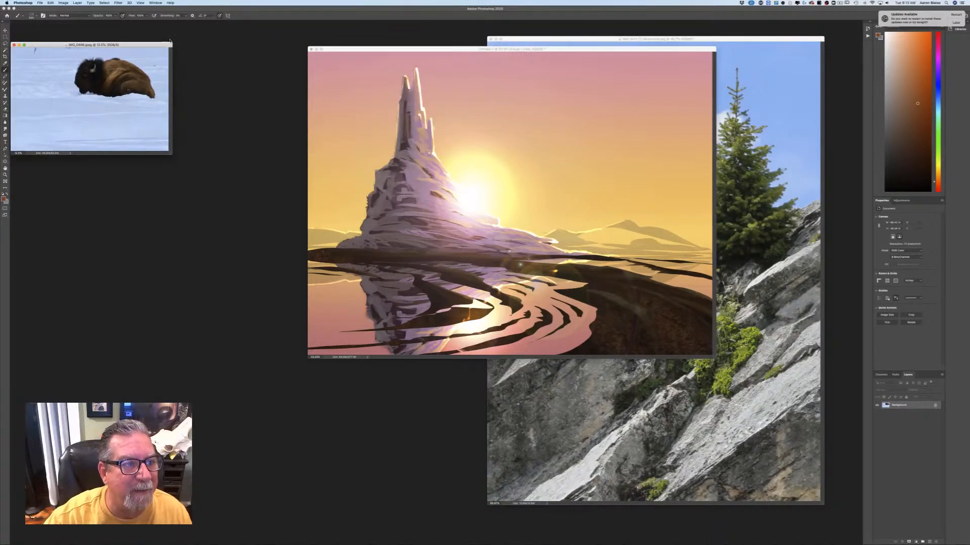
drag(126, 45, 141, 33)
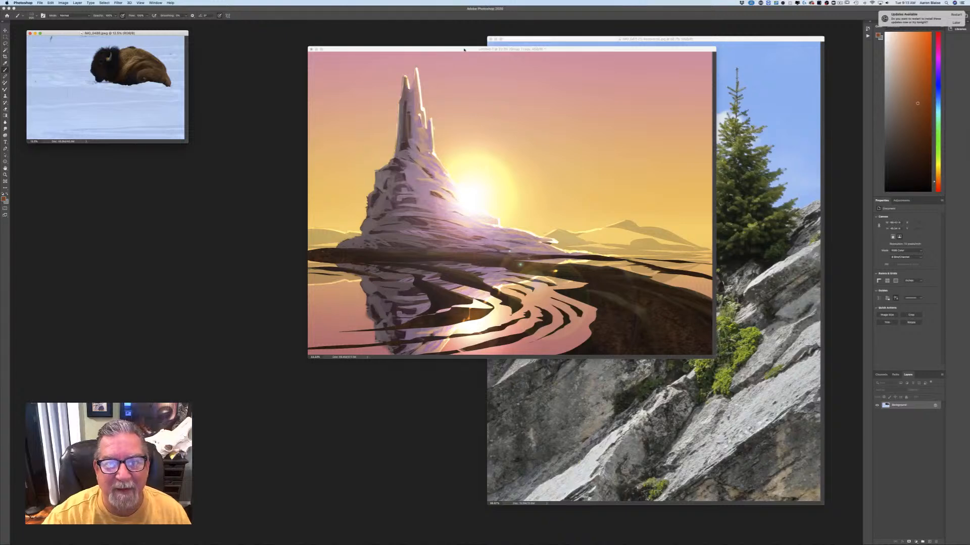
Step: Reduce the sunset painting's view to 16.7% and place it directly below the bison photo
drag(464, 50, 435, 60)
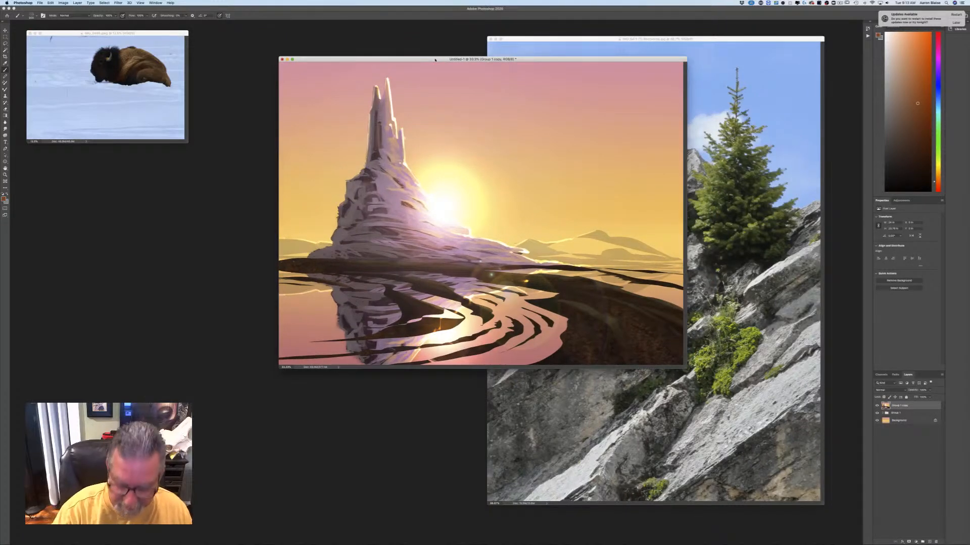
key(super+minus)
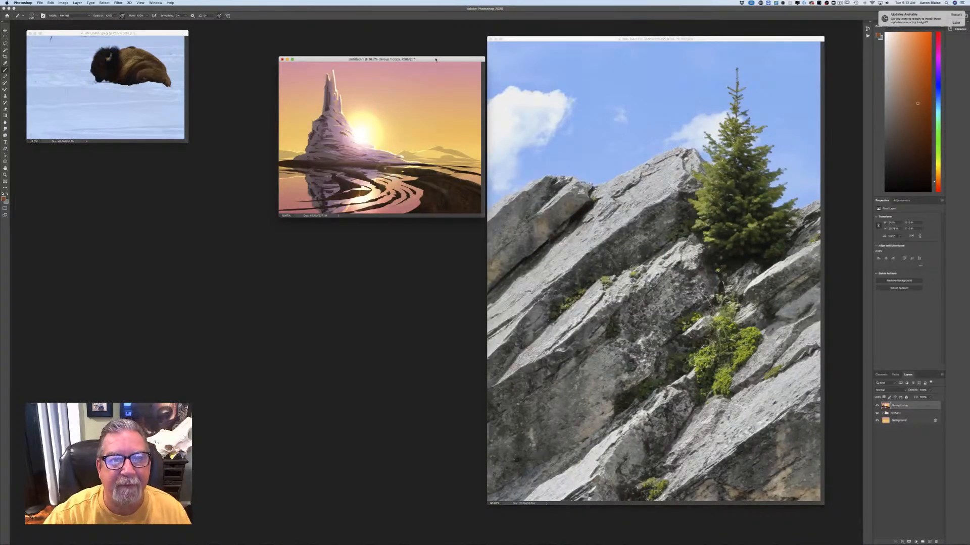
drag(435, 60, 180, 156)
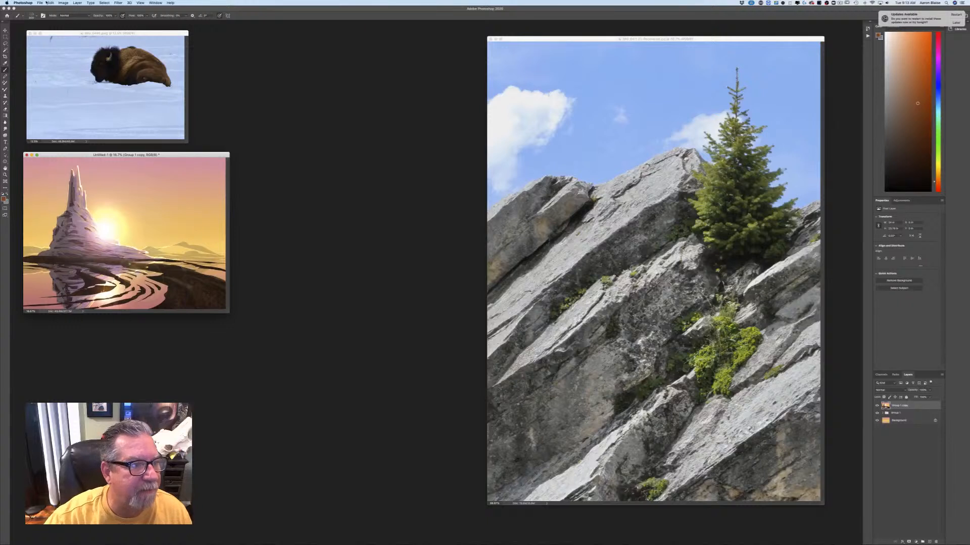
Step: Save the sunset painting on the computer's Desktop in Photoshop format with layers, named Lasso Tool Fun
click(41, 2)
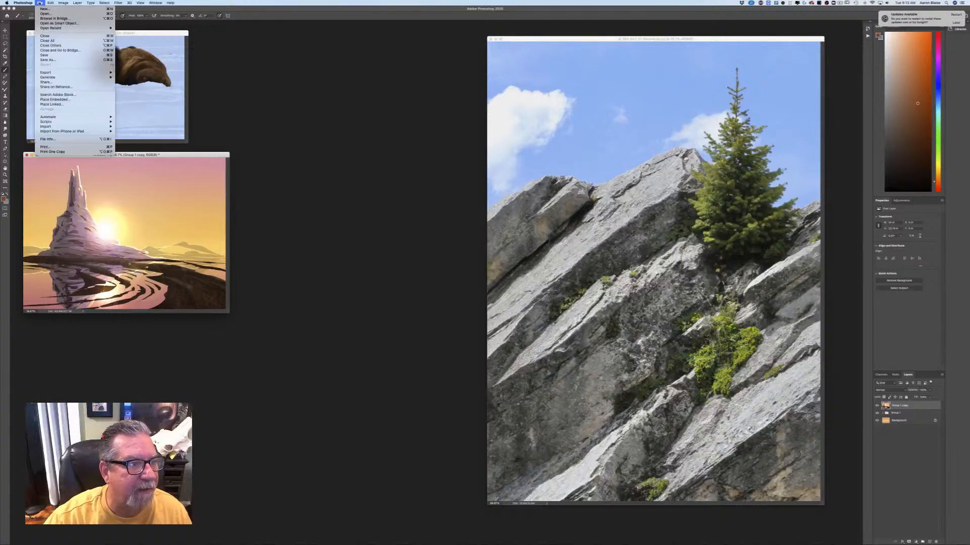
click(51, 61)
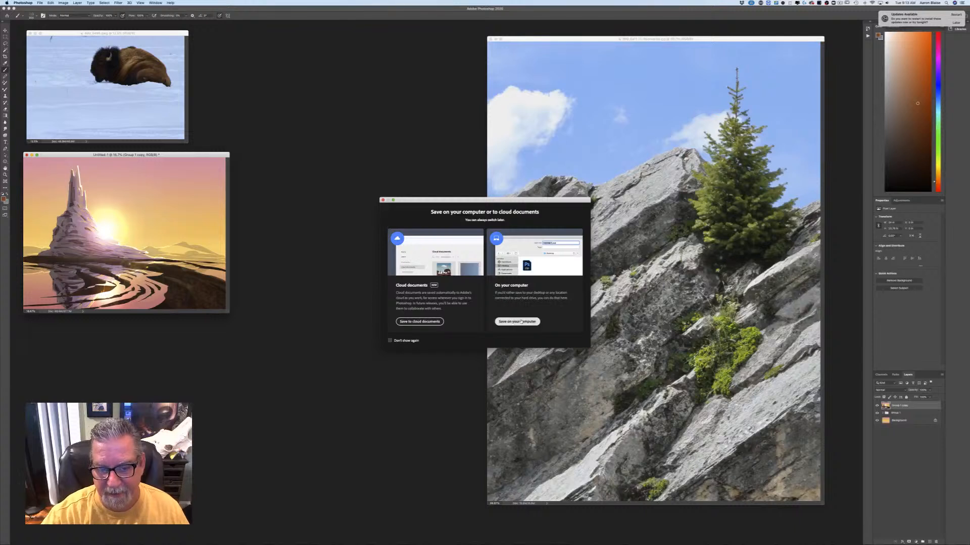
click(517, 321)
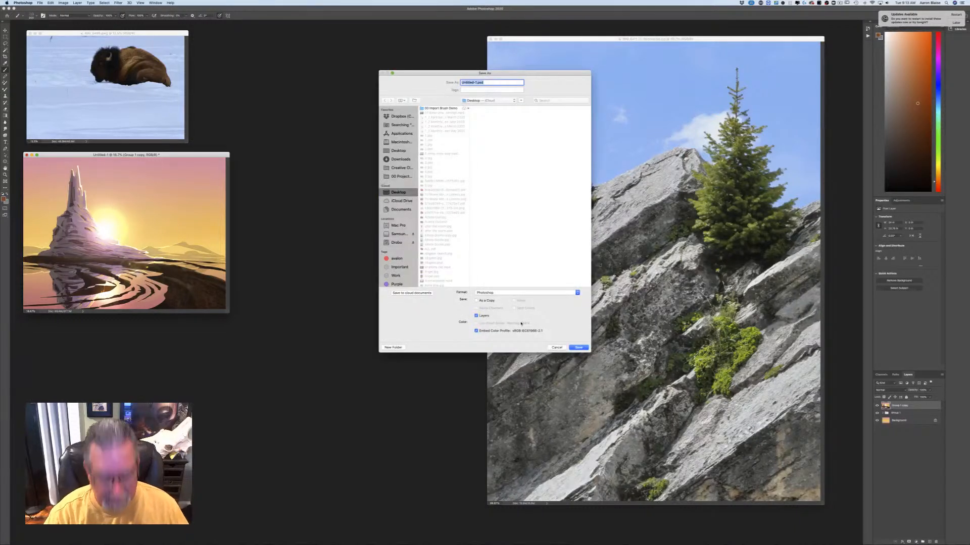
text(Lasso Tool Fun)
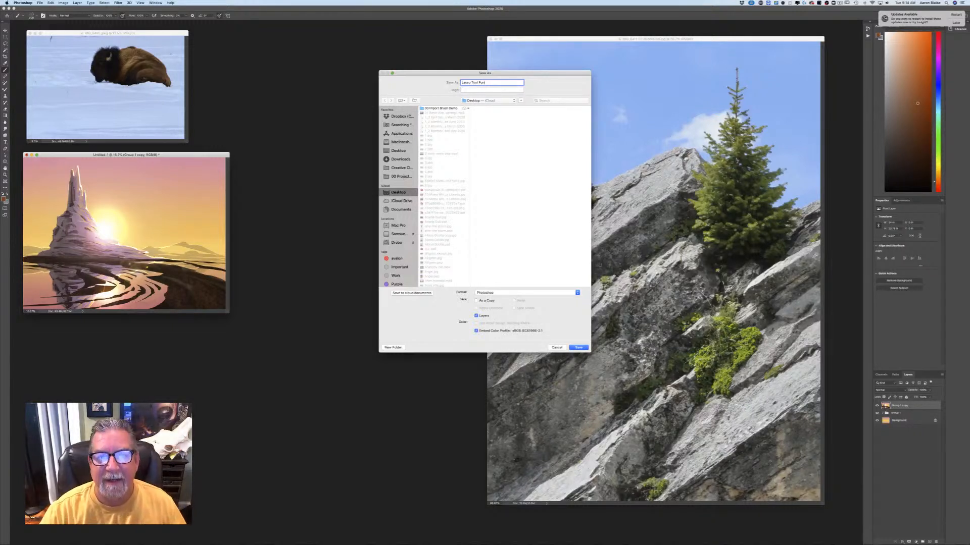
click(581, 349)
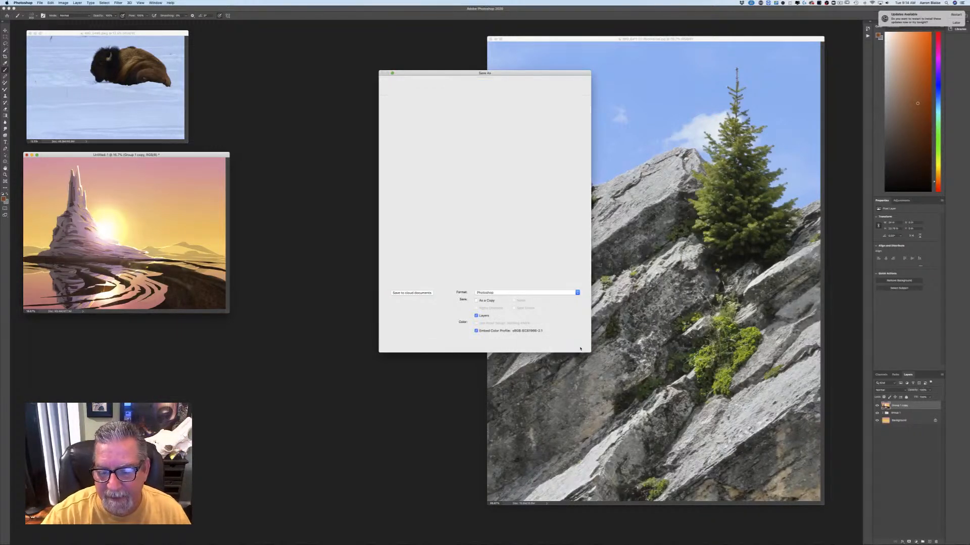
Step: Reduce the rock and tree photo's view to 33.3% and place it below the bison photo and sunset painting
click(384, 152)
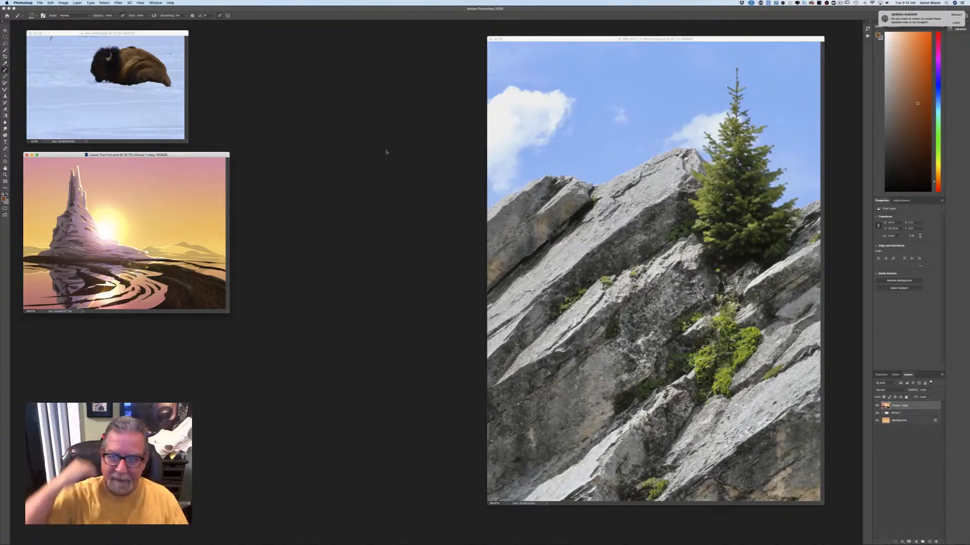
click(541, 40)
key(super+minus)
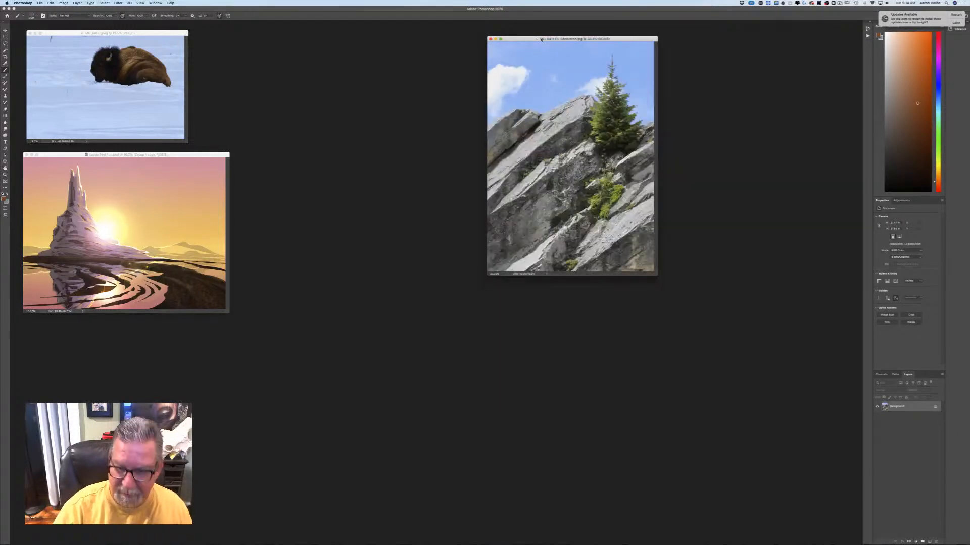
drag(540, 39, 72, 276)
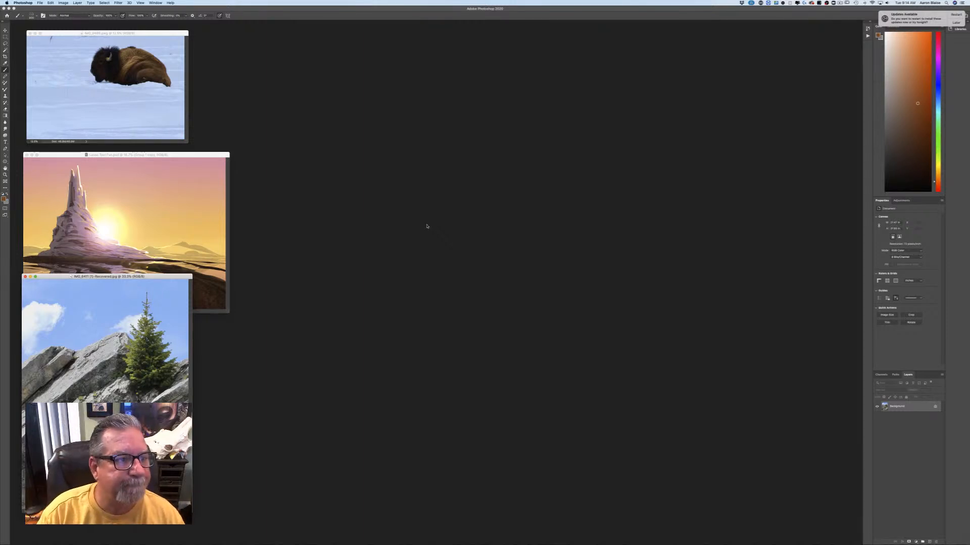
Step: Create an 18 x 24 inch portrait document at 200 pixels/inch with a white background, and show it centred in full-screen mode
click(40, 3)
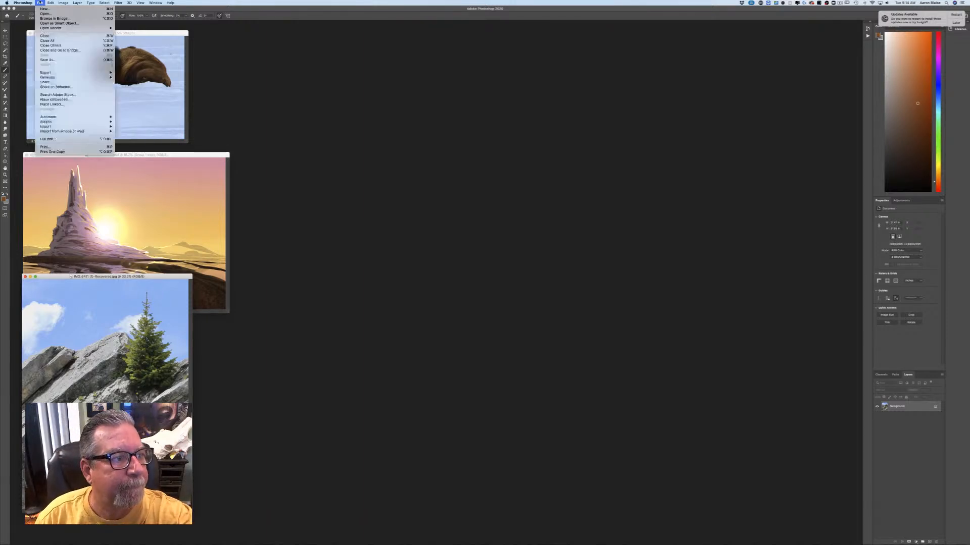
click(44, 9)
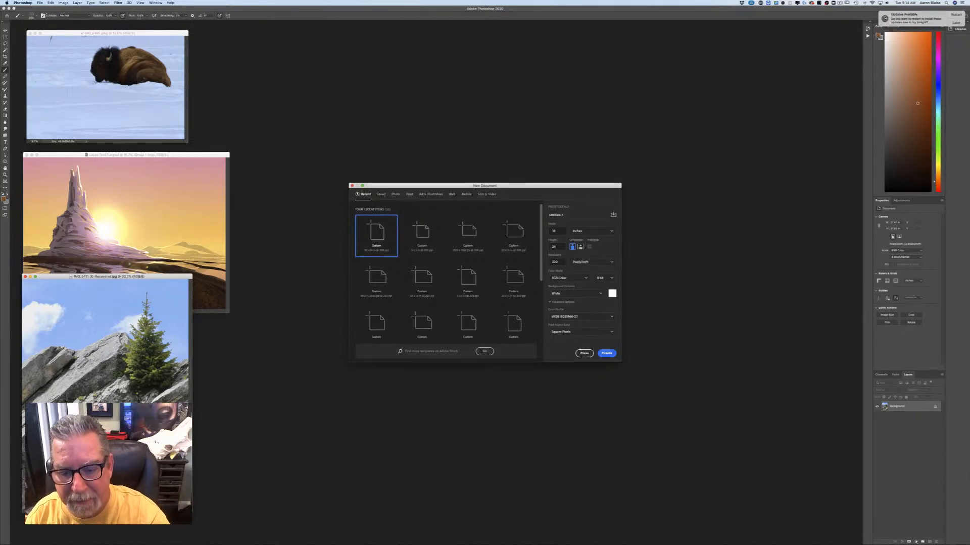
click(606, 354)
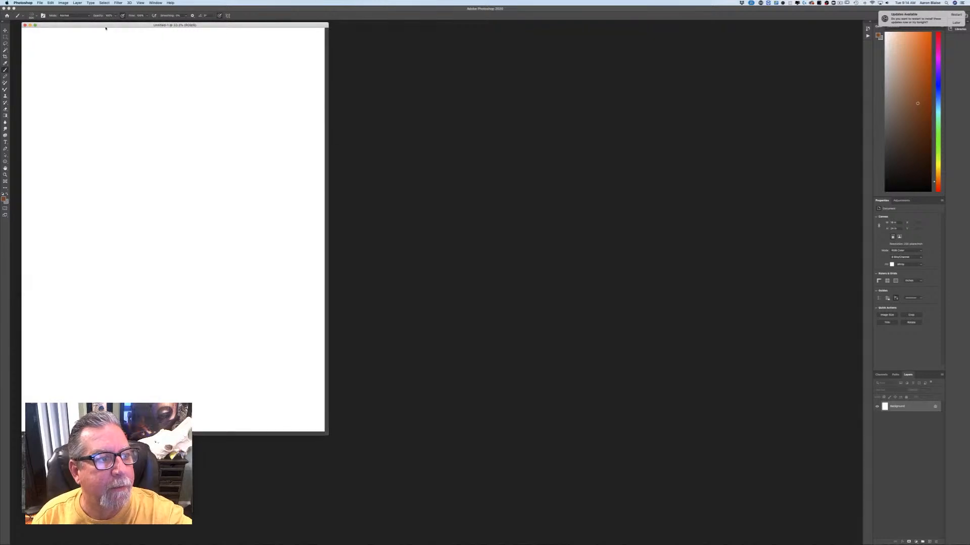
drag(93, 25, 407, 41)
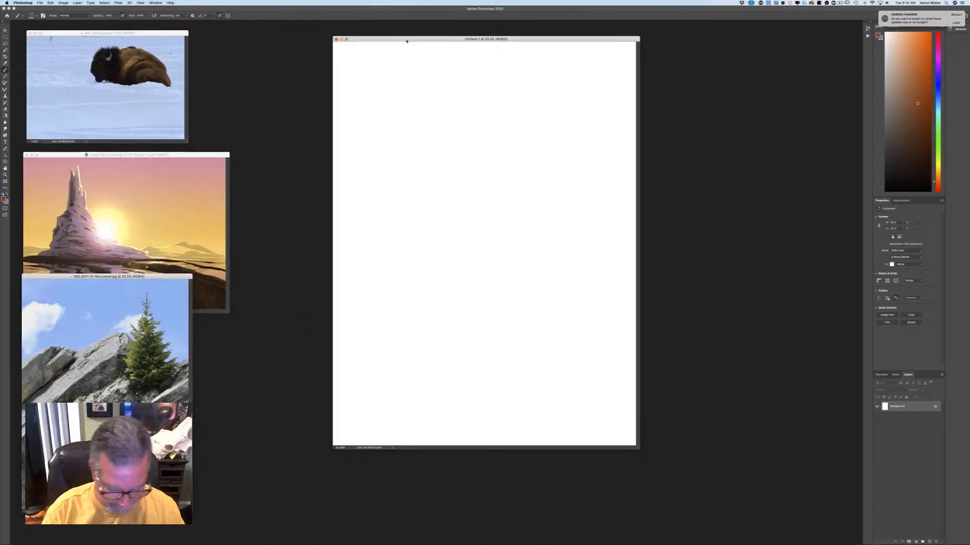
key(f)
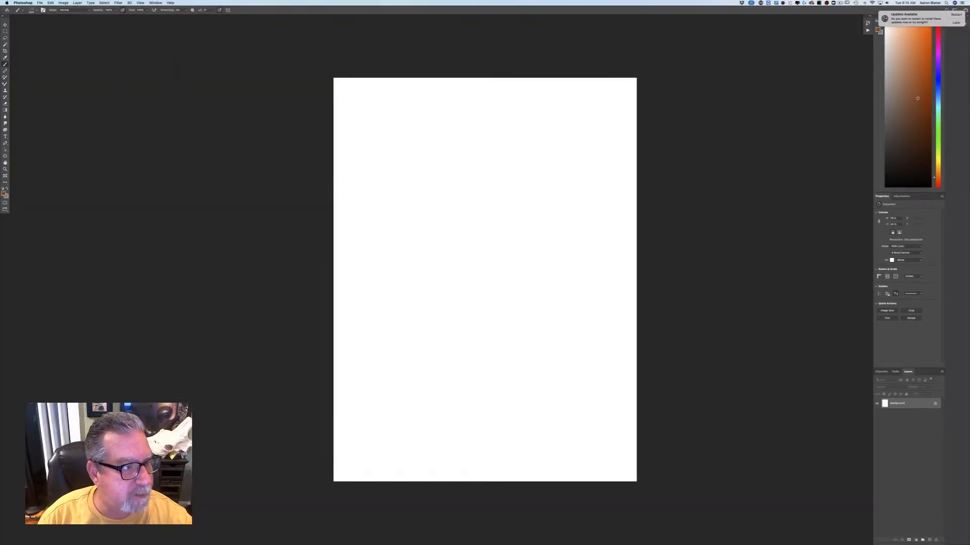
click(3, 192)
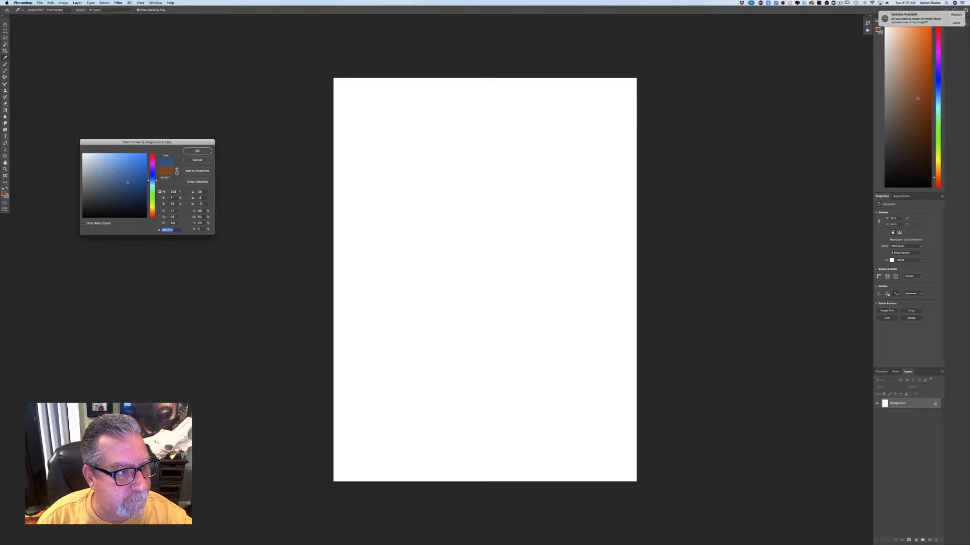
drag(152, 180, 143, 174)
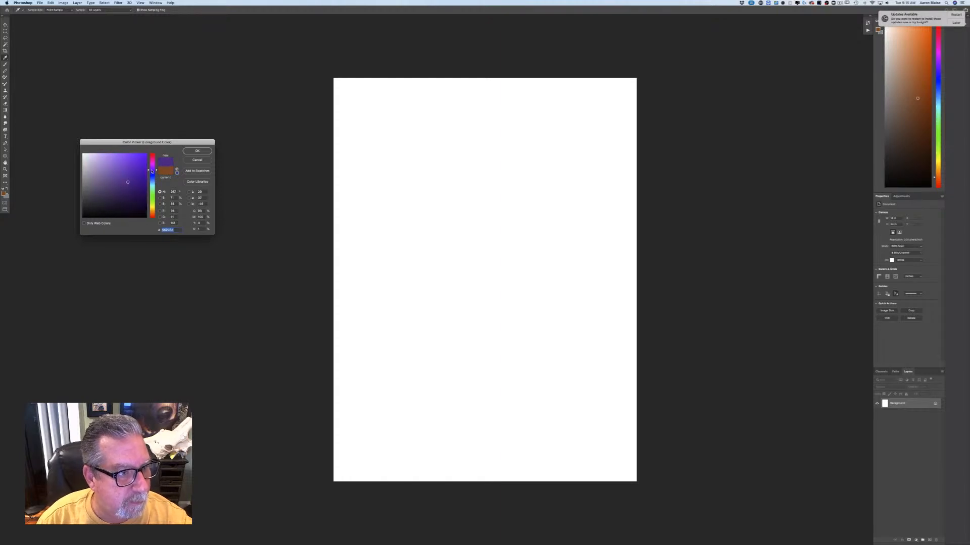
click(108, 167)
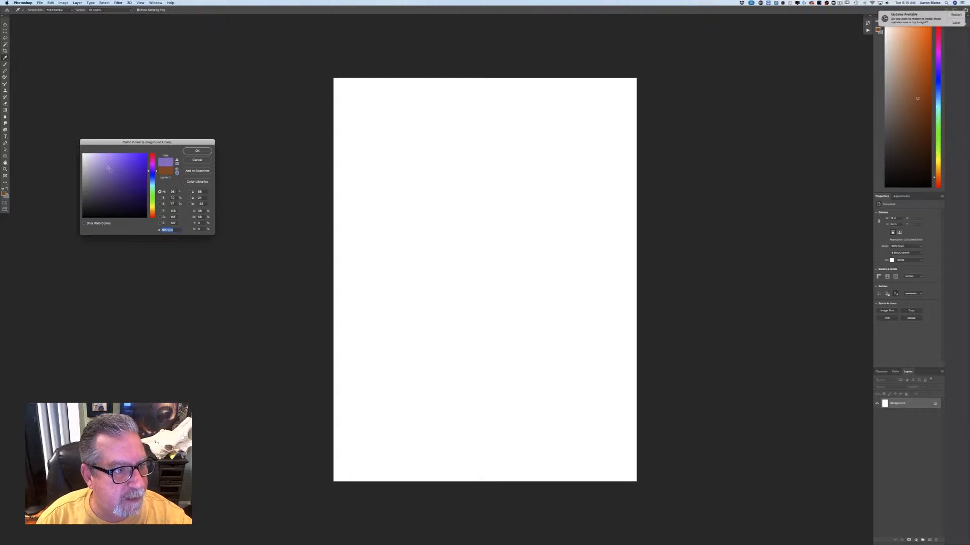
click(197, 160)
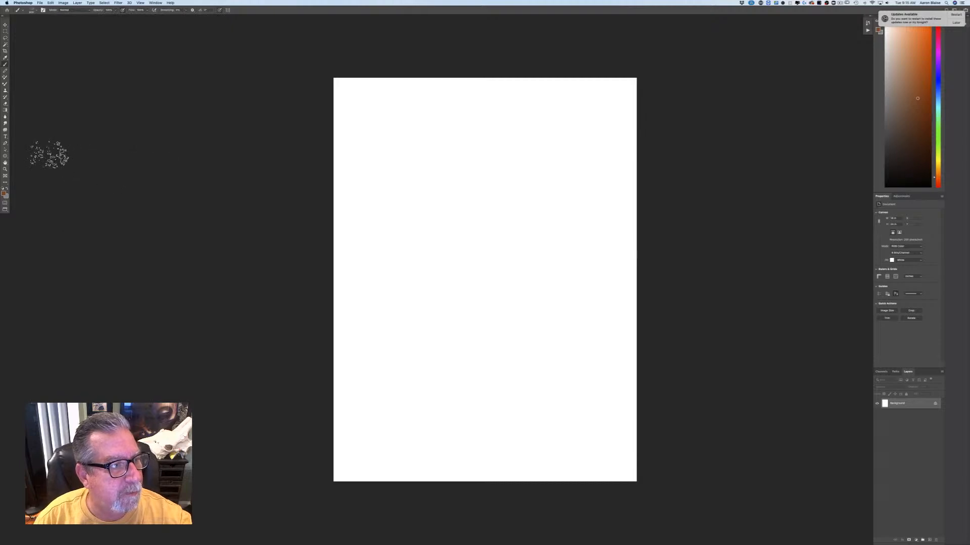
Step: Set the foreground colour to a soft medium purple
key(b)
click(4, 193)
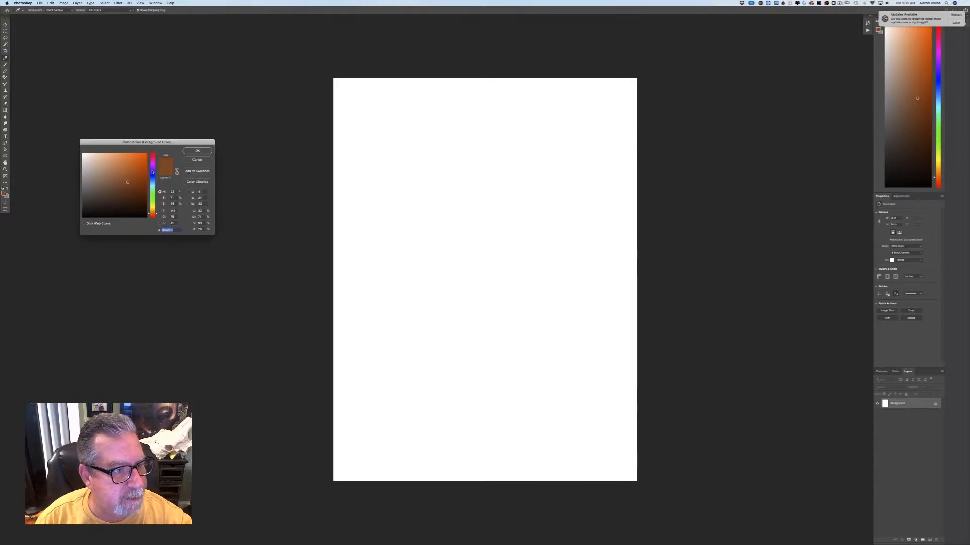
click(151, 170)
click(152, 170)
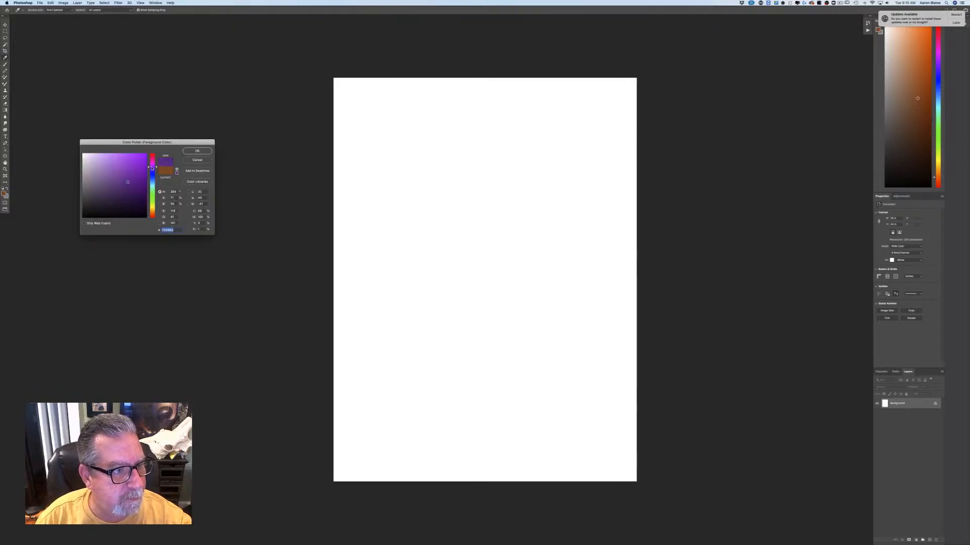
drag(151, 168, 152, 167)
click(110, 168)
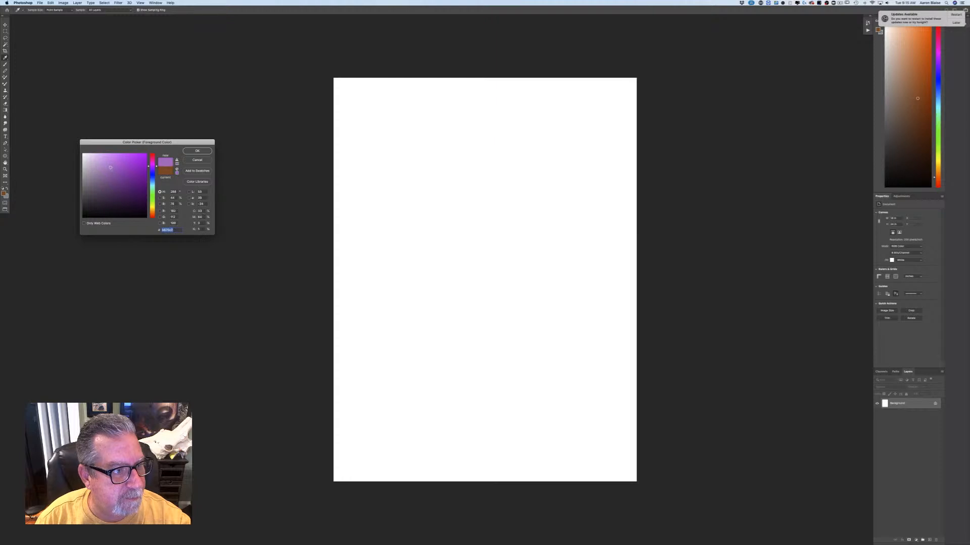
click(197, 150)
Step: Fill the whole blank canvas with the purple foreground colour using the Paint Bucket tool
click(5, 110)
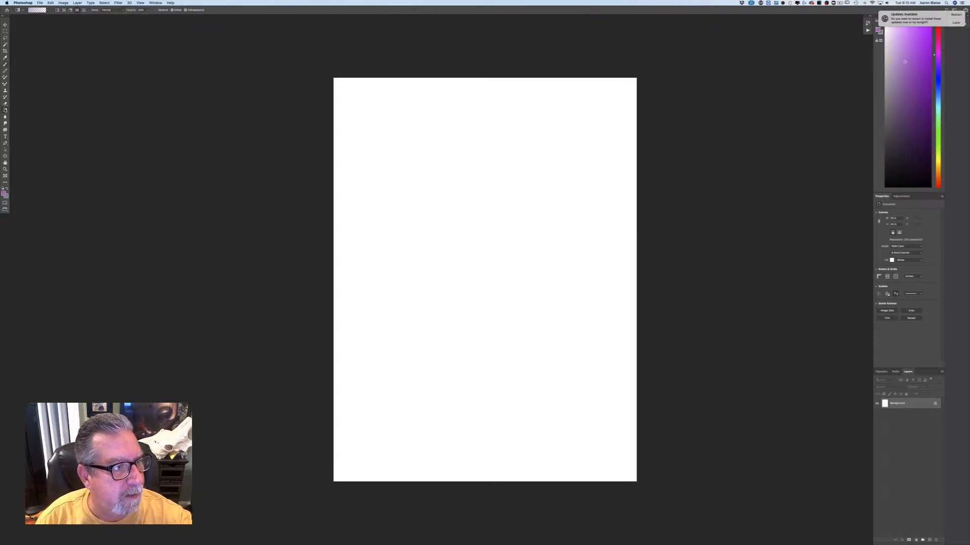
click(29, 114)
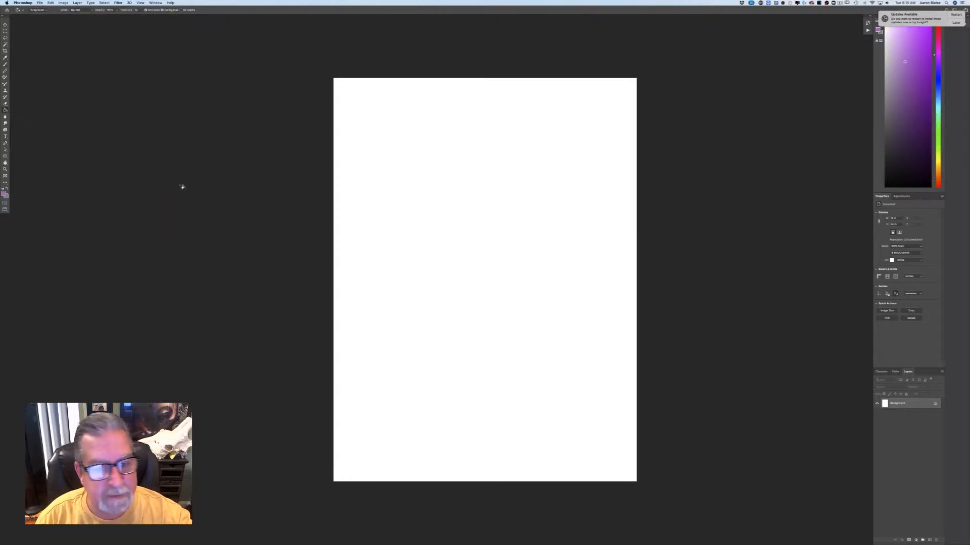
click(462, 355)
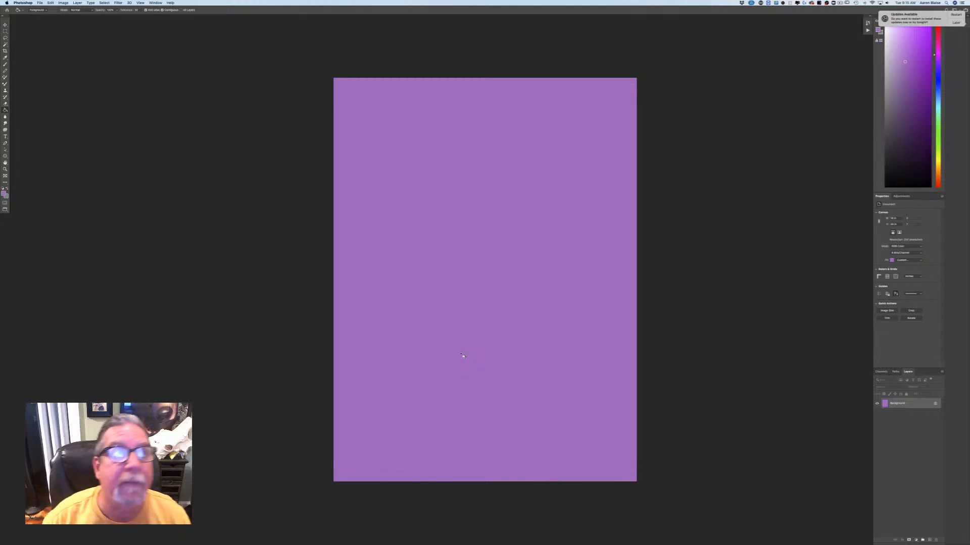
Step: Add a new layer above the purple background and set the foreground colour to a muted orange
click(929, 541)
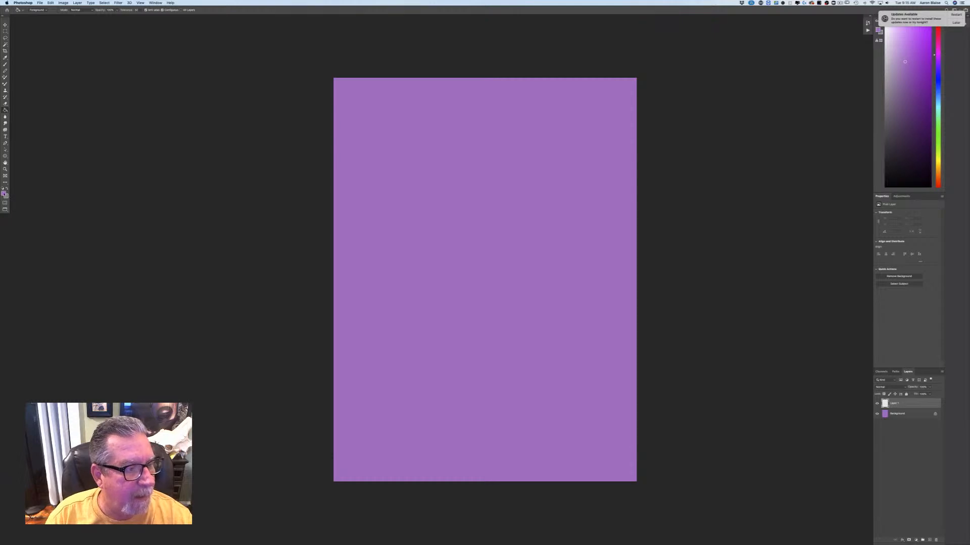
click(5, 194)
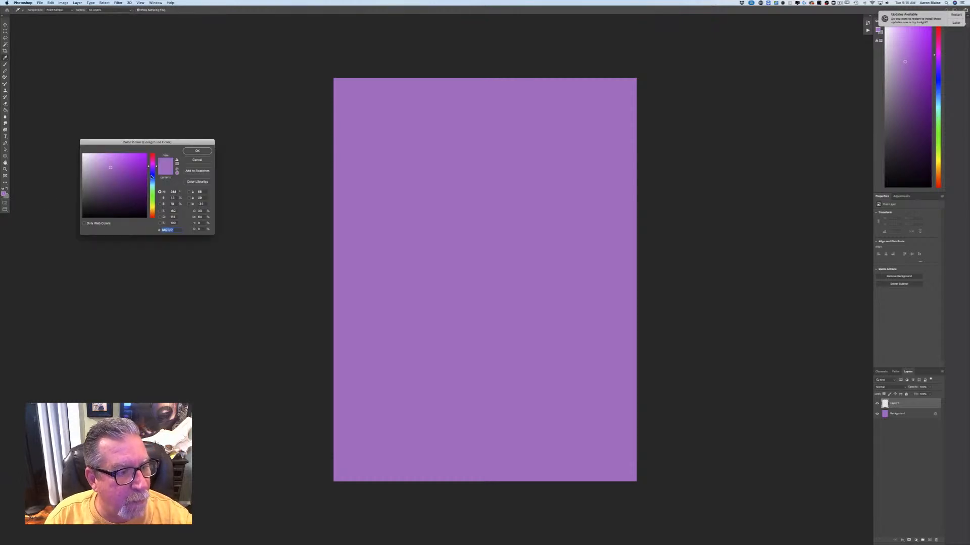
drag(152, 159, 152, 216)
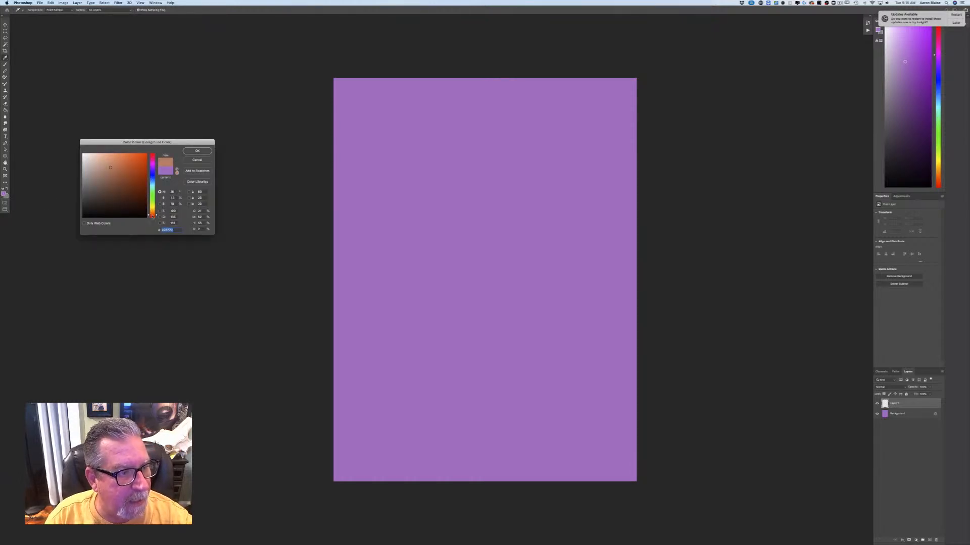
drag(115, 167, 120, 165)
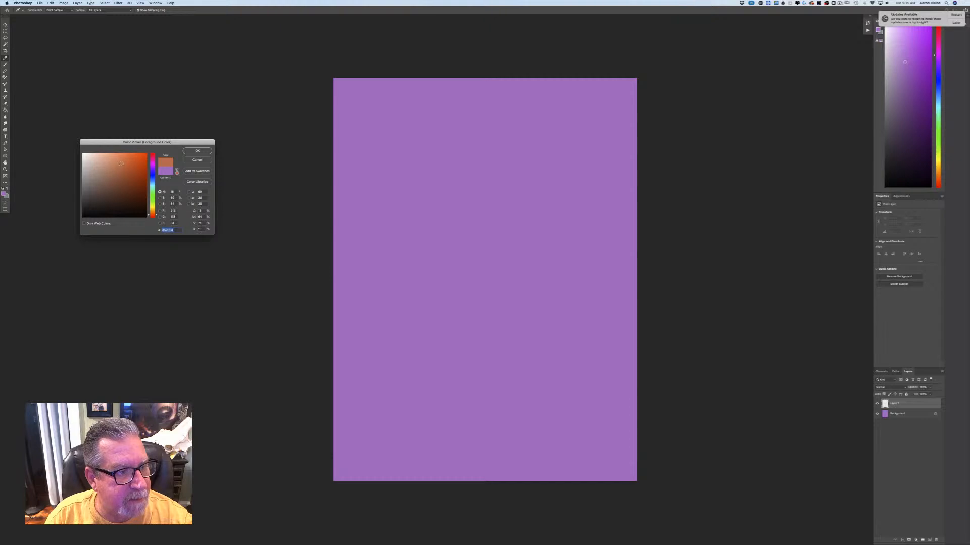
click(197, 150)
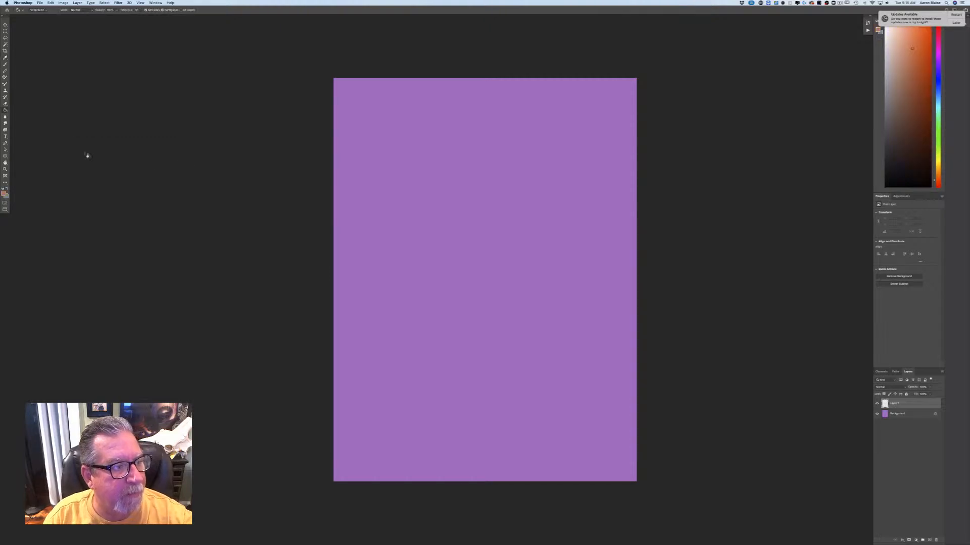
Step: Build up an orange-to-transparent gradient on the new layer, fading upward from the canvas bottom into the purple at the top
click(7, 111)
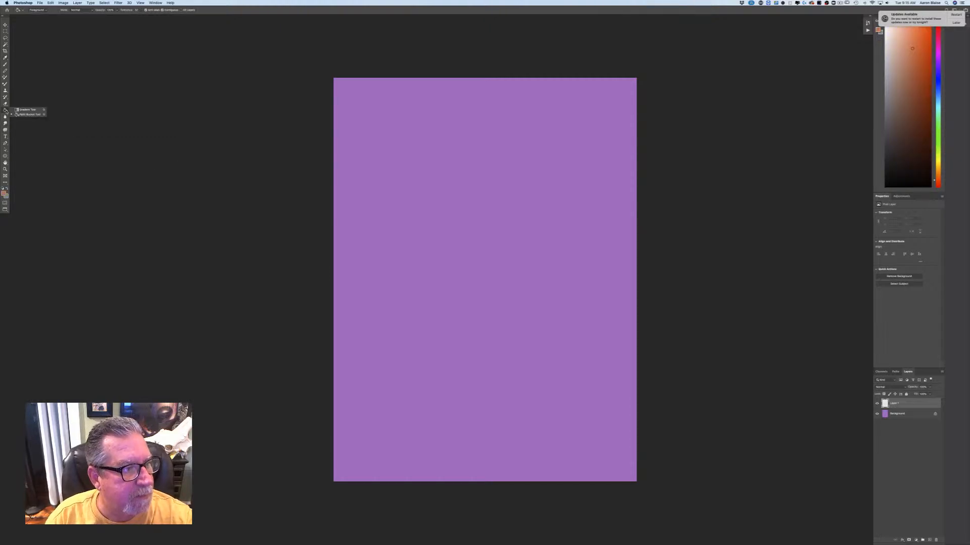
click(19, 111)
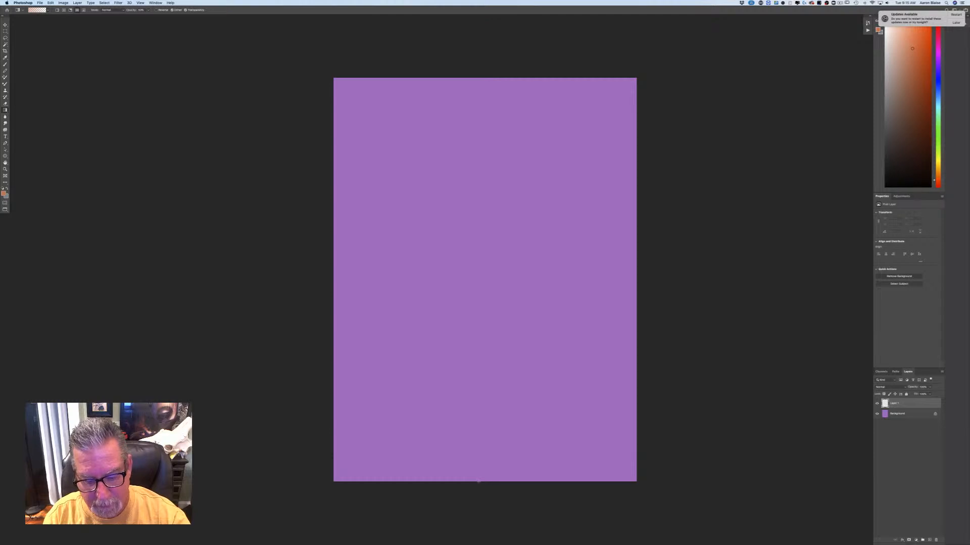
drag(478, 482, 473, 74)
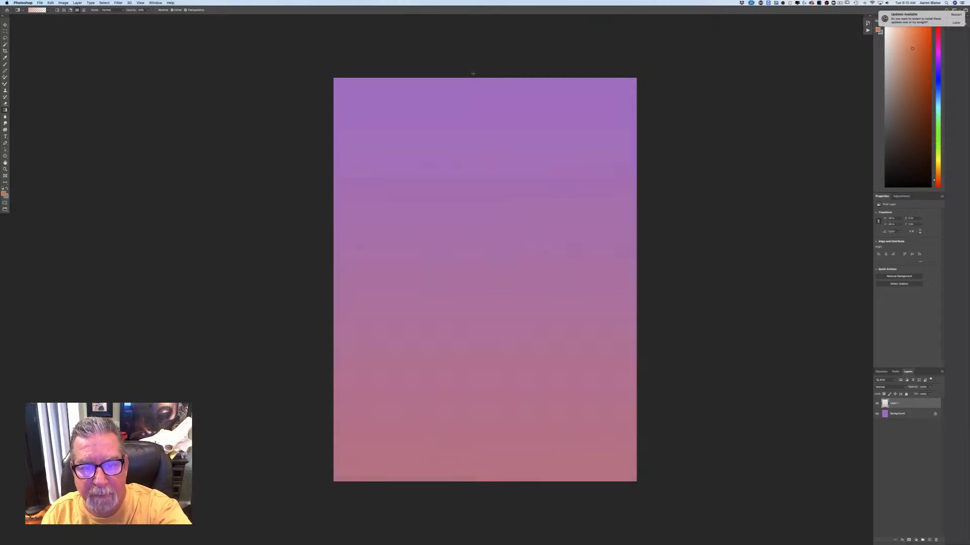
drag(478, 473, 477, 63)
drag(483, 340, 489, 154)
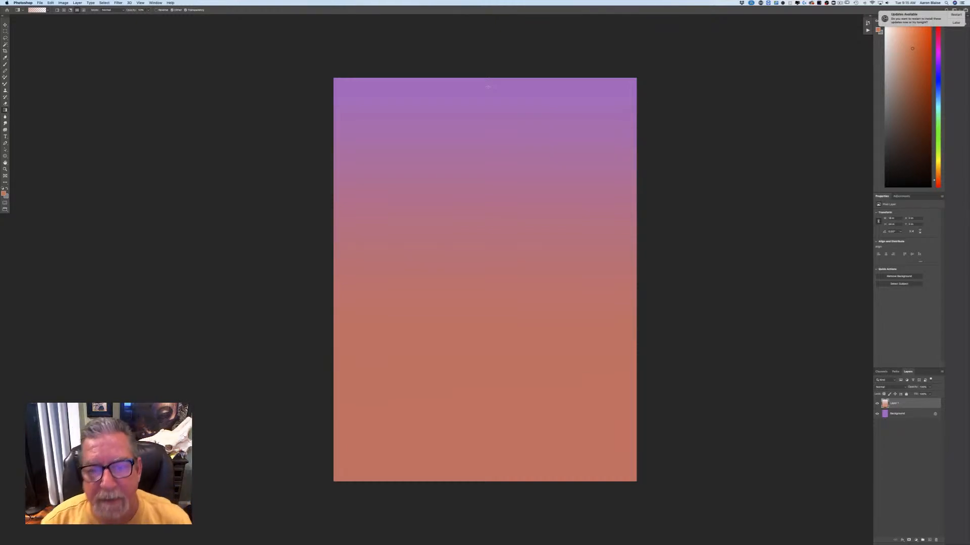
drag(477, 322, 478, 69)
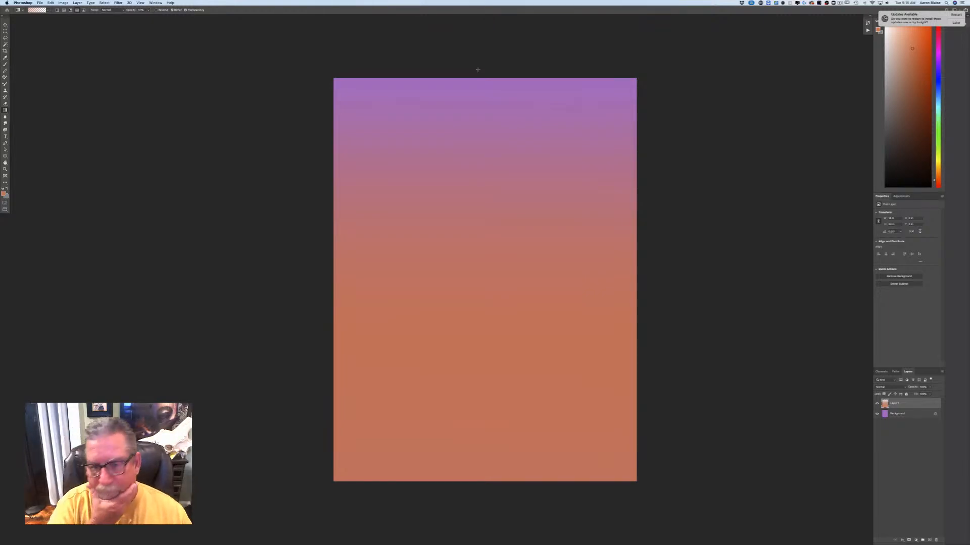
Step: Set the foreground colour to a muted violet, slightly bluer and darker than the purple at the canvas top
click(4, 193)
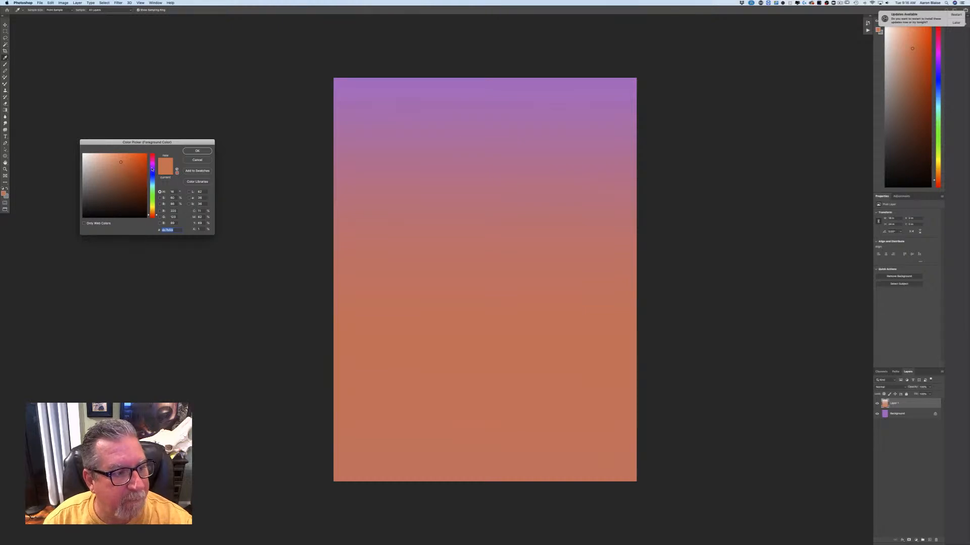
click(152, 169)
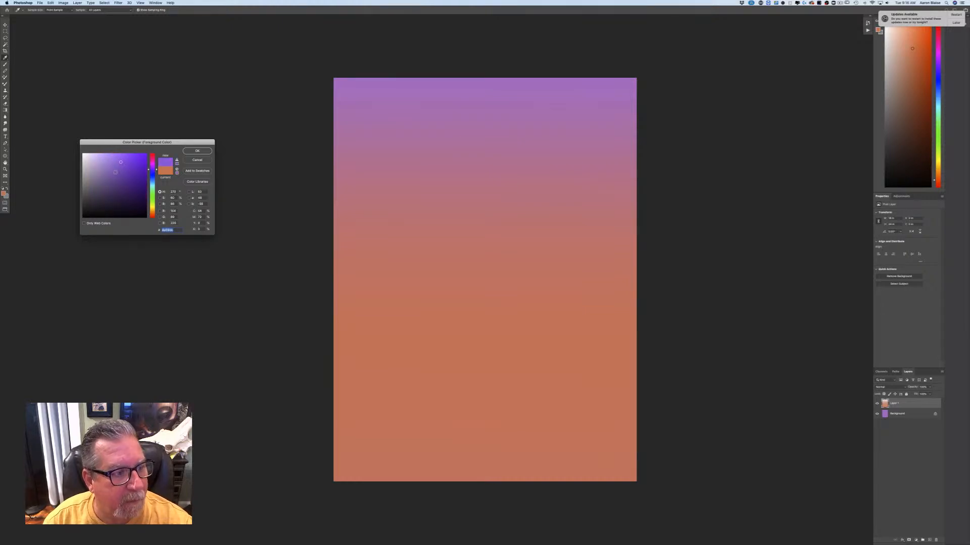
click(375, 99)
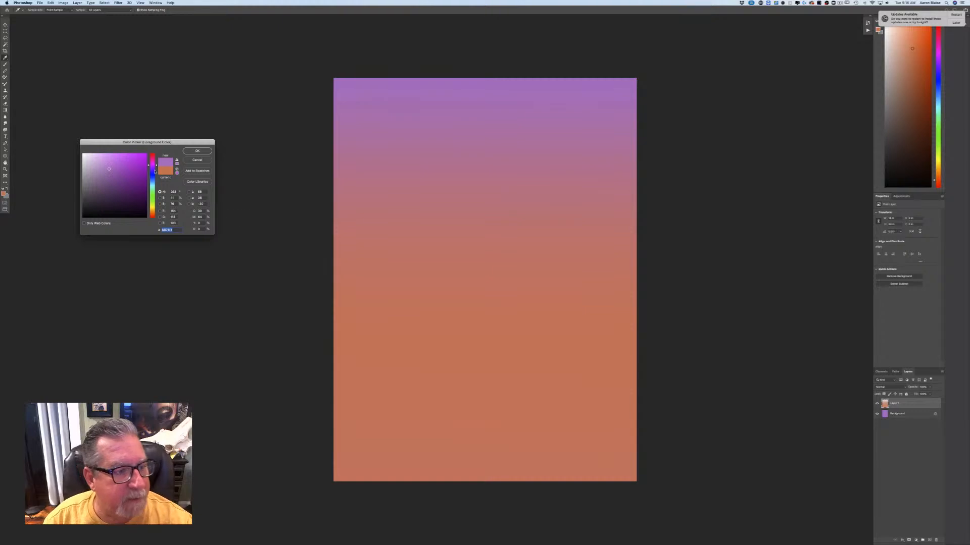
click(152, 169)
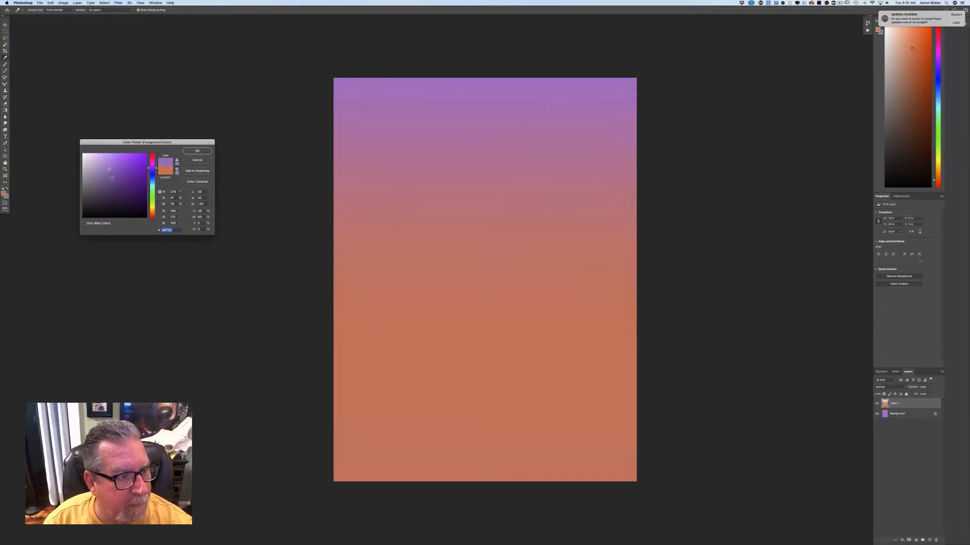
click(112, 177)
click(197, 152)
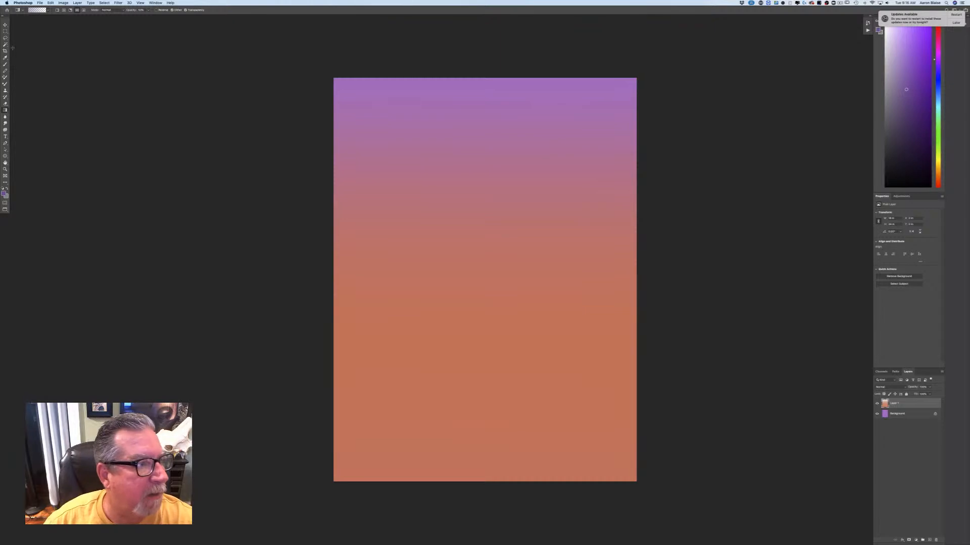
key(l)
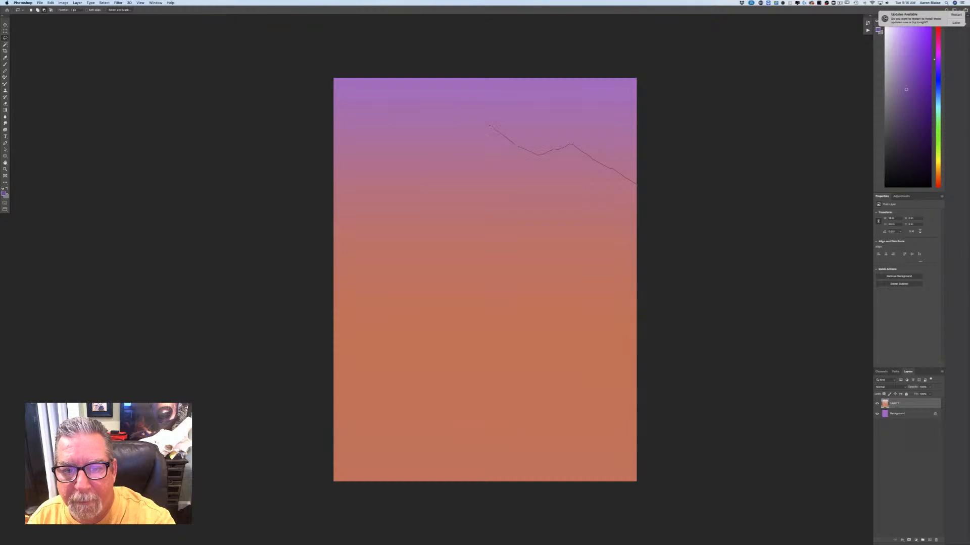
drag(477, 117, 449, 138)
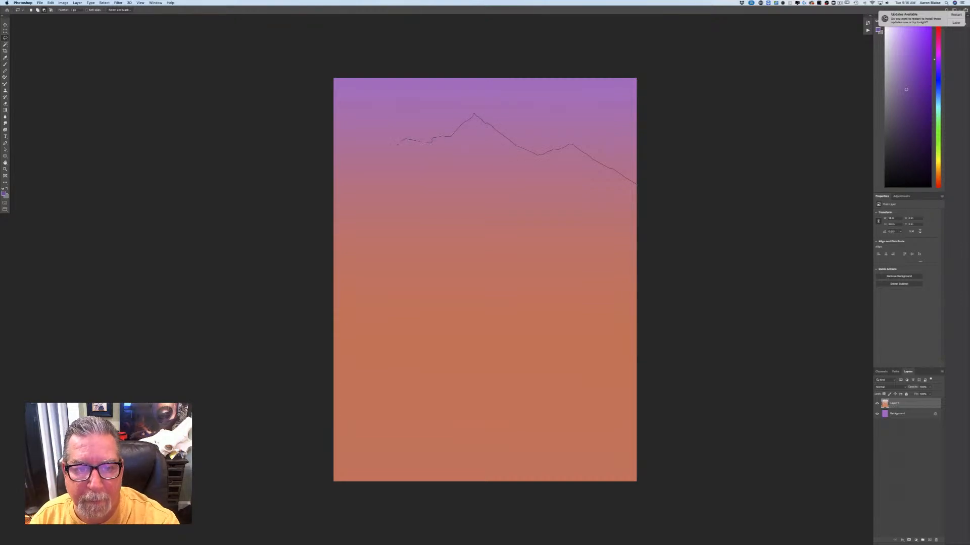
drag(334, 179, 331, 188)
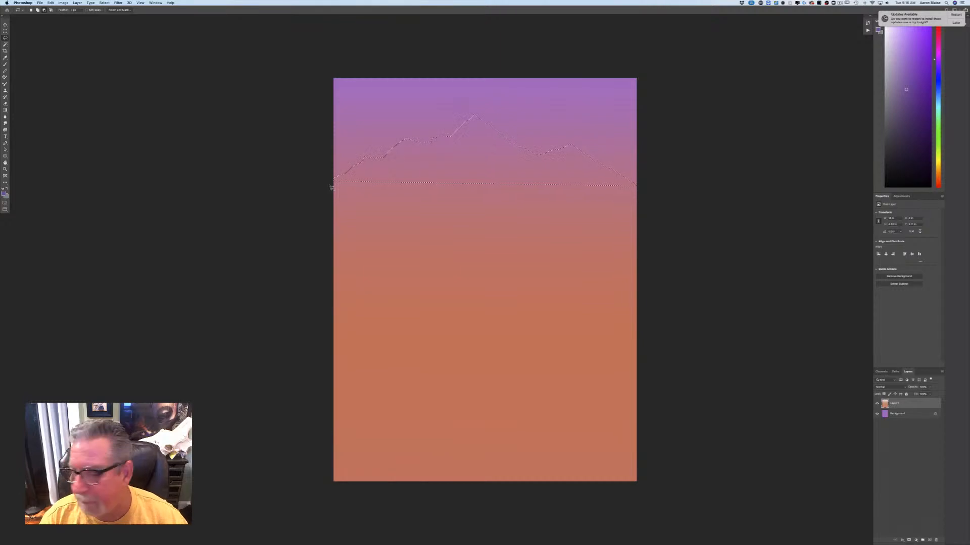
key(super+z)
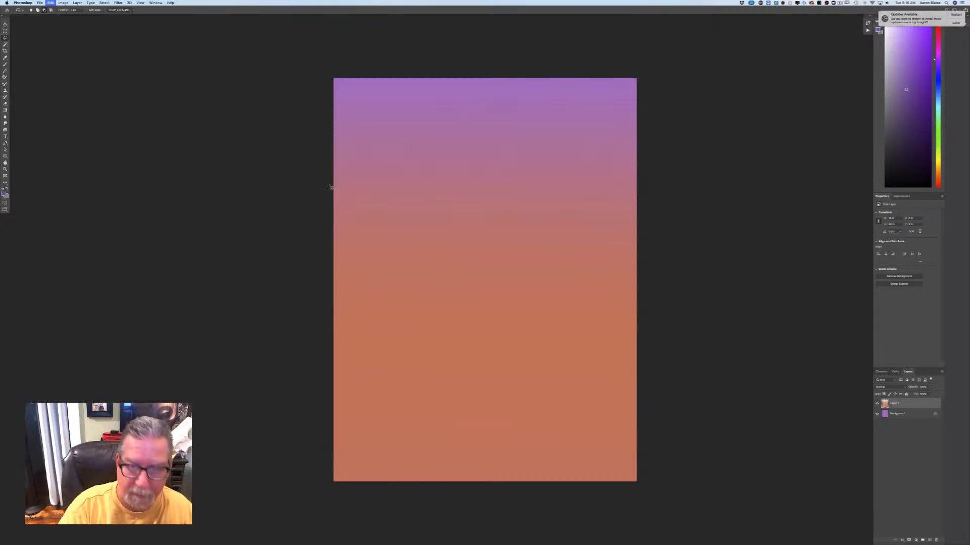
Step: Add a new empty layer above the orange gradient layer
key(super+shift+alt+n)
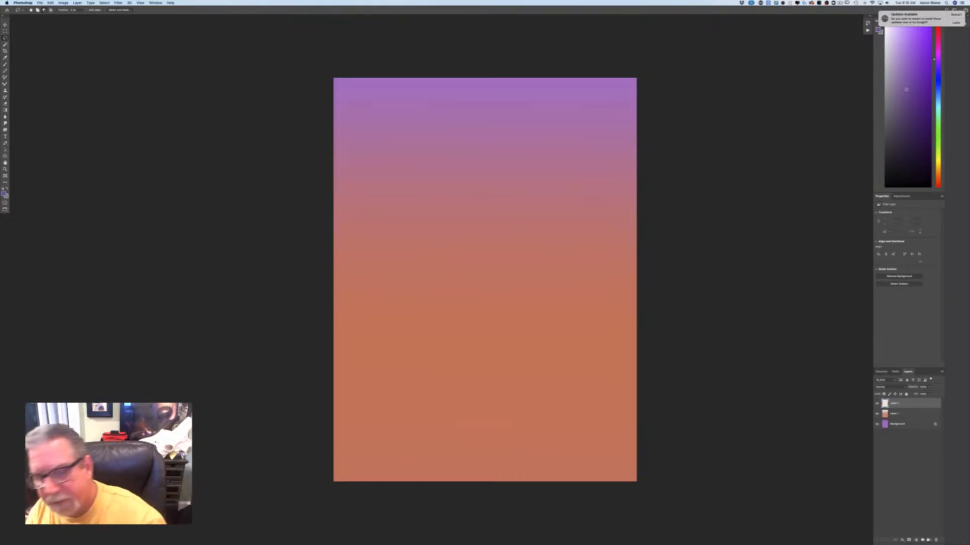
drag(638, 164, 601, 140)
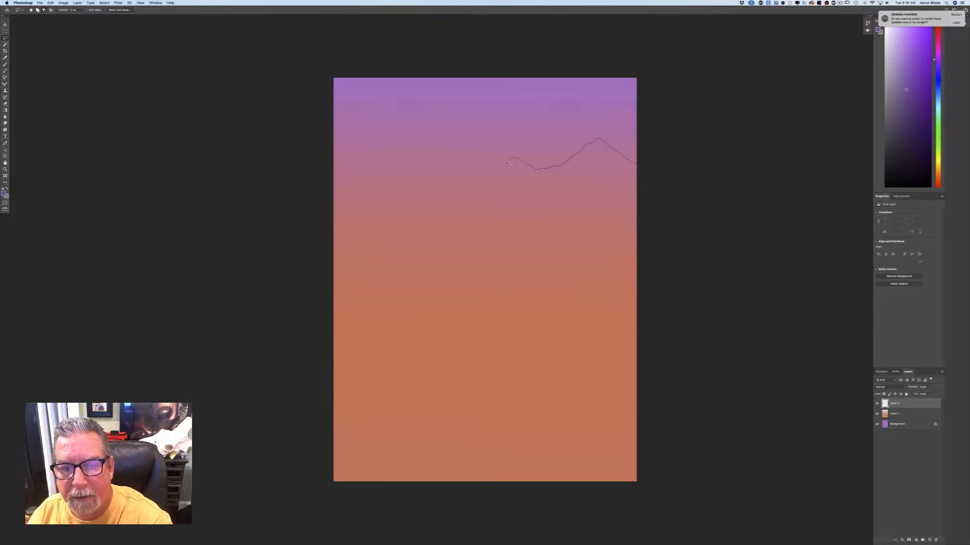
drag(506, 163, 477, 186)
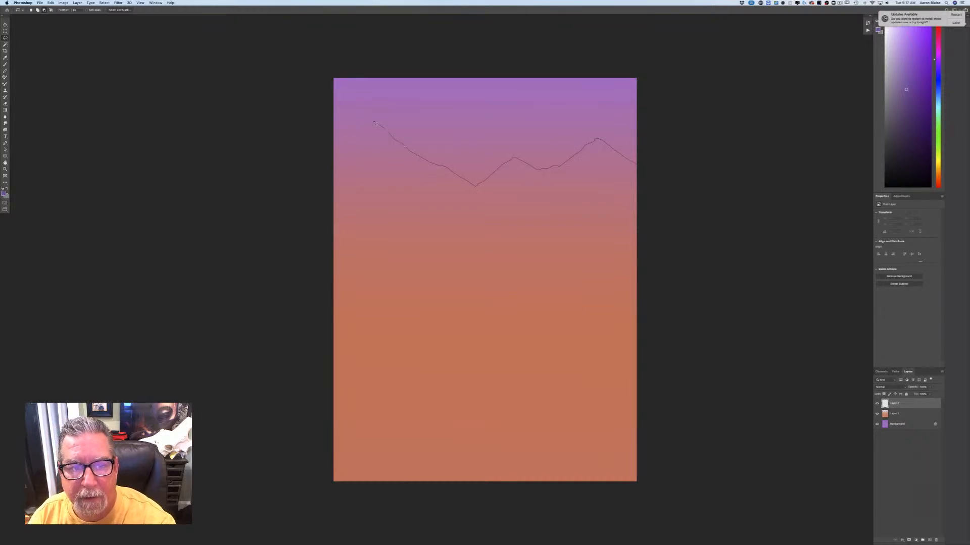
drag(331, 156, 329, 152)
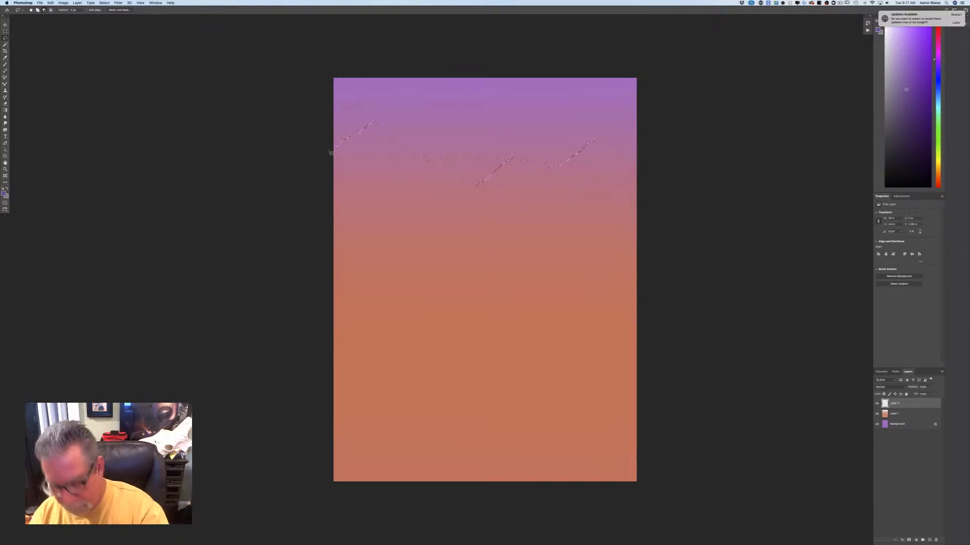
key(super+d)
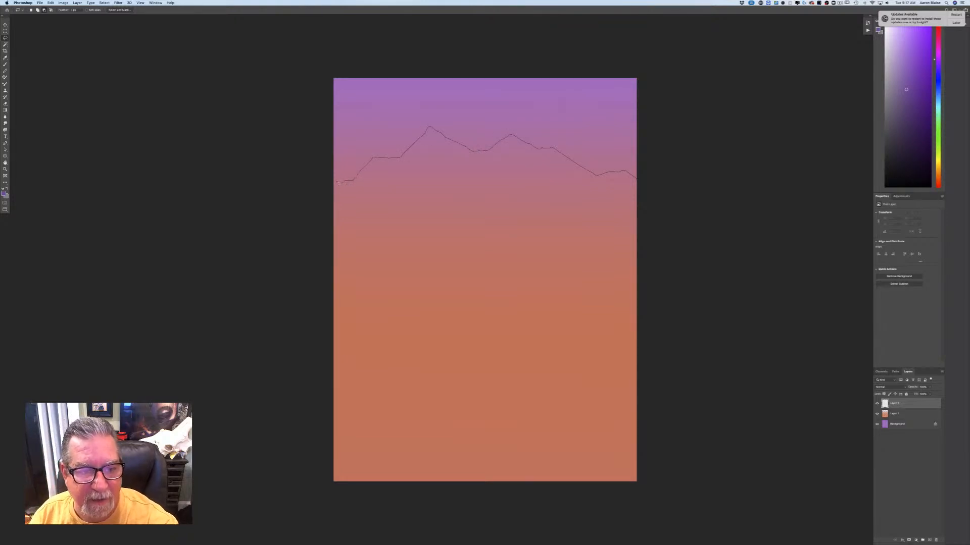
Step: Lasso a jagged mountain ridgeline across the upper canvas, enclosing everything below it, and fill the selection with the muted violet using the Paint Bucket
mouse_move(337, 182)
mouse_down()
mouse_move(310, 312)
mouse_move(312, 442)
mouse_move(429, 518)
mouse_move(605, 517)
mouse_move(710, 405)
mouse_move(690, 247)
mouse_move(641, 181)
mouse_up()
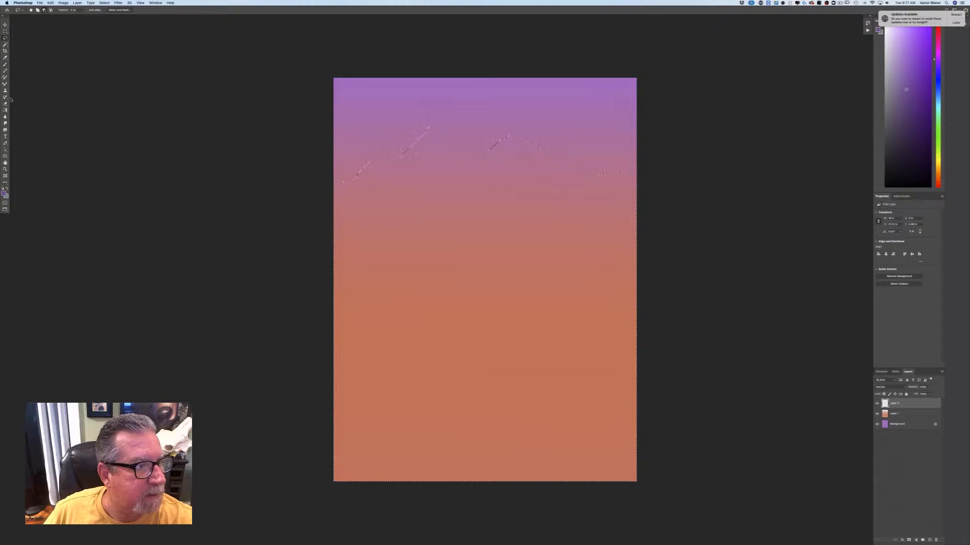
drag(5, 110, 23, 115)
click(441, 397)
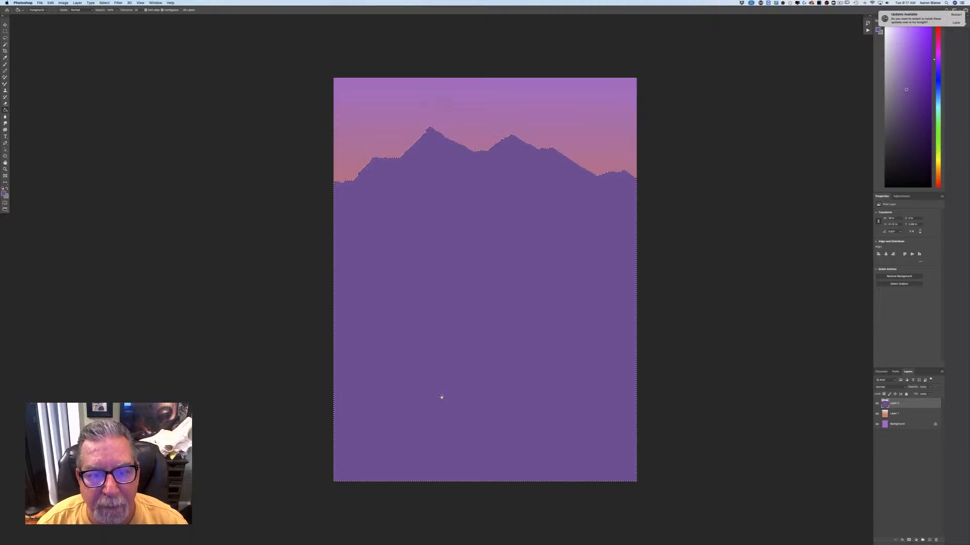
Step: Set the foreground colour to a lighter, slightly bluer violet than the mountain fill
click(5, 194)
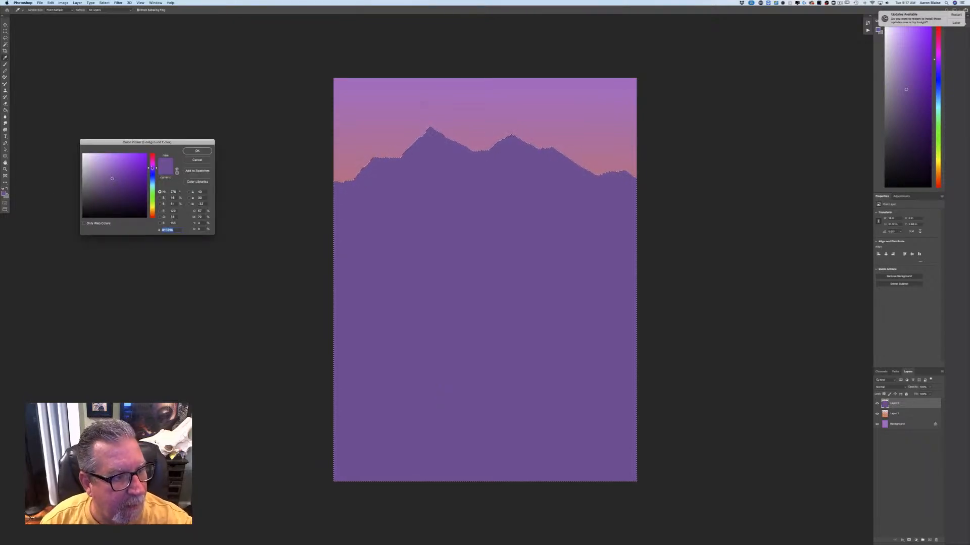
drag(151, 170, 152, 171)
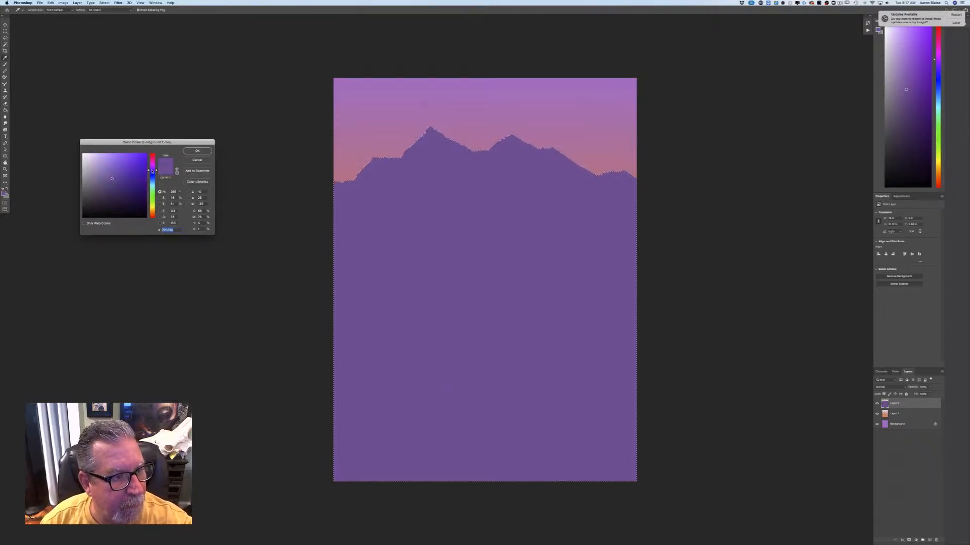
click(108, 167)
click(191, 153)
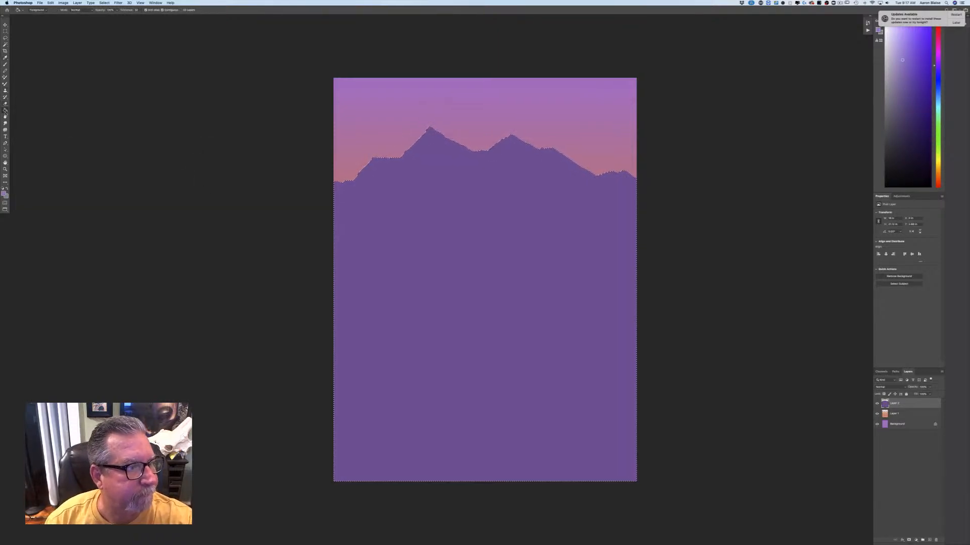
Step: Build up a light-violet-to-transparent gradient inside the mountain selection, fading upward from the canvas bottom toward the peaks, and deselect
key(shift+g)
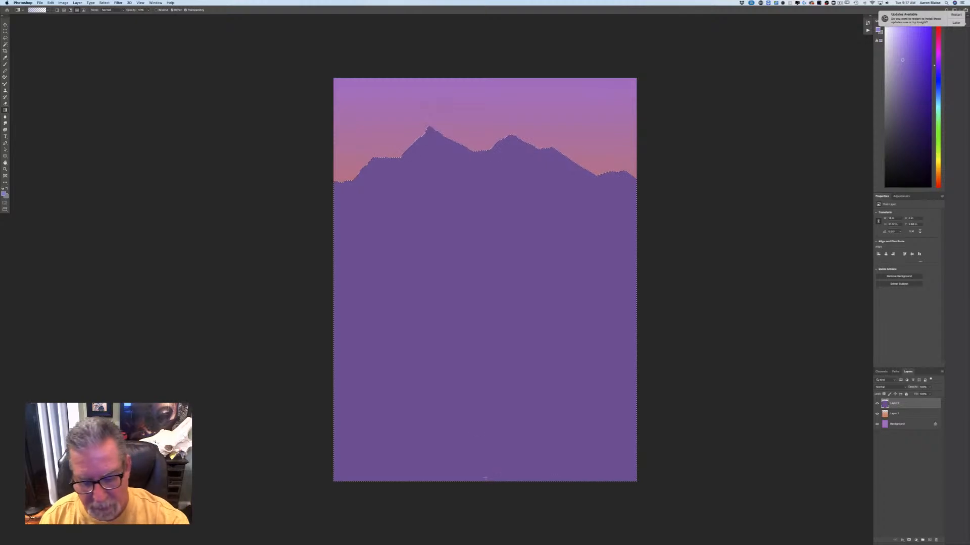
drag(483, 480, 469, 46)
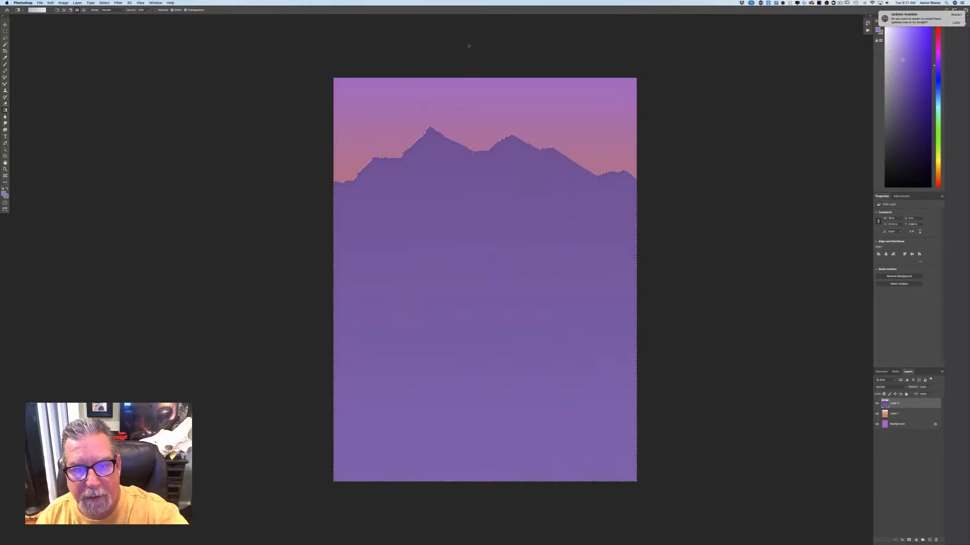
drag(481, 472, 476, 47)
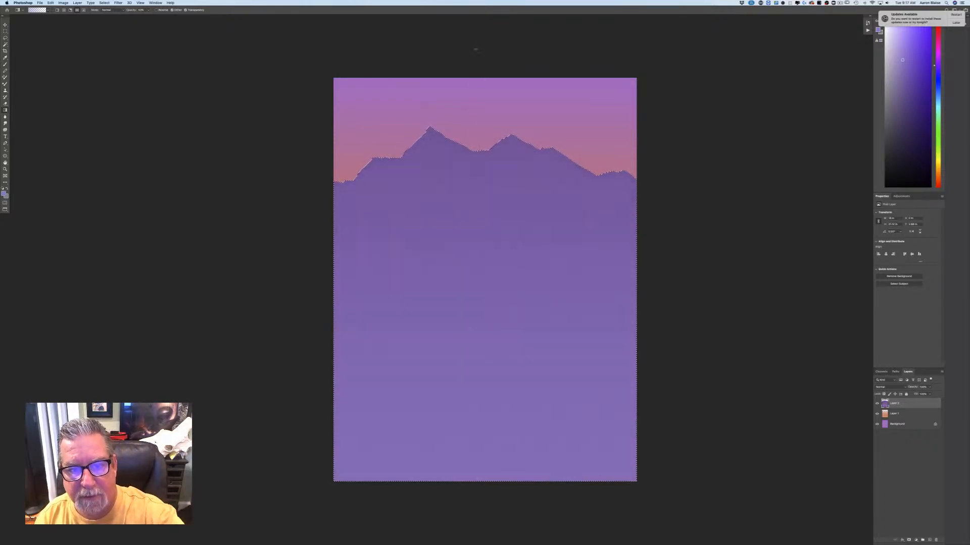
drag(477, 175, 477, 325)
drag(472, 153, 475, 337)
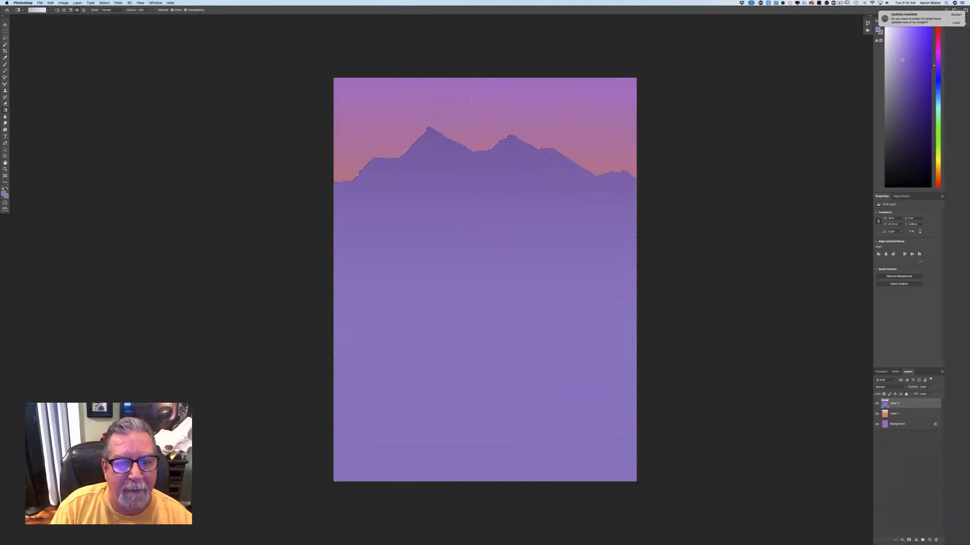
click(105, 3)
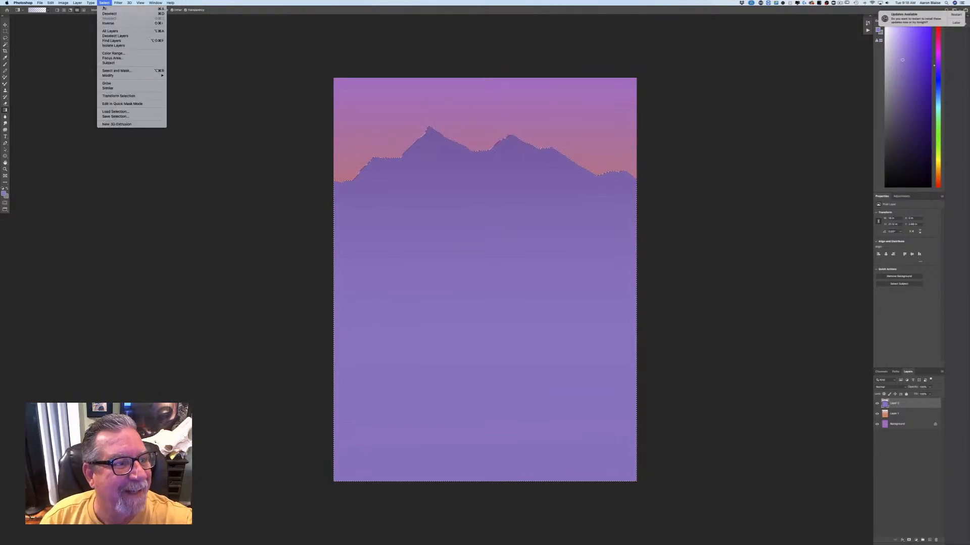
click(107, 16)
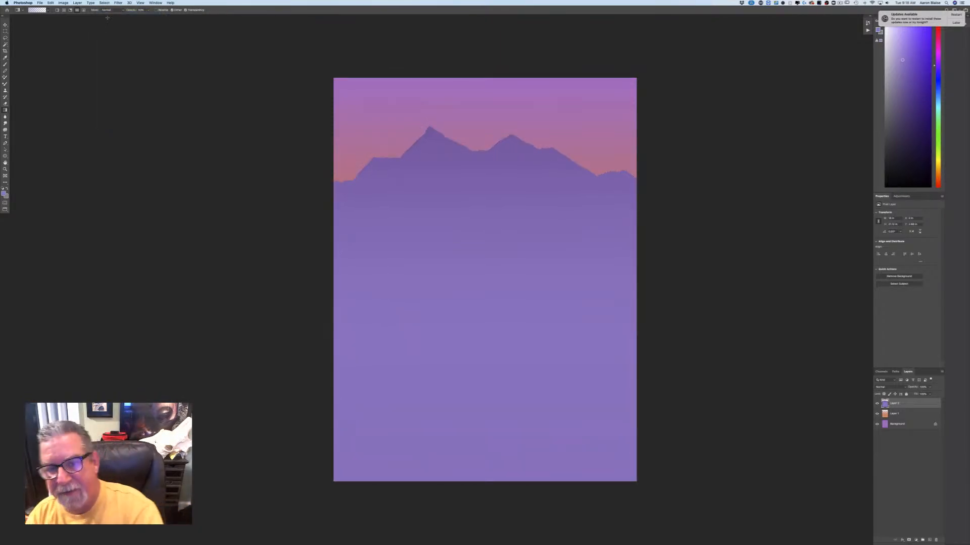
Step: Add a new layer above the mountains and set the foreground colour to a darker, bluer violet based on a sample from the main peak
click(929, 540)
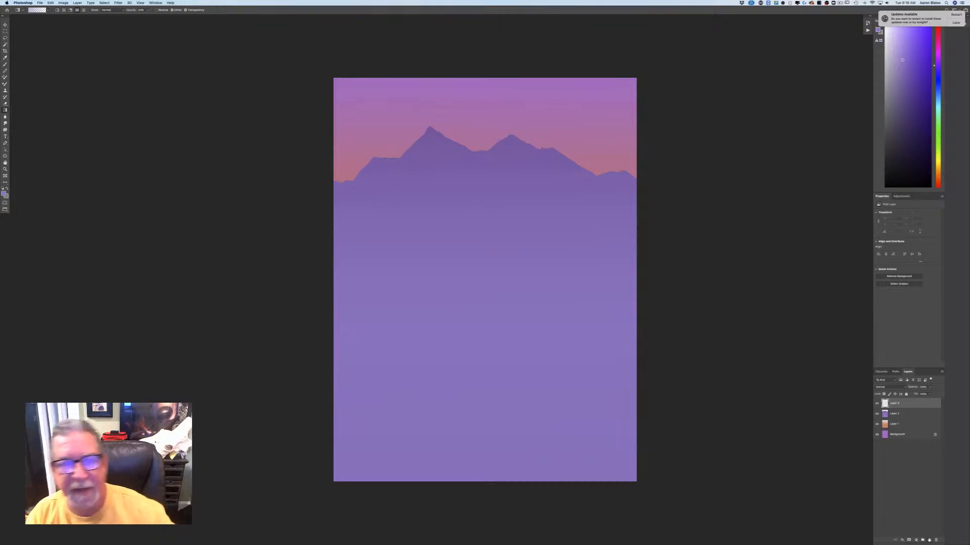
click(4, 194)
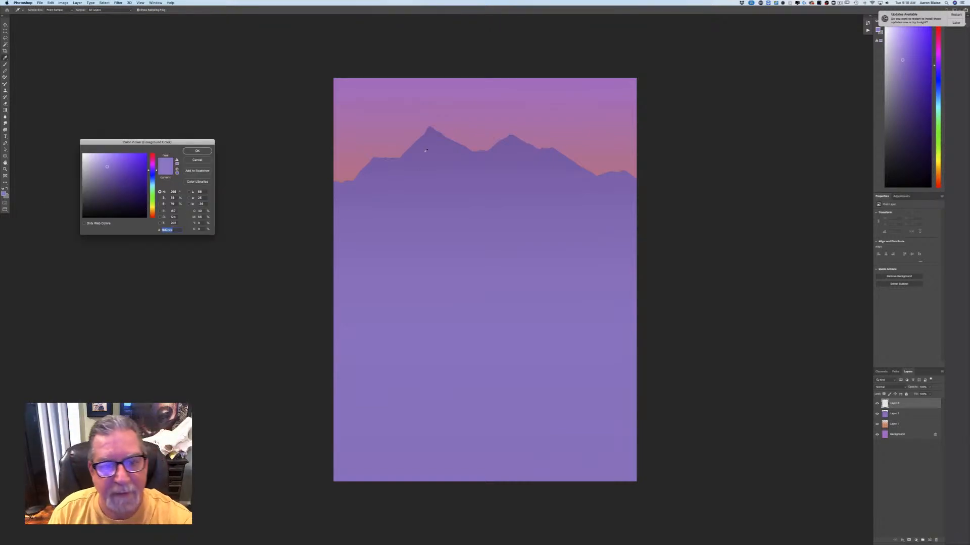
click(426, 156)
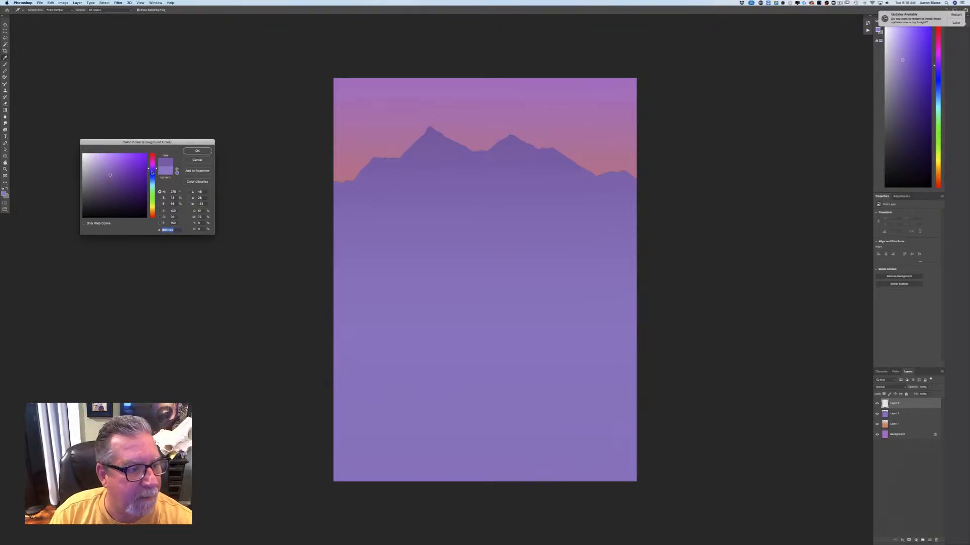
drag(151, 170, 147, 167)
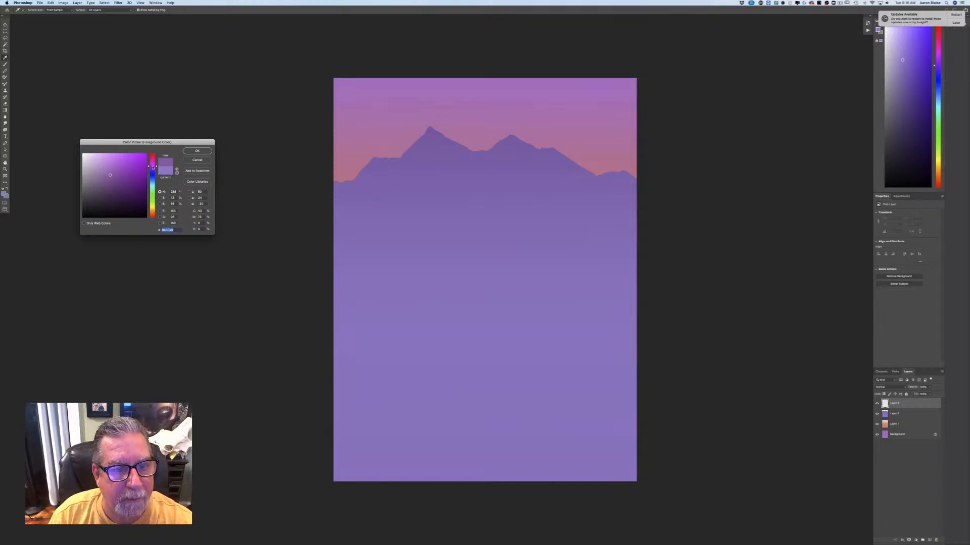
click(153, 172)
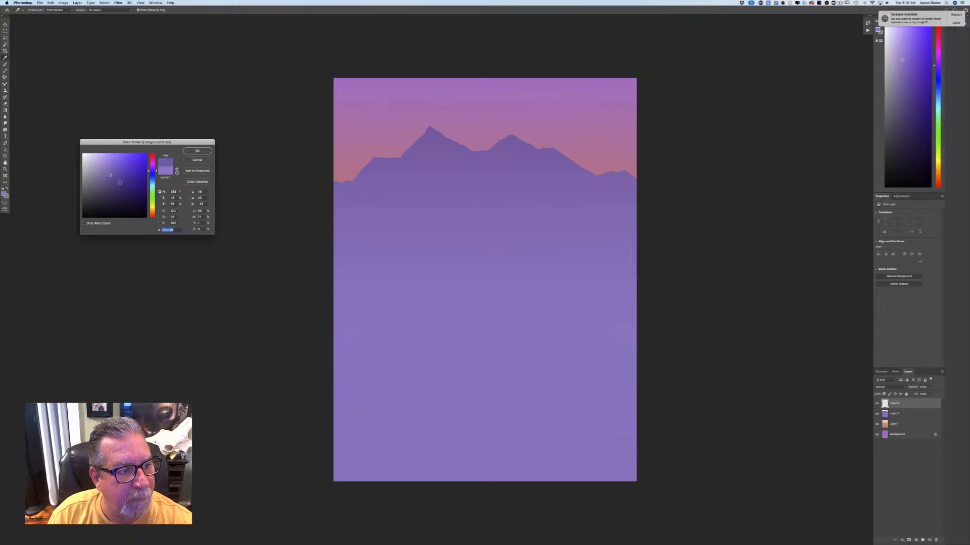
click(115, 186)
click(191, 152)
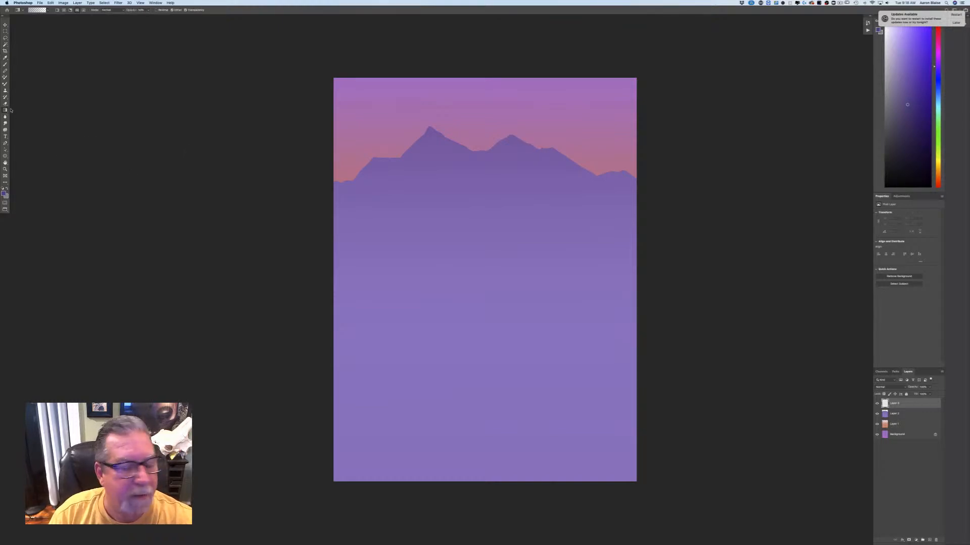
click(5, 37)
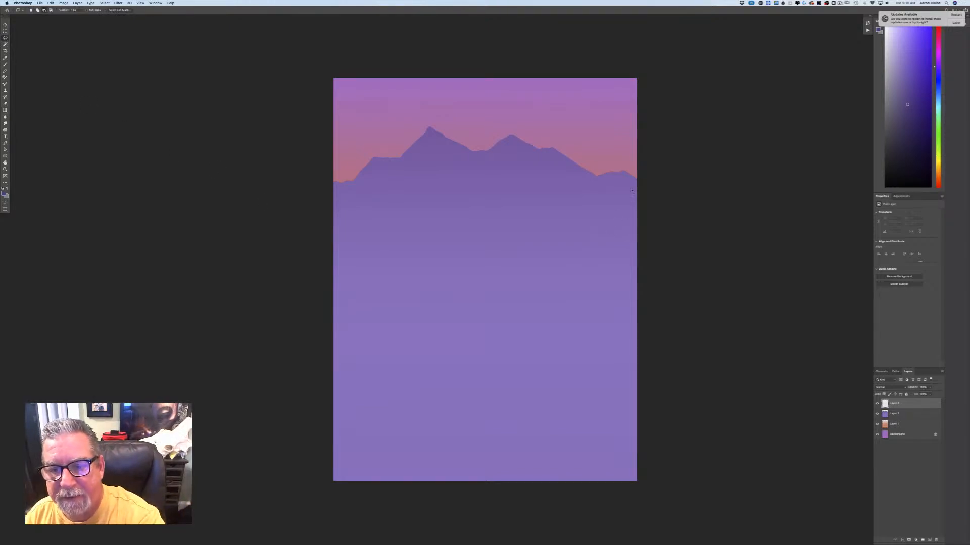
drag(640, 201, 605, 174)
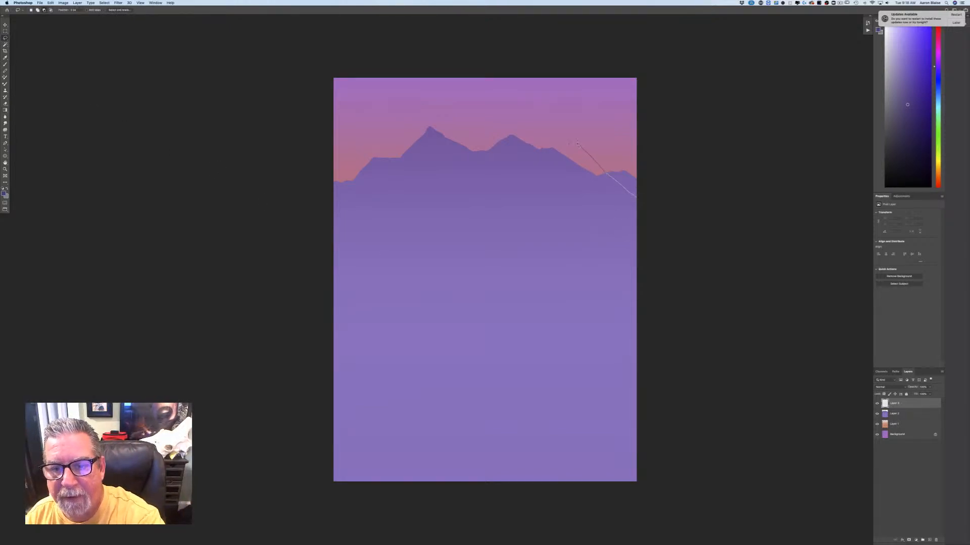
mouse_move(527, 174)
mouse_down()
mouse_move(491, 161)
mouse_move(471, 191)
mouse_up()
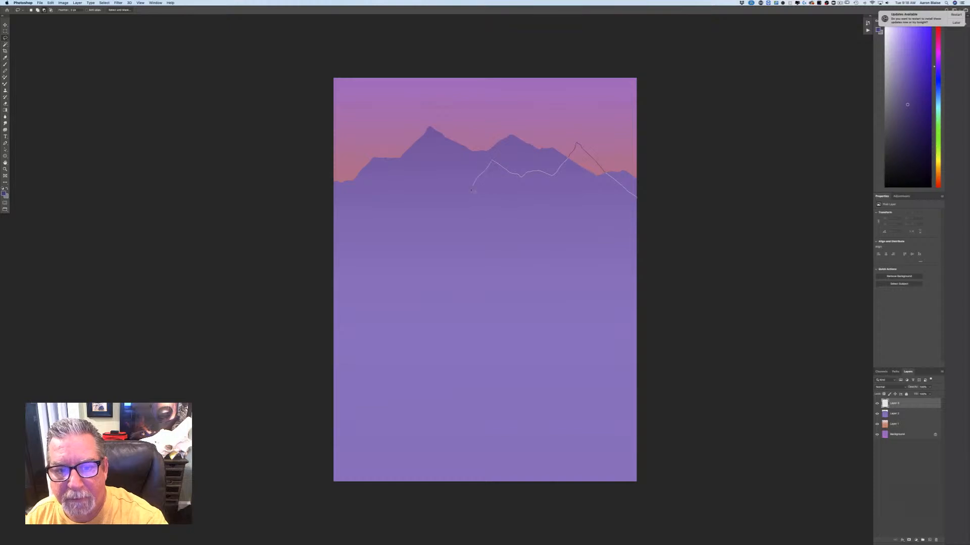
mouse_move(392, 259)
mouse_down()
mouse_move(360, 226)
mouse_move(331, 237)
mouse_up()
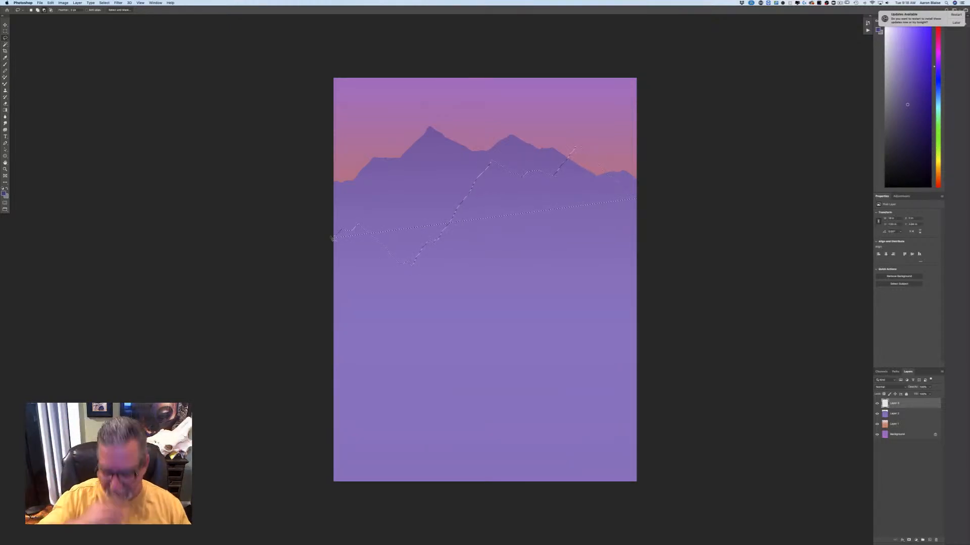
key(super+d)
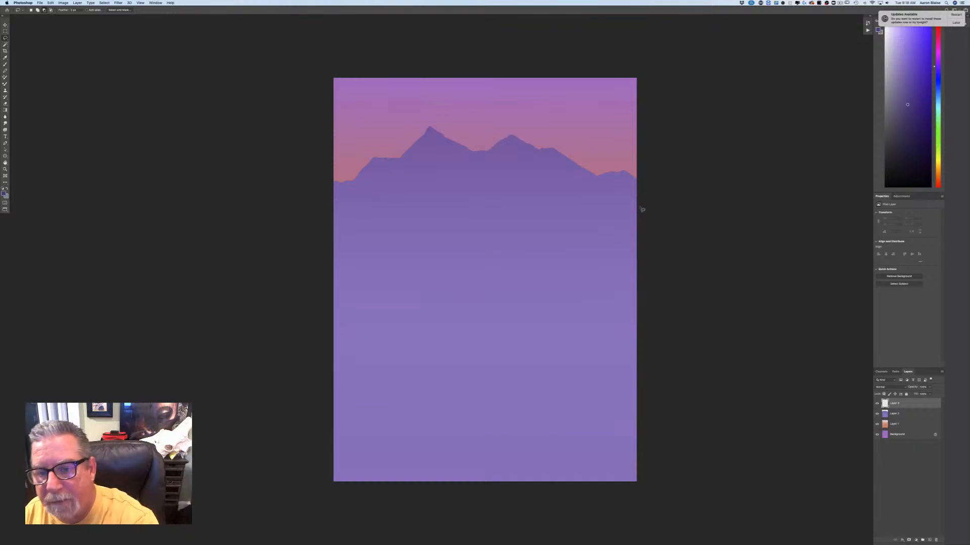
Step: Lasso a nearer ridgeline with a high peak at the canvas's right and a deep central valley, enclosing the whole area below it
drag(640, 208, 623, 191)
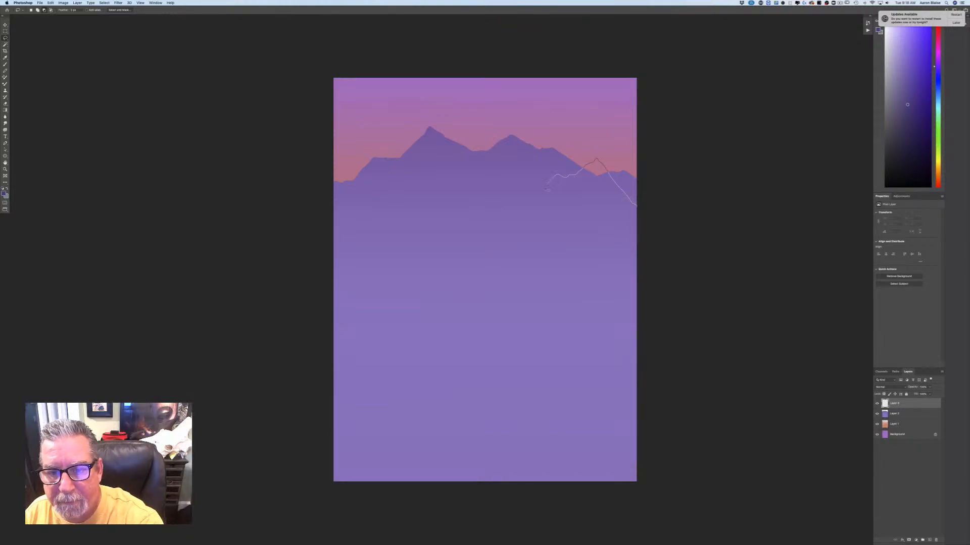
drag(509, 234, 480, 220)
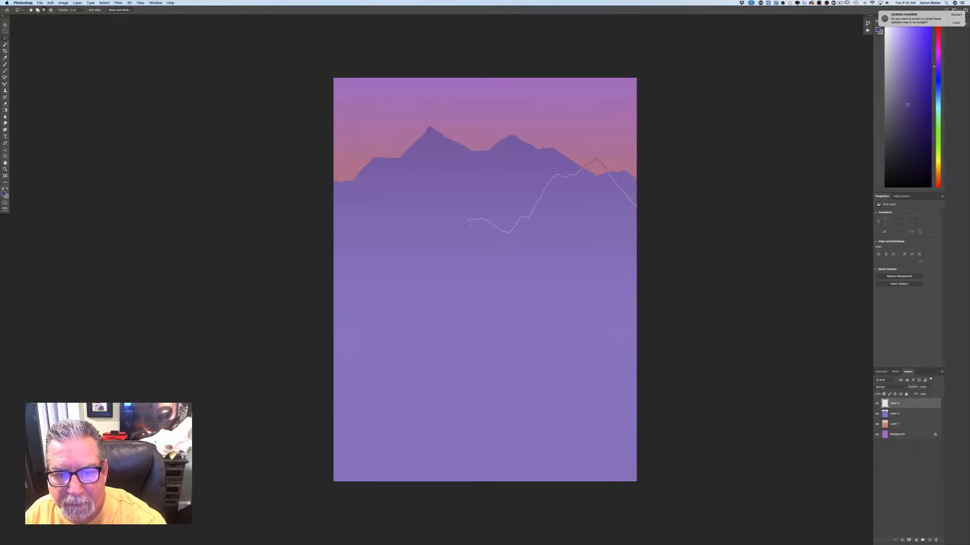
mouse_move(454, 272)
mouse_down()
mouse_move(435, 270)
mouse_move(405, 223)
mouse_up()
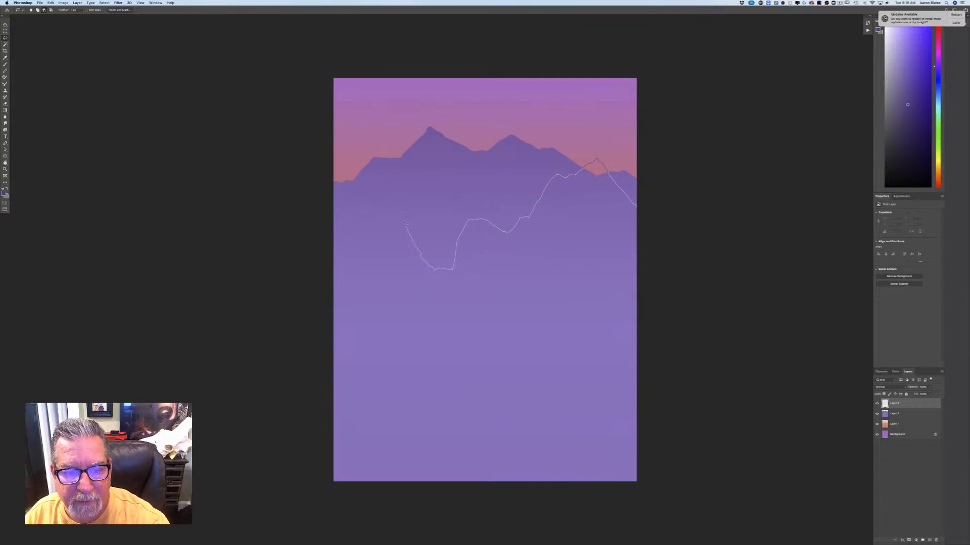
mouse_move(341, 240)
mouse_down()
mouse_move(306, 295)
mouse_move(311, 502)
mouse_move(483, 522)
mouse_move(659, 501)
mouse_move(680, 331)
mouse_move(642, 212)
mouse_up()
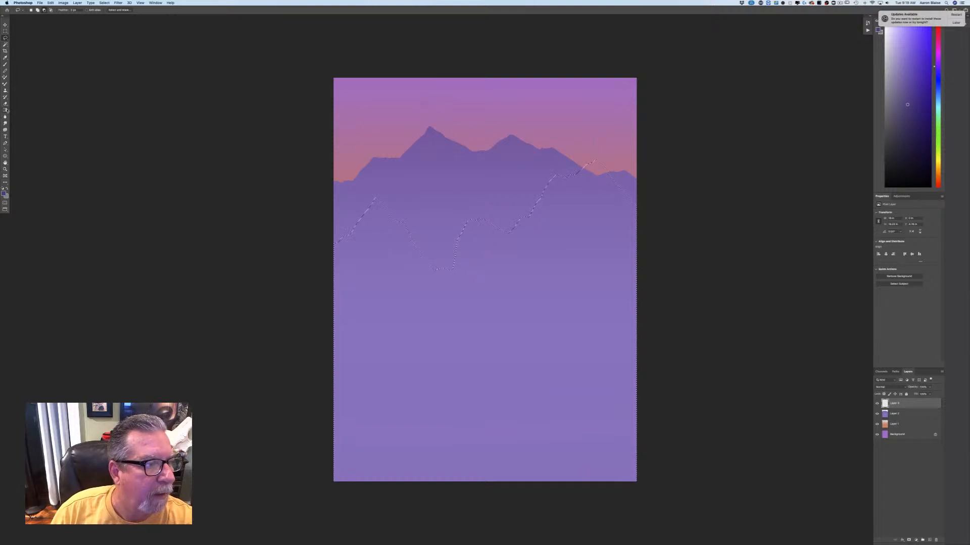
Step: Fill the near-ridge selection with a medium violet, darker and slightly bluer than a sample from the mountain behind it
drag(6, 109, 22, 116)
click(459, 436)
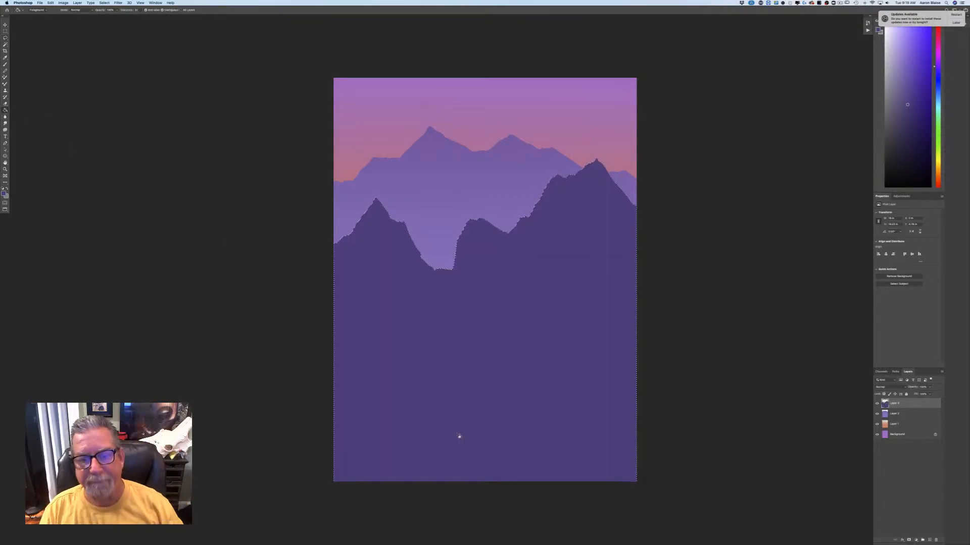
click(4, 194)
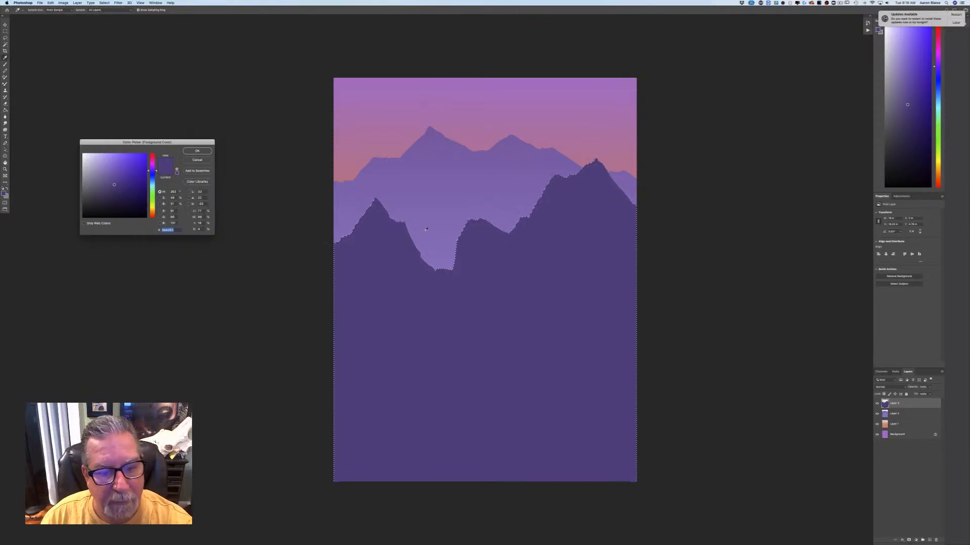
click(412, 228)
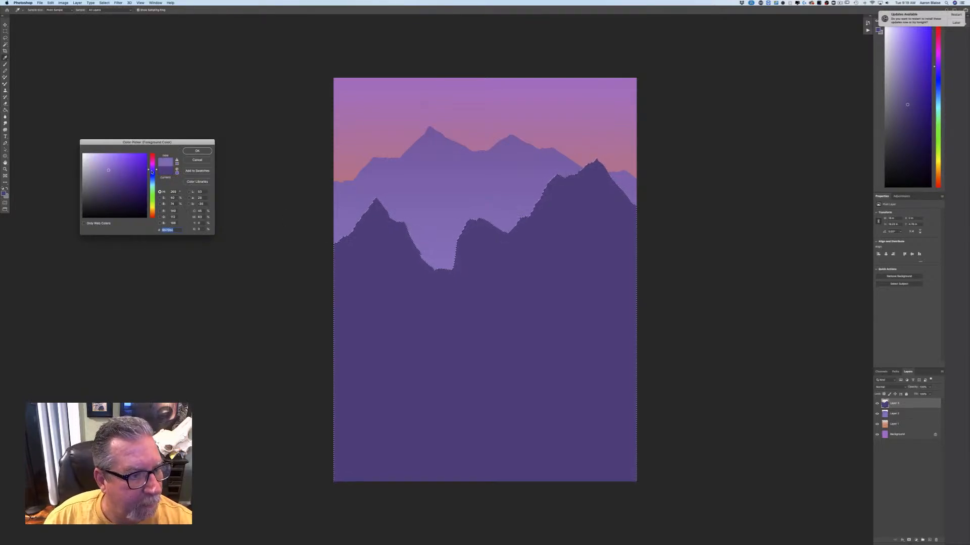
click(152, 171)
click(111, 177)
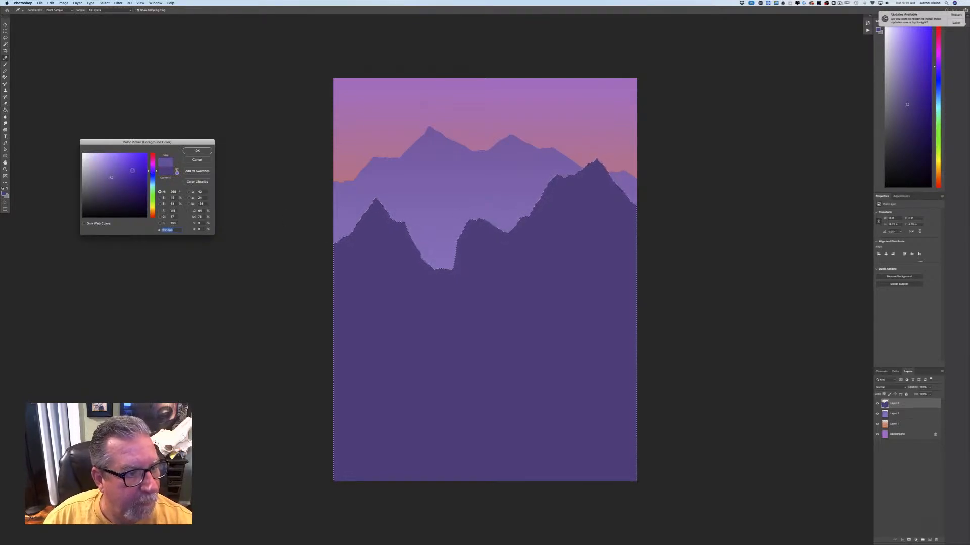
click(197, 151)
click(410, 371)
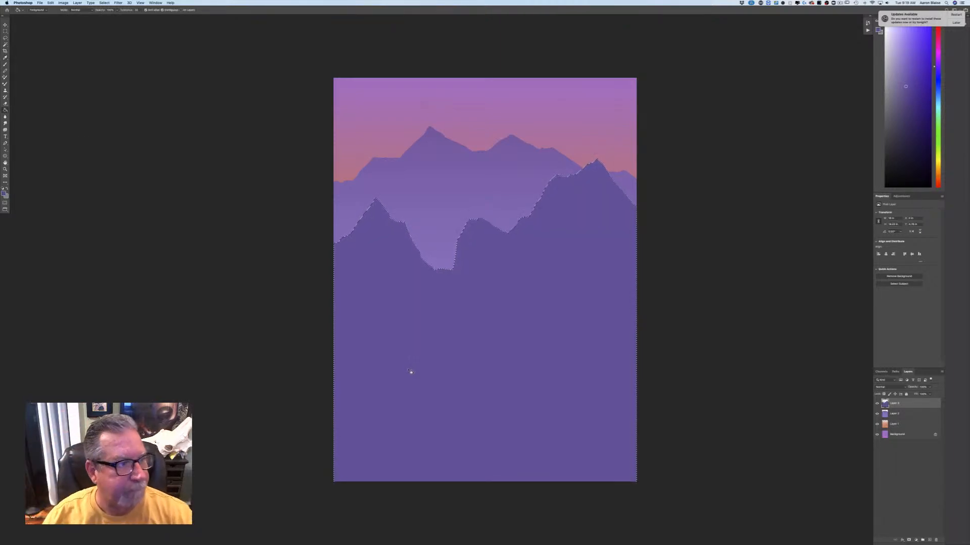
Step: Fade a lighter violet-to-transparent gradient from the canvas bottom up toward the peaks inside the near-ridge selection, and deselect
click(5, 110)
click(23, 110)
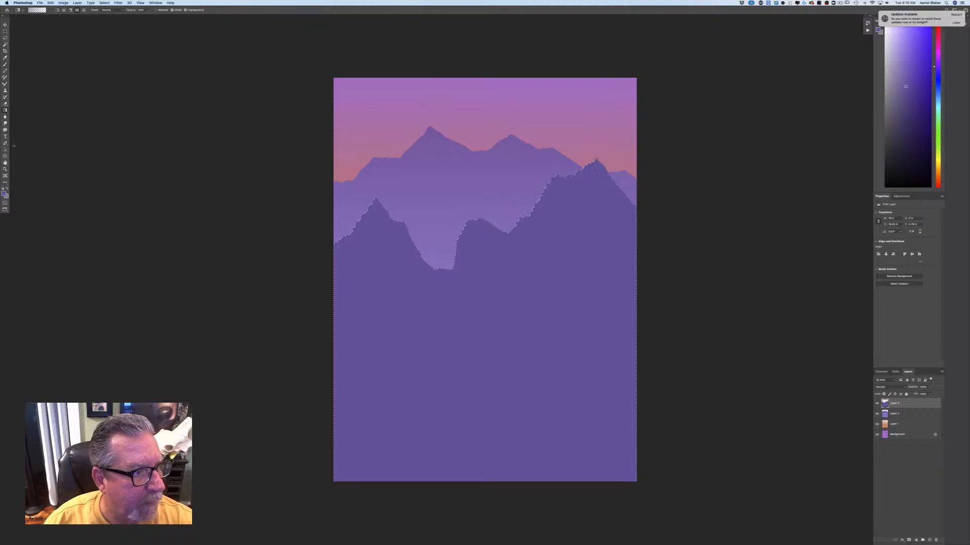
click(4, 193)
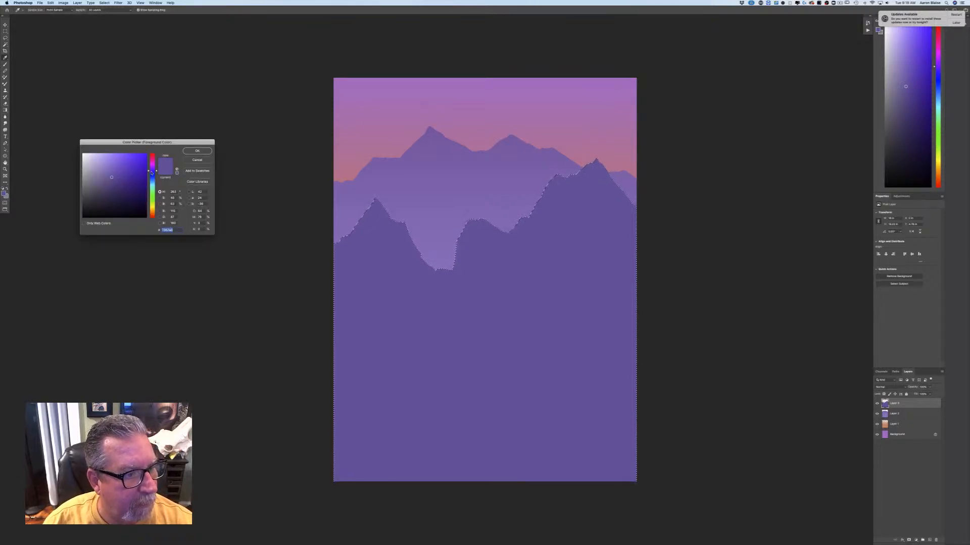
click(108, 169)
click(197, 151)
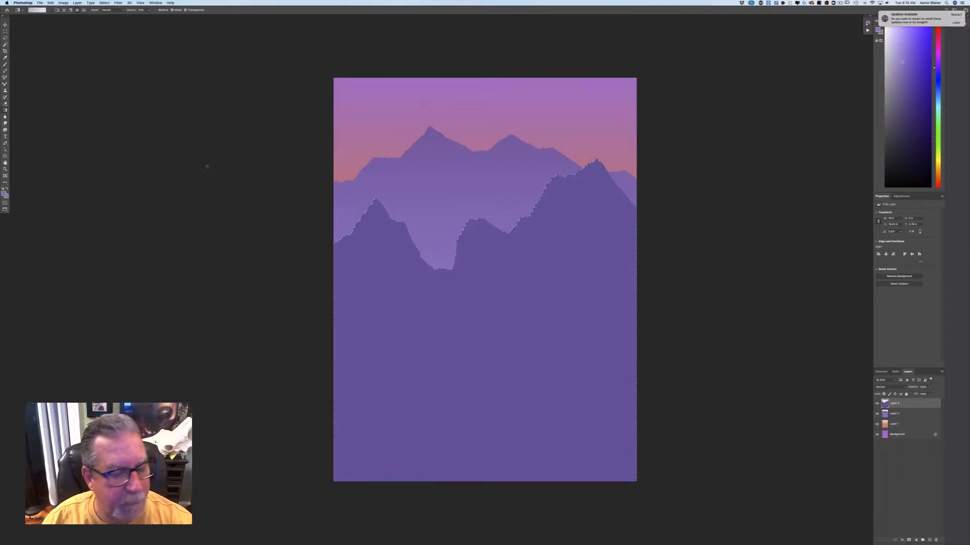
drag(482, 470, 478, 235)
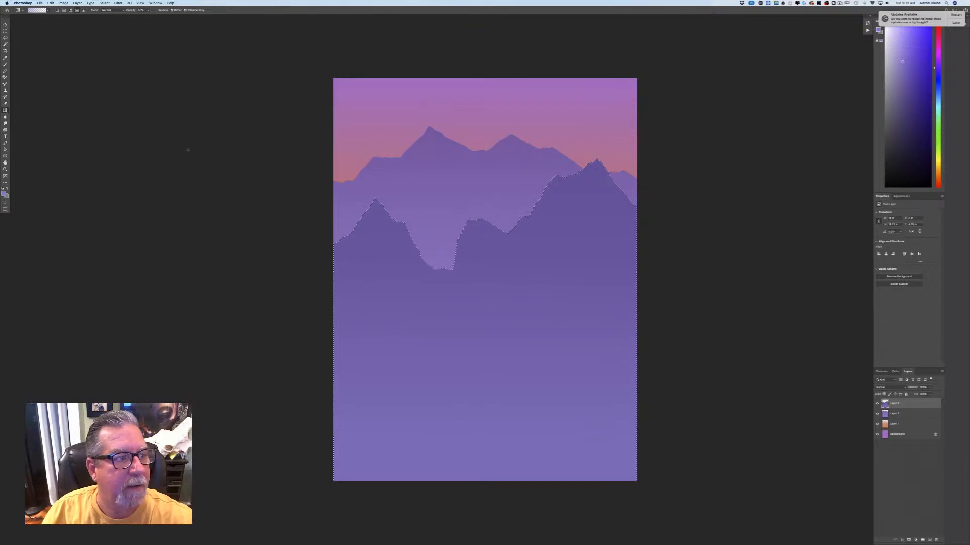
click(105, 3)
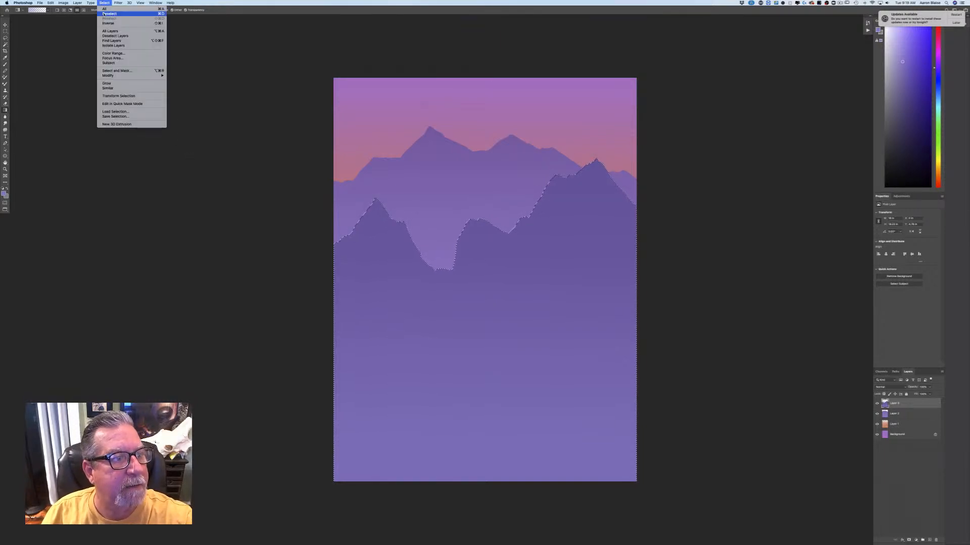
click(109, 14)
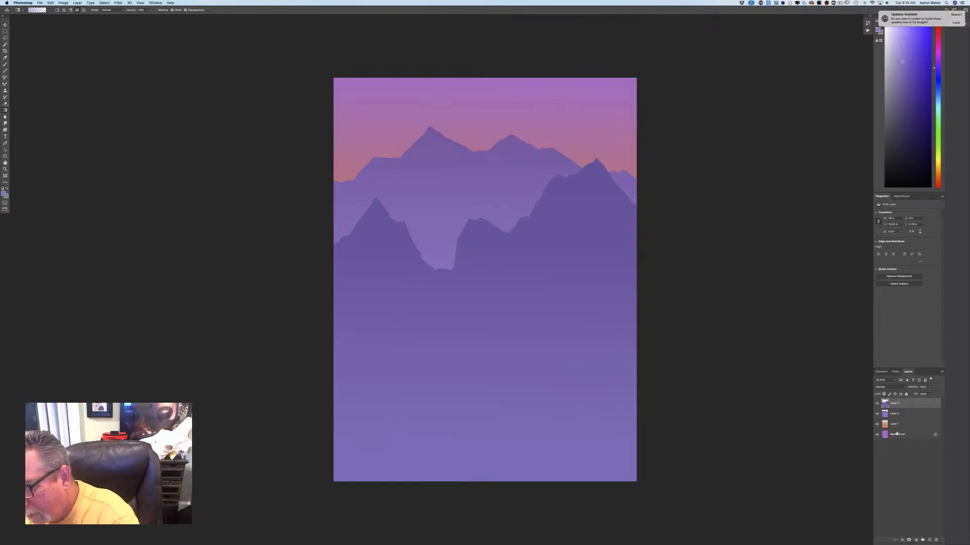
Step: Add a new top layer and lasso a steeper ridgeline with a tall central peak, rising to the canvas's right edge, enclosing everything below
click(929, 540)
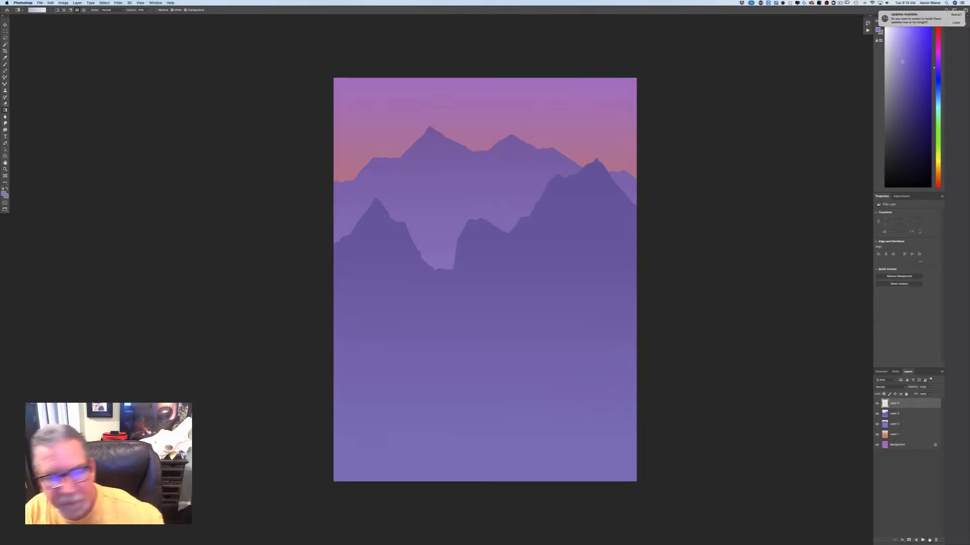
click(5, 38)
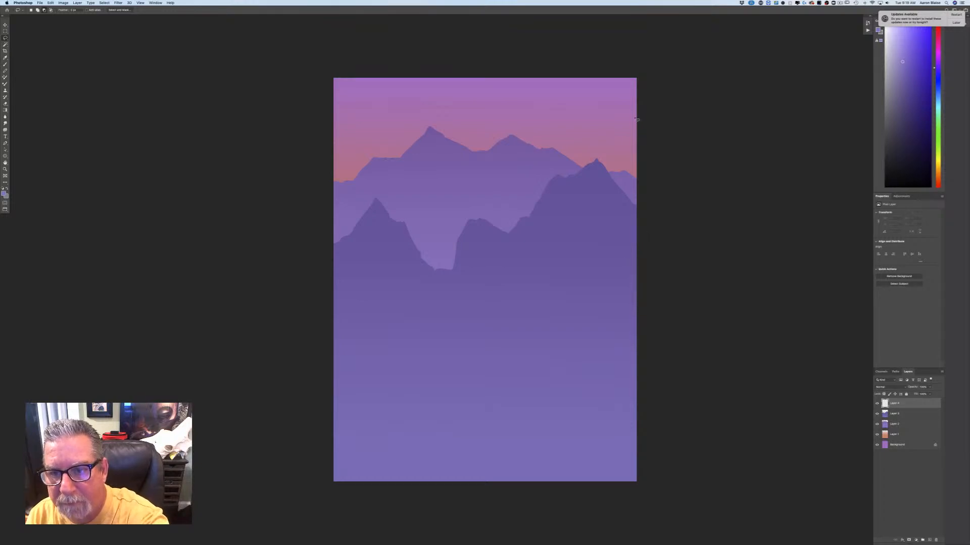
mouse_move(613, 144)
mouse_down()
mouse_move(567, 290)
mouse_move(542, 263)
mouse_move(512, 199)
mouse_move(454, 363)
mouse_move(412, 401)
mouse_move(375, 392)
mouse_move(323, 354)
mouse_move(314, 489)
mouse_move(462, 509)
mouse_move(659, 509)
mouse_move(687, 383)
mouse_move(677, 165)
mouse_move(641, 114)
mouse_up()
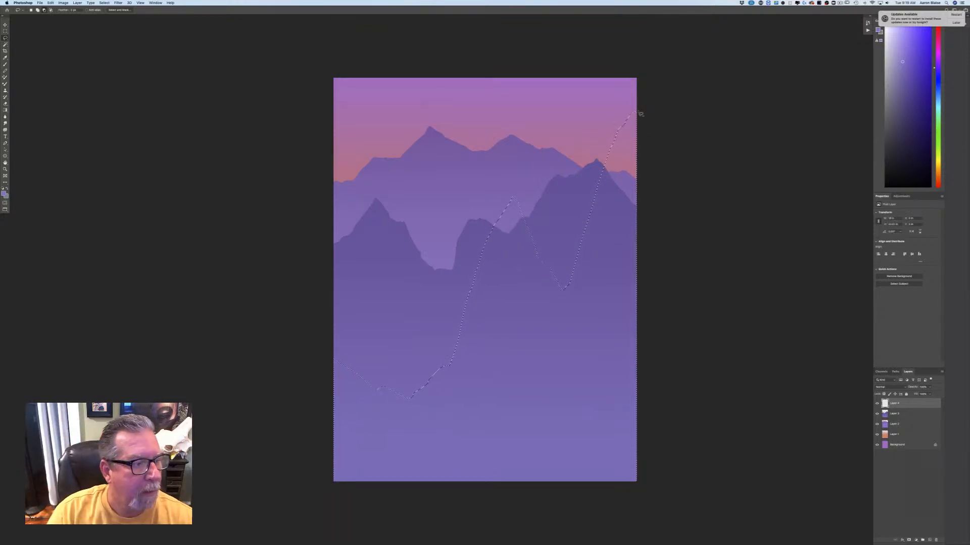
Step: Fill the new ridge selection with a darker, bluer violet based on a sample from the ridge behind it
click(4, 194)
click(552, 196)
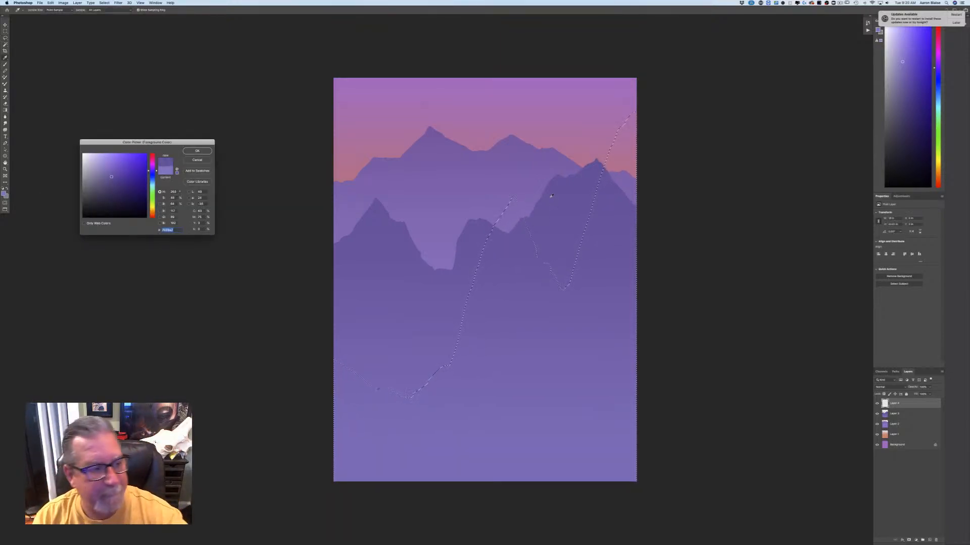
click(152, 174)
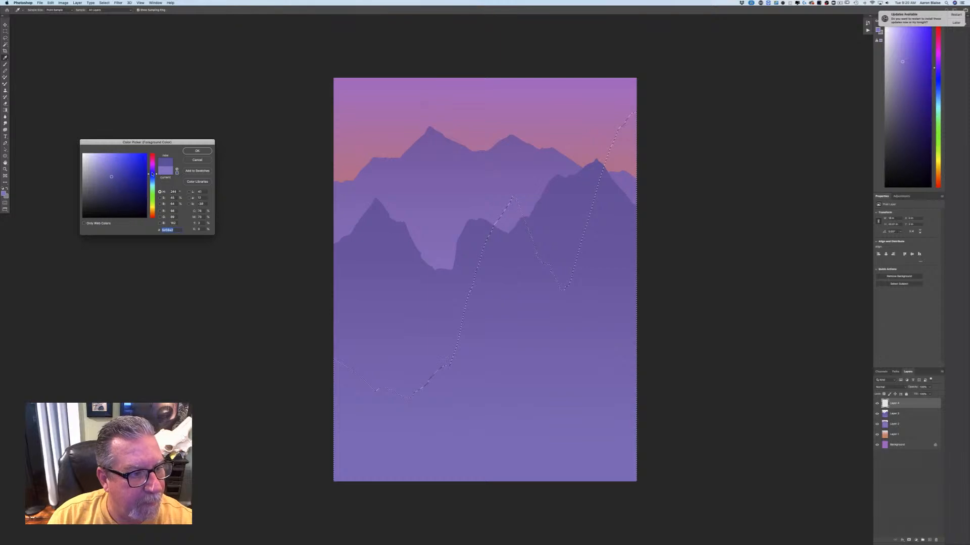
click(114, 185)
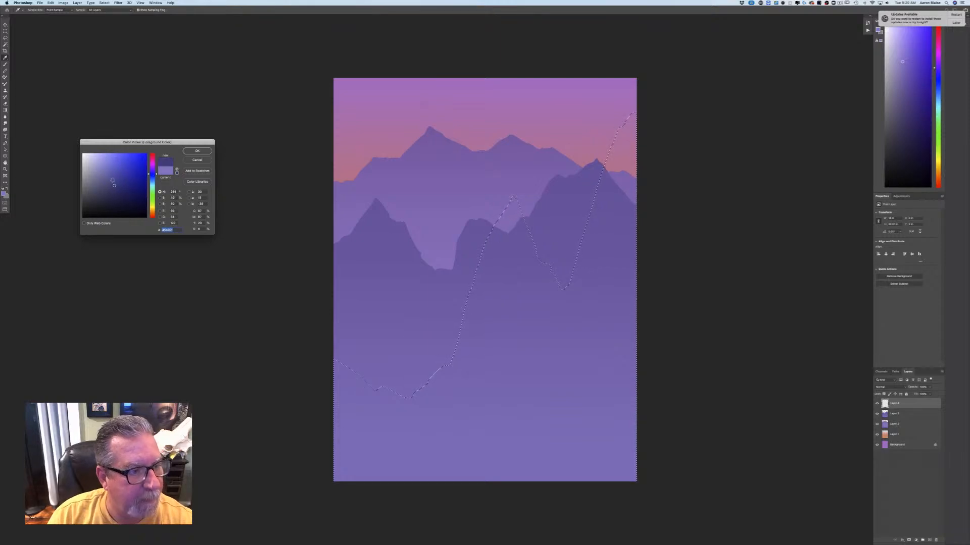
click(197, 151)
click(5, 110)
click(5, 110)
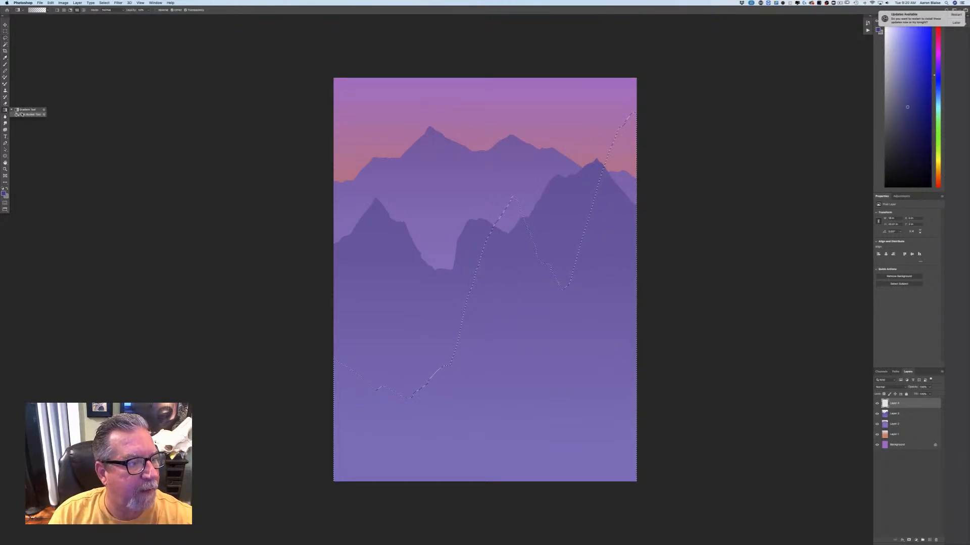
click(25, 113)
click(460, 422)
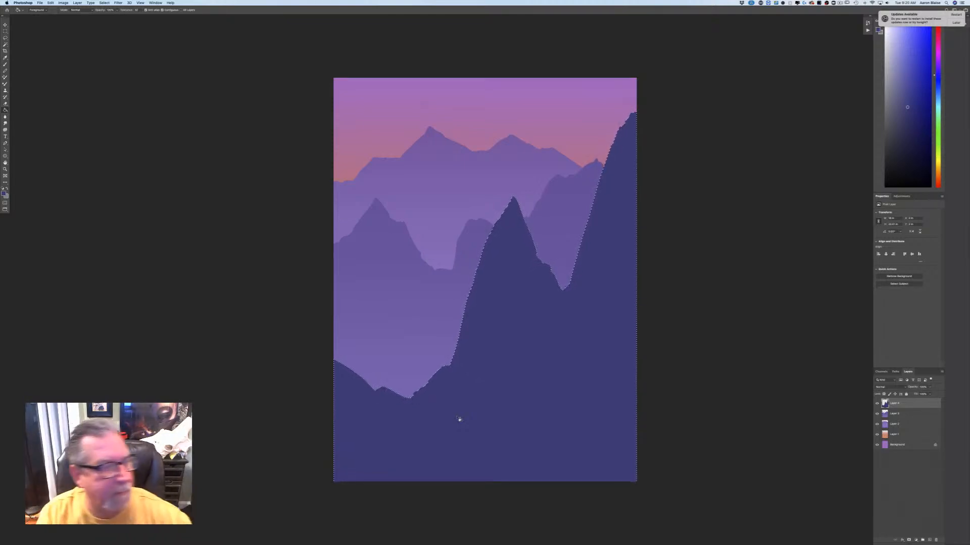
Step: Build up a lighter blue-violet-to-transparent gradient from the canvas bottom toward the central peak inside the steep ridge selection, and deselect
click(4, 193)
click(106, 175)
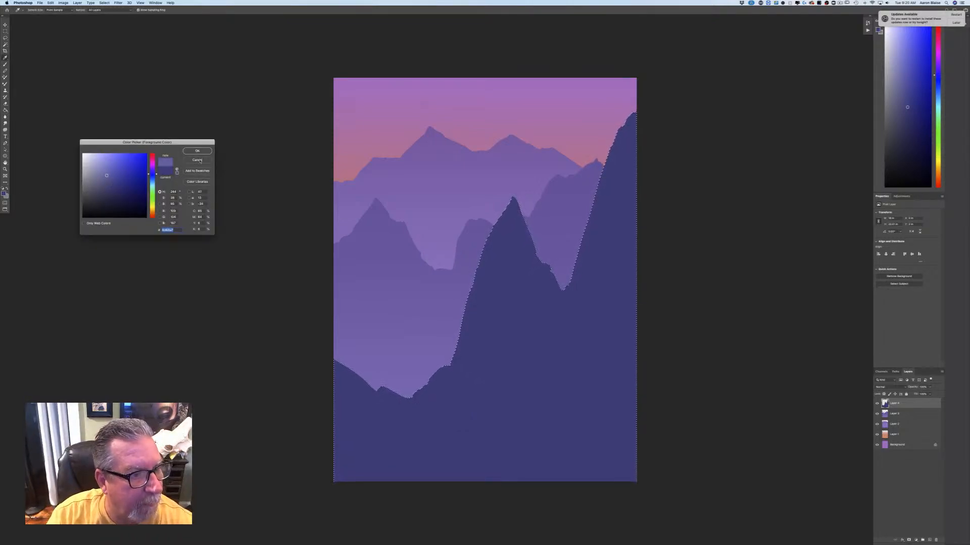
click(197, 151)
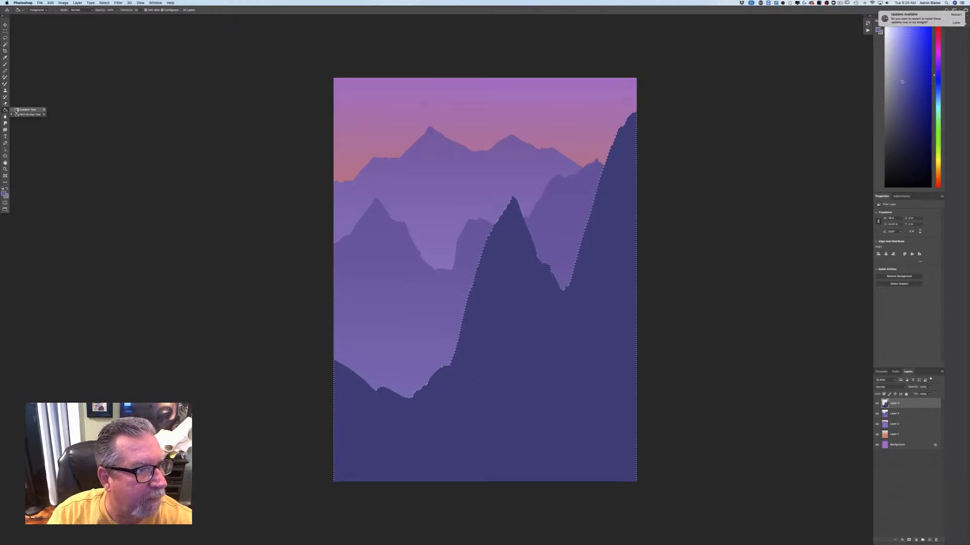
key(shift+g)
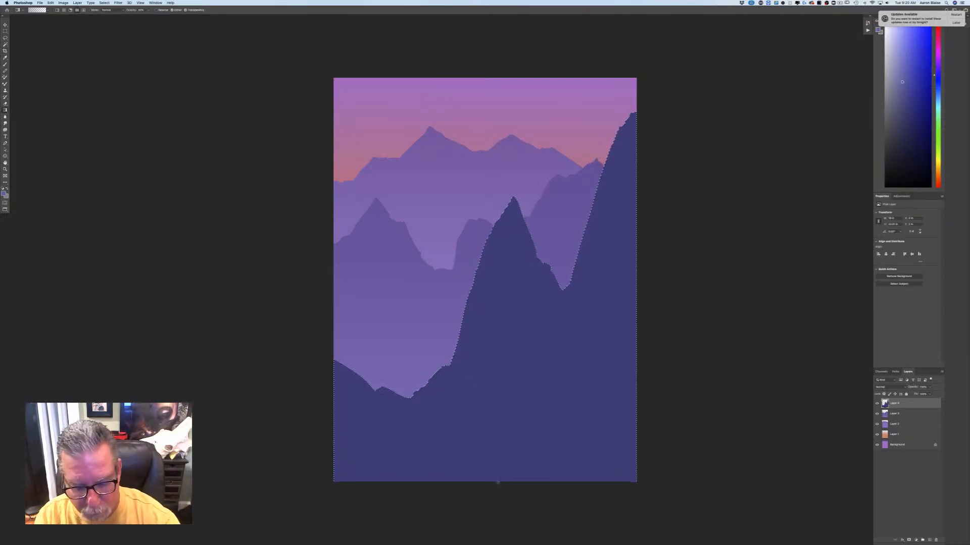
drag(499, 476, 498, 230)
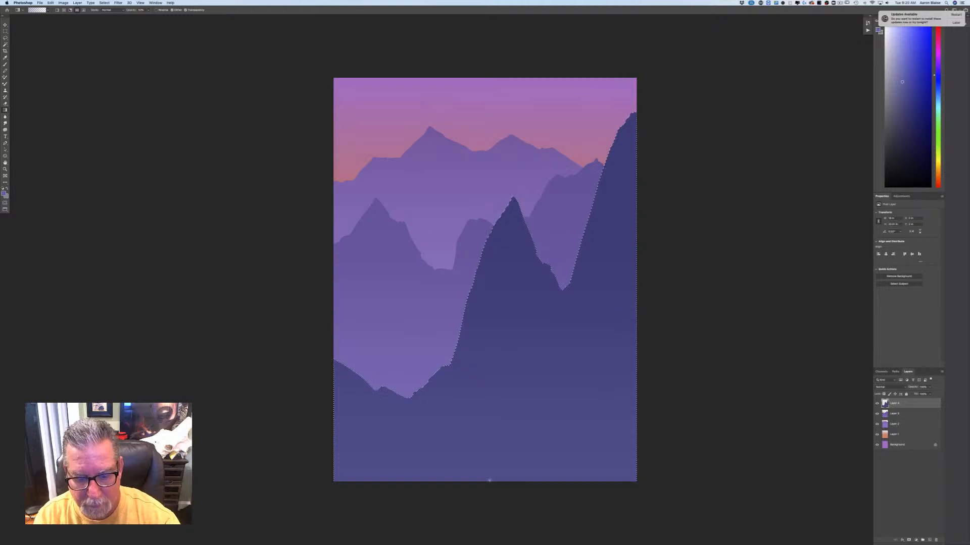
drag(490, 480, 486, 235)
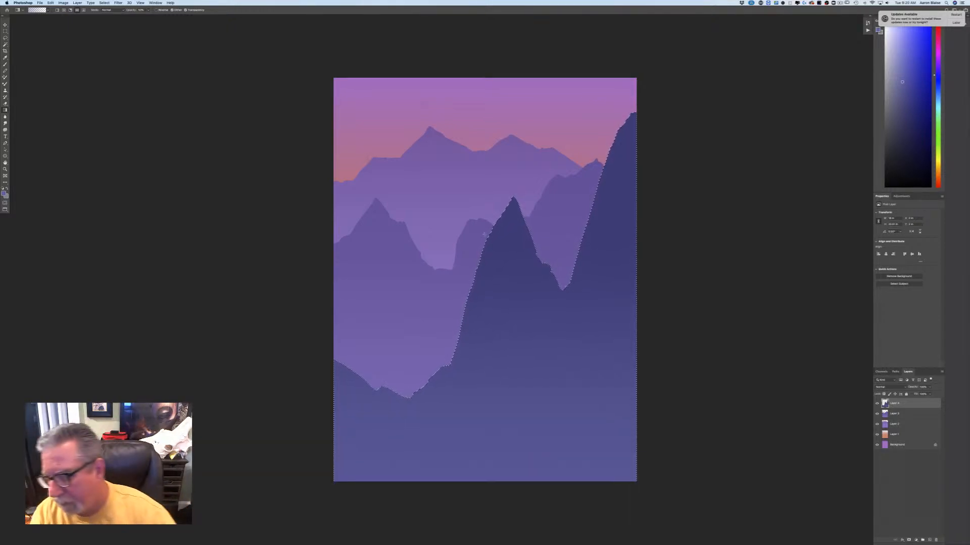
click(104, 2)
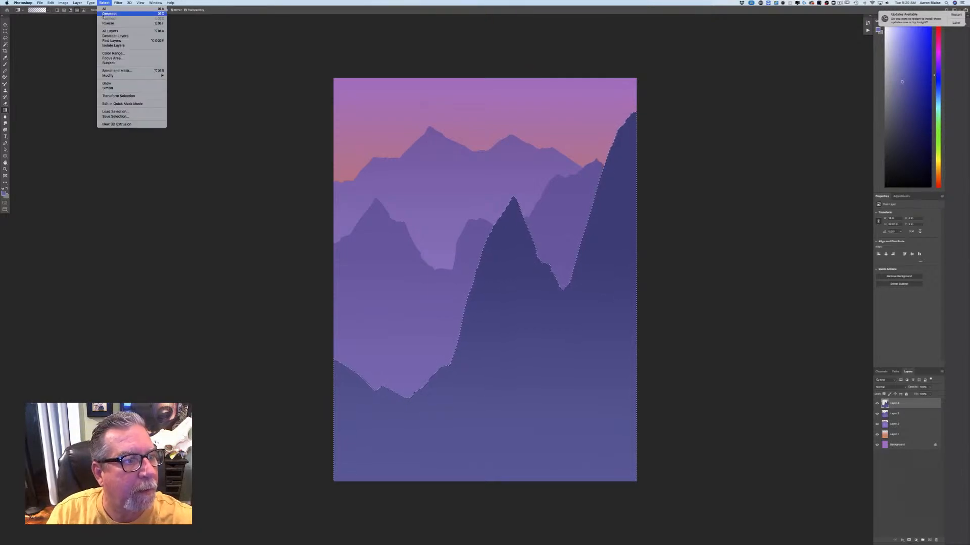
click(106, 14)
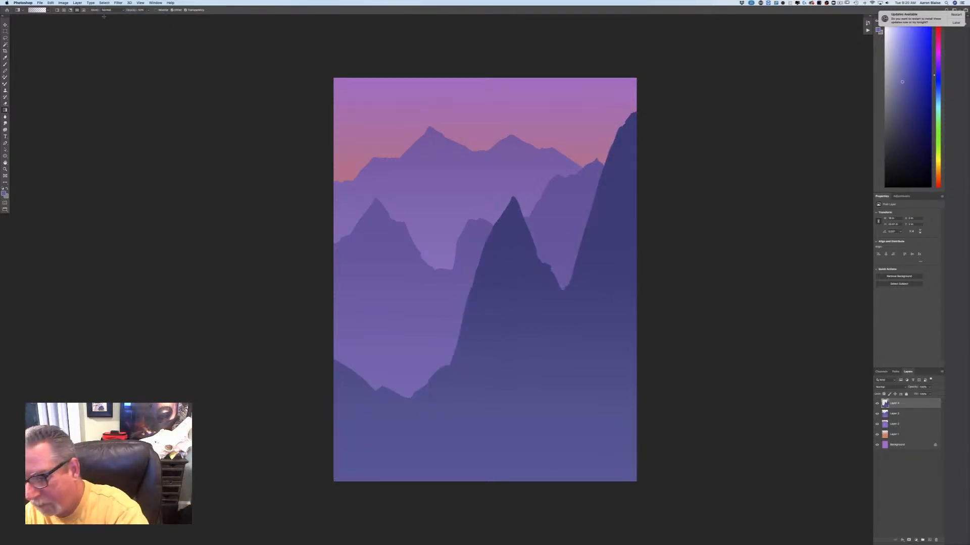
Step: On a new top layer, set the foreground colour to a darker, bluer navy and get the Lasso tool ready
click(929, 540)
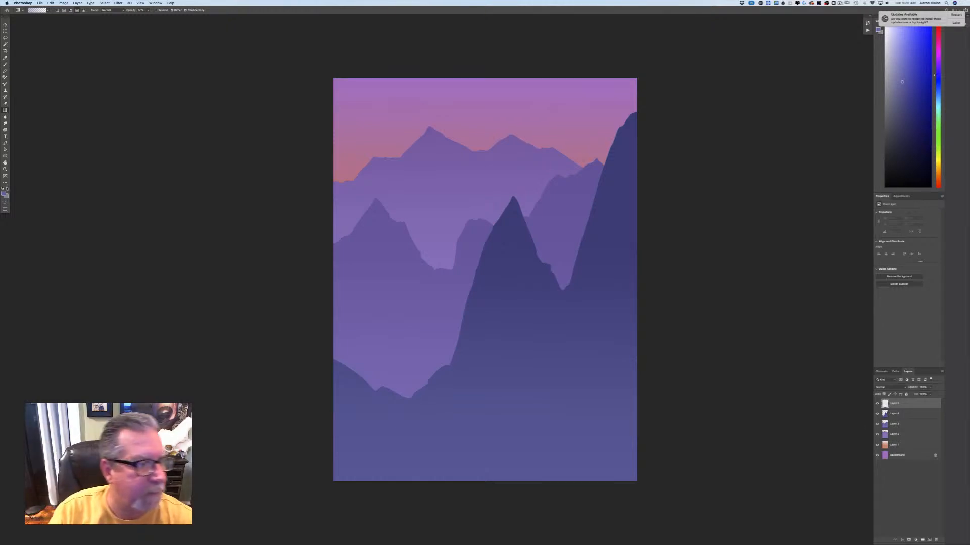
click(4, 194)
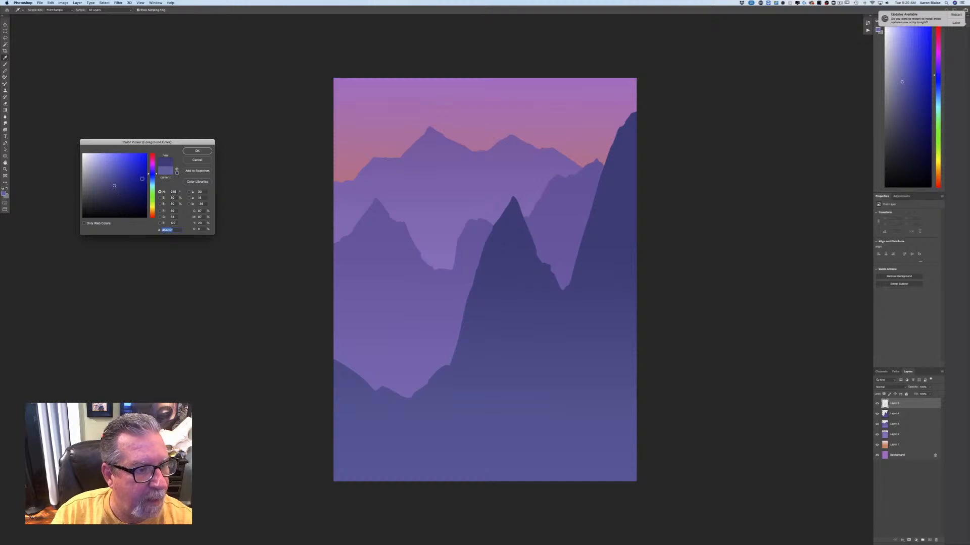
drag(152, 175, 152, 178)
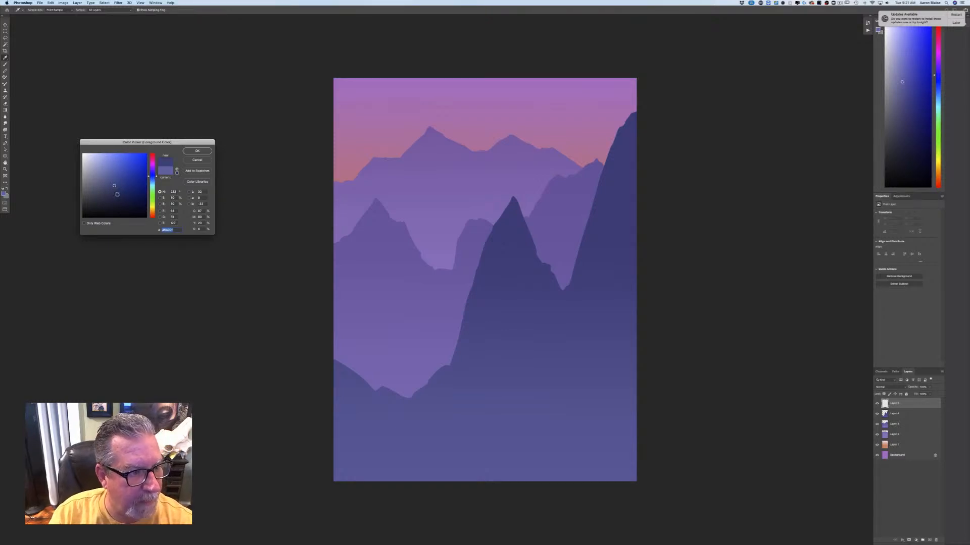
click(117, 194)
click(197, 150)
key(g)
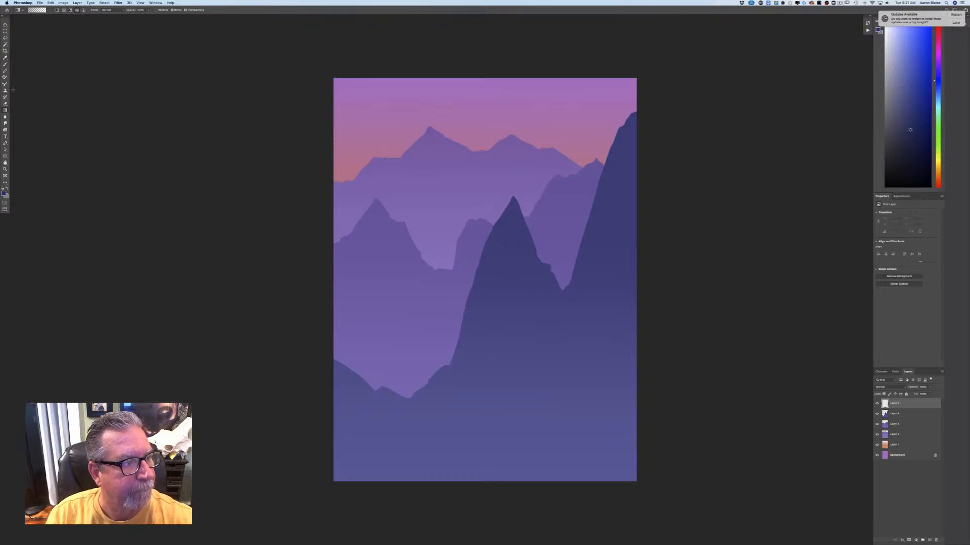
key(l)
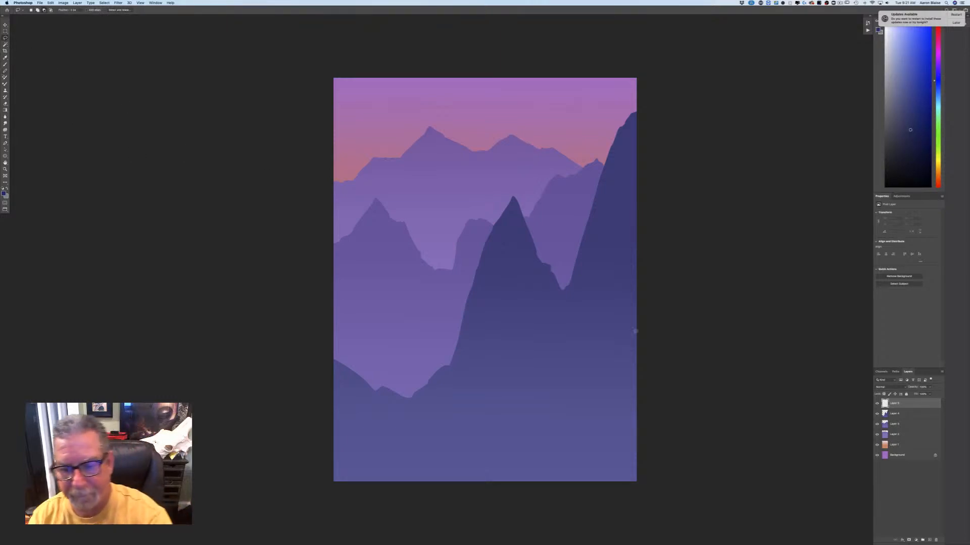
mouse_move(633, 343)
mouse_down()
mouse_move(593, 306)
mouse_move(562, 324)
mouse_move(536, 322)
mouse_move(507, 360)
mouse_move(471, 348)
mouse_move(423, 306)
mouse_move(407, 224)
mouse_up()
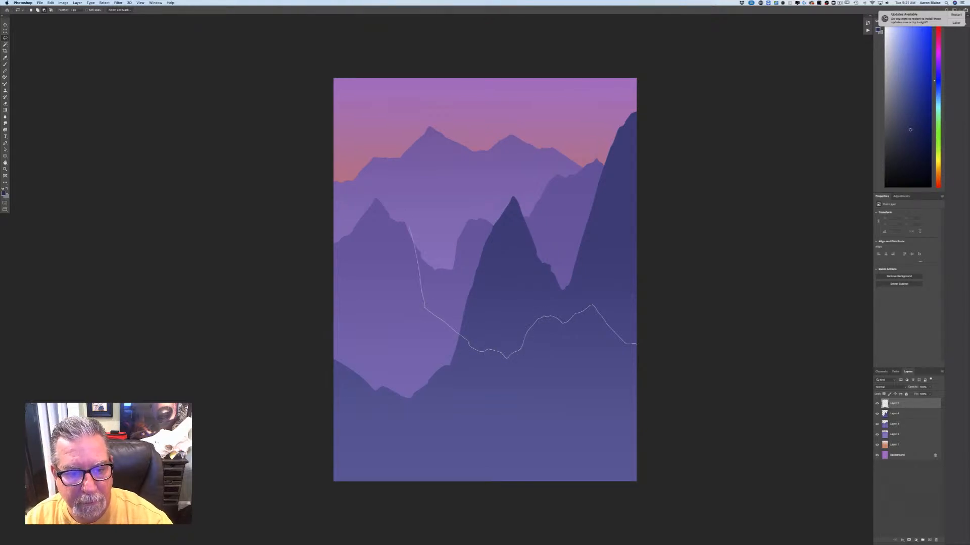
mouse_move(396, 174)
mouse_down()
mouse_move(367, 244)
mouse_move(327, 117)
mouse_up()
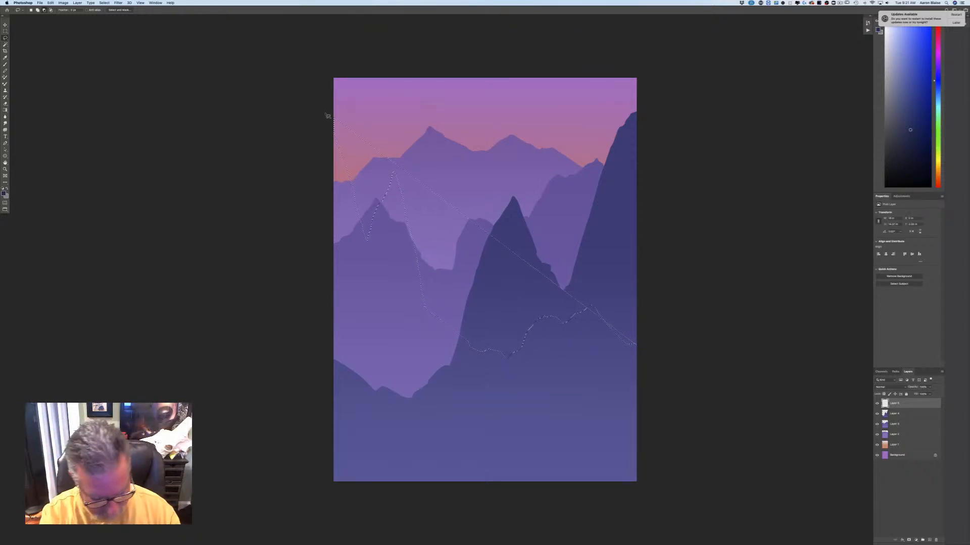
key(super+d)
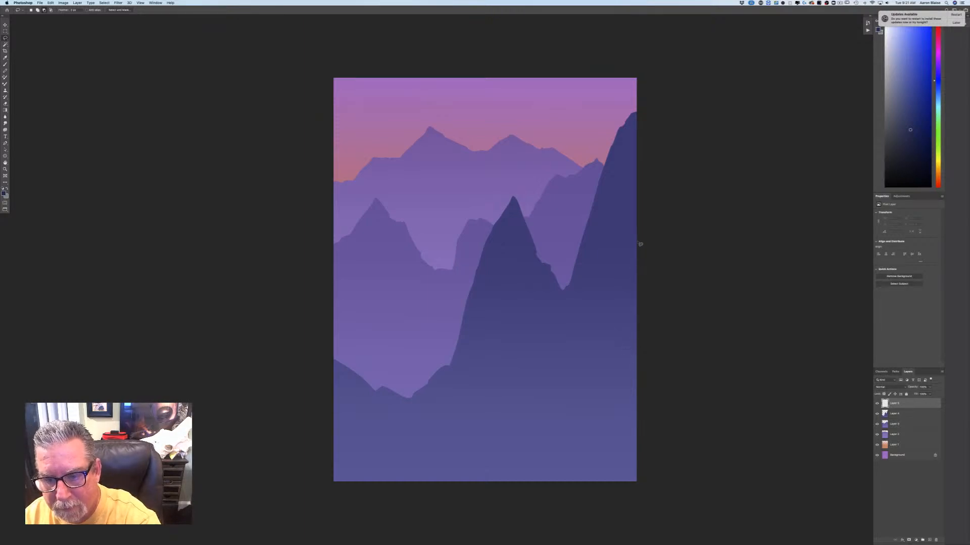
Step: Lasso a foreground ridgeline with a deep valley right of centre and a steep rise up the canvas's left edge, enclosing everything below
mouse_move(638, 243)
mouse_down()
mouse_move(599, 318)
mouse_move(584, 312)
mouse_move(571, 325)
mouse_move(543, 406)
mouse_move(488, 330)
mouse_move(441, 337)
mouse_move(407, 201)
mouse_move(363, 247)
mouse_move(349, 158)
mouse_up()
mouse_move(345, 106)
mouse_down()
mouse_move(343, 73)
mouse_move(315, 75)
mouse_move(287, 204)
mouse_move(286, 449)
mouse_move(307, 490)
mouse_move(457, 506)
mouse_move(590, 501)
mouse_move(679, 465)
mouse_move(681, 351)
mouse_move(641, 249)
mouse_up()
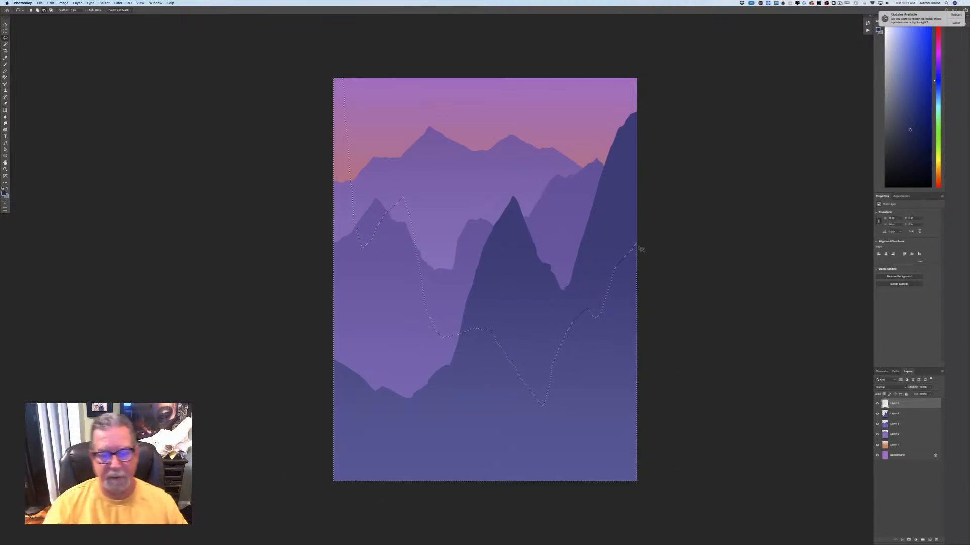
Step: Fill the foreground ridge selection with navy, fade it upward from the canvas bottom with a lighter blue-to-transparent gradient, and deselect
click(5, 110)
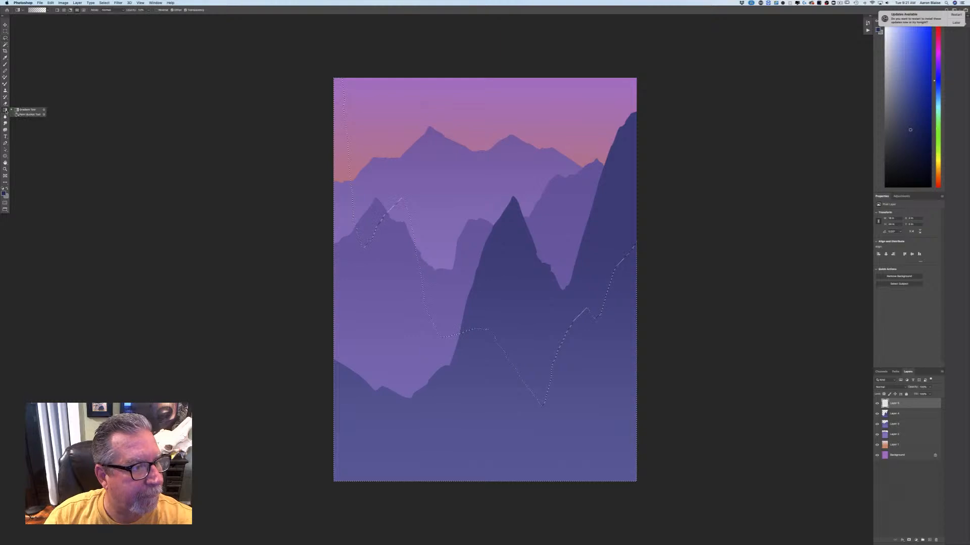
click(400, 401)
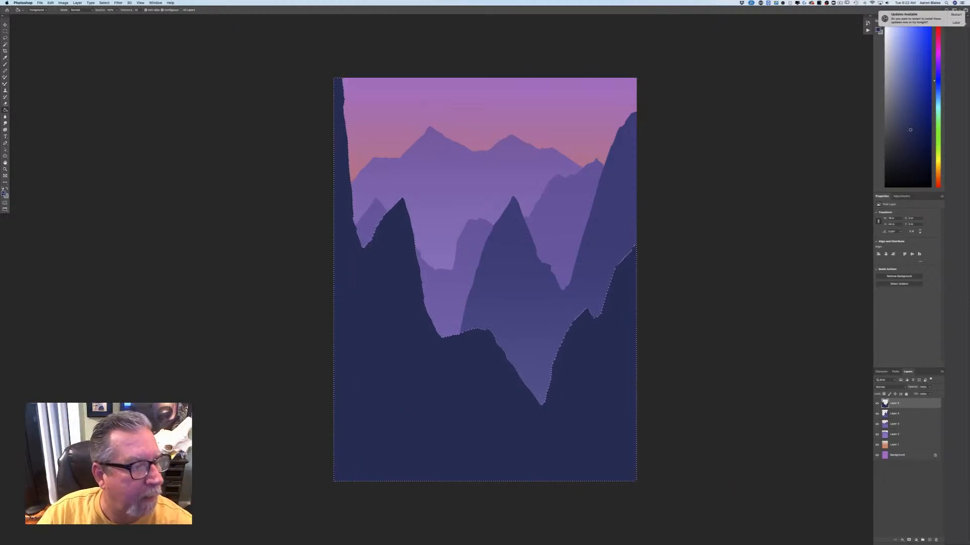
click(4, 193)
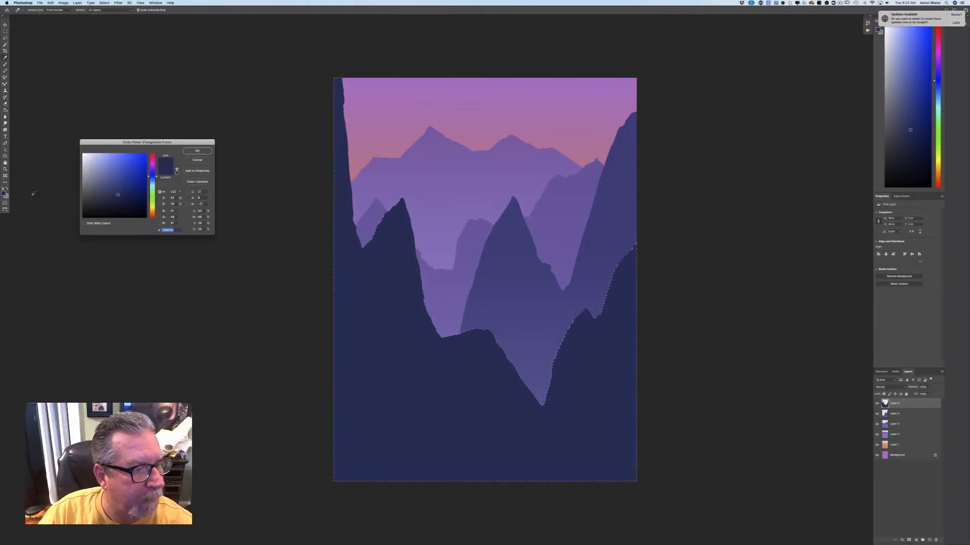
click(191, 151)
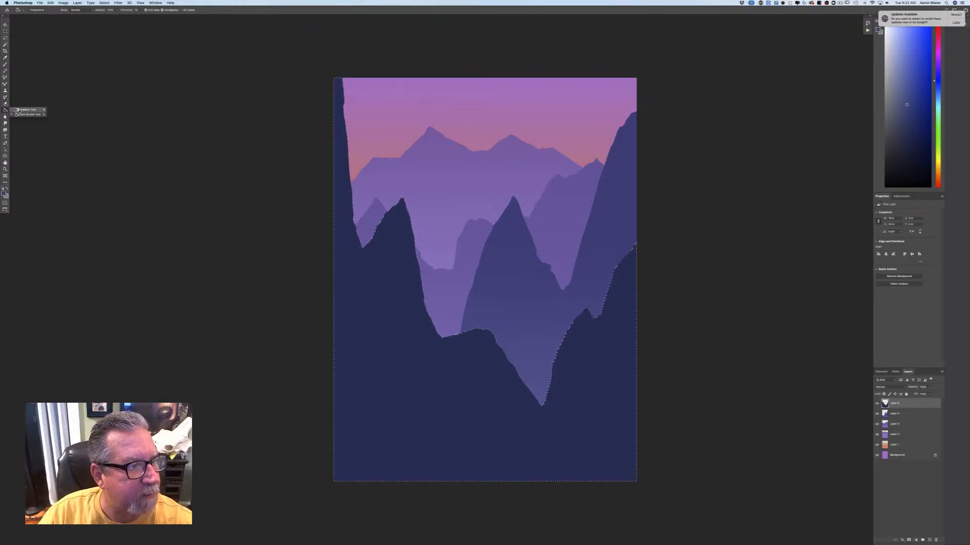
key(shift+g)
mouse_move(491, 461)
mouse_down()
mouse_move(490, 484)
mouse_move(484, 241)
mouse_up()
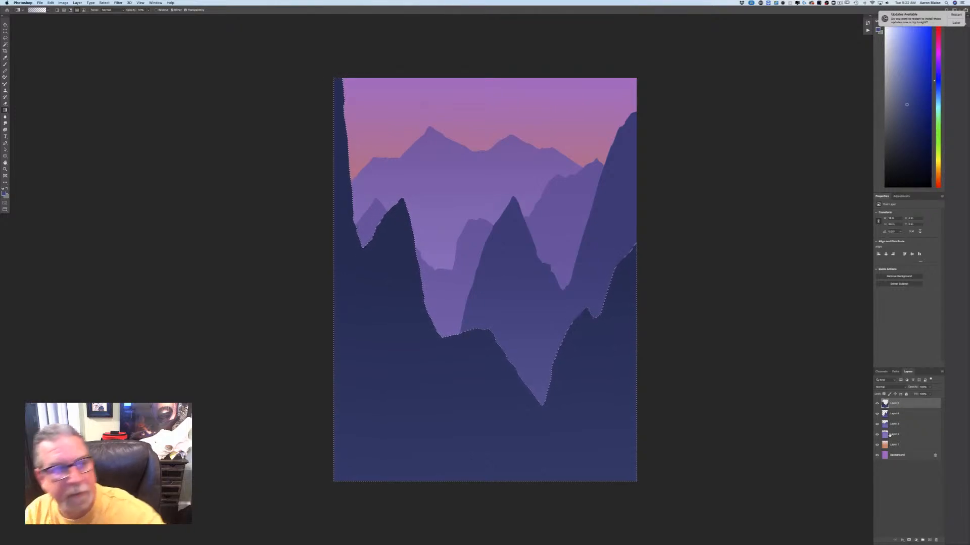
click(101, 3)
click(109, 18)
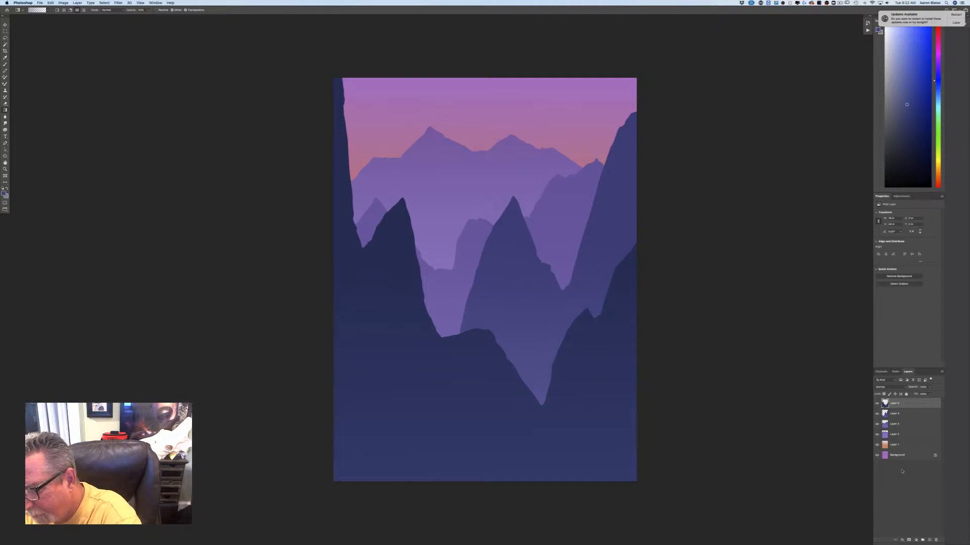
Step: On a new top layer, set the foreground colour to a near-black navy based on a sample from the front ridge and ready the Lasso
click(929, 539)
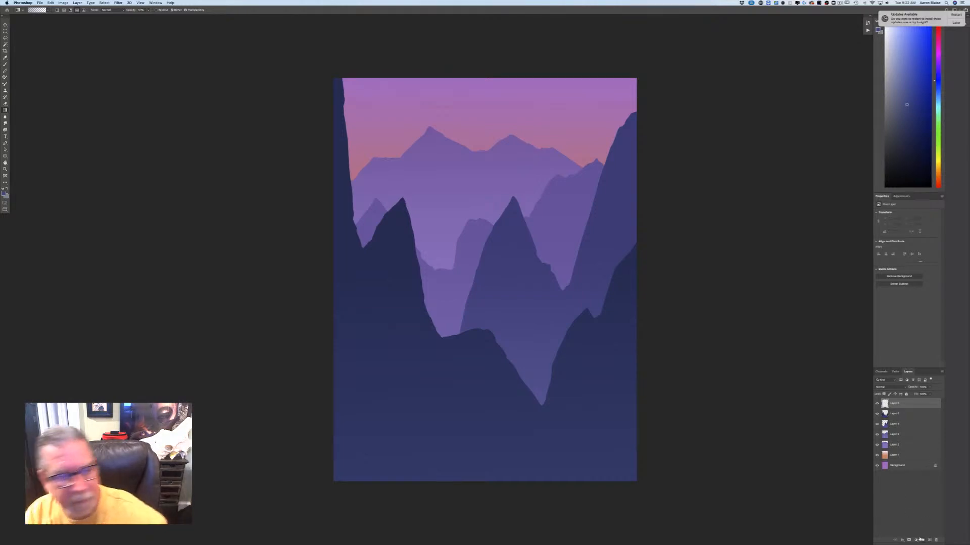
click(4, 193)
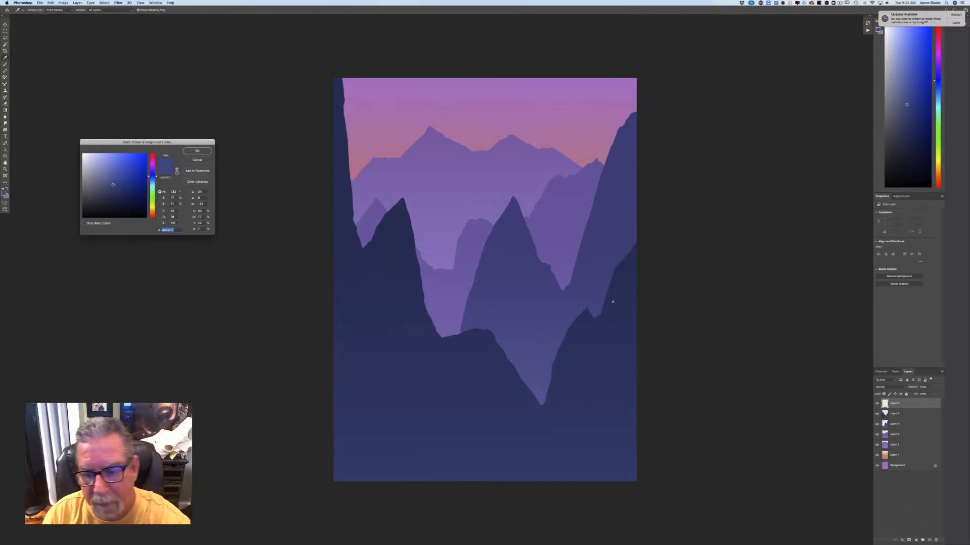
click(622, 290)
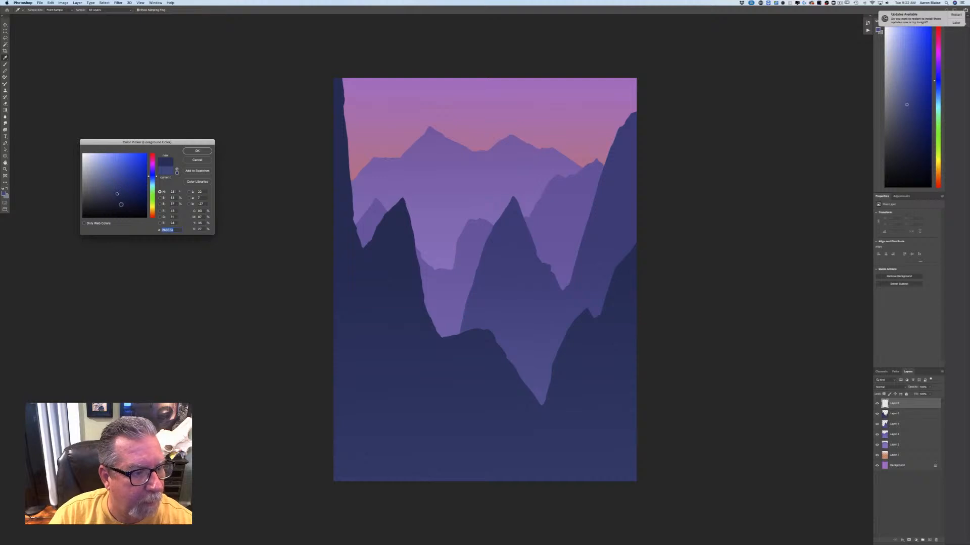
click(120, 205)
click(197, 151)
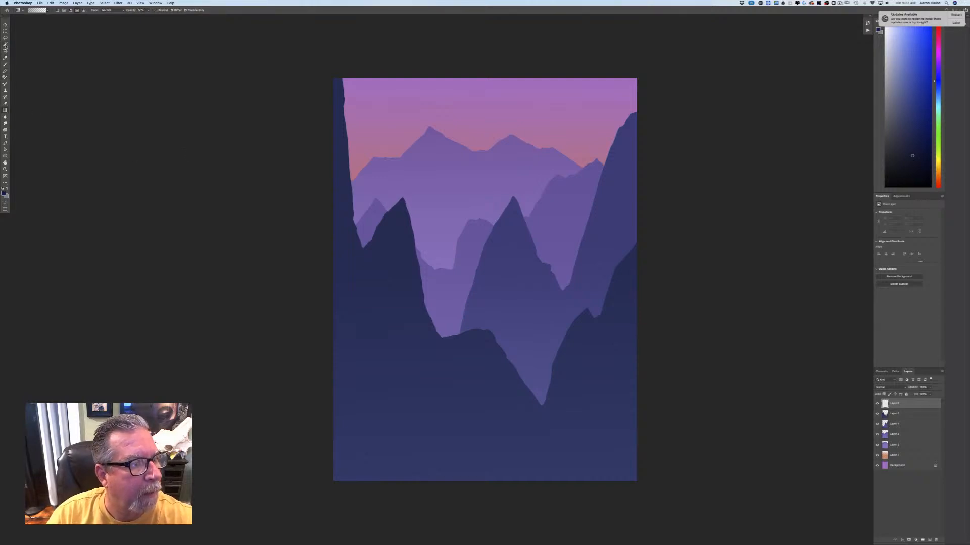
key(l)
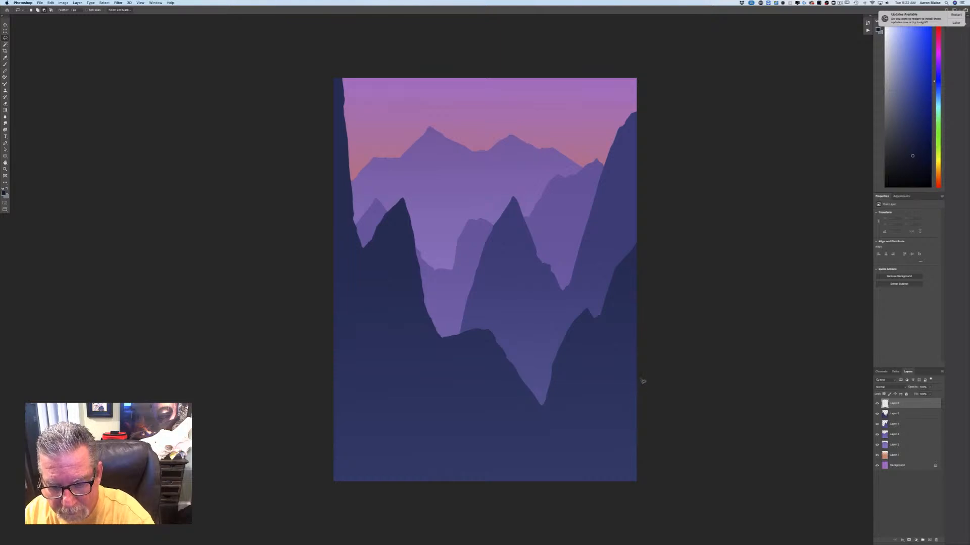
mouse_move(643, 382)
mouse_down()
mouse_move(604, 412)
mouse_move(532, 425)
mouse_move(429, 415)
mouse_move(390, 444)
mouse_move(330, 450)
mouse_up()
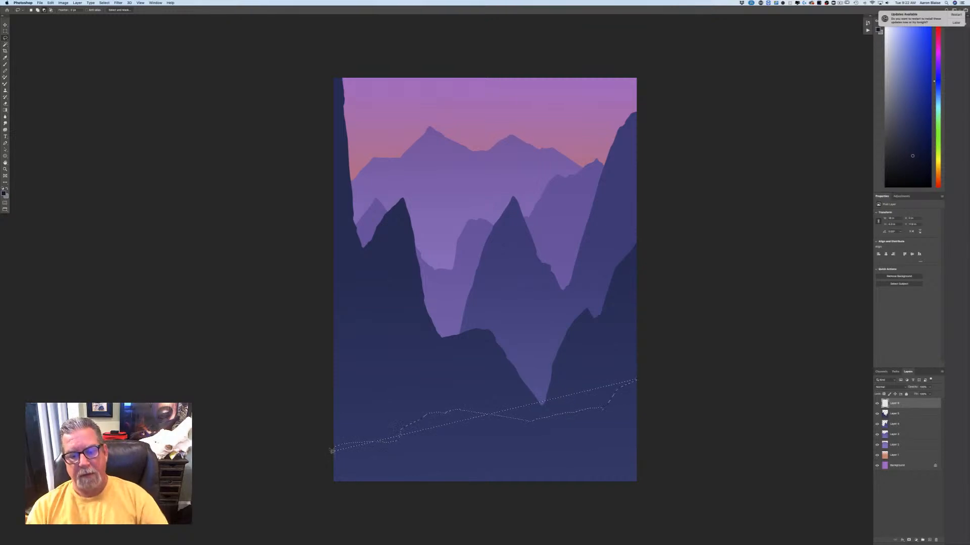
key(super+d)
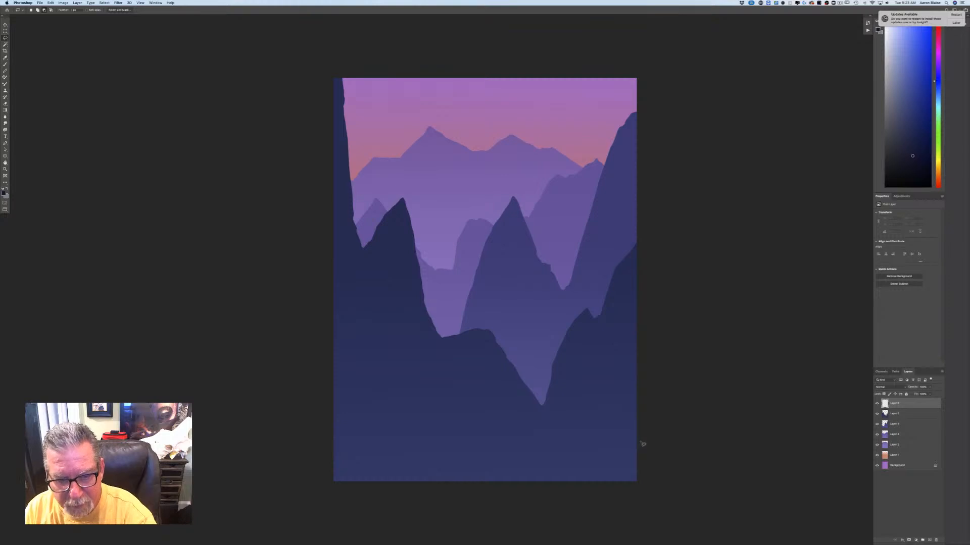
mouse_move(642, 438)
mouse_down()
mouse_move(547, 434)
mouse_move(503, 420)
mouse_move(467, 382)
mouse_move(414, 372)
mouse_move(387, 393)
mouse_move(398, 404)
mouse_move(323, 358)
mouse_up()
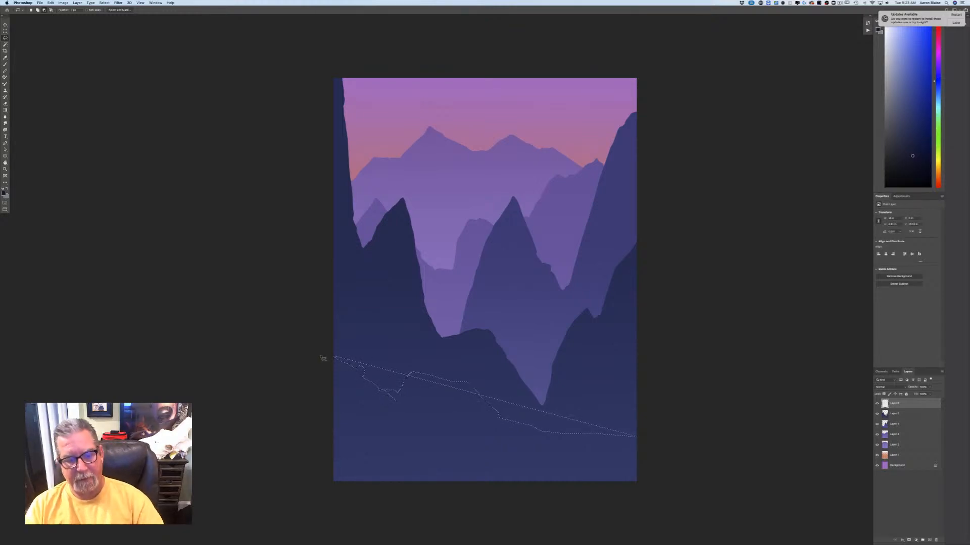
key(super+z)
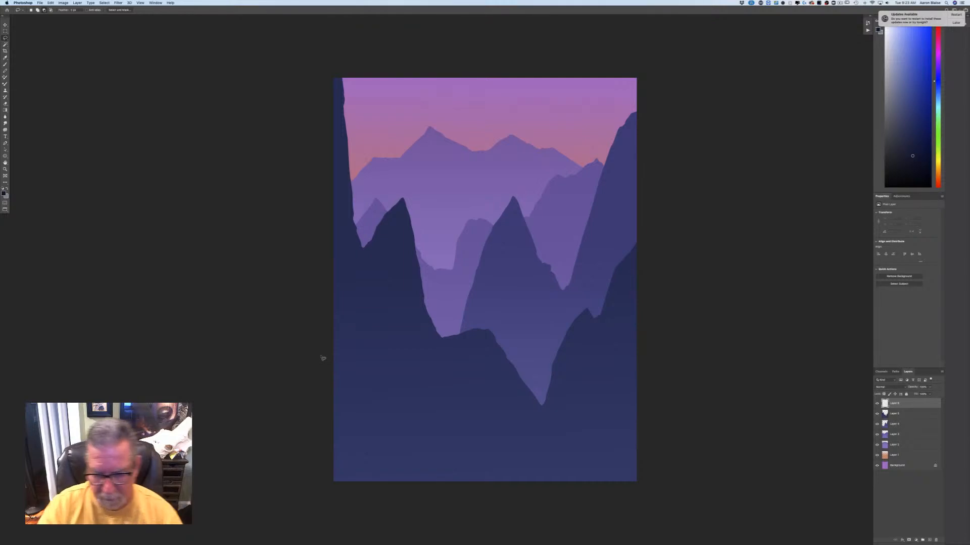
Step: Lasso a low foreground slope with boulder shapes descending from left to right down to the canvas bottom, fill it with near-black navy, and deselect
mouse_move(641, 432)
mouse_down()
mouse_move(586, 426)
mouse_move(570, 437)
mouse_move(507, 418)
mouse_move(502, 395)
mouse_move(450, 377)
mouse_move(431, 385)
mouse_move(436, 405)
mouse_move(413, 404)
mouse_move(358, 376)
mouse_move(364, 361)
mouse_move(344, 349)
mouse_move(322, 350)
mouse_move(315, 432)
mouse_move(337, 492)
mouse_move(647, 503)
mouse_move(668, 464)
mouse_move(639, 432)
mouse_up()
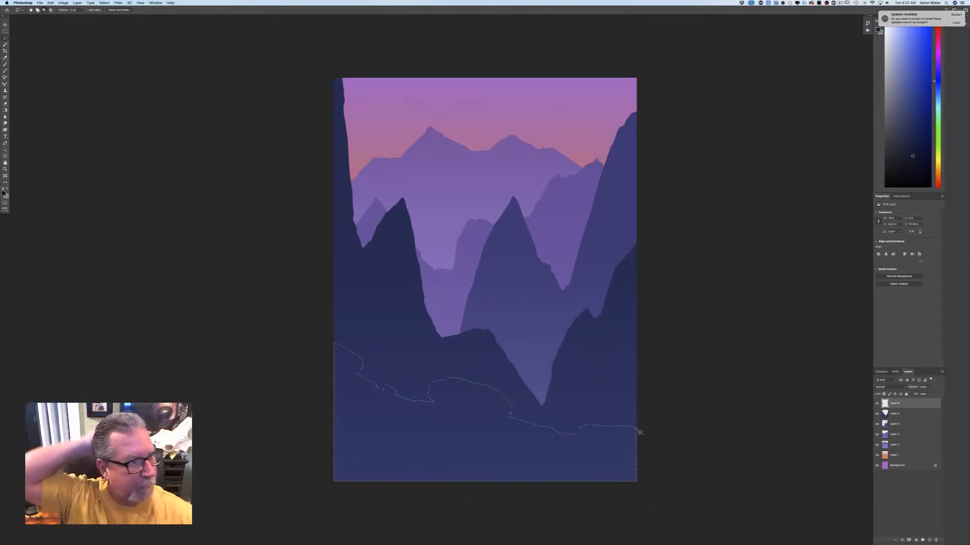
drag(5, 110, 23, 115)
click(437, 473)
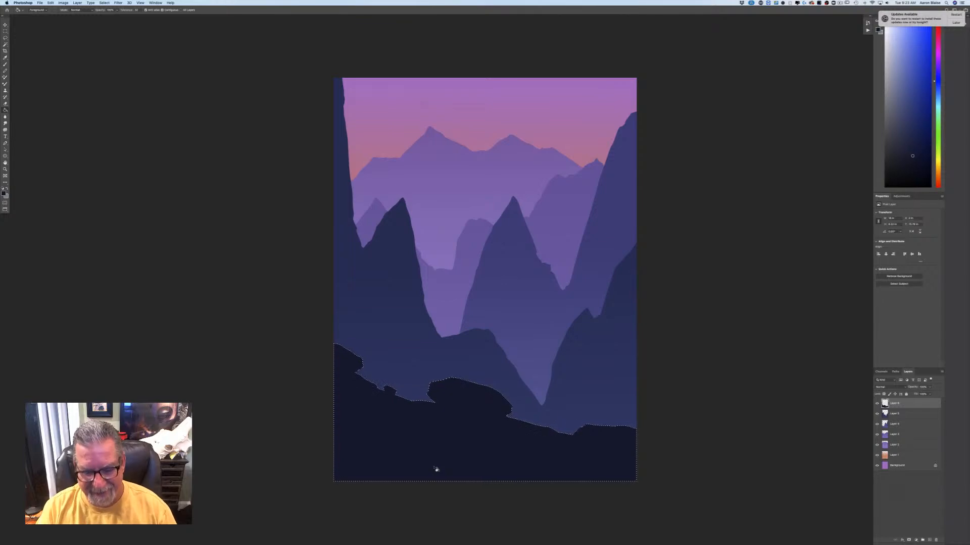
click(103, 3)
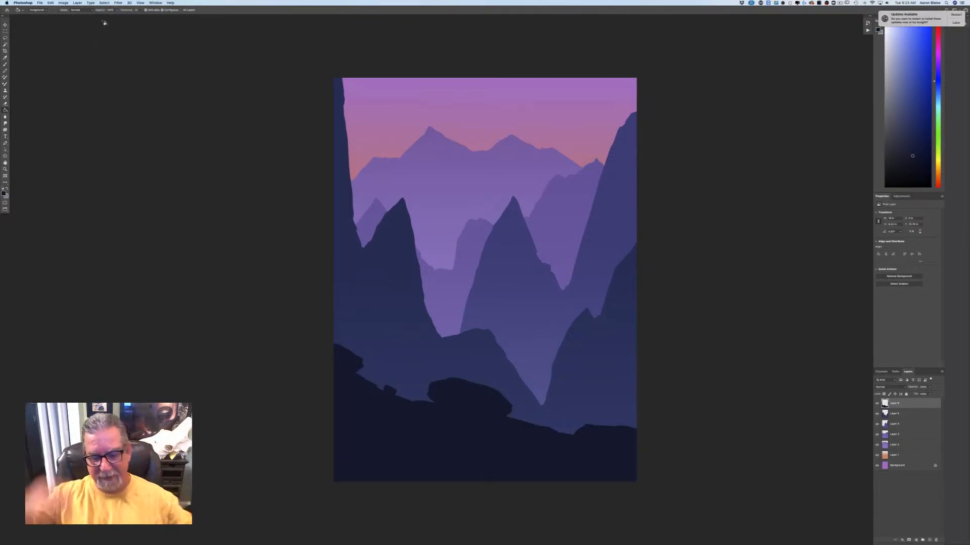
key(super+minus)
key(super+minus)
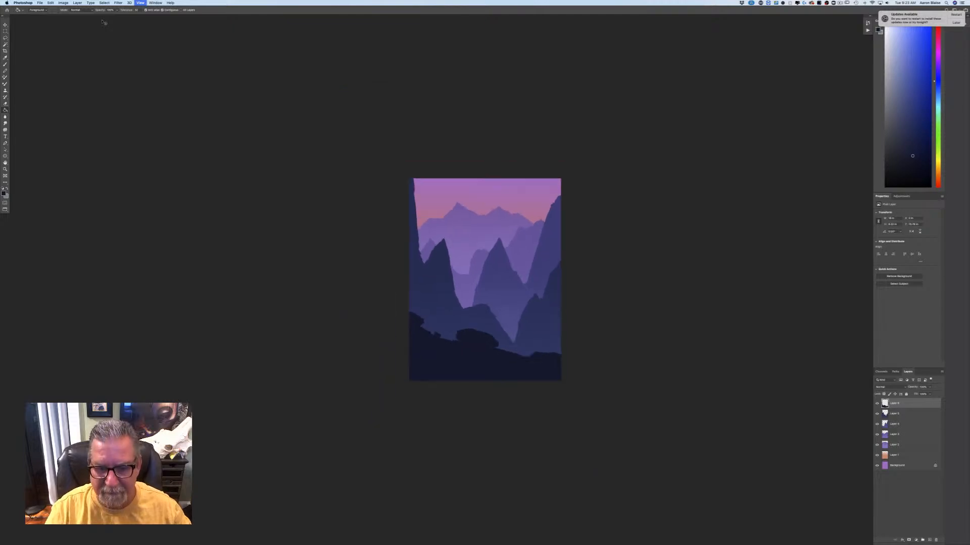
key(super+plus)
key(super+plus)
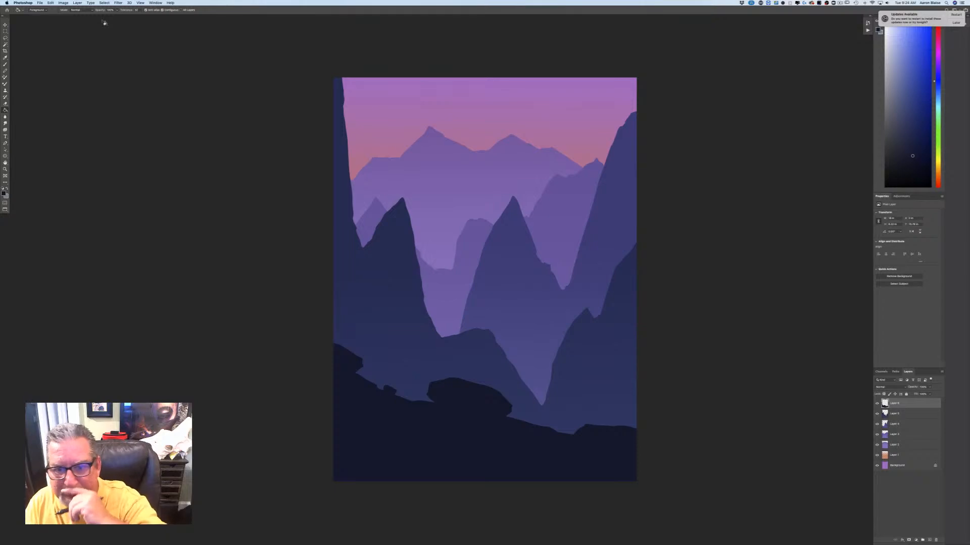
Step: Lock the transparent pixels of the mid-distance violet ridge layer and get the Lasso tool ready
click(895, 437)
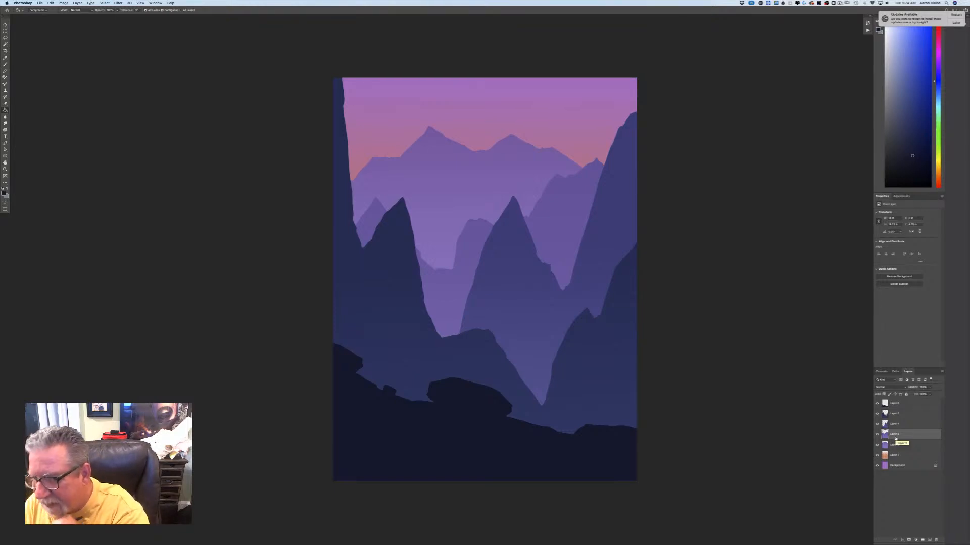
click(884, 394)
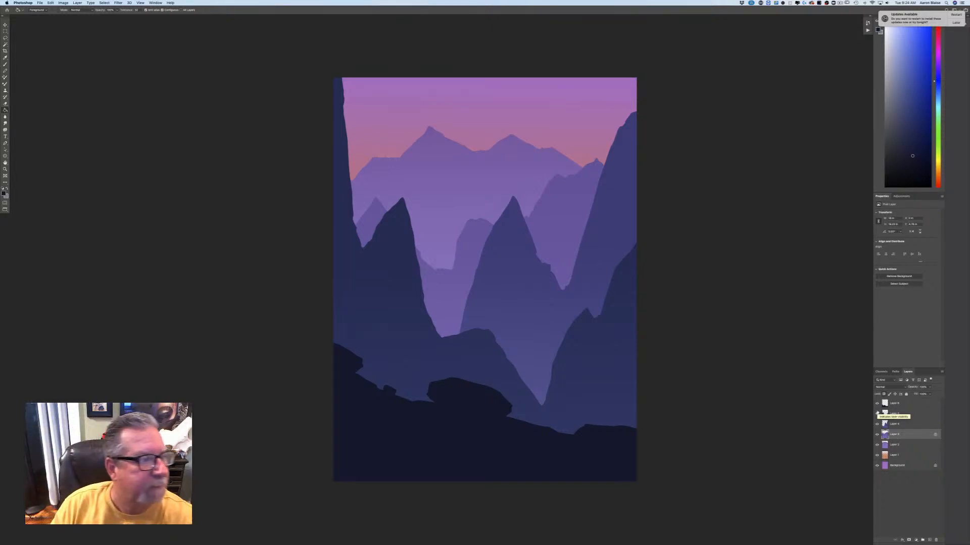
click(5, 39)
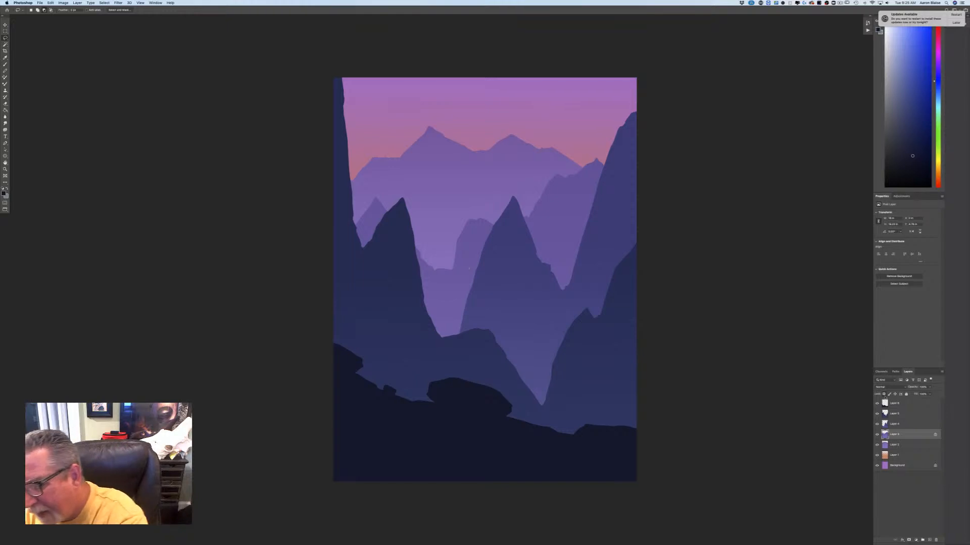
key(/)
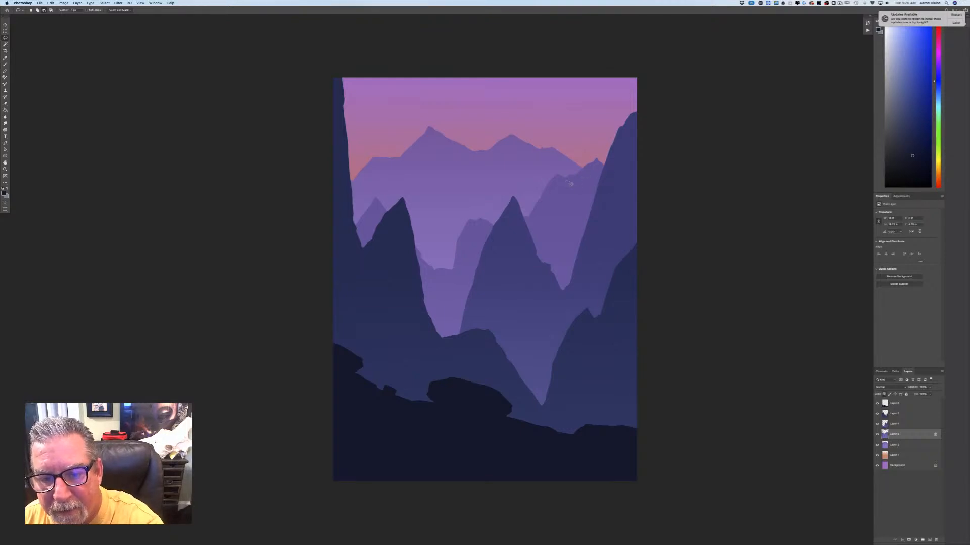
Step: Lasso many small jagged rock-highlight shapes across the mid-distance violet ridge, from its right peak through the middle valley to its left peak
mouse_move(566, 181)
mouse_down()
mouse_move(599, 193)
mouse_move(587, 176)
mouse_up()
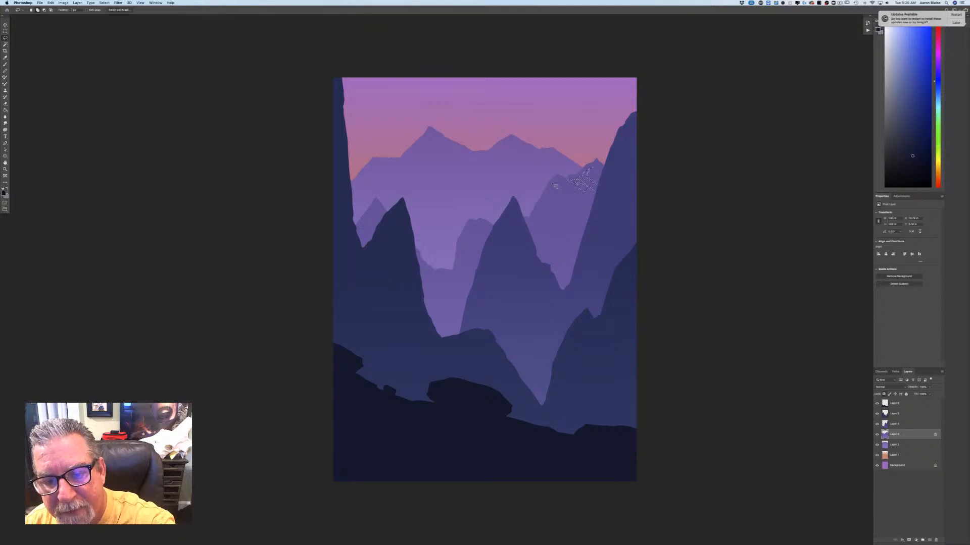
mouse_move(553, 183)
mouse_down()
mouse_move(544, 211)
mouse_move(574, 226)
mouse_move(551, 185)
mouse_move(536, 211)
mouse_move(546, 186)
mouse_move(542, 234)
mouse_move(532, 212)
mouse_move(567, 238)
mouse_move(585, 227)
mouse_move(576, 207)
mouse_move(588, 210)
mouse_move(574, 200)
mouse_move(606, 221)
mouse_move(576, 266)
mouse_move(555, 259)
mouse_move(528, 221)
mouse_up()
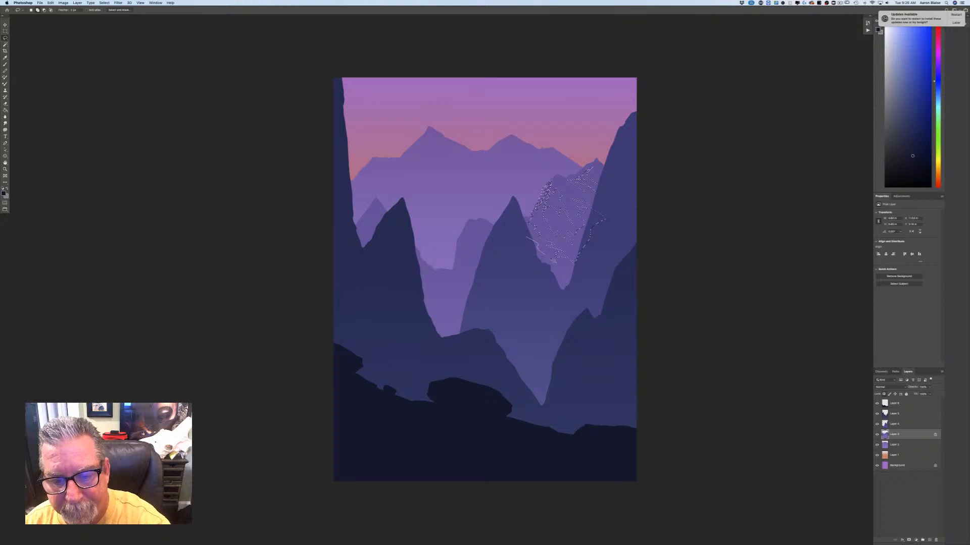
mouse_move(554, 261)
mouse_down()
mouse_move(525, 252)
mouse_move(514, 236)
mouse_move(526, 236)
mouse_up()
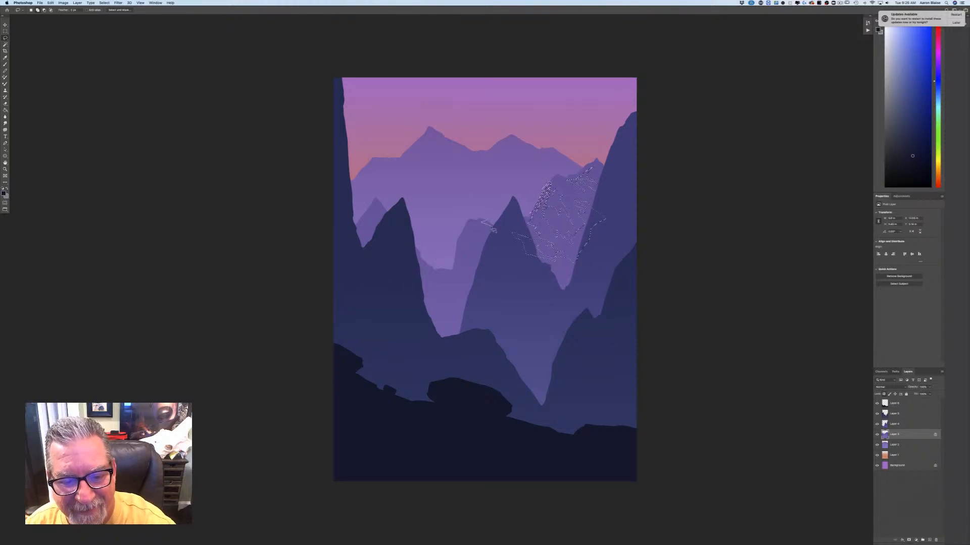
mouse_move(482, 230)
mouse_down()
mouse_move(485, 256)
mouse_move(496, 234)
mouse_move(486, 221)
mouse_move(468, 235)
mouse_move(464, 268)
mouse_move(458, 240)
mouse_move(467, 230)
mouse_move(479, 271)
mouse_move(469, 284)
mouse_move(454, 283)
mouse_move(455, 294)
mouse_move(430, 283)
mouse_move(419, 299)
mouse_move(436, 273)
mouse_move(451, 278)
mouse_move(460, 248)
mouse_up()
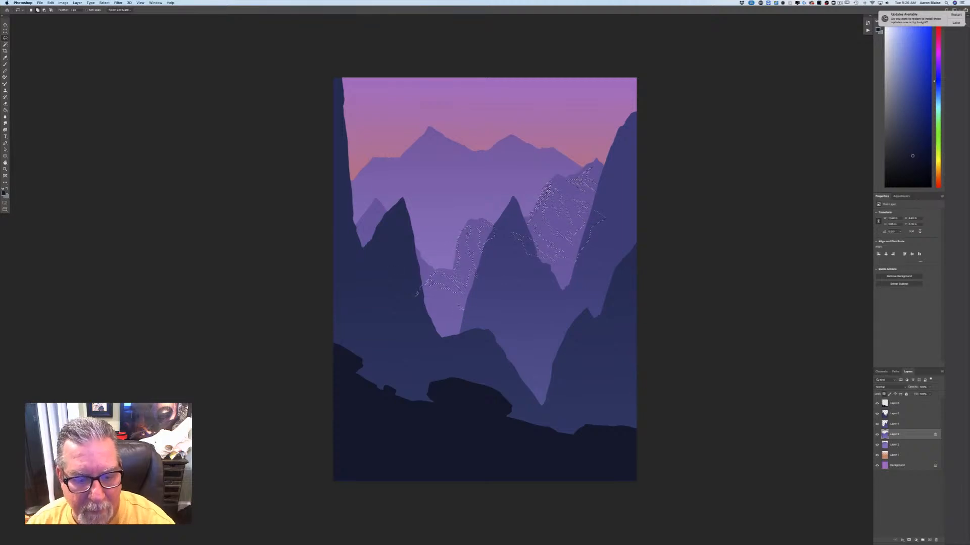
mouse_move(467, 310)
mouse_down()
mouse_move(438, 299)
mouse_move(454, 294)
mouse_move(474, 309)
mouse_move(457, 309)
mouse_up()
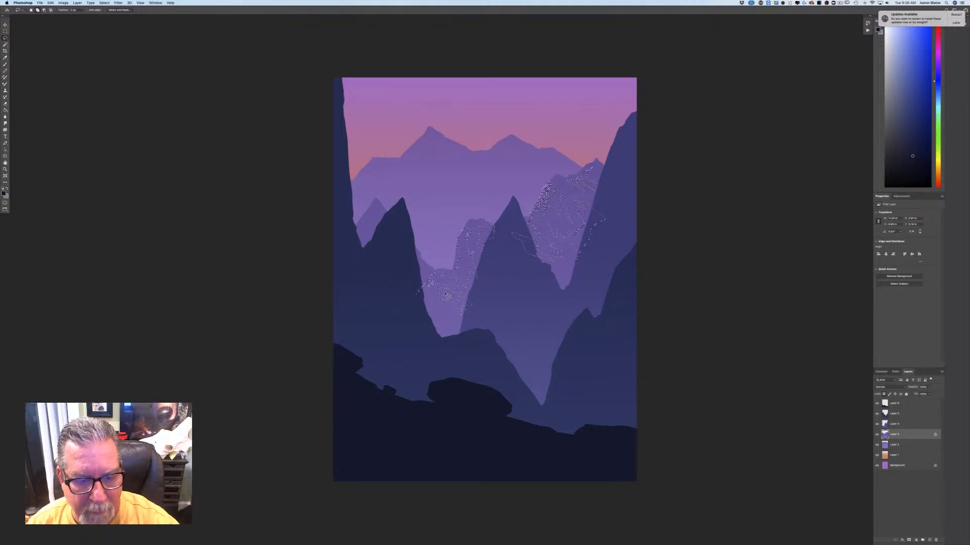
mouse_move(366, 208)
mouse_down()
mouse_move(379, 208)
mouse_move(387, 224)
mouse_move(380, 201)
mouse_move(358, 223)
mouse_move(367, 208)
mouse_up()
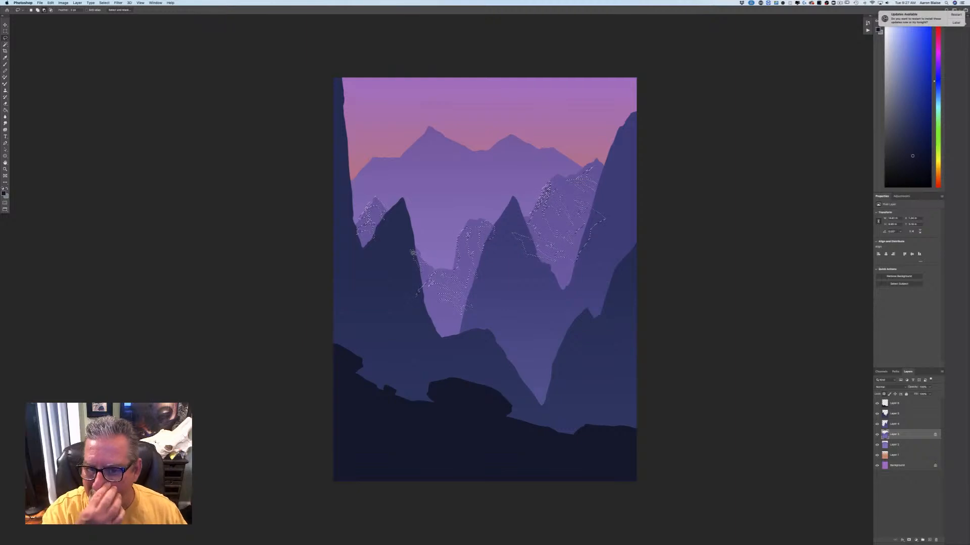
Step: Set the foreground colour to a lighter violet based on a sample from the mid-distance ridge
click(4, 192)
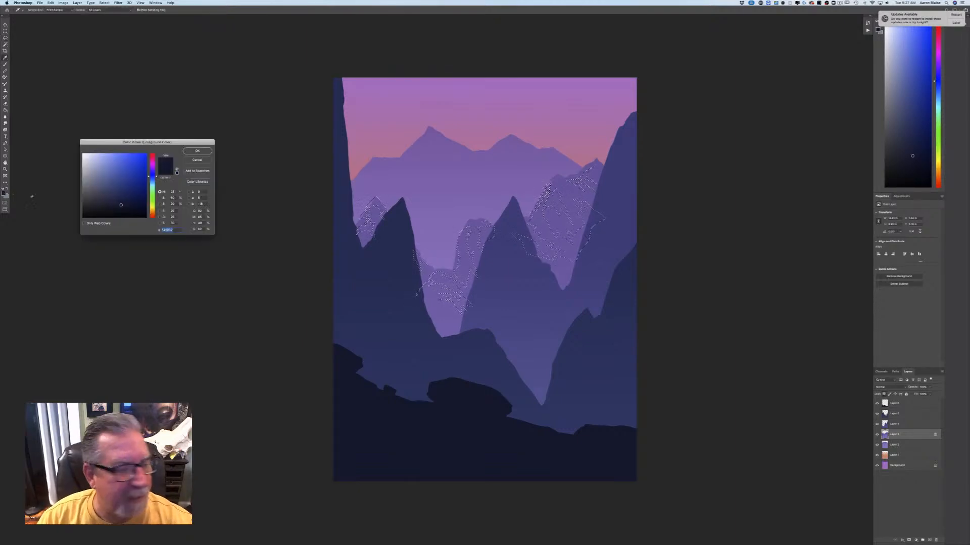
click(565, 187)
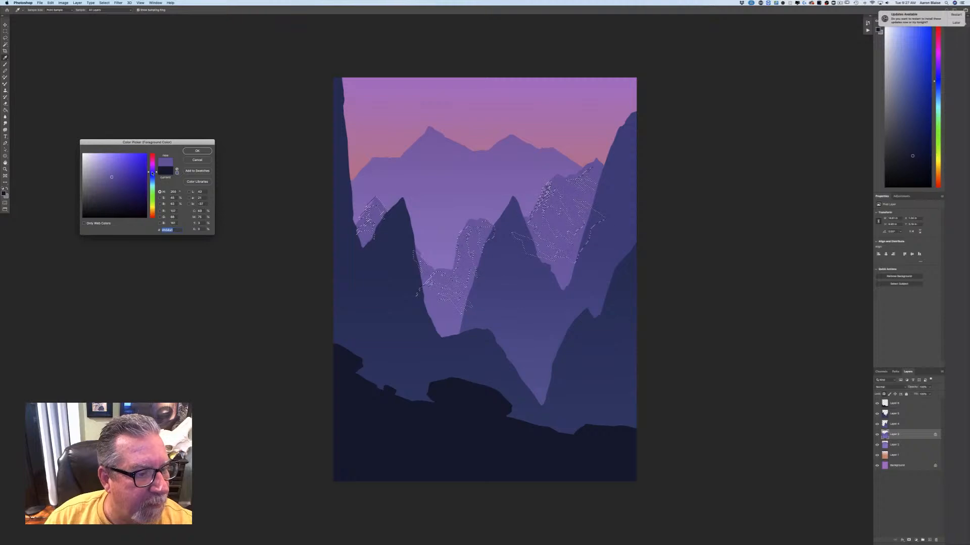
click(152, 173)
click(107, 167)
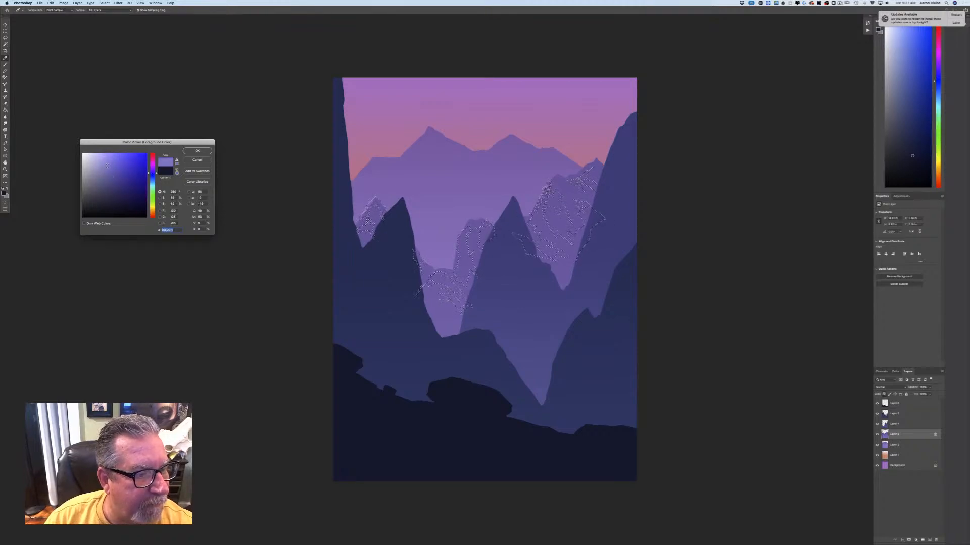
click(197, 151)
key(l)
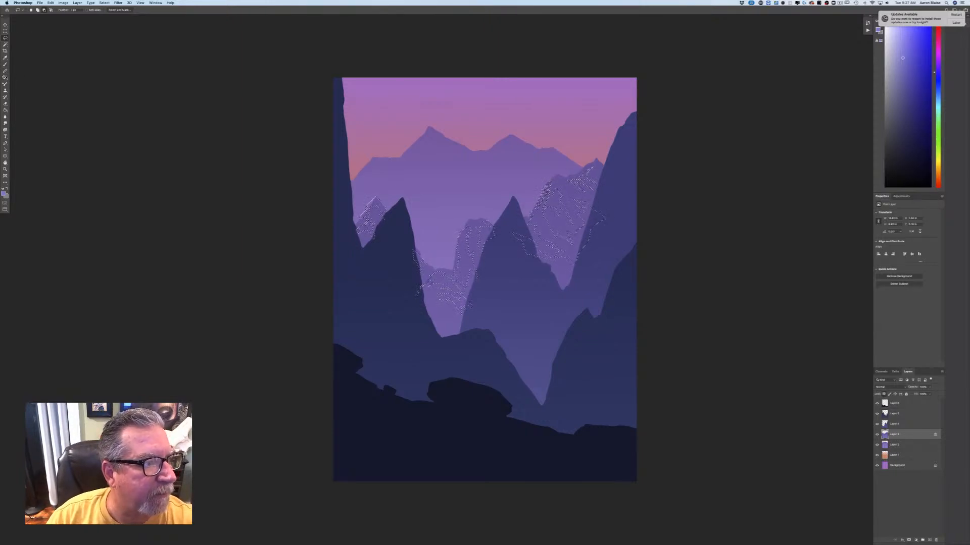
Step: Choose the Hard Round brush preset from the brush library and reduce its size to suit the small rock shapes
click(5, 64)
click(30, 11)
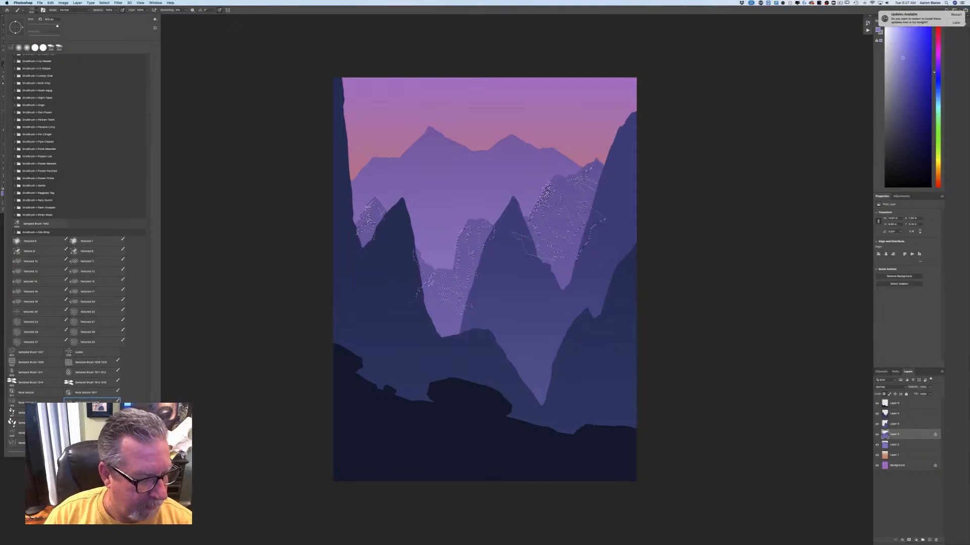
scroll(138, 70, up, 10)
scroll(139, 70, up, 5)
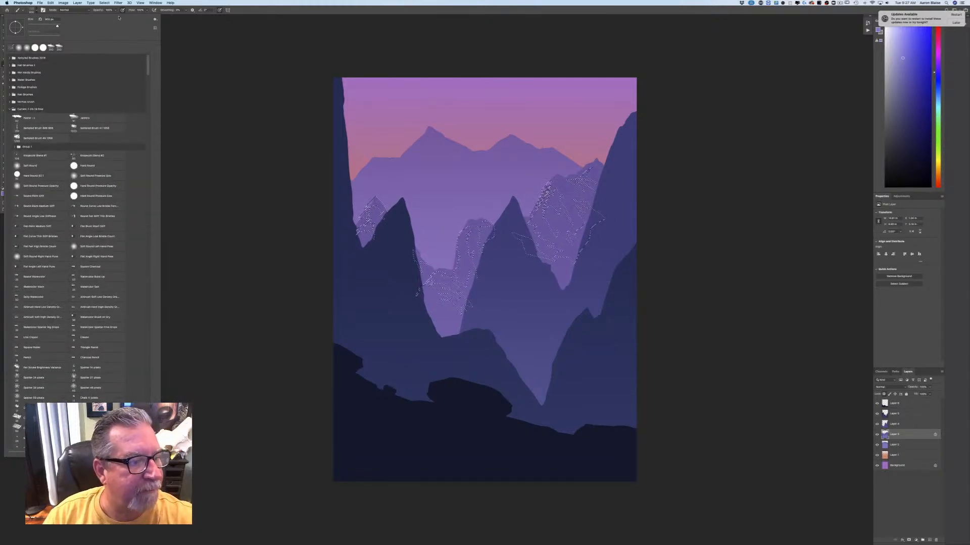
click(73, 165)
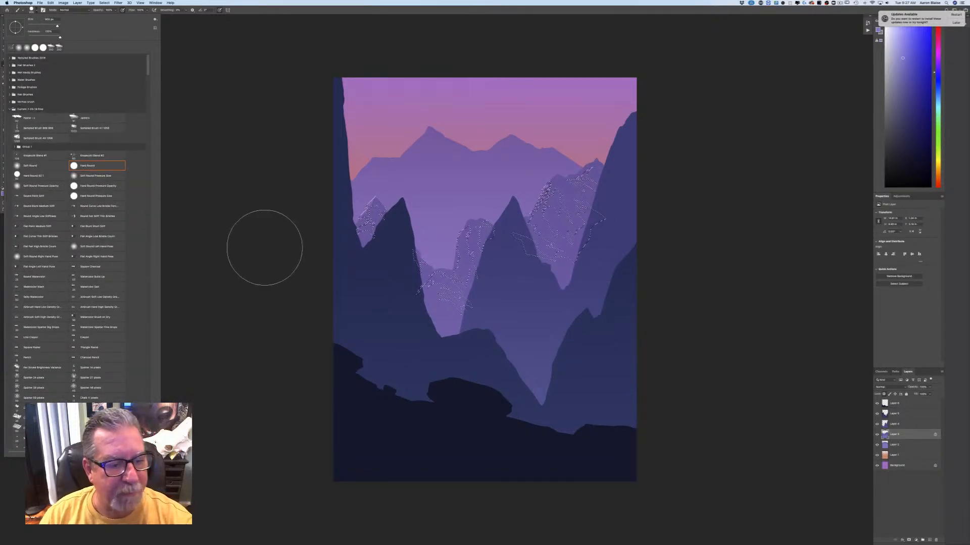
click(272, 248)
key(bracketleft)
key(bracketleft)
key(bracketleft)
key(bracketleft)
key(bracketleft)
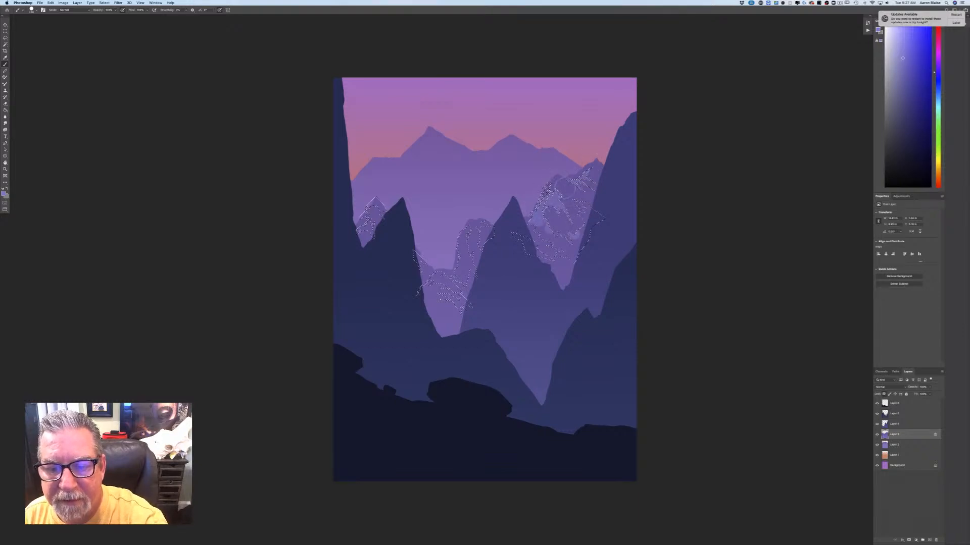
Step: Paint the selected rock shapes across the mid-distance violet ridge with the lighter violet, then deselect
mouse_move(564, 187)
mouse_down()
mouse_move(602, 217)
mouse_move(577, 211)
mouse_move(590, 268)
mouse_move(561, 260)
mouse_move(538, 267)
mouse_move(497, 242)
mouse_move(481, 284)
mouse_move(461, 269)
mouse_move(471, 306)
mouse_move(461, 323)
mouse_move(422, 281)
mouse_move(430, 312)
mouse_move(409, 289)
mouse_move(374, 202)
mouse_move(382, 224)
mouse_move(356, 203)
mouse_move(354, 235)
mouse_up()
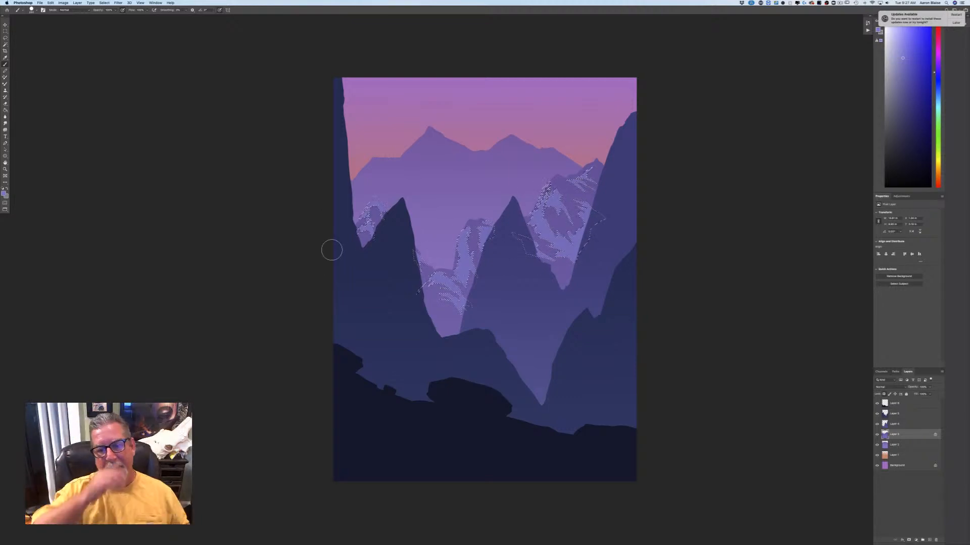
click(105, 3)
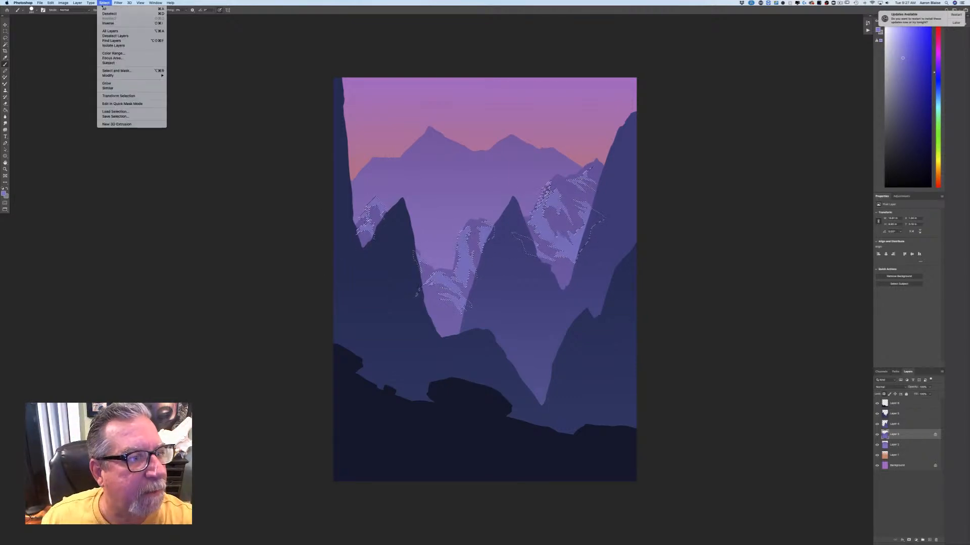
click(104, 13)
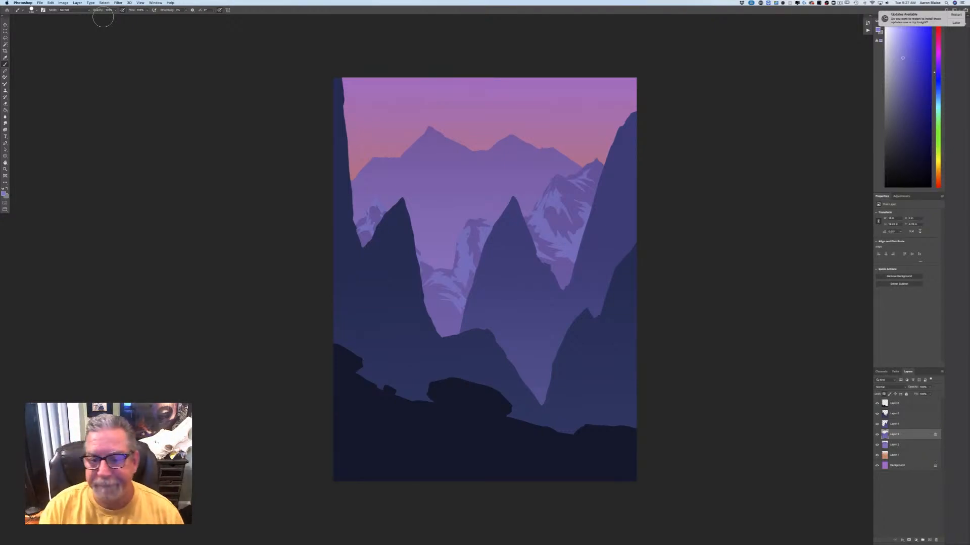
Step: Lock the transparent pixels of the next nearer blue-violet ridge layer and lasso jagged highlight shapes down its right peak into the valley
click(892, 425)
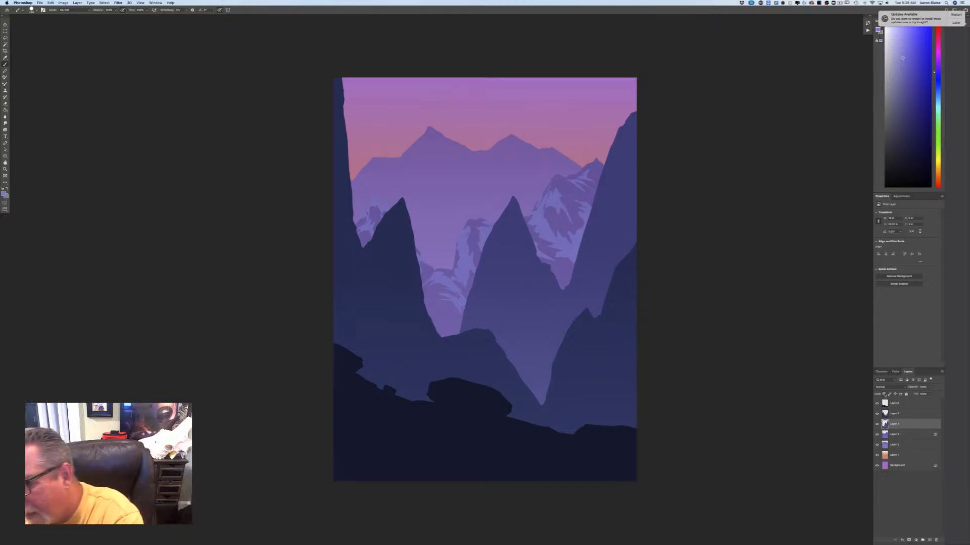
key(l)
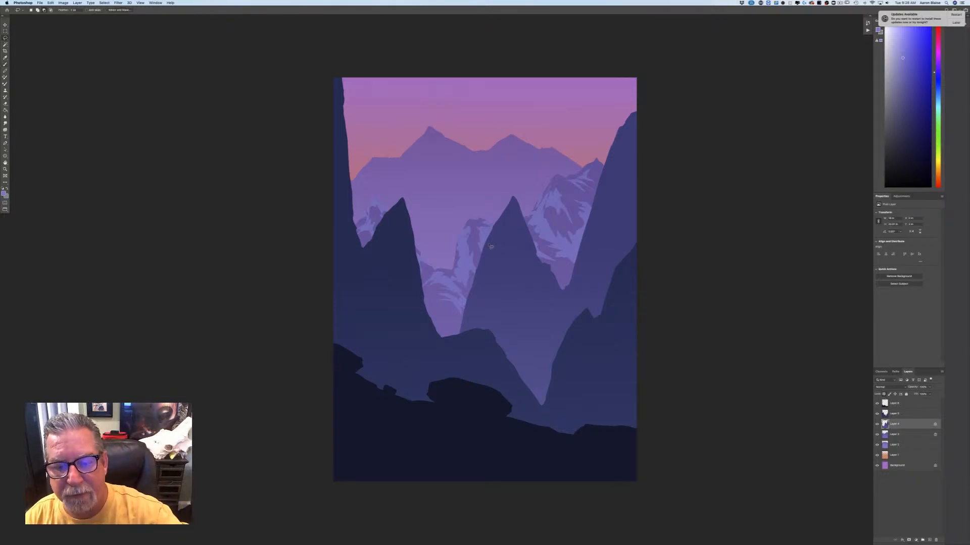
mouse_move(632, 120)
mouse_down()
mouse_move(621, 136)
mouse_move(633, 138)
mouse_move(636, 169)
mouse_move(619, 148)
mouse_move(607, 161)
mouse_move(618, 133)
mouse_move(614, 168)
mouse_move(626, 165)
mouse_move(631, 179)
mouse_move(603, 188)
mouse_move(617, 161)
mouse_move(618, 187)
mouse_move(635, 187)
mouse_move(605, 197)
mouse_move(586, 238)
mouse_move(597, 202)
mouse_move(626, 183)
mouse_move(620, 210)
mouse_move(589, 249)
mouse_move(631, 224)
mouse_move(596, 265)
mouse_move(637, 230)
mouse_move(630, 206)
mouse_up()
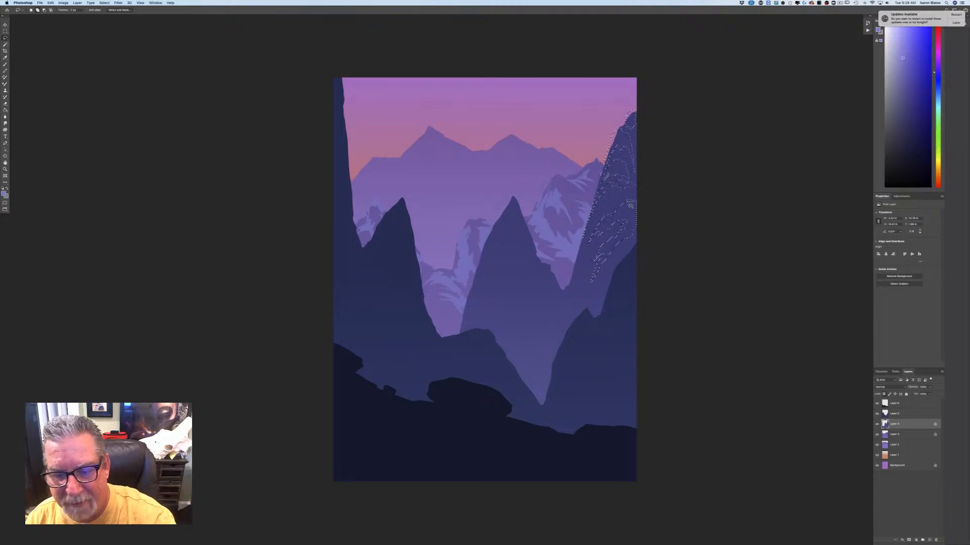
mouse_move(567, 303)
mouse_down()
mouse_move(546, 275)
mouse_move(540, 282)
mouse_move(558, 293)
mouse_move(549, 297)
mouse_move(567, 312)
mouse_move(550, 313)
mouse_move(538, 335)
mouse_move(576, 323)
mouse_move(576, 307)
mouse_move(598, 308)
mouse_move(582, 307)
mouse_move(584, 324)
mouse_move(561, 322)
mouse_up()
mouse_move(587, 253)
mouse_down()
mouse_move(569, 290)
mouse_move(584, 252)
mouse_up()
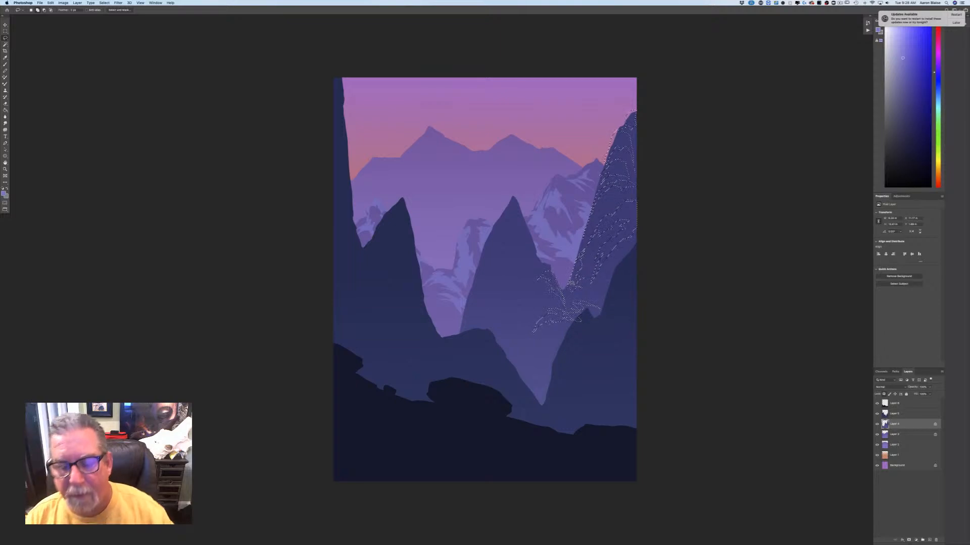
Step: Add jagged lasso highlight shapes over the central peak of the blue-violet ridge and down to its lower slopes
mouse_move(552, 270)
mouse_down()
mouse_move(522, 272)
mouse_move(498, 245)
mouse_move(542, 266)
mouse_move(544, 251)
mouse_move(508, 234)
mouse_move(514, 197)
mouse_move(531, 248)
mouse_up()
mouse_move(507, 212)
mouse_down()
mouse_move(490, 245)
mouse_move(509, 209)
mouse_move(491, 253)
mouse_move(504, 268)
mouse_move(495, 281)
mouse_move(520, 282)
mouse_move(484, 309)
mouse_move(514, 293)
mouse_move(507, 297)
mouse_move(527, 300)
mouse_move(477, 322)
mouse_move(488, 291)
mouse_move(466, 313)
mouse_move(508, 212)
mouse_up()
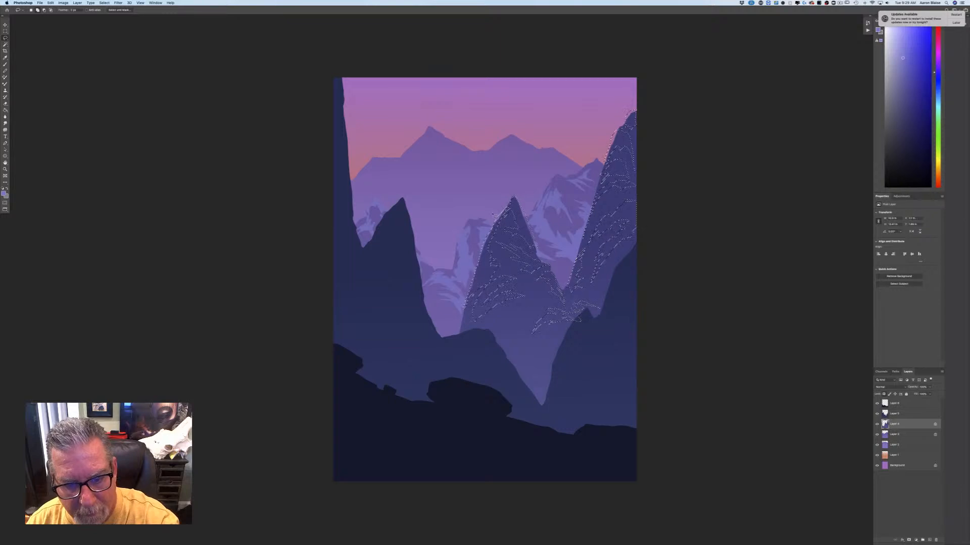
mouse_move(515, 320)
mouse_down()
mouse_move(486, 337)
mouse_move(504, 350)
mouse_move(547, 346)
mouse_move(525, 356)
mouse_up()
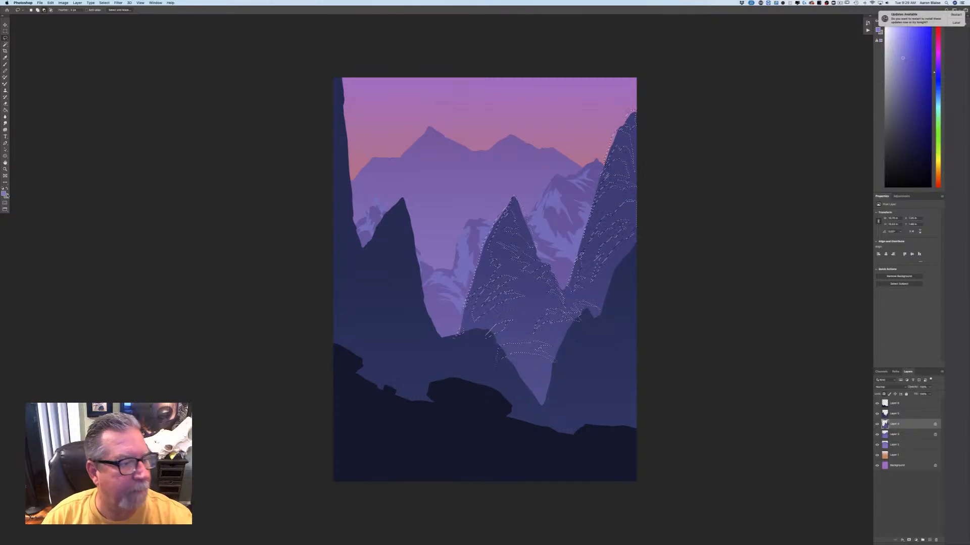
Step: Set the foreground colour to a lighter blue-violet based on a sample from the central peak
click(4, 194)
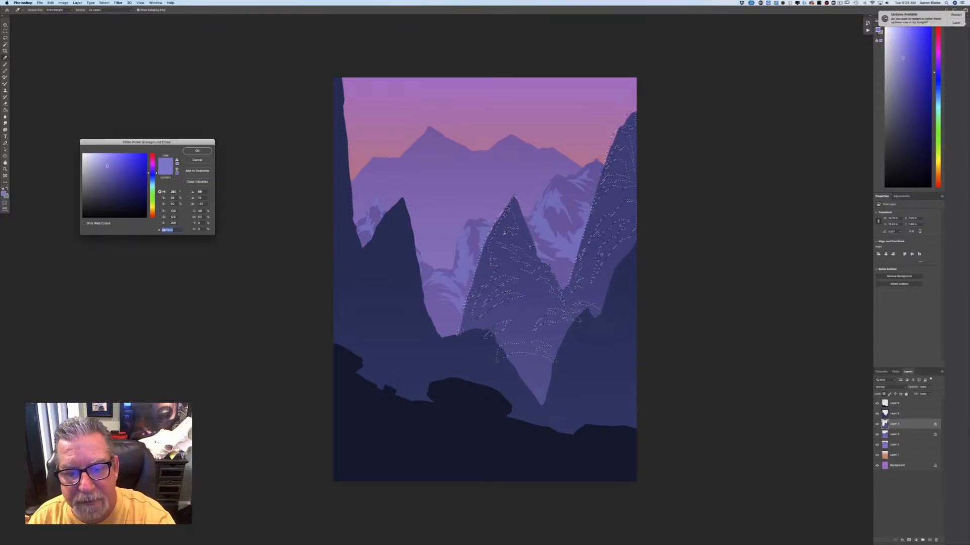
click(504, 232)
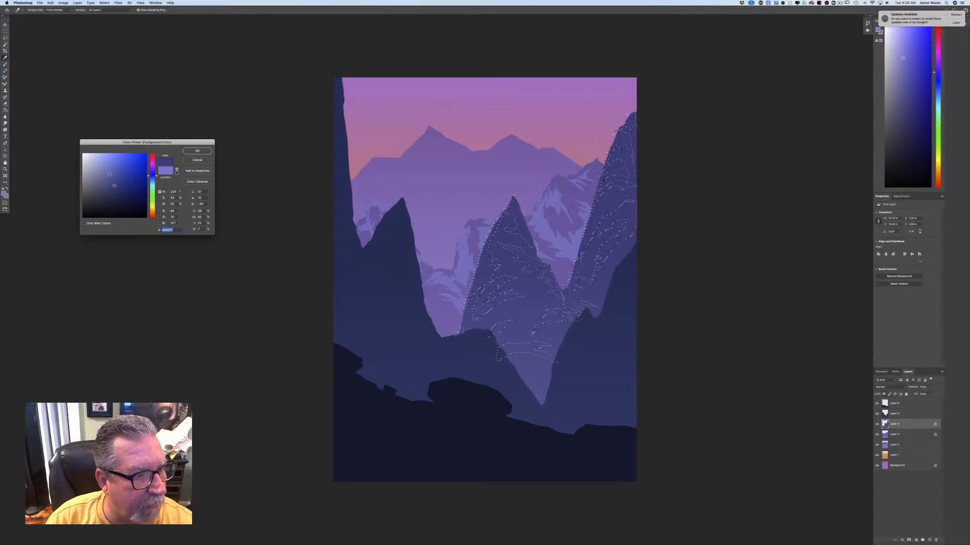
click(185, 151)
key(l)
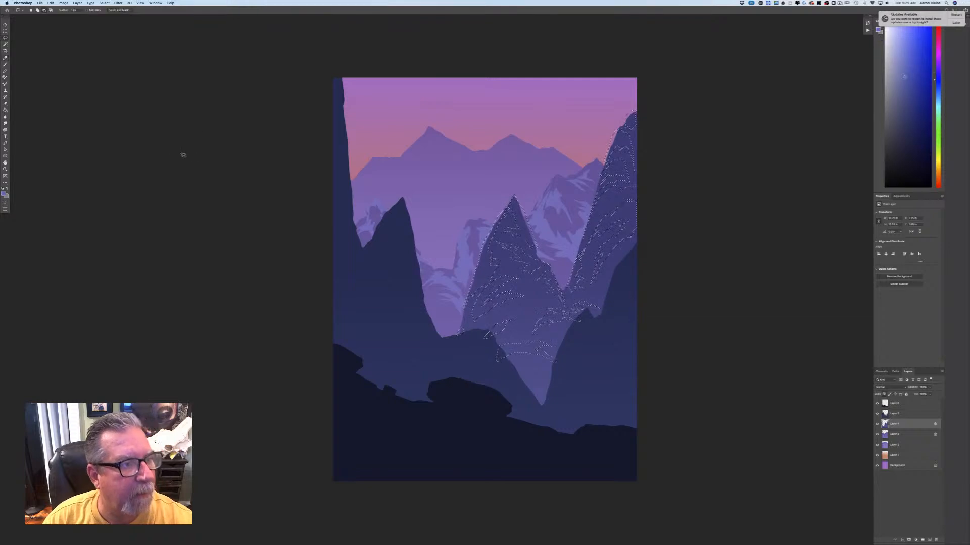
Step: Brush the lighter blue-violet over the selected highlight shapes on the right and central peaks, then deselect
key(b)
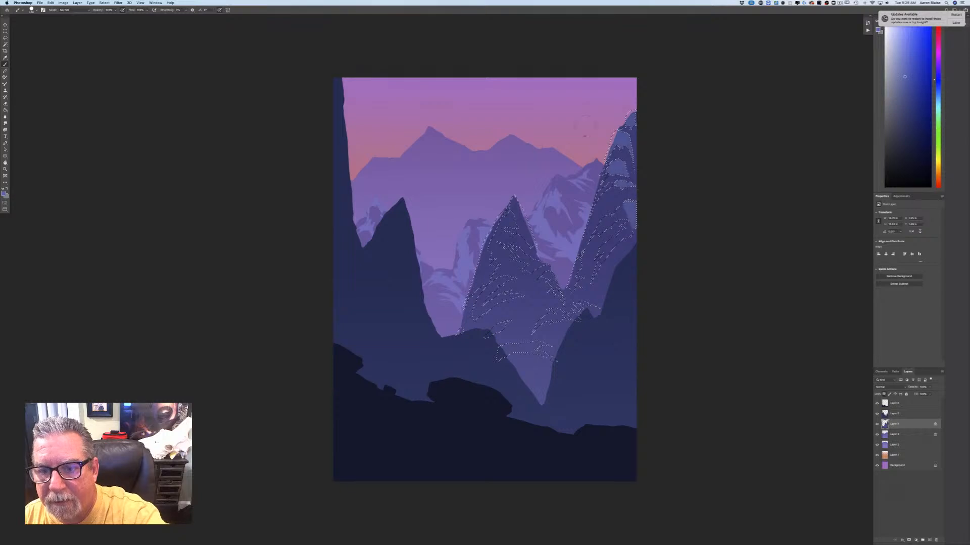
mouse_move(578, 262)
mouse_down()
mouse_move(586, 304)
mouse_move(554, 315)
mouse_move(494, 230)
mouse_move(482, 308)
mouse_move(496, 374)
mouse_up()
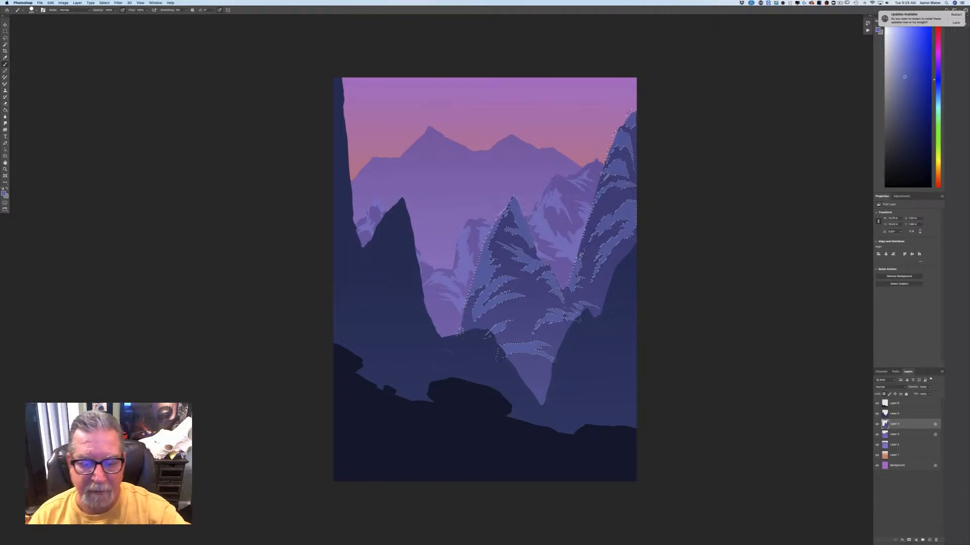
click(104, 2)
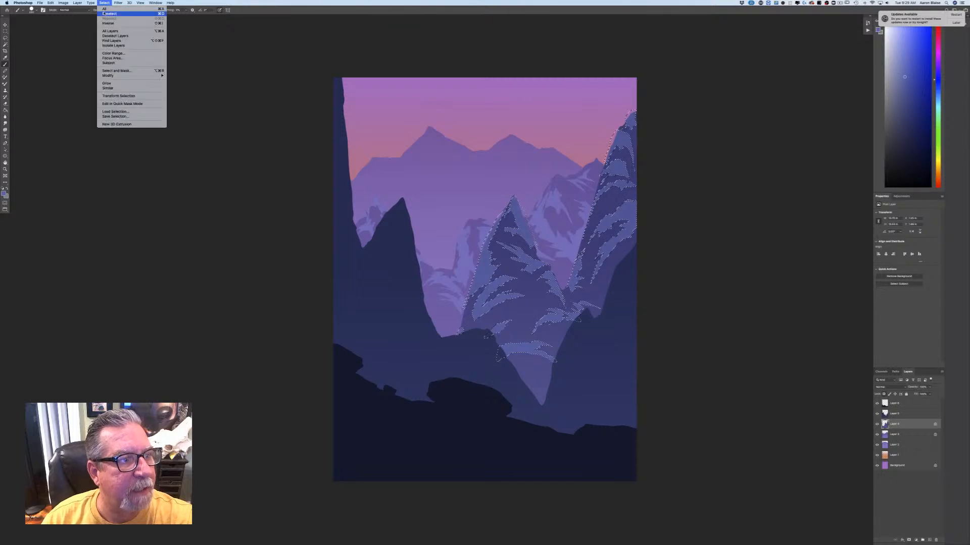
click(108, 14)
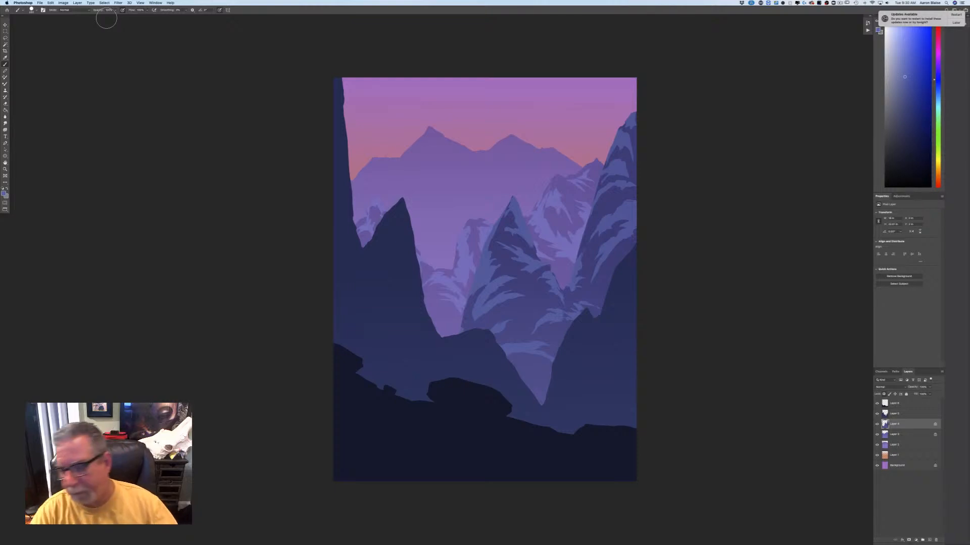
Step: Lock the transparent pixels of the dark navy ridge layer and lasso jagged highlight shapes from its right slope down to the valley bottom
click(895, 414)
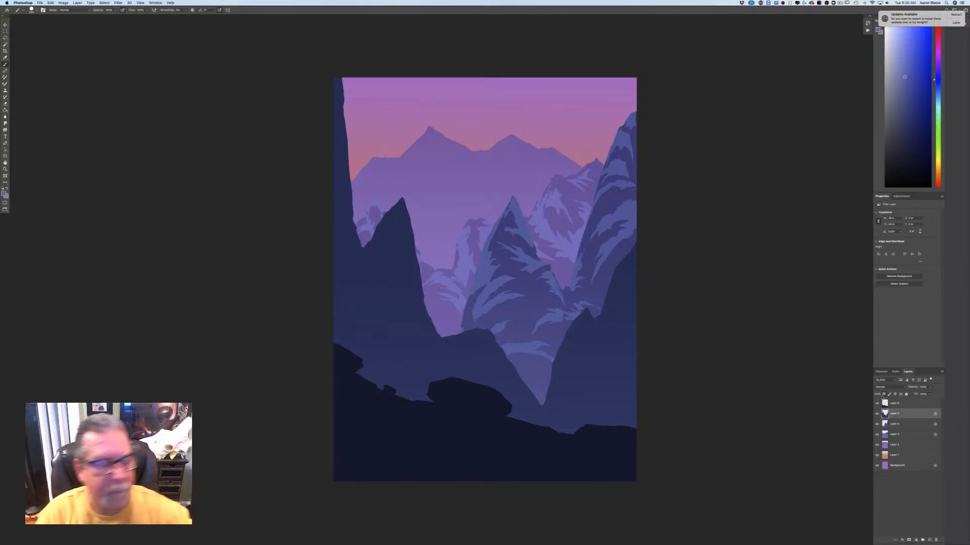
key(l)
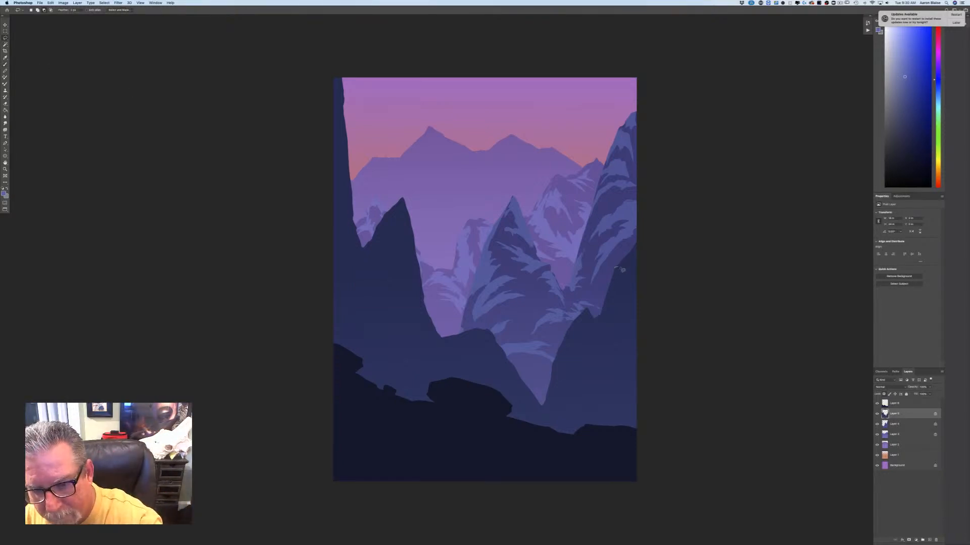
mouse_move(630, 275)
mouse_down()
mouse_move(639, 245)
mouse_move(618, 267)
mouse_up()
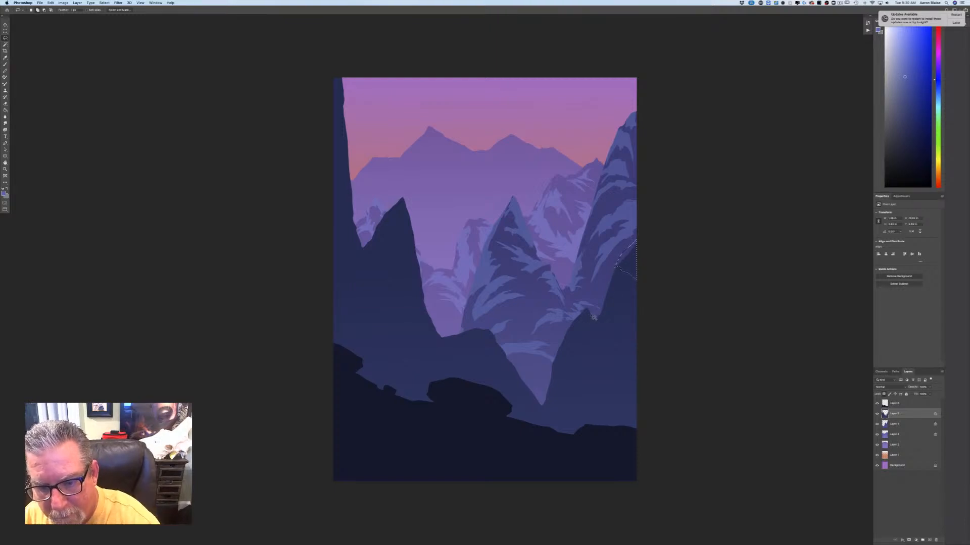
mouse_move(594, 321)
mouse_down()
mouse_move(630, 349)
mouse_move(638, 342)
mouse_move(625, 316)
mouse_move(595, 321)
mouse_up()
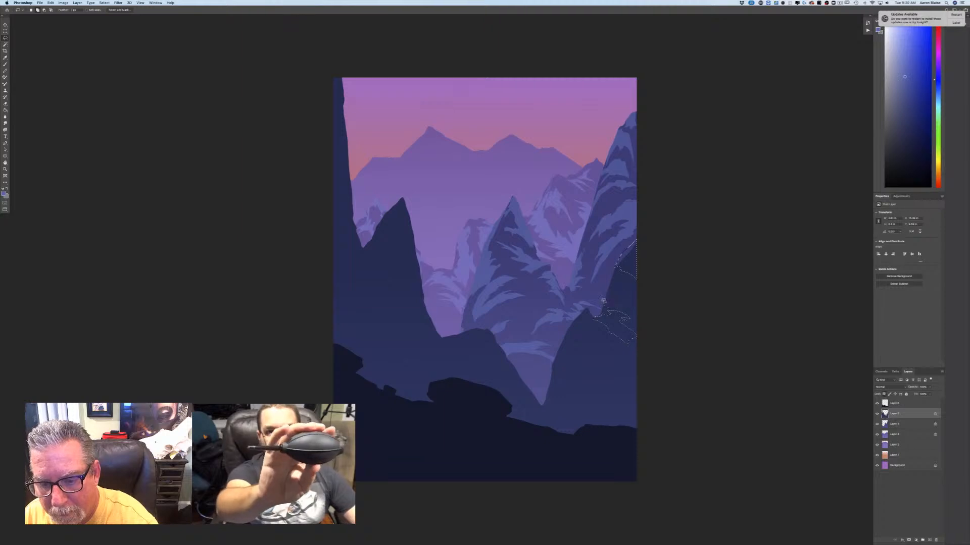
mouse_move(591, 314)
mouse_down()
mouse_move(578, 333)
mouse_move(600, 347)
mouse_move(575, 353)
mouse_move(568, 333)
mouse_move(580, 321)
mouse_up()
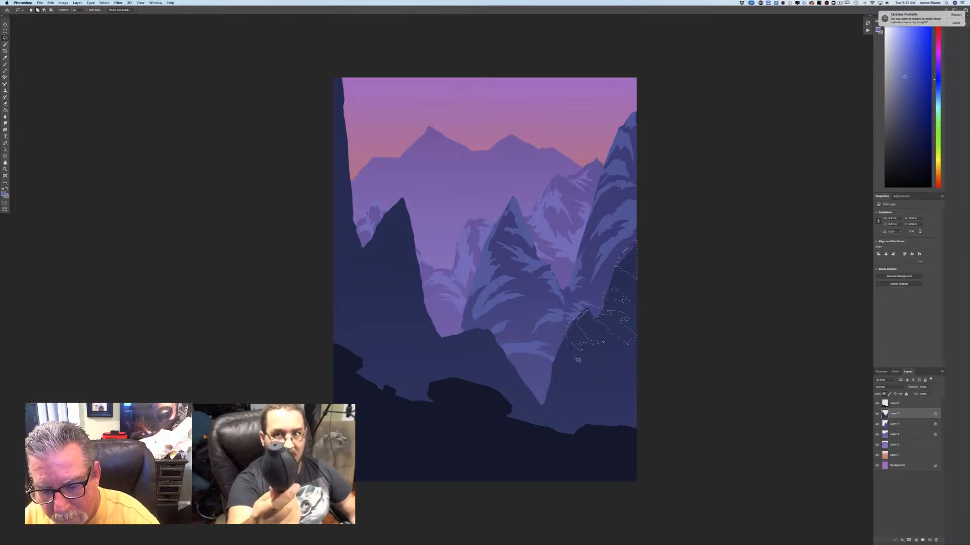
mouse_move(574, 357)
mouse_down()
mouse_move(624, 388)
mouse_move(573, 372)
mouse_move(565, 359)
mouse_move(578, 360)
mouse_move(560, 384)
mouse_move(583, 403)
mouse_move(553, 371)
mouse_move(626, 406)
mouse_move(593, 398)
mouse_move(619, 412)
mouse_move(590, 397)
mouse_move(602, 416)
mouse_move(585, 410)
mouse_move(607, 408)
mouse_move(625, 423)
mouse_move(611, 429)
mouse_move(559, 407)
mouse_move(568, 425)
mouse_move(639, 424)
mouse_up()
mouse_move(527, 401)
mouse_down()
mouse_move(549, 416)
mouse_move(535, 398)
mouse_move(534, 420)
mouse_move(520, 402)
mouse_move(505, 404)
mouse_move(531, 396)
mouse_move(497, 369)
mouse_move(472, 367)
mouse_move(510, 385)
mouse_move(514, 368)
mouse_up()
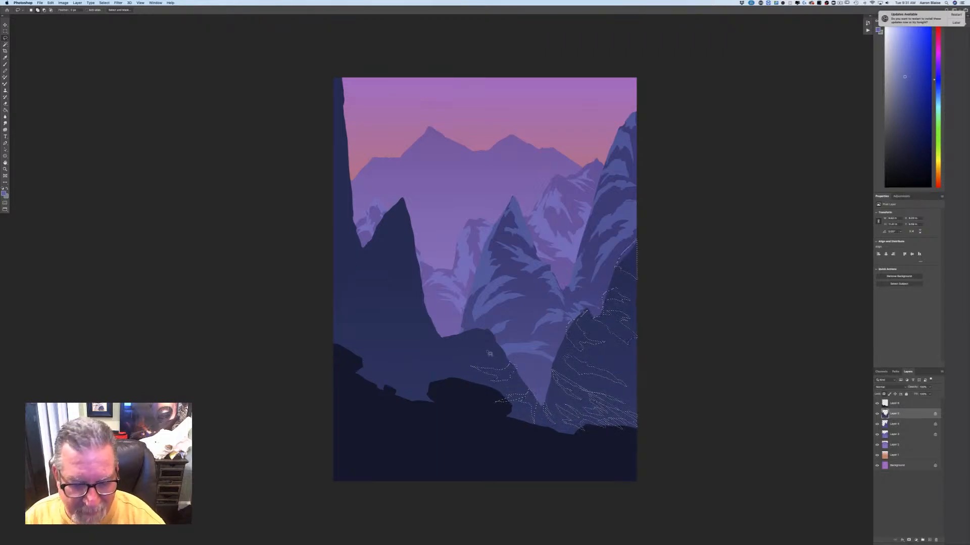
Step: Add lasso highlight shapes across the navy ridge's central hump, its left peak and the tall cliff at the canvas's left edge
mouse_move(487, 335)
mouse_down()
mouse_move(474, 344)
mouse_move(483, 348)
mouse_move(432, 350)
mouse_move(404, 371)
mouse_move(391, 366)
mouse_move(412, 354)
mouse_move(377, 358)
mouse_move(359, 341)
mouse_move(365, 332)
mouse_move(401, 340)
mouse_move(386, 329)
mouse_move(397, 325)
mouse_move(387, 314)
mouse_move(438, 335)
mouse_move(493, 335)
mouse_up()
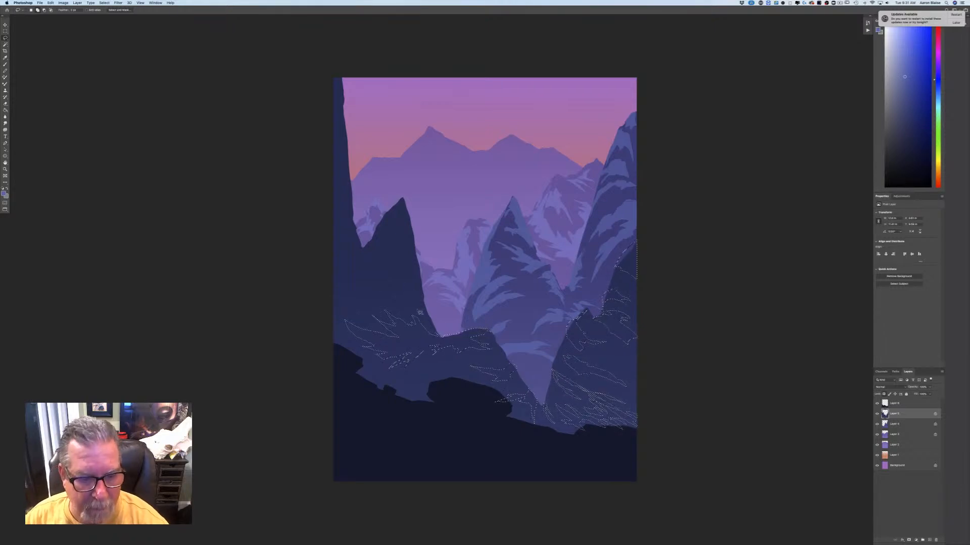
mouse_move(423, 309)
mouse_down()
mouse_move(369, 285)
mouse_move(403, 287)
mouse_move(390, 279)
mouse_move(399, 281)
mouse_move(429, 316)
mouse_up()
mouse_move(420, 273)
mouse_down()
mouse_move(392, 245)
mouse_move(405, 246)
mouse_move(400, 201)
mouse_up()
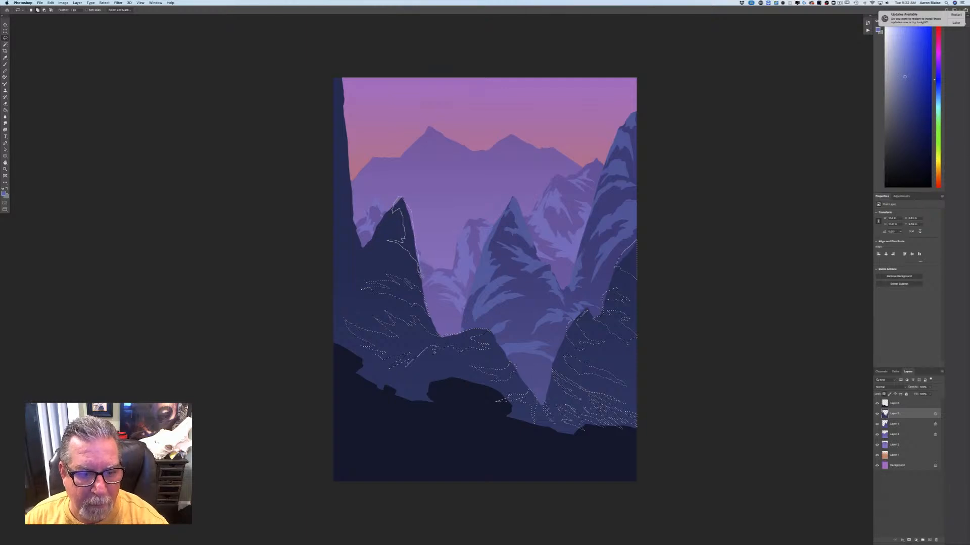
drag(420, 277, 380, 234)
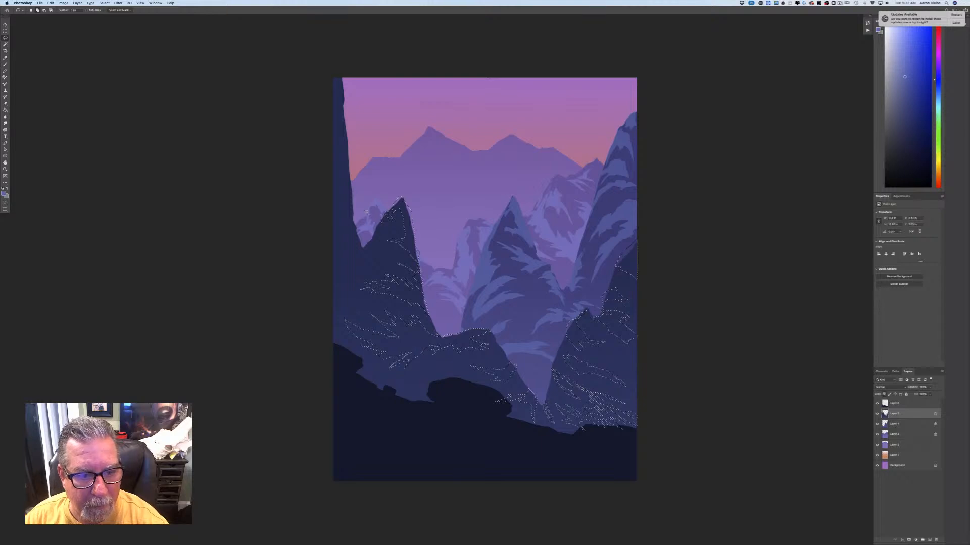
mouse_move(354, 226)
mouse_down()
mouse_move(335, 210)
mouse_move(354, 217)
mouse_move(358, 231)
mouse_move(343, 195)
mouse_move(350, 192)
mouse_move(340, 138)
mouse_move(347, 114)
mouse_move(329, 102)
mouse_move(350, 128)
mouse_move(326, 100)
mouse_up()
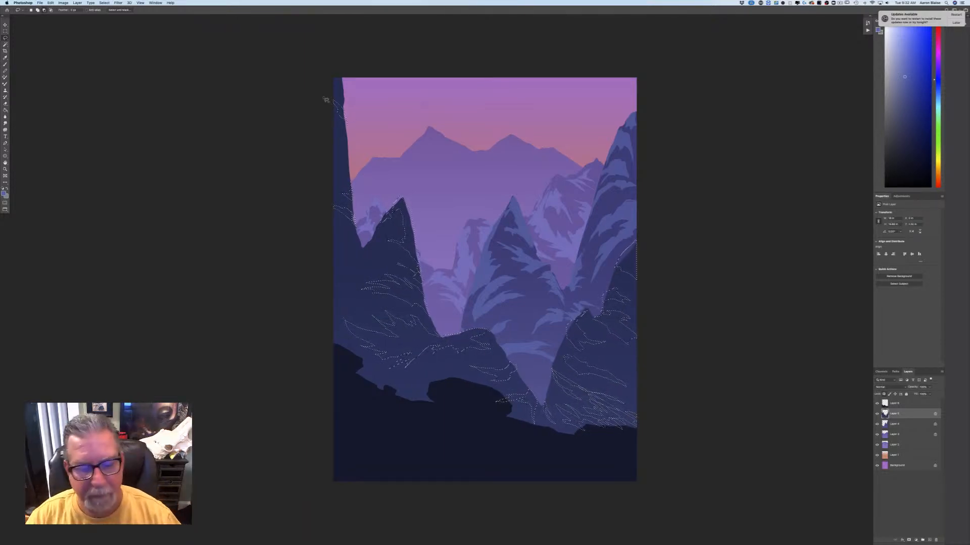
Step: Set the foreground colour to a lighter muted blue based on a sample from the dark navy ridge
click(4, 193)
click(388, 305)
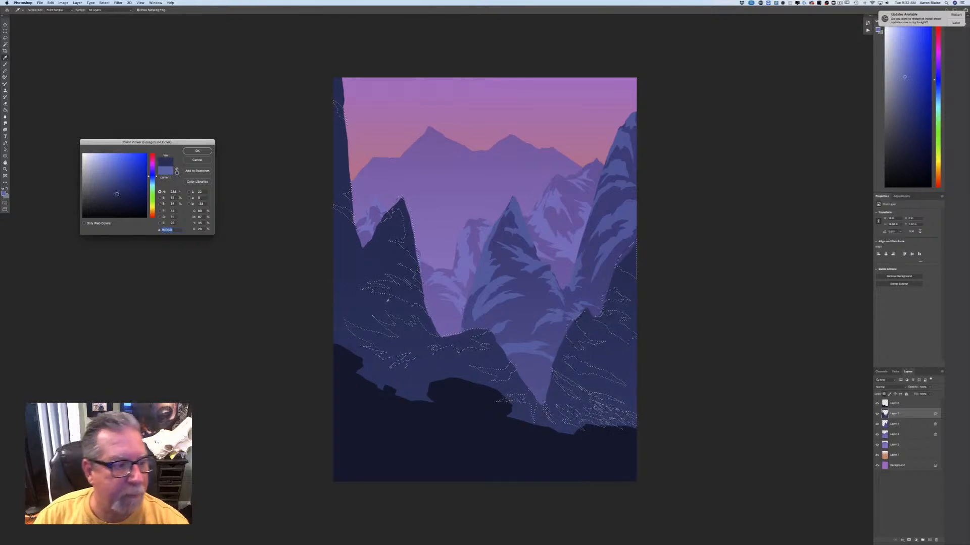
click(152, 178)
click(113, 181)
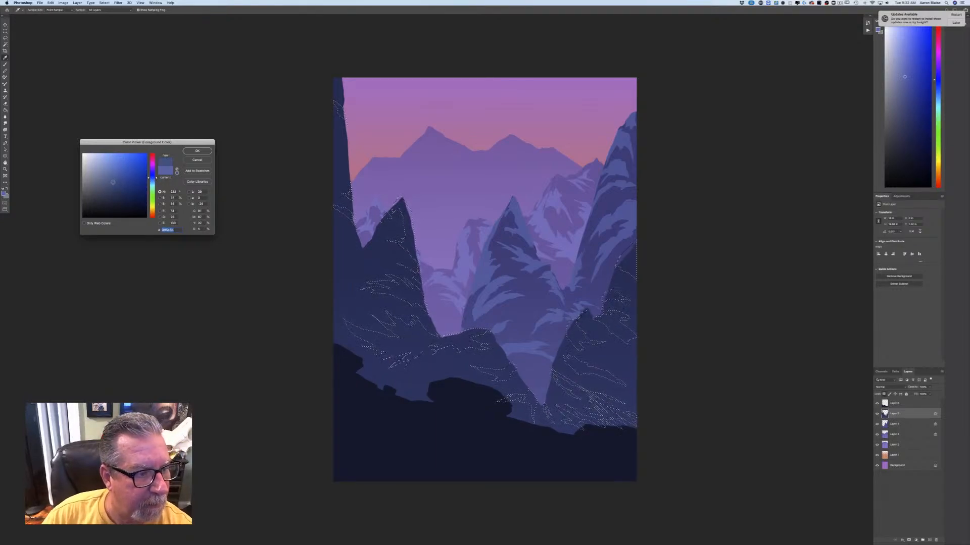
click(197, 151)
Step: Brush the muted blue over all the selected highlight shapes on the dark navy ridge, then deselect
key(b)
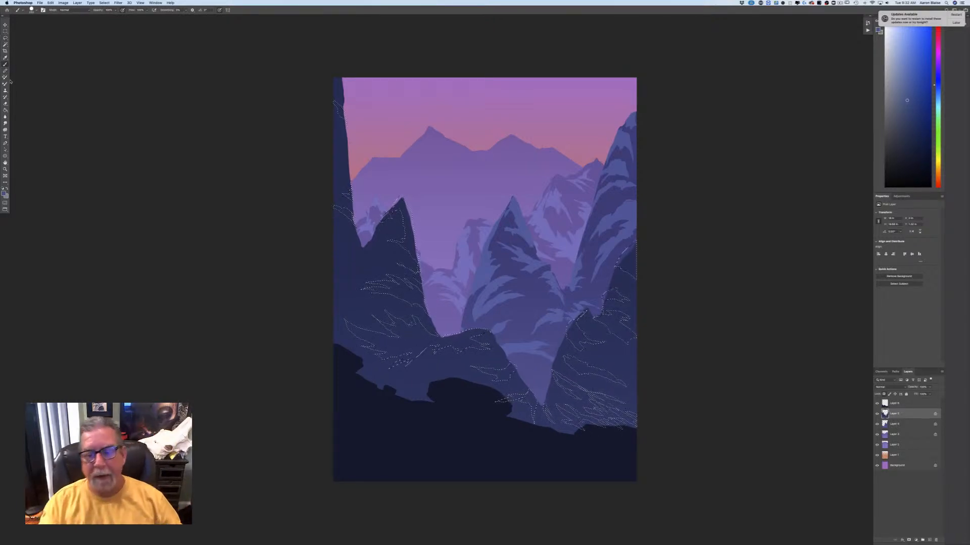
mouse_move(626, 245)
mouse_down()
mouse_move(647, 294)
mouse_move(642, 317)
mouse_move(587, 268)
mouse_move(625, 333)
mouse_move(629, 361)
mouse_move(584, 317)
mouse_move(615, 403)
mouse_move(596, 372)
mouse_move(547, 343)
mouse_move(593, 454)
mouse_move(484, 336)
mouse_move(534, 439)
mouse_move(388, 284)
mouse_move(408, 318)
mouse_move(379, 317)
mouse_move(424, 383)
mouse_move(382, 370)
mouse_move(338, 265)
mouse_move(372, 271)
mouse_move(352, 240)
mouse_move(361, 224)
mouse_move(405, 250)
mouse_move(401, 220)
mouse_move(427, 244)
mouse_move(410, 209)
mouse_move(407, 253)
mouse_move(370, 236)
mouse_up()
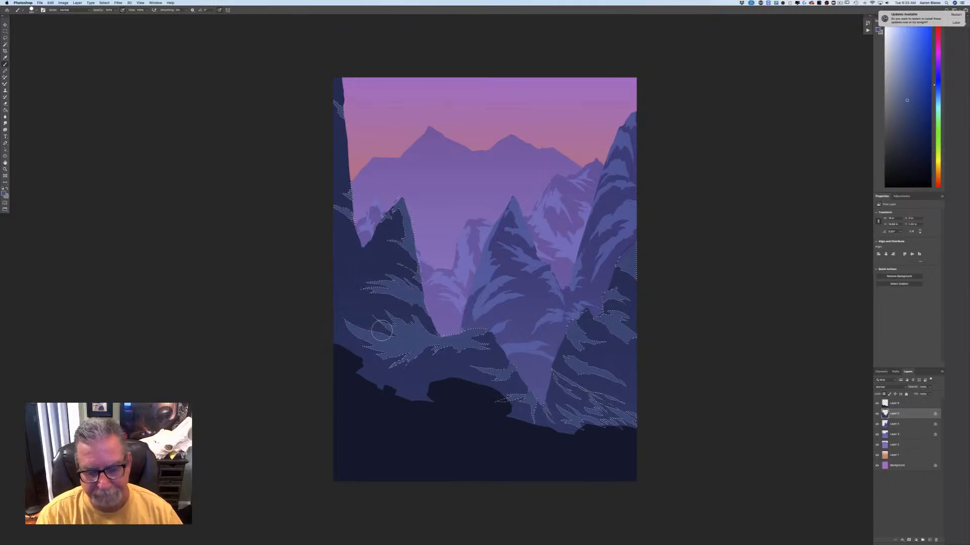
click(104, 2)
click(108, 18)
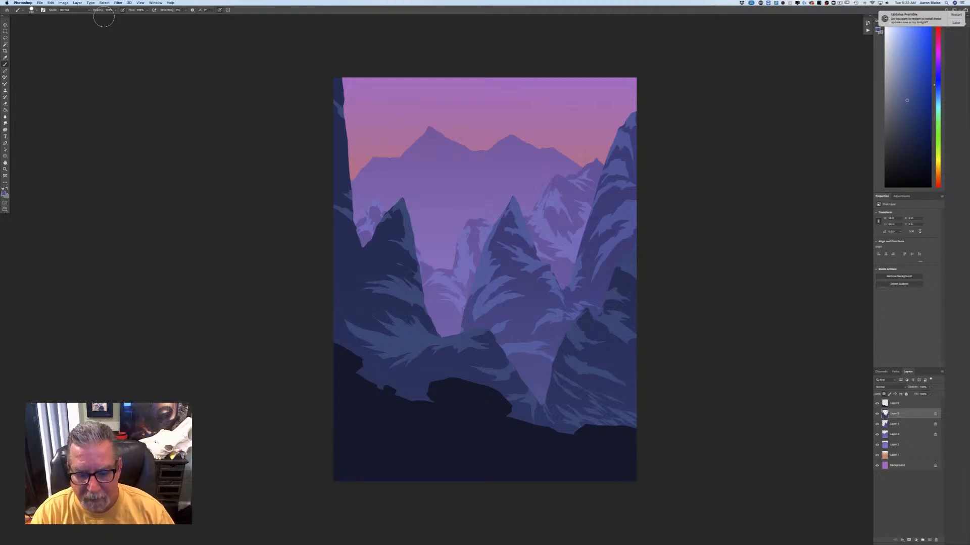
Step: Lock the transparent pixels of the dark foreground rock layer and lasso jagged highlight shapes over the boulder and across the rocky slopes
click(895, 405)
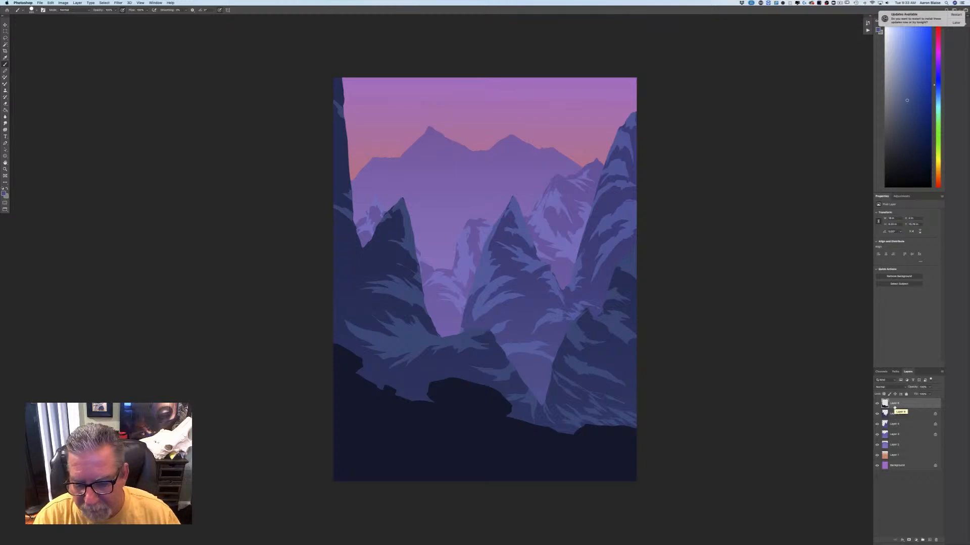
click(883, 395)
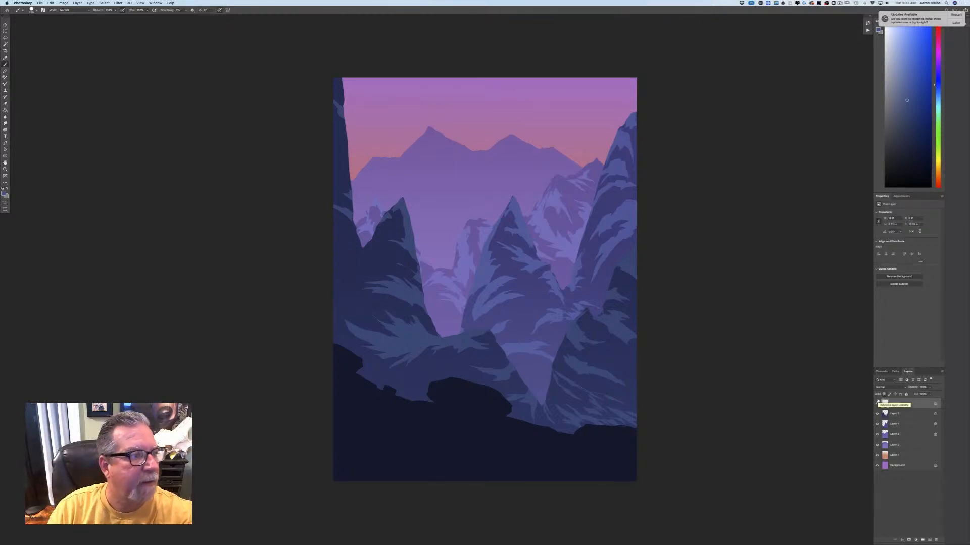
click(5, 39)
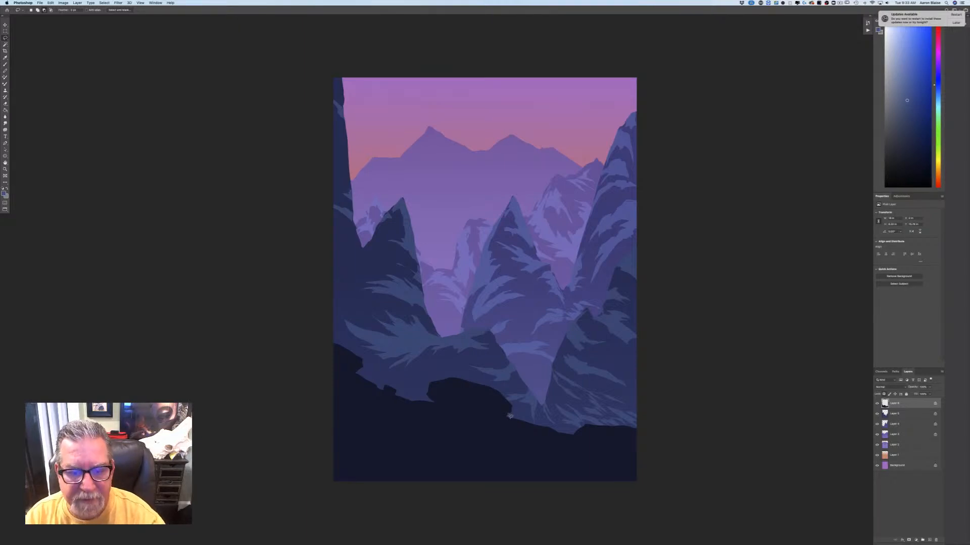
mouse_move(512, 413)
mouse_down()
mouse_move(473, 391)
mouse_move(429, 386)
mouse_move(466, 380)
mouse_move(518, 409)
mouse_move(504, 421)
mouse_move(474, 417)
mouse_move(443, 429)
mouse_move(534, 449)
mouse_move(567, 450)
mouse_move(543, 438)
mouse_move(648, 438)
mouse_move(590, 416)
mouse_move(508, 414)
mouse_up()
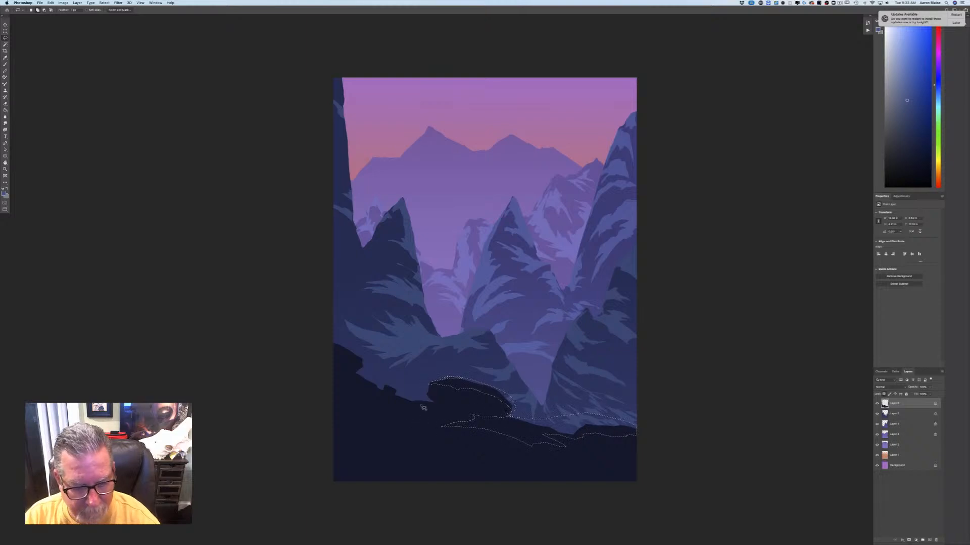
drag(435, 405, 483, 419)
mouse_move(452, 424)
mouse_down()
mouse_move(378, 411)
mouse_move(398, 399)
mouse_move(356, 375)
mouse_move(434, 404)
mouse_up()
mouse_move(360, 371)
mouse_down()
mouse_move(328, 351)
mouse_move(336, 343)
mouse_move(367, 359)
mouse_move(367, 417)
mouse_move(474, 460)
mouse_move(472, 443)
mouse_move(549, 463)
mouse_move(503, 470)
mouse_move(520, 484)
mouse_move(403, 487)
mouse_move(455, 489)
mouse_move(388, 466)
mouse_move(359, 473)
mouse_move(348, 465)
mouse_move(375, 461)
mouse_move(332, 442)
mouse_move(340, 399)
mouse_up()
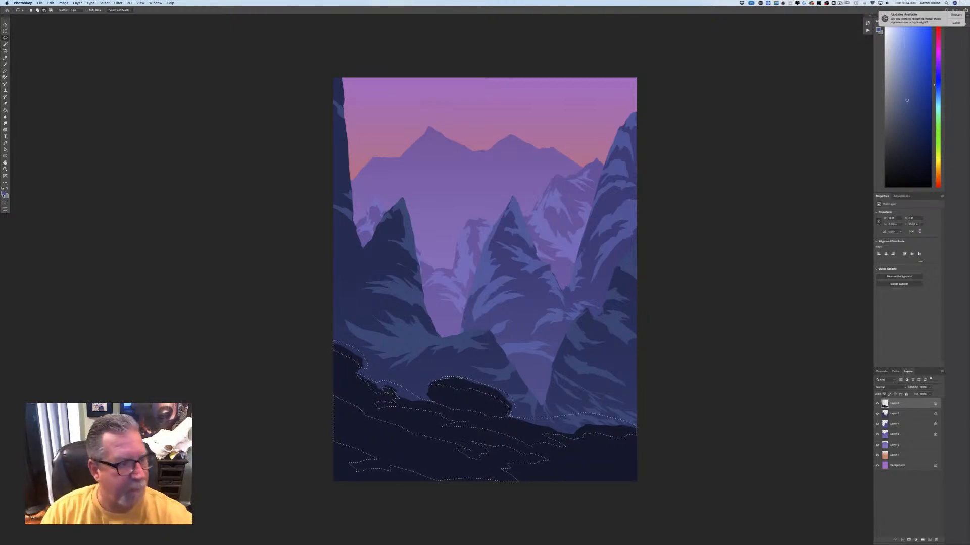
Step: Set the foreground colour to a slightly lighter navy based on a sample from the dark foreground rocks
click(4, 194)
click(354, 393)
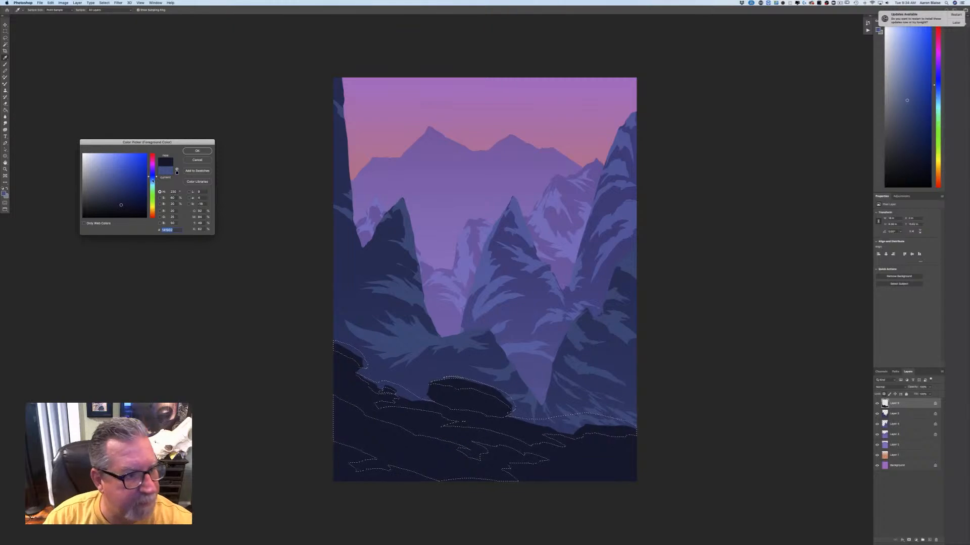
click(153, 178)
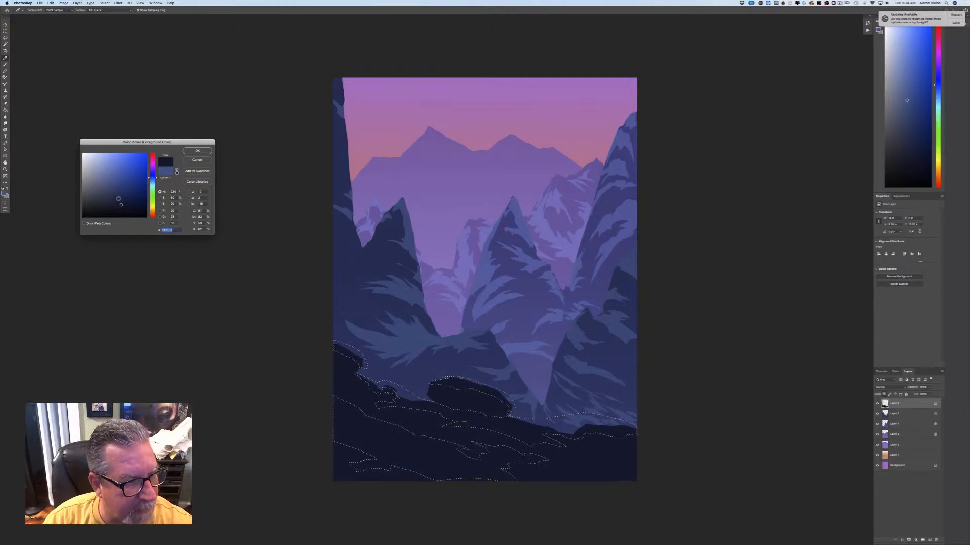
click(197, 150)
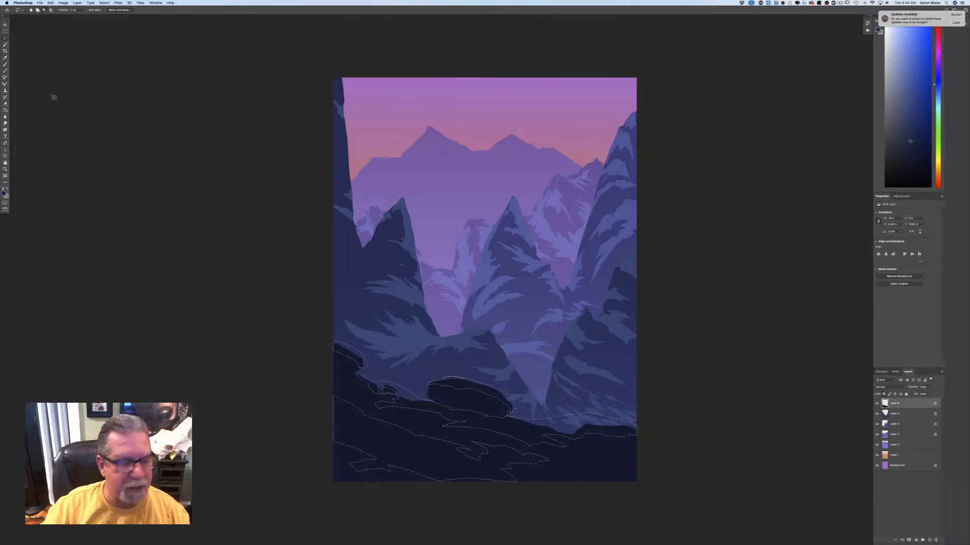
Step: Brush the lighter navy over all the selected highlight shapes on the foreground rocks, then deselect
click(5, 64)
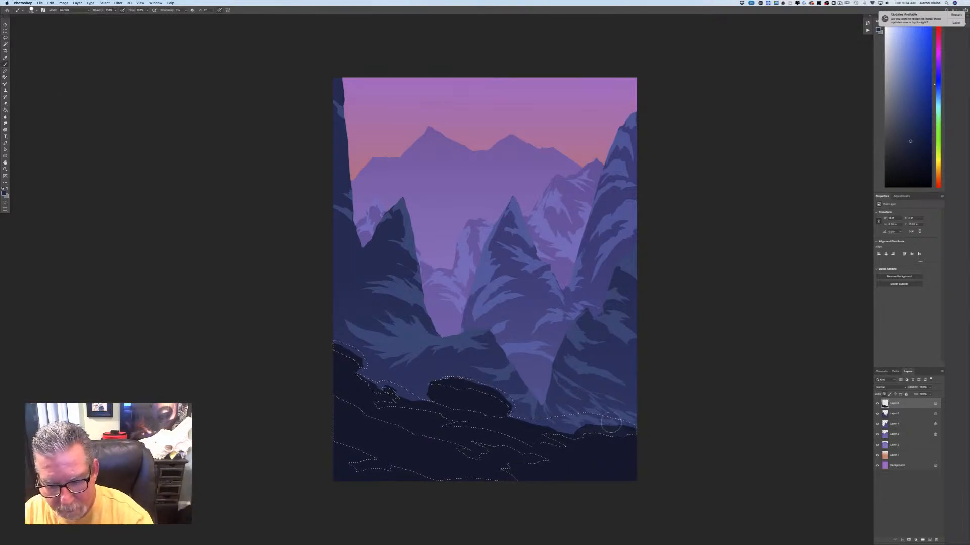
mouse_move(420, 370)
mouse_down()
mouse_move(504, 451)
mouse_move(506, 465)
mouse_move(353, 364)
mouse_move(449, 451)
mouse_move(448, 469)
mouse_move(310, 389)
mouse_move(413, 495)
mouse_up()
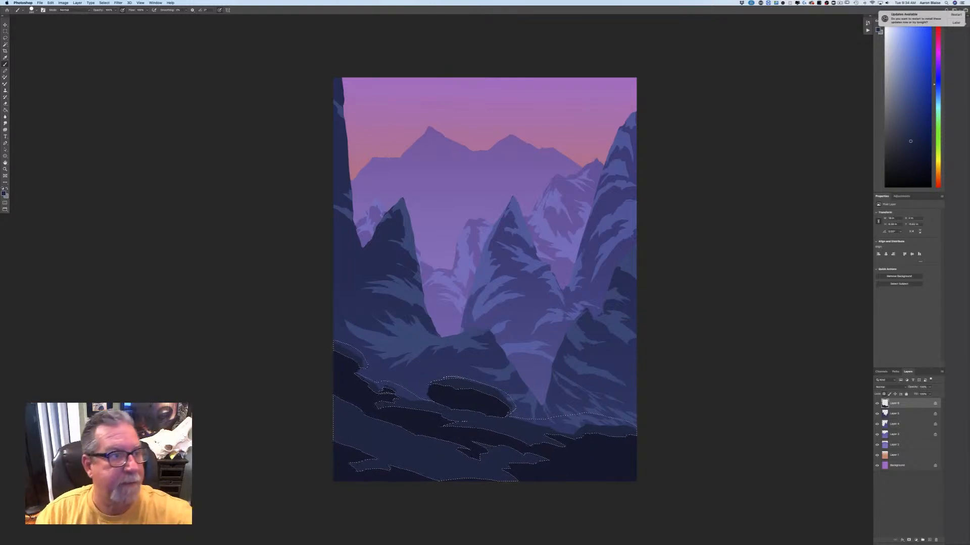
click(104, 3)
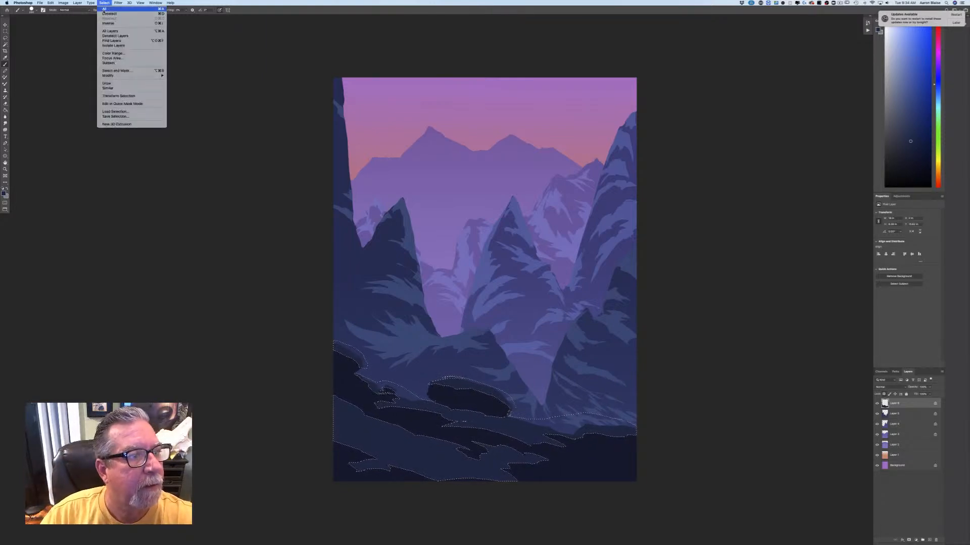
click(109, 13)
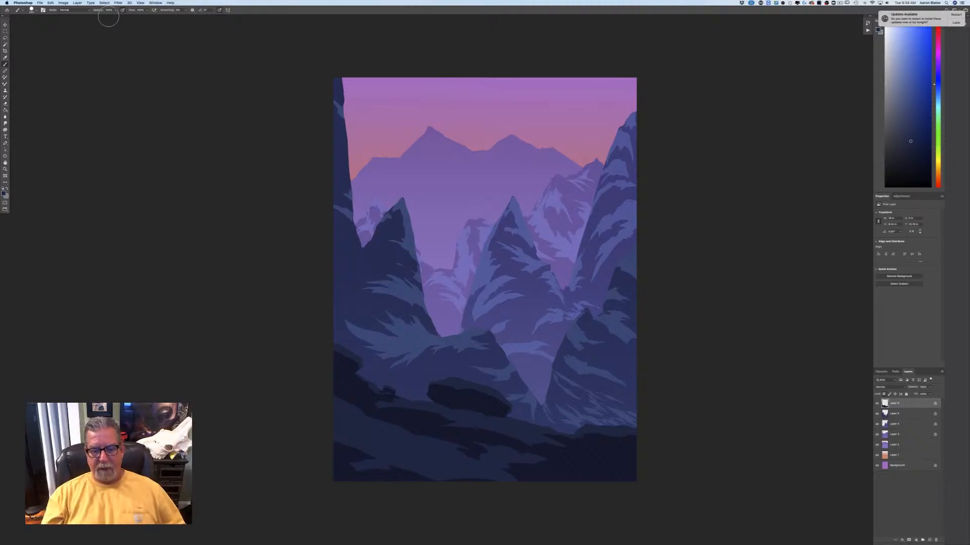
Step: Examine the whole painting at reduced and enlarged sizes to judge how the ridge layers read together
key(super+minus)
key(super+minus)
key(super+minus)
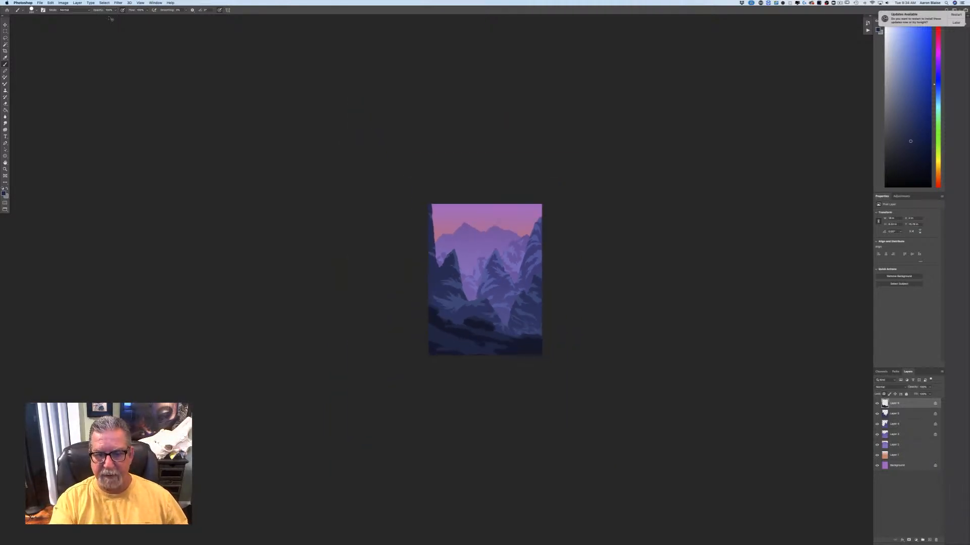
key(super+plus)
key(super+plus)
key(super+plus)
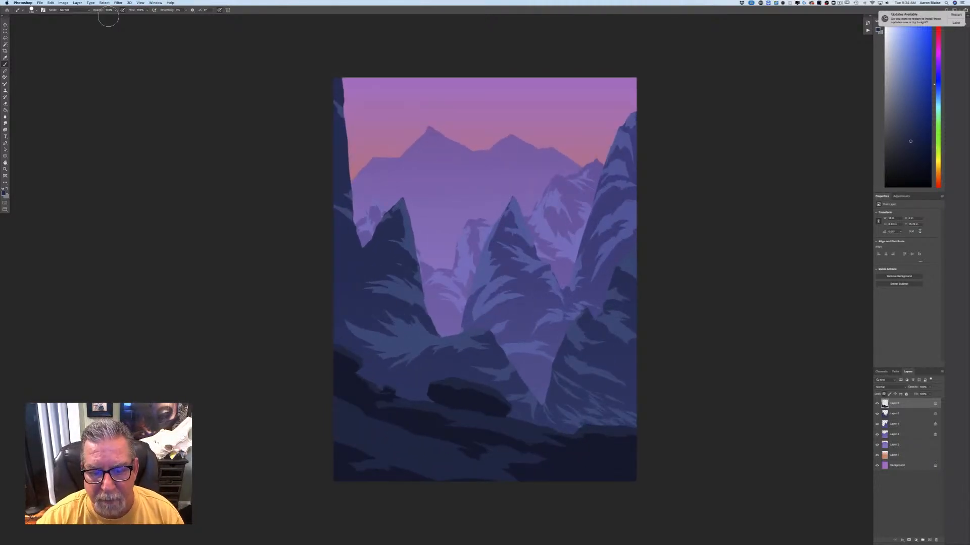
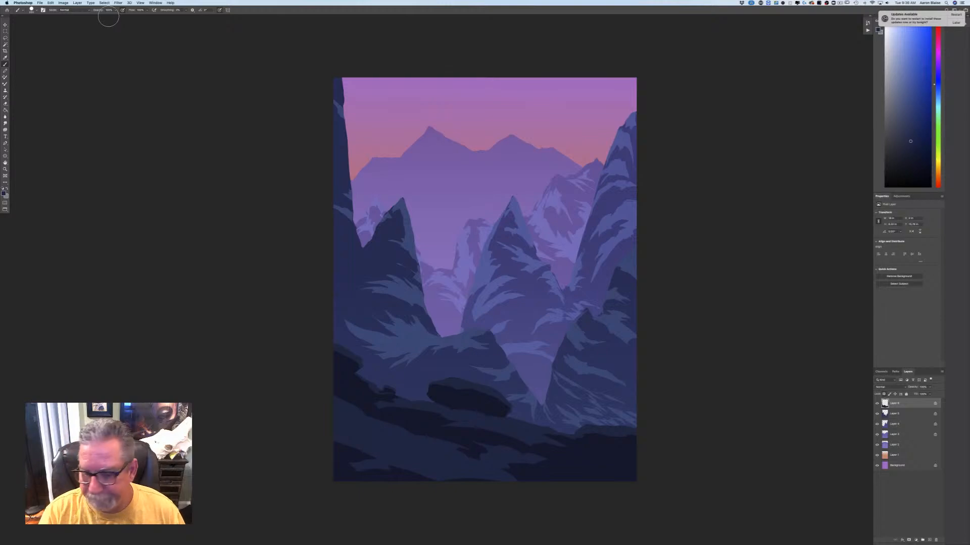
key(super+minus)
key(super+minus)
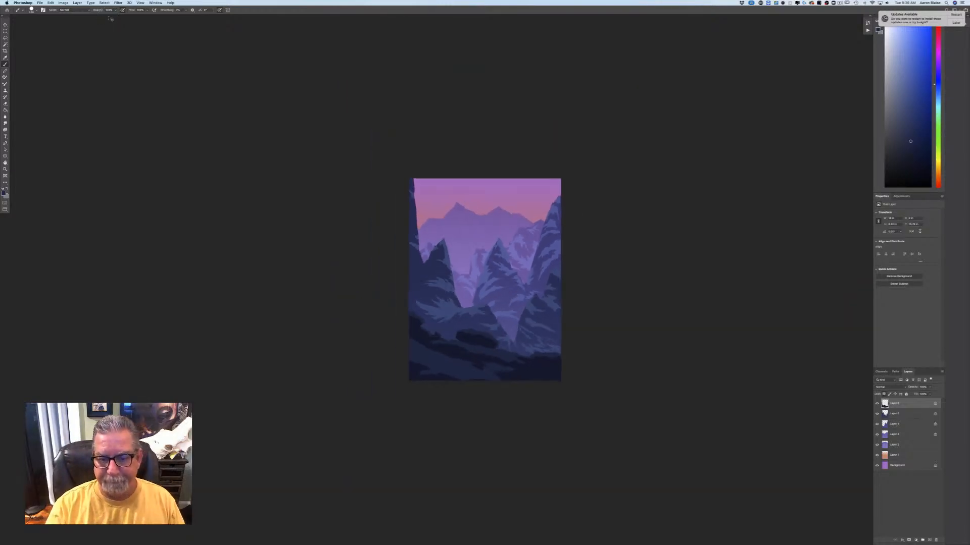
key(super+plus)
key(super+plus)
key(super+plus)
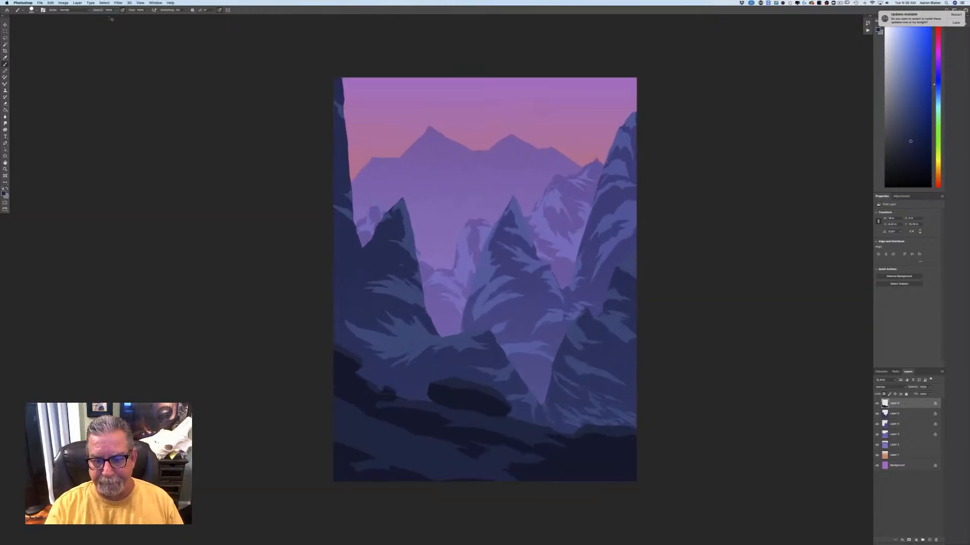
key(super+minus)
key(super+minus)
key(super+minus)
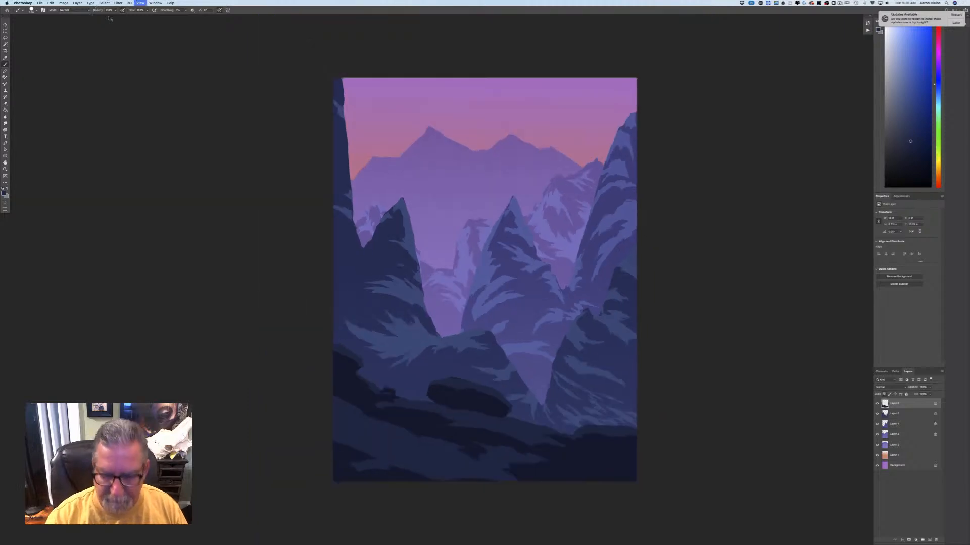
key(super+plus)
key(super+plus)
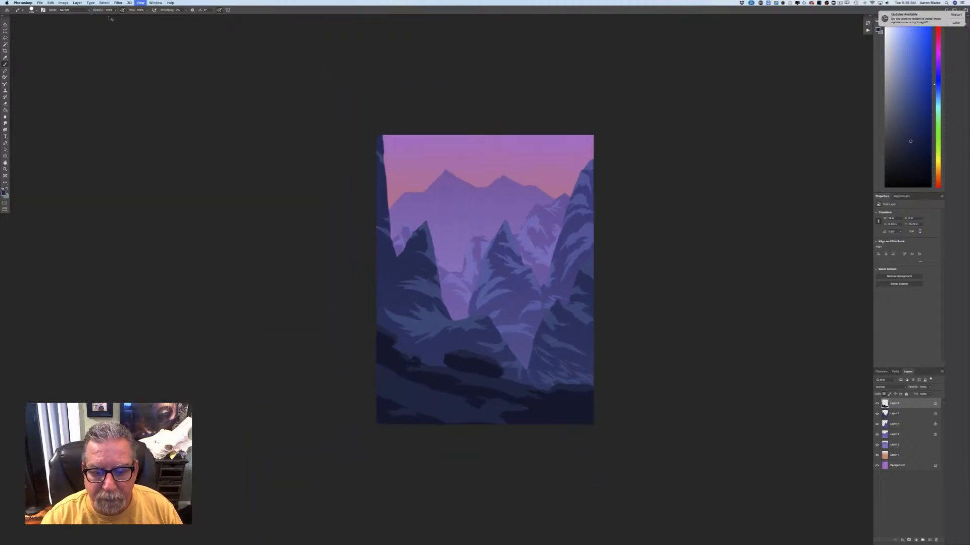
key(super+minus)
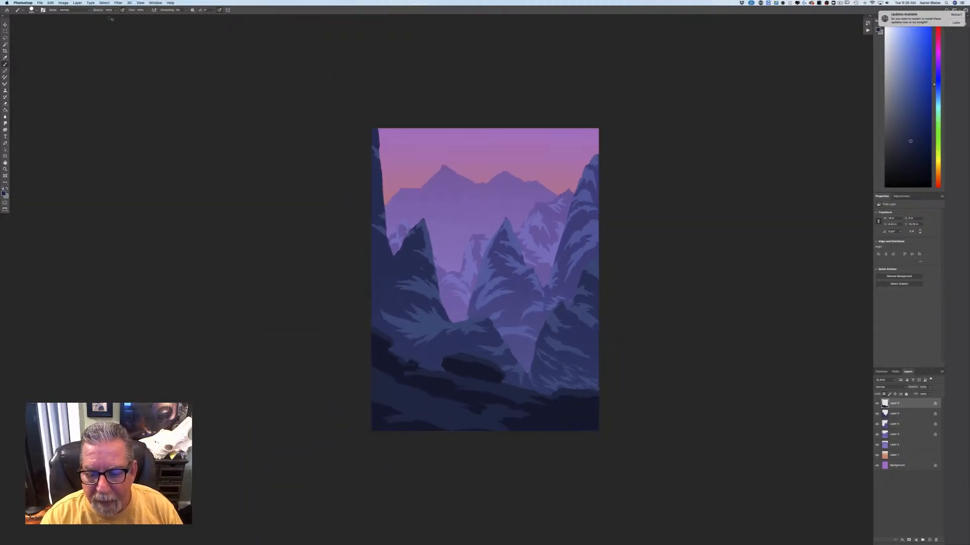
key(super+plus)
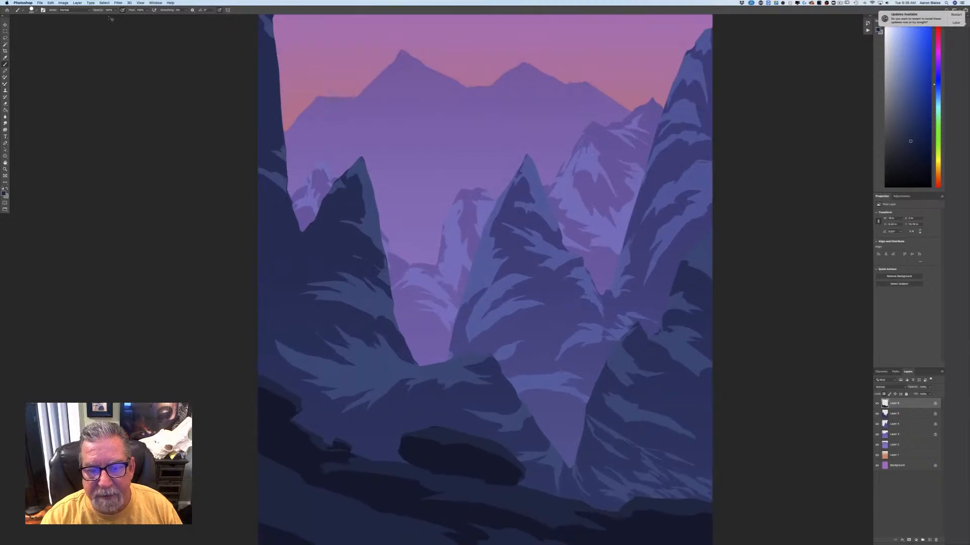
key(super+minus)
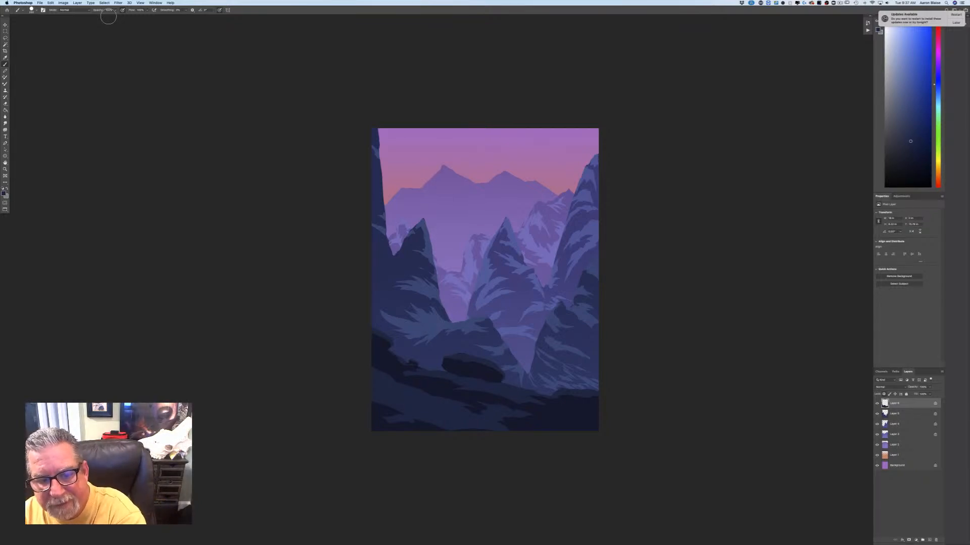
Step: Add a new layer above the light purple ridge layer and set the foreground colour to a muted purple sampled from the painting
click(898, 437)
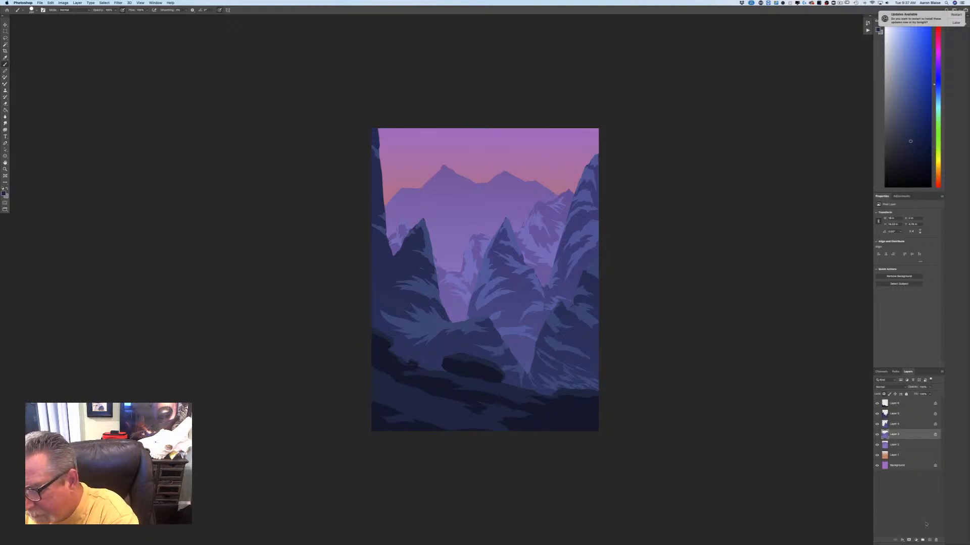
click(930, 540)
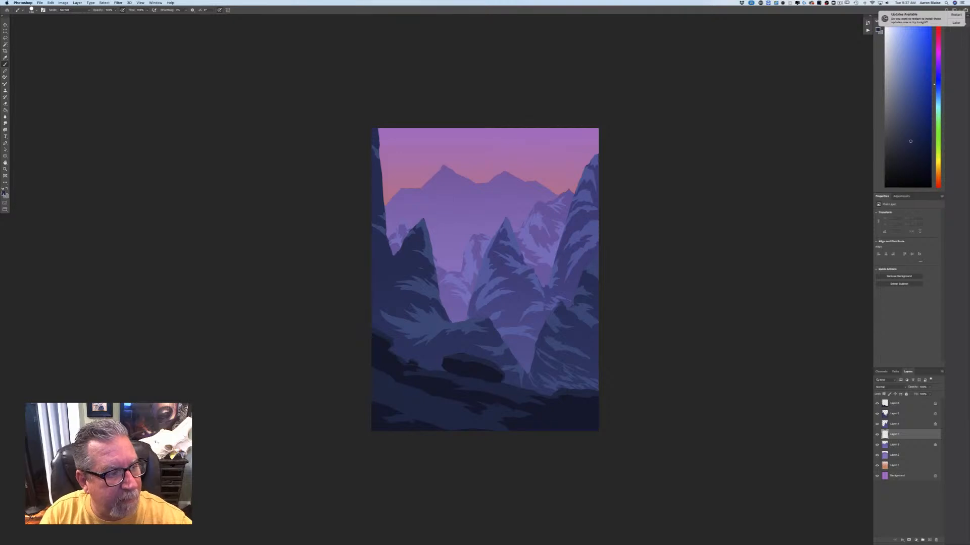
click(5, 194)
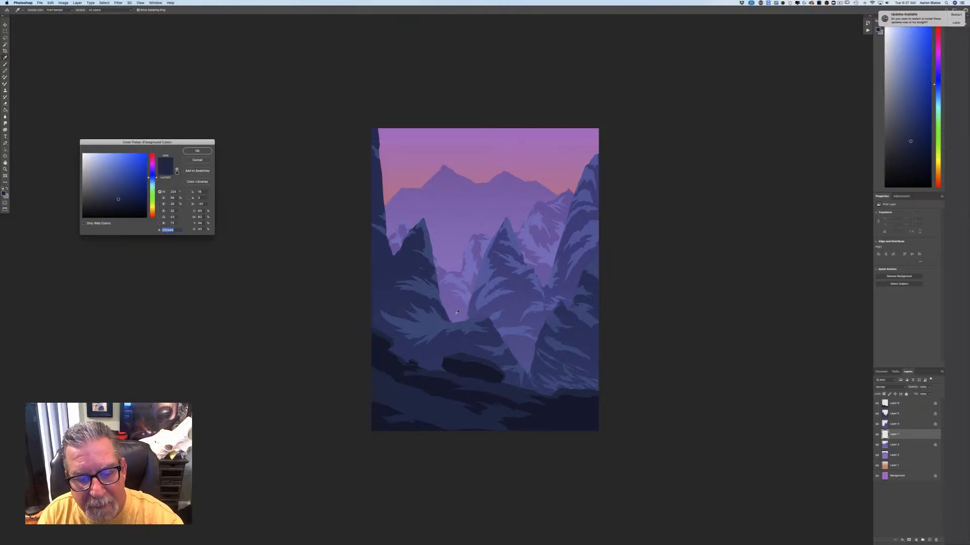
key(super+equal)
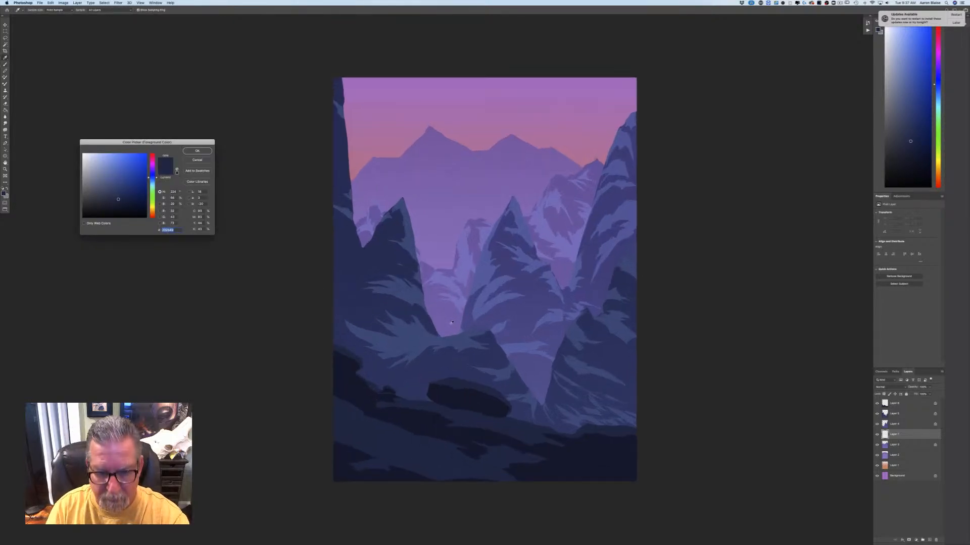
click(430, 341)
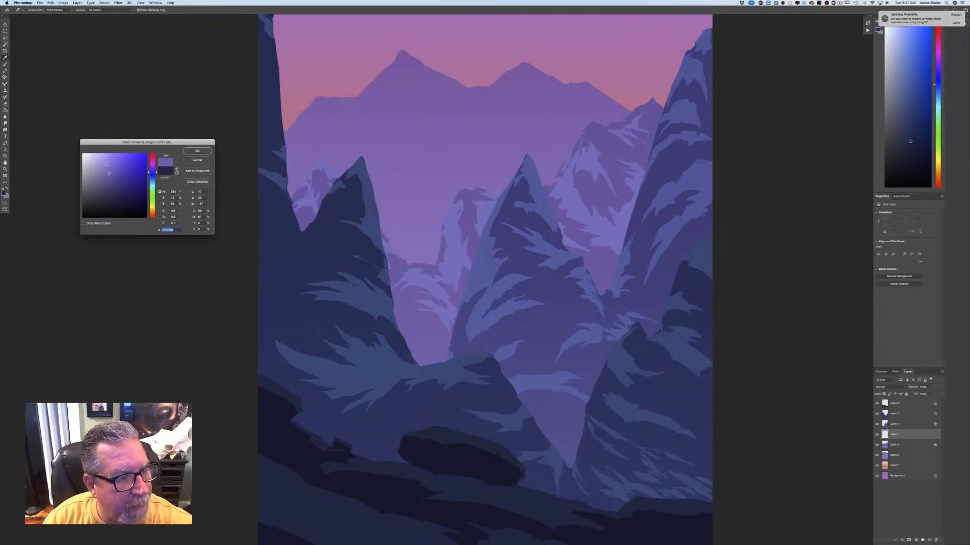
click(196, 150)
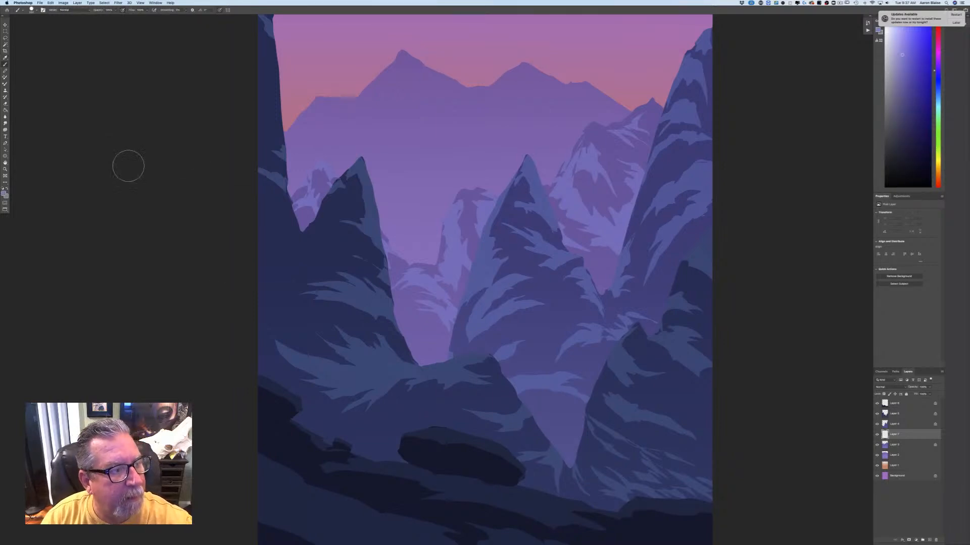
Step: Try fading purple haze gradients upward over the light ridge from the valley bottom on the new layer, then undo them
click(5, 111)
click(16, 109)
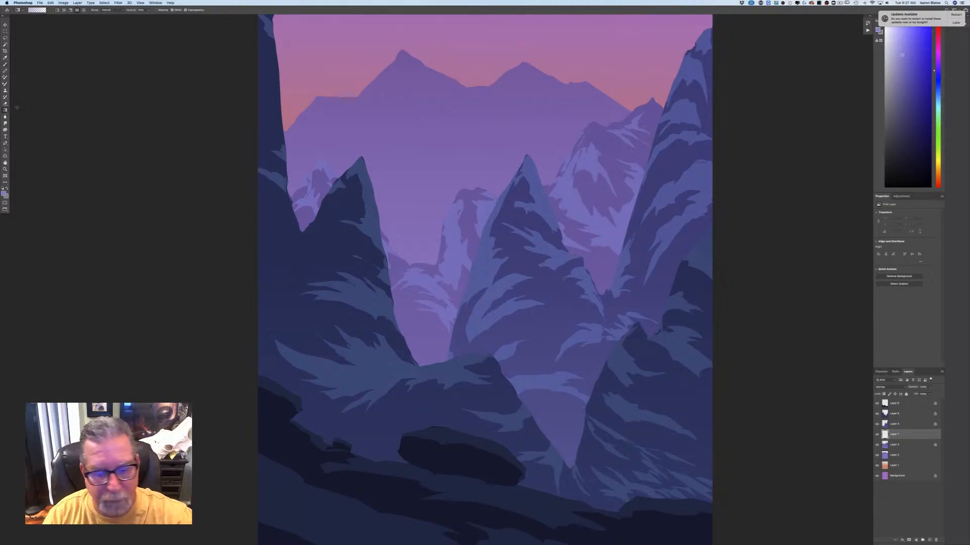
drag(469, 401, 478, 209)
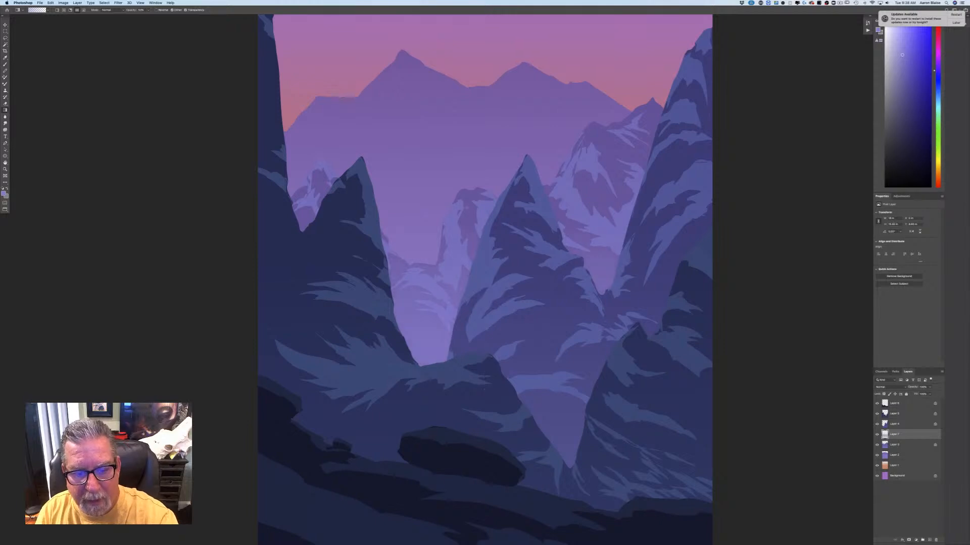
drag(475, 356, 472, 222)
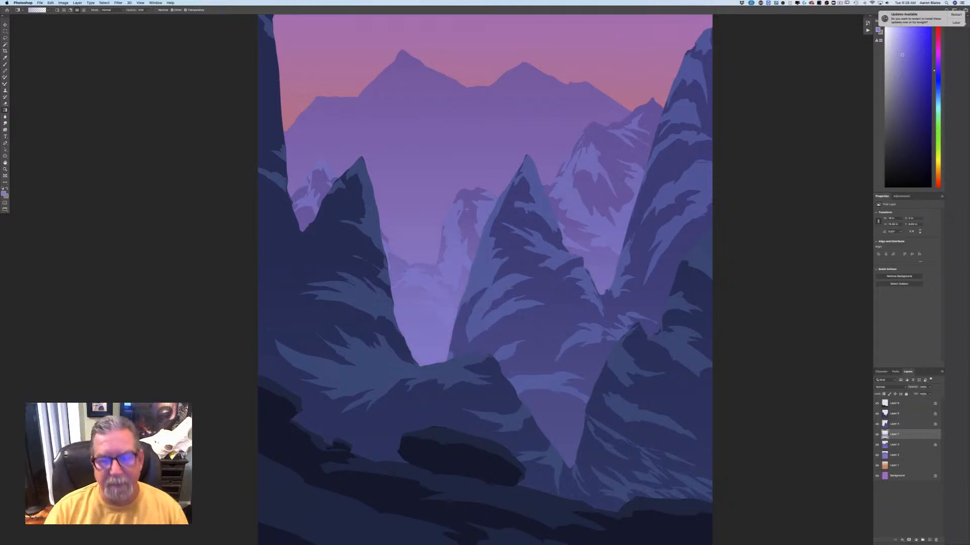
key(super+z)
key(super+z)
key(super+z)
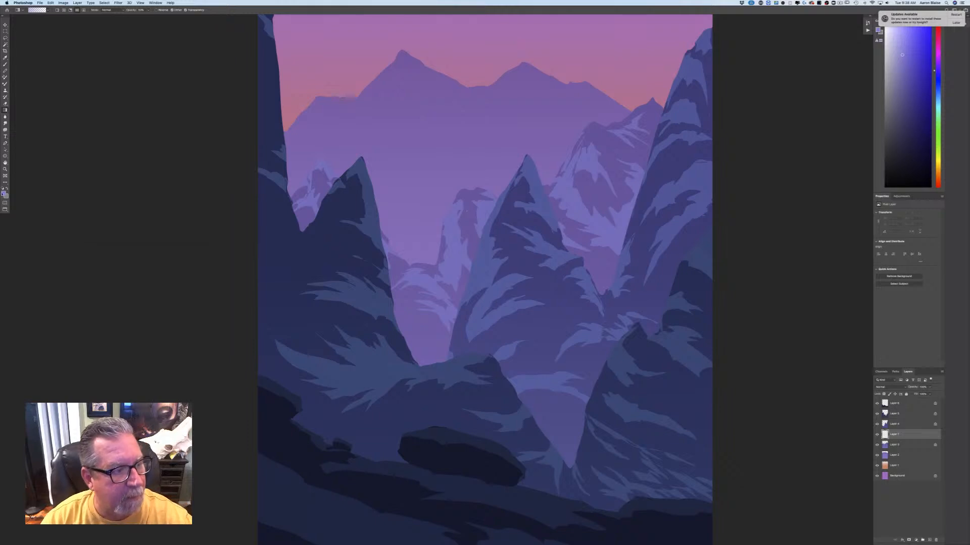
Step: Set the foreground colour to a slightly darker muted violet based on a sample from the purple valley
click(4, 194)
click(398, 339)
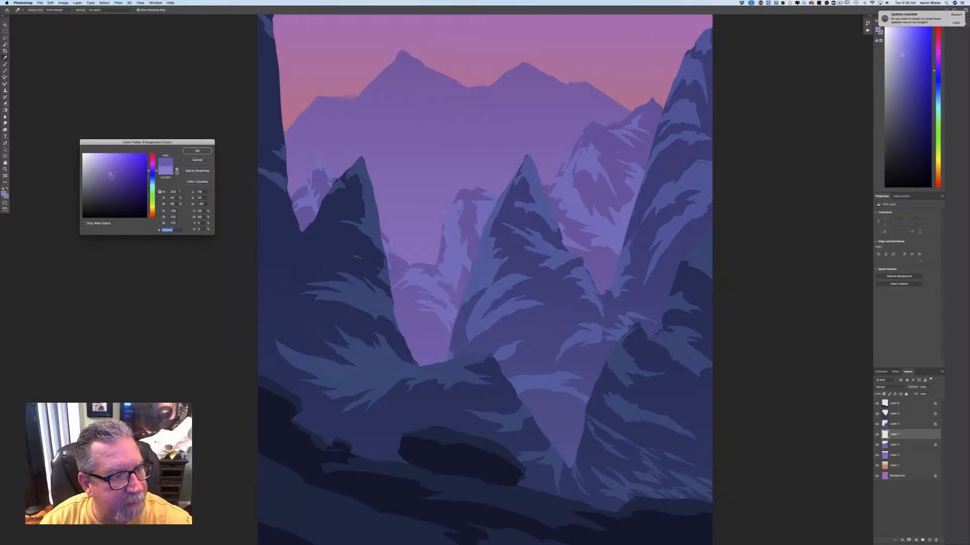
click(113, 177)
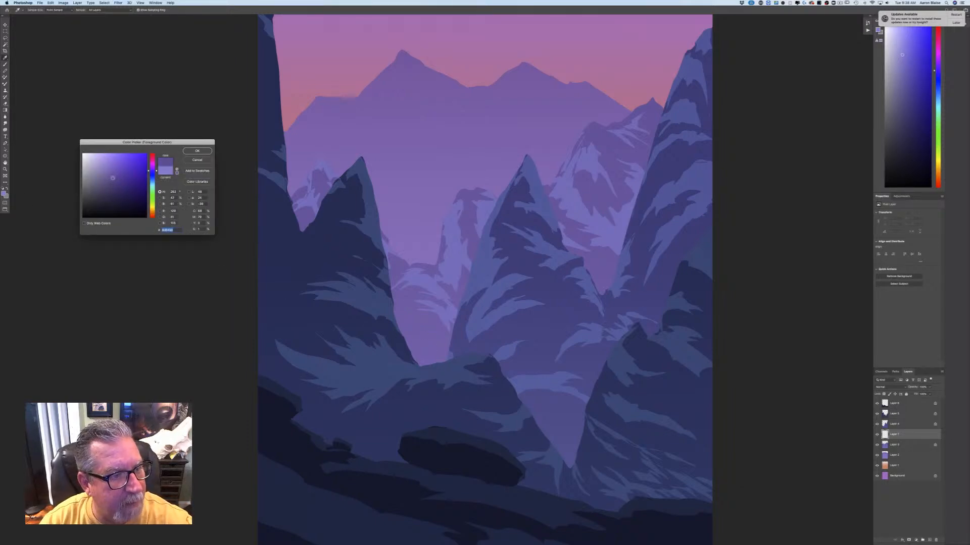
click(197, 151)
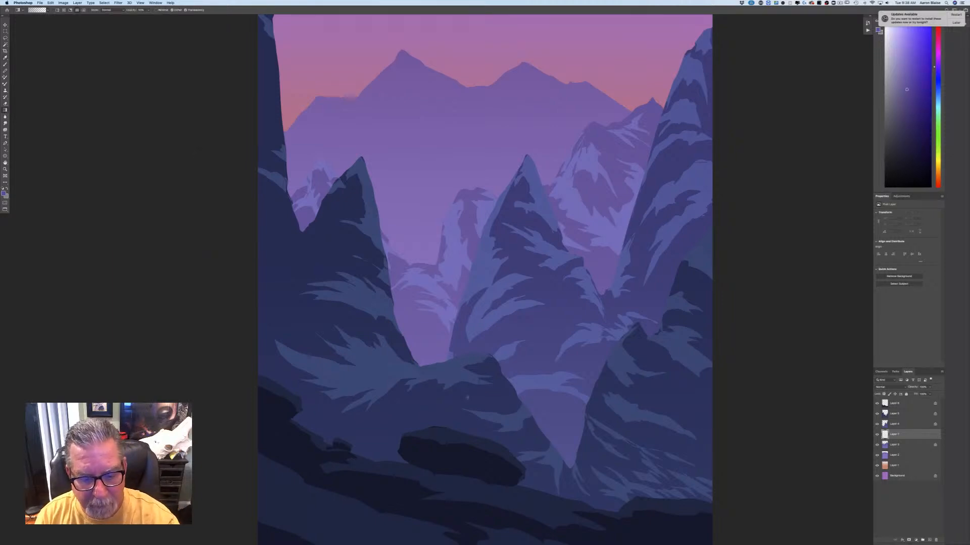
Step: Fade three violet haze gradients upward from the valley bottom over the light purple ridge
drag(467, 403, 469, 187)
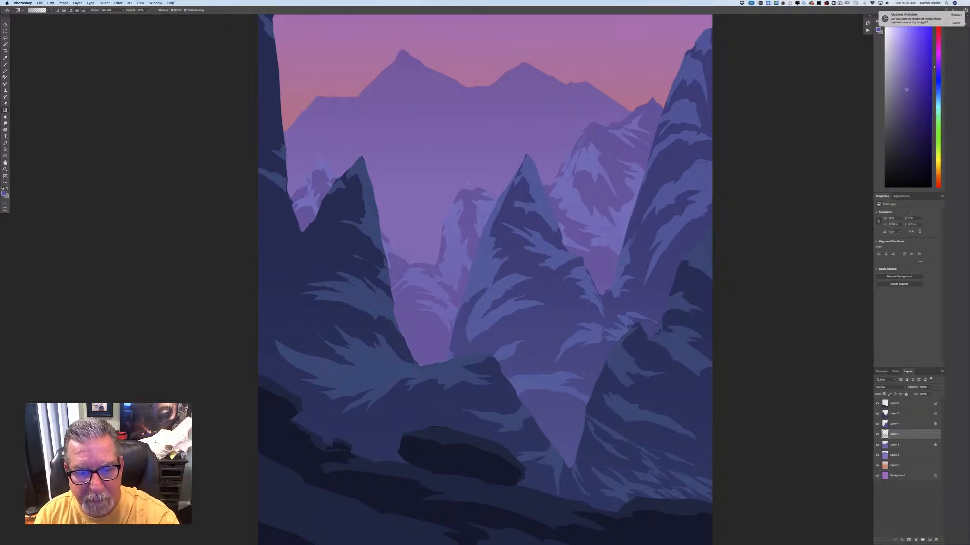
drag(475, 391, 475, 247)
drag(470, 382, 473, 249)
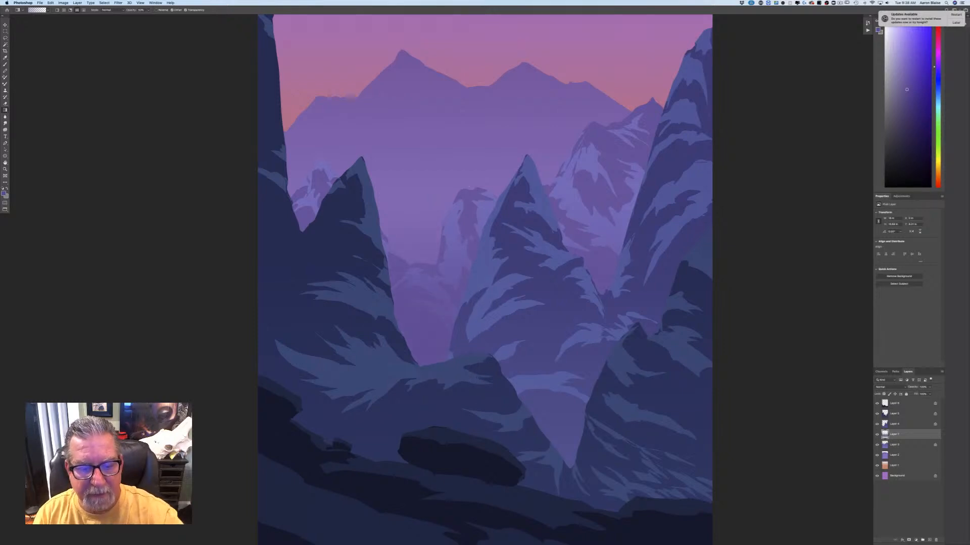
Step: Examine the painting at reduced and enlarged sizes to judge the haze over the light purple ridge
key(super+minus)
key(super+minus)
key(super+minus)
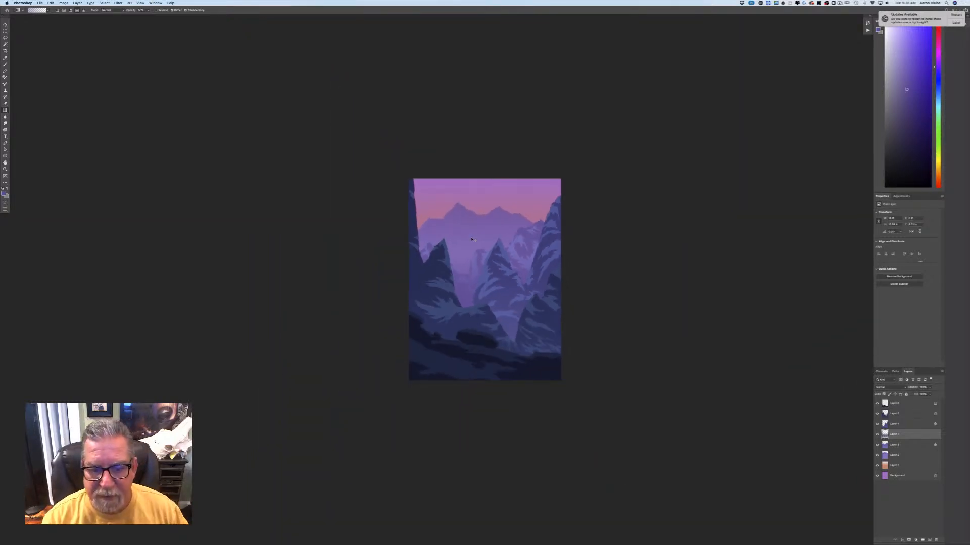
key(super+equal)
key(super+equal)
key(super+equal)
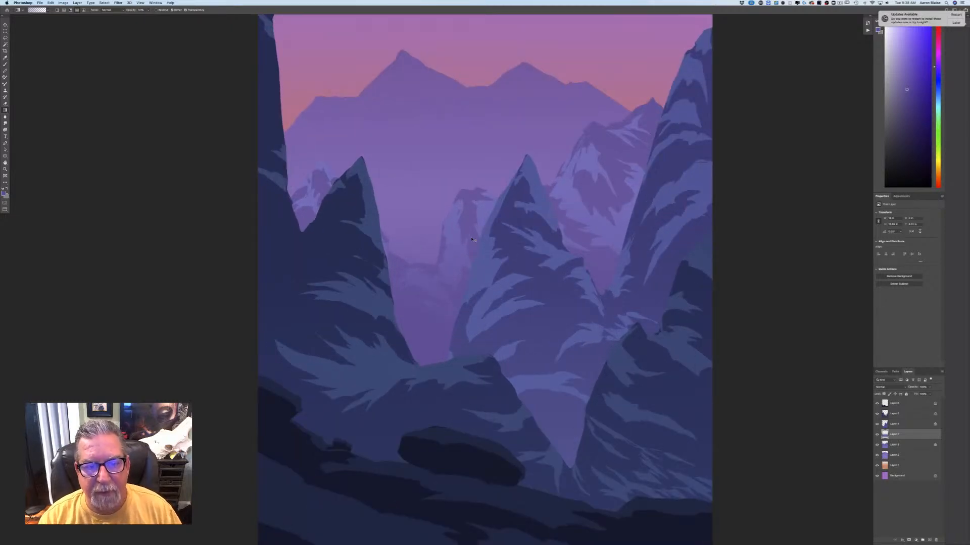
key(super+minus)
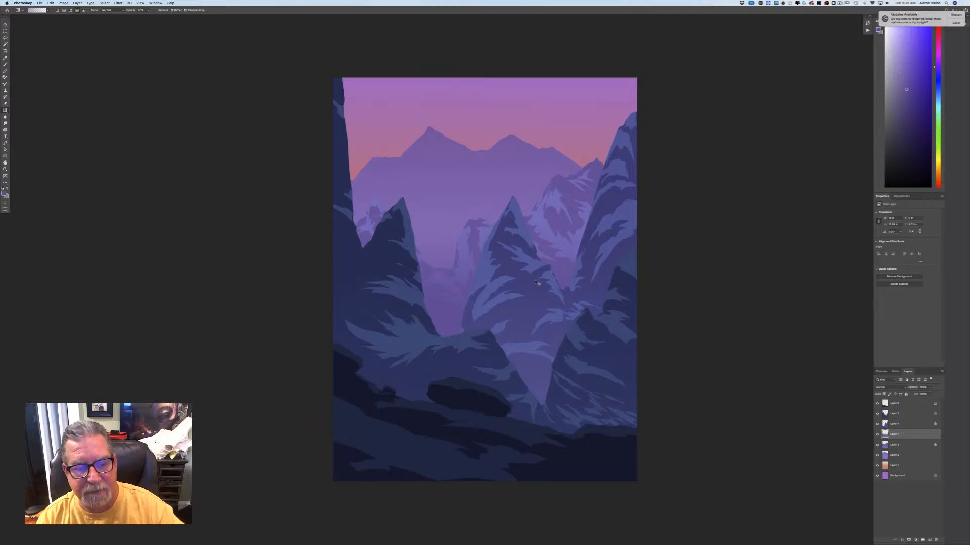
key(super+minus)
key(super+minus)
key(super+minus)
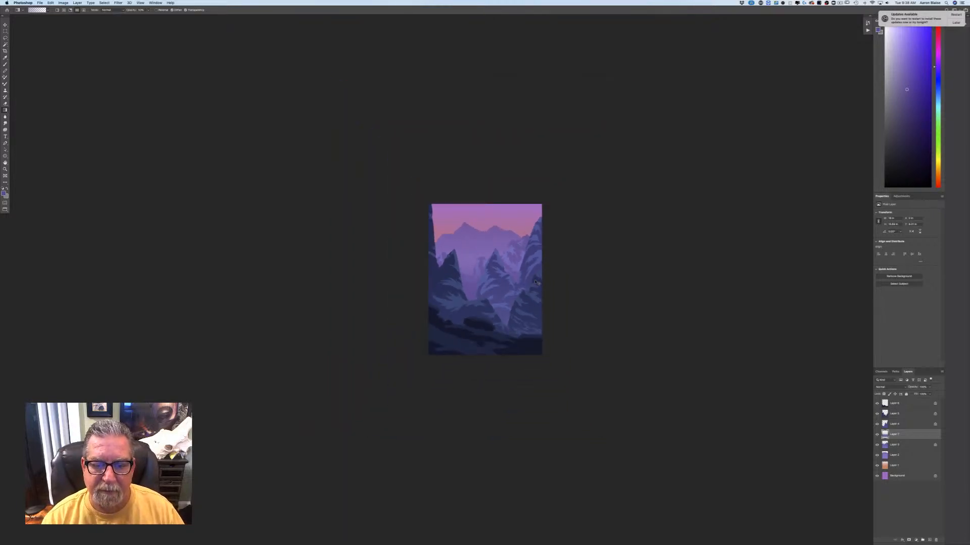
key(super+plus)
key(super+plus)
key(super+plus)
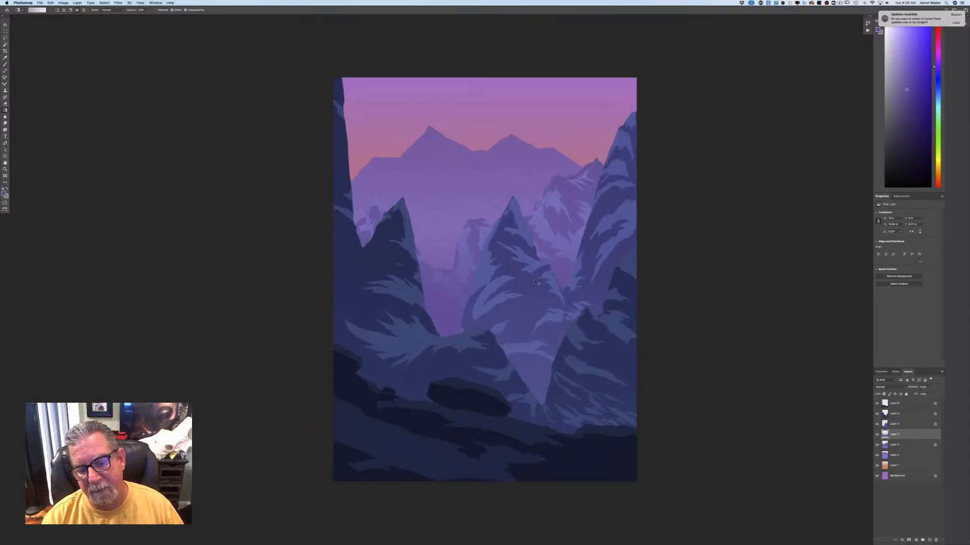
key(super+plus)
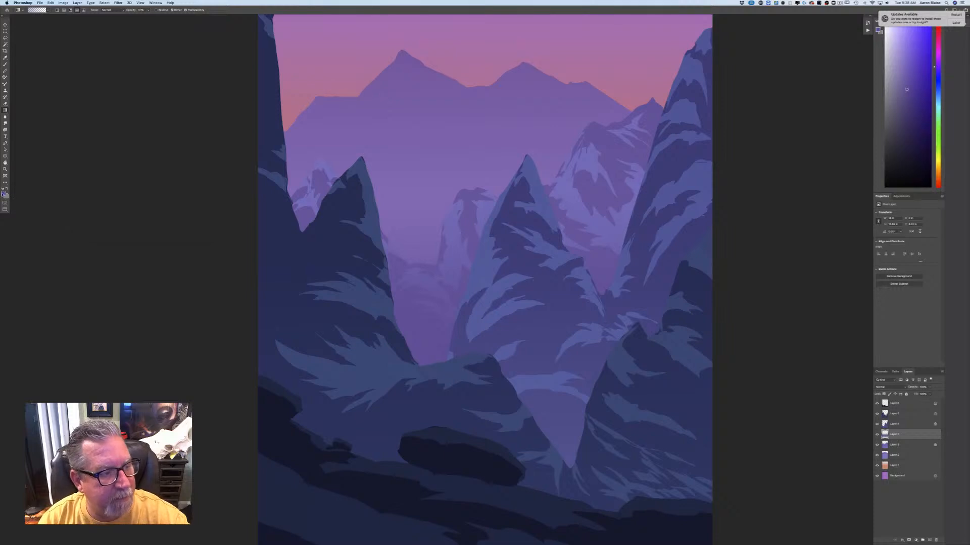
Step: Add a new layer above the middle blue-violet ridge layer and set the foreground colour to a muted blue-violet sampled from the central valley
click(4, 195)
click(197, 160)
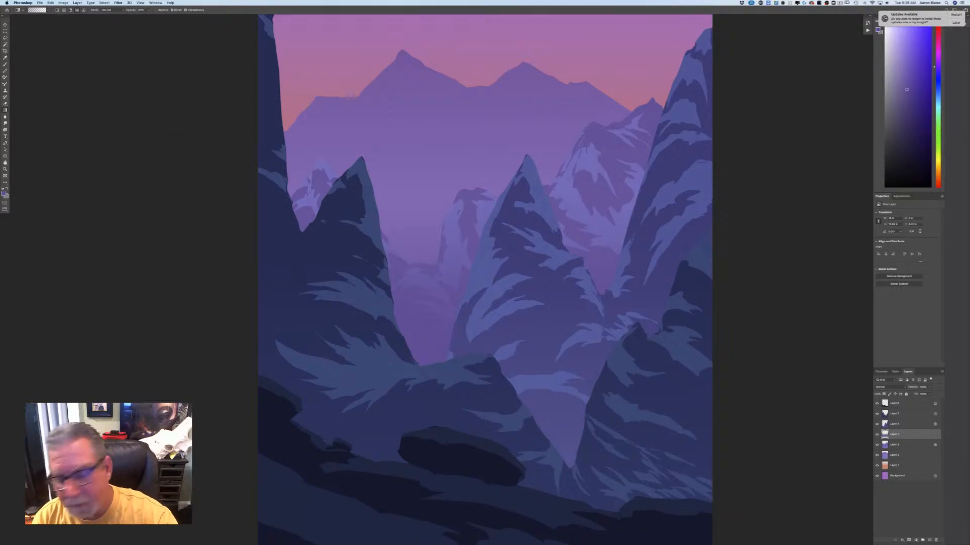
click(896, 424)
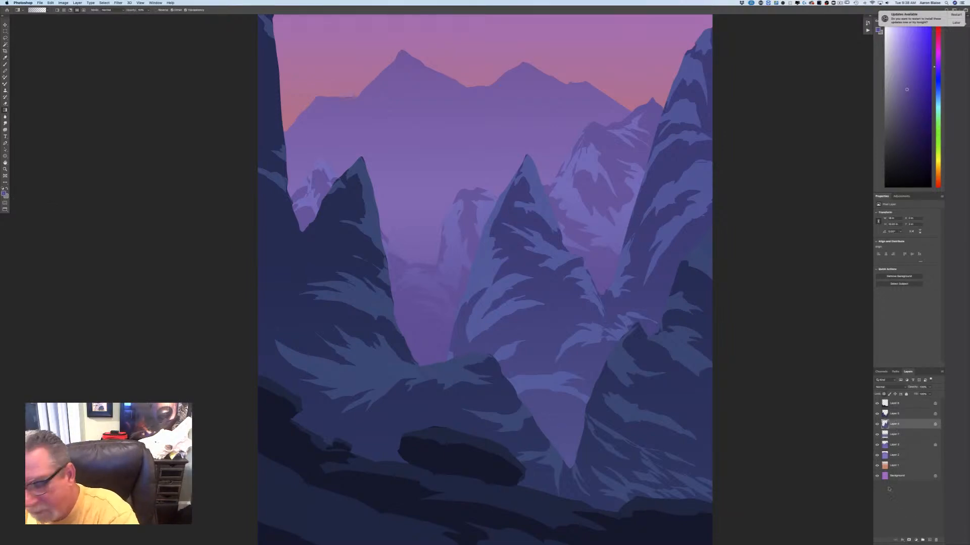
click(929, 540)
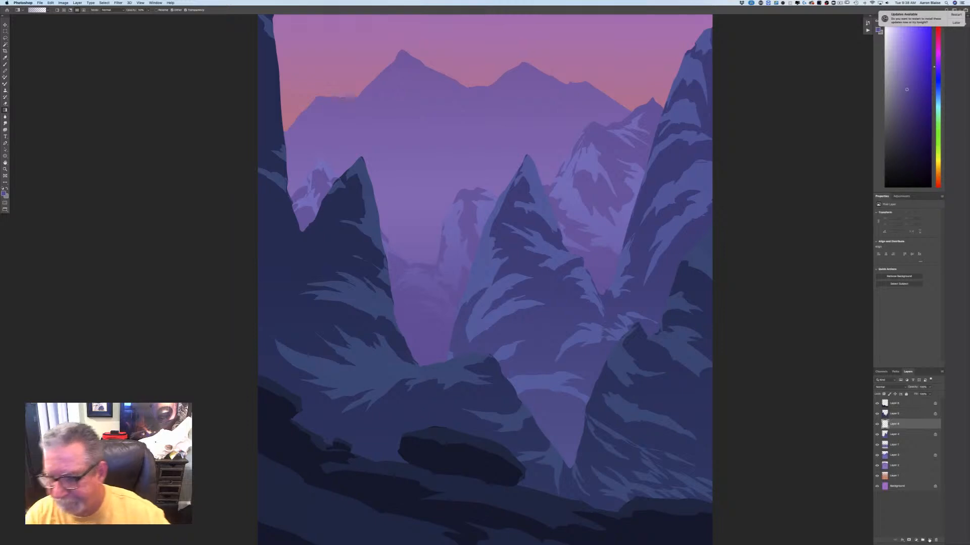
click(5, 194)
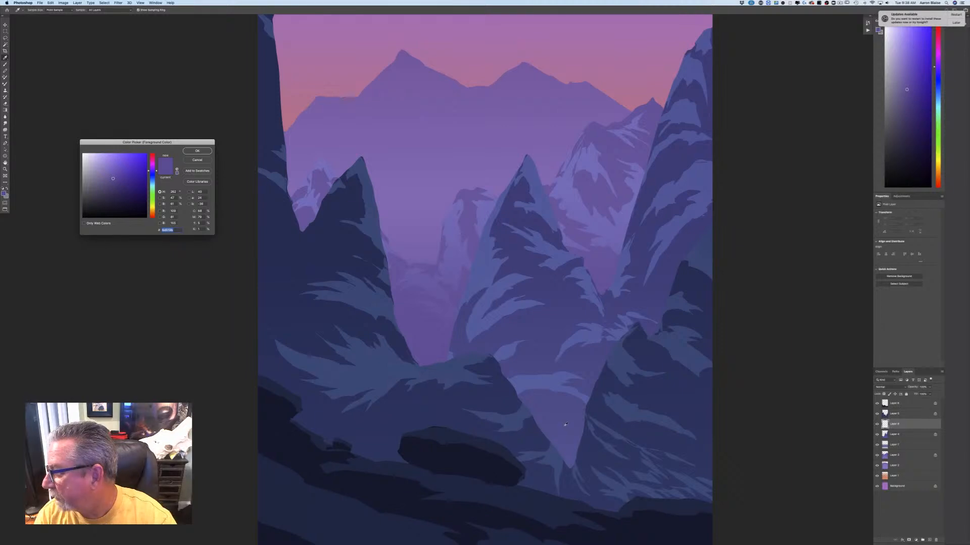
click(564, 423)
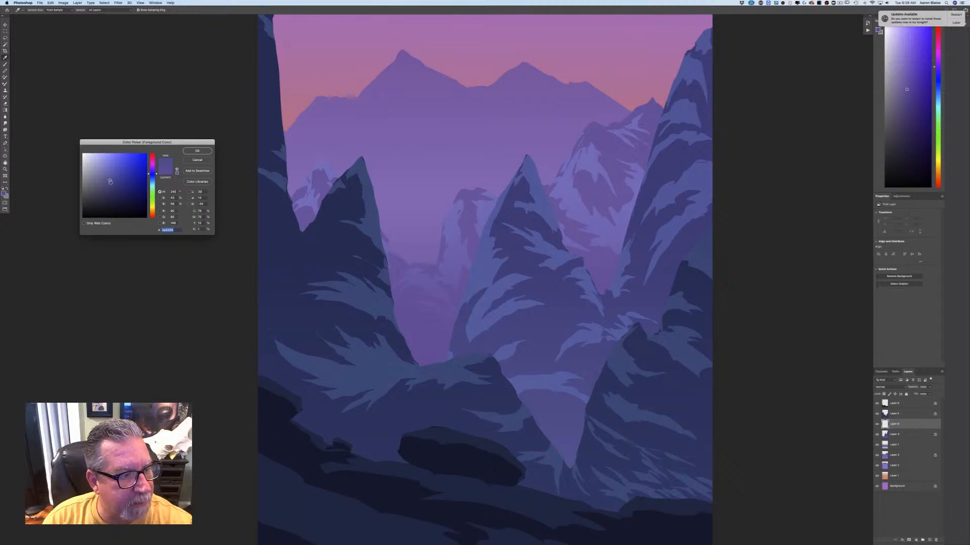
click(197, 151)
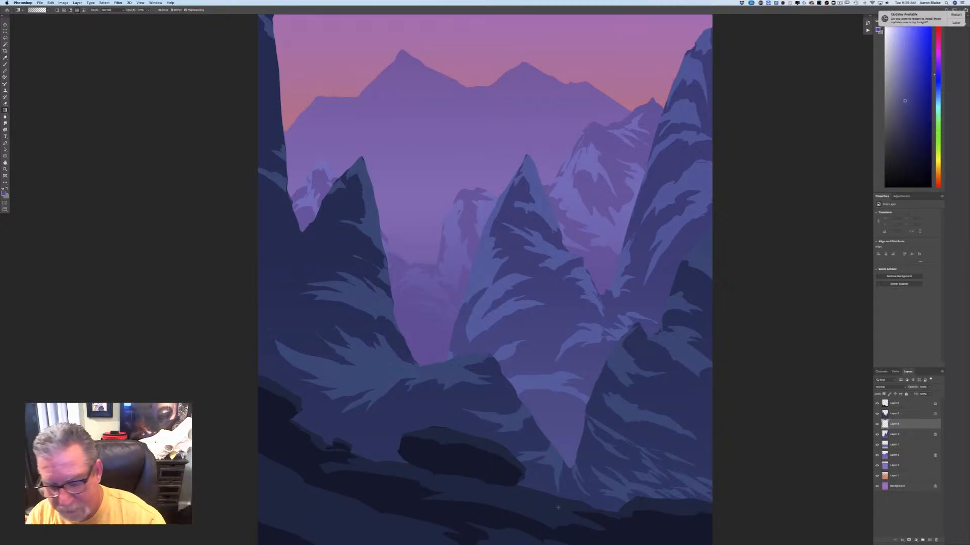
Step: Fade four blue-violet haze gradients upward over the lower slopes of the middle ridge and its central peak
drag(555, 515, 552, 227)
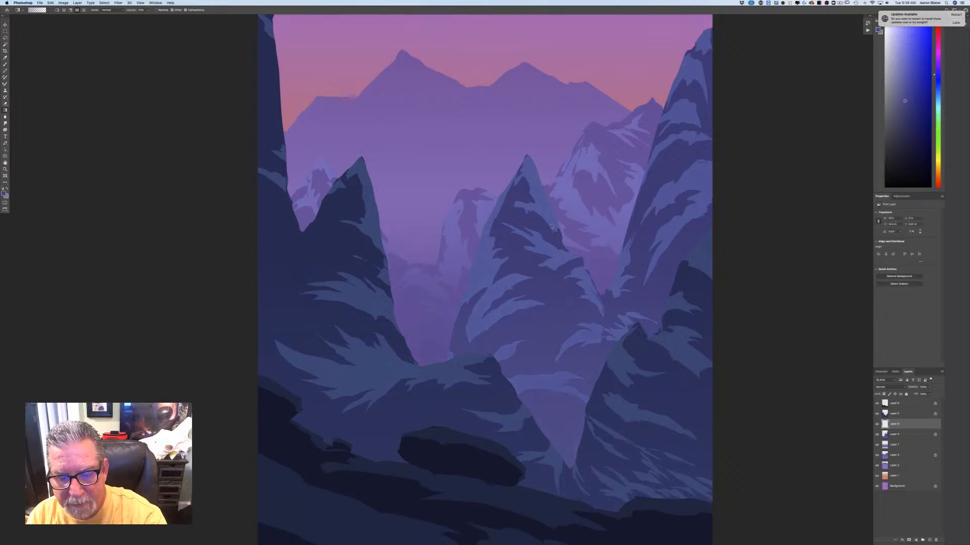
drag(543, 477, 542, 244)
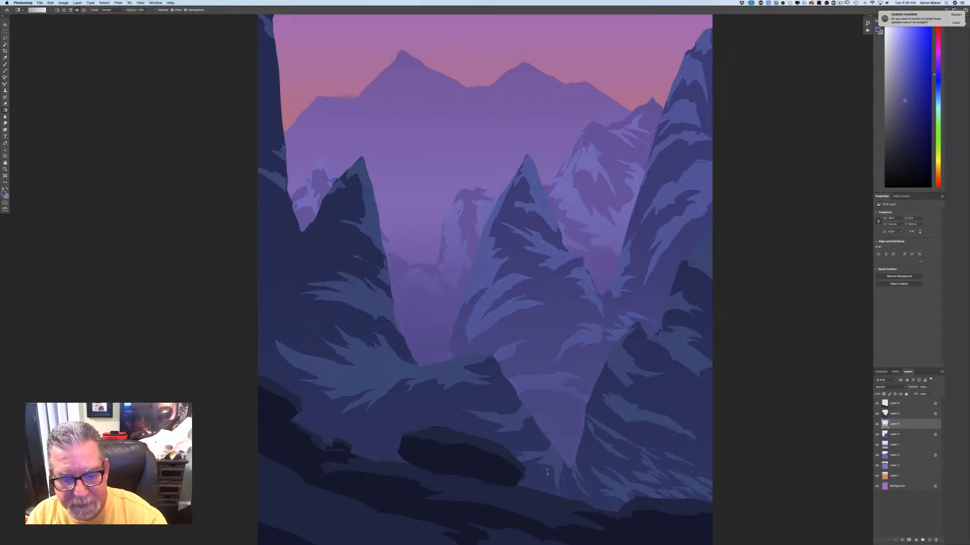
drag(547, 471, 545, 265)
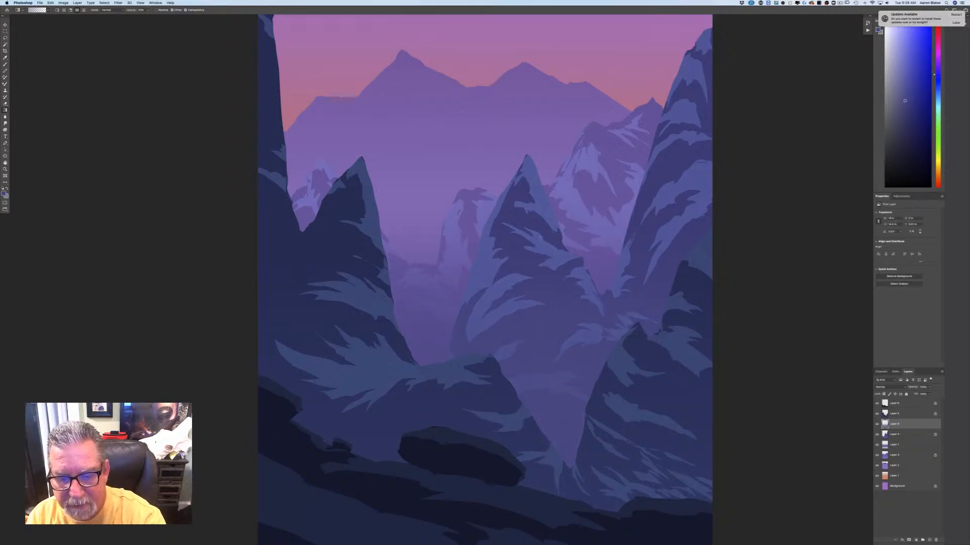
drag(554, 478, 550, 273)
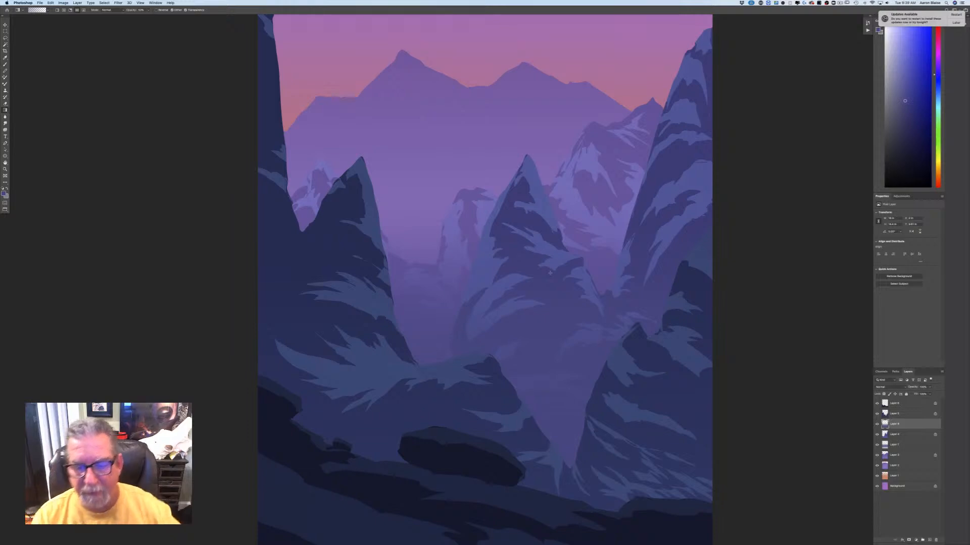
Step: Examine the whole painting at several sizes to judge how the hazy middle ridge separates from the nearer dark ridges
key(super+minus)
key(super+minus)
key(super+minus)
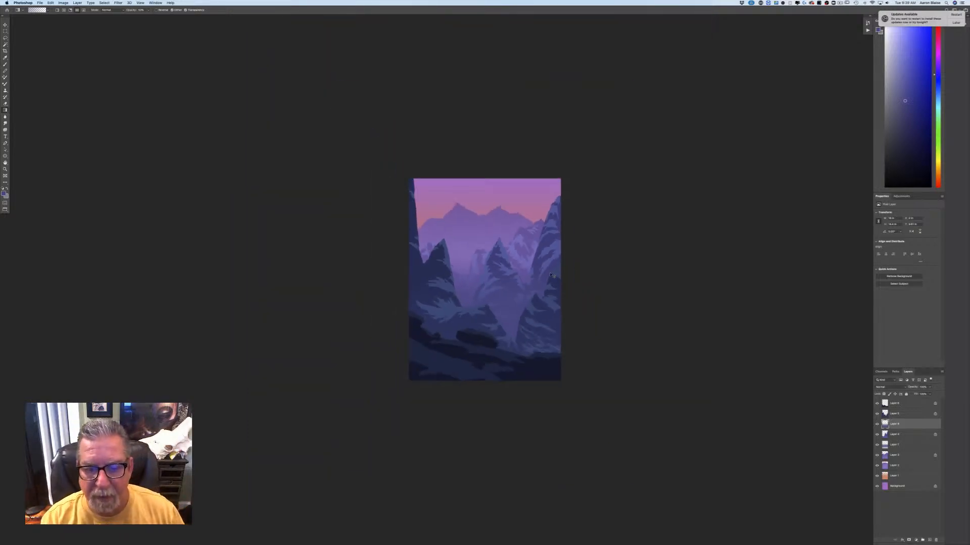
key(super+plus)
key(super+plus)
key(super+plus)
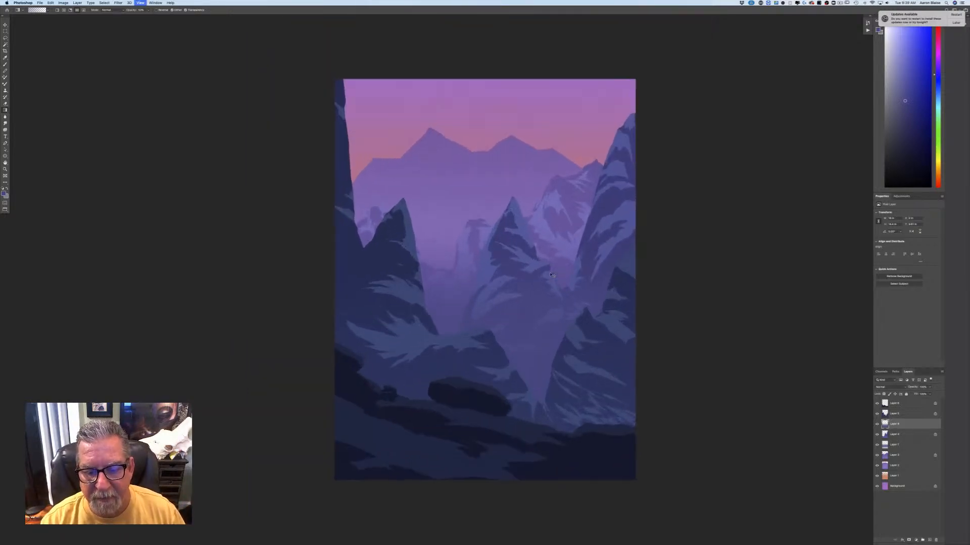
key(super+minus)
key(super+minus)
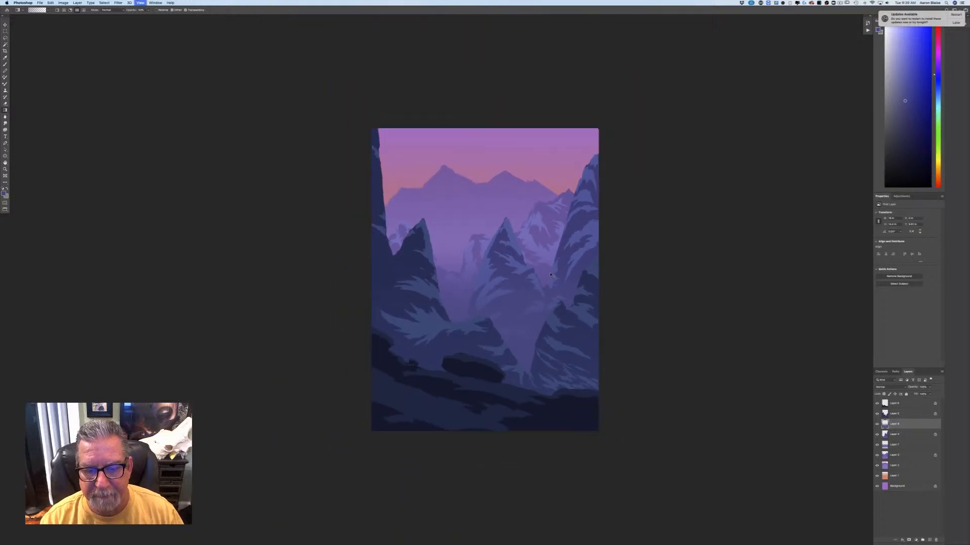
key(super+plus)
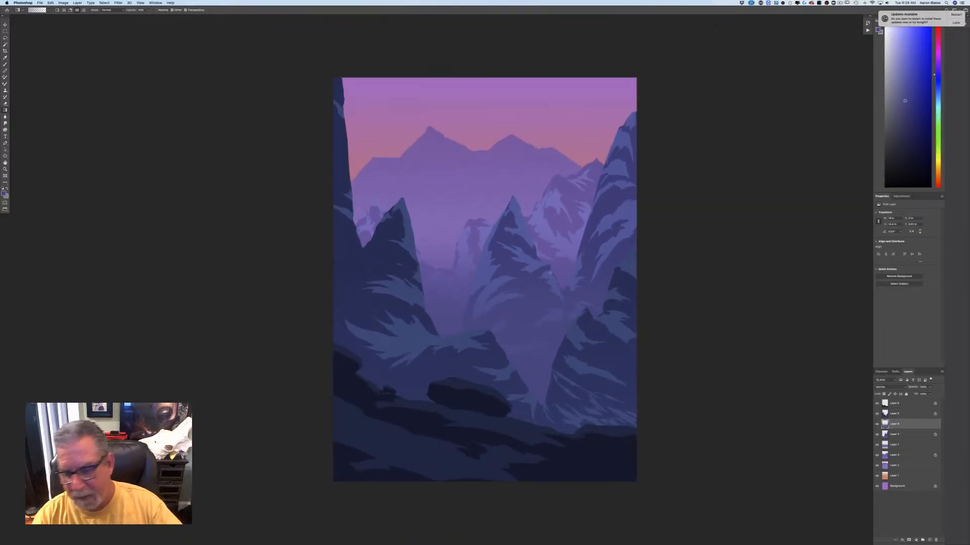
Step: Add a new layer above the near dark blue ridge layer and set the foreground colour to a lighter blue based on a valley-floor sample
click(894, 417)
click(929, 540)
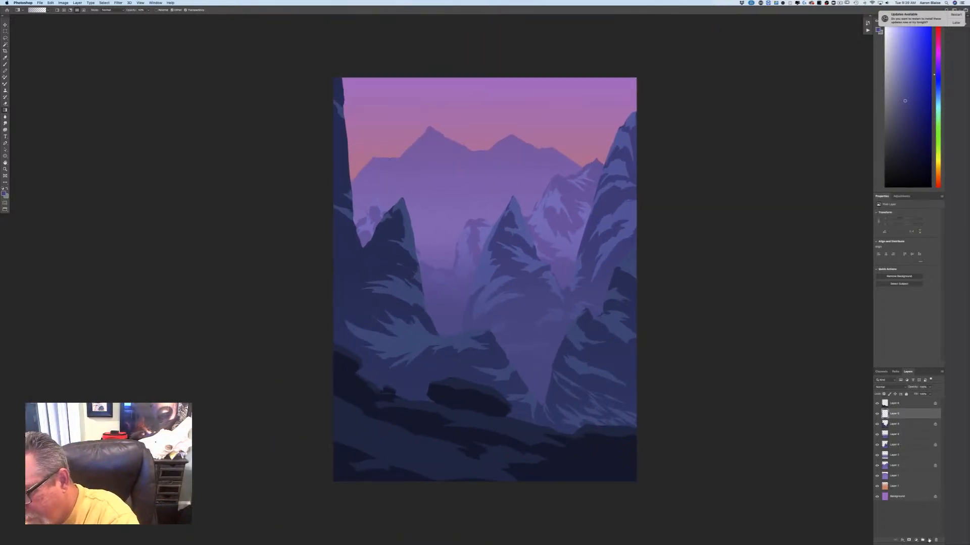
click(4, 194)
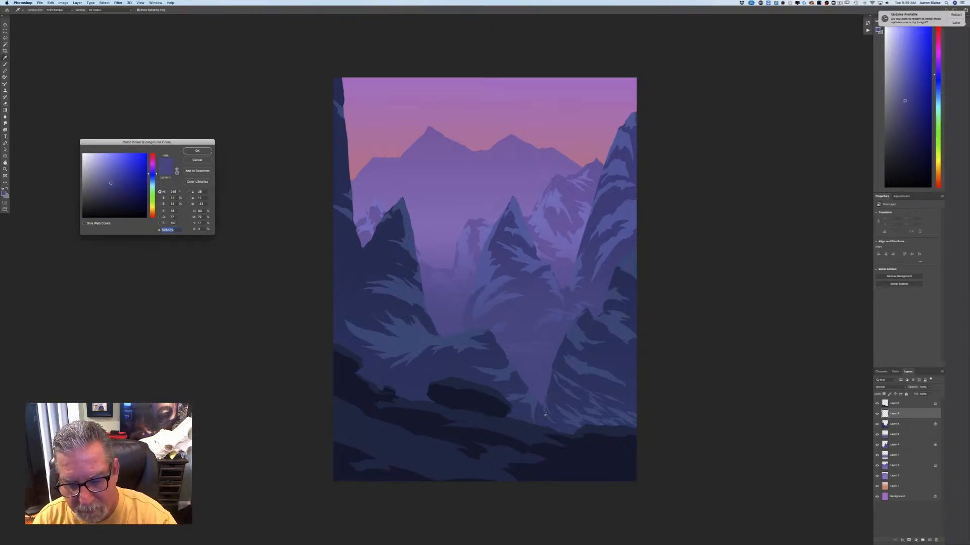
click(545, 424)
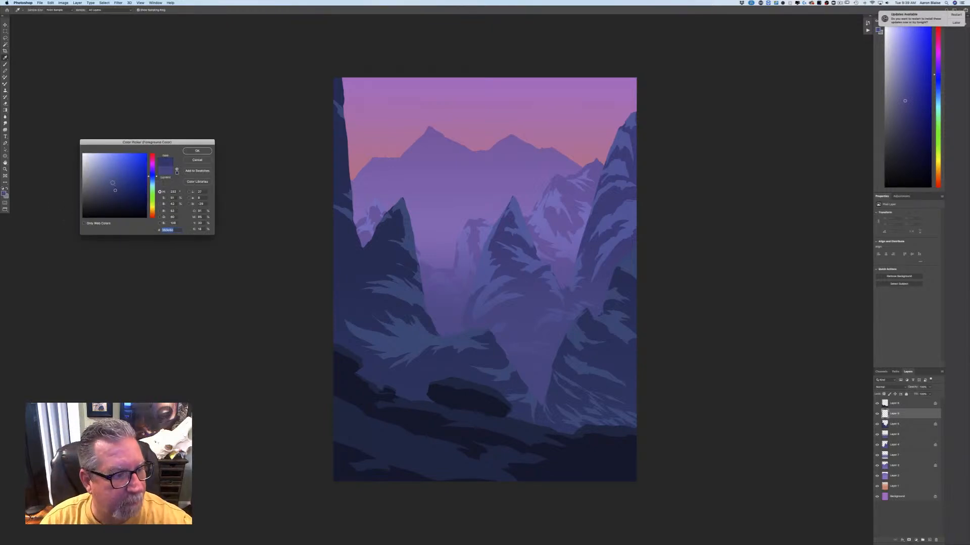
click(112, 183)
click(196, 152)
key(g)
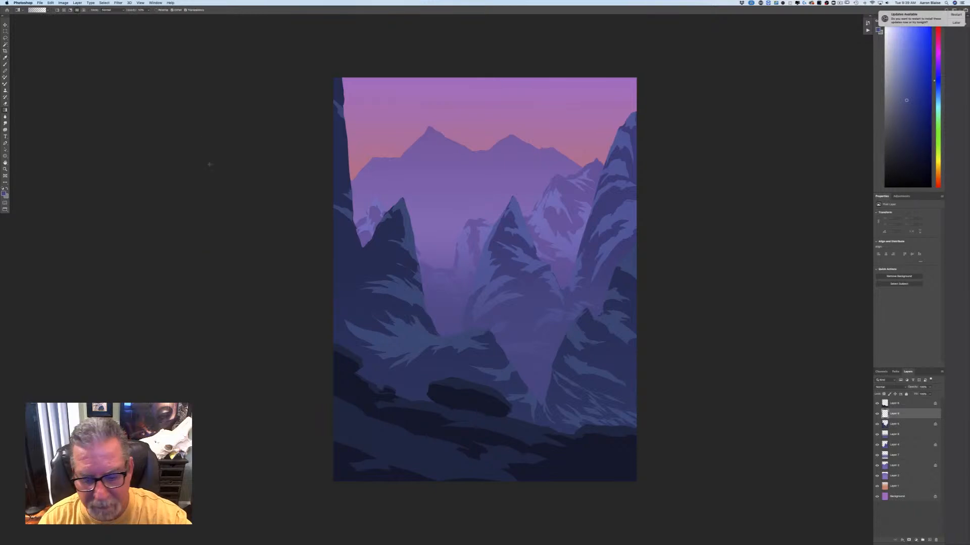
Step: Fade five blue haze gradients upward over the near dark ridges, starting just behind the foreground rocks
drag(536, 437, 535, 291)
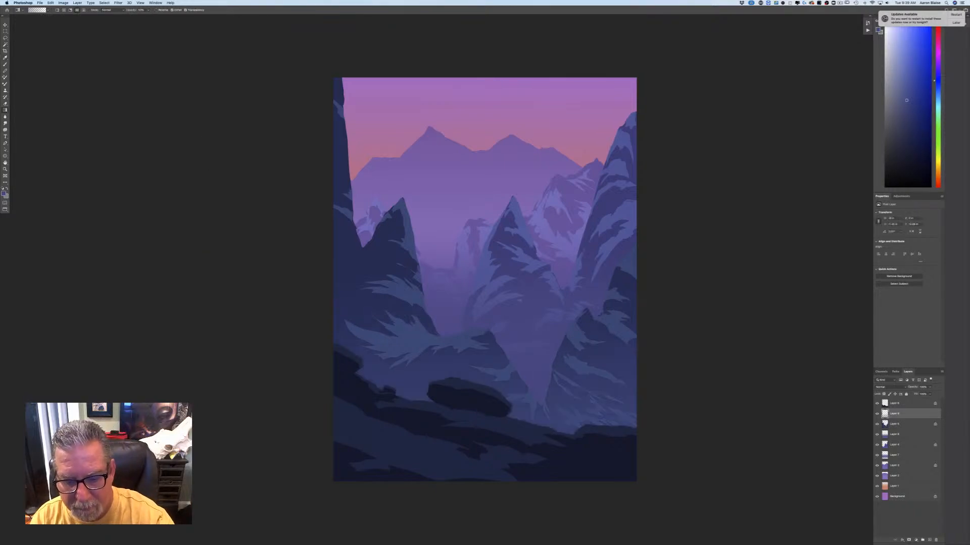
drag(527, 417, 526, 328)
drag(520, 441, 516, 308)
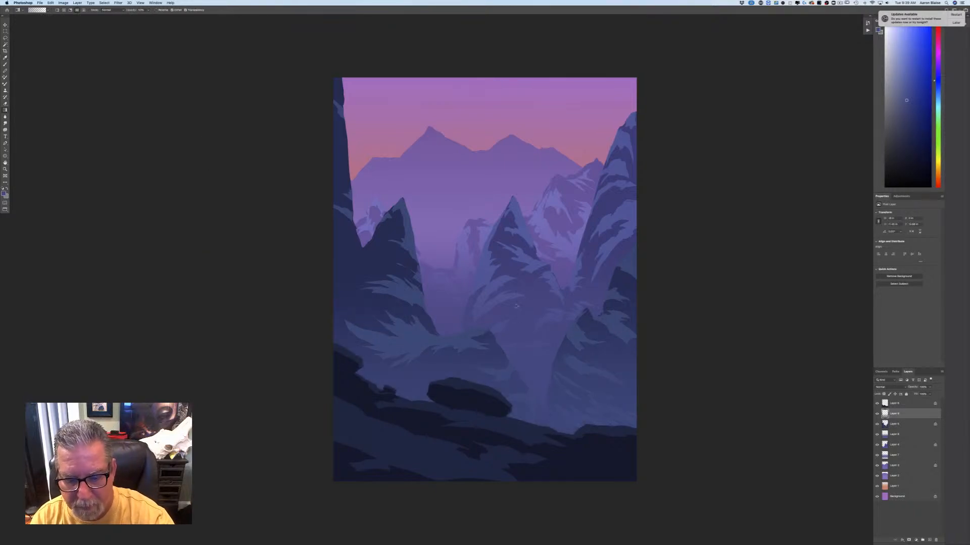
drag(520, 443, 516, 344)
drag(495, 433, 493, 336)
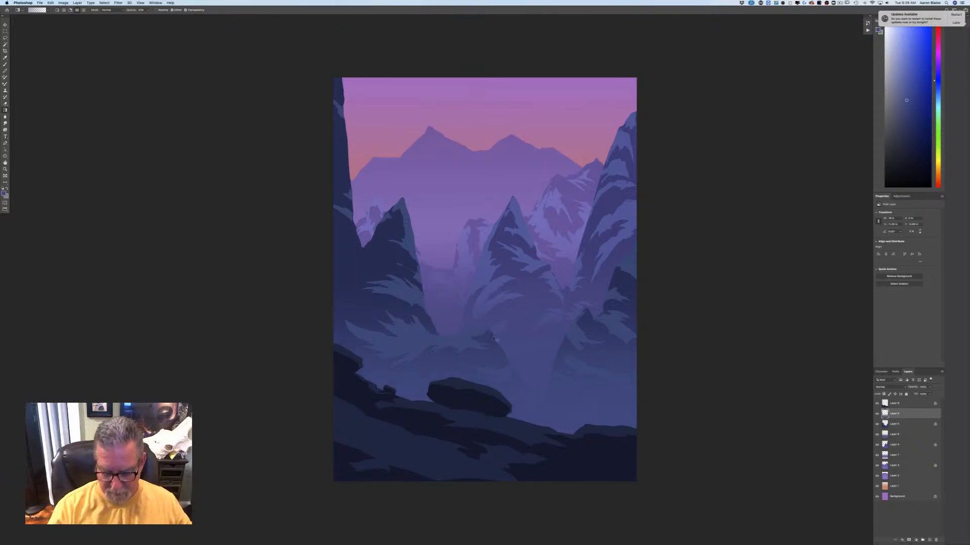
Step: Check the blue haze at reduced size and build it up with one more upward gradient behind the foreground boulder
key(super+minus)
key(super+minus)
key(super+minus)
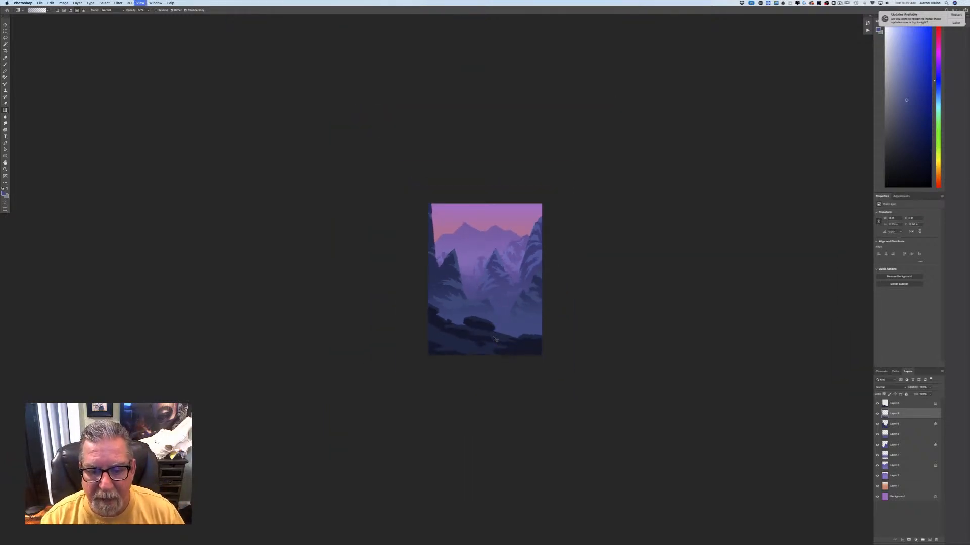
key(super+plus)
key(super+plus)
key(super+plus)
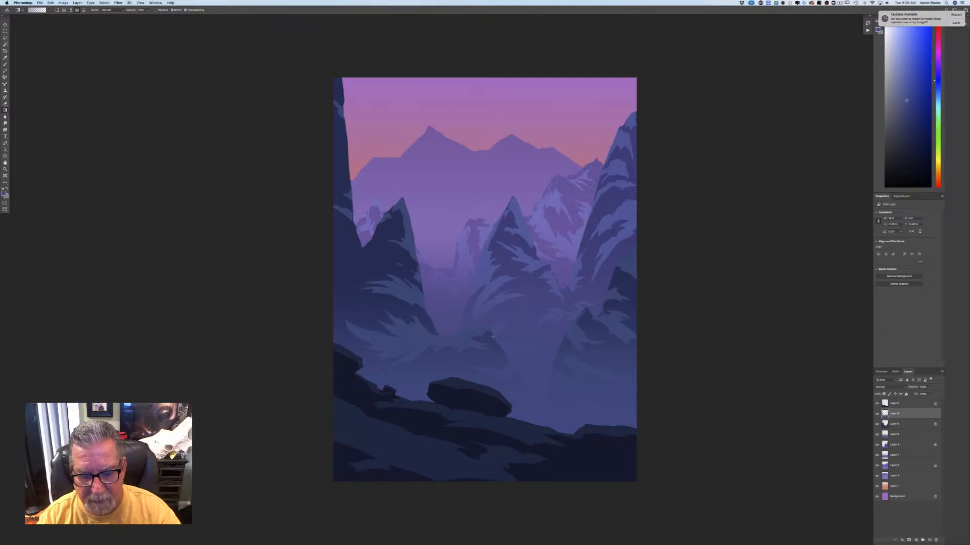
drag(482, 424, 465, 348)
key(super+minus)
key(super+minus)
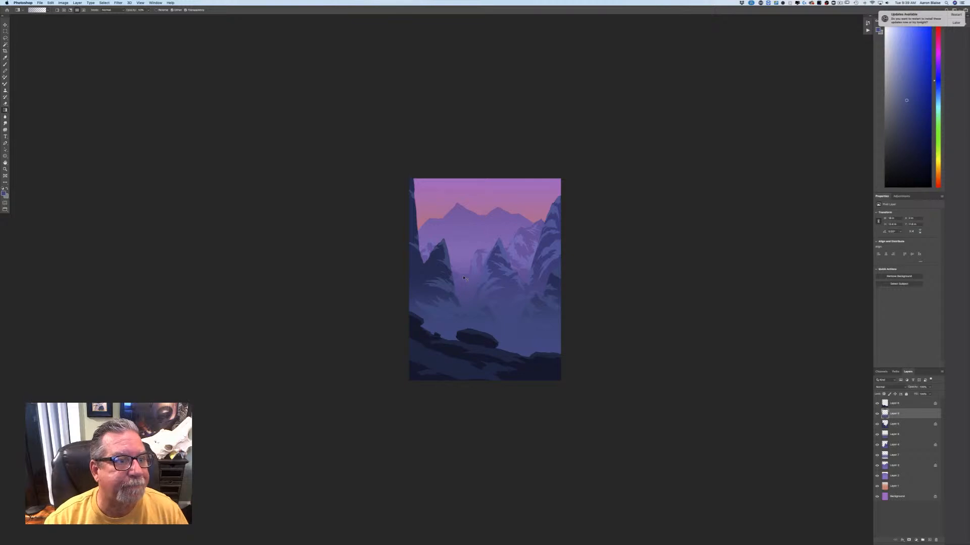
key(super+plus)
key(super+plus)
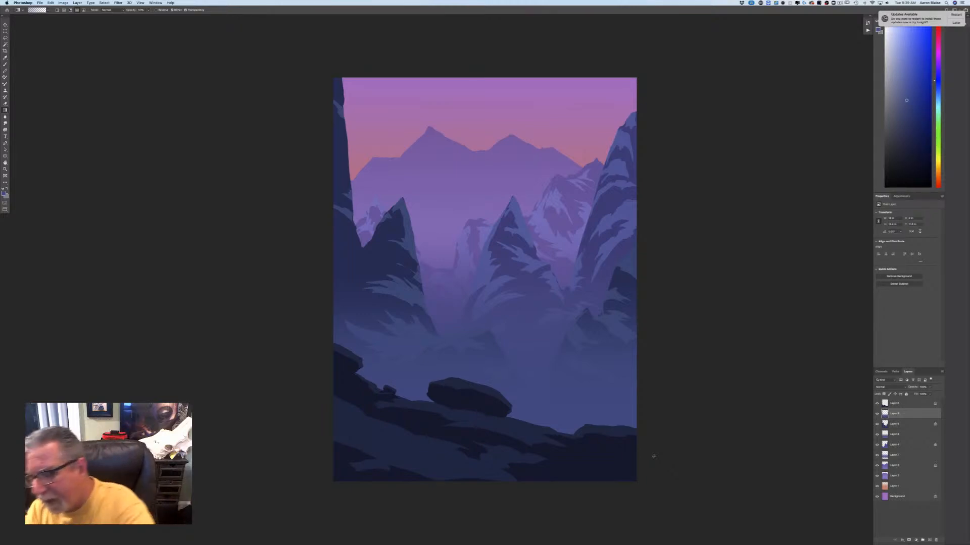
Step: Add a new layer at the top of the stack and prepare a small brush in dark navy sampled from the foreground rock
click(928, 541)
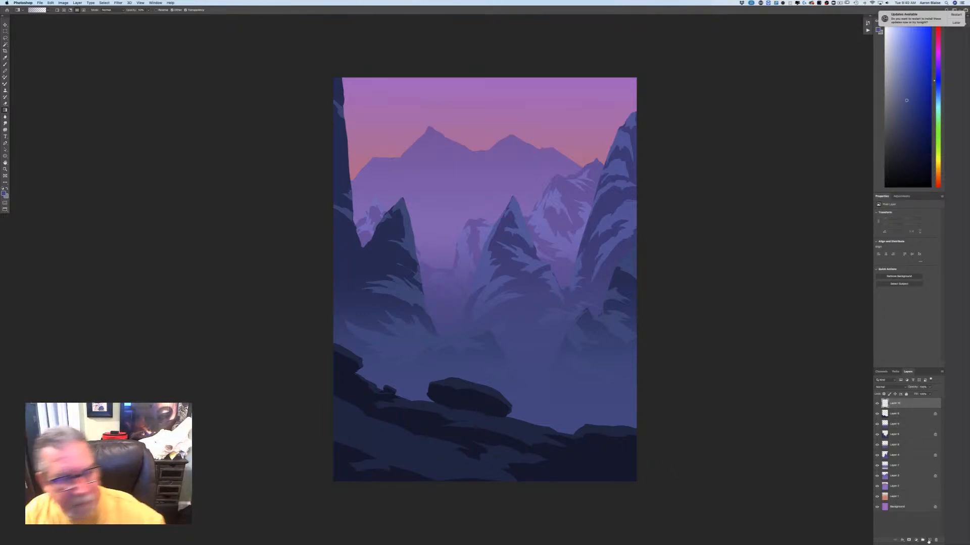
click(3, 194)
click(564, 447)
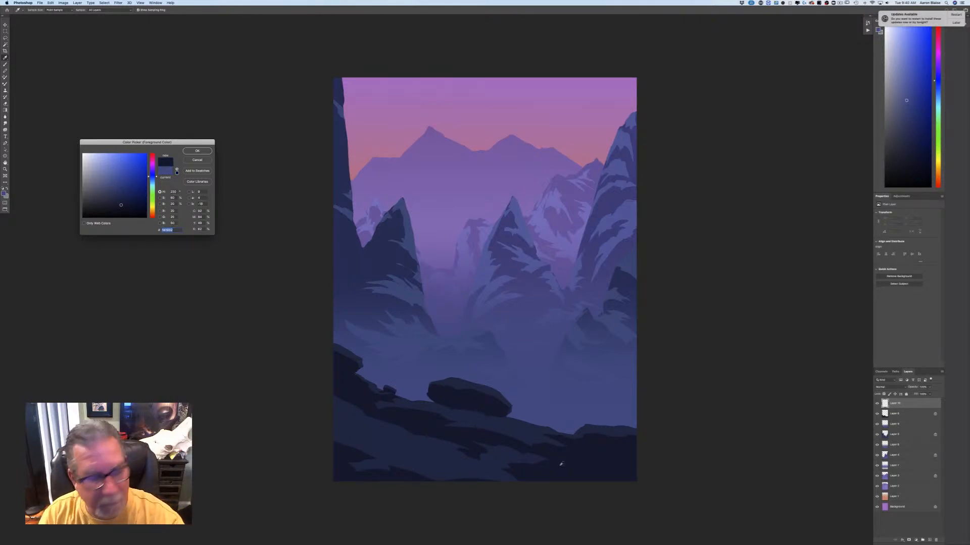
key(Return)
key(b)
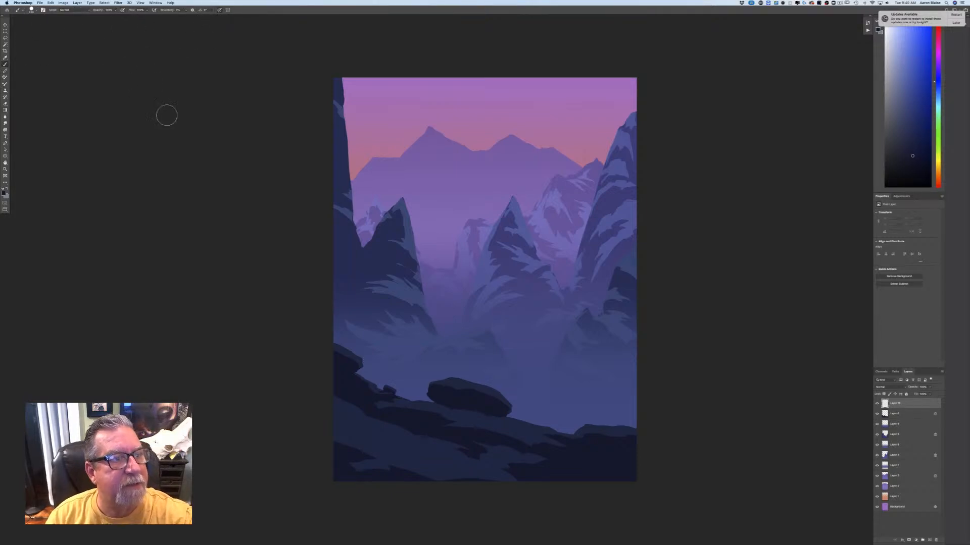
key(bracketleft)
key(bracketleft)
key(bracketleft)
key(bracketleft)
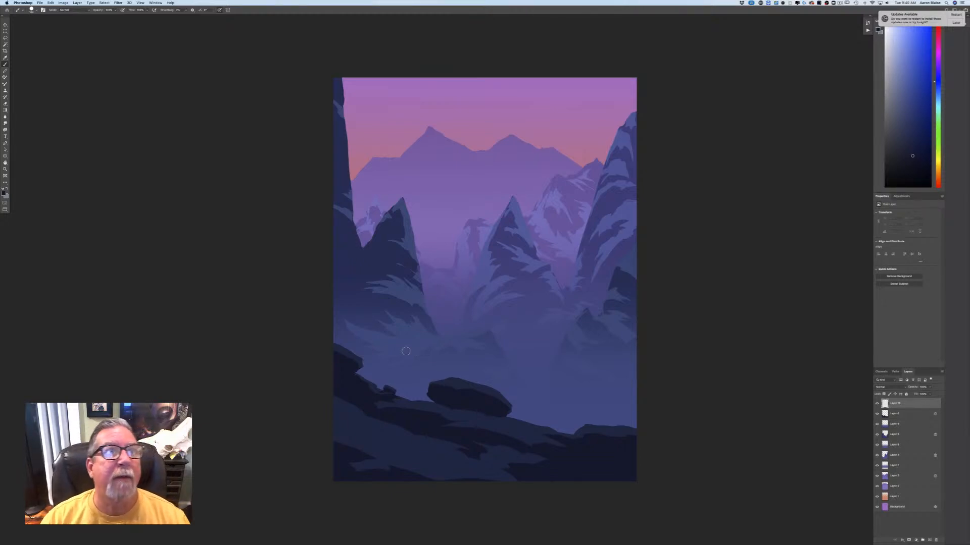
Step: Paint the dark head, shoulders and arms of a standing figure with a tall spear on the slope right of the boulder
drag(291, 379, 221, 335)
key(super+plus)
scroll(221, 337, down, 6)
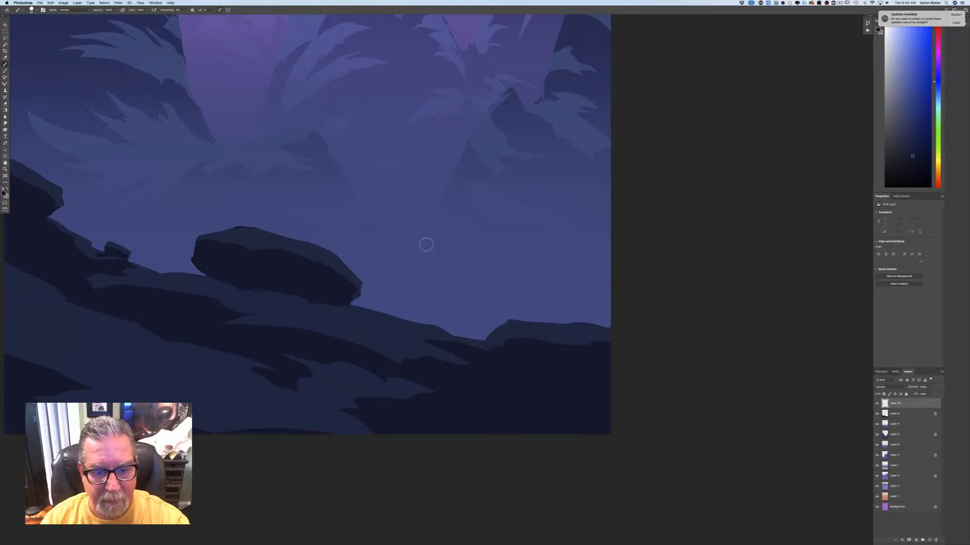
click(431, 212)
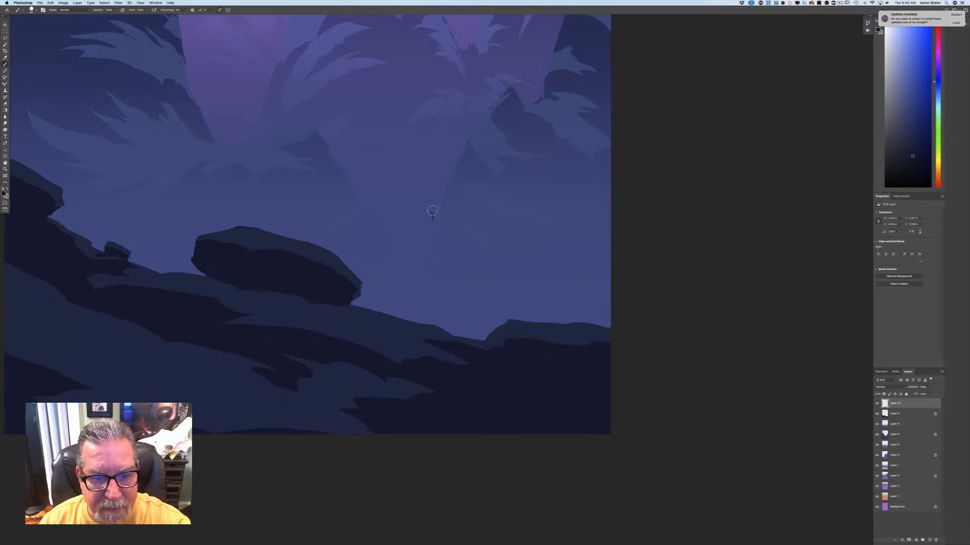
mouse_move(430, 215)
mouse_down()
mouse_move(416, 237)
mouse_move(433, 231)
mouse_move(448, 255)
mouse_move(421, 235)
mouse_move(415, 256)
mouse_move(417, 235)
mouse_move(416, 251)
mouse_move(404, 237)
mouse_move(408, 252)
mouse_move(410, 229)
mouse_up()
shift+click(404, 157)
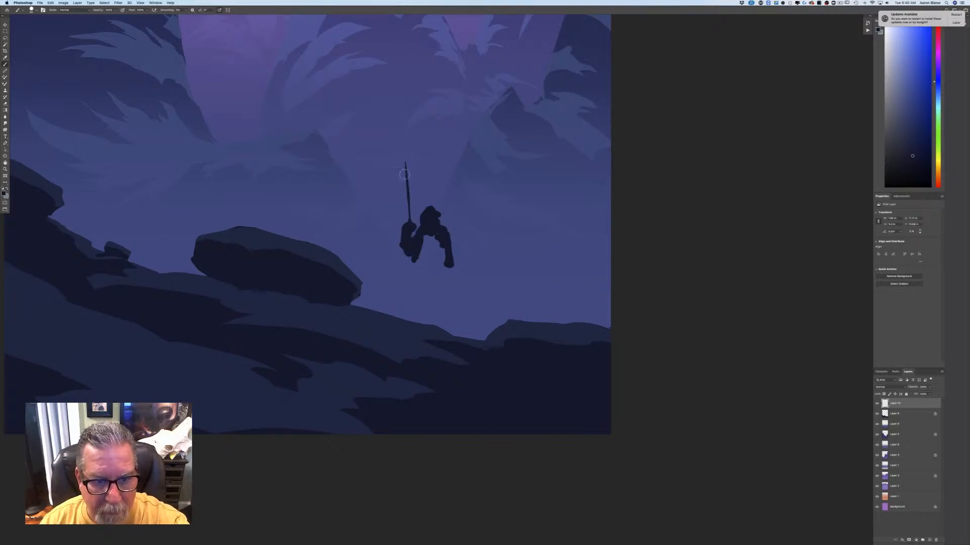
drag(405, 154, 404, 160)
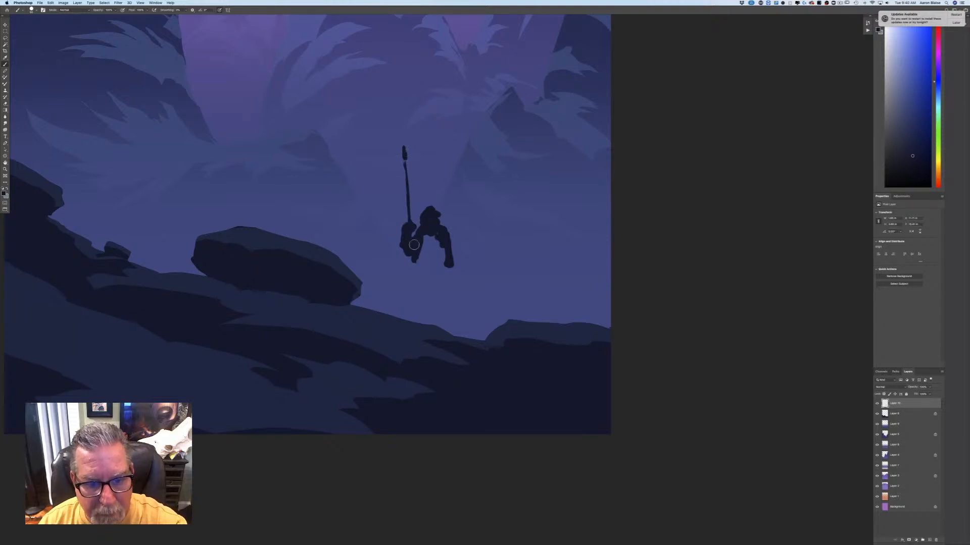
drag(410, 256, 412, 268)
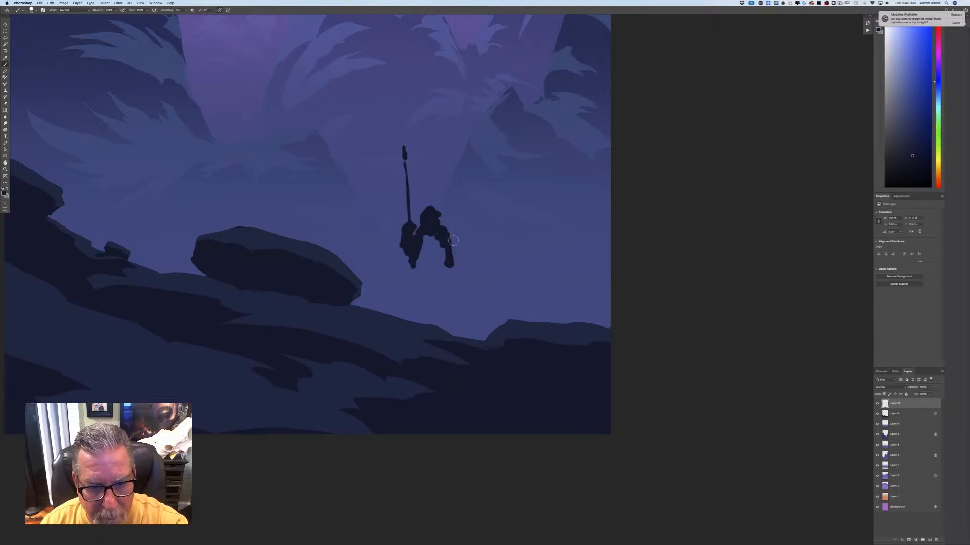
Step: Fill in the spear carrier's torso and legs down to the ground and paint a small hooded child holding the figure's hand
mouse_move(451, 235)
mouse_down()
mouse_move(450, 260)
mouse_move(443, 223)
mouse_move(450, 256)
mouse_move(440, 254)
mouse_move(442, 263)
mouse_move(434, 234)
mouse_move(428, 262)
mouse_move(424, 253)
mouse_move(441, 277)
mouse_move(445, 257)
mouse_move(451, 273)
mouse_move(438, 278)
mouse_move(421, 261)
mouse_move(411, 317)
mouse_move(425, 263)
mouse_move(420, 290)
mouse_move(440, 275)
mouse_move(445, 320)
mouse_move(444, 291)
mouse_move(438, 303)
mouse_move(428, 286)
mouse_up()
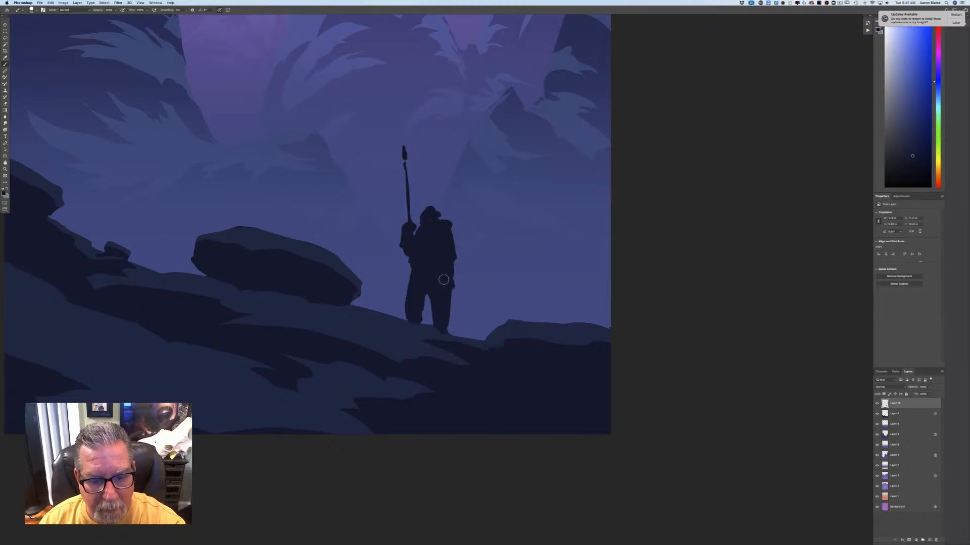
mouse_move(452, 271)
mouse_down()
mouse_move(457, 286)
mouse_move(449, 255)
mouse_move(458, 287)
mouse_move(451, 252)
mouse_move(456, 280)
mouse_move(454, 256)
mouse_move(455, 266)
mouse_move(411, 277)
mouse_move(426, 329)
mouse_up()
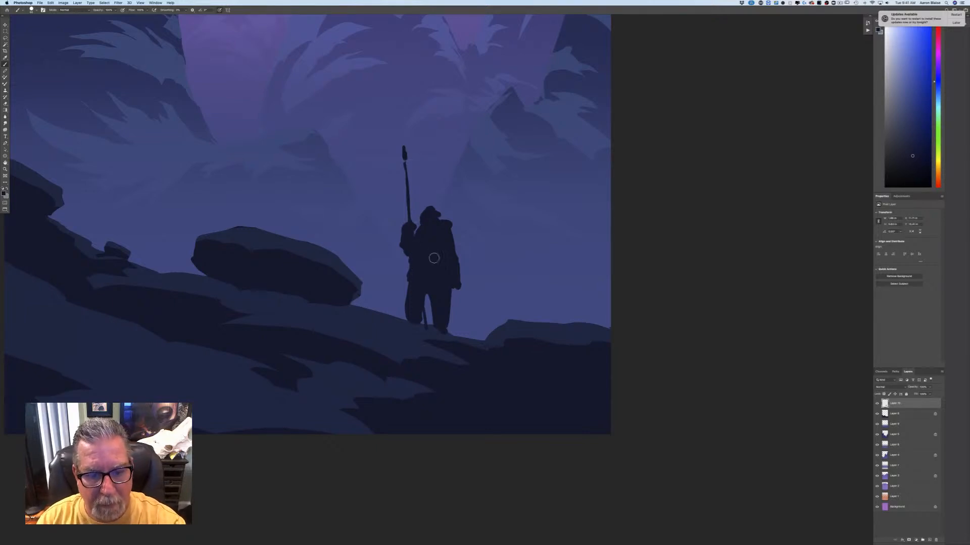
mouse_move(457, 275)
mouse_down()
mouse_move(488, 286)
mouse_move(476, 288)
mouse_move(489, 311)
mouse_move(474, 316)
mouse_move(473, 291)
mouse_move(487, 304)
mouse_move(472, 305)
mouse_move(489, 317)
mouse_move(485, 336)
mouse_move(478, 309)
mouse_move(480, 330)
mouse_up()
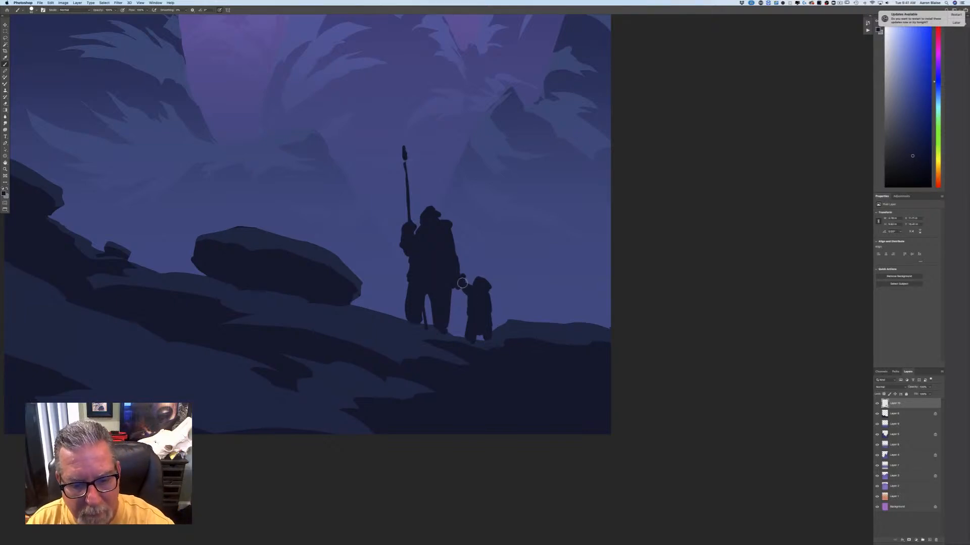
drag(492, 303, 491, 310)
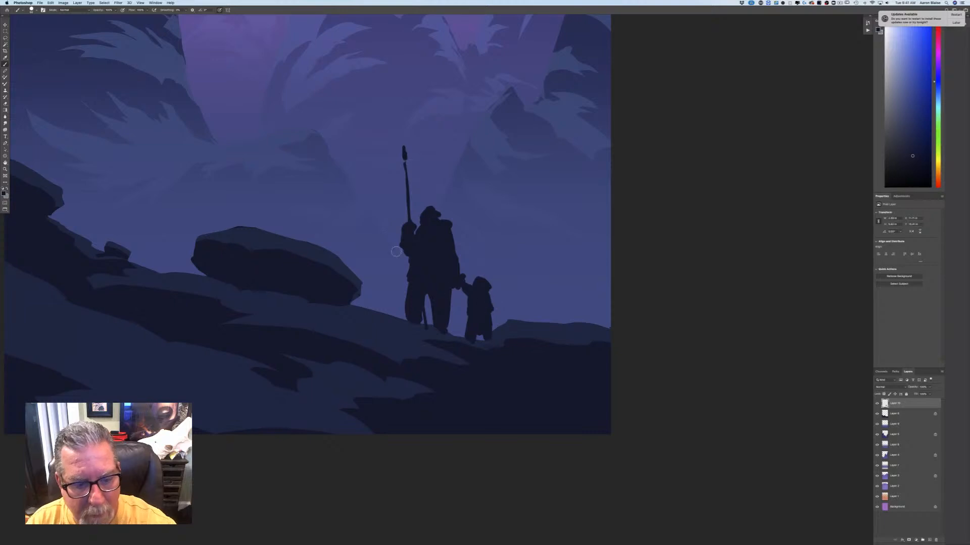
Step: Paint a second dark standing figure on top of the boulder, with one arm holding a long upright spear planted on the rock
mouse_move(285, 152)
mouse_down()
mouse_move(313, 187)
mouse_move(303, 159)
mouse_move(302, 190)
mouse_move(289, 181)
mouse_move(297, 154)
mouse_move(289, 180)
mouse_move(307, 185)
mouse_move(288, 184)
mouse_move(288, 170)
mouse_move(287, 188)
mouse_move(297, 176)
mouse_move(307, 188)
mouse_move(308, 200)
mouse_move(291, 189)
mouse_move(306, 204)
mouse_move(306, 224)
mouse_move(308, 194)
mouse_move(306, 239)
mouse_move(290, 180)
mouse_move(287, 234)
mouse_move(293, 199)
mouse_move(290, 237)
mouse_up()
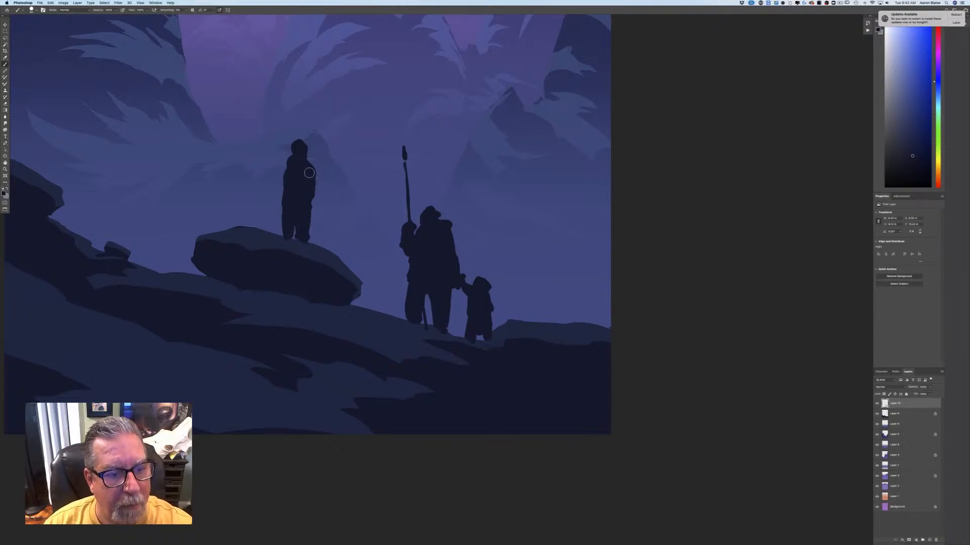
mouse_move(309, 173)
mouse_down()
mouse_move(319, 195)
mouse_move(310, 171)
mouse_move(318, 194)
mouse_move(306, 185)
mouse_move(326, 195)
mouse_move(320, 187)
mouse_up()
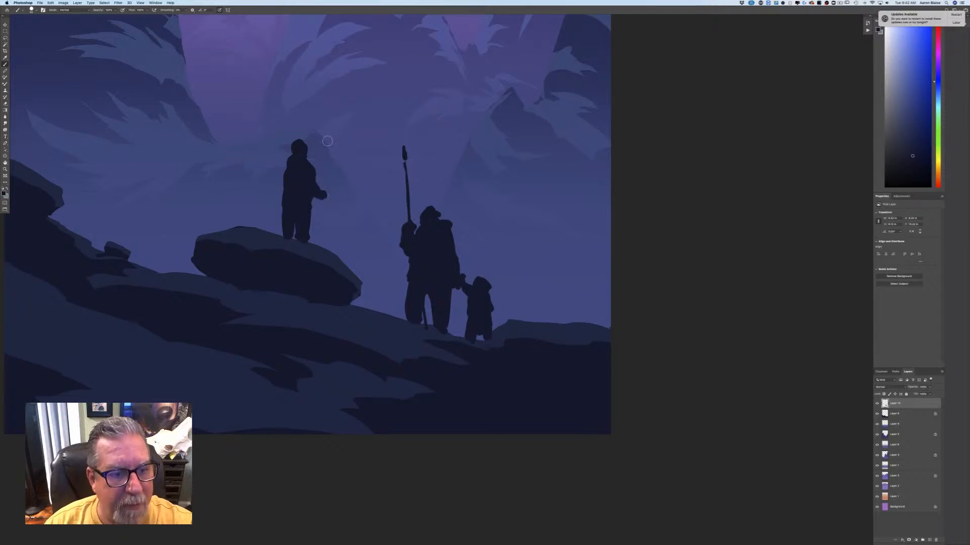
drag(332, 130, 326, 191)
drag(334, 111, 331, 126)
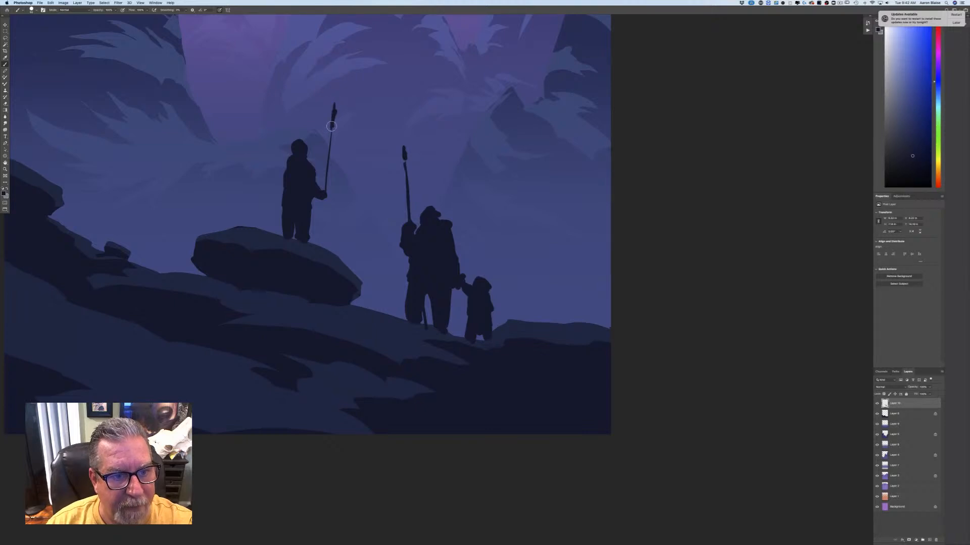
drag(326, 186, 320, 242)
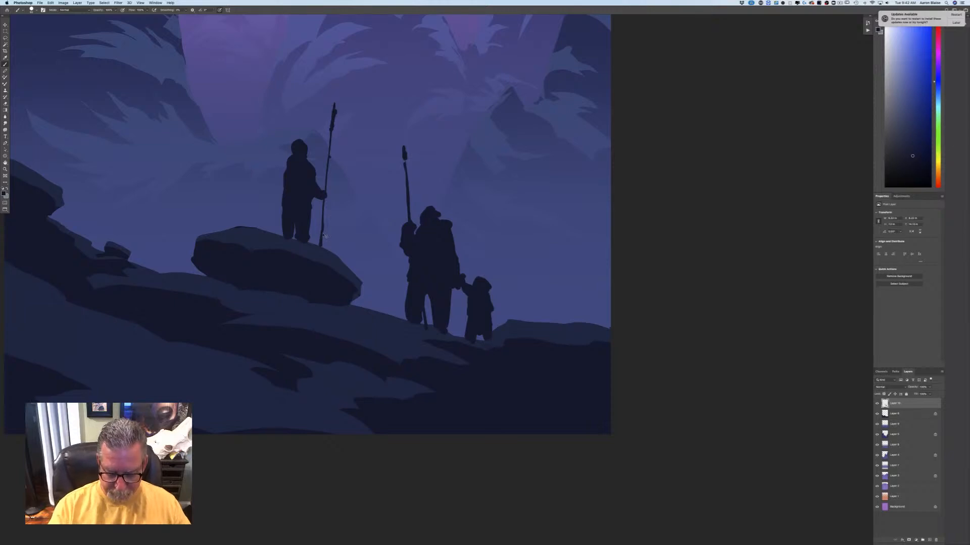
Step: Add dark shadow strokes on the boulder and slope beneath the figures' feet and check the whole composition at reduced size
key(super+minus)
key(super+minus)
key(super+minus)
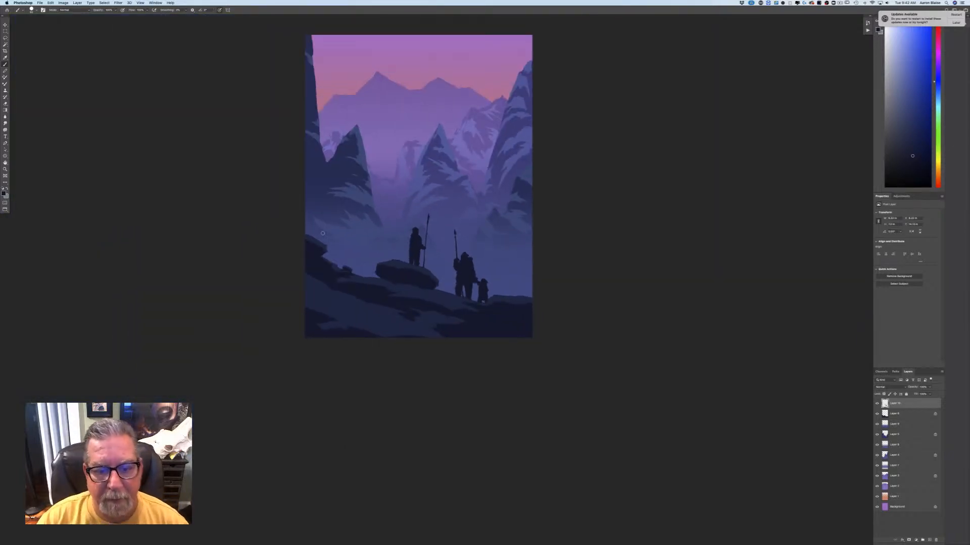
key(super+plus)
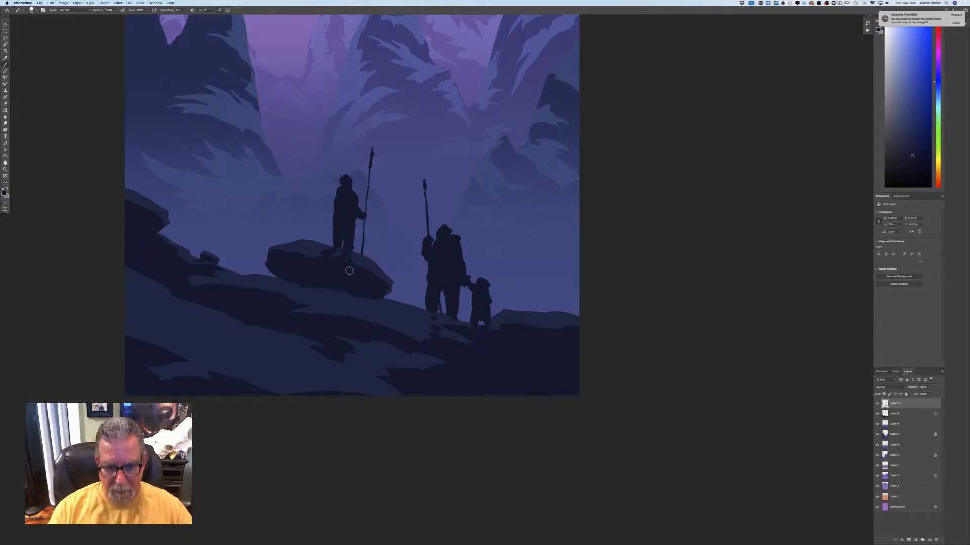
key(super+minus)
key(super+minus)
key(super+minus)
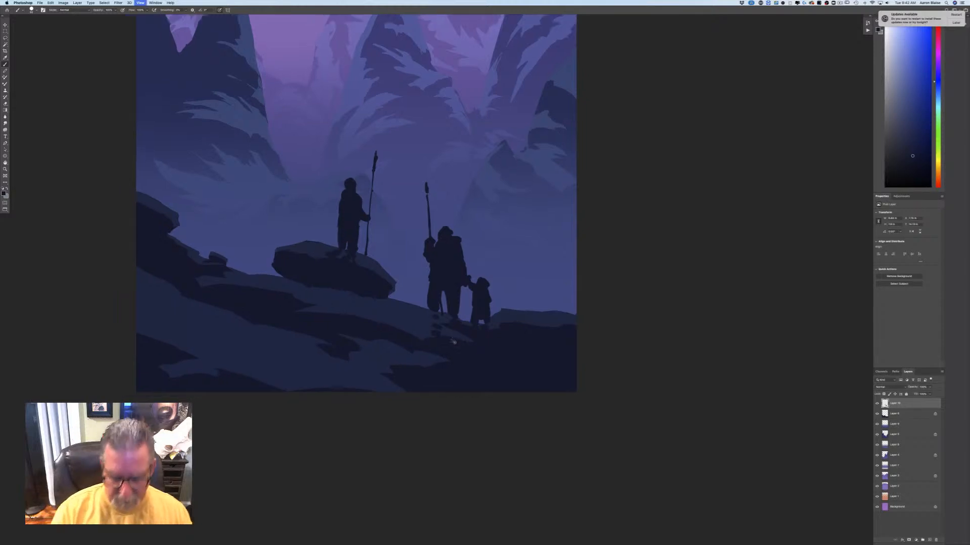
key(super+plus)
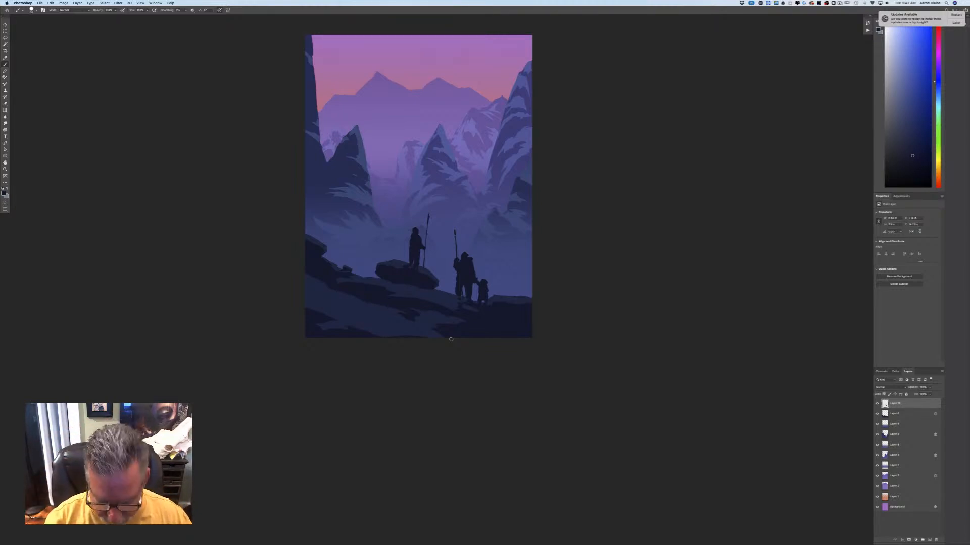
drag(269, 389, 328, 484)
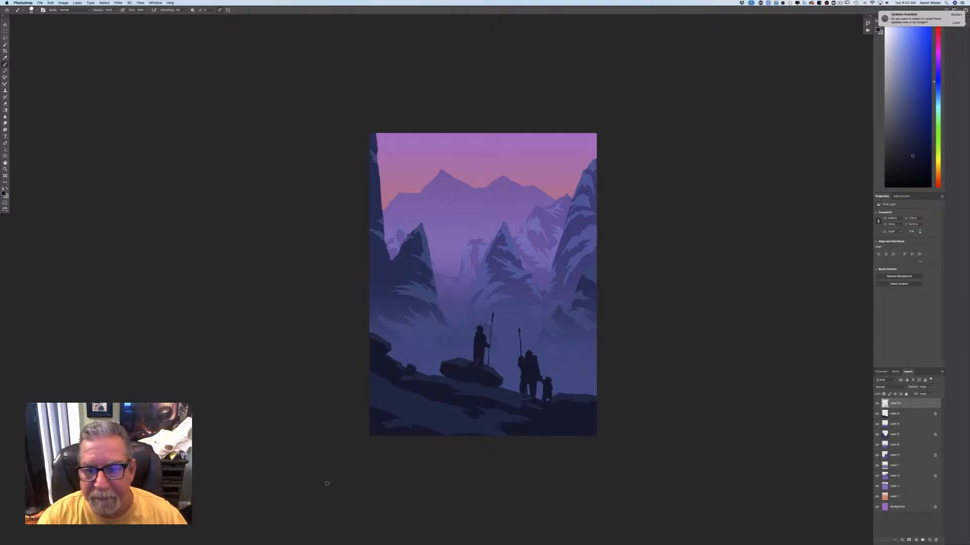
Step: Add a new layer directly above the orange sky gradient layer, Layer 1, and set the foreground colour to a bright yellow-orange
click(894, 498)
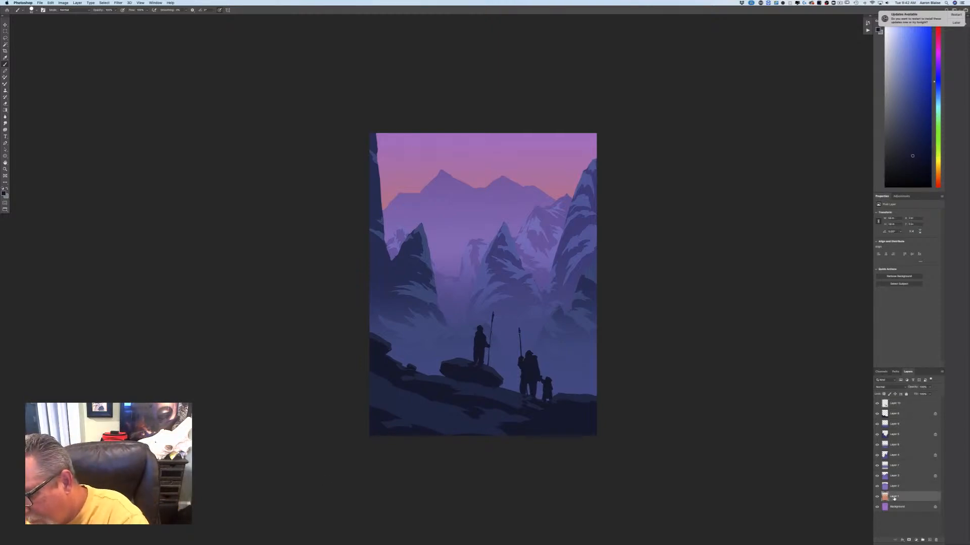
click(929, 539)
click(4, 192)
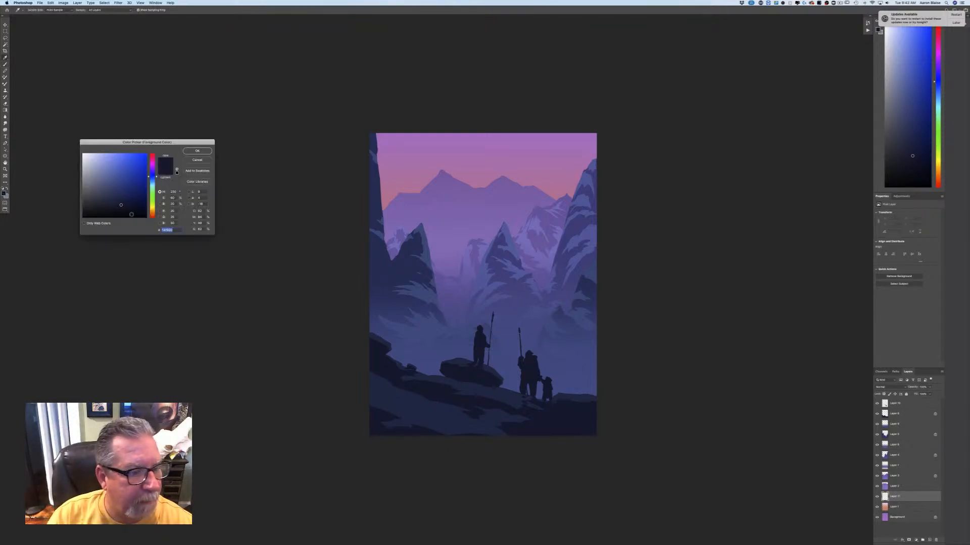
click(152, 210)
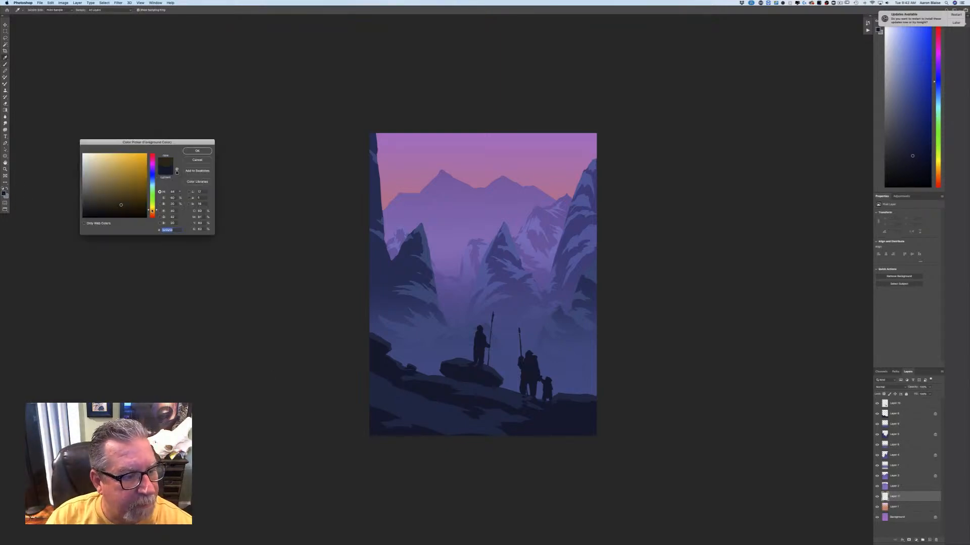
click(127, 154)
key(Return)
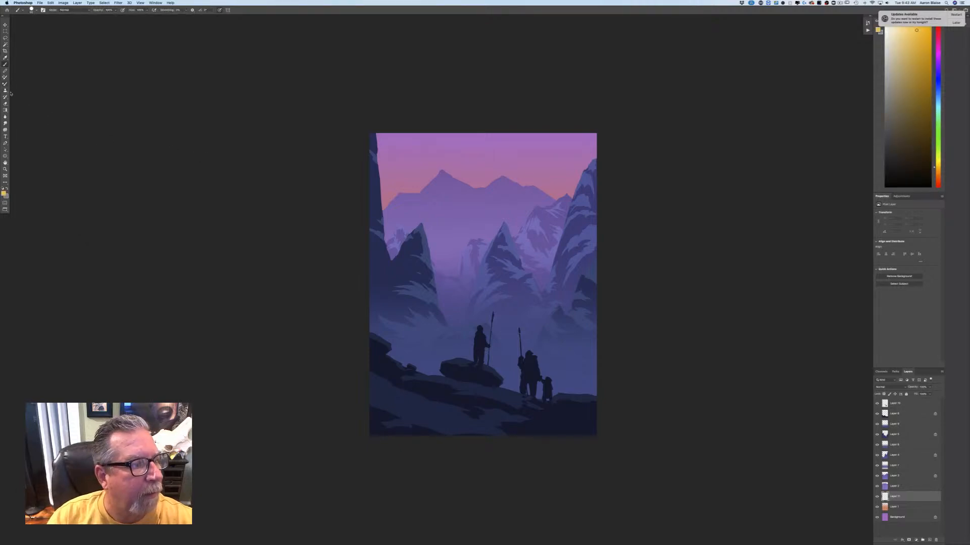
Step: Build up a yellow sun glow with radial gradients behind the distant ridge at the sky's right side and check it at reduced size
click(6, 110)
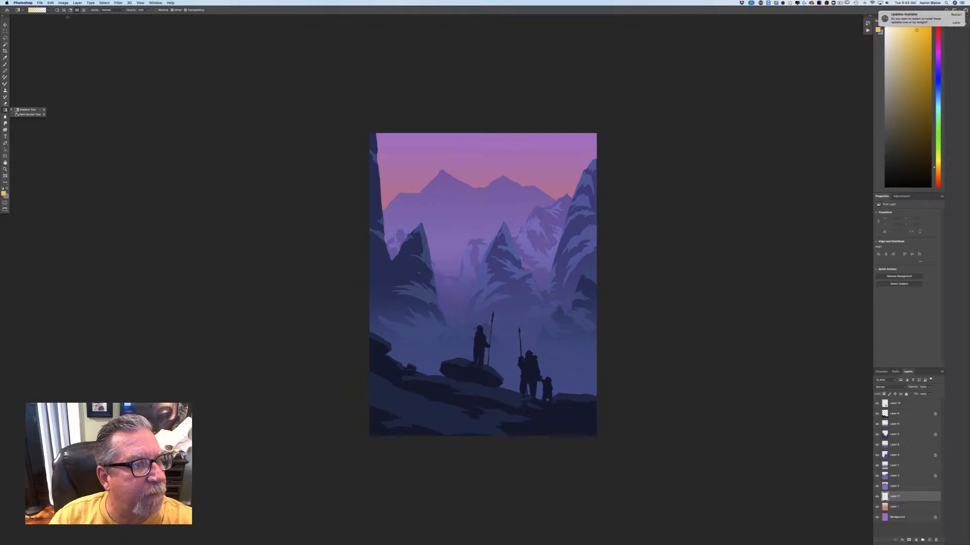
click(64, 10)
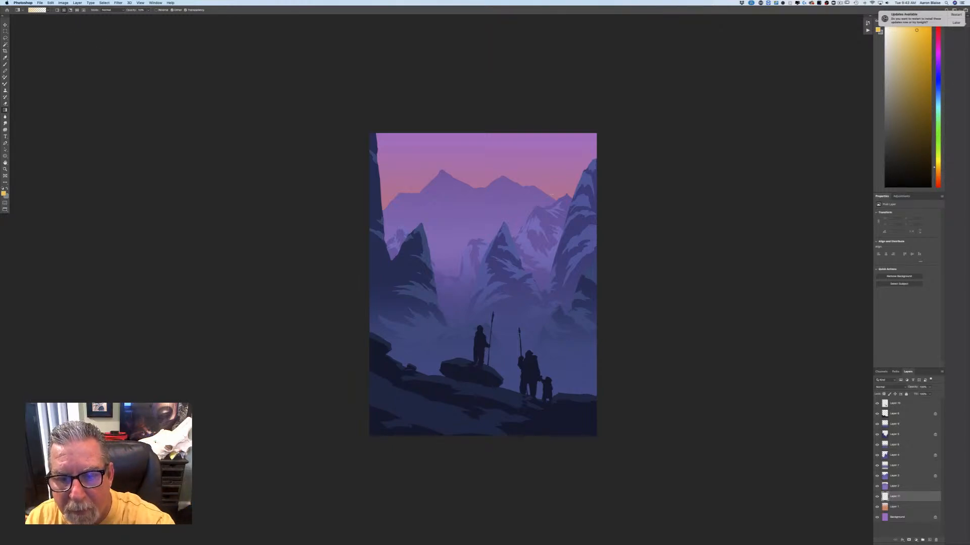
drag(540, 151, 539, 152)
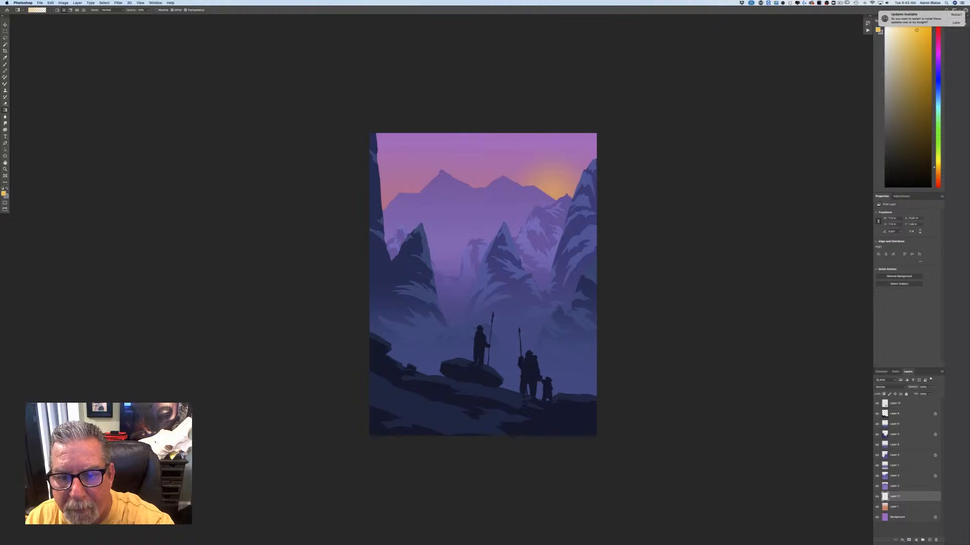
drag(552, 193, 524, 133)
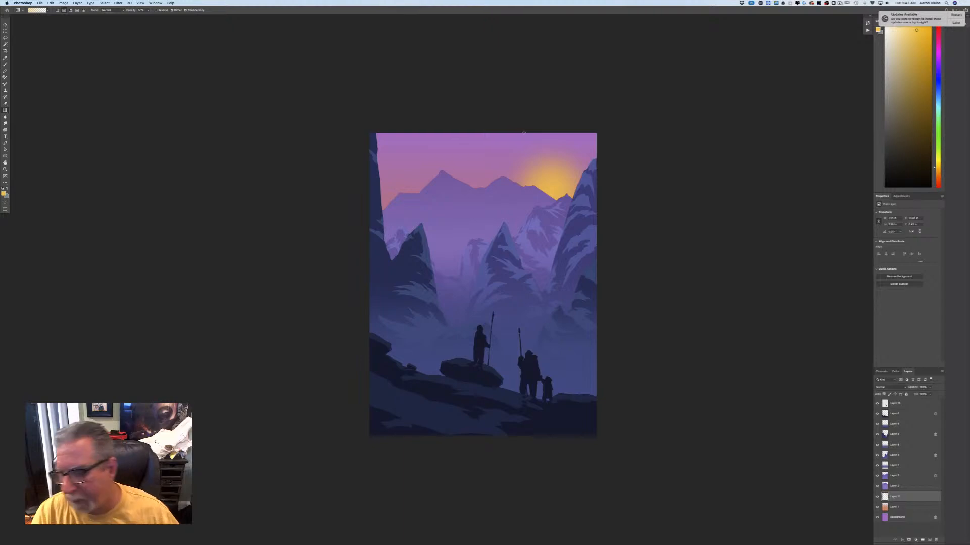
key(super+minus)
key(super+minus)
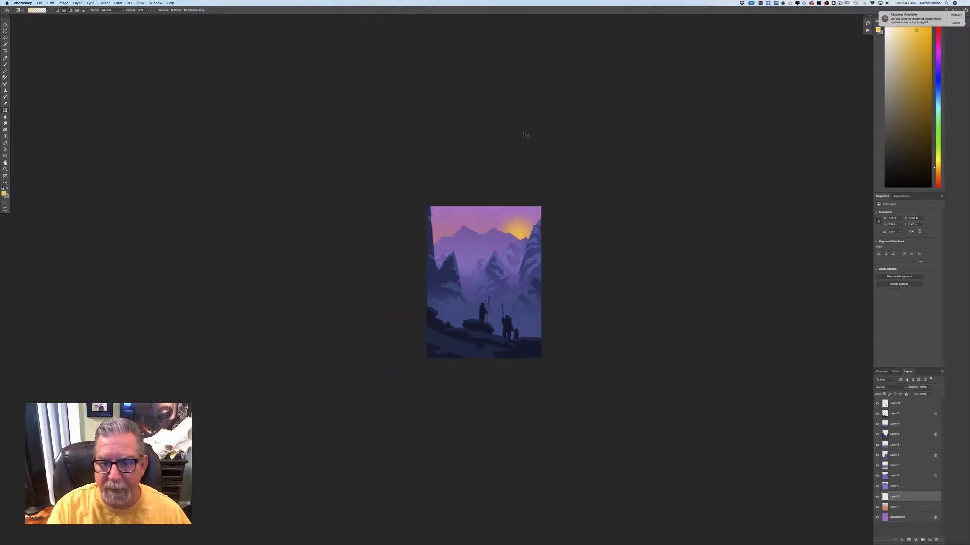
key(super+plus)
key(super+plus)
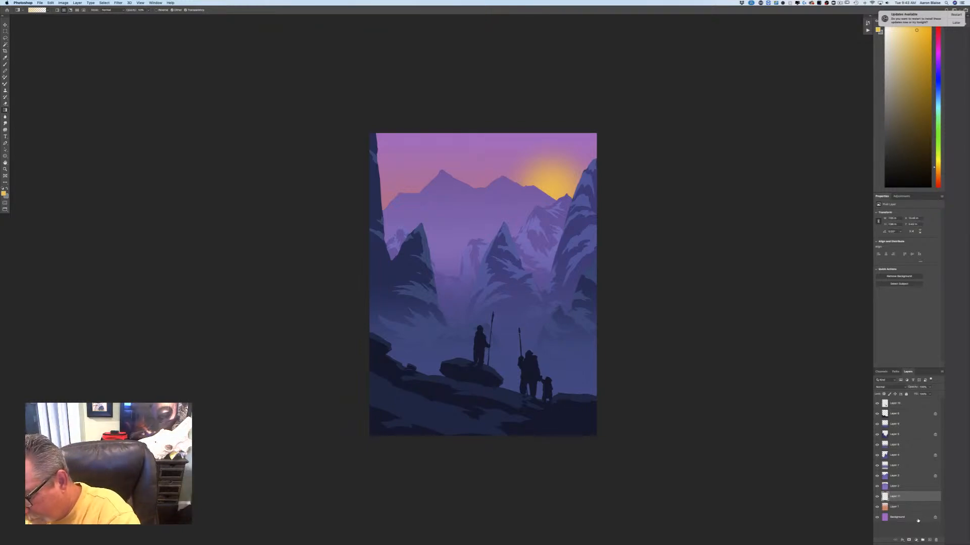
Step: Duplicate the Background layer and group the copy with all the painted layers up to the figures layer
drag(918, 520, 929, 542)
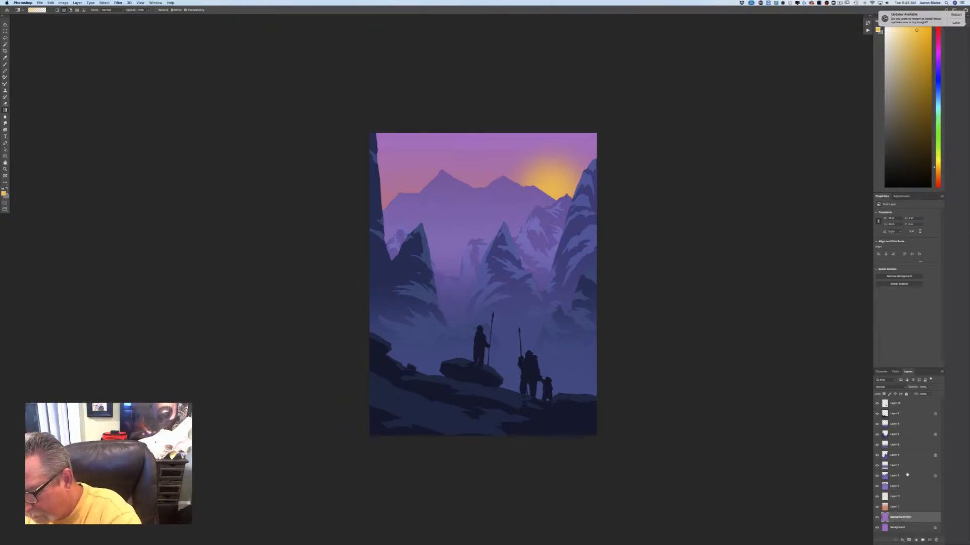
shift+click(895, 406)
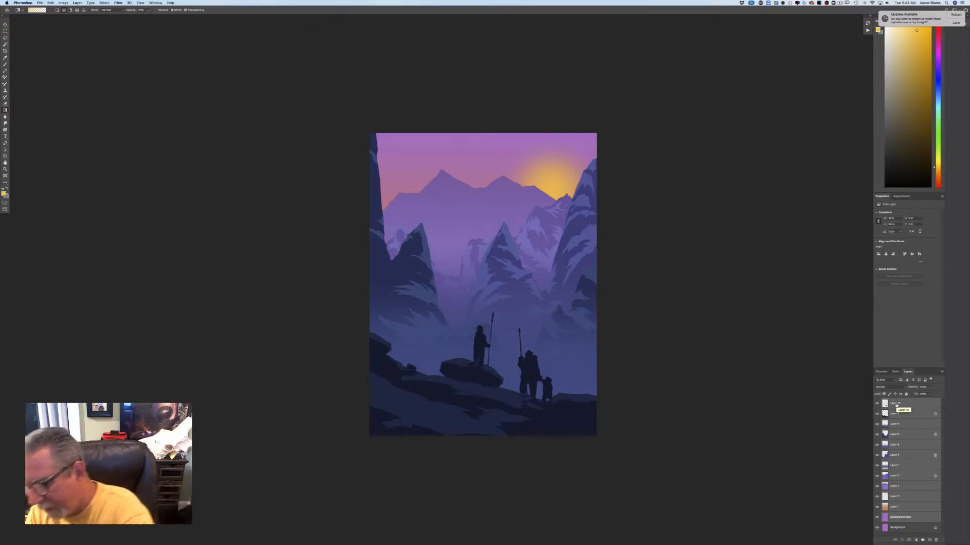
click(922, 540)
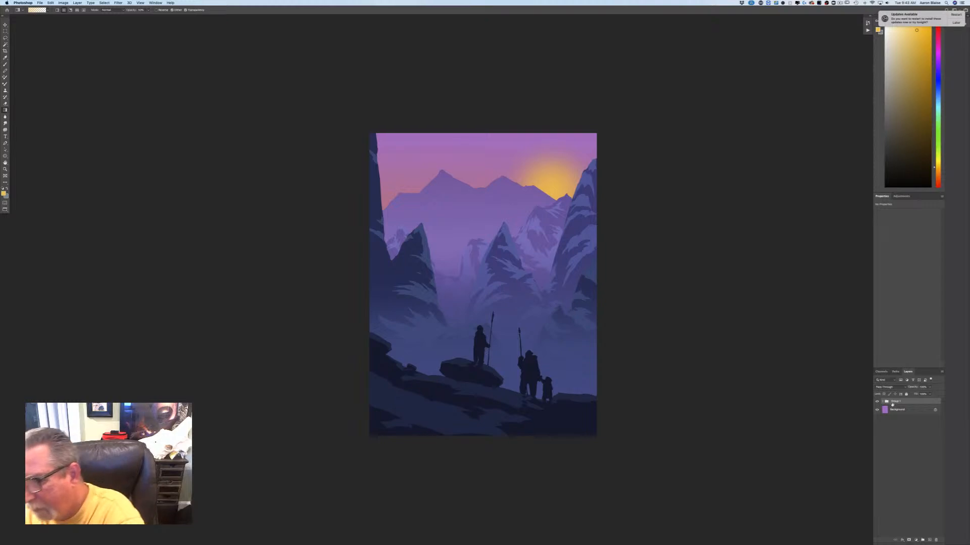
Step: Duplicate Group 1, hide the original group, and merge the copy into a single layer
drag(892, 404, 929, 542)
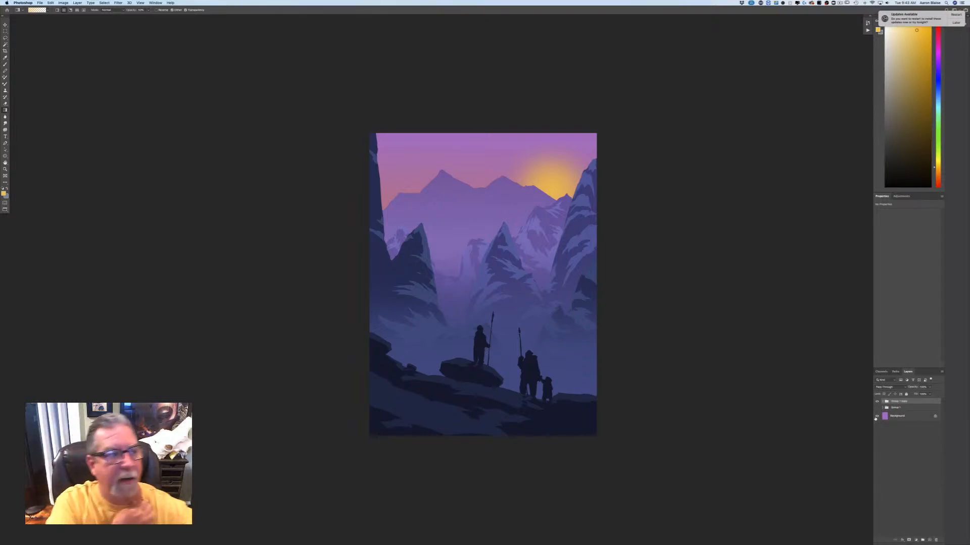
click(77, 3)
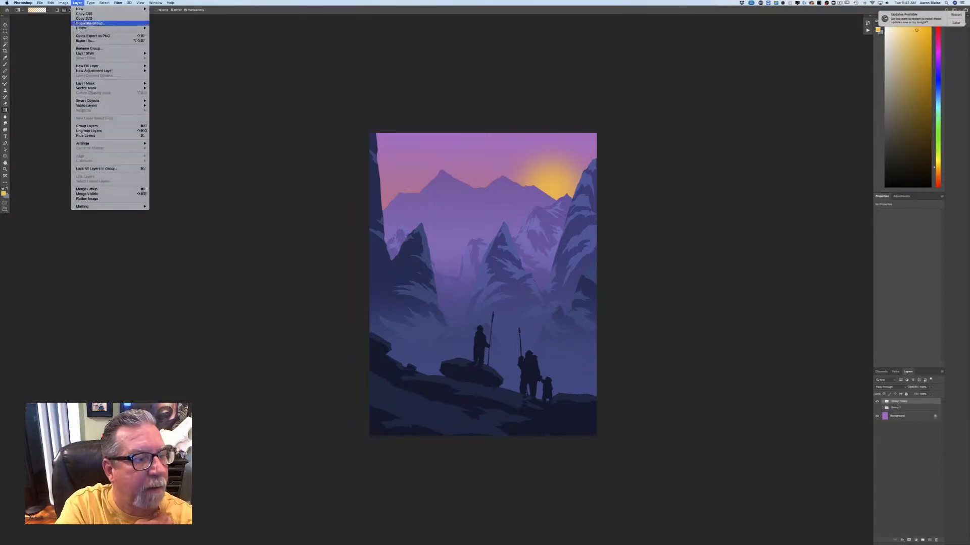
click(86, 189)
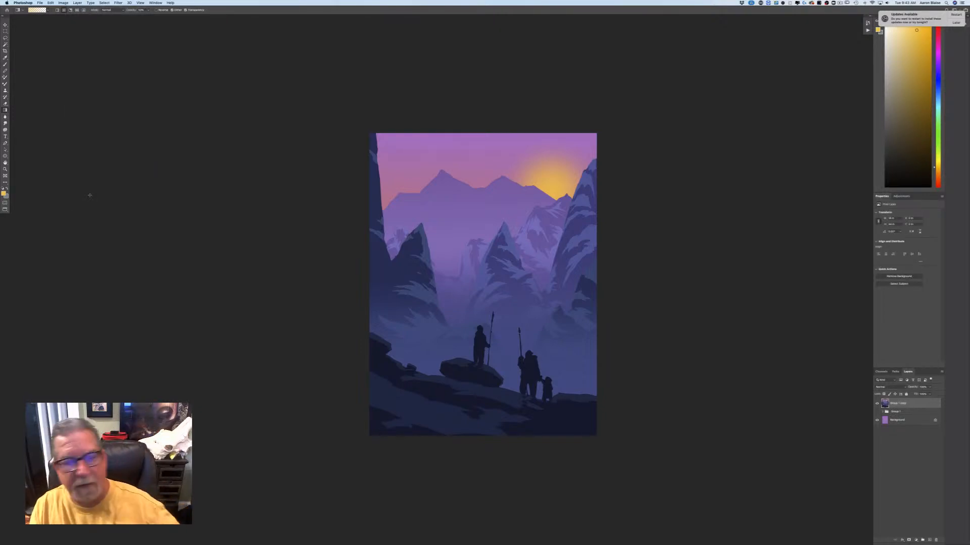
Step: Set up a Soft Round brush with the Color Dodge blending mode and a reduced opacity
click(6, 65)
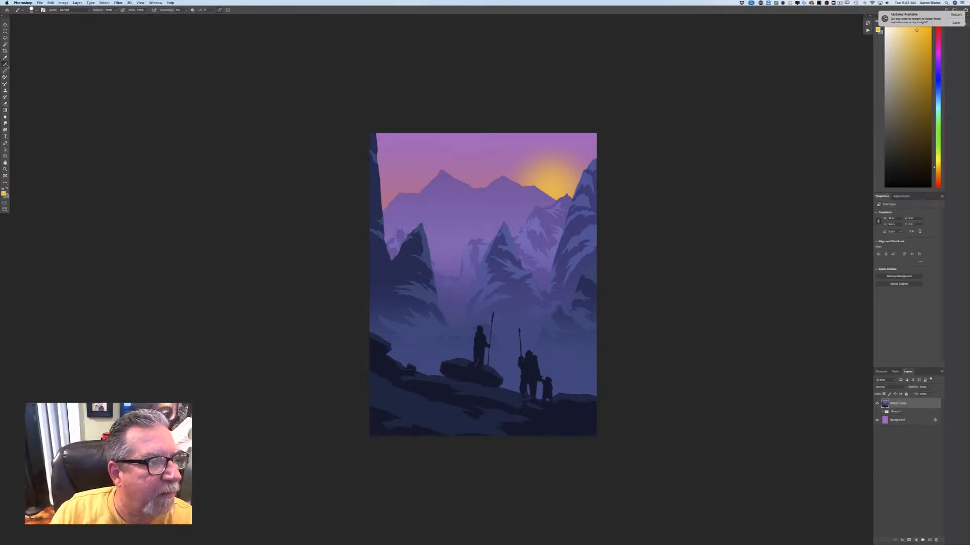
click(32, 11)
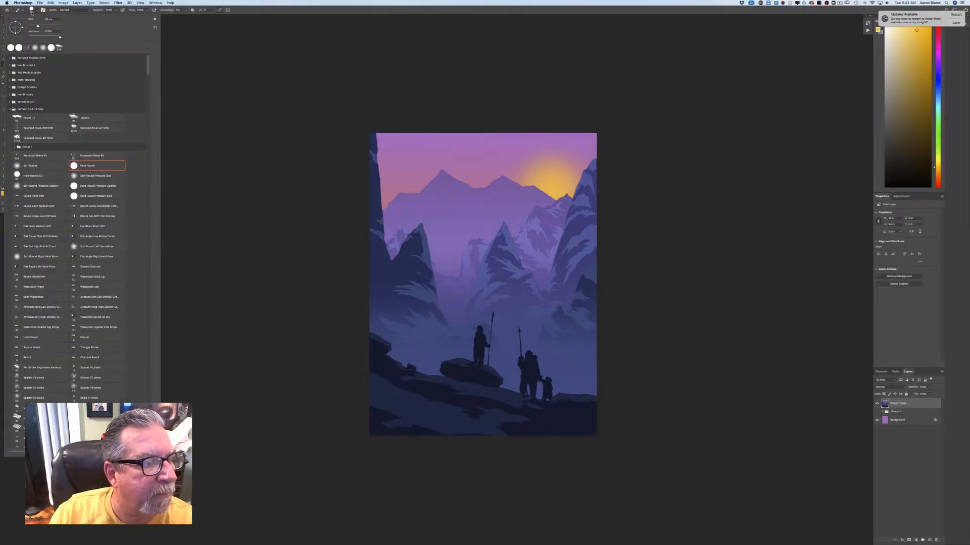
click(30, 167)
click(223, 217)
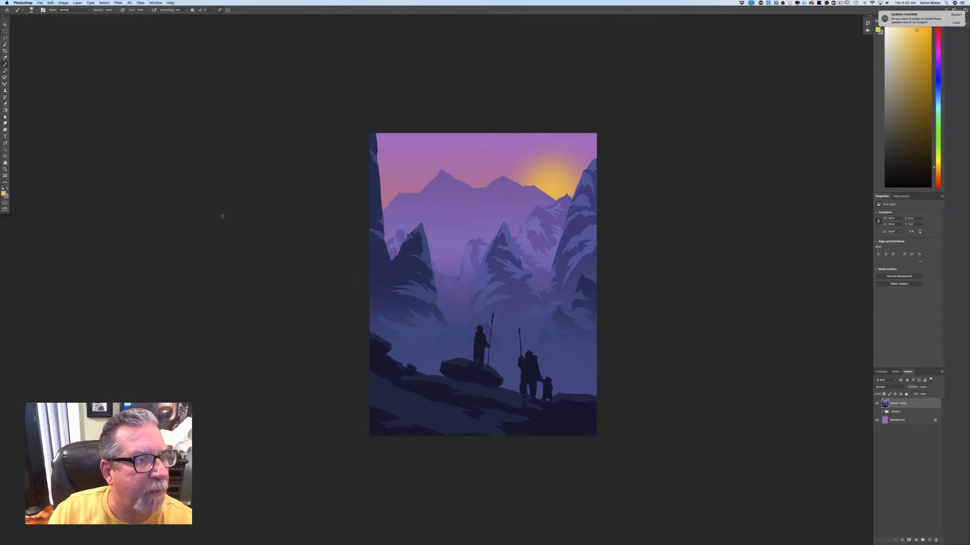
click(64, 11)
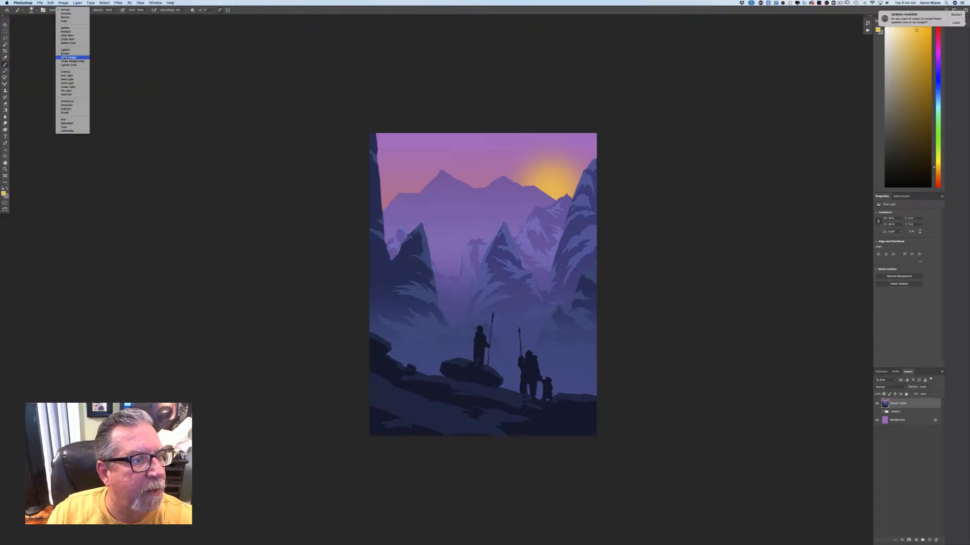
click(66, 55)
click(115, 11)
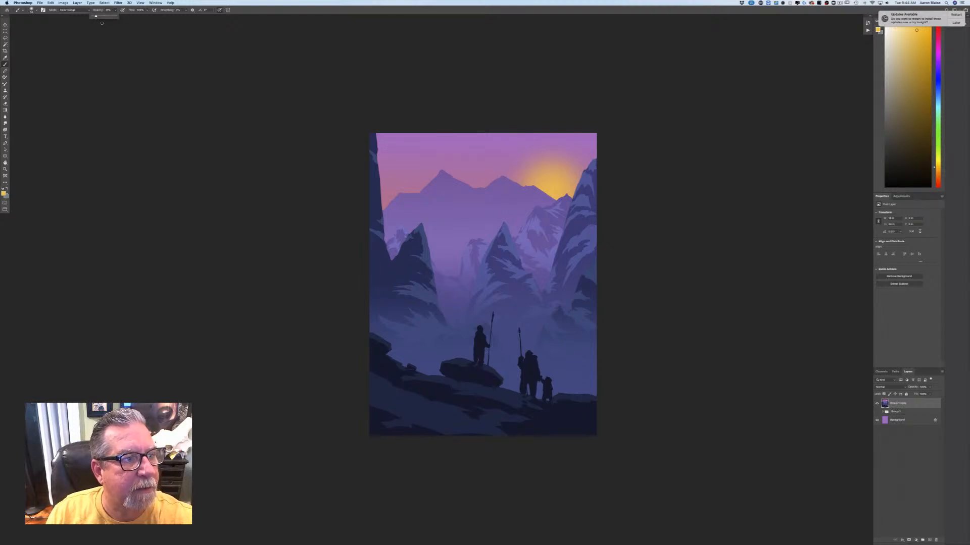
Step: Set the foreground colour to a paler yellow-orange and enlarge the brush to roughly the width of the sun glow
click(3, 193)
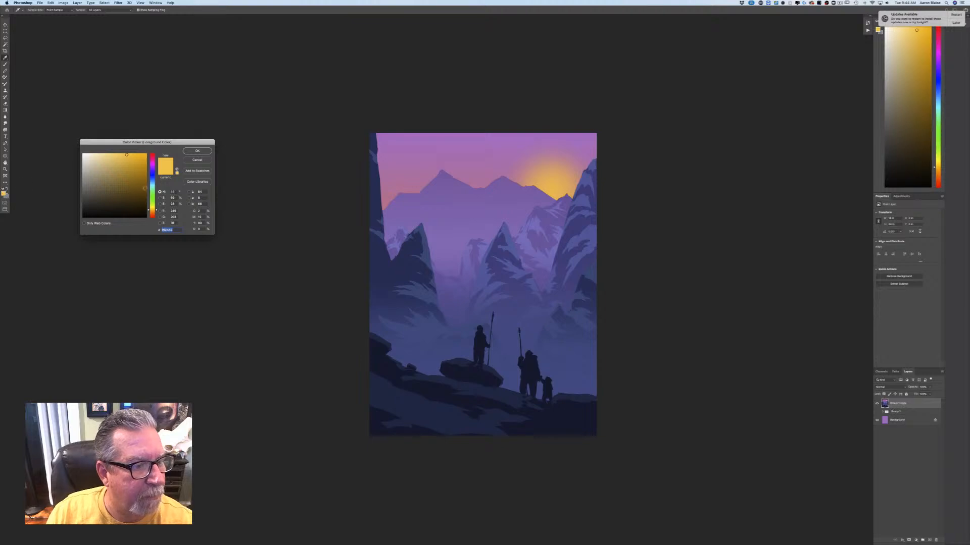
click(152, 212)
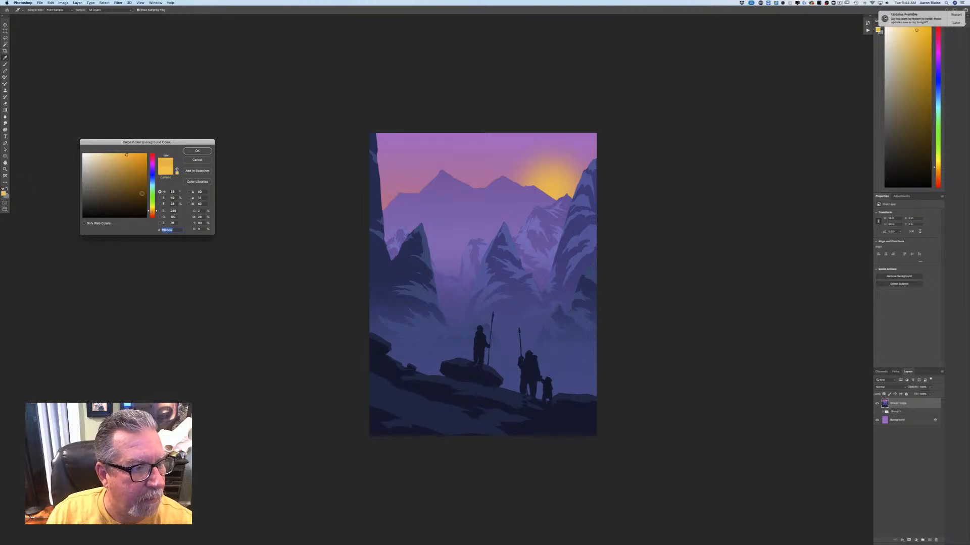
click(113, 154)
drag(152, 213, 152, 211)
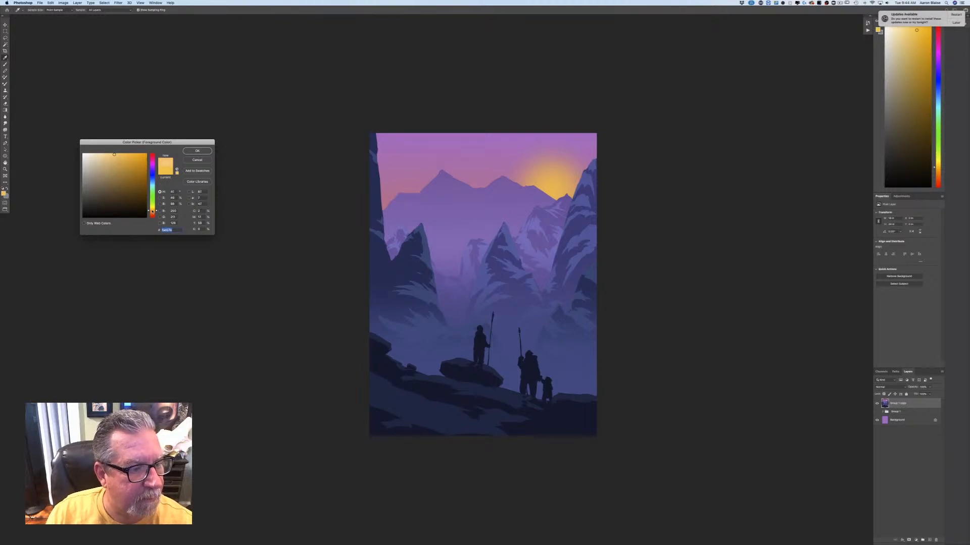
click(197, 151)
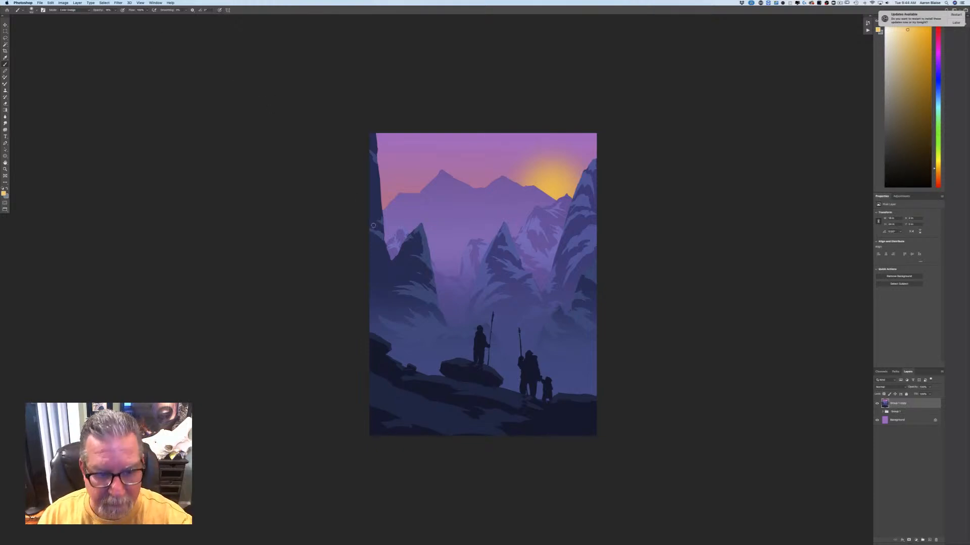
key(bracketright)
key(bracketright)
key(bracketright)
key(bracketright)
key(bracketright)
key(bracketright)
key(bracketright)
key(bracketright)
key(bracketright)
key(bracketright)
key(bracketright)
key(bracketright)
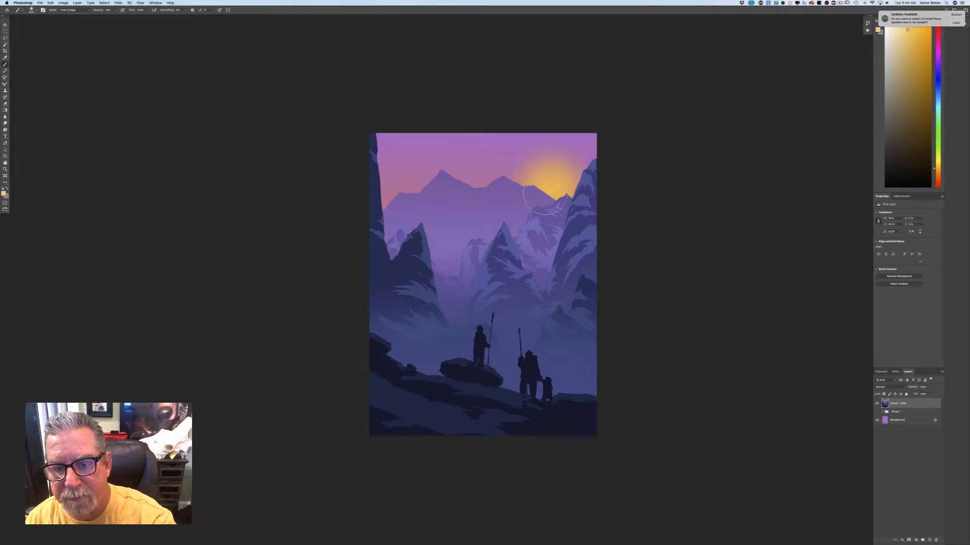
Step: Try painting a Color Dodge glow over the sun and the ridge beneath it, and undo the strokes
mouse_move(545, 193)
mouse_down()
mouse_move(524, 192)
mouse_move(501, 176)
mouse_move(523, 205)
mouse_move(547, 214)
mouse_move(504, 210)
mouse_move(494, 223)
mouse_move(548, 192)
mouse_move(510, 186)
mouse_up()
key(super+z)
key(super+z)
key(super+z)
key(super+z)
key(super+z)
key(super+z)
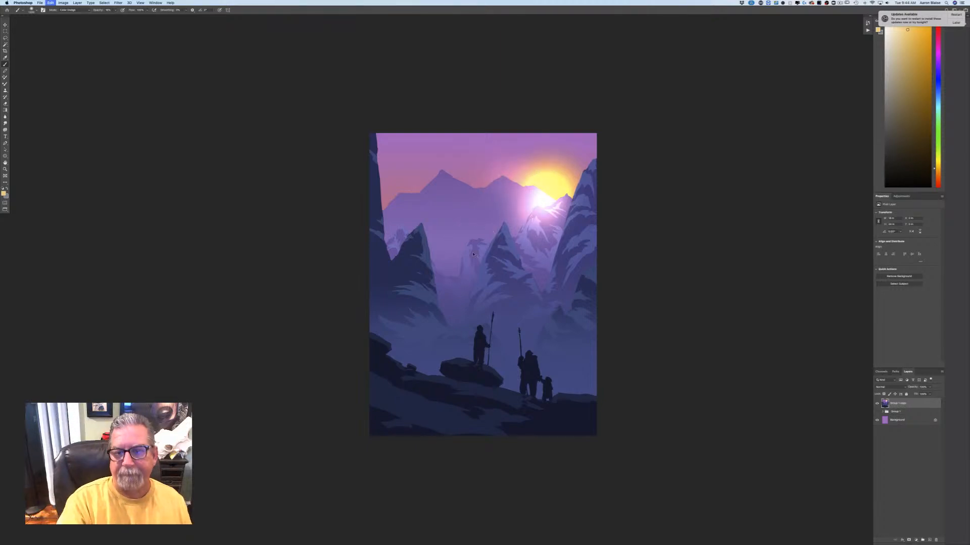
key(super+z)
key(super+z)
key(super+z)
key(super+z)
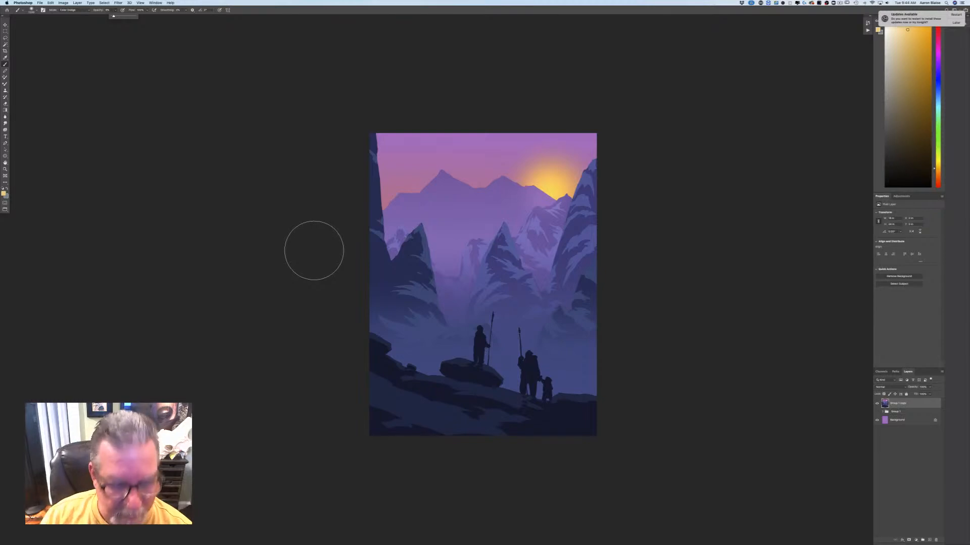
Step: Paint a Color Dodge glow in light orange with a slightly smaller brush over the sun and snowy peaks beneath it, and check it at reduced size
key(bracketleft)
key(bracketleft)
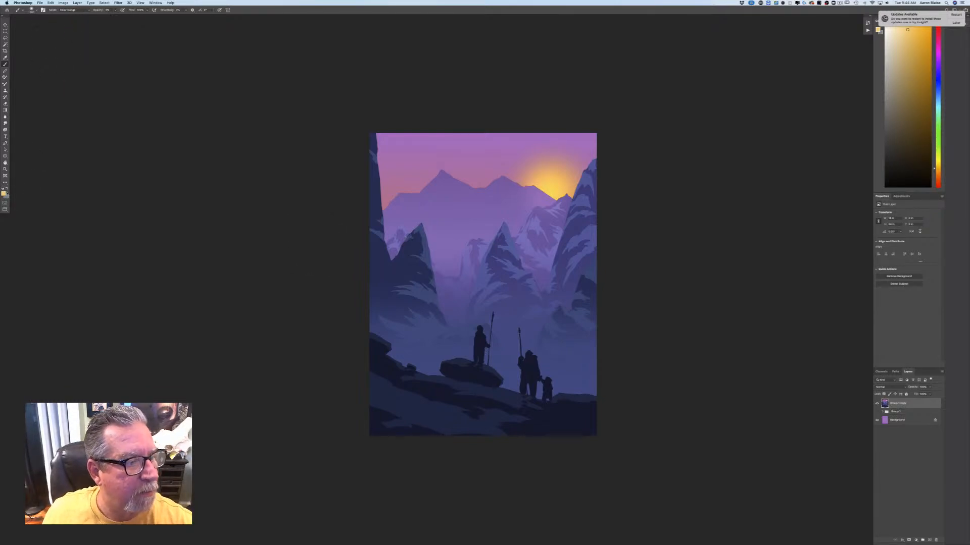
click(4, 194)
drag(152, 213, 153, 213)
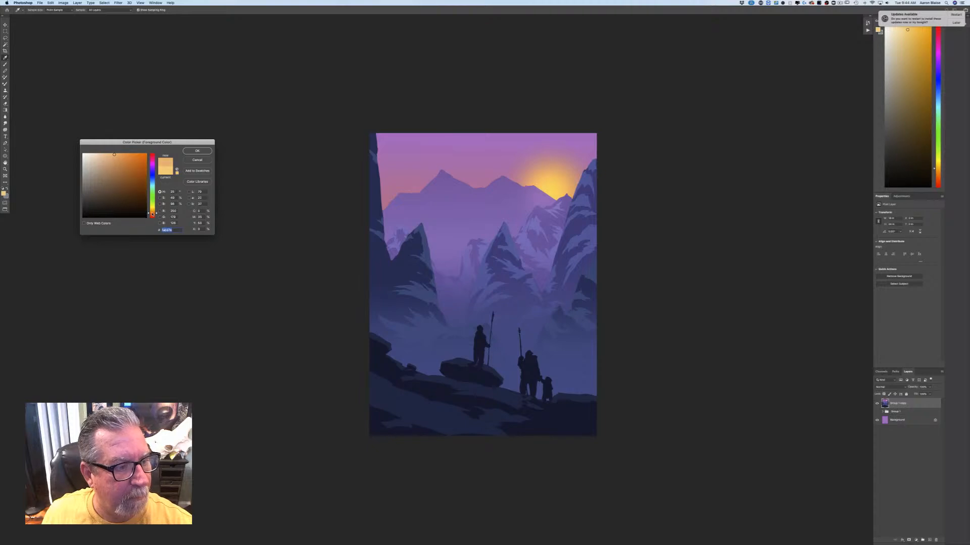
click(197, 151)
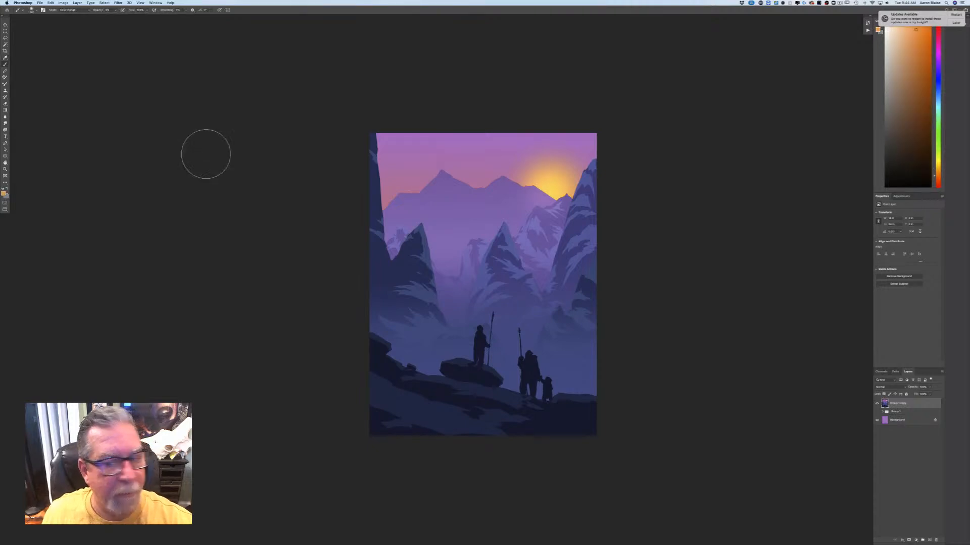
mouse_move(547, 186)
mouse_down()
mouse_move(529, 176)
mouse_move(510, 197)
mouse_move(556, 206)
mouse_move(541, 220)
mouse_move(542, 296)
mouse_move(516, 265)
mouse_move(558, 209)
mouse_move(523, 188)
mouse_move(566, 177)
mouse_move(560, 169)
mouse_move(537, 162)
mouse_move(526, 197)
mouse_move(568, 208)
mouse_move(565, 215)
mouse_move(543, 202)
mouse_move(511, 250)
mouse_up()
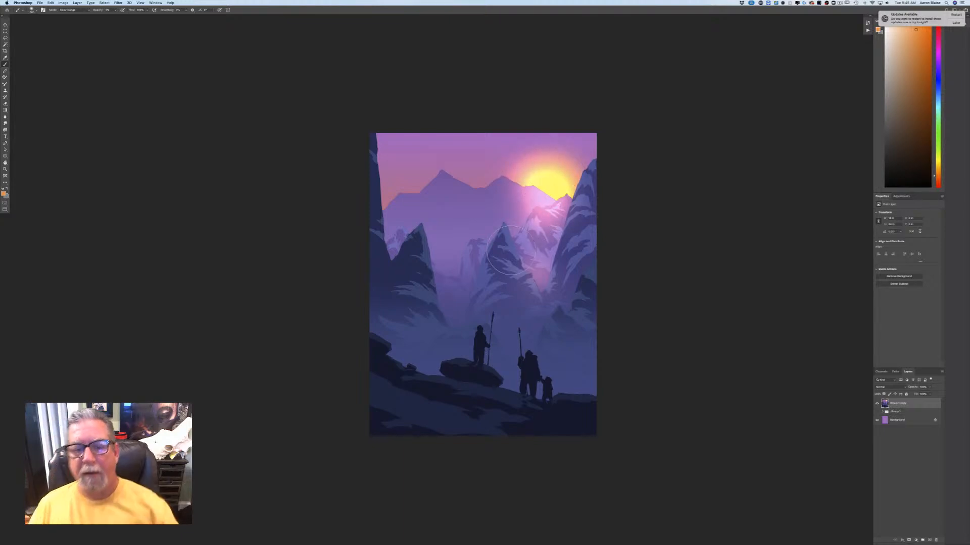
key(super+minus)
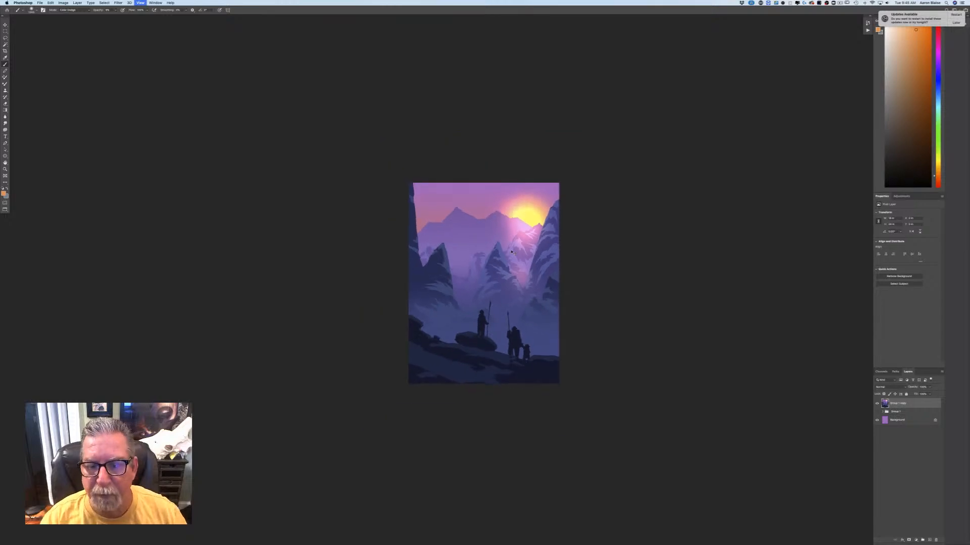
Step: Change the foreground color from orange to a very pale yellow
key(super+minus)
key(super+plus)
key(super+plus)
key(super+plus)
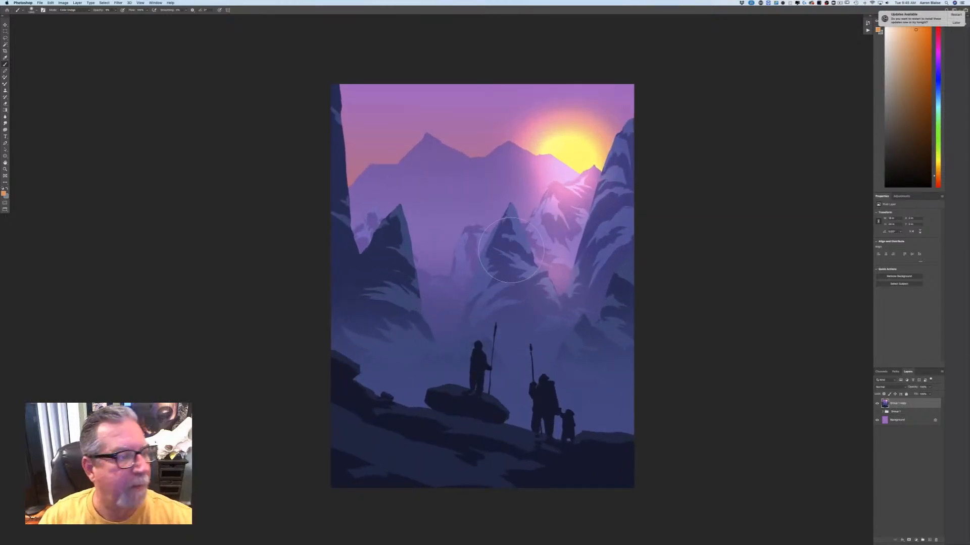
click(3, 193)
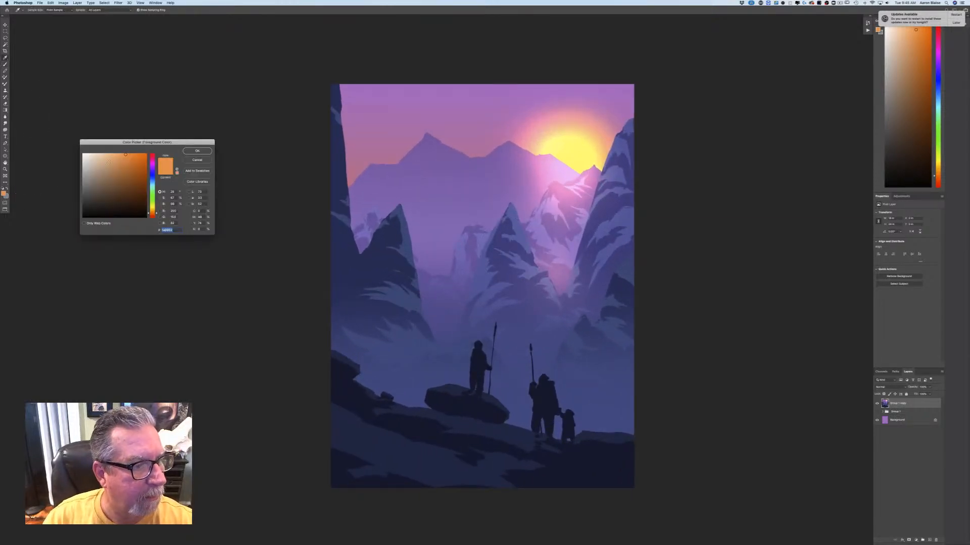
click(152, 207)
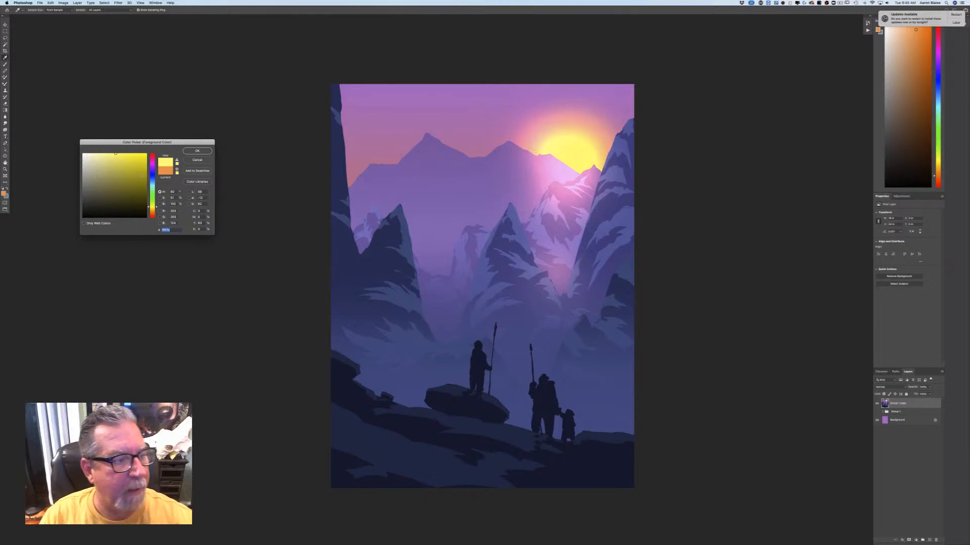
click(96, 154)
click(197, 151)
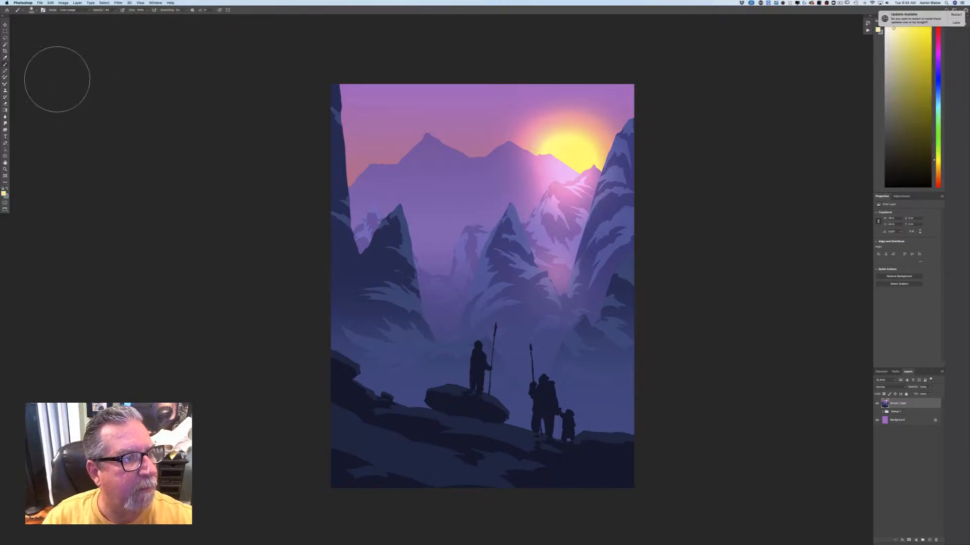
Step: Paint a pale yellow glow over the ridge at the sun's lower edge with a smaller, more opaque brush in Normal mode
click(73, 12)
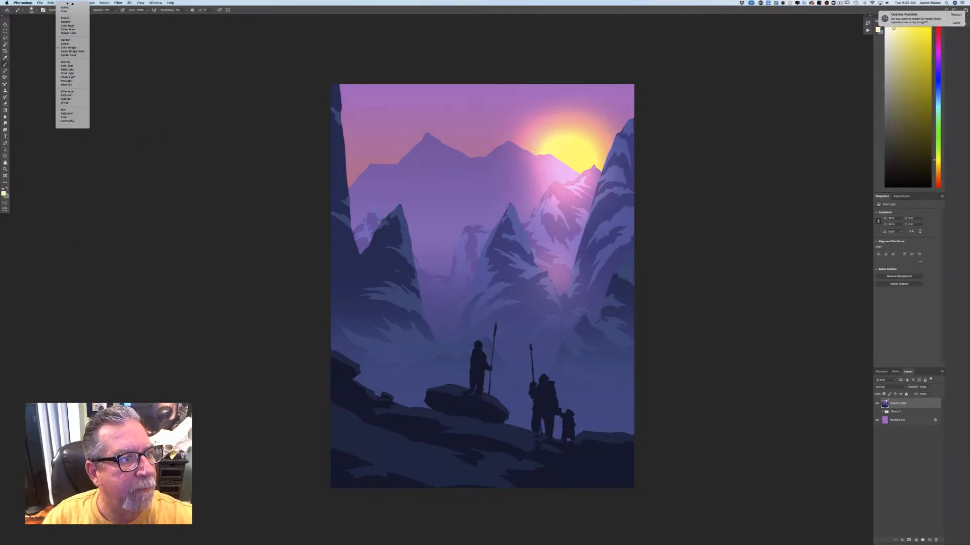
click(55, 11)
click(117, 11)
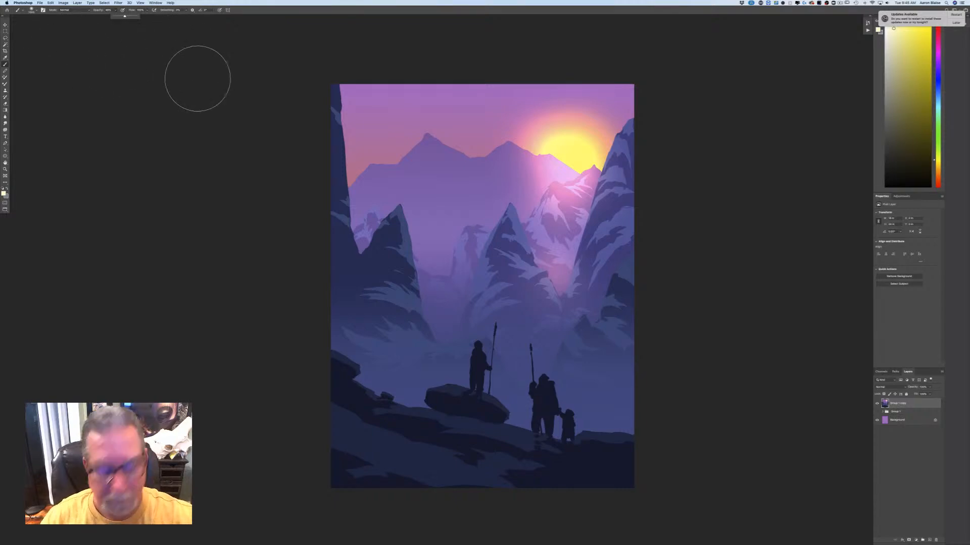
key(bracketleft)
key(bracketleft)
key(bracketleft)
key(bracketleft)
key(bracketleft)
key(bracketleft)
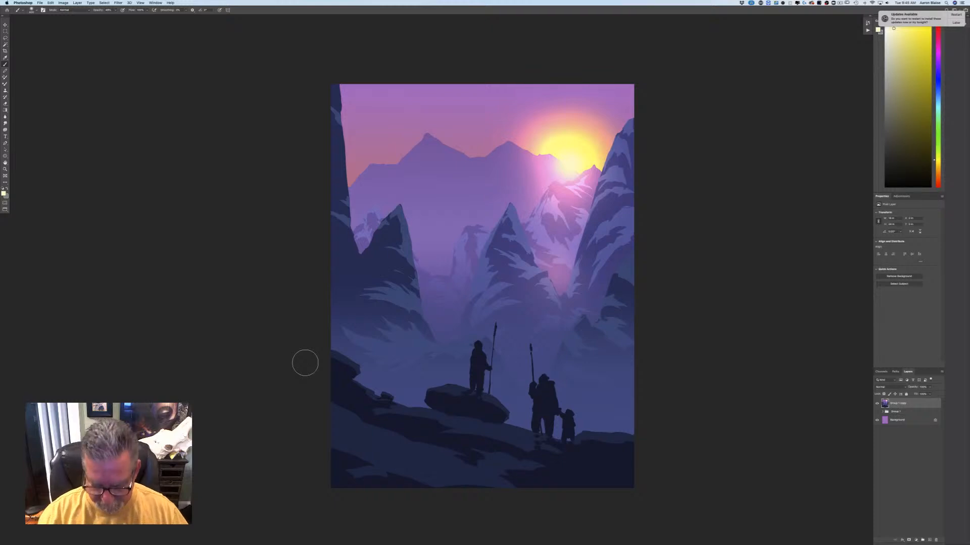
key(super+minus)
key(super+minus)
key(super+plus)
key(super+plus)
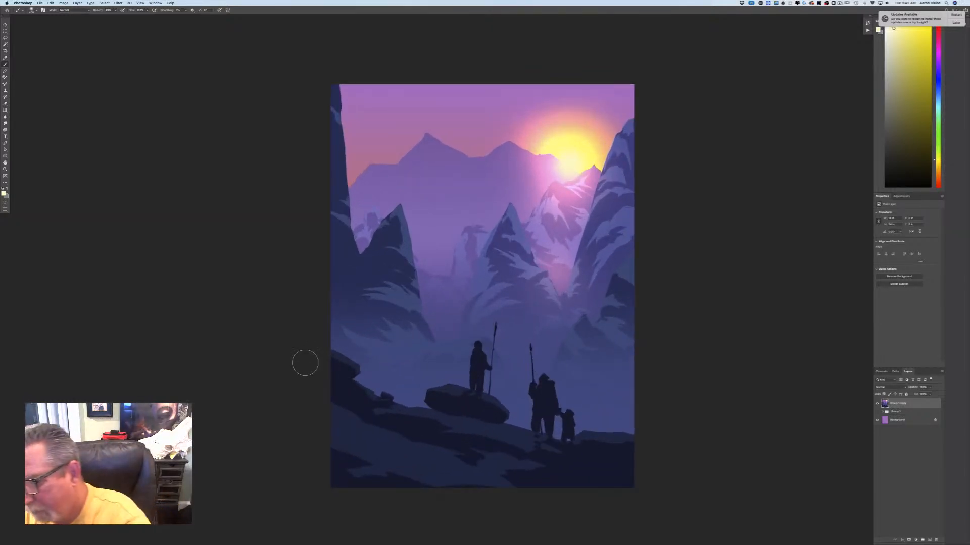
drag(897, 404, 898, 416)
click(928, 522)
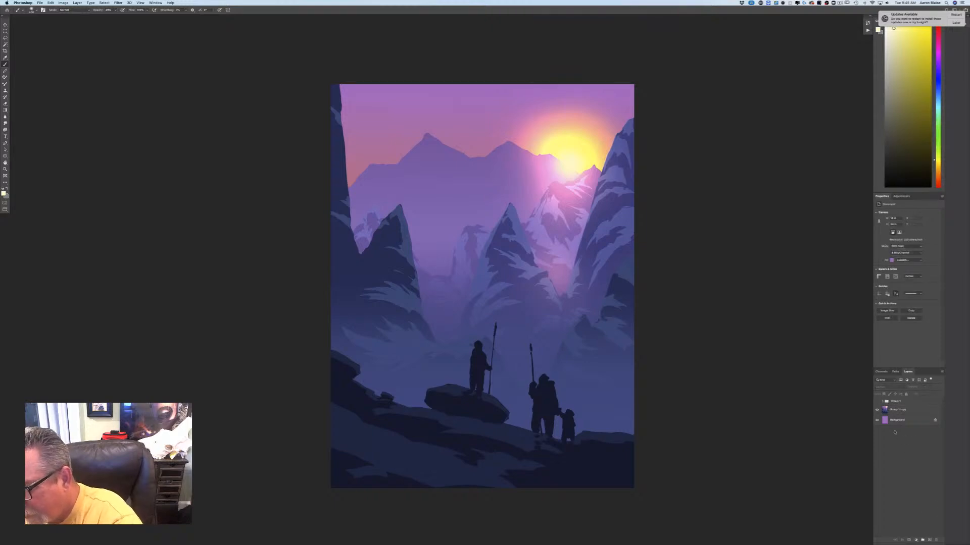
key(super+z)
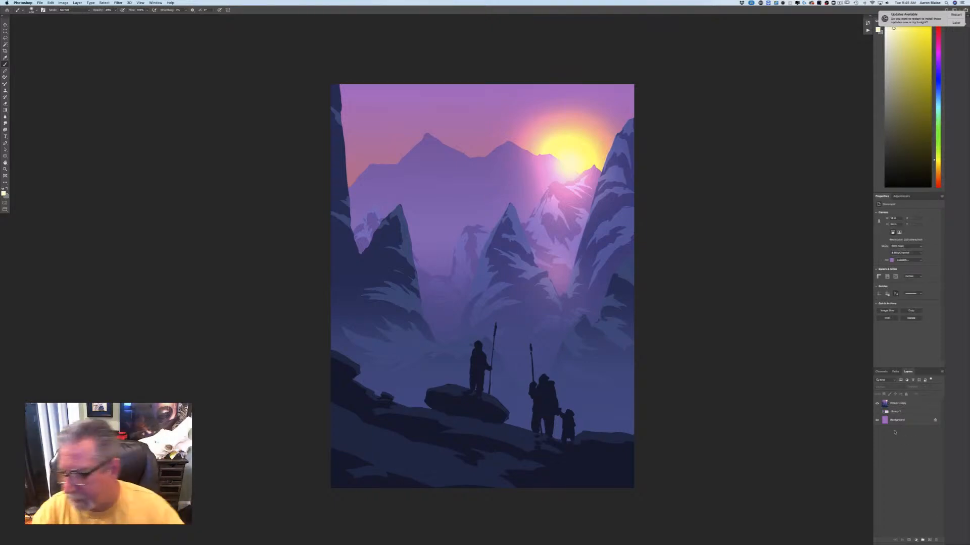
Step: Duplicate the Group 1 copy layer
drag(899, 404, 930, 540)
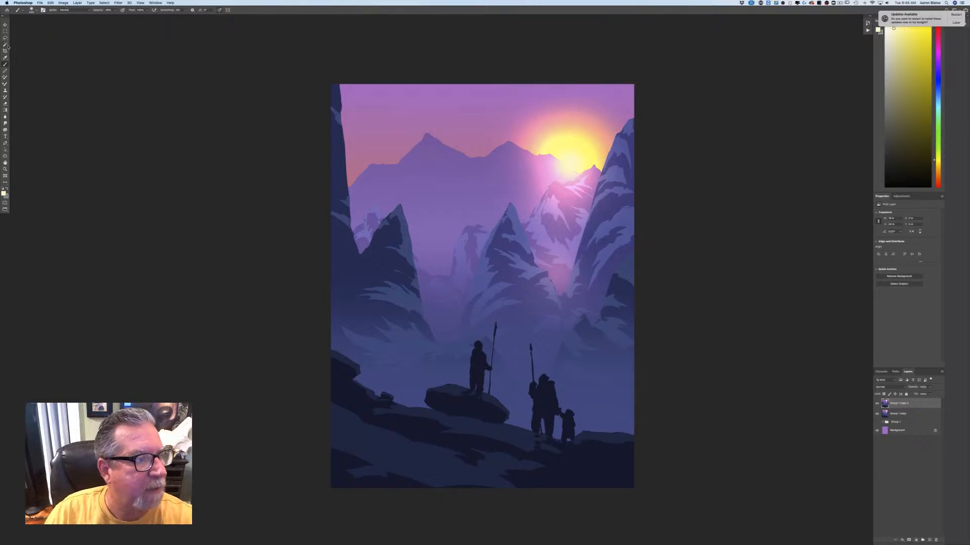
Step: Switch to a hard round brush and reduce it to a small size for fine edge strokes
click(31, 10)
click(76, 166)
key(Return)
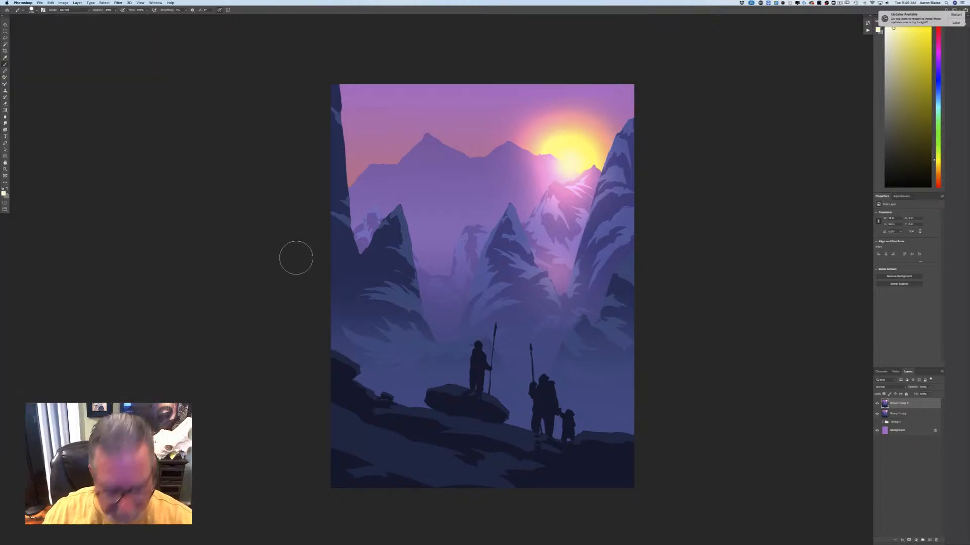
key(bracketleft)
key(bracketleft)
key(bracketleft)
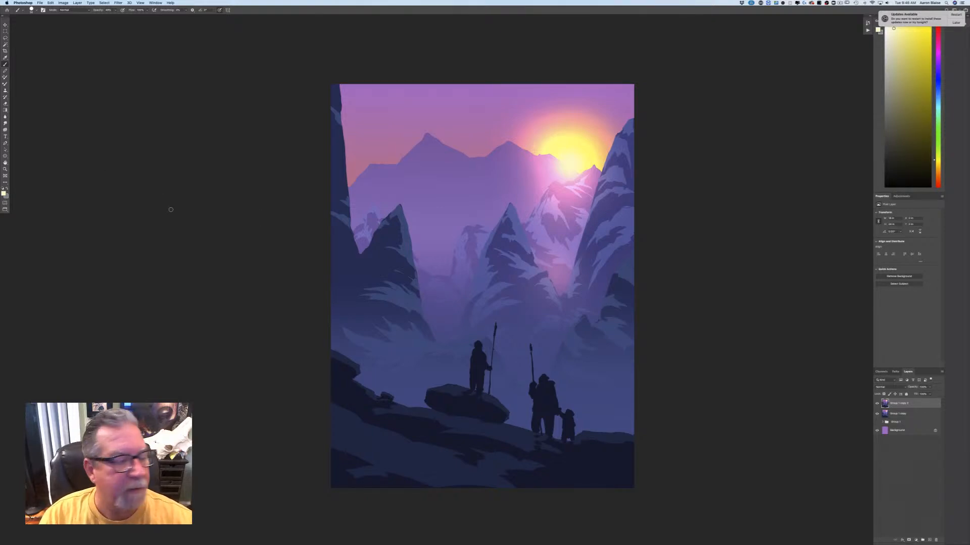
Step: Set the foreground color to a warm, light yellow-orange for painting the sunlit edges
click(4, 192)
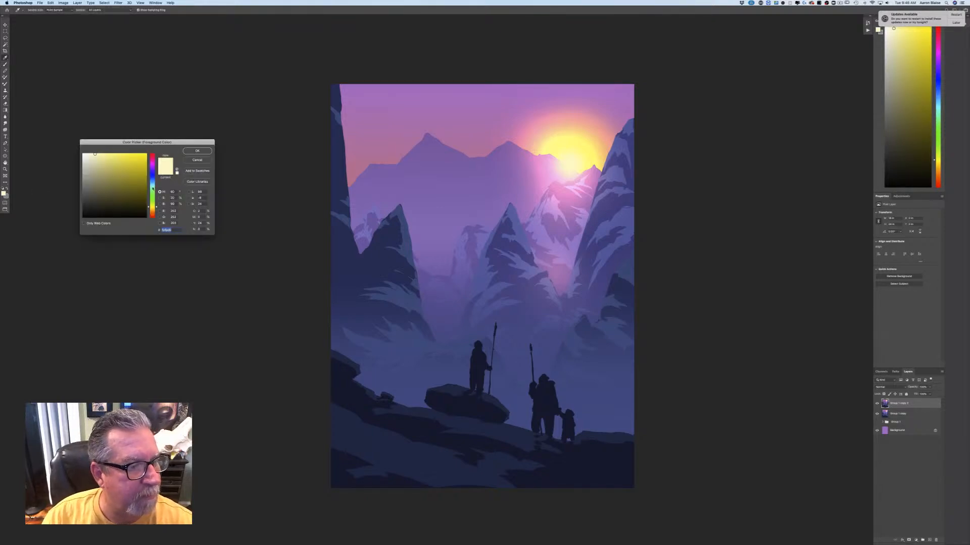
drag(152, 209, 152, 211)
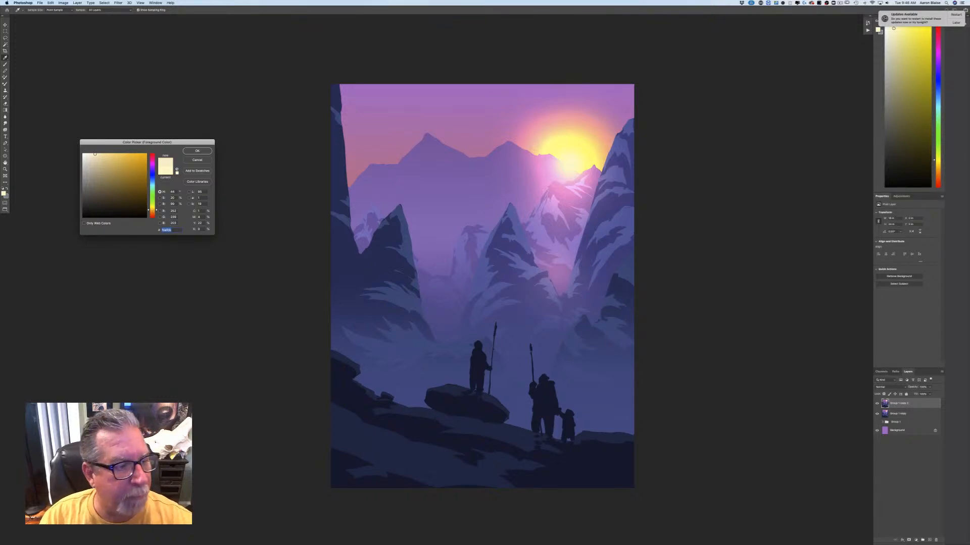
drag(149, 210, 152, 213)
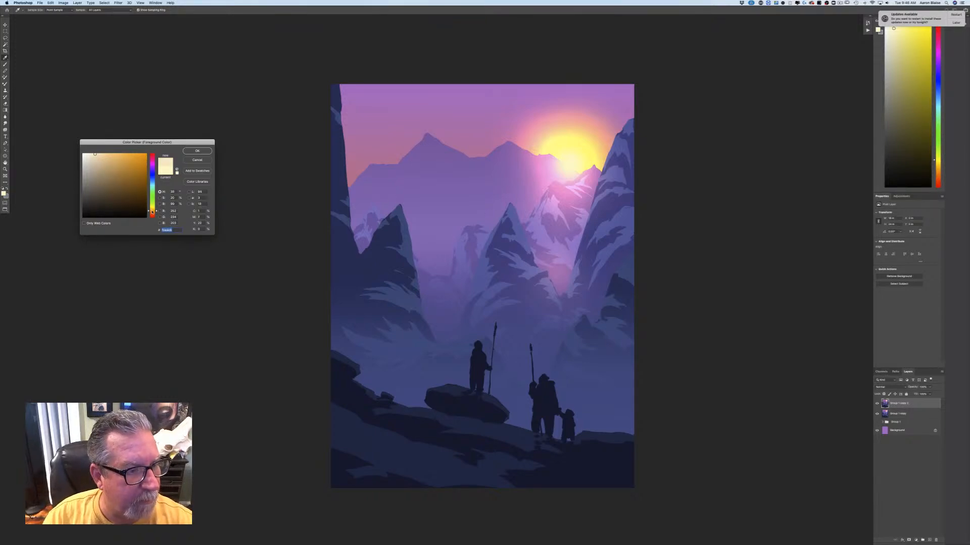
click(129, 155)
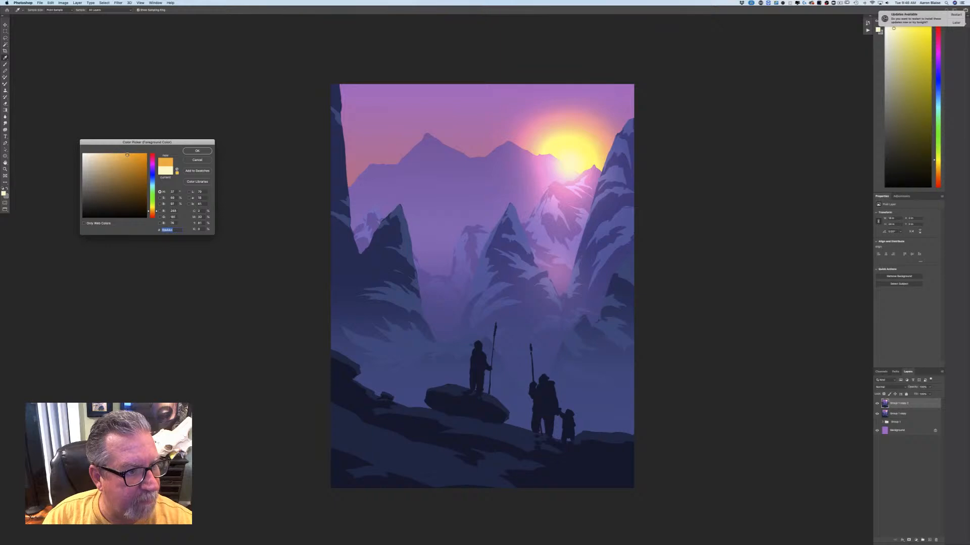
click(188, 151)
key(b)
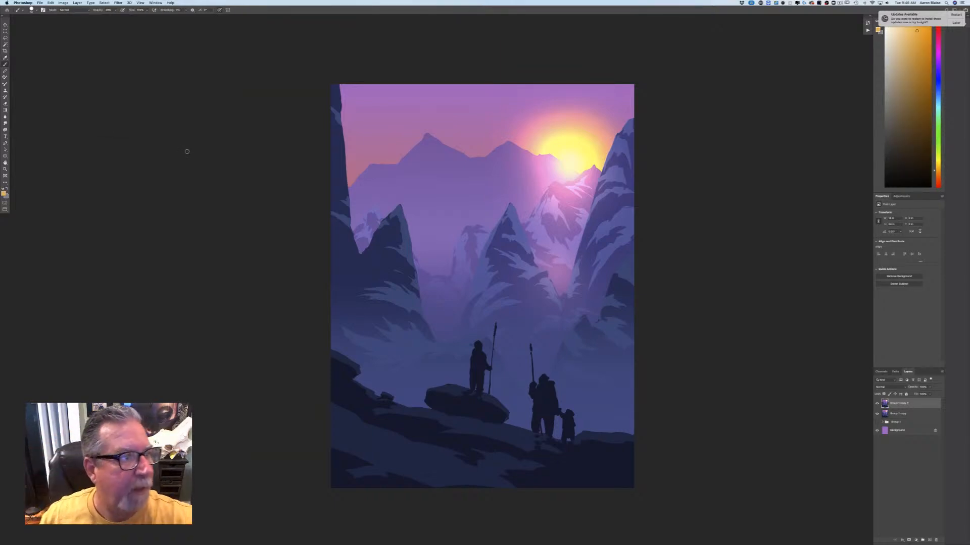
Step: Paint a glowing rim light along the snowy ridge below the sun with the brush in Color Dodge mode at low opacity
click(65, 11)
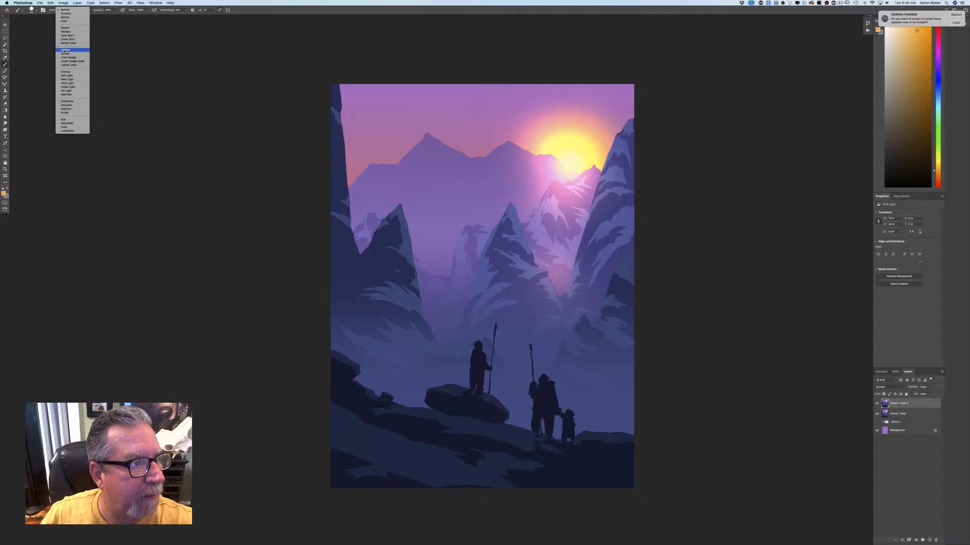
click(66, 58)
click(115, 12)
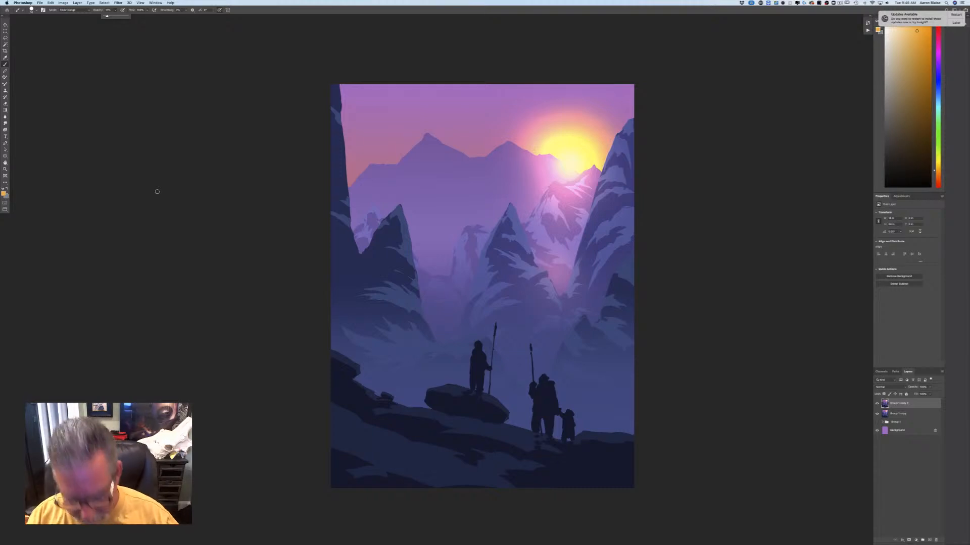
key(super+equal)
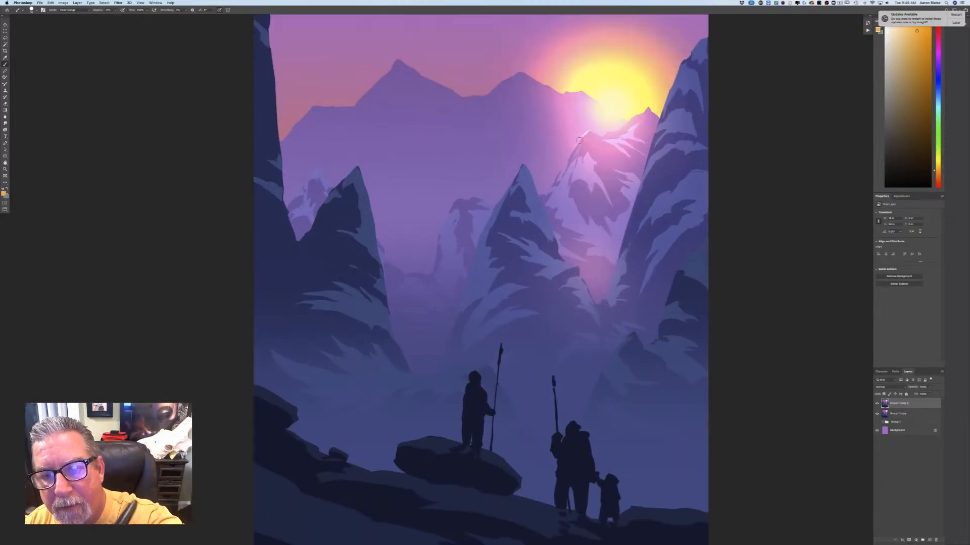
drag(579, 141, 568, 158)
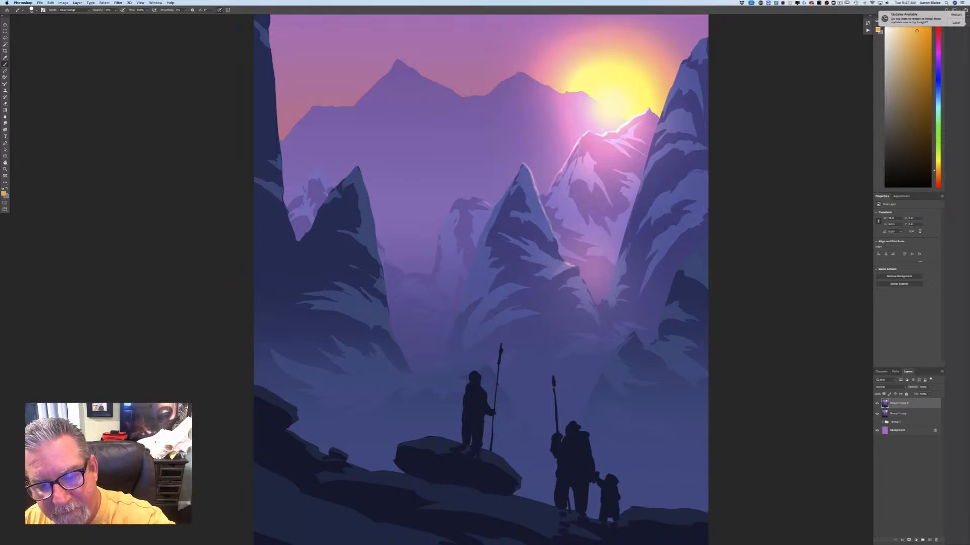
Step: Try extending the glowing rim light down the sun-facing edge of the central peak
drag(537, 196, 548, 225)
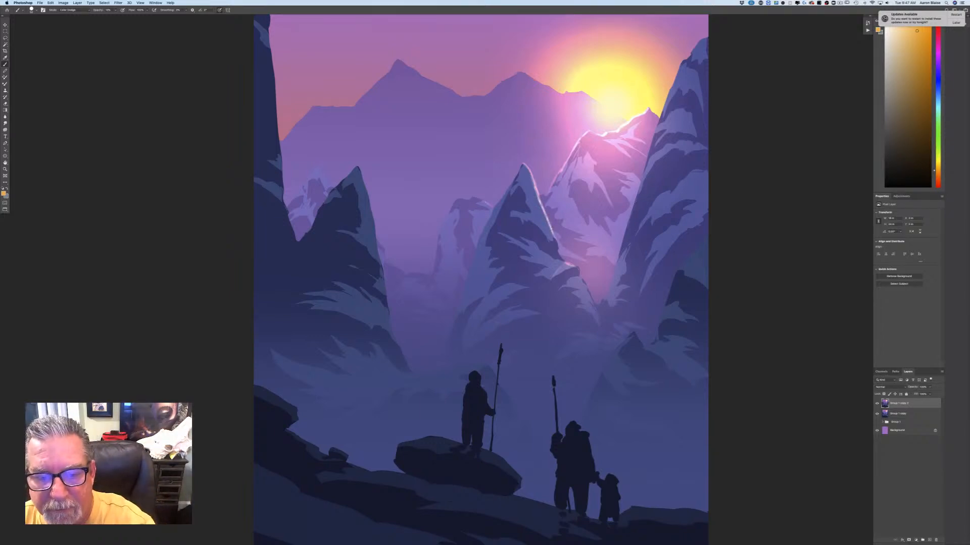
drag(551, 231, 556, 247)
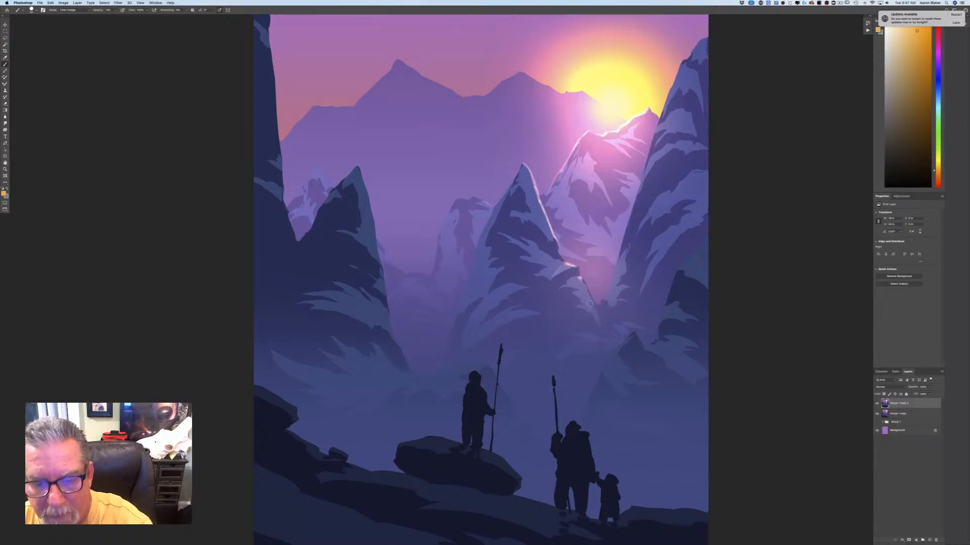
Step: Undo the rim-light strokes along the central peak, back to the glowing ridge below the sun
key(super+z)
key(super+z)
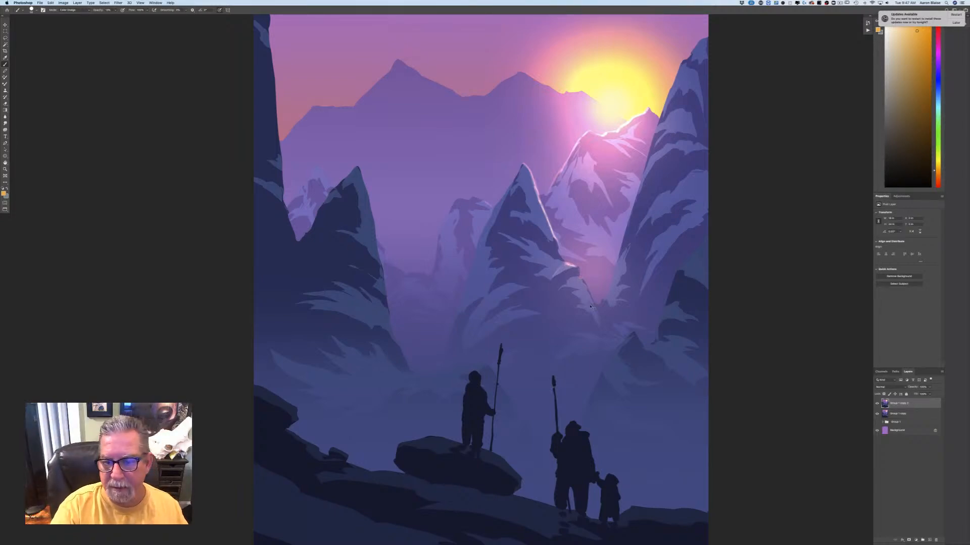
key(super+z)
key(super+z)
key(super+z)
key(super+z)
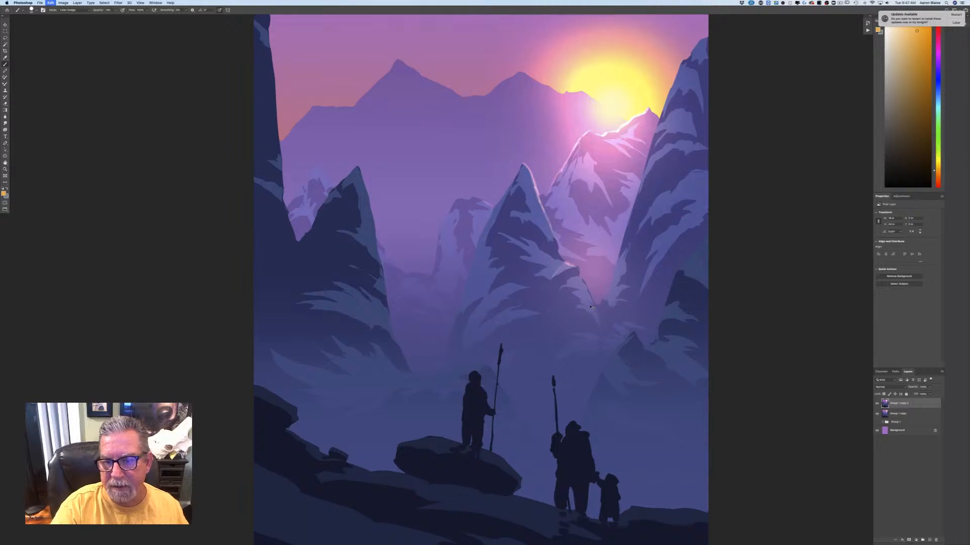
key(super+z)
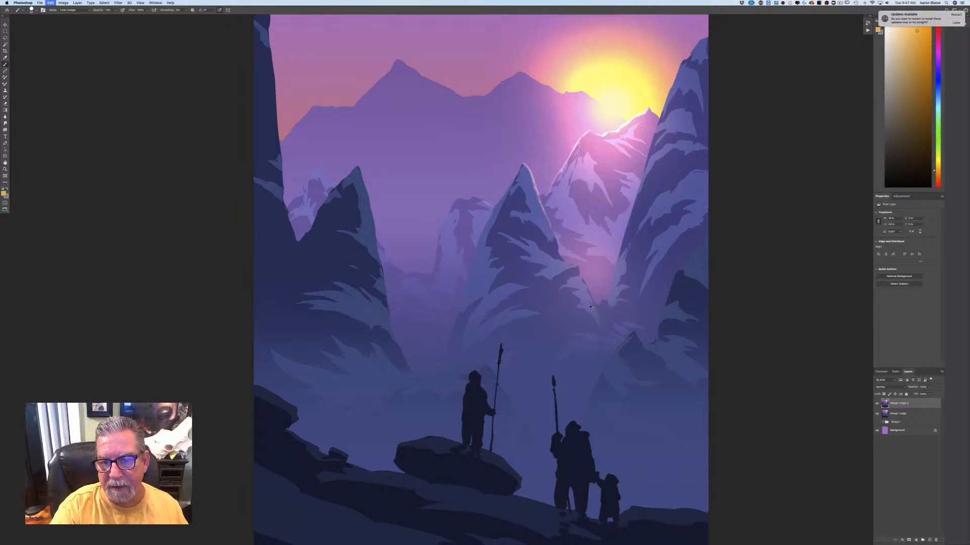
key(super+z)
key(super+z)
key(super+z)
key(super+z)
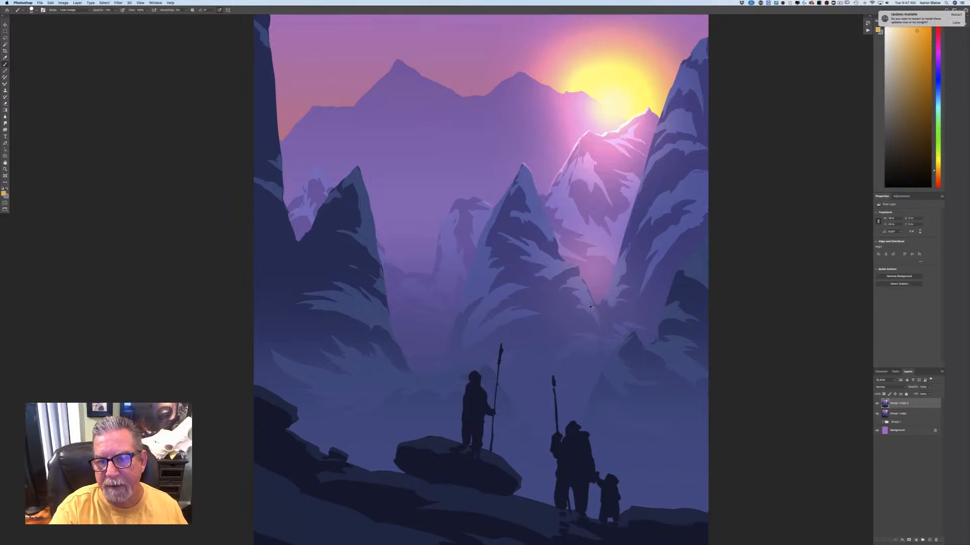
Step: Set the foreground to a slightly deeper warm orange and switch the brush to Normal mode at a higher opacity
click(4, 193)
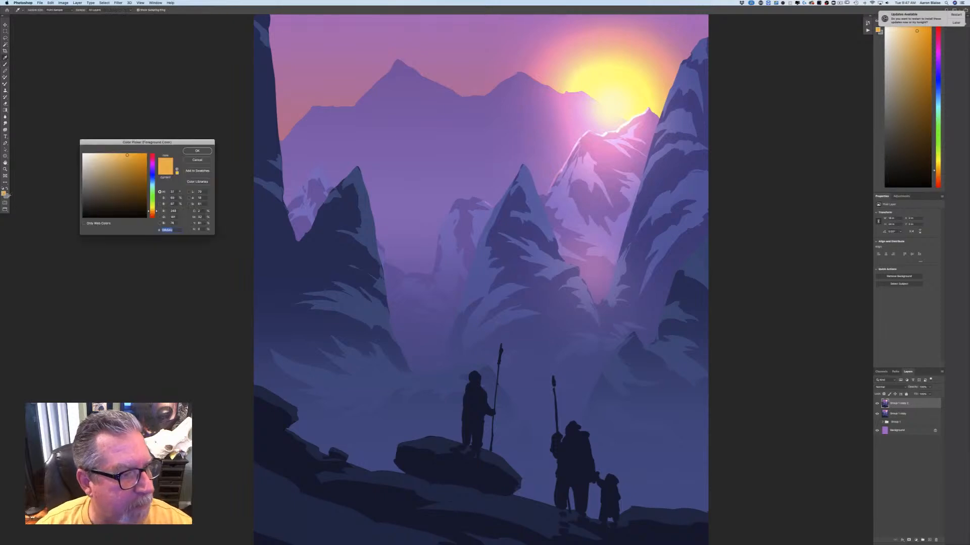
click(194, 152)
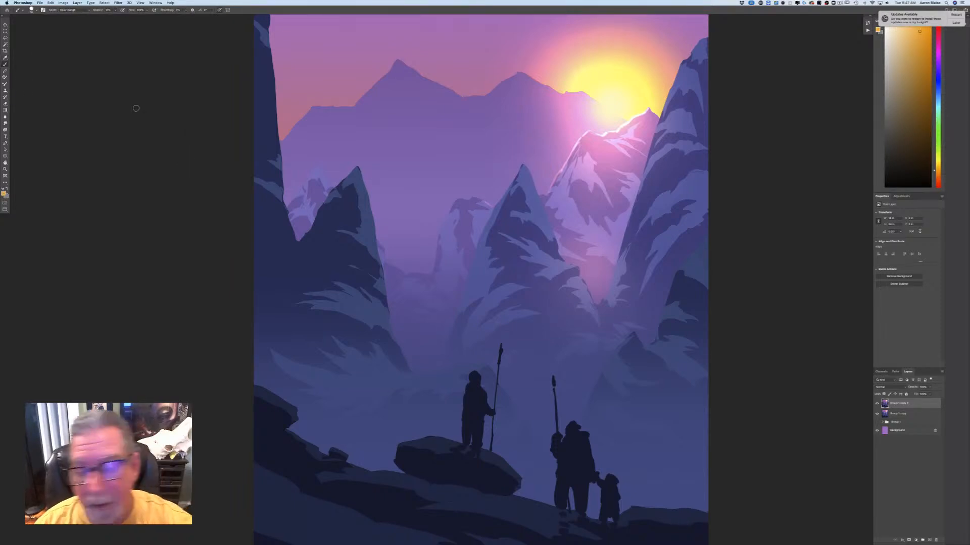
click(61, 10)
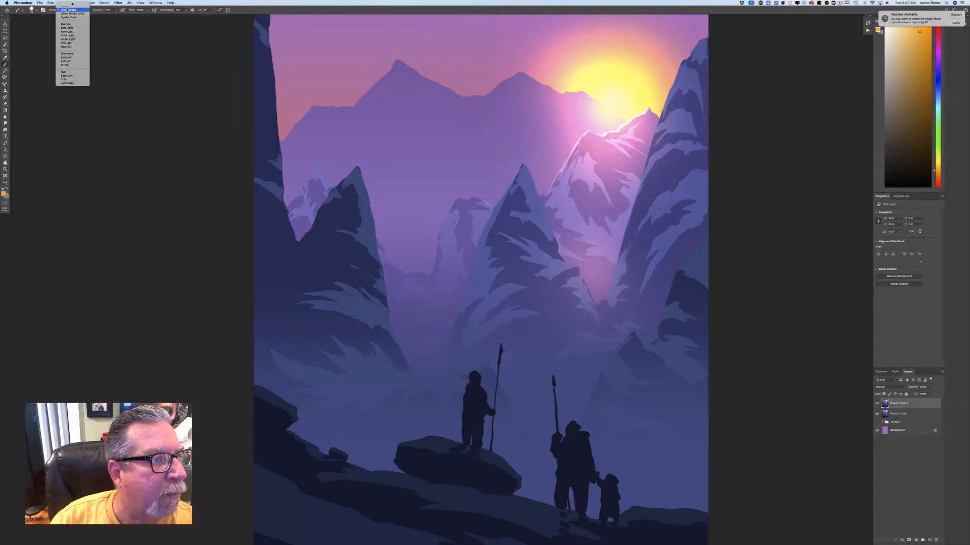
click(64, 4)
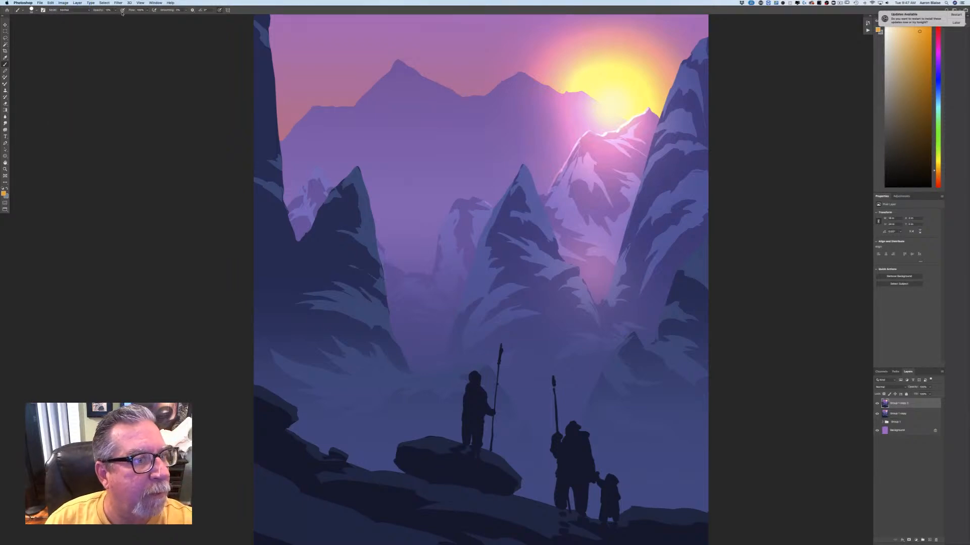
click(115, 10)
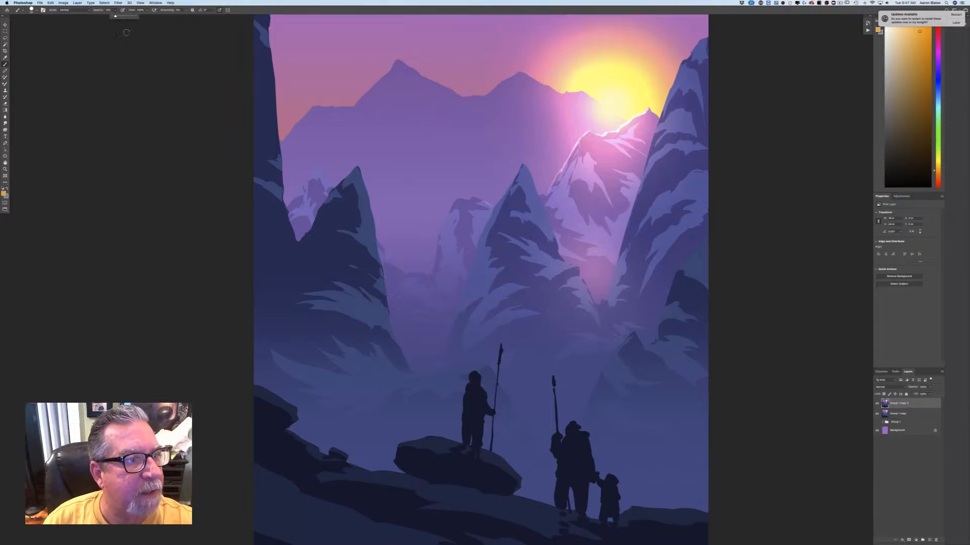
click(132, 16)
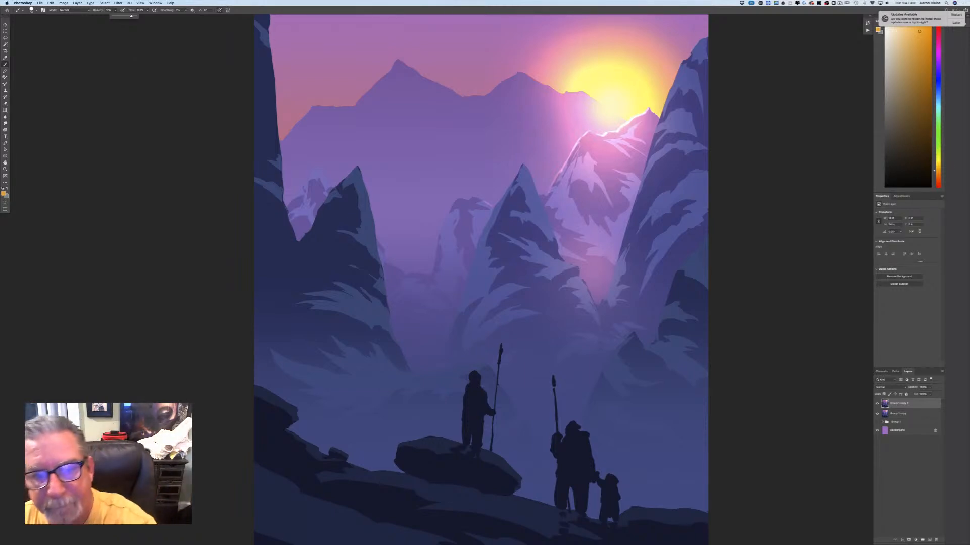
Step: Paint an orange rim along both edges of the central peak, using a lighter yellow-orange for its lower ledge and slope
key(bracketright)
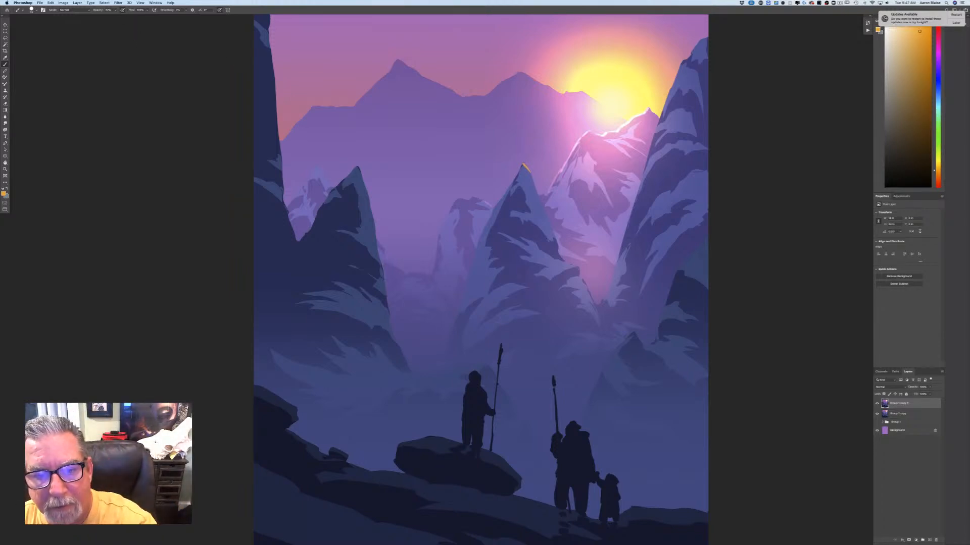
drag(530, 177, 551, 230)
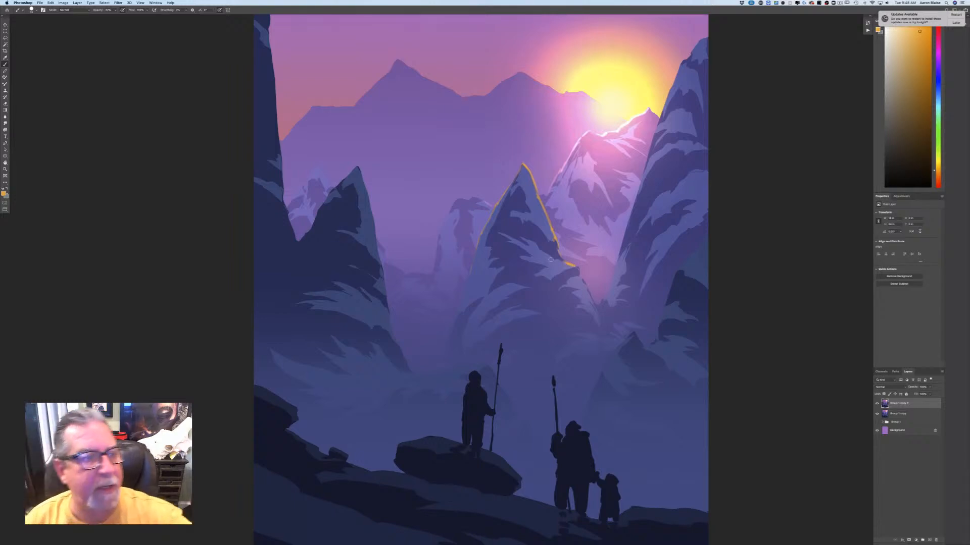
click(4, 193)
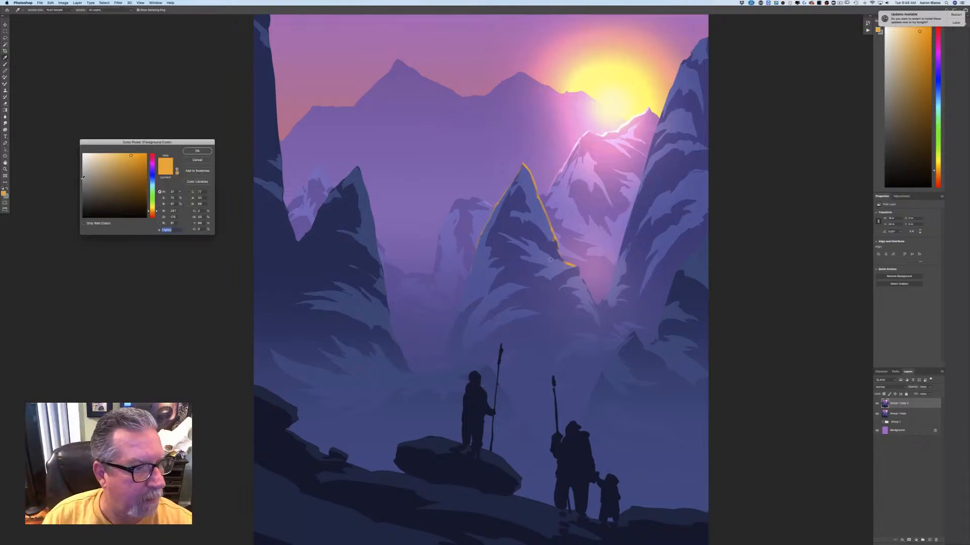
click(191, 152)
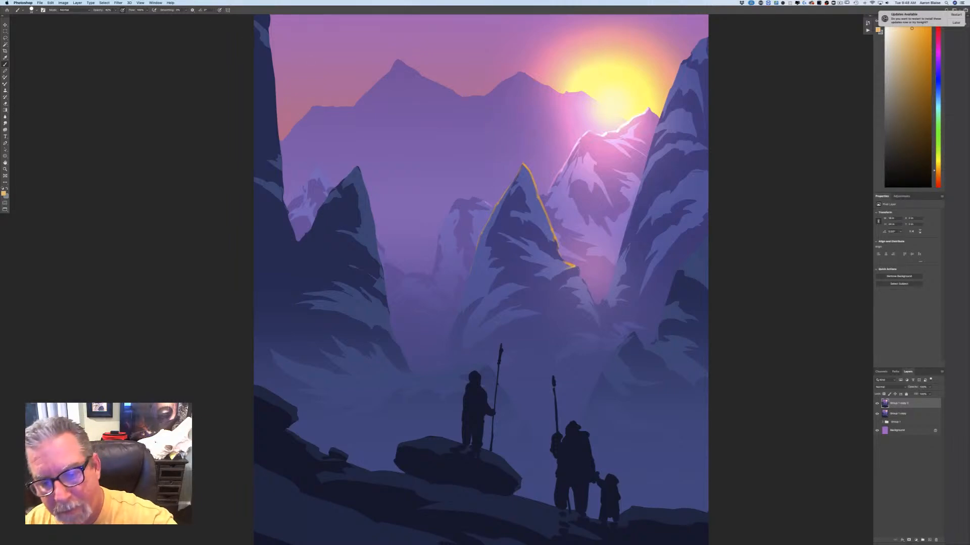
drag(567, 264, 556, 273)
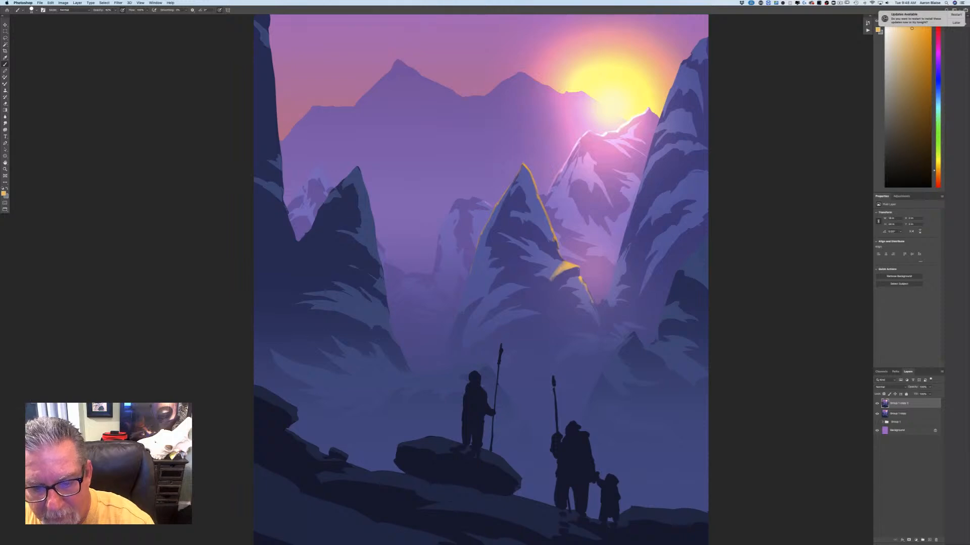
Step: Paint the warm rim light up the sun-facing edge of the tall right mountain, from the valley notch toward its summit
drag(617, 265, 612, 280)
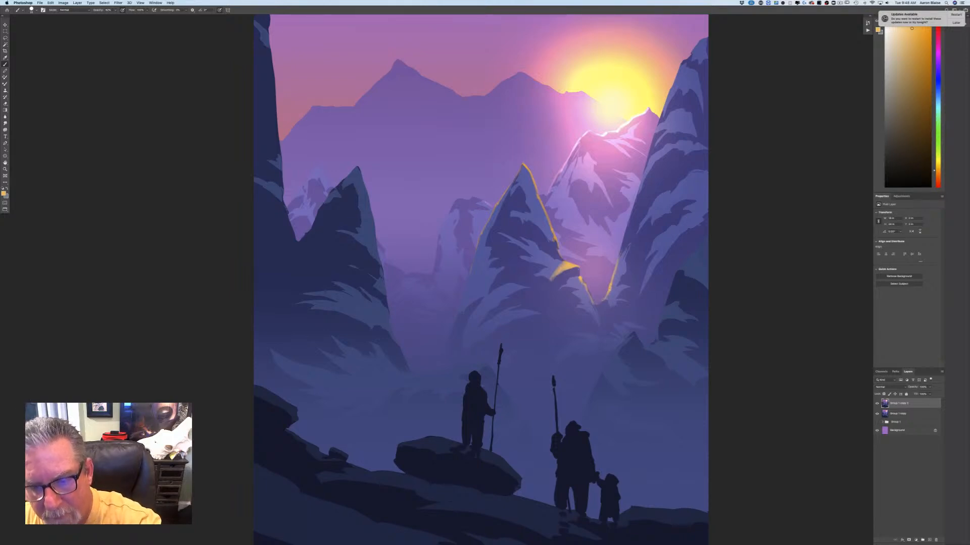
drag(635, 203, 620, 250)
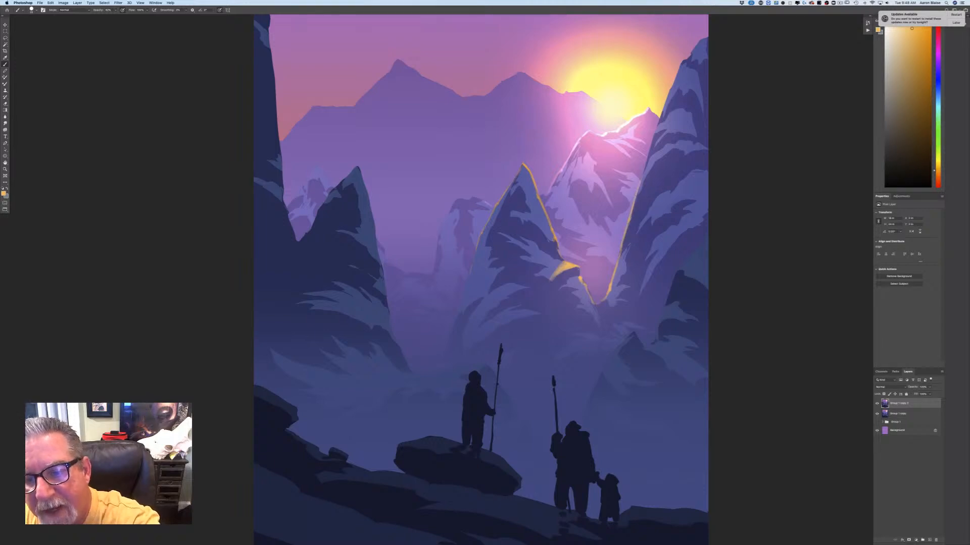
mouse_move(640, 183)
mouse_down()
mouse_move(656, 129)
mouse_move(648, 155)
mouse_up()
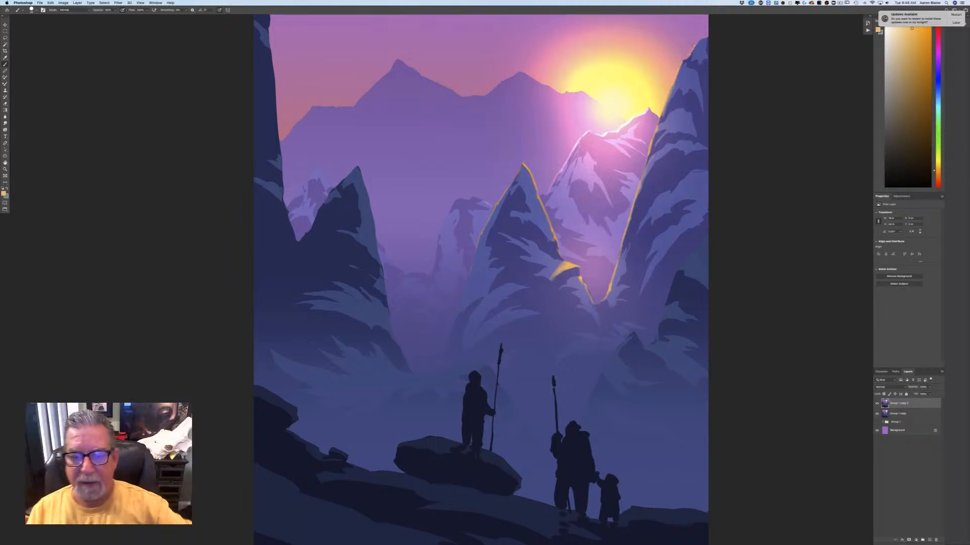
Step: Paint warm rim light along the sun-facing edges of the smaller left peak and the tall far-left cliff, including short snow accents
drag(357, 171, 384, 276)
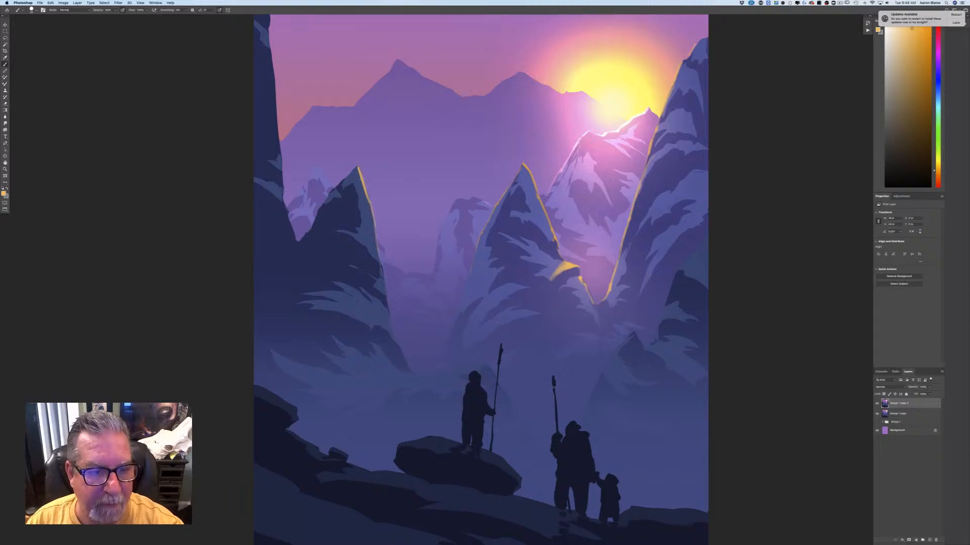
drag(358, 170, 386, 292)
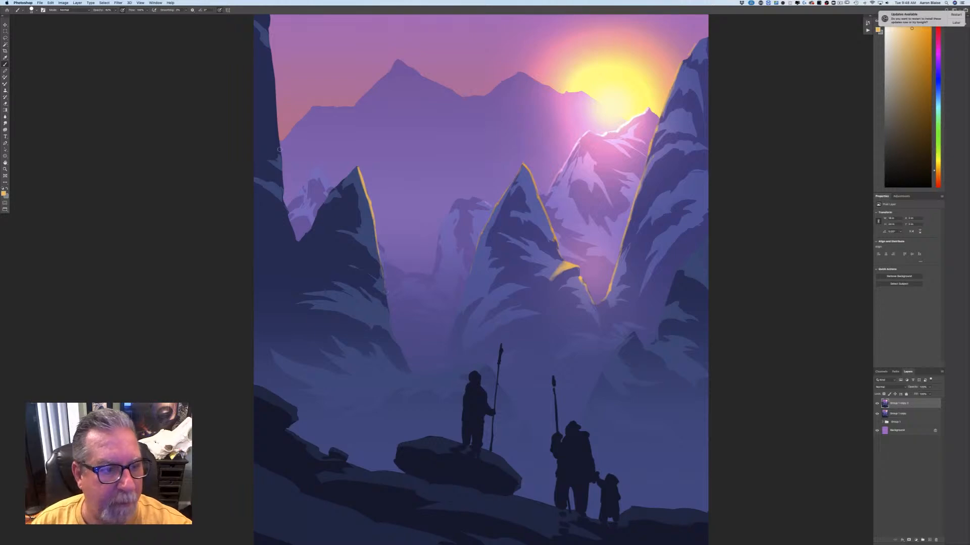
mouse_move(279, 150)
mouse_down()
mouse_move(280, 193)
mouse_move(294, 237)
mouse_up()
drag(265, 42, 277, 117)
drag(188, 266, 210, 341)
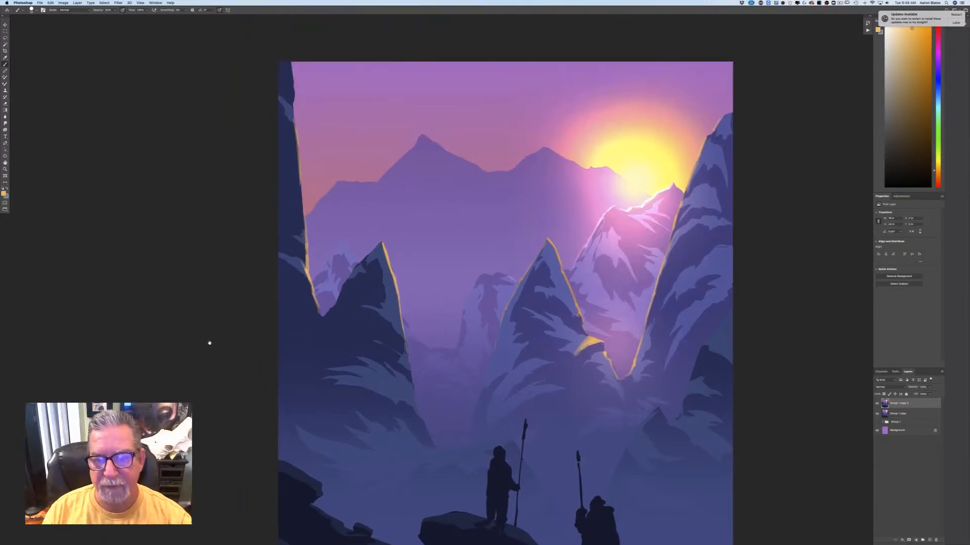
mouse_move(301, 176)
mouse_down()
mouse_move(305, 222)
mouse_move(293, 196)
mouse_move(304, 216)
mouse_move(299, 174)
mouse_move(280, 143)
mouse_move(299, 162)
mouse_move(287, 147)
mouse_move(294, 120)
mouse_move(298, 148)
mouse_up()
mouse_move(295, 129)
mouse_down()
mouse_move(281, 93)
mouse_move(290, 62)
mouse_up()
mouse_move(296, 96)
mouse_down()
mouse_move(292, 64)
mouse_move(292, 96)
mouse_up()
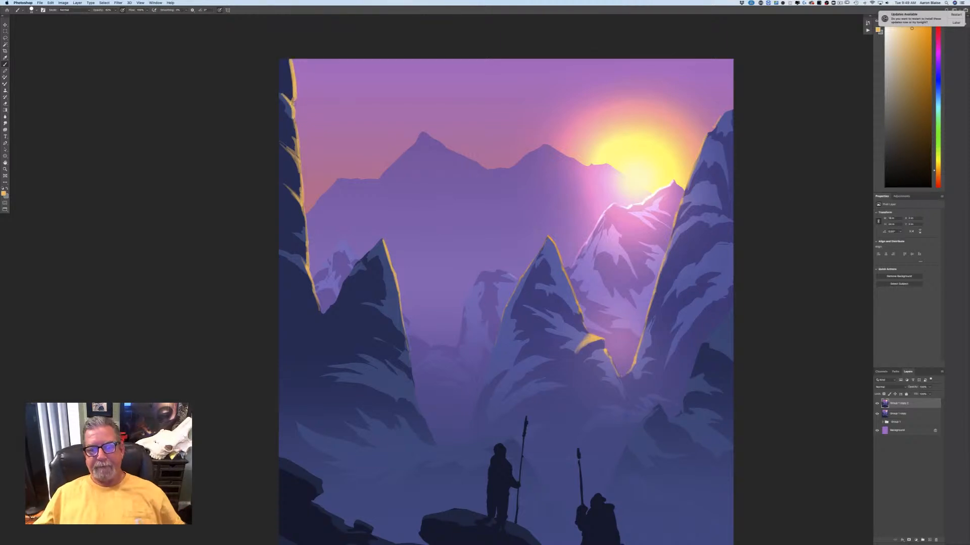
Step: Thicken the rim light down the smaller left peak's sun-facing edge and add tapered accents that follow its snow patches
key(super+minus)
key(super+minus)
key(super+minus)
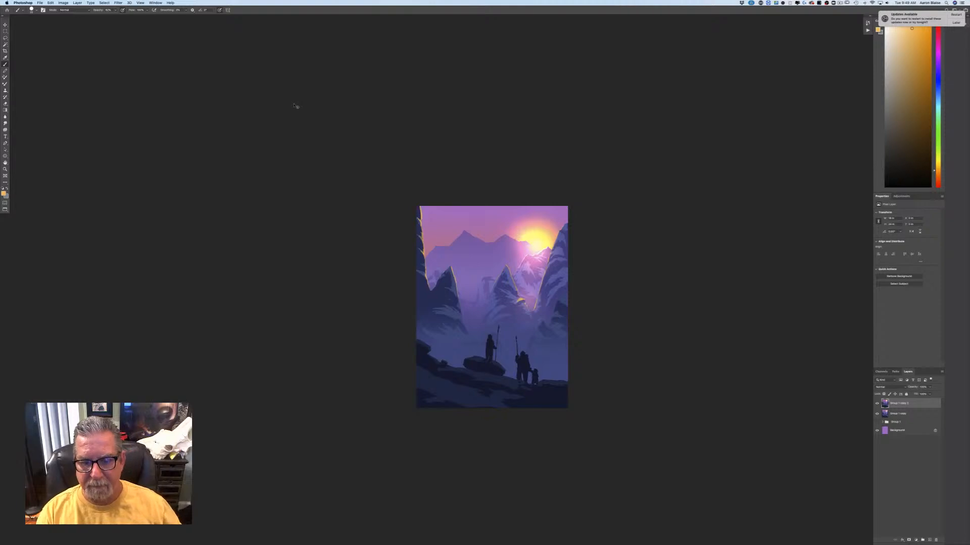
key(super+plus)
key(super+plus)
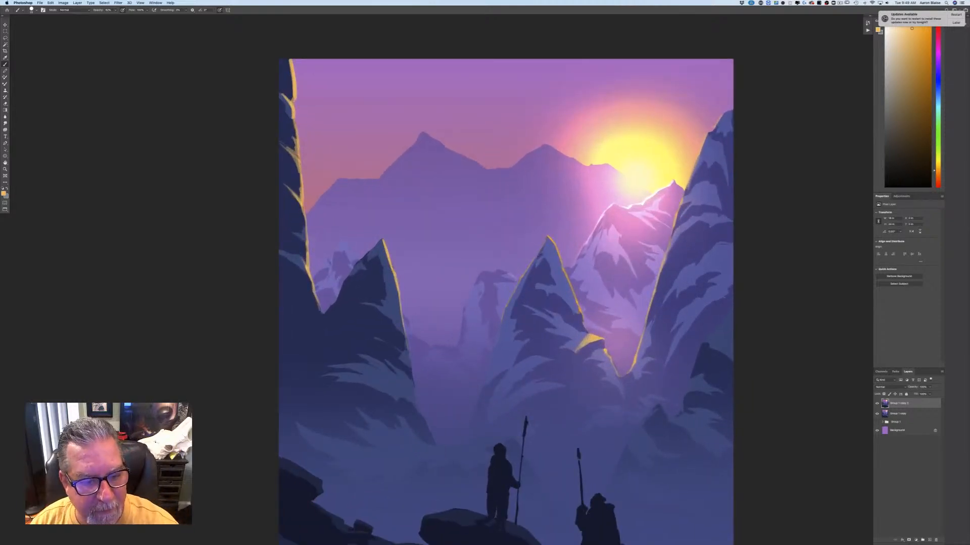
drag(394, 274, 382, 246)
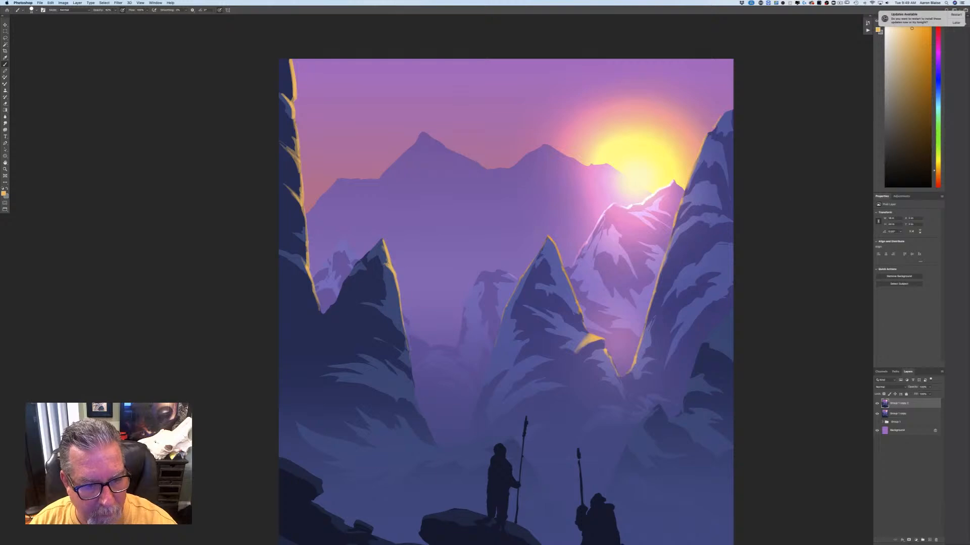
drag(393, 273, 410, 365)
drag(398, 323, 403, 331)
drag(397, 319, 402, 328)
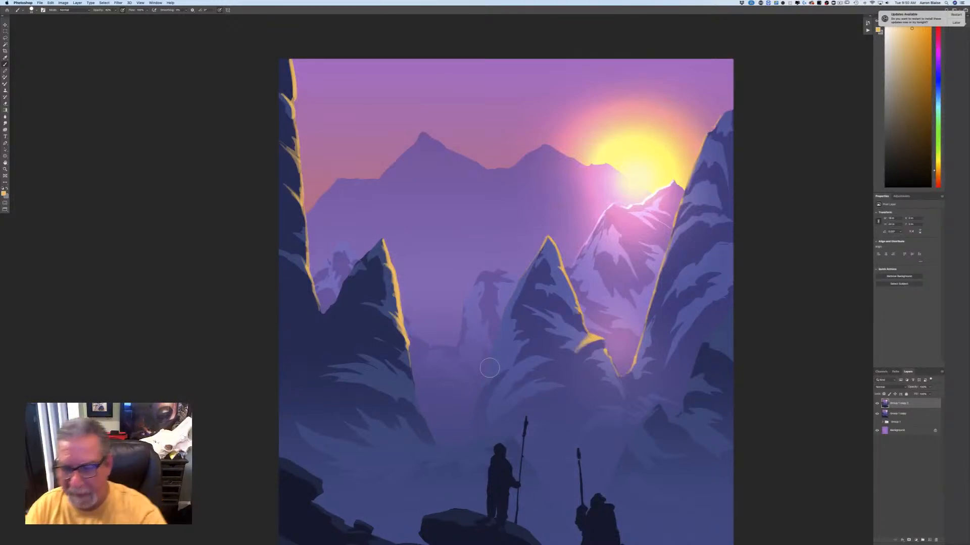
Step: Strengthen the rim light at the valley notch and lower right mountain edge, and edge the small peak below with orange
drag(623, 376, 621, 384)
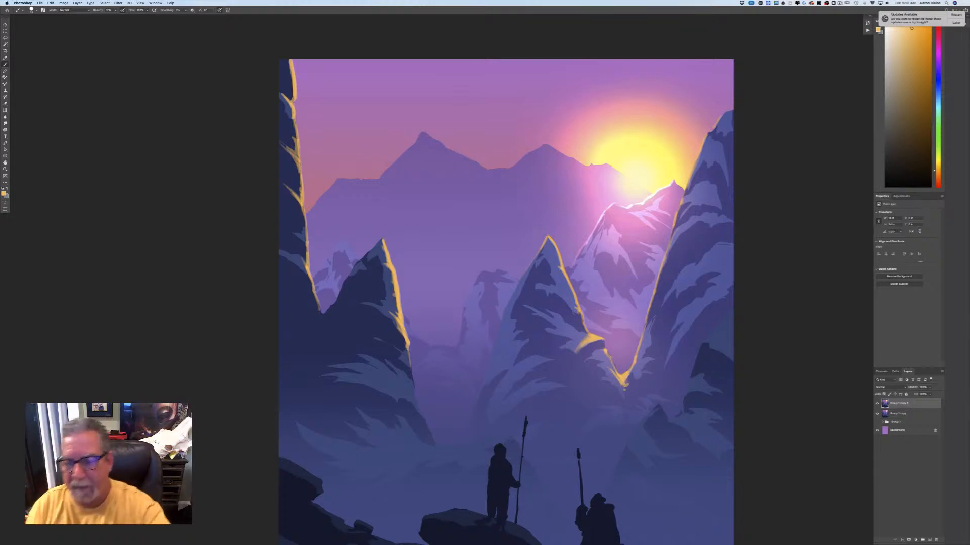
drag(651, 322, 644, 329)
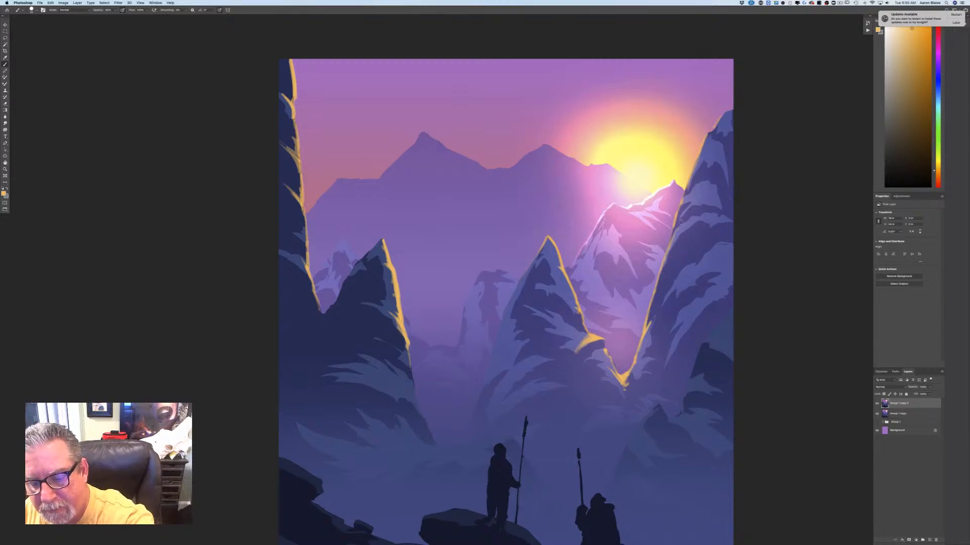
drag(655, 405, 629, 442)
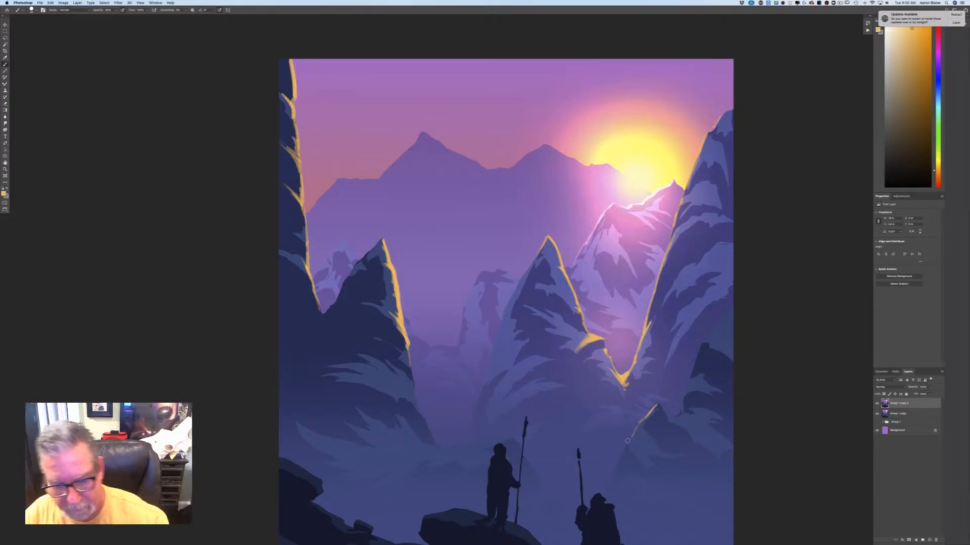
Step: Switch the brush to Color Dodge mode and lower its opacity for building up glow
key(super+minus)
key(super+minus)
key(super+minus)
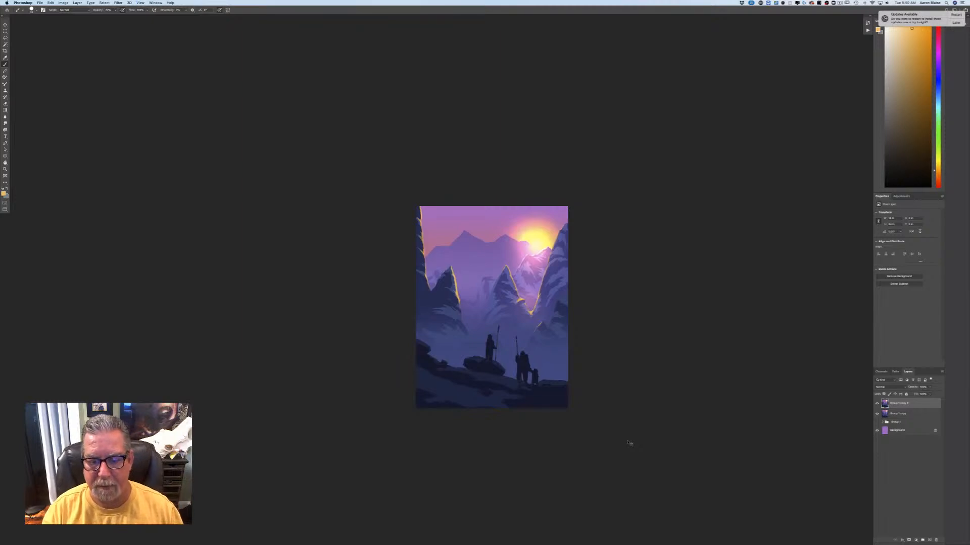
key(super+plus)
key(super+plus)
key(super+plus)
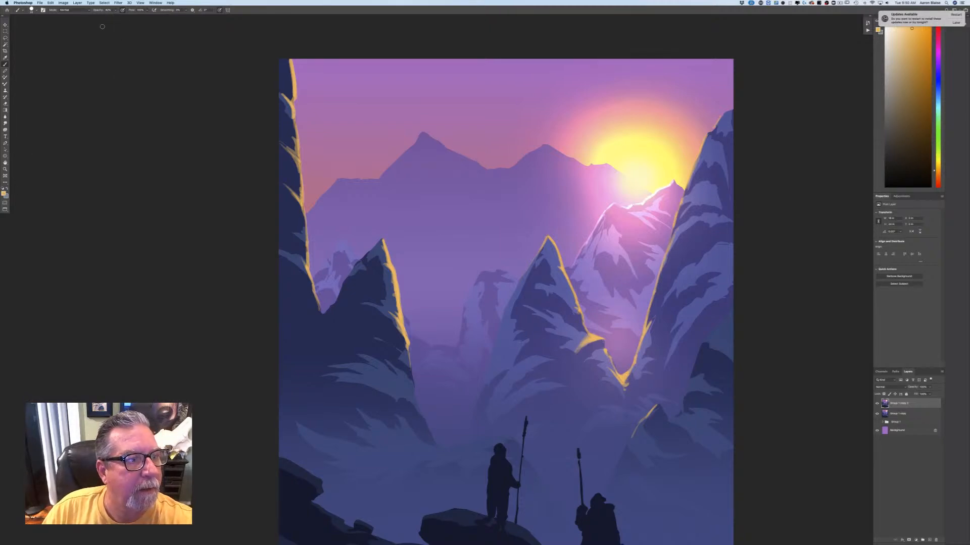
click(63, 10)
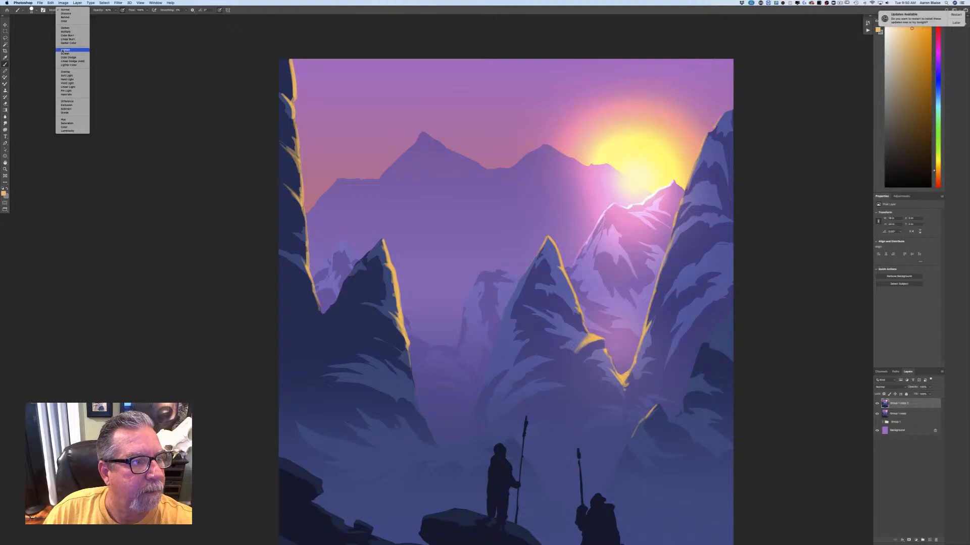
click(65, 58)
click(114, 10)
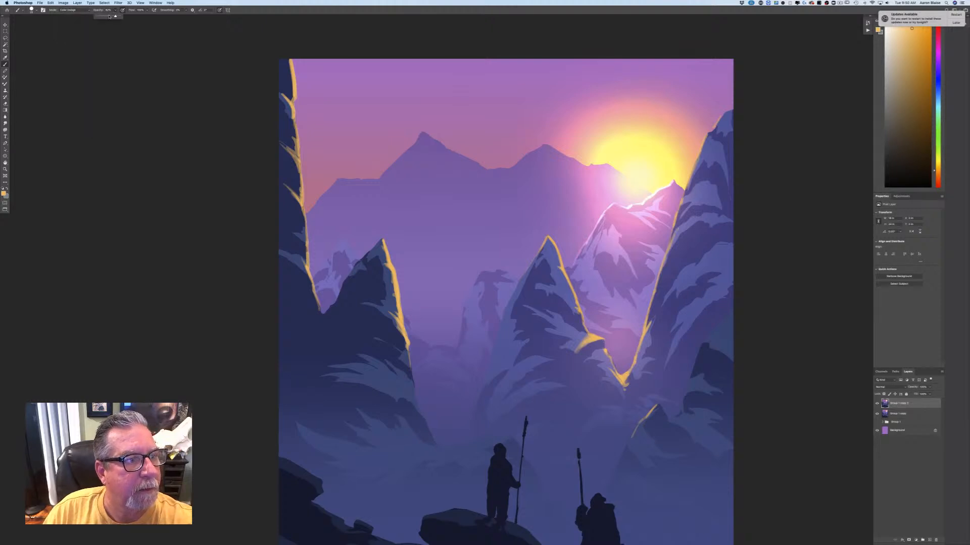
drag(104, 19, 100, 16)
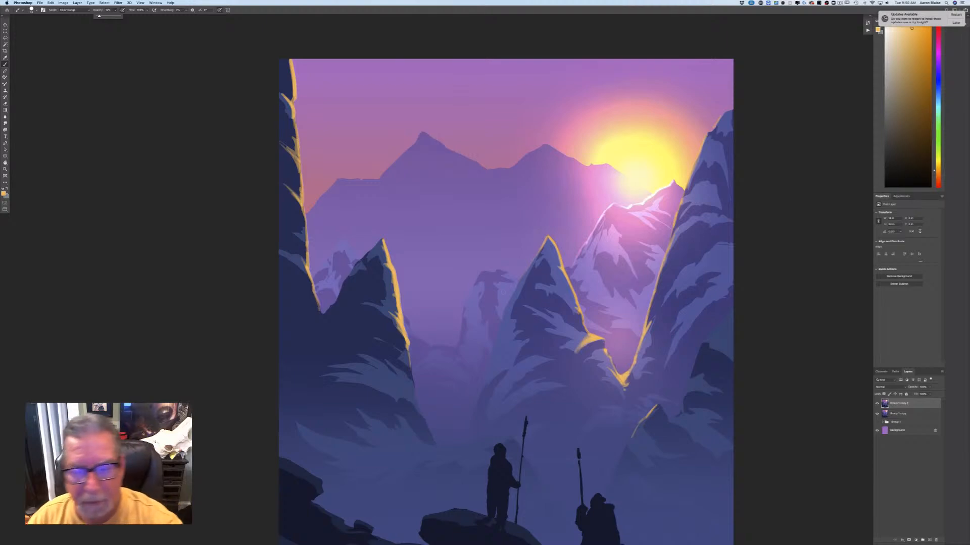
Step: Brighten the orange rims on the central peak and the tall right mountain with Color Dodge strokes, gradually raising the brush opacity
click(552, 243)
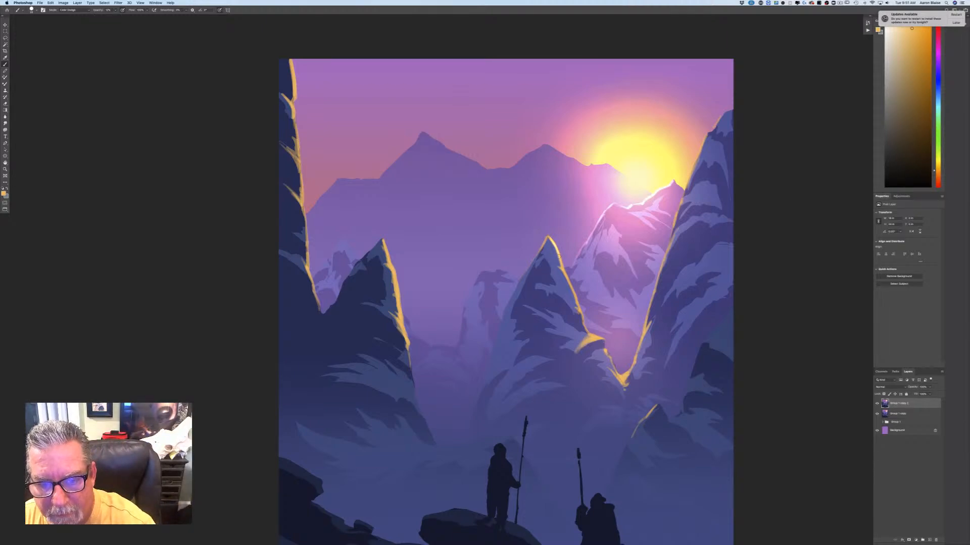
drag(559, 256, 571, 286)
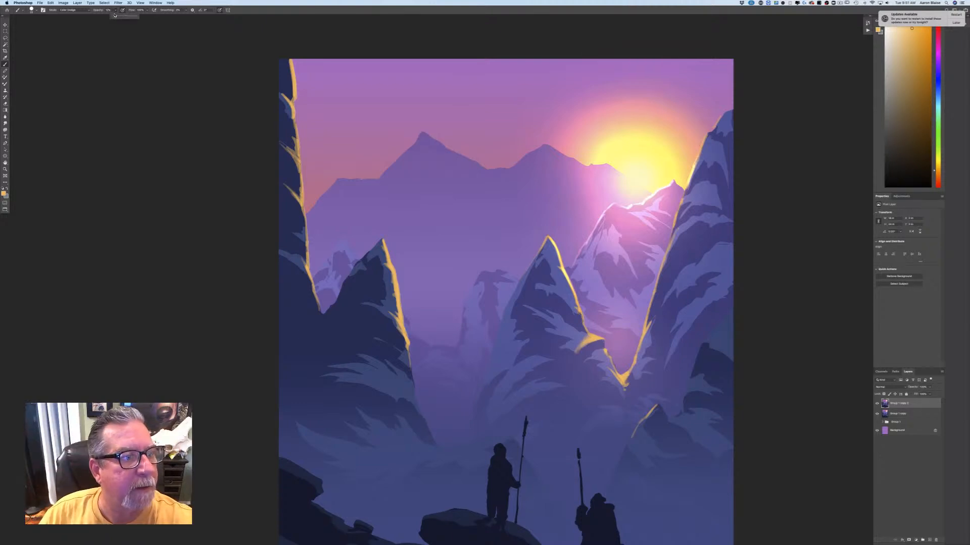
drag(115, 15, 117, 16)
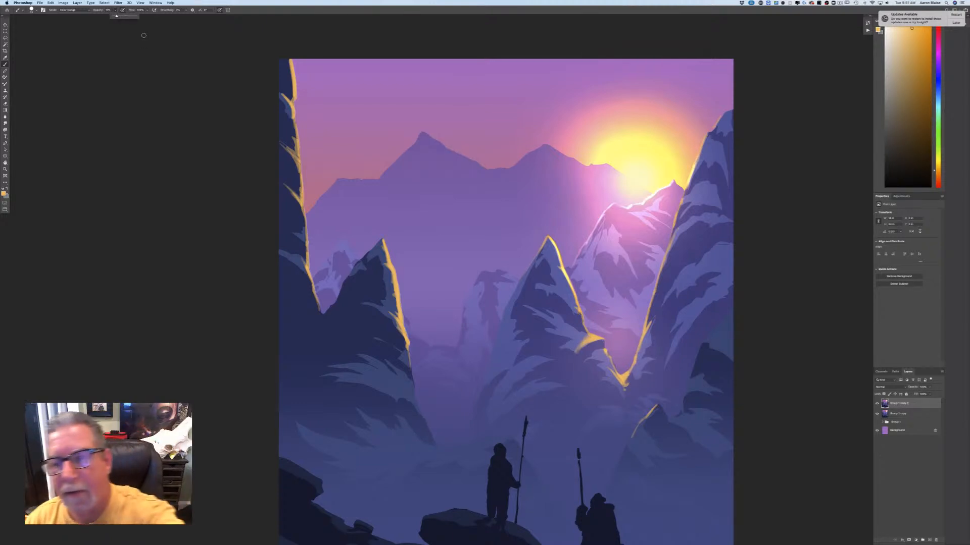
mouse_move(698, 157)
mouse_down()
mouse_move(706, 135)
mouse_move(657, 283)
mouse_up()
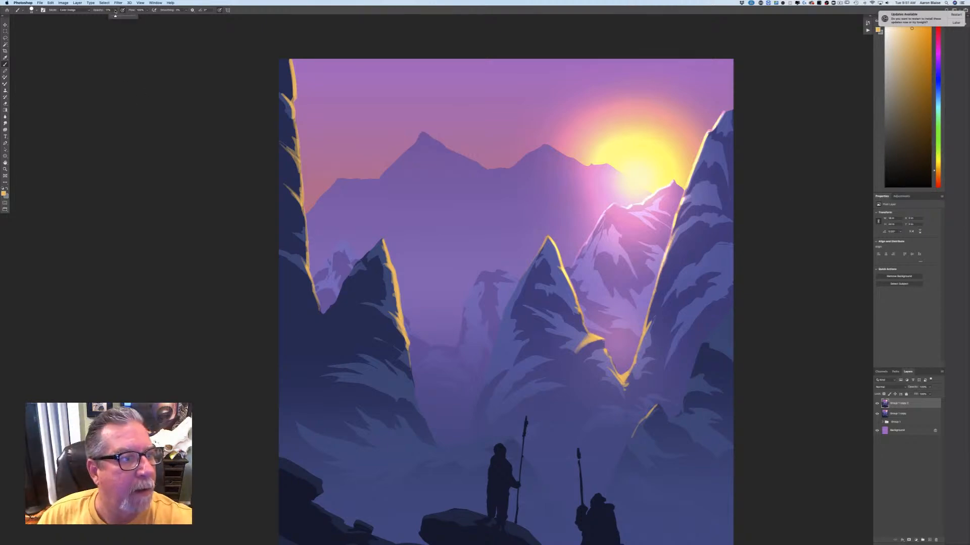
drag(116, 9, 122, 17)
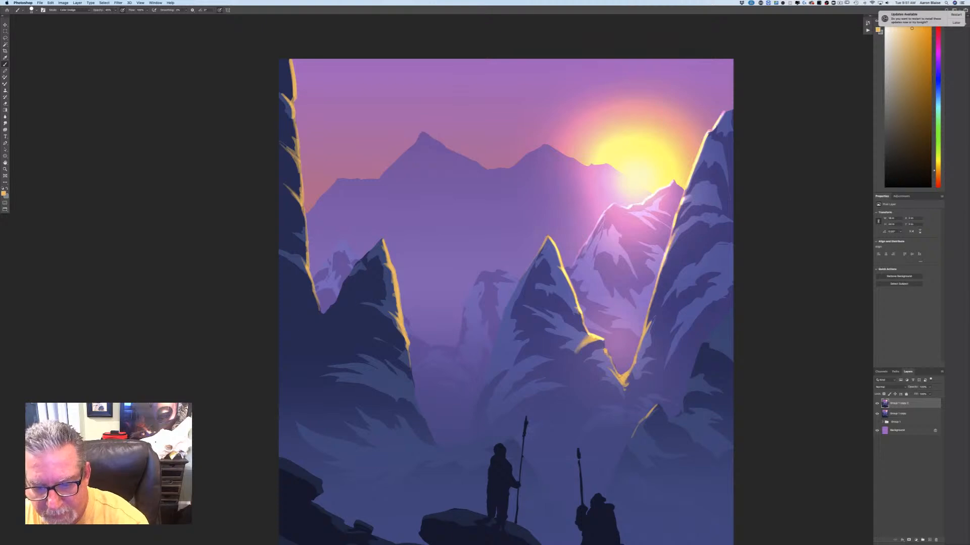
Step: Brighten the orange rim around the valley notch and along both adjoining mountain edges with Color Dodge strokes
mouse_move(618, 373)
mouse_down()
mouse_move(622, 382)
mouse_move(643, 333)
mouse_up()
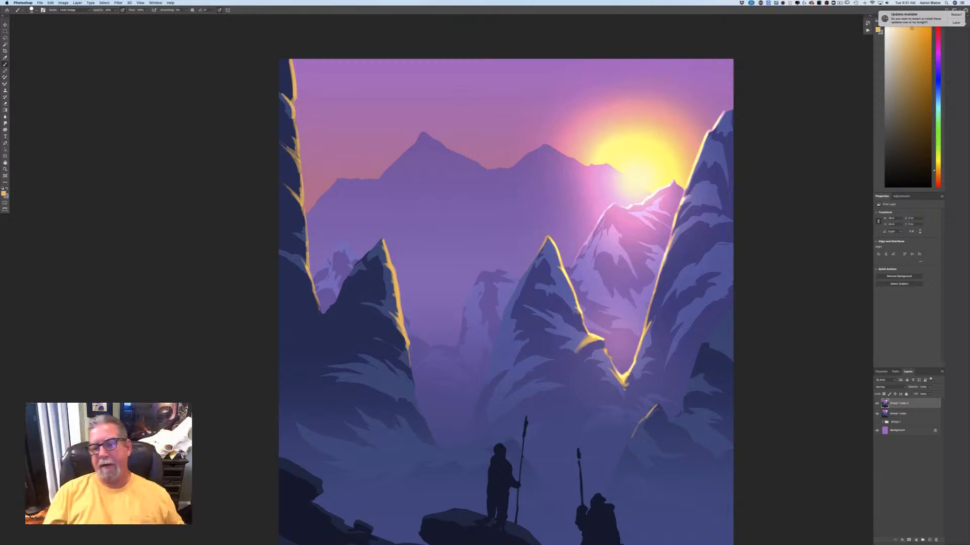
key(super+minus)
key(super+minus)
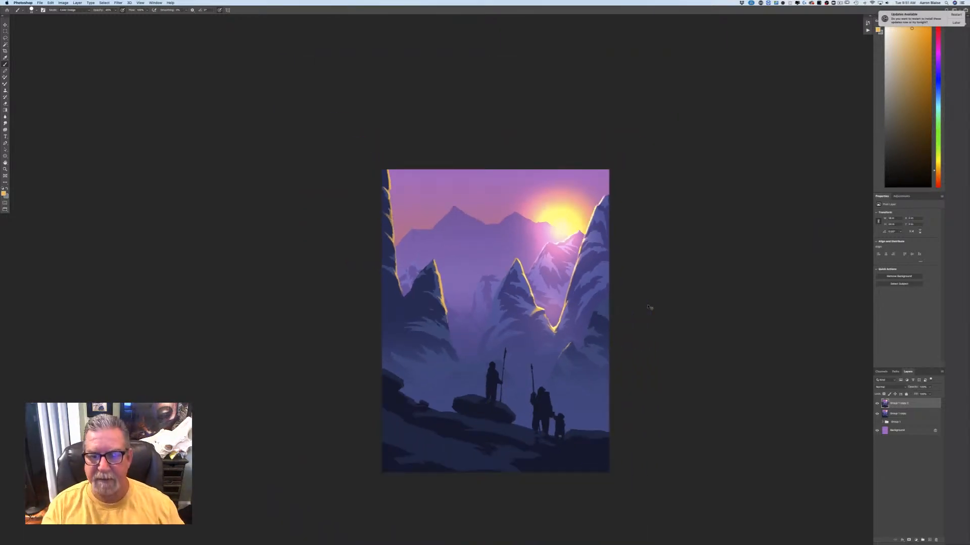
key(super+plus)
key(super+plus)
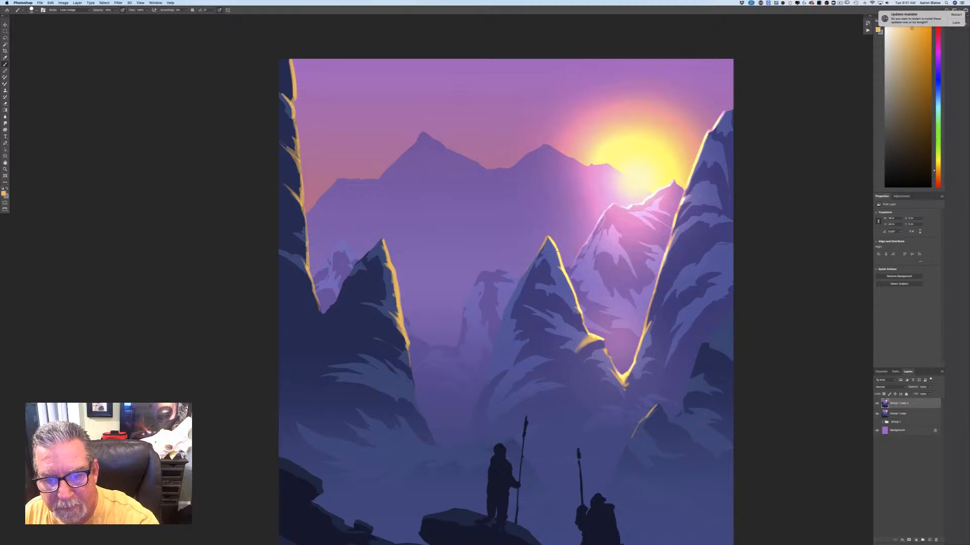
drag(600, 338, 622, 378)
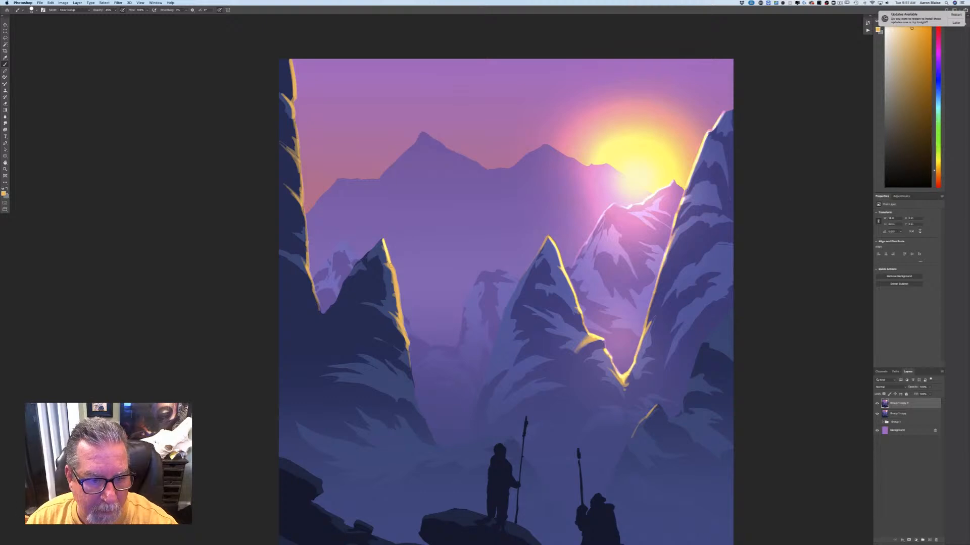
Step: Brighten the rim light down the smaller left peak and along the full edge of the tall left cliff
drag(389, 263, 410, 368)
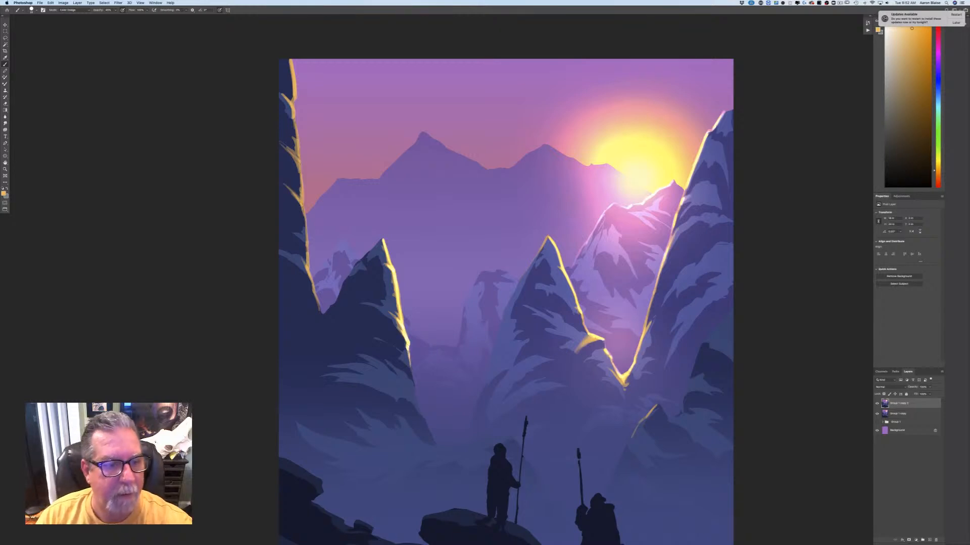
drag(300, 201, 311, 282)
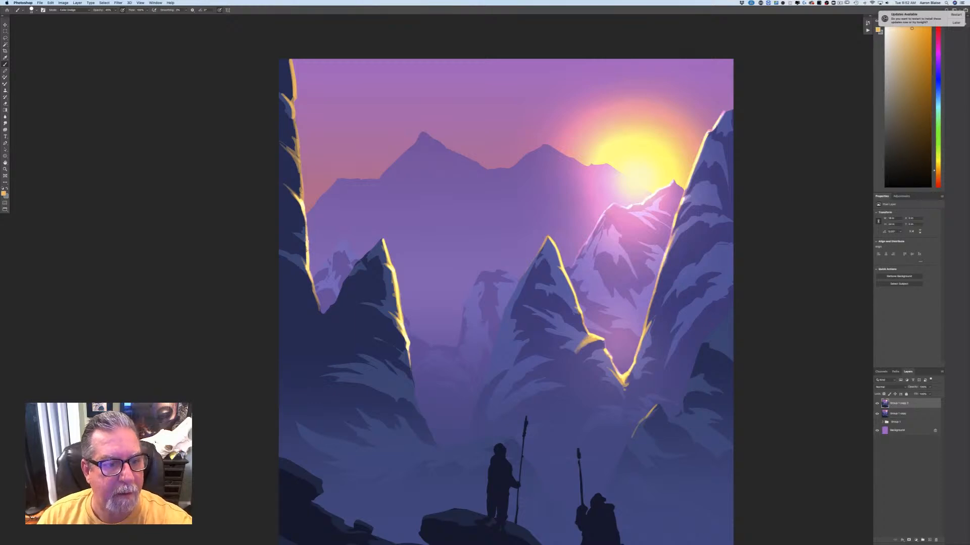
drag(302, 200, 289, 99)
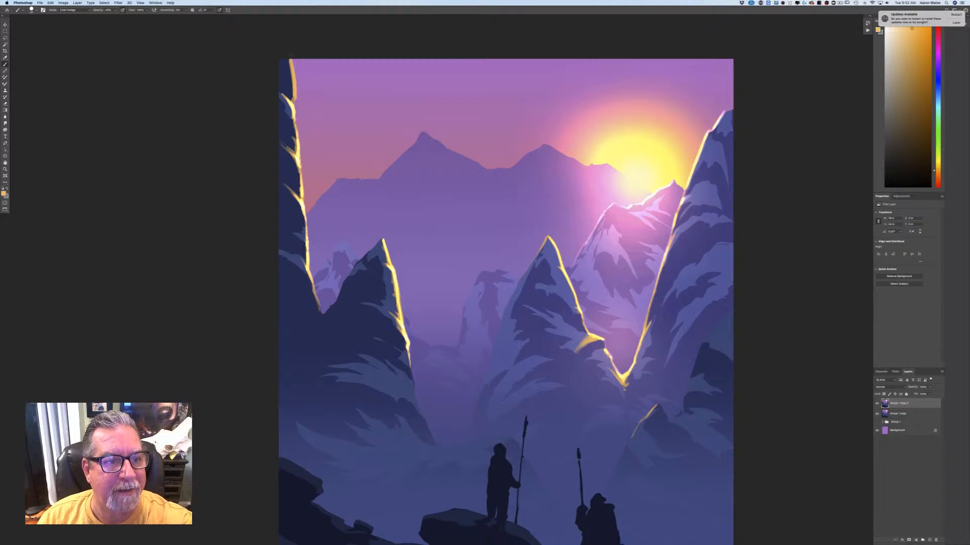
drag(291, 56, 295, 98)
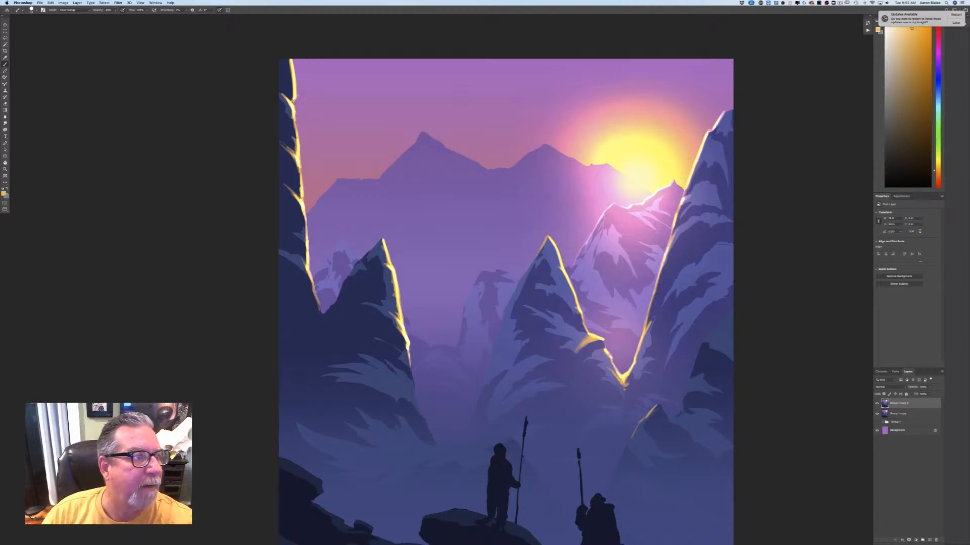
mouse_move(294, 102)
mouse_down()
mouse_move(295, 75)
mouse_move(298, 148)
mouse_up()
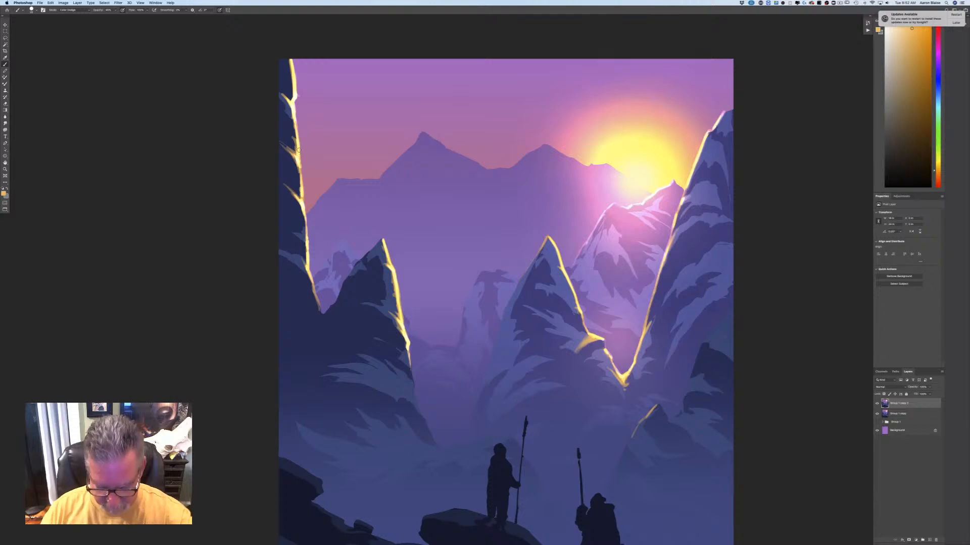
Step: Examine the glowing rim light on the peaks up close and across the whole painting
key(super+plus)
drag(189, 394, 111, 365)
drag(166, 410, 205, 309)
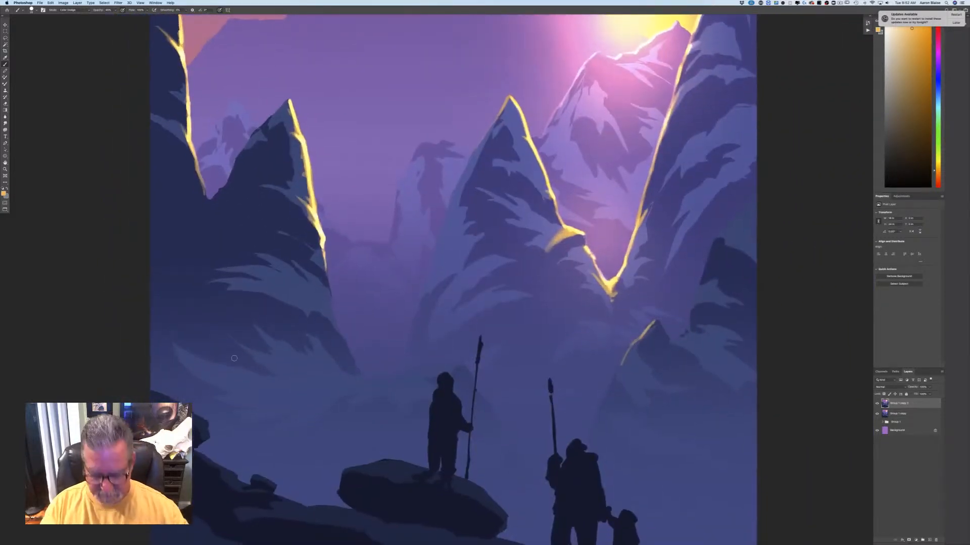
key(super+minus)
key(super+minus)
key(super+minus)
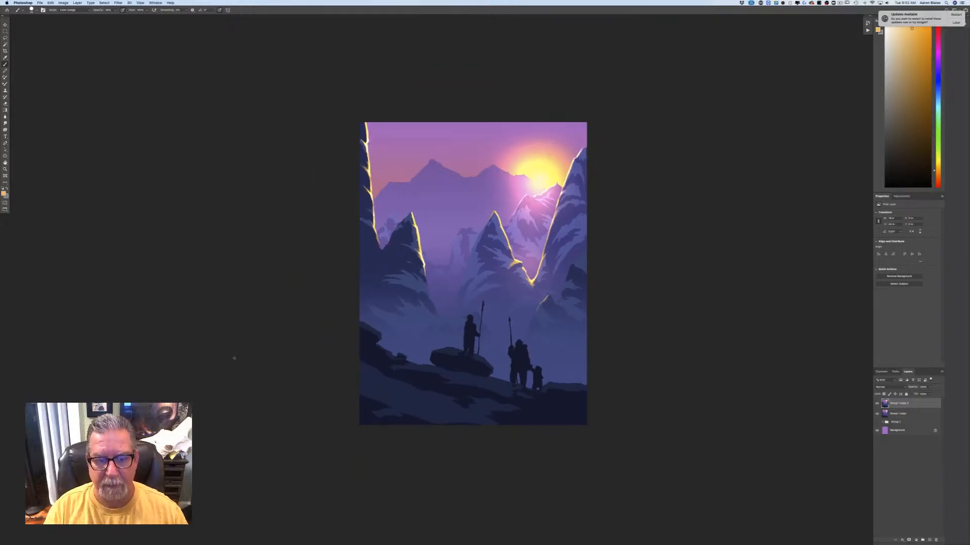
drag(262, 408, 264, 448)
key(super+plus)
key(super+plus)
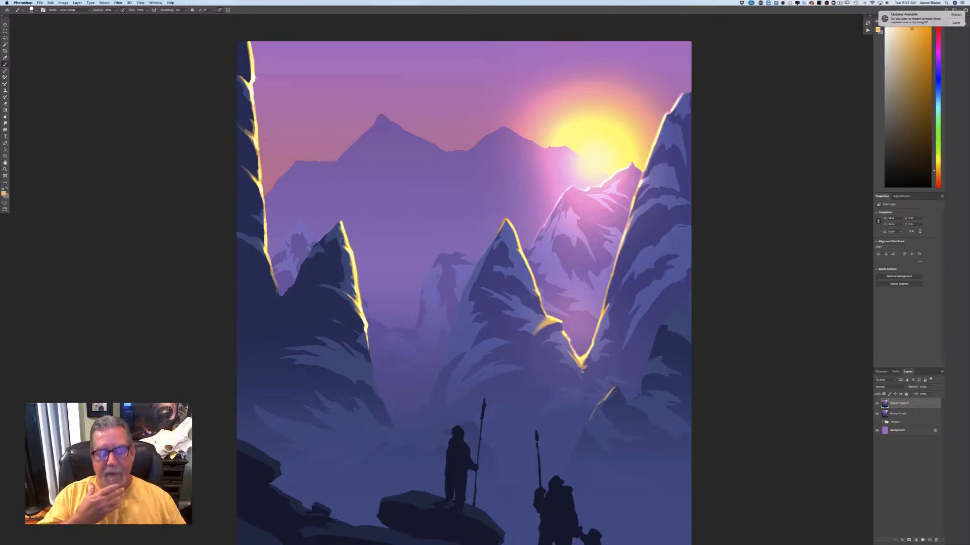
key(super+minus)
key(super+minus)
key(super+plus)
key(super+plus)
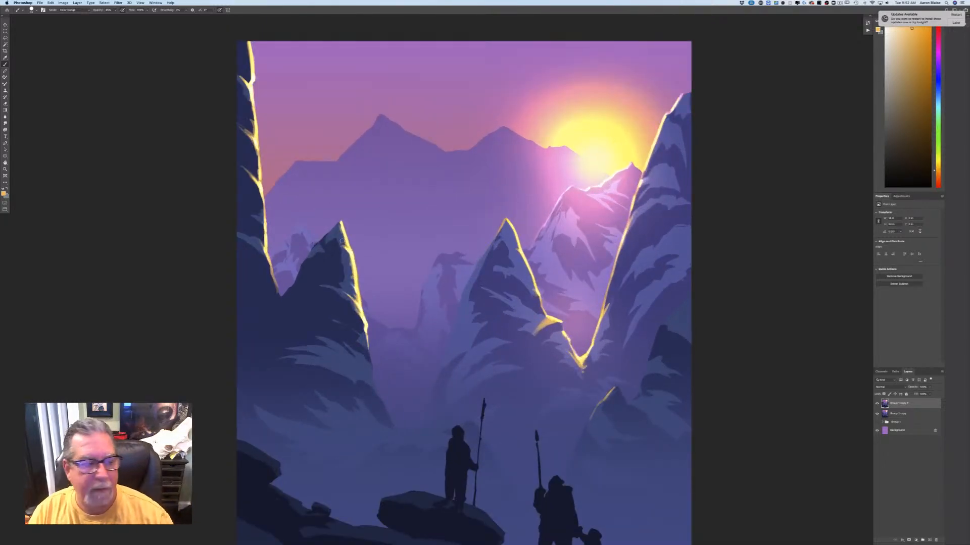
Step: Sample the pale yellow of the central peak's rim as the foreground color and add a new layer on top
click(4, 193)
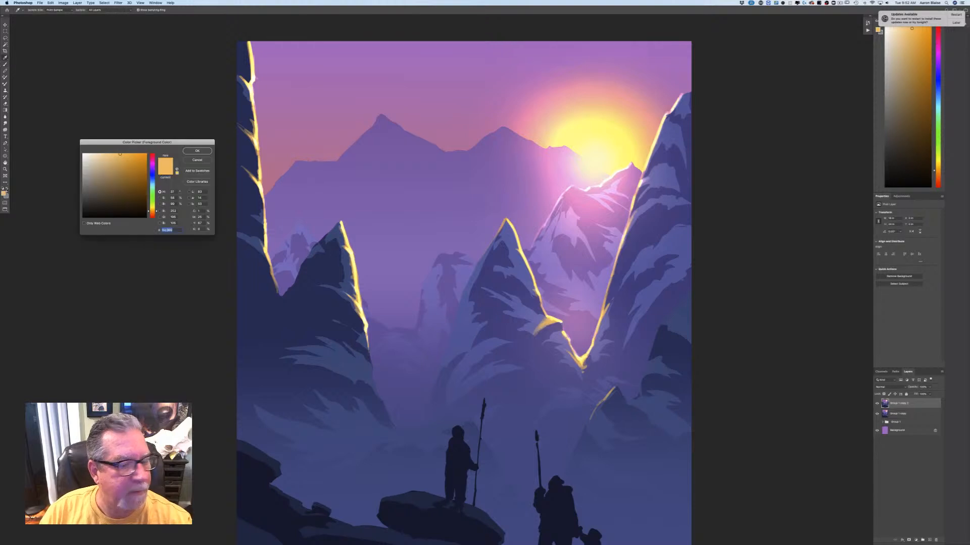
click(511, 220)
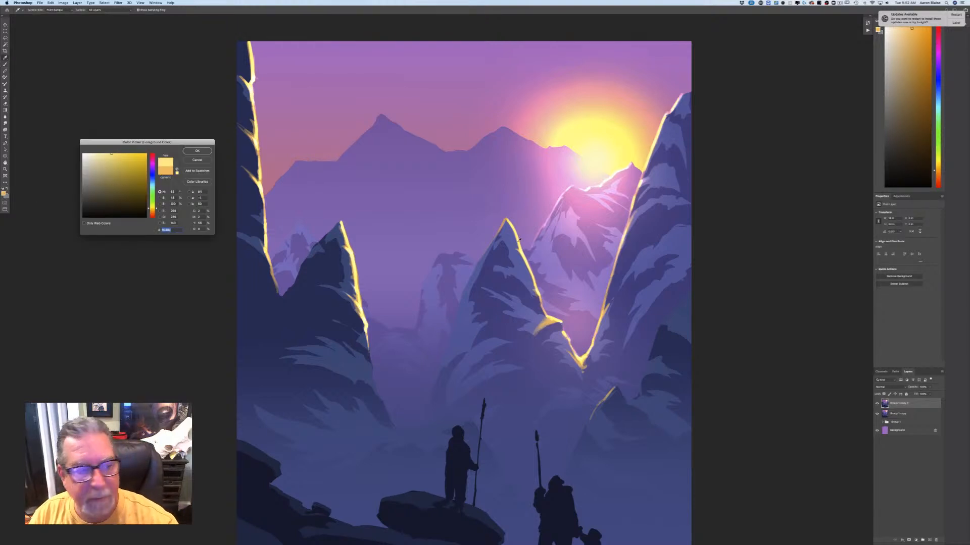
click(193, 151)
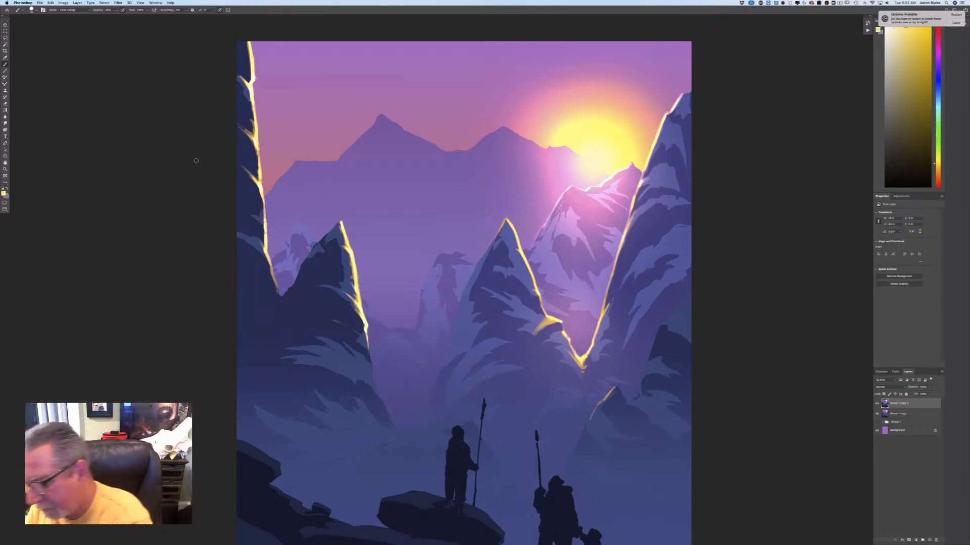
key(super+shift+alt+n)
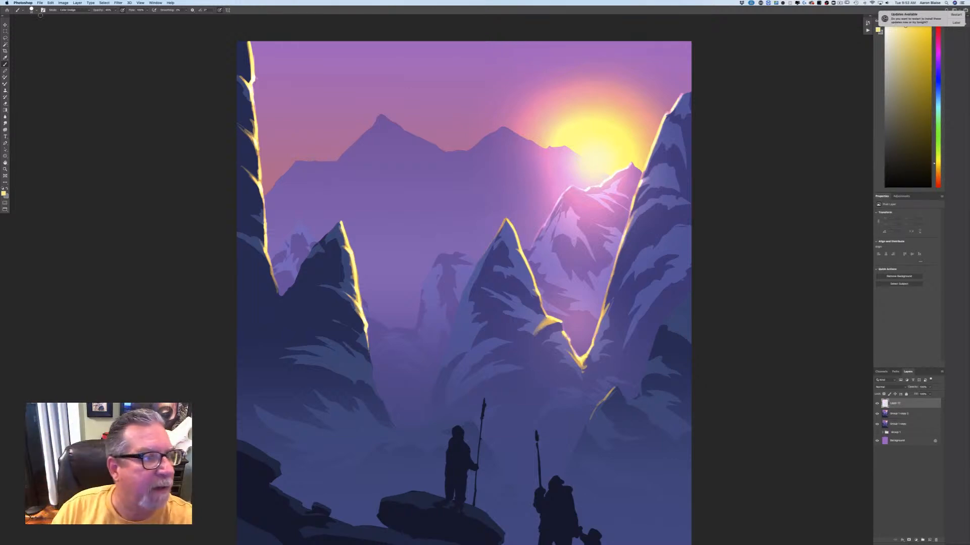
Step: Choose a ragged sampled brush, shrink it considerably, and dab a faint wisp at the central peak's tip
right_click(20, 34)
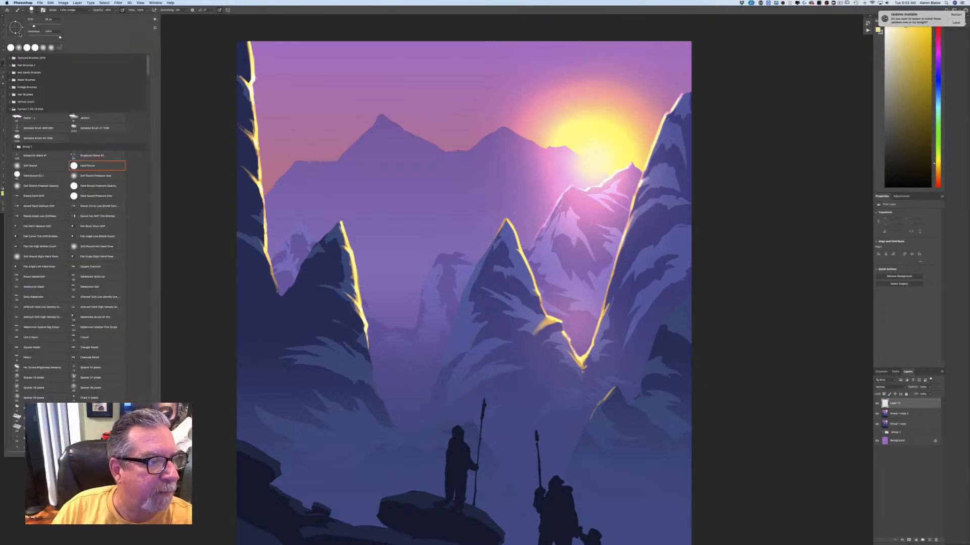
click(36, 137)
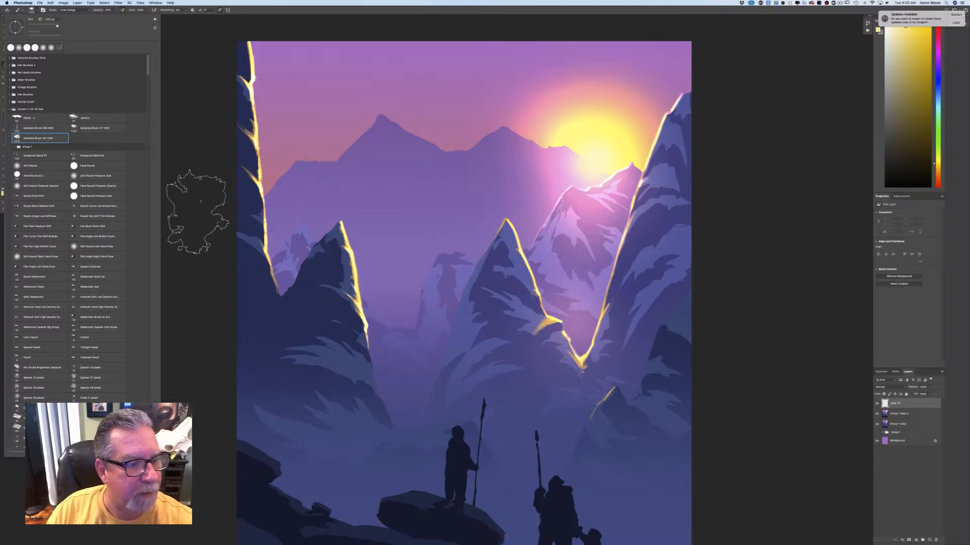
click(200, 215)
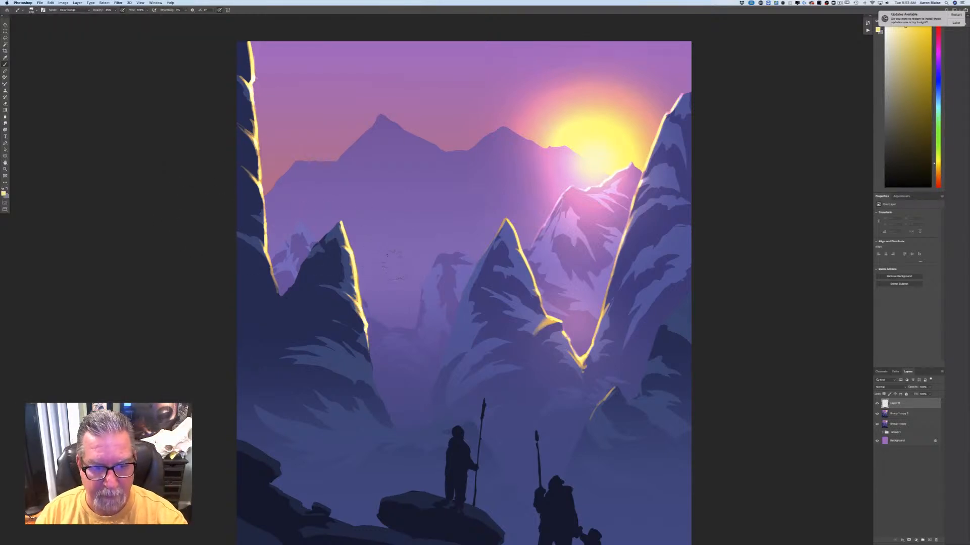
key([)
key([)
key([)
key([)
key([)
key([)
key([)
key([)
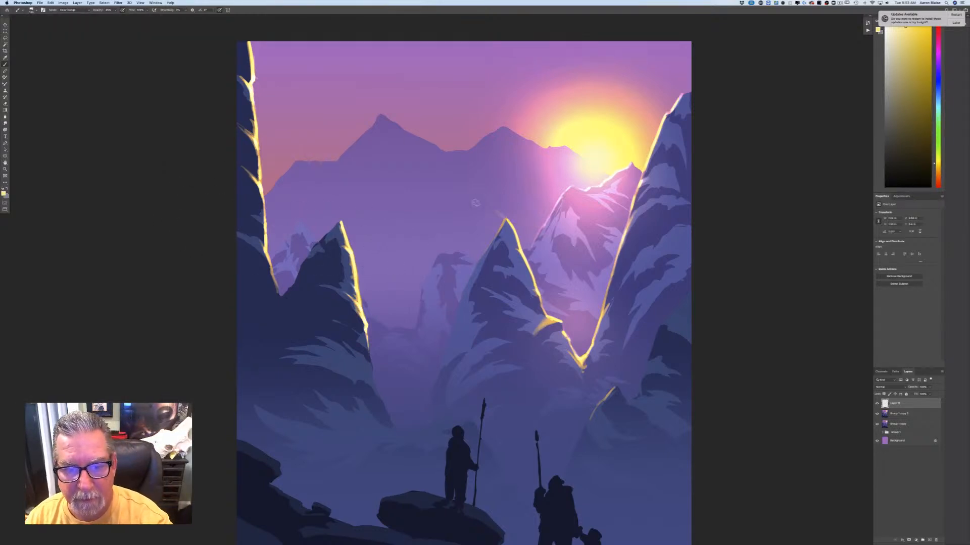
drag(491, 211, 504, 224)
Step: Switch to another sampled cloud brush and paint thin yellow mist trailing off the central peak's shaded side
click(33, 10)
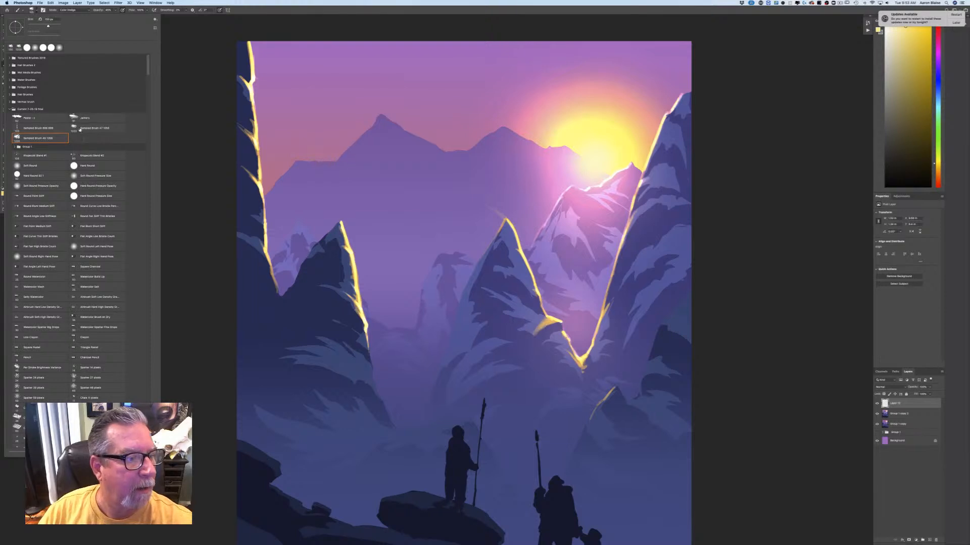
click(97, 128)
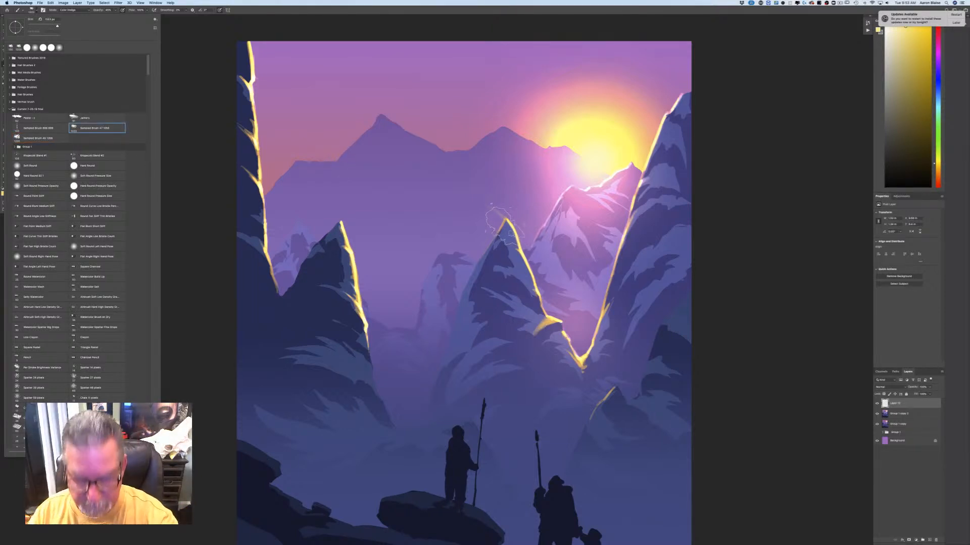
click(505, 225)
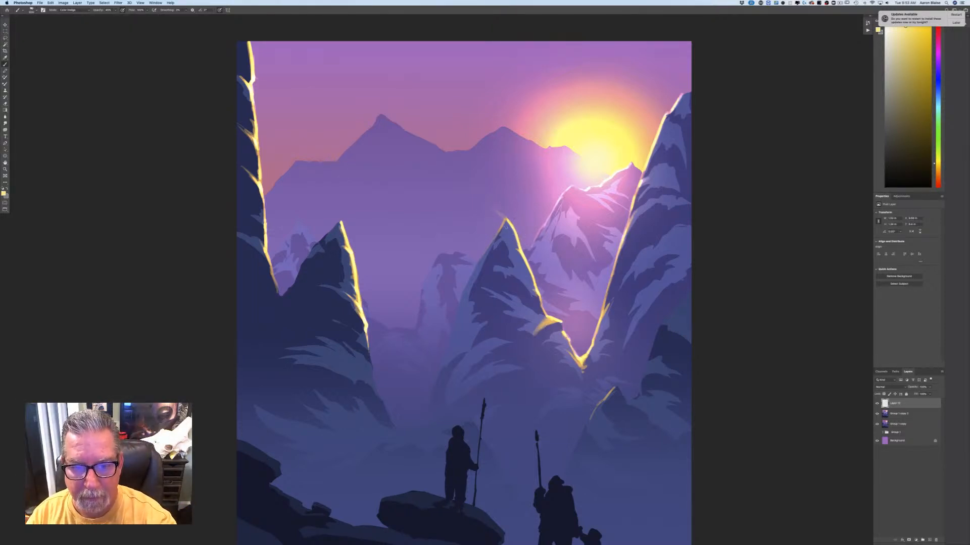
drag(501, 216, 447, 201)
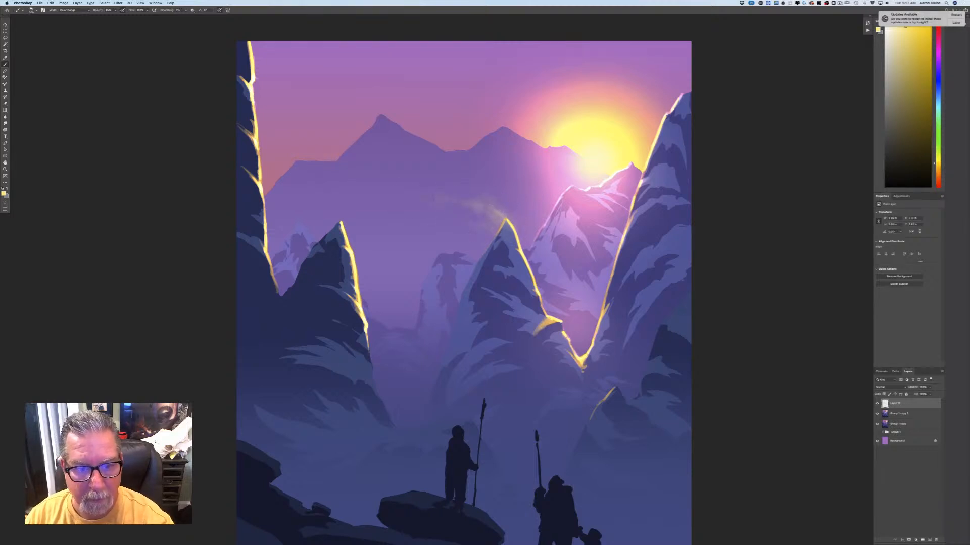
drag(436, 199, 423, 199)
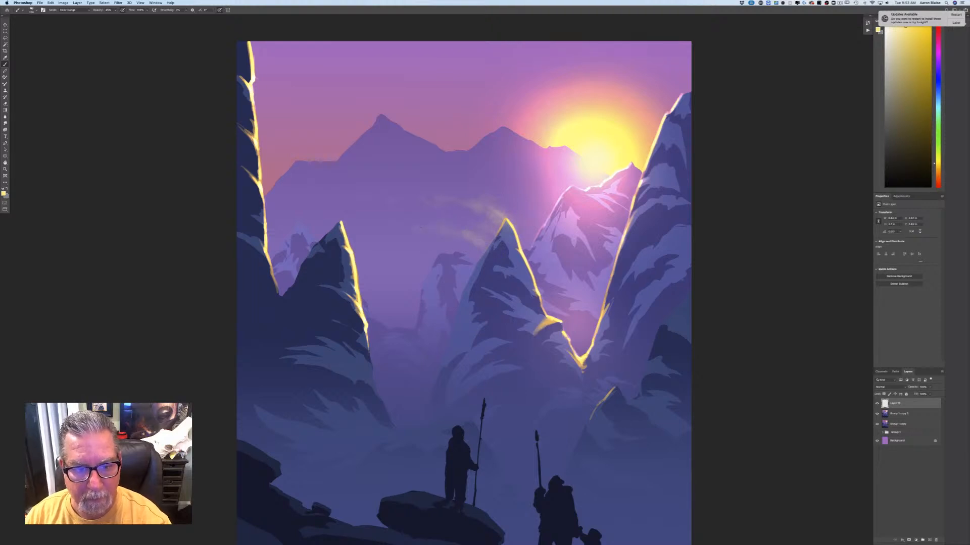
Step: Paint mist between the smaller left peak and the left cliff with a larger brush, and thicken the central peak's trail
drag(339, 216, 270, 197)
key(bracketright)
key(bracketright)
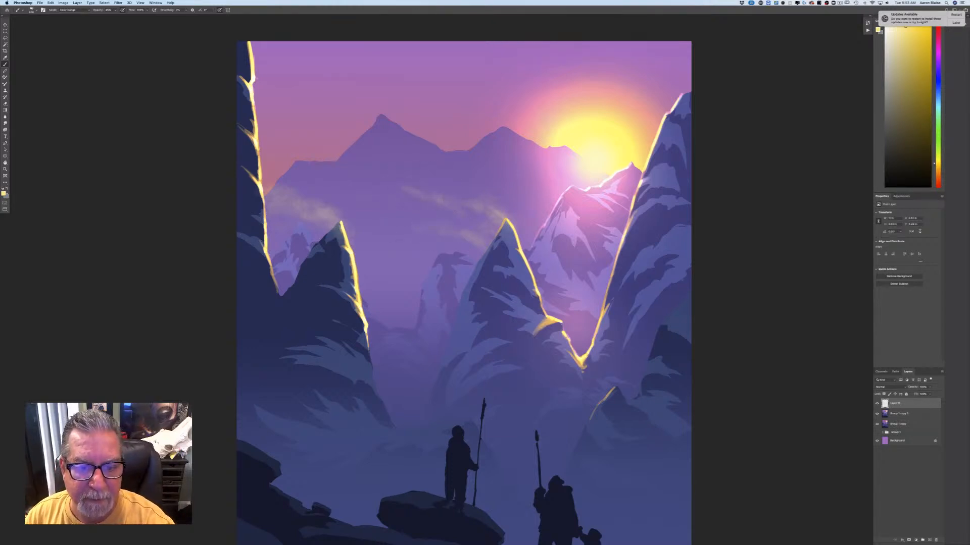
drag(387, 202, 488, 213)
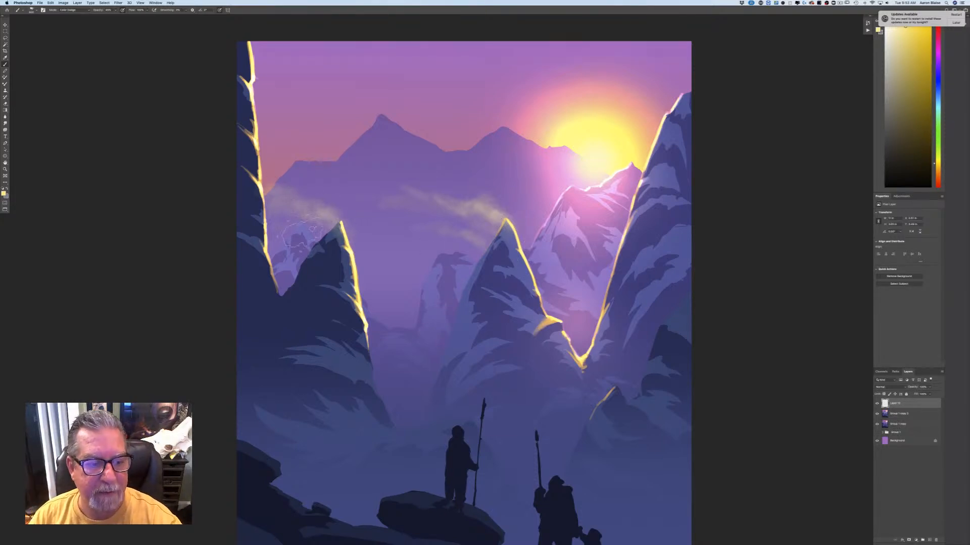
drag(308, 246, 293, 238)
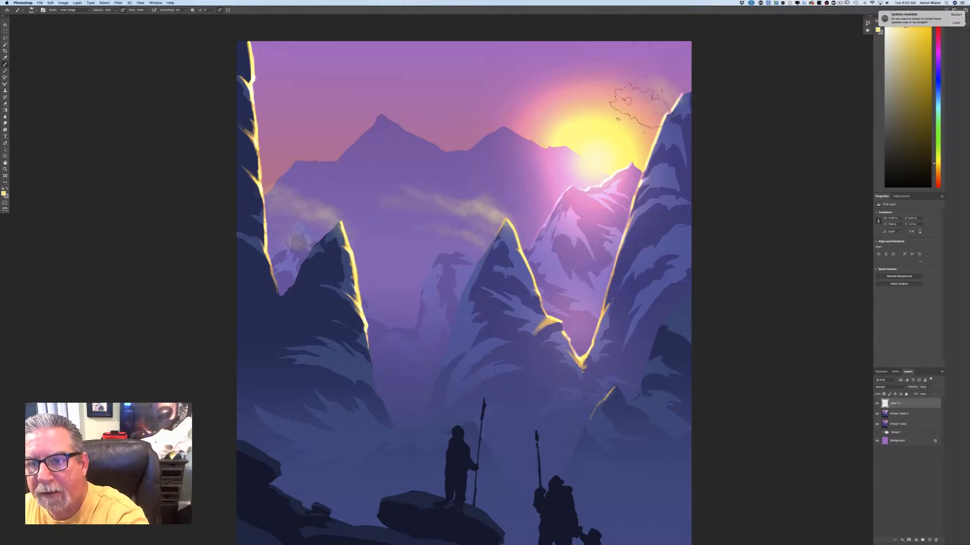
Step: Paint soft yellow clouds across the upper sky, from the tall right mountain's summit over the sun toward the left cliff
drag(660, 93, 648, 68)
mouse_move(651, 101)
mouse_down()
mouse_move(575, 61)
mouse_move(617, 70)
mouse_move(565, 67)
mouse_move(535, 50)
mouse_move(658, 93)
mouse_move(669, 83)
mouse_move(636, 93)
mouse_move(486, 60)
mouse_move(496, 85)
mouse_move(462, 60)
mouse_move(393, 59)
mouse_move(548, 80)
mouse_up()
drag(492, 43, 346, 58)
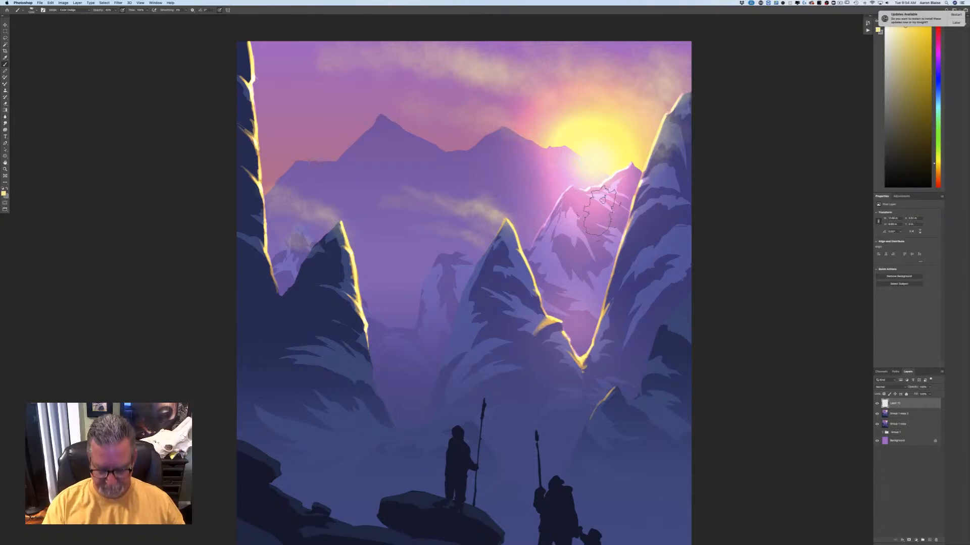
key(super+minus)
key(super+minus)
key(super+plus)
key(super+plus)
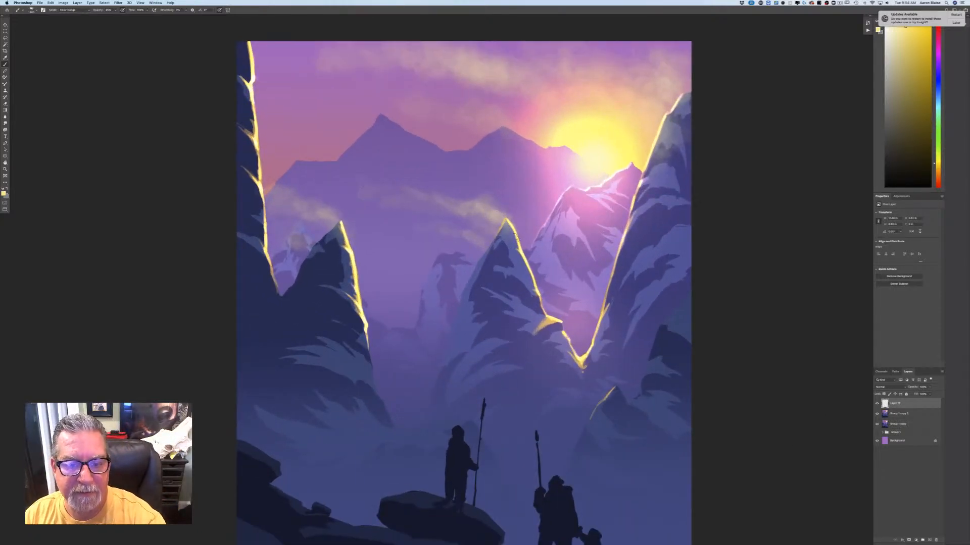
Step: Add mist beside the central peak, then build up the clouds above the sun and over the distant mountains
mouse_move(486, 240)
mouse_down()
mouse_move(455, 263)
mouse_move(503, 252)
mouse_move(521, 280)
mouse_up()
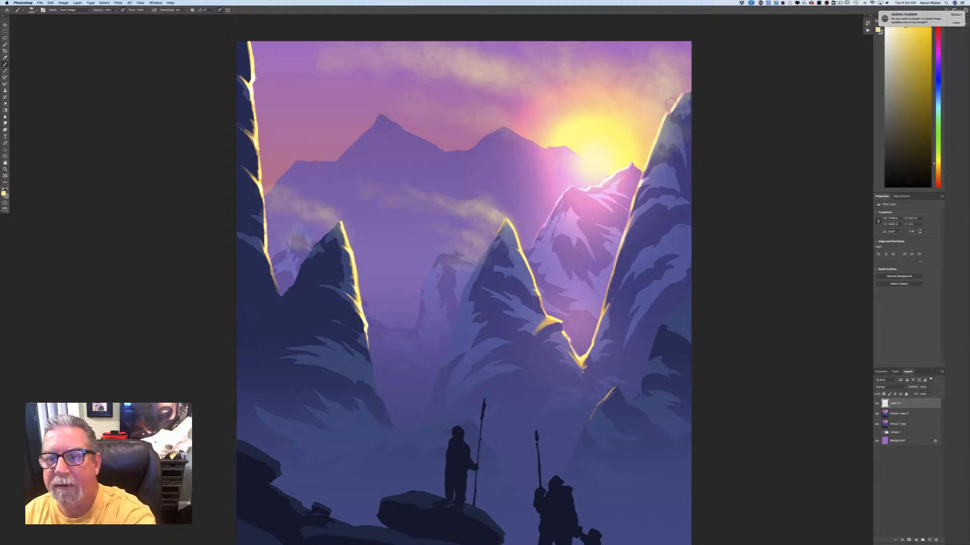
mouse_move(629, 84)
mouse_down()
mouse_move(576, 55)
mouse_move(594, 94)
mouse_move(522, 82)
mouse_up()
mouse_move(627, 94)
mouse_down()
mouse_move(633, 111)
mouse_move(594, 68)
mouse_move(528, 73)
mouse_up()
mouse_move(643, 120)
mouse_down()
mouse_move(677, 104)
mouse_move(643, 63)
mouse_move(586, 73)
mouse_move(510, 68)
mouse_up()
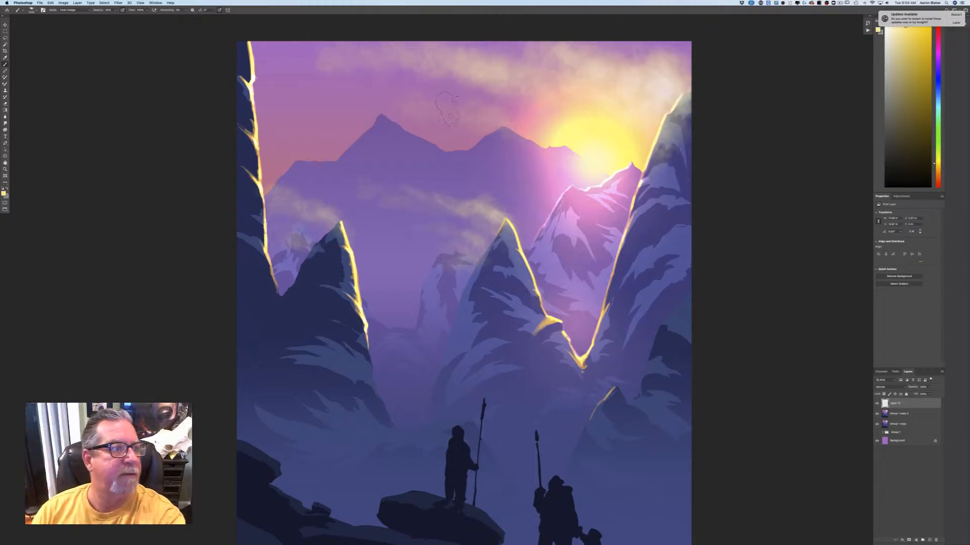
mouse_move(402, 96)
mouse_down()
mouse_move(485, 132)
mouse_move(507, 126)
mouse_move(341, 93)
mouse_up()
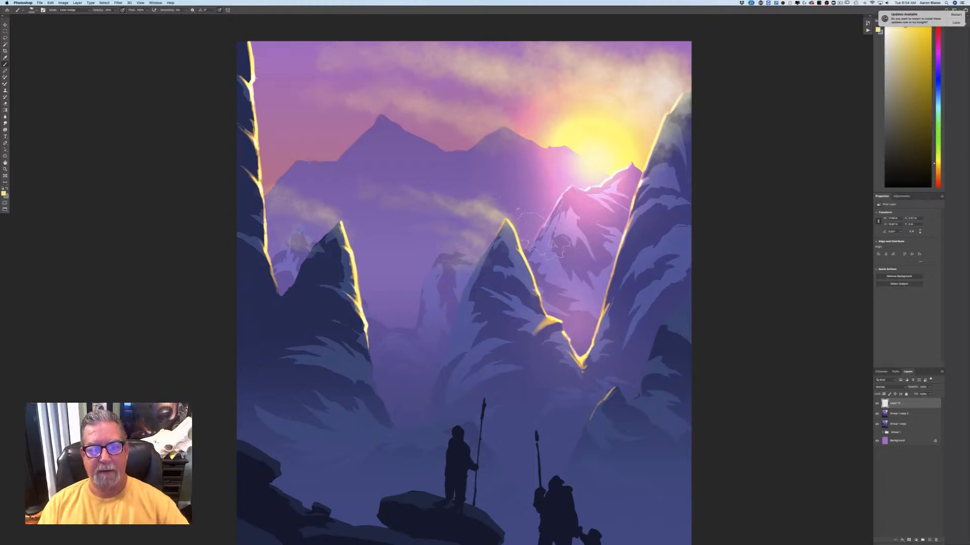
key(super+minus)
key(super+minus)
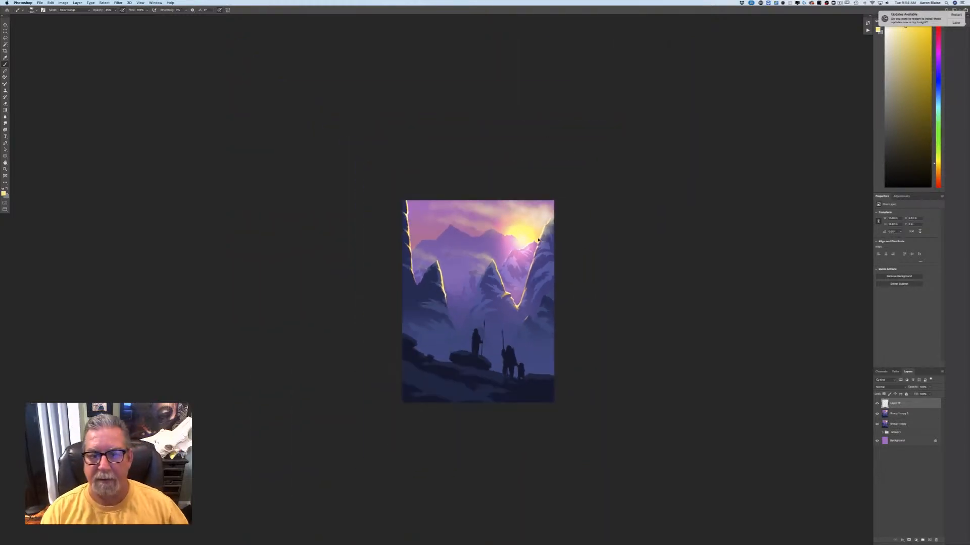
Step: Paint soft yellow mist beside the central peak's golden ledge and drift it across the valley toward the smaller left peak
key(super+plus)
key(super+plus)
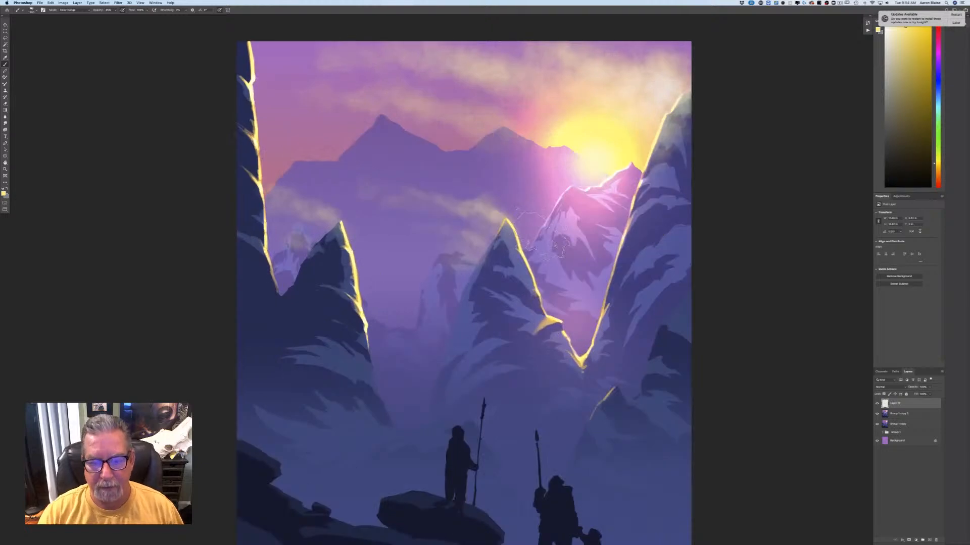
key(super+plus)
key(super+plus)
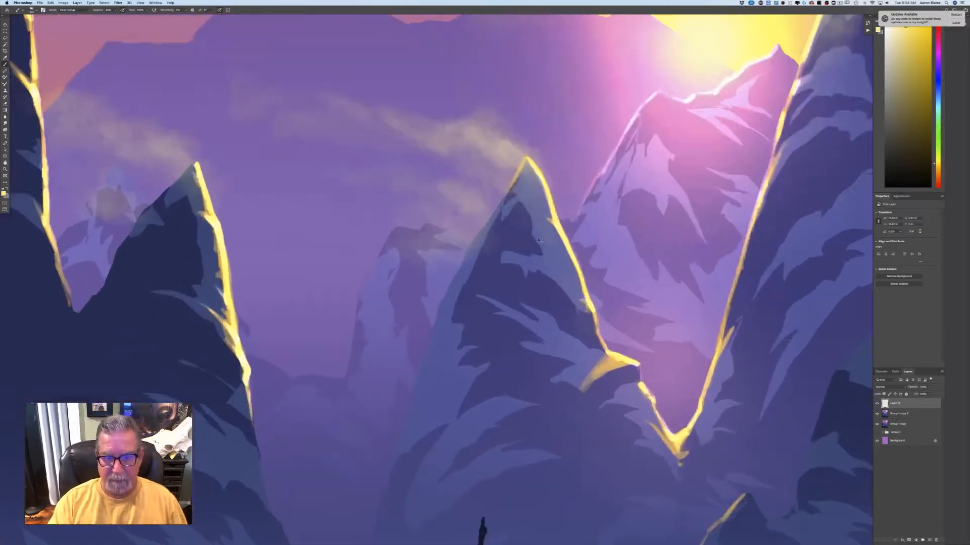
key(super+minus)
key(super+minus)
key(super+minus)
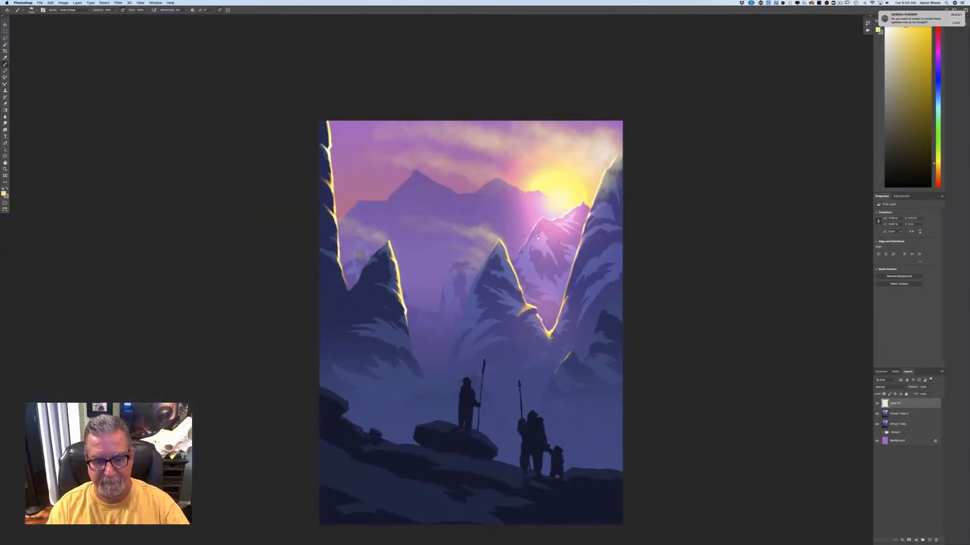
scroll(540, 242, down, 2)
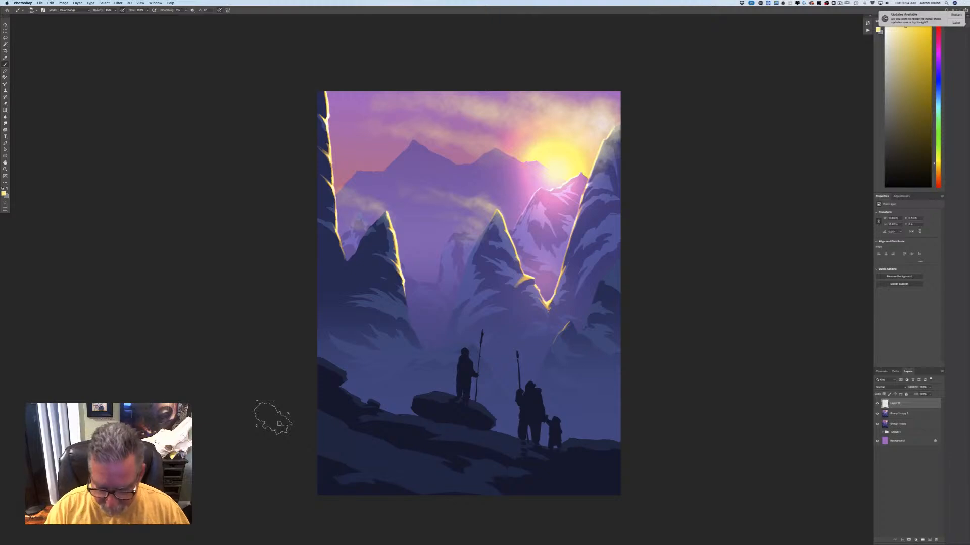
key(super+plus)
mouse_move(586, 314)
mouse_down()
mouse_move(559, 309)
mouse_move(566, 302)
mouse_up()
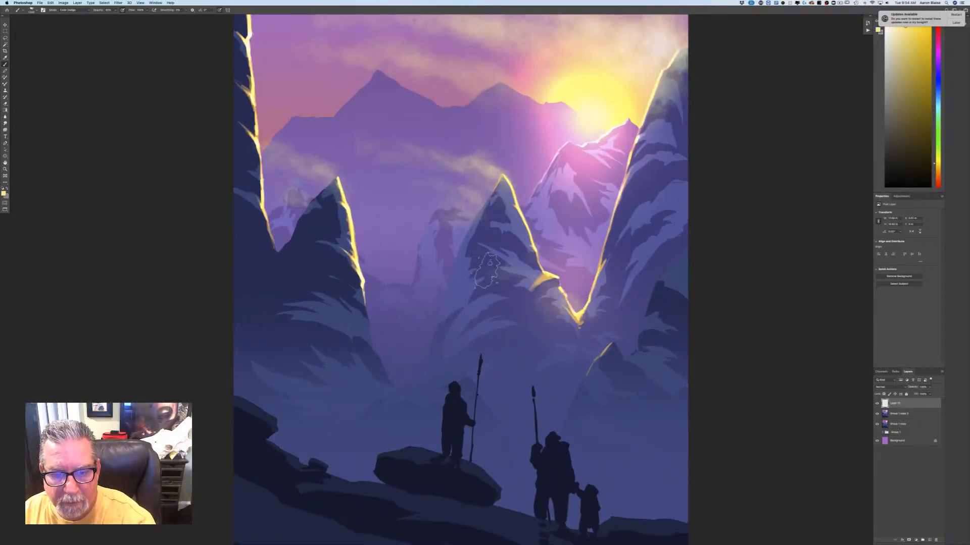
mouse_move(570, 298)
mouse_down()
mouse_move(589, 303)
mouse_move(543, 297)
mouse_up()
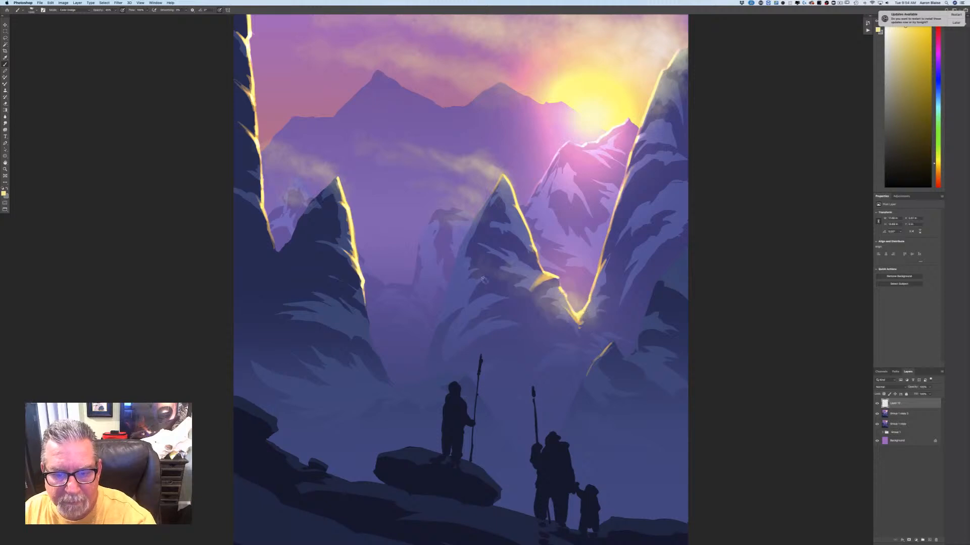
mouse_move(459, 281)
mouse_down()
mouse_move(418, 275)
mouse_move(408, 292)
mouse_move(425, 284)
mouse_move(368, 255)
mouse_move(365, 275)
mouse_up()
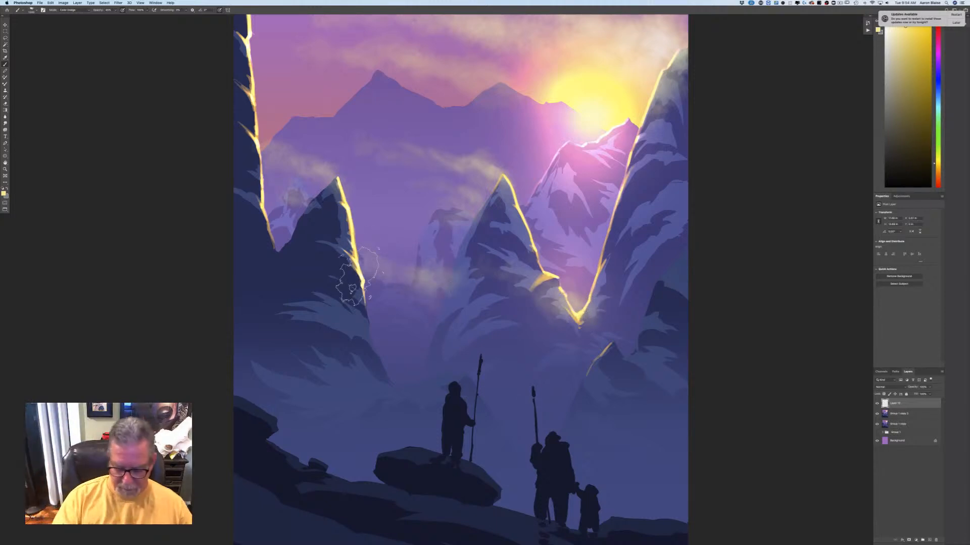
Step: Examine the whole painting at different magnifications to judge the mist and sunlight
key(super+minus)
key(super+minus)
key(super+minus)
key(super+plus)
key(super+plus)
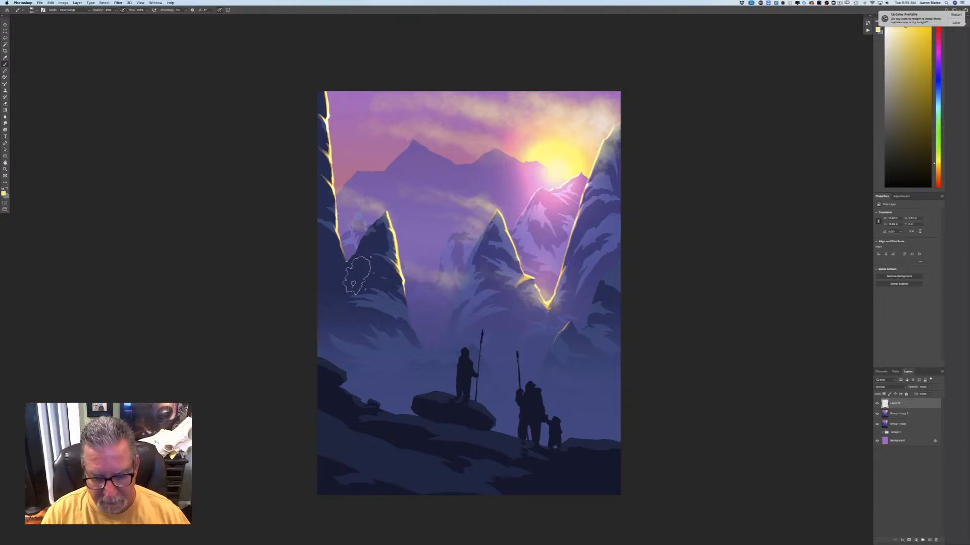
scroll(357, 275, down, 5)
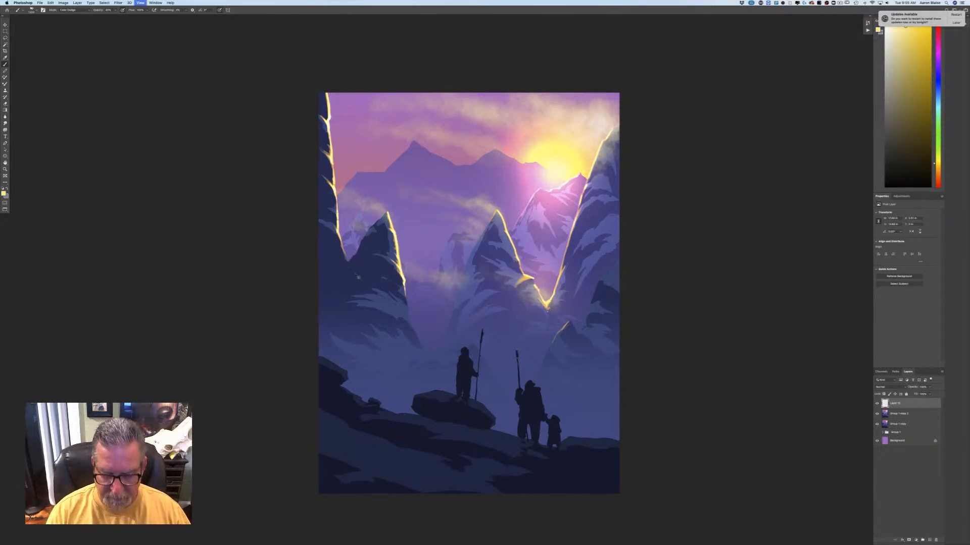
scroll(357, 275, up, 5)
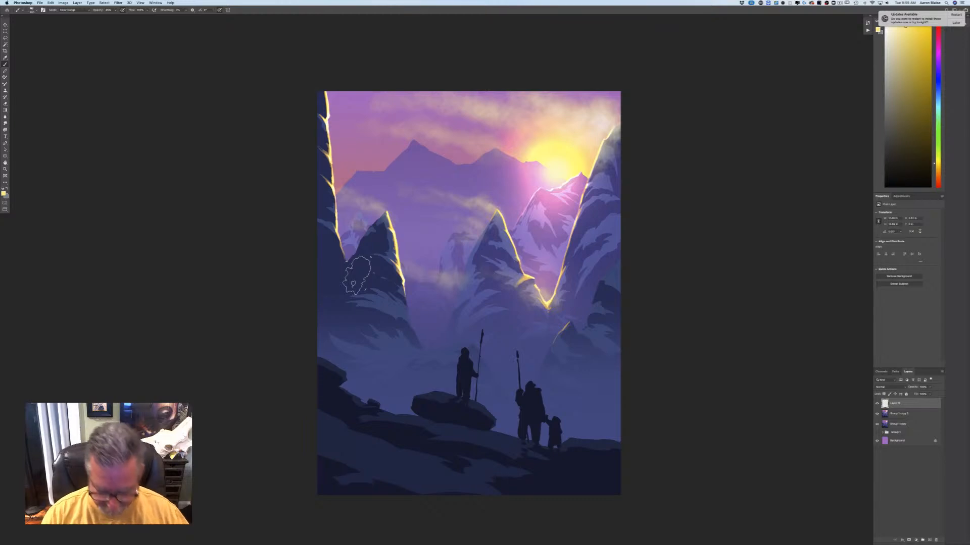
key(super+plus)
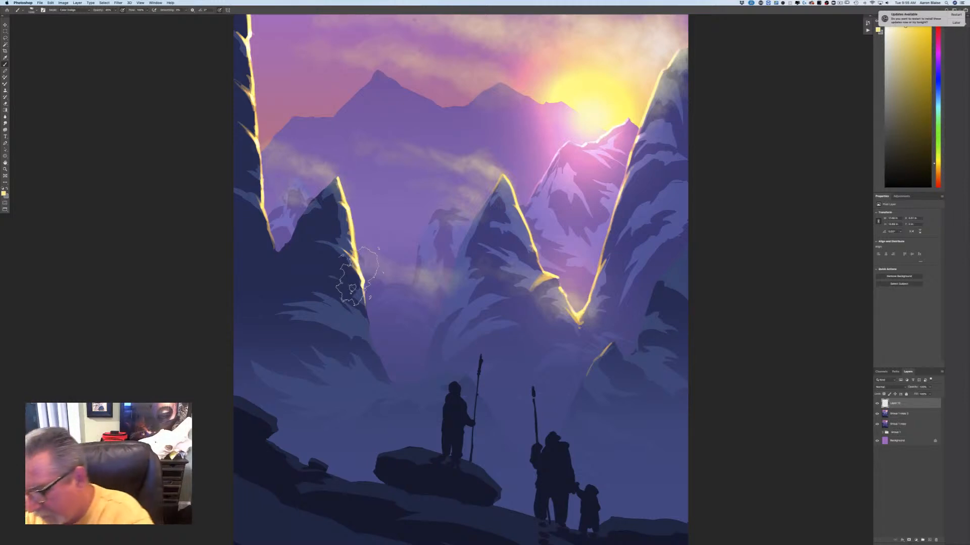
Step: Add a new layer on top and set the foreground color to a saturated light orange
click(928, 540)
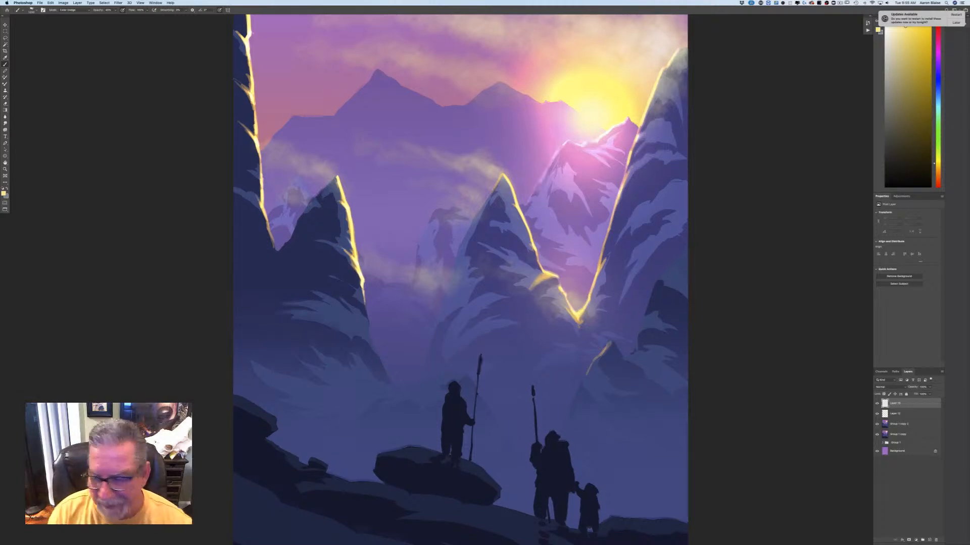
scroll(142, 384, down, 5)
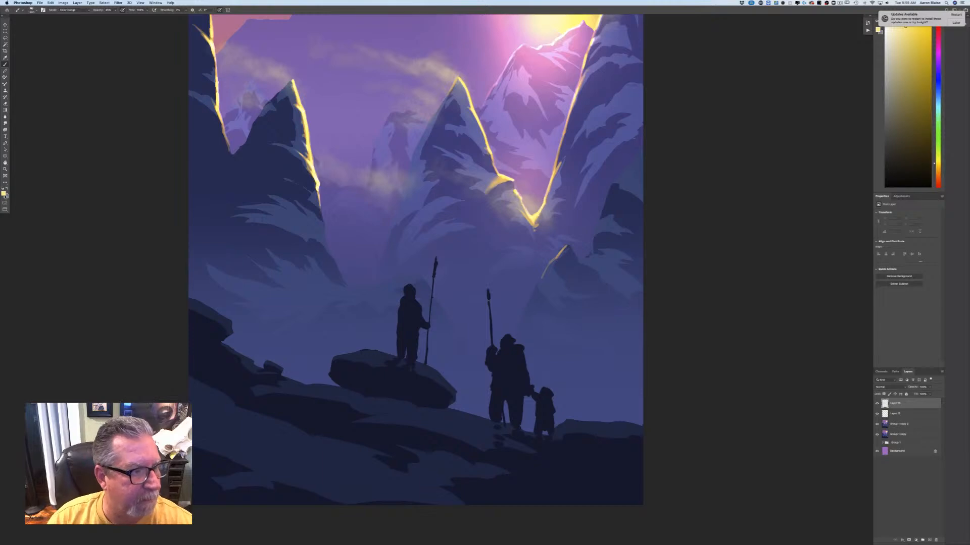
click(4, 194)
drag(151, 208, 151, 211)
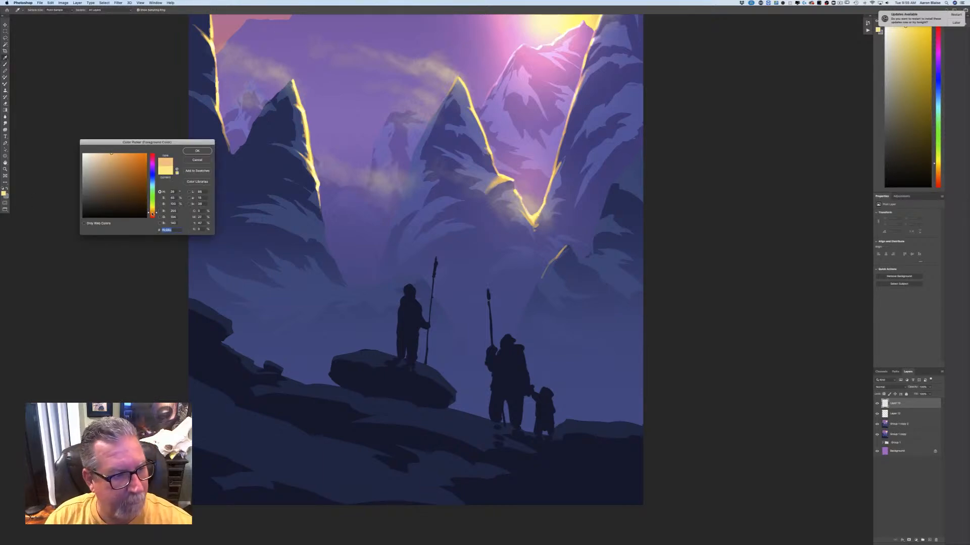
click(128, 154)
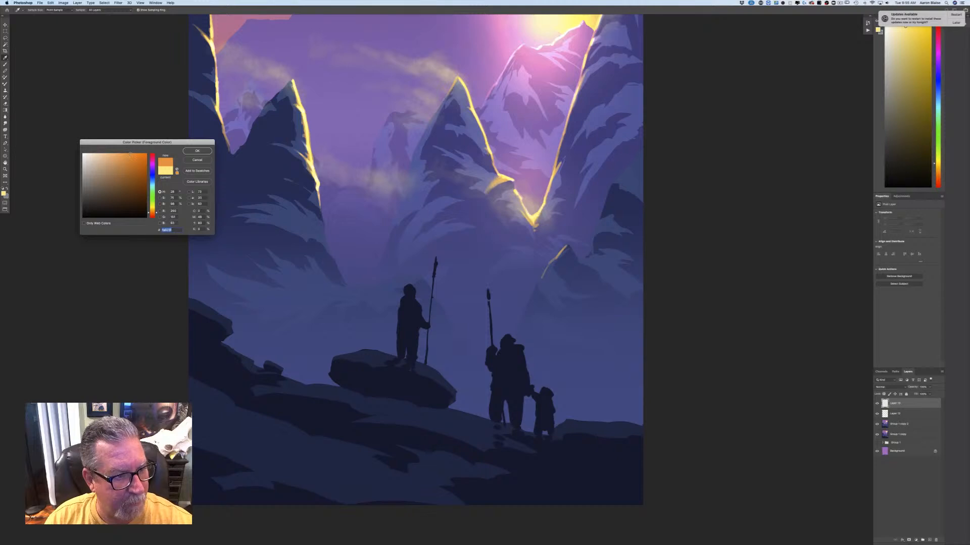
click(197, 151)
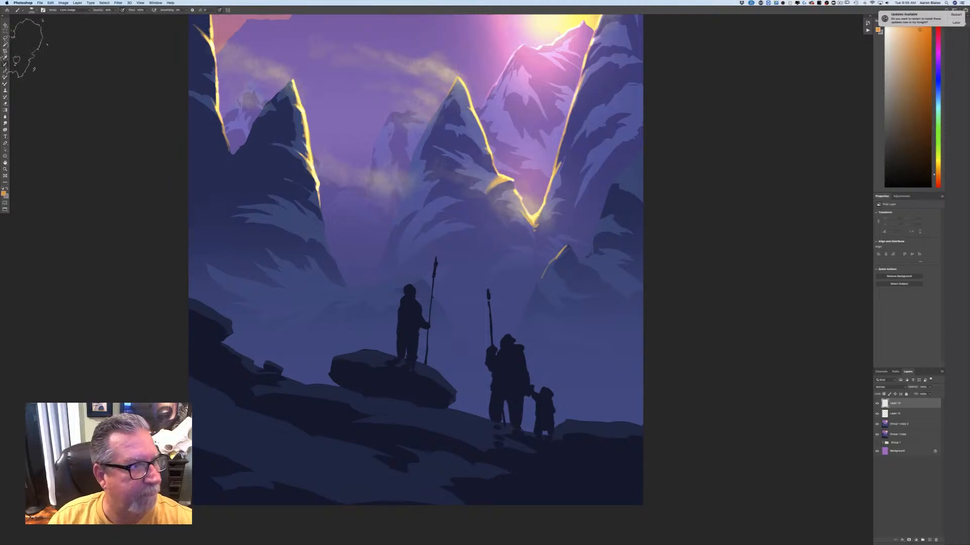
Step: Set the brush blending mode to Normal and switch to a Hard Round brush small enough for the staff's tip
click(69, 10)
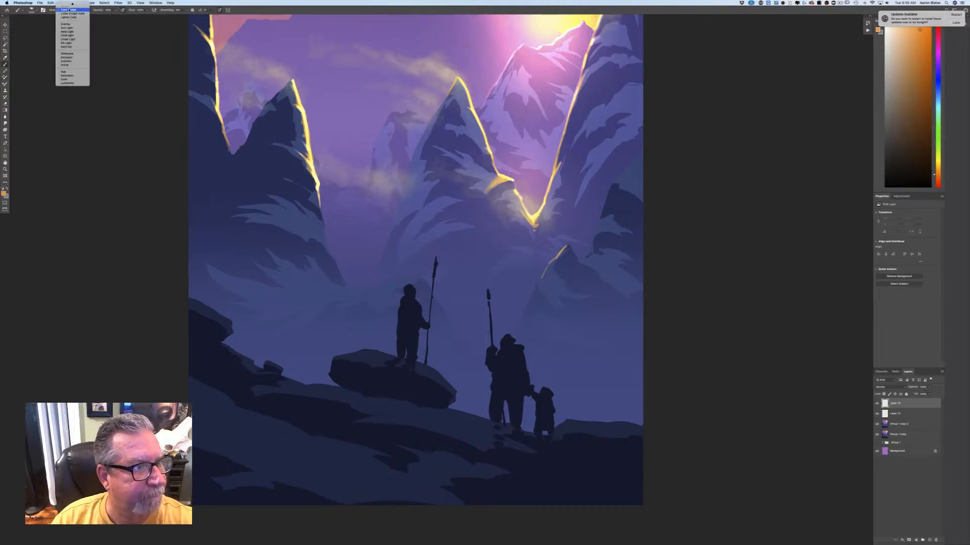
click(65, 4)
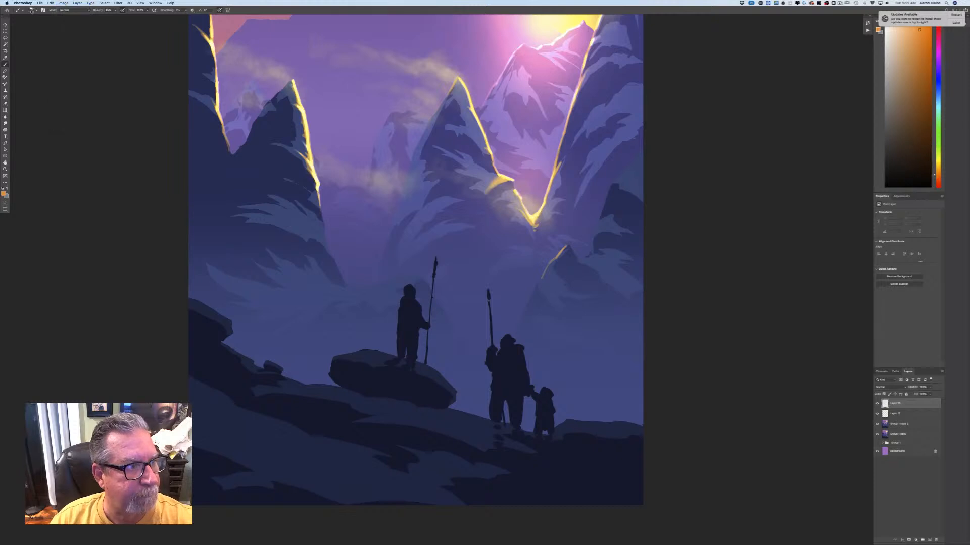
click(32, 10)
click(87, 167)
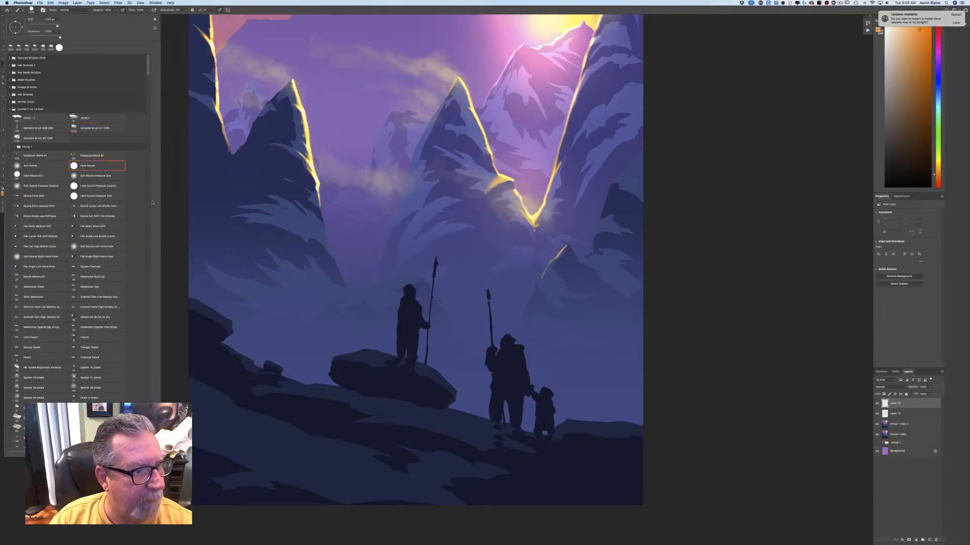
click(237, 257)
key(bracketleft)
key(bracketleft)
key(bracketleft)
key(bracketleft)
key(bracketleft)
key(bracketleft)
key(bracketleft)
key(bracketleft)
key(bracketleft)
key(bracketleft)
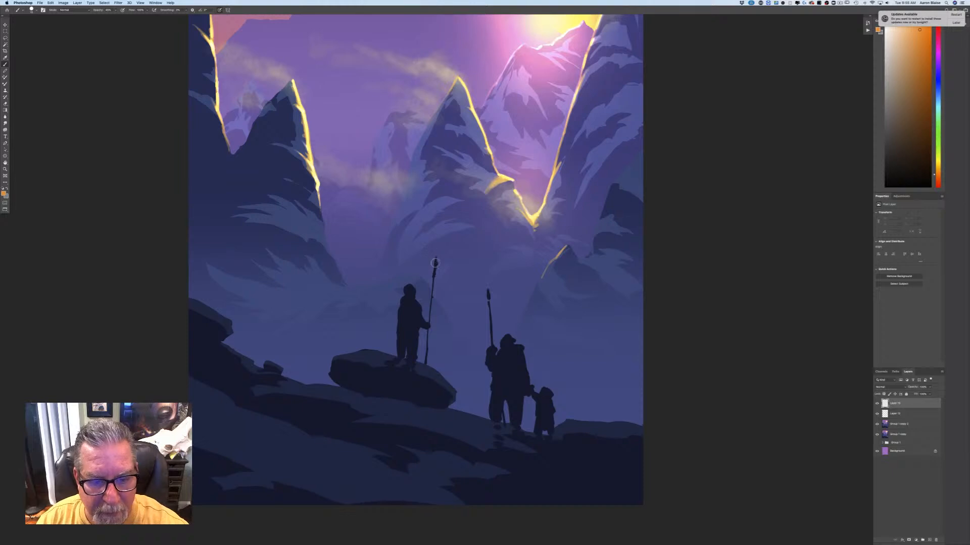
Step: Paint an orange flame with a thin flickering tip on top of the staff held by the figure on the rock
drag(435, 261, 435, 262)
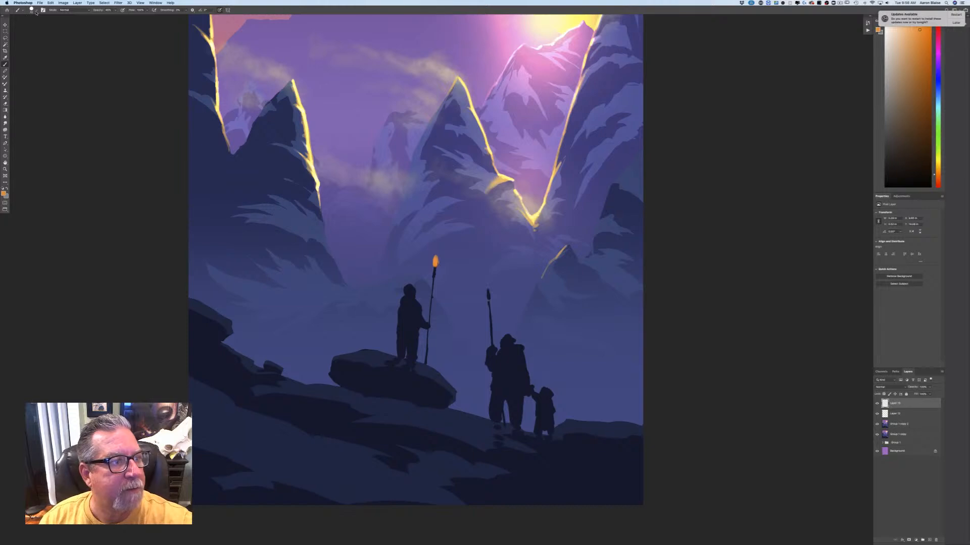
drag(435, 256, 433, 250)
key(bracketleft)
key(bracketleft)
key(bracketleft)
key(bracketleft)
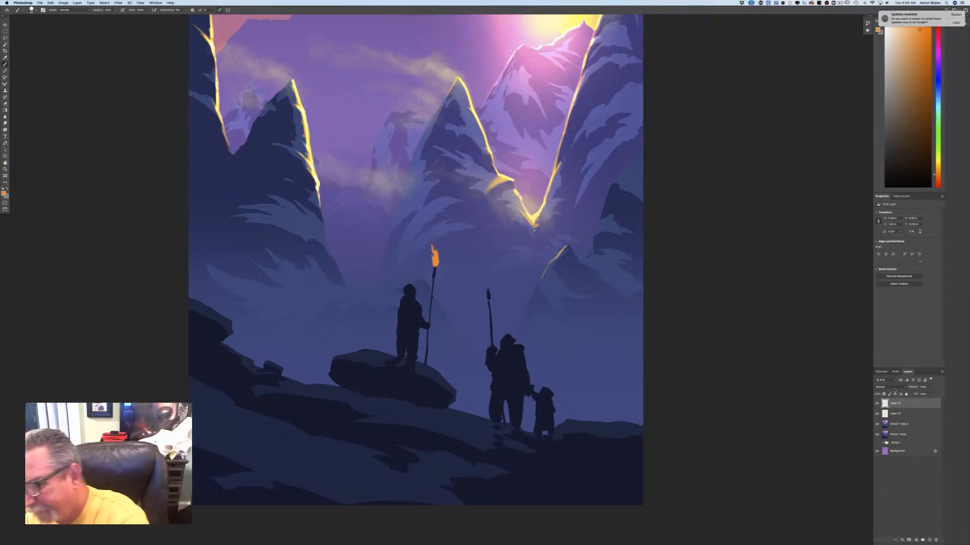
Step: Lock the flame layer's transparent pixels and paint the inside of the torch flame in golden yellow
click(883, 395)
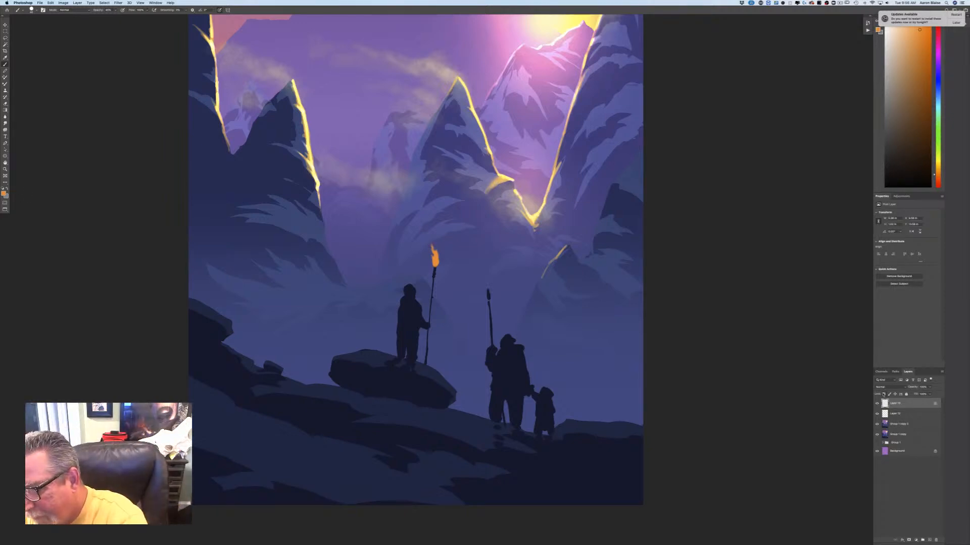
click(4, 193)
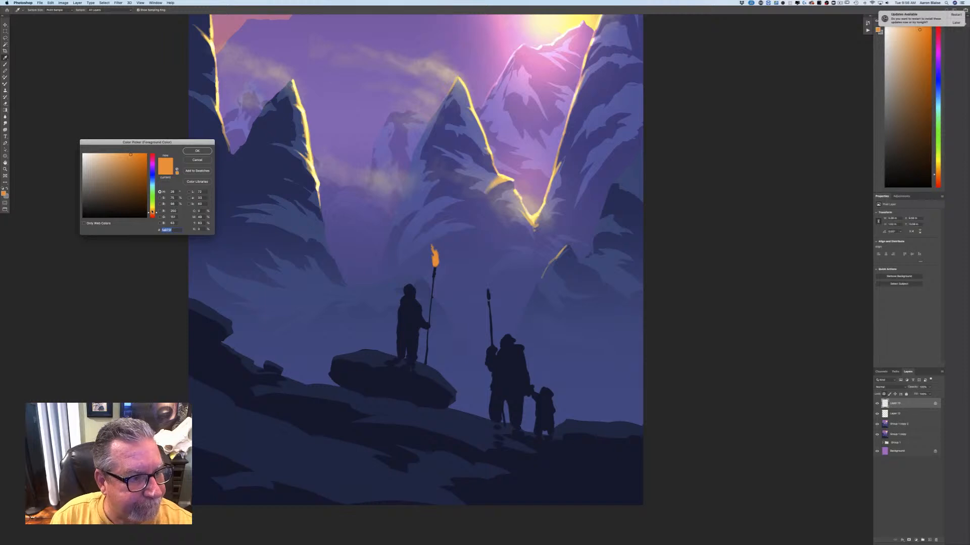
drag(151, 212, 150, 209)
click(124, 155)
click(197, 151)
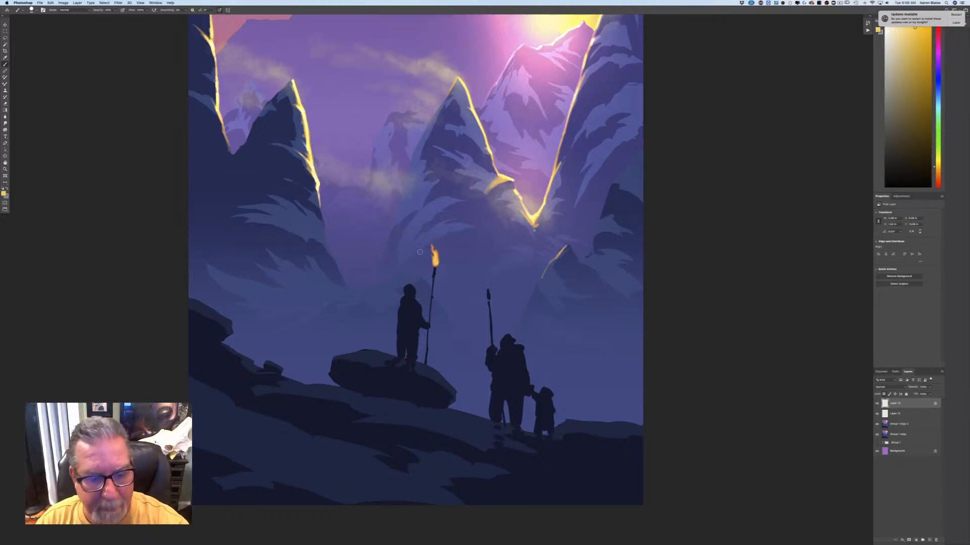
Step: Pick a pale yellow foreground color and paint a bright core in the torch flame
click(4, 193)
click(152, 208)
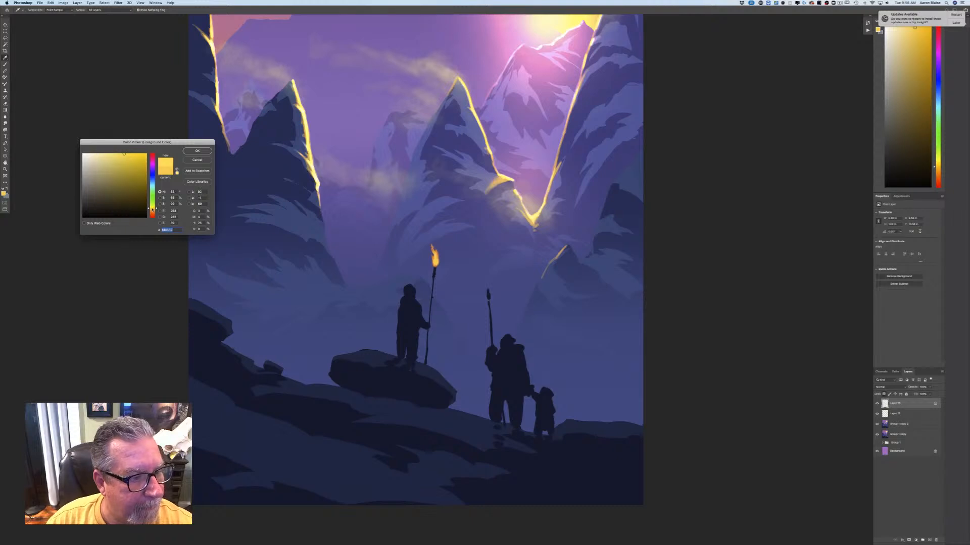
click(103, 154)
click(197, 151)
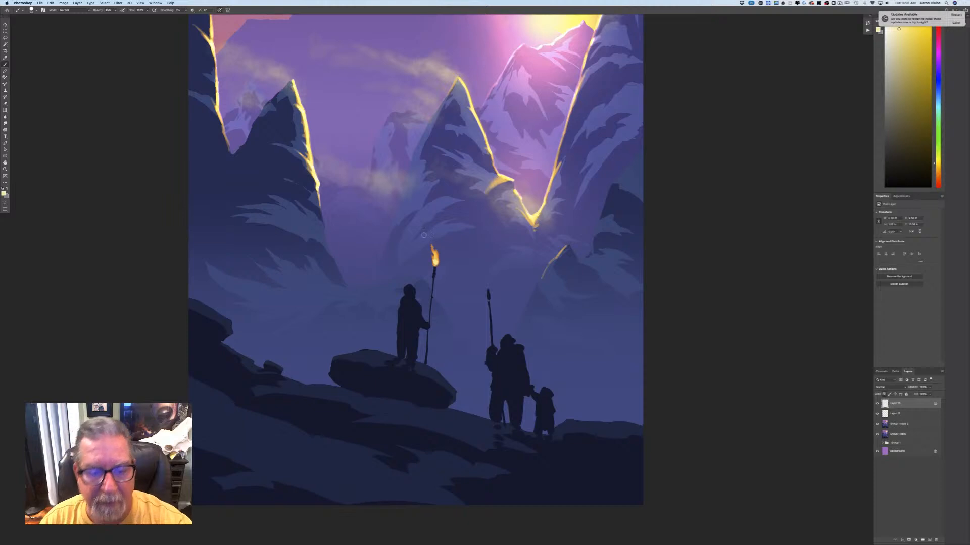
key(super+minus)
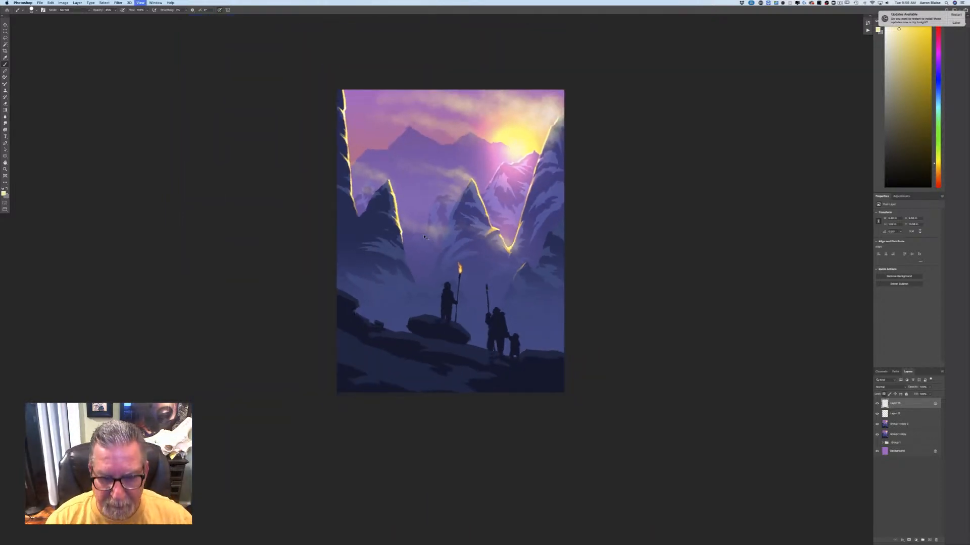
key(super+plus)
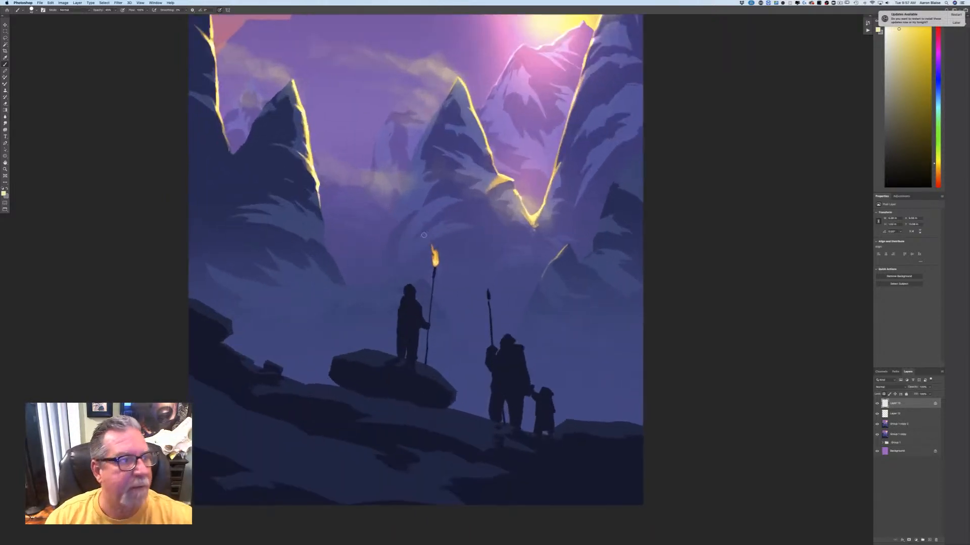
Step: Switch to the Soft Round brush
click(32, 10)
click(29, 168)
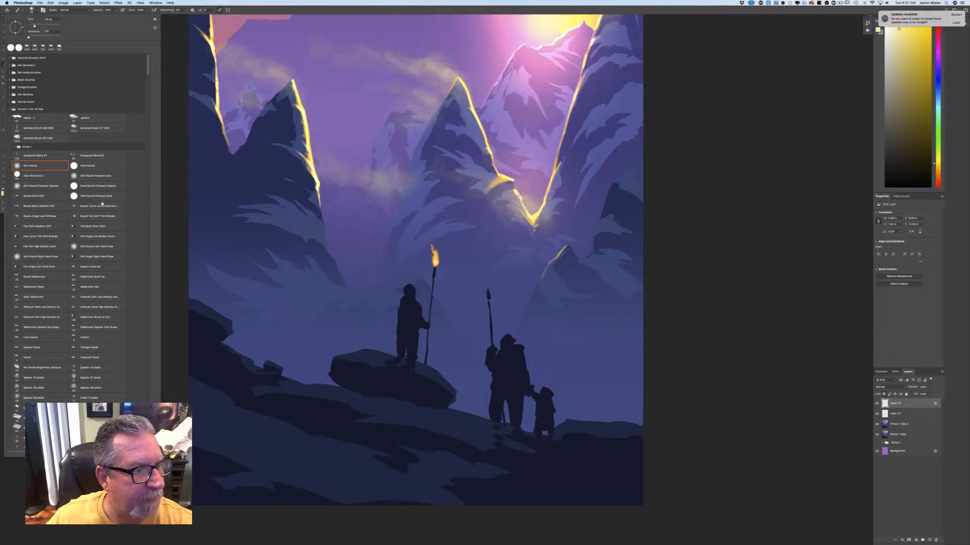
click(171, 240)
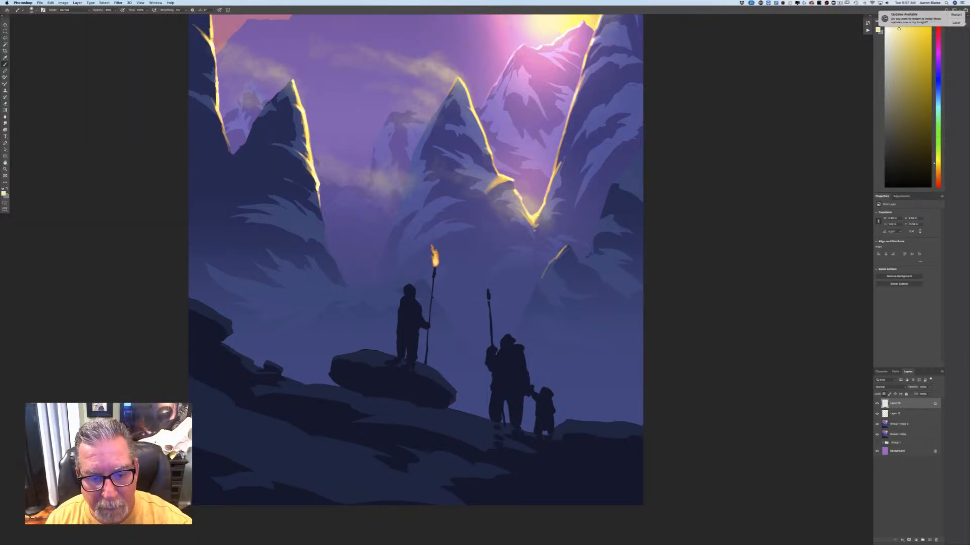
click(436, 262)
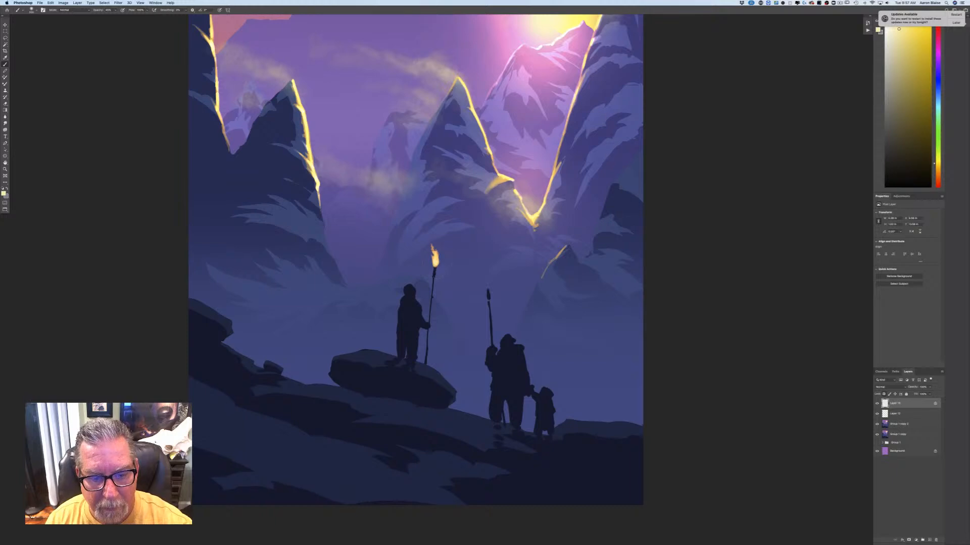
click(434, 263)
key(super+z)
key(super+z)
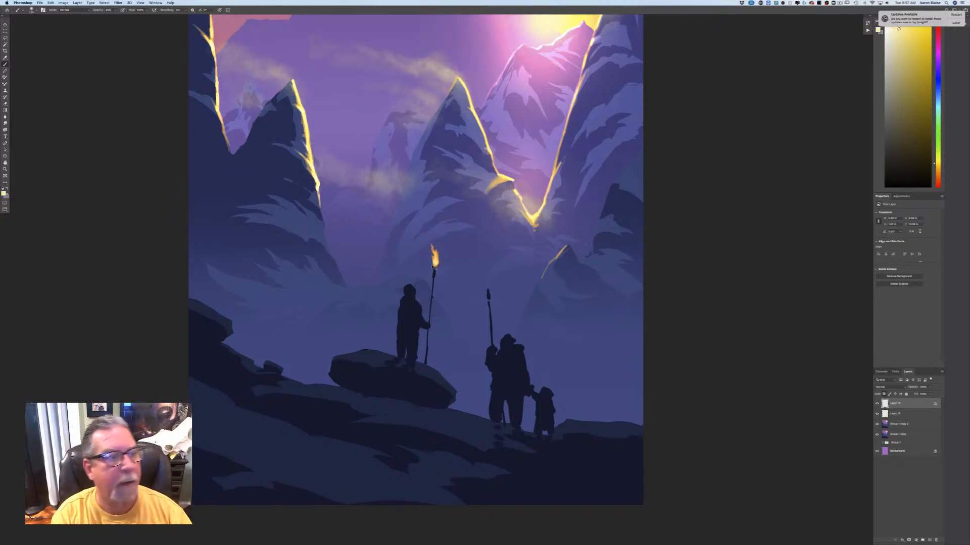
key(super+z)
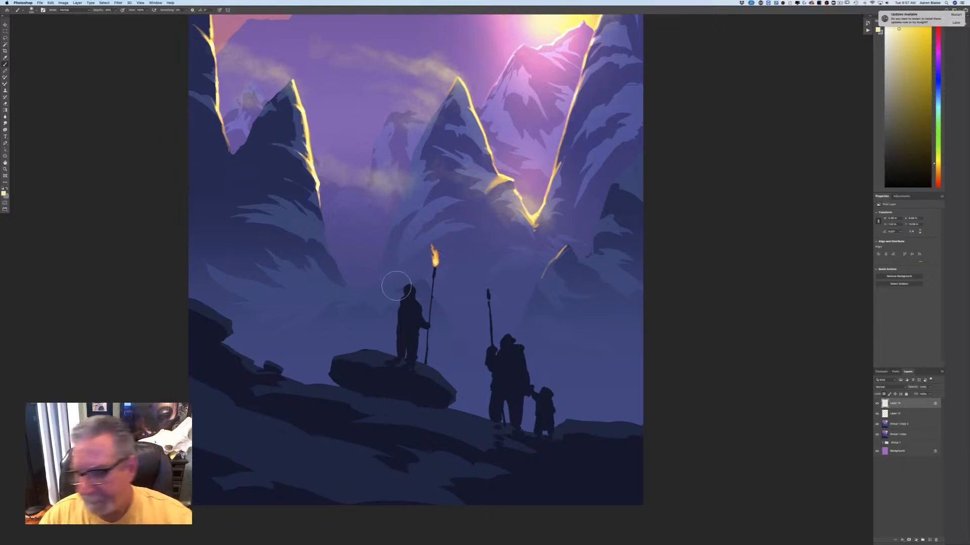
Step: Add a new layer above the flame layer and try a soft pale yellow glow around the torch flame
click(929, 540)
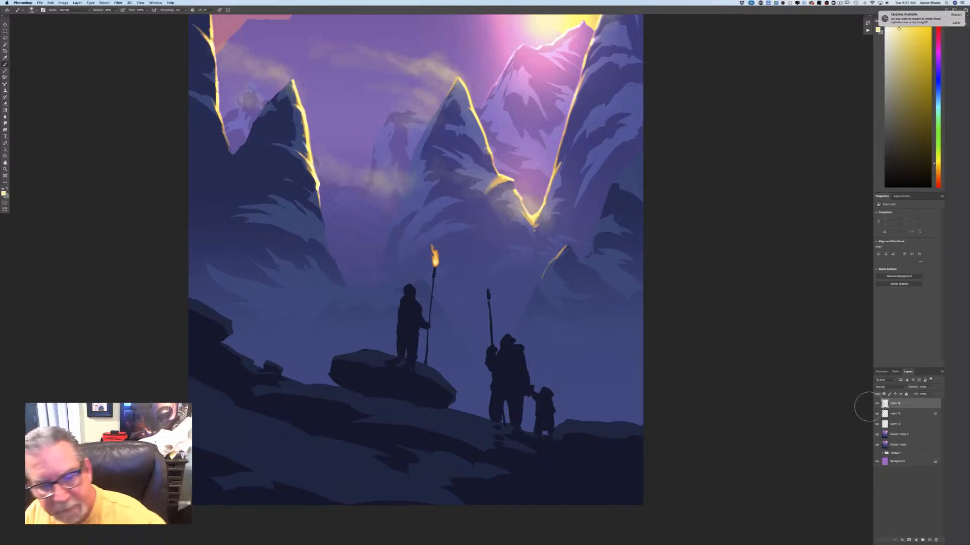
click(433, 258)
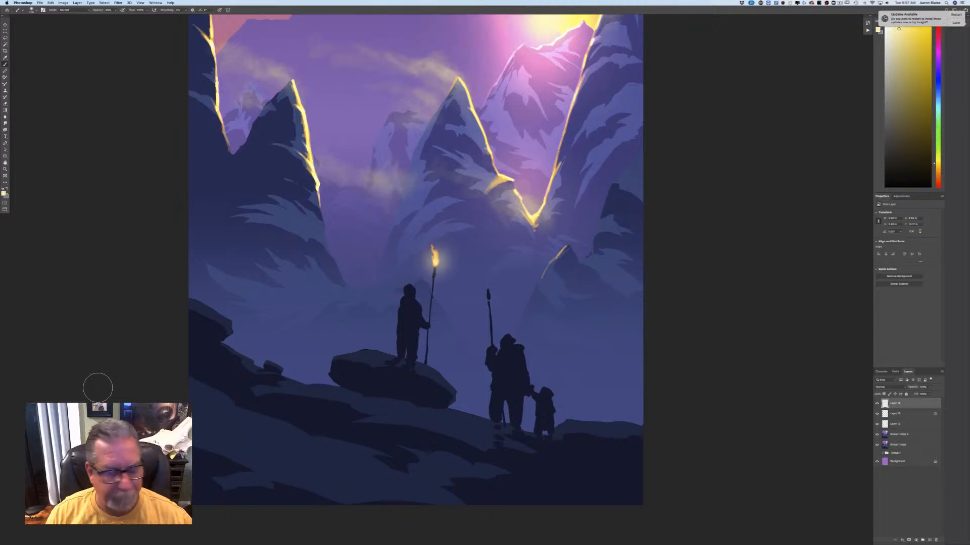
key(ctrl+z)
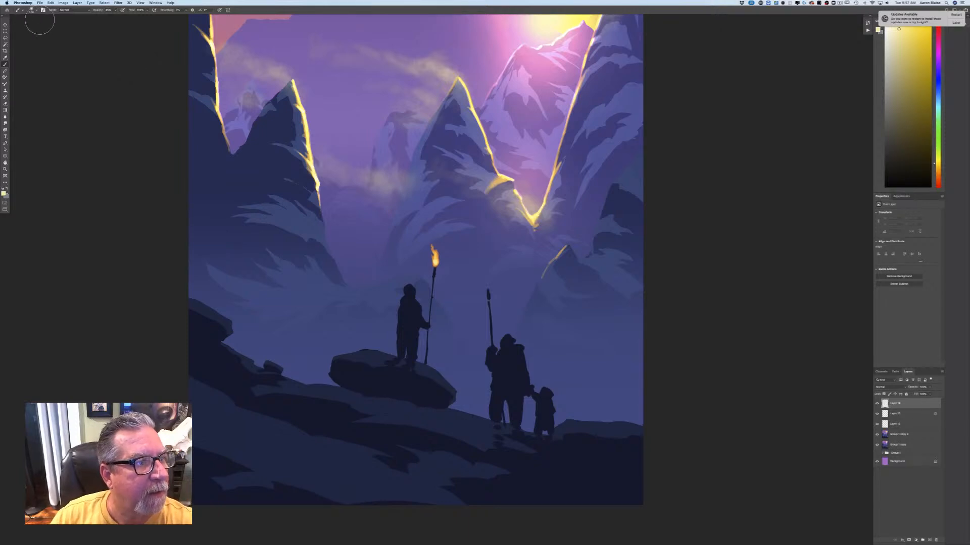
Step: Pick a warmer golden-orange foreground color and paint a large soft glow around the torch flame
click(4, 193)
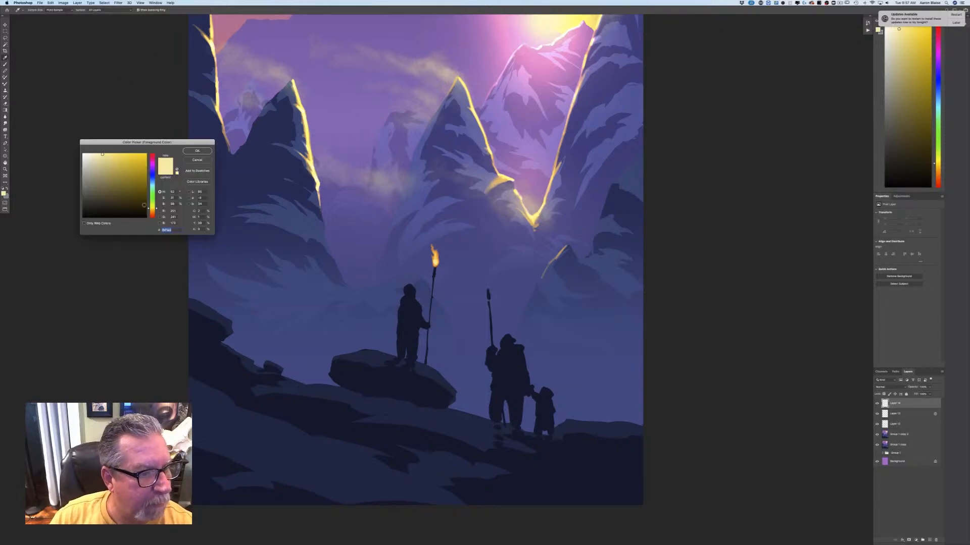
drag(152, 209, 152, 211)
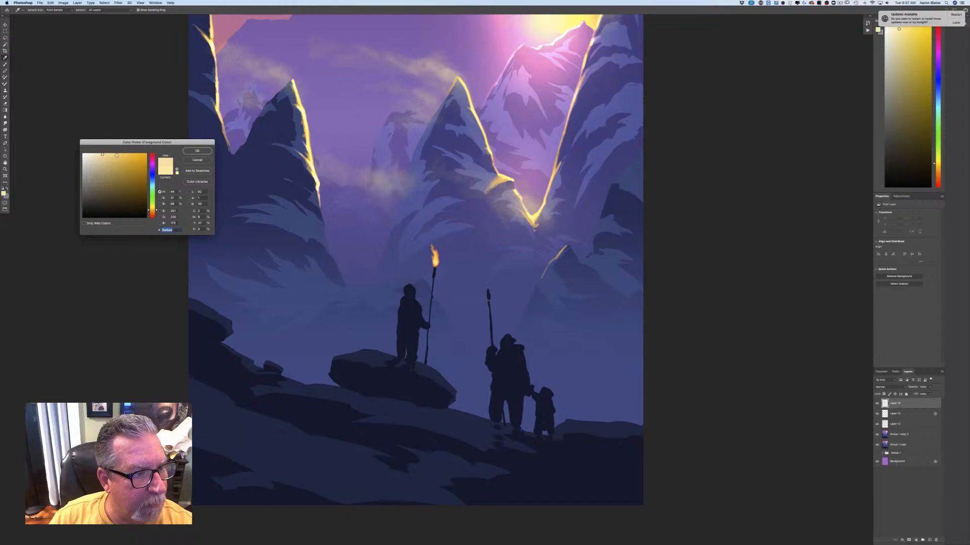
click(118, 155)
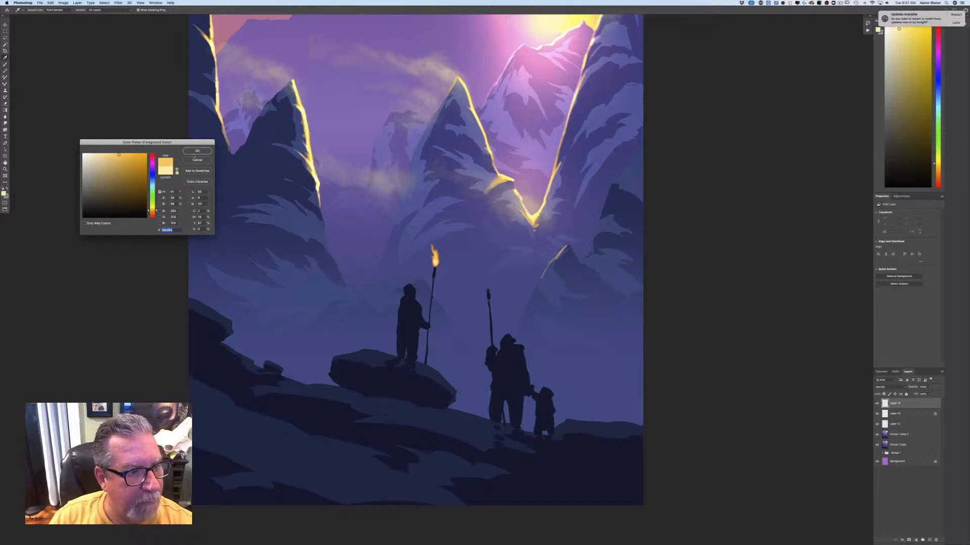
click(195, 152)
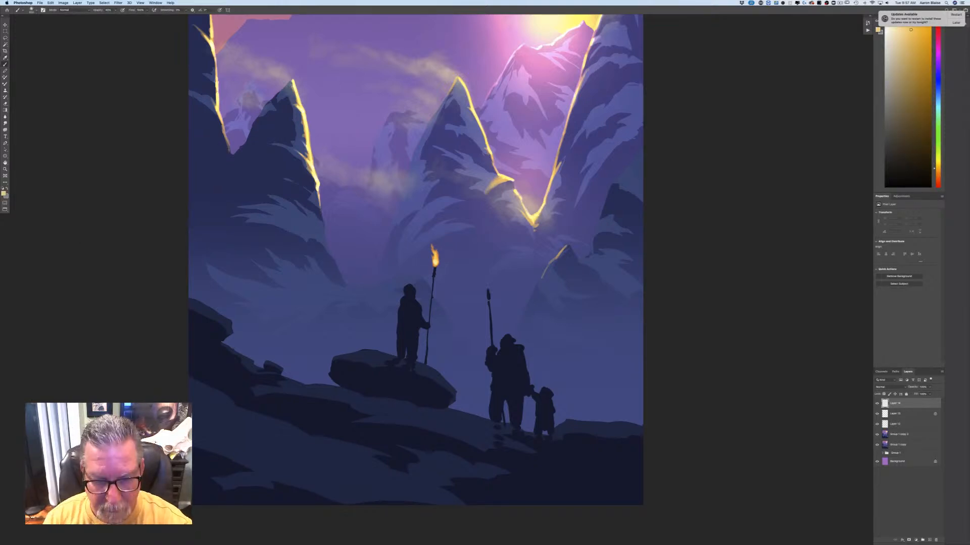
click(434, 263)
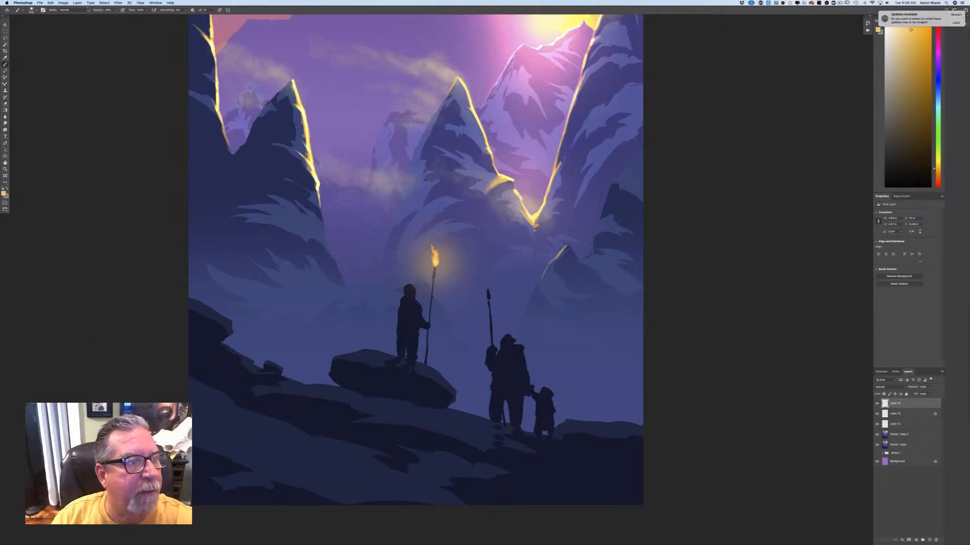
click(104, 3)
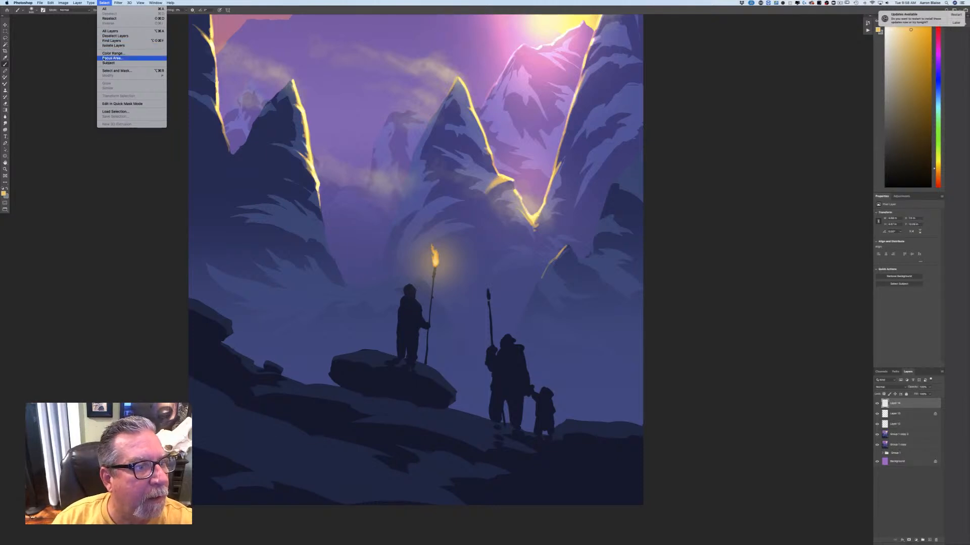
click(105, 53)
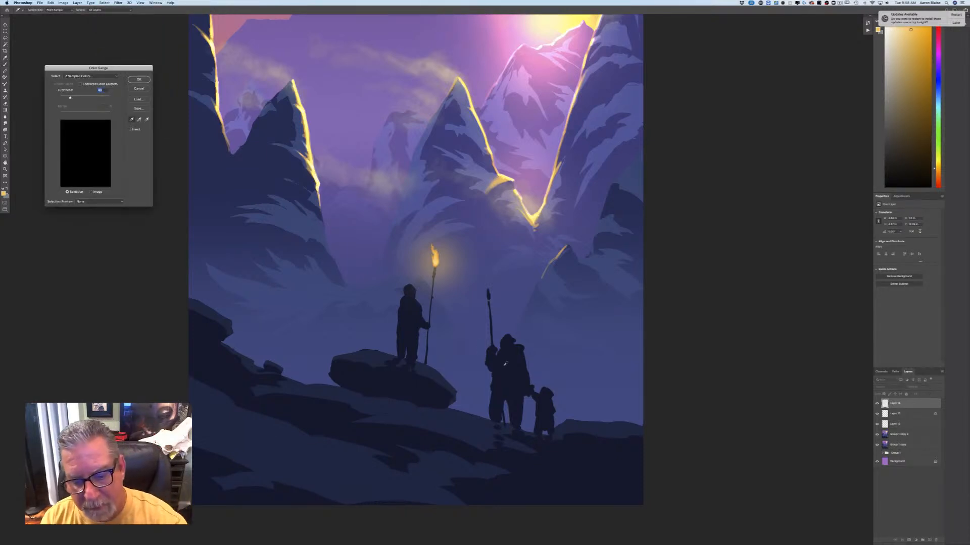
click(504, 369)
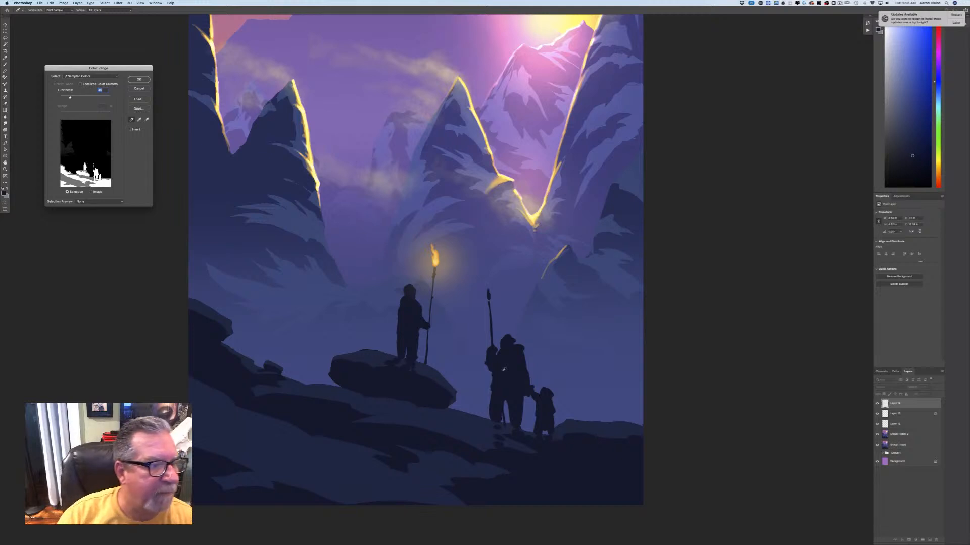
drag(78, 65, 466, 113)
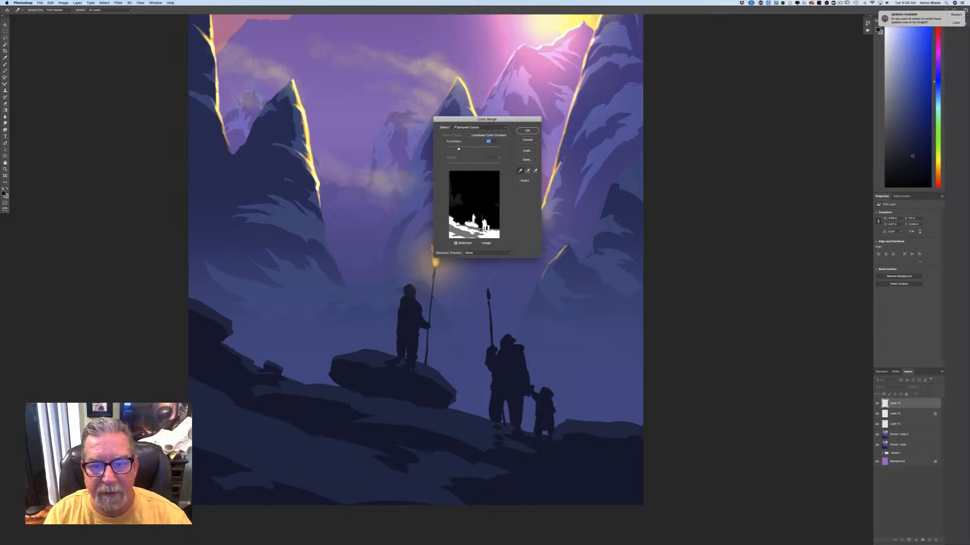
click(526, 131)
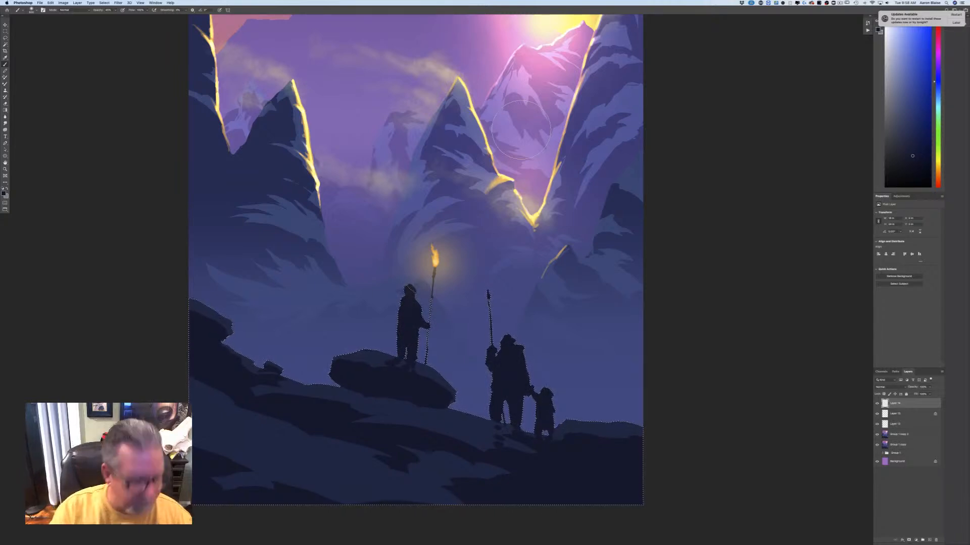
click(104, 2)
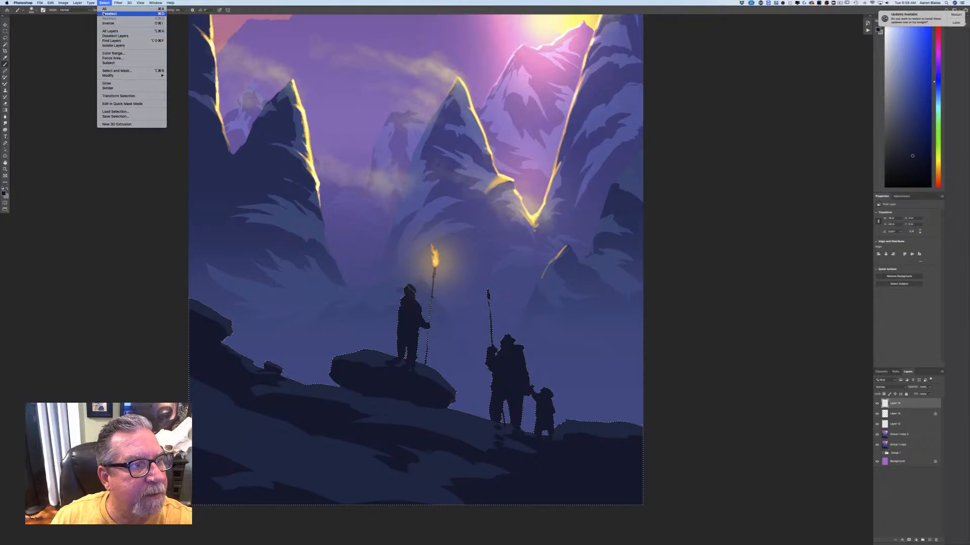
click(106, 13)
Step: Select the dark foreground figures, rock and slope with Color Range, sampling the dark tone of the large figure beside the child
click(104, 3)
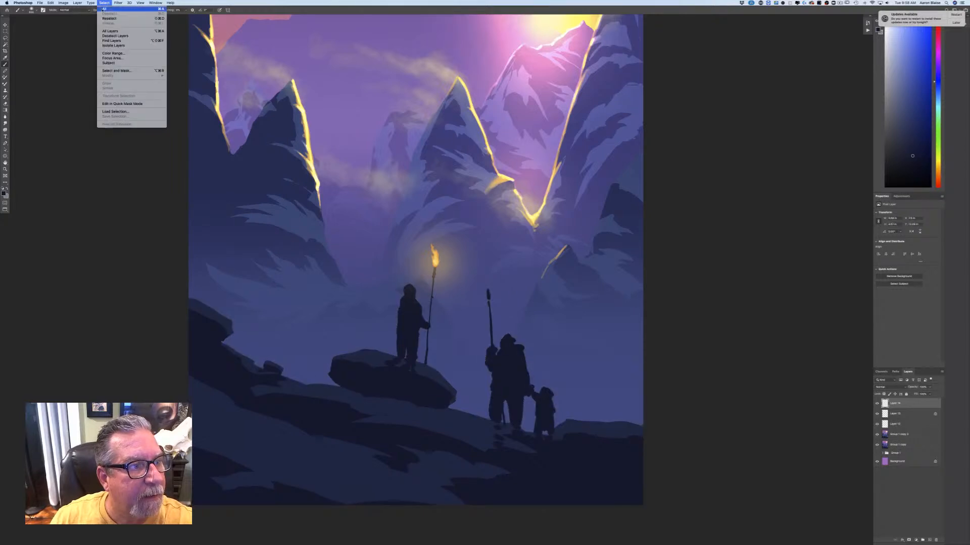
click(106, 46)
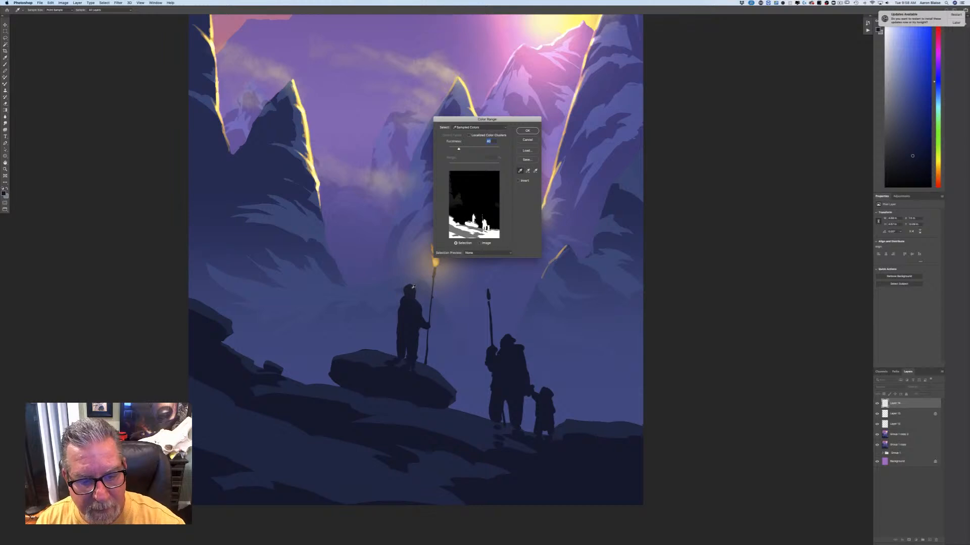
click(411, 288)
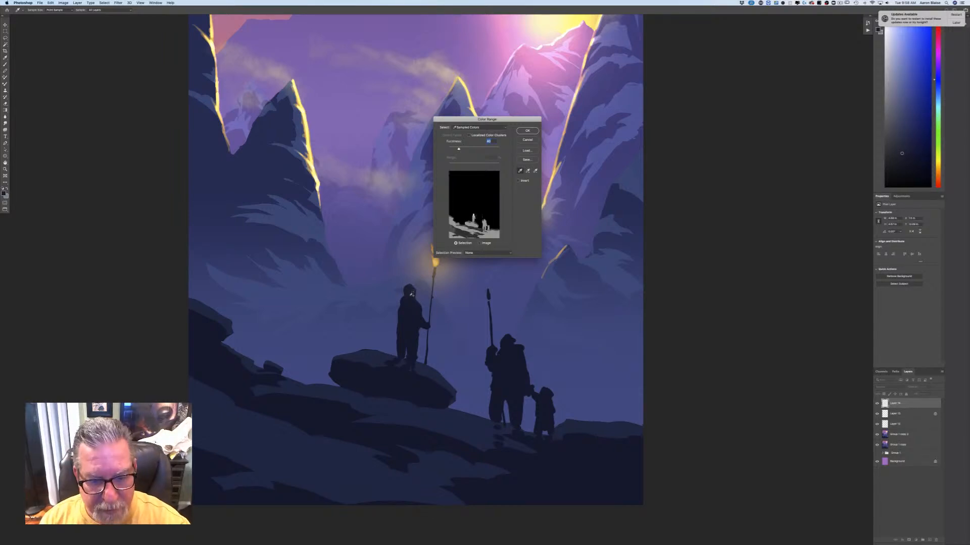
click(412, 297)
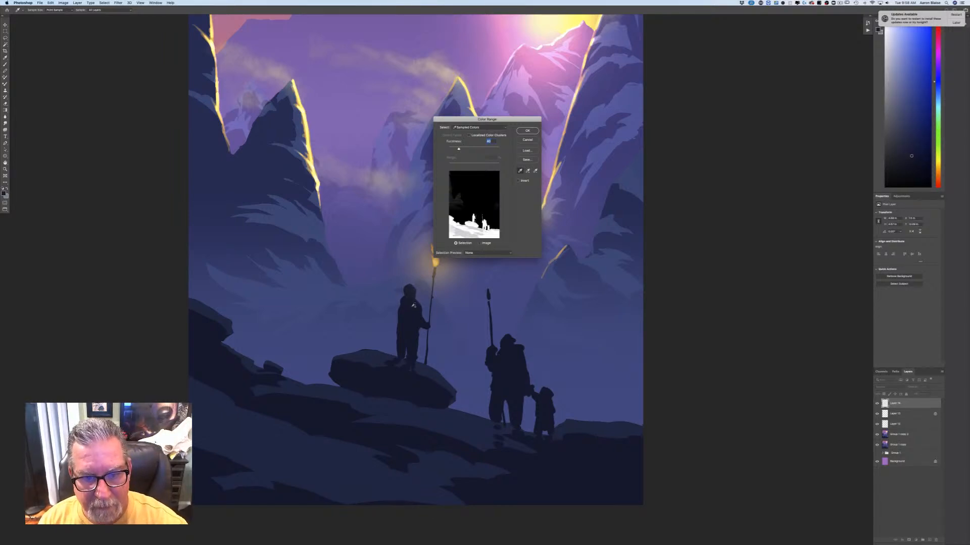
click(509, 343)
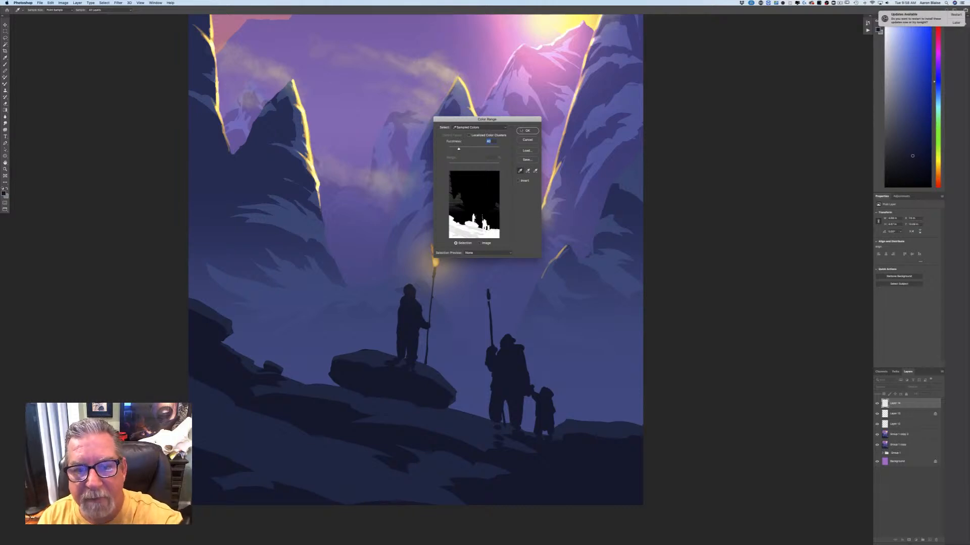
click(526, 131)
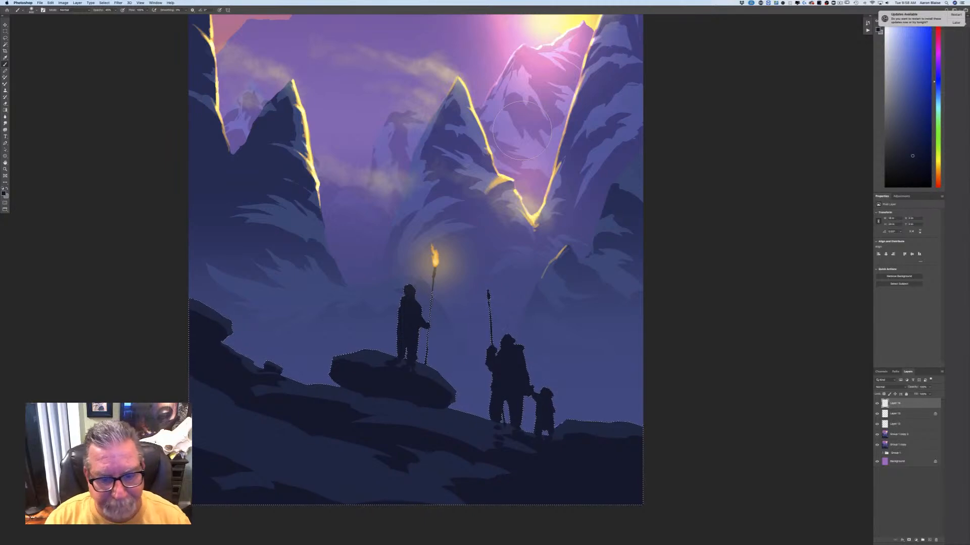
Step: Sample an orange foreground color from the edge of the torch flame
click(4, 193)
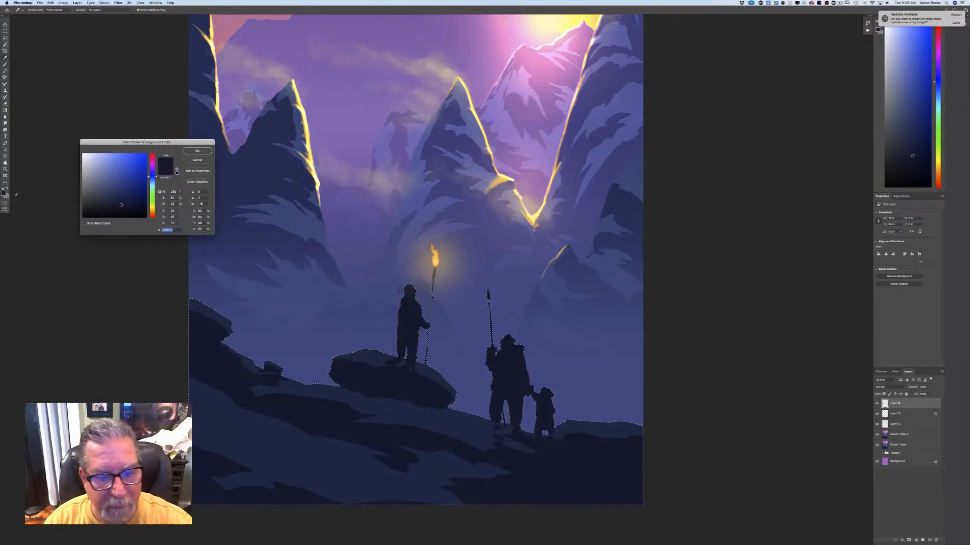
click(437, 261)
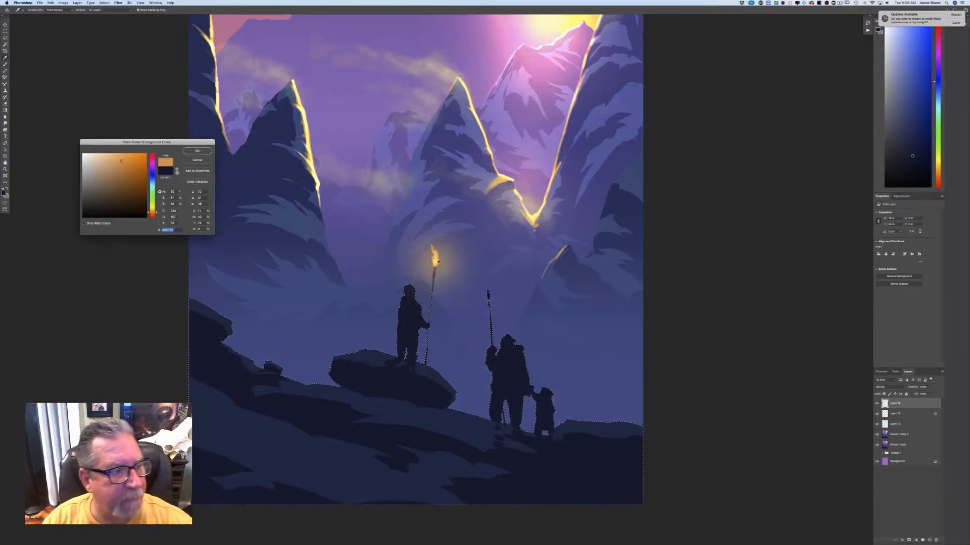
click(188, 152)
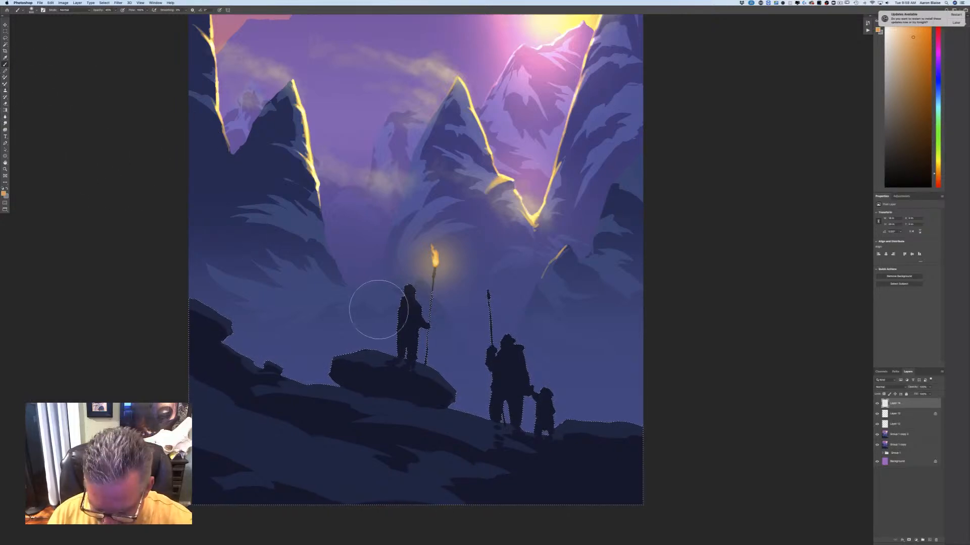
Step: Paint soft orange torchlight on the figures and rock inside the selection with a smaller, lower-opacity brush, and deselect
key(bracketleft)
key(bracketleft)
key(bracketleft)
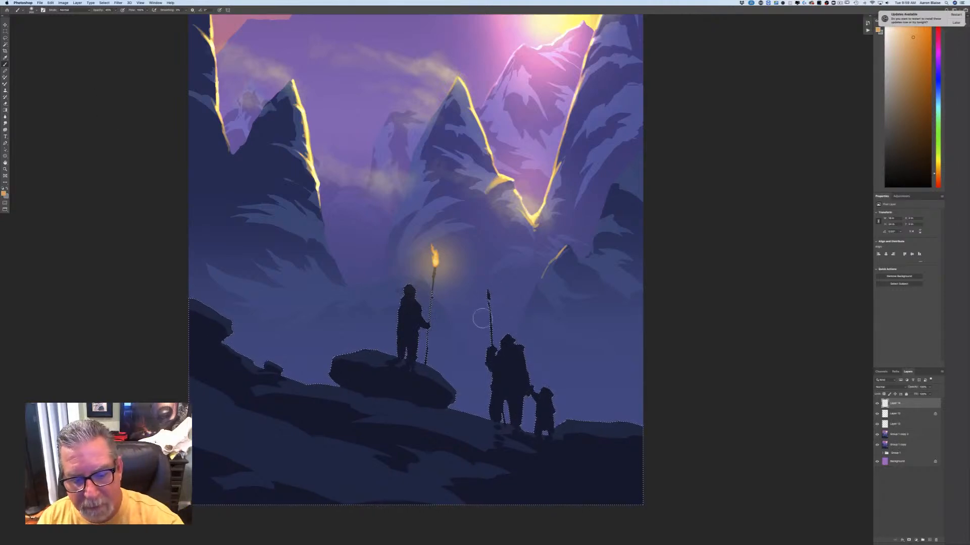
click(116, 10)
drag(116, 16, 111, 16)
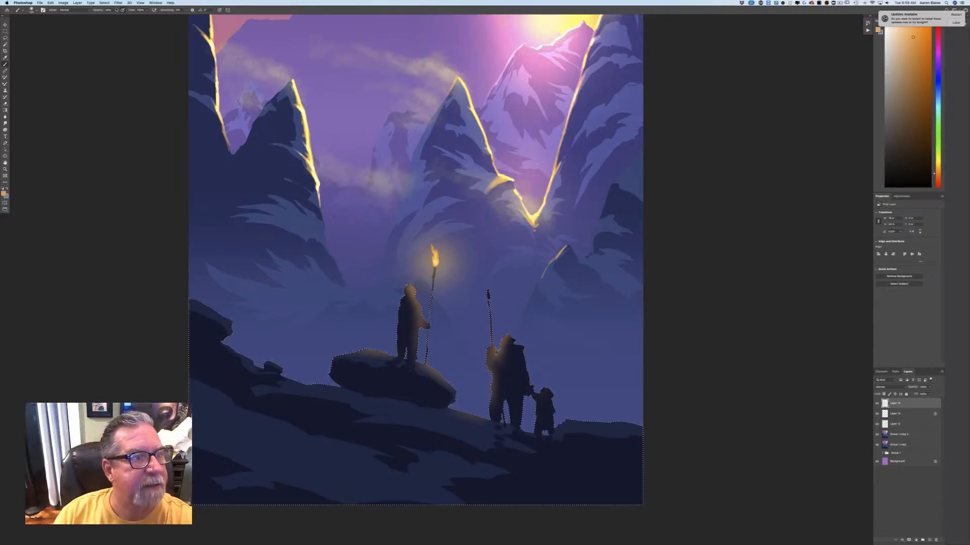
click(104, 3)
click(101, 17)
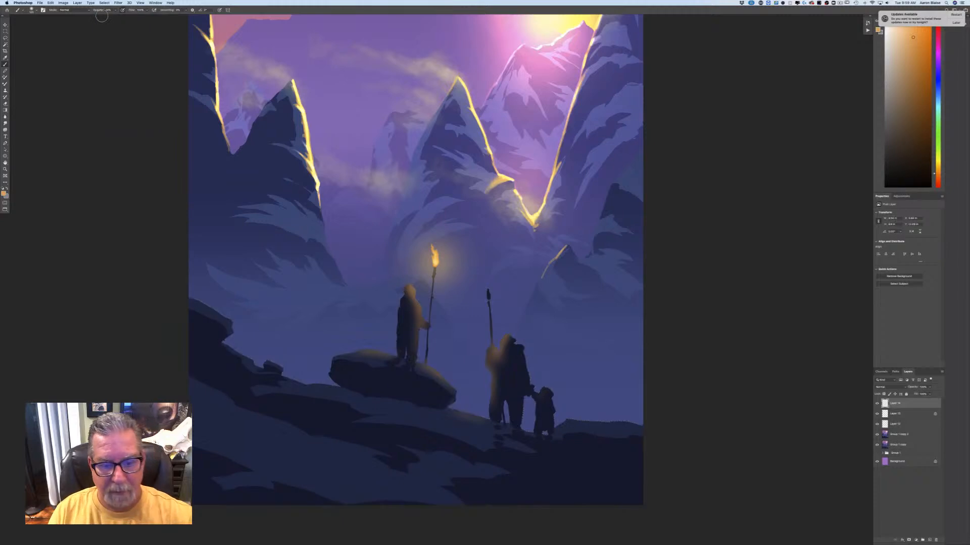
Step: Examine the torchlight on the figures and the overall lighting of the painting, both close up and as a whole
key(super+minus)
key(super+minus)
key(super+minus)
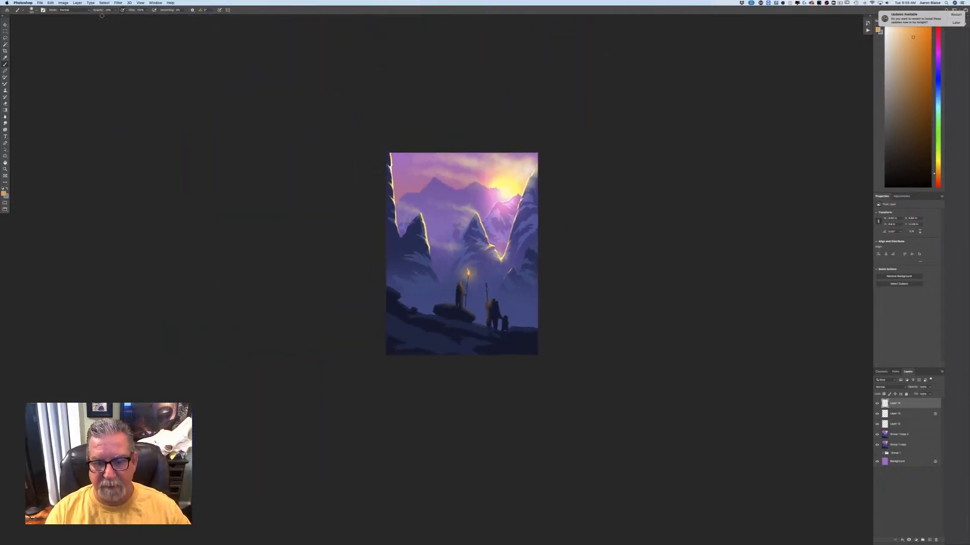
key(super+plus)
key(super+plus)
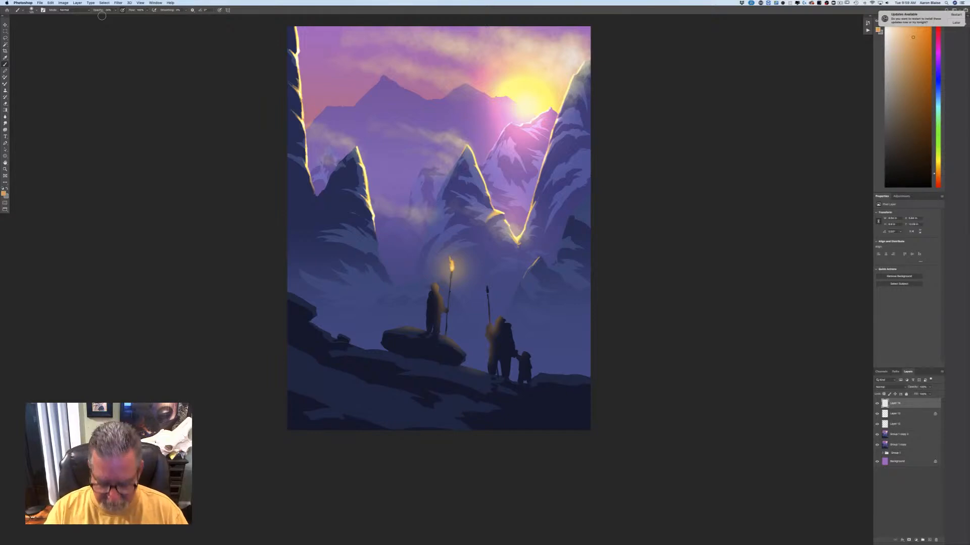
key(super+minus)
key(super+plus)
key(super+plus)
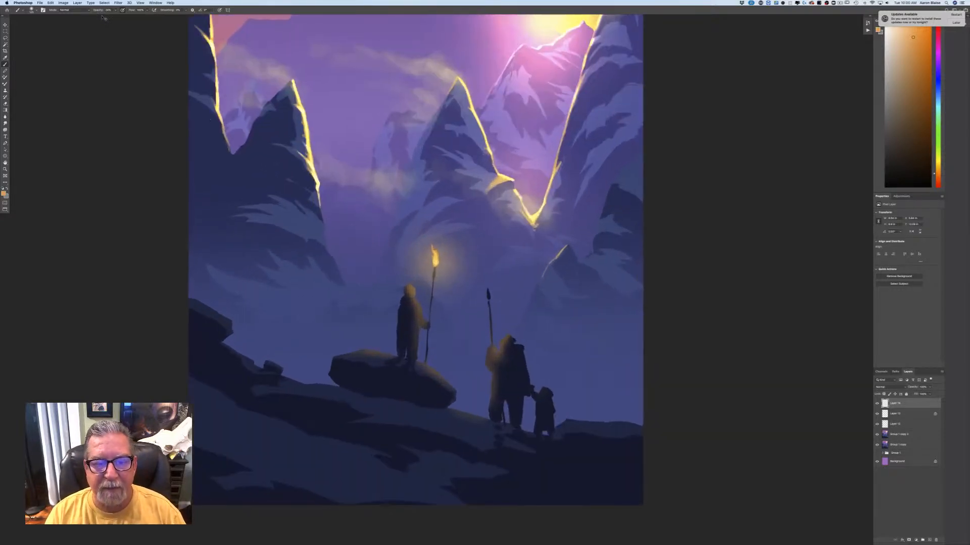
key(super+minus)
key(super+minus)
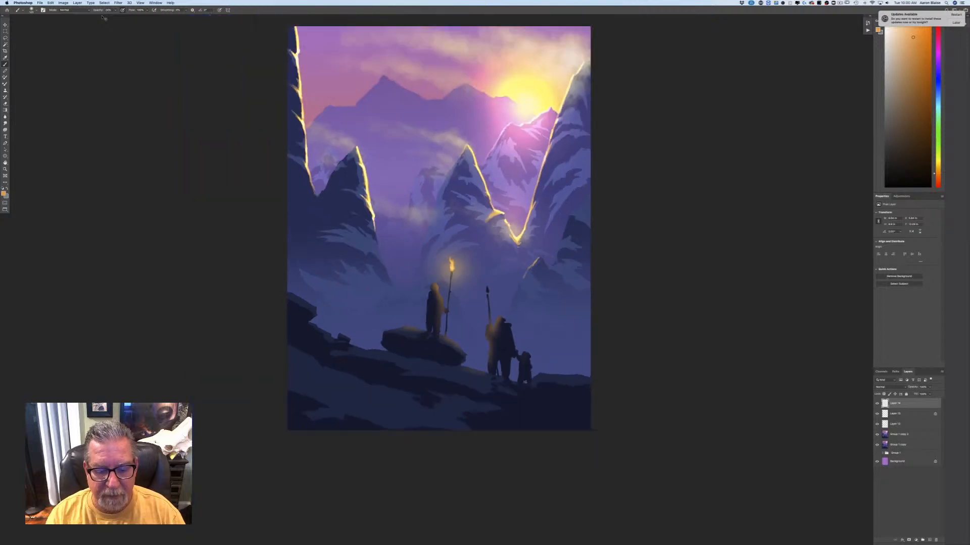
key(super+plus)
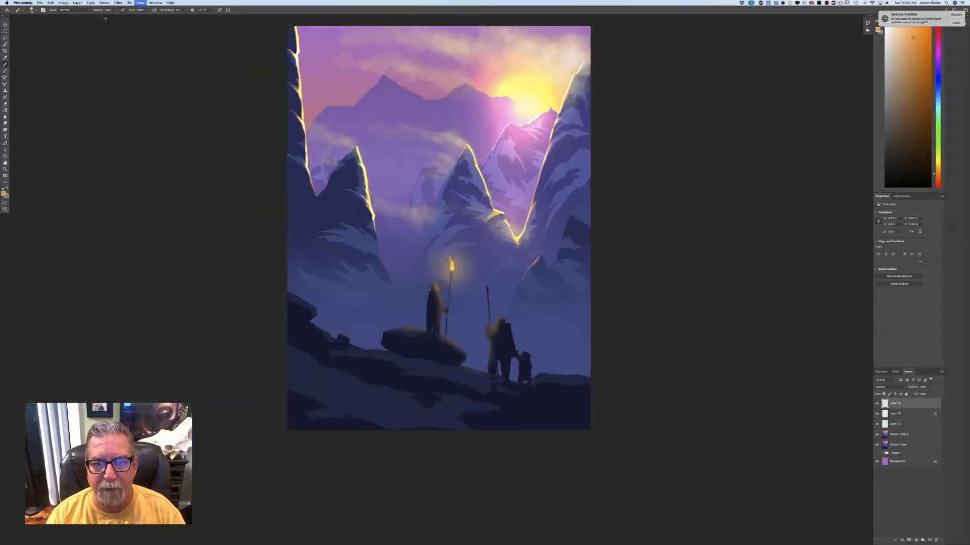
key(super+minus)
key(super+minus)
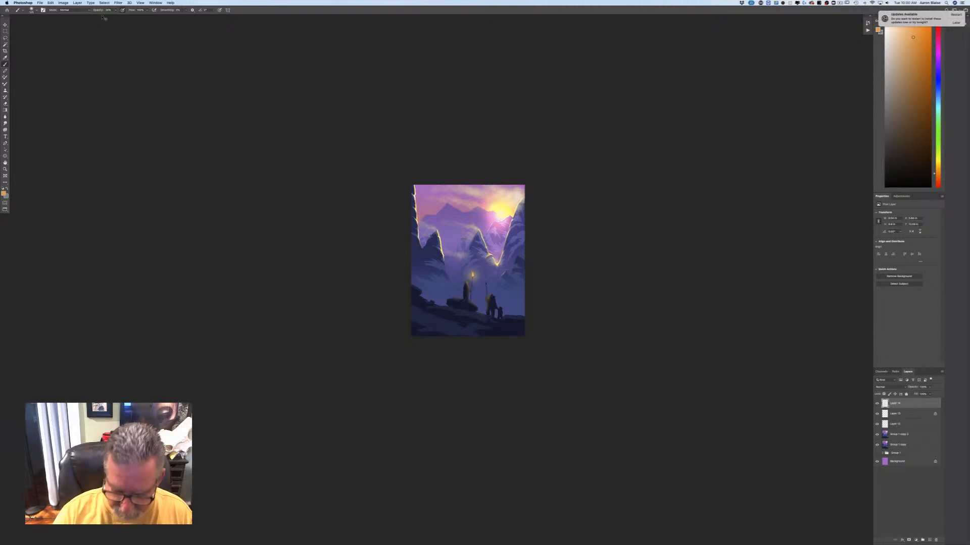
key(super+plus)
key(super+plus)
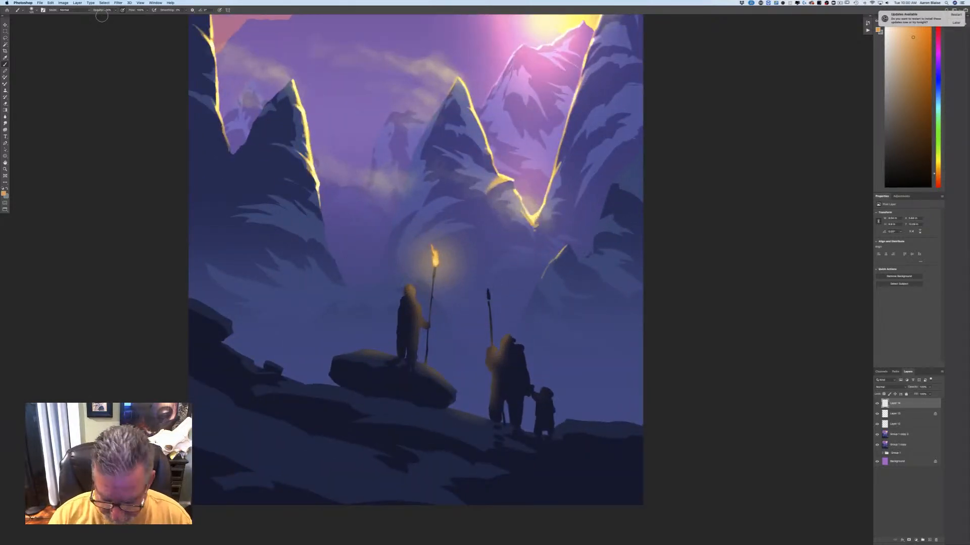
key(super+minus)
key(super+minus)
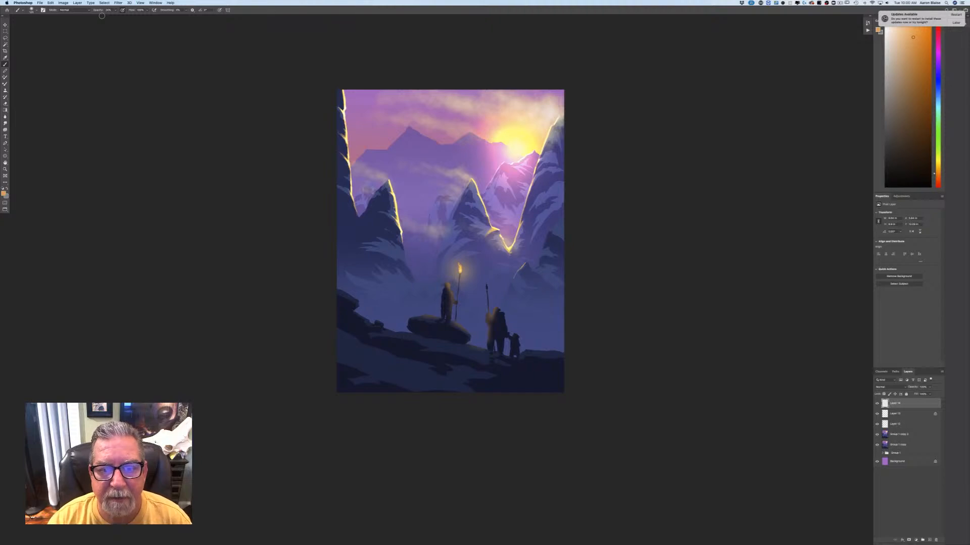
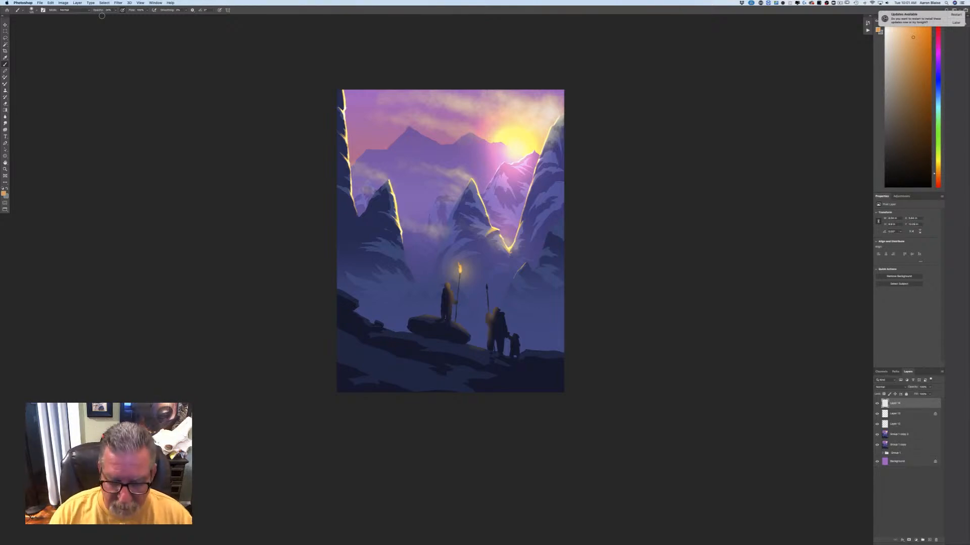
Step: Examine the finished landscape painting at different magnifications and bring the desert sunset painting over it for comparison
key(super+equal)
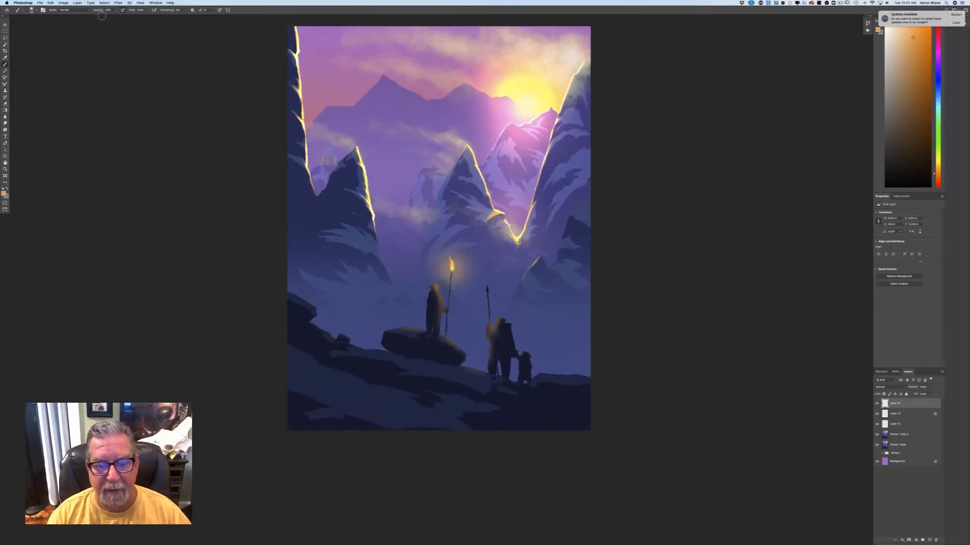
scroll(232, 452, up, 3)
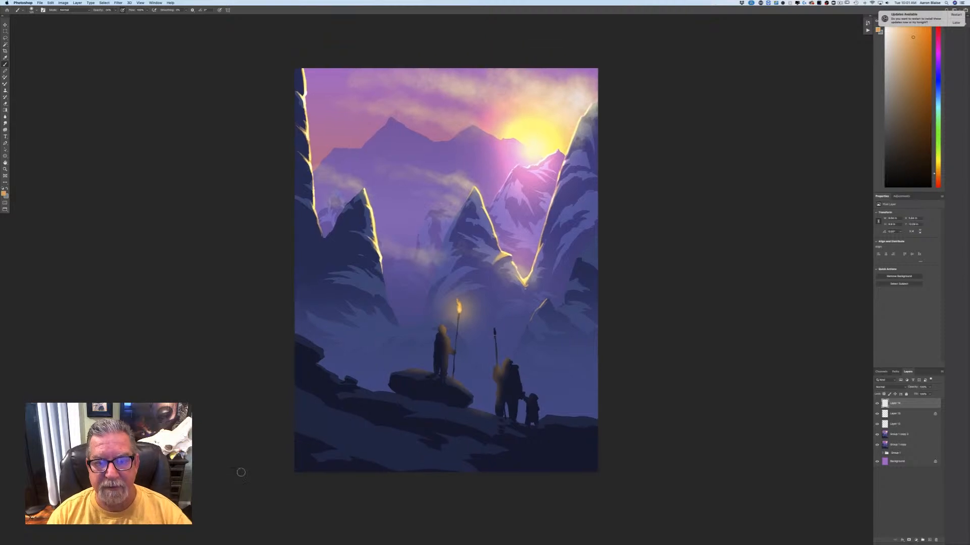
key(super+minus)
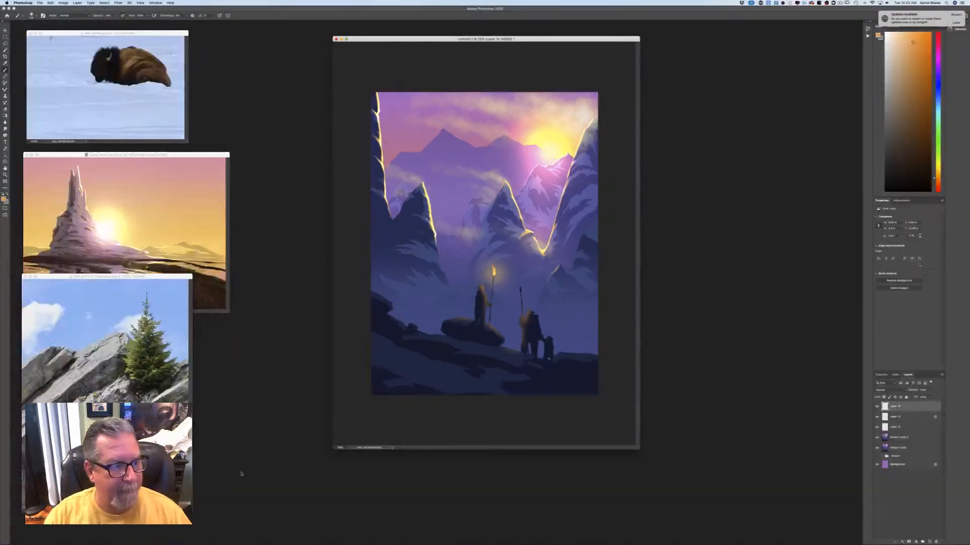
mouse_move(126, 154)
mouse_down()
mouse_move(461, 207)
mouse_move(480, 160)
mouse_up()
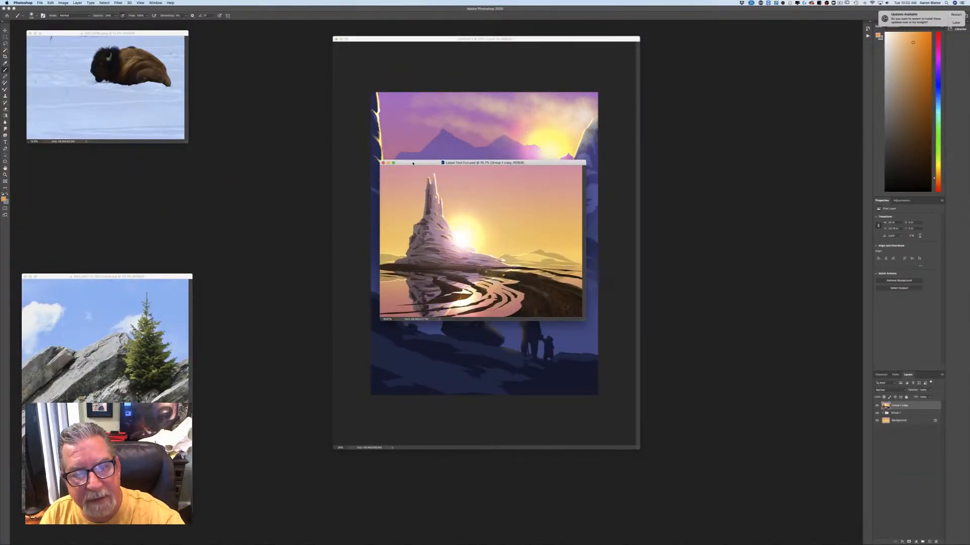
mouse_move(413, 164)
mouse_down()
mouse_move(282, 212)
mouse_move(80, 187)
mouse_up()
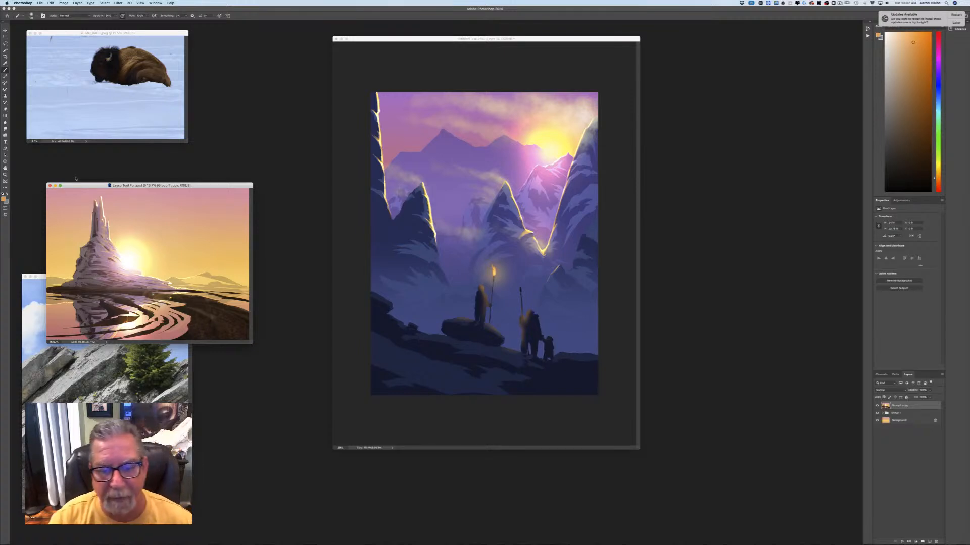
Step: Save the landscape painting on the computer as the layered Photoshop file Lasso 1 on the Desktop
drag(367, 40, 345, 67)
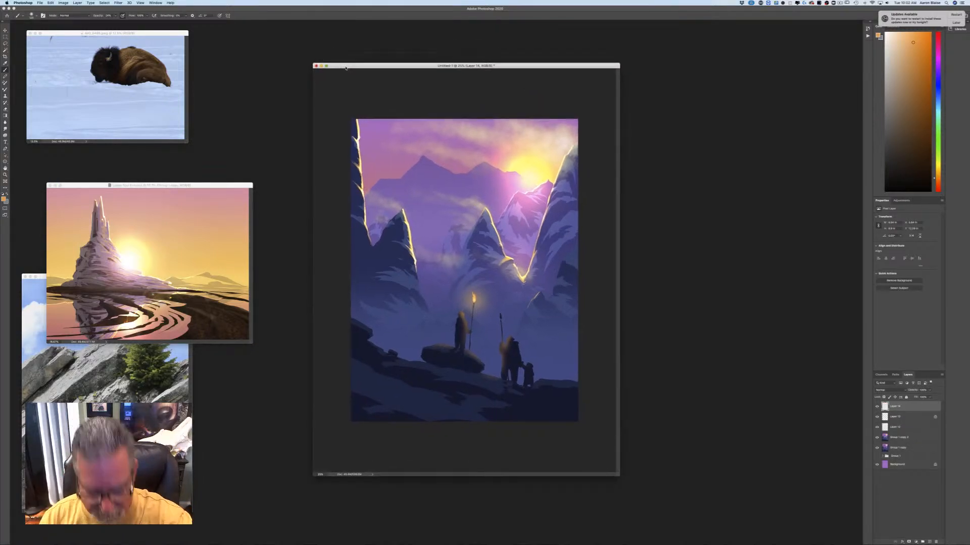
key(super+minus)
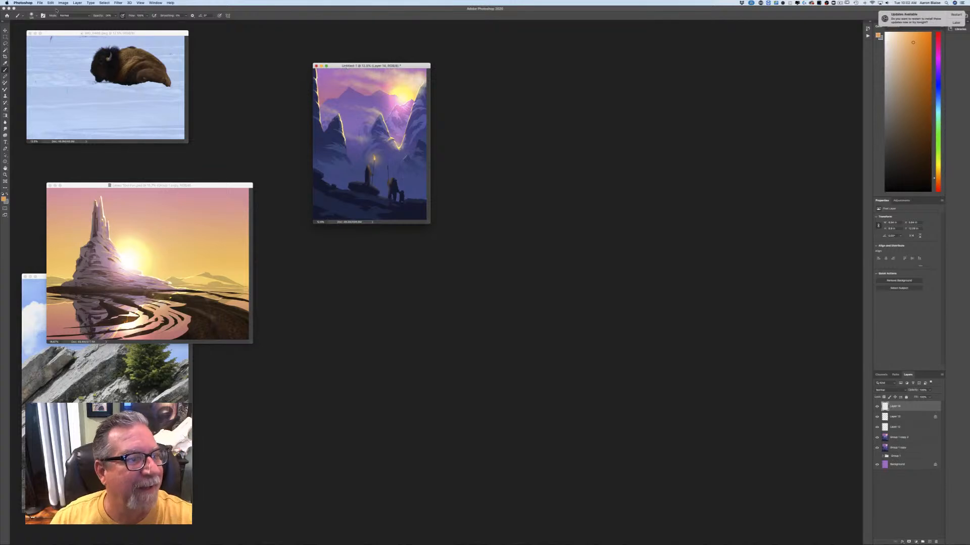
click(40, 3)
click(49, 61)
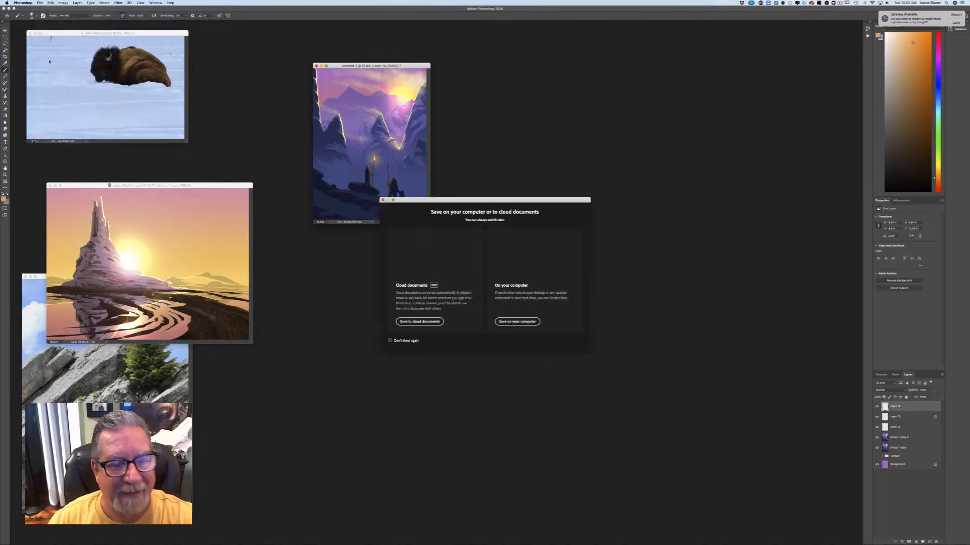
click(510, 322)
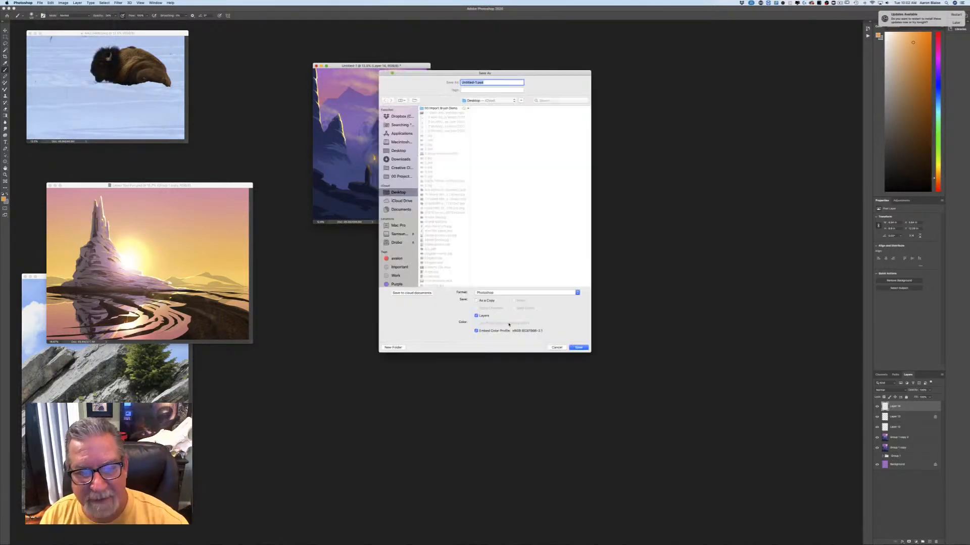
text(Lasso 1)
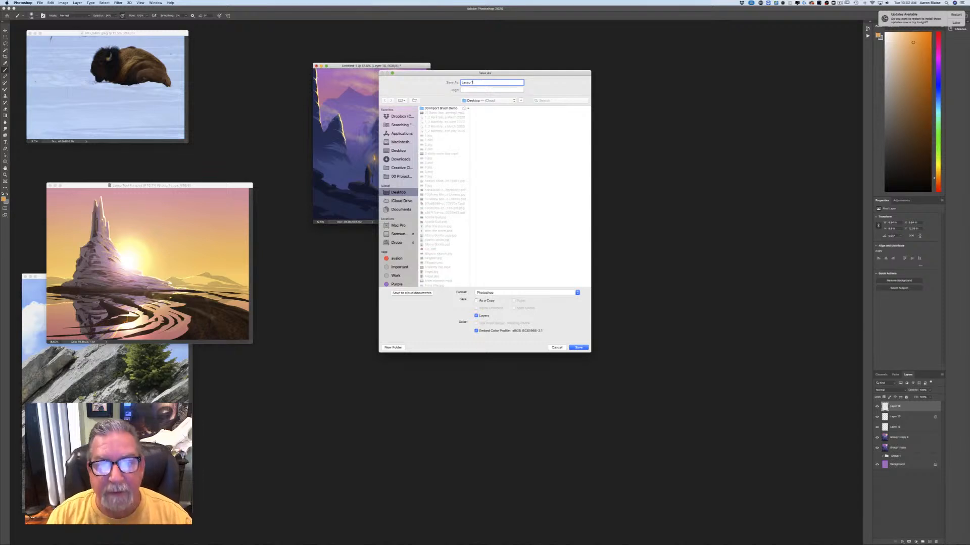
click(576, 348)
click(384, 155)
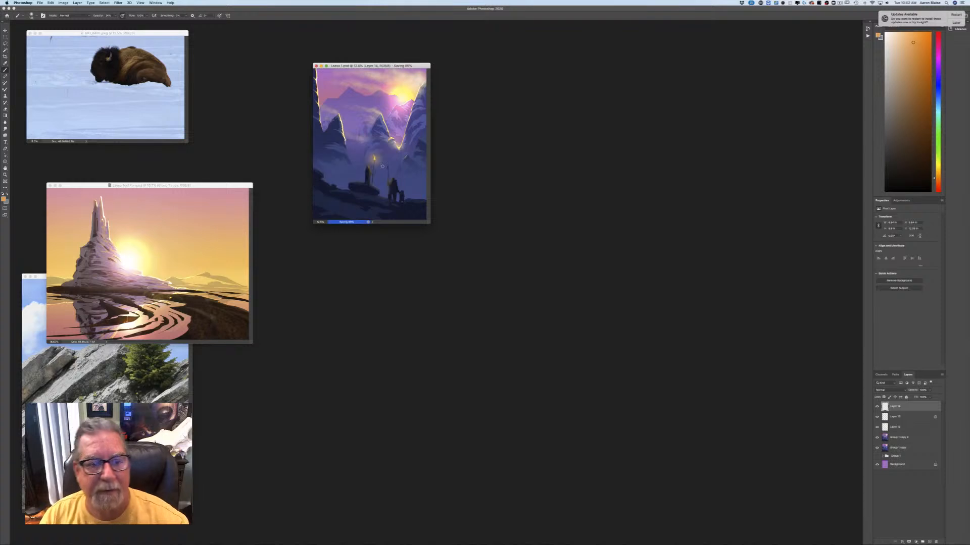
Step: Enlarge the view of Lasso 1.psd and place its window below the bison photo as a reference
drag(351, 67, 455, 102)
key(super+equal)
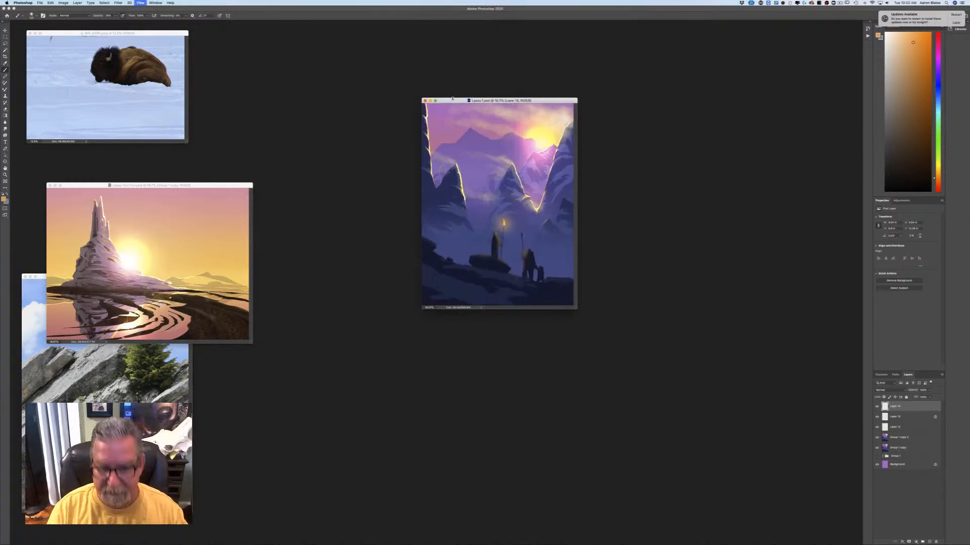
key(super+equal)
mouse_move(475, 101)
mouse_down()
mouse_move(342, 165)
mouse_move(77, 163)
mouse_move(85, 168)
mouse_up()
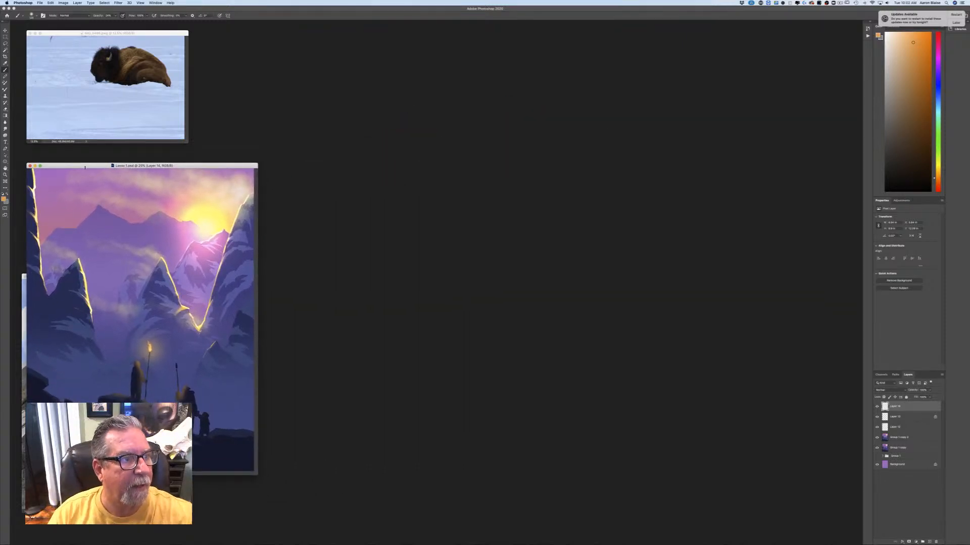
Step: Create a new 18 × 24 inch portrait RGB document with a white background and place it in the open workspace
click(40, 3)
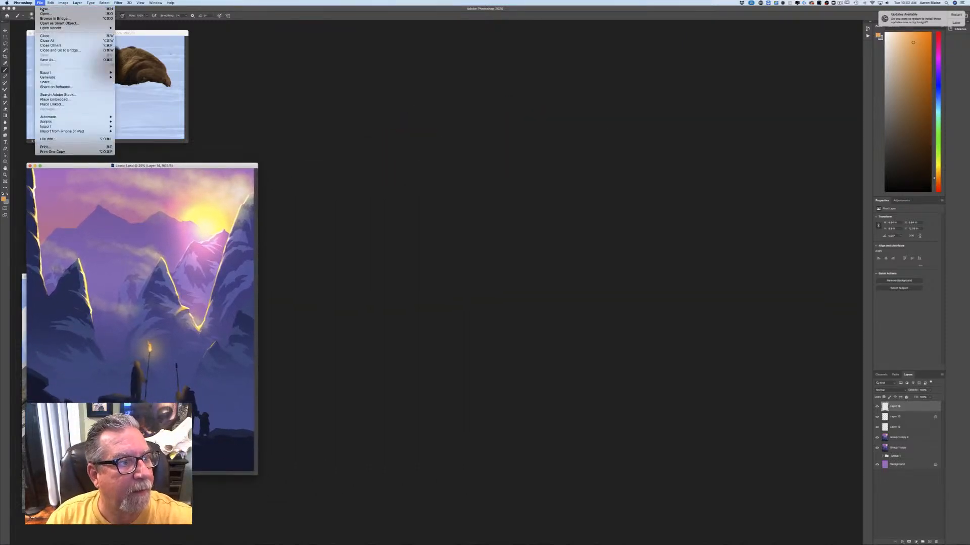
click(43, 10)
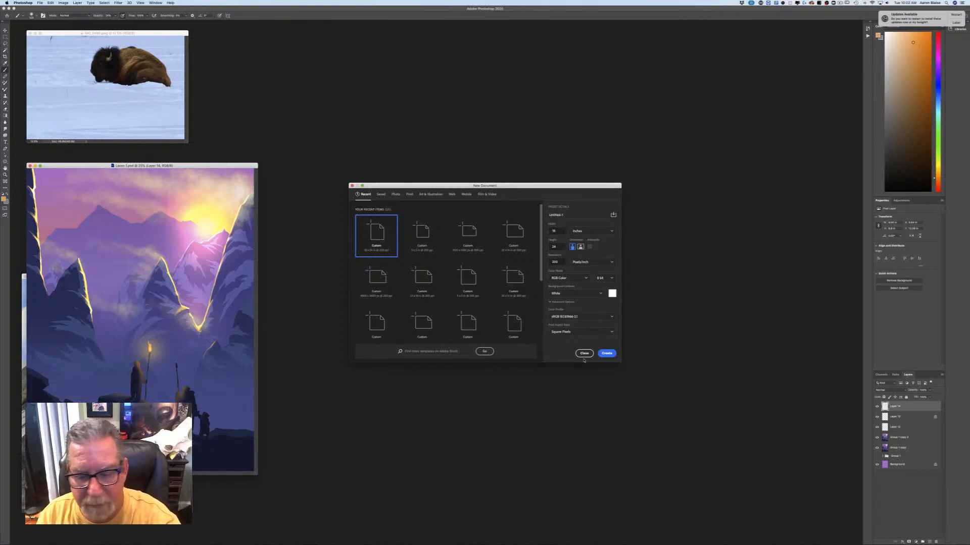
click(606, 355)
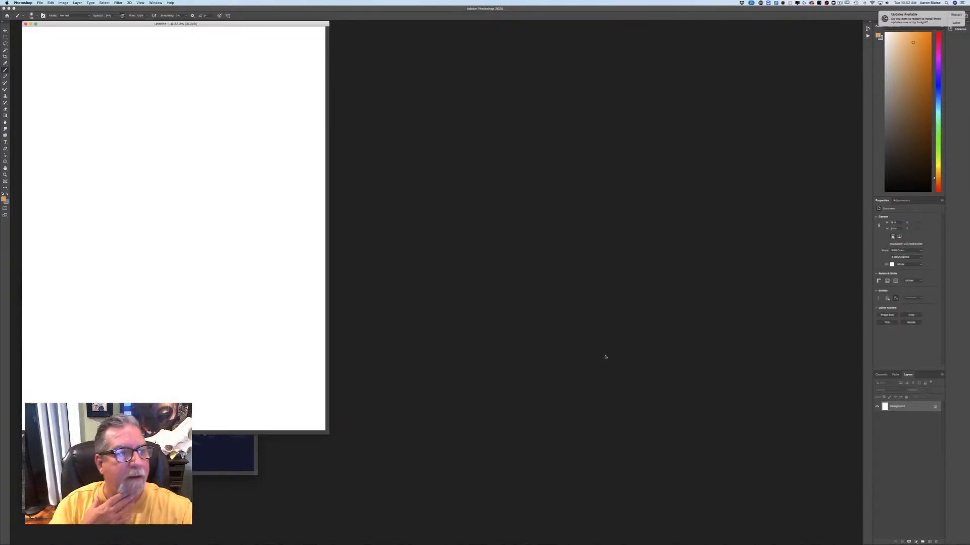
mouse_move(81, 24)
mouse_down()
mouse_move(428, 102)
mouse_move(379, 47)
mouse_up()
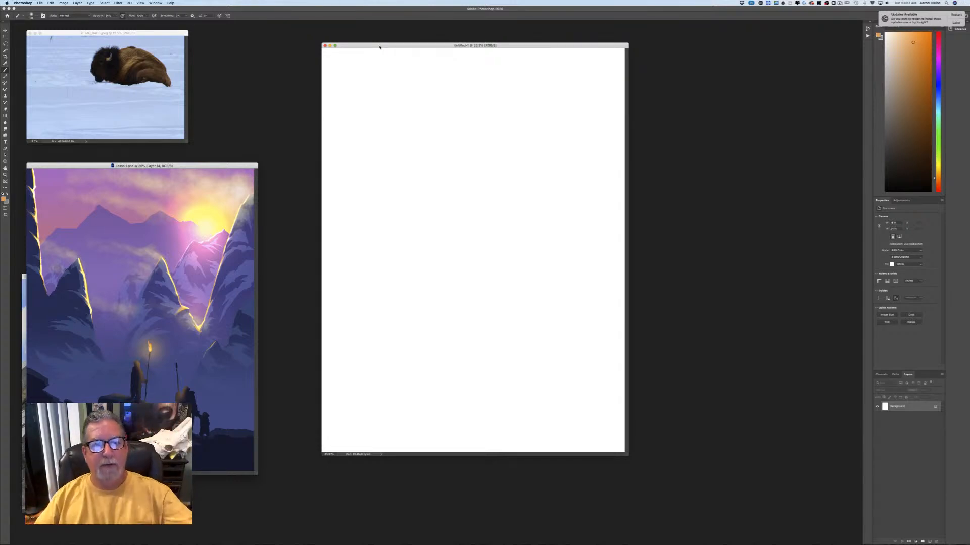
mouse_move(365, 48)
mouse_down()
mouse_move(393, 62)
mouse_move(397, 50)
mouse_move(382, 52)
mouse_up()
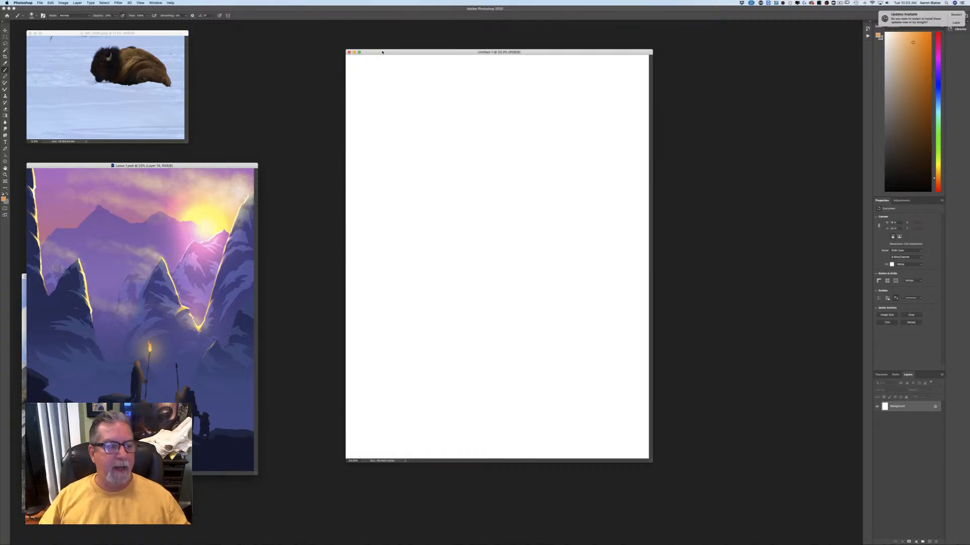
Step: Fill the blank white canvas with a muted grayish blue using the Paint Bucket
click(4, 199)
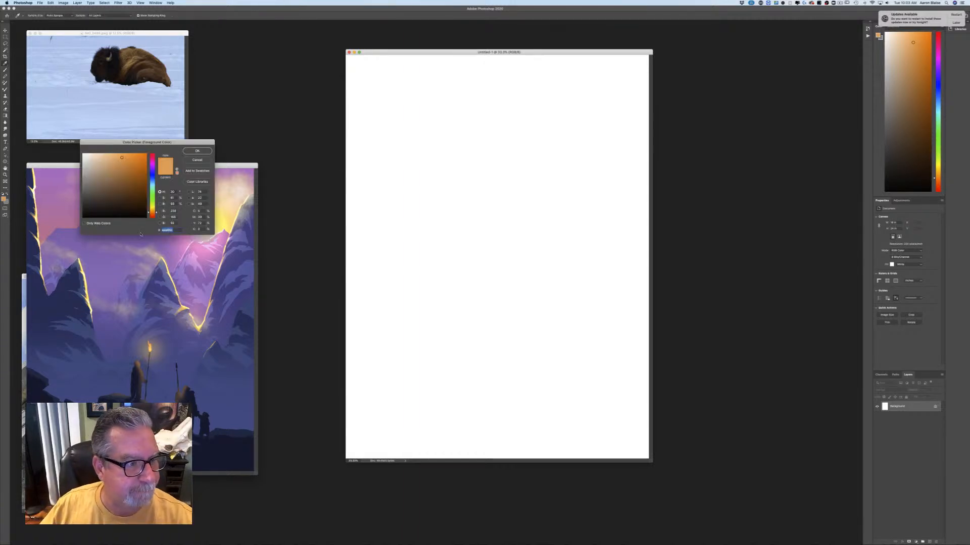
click(152, 183)
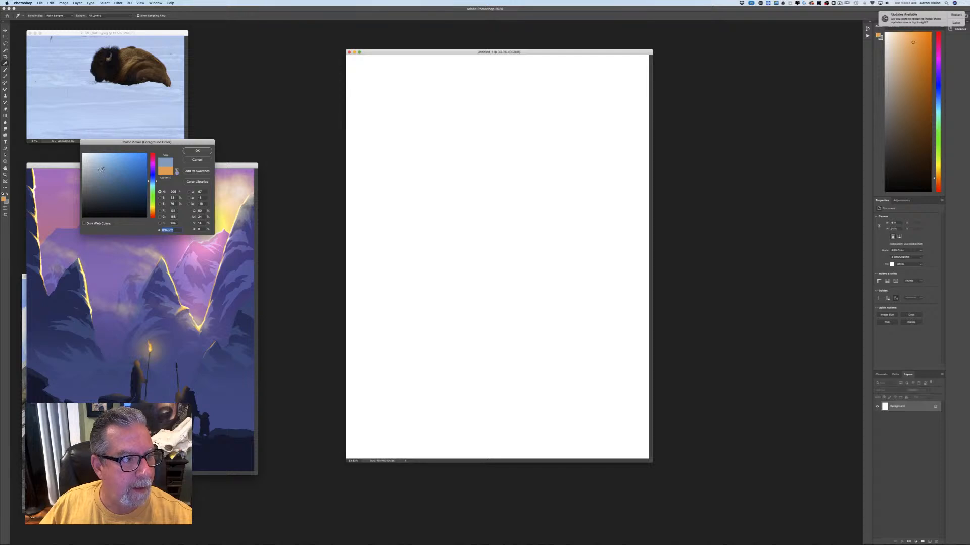
click(190, 151)
click(6, 116)
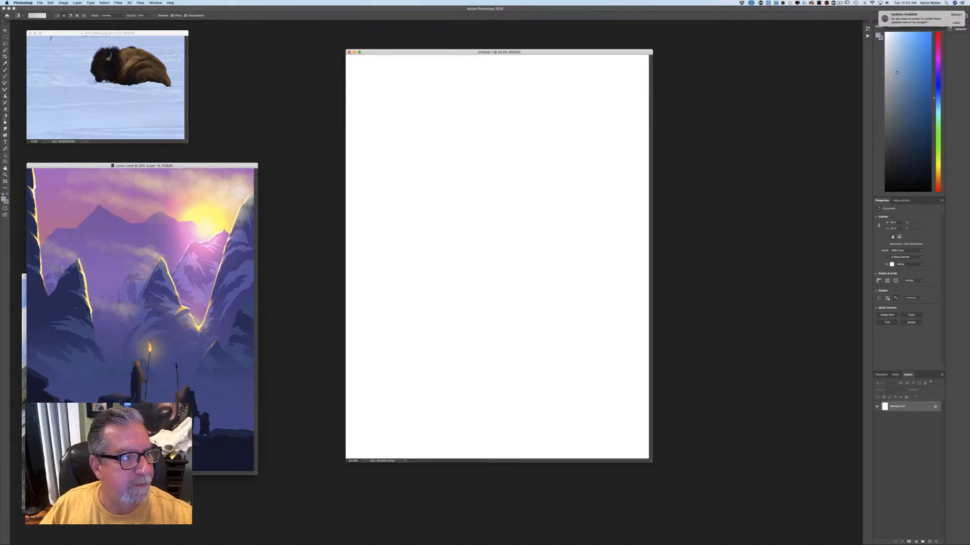
click(20, 120)
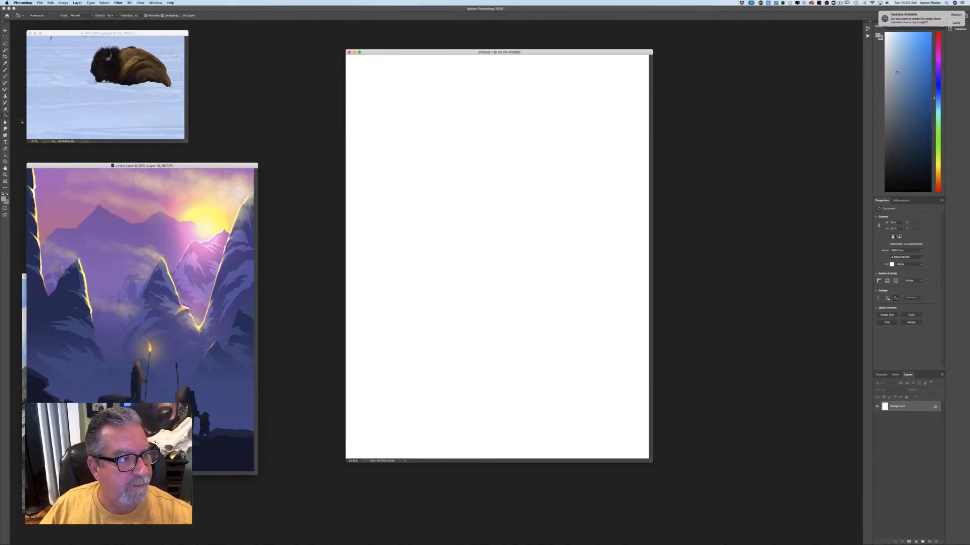
click(481, 328)
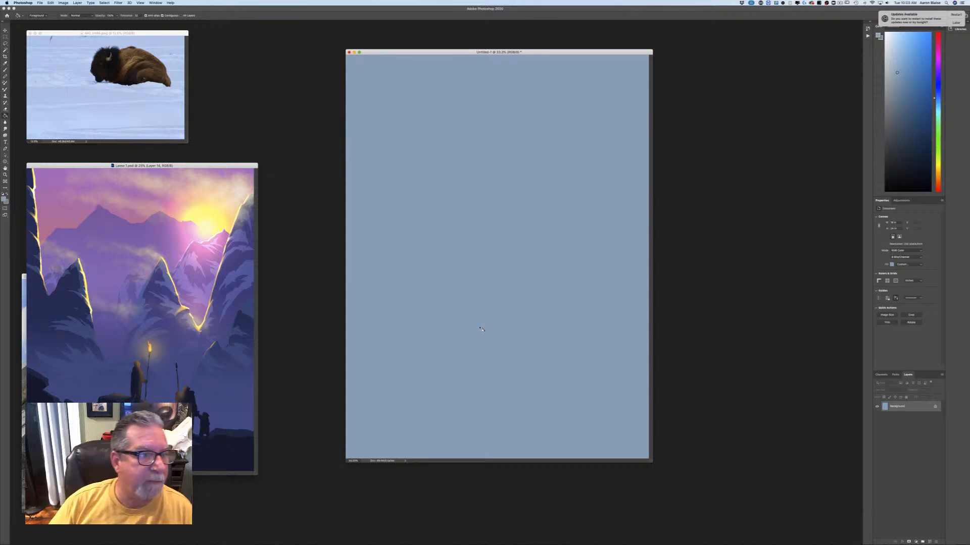
Step: Choose a lighter pale blue foreground color and switch to the Gradient tool
click(5, 200)
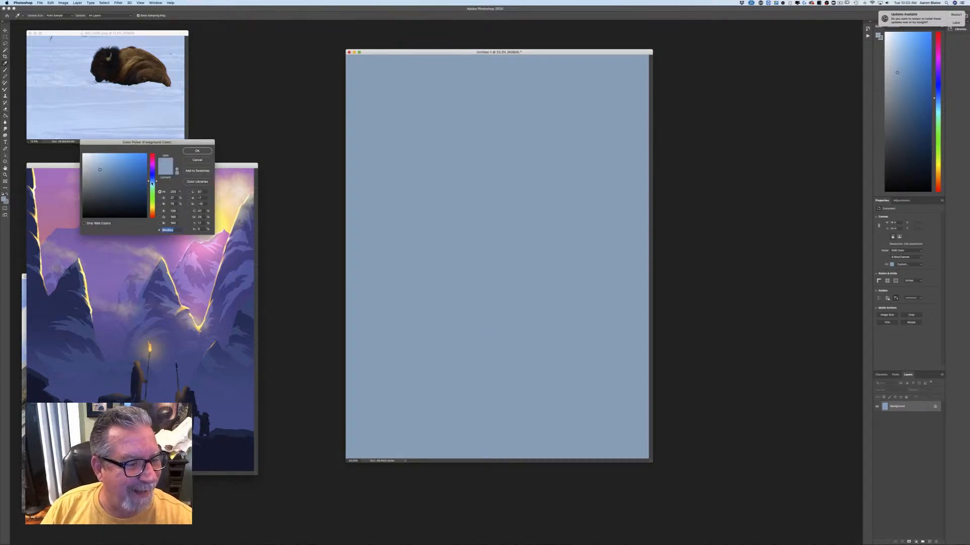
drag(152, 184, 151, 185)
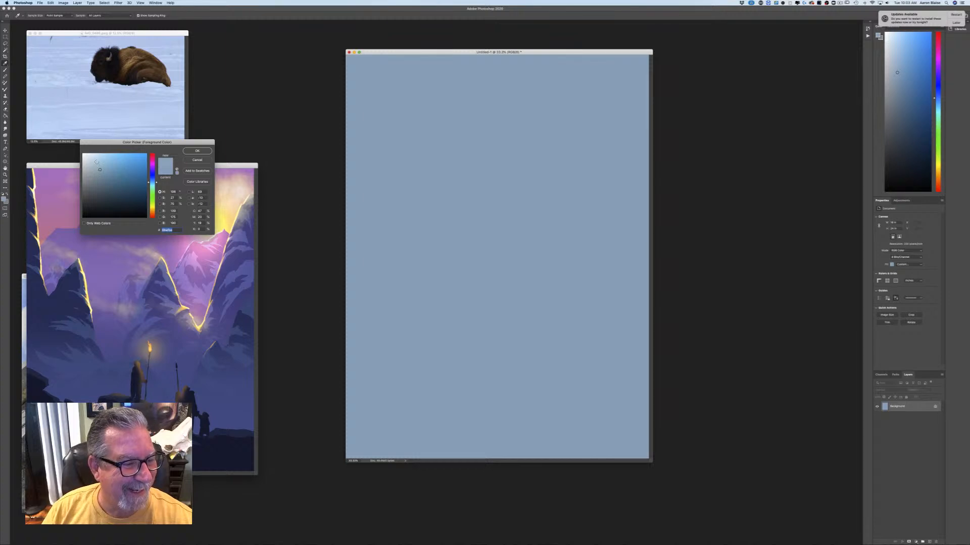
click(96, 160)
click(197, 151)
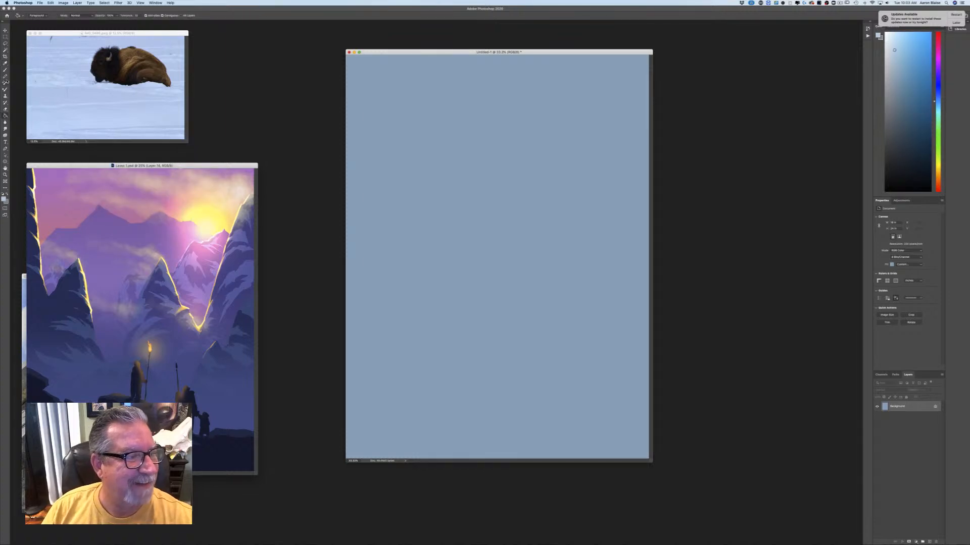
click(5, 117)
click(26, 115)
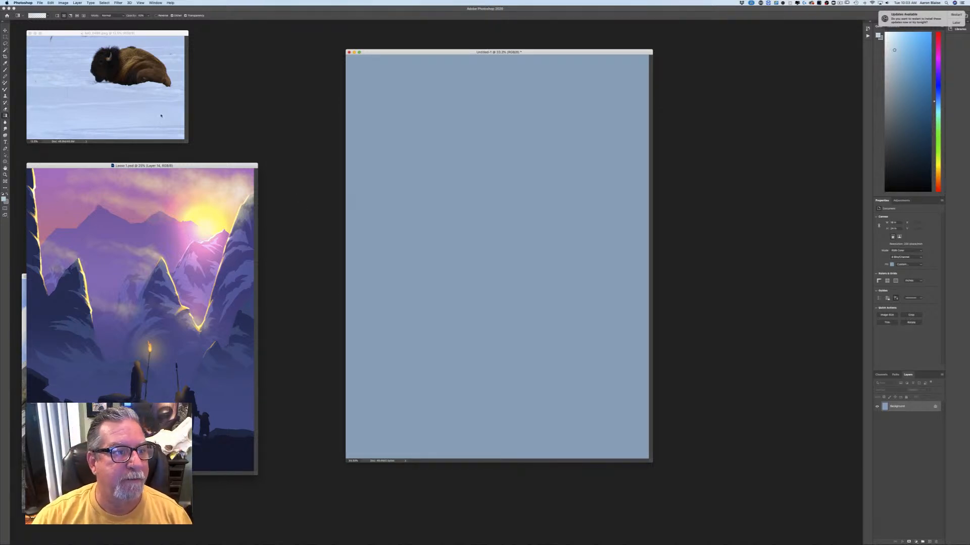
Step: Move the bison photo out of the workspace and refill the canvas with a more saturated medium blue using the Paint Bucket
drag(158, 33, 679, 0)
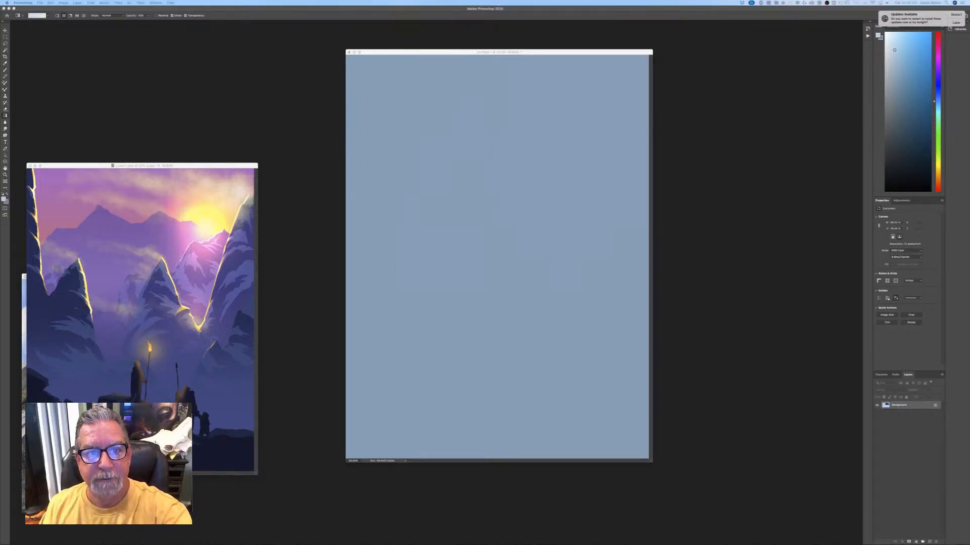
click(3, 199)
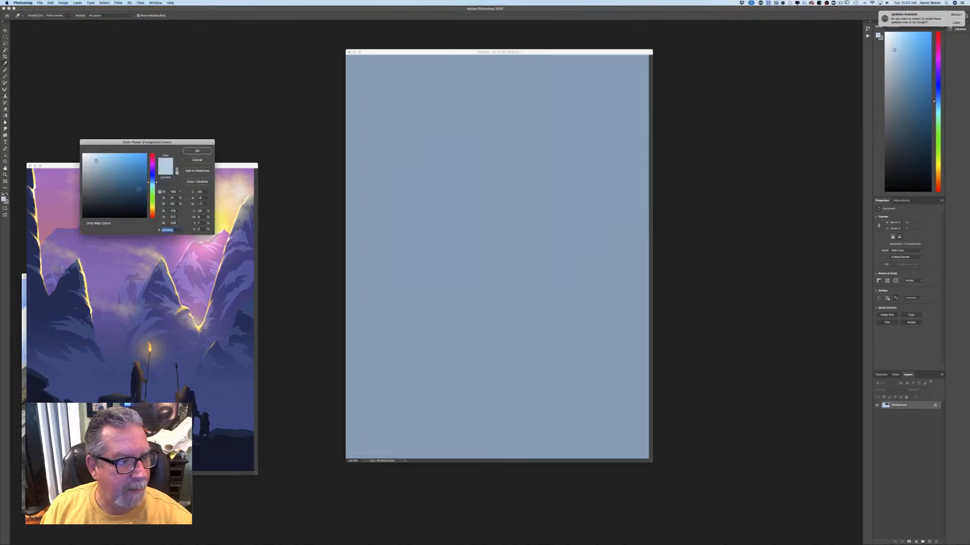
drag(152, 183, 152, 182)
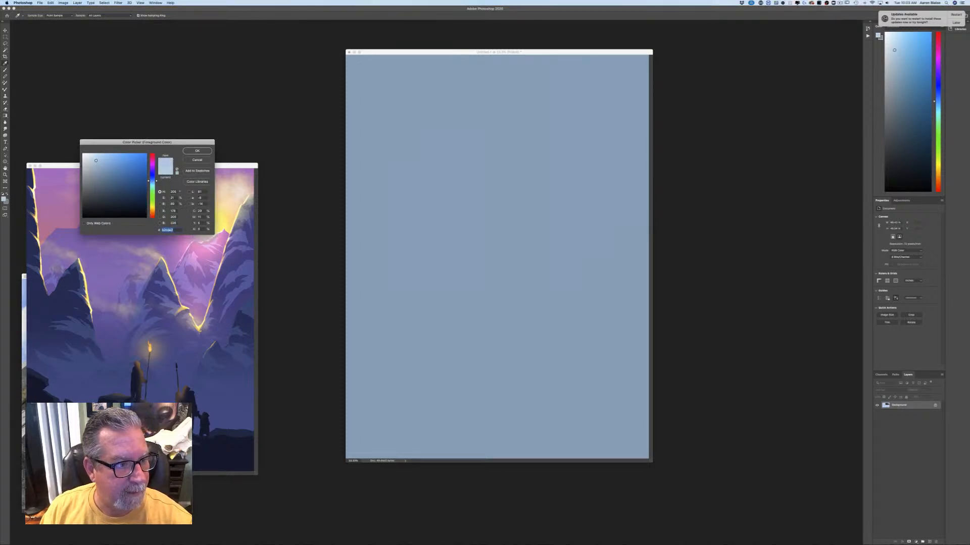
click(105, 170)
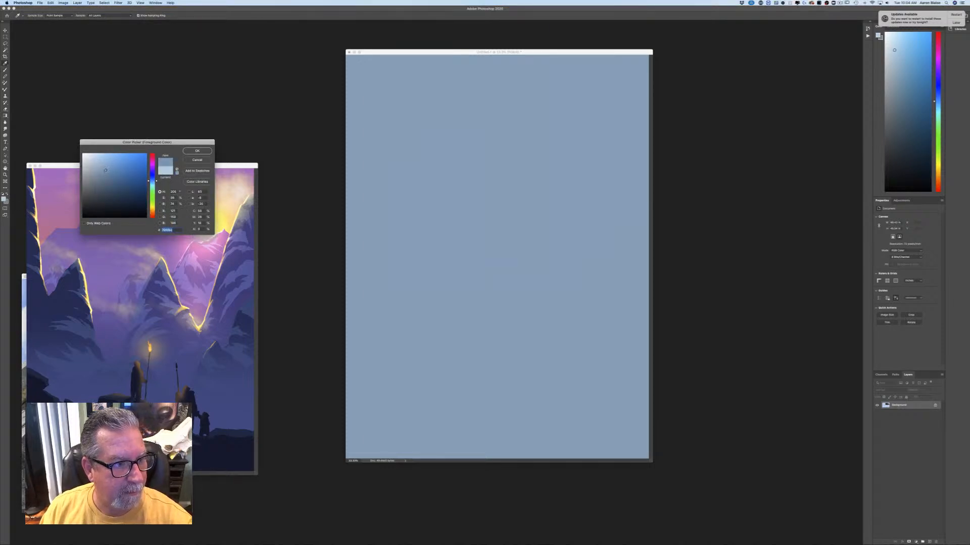
click(192, 153)
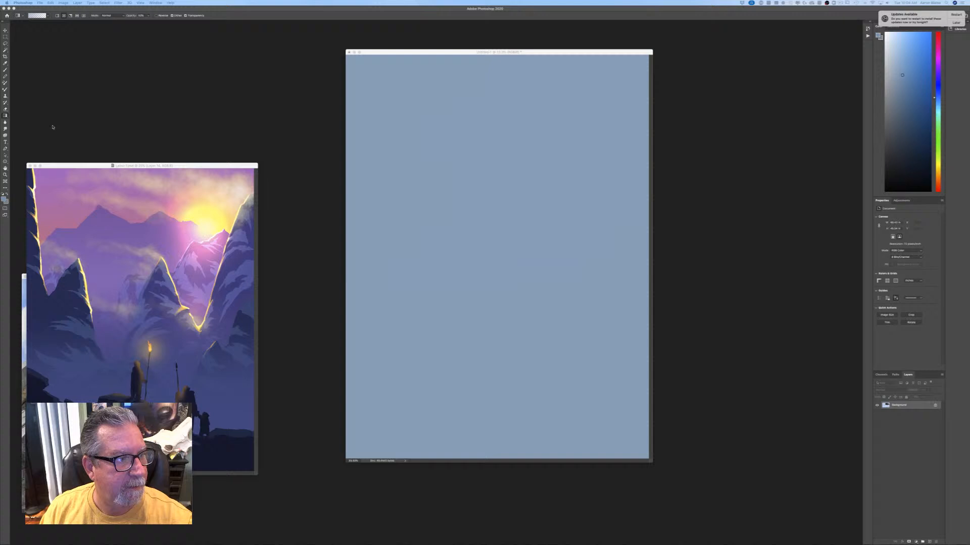
click(5, 116)
click(28, 119)
click(448, 349)
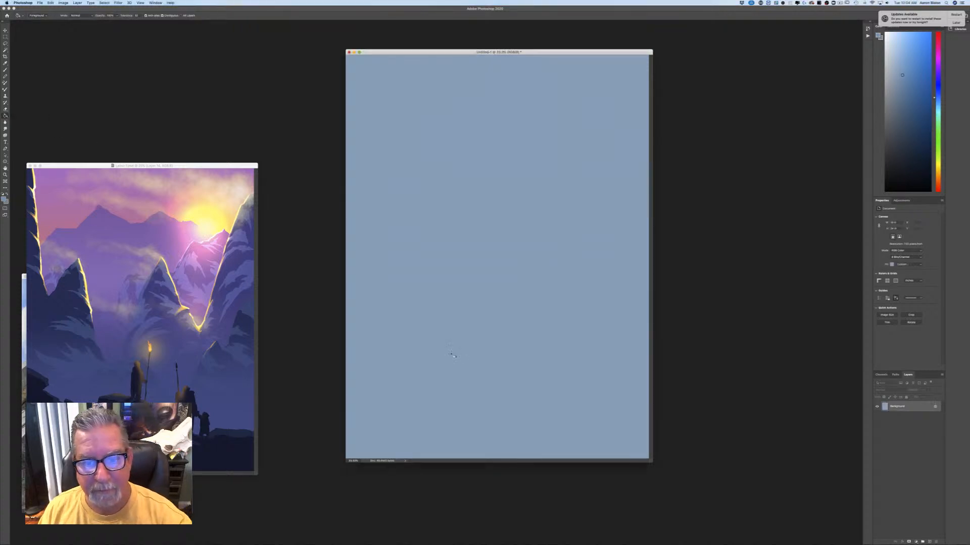
click(438, 397)
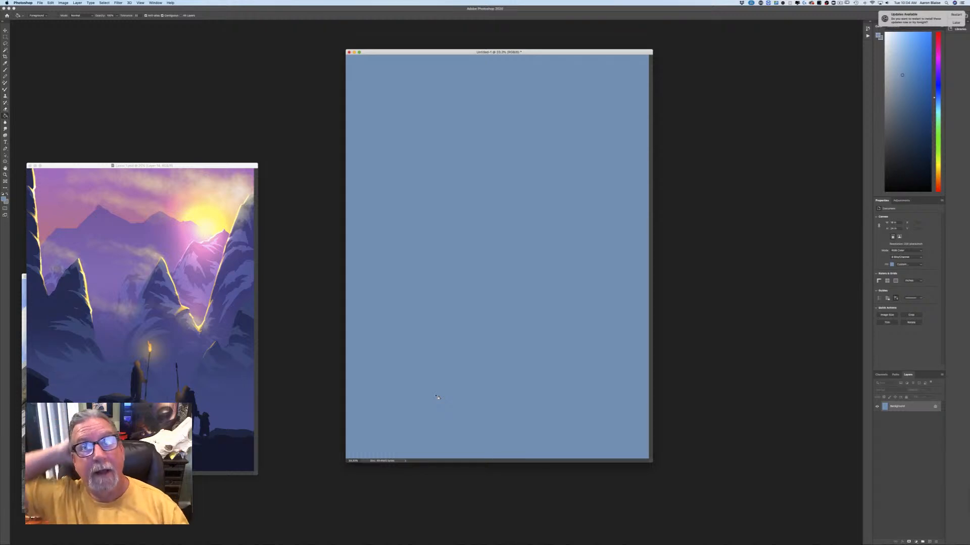
Step: Shift the foreground color to a slightly more violet medium blue and refill the canvas with it
click(5, 200)
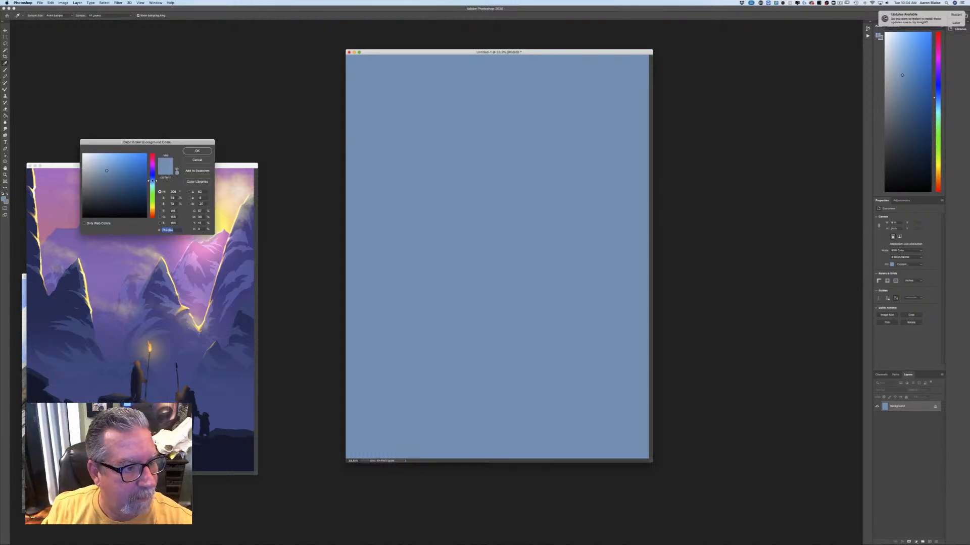
drag(152, 180, 152, 178)
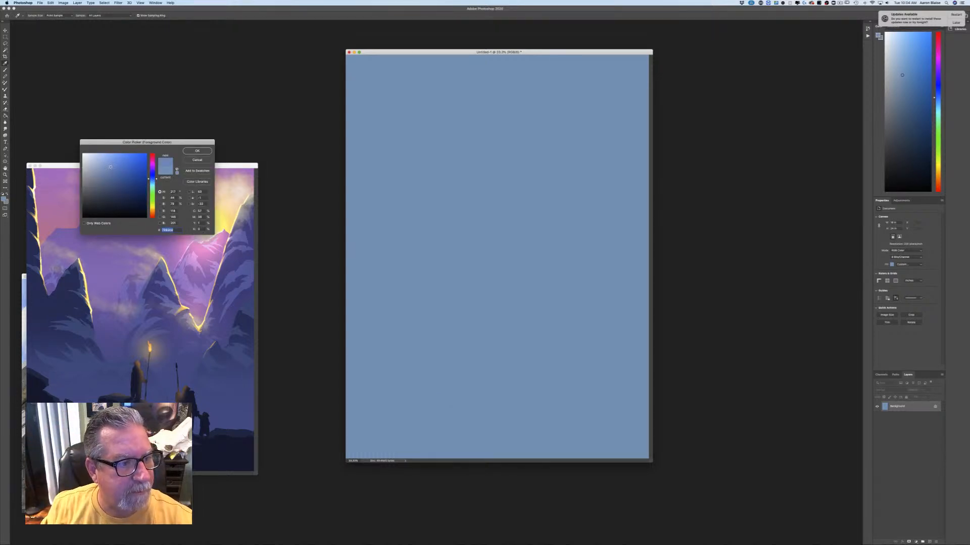
click(187, 153)
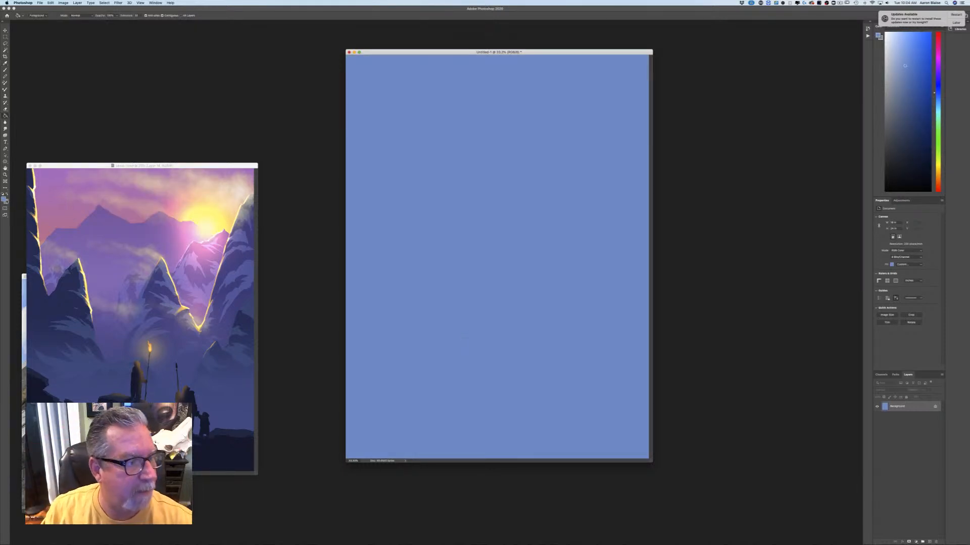
Step: Choose a lighter pale blue foreground color and switch from the Paint Bucket to the Gradient tool
click(4, 200)
drag(151, 181, 151, 182)
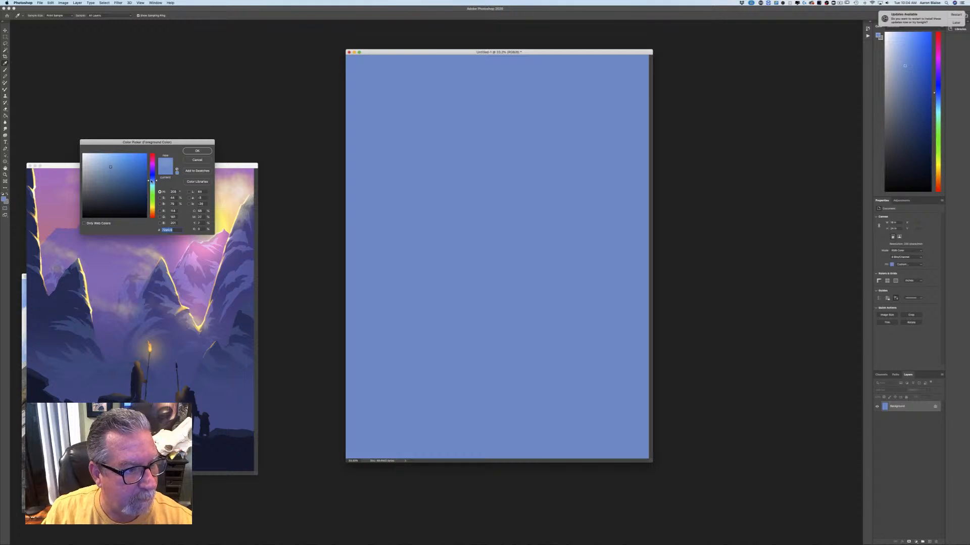
click(187, 152)
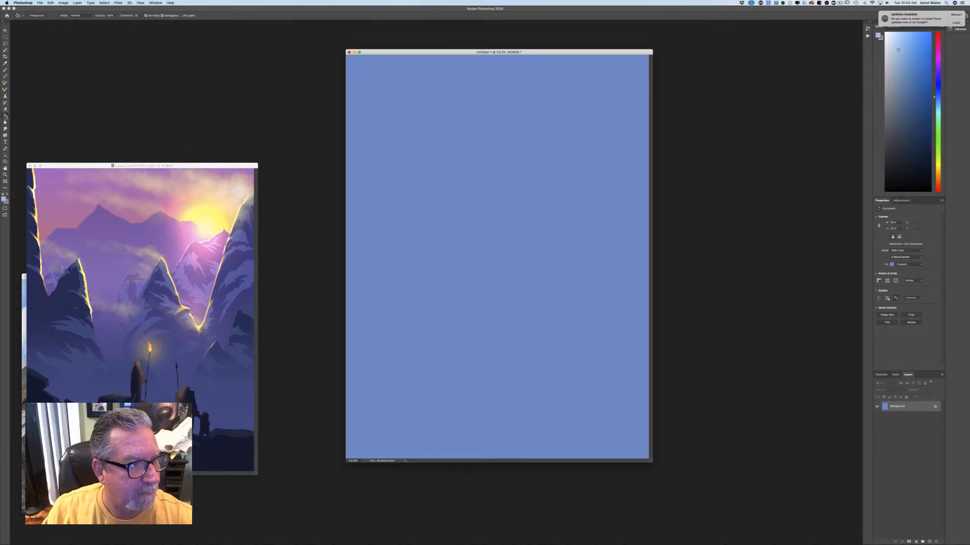
drag(5, 116, 21, 117)
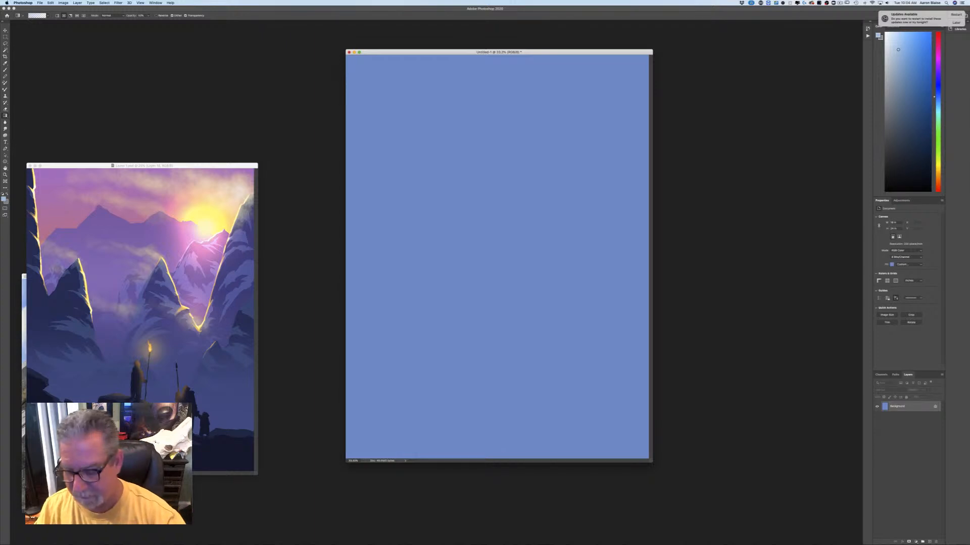
Step: Show the canvas full screen and build up repeated pale-blue gradients from its bottom edge upward, keeping the top a deeper blue
key(f)
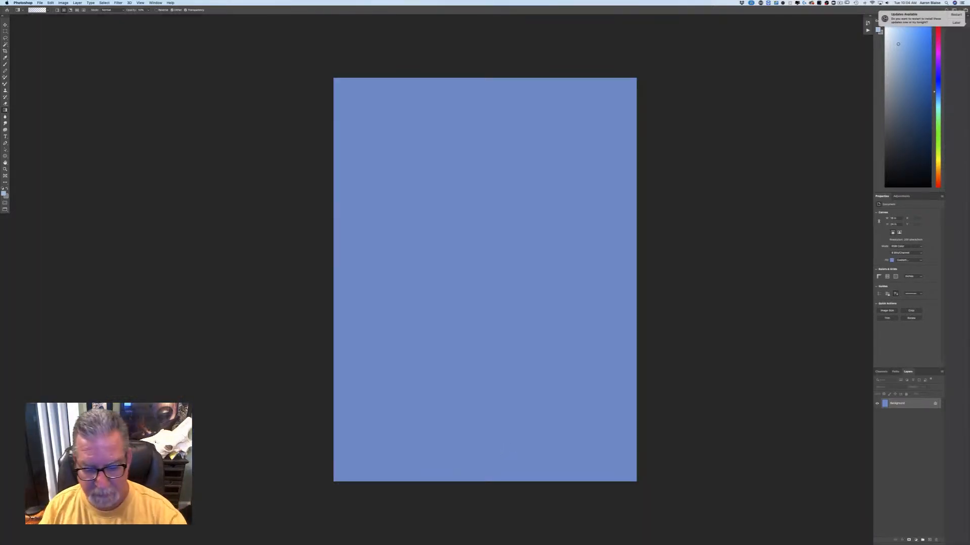
drag(488, 482, 485, 81)
drag(483, 462, 485, 93)
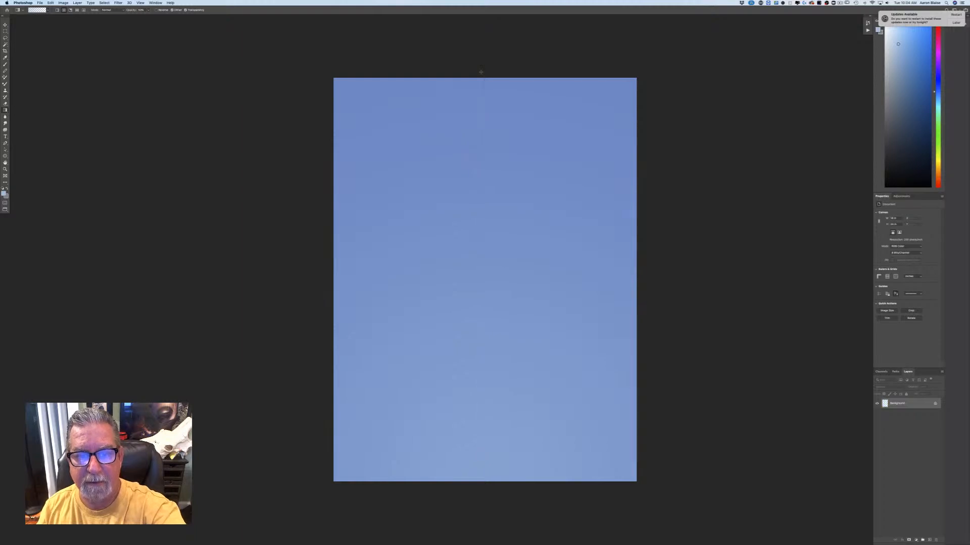
drag(486, 433, 481, 69)
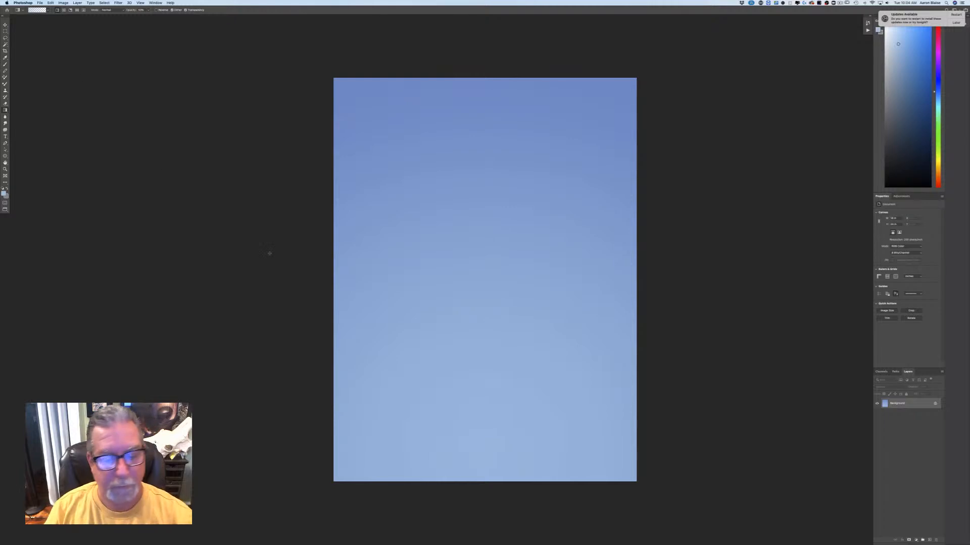
drag(488, 468, 490, 61)
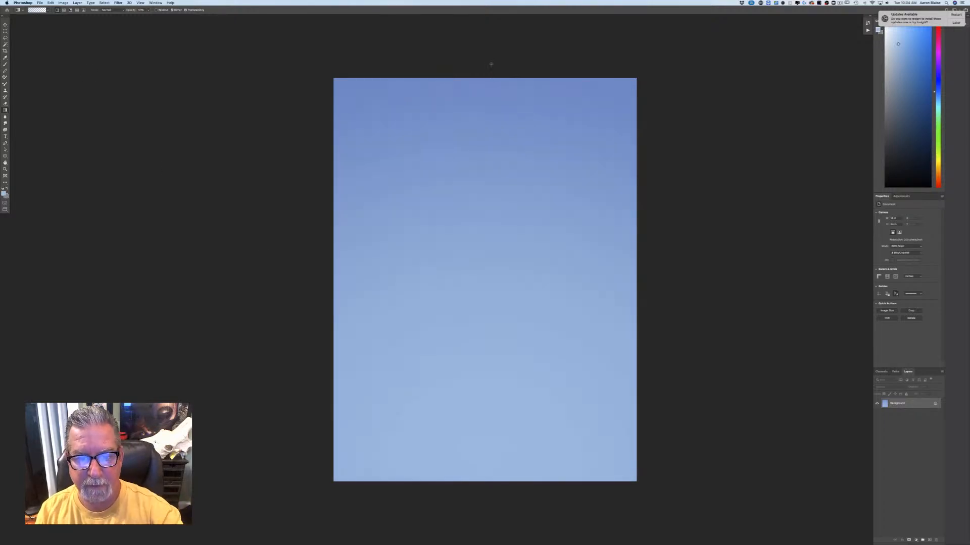
drag(491, 186, 480, 53)
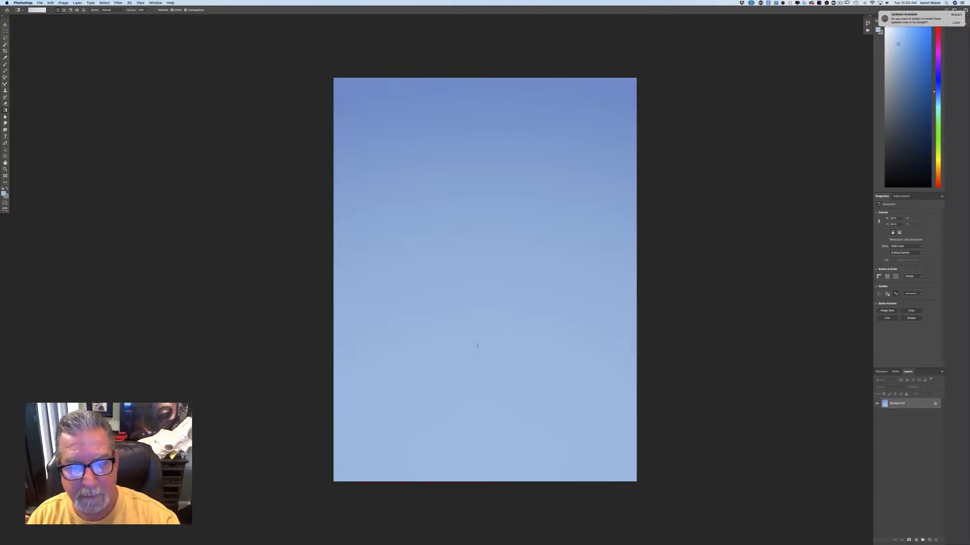
drag(478, 346, 481, 226)
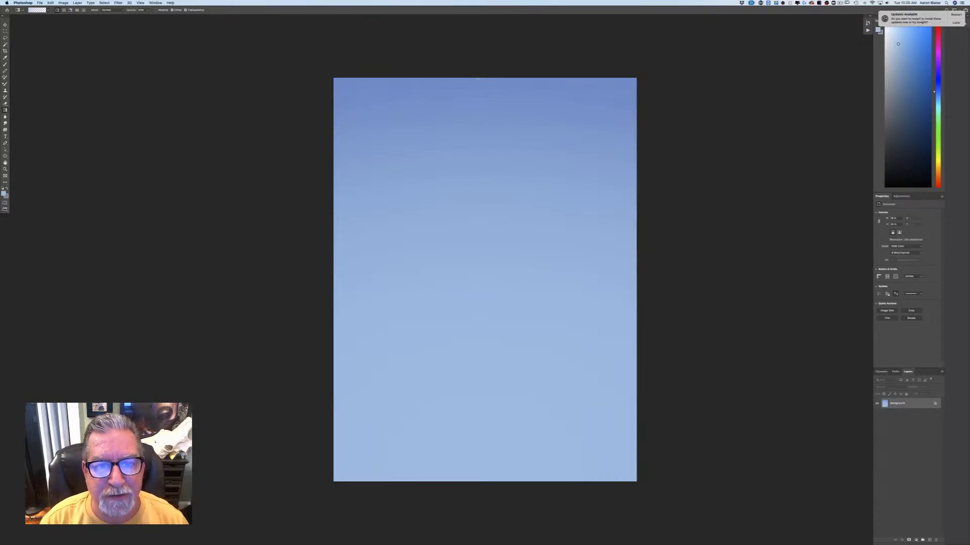
Step: Add a new layer above the background, choose a darker muted blue foreground color, and switch to the Lasso tool
drag(261, 428, 240, 425)
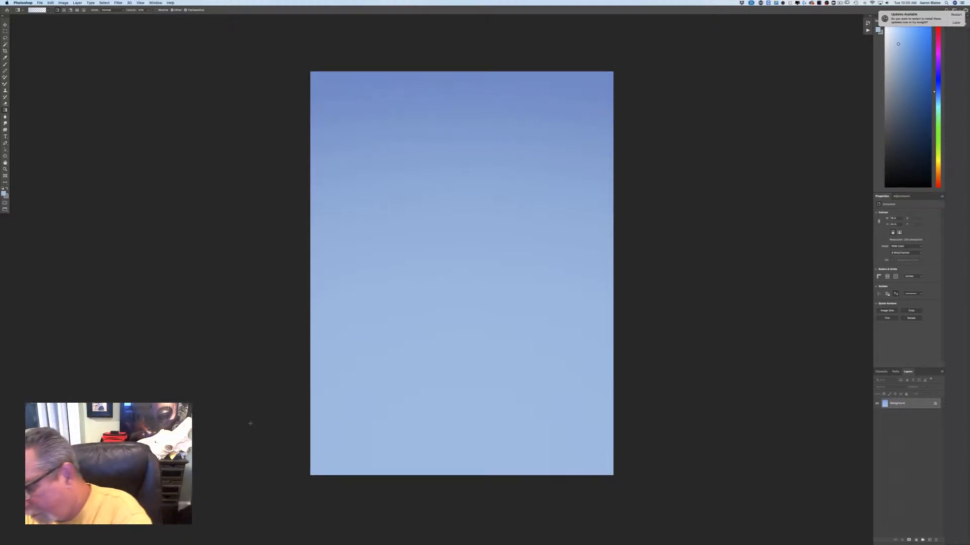
click(923, 540)
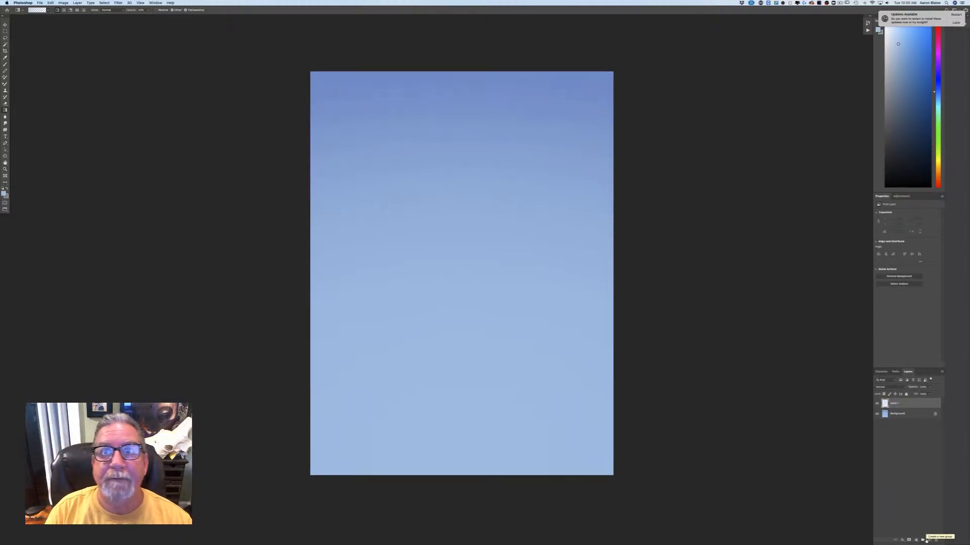
click(4, 194)
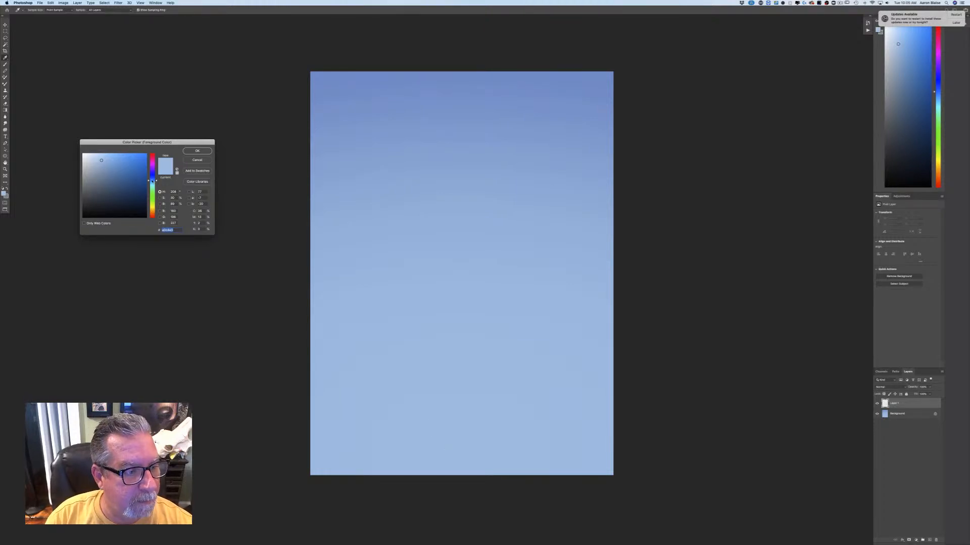
drag(152, 181, 152, 180)
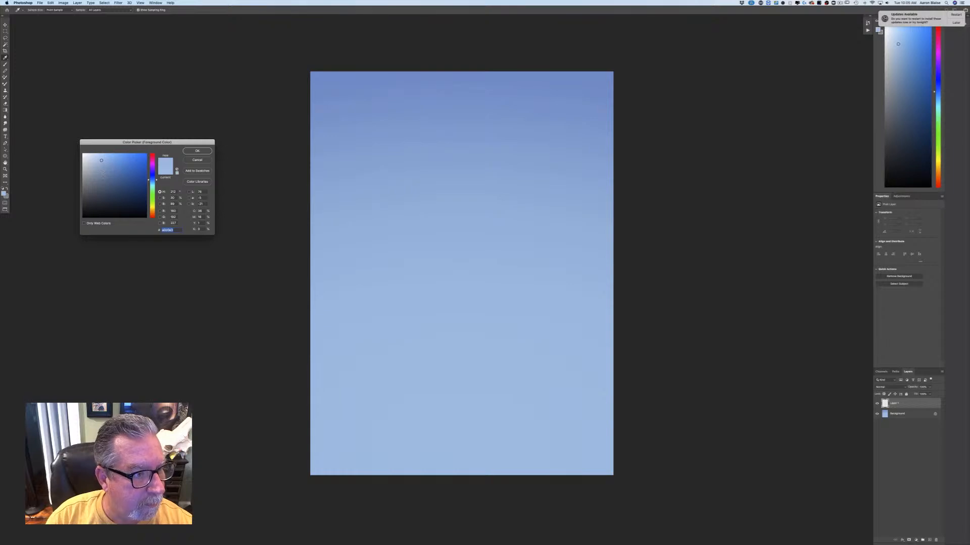
click(196, 151)
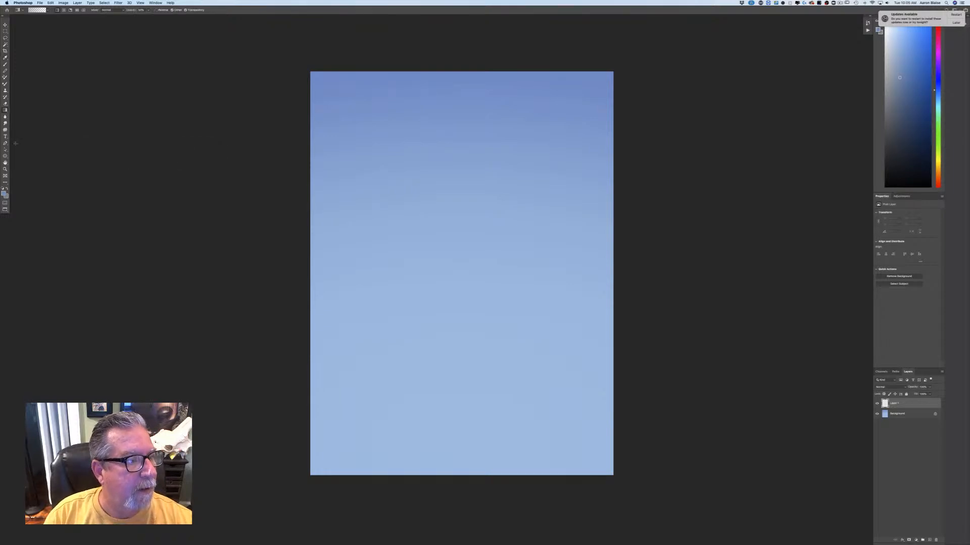
click(5, 38)
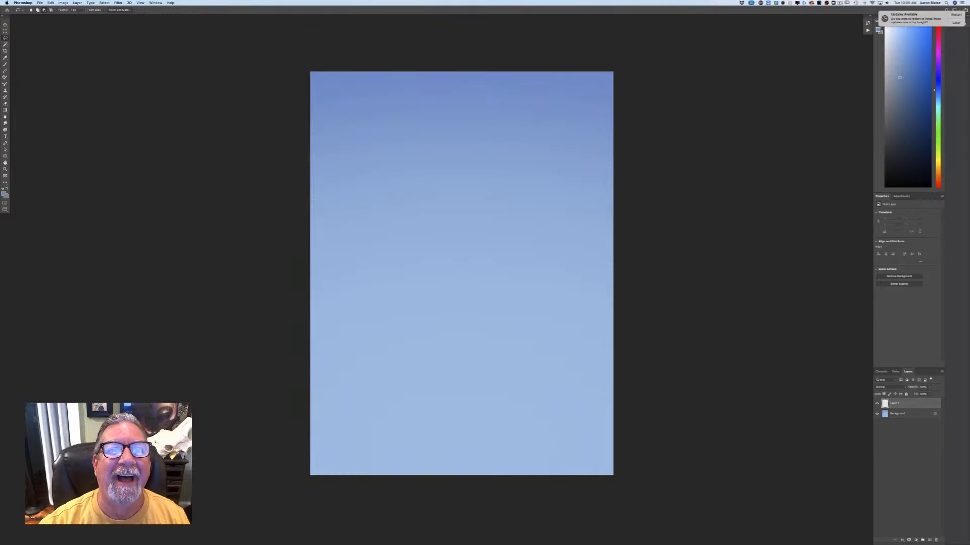
Step: Leave the full-screen view and bring the small Groundhog Day movie still into the blue canvas on its own layer
key(f)
key(f)
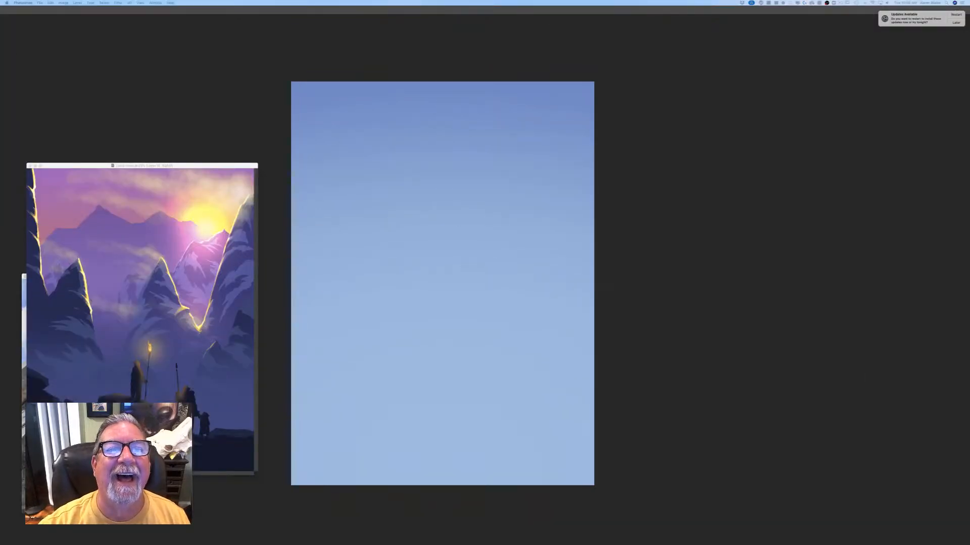
key(Tab)
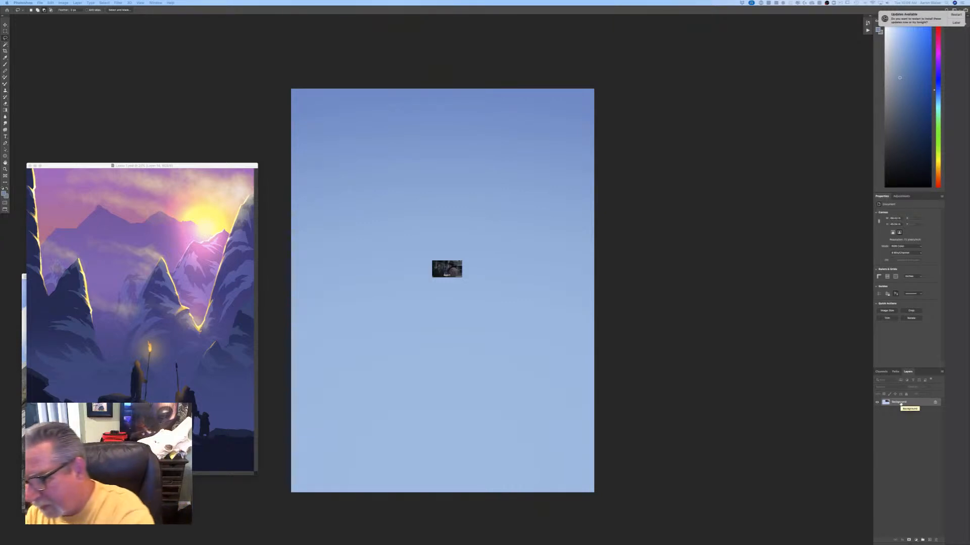
click(444, 370)
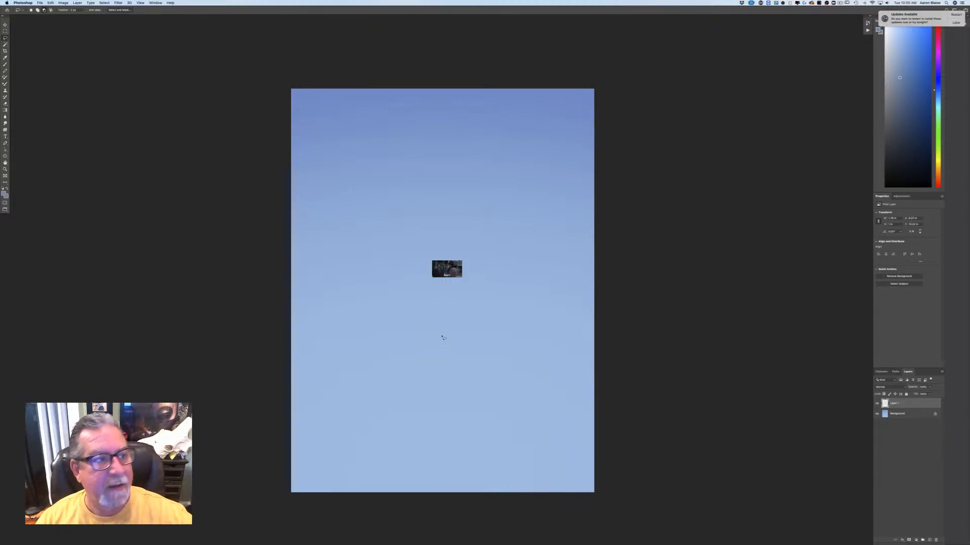
Step: Scale the movie still up to most of the canvas width, and delete its layer
click(50, 2)
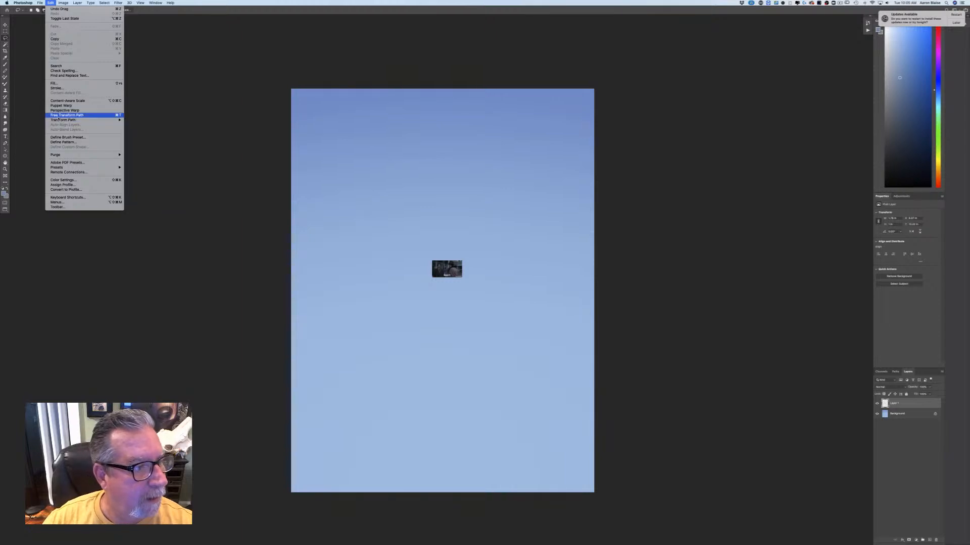
click(203, 253)
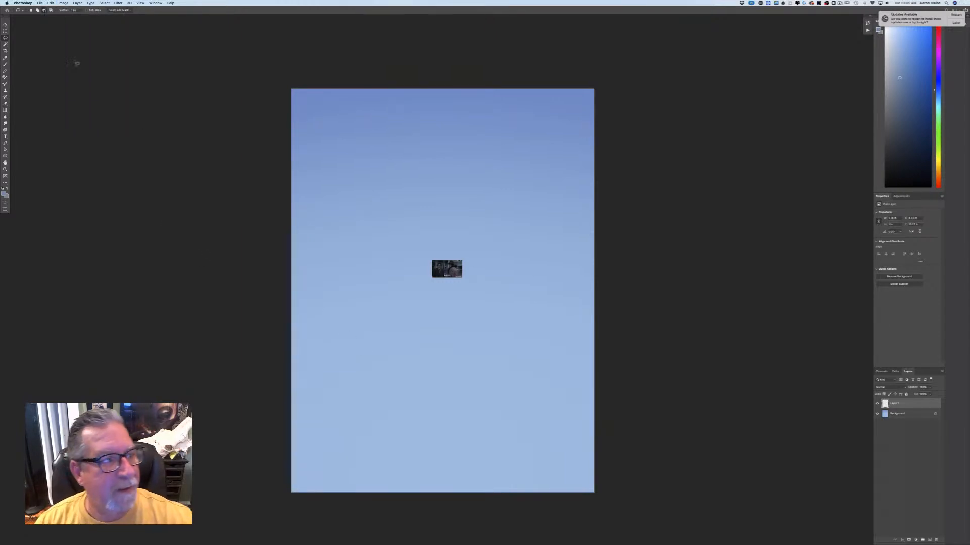
click(50, 3)
mouse_move(57, 122)
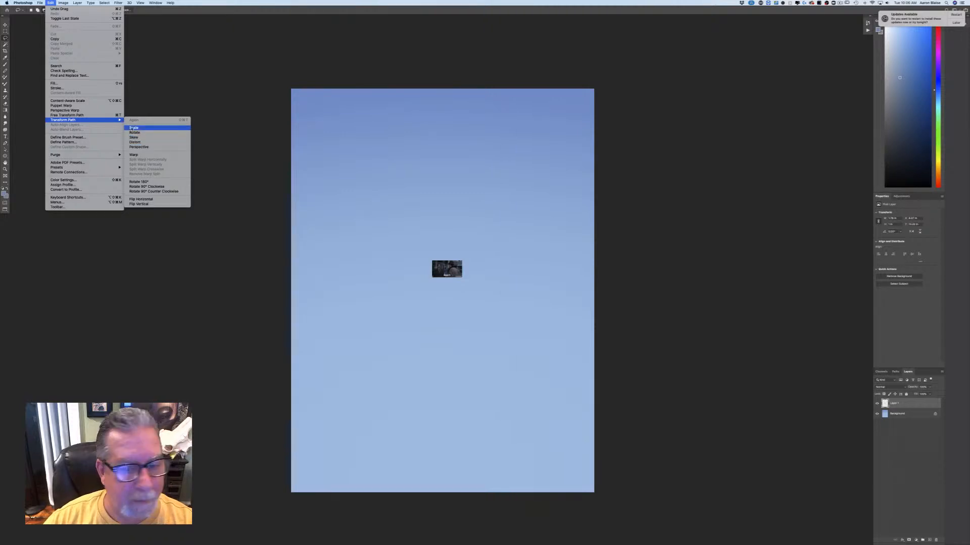
click(132, 128)
drag(432, 261, 328, 202)
drag(462, 278, 564, 333)
key(Return)
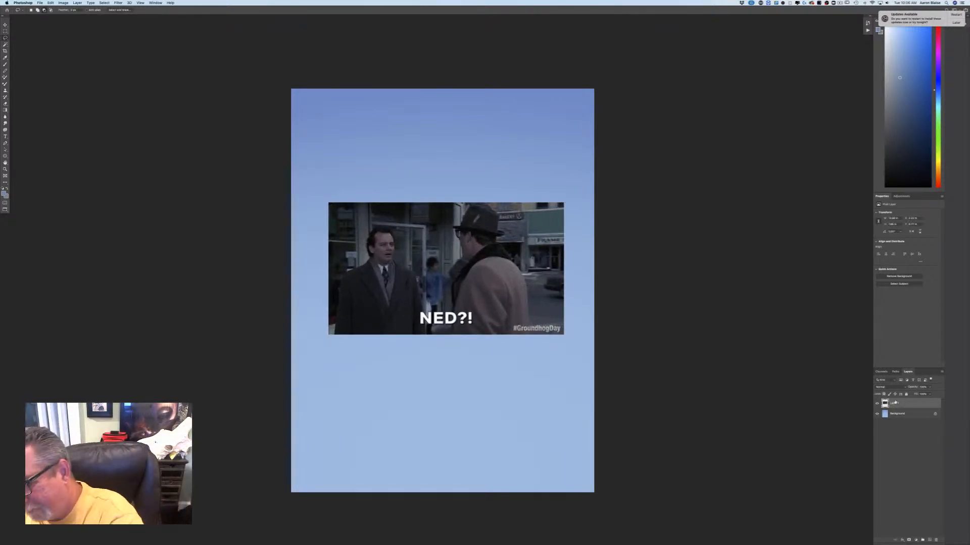
drag(894, 402, 935, 539)
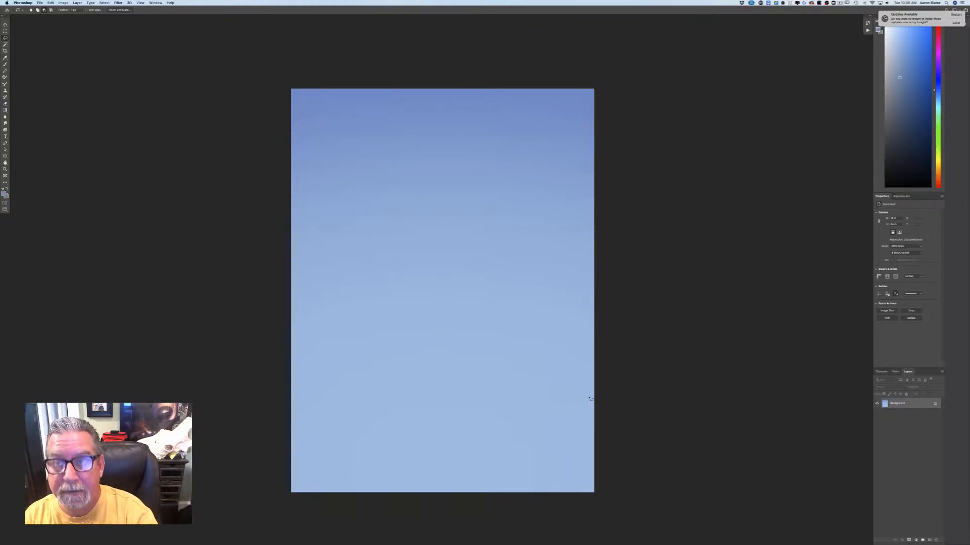
Step: Lasso wavy, tapering ground bands across the lower part of the canvas
mouse_move(600, 396)
mouse_down()
mouse_move(336, 408)
mouse_move(292, 420)
mouse_move(335, 409)
mouse_move(599, 399)
mouse_move(410, 419)
mouse_move(605, 413)
mouse_move(592, 445)
mouse_move(409, 452)
mouse_move(295, 447)
mouse_move(374, 437)
mouse_move(284, 443)
mouse_move(283, 482)
mouse_move(550, 476)
mouse_move(503, 496)
mouse_move(278, 501)
mouse_move(293, 419)
mouse_move(303, 504)
mouse_move(572, 508)
mouse_move(605, 421)
mouse_move(599, 401)
mouse_up()
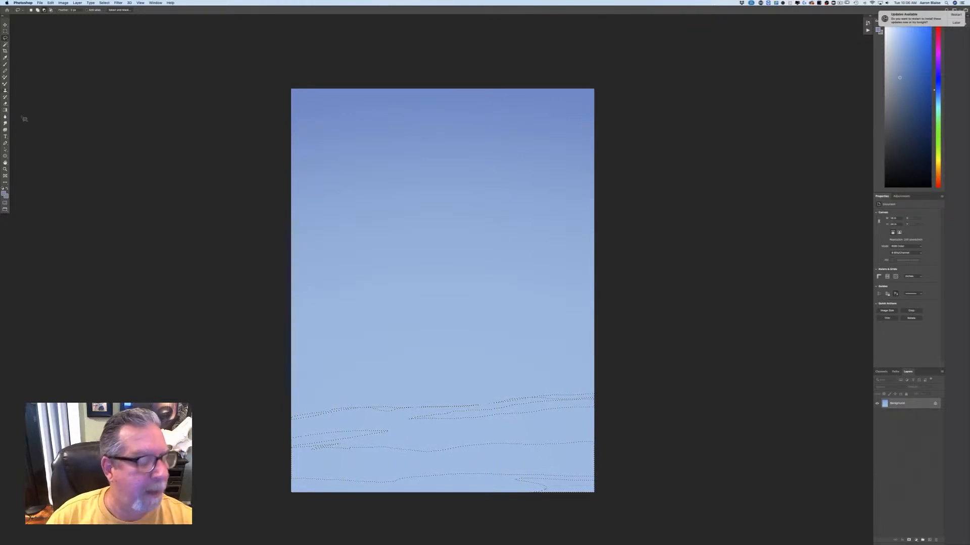
drag(236, 424, 245, 381)
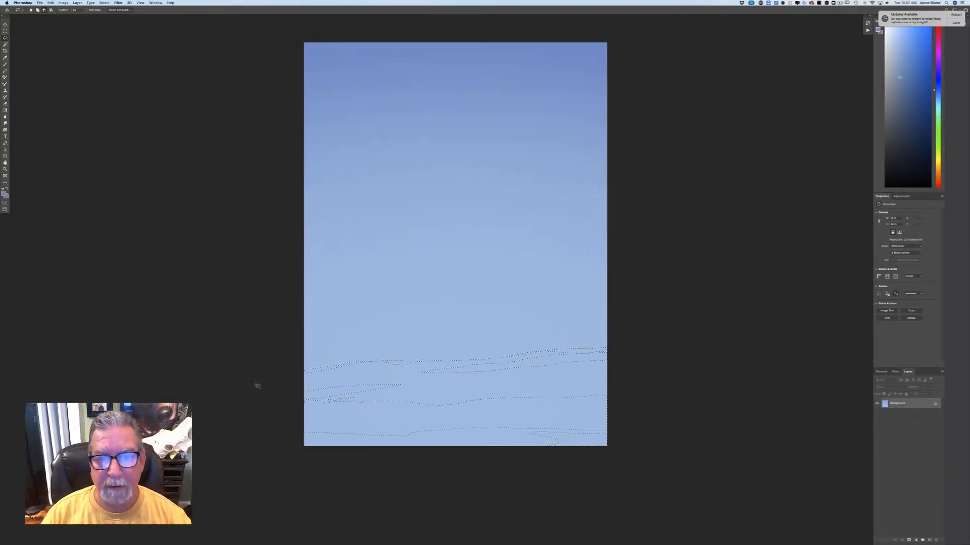
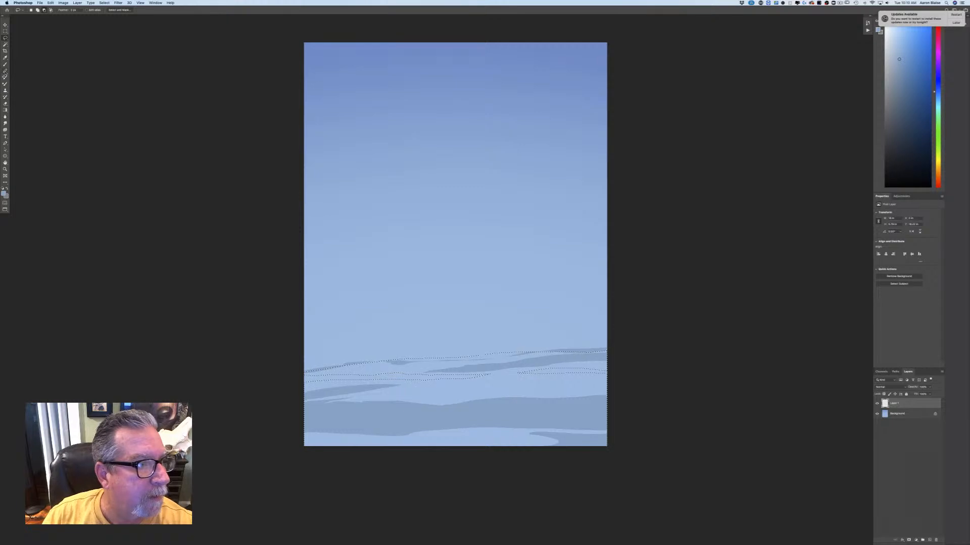
Step: Brush soft light grayish blue into the selected ground area at the bottom of the canvas
click(5, 77)
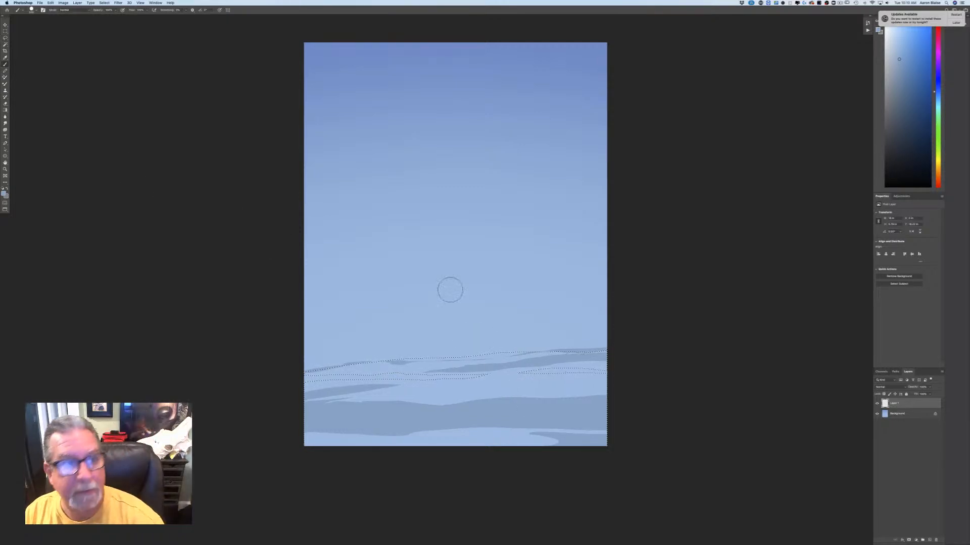
drag(620, 369, 649, 409)
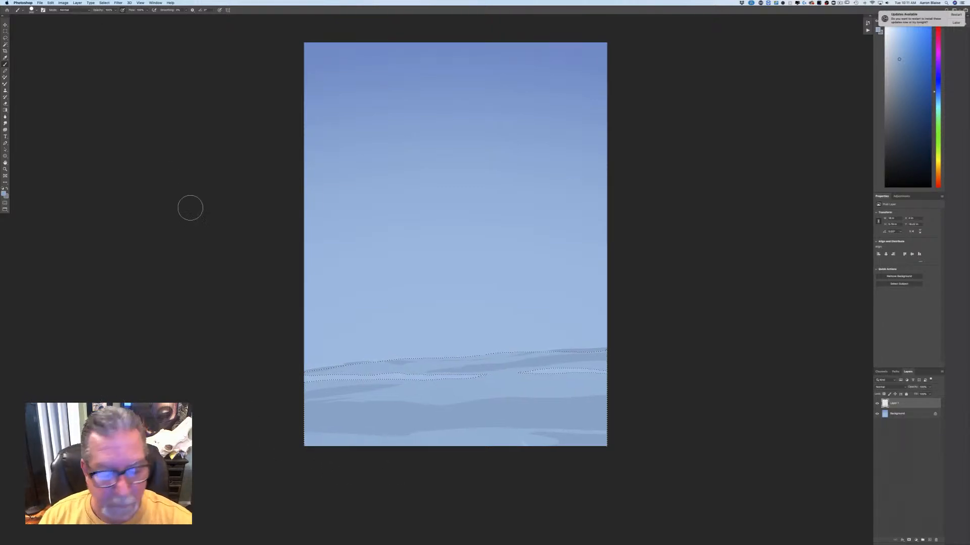
click(4, 193)
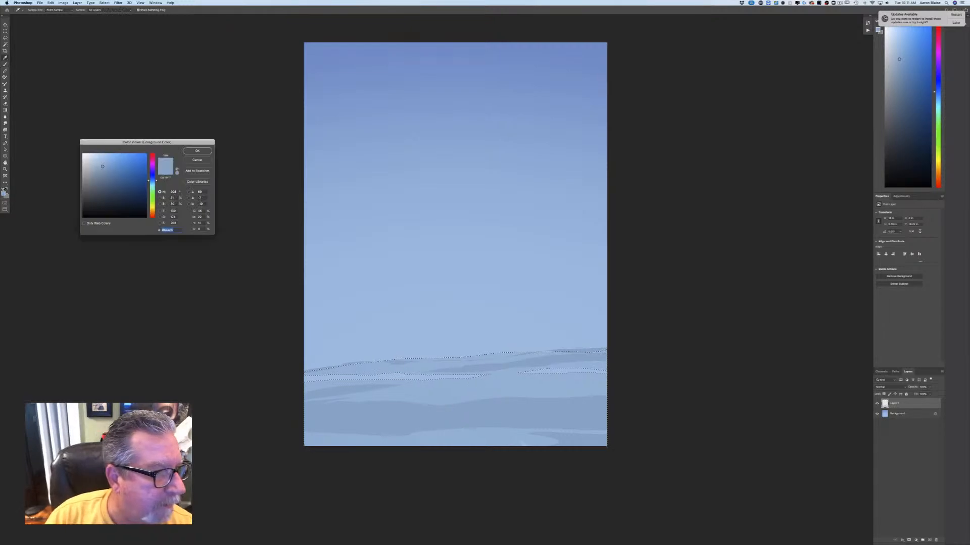
click(196, 160)
Step: Lasso additional thin wavy bands across the middle of the ground area
key(l)
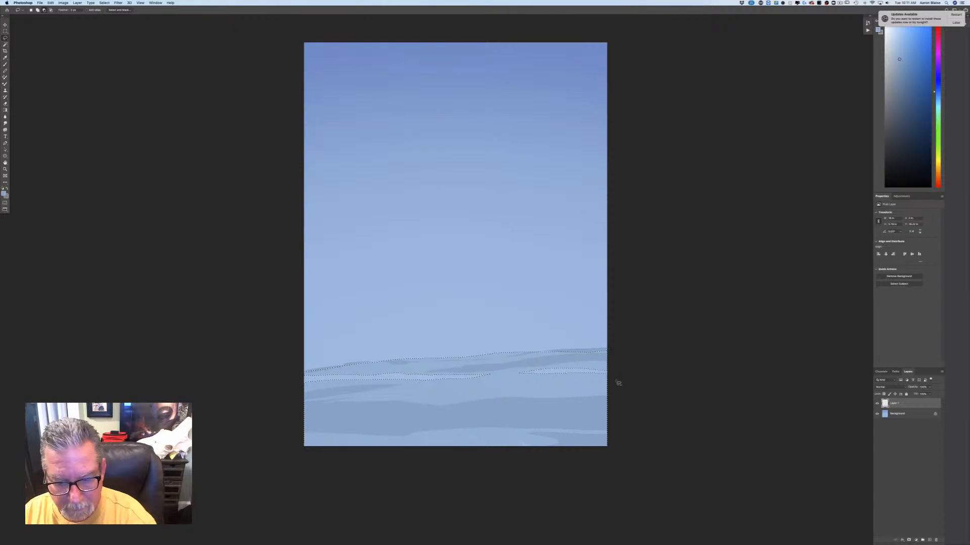
mouse_move(617, 382)
mouse_down()
mouse_move(285, 399)
mouse_move(618, 390)
mouse_up()
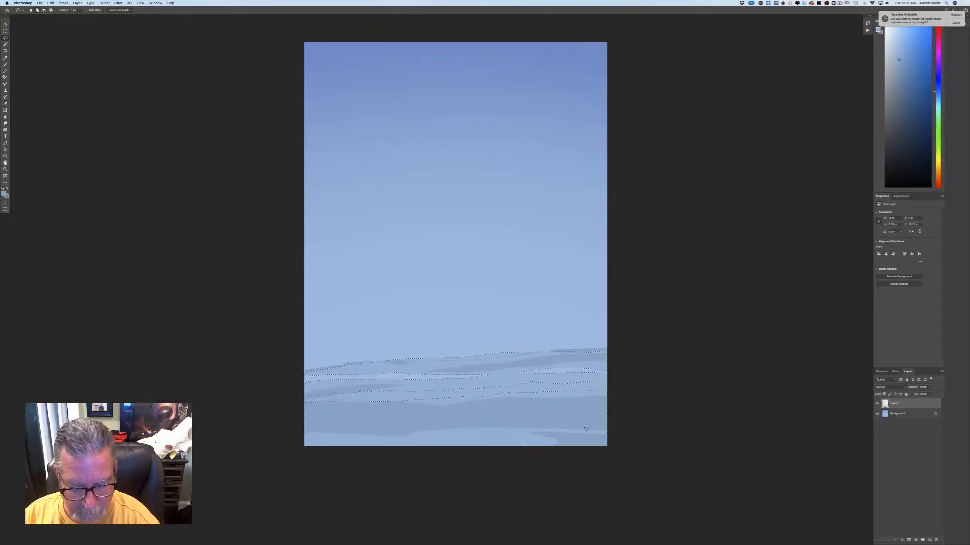
mouse_move(613, 424)
mouse_down()
mouse_move(293, 425)
mouse_move(618, 428)
mouse_move(549, 414)
mouse_move(343, 417)
mouse_move(302, 430)
mouse_move(610, 418)
mouse_up()
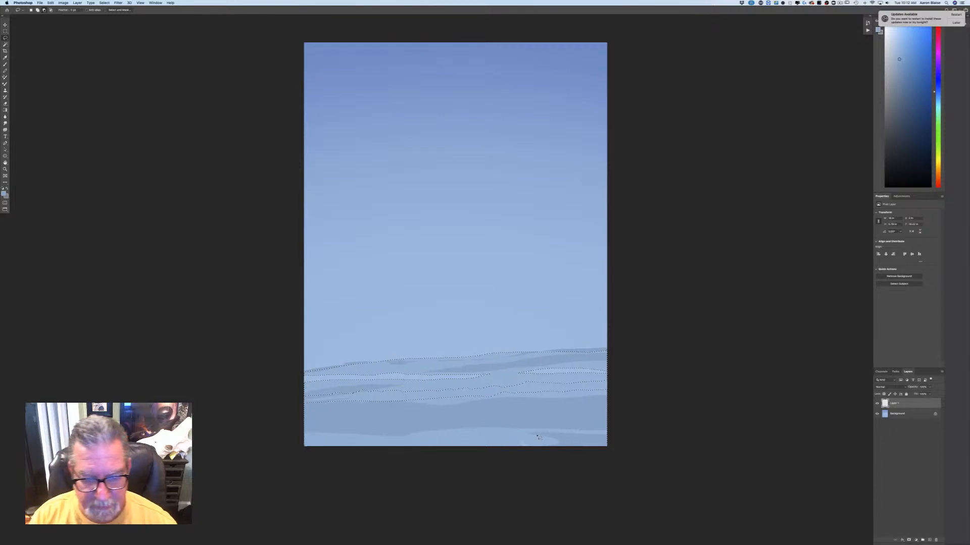
Step: Brush a lighter grayish blue into the selected wavy bands in the ground area, and clear the selection
click(4, 194)
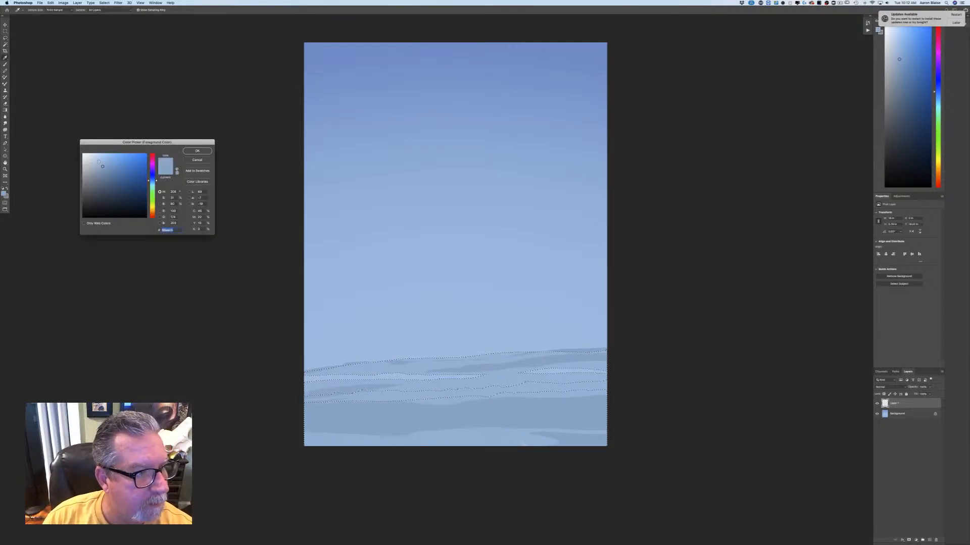
click(99, 162)
click(188, 151)
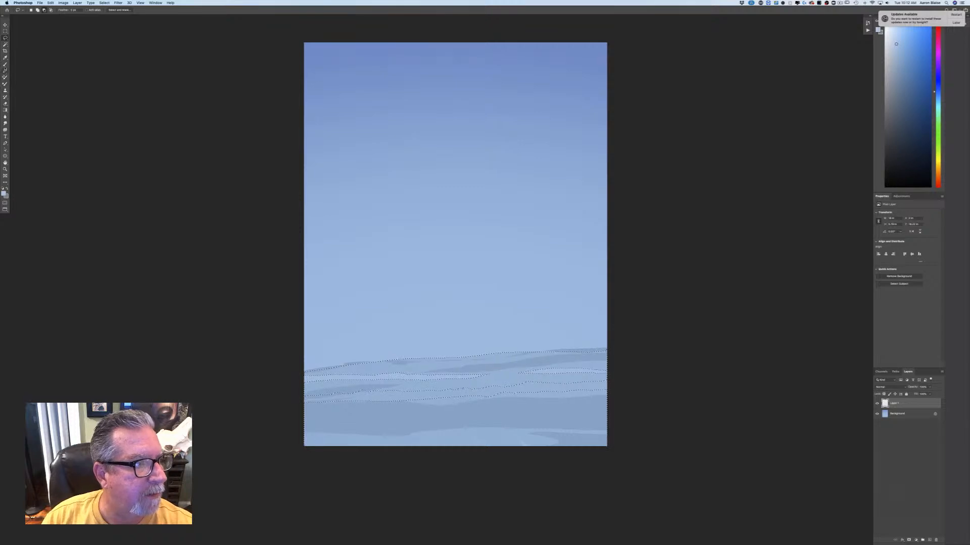
key(b)
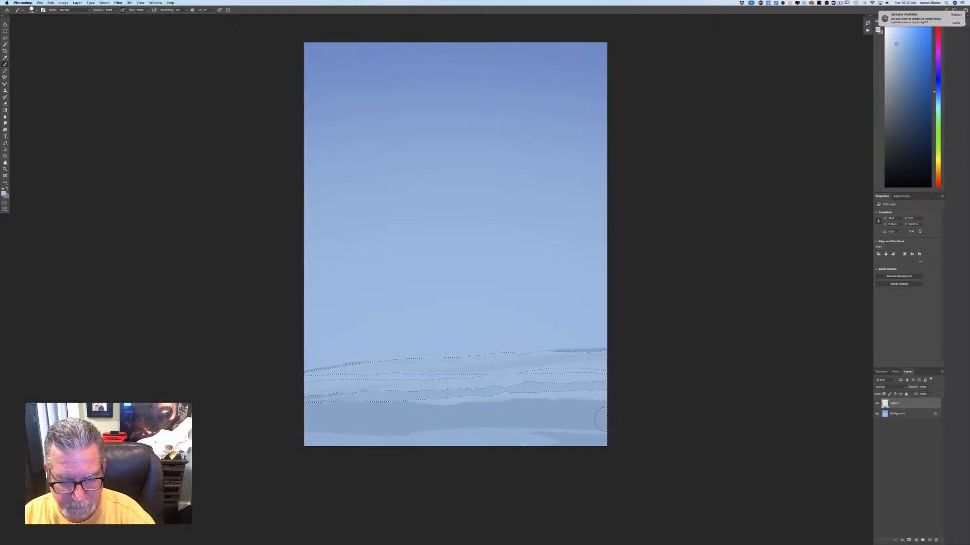
mouse_move(411, 410)
mouse_down()
mouse_move(302, 414)
mouse_move(623, 424)
mouse_move(273, 429)
mouse_up()
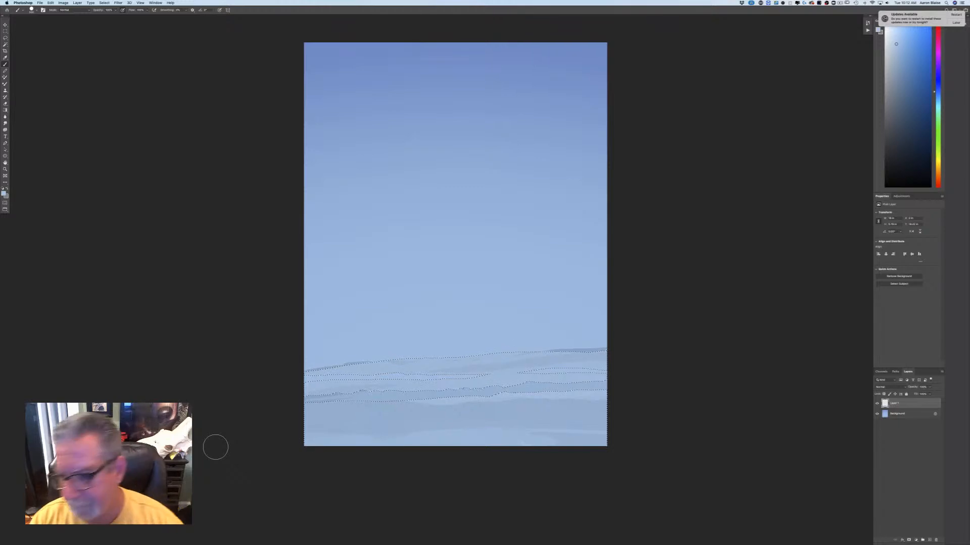
click(104, 3)
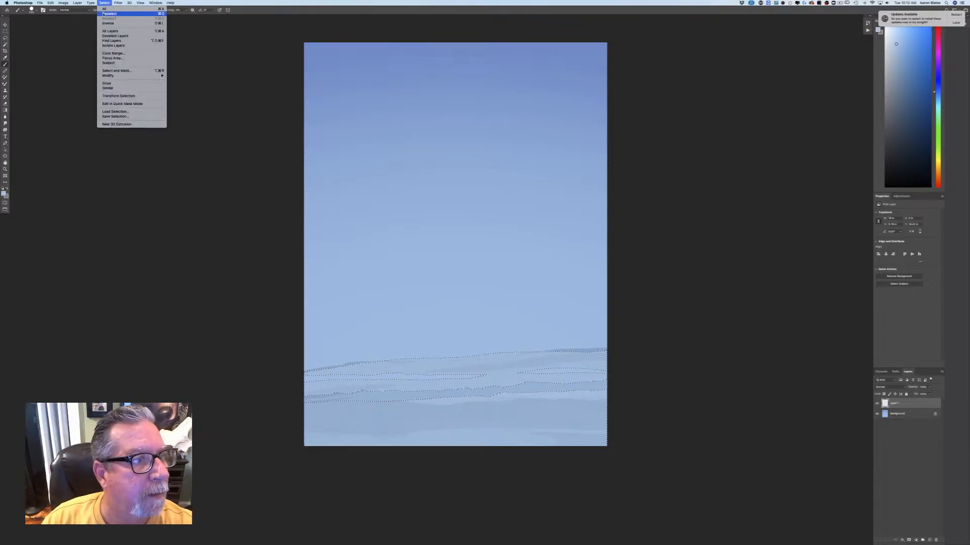
click(104, 14)
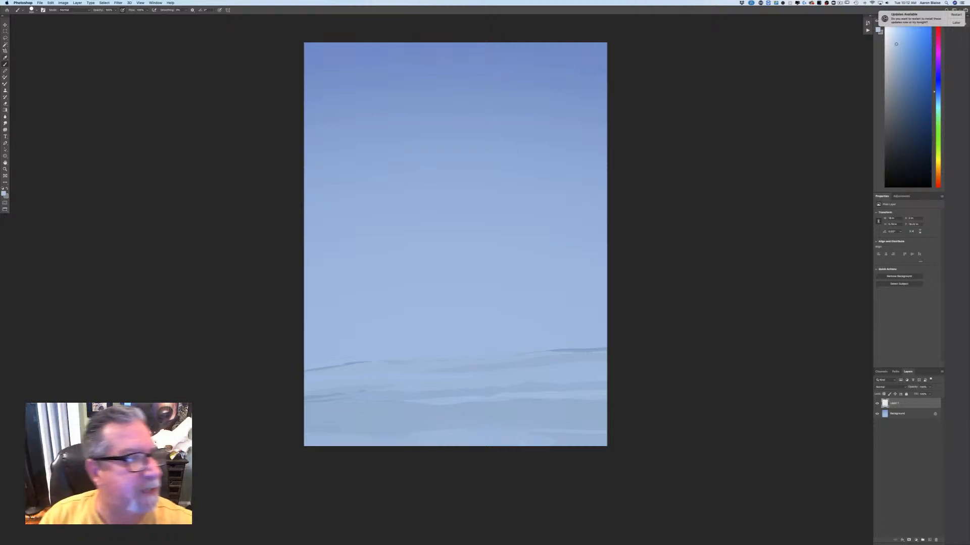
Step: Lasso a thin, ragged strip across the full canvas width above the ground bands, fill it with the light blue brush, and deselect
key(l)
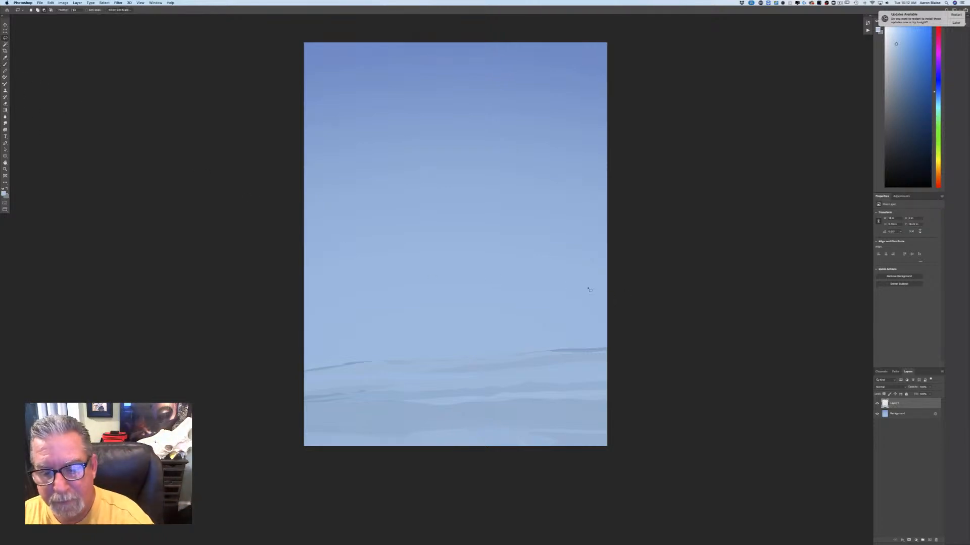
mouse_move(611, 287)
mouse_down()
mouse_move(292, 303)
mouse_move(610, 289)
mouse_up()
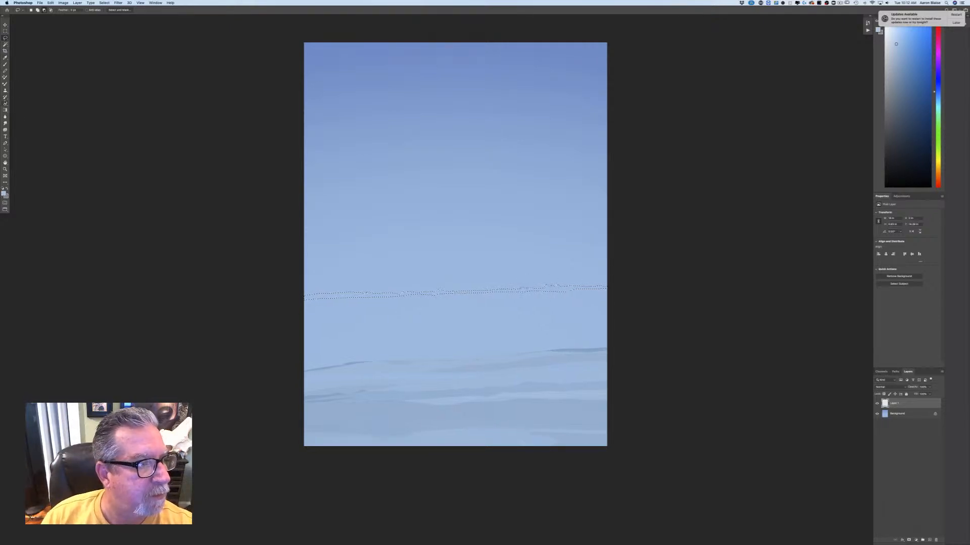
click(5, 64)
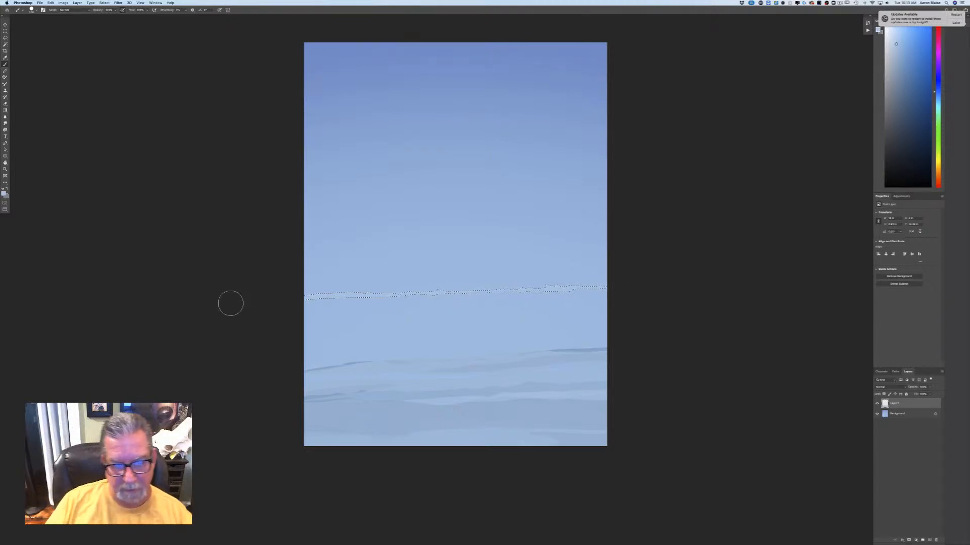
click(104, 2)
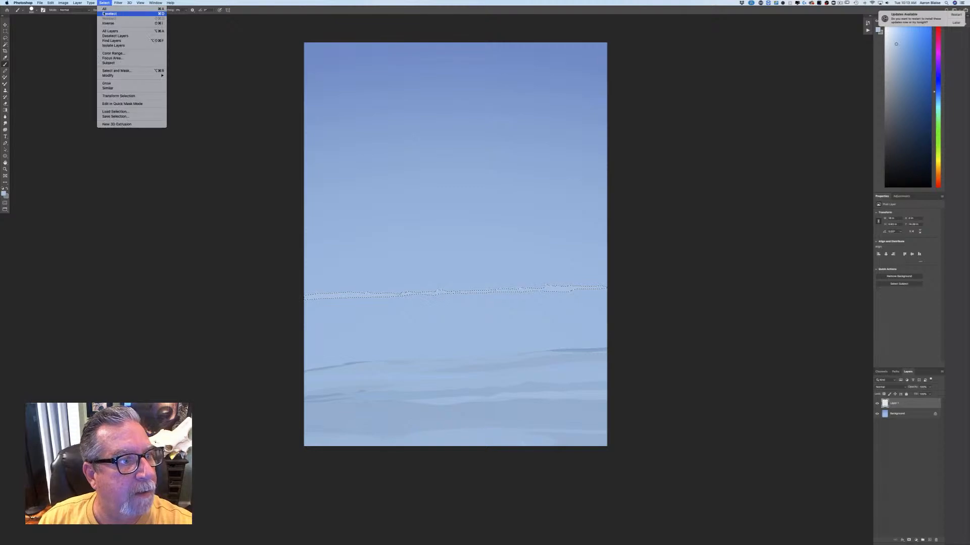
click(105, 15)
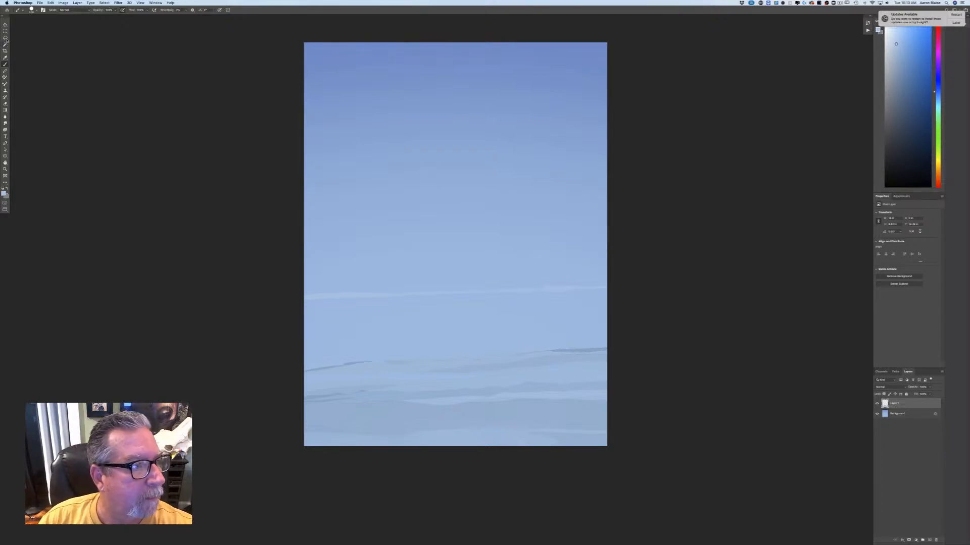
Step: Lasso a broad uneven band between the thin strip and the ground, brush soft light blue into it, and deselect
key(l)
mouse_move(609, 314)
mouse_down()
mouse_move(534, 306)
mouse_move(329, 318)
mouse_move(293, 331)
mouse_move(290, 363)
mouse_move(630, 350)
mouse_up()
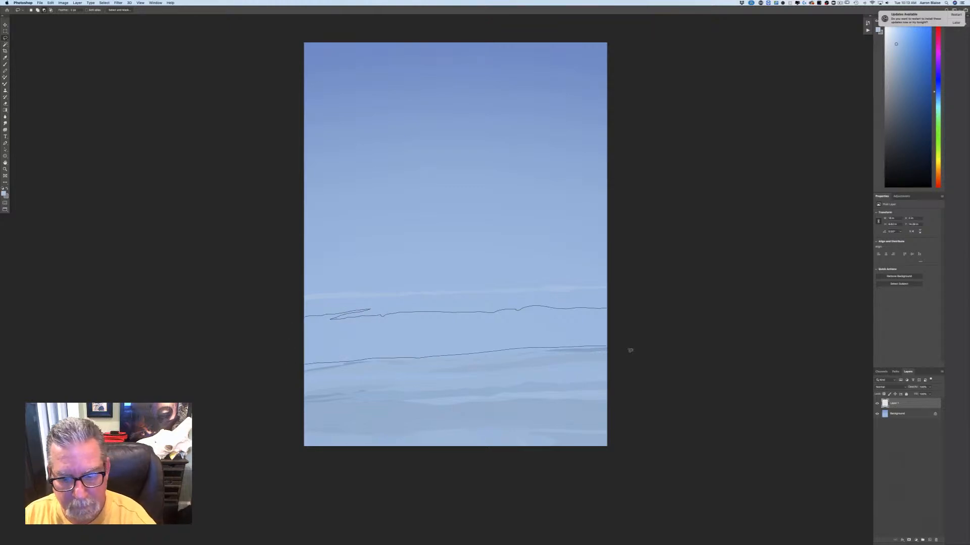
drag(620, 317, 616, 312)
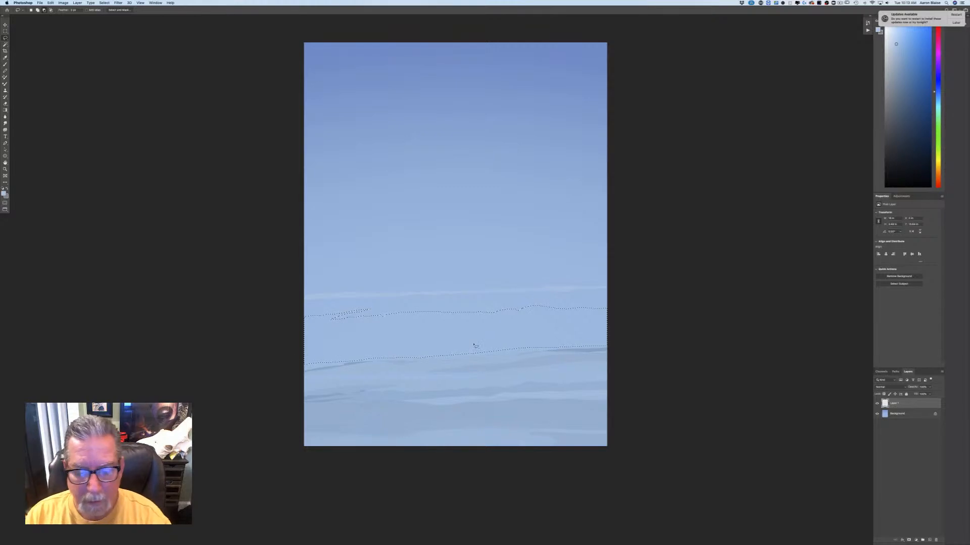
key(b)
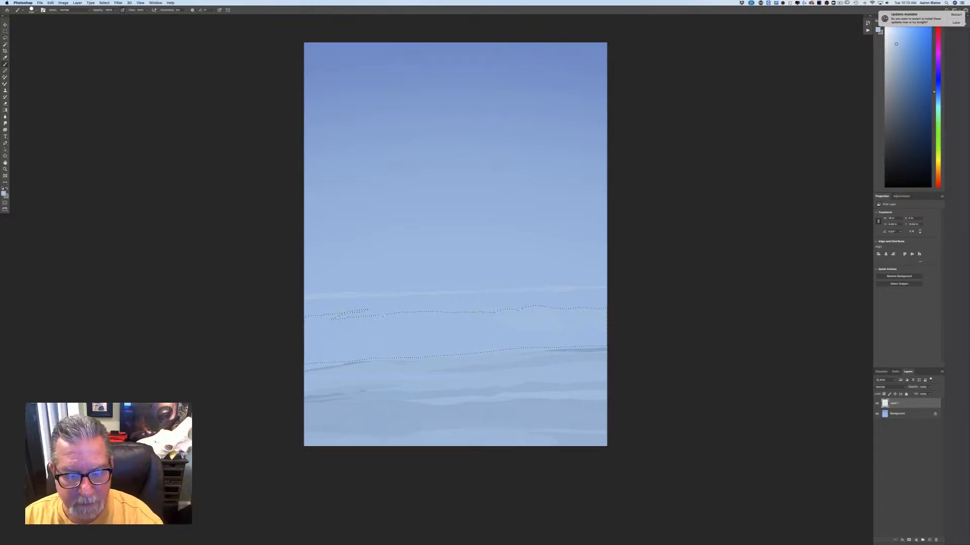
click(104, 3)
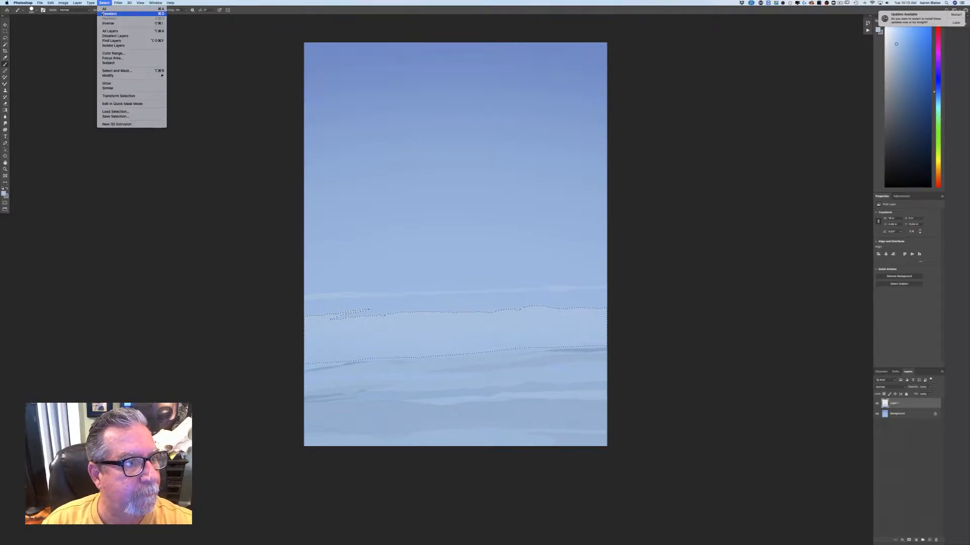
click(105, 19)
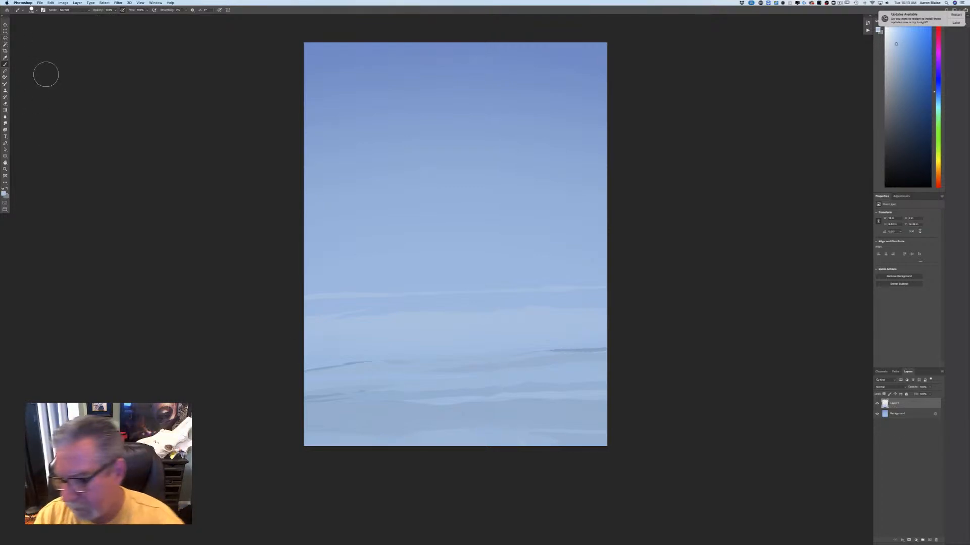
Step: On a new layer, lasso an irregular full-width band across the upper ground area and brush it with very pale blue
click(929, 540)
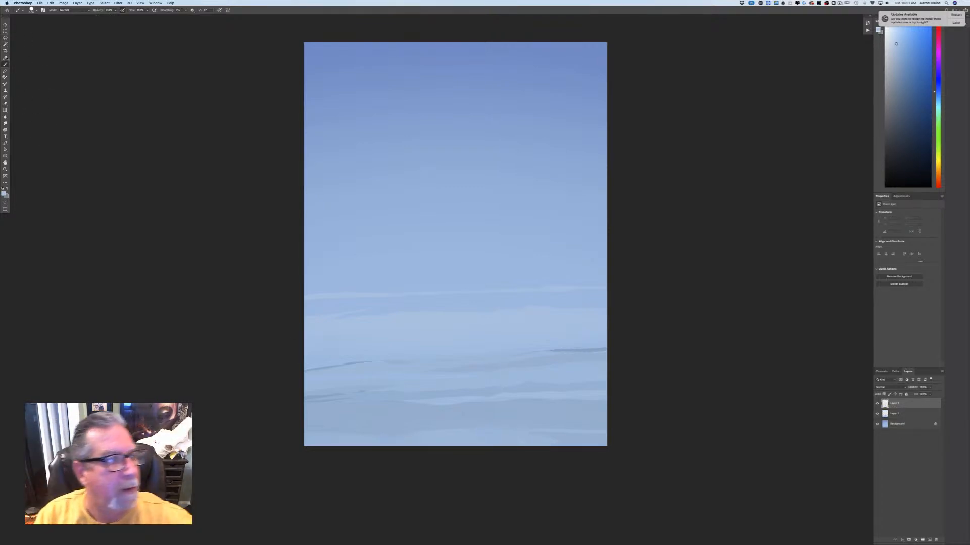
key(l)
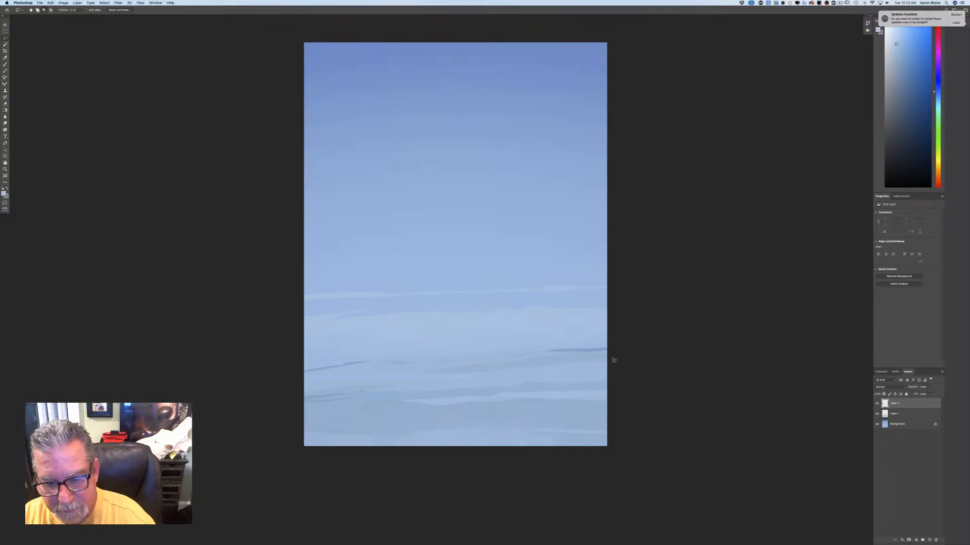
mouse_move(614, 360)
mouse_down()
mouse_move(303, 373)
mouse_move(318, 385)
mouse_move(382, 388)
mouse_move(528, 376)
mouse_move(550, 388)
mouse_move(613, 384)
mouse_move(612, 362)
mouse_up()
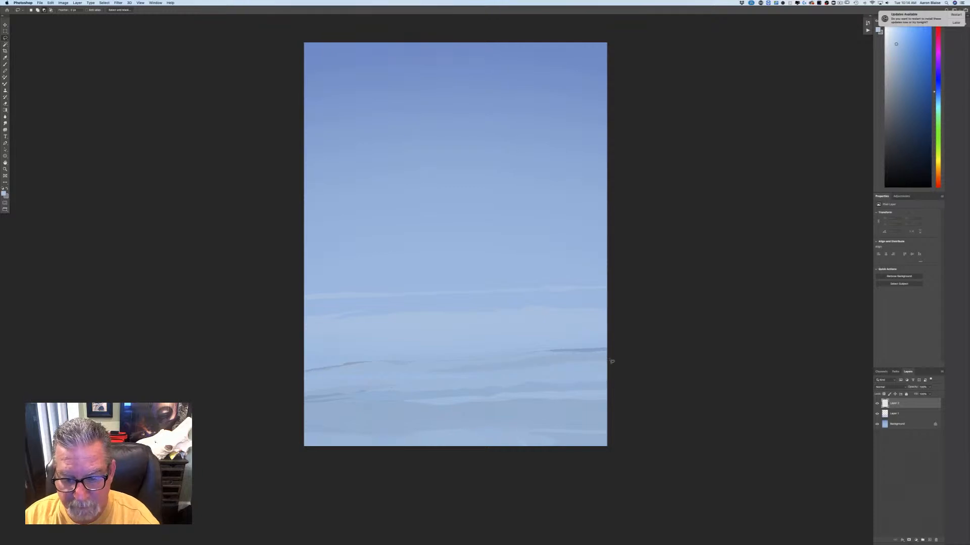
click(4, 193)
click(93, 157)
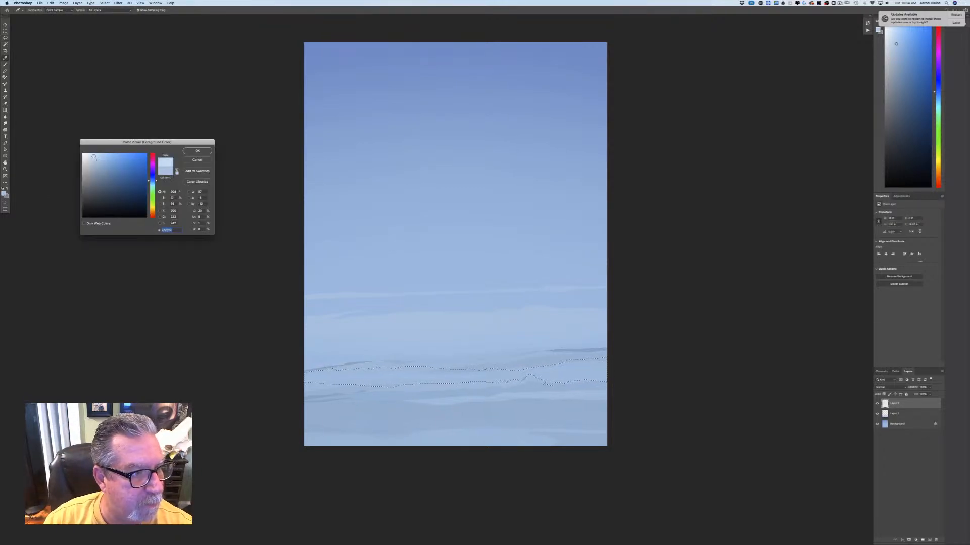
click(197, 151)
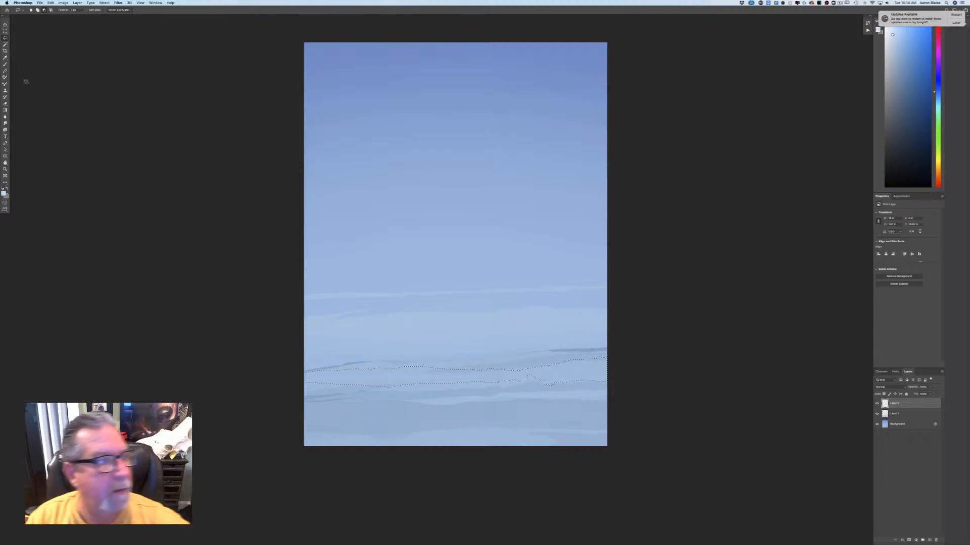
click(5, 64)
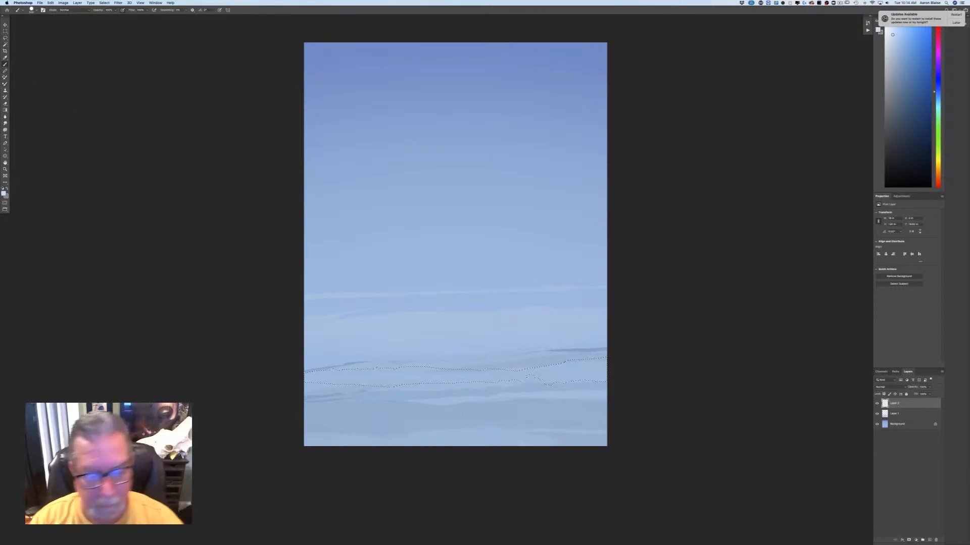
mouse_move(643, 380)
mouse_down()
mouse_move(585, 371)
mouse_move(262, 383)
mouse_up()
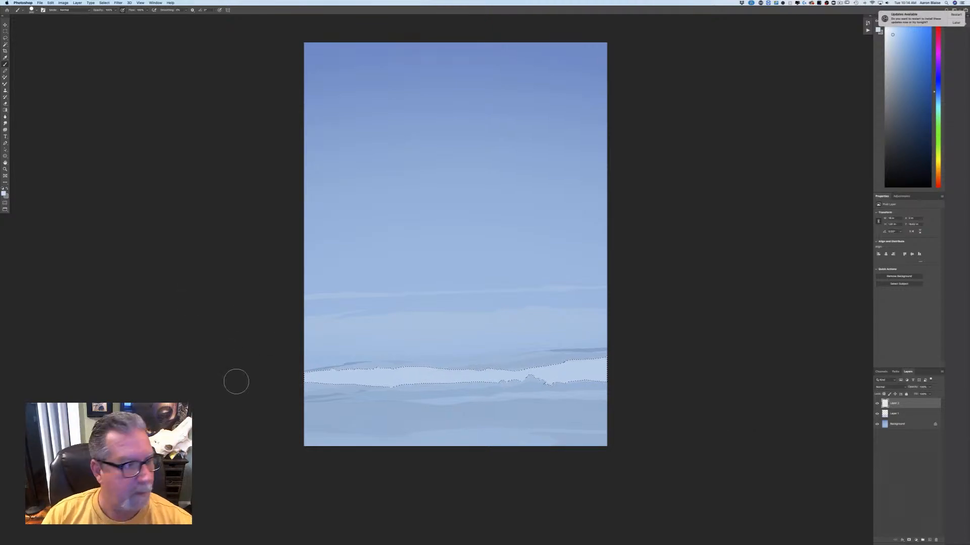
Step: Brush a slightly darker pale blue over the selected pale band, and clear the selection
click(4, 193)
click(95, 160)
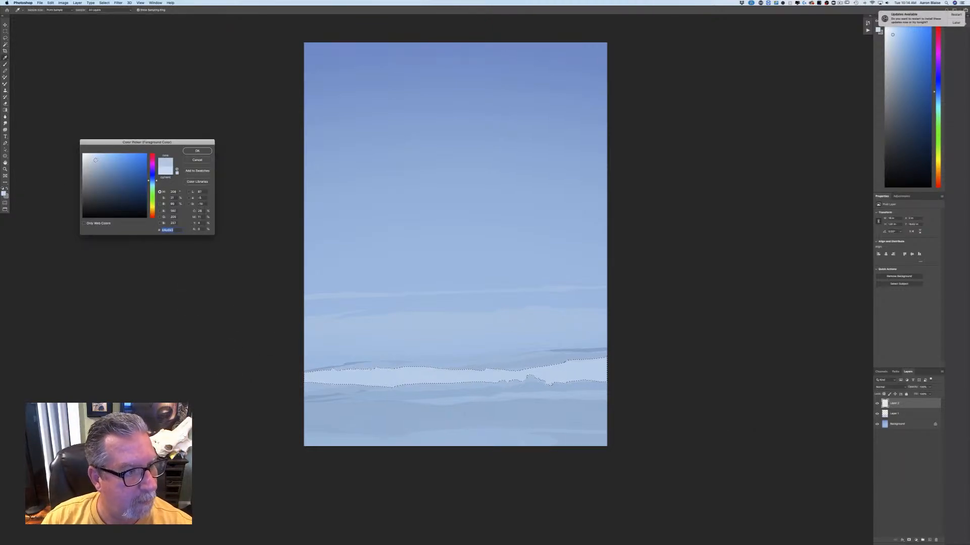
click(190, 151)
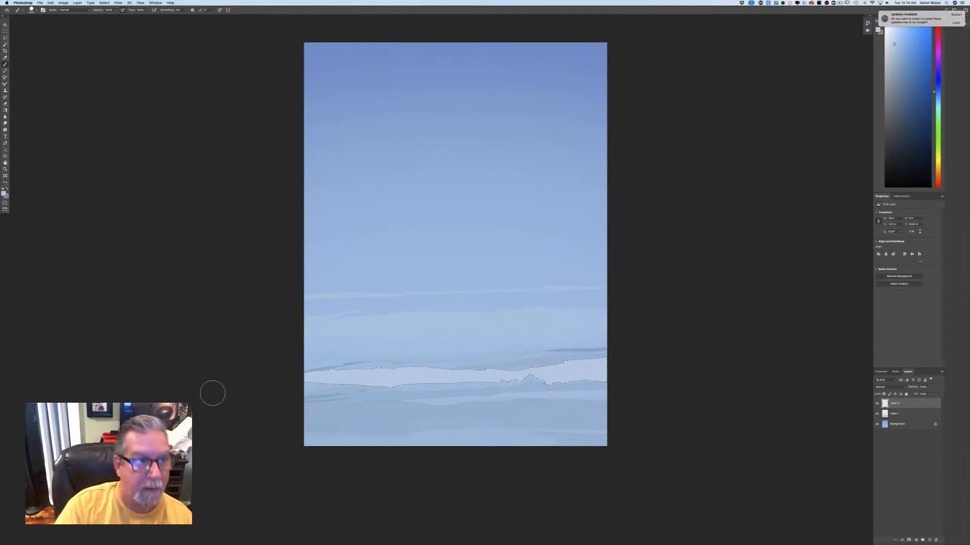
click(104, 3)
click(104, 15)
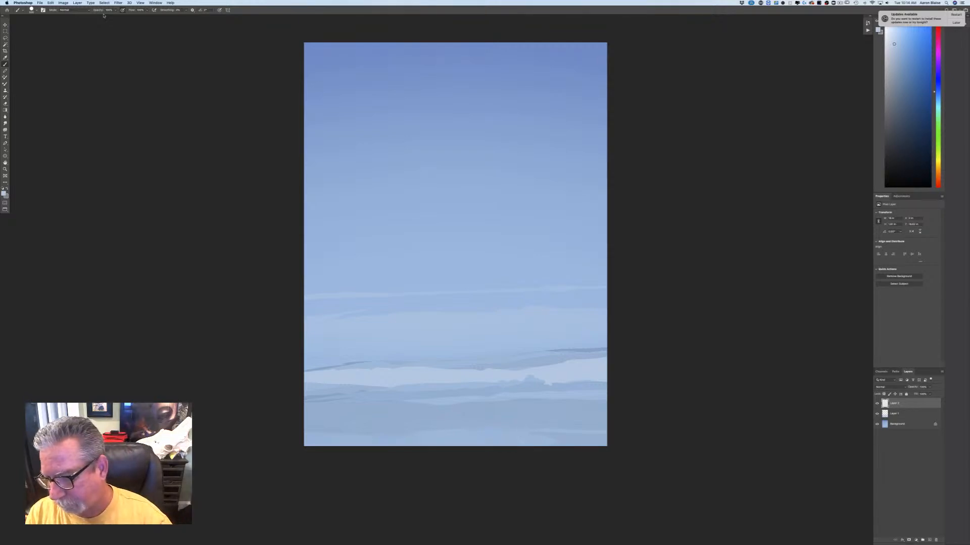
Step: Lock Layer 1's transparency and brush a lighter pale blue over its thin upper strip and the top of the broad band below
click(877, 413)
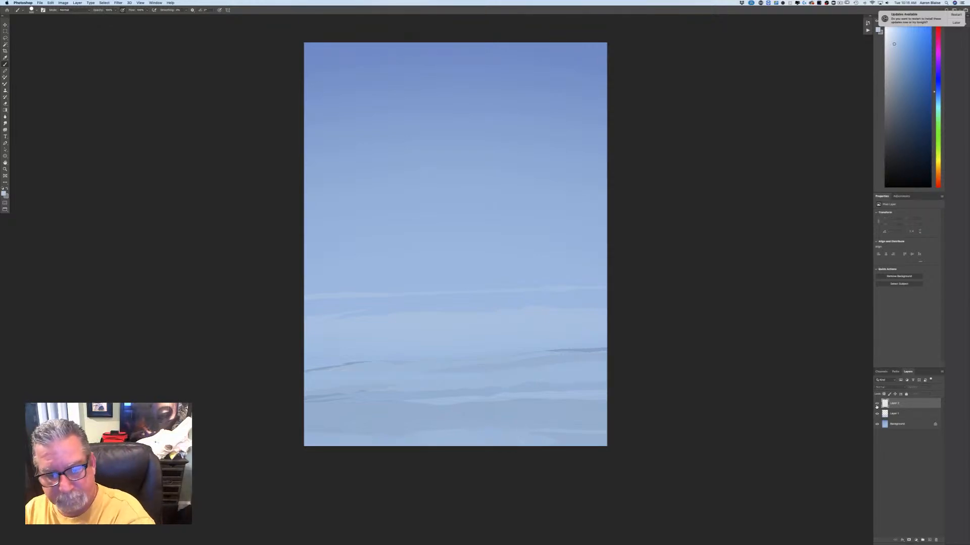
click(877, 413)
click(877, 414)
click(876, 414)
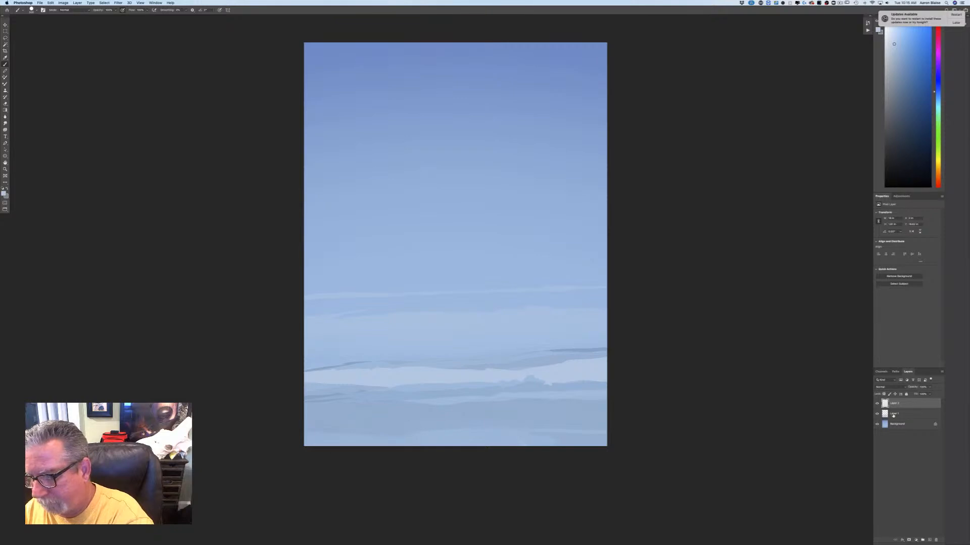
click(893, 415)
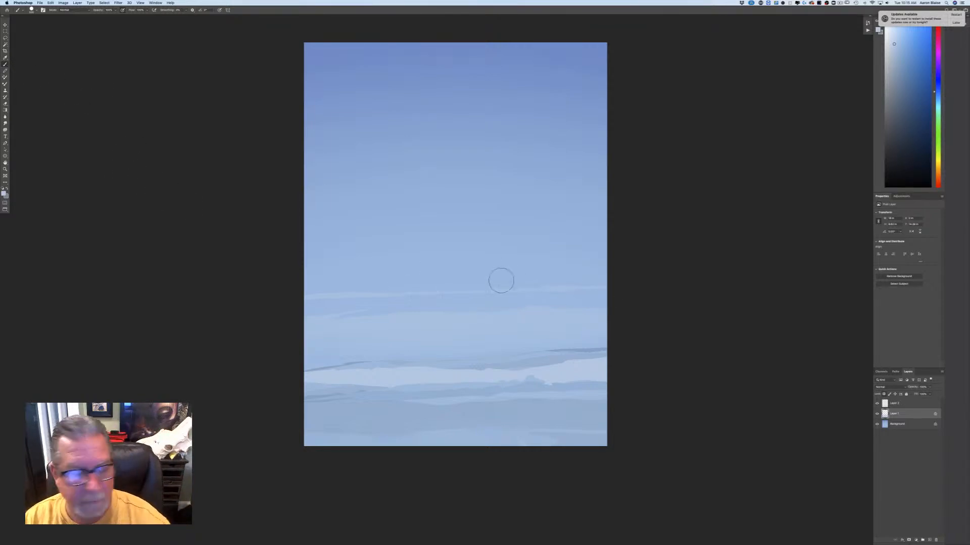
click(4, 193)
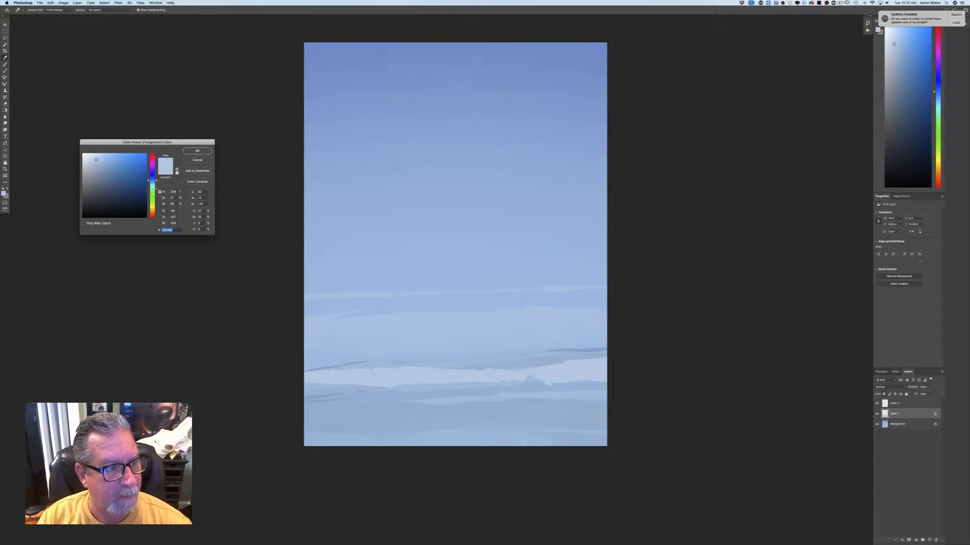
key(Return)
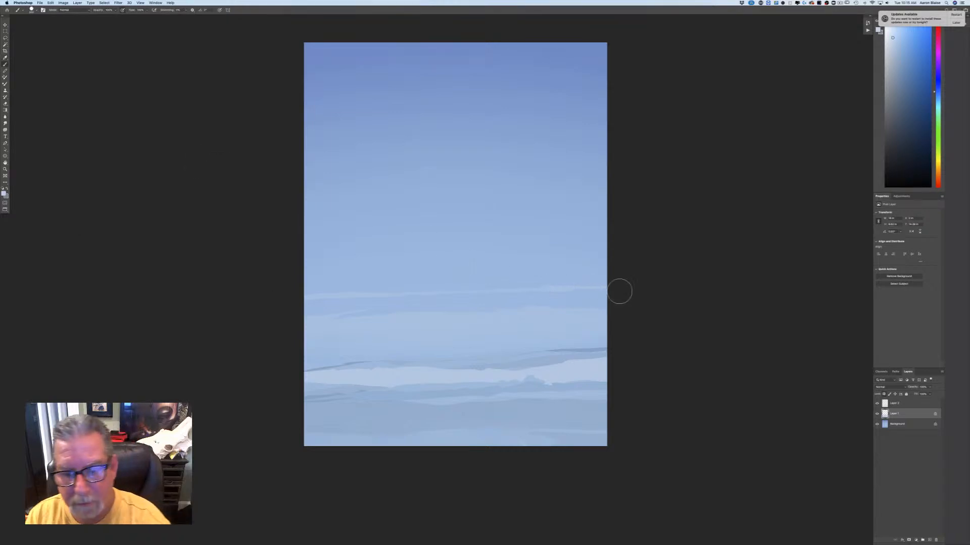
drag(572, 289, 337, 285)
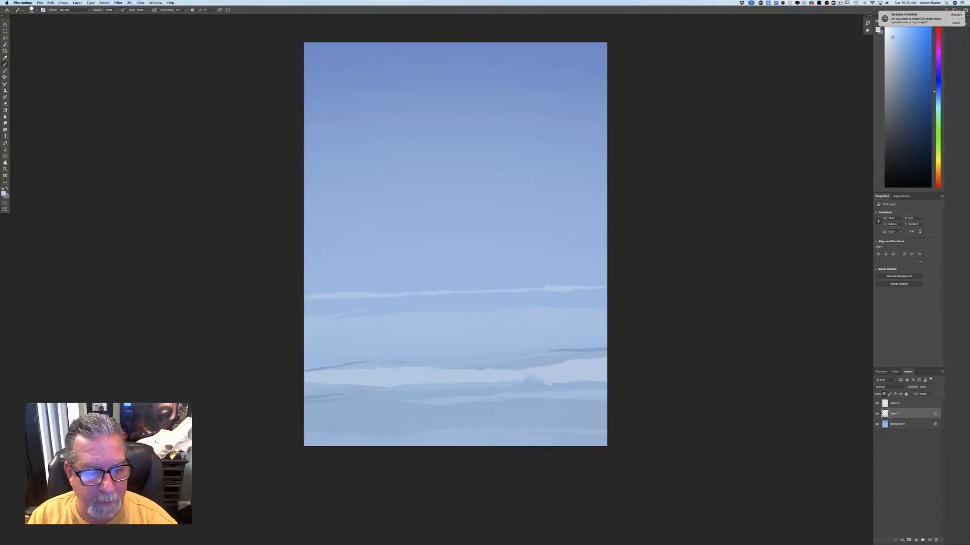
mouse_move(620, 325)
mouse_down()
mouse_move(560, 323)
mouse_move(581, 326)
mouse_move(601, 313)
mouse_move(493, 307)
mouse_move(606, 317)
mouse_move(311, 314)
mouse_up()
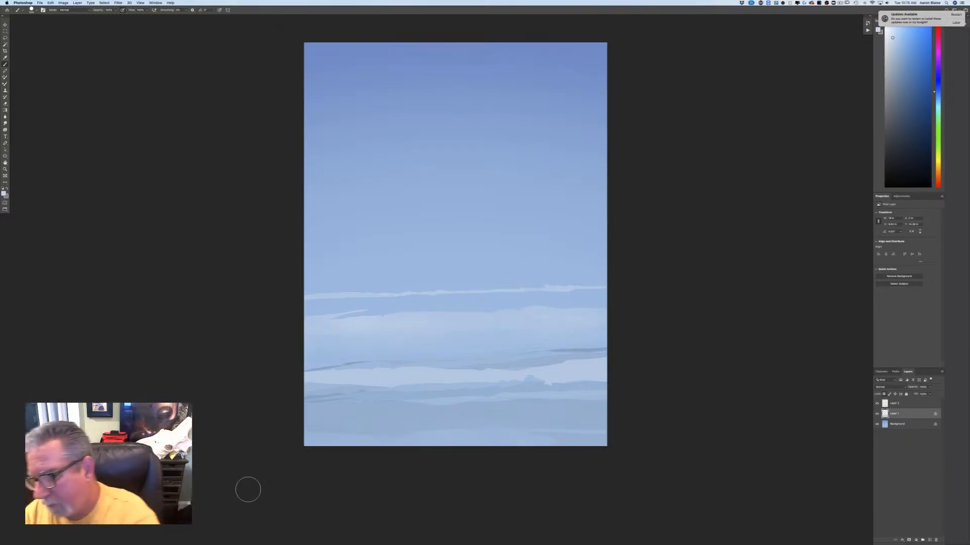
Step: Add a new layer above Layer 2 and lasso an uneven full-width snow band with thin streaks across the middle of the sky
click(895, 403)
click(927, 540)
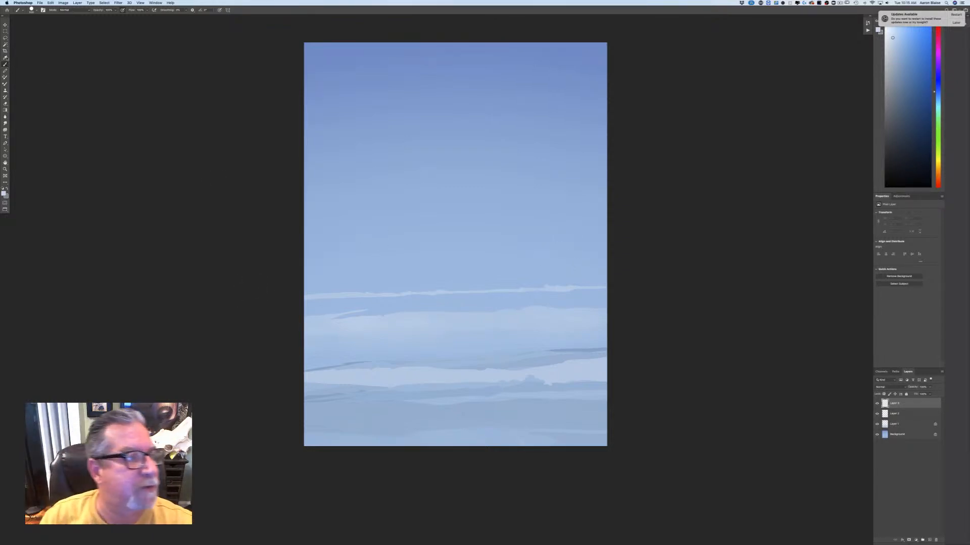
click(6, 39)
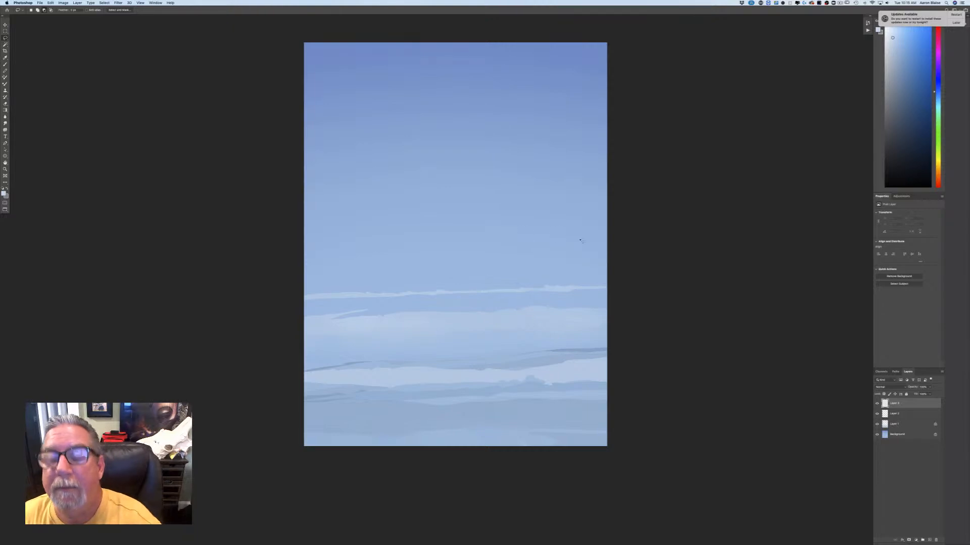
drag(612, 238, 499, 228)
mouse_move(497, 227)
mouse_down()
mouse_move(477, 223)
mouse_move(602, 226)
mouse_move(410, 218)
mouse_move(561, 214)
mouse_move(498, 210)
mouse_move(297, 214)
mouse_move(307, 198)
mouse_move(336, 193)
mouse_move(403, 204)
mouse_move(417, 200)
mouse_move(408, 192)
mouse_move(426, 202)
mouse_move(536, 200)
mouse_move(612, 217)
mouse_move(611, 237)
mouse_up()
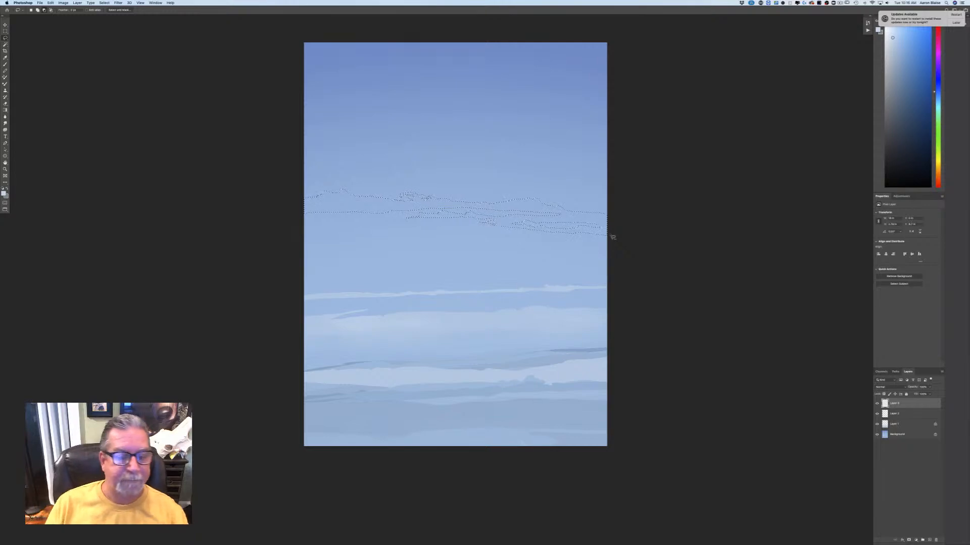
Step: Brush very pale blue into the selected band across the sky, and clear the selection
key(b)
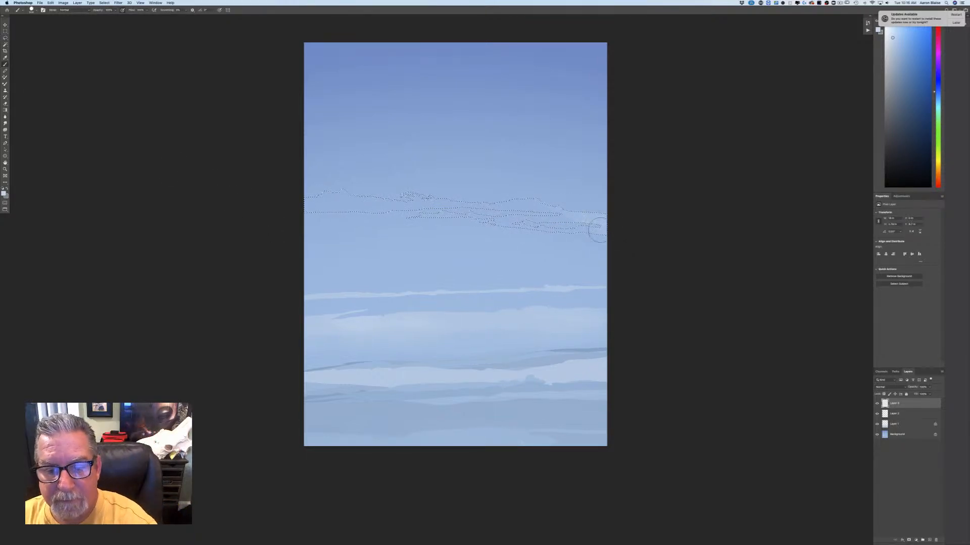
mouse_move(598, 230)
mouse_down()
mouse_move(513, 211)
mouse_move(540, 225)
mouse_move(439, 224)
mouse_move(528, 203)
mouse_move(416, 209)
mouse_move(435, 203)
mouse_move(299, 190)
mouse_move(325, 204)
mouse_up()
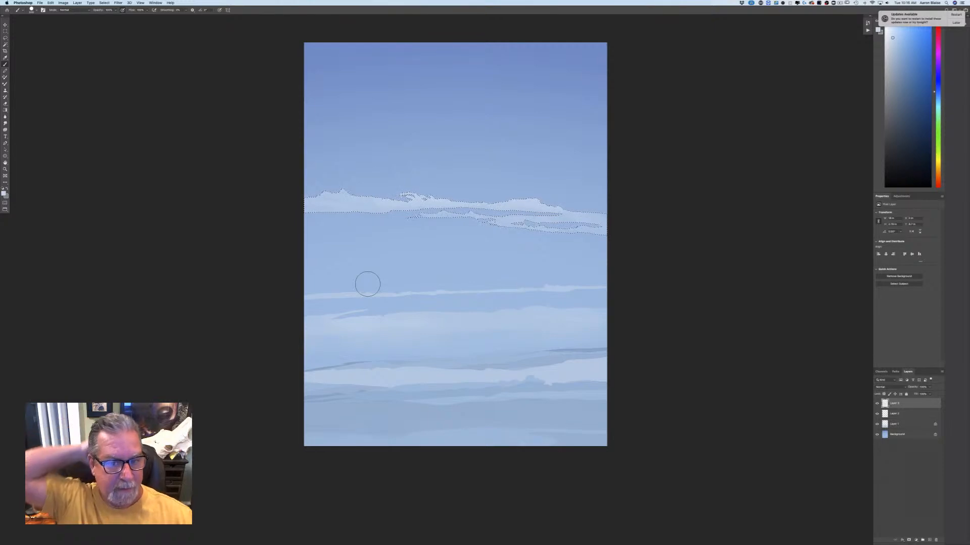
click(103, 3)
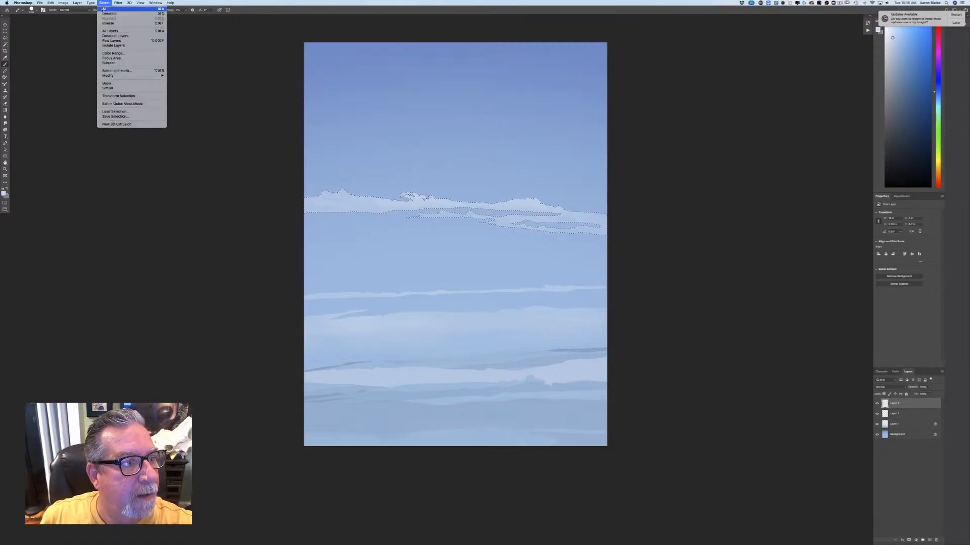
click(175, 59)
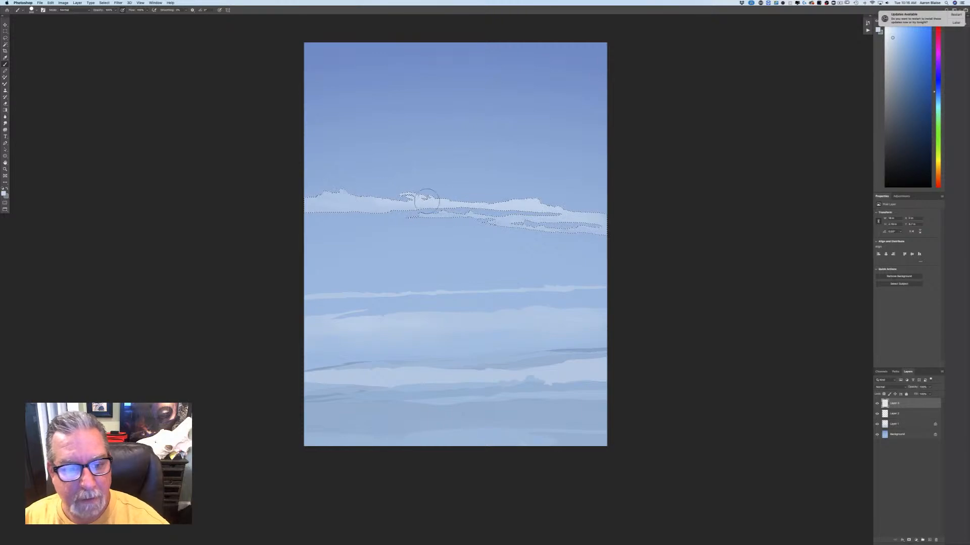
click(103, 3)
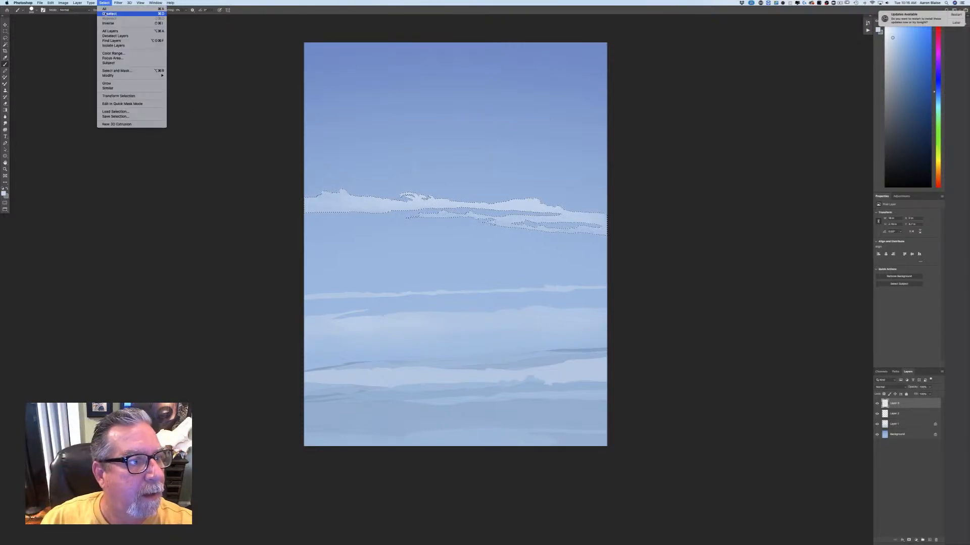
click(109, 14)
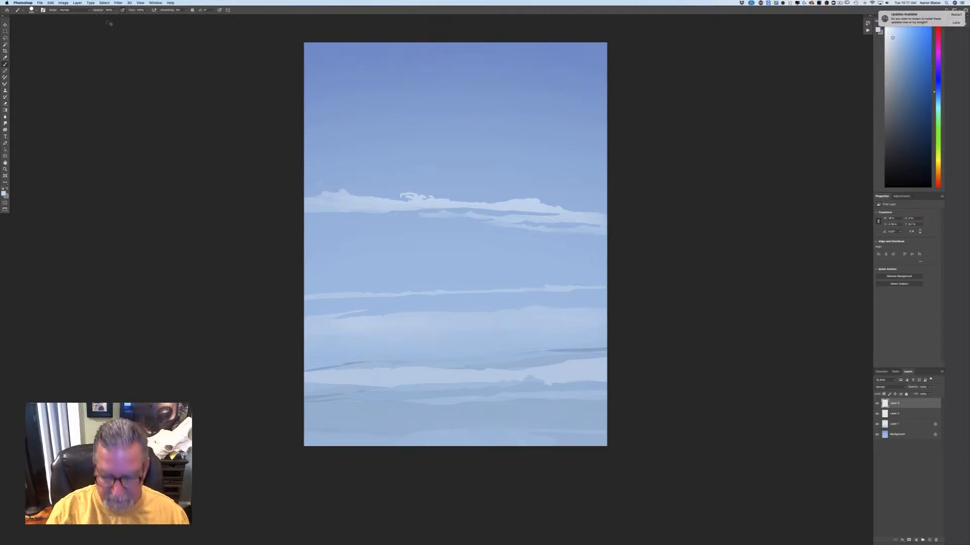
Step: Add a new layer between Layer 2 and the layer holding the upper pale band, ready for lassoing
key(super+minus)
key(super+minus)
key(super+plus)
key(super+plus)
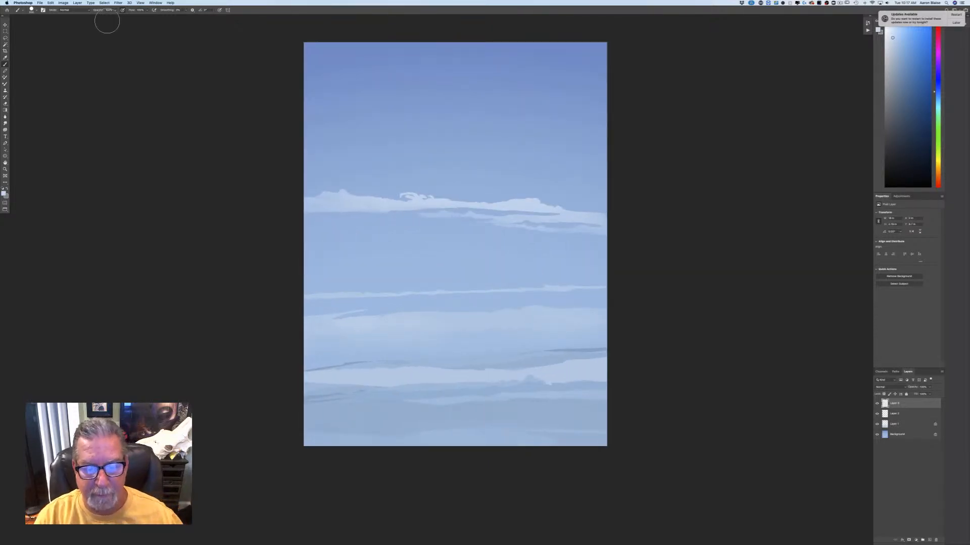
click(894, 414)
click(929, 541)
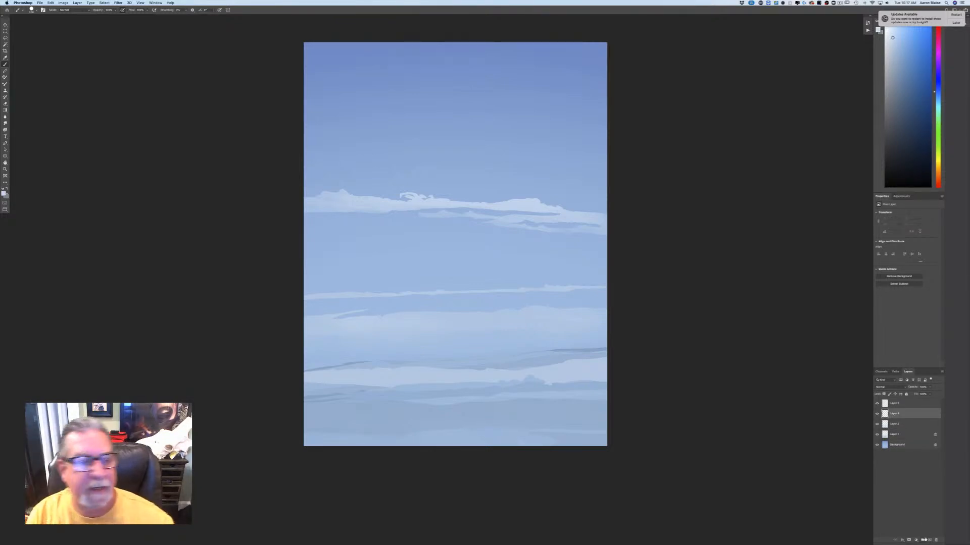
key(l)
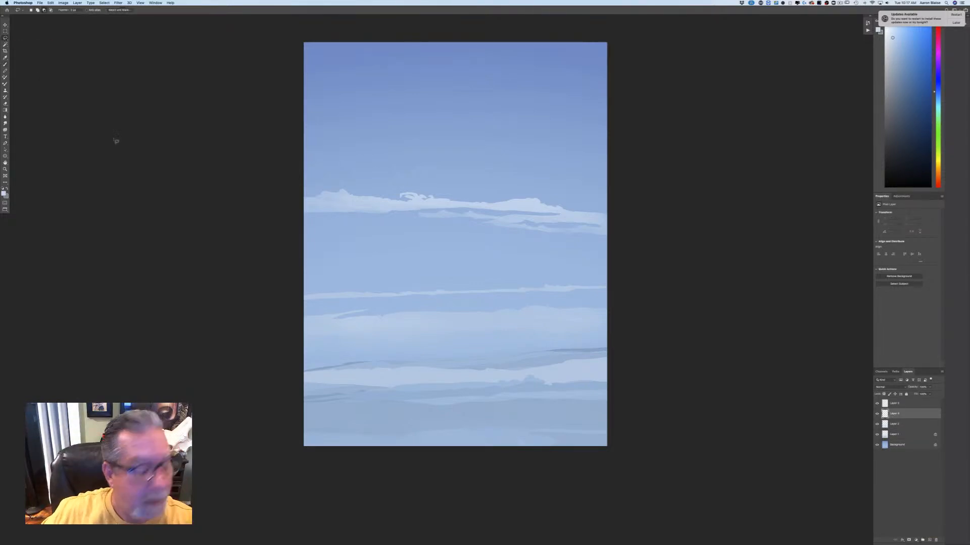
drag(260, 314, 271, 348)
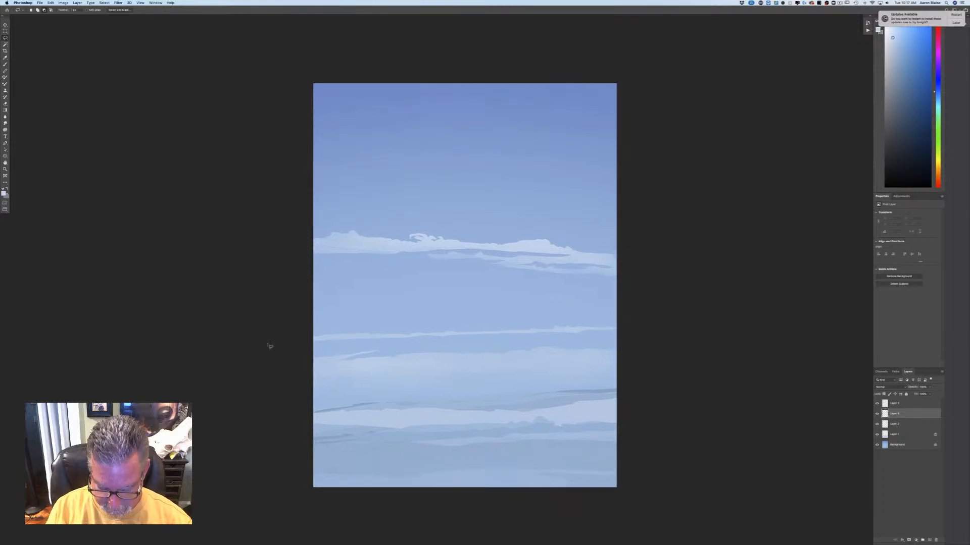
key(super+equal)
drag(173, 320, 174, 366)
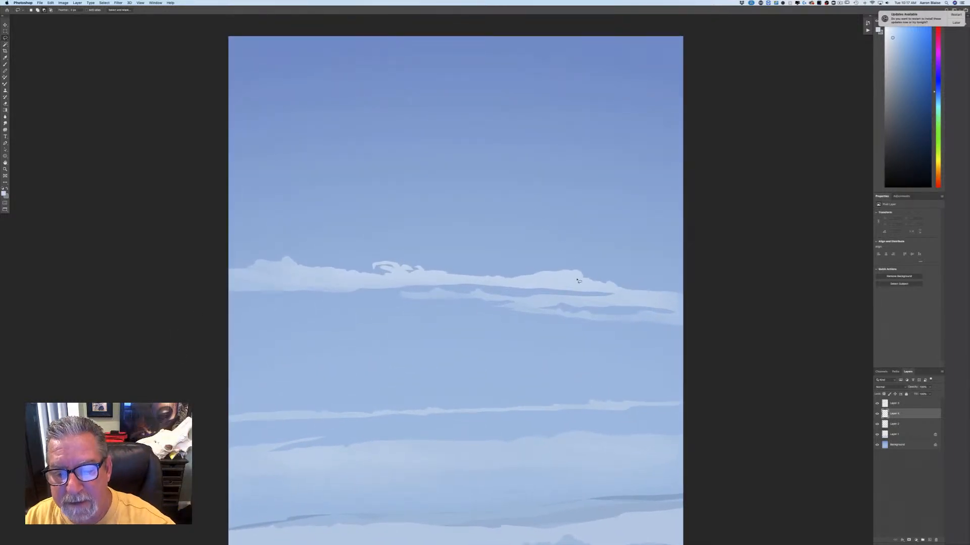
drag(578, 281, 574, 243)
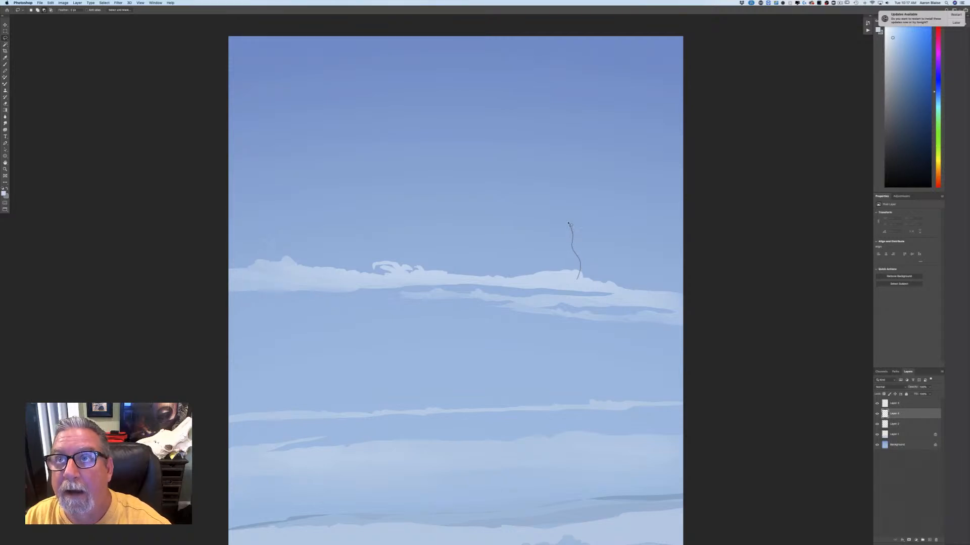
drag(561, 218, 482, 182)
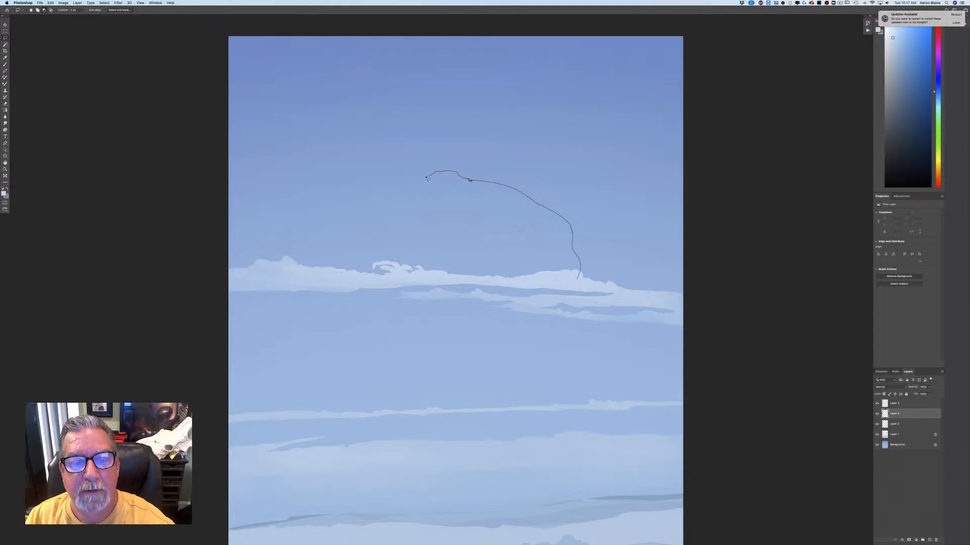
drag(428, 179, 413, 172)
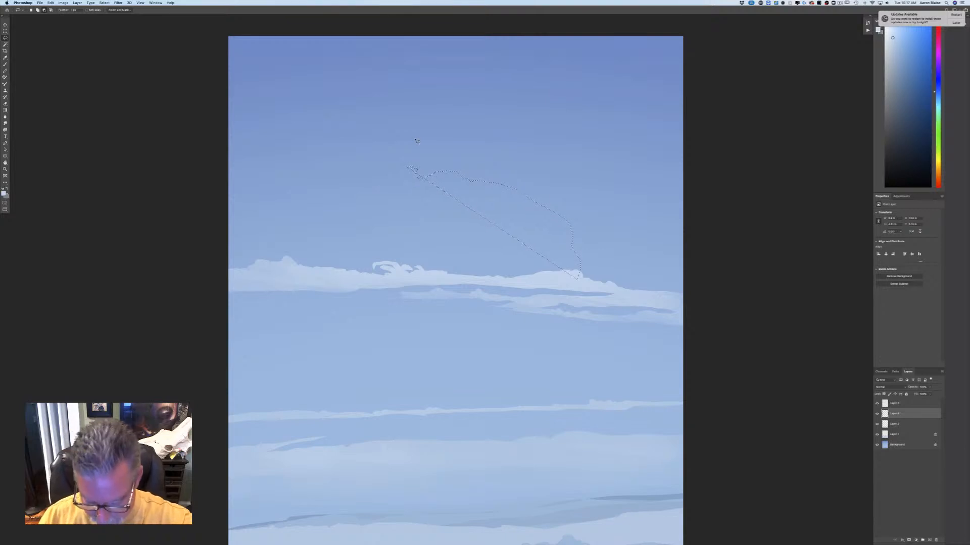
key(ctrl+d)
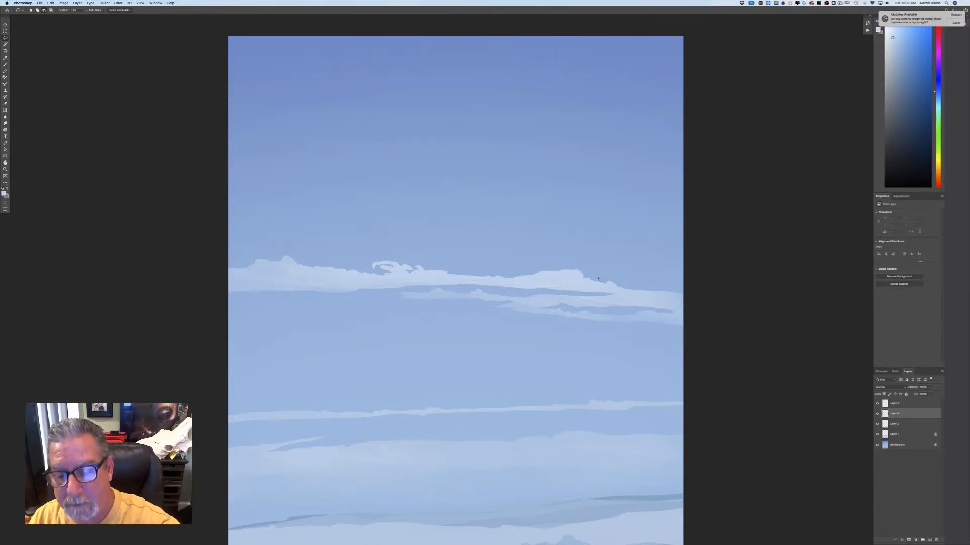
Step: Lasso a large hump-backed animal silhouette with ragged fur edges standing in the upper pale band, its base overlapping the band
mouse_move(613, 285)
mouse_down()
mouse_move(606, 242)
mouse_move(578, 211)
mouse_move(518, 179)
mouse_move(463, 172)
mouse_up()
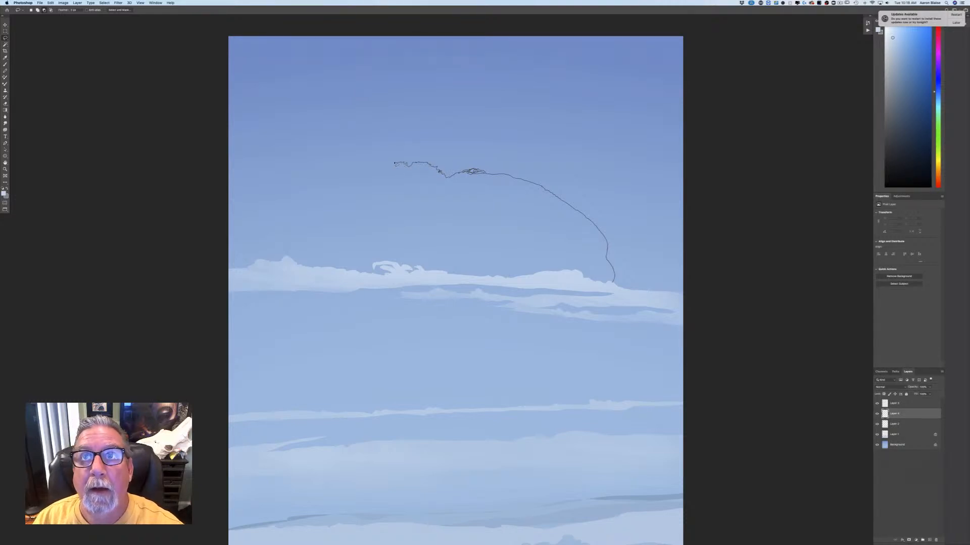
drag(395, 163, 365, 177)
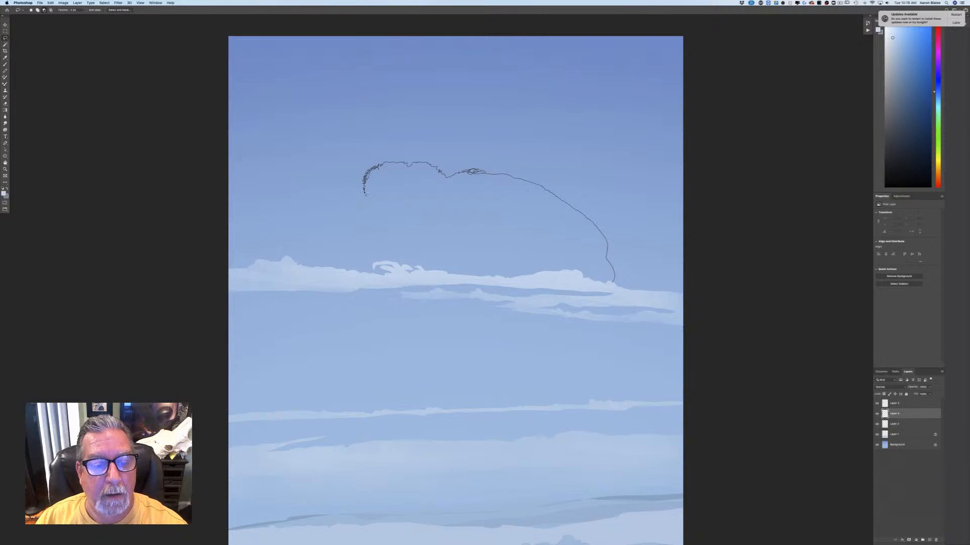
drag(363, 202, 358, 236)
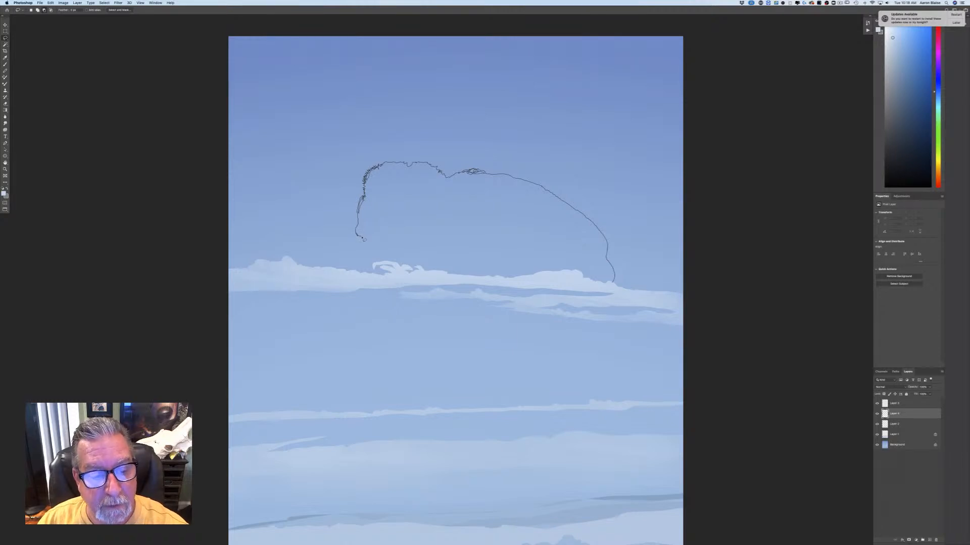
drag(370, 244, 400, 255)
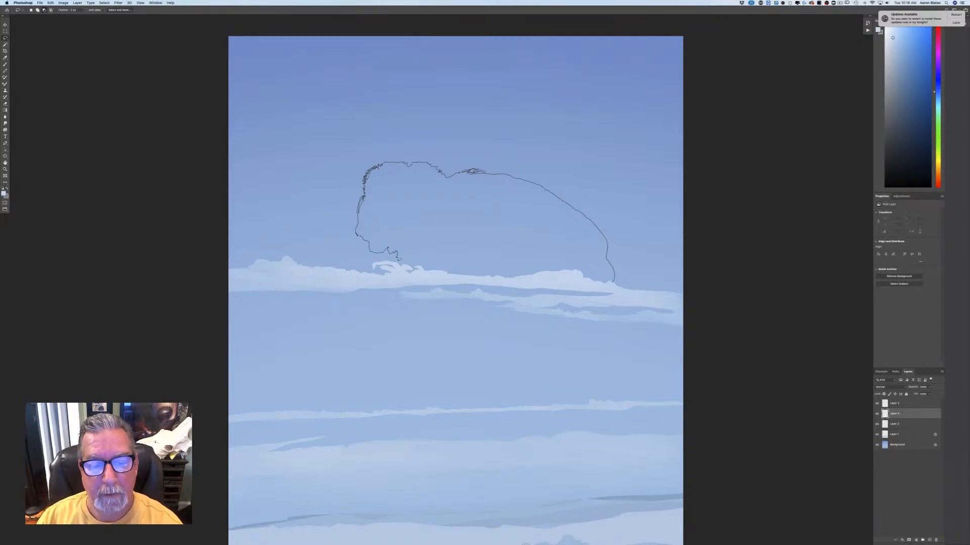
mouse_move(398, 260)
mouse_down()
mouse_move(403, 276)
mouse_move(614, 285)
mouse_up()
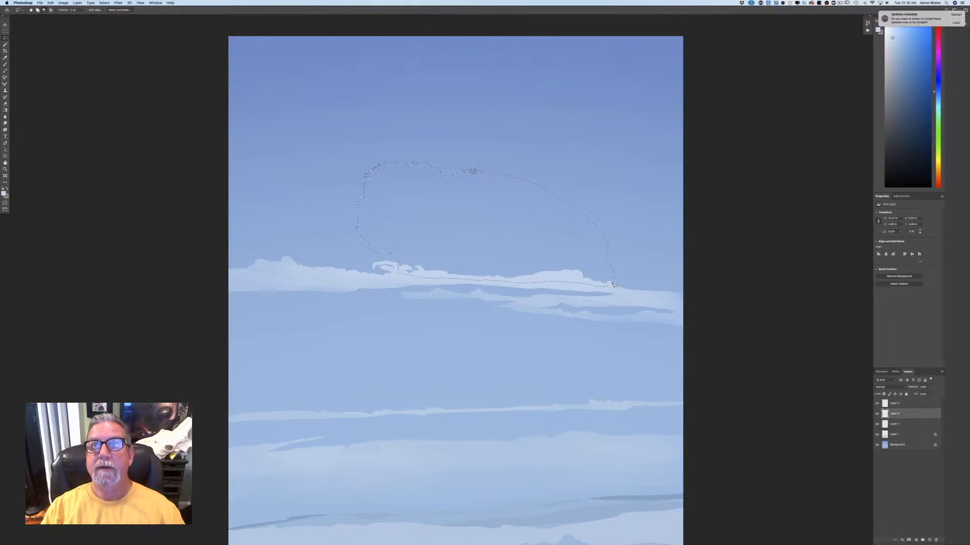
Step: Try to transform the area inside the animal-shaped selection on the empty layer
click(51, 2)
click(63, 116)
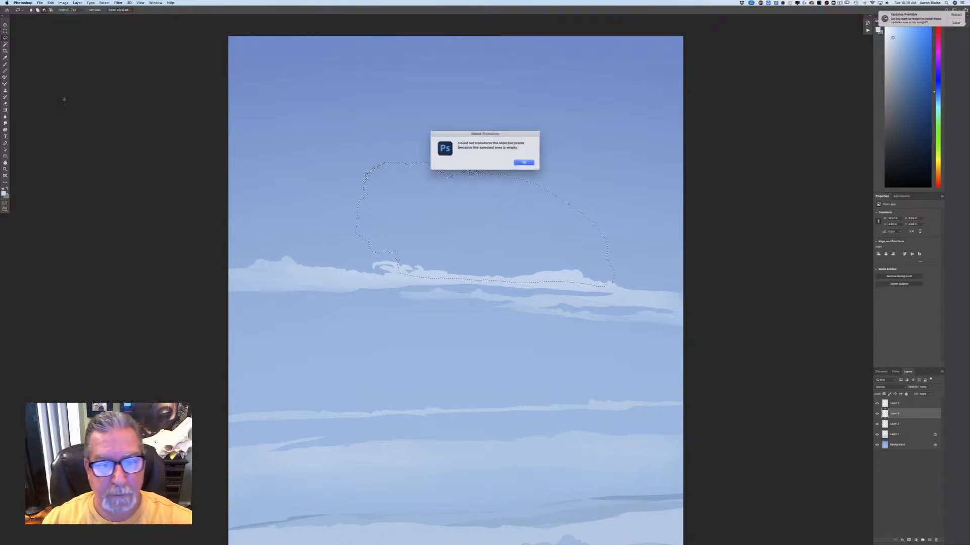
click(522, 162)
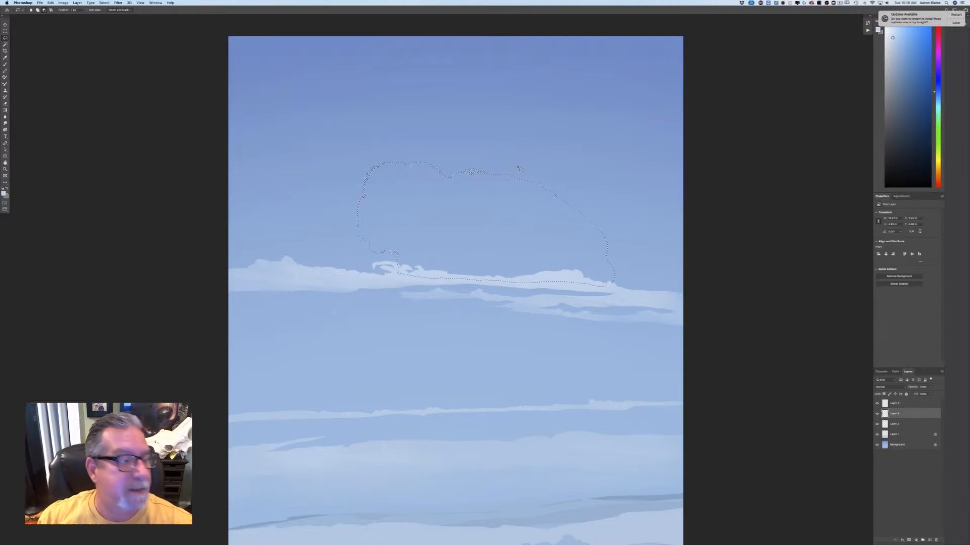
Step: Set the foreground color to a very dark, near-black brown
click(4, 194)
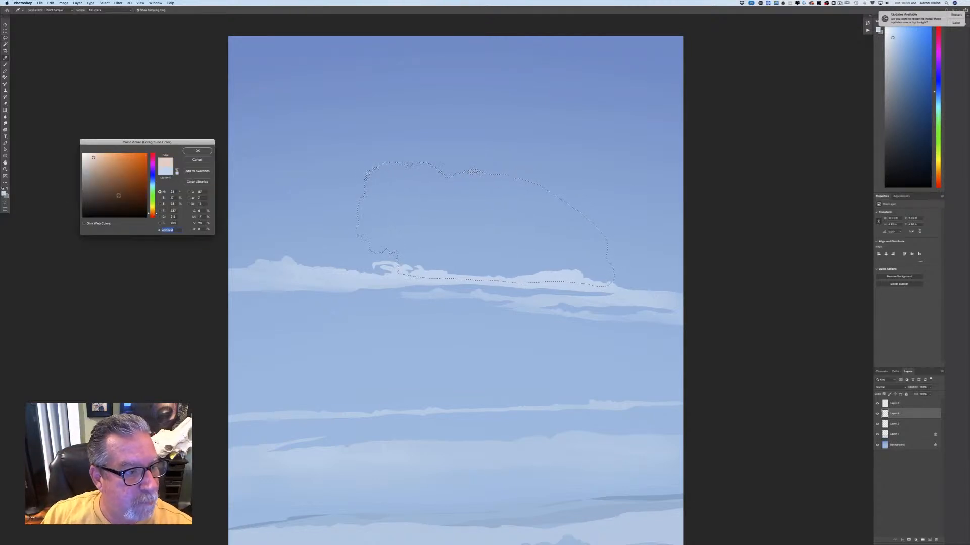
click(112, 201)
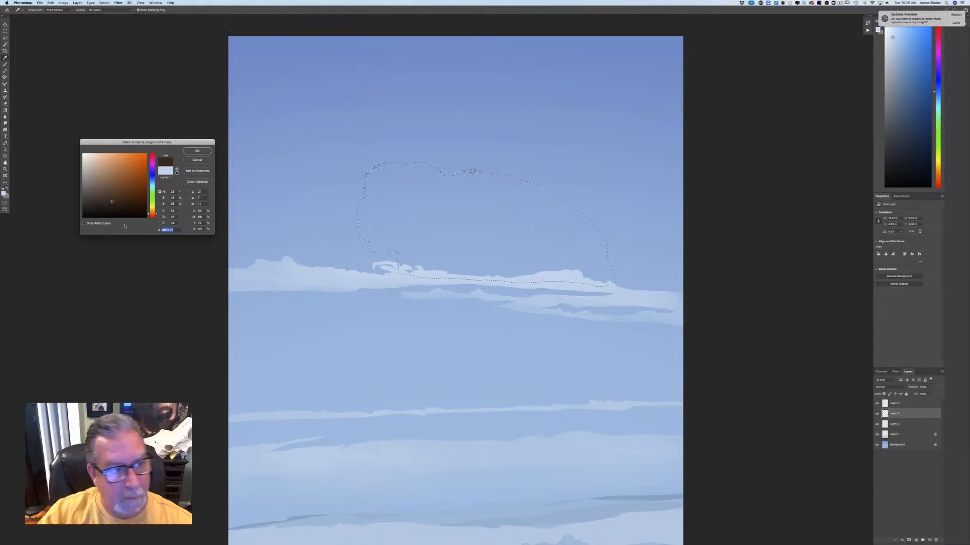
click(197, 150)
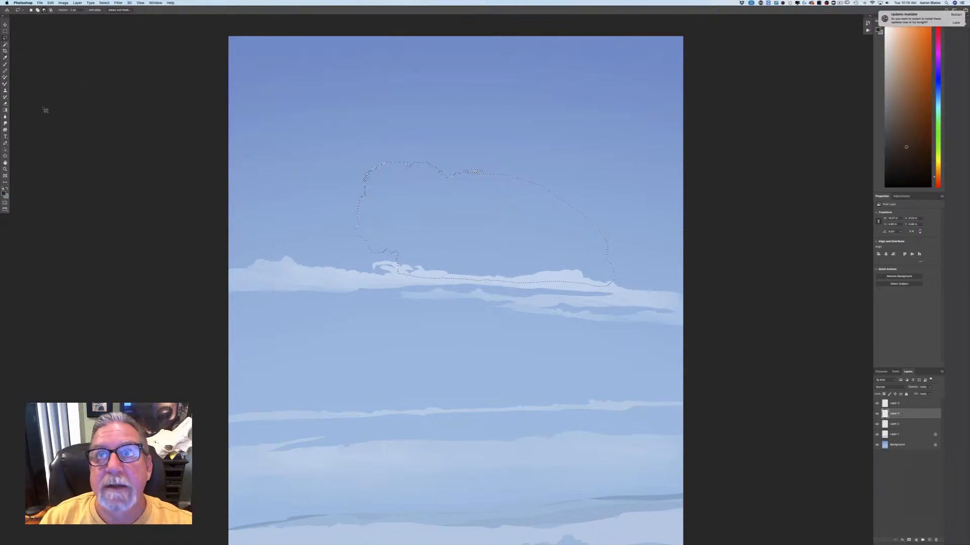
click(4, 193)
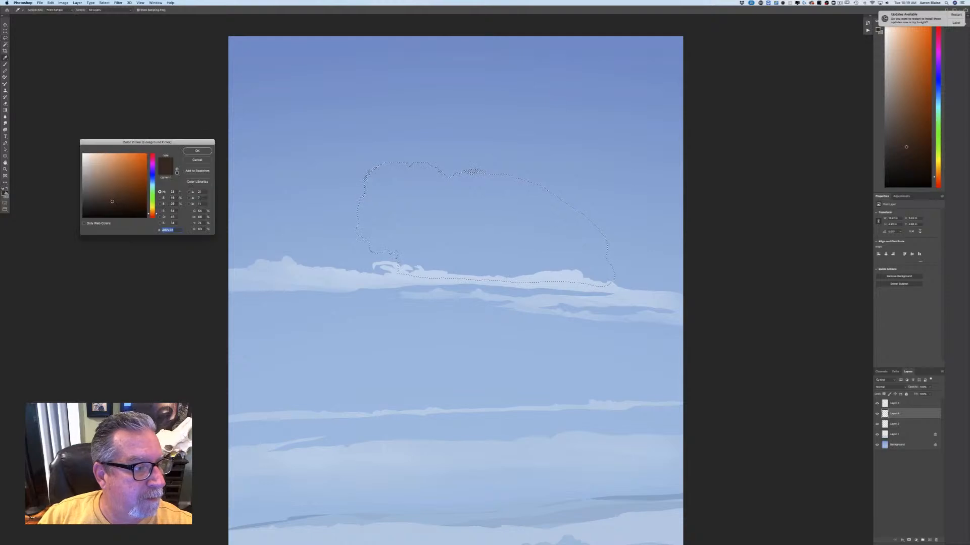
click(109, 205)
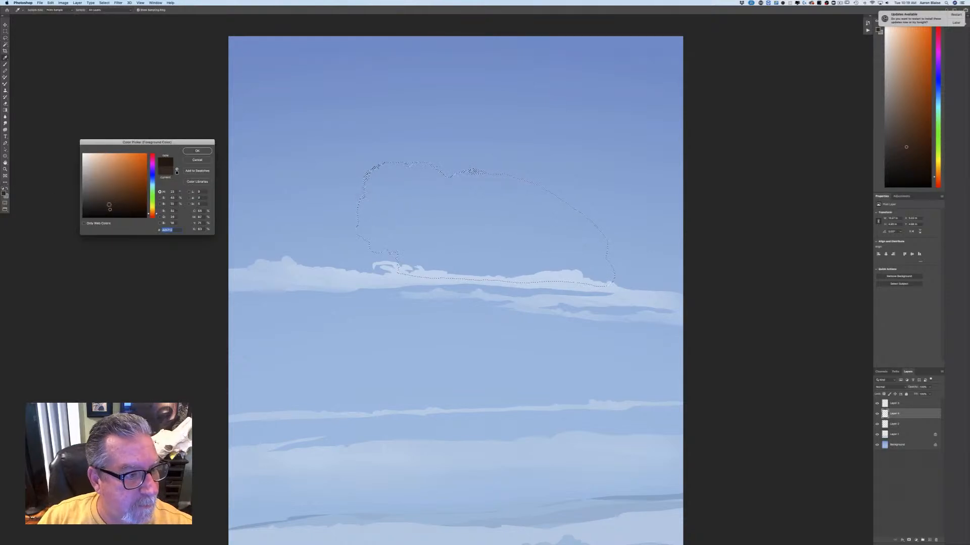
click(197, 150)
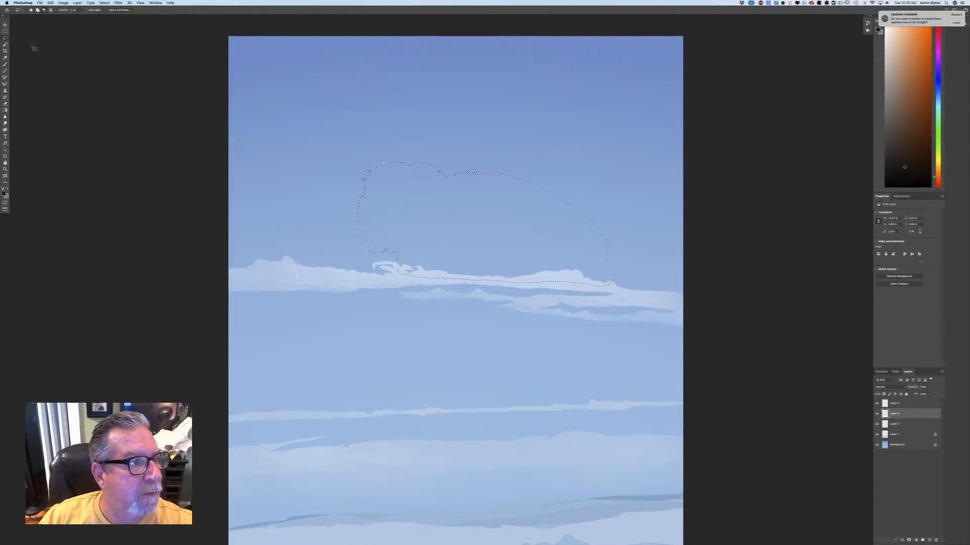
Step: Brush the near-black brown over the animal-shaped selection and move the silhouette slightly to the right behind the pale band
key(b)
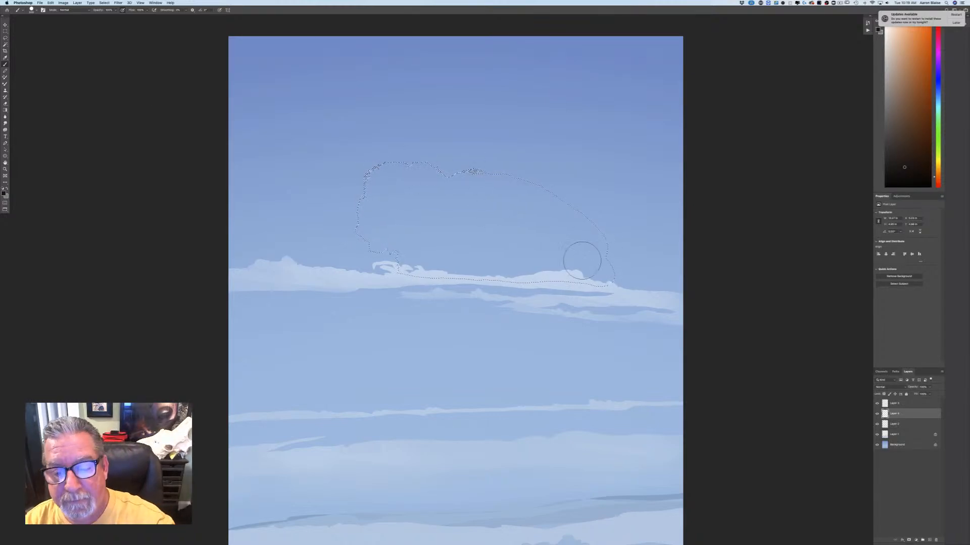
mouse_move(590, 240)
mouse_down()
mouse_move(604, 277)
mouse_move(528, 180)
mouse_move(514, 196)
mouse_move(521, 269)
mouse_move(462, 258)
mouse_move(447, 157)
mouse_move(372, 162)
mouse_move(374, 180)
mouse_move(388, 163)
mouse_move(396, 182)
mouse_move(420, 190)
mouse_move(457, 176)
mouse_move(477, 183)
mouse_move(507, 259)
mouse_move(523, 265)
mouse_move(575, 204)
mouse_move(588, 267)
mouse_move(610, 265)
mouse_move(585, 216)
mouse_move(593, 268)
mouse_move(558, 277)
mouse_move(534, 181)
mouse_move(509, 190)
mouse_move(444, 262)
mouse_move(422, 254)
mouse_move(387, 161)
mouse_move(366, 228)
mouse_move(361, 182)
mouse_move(379, 167)
mouse_move(396, 244)
mouse_move(417, 254)
mouse_move(464, 189)
mouse_move(484, 179)
mouse_move(488, 235)
mouse_move(504, 260)
mouse_move(556, 213)
mouse_move(569, 244)
mouse_move(601, 262)
mouse_move(582, 233)
mouse_move(372, 195)
mouse_move(344, 149)
mouse_up()
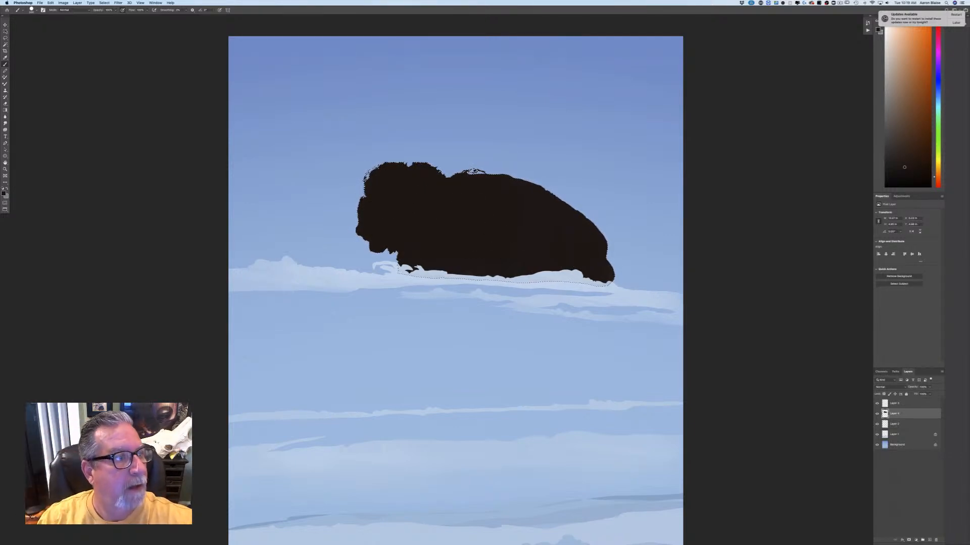
key(v)
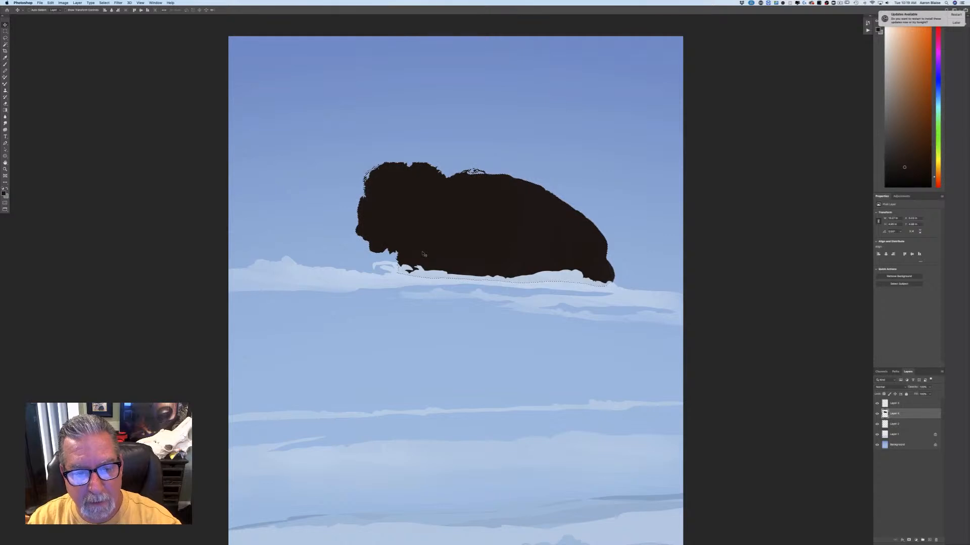
drag(422, 253, 439, 255)
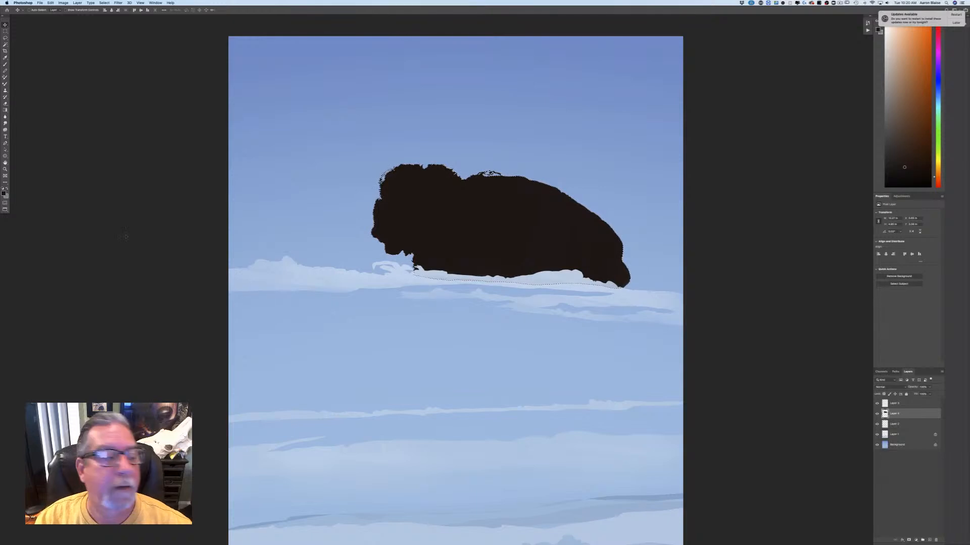
Step: Set the foreground color to a dark brown lighter than the silhouette and open the Brush tool's detailed settings
click(4, 194)
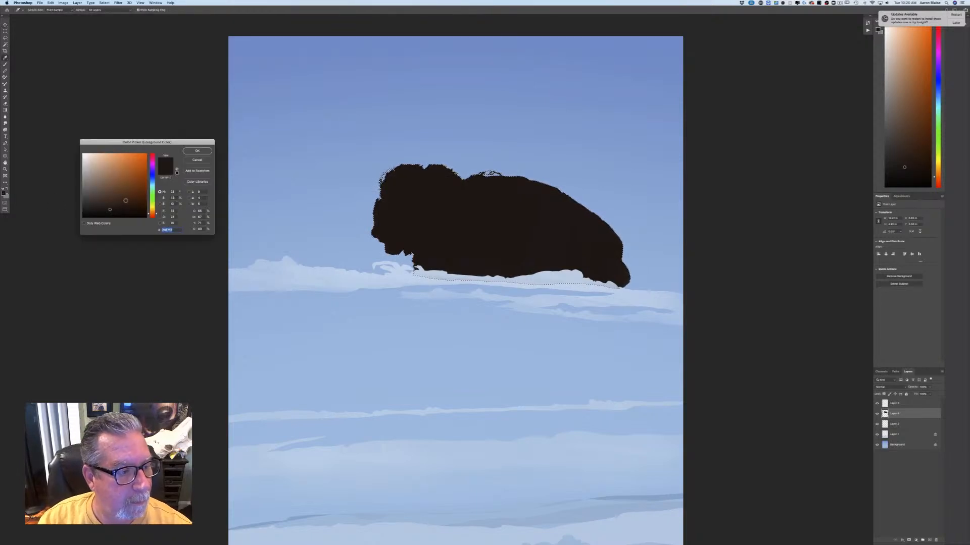
click(125, 201)
click(187, 150)
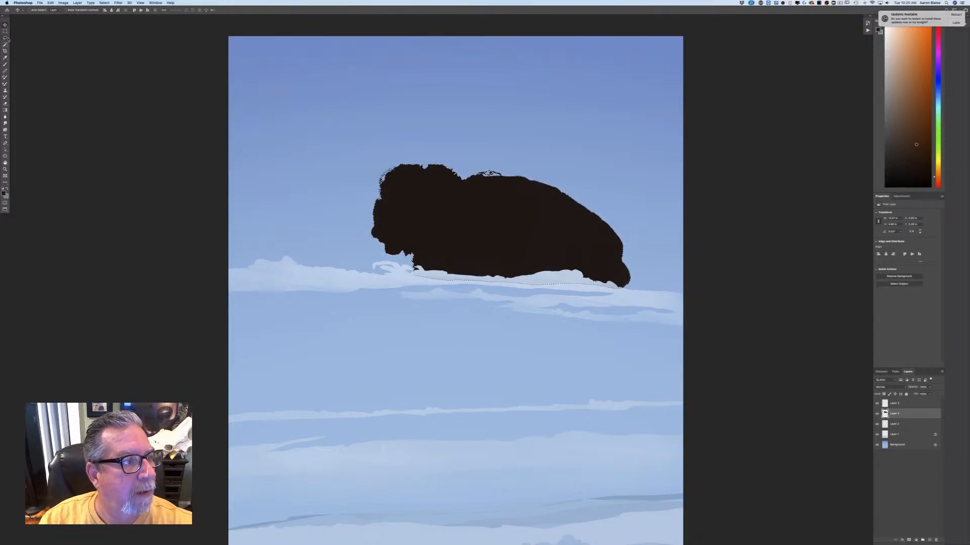
key(b)
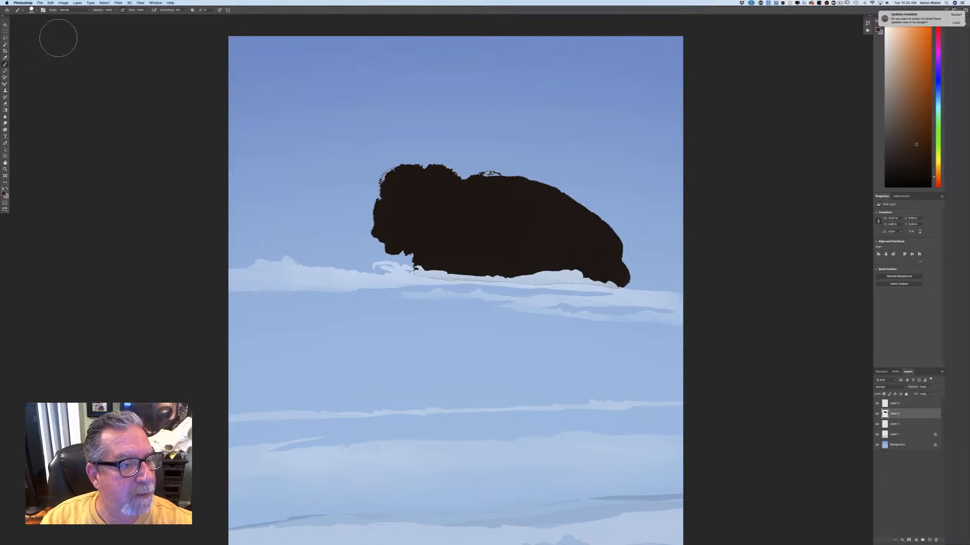
click(43, 9)
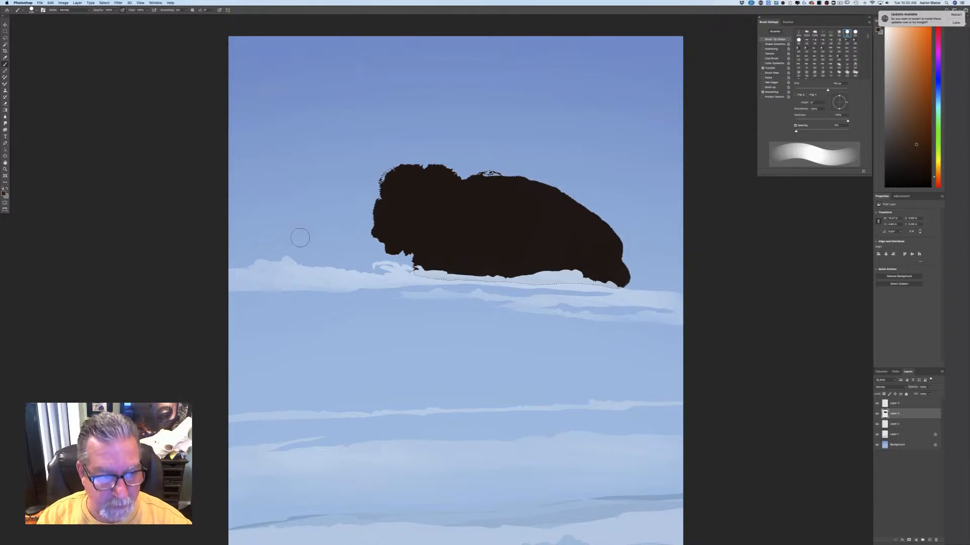
Step: Shrink the hard round brush and lightly brush dark brown over the lower tip of the animal's rump
key(bracketleft)
key(bracketleft)
key(bracketleft)
key(bracketleft)
key(bracketleft)
key(bracketleft)
key(bracketleft)
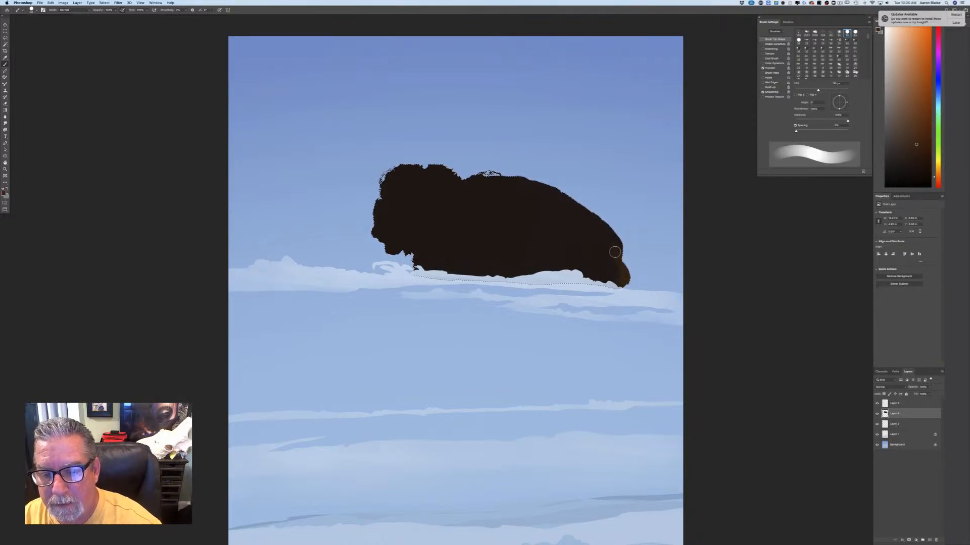
Step: Set a slightly brighter brown as the foreground color and brush it over the animal's rump and upper hindquarters
click(5, 194)
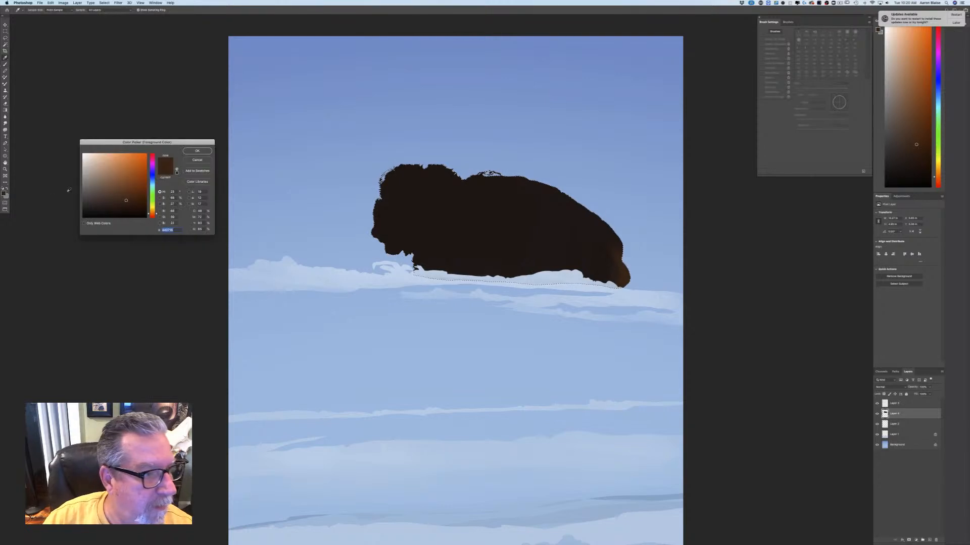
click(196, 150)
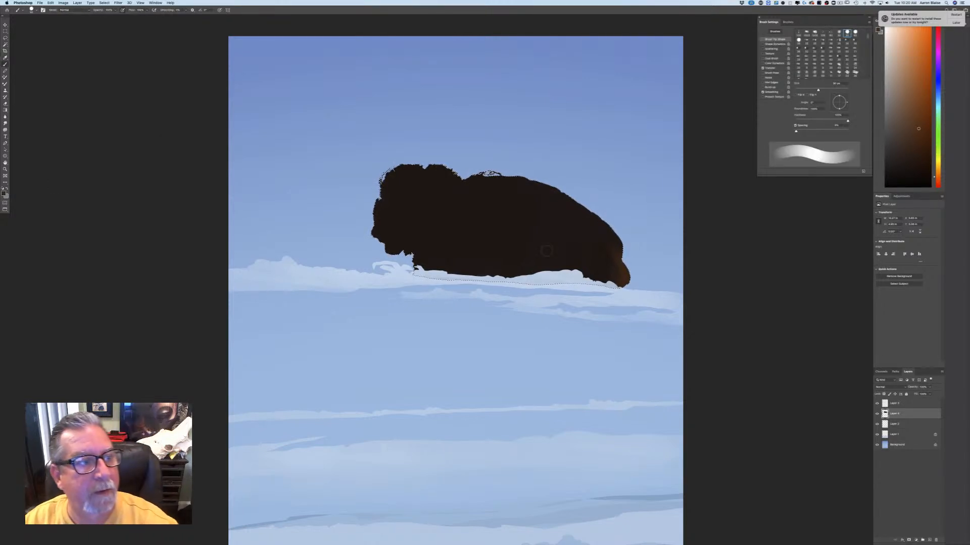
mouse_move(590, 236)
mouse_down()
mouse_move(623, 271)
mouse_move(619, 257)
mouse_move(552, 245)
mouse_move(590, 239)
mouse_move(597, 227)
mouse_move(559, 195)
mouse_move(617, 245)
mouse_up()
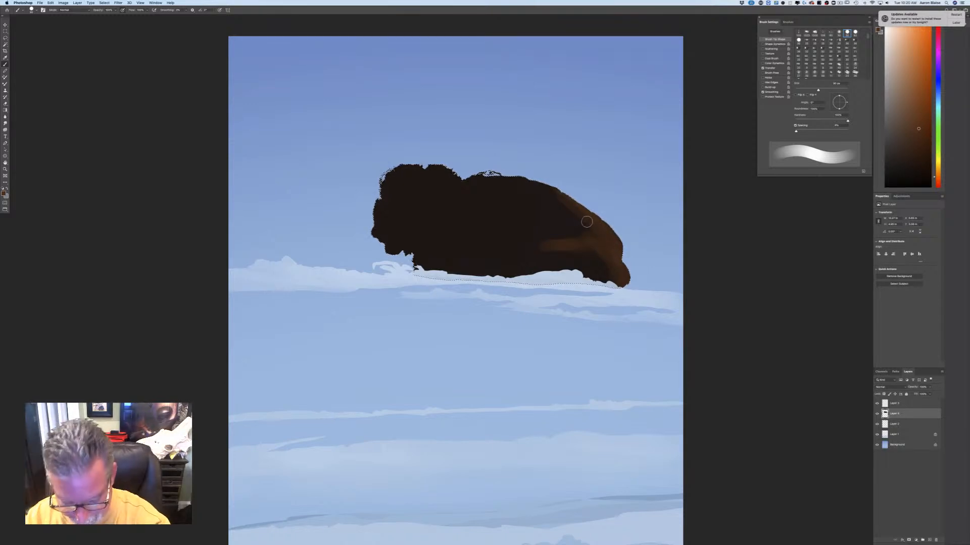
key(bracketright)
key(bracketright)
mouse_move(551, 199)
mouse_down()
mouse_move(600, 236)
mouse_move(607, 271)
mouse_move(563, 195)
mouse_move(554, 196)
mouse_move(561, 225)
mouse_move(537, 226)
mouse_up()
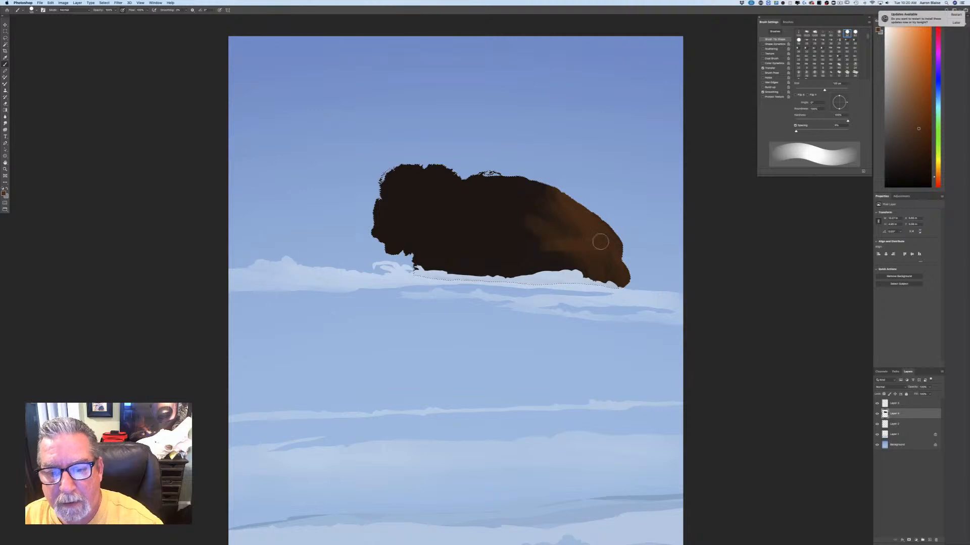
Step: Brush the brown with a larger tip across the animal's back, flank and shoulder, leaving the head dark
key(bracketright)
key(bracketright)
key(bracketright)
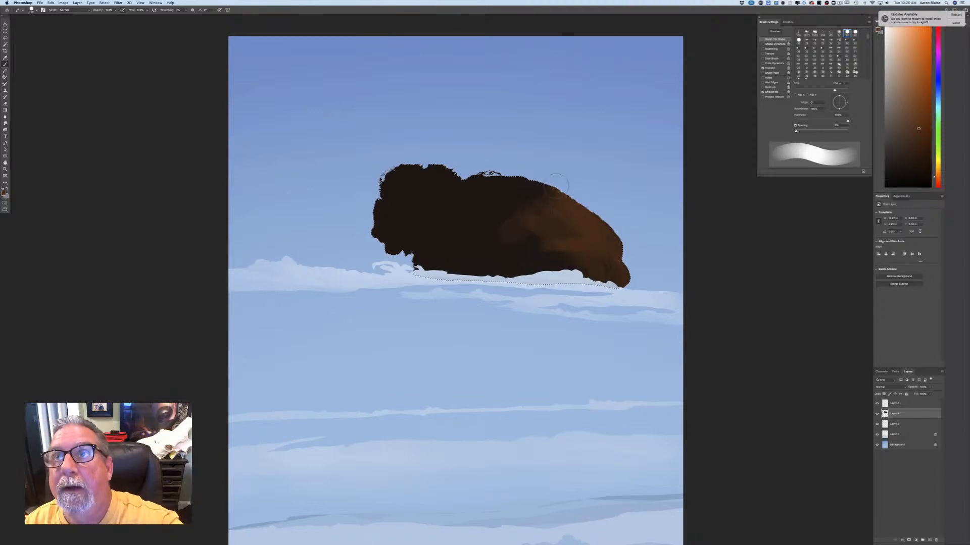
mouse_move(537, 180)
mouse_down()
mouse_move(478, 226)
mouse_move(519, 170)
mouse_move(502, 208)
mouse_up()
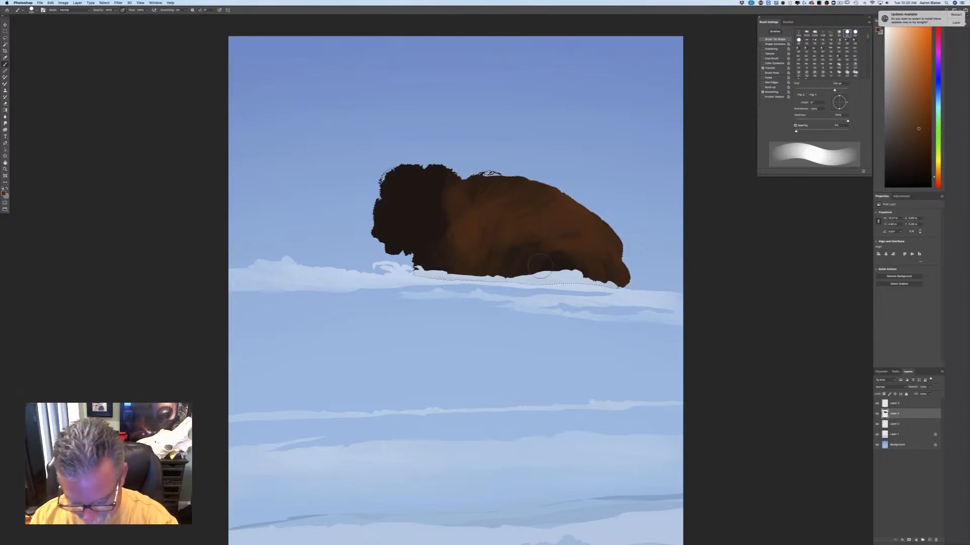
Step: Set the foreground color to a brighter, more saturated brown and reduce the brush to a small tip
key(bracketleft)
key(bracketleft)
key(bracketleft)
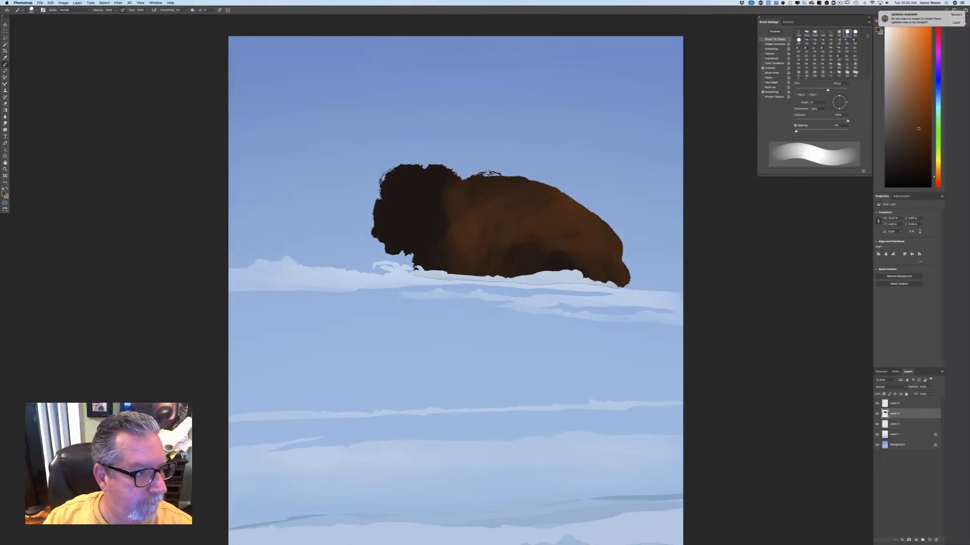
click(4, 194)
click(197, 151)
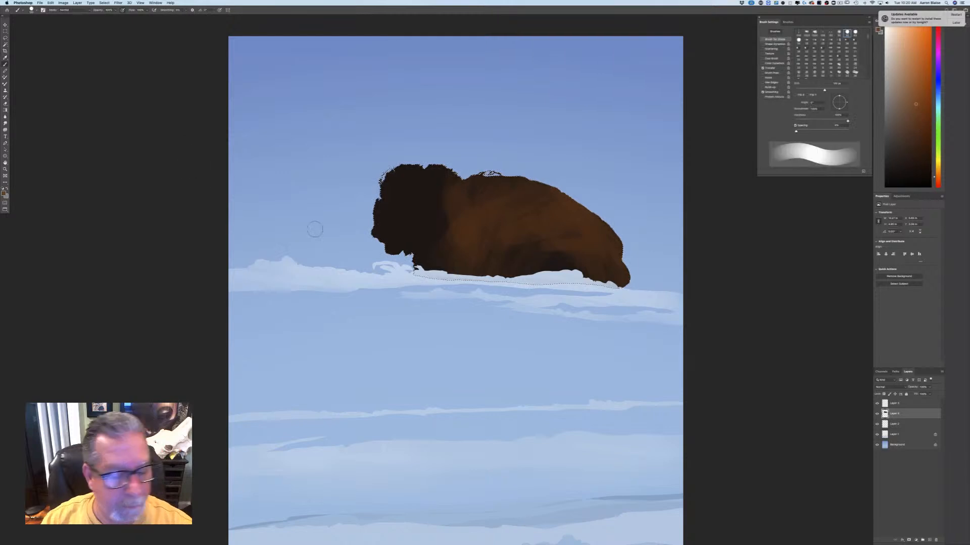
key(bracketleft)
key(bracketleft)
key(bracketleft)
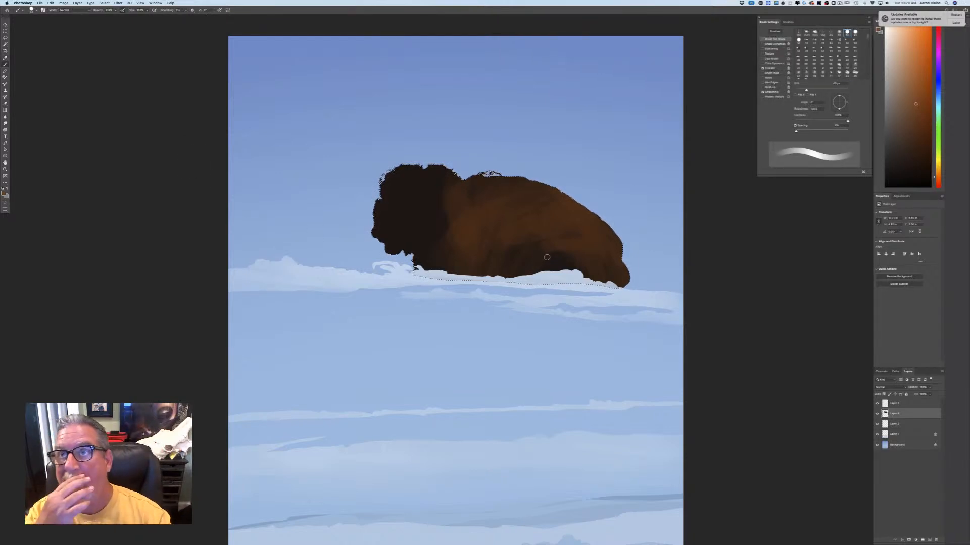
Step: Paint curved brighter-brown highlights along the animal's rump, hind leg, flank and back to suggest muscle folds, and enlarge the brush
key(bracketright)
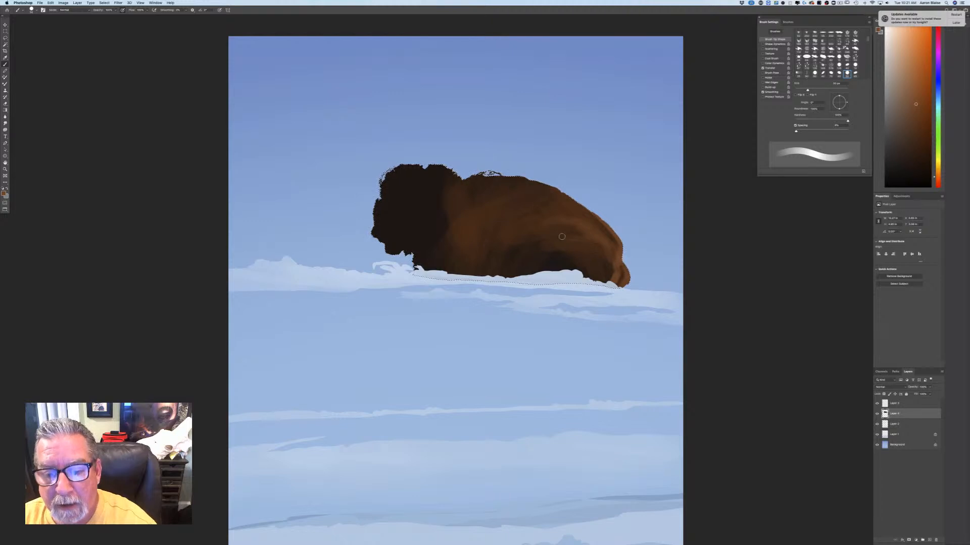
drag(590, 229, 544, 246)
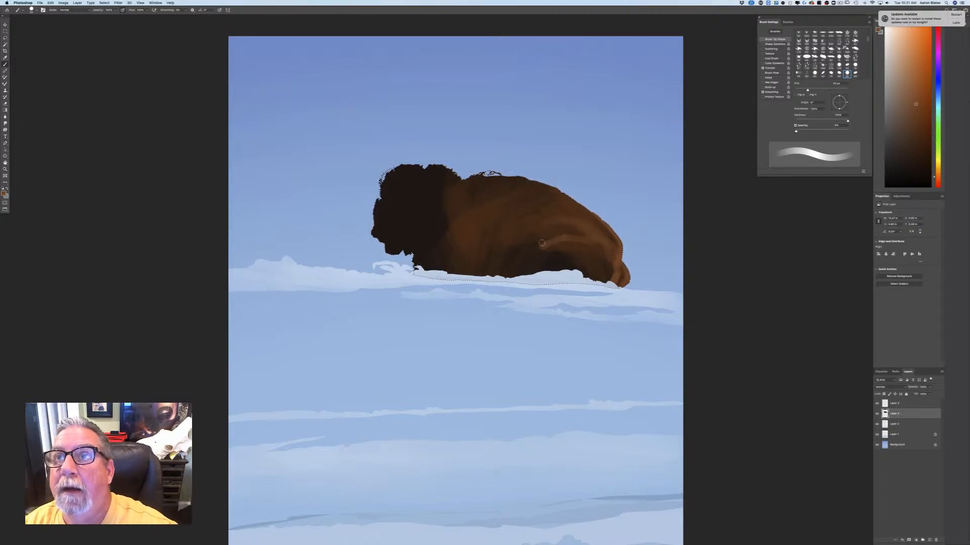
drag(541, 247, 536, 263)
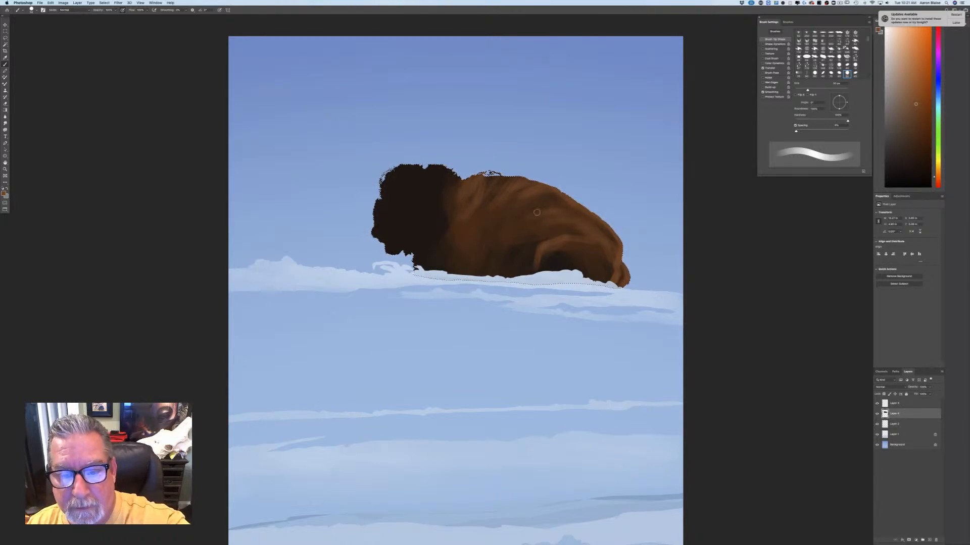
drag(540, 207, 508, 223)
key(bracketright)
key(bracketright)
key(bracketright)
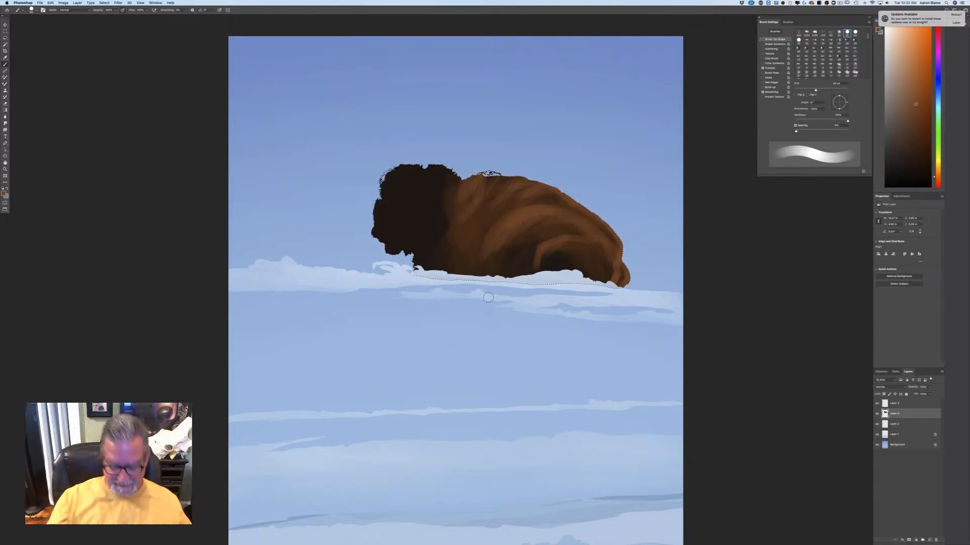
Step: Keep the current brown and choose a textured speckled brush for fur, switching to the preset just before the one first picked
key(super+minus)
key(super+minus)
key(super+plus)
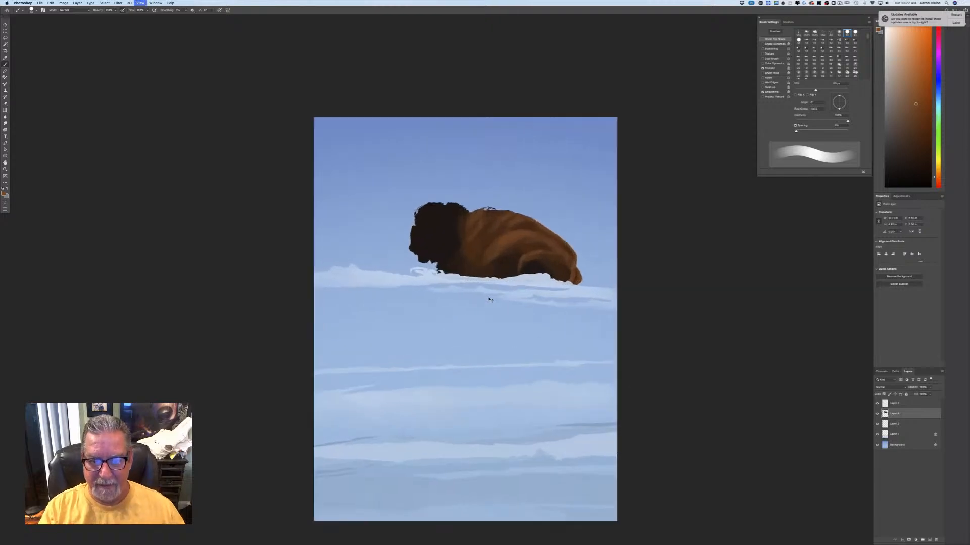
key(super+plus)
click(4, 193)
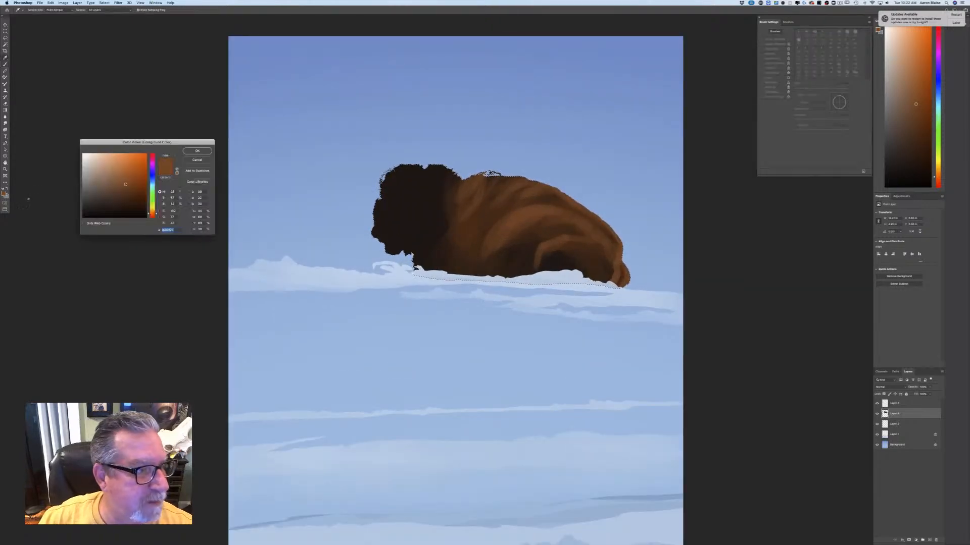
click(197, 151)
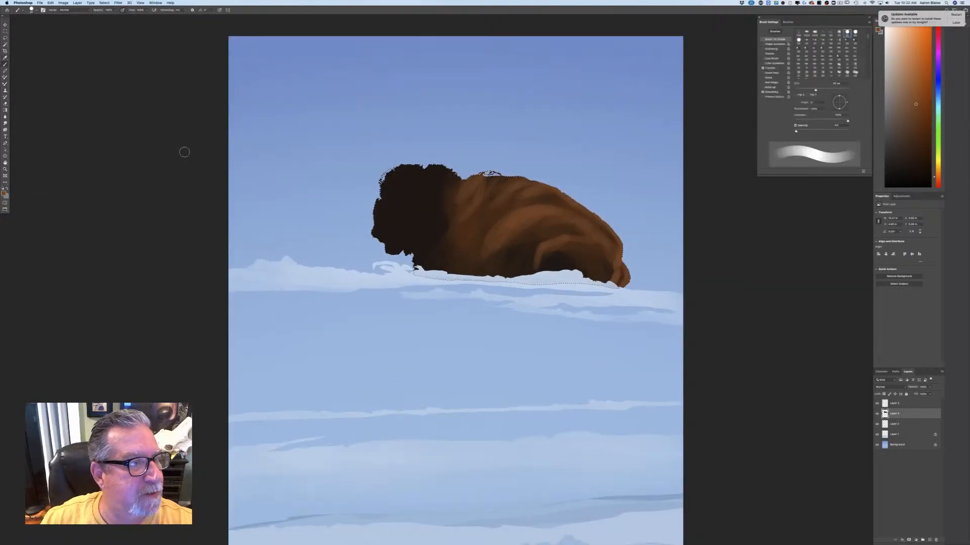
click(33, 10)
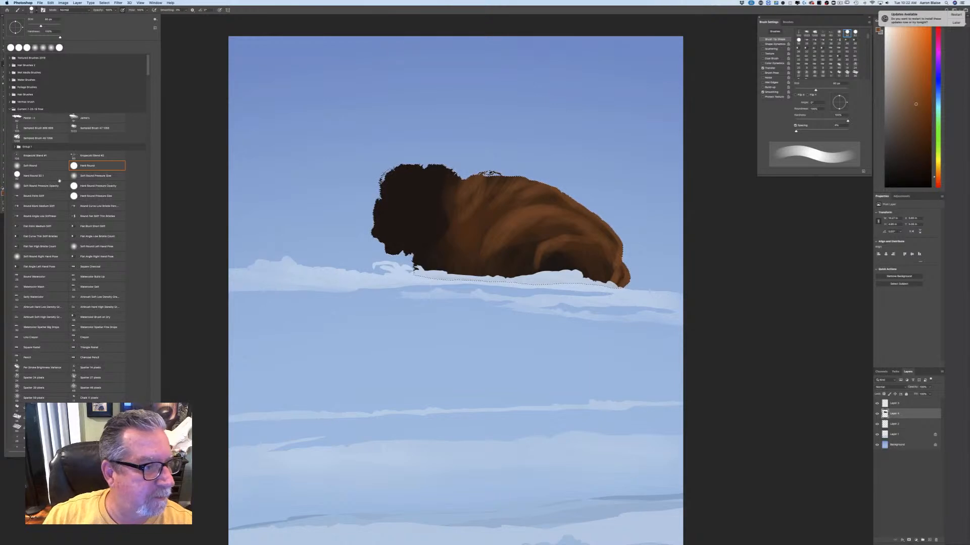
drag(147, 73, 147, 429)
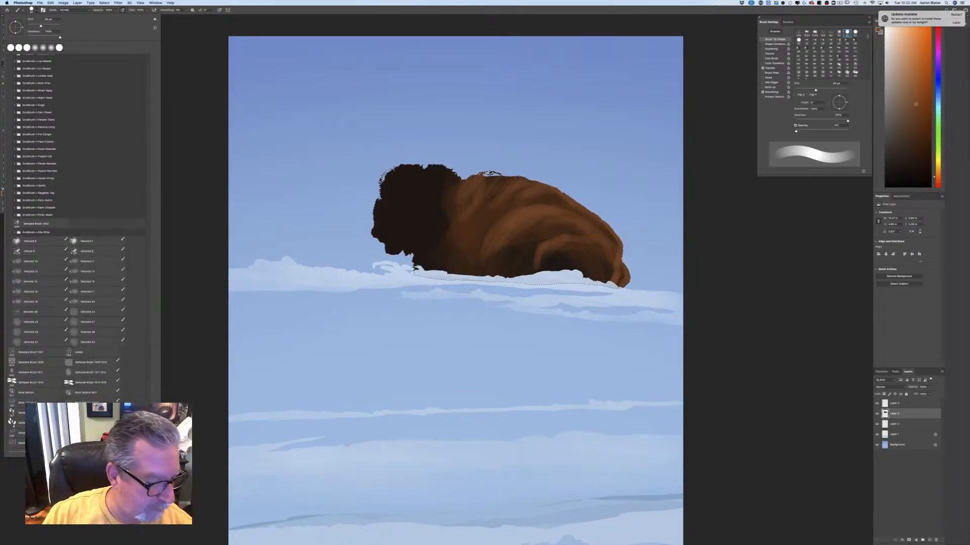
click(92, 403)
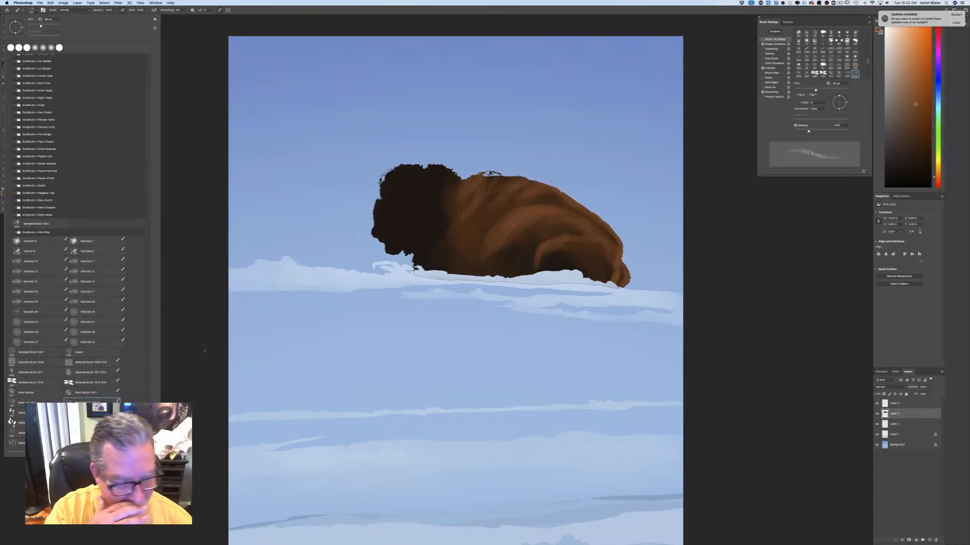
click(205, 349)
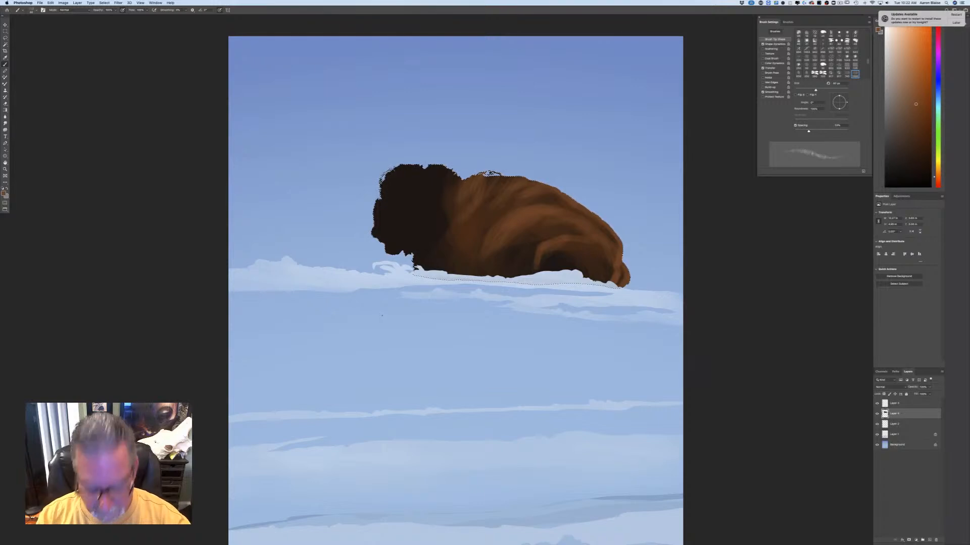
key(comma)
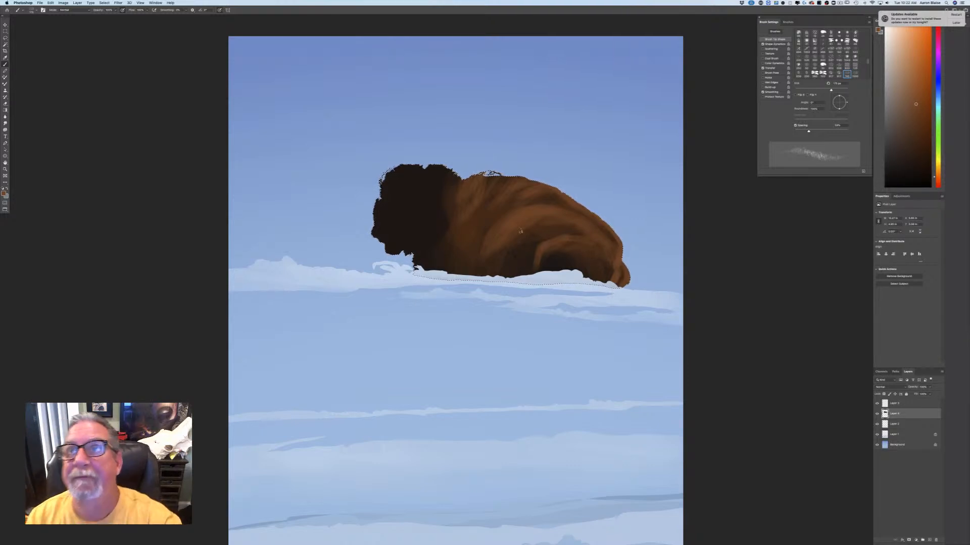
Step: Choose a lighter golden brown and brush fur texture over the bison's shoulder, enlarging the brush for broader strokes
click(3, 194)
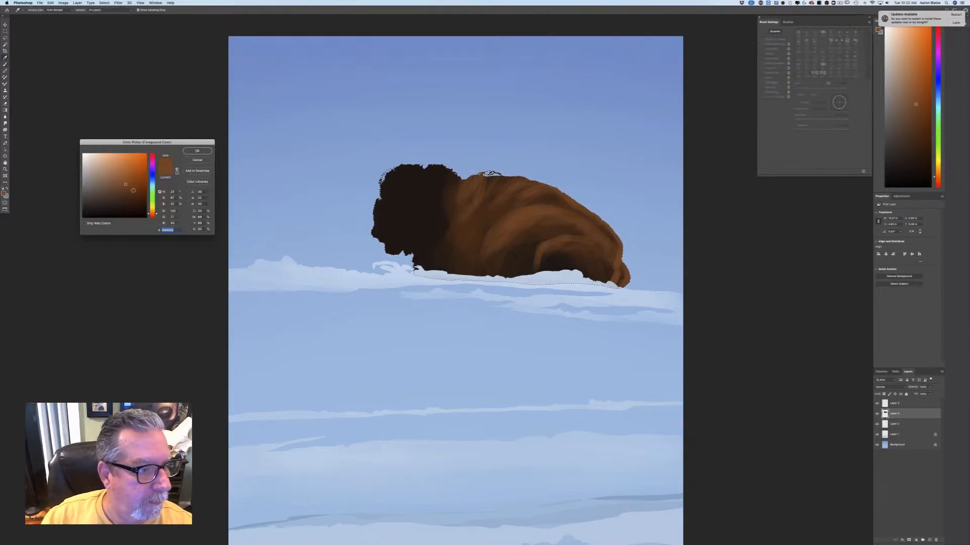
click(151, 212)
click(119, 174)
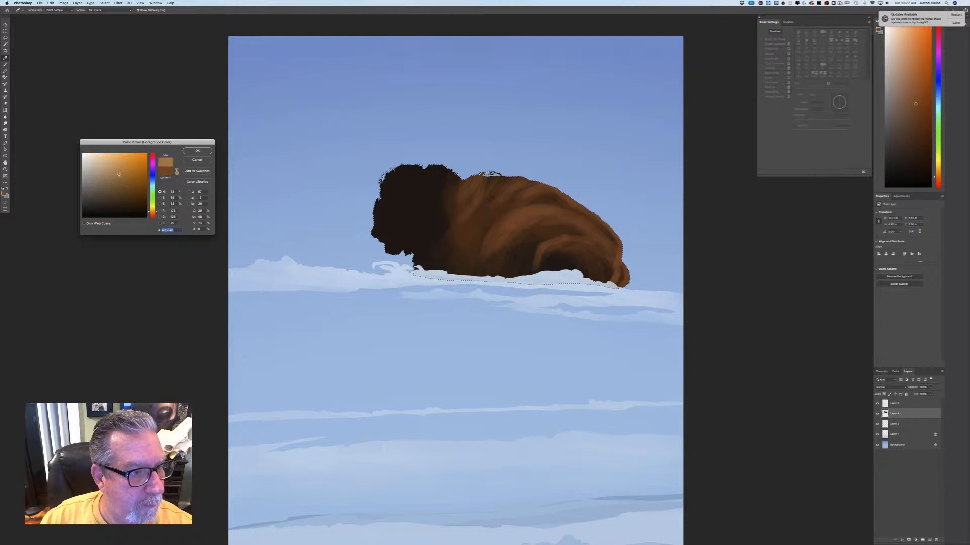
click(191, 152)
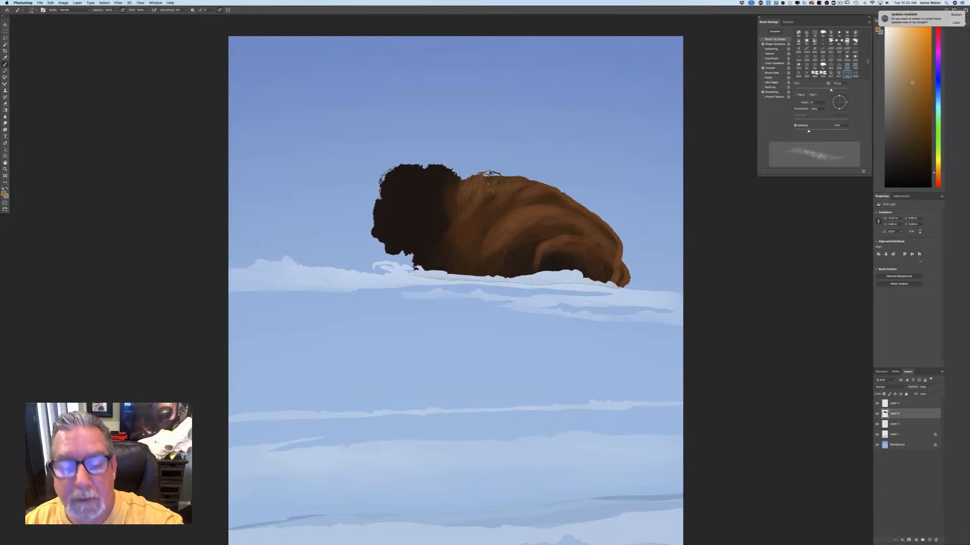
drag(503, 190, 464, 210)
key(bracketright)
key(bracketright)
key(bracketright)
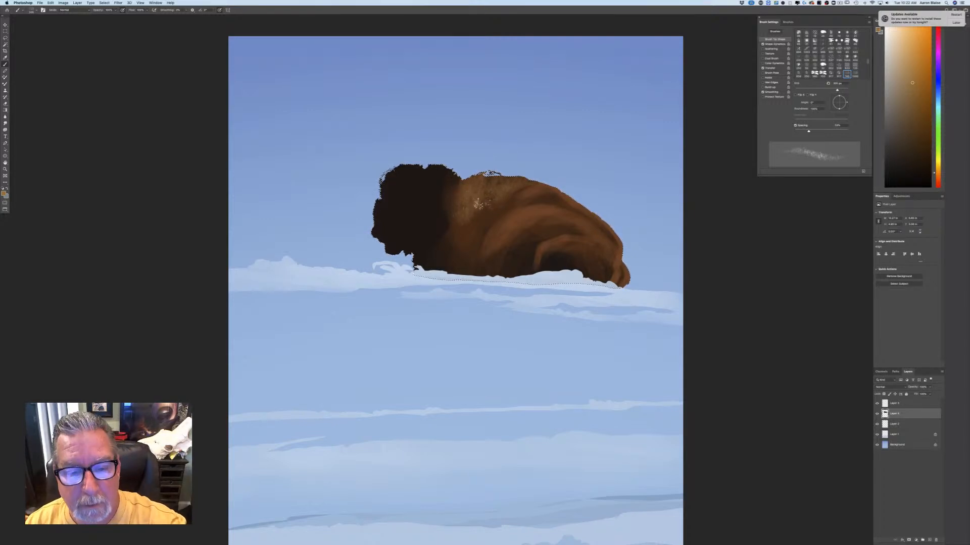
mouse_move(478, 204)
mouse_down()
mouse_move(538, 186)
mouse_move(499, 184)
mouse_move(507, 204)
mouse_up()
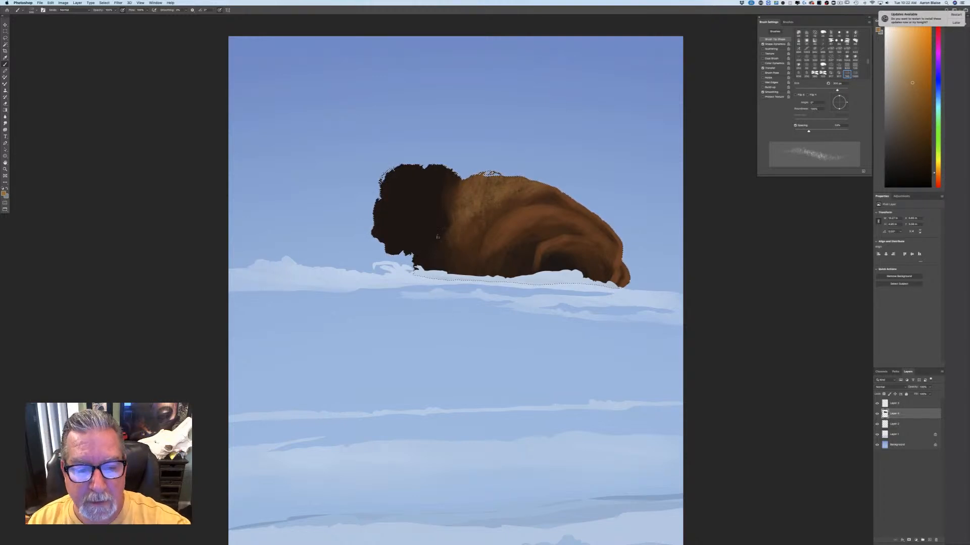
Step: Brush golden-brown fur texture with a smaller brush down the lower shoulder edge beside the dark mane
key(bracketleft)
key(bracketleft)
key(bracketleft)
key(bracketleft)
key(bracketleft)
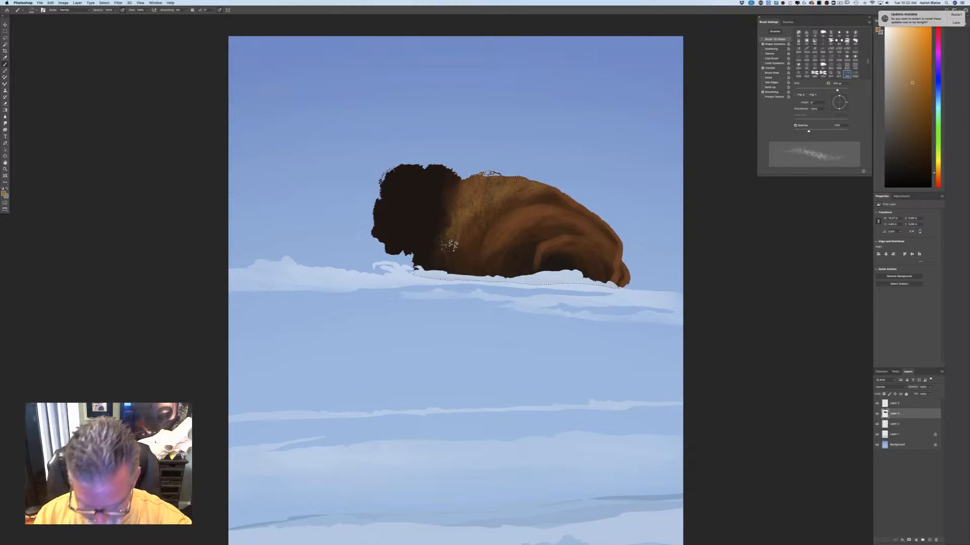
drag(444, 246, 455, 228)
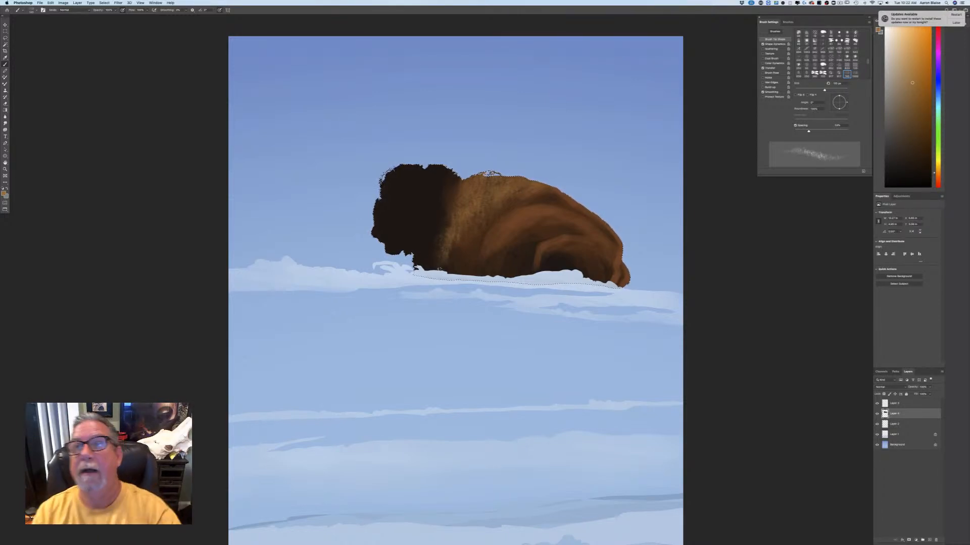
Step: Choose a more saturated orange-brown and paint warm highlights along the bison's back
click(4, 194)
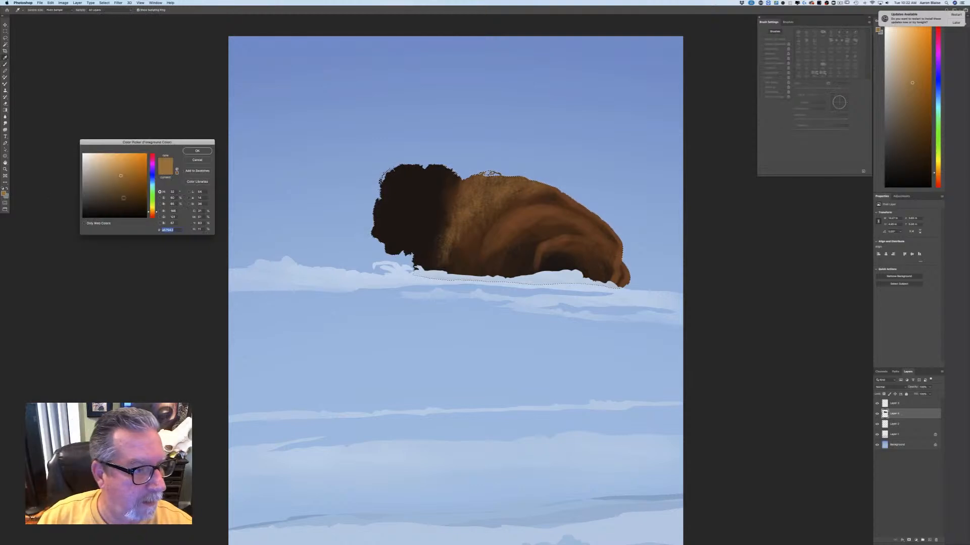
click(152, 214)
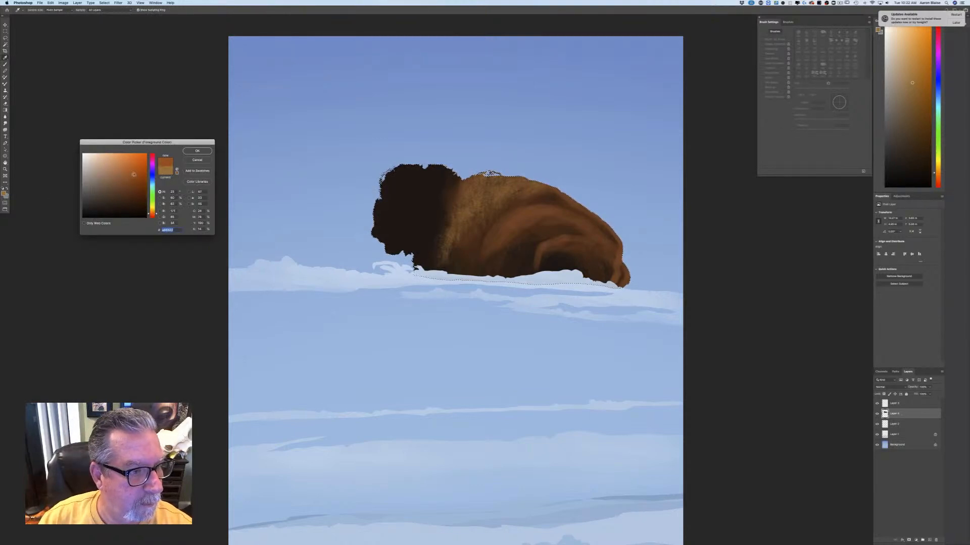
click(197, 151)
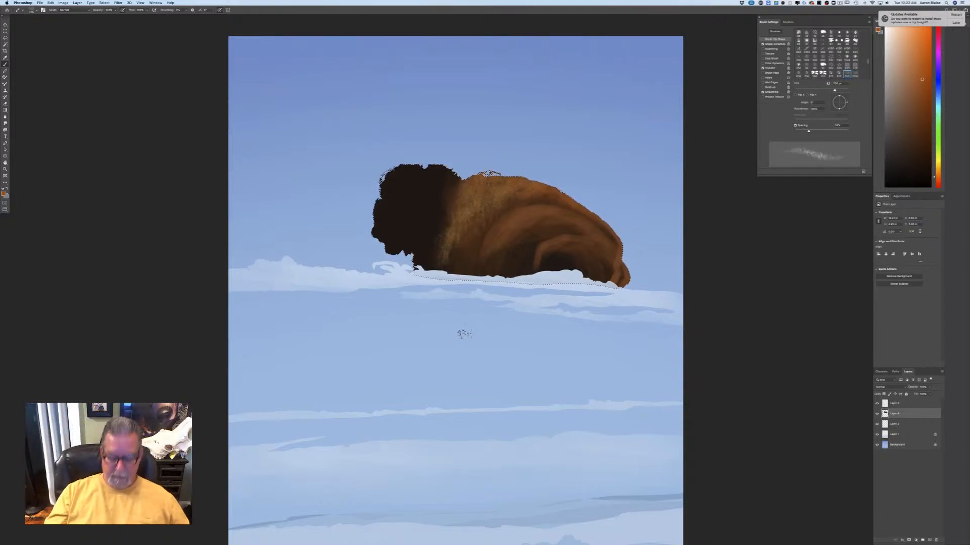
key(super+minus)
key(super+minus)
key(super+minus)
key(super+minus)
key(super+plus)
key(super+plus)
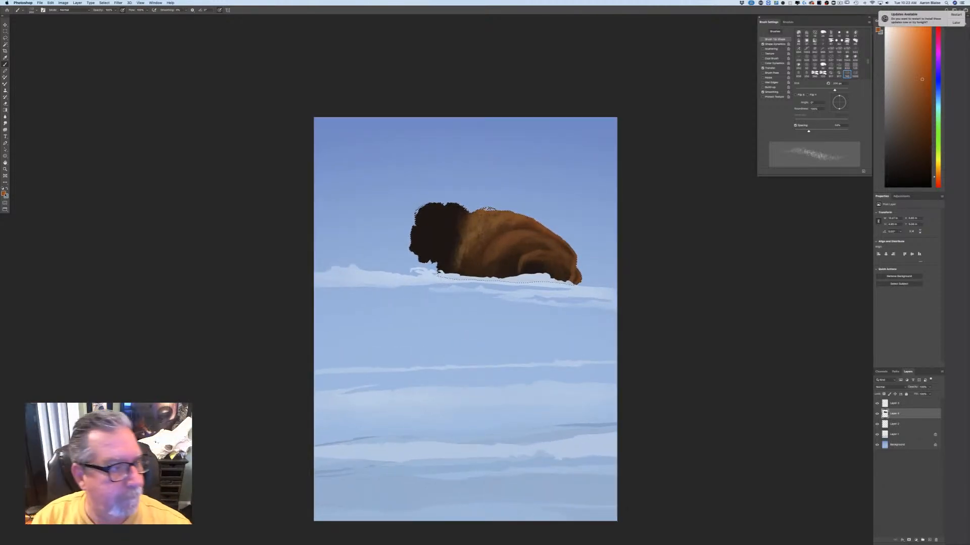
Step: Choose a dark brown and paint shadows into the folds of the bison's flank
click(5, 195)
click(115, 206)
click(197, 152)
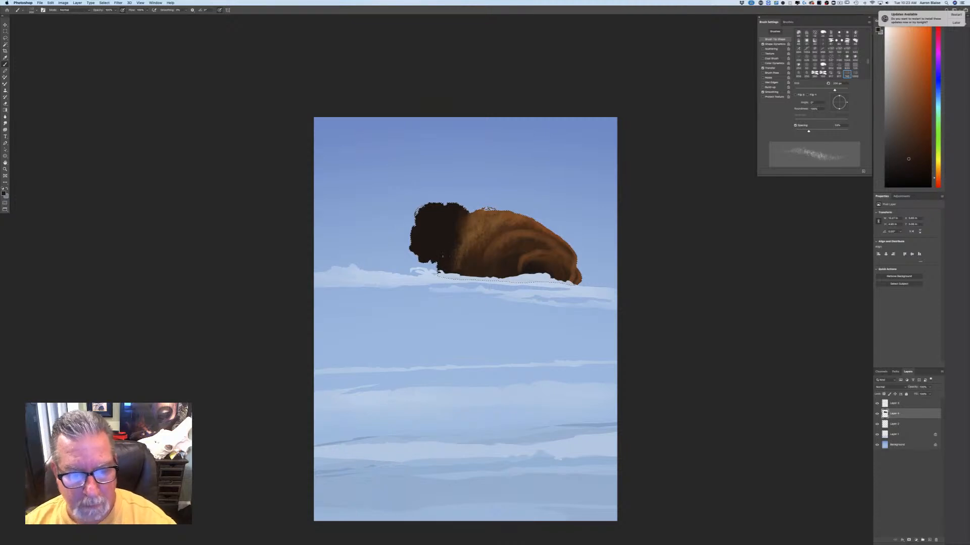
key(super+plus)
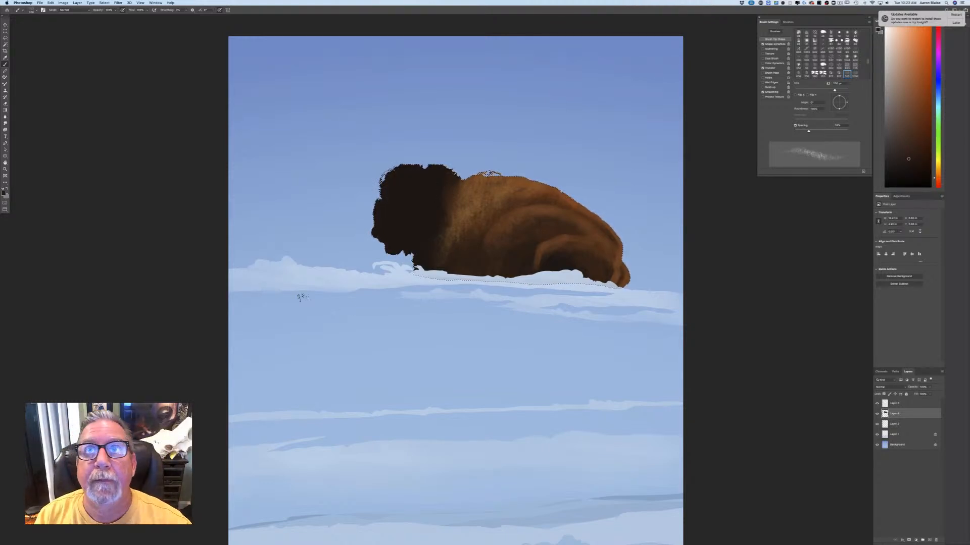
Step: Choose a slightly deeper dark brown and darken the shadows on the bison's lower flank and belly
click(3, 193)
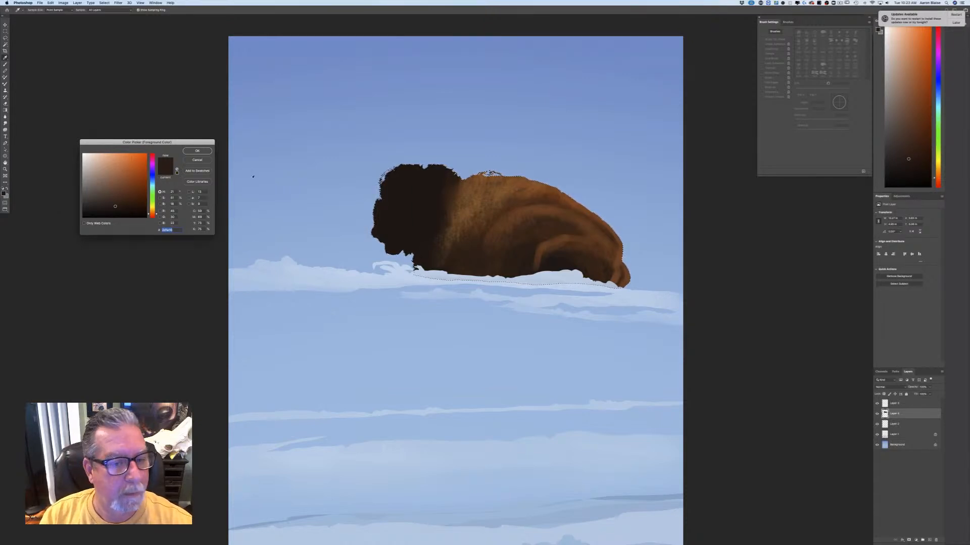
click(197, 150)
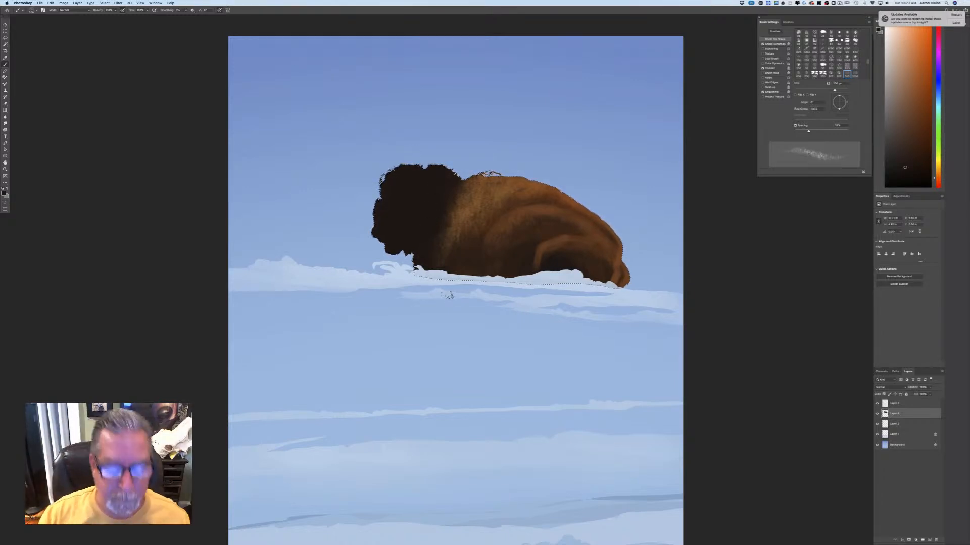
key(super+minus)
key(super+minus)
key(super+minus)
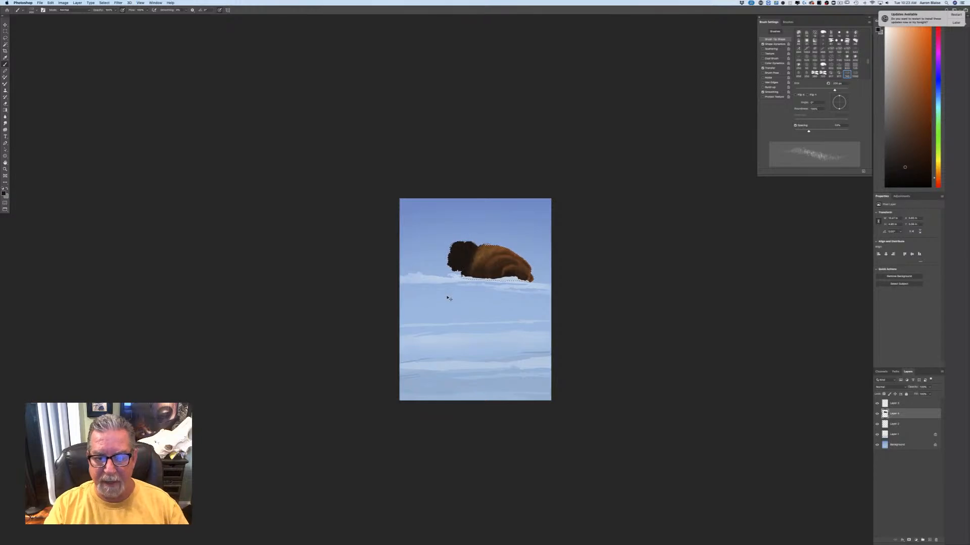
key(super+plus)
key(super+plus)
key(super+plus)
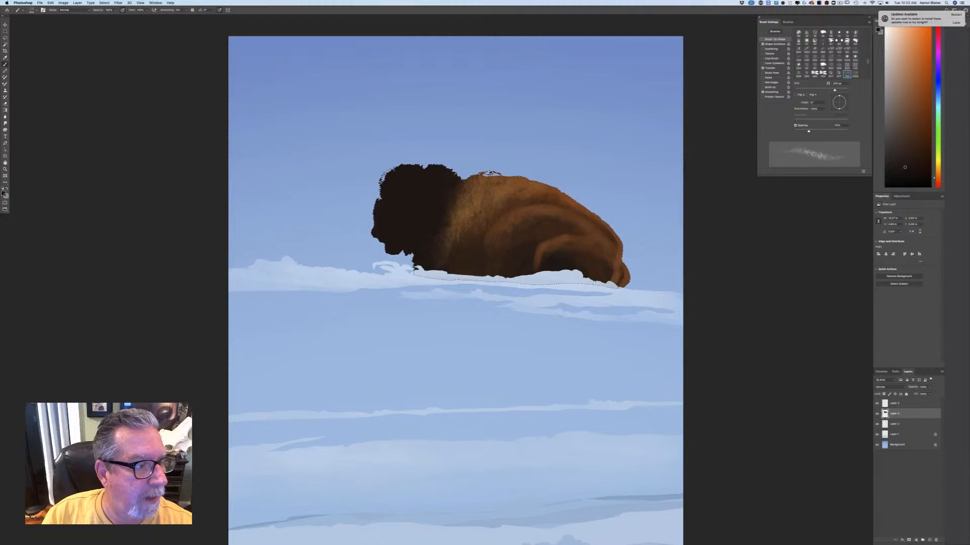
Step: Lasso the outline of a curved horn on the bison's dark head and choose a muted golden brown for painting
key(l)
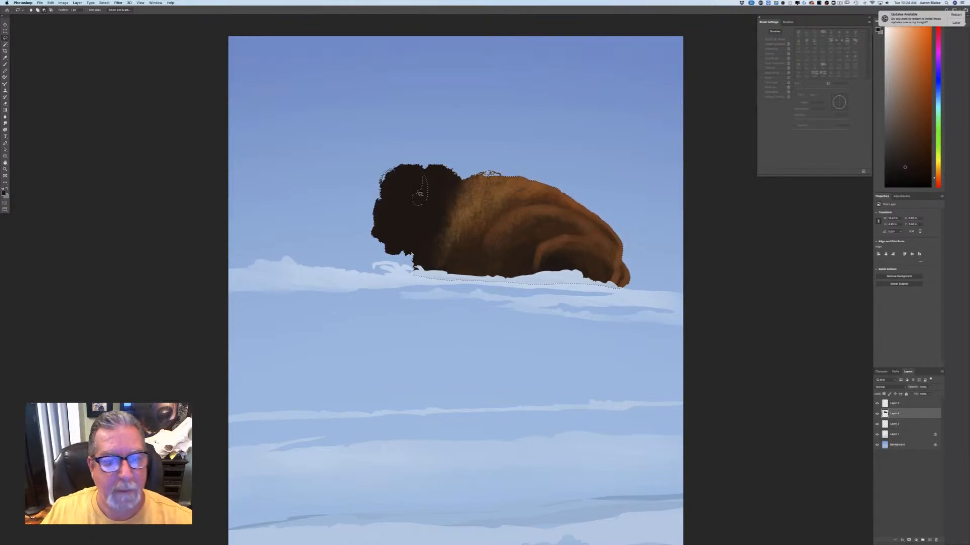
key(b)
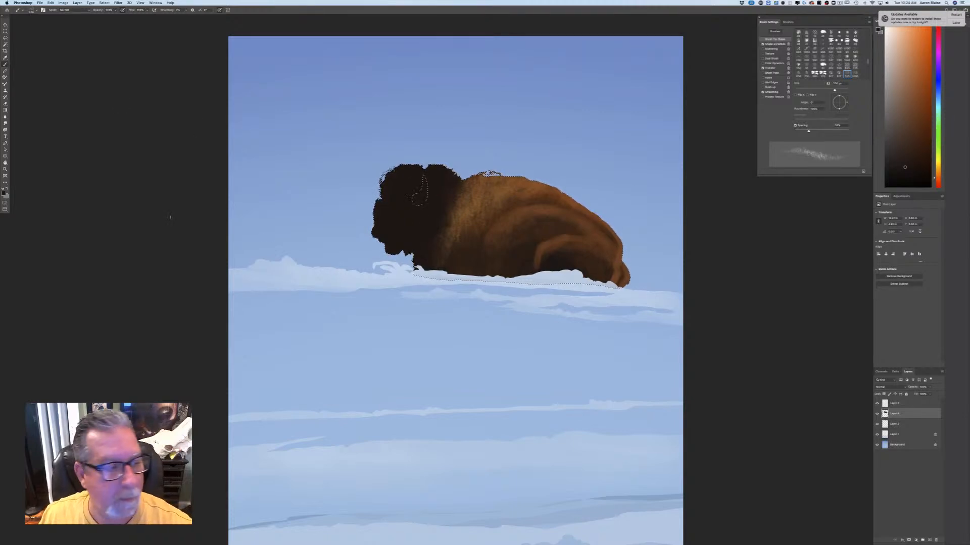
click(4, 193)
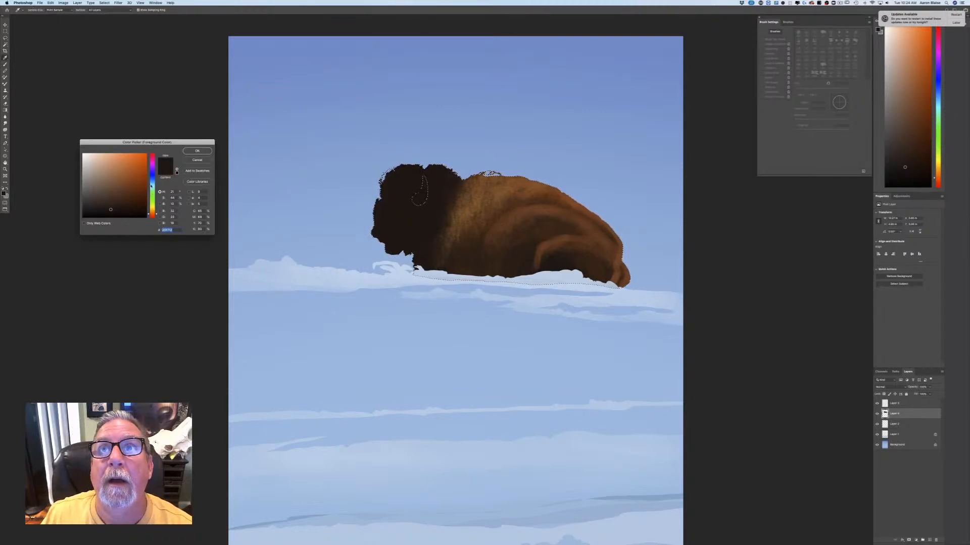
click(152, 213)
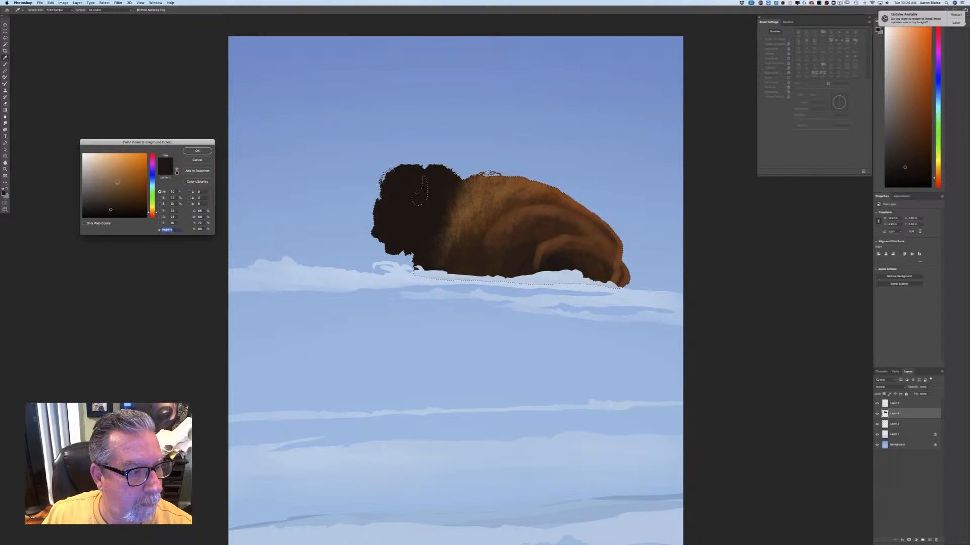
click(117, 185)
click(197, 150)
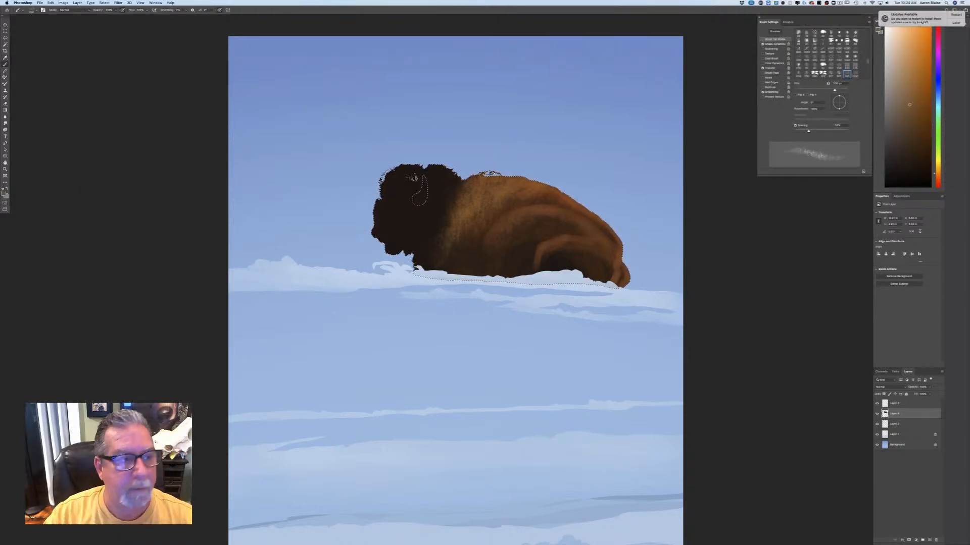
click(104, 4)
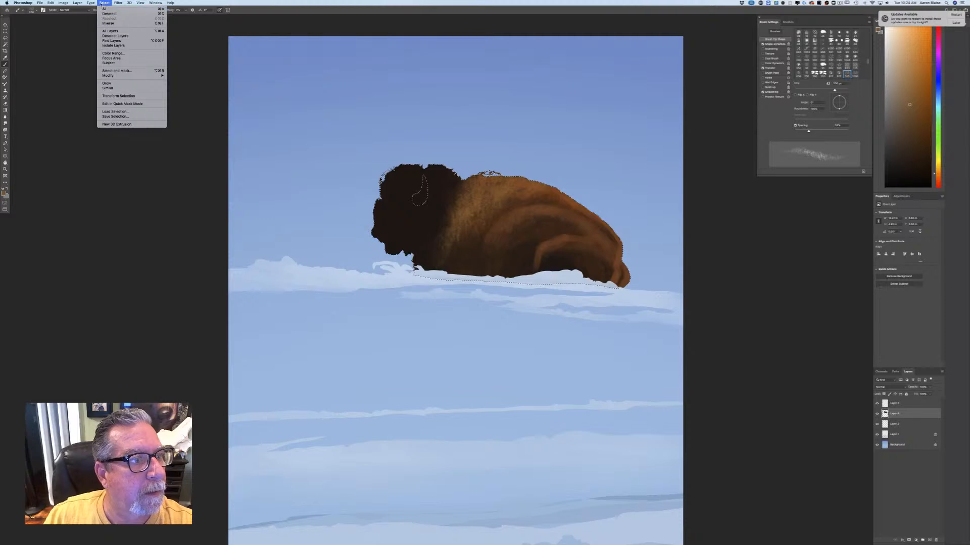
click(103, 4)
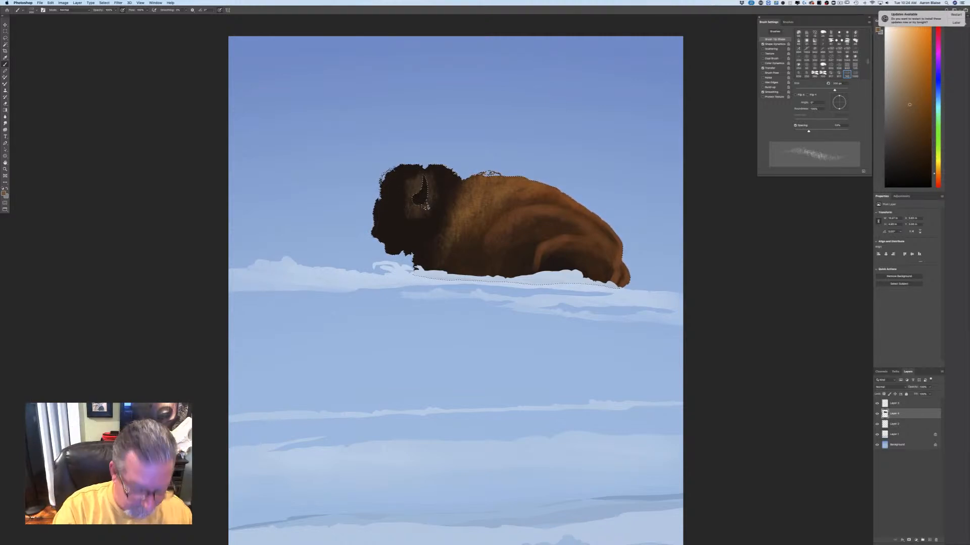
key(super+z)
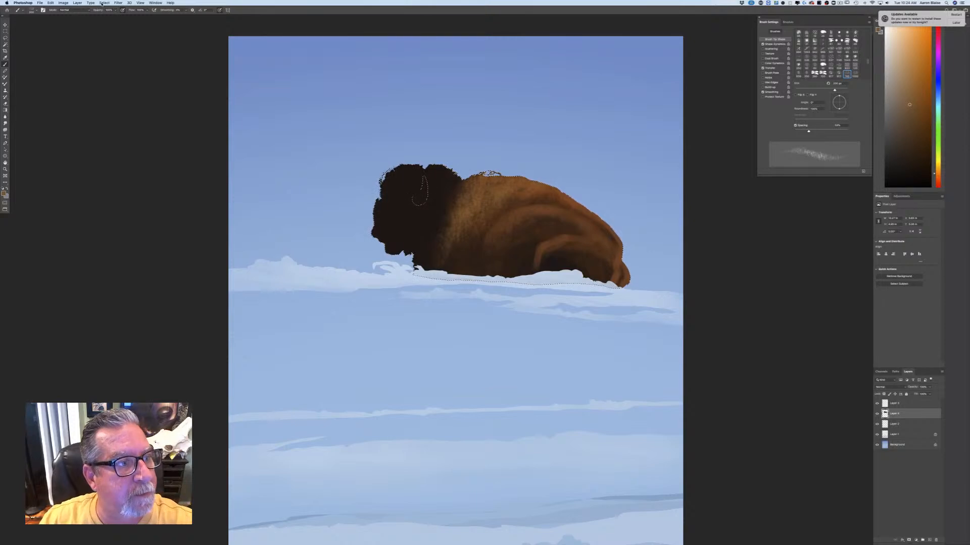
Step: Invert the selection and brush the muted golden brown inside the horn shape
click(102, 3)
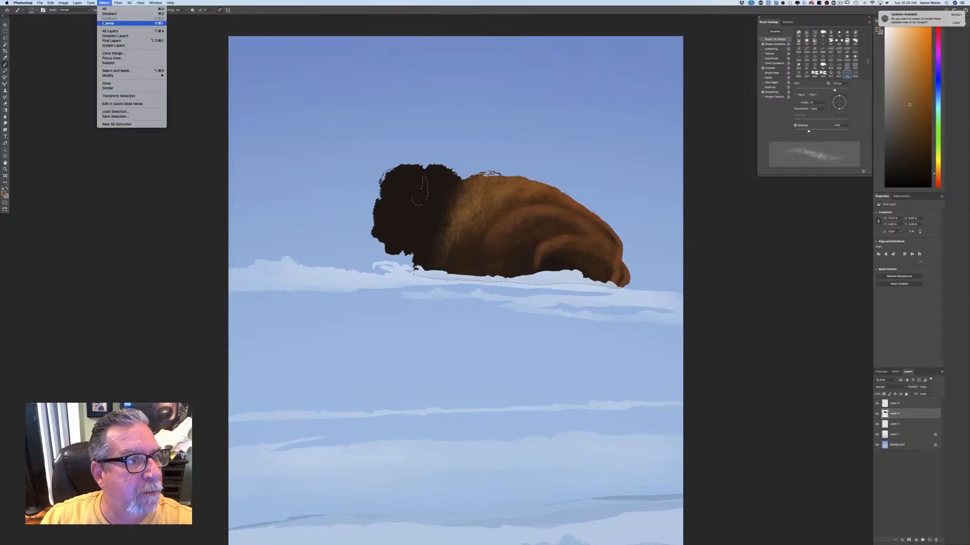
click(104, 23)
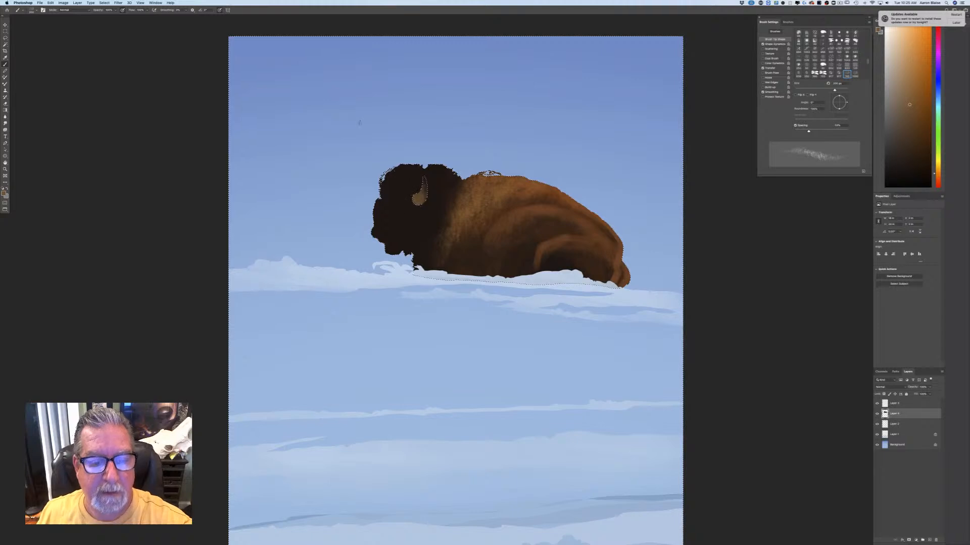
Step: Shade the upper part of the horn in a dark muted blue with the Hard Round brush
click(3, 194)
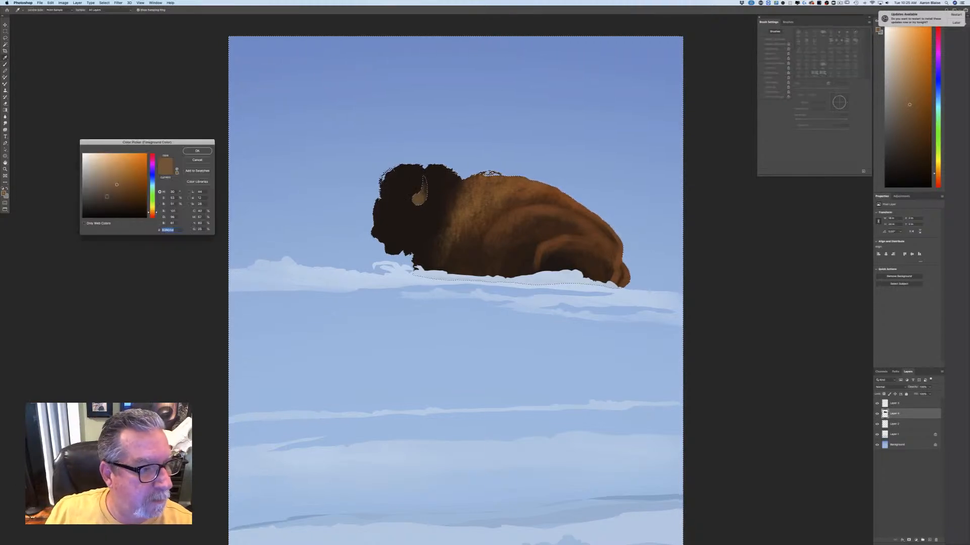
click(151, 184)
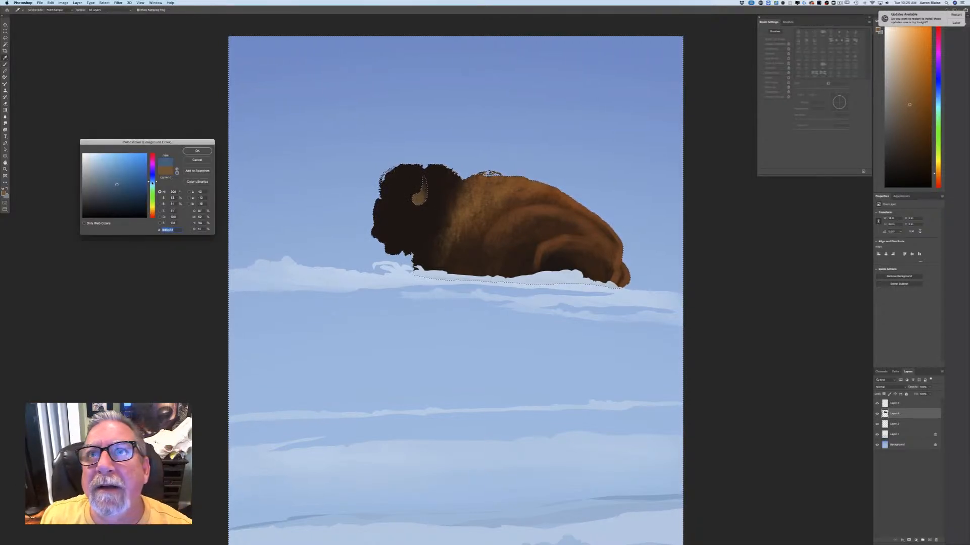
click(114, 194)
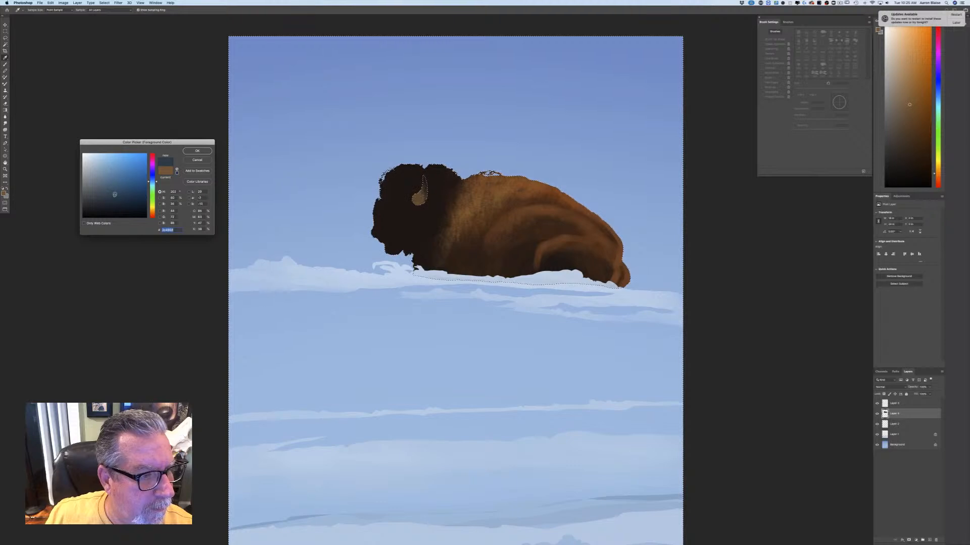
click(196, 150)
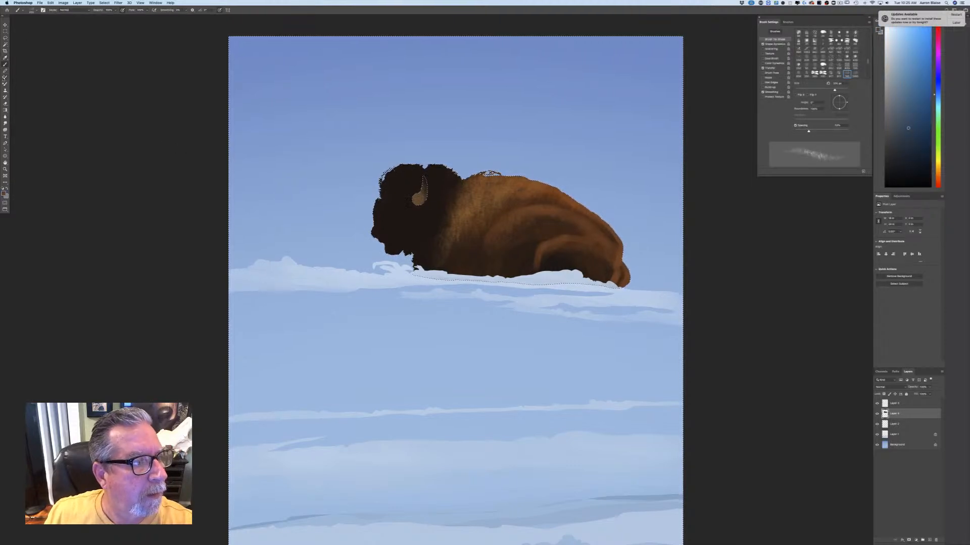
click(28, 13)
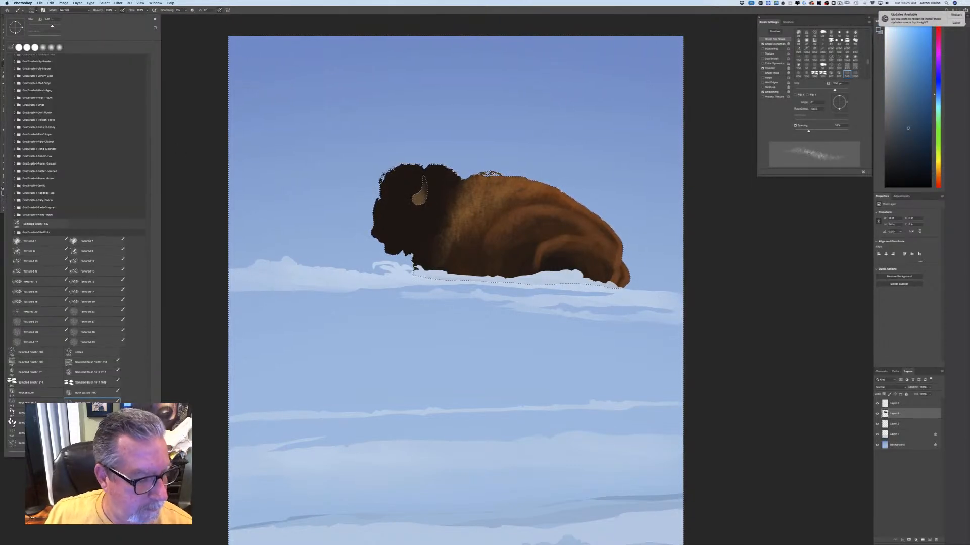
drag(148, 374, 130, 42)
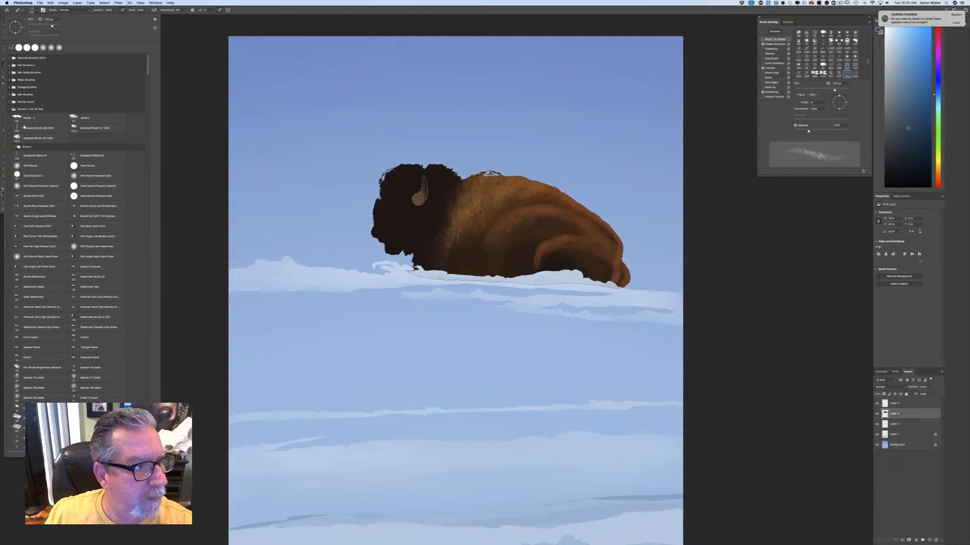
click(74, 165)
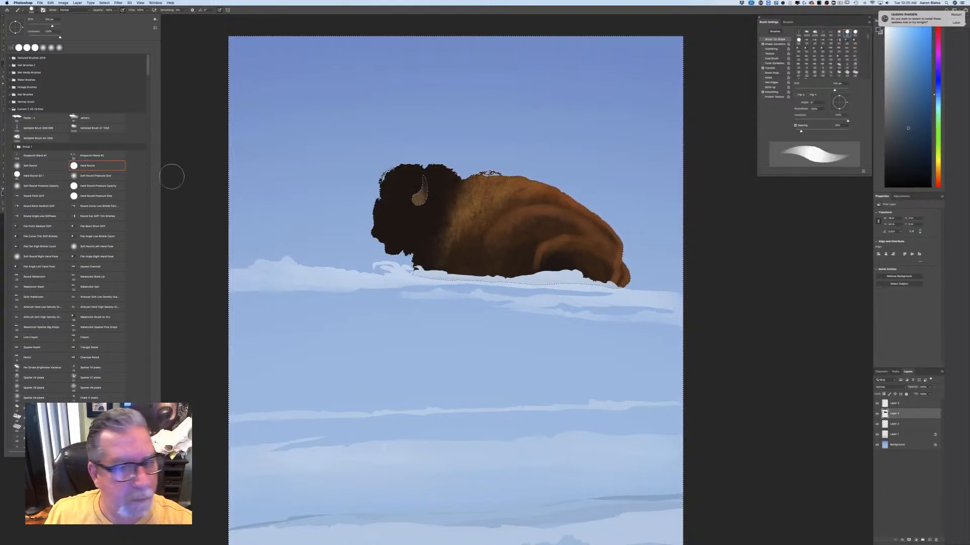
click(422, 171)
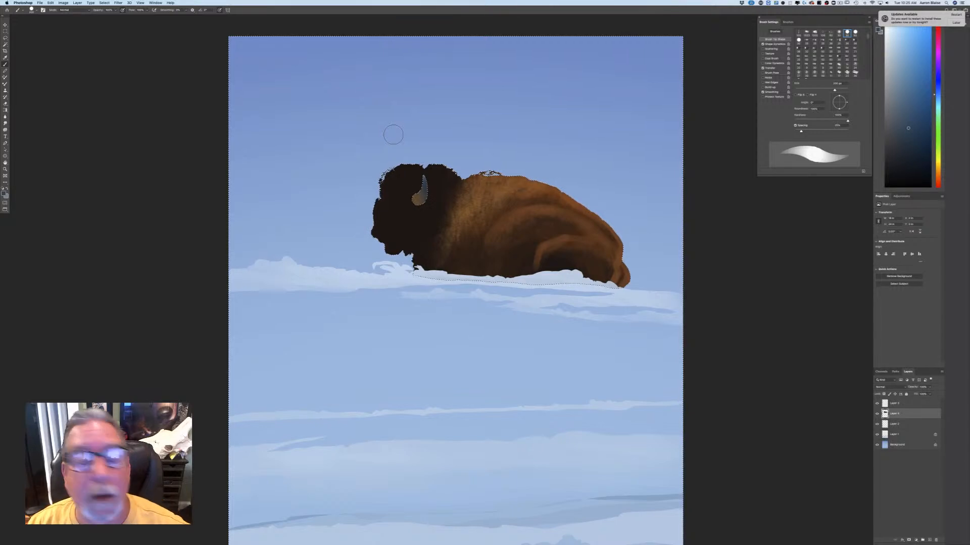
Step: Choose a darker navy blue and darken the edges of the horn with a much smaller hard round brush, switching off pressure-controlled size
click(4, 195)
click(116, 207)
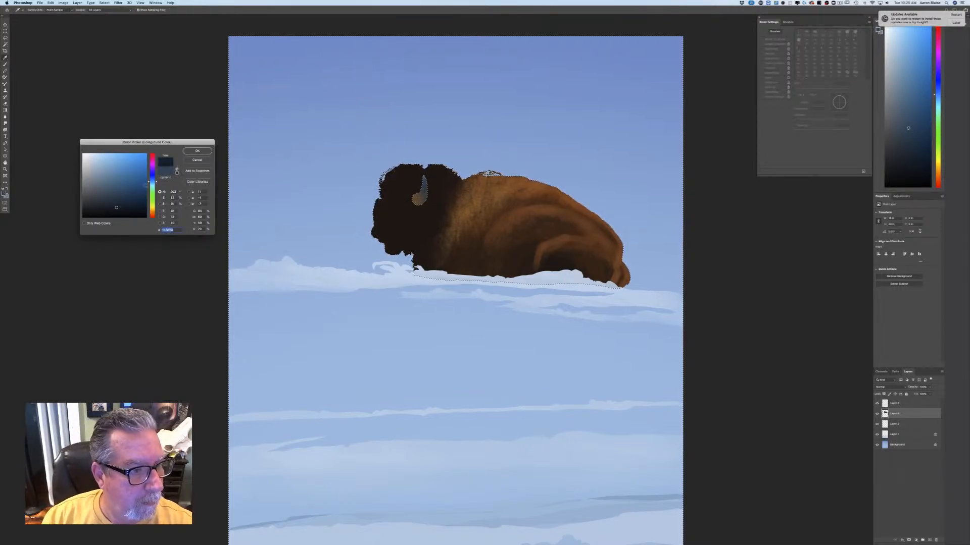
click(197, 152)
key(bracketleft)
key(bracketleft)
key(bracketleft)
key(bracketleft)
key(bracketleft)
key(bracketleft)
key(bracketleft)
key(bracketleft)
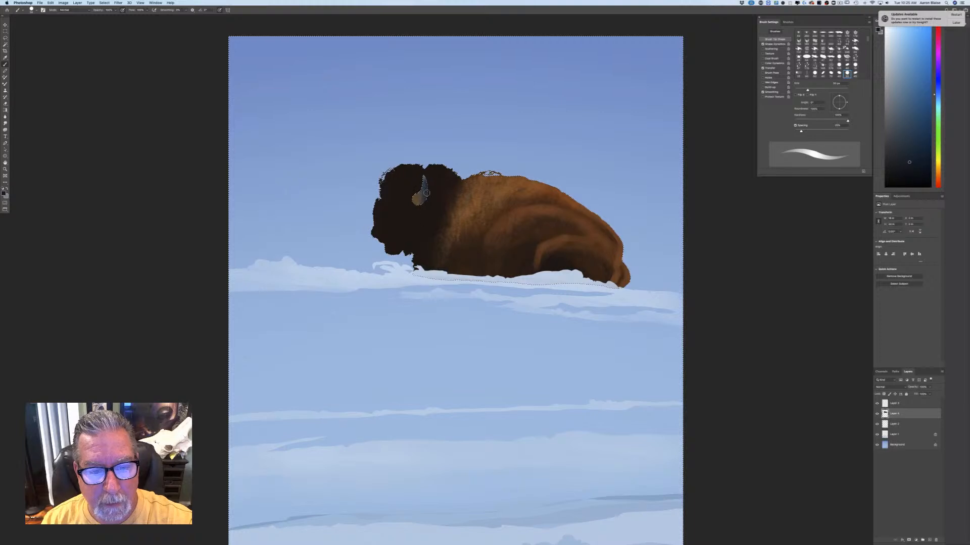
click(219, 10)
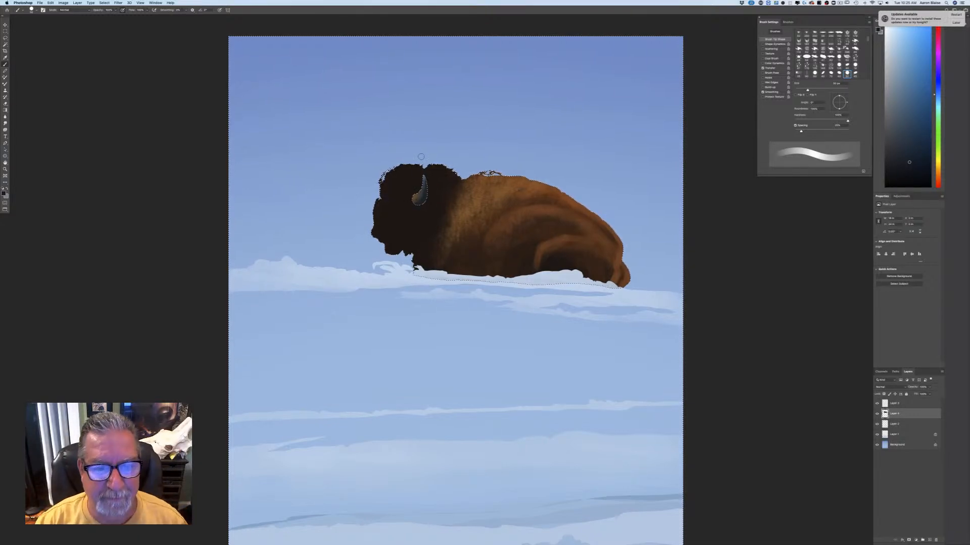
Step: Invert the selection and choose a lighter golden brown based on a colour sampled from the bison's shoulder fur
click(101, 2)
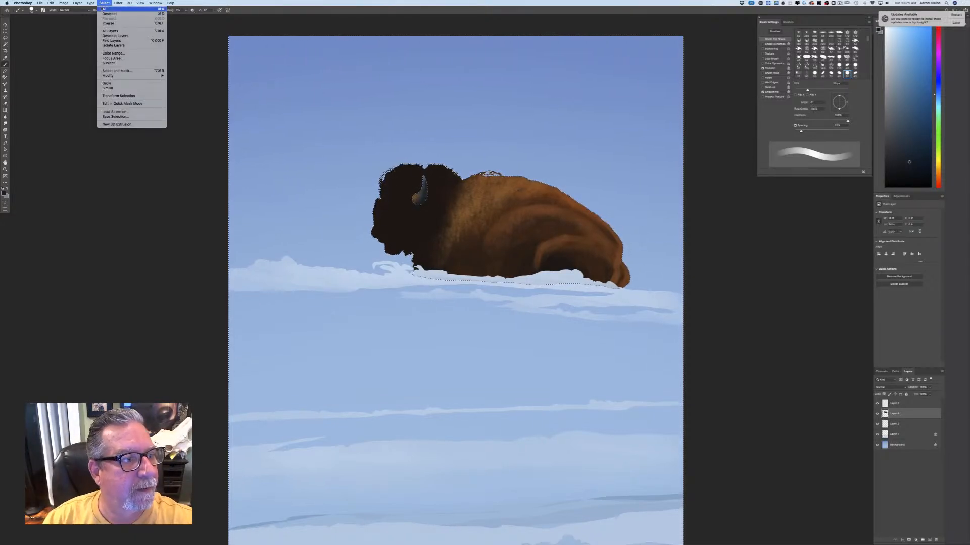
click(104, 24)
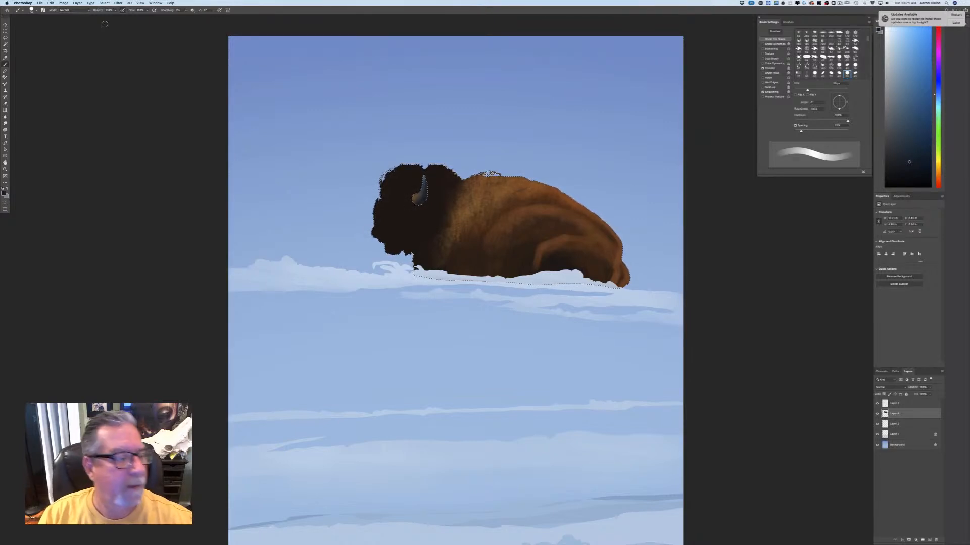
click(4, 192)
click(468, 214)
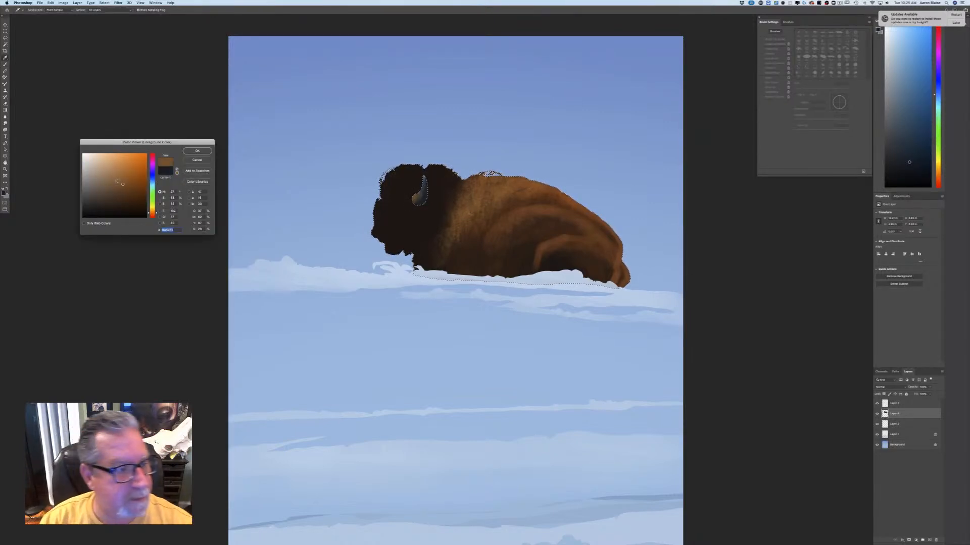
click(119, 175)
click(197, 151)
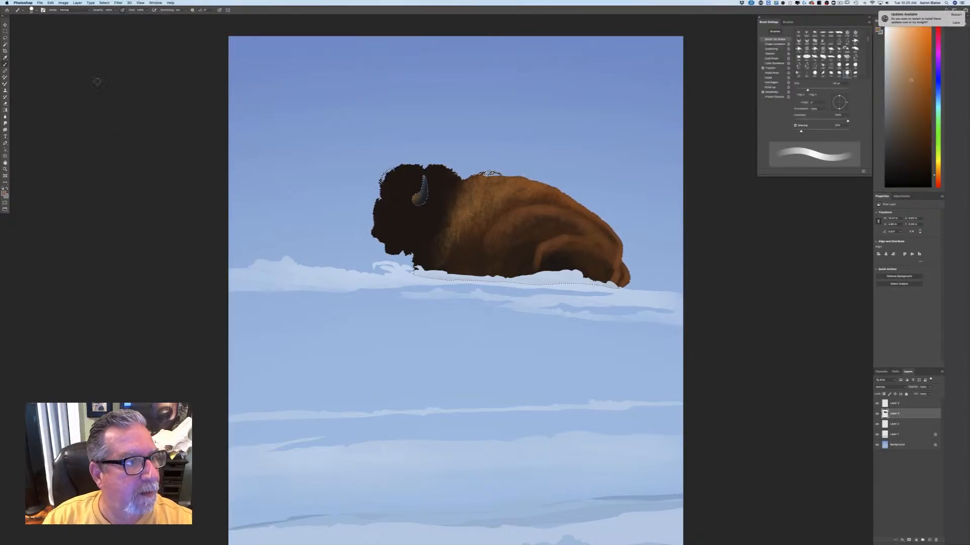
Step: Select a textured sampled brush, enlarge it and paint golden brown fur highlights over the bison's shoulder
click(36, 10)
drag(147, 72, 148, 431)
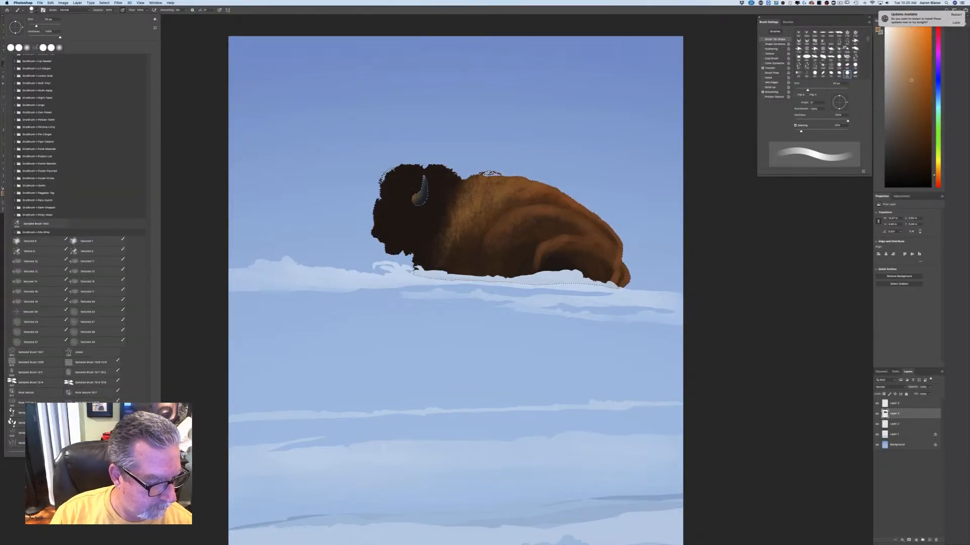
click(93, 402)
key(Return)
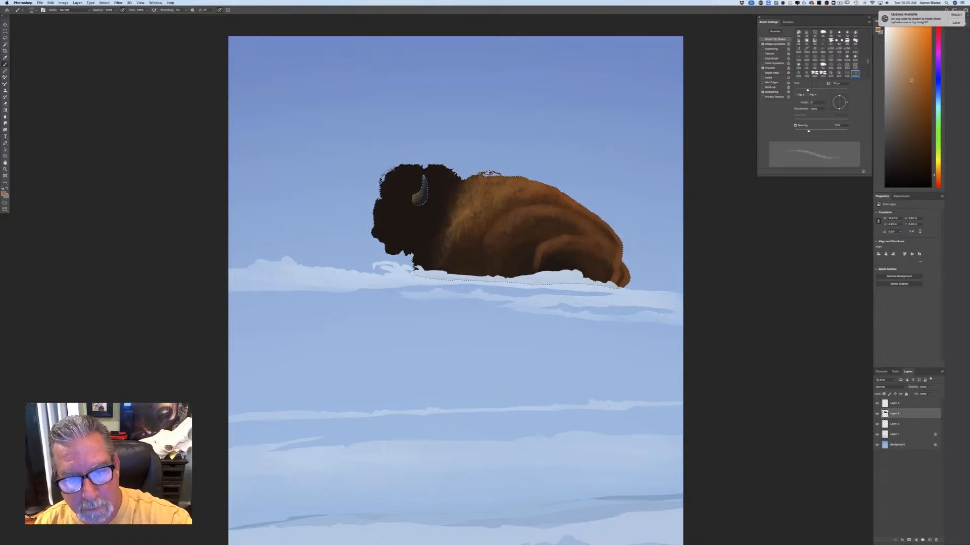
key(comma)
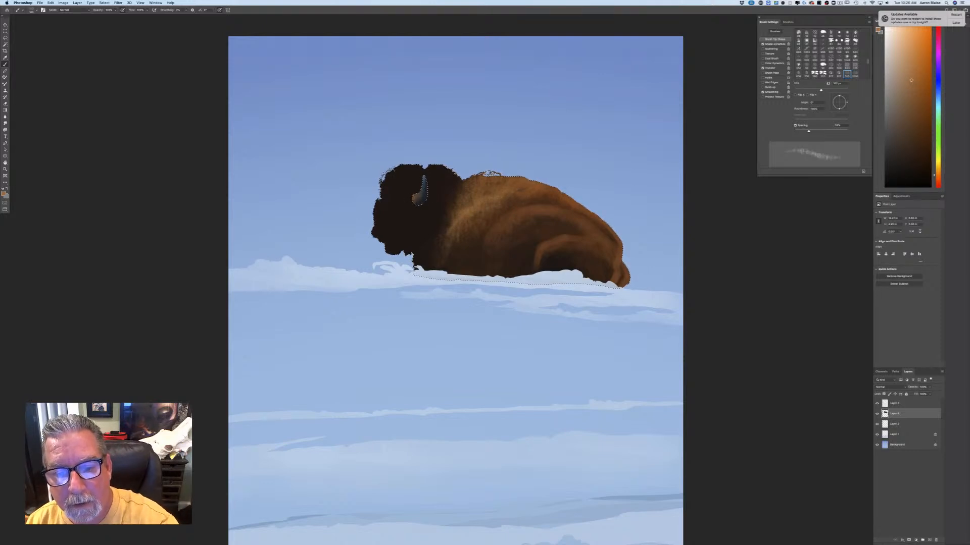
key(bracketright)
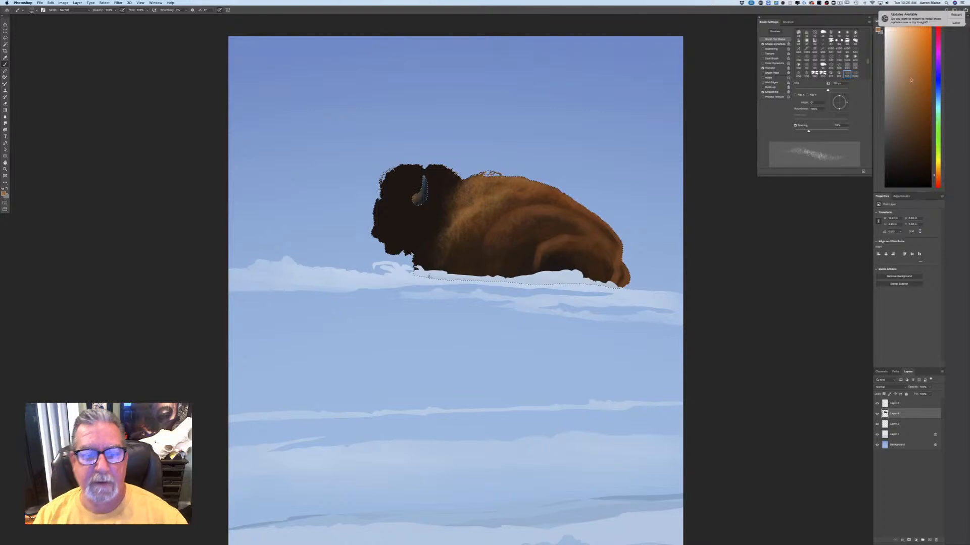
key(super+minus)
key(super+minus)
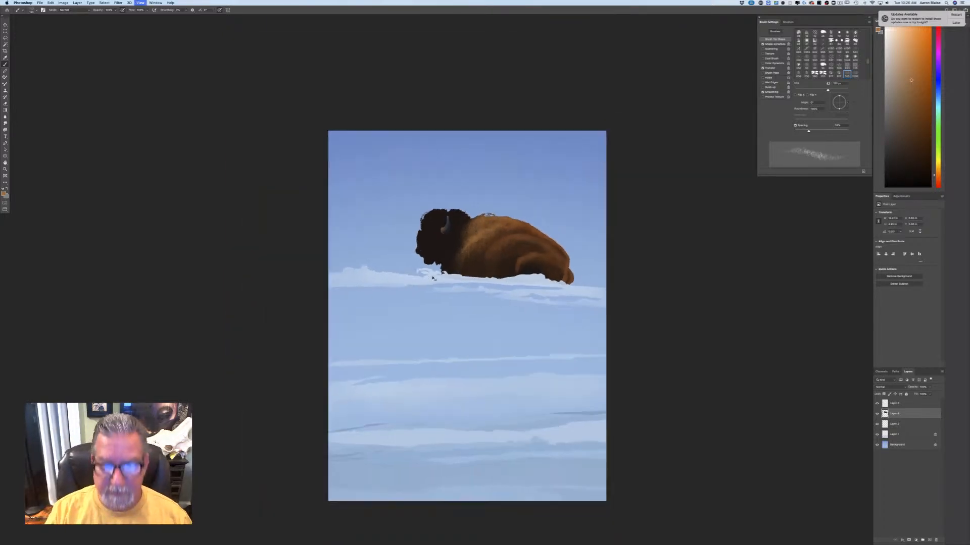
key(super+plus)
key(super+plus)
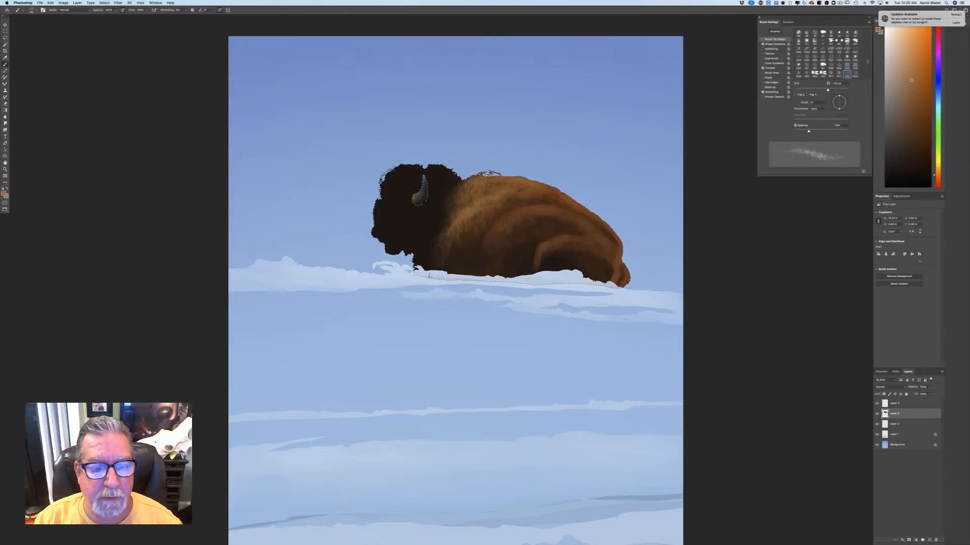
Step: Choose a near-black brown and darken the bison's lower head, beard and neck with a larger textured brush
click(4, 193)
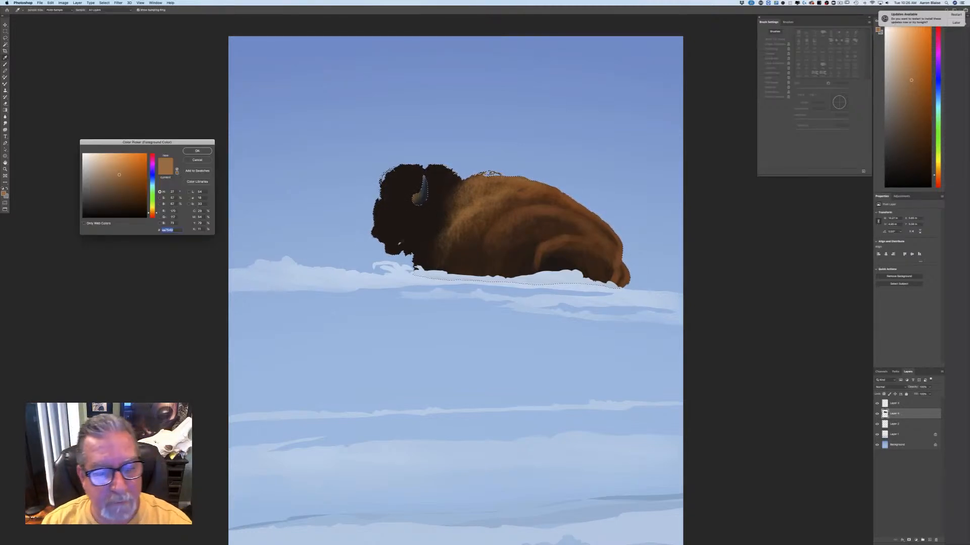
drag(119, 175, 103, 216)
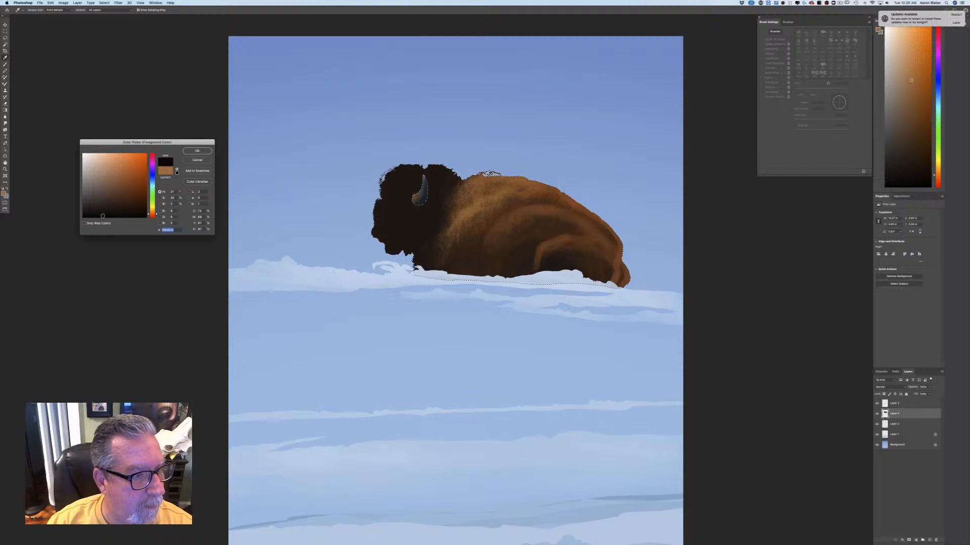
click(197, 151)
key(bracketright)
key(bracketright)
key(bracketright)
key(bracketright)
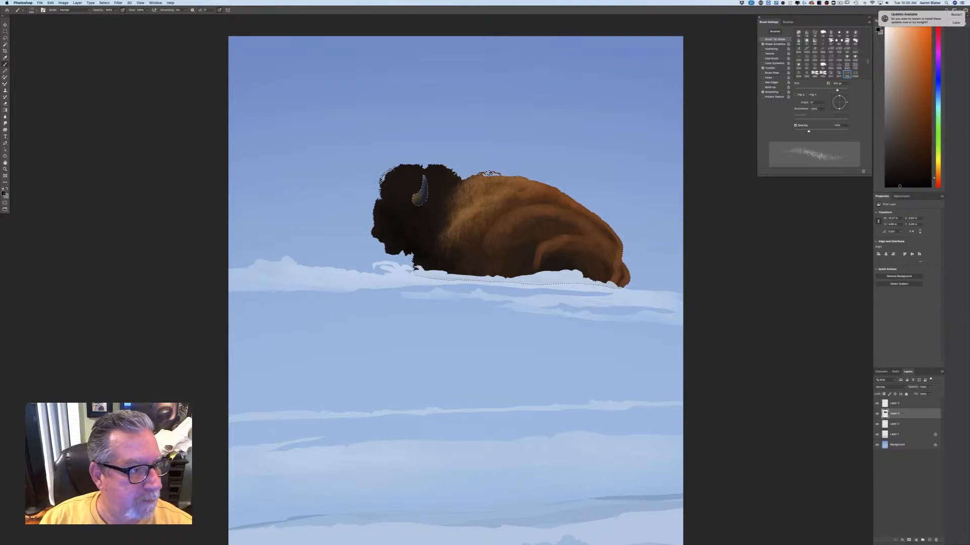
Step: Choose a dark reddish brown and brush a soft highlight onto the bison's face around the eye area
click(4, 193)
click(197, 151)
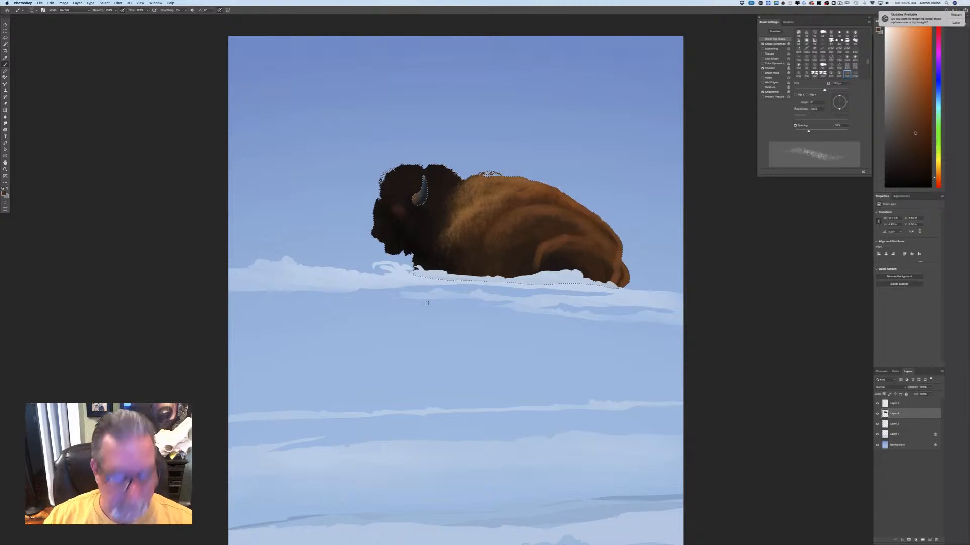
key(super+d)
Step: Sample a very dark brown from the bison's muzzle as the painting colour
key(super+plus)
drag(269, 389, 331, 447)
click(4, 194)
click(426, 296)
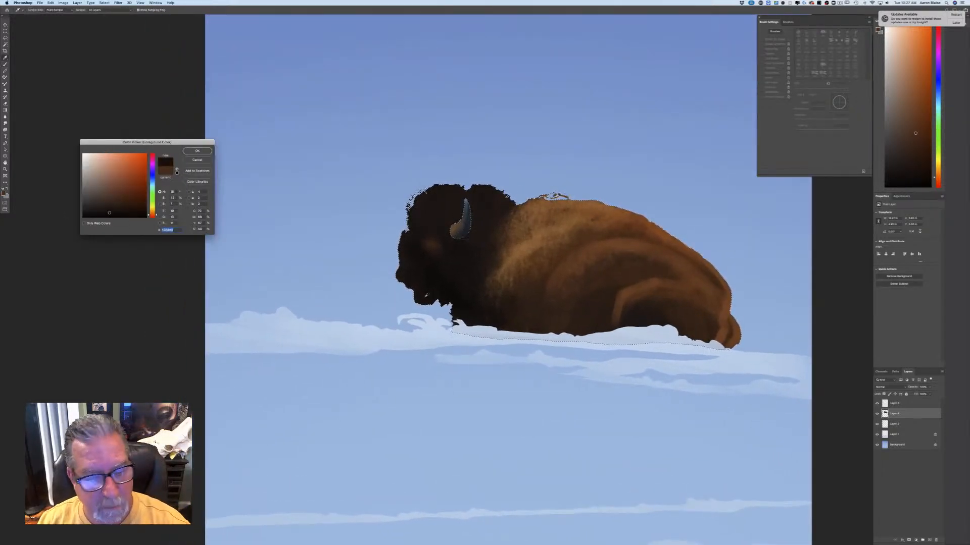
click(197, 151)
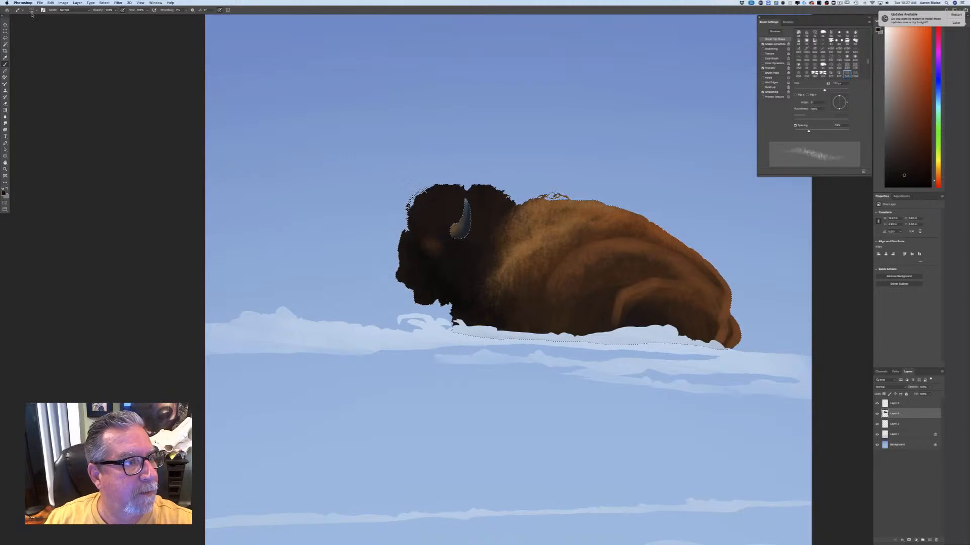
Step: Switch to a smooth, flat-tipped brush, reduce its size and paint a small dark eye on the bison's face
click(32, 10)
scroll(128, 103, down, 2)
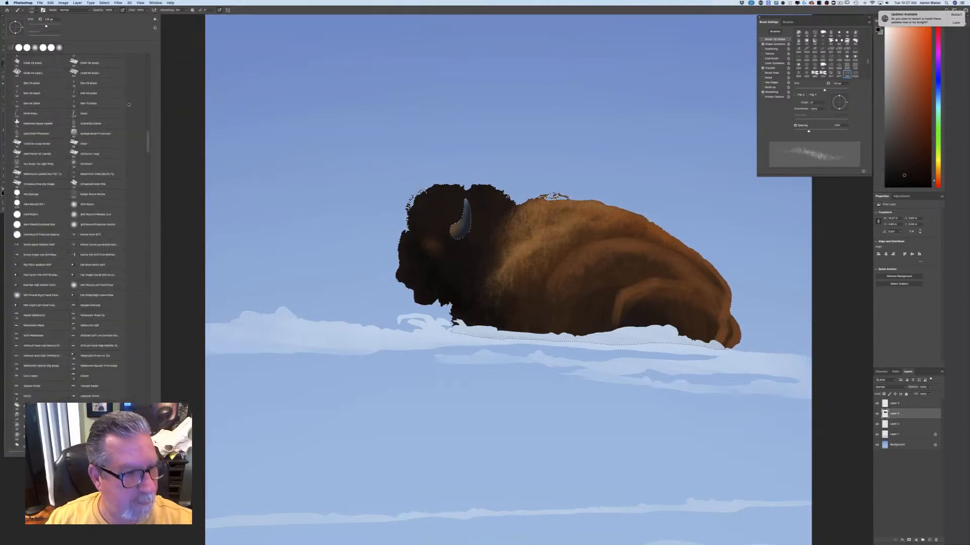
scroll(128, 105, up, 10)
click(23, 121)
click(191, 192)
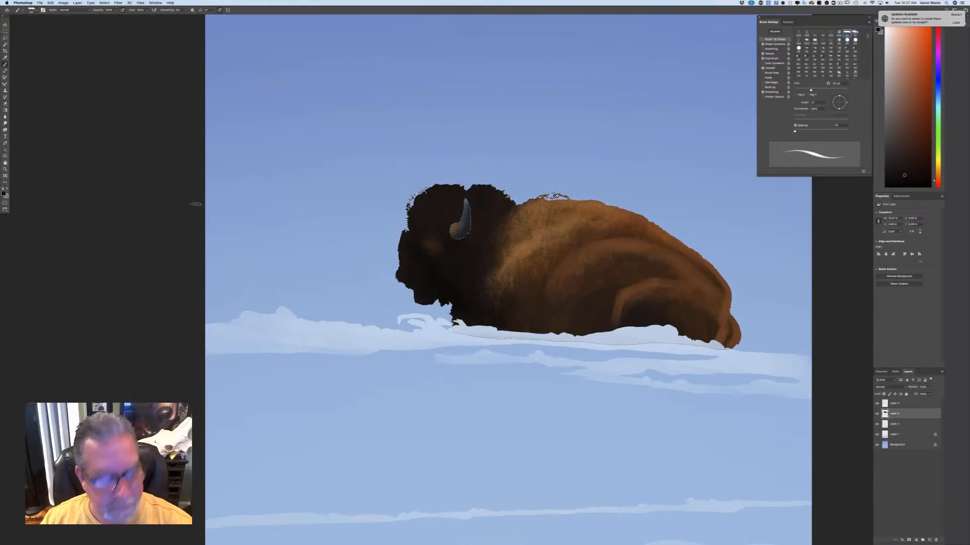
key(bracketleft)
key(bracketleft)
key(bracketleft)
key(bracketleft)
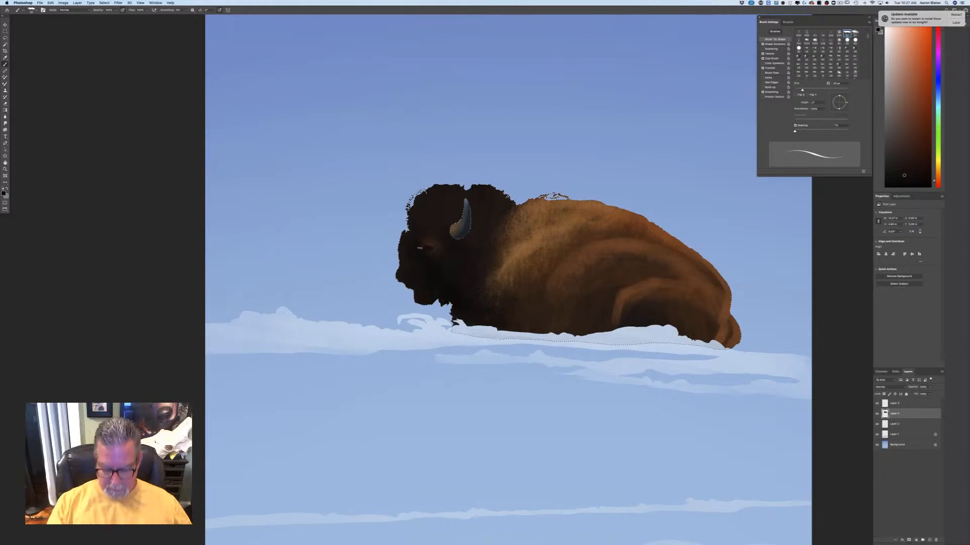
Step: Deselect the active selection around the bison
key(super+minus)
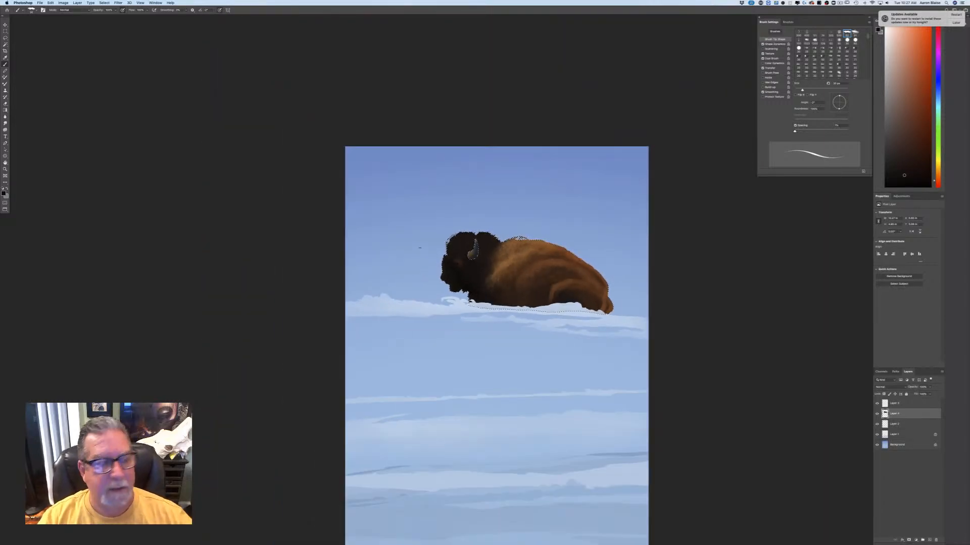
click(104, 2)
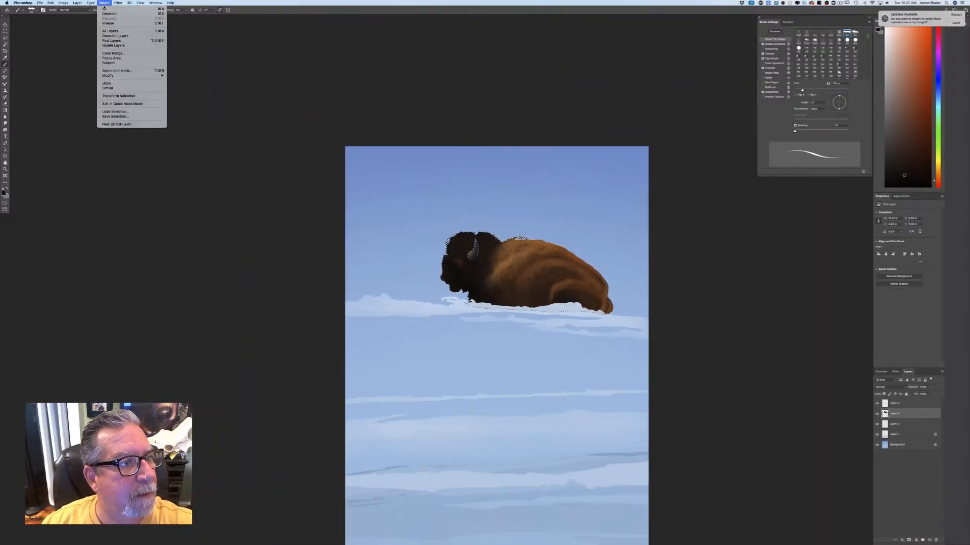
click(103, 14)
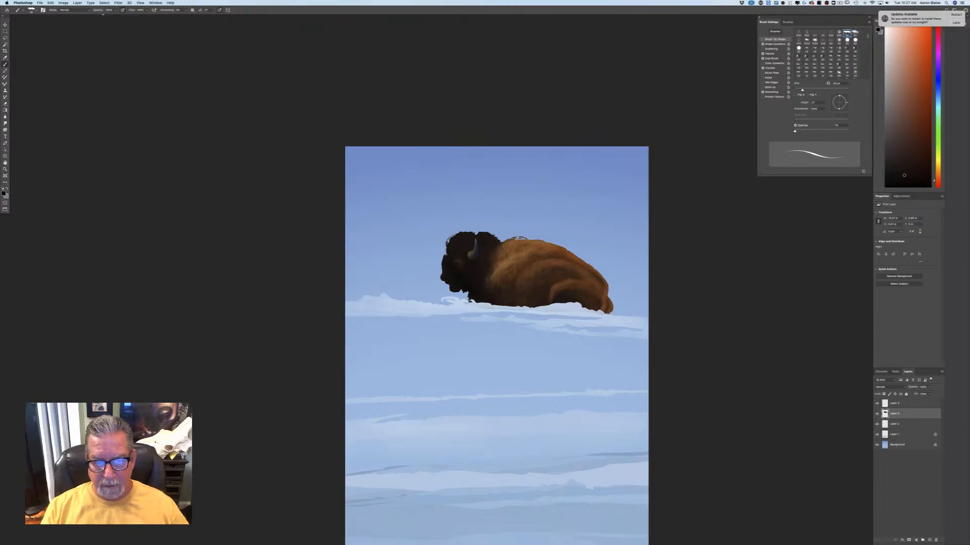
Step: Sample the medium brown from the top of the hump and paint over the gaps in its outline
key(super+plus)
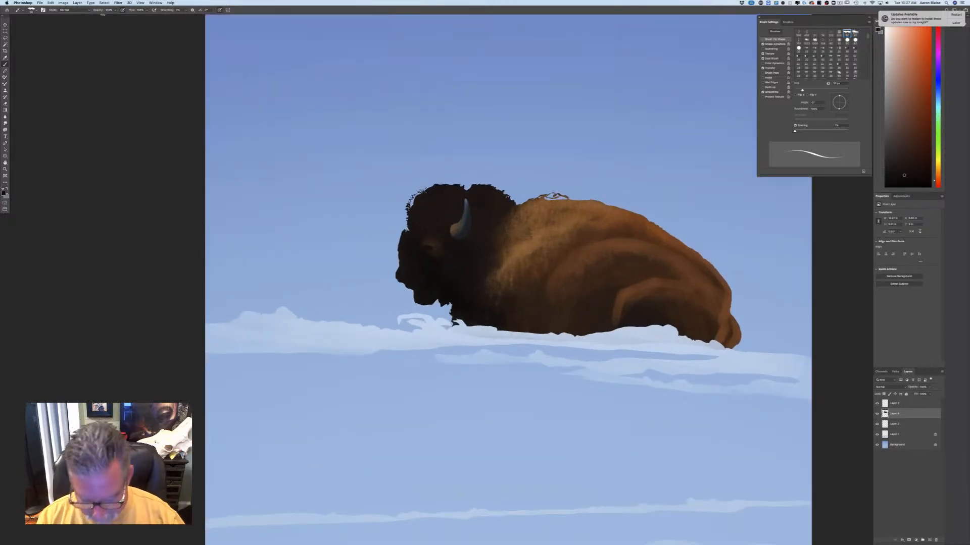
key(super+plus)
key(super+plus)
key(super+minus)
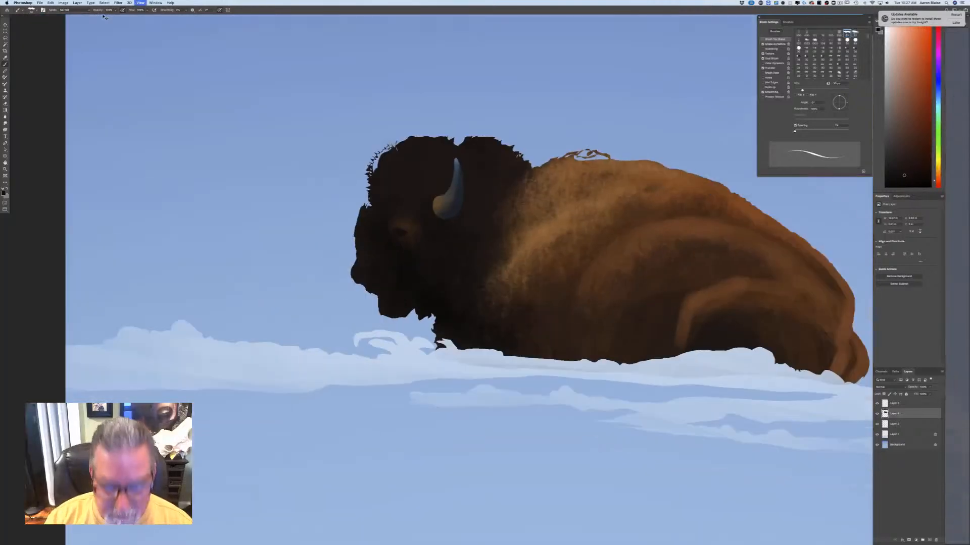
drag(557, 170, 515, 254)
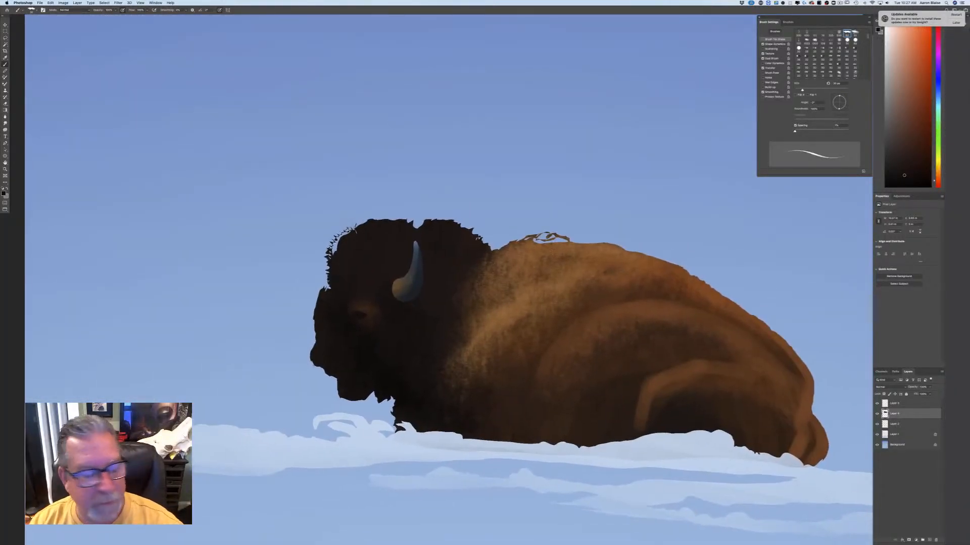
click(3, 194)
click(555, 246)
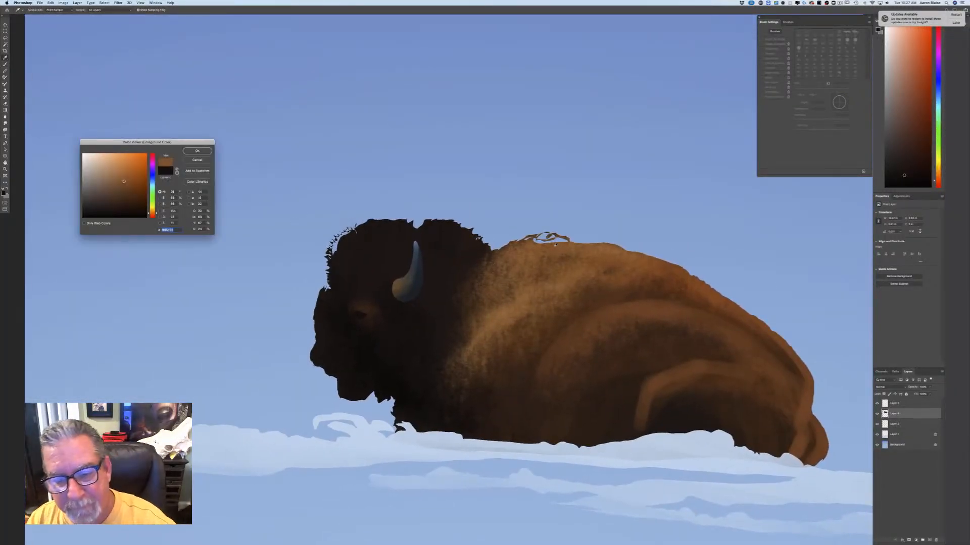
click(197, 152)
key(b)
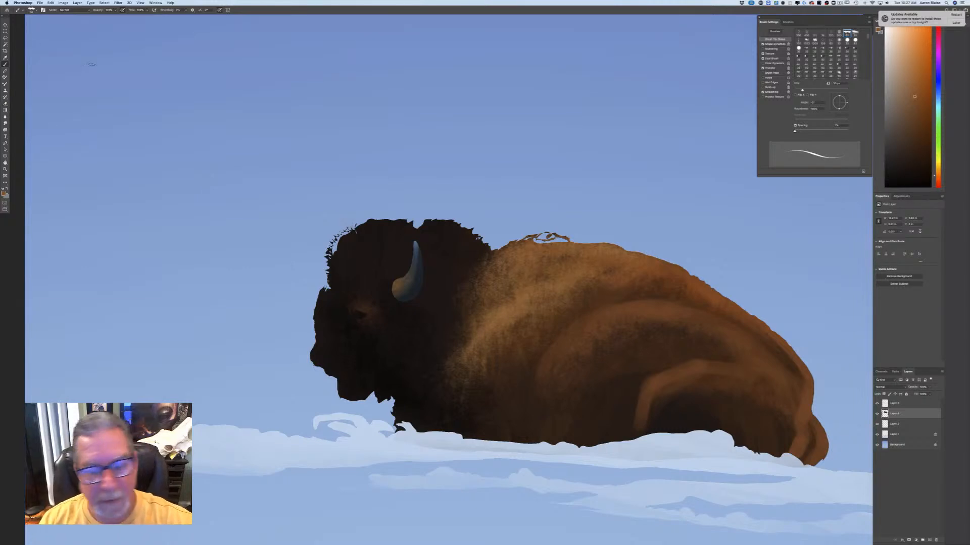
mouse_move(559, 244)
mouse_down()
mouse_move(572, 239)
mouse_move(518, 243)
mouse_move(562, 240)
mouse_up()
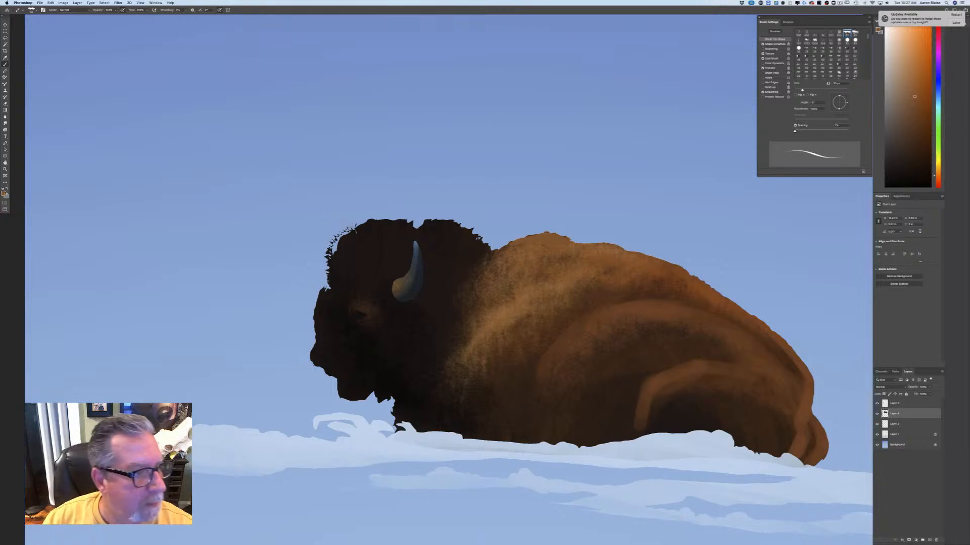
Step: Sample the dark brown of the head and fill in the ragged outline along the bison's forehead
click(4, 194)
click(360, 250)
click(197, 151)
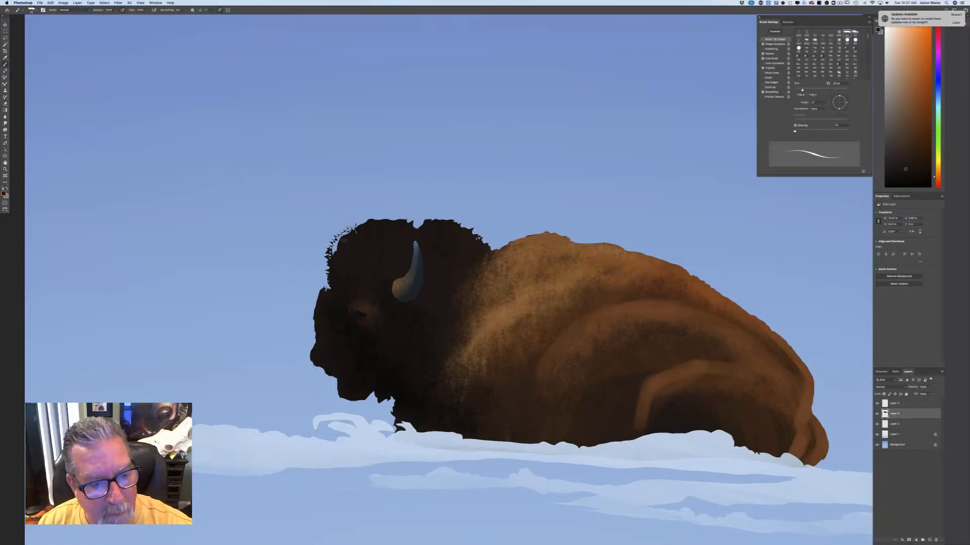
mouse_move(354, 230)
mouse_down()
mouse_move(330, 249)
mouse_move(323, 289)
mouse_up()
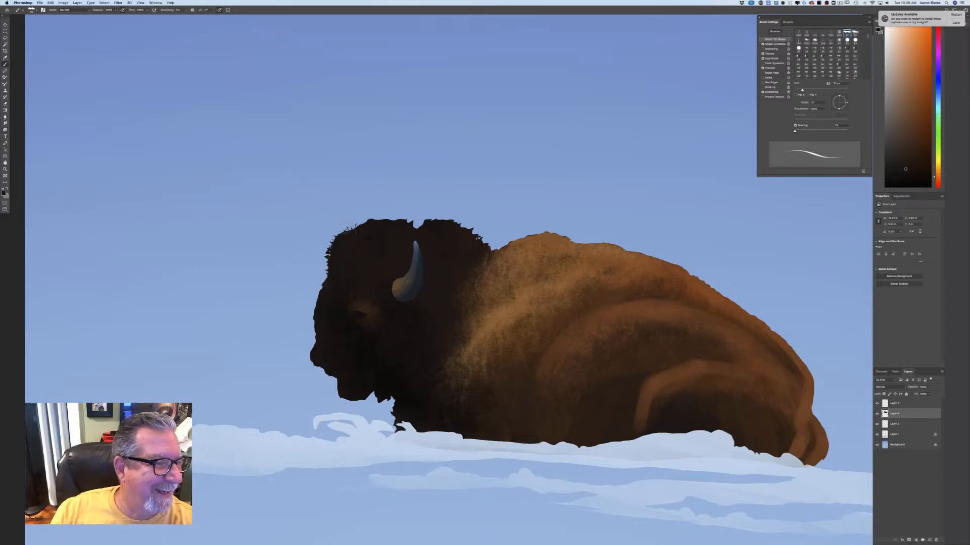
Step: Switch to the Smudge tool and choose a speckled sampled brush tip from the brush presets
click(5, 123)
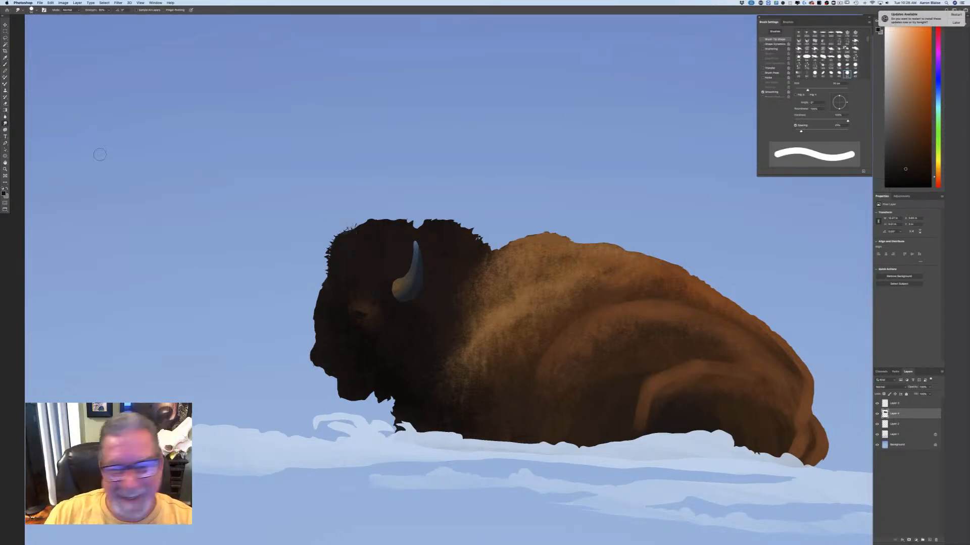
click(31, 10)
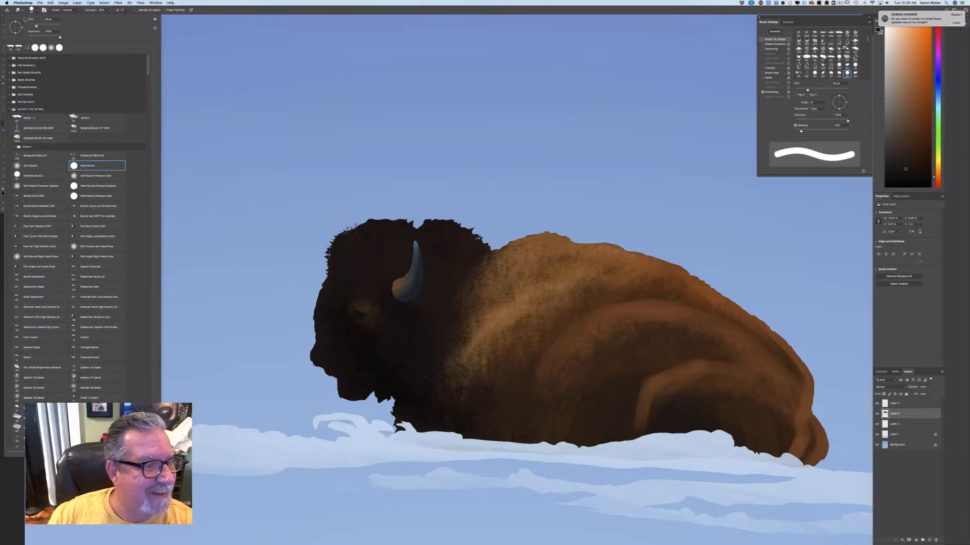
scroll(76, 227, down, 15)
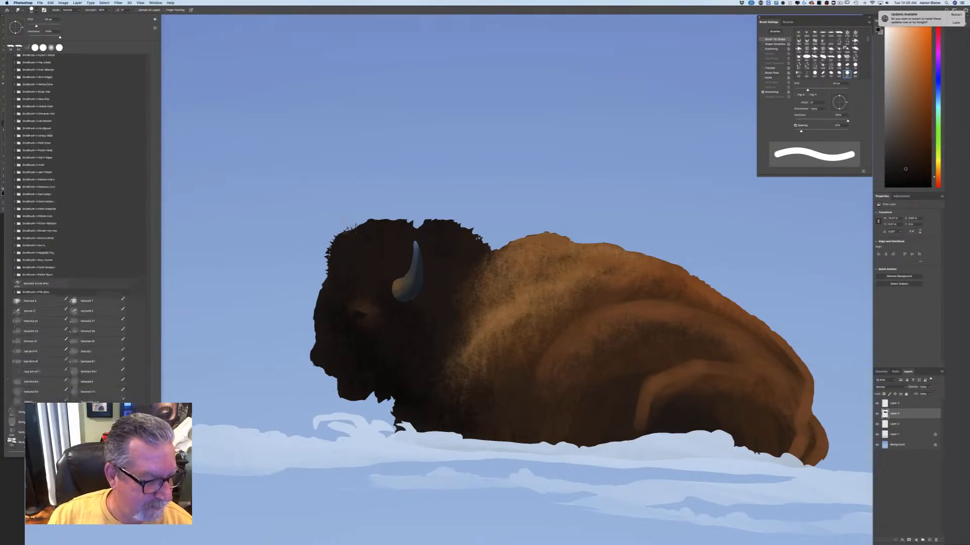
scroll(144, 360, up, 5)
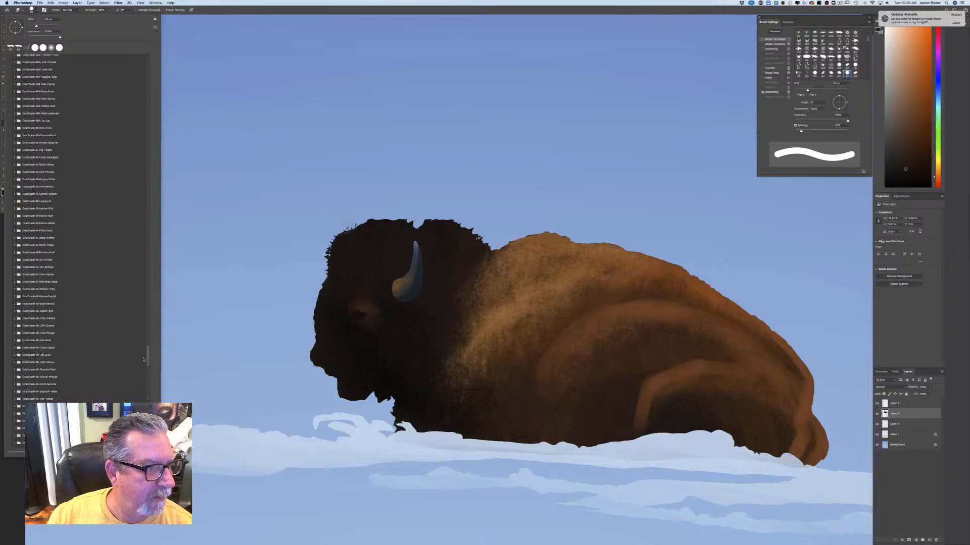
drag(144, 359, 145, 281)
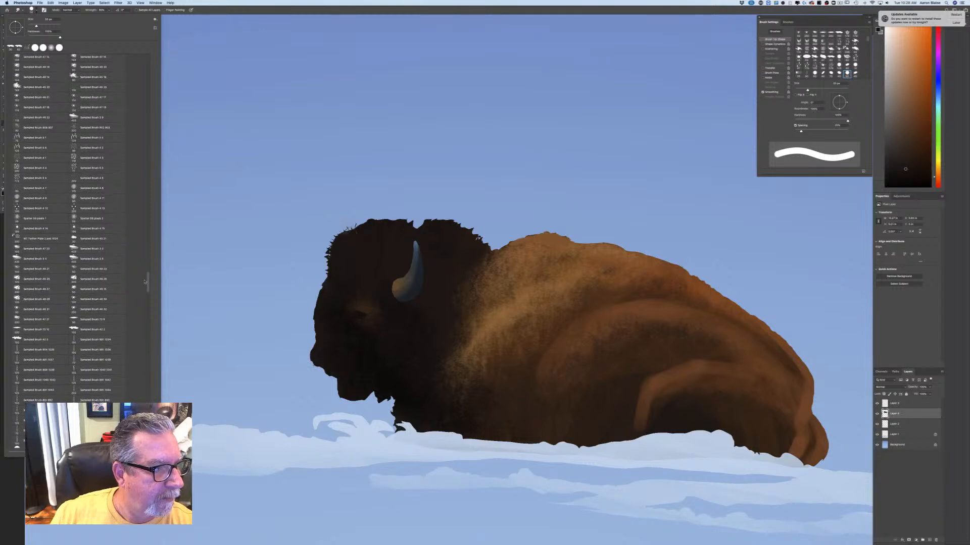
click(21, 166)
Step: Undo a trial smudge on the bison's forehead and turn off the brush's Scattering and Shape Dynamics
drag(338, 254, 308, 289)
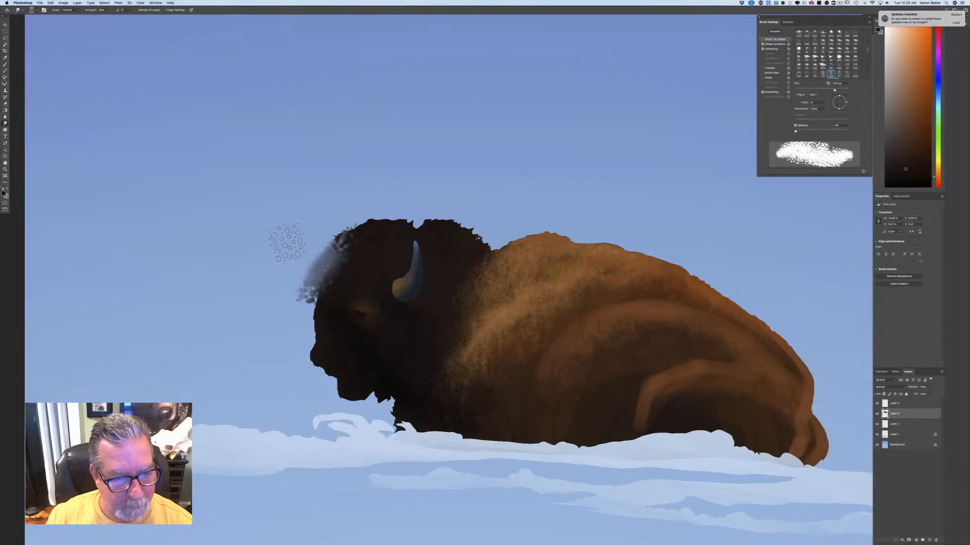
key(super+z)
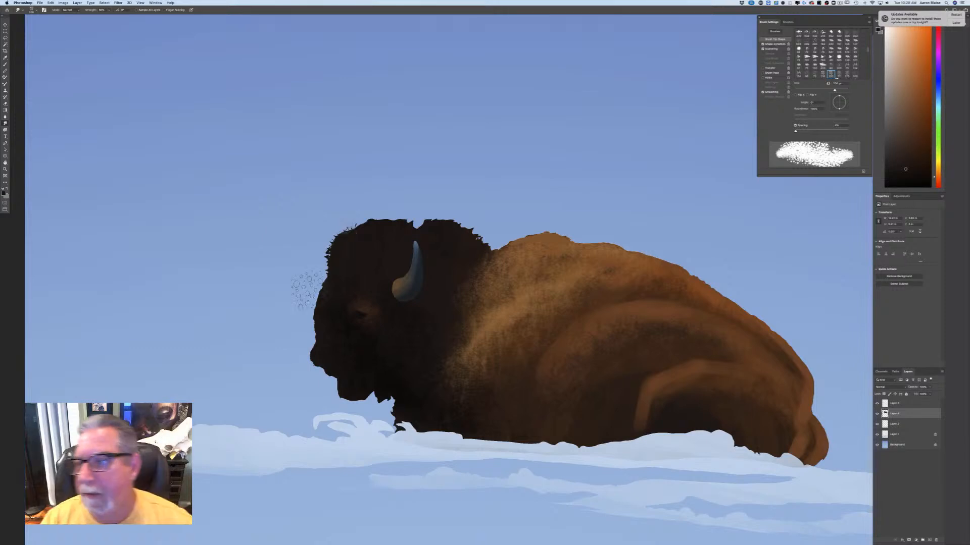
click(763, 49)
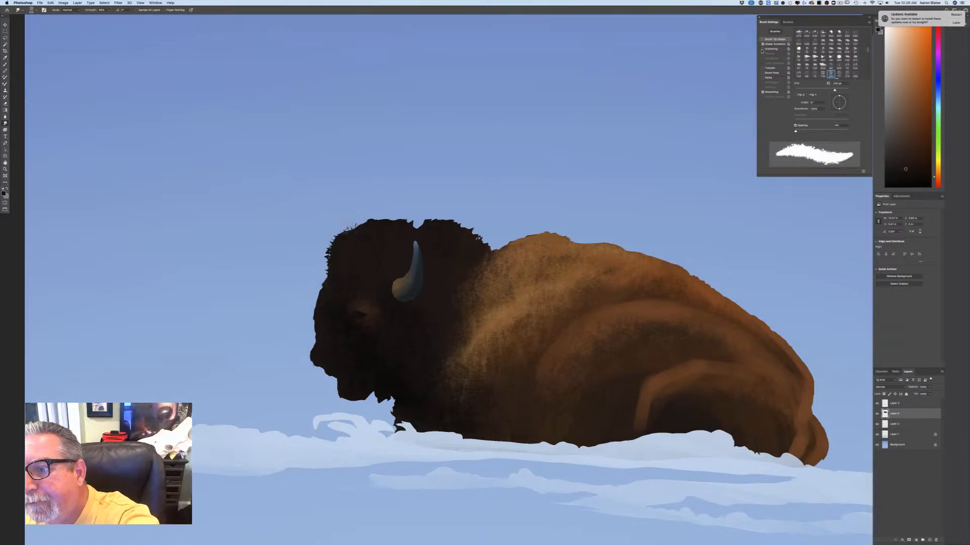
click(763, 44)
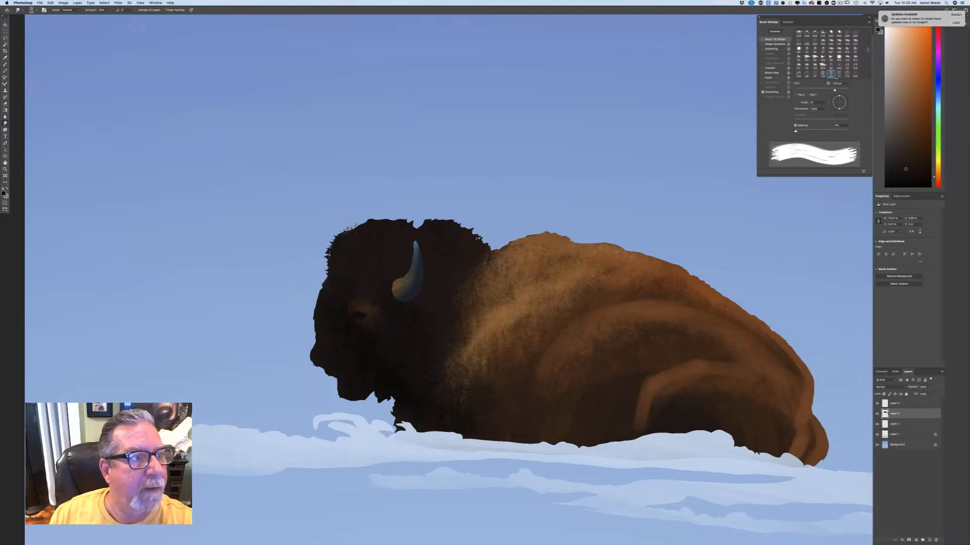
Step: Adjust the smudge strength, shrink the brush and pull short fur tufts out of the head's top edge behind the horn
drag(107, 11, 102, 16)
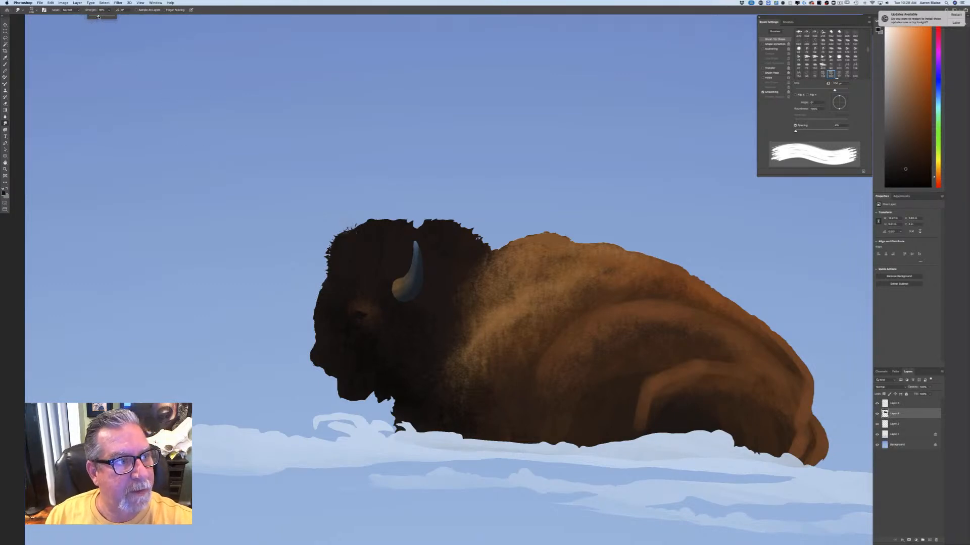
key(super+equal)
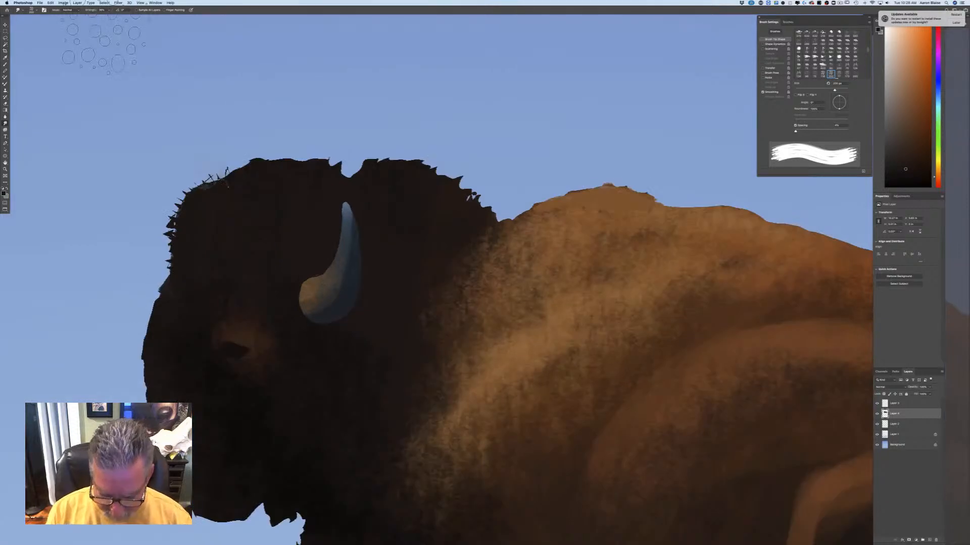
key(bracketleft)
key(bracketleft)
key(bracketleft)
key(bracketleft)
key(bracketleft)
key(bracketleft)
key(bracketleft)
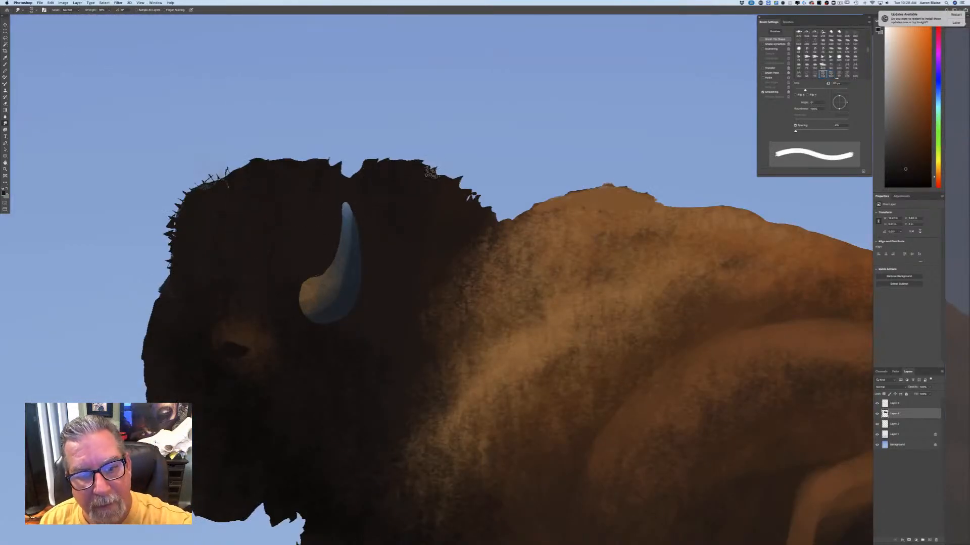
mouse_move(426, 158)
mouse_down()
mouse_move(341, 173)
mouse_move(336, 142)
mouse_up()
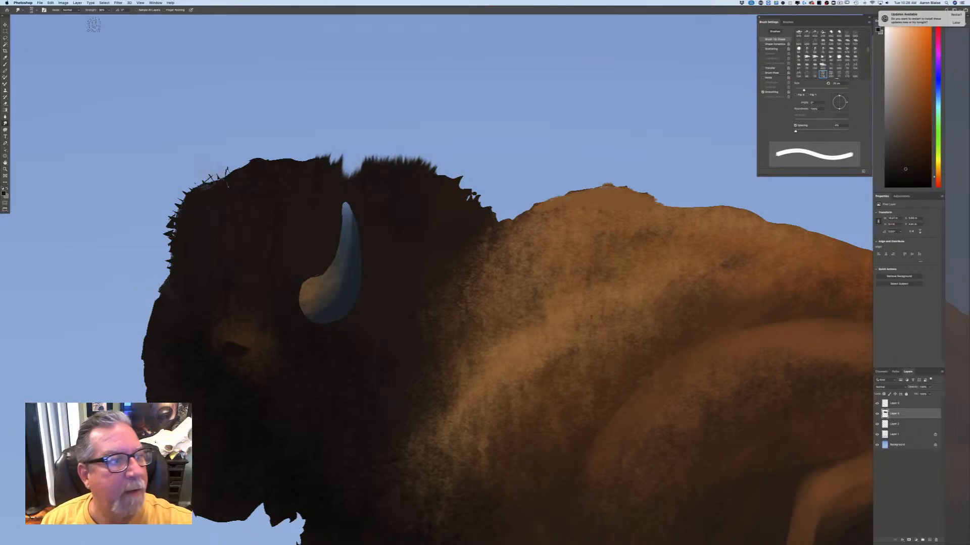
Step: Raise the smudge strength and pull fur tufts upward along the crown in front of the notch
click(108, 10)
drag(108, 14, 112, 17)
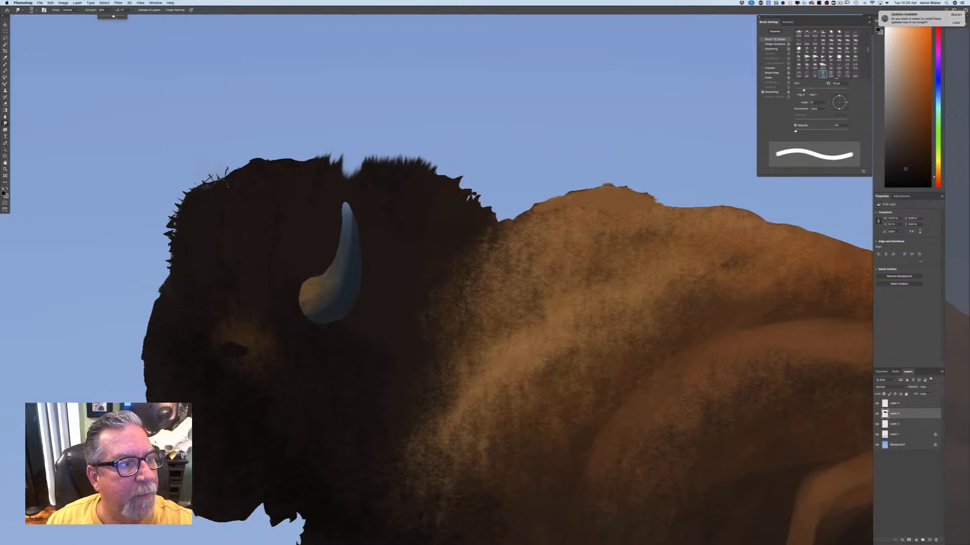
drag(320, 166, 318, 152)
drag(314, 164, 306, 151)
drag(303, 166, 295, 153)
drag(291, 167, 280, 151)
drag(279, 165, 268, 153)
drag(269, 166, 263, 157)
drag(351, 178, 348, 162)
mouse_move(341, 172)
mouse_down()
mouse_move(342, 158)
mouse_move(331, 152)
mouse_up()
Step: Smudge fur tufts outward along the back of the head down to where it meets the hump
drag(425, 184, 440, 170)
mouse_move(434, 186)
mouse_down()
mouse_move(448, 173)
mouse_move(459, 180)
mouse_up()
drag(452, 195, 467, 185)
mouse_move(458, 199)
mouse_down()
mouse_move(479, 192)
mouse_move(467, 174)
mouse_move(483, 191)
mouse_up()
drag(473, 207, 493, 203)
drag(482, 219, 497, 209)
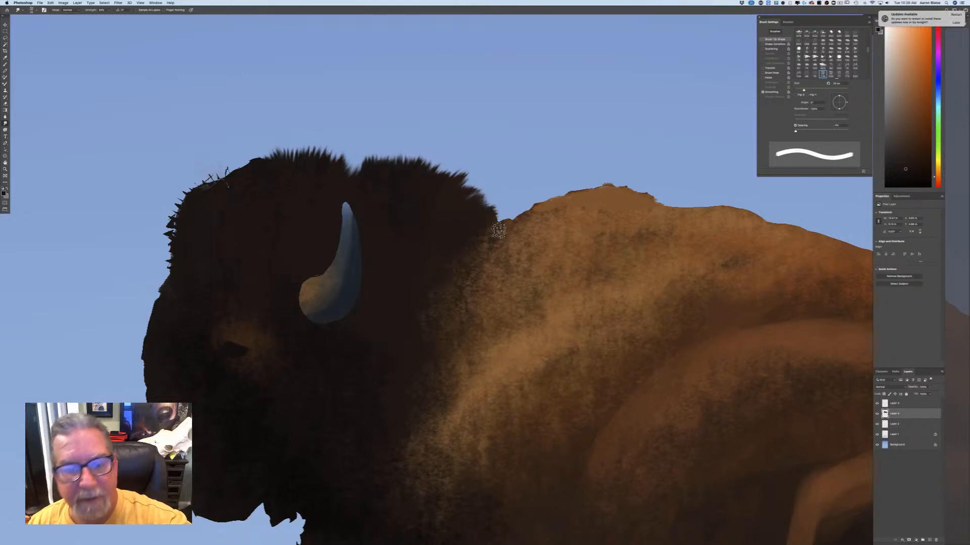
Step: Lengthen the crown's fur tufts and smudge fur along the forehead and the front of the face
drag(336, 177, 326, 148)
drag(324, 163, 308, 141)
drag(306, 164, 287, 147)
drag(285, 165, 271, 147)
drag(265, 166, 257, 151)
mouse_move(244, 168)
mouse_down()
mouse_move(223, 190)
mouse_move(173, 176)
mouse_move(426, 192)
mouse_move(438, 207)
mouse_move(422, 190)
mouse_move(406, 195)
mouse_move(412, 264)
mouse_move(385, 303)
mouse_move(389, 403)
mouse_move(409, 418)
mouse_move(283, 449)
mouse_up()
drag(400, 190, 417, 155)
mouse_move(418, 192)
mouse_down()
mouse_move(425, 162)
mouse_move(434, 171)
mouse_up()
mouse_move(439, 219)
mouse_down()
mouse_move(452, 177)
mouse_move(480, 177)
mouse_move(497, 180)
mouse_move(506, 199)
mouse_move(561, 202)
mouse_move(583, 223)
mouse_move(609, 227)
mouse_up()
drag(254, 388, 23, 348)
mouse_move(356, 272)
mouse_down()
mouse_move(331, 312)
mouse_move(331, 338)
mouse_up()
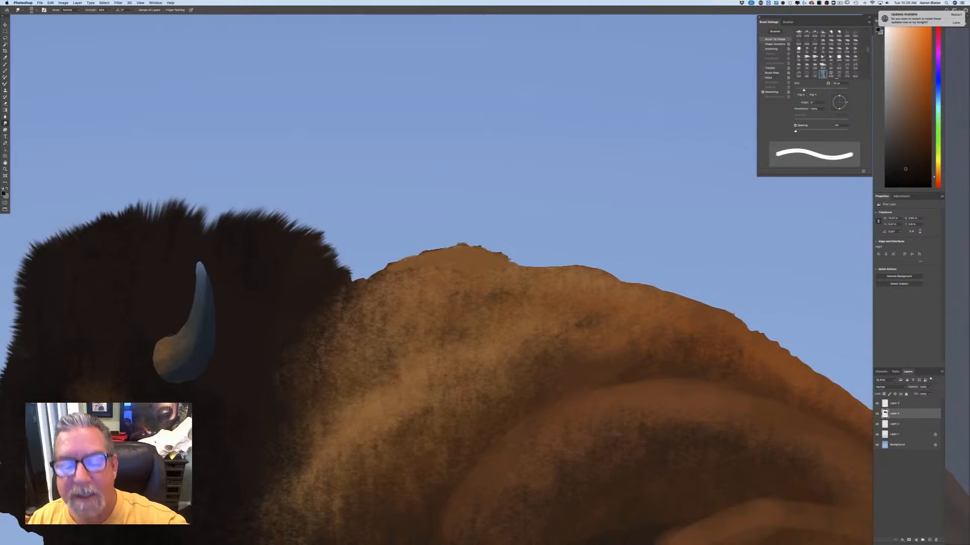
Step: Smudge soft fur tufts along the outline of the hump and down the bison's back
mouse_move(508, 263)
mouse_down()
mouse_move(458, 246)
mouse_move(414, 258)
mouse_up()
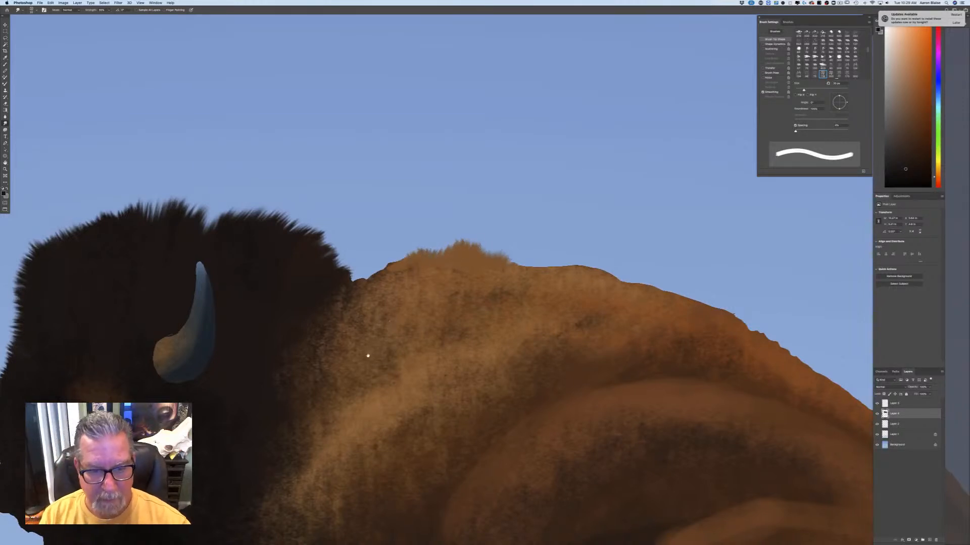
mouse_move(368, 340)
mouse_down()
mouse_move(420, 351)
mouse_move(446, 316)
mouse_up()
drag(480, 238, 453, 251)
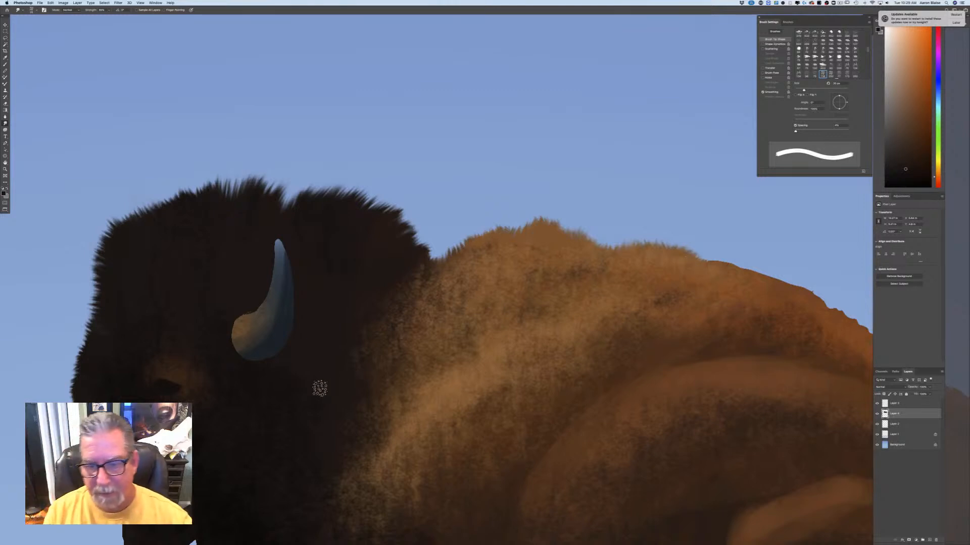
scroll(320, 388, right, 10)
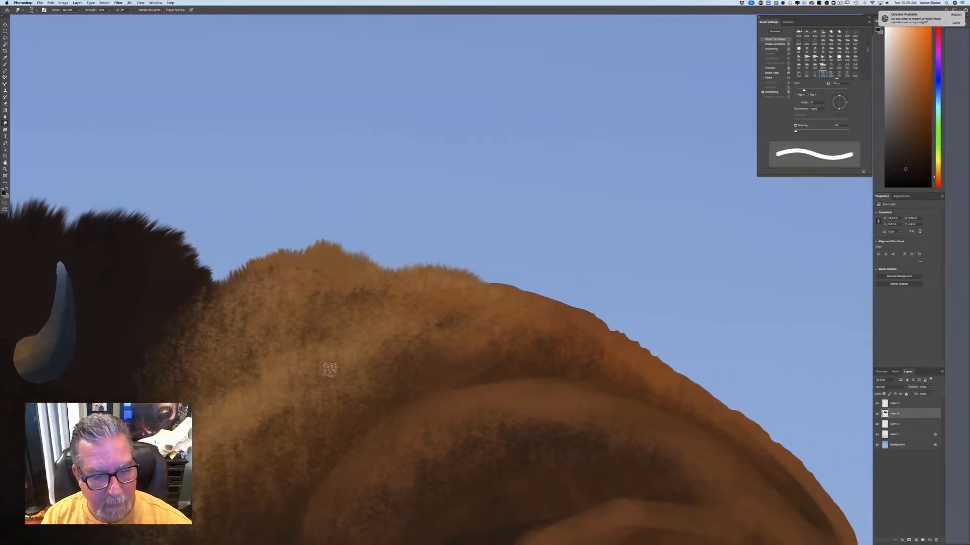
scroll(330, 370, left, 3)
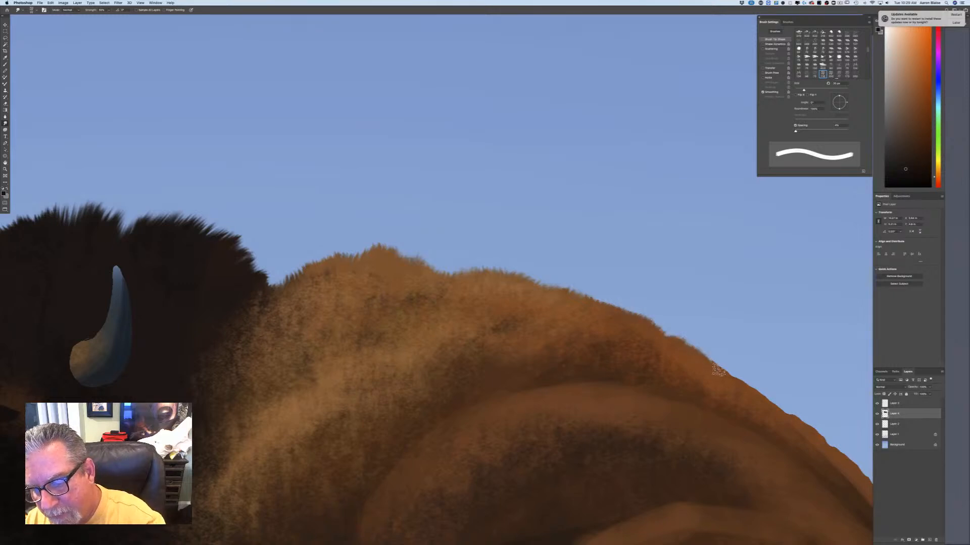
Step: Smudge the bison's chin and beard edge into soft fur
key(super+minus)
key(super+minus)
key(super+minus)
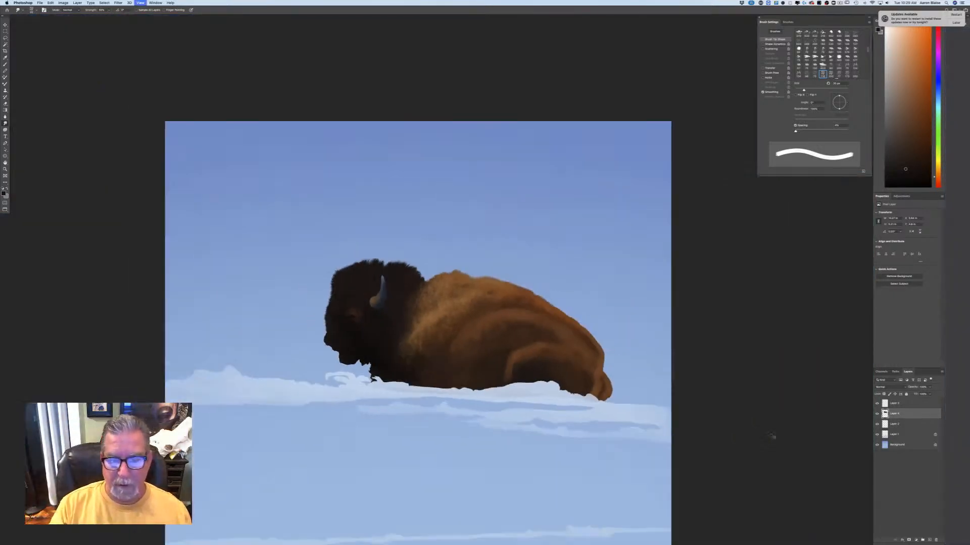
drag(271, 461, 329, 438)
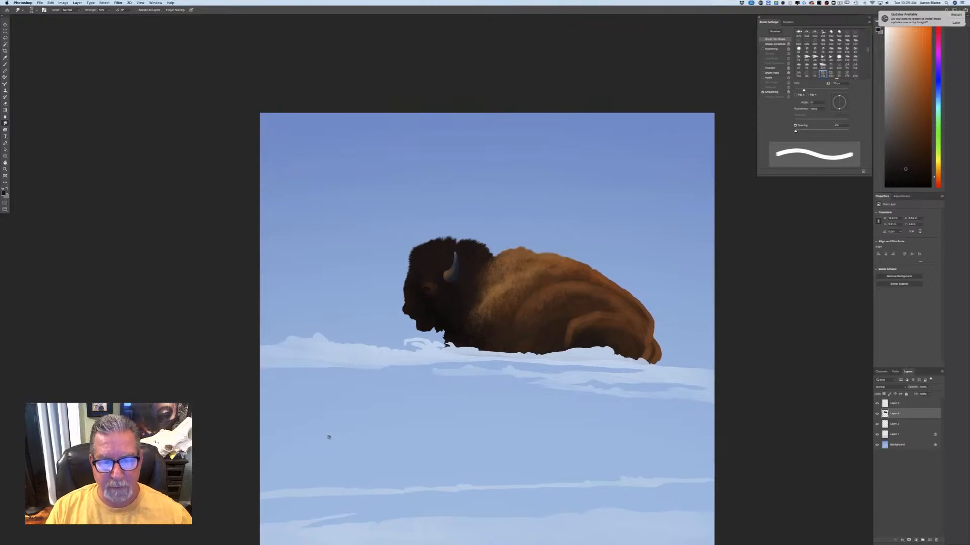
key(super+equal)
key(super+minus)
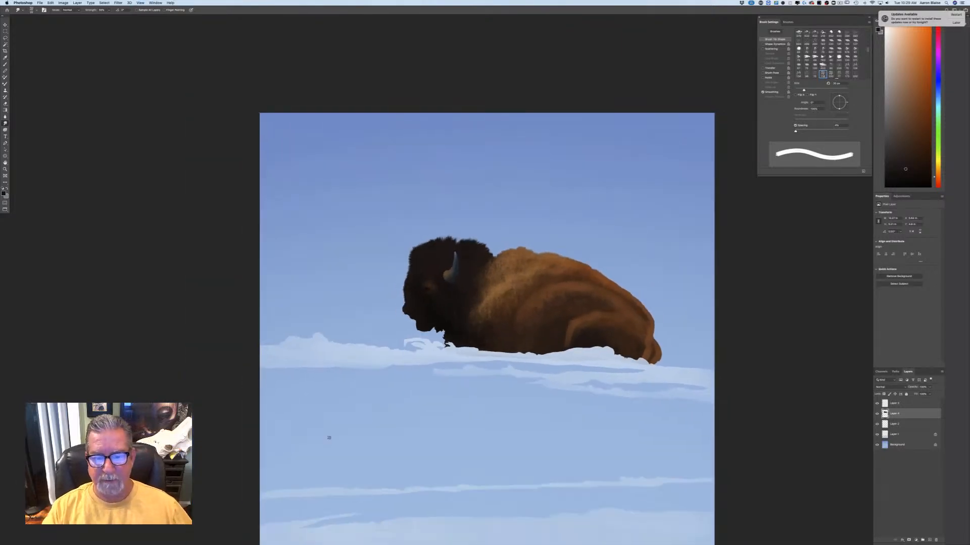
key(super+equal)
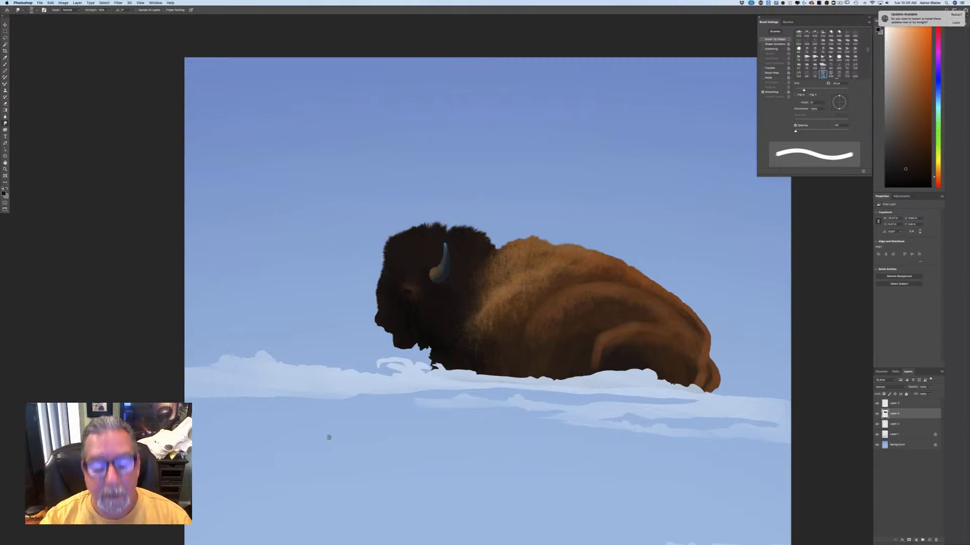
mouse_move(421, 340)
mouse_down()
mouse_move(410, 349)
mouse_move(428, 350)
mouse_move(431, 365)
mouse_move(403, 347)
mouse_up()
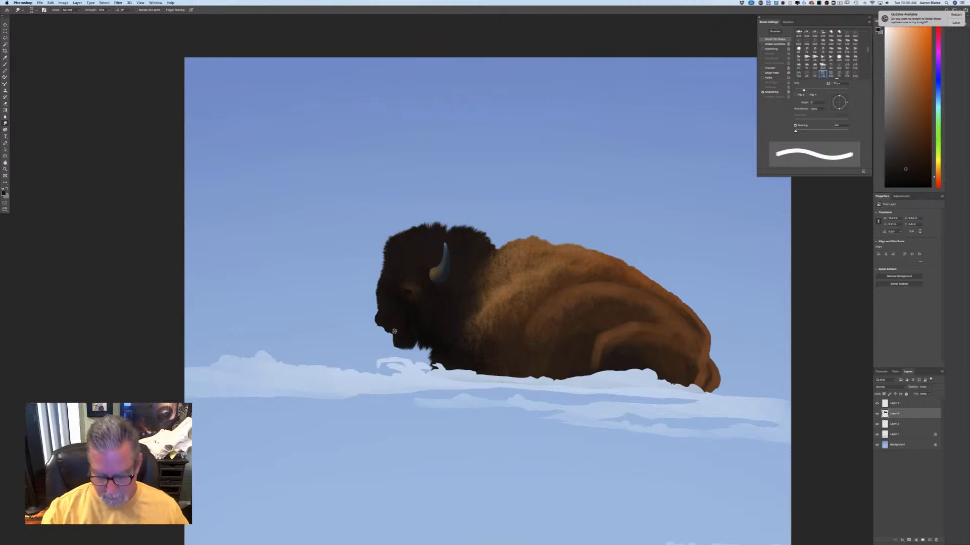
Step: Add a new empty layer directly beneath the bison layer
key(super+minus)
key(super+minus)
key(super+minus)
key(super+equal)
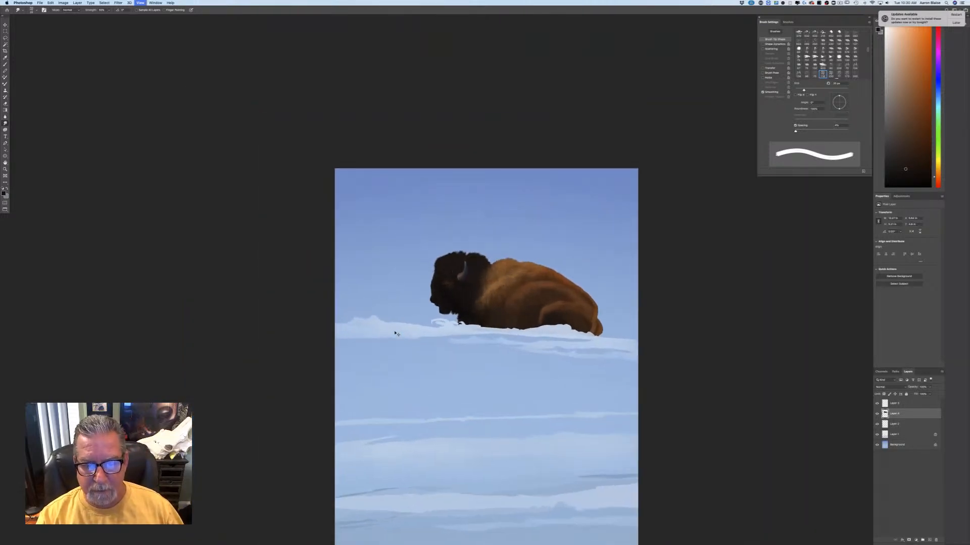
click(892, 426)
click(929, 540)
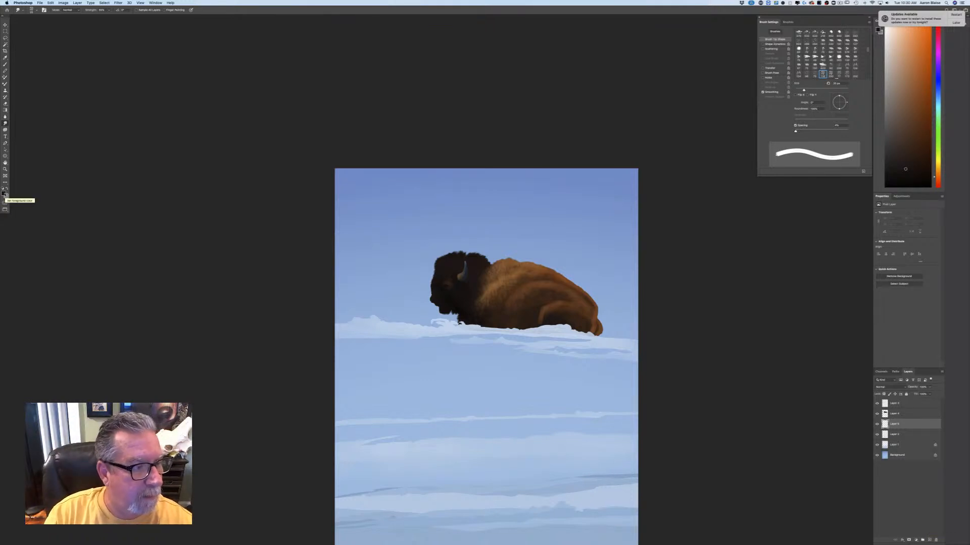
Step: Lasso several wavy, overlapping snow-ridge bands across the canvas behind the bison, adding each to the selection
click(5, 39)
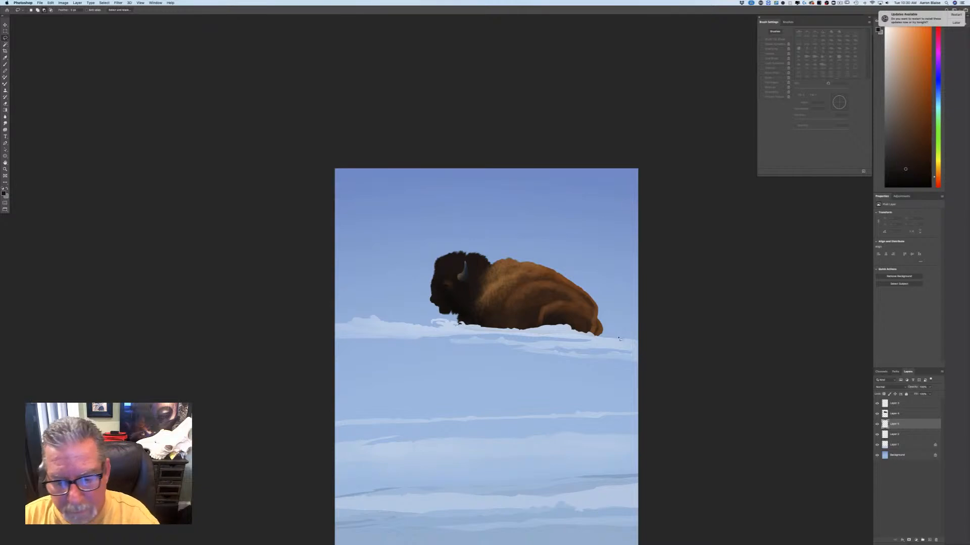
mouse_move(643, 342)
mouse_down()
mouse_move(589, 332)
mouse_move(644, 342)
mouse_up()
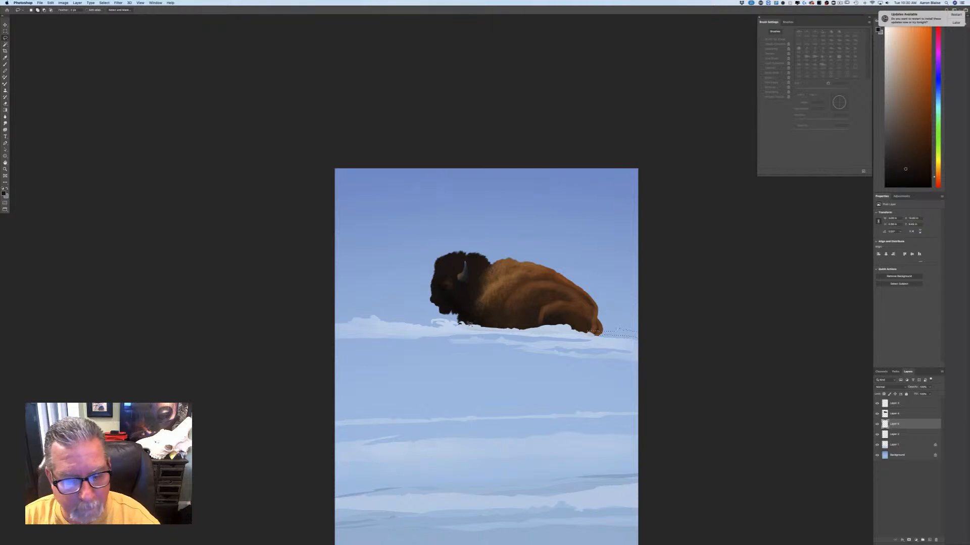
mouse_move(469, 323)
mouse_down()
mouse_move(403, 325)
mouse_move(417, 324)
mouse_move(367, 309)
mouse_move(460, 319)
mouse_up()
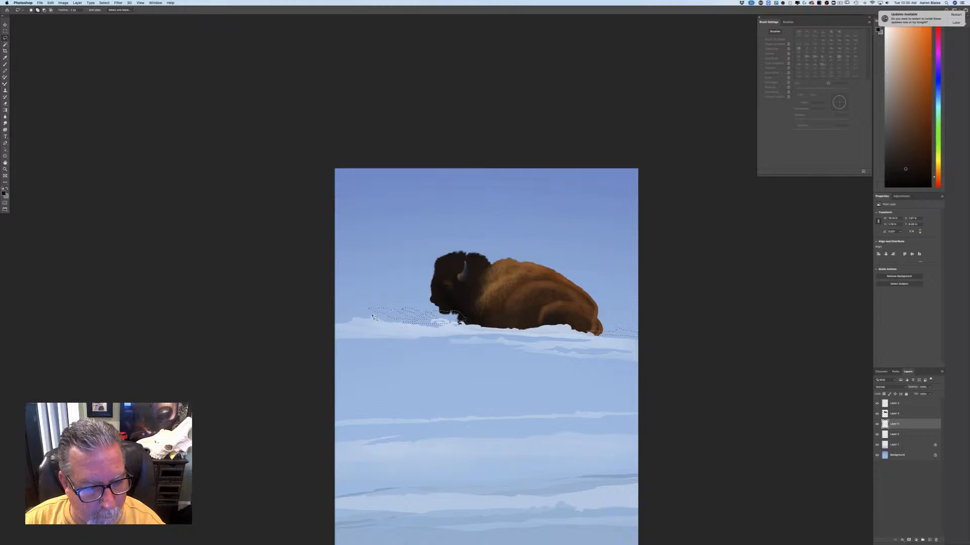
mouse_move(381, 320)
mouse_down()
mouse_move(343, 312)
mouse_move(329, 321)
mouse_move(373, 323)
mouse_move(374, 314)
mouse_up()
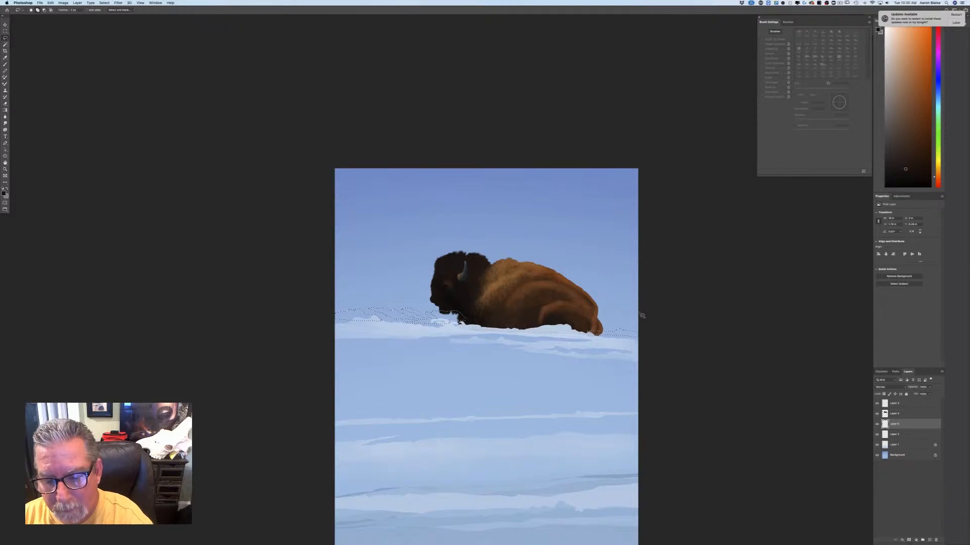
mouse_move(641, 316)
mouse_down()
mouse_move(329, 303)
mouse_move(371, 303)
mouse_up()
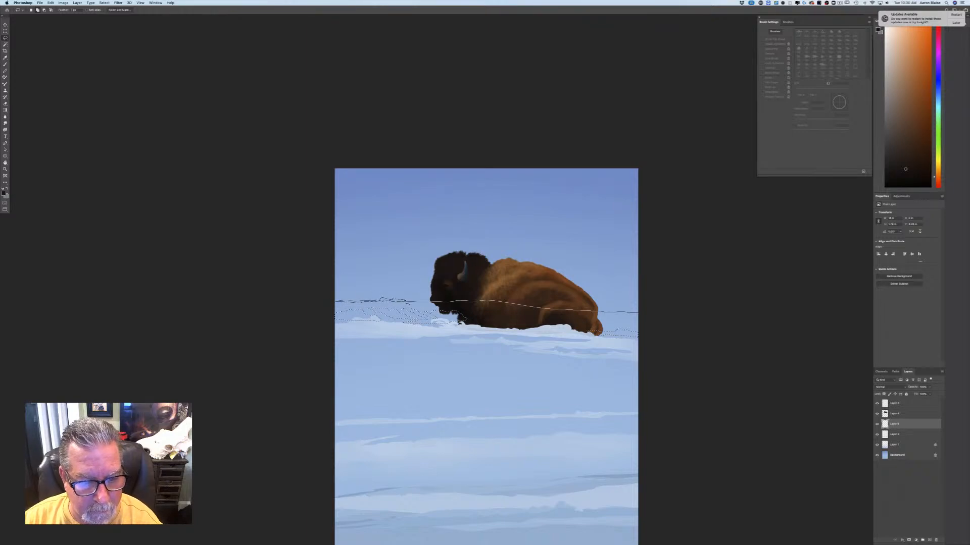
mouse_move(434, 302)
mouse_down()
mouse_move(641, 317)
mouse_move(625, 297)
mouse_move(372, 289)
mouse_up()
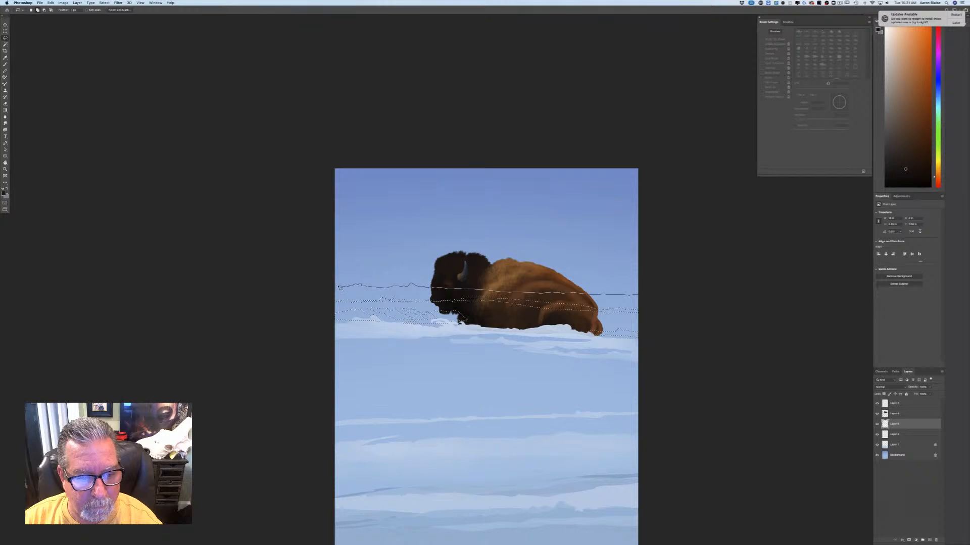
mouse_move(333, 277)
mouse_down()
mouse_move(645, 279)
mouse_move(645, 296)
mouse_up()
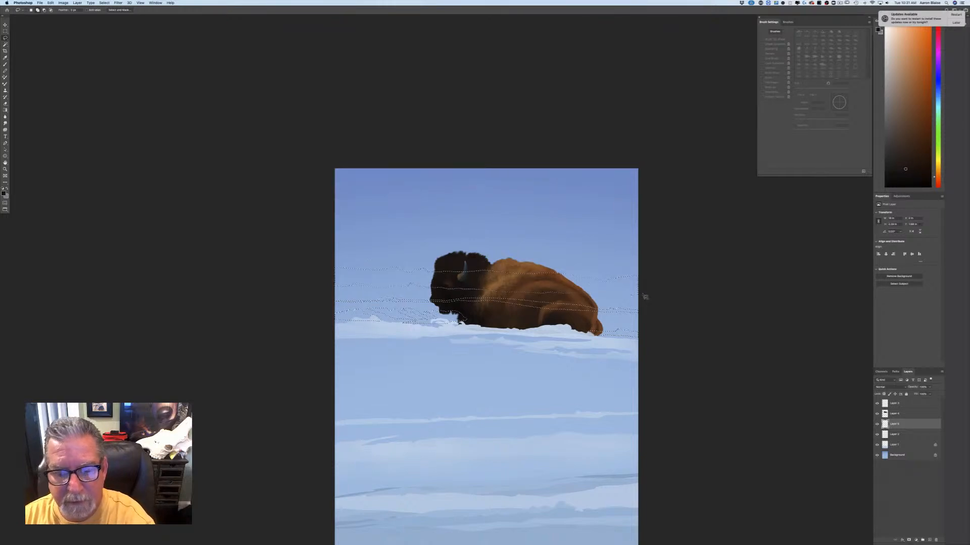
Step: Sample the pale blue of the snow beside the bison as the foreground color
click(4, 193)
click(394, 327)
click(197, 151)
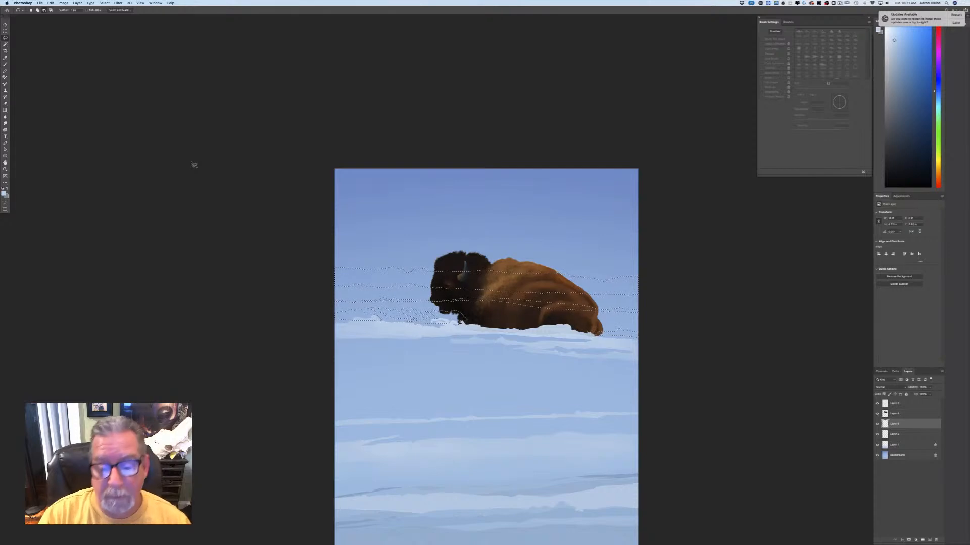
Step: Switch to the Hard Round brush and turn off pen pressure control of its size
click(5, 64)
click(32, 10)
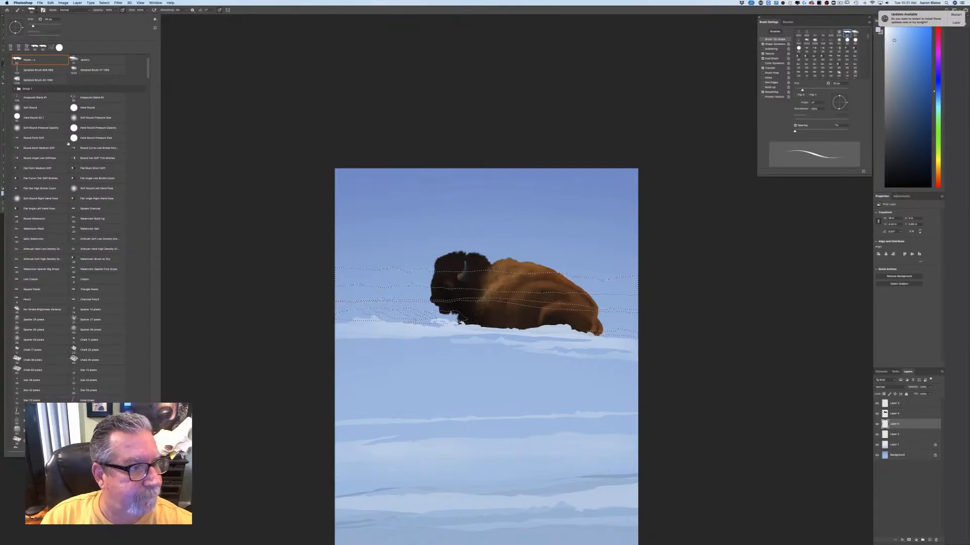
click(81, 107)
click(228, 212)
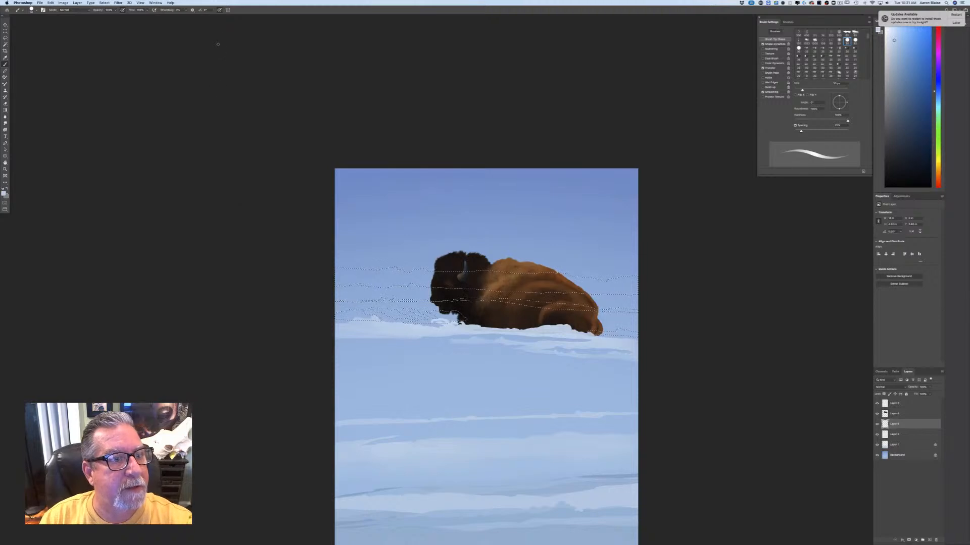
click(219, 11)
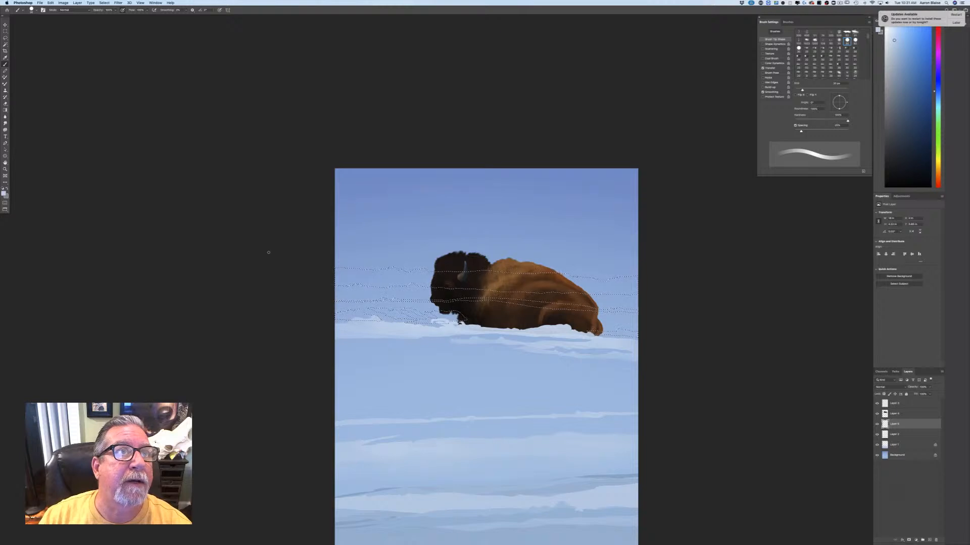
Step: Paint the selected snow-ridge bands behind the bison pale blue with a much larger brush, and deselect them
key(bracketright)
key(bracketright)
key(bracketright)
key(bracketright)
key(bracketright)
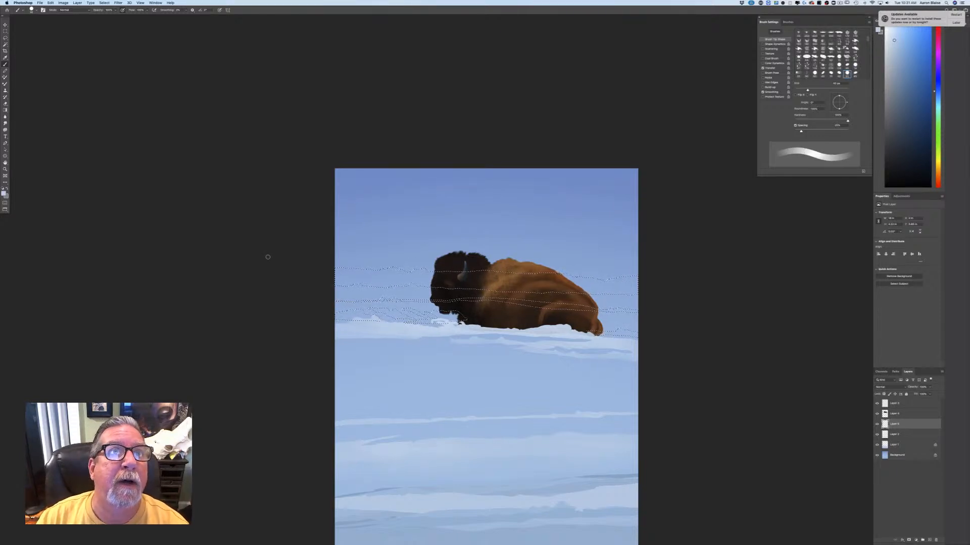
key(bracketright)
key(bracketright)
key(bracketright)
key(bracketright)
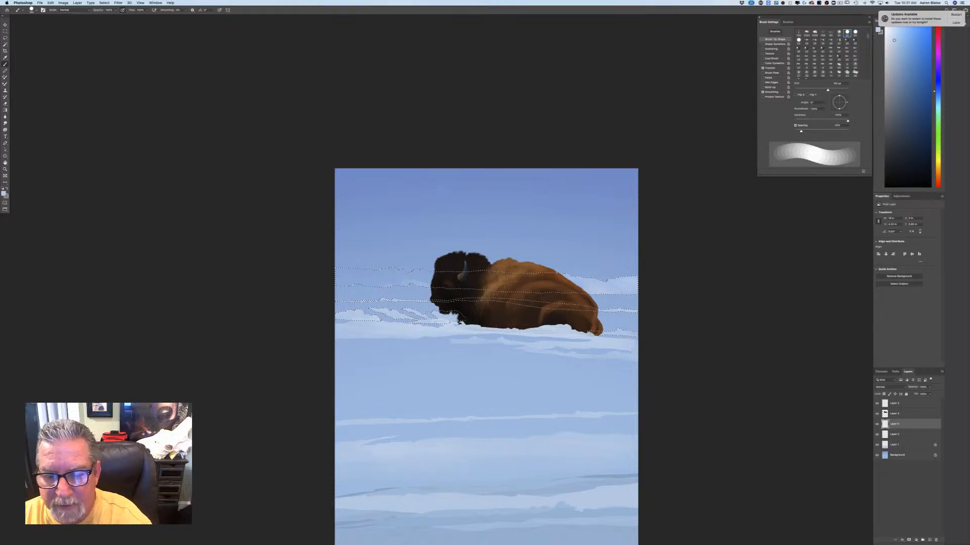
mouse_move(487, 276)
mouse_down()
mouse_move(376, 277)
mouse_move(315, 261)
mouse_up()
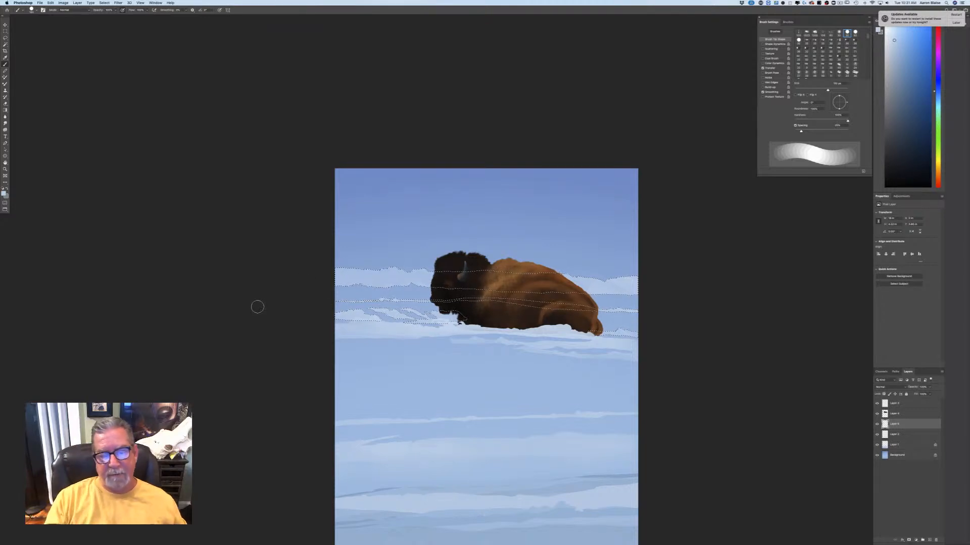
click(104, 2)
click(108, 14)
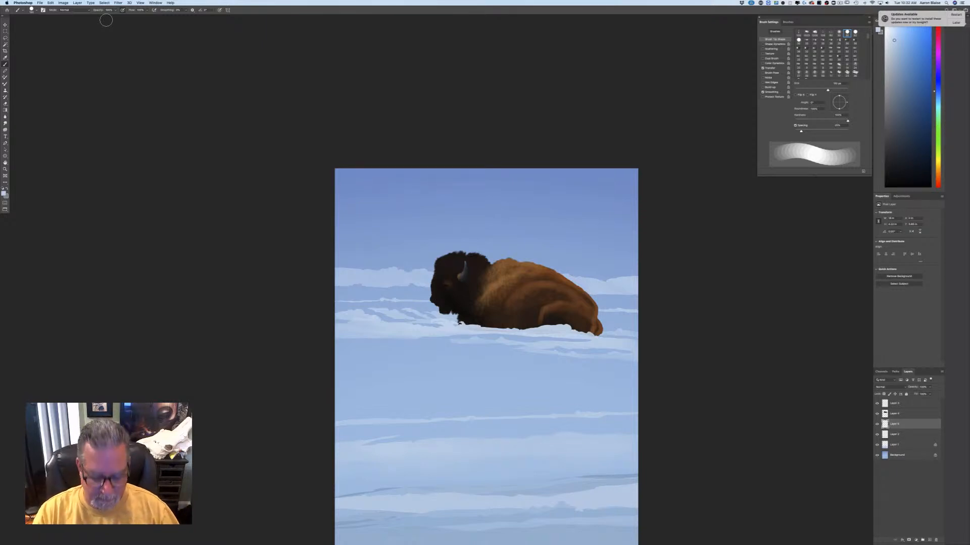
Step: Scale the bison layer up proportionally with Free Transform and reposition the animal slightly lower toward the canvas's right edge
key(super+minus)
key(super+minus)
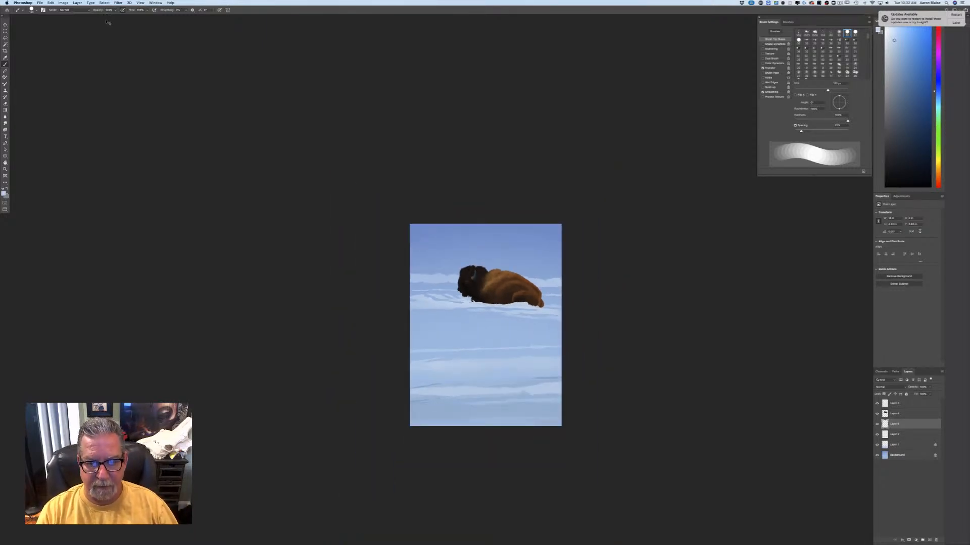
key(super+equal)
key(super+equal)
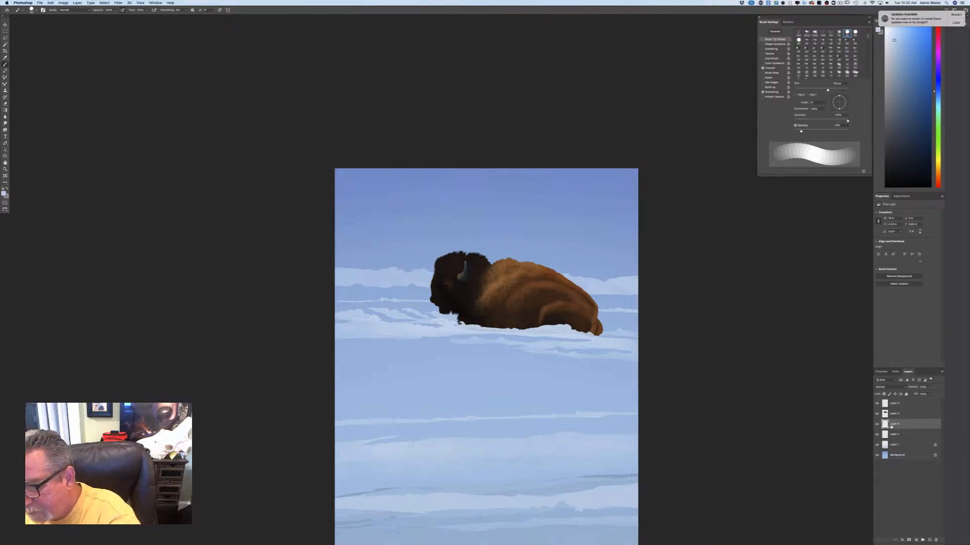
shift+click(895, 414)
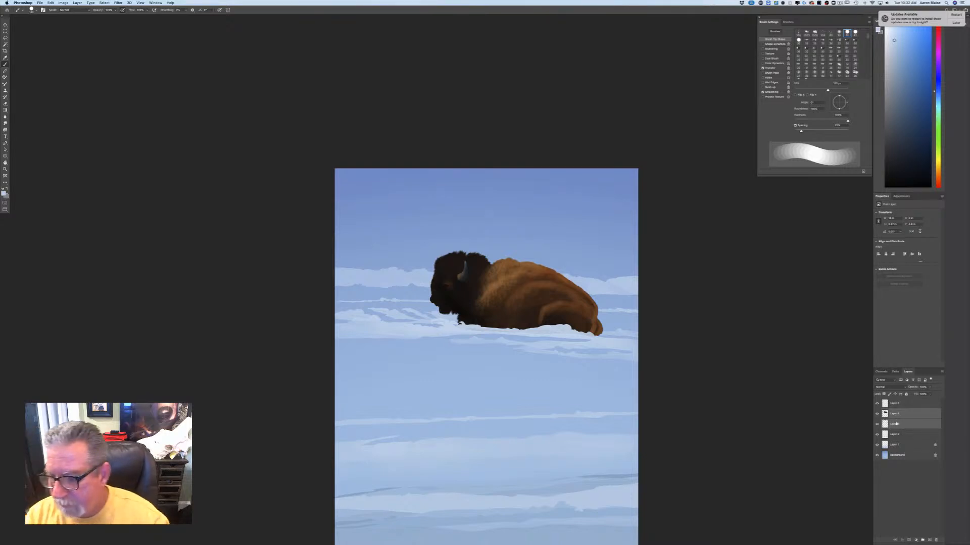
super+click(894, 423)
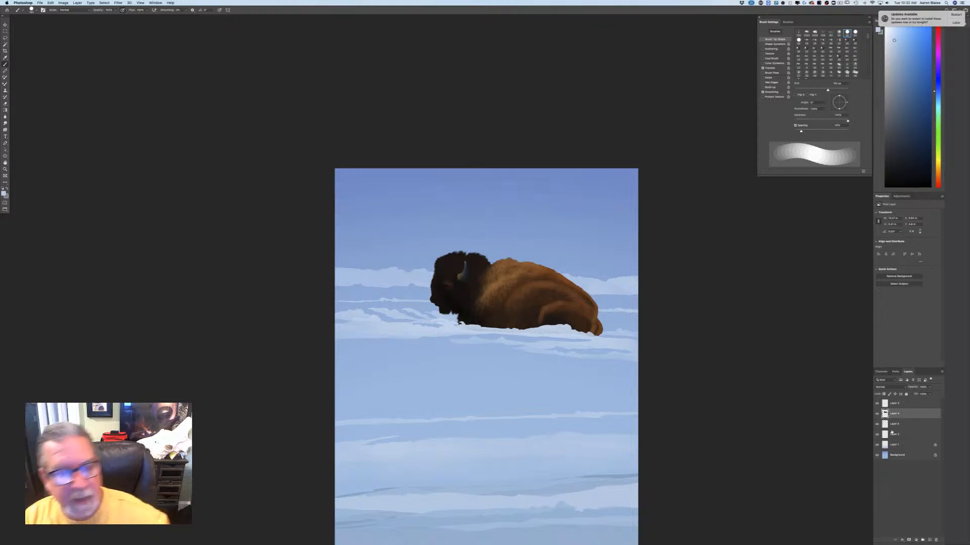
click(55, 116)
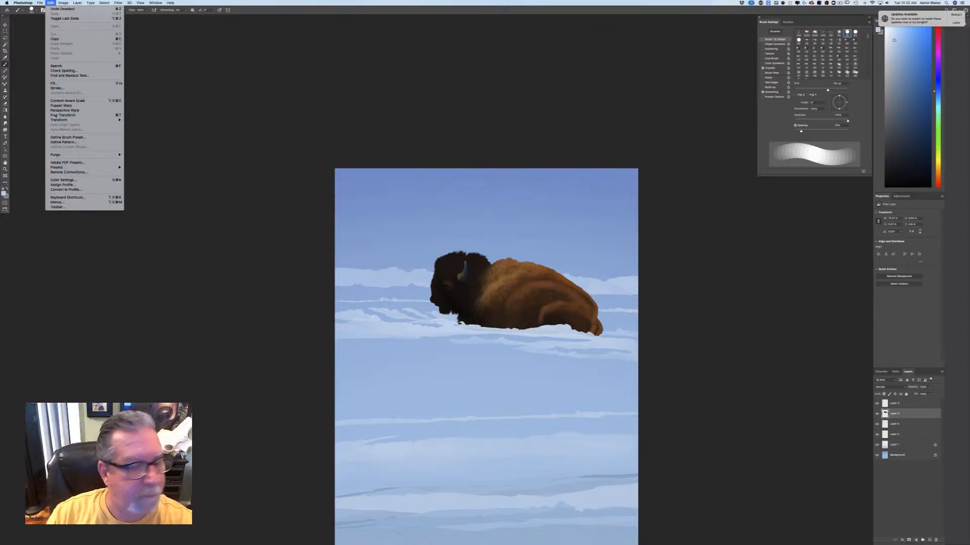
drag(429, 248, 374, 230)
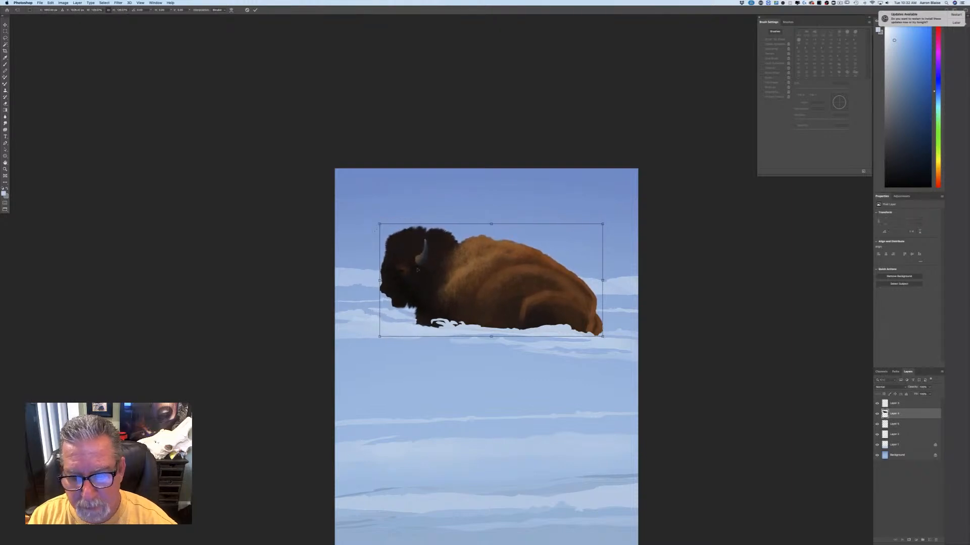
drag(418, 271, 428, 275)
drag(420, 332, 422, 331)
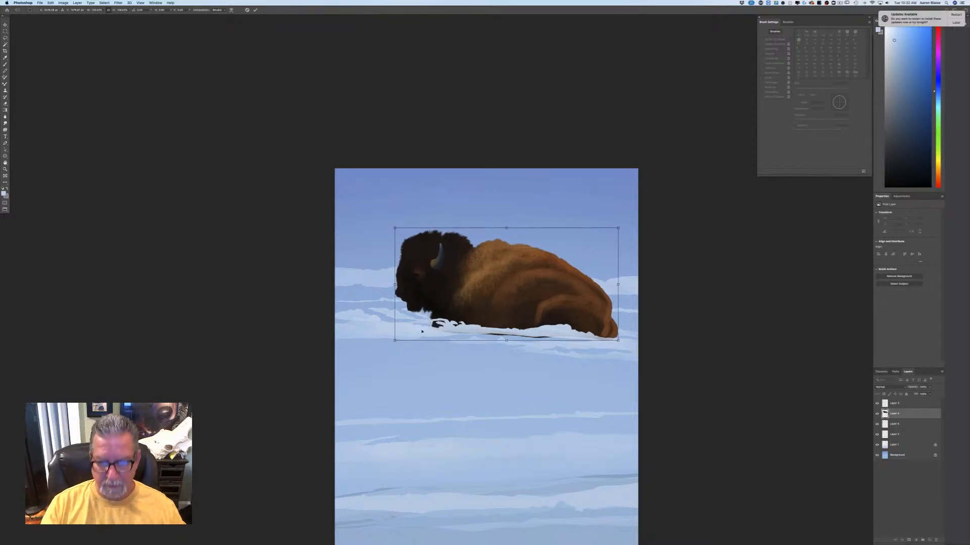
key(Return)
key(b)
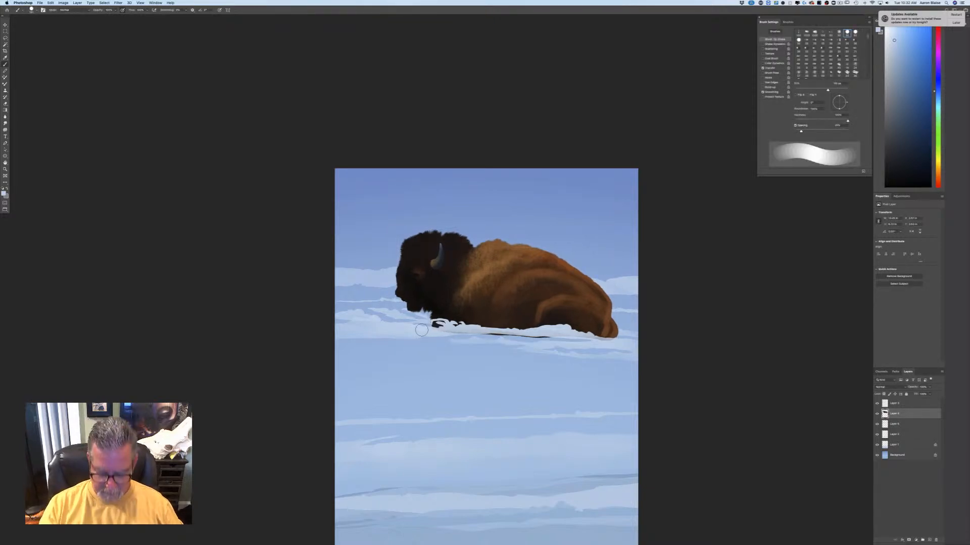
Step: Erase the bison's dark lower edge showing beneath the foreground snow, using a Hard Round eraser
key(super+minus)
key(super+minus)
key(super+equal)
key(super+equal)
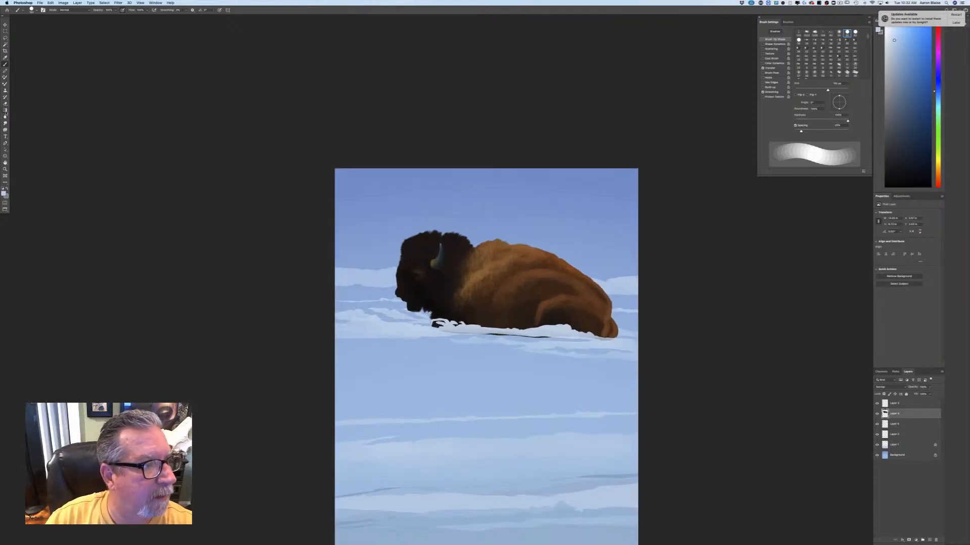
key(e)
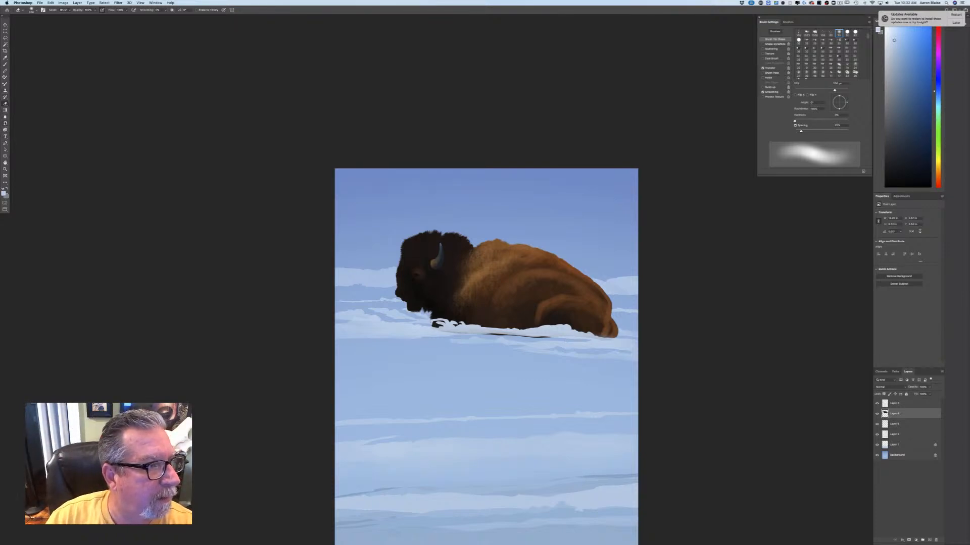
click(31, 10)
click(88, 108)
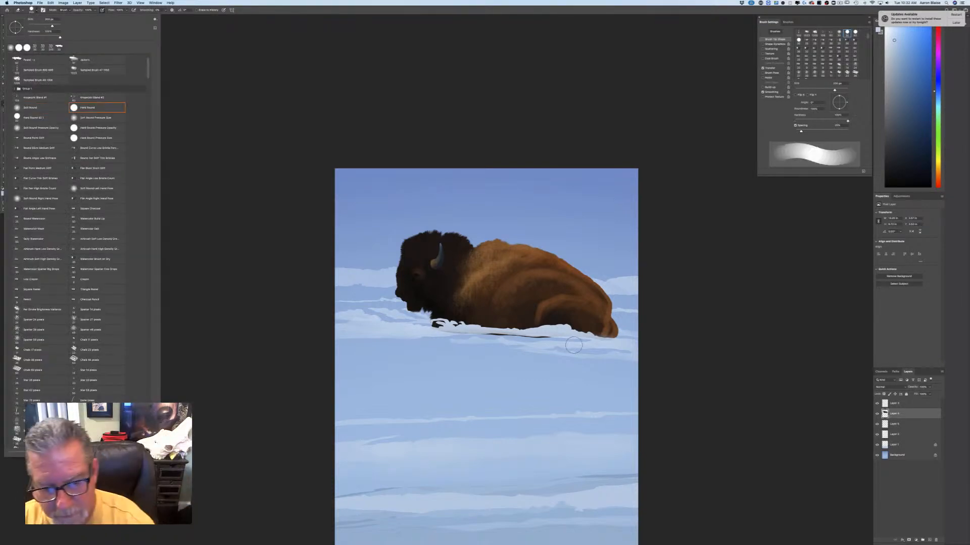
click(575, 346)
mouse_move(584, 342)
mouse_down()
mouse_move(433, 336)
mouse_move(615, 348)
mouse_up()
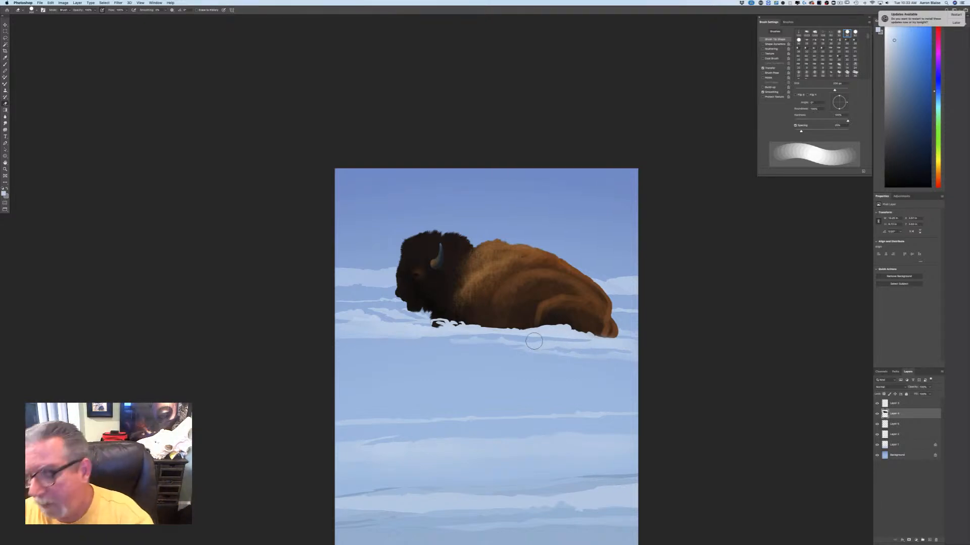
Step: Add a new empty layer directly above the snow-ridge layer, beneath the bison
key(super+minus)
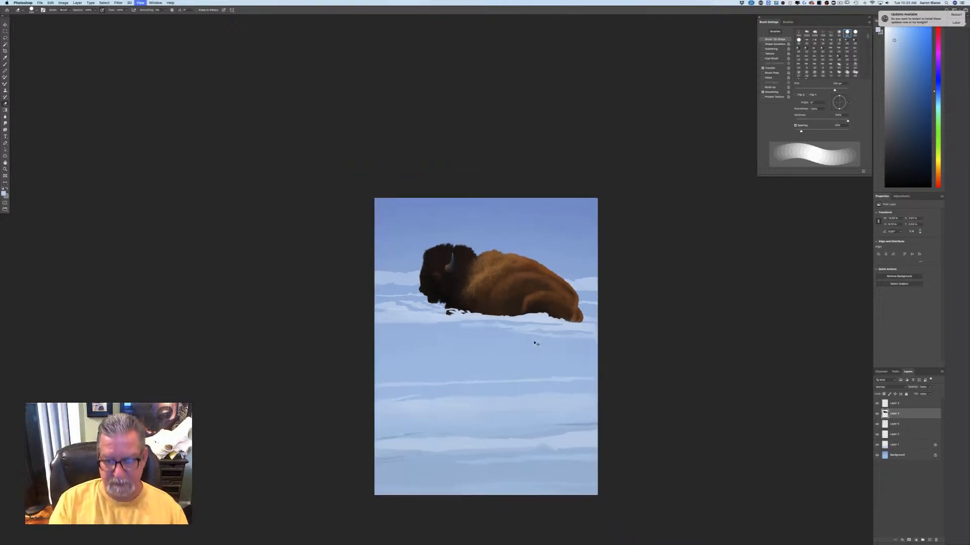
key(super+minus)
key(super+equal)
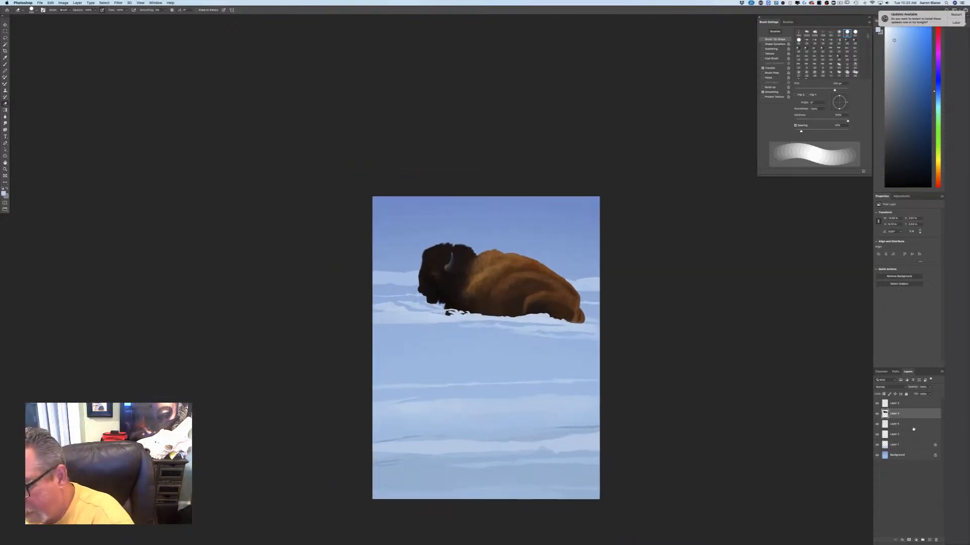
click(894, 428)
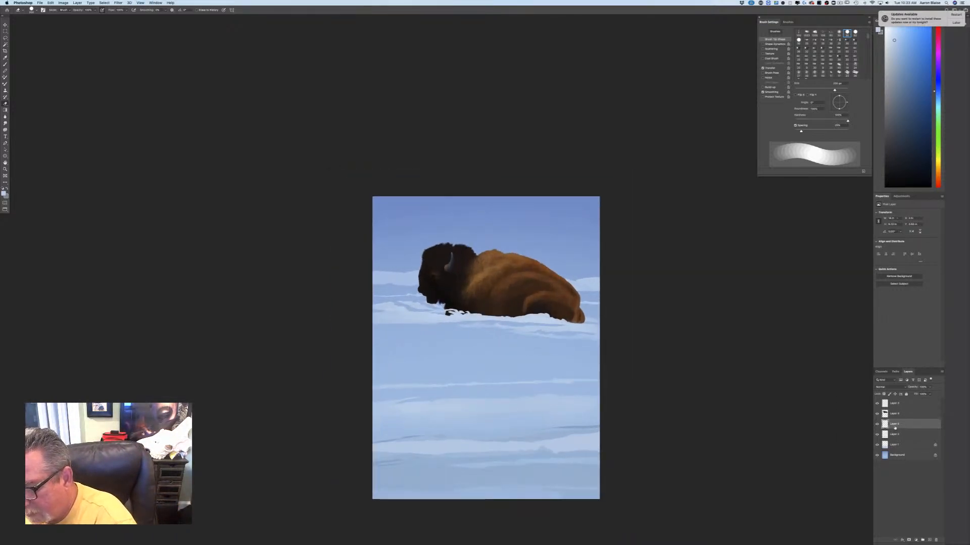
click(929, 540)
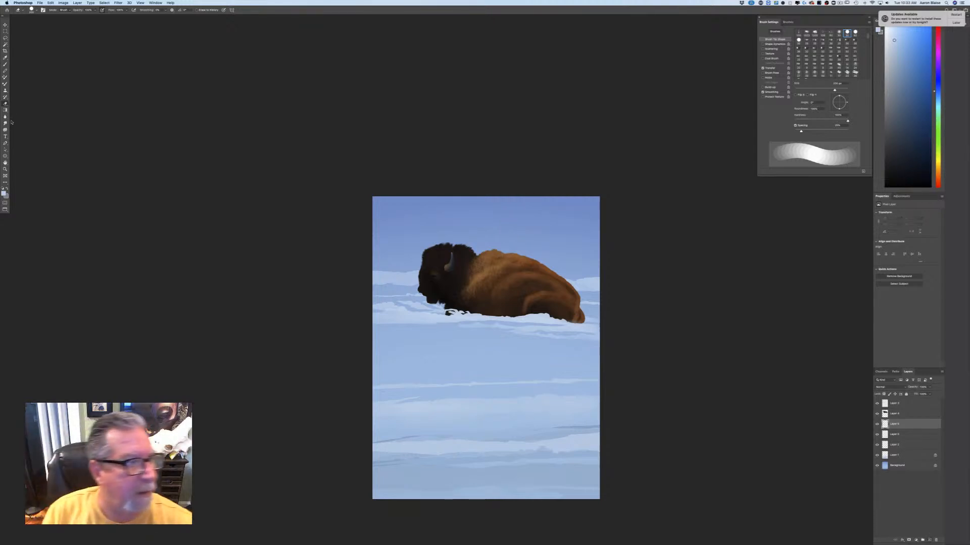
Step: Lasso two thin, wavy snow bands across the canvas, one at the bison's head height and one above it
key(l)
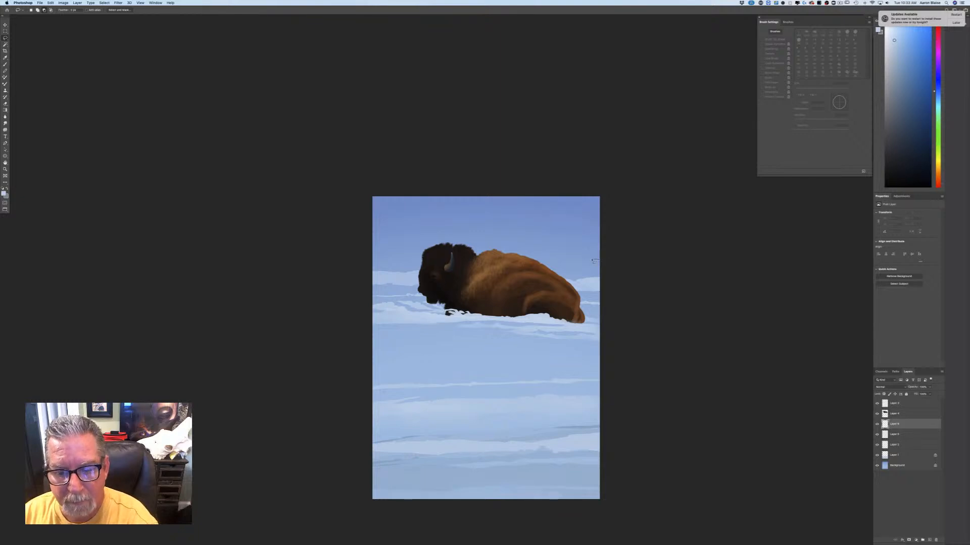
drag(594, 261, 370, 256)
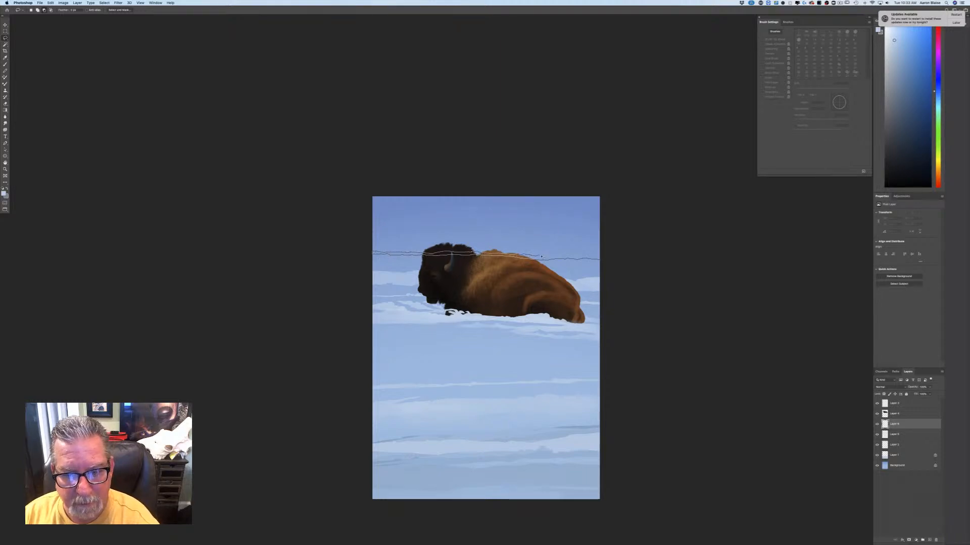
drag(599, 258, 604, 263)
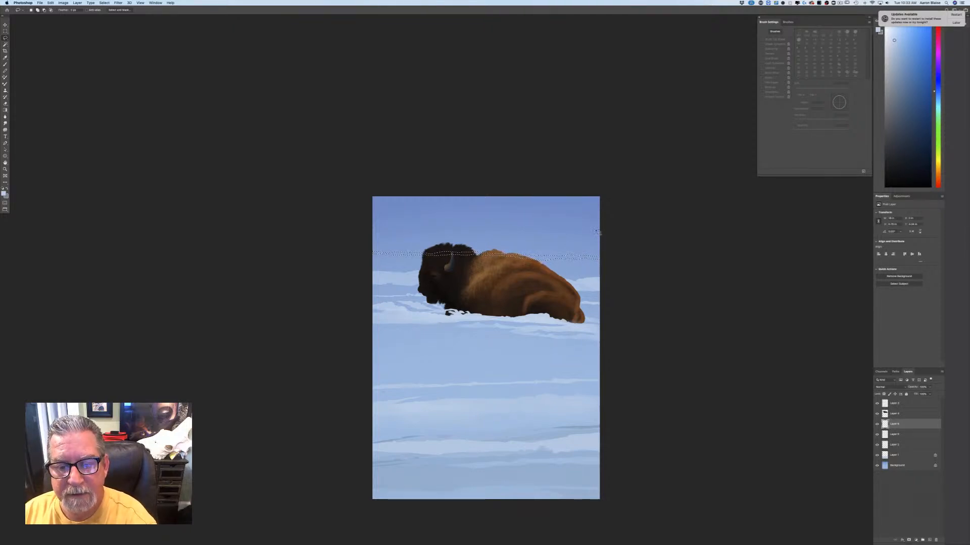
drag(572, 230, 497, 230)
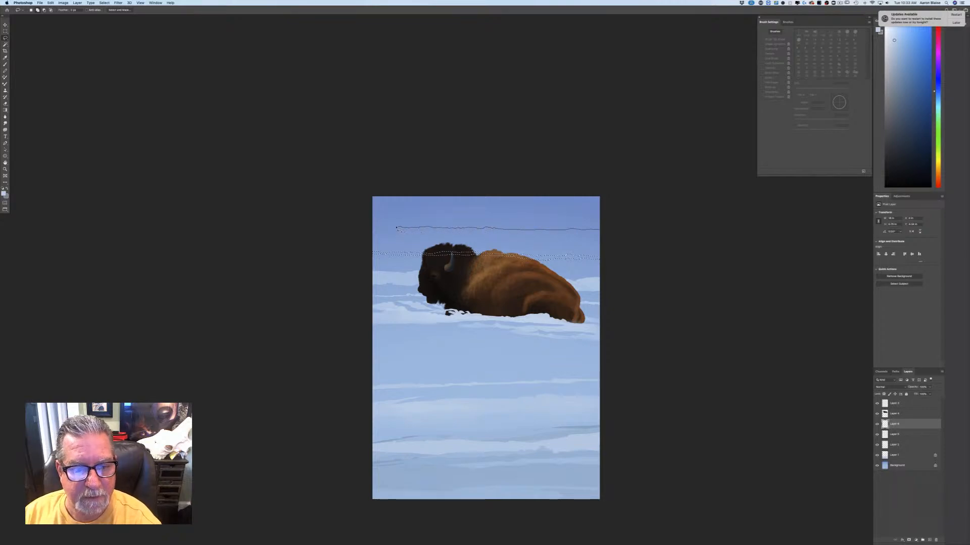
drag(386, 230, 381, 227)
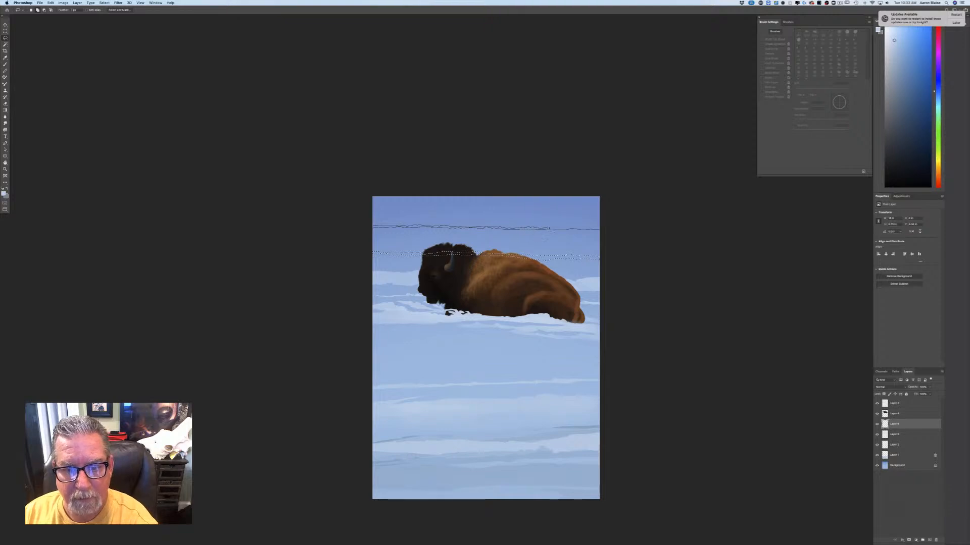
drag(593, 227, 605, 232)
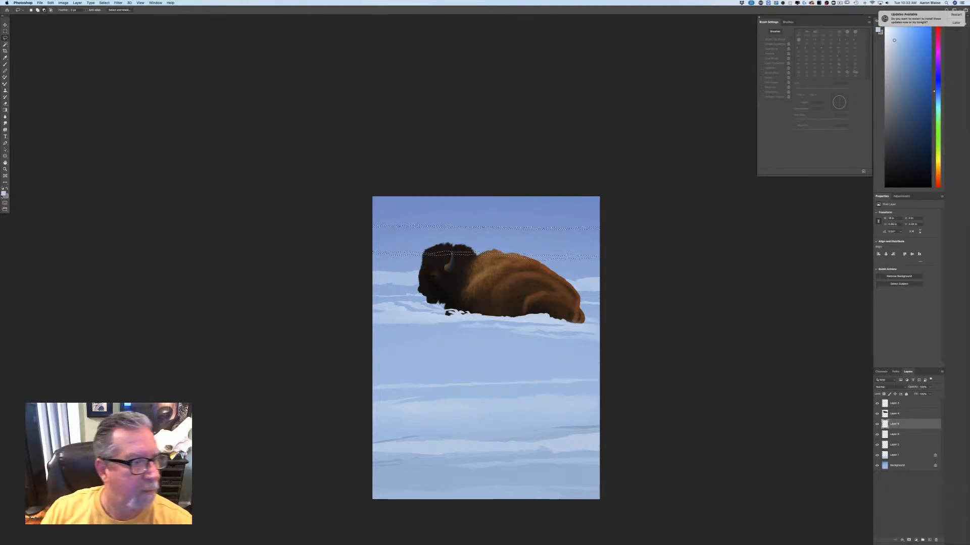
Step: Paint the two thin selected bands pale blue with the brush and deselect them
key(b)
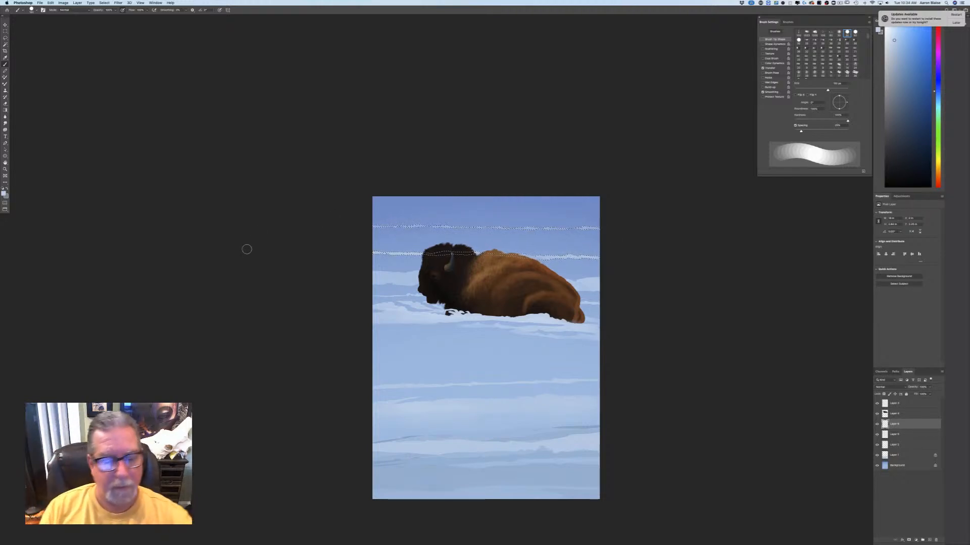
click(104, 3)
click(99, 17)
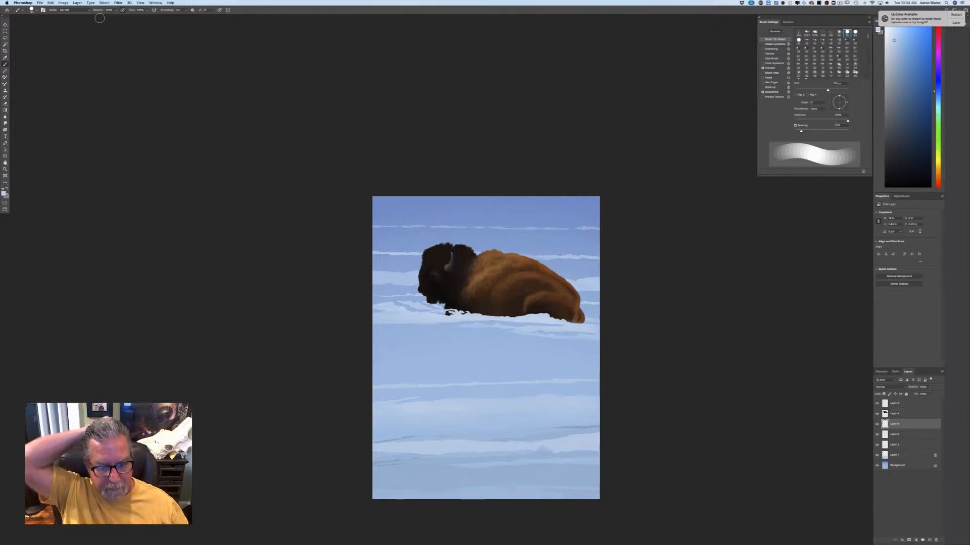
Step: Sample a pale blue from the snow and add a new empty layer directly above the bison layer
drag(322, 411, 325, 349)
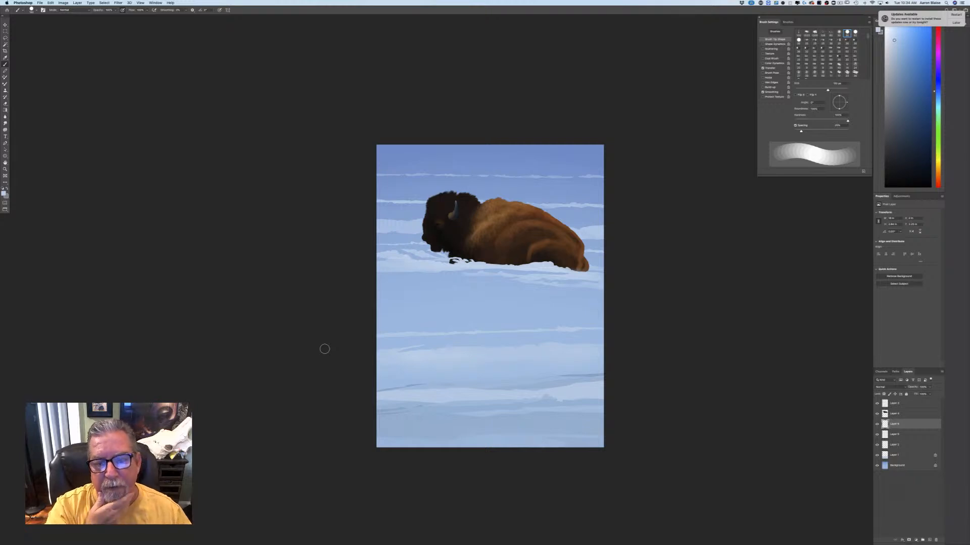
key(super+equal)
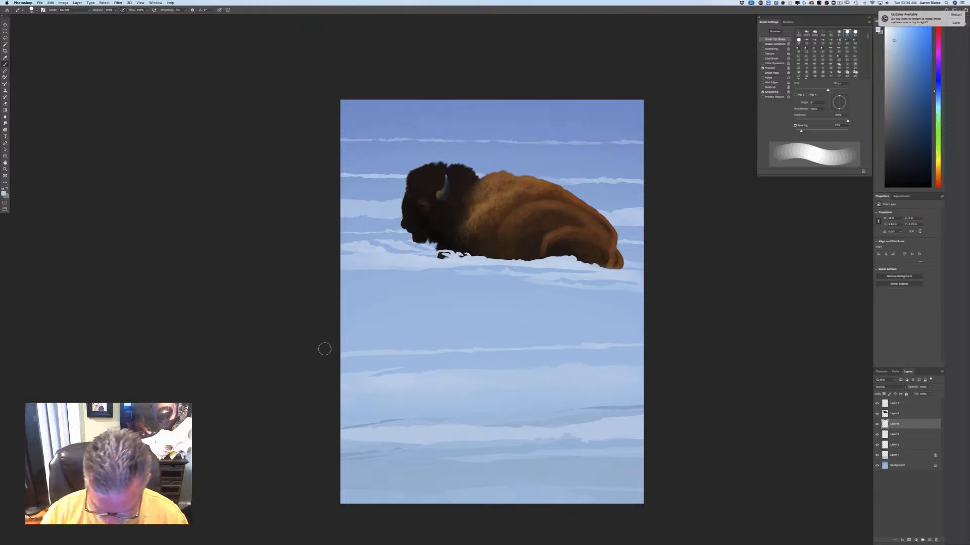
key(super+equal)
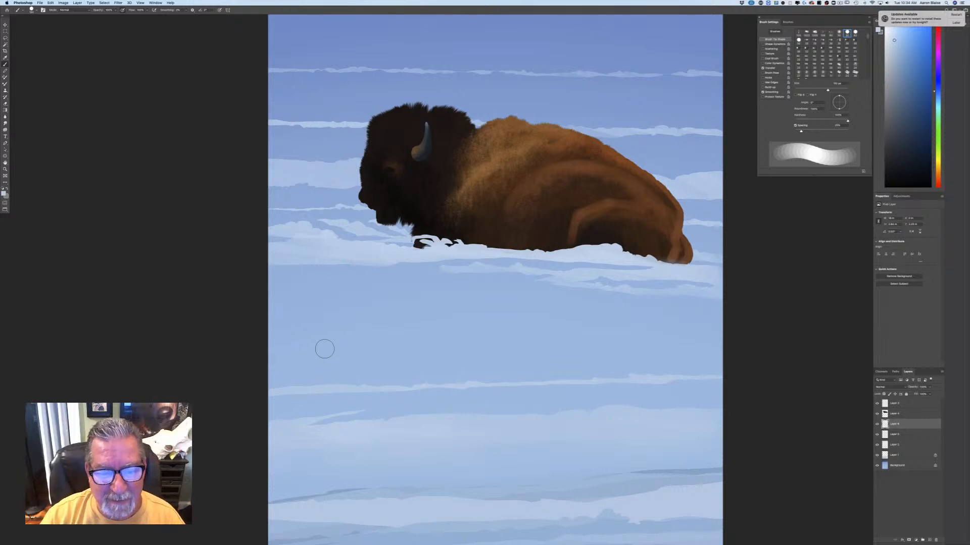
click(4, 193)
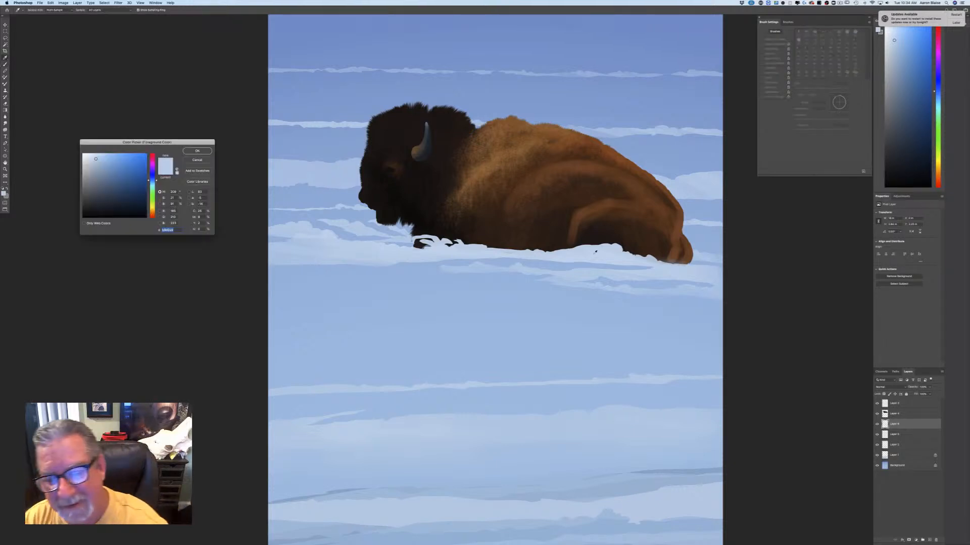
click(191, 153)
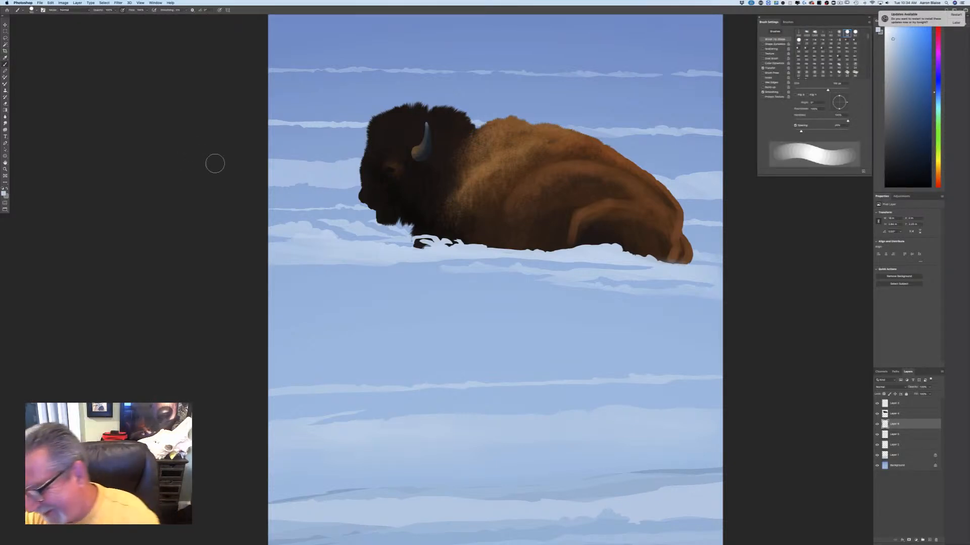
click(897, 413)
click(927, 539)
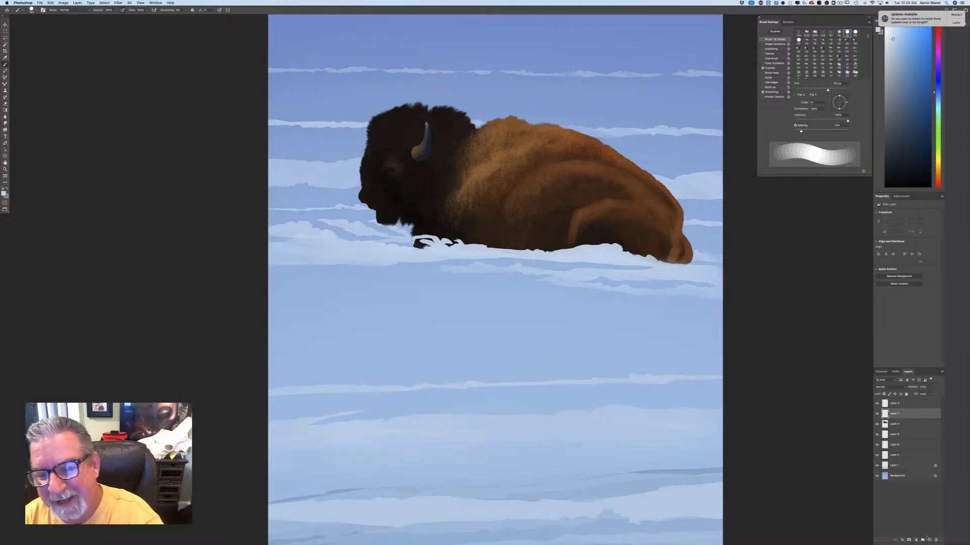
Step: Lasso jagged snow patches along the bison's back, rump and shoulder and across the top of its head
click(5, 37)
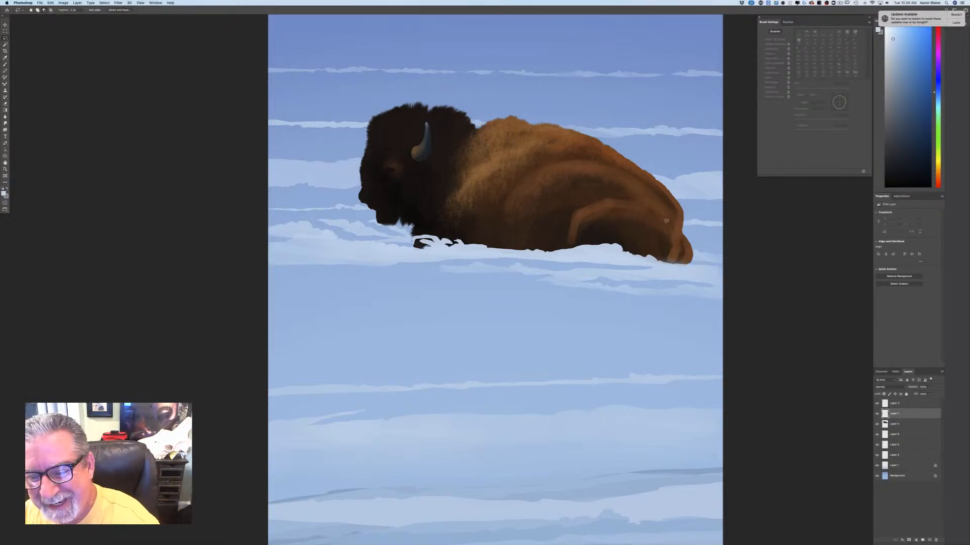
mouse_move(671, 241)
mouse_down()
mouse_move(645, 214)
mouse_move(591, 209)
mouse_move(638, 205)
mouse_move(581, 178)
mouse_move(530, 178)
mouse_move(591, 162)
mouse_move(560, 145)
mouse_move(515, 133)
mouse_move(470, 152)
mouse_move(469, 144)
mouse_move(497, 121)
mouse_move(554, 124)
mouse_move(606, 143)
mouse_move(659, 184)
mouse_up()
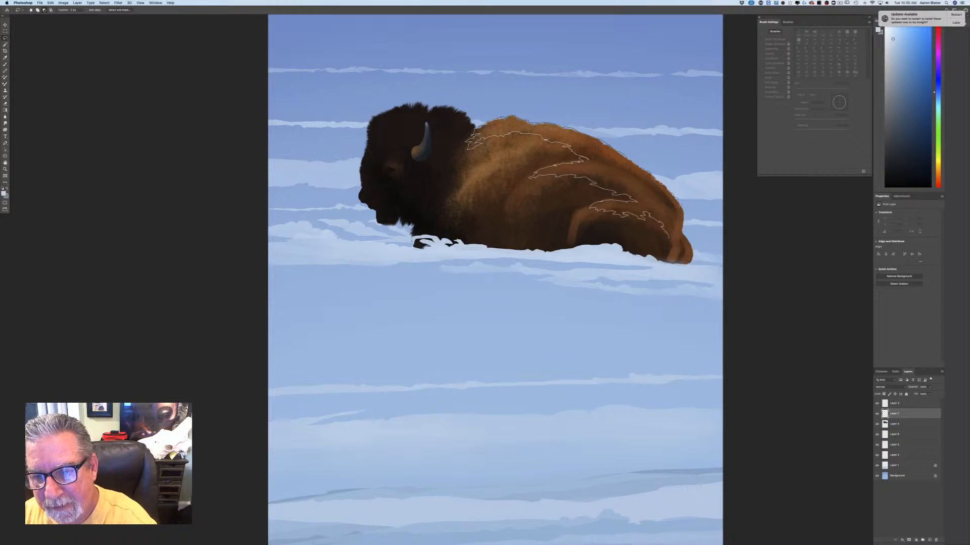
mouse_move(685, 213)
mouse_down()
mouse_move(679, 210)
mouse_move(663, 211)
mouse_move(675, 217)
mouse_move(673, 244)
mouse_up()
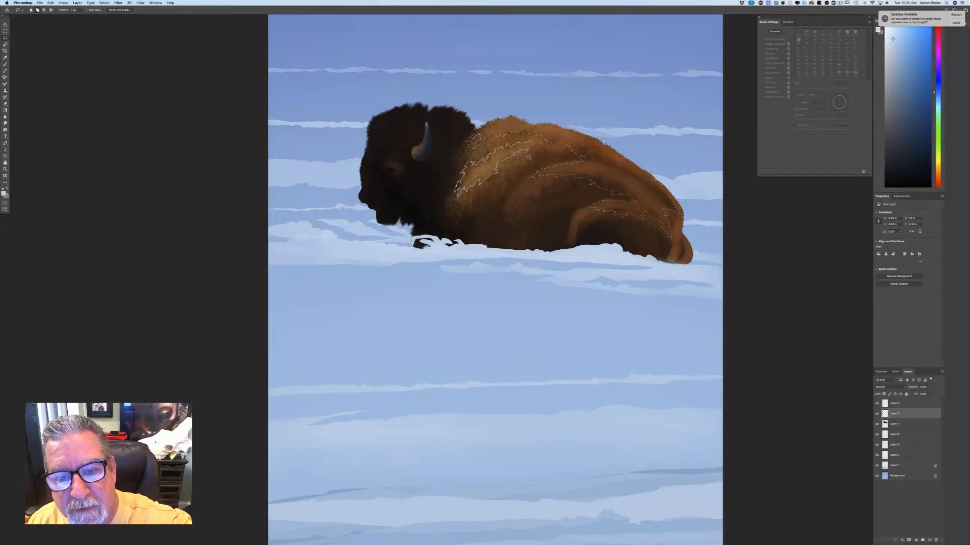
drag(552, 147, 515, 136)
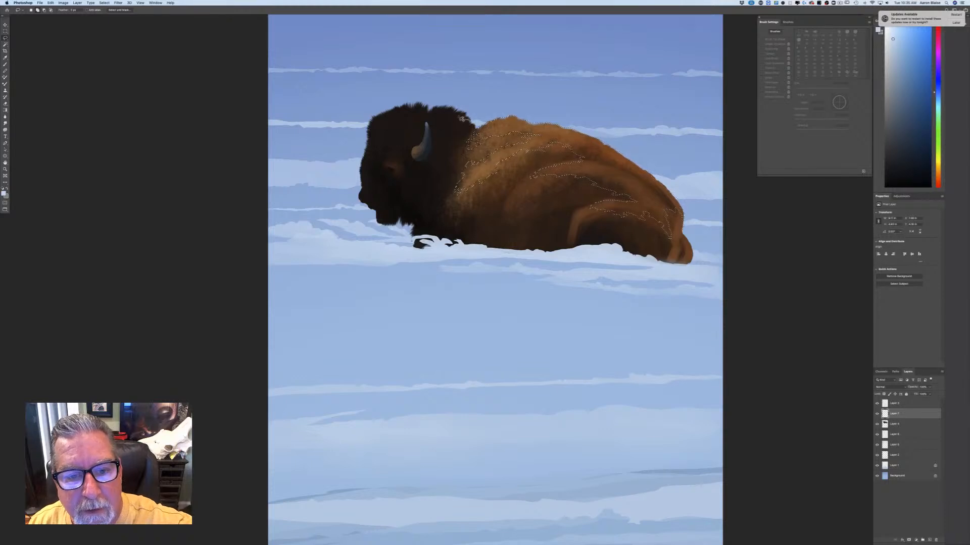
mouse_move(461, 118)
mouse_down()
mouse_move(451, 125)
mouse_move(409, 109)
mouse_move(376, 123)
mouse_move(424, 105)
mouse_move(455, 109)
mouse_move(475, 126)
mouse_up()
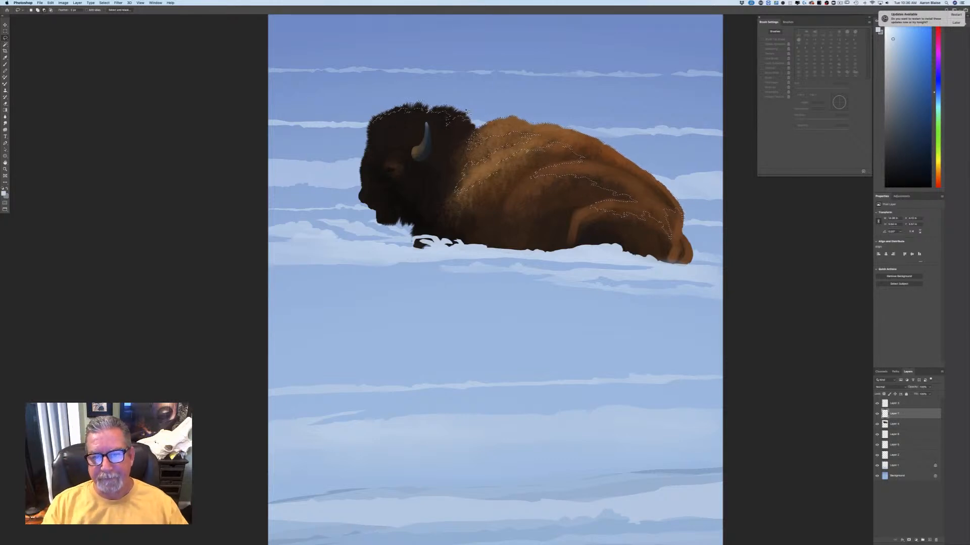
Step: Try to fill the selected patches on the bison's back with pale blue using the hard round brush
click(5, 64)
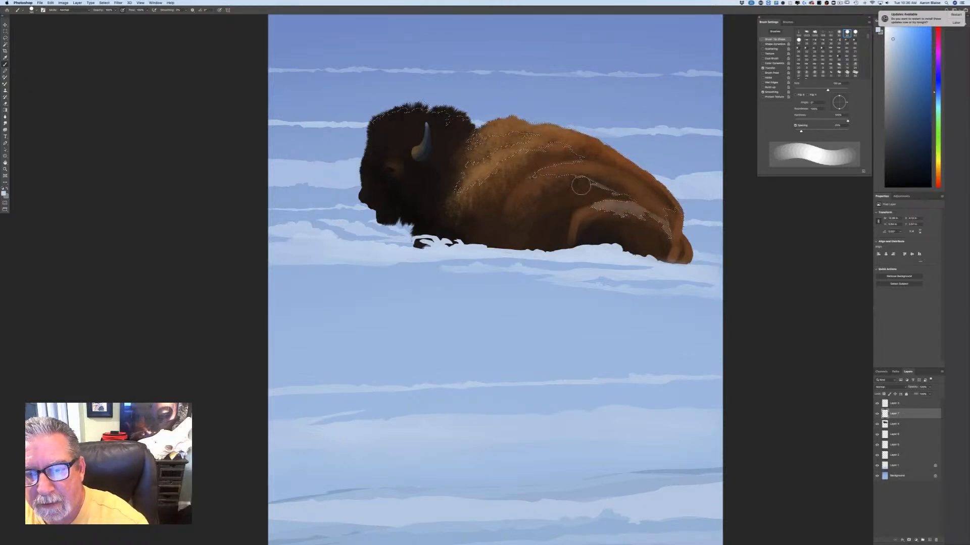
mouse_move(679, 233)
mouse_down()
mouse_move(635, 178)
mouse_move(659, 194)
mouse_move(633, 187)
mouse_up()
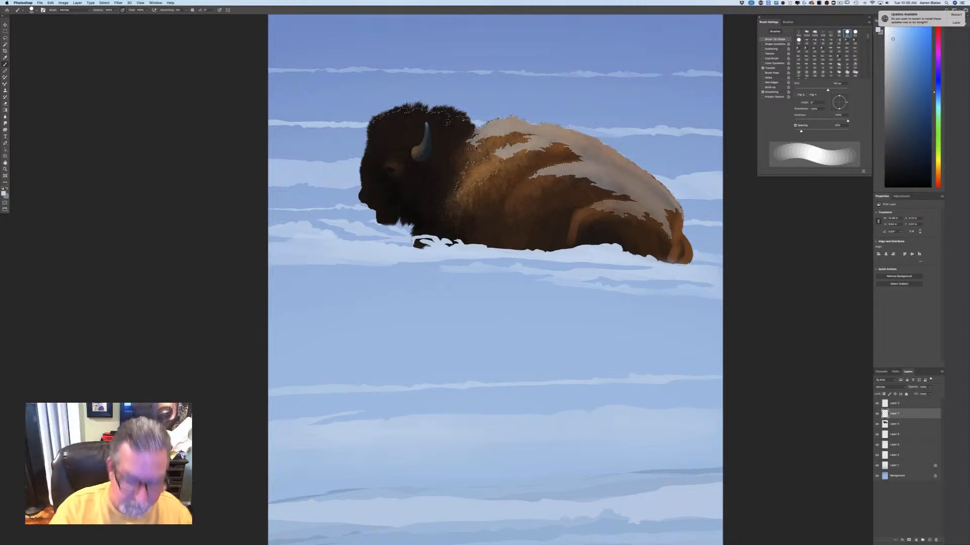
key(super+z)
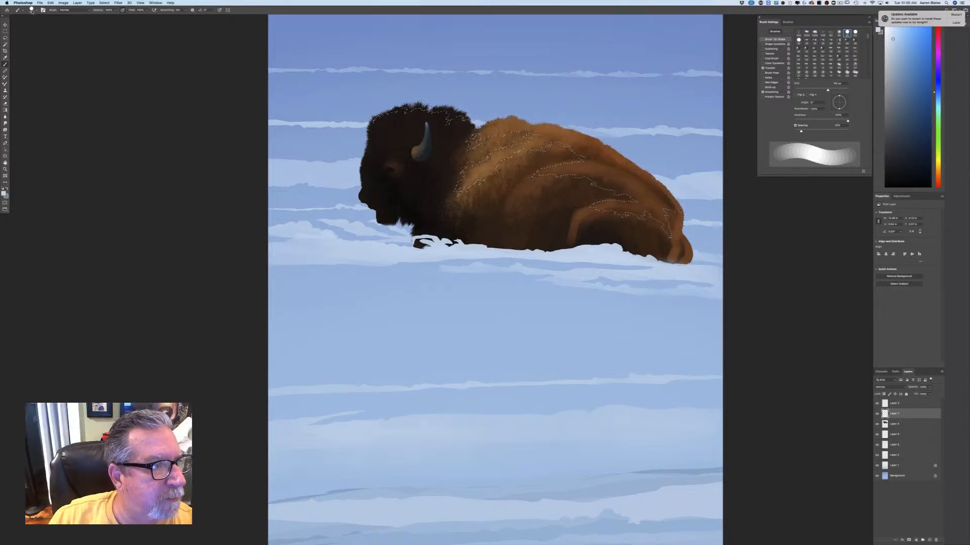
Step: Choose an enlarged textured brush and stipple pale snow inside the selected patches on the bison's back and head
click(33, 10)
scroll(93, 352, down, 15)
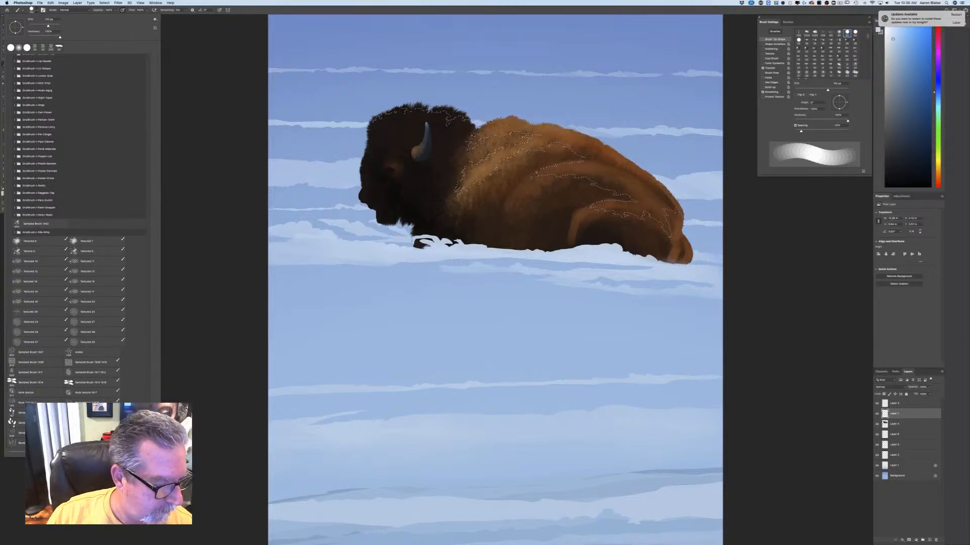
click(92, 403)
click(207, 387)
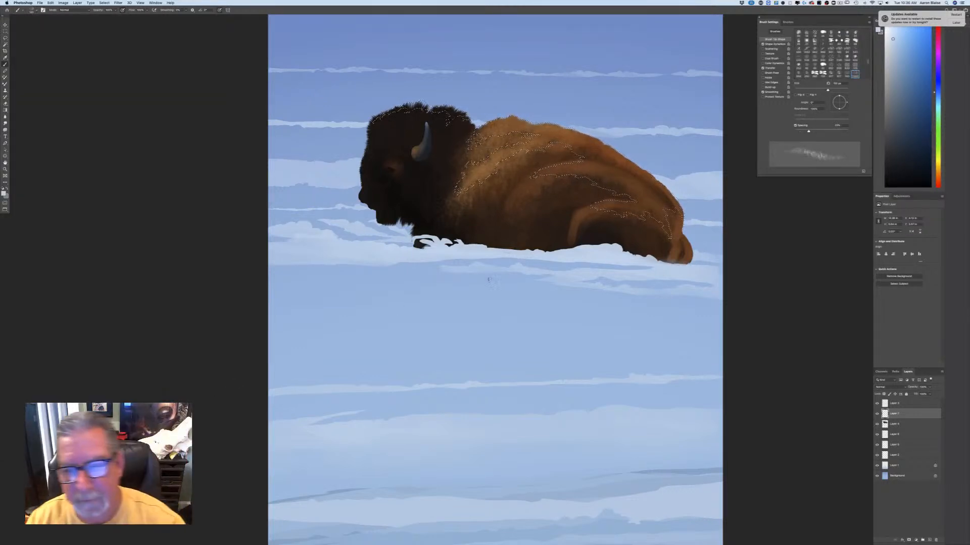
key(])
key(])
key(])
mouse_move(629, 212)
mouse_down()
mouse_move(601, 205)
mouse_move(664, 225)
mouse_move(656, 217)
mouse_move(669, 201)
mouse_move(633, 159)
mouse_move(565, 133)
mouse_move(608, 185)
mouse_up()
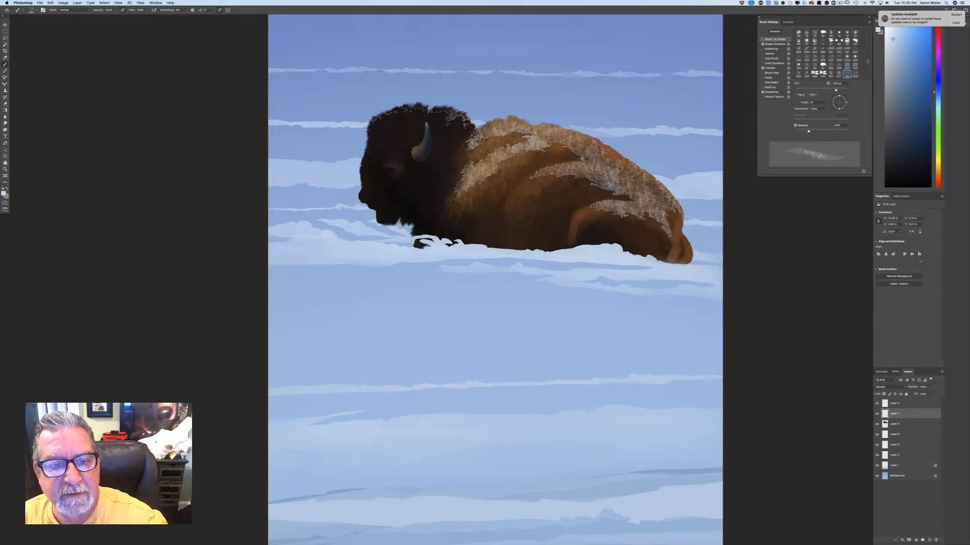
mouse_move(677, 207)
mouse_down()
mouse_move(604, 140)
mouse_move(685, 214)
mouse_move(577, 135)
mouse_up()
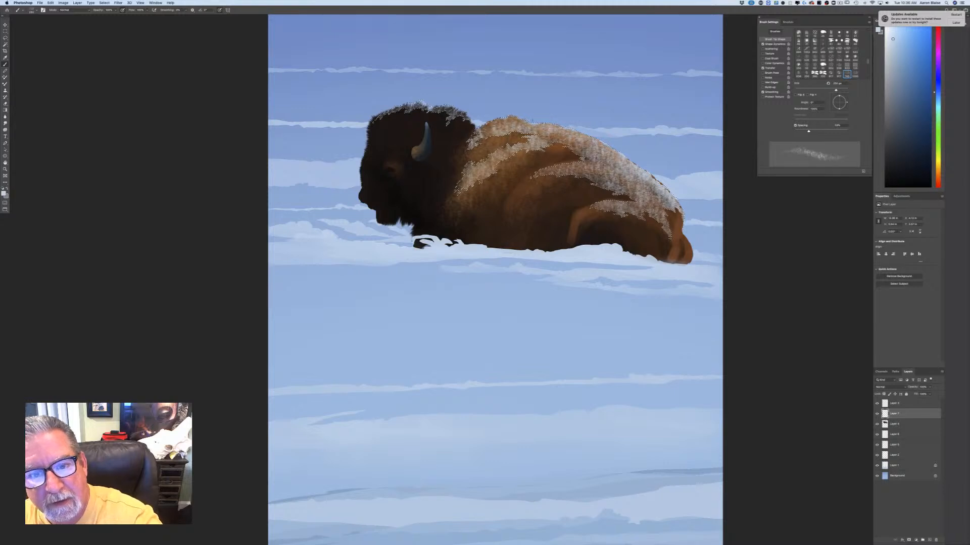
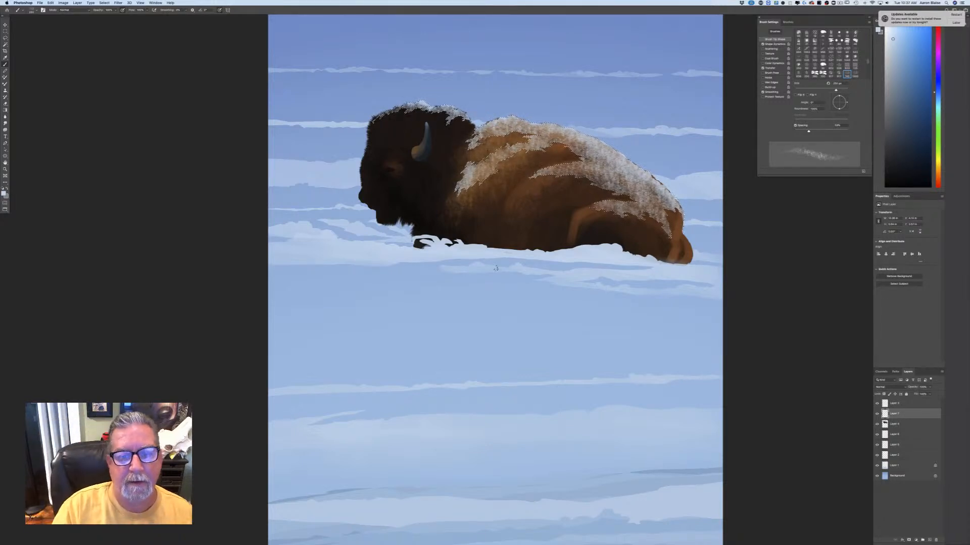
Step: Deselect the patches and brush more textured snow over the folds of the bison's back and the top of its head
click(104, 3)
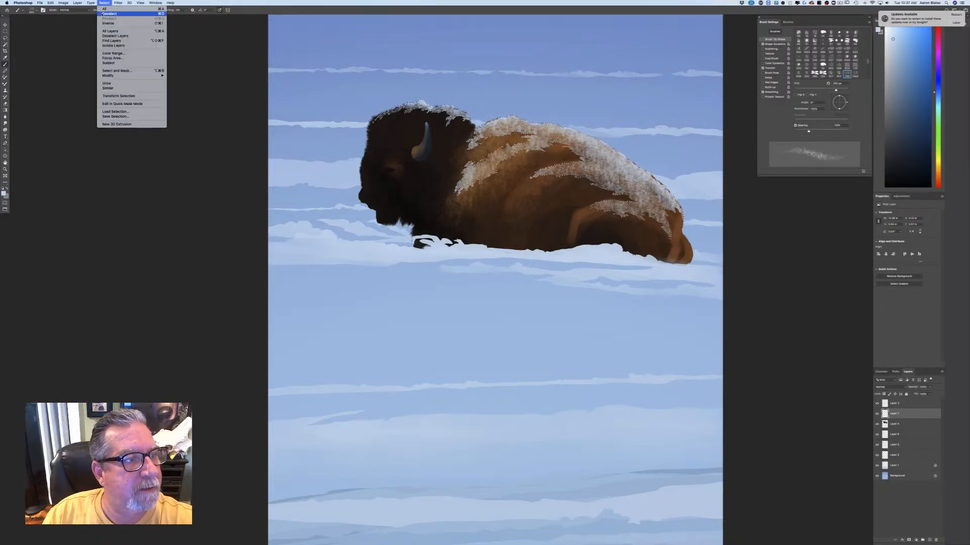
click(104, 13)
key(super+minus)
key(super+minus)
key(super+minus)
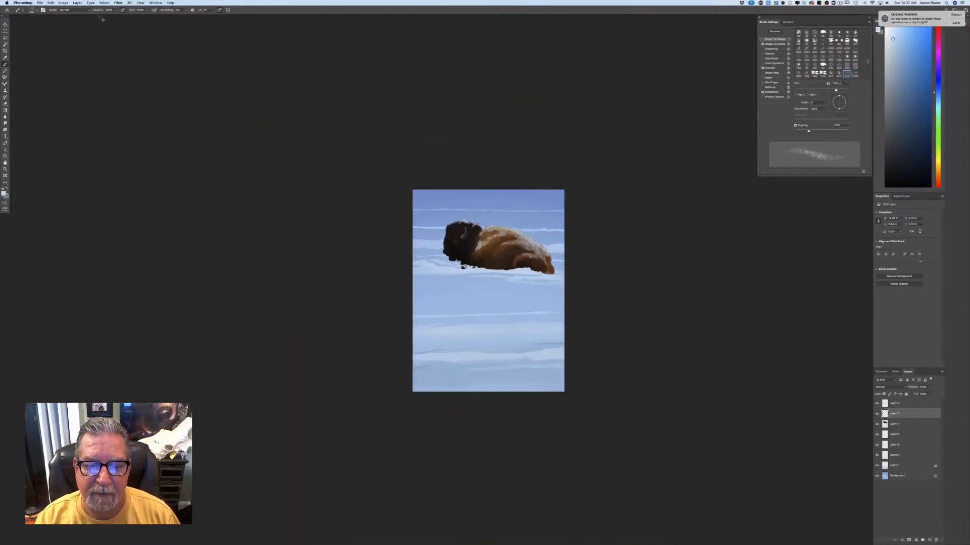
key(super+plus)
key(super+plus)
key(super+plus)
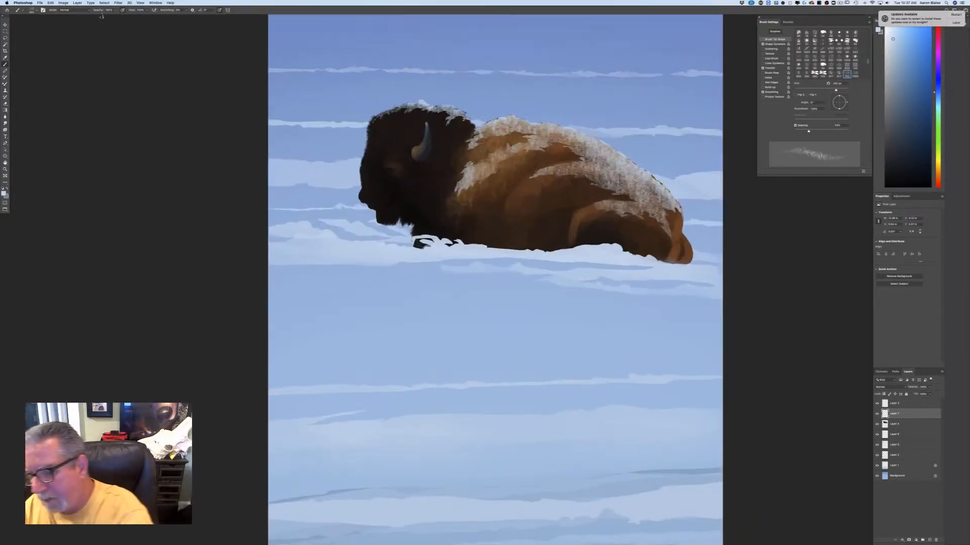
click(876, 423)
click(876, 423)
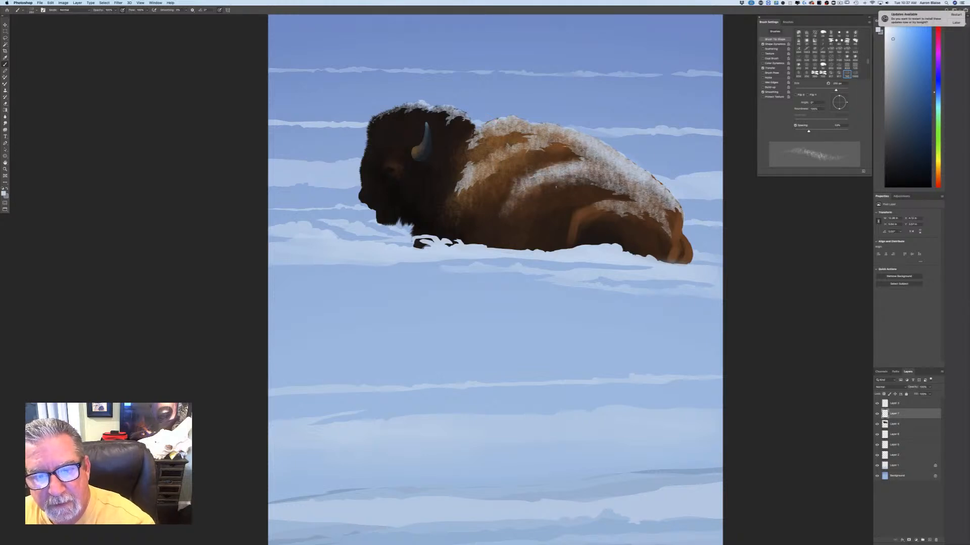
mouse_move(552, 149)
mouse_down()
mouse_move(575, 155)
mouse_move(561, 149)
mouse_move(500, 164)
mouse_move(517, 141)
mouse_move(510, 134)
mouse_move(461, 144)
mouse_move(430, 116)
mouse_move(449, 124)
mouse_move(389, 118)
mouse_move(399, 112)
mouse_move(380, 131)
mouse_move(376, 122)
mouse_move(395, 134)
mouse_up()
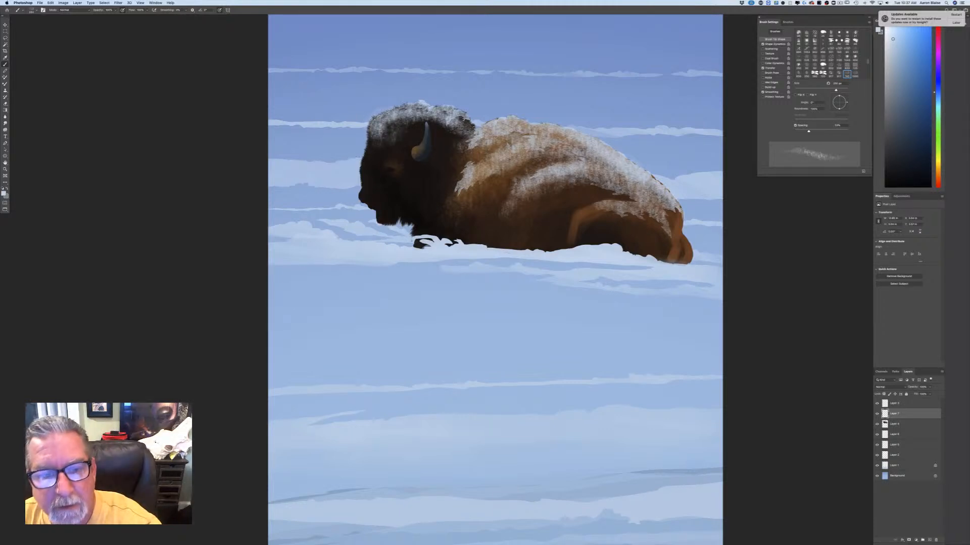
mouse_move(474, 130)
mouse_down()
mouse_move(488, 132)
mouse_move(467, 129)
mouse_move(475, 140)
mouse_move(464, 121)
mouse_move(549, 132)
mouse_move(607, 163)
mouse_up()
Step: Delete the layer holding the snow texture on the bison
key(super+minus)
key(super+minus)
key(super+minus)
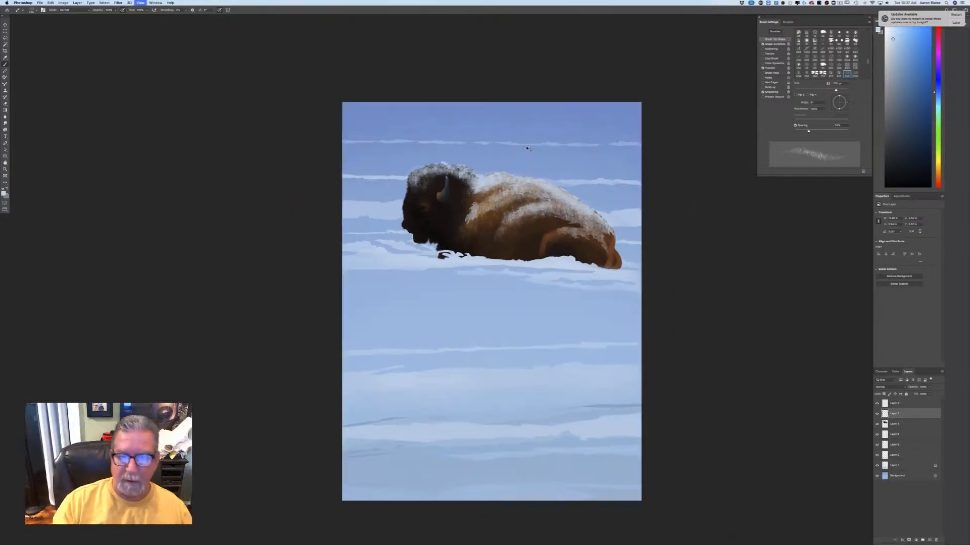
key(super+plus)
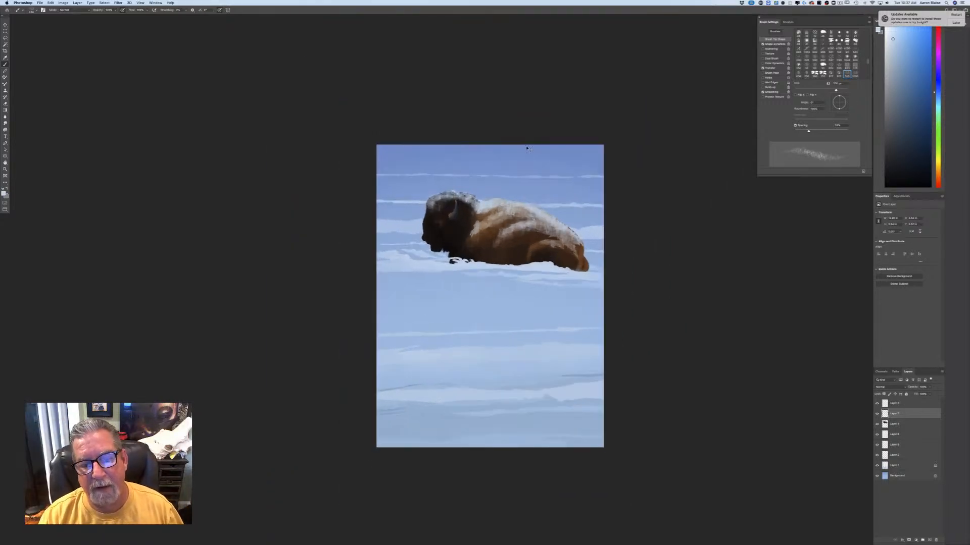
key(super+plus)
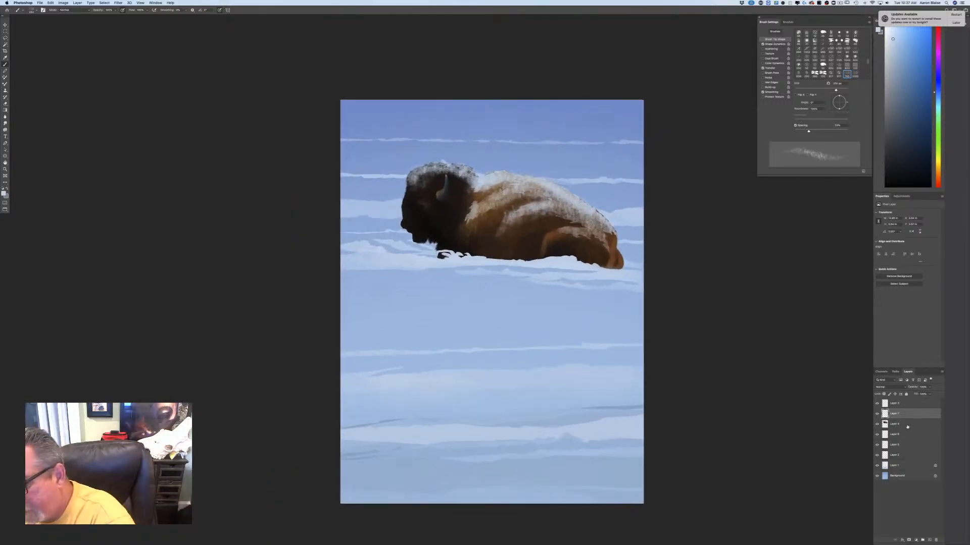
drag(904, 415, 935, 541)
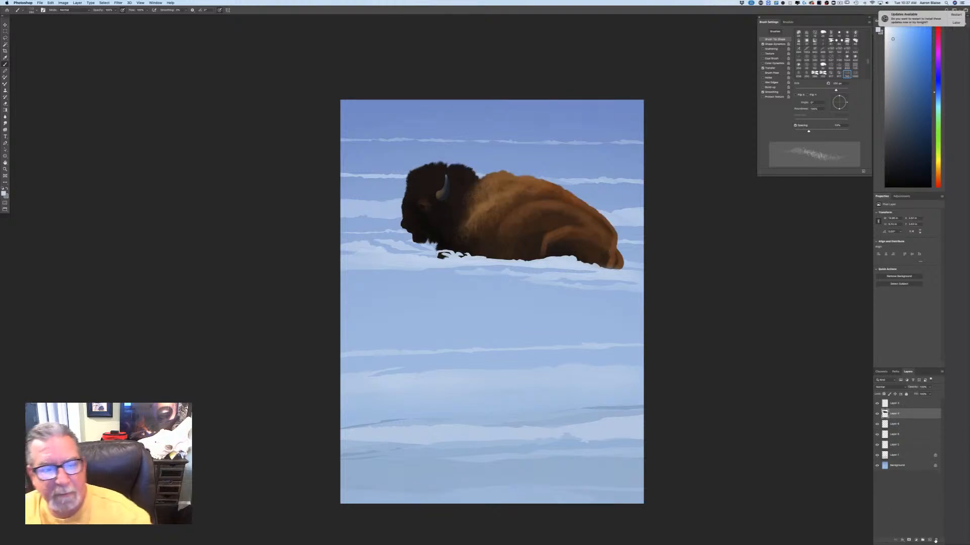
Step: Paint a pale blue wisp of breath drifting from the bison's muzzle to the canvas edge with a soft sampled brush
click(4, 193)
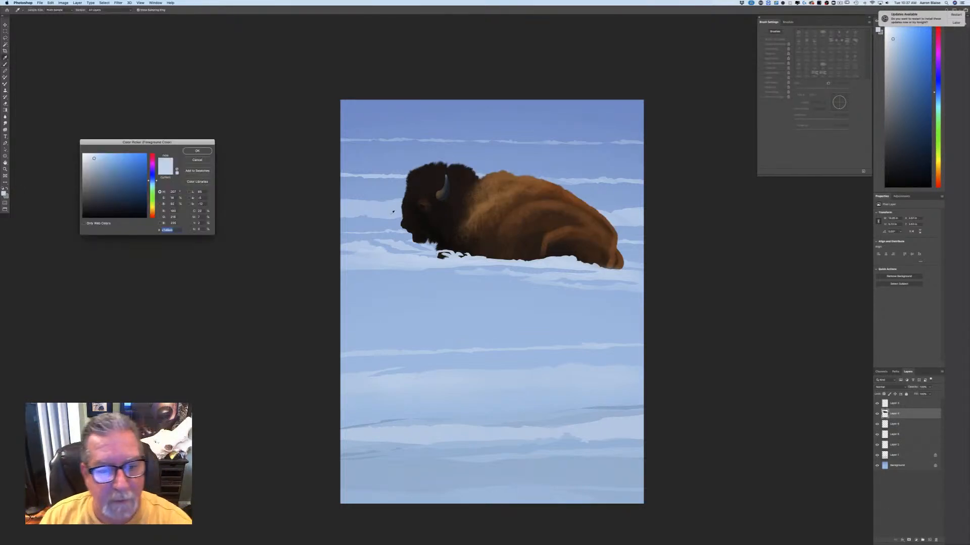
click(392, 216)
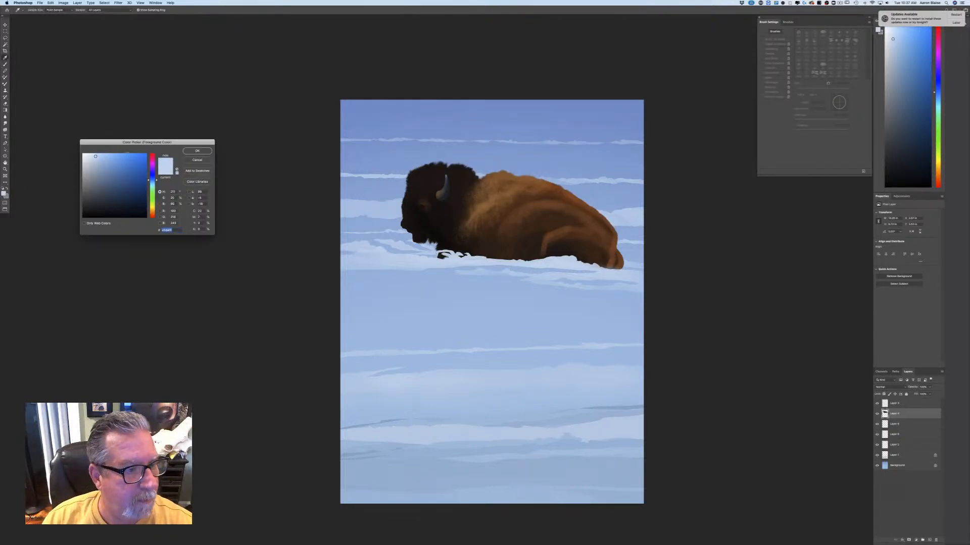
key(Return)
click(31, 10)
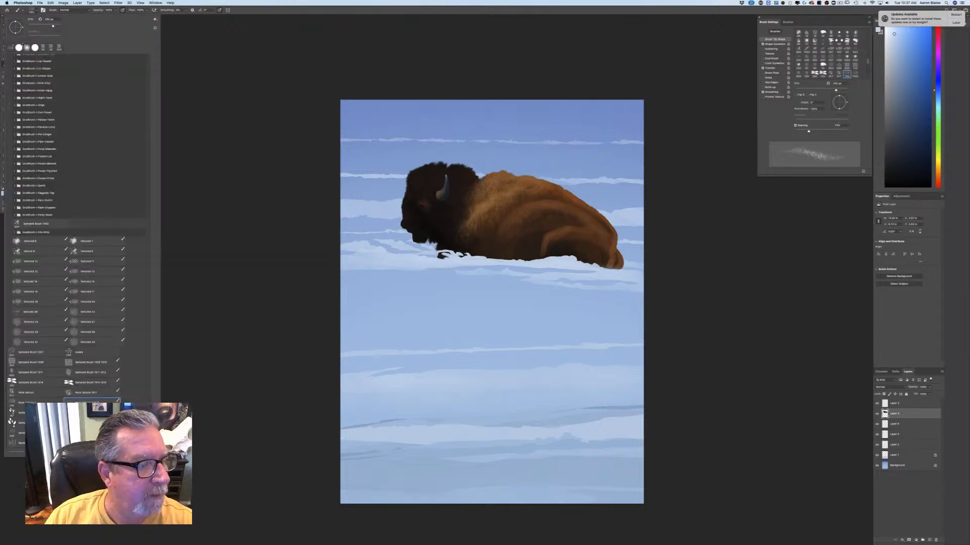
drag(148, 435, 134, 39)
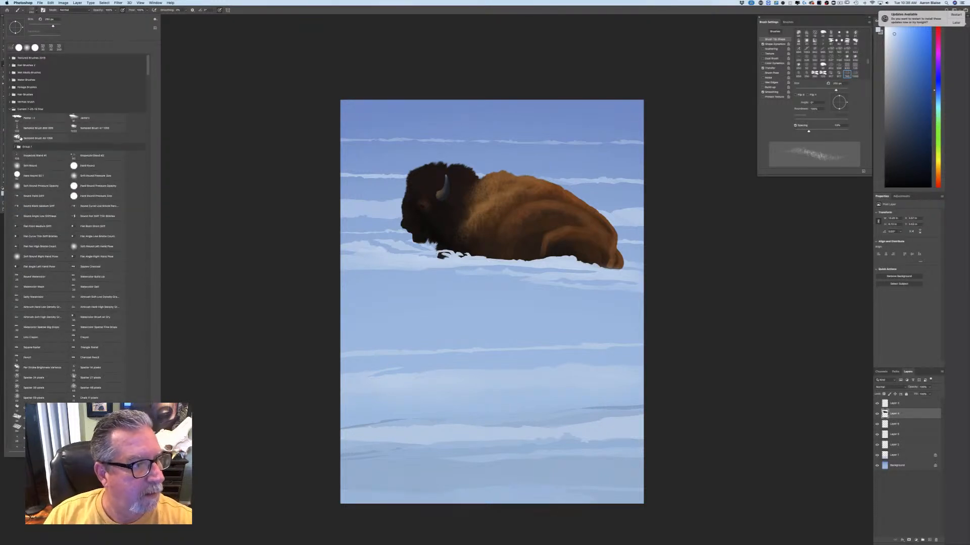
click(78, 127)
click(247, 203)
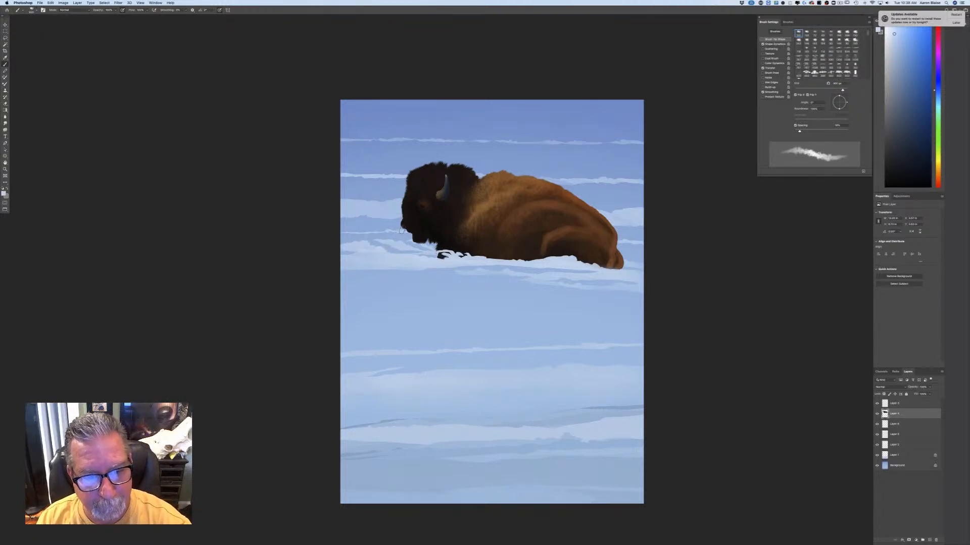
mouse_move(398, 228)
mouse_down()
mouse_move(366, 203)
mouse_move(403, 234)
mouse_move(378, 213)
mouse_move(345, 217)
mouse_up()
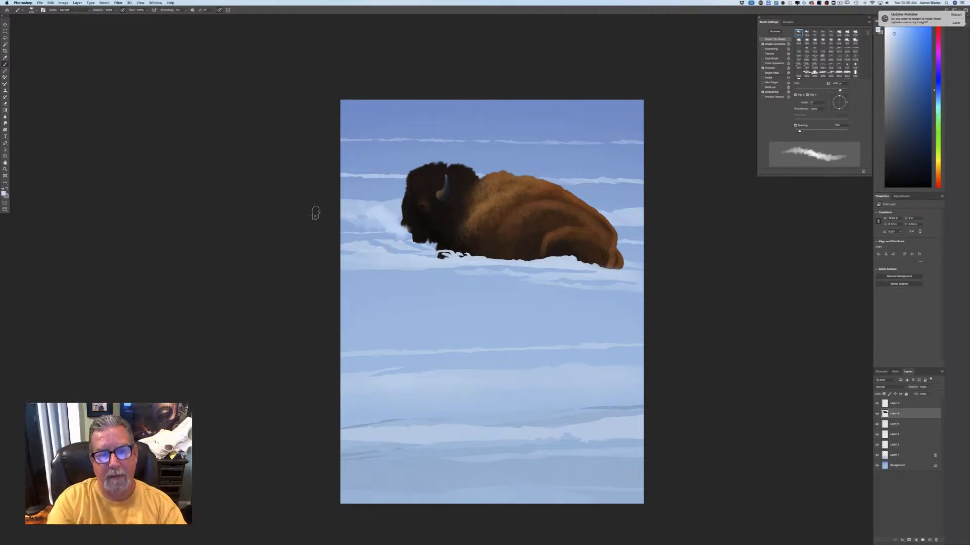
key(ctrl+minus)
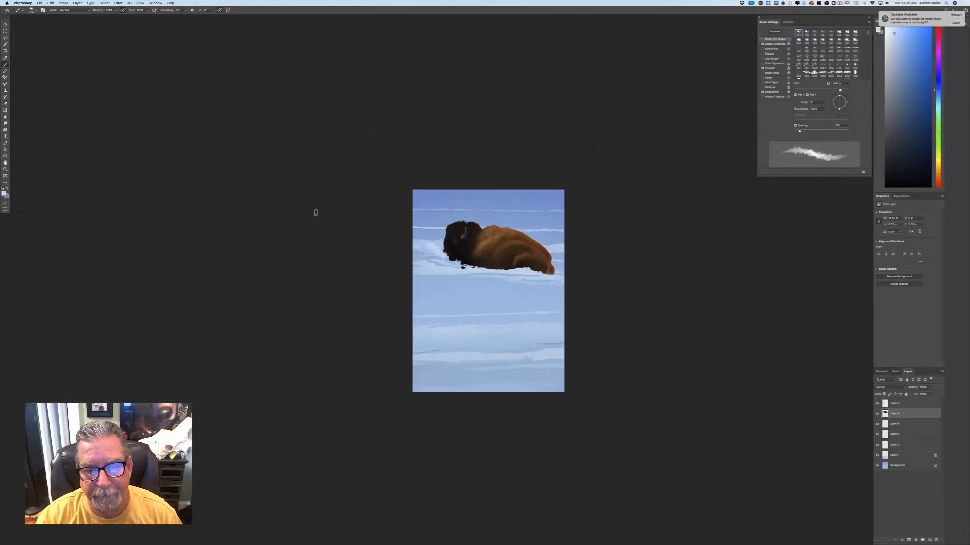
Step: Review the finished bison painting up close and as a whole, and return the canvas to a floating document window
key(ctrl+plus)
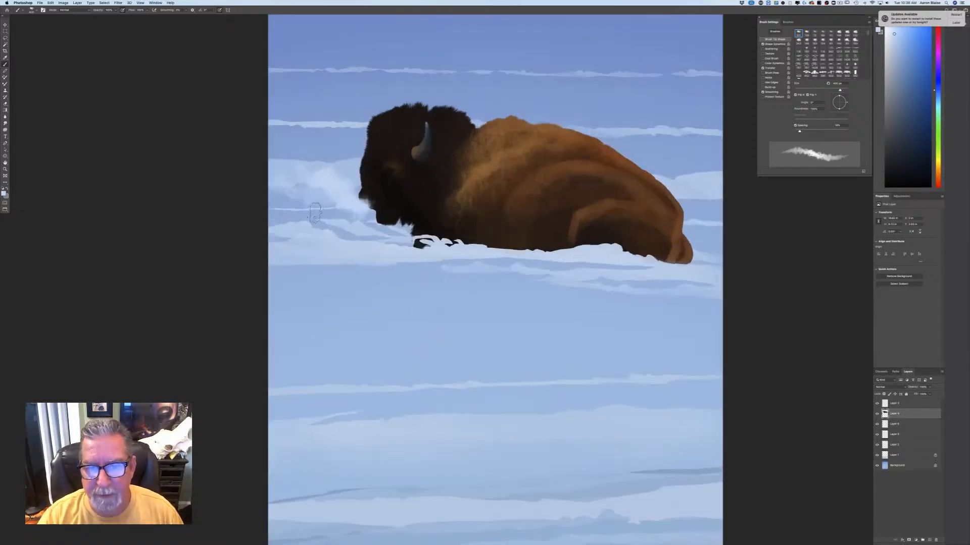
key(super+minus)
key(super+minus)
key(super+minus)
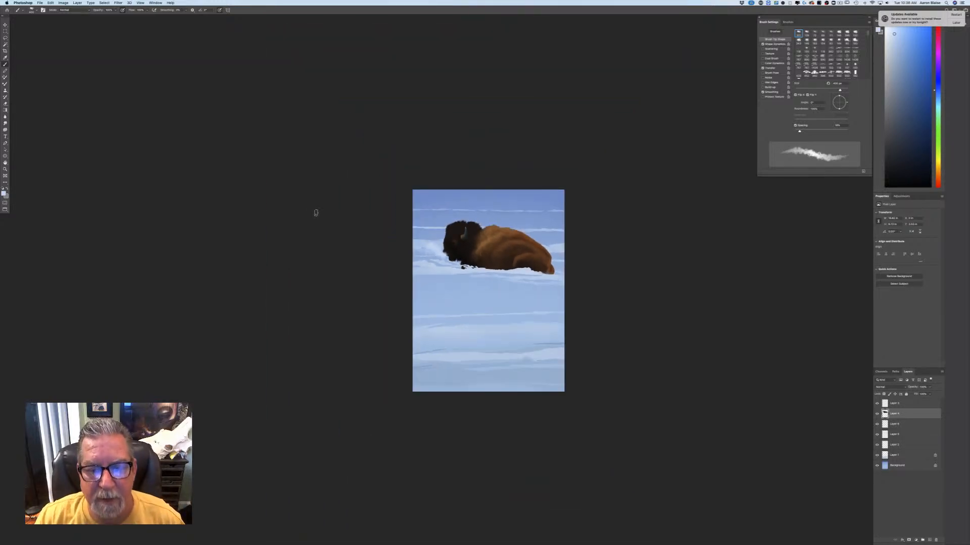
key(f)
key(f)
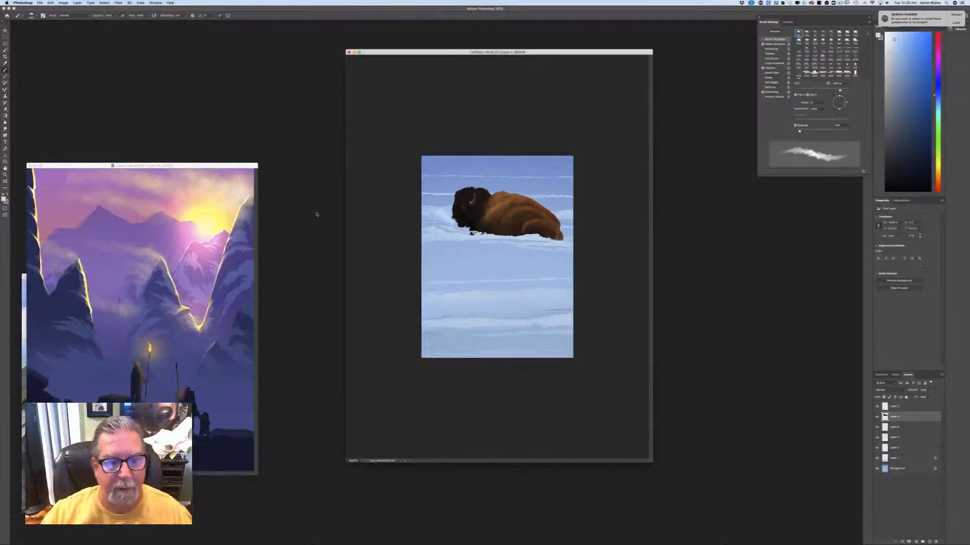
Step: Save the painting on the computer as "lasso 2 bison" in Photoshop format with layers and maximum compatibility
click(40, 3)
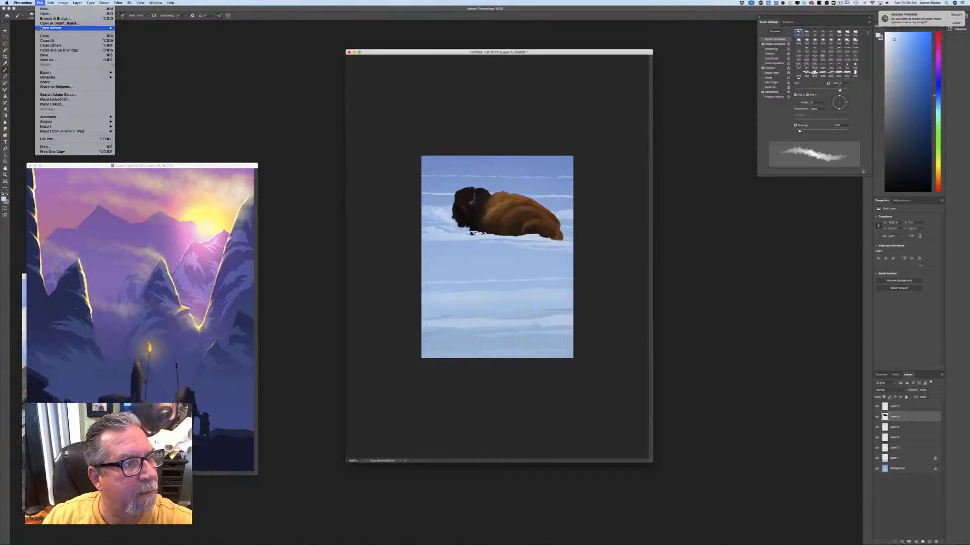
click(44, 59)
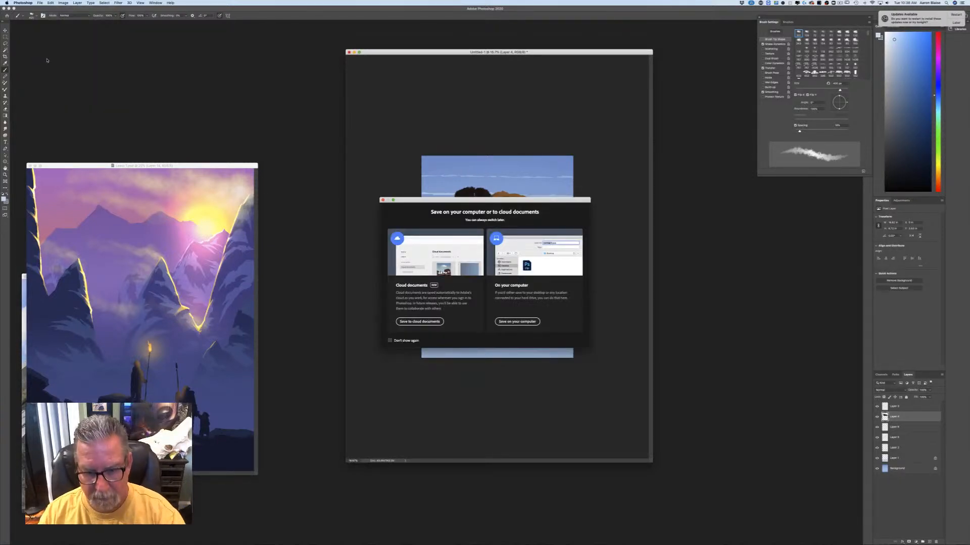
click(504, 322)
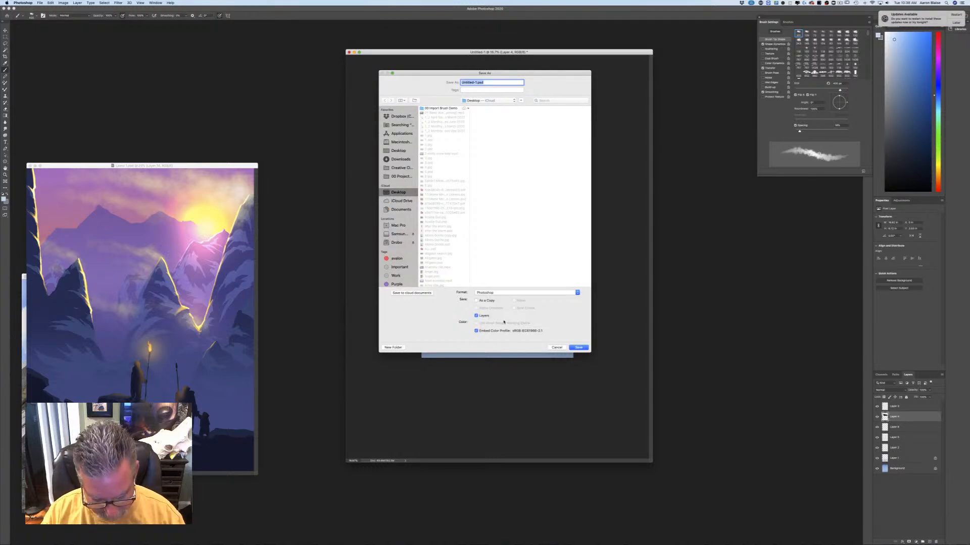
text(lasso 2 bison)
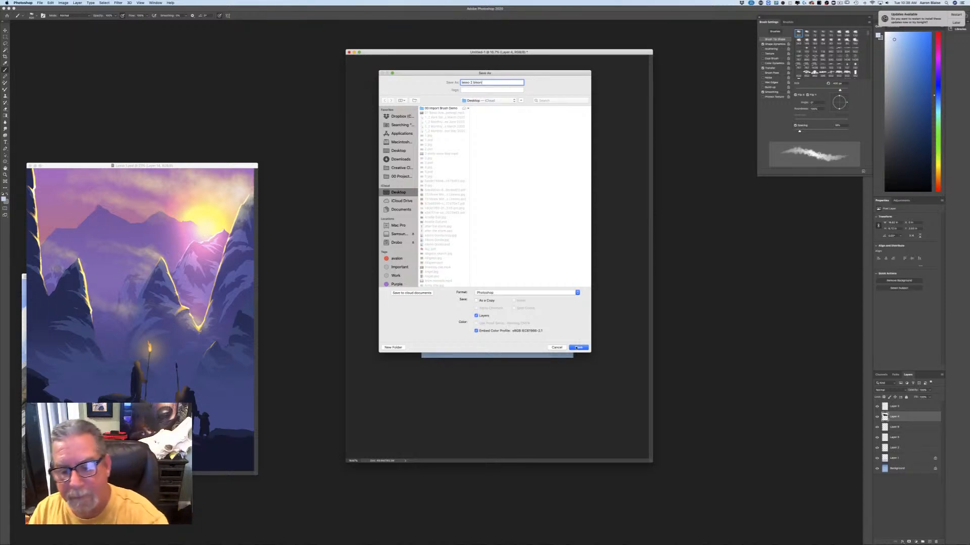
click(577, 347)
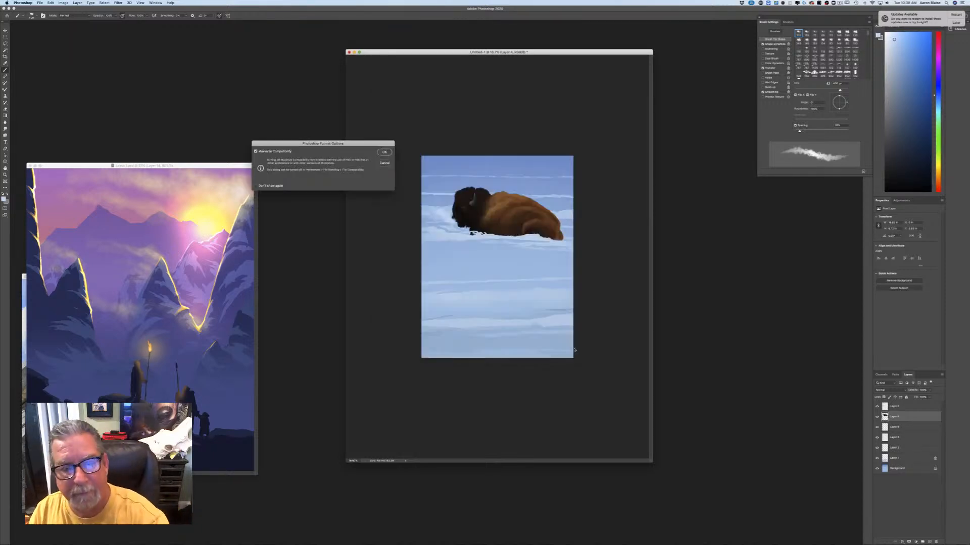
key(Return)
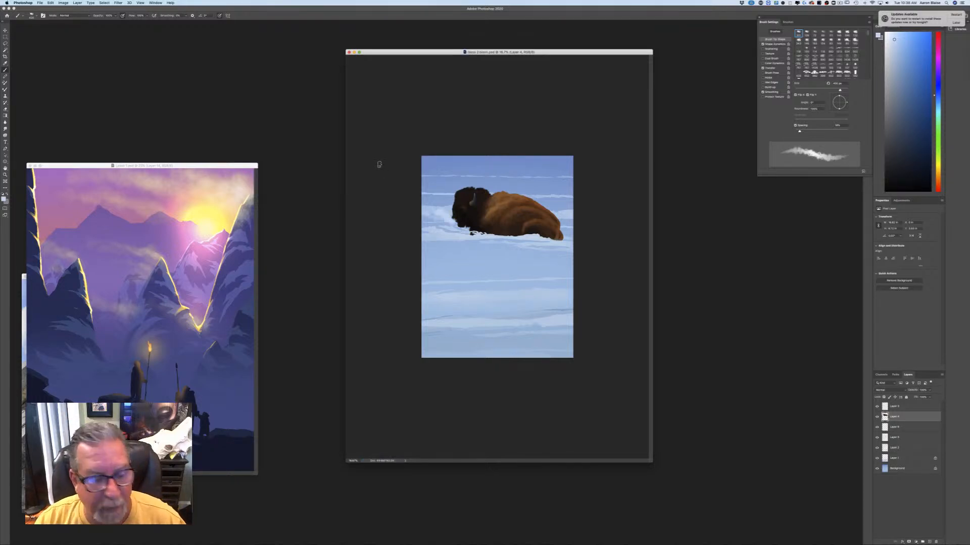
Step: Shrink the bison document's window to fit its canvas and place it beside the purple mountain painting
key(super+minus)
key(super+minus)
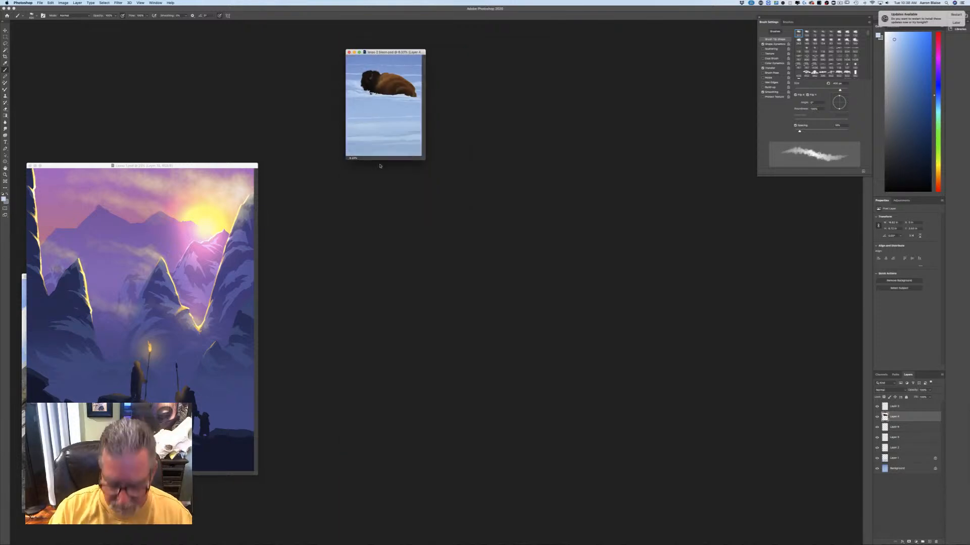
key(super+equal)
key(super+equal)
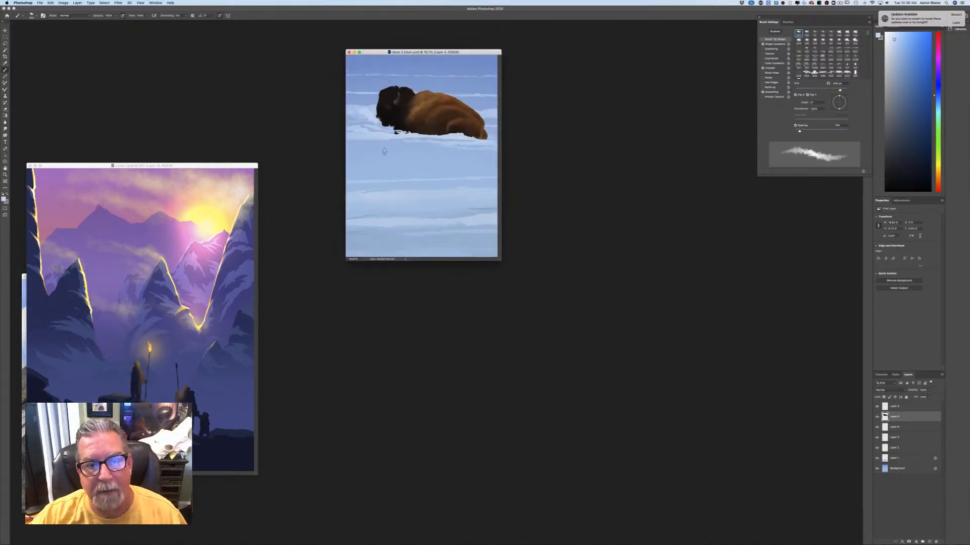
drag(464, 53, 376, 167)
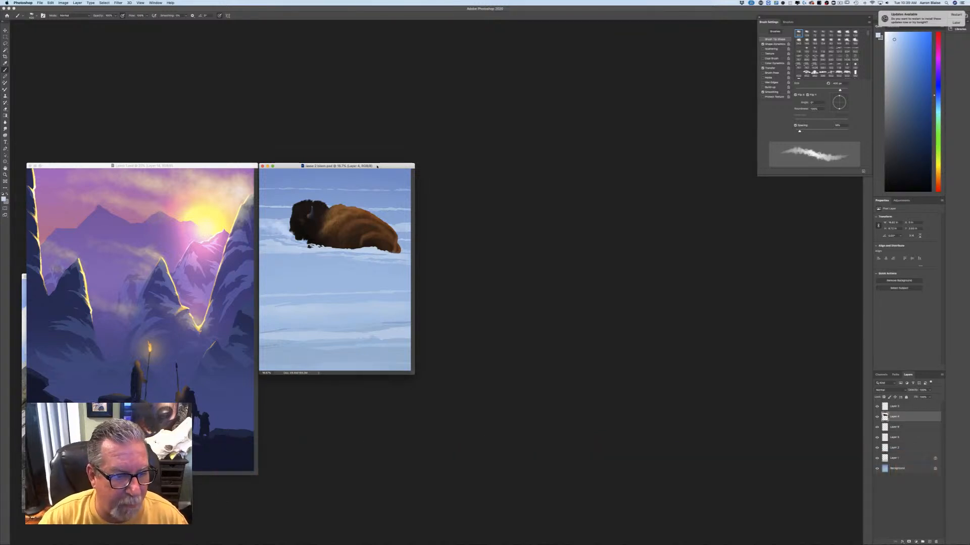
Step: Stack the purple mountain painting's window above the bison's and enlarge the bison view to 25% for comparison
mouse_move(194, 166)
mouse_down()
mouse_move(412, 213)
mouse_move(538, 74)
mouse_move(512, 26)
mouse_up()
mouse_move(327, 166)
mouse_down()
mouse_move(373, 278)
mouse_move(468, 343)
mouse_move(463, 322)
mouse_up()
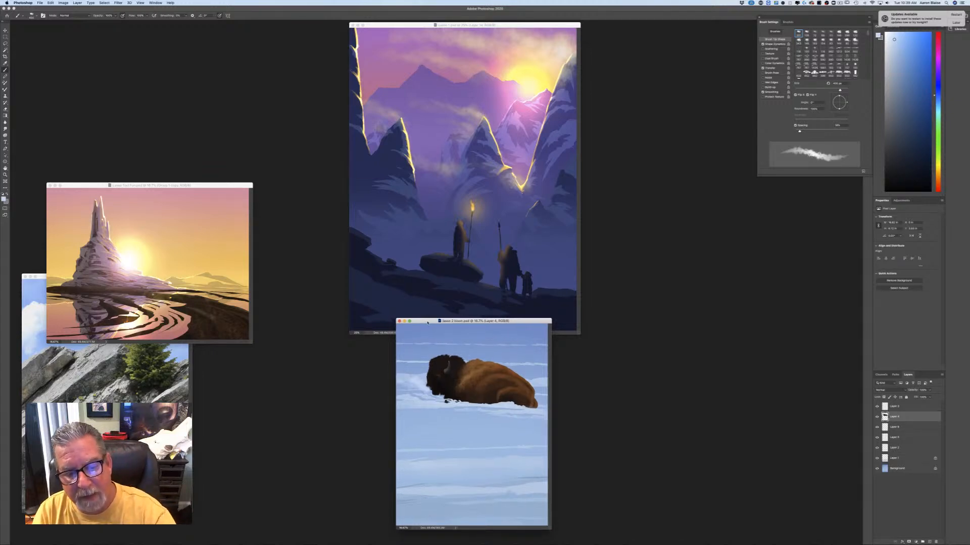
mouse_move(419, 324)
mouse_down()
mouse_move(420, 171)
mouse_move(427, 334)
mouse_up()
key(super+equal)
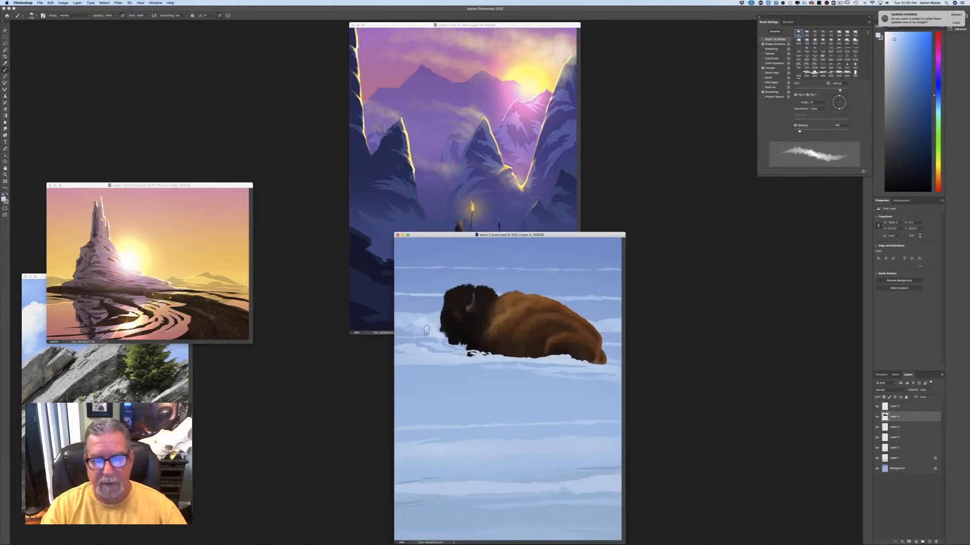
drag(429, 230, 386, 211)
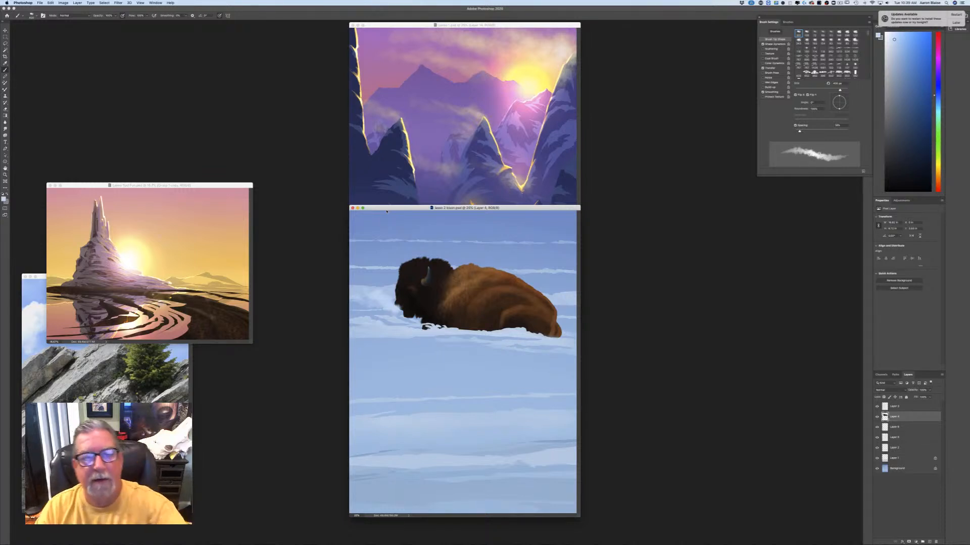
Step: Compare the mountain, bison and sunset rock tower paintings by bringing each to the front, with the tower painting enlarged to 25%
click(381, 34)
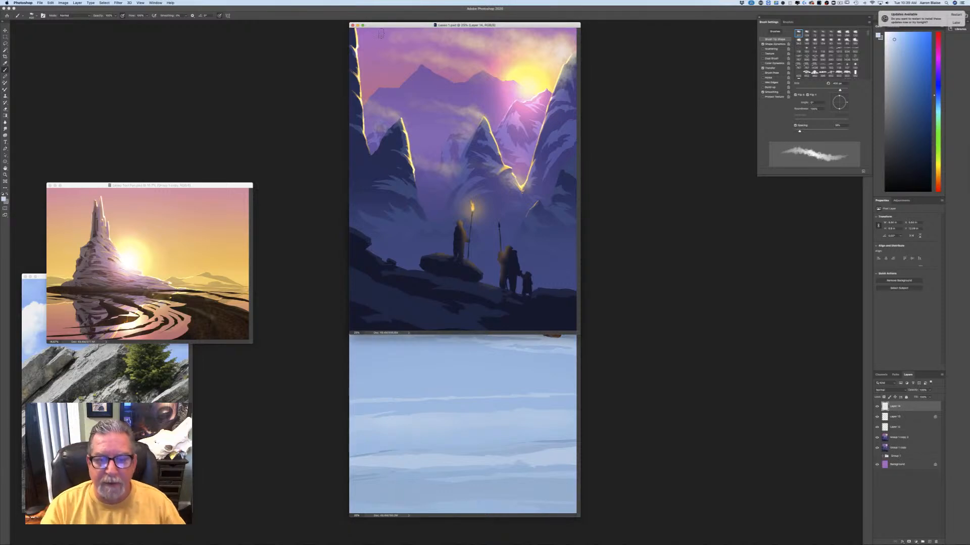
click(424, 393)
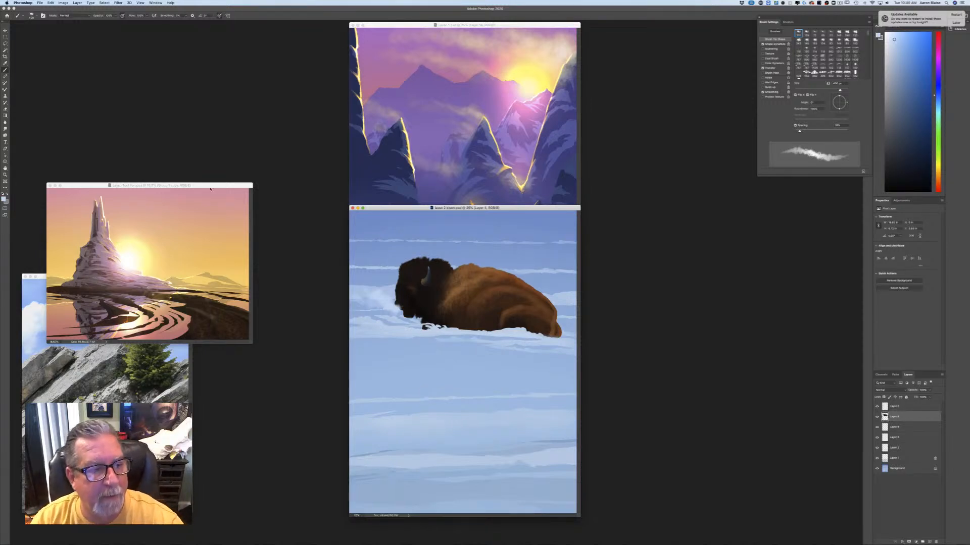
mouse_move(209, 186)
mouse_down()
mouse_move(392, 229)
mouse_move(532, 199)
mouse_move(531, 142)
mouse_up()
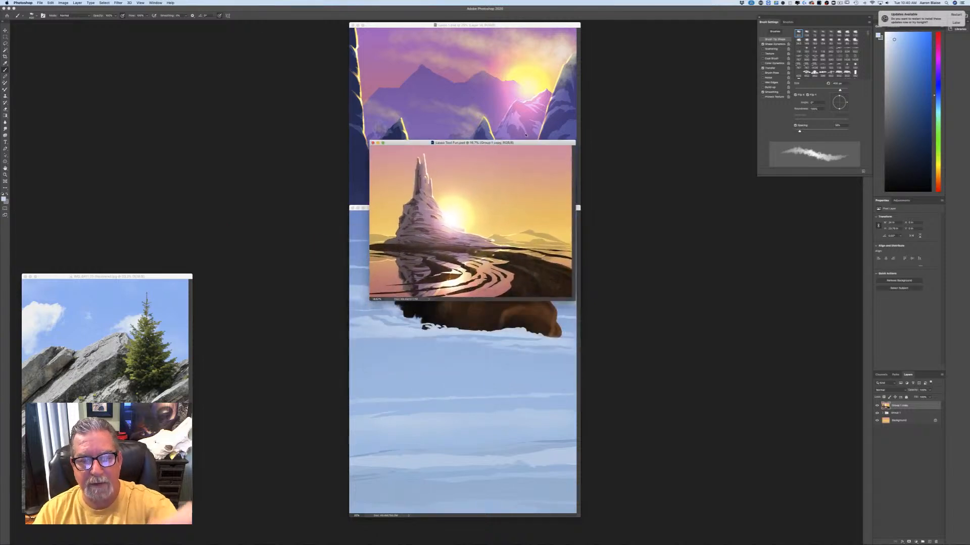
key(super+equal)
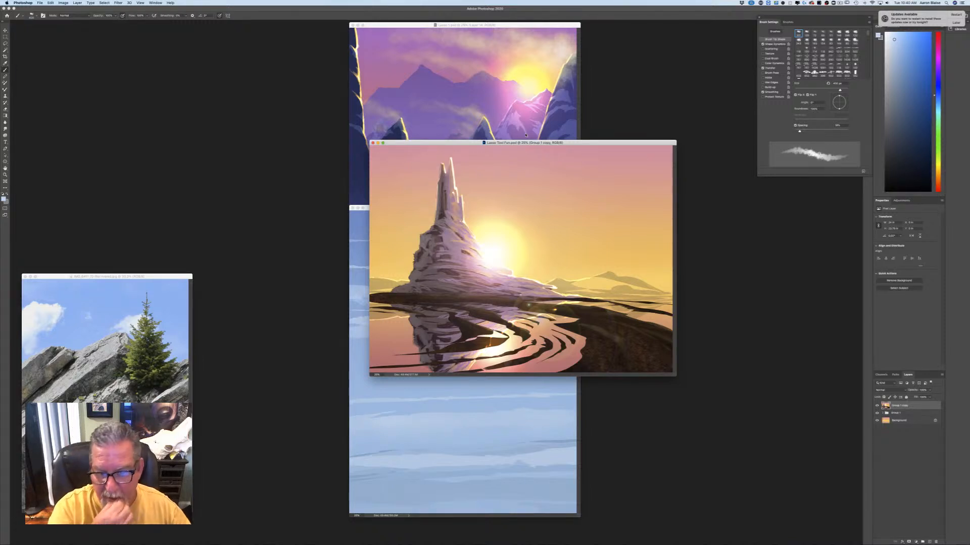
Step: Reduce the view of the three painting windows and park them at the side to clear the workspace
mouse_move(425, 146)
mouse_down()
mouse_move(398, 155)
mouse_move(82, 54)
mouse_move(72, 29)
mouse_up()
key(super+minus)
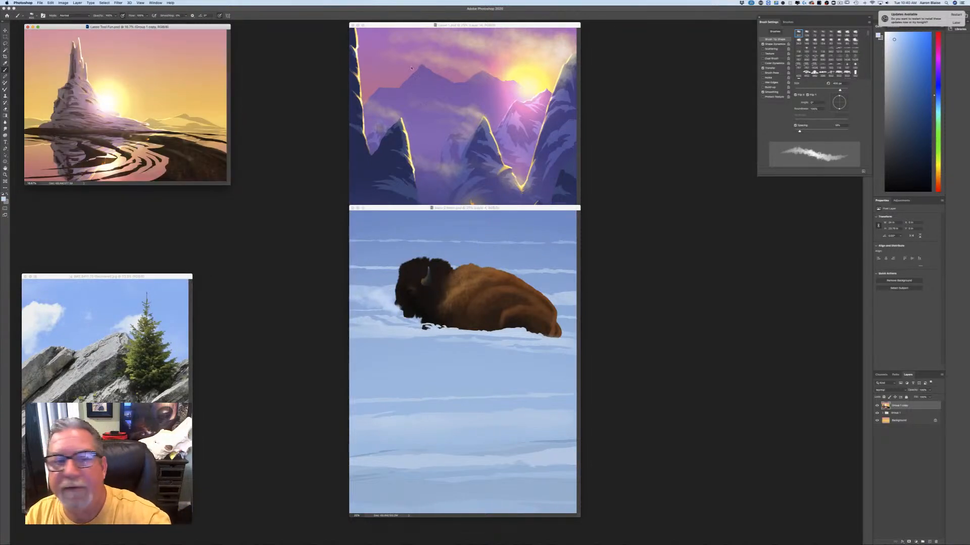
mouse_move(403, 26)
mouse_down()
mouse_move(334, 168)
mouse_move(76, 207)
mouse_move(60, 200)
mouse_up()
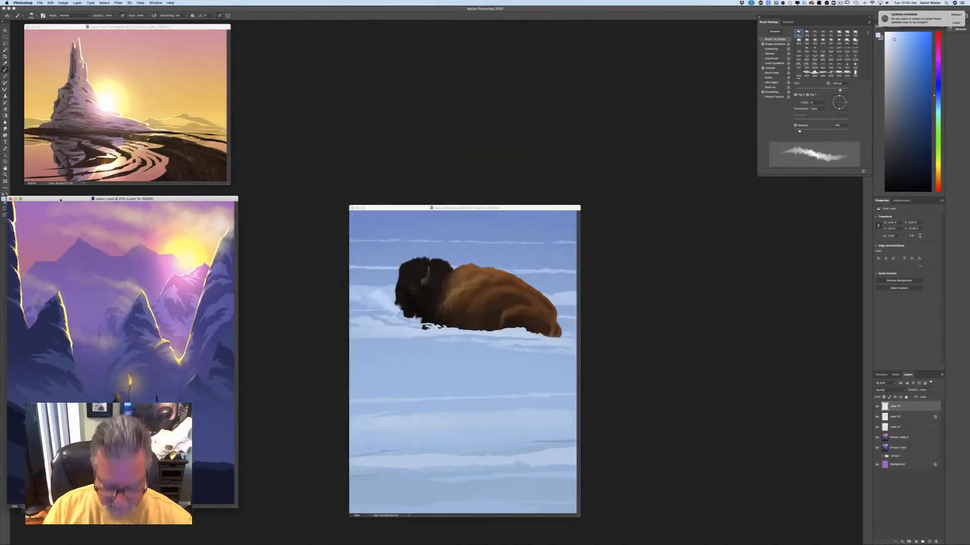
key(super+minus)
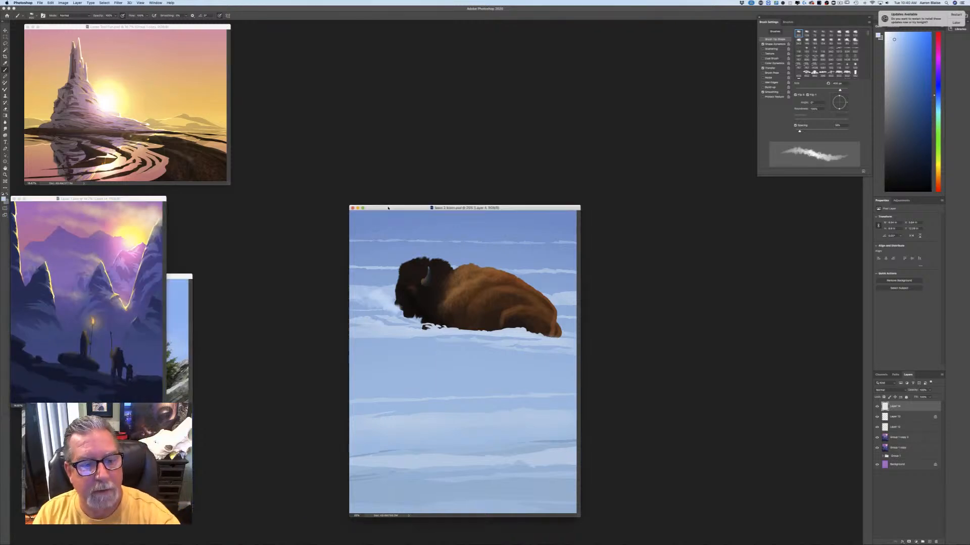
mouse_move(390, 208)
mouse_down()
mouse_move(271, 192)
mouse_move(81, 225)
mouse_up()
key(super+minus)
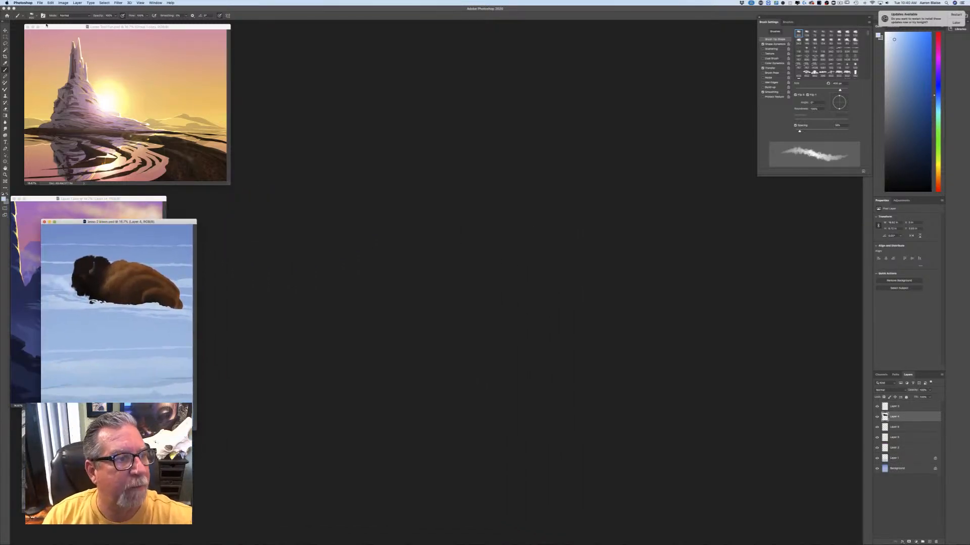
Step: Create a new 18 × 24 inch RGB document with a white background and place its window centrally at 33.3% zoom
click(39, 3)
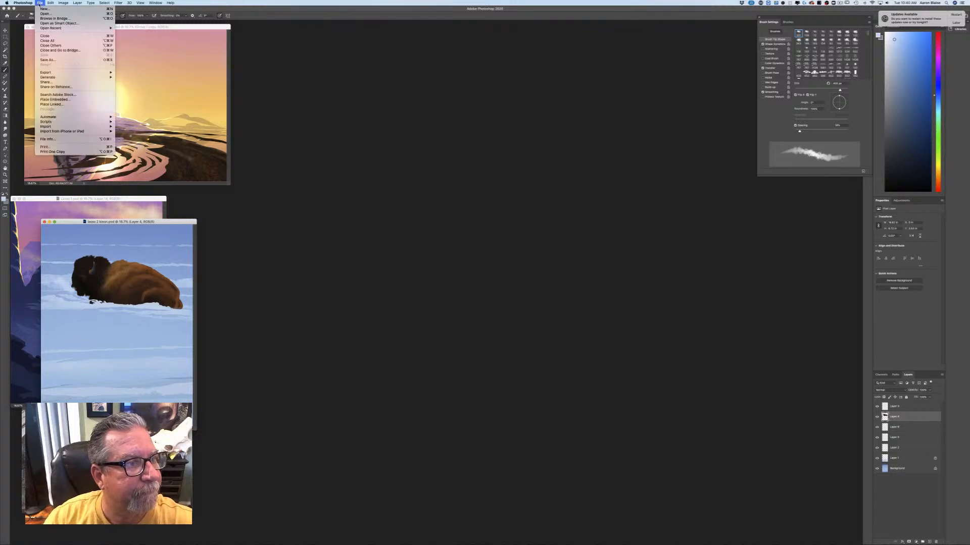
click(51, 9)
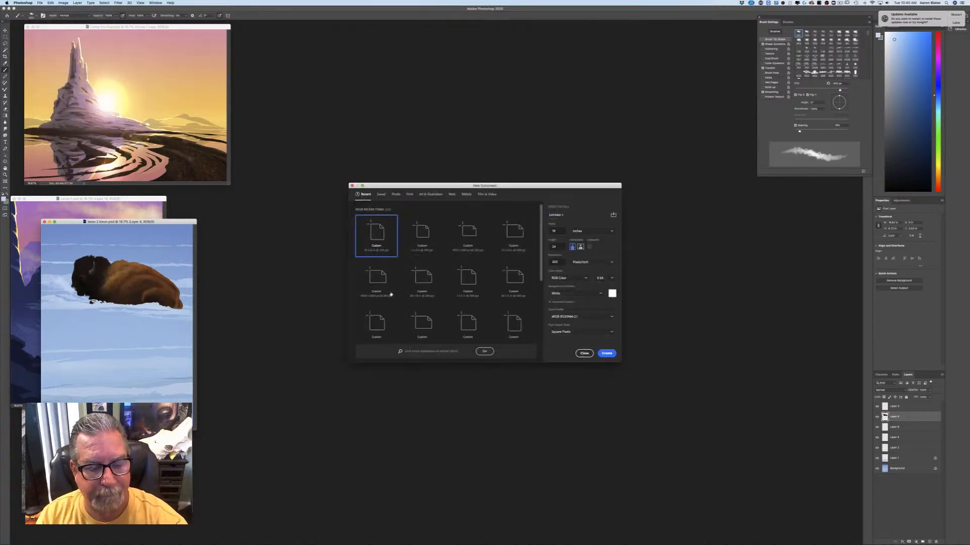
click(606, 353)
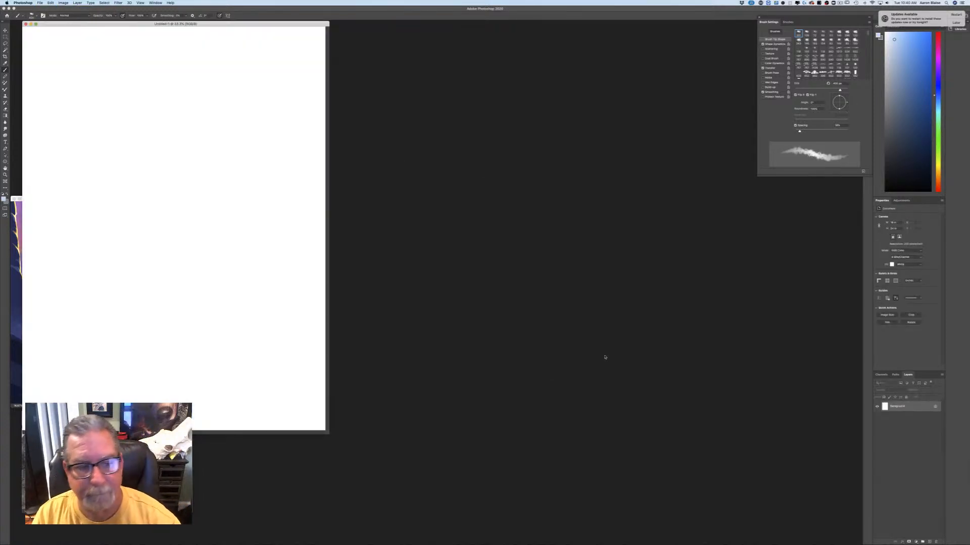
drag(68, 26, 405, 53)
key(super+minus)
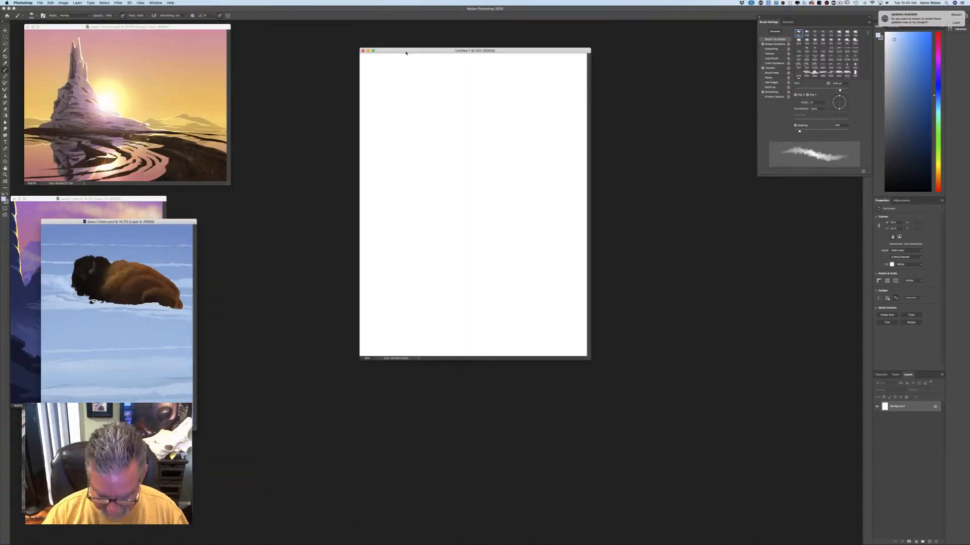
key(super+plus)
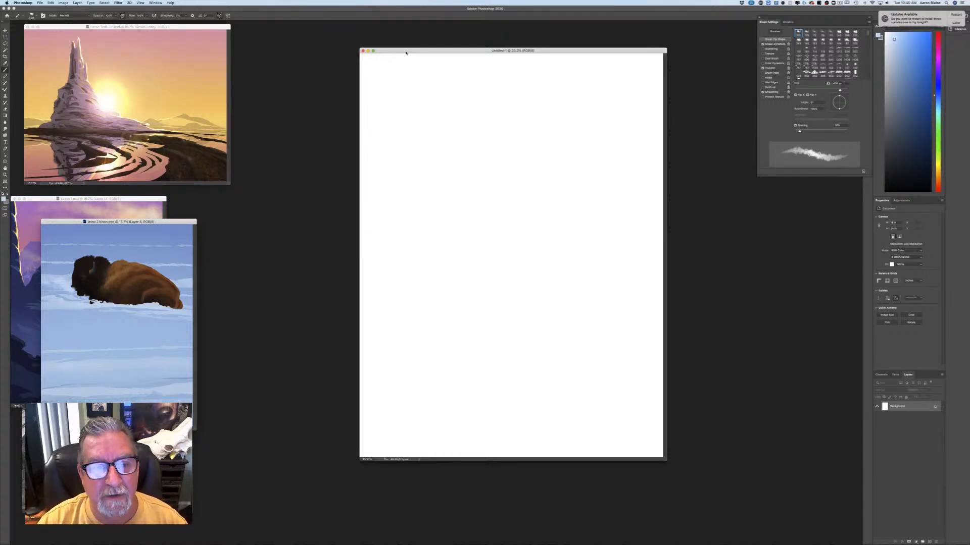
drag(383, 51, 361, 62)
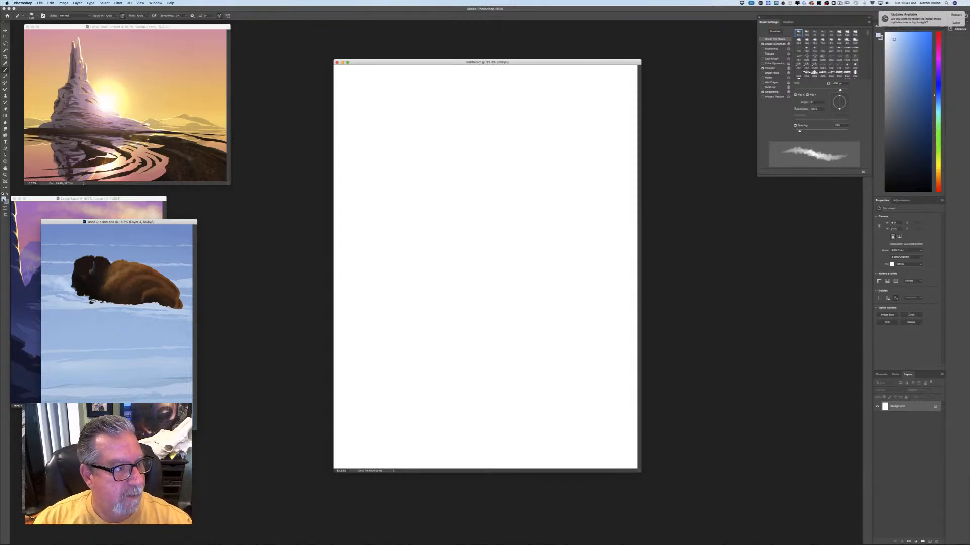
Step: Fill the white background with a muted orange using the Paint Bucket
click(4, 199)
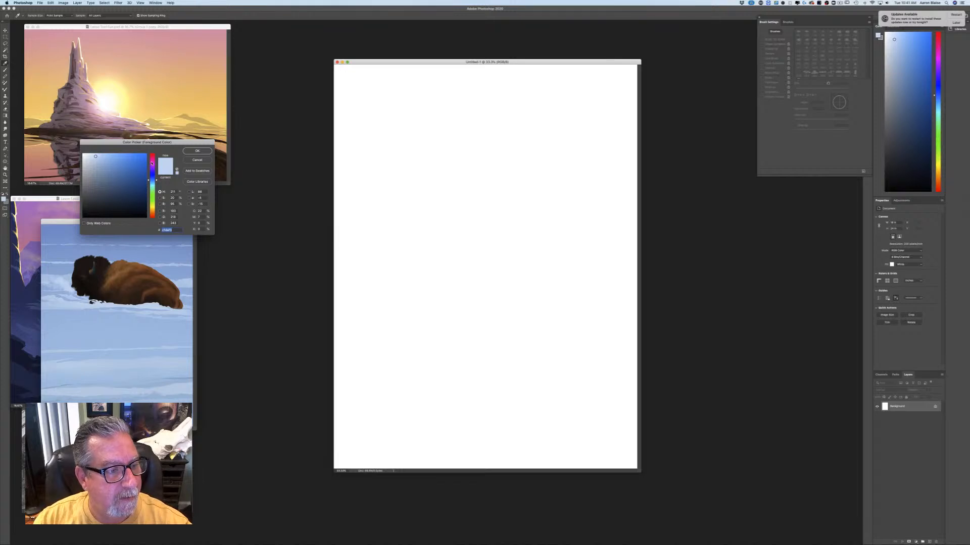
click(152, 163)
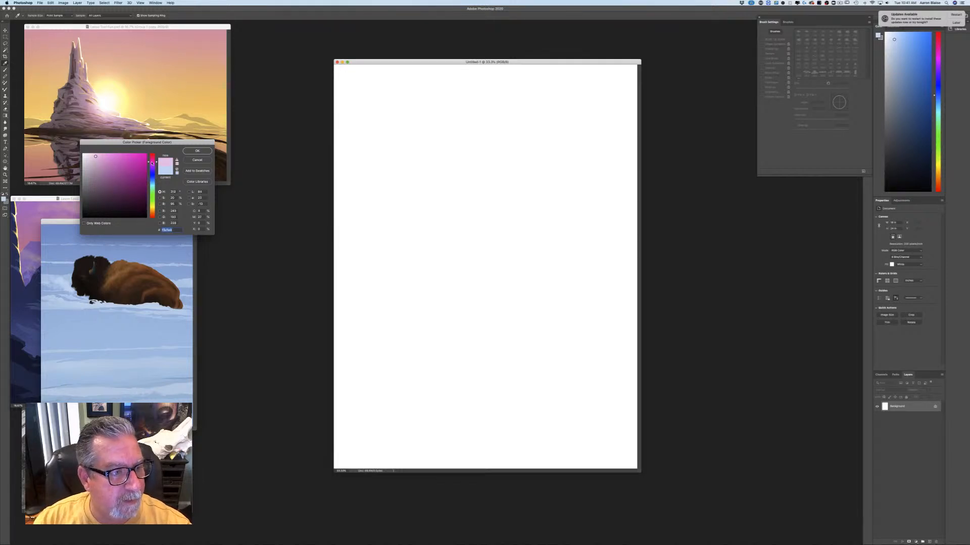
click(108, 157)
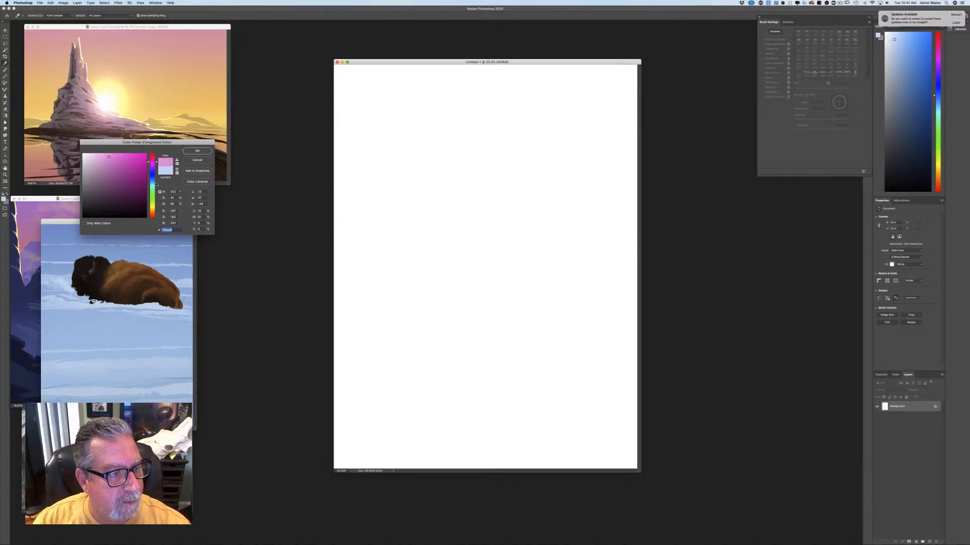
click(152, 216)
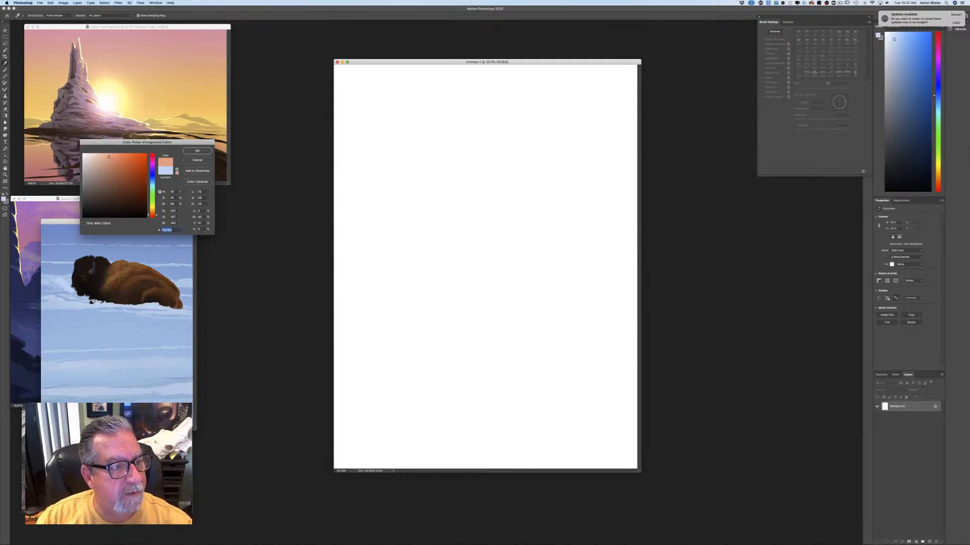
key(Return)
key(b)
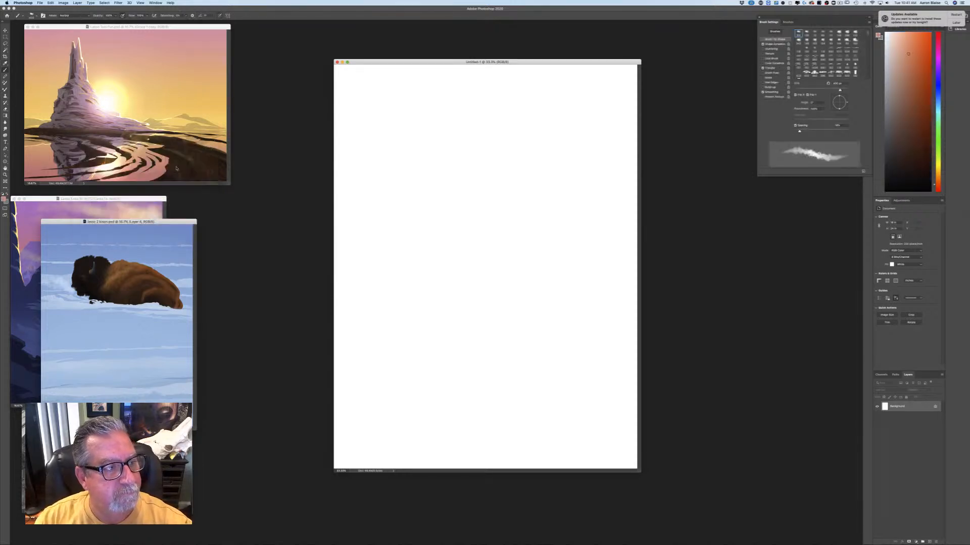
click(5, 116)
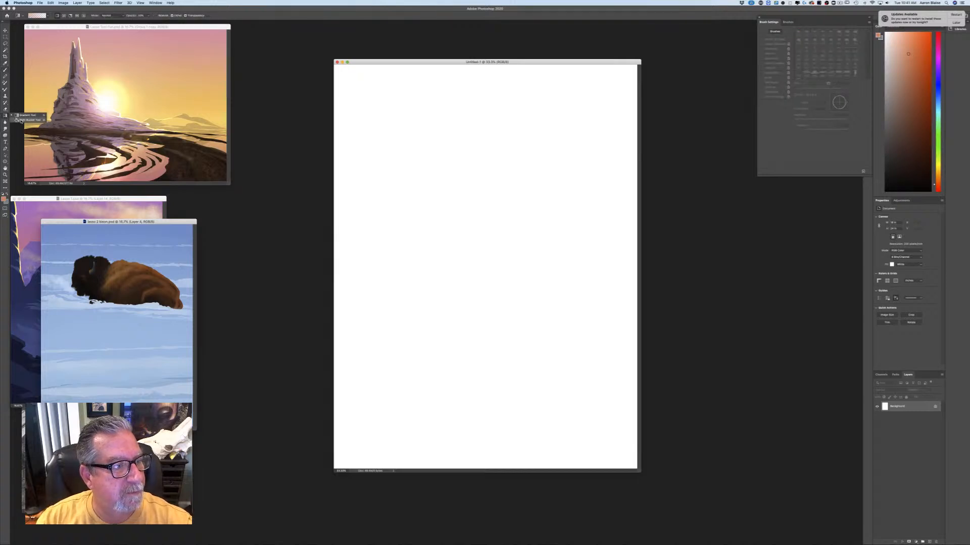
click(20, 120)
click(450, 322)
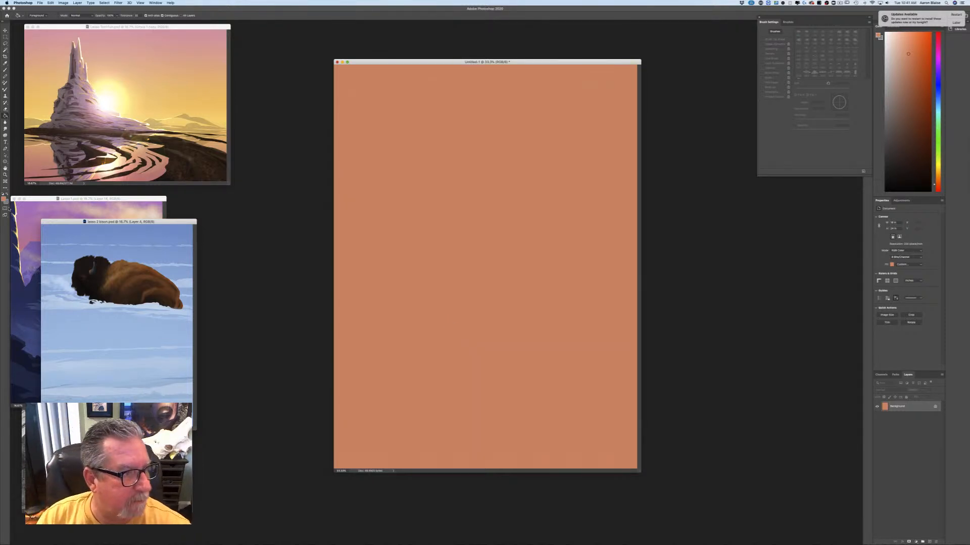
Step: Set the foreground colour to a medium periwinkle blue and switch the new document to full-screen view
click(5, 200)
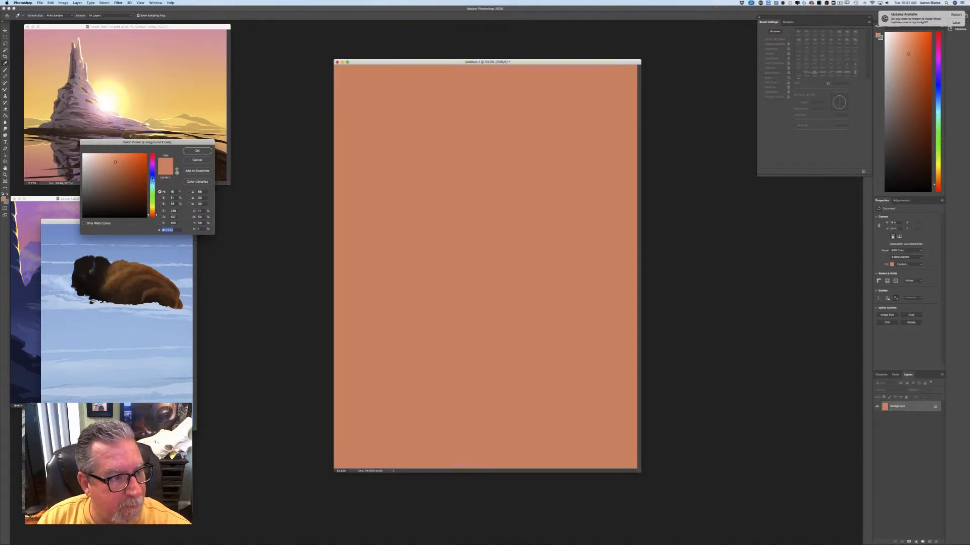
click(151, 179)
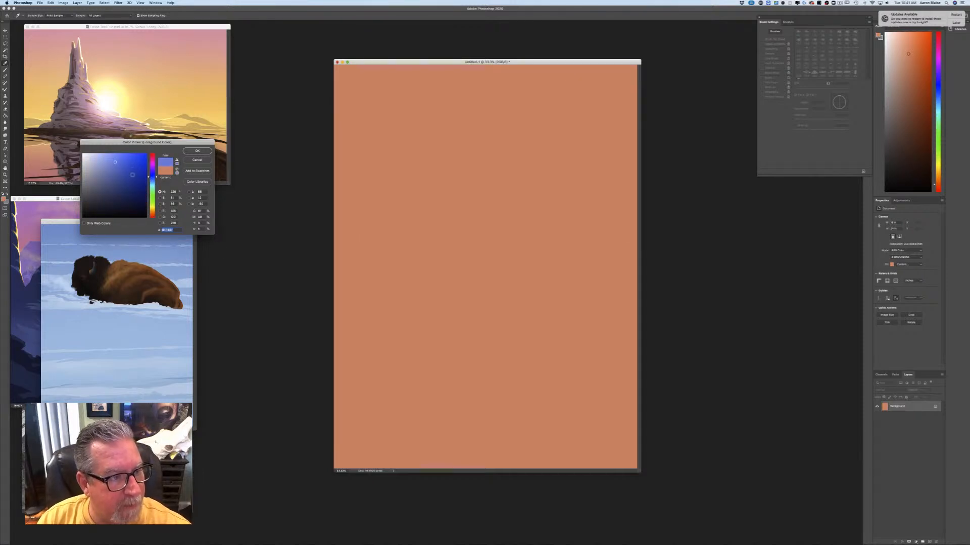
click(198, 151)
key(f)
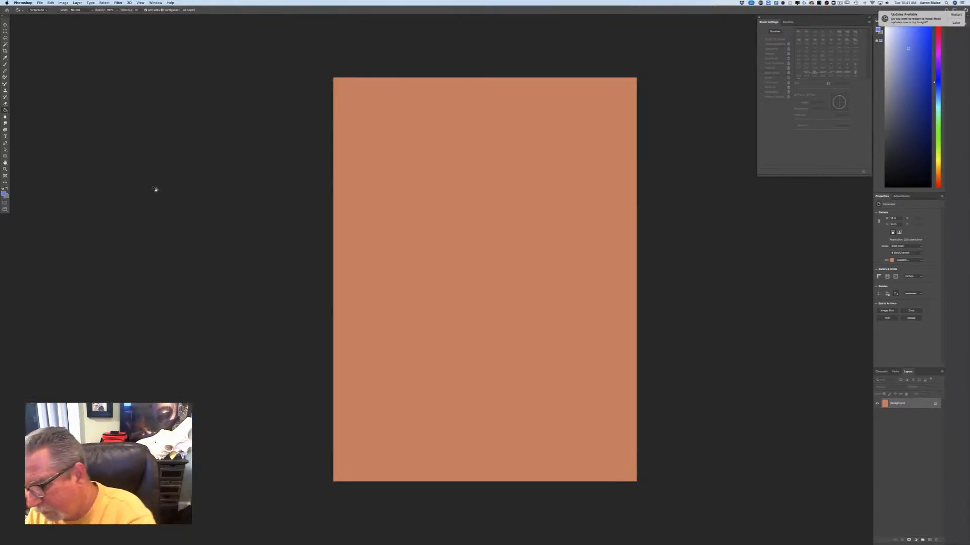
Step: On a new layer, fade blue gradients down from the canvas's upper edge and, twice and longer, up from its lower edge
click(928, 539)
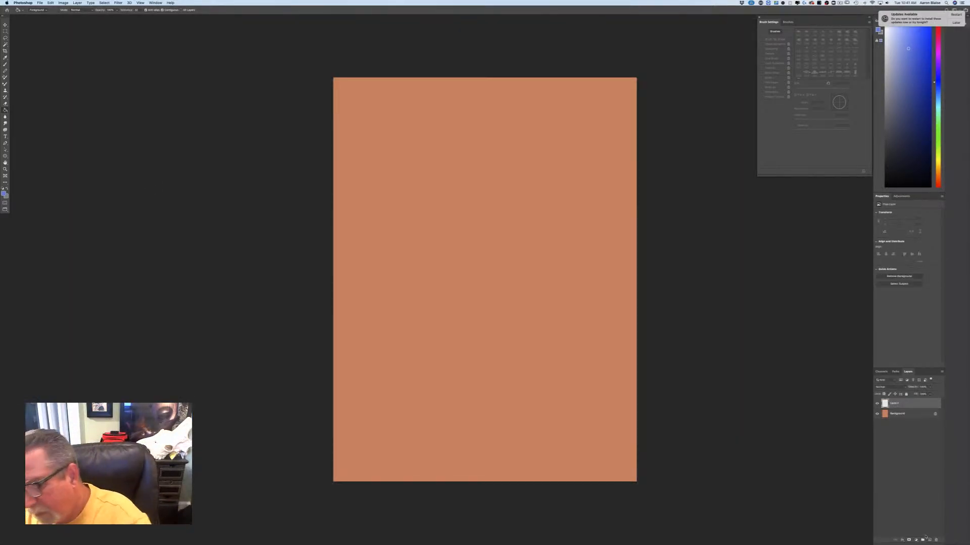
right_click(6, 110)
click(25, 109)
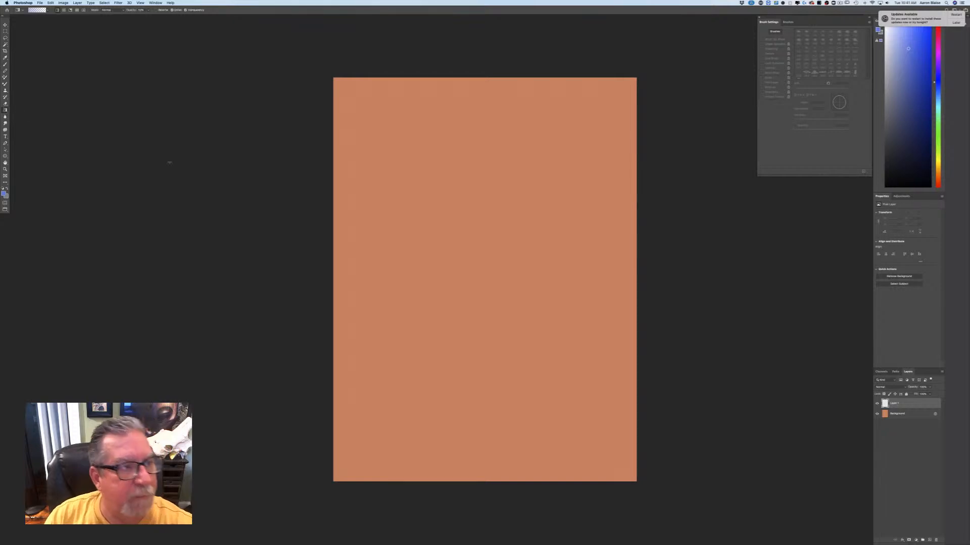
drag(481, 75, 480, 154)
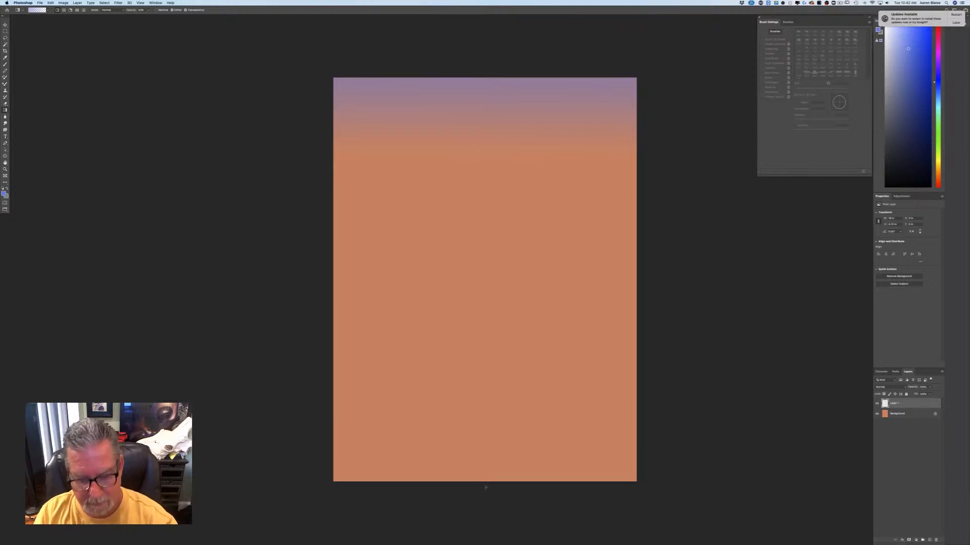
drag(485, 487, 487, 256)
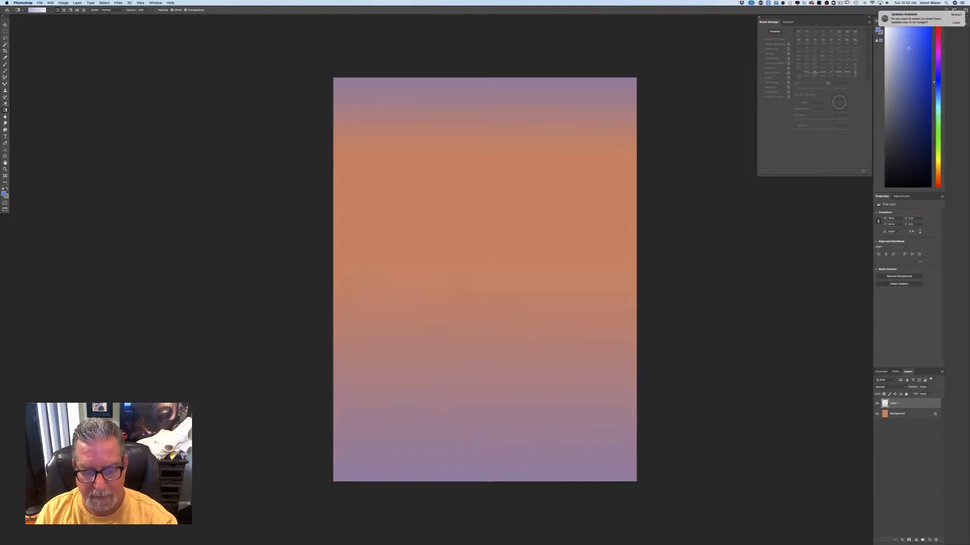
drag(491, 484, 493, 216)
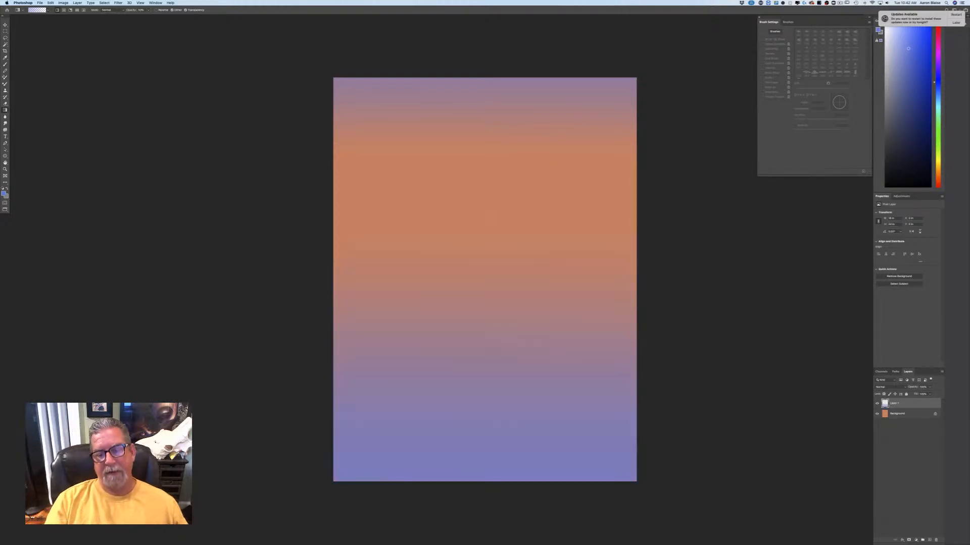
Step: Sample the canvas orange, shift it toward yellow-orange, and build up a glowing horizontal band in the upper third with reflected gradients
click(3, 194)
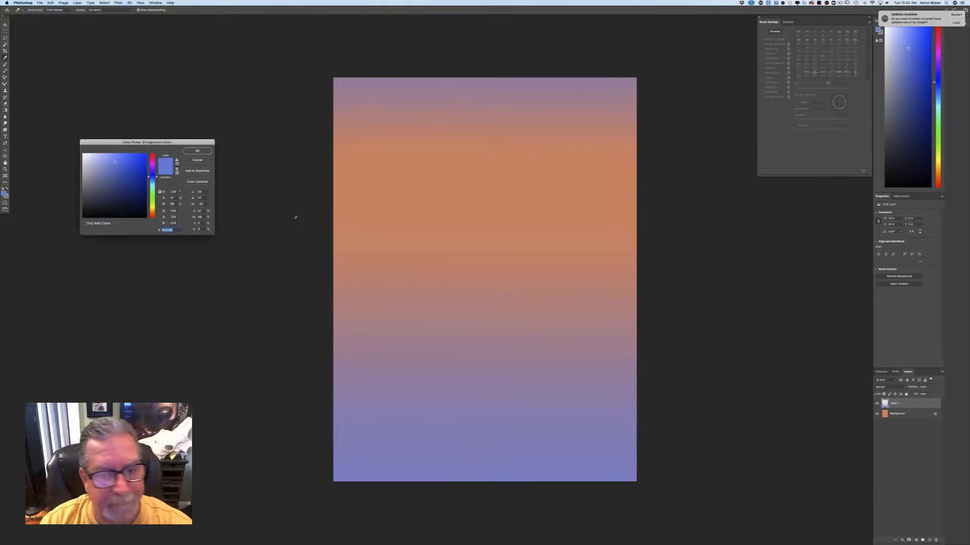
click(471, 200)
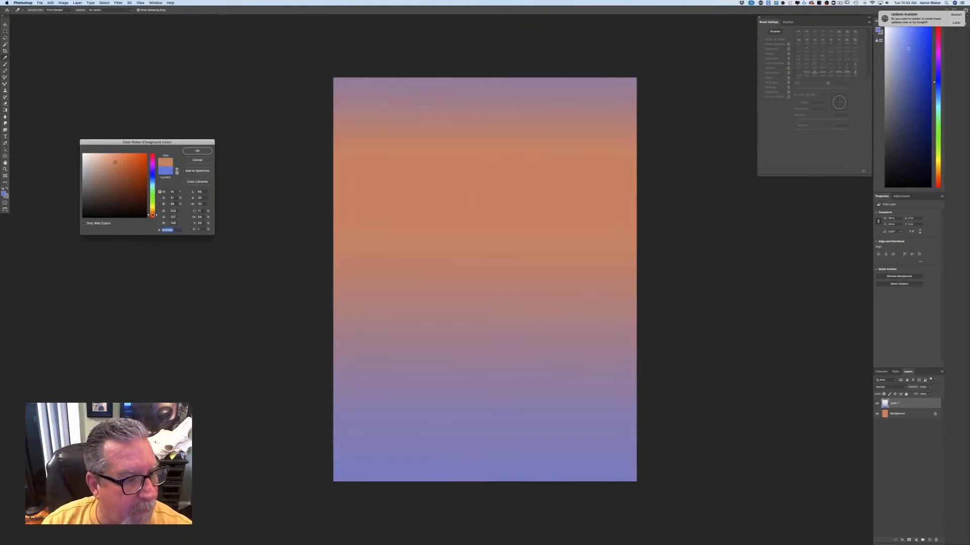
drag(153, 215, 153, 211)
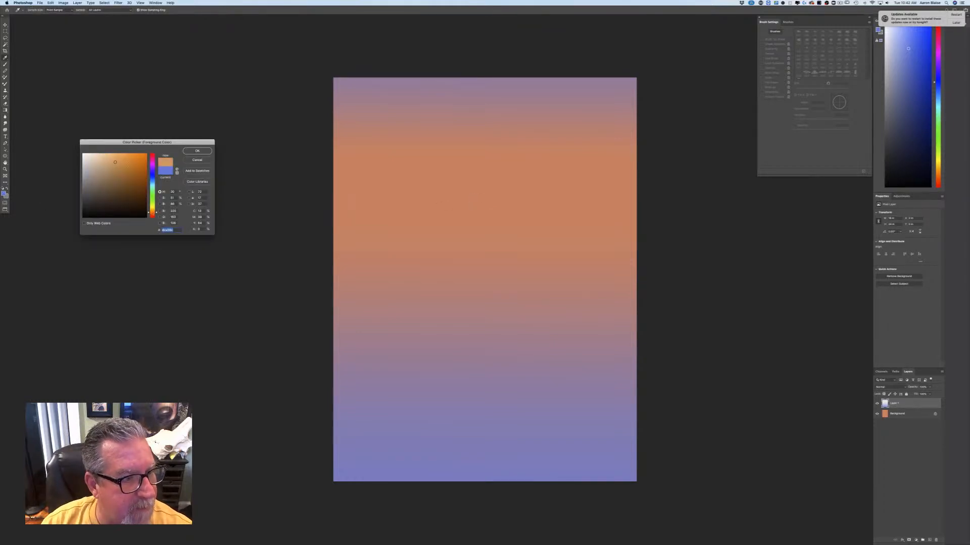
click(196, 152)
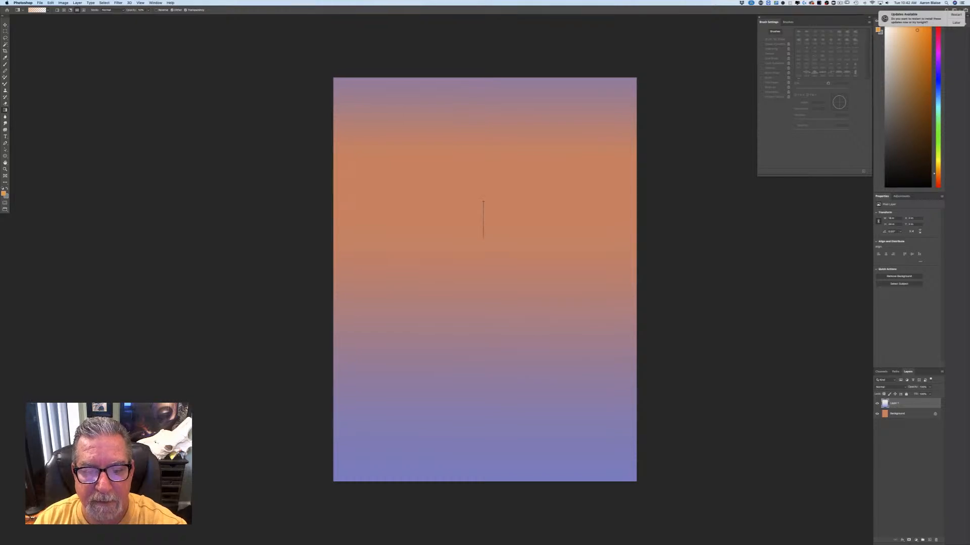
drag(483, 241, 482, 244)
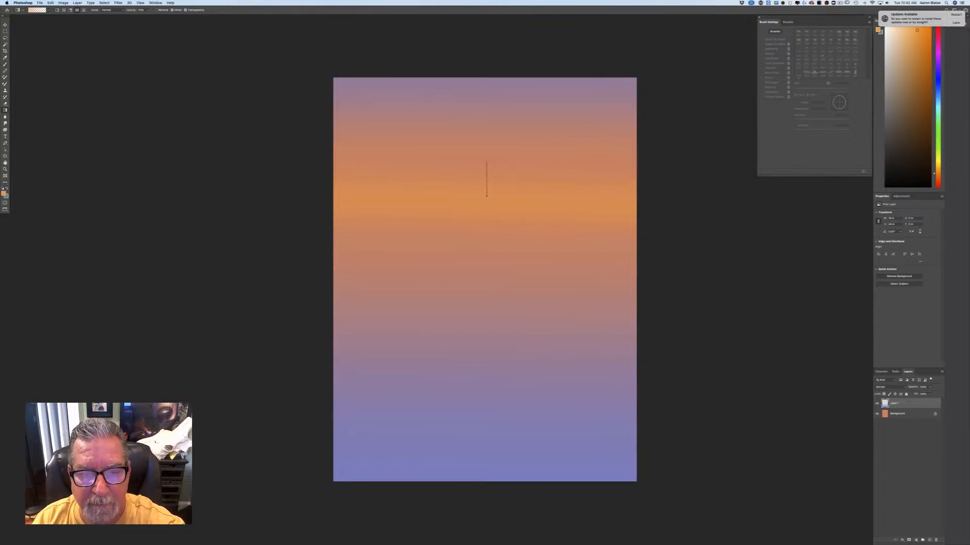
drag(486, 197, 486, 197)
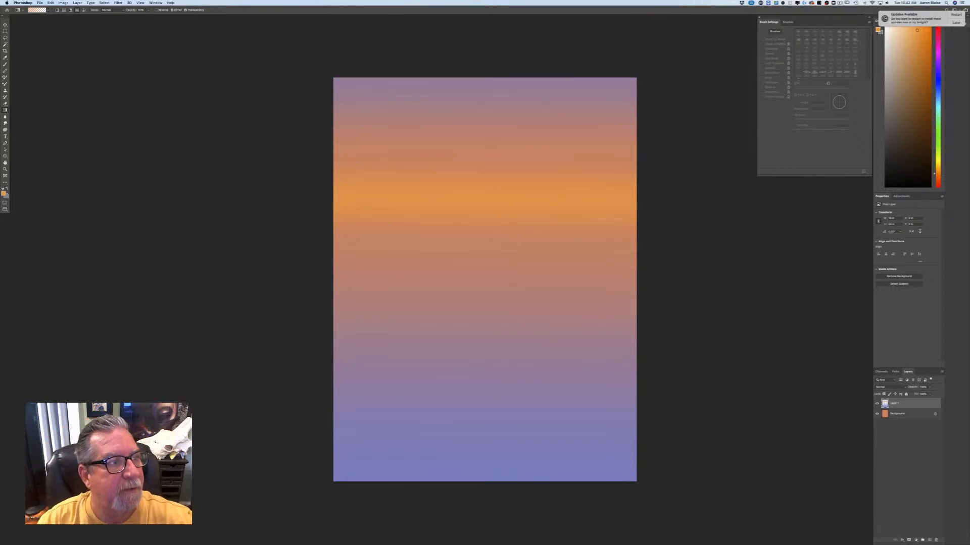
Step: Flip the whole canvas vertically so the glowing band sits in the lower third
click(62, 3)
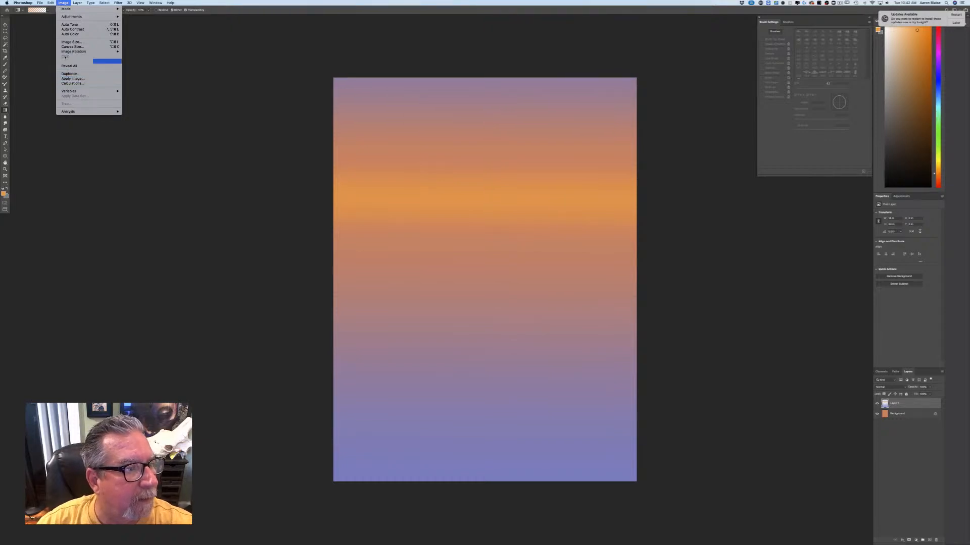
mouse_move(119, 52)
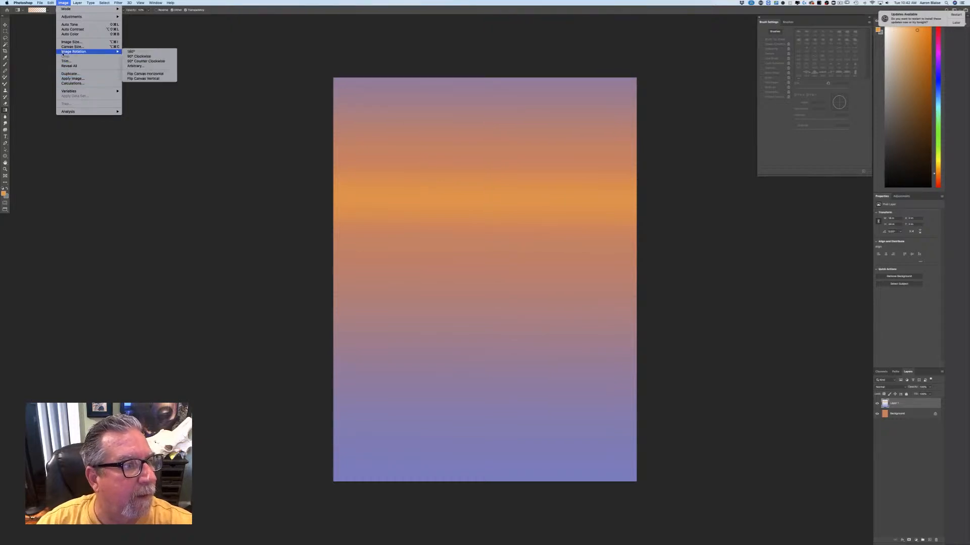
click(132, 79)
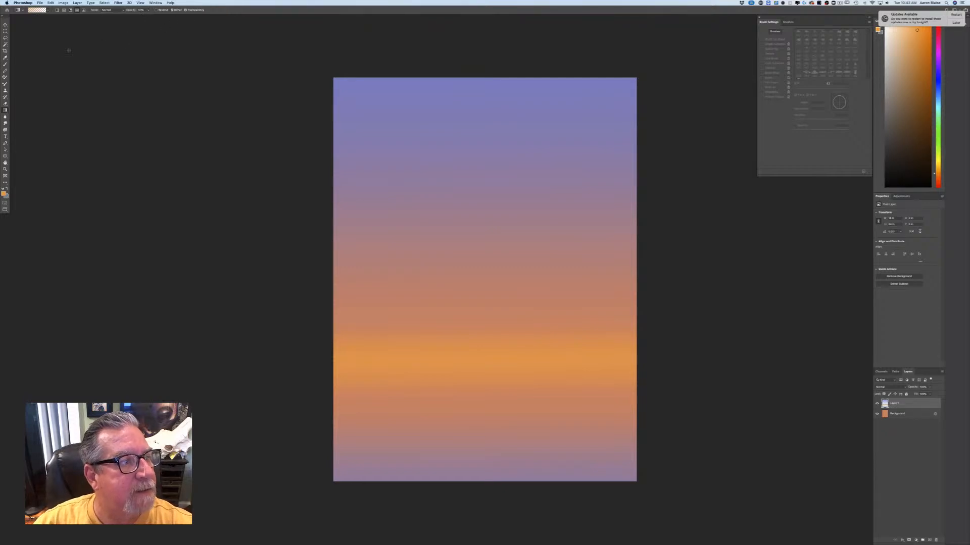
Step: Enable horizontal paint symmetry for the brush, placing its axis along the bright orange band and stretching it past both canvas edges
click(5, 64)
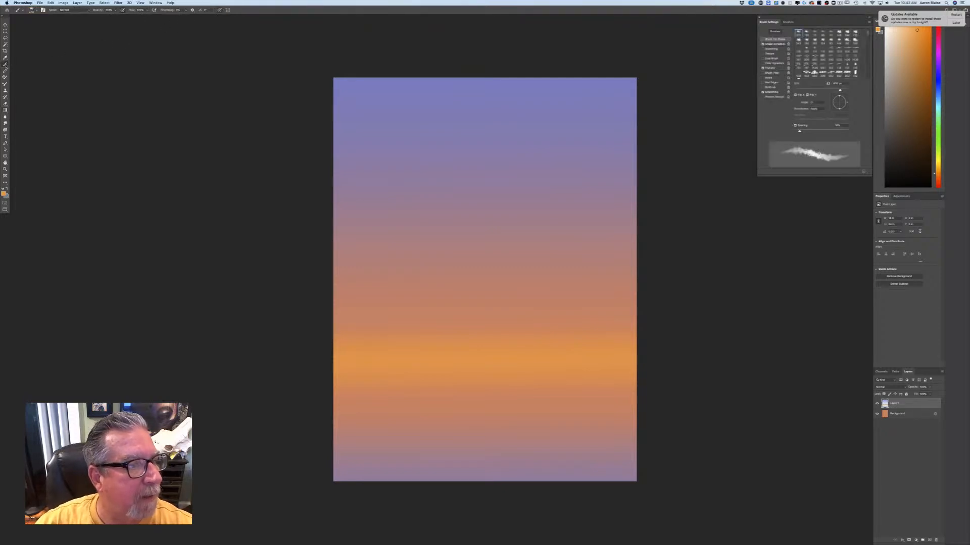
click(228, 10)
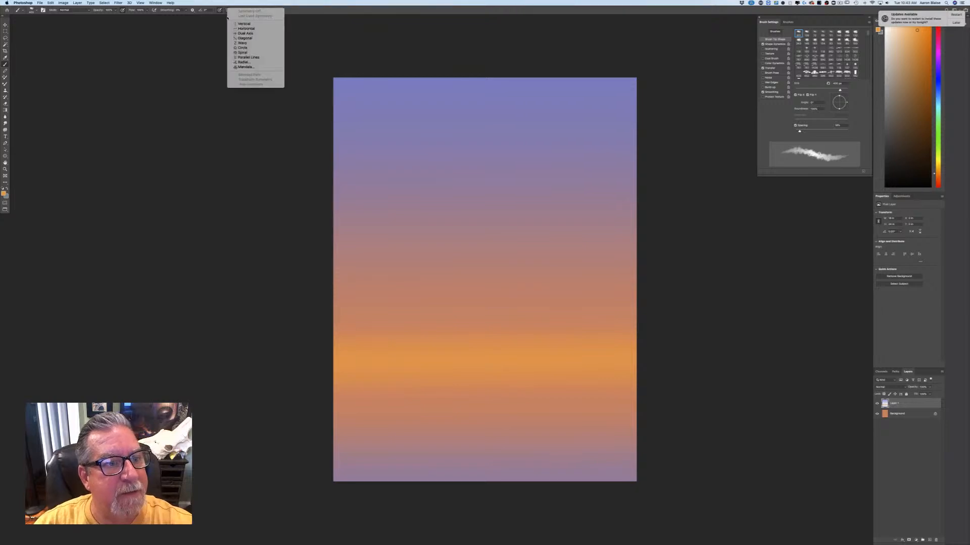
click(221, 22)
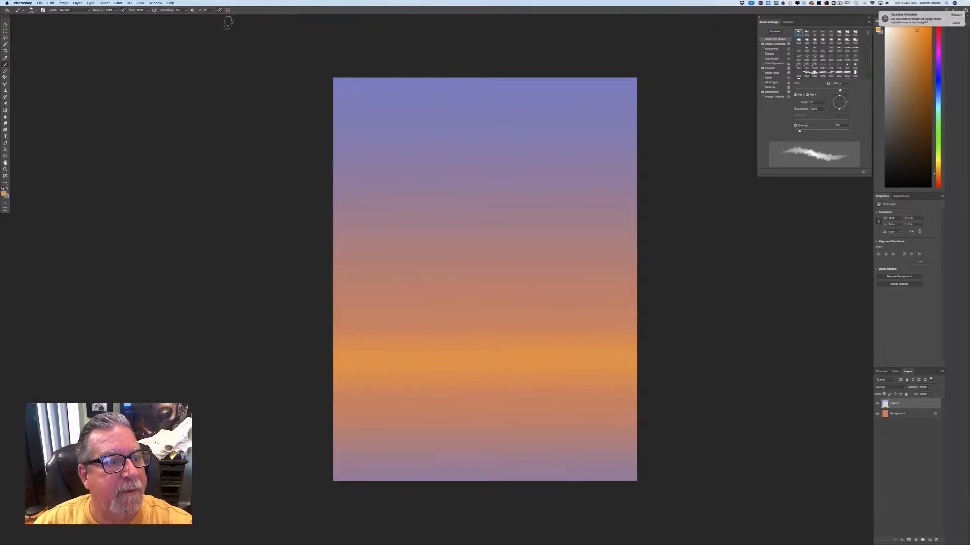
click(228, 11)
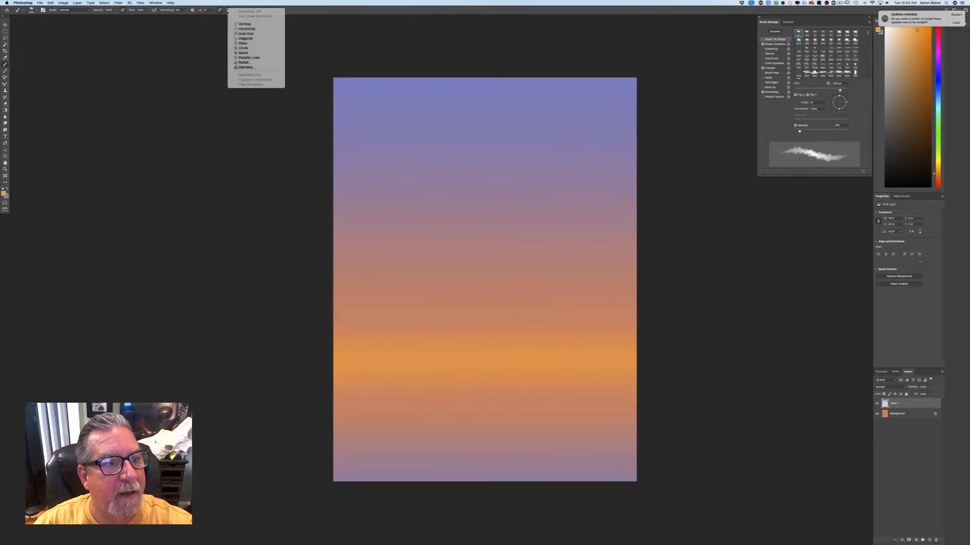
click(241, 30)
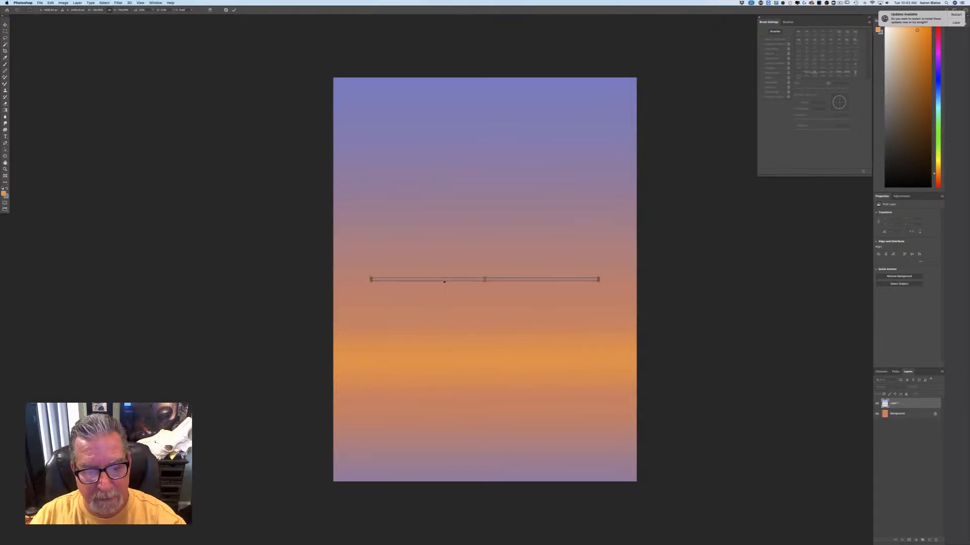
drag(441, 281, 440, 358)
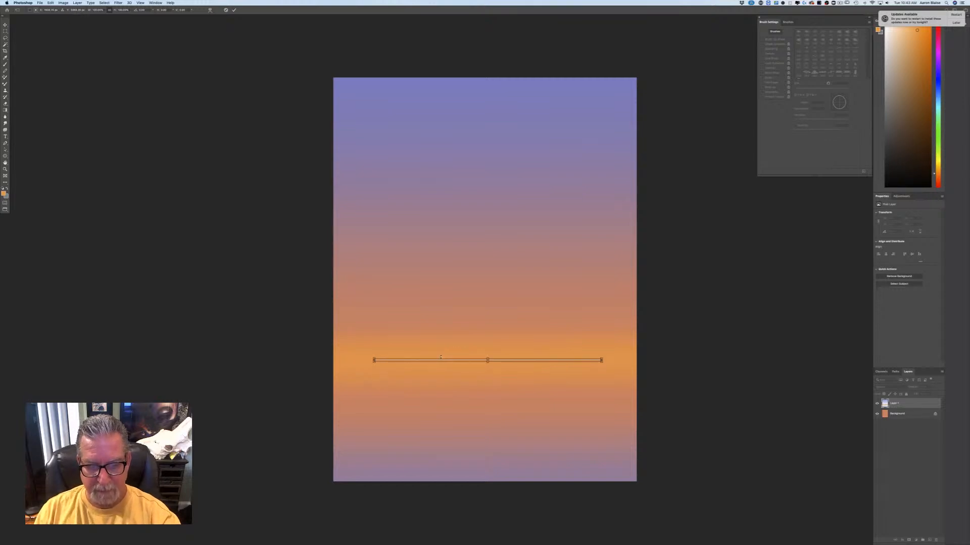
drag(374, 360, 325, 360)
drag(601, 360, 641, 360)
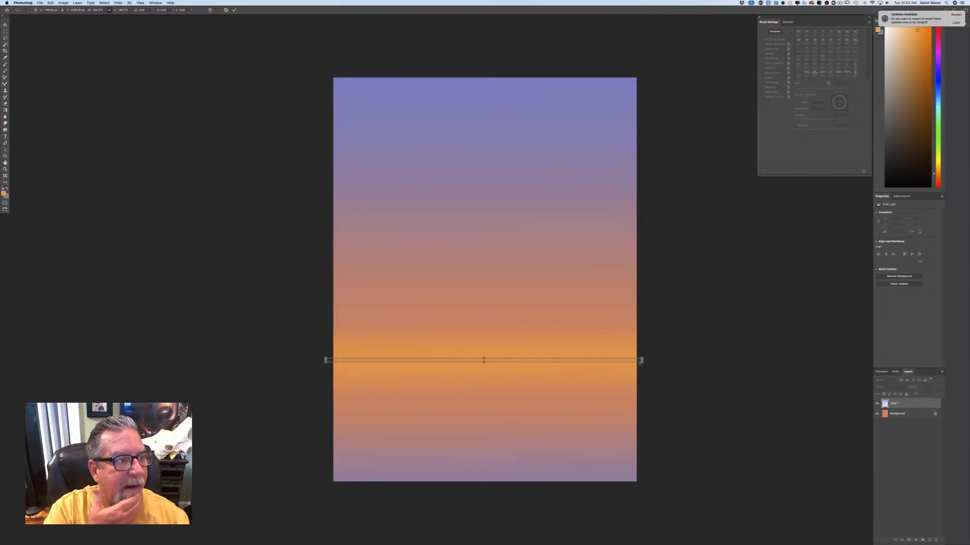
key(Return)
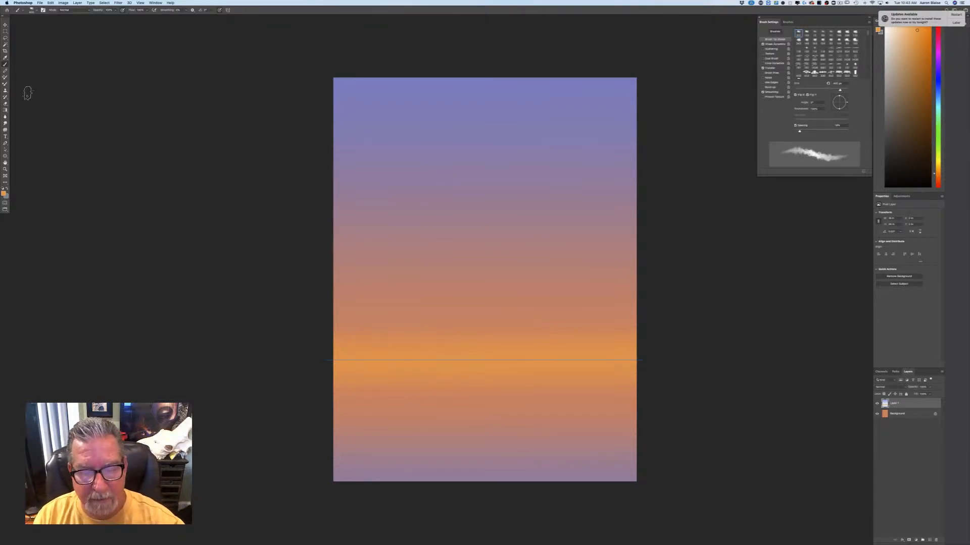
Step: Choose the Hard Round brush and reduce it to a much smaller size
click(32, 9)
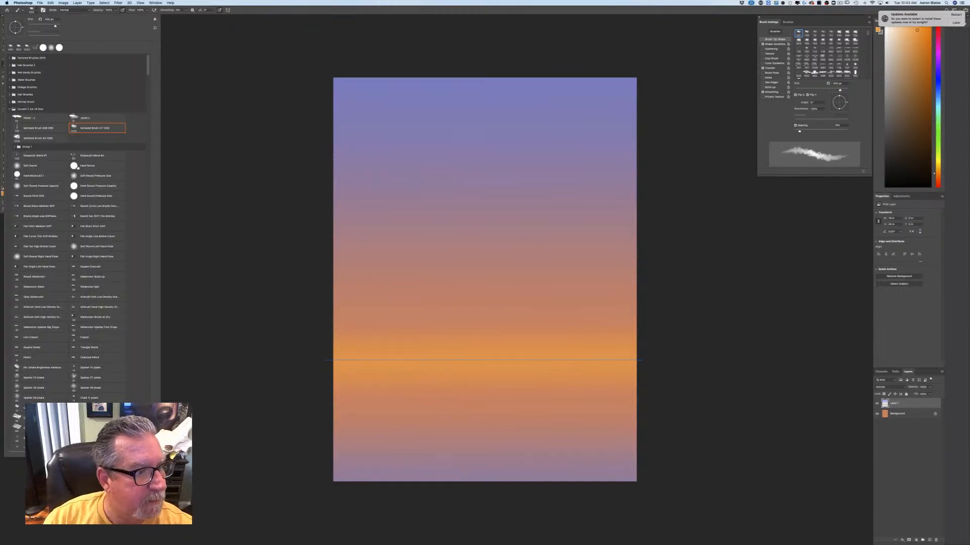
click(78, 166)
click(242, 212)
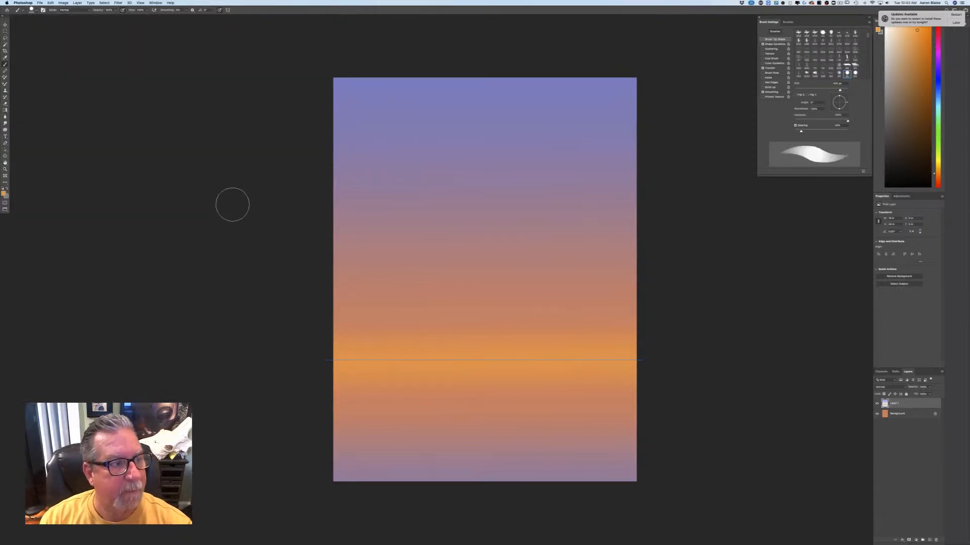
key(bracketleft)
key(bracketleft)
key(bracketleft)
key(bracketleft)
key(bracketleft)
key(bracketleft)
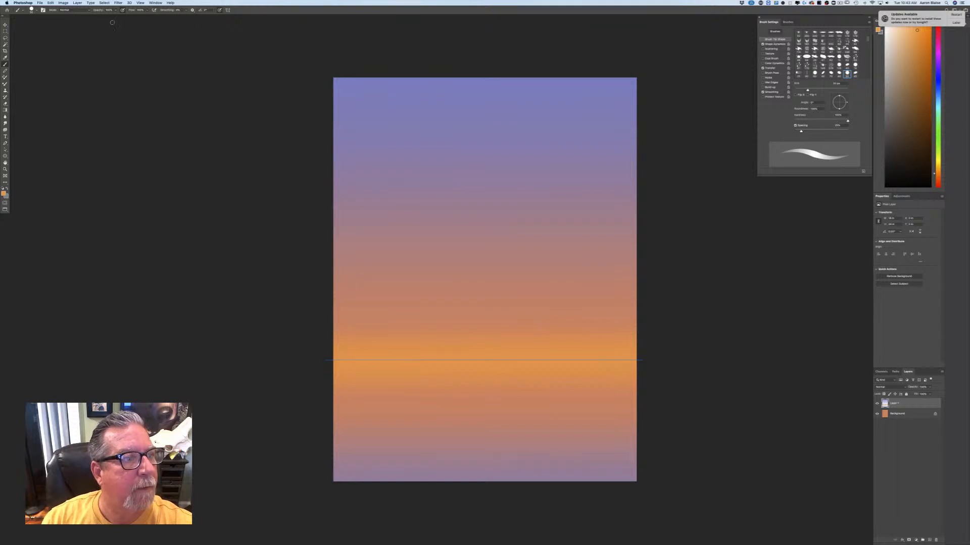
Step: Turn off the brush's opacity transfer and set the foreground color to a dark muted blue
key(bracketright)
key(bracketright)
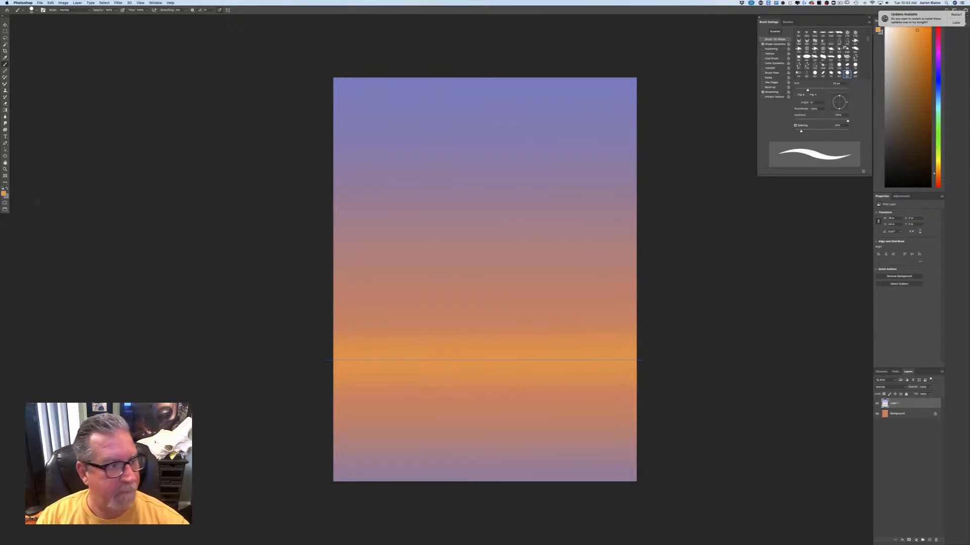
click(4, 194)
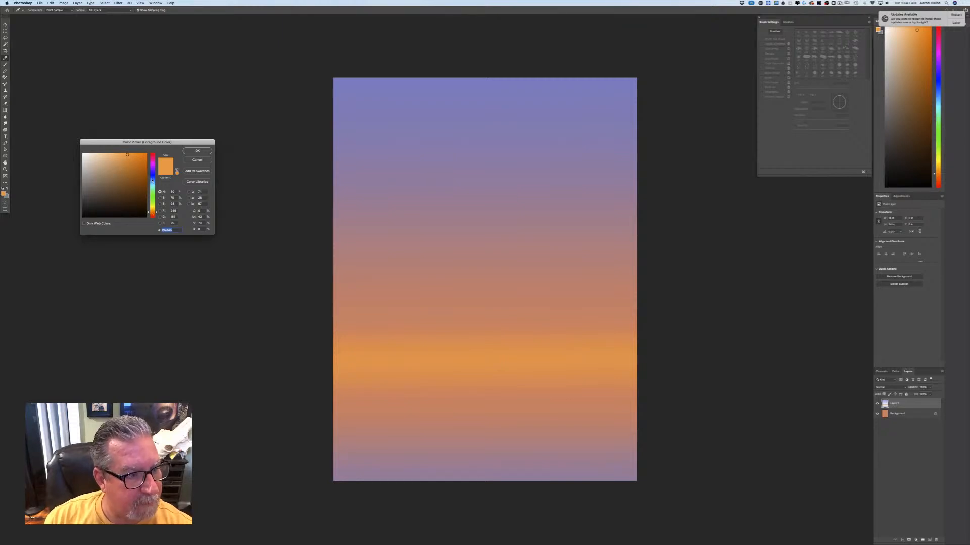
click(152, 180)
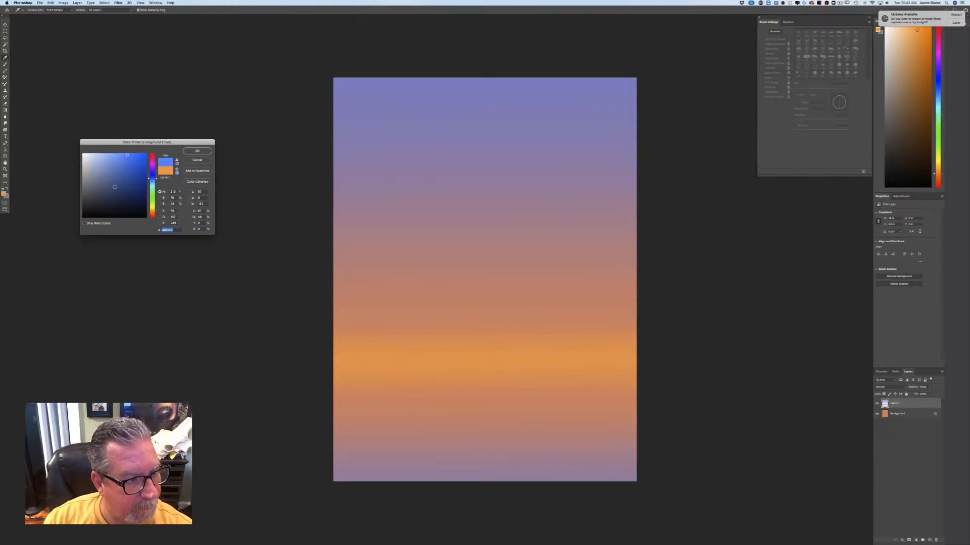
click(111, 187)
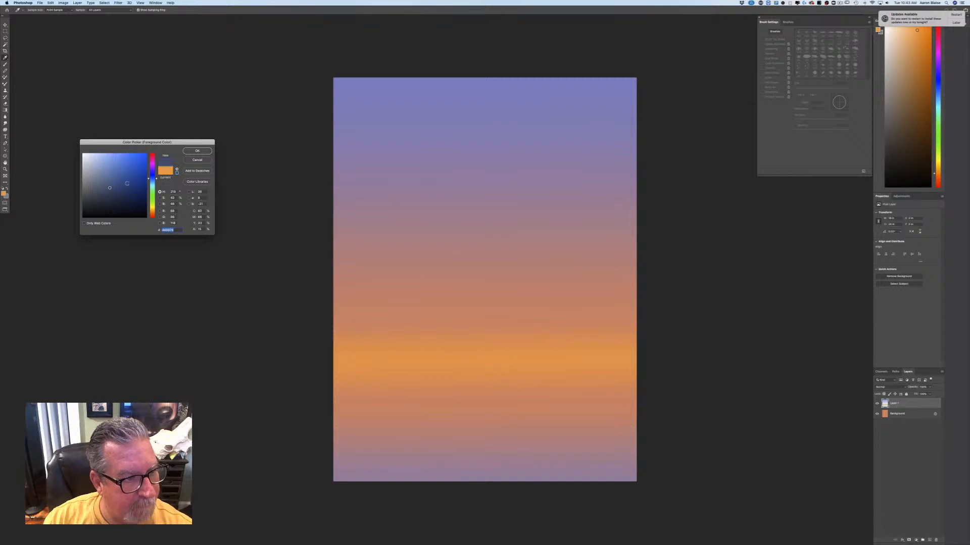
click(196, 151)
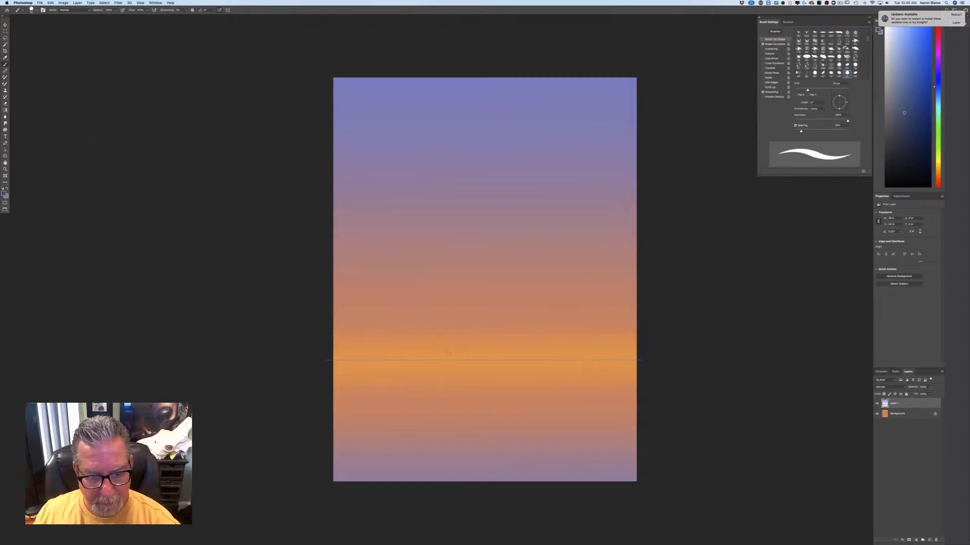
Step: Try to paint a mirrored rocky silhouette with small pines directly on the gradient layer, just above the horizon
mouse_move(460, 357)
mouse_down()
mouse_move(438, 348)
mouse_move(435, 333)
mouse_move(459, 356)
mouse_move(462, 319)
mouse_up()
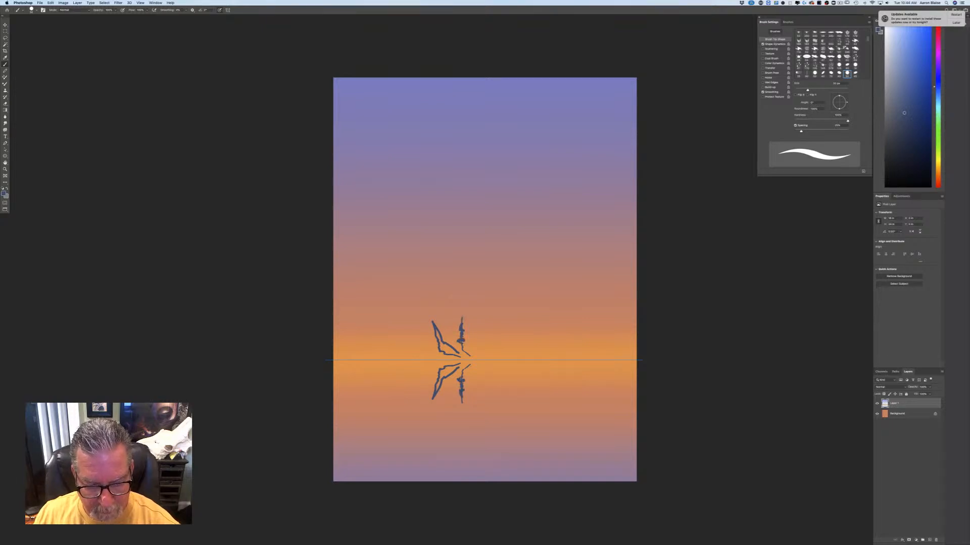
mouse_move(459, 342)
mouse_down()
mouse_move(469, 355)
mouse_move(442, 331)
mouse_move(445, 340)
mouse_move(437, 313)
mouse_move(453, 338)
mouse_up()
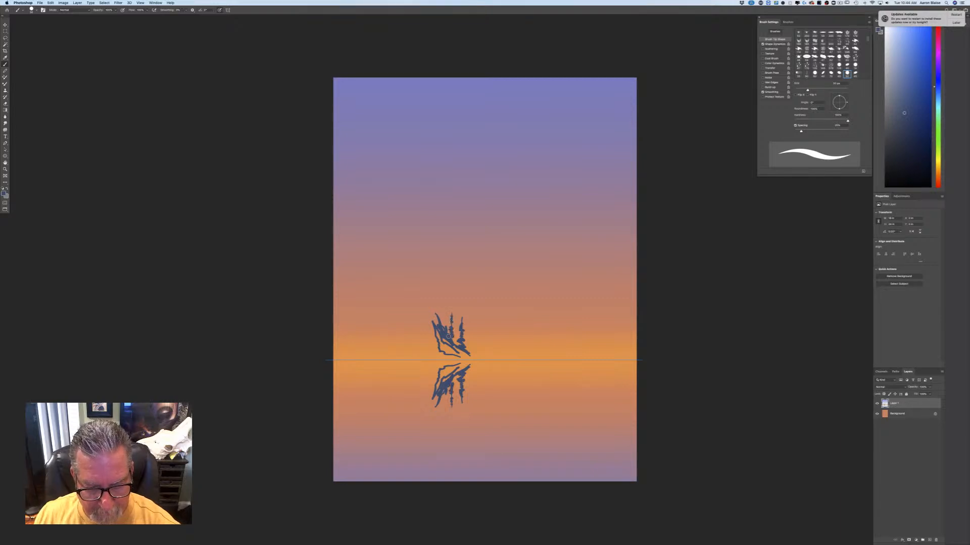
mouse_move(449, 336)
mouse_down()
mouse_move(456, 345)
mouse_move(447, 348)
mouse_move(461, 353)
mouse_move(434, 292)
mouse_move(427, 208)
mouse_move(436, 290)
mouse_up()
key(v)
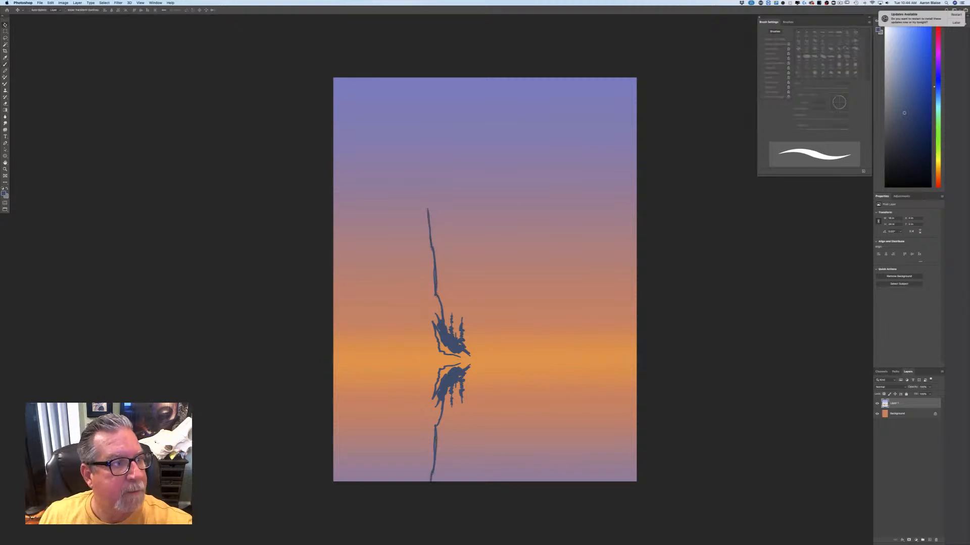
mouse_move(436, 342)
mouse_down()
mouse_move(483, 345)
mouse_move(435, 343)
mouse_up()
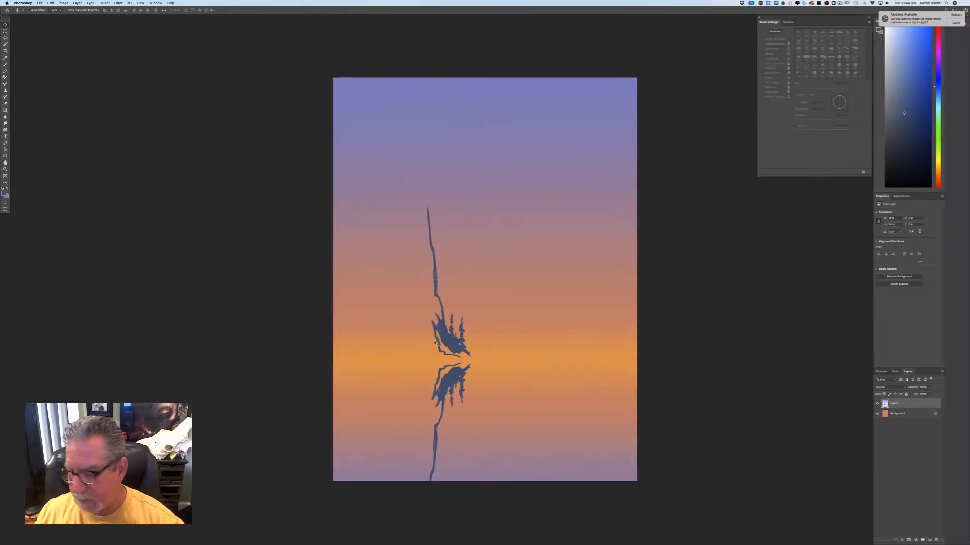
Step: Undo the silhouette strokes painted on the gradient layer
key(super+z)
key(super+z)
key(super+z)
key(super+z)
key(super+z)
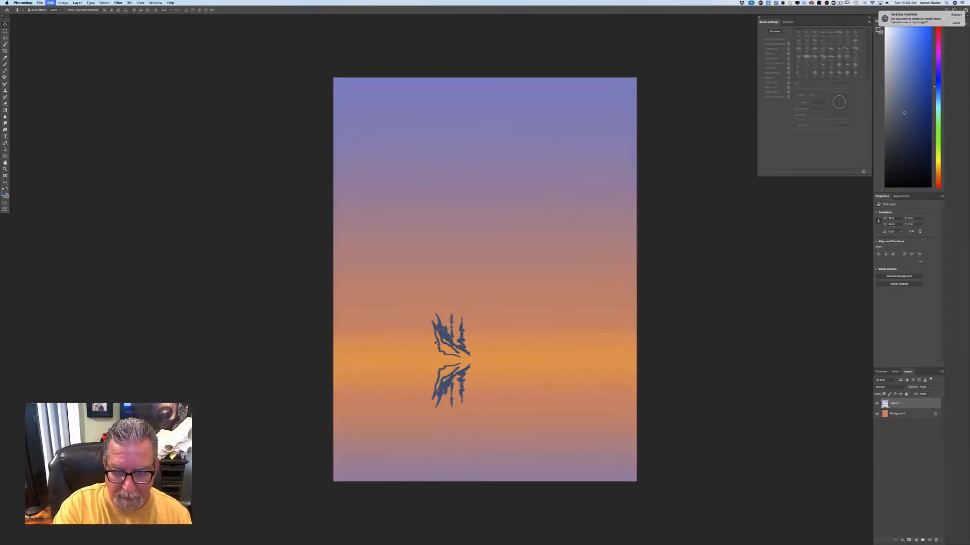
key(super+z)
key(super+z)
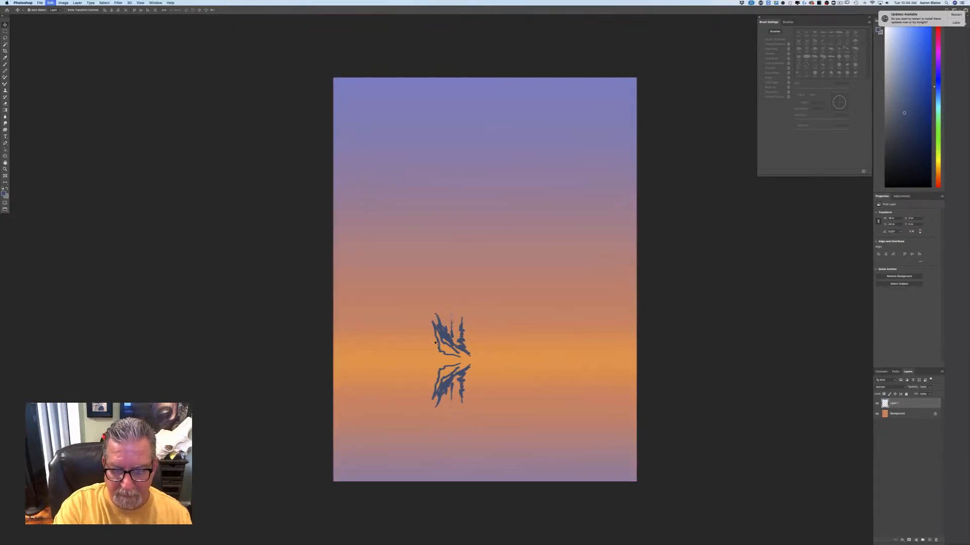
key(super+z)
key(super+z)
key(super+z)
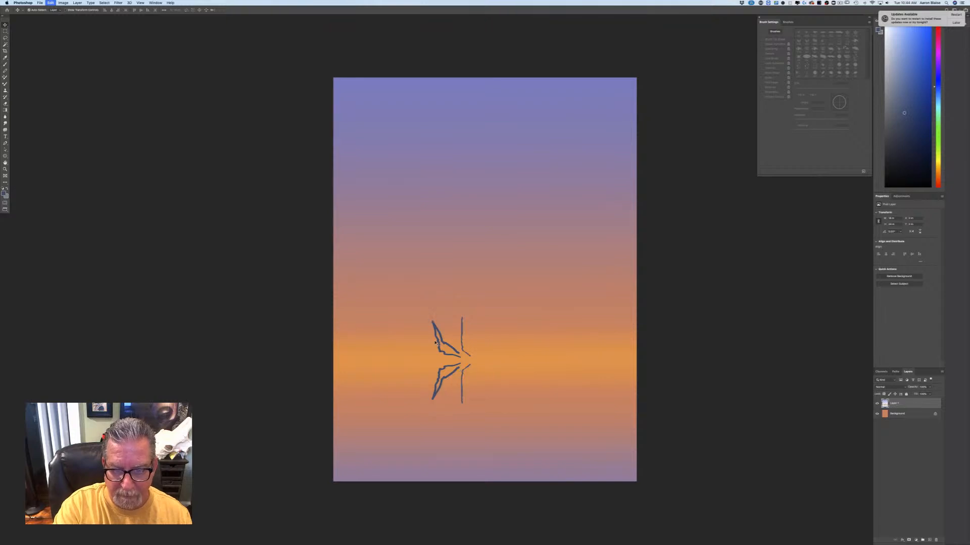
Step: Add a new layer and brush a mirrored shoreline point with two small pines rising from the horizon near the canvas center
click(929, 540)
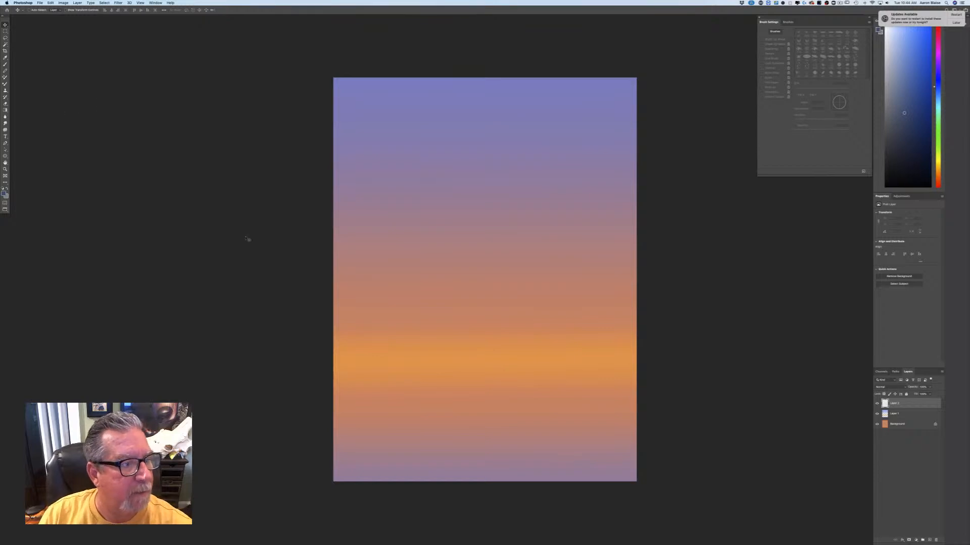
click(5, 65)
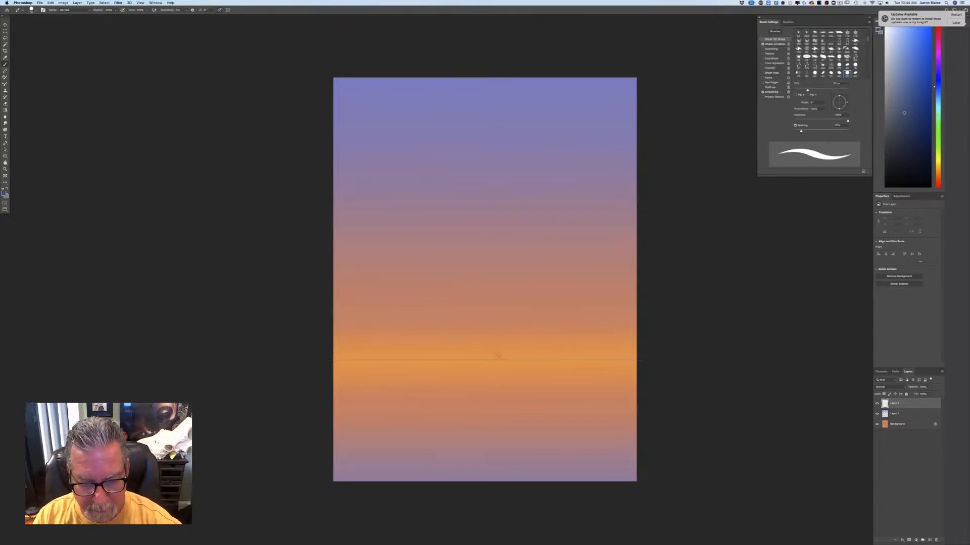
mouse_move(500, 359)
mouse_down()
mouse_move(487, 349)
mouse_move(487, 323)
mouse_up()
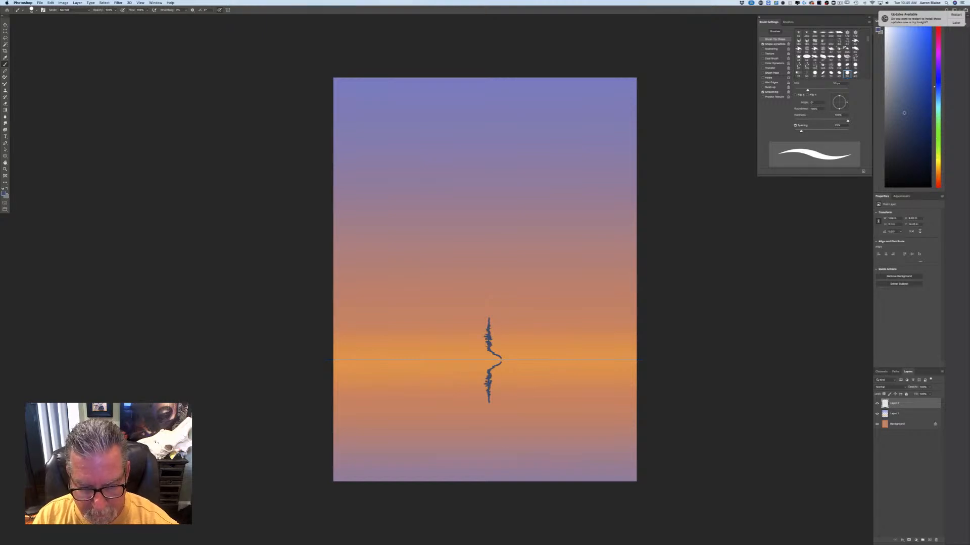
drag(488, 349, 474, 339)
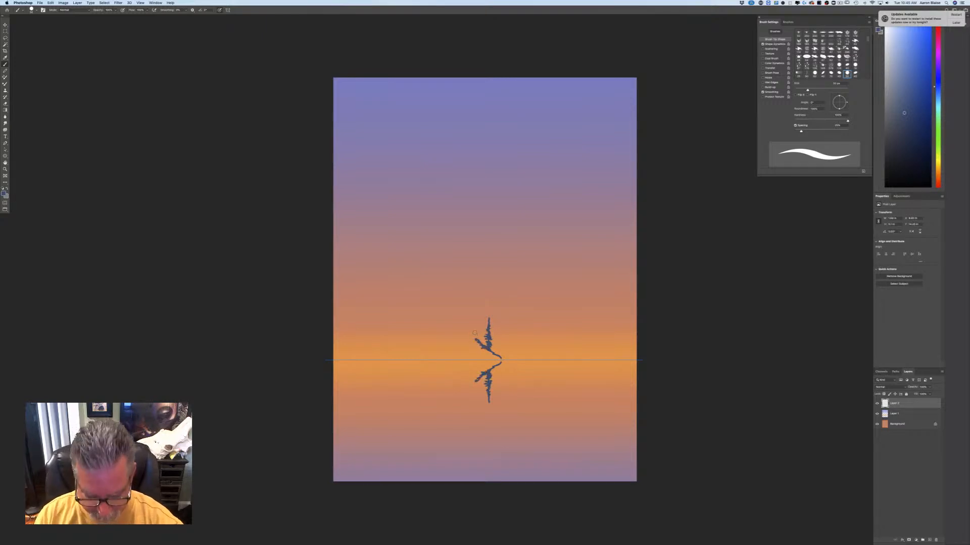
key(super+plus)
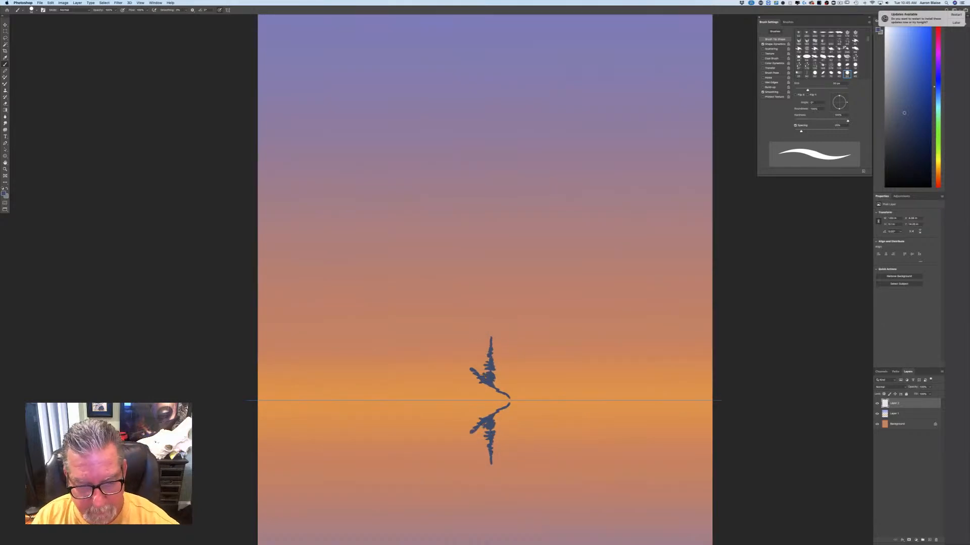
drag(473, 368, 475, 360)
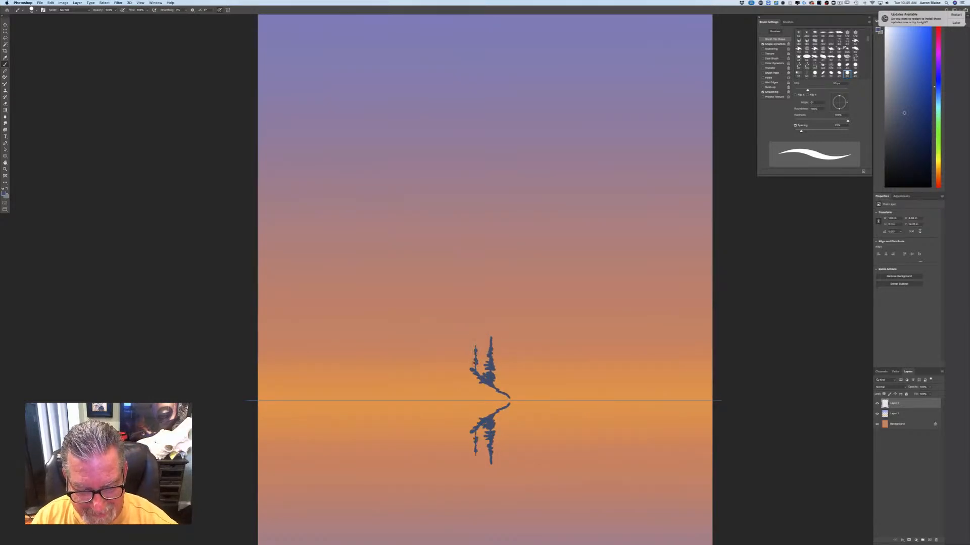
Step: Outline a steep cliff rising up and left from the pines, and fill its ledge and face with solid dark blue
mouse_move(475, 371)
mouse_down()
mouse_move(452, 251)
mouse_move(412, 214)
mouse_move(445, 242)
mouse_up()
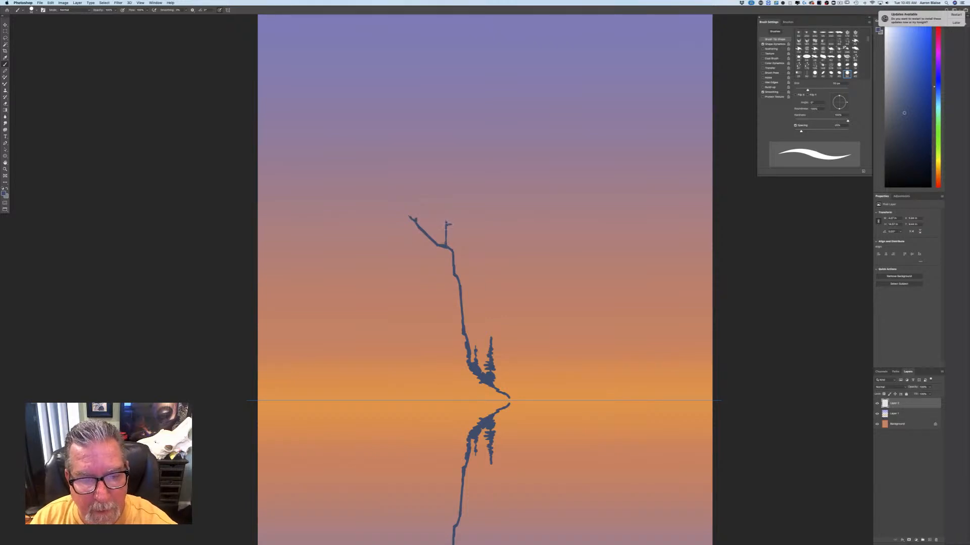
mouse_move(446, 232)
mouse_down()
mouse_move(447, 248)
mouse_move(429, 206)
mouse_up()
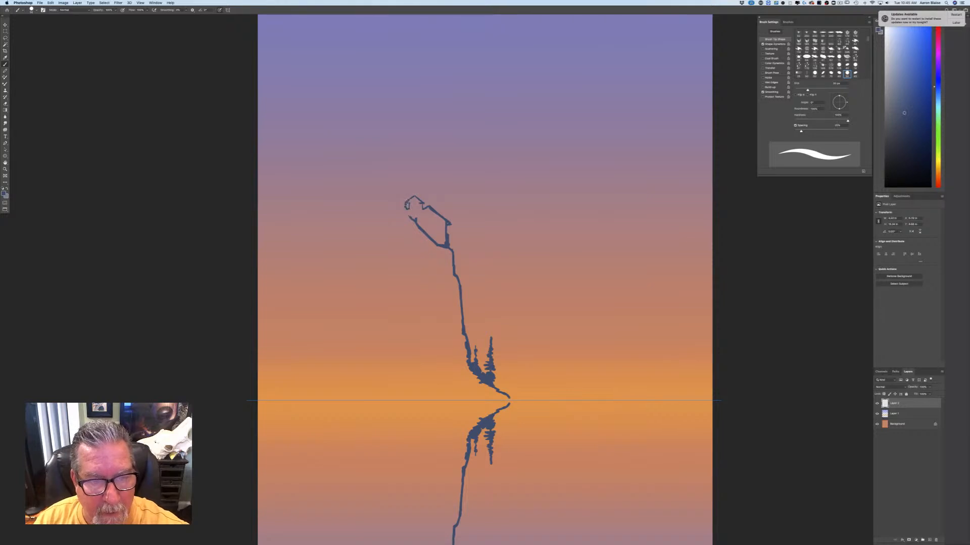
mouse_move(407, 205)
mouse_down()
mouse_move(403, 187)
mouse_move(419, 217)
mouse_move(413, 206)
mouse_up()
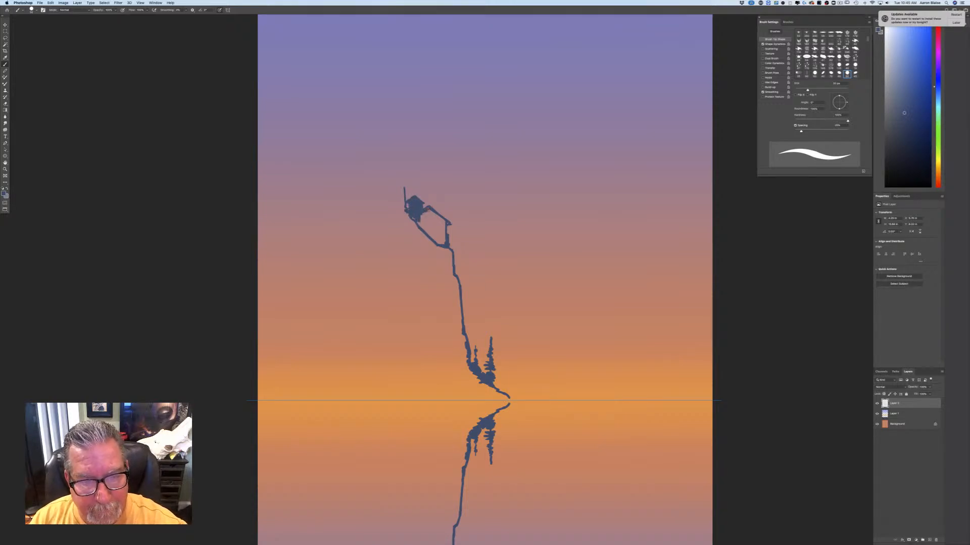
mouse_move(429, 211)
mouse_down()
mouse_move(444, 233)
mouse_move(432, 220)
mouse_move(410, 221)
mouse_move(401, 199)
mouse_move(425, 240)
mouse_up()
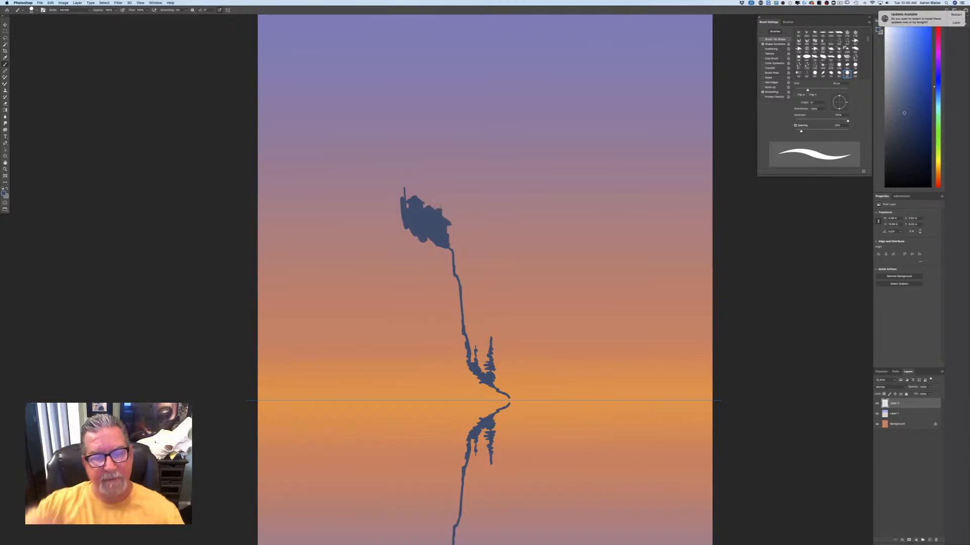
mouse_move(442, 247)
mouse_down()
mouse_move(453, 305)
mouse_move(456, 279)
mouse_move(456, 291)
mouse_move(430, 238)
mouse_move(424, 280)
mouse_move(421, 268)
mouse_up()
Step: Extend the cliff outline up to a high peak, filling the upper ledge and adding jagged pines along the ledge and summit
mouse_move(404, 189)
mouse_down()
mouse_move(392, 150)
mouse_move(376, 149)
mouse_move(374, 102)
mouse_move(376, 152)
mouse_move(395, 135)
mouse_up()
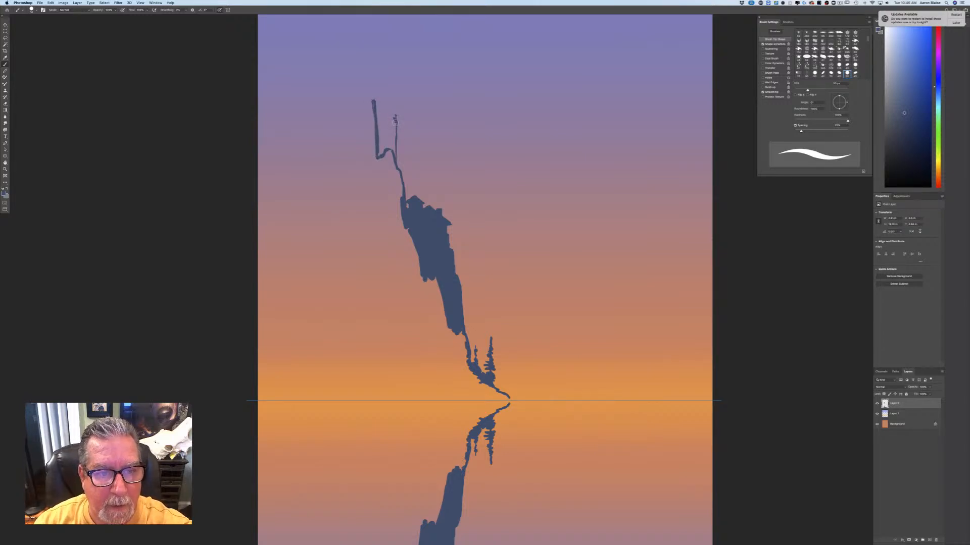
mouse_move(392, 123)
mouse_down()
mouse_move(399, 144)
mouse_move(386, 159)
mouse_move(401, 196)
mouse_move(392, 200)
mouse_move(386, 177)
mouse_up()
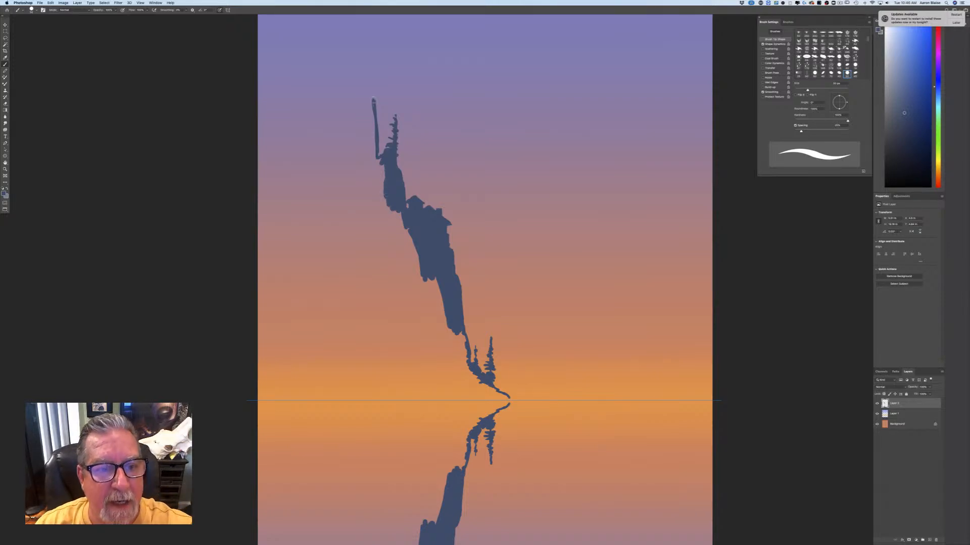
drag(371, 99, 363, 111)
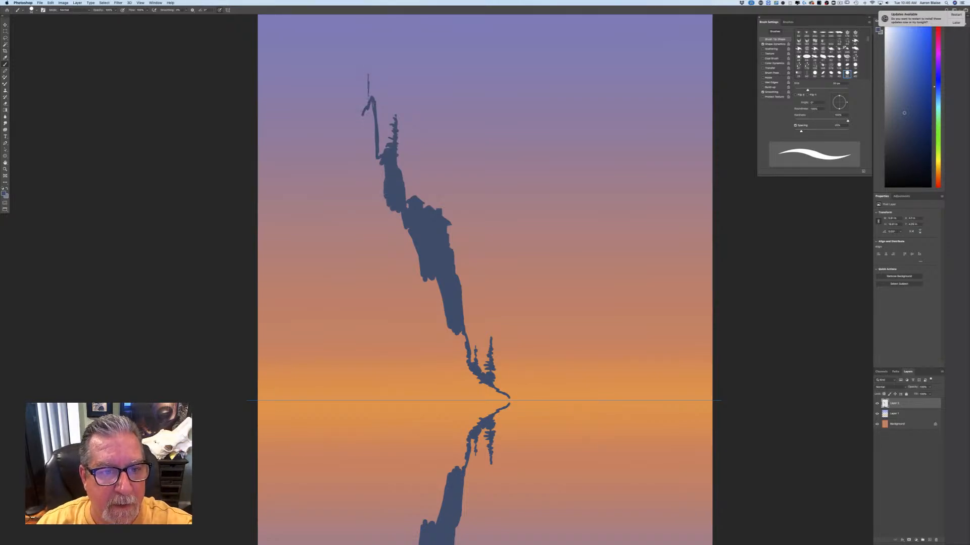
drag(367, 73, 366, 77)
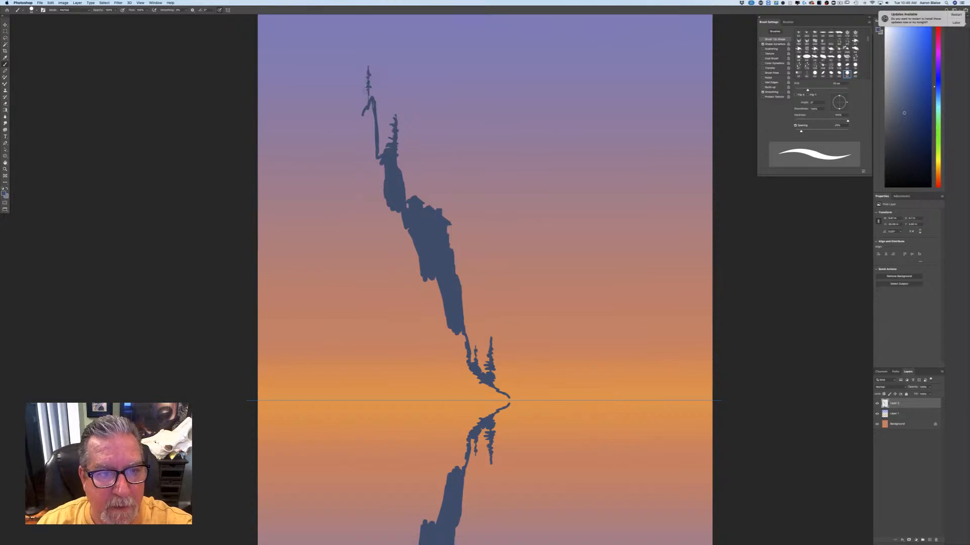
drag(370, 94, 366, 98)
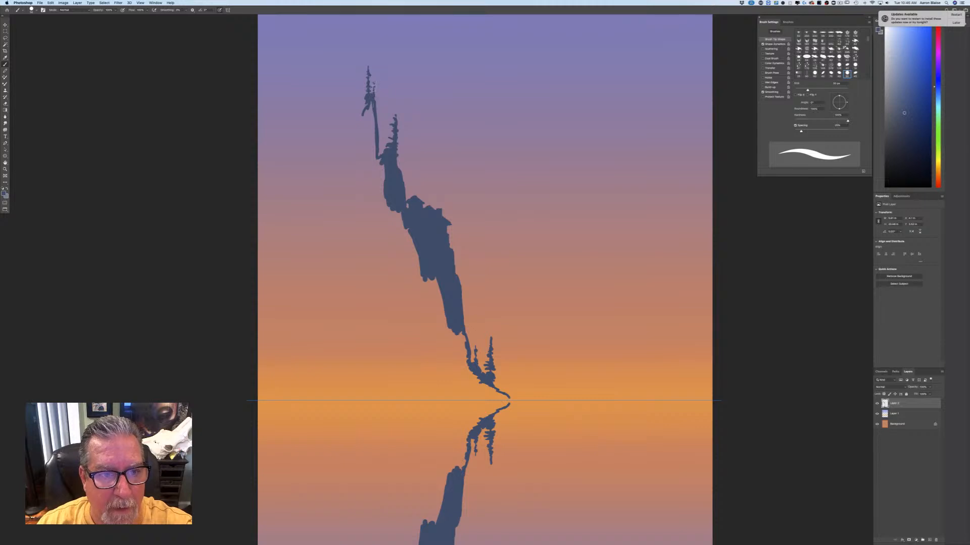
drag(372, 87, 379, 151)
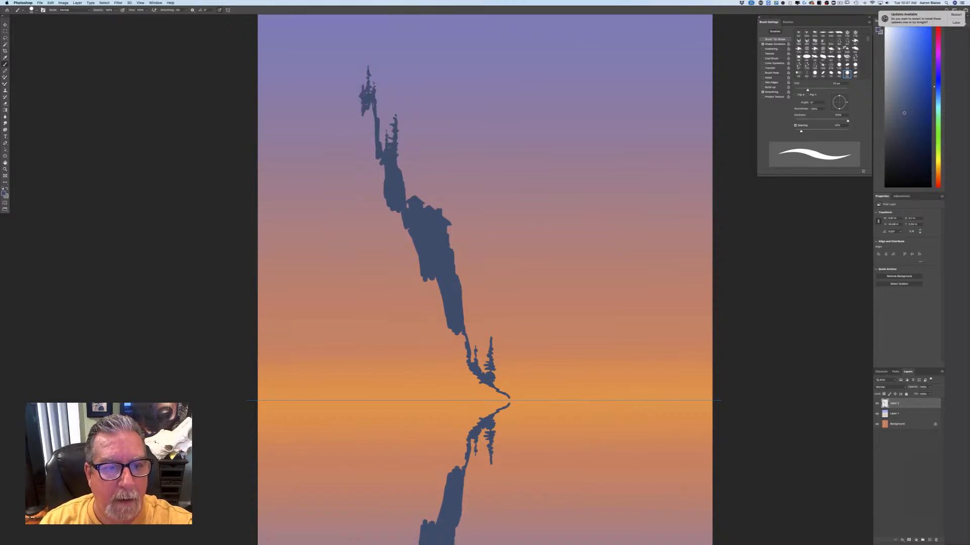
Step: Add a pine on the summit's left side and fill the tall peak below with solid dark blue down to the ledge
mouse_move(361, 105)
mouse_down()
mouse_move(369, 137)
mouse_move(352, 108)
mouse_up()
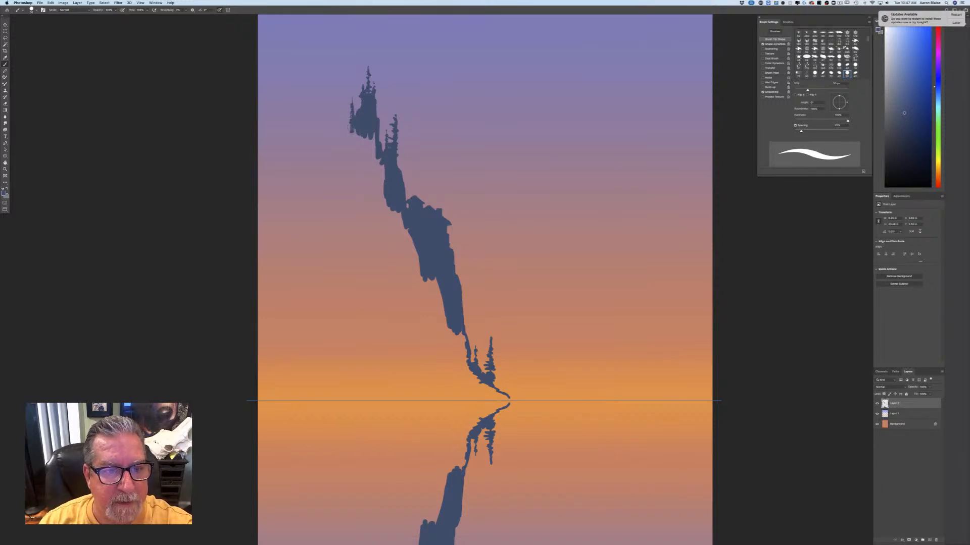
mouse_move(349, 134)
mouse_down()
mouse_move(341, 241)
mouse_move(323, 261)
mouse_move(341, 222)
mouse_up()
mouse_move(356, 131)
mouse_down()
mouse_move(348, 190)
mouse_move(359, 181)
mouse_up()
mouse_move(364, 139)
mouse_down()
mouse_move(364, 180)
mouse_move(375, 172)
mouse_move(393, 221)
mouse_up()
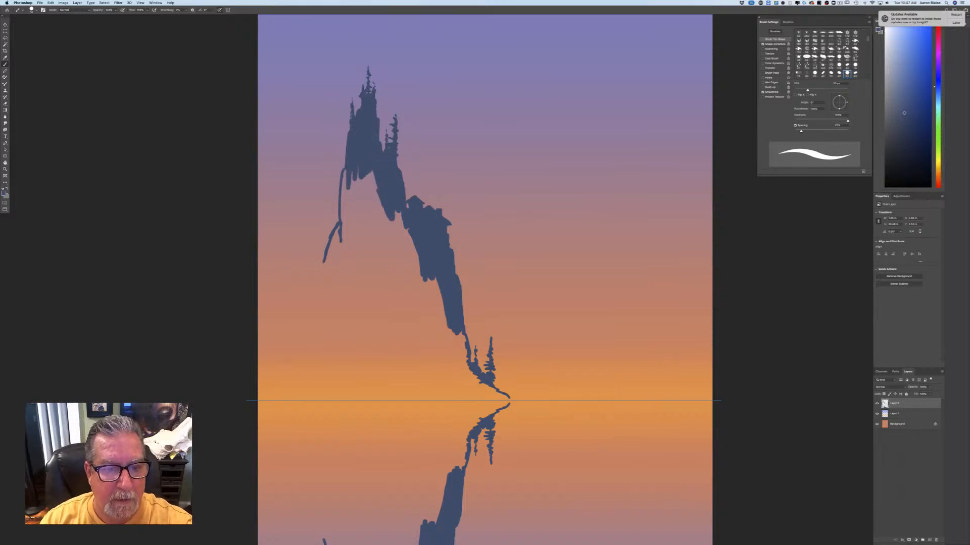
mouse_move(374, 172)
mouse_down()
mouse_move(372, 221)
mouse_move(348, 208)
mouse_move(344, 219)
mouse_move(365, 235)
mouse_move(376, 223)
mouse_up()
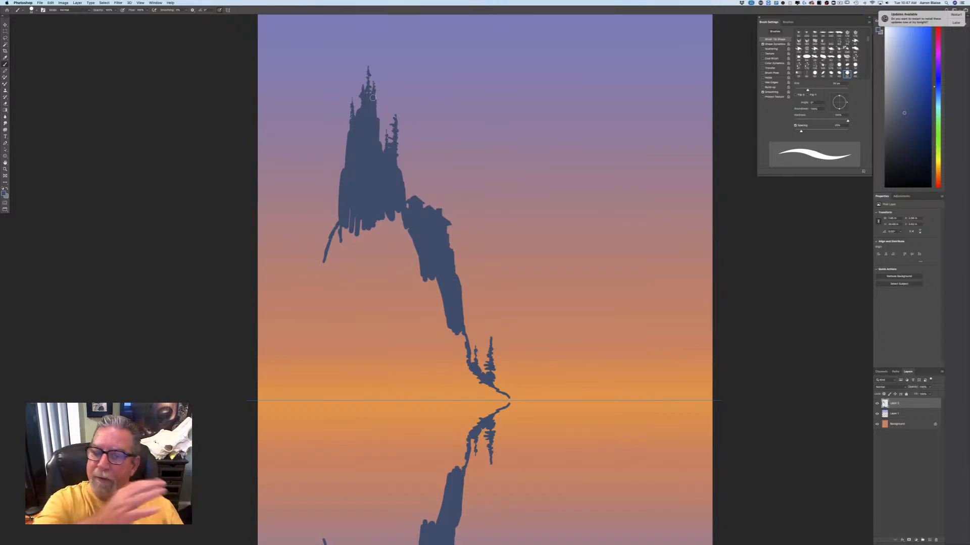
Step: Paint a cluster of small pines on the slope left of the peak, and fill their base with a smaller brush
mouse_move(350, 226)
mouse_down()
mouse_move(347, 246)
mouse_move(327, 239)
mouse_move(329, 225)
mouse_up()
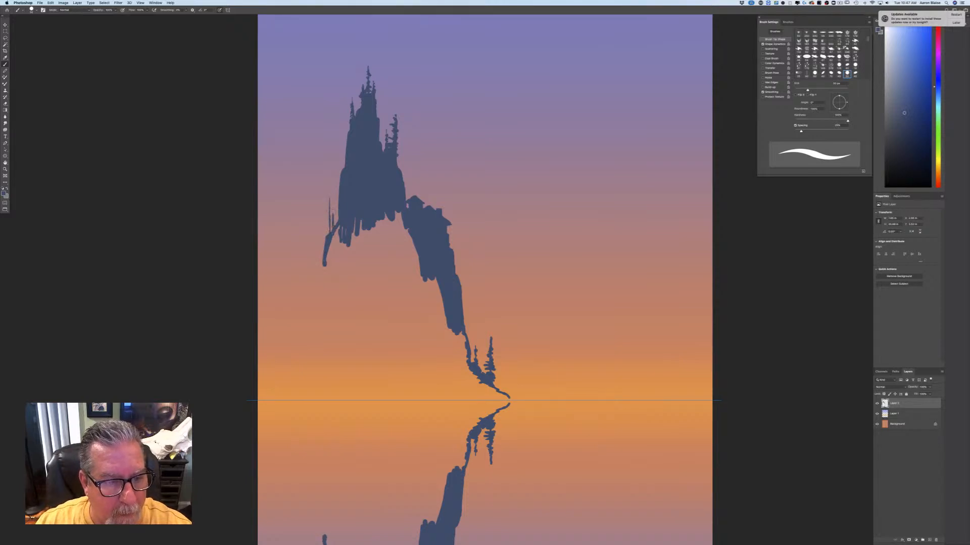
mouse_move(332, 222)
mouse_down()
mouse_move(328, 198)
mouse_move(324, 253)
mouse_move(314, 213)
mouse_move(316, 248)
mouse_up()
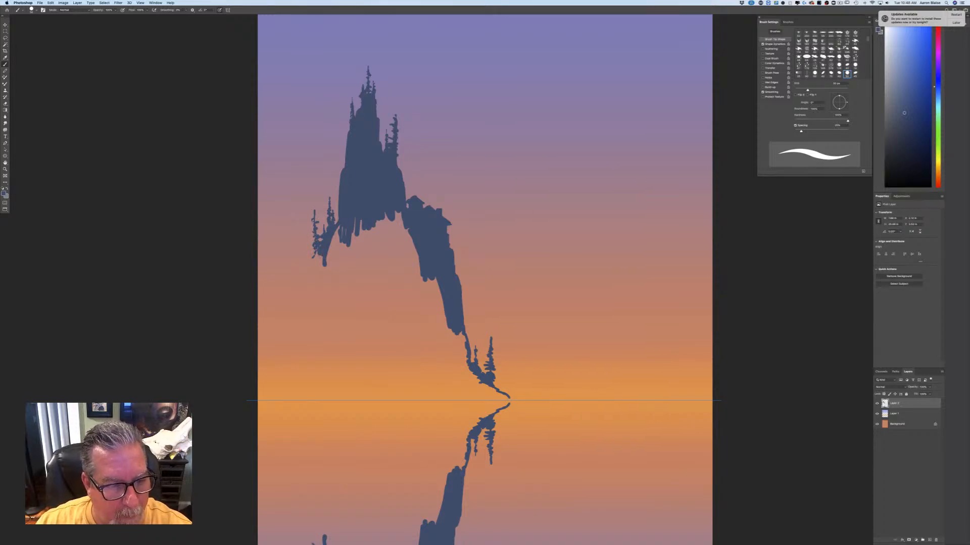
key(bracketleft)
key(bracketleft)
key(bracketleft)
key(bracketleft)
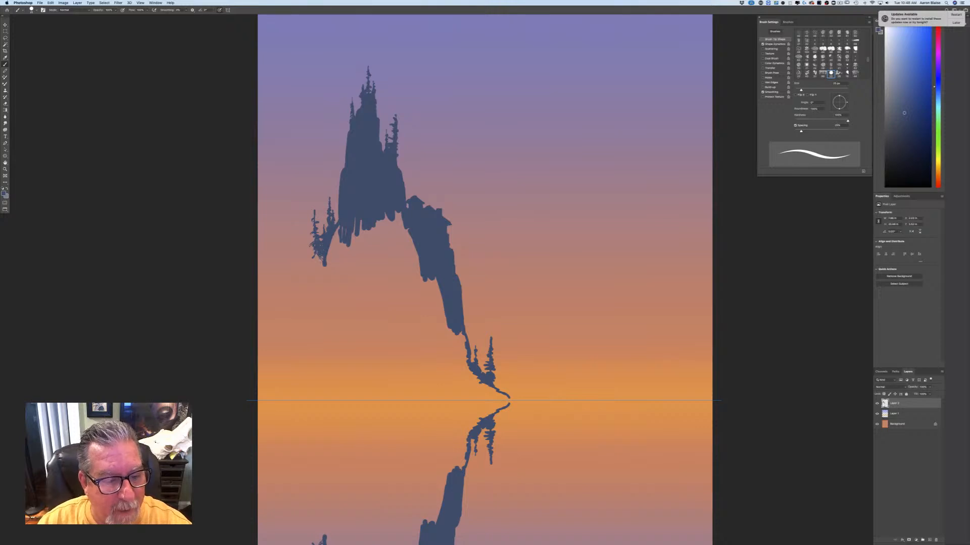
drag(321, 262, 323, 266)
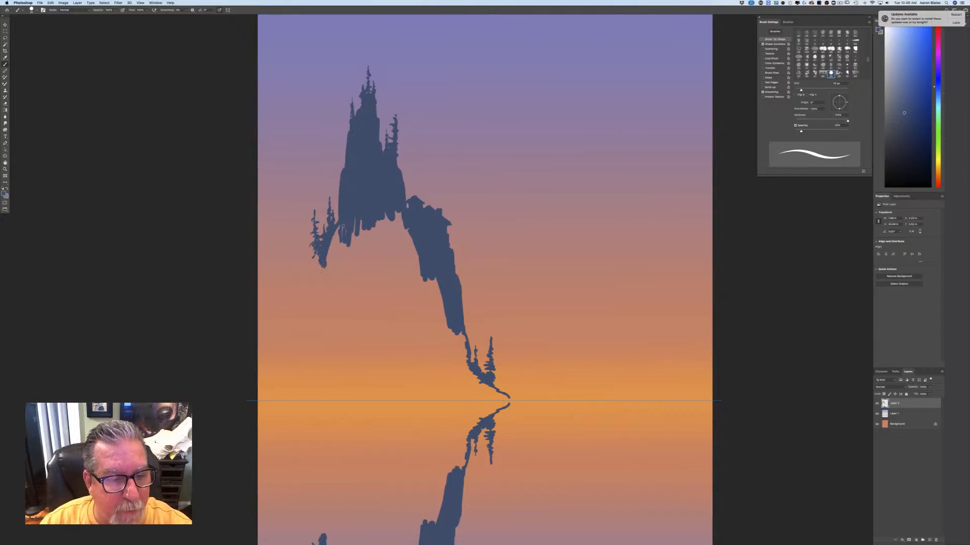
Step: Fill the slope below the small pines with solid dark blue using a larger brush, extending it down and left
drag(342, 226, 330, 246)
key(bracketright)
key(bracketright)
key(bracketright)
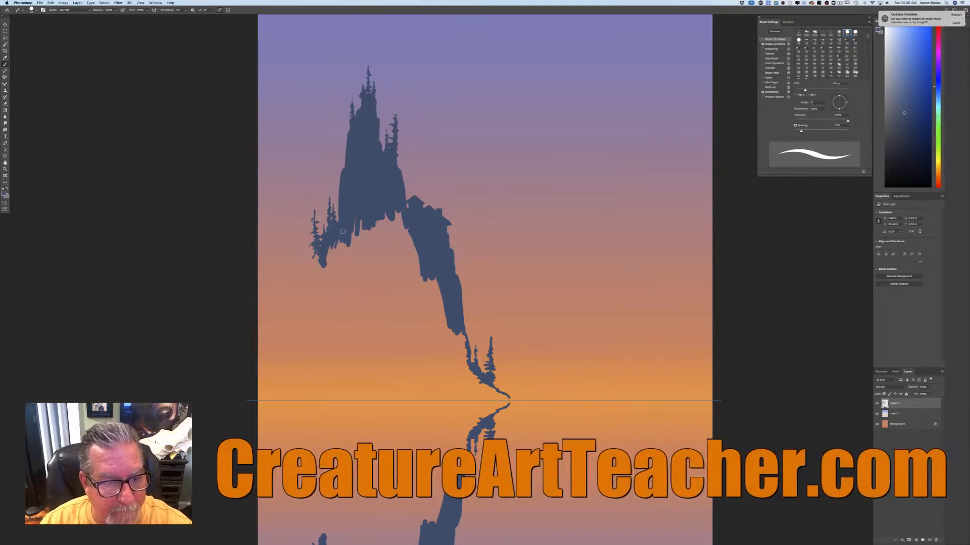
key(bracketright)
key(bracketright)
key(bracketright)
mouse_move(356, 220)
mouse_down()
mouse_move(344, 267)
mouse_move(333, 237)
mouse_move(328, 273)
mouse_move(322, 254)
mouse_move(315, 275)
mouse_move(317, 255)
mouse_move(319, 288)
mouse_move(318, 275)
mouse_move(308, 299)
mouse_move(315, 260)
mouse_up()
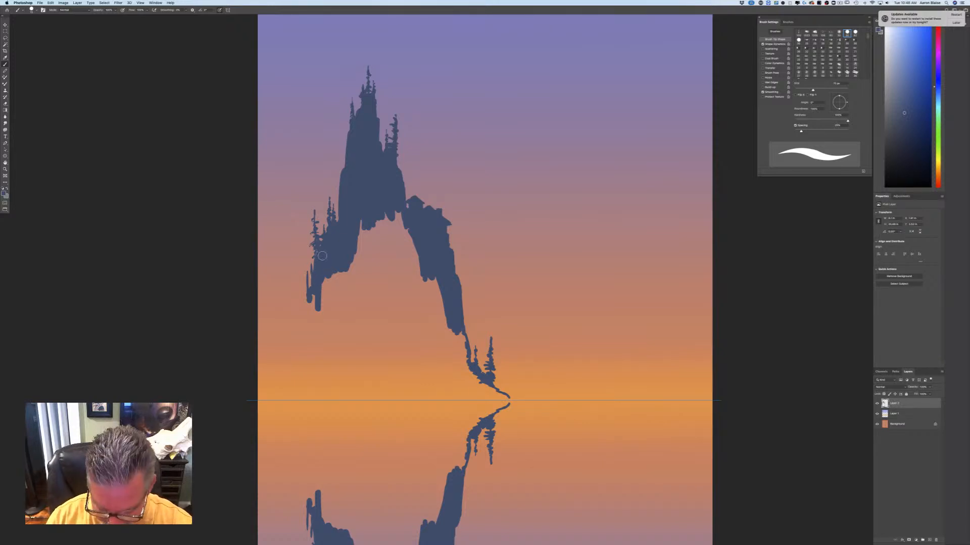
Step: Add pine branches along the slope's lower edge and outline the cliff's left side down to the waterline with a smaller brush
key(bracketleft)
key(bracketleft)
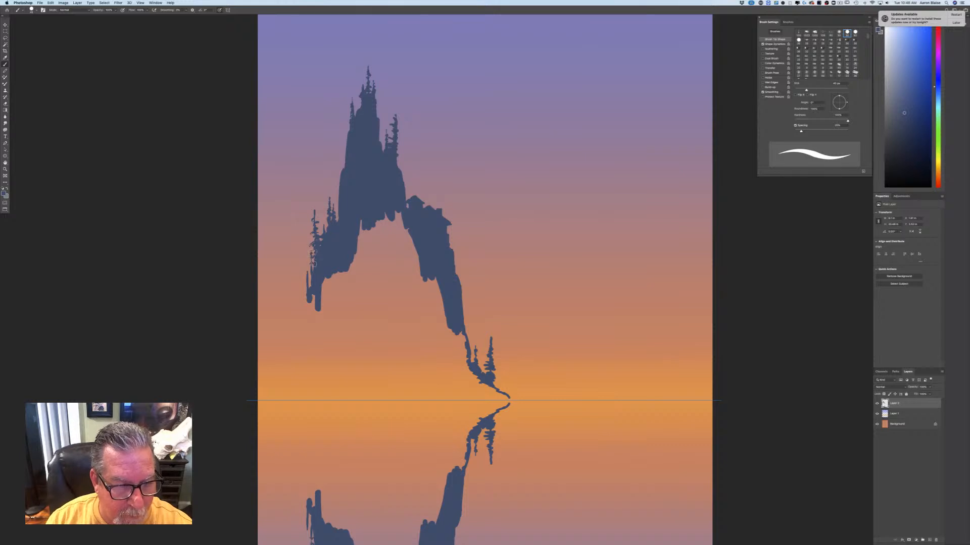
drag(313, 270, 307, 287)
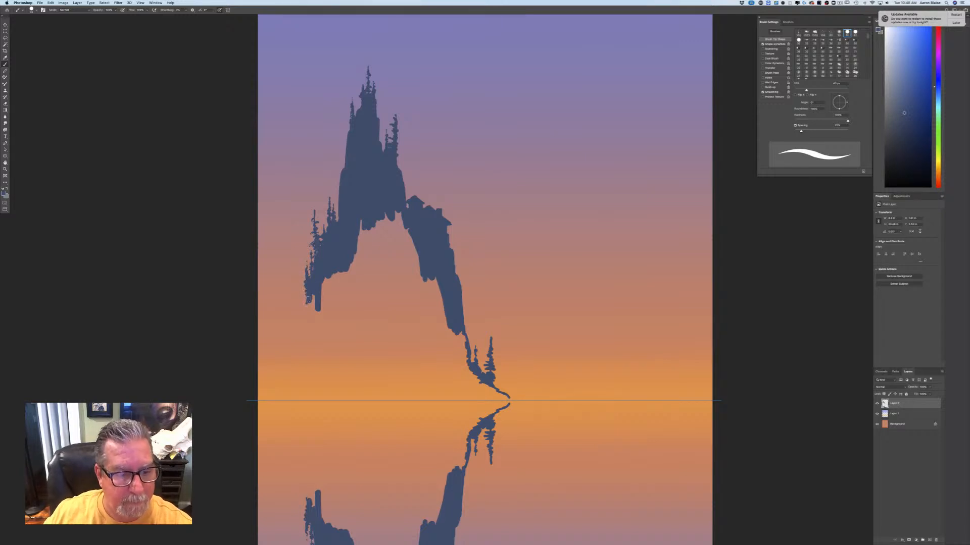
mouse_move(309, 299)
mouse_down()
mouse_move(298, 365)
mouse_move(280, 390)
mouse_up()
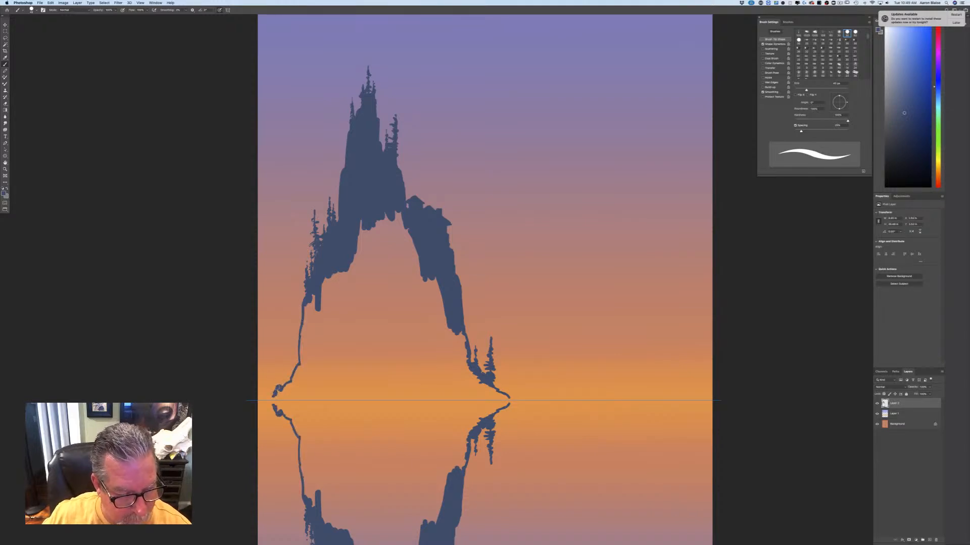
Step: Paint small pines on the cliff's left foot and fill the shoreline beneath them with dark blue
mouse_move(269, 401)
mouse_down()
mouse_move(281, 394)
mouse_move(287, 343)
mouse_up()
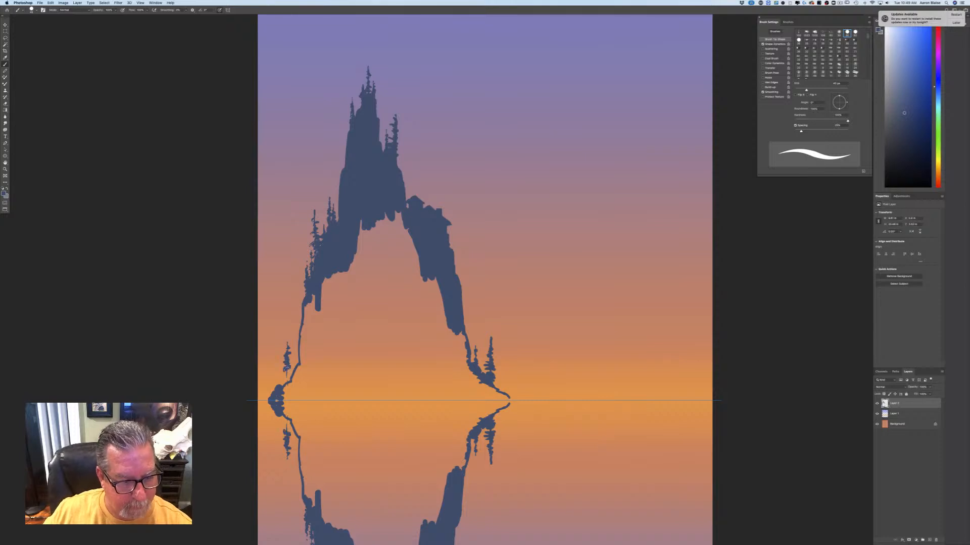
drag(289, 372, 286, 376)
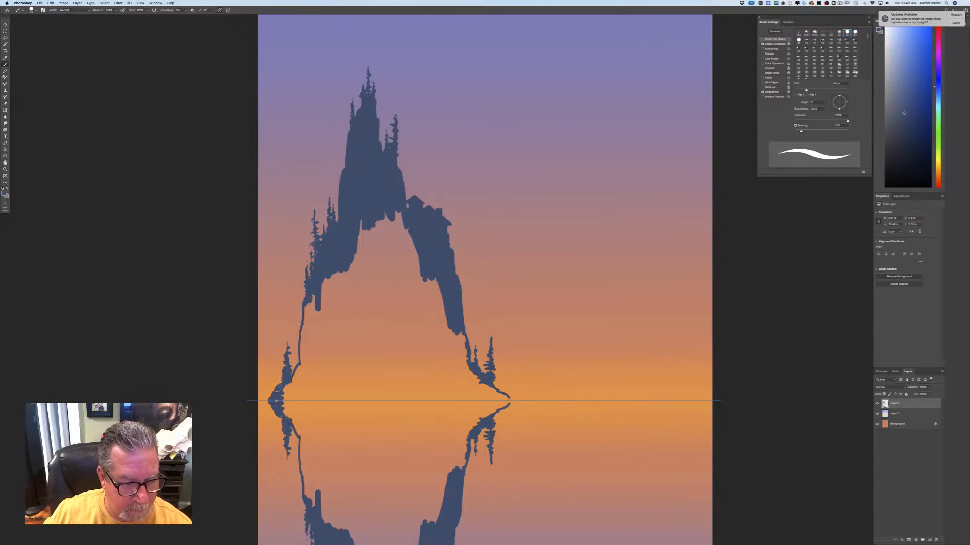
drag(295, 365, 295, 353)
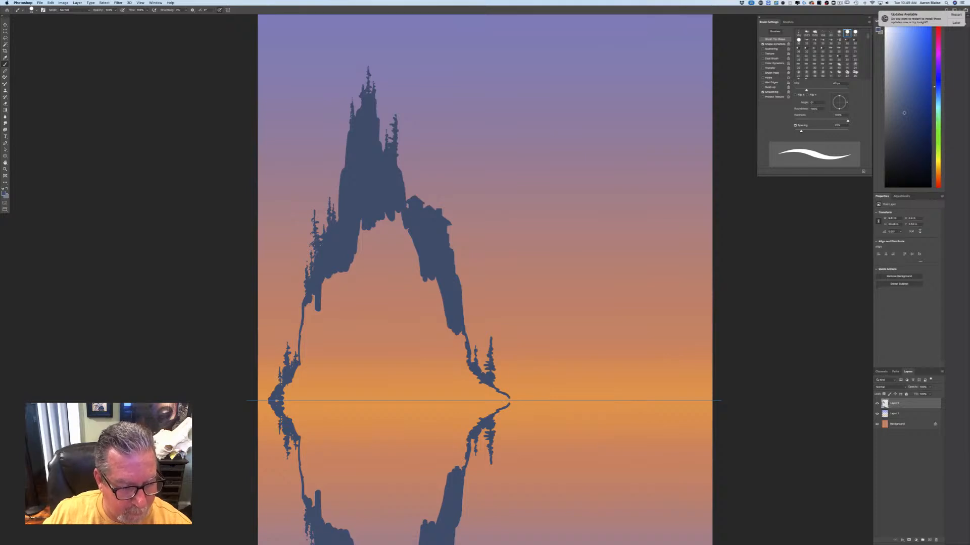
mouse_move(276, 399)
mouse_down()
mouse_move(296, 380)
mouse_move(302, 386)
mouse_up()
Step: Fill the whole interior of the cliff with solid dark blue down to the waterline using a much larger brush
key(bracketright)
key(bracketright)
key(bracketright)
key(bracketright)
key(bracketright)
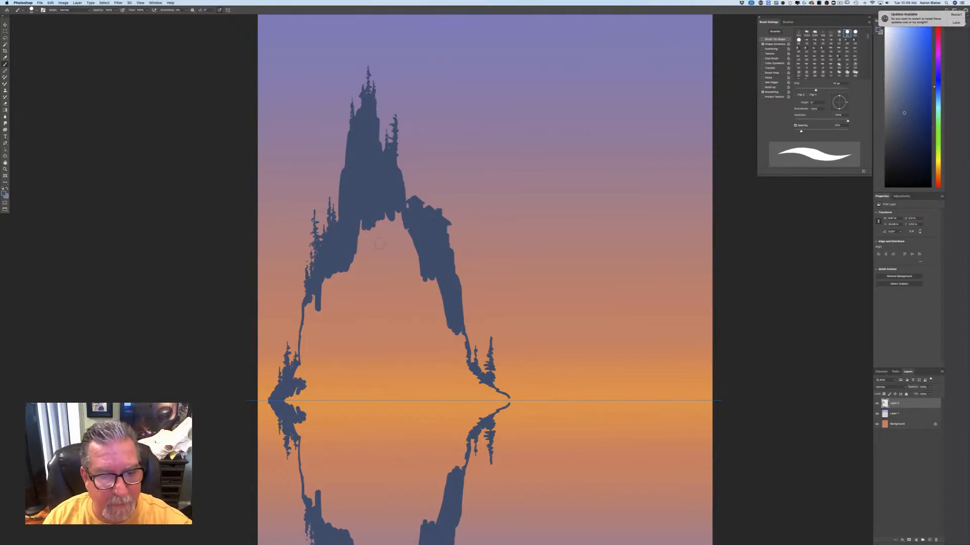
mouse_move(378, 224)
mouse_down()
mouse_move(375, 264)
mouse_move(360, 218)
mouse_move(358, 277)
mouse_move(377, 271)
mouse_move(379, 215)
mouse_move(412, 239)
mouse_move(393, 210)
mouse_move(399, 245)
mouse_move(384, 283)
mouse_move(363, 278)
mouse_move(369, 317)
mouse_move(350, 292)
mouse_move(343, 329)
mouse_move(332, 319)
mouse_move(323, 328)
mouse_move(314, 299)
mouse_move(307, 365)
mouse_move(292, 394)
mouse_move(312, 405)
mouse_move(347, 342)
mouse_move(362, 342)
mouse_move(383, 401)
mouse_move(397, 399)
mouse_move(410, 338)
mouse_move(421, 332)
mouse_move(436, 361)
mouse_move(442, 321)
mouse_move(460, 354)
mouse_move(455, 326)
mouse_move(463, 374)
mouse_move(508, 401)
mouse_move(442, 391)
mouse_move(446, 401)
mouse_move(401, 385)
mouse_up()
key(bracketright)
key(bracketright)
key(bracketright)
key(bracketright)
key(bracketright)
Step: Paint a few small rocks and a taller pointed islet along the waterline right of the cliff, reducing the brush size
key(bracketleft)
key(bracketleft)
key(bracketleft)
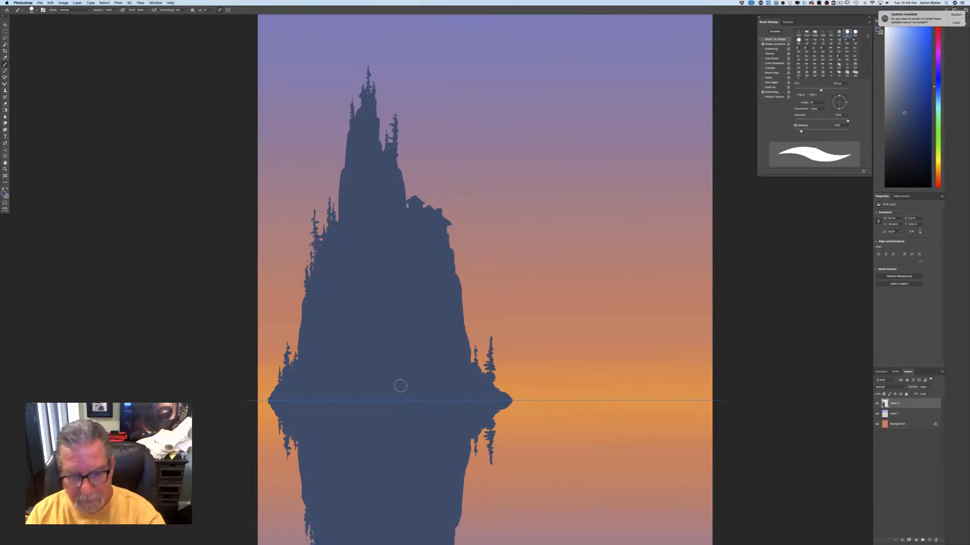
mouse_move(502, 400)
mouse_down()
mouse_move(574, 398)
mouse_move(585, 382)
mouse_move(600, 400)
mouse_move(587, 397)
mouse_move(626, 402)
mouse_up()
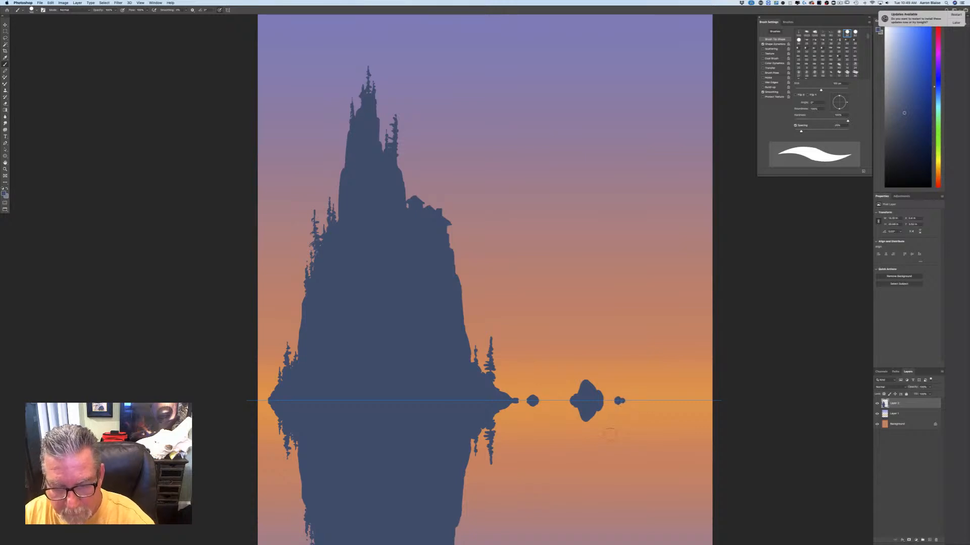
key(bracketleft)
key(bracketleft)
key(bracketleft)
key(bracketleft)
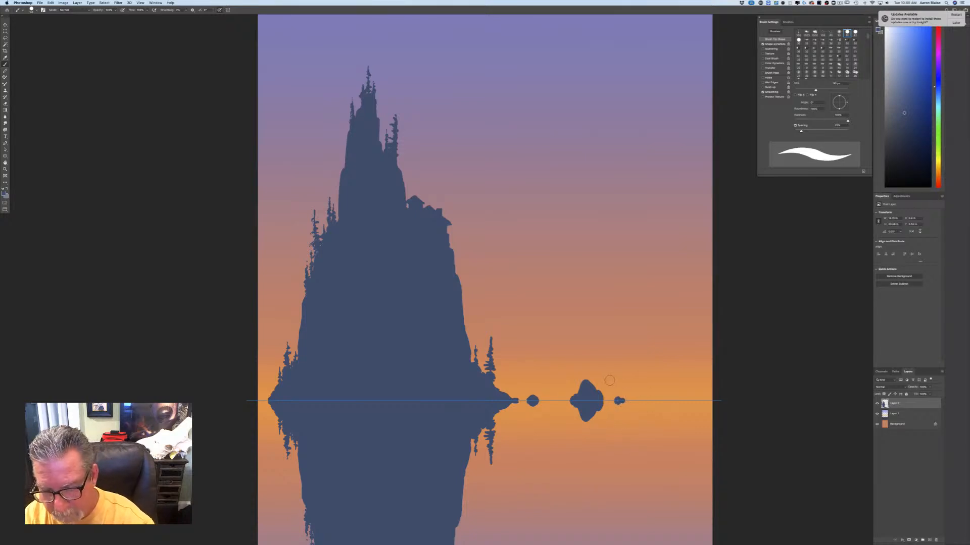
mouse_move(589, 385)
mouse_down()
mouse_move(592, 372)
mouse_move(606, 395)
mouse_move(594, 376)
mouse_up()
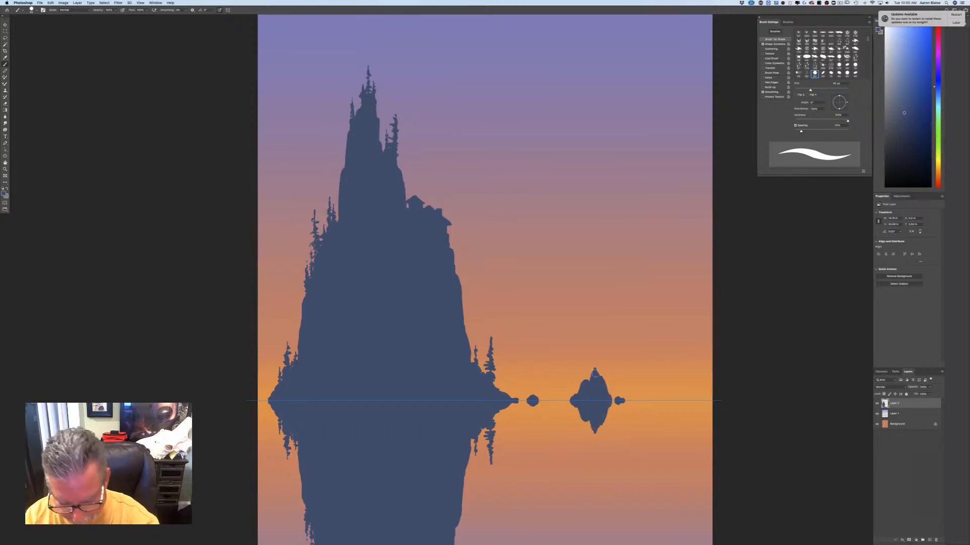
Step: Paint a tall pine and a shorter one beside it on top of the islet with a smaller brush
key(bracketleft)
key(bracketleft)
drag(597, 344, 598, 372)
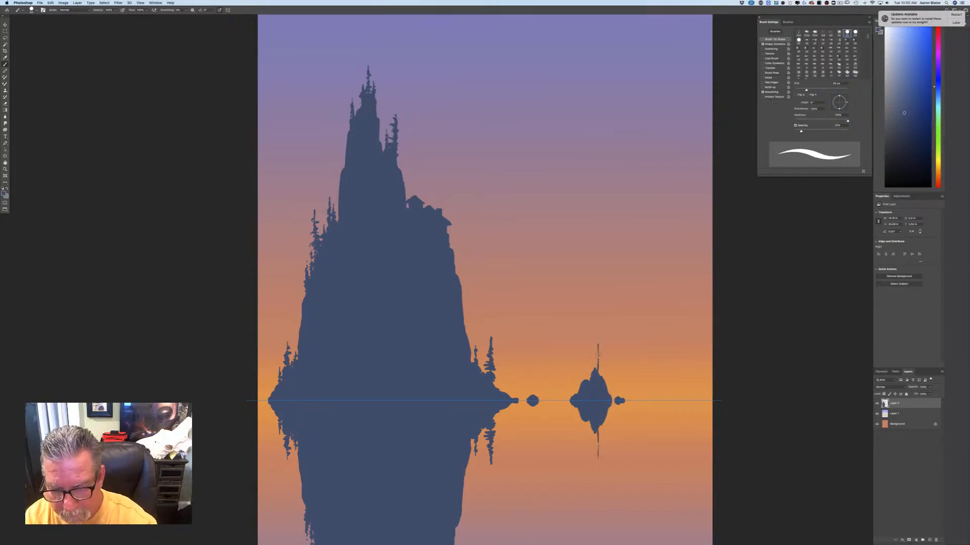
key(bracketleft)
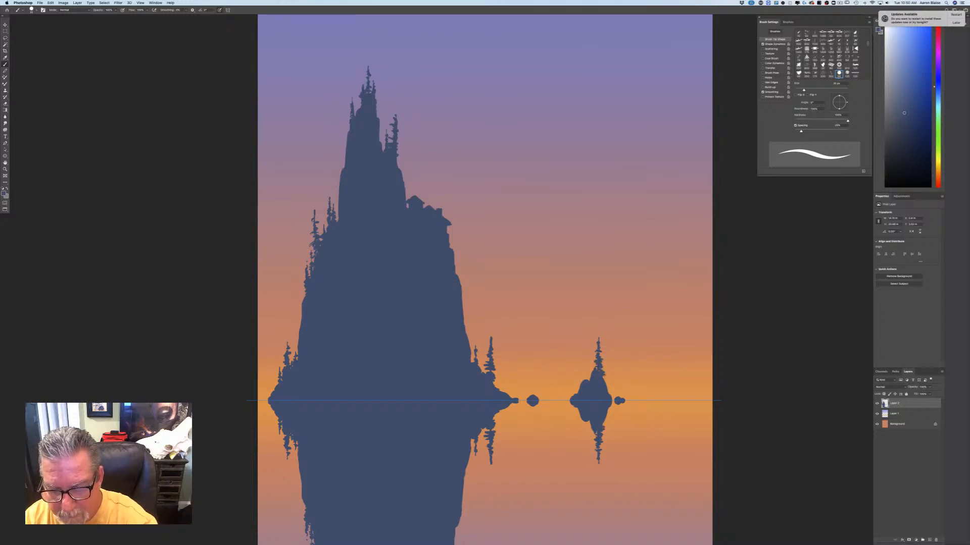
drag(589, 367, 590, 358)
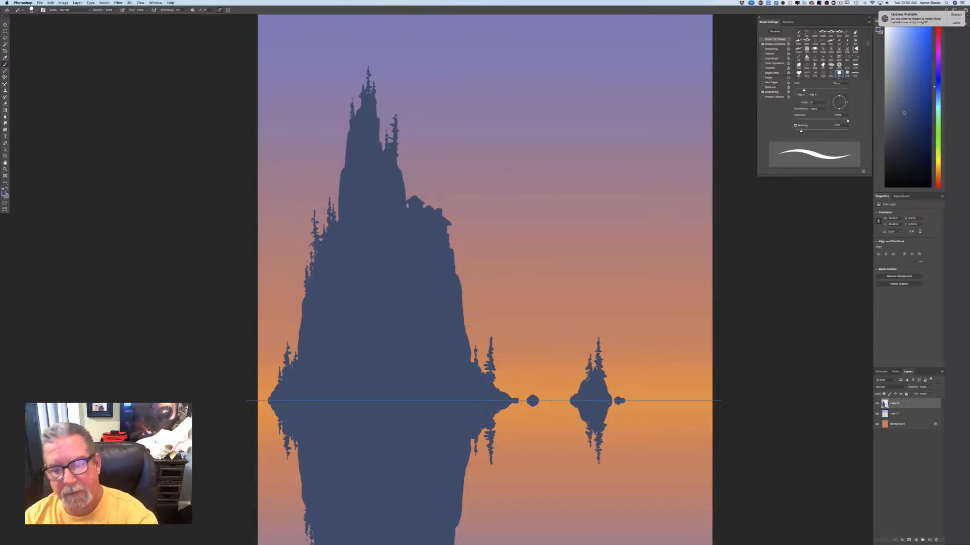
Step: Flip the whole canvas vertically and check the composition at a smaller view
key(super+minus)
key(super+minus)
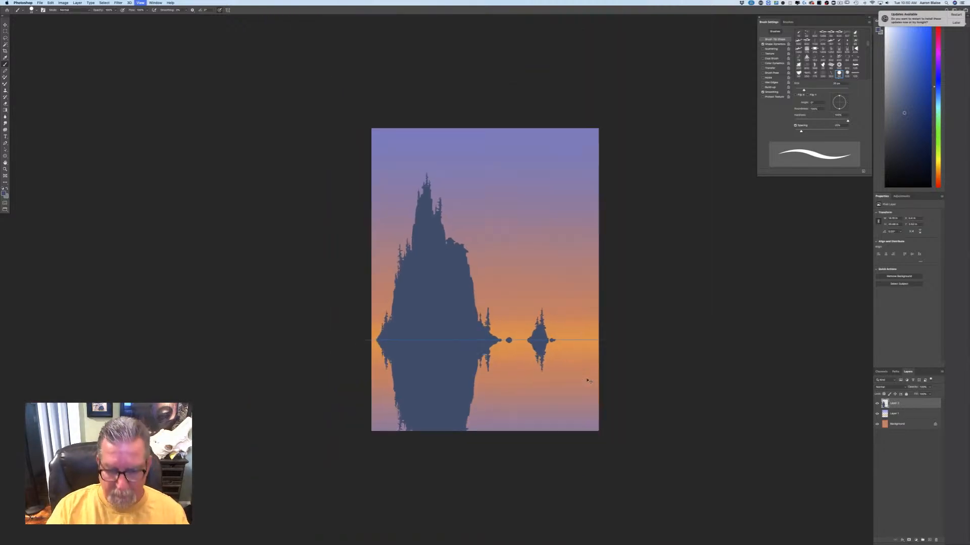
key(super+equal)
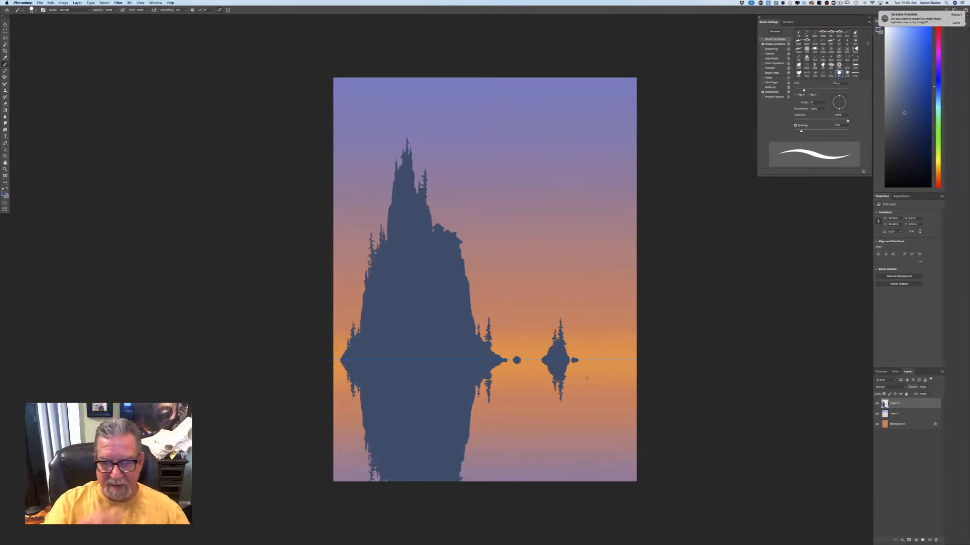
click(63, 3)
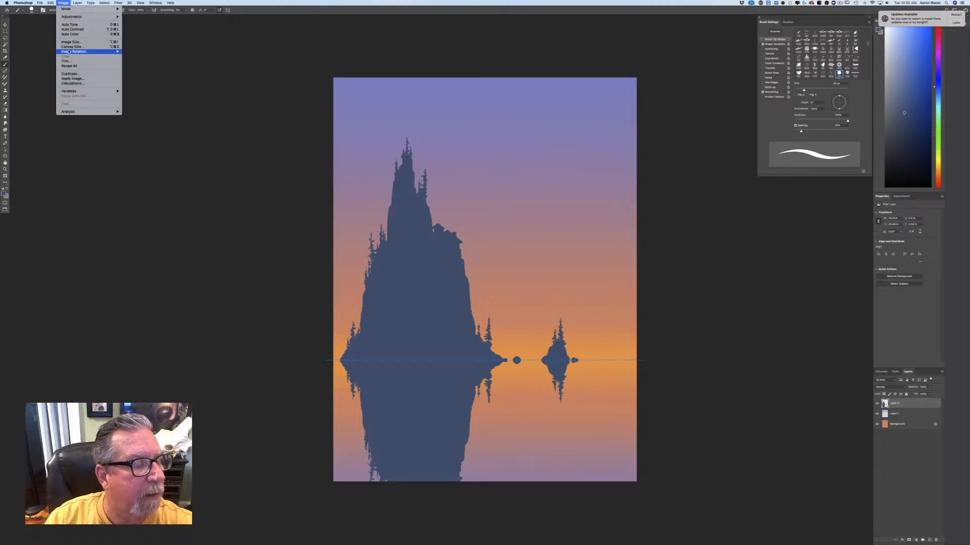
mouse_move(68, 52)
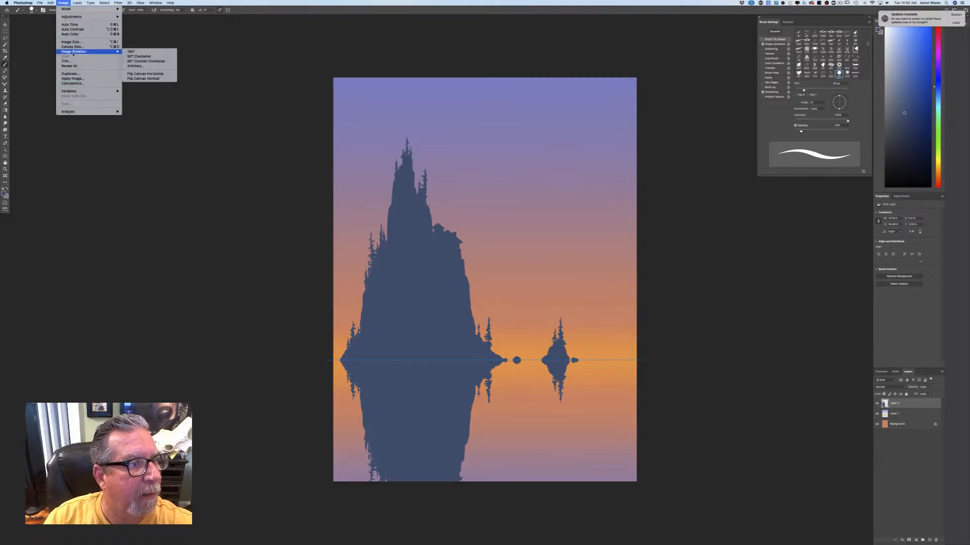
click(136, 78)
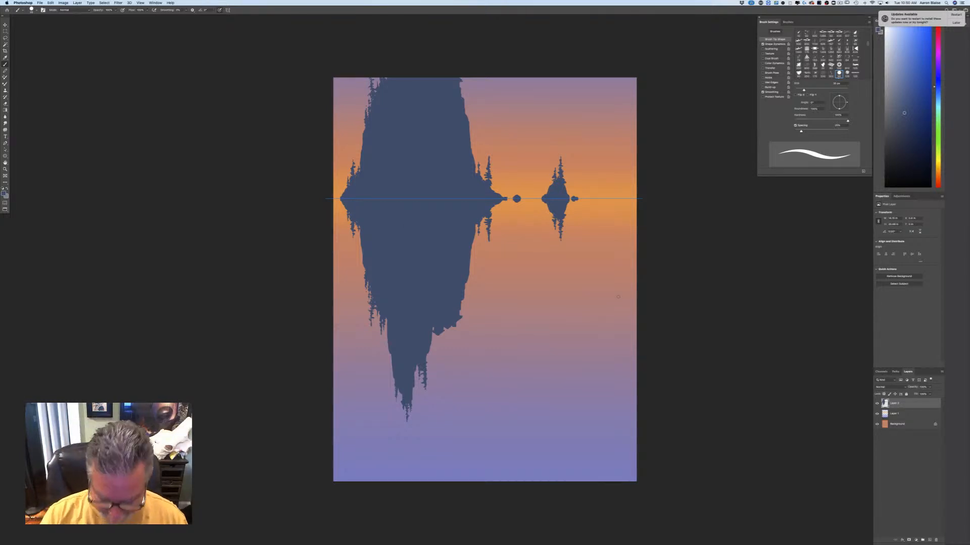
key(super+minus)
key(super+minus)
key(super+equal)
key(super+equal)
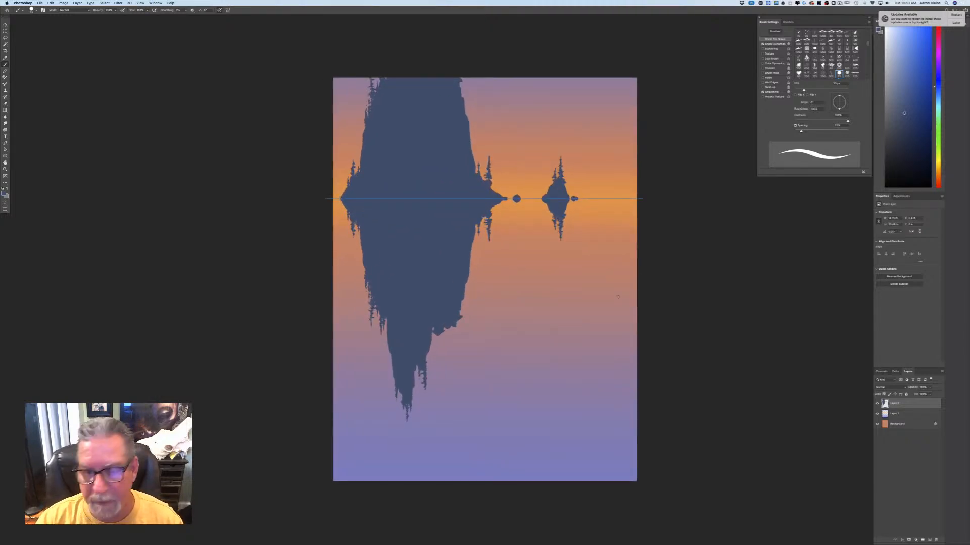
Step: Turn off paint symmetry and add a new layer above the cliff silhouette
click(228, 10)
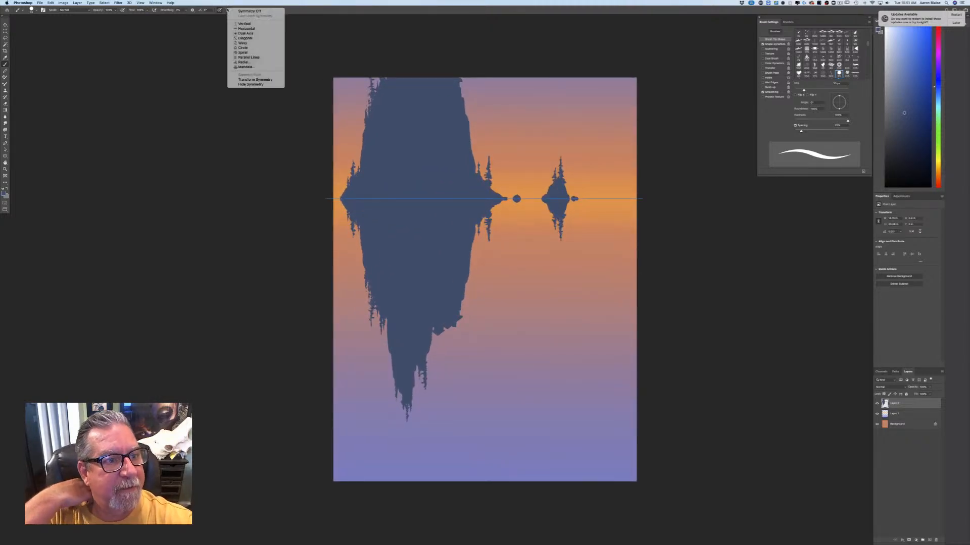
click(240, 11)
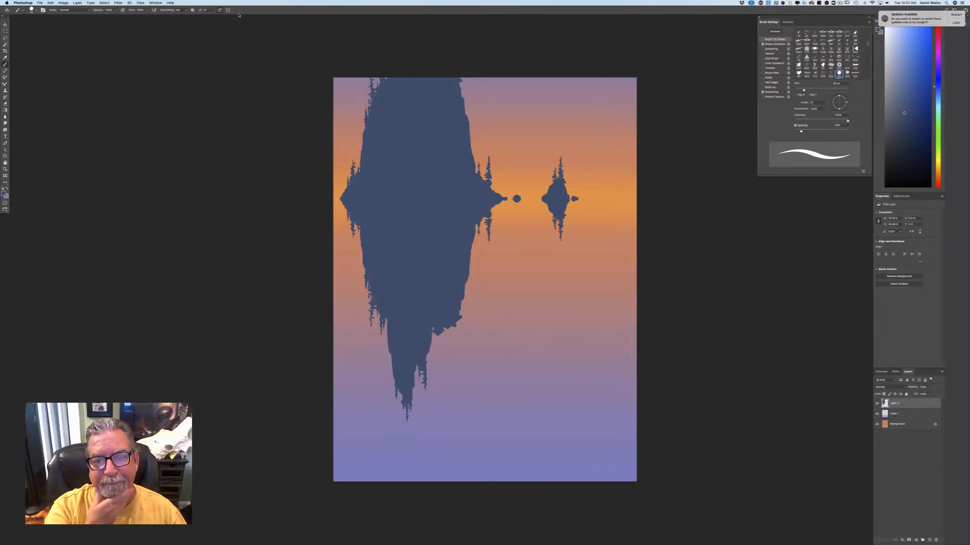
click(929, 539)
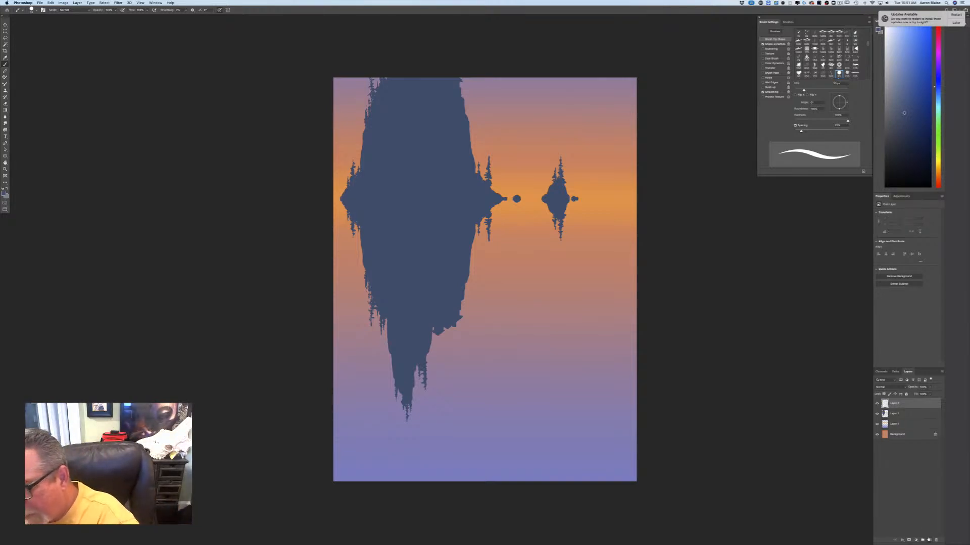
Step: Set the foreground color to a dark, muted reddish brown
click(4, 193)
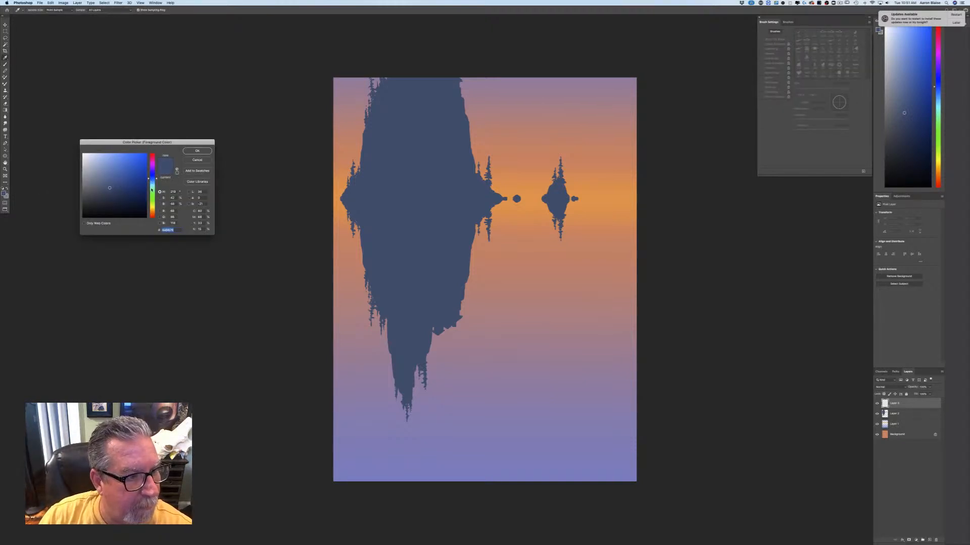
click(151, 170)
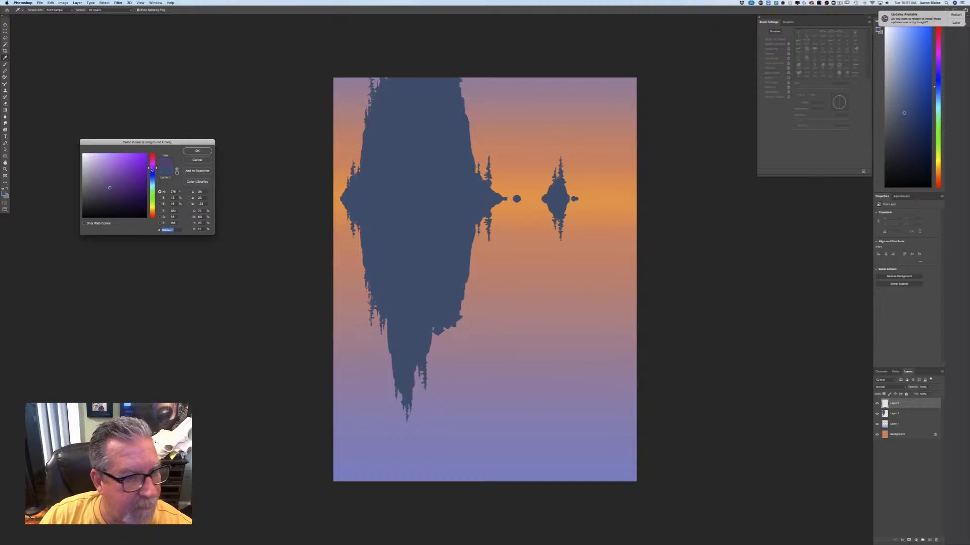
drag(152, 169, 151, 169)
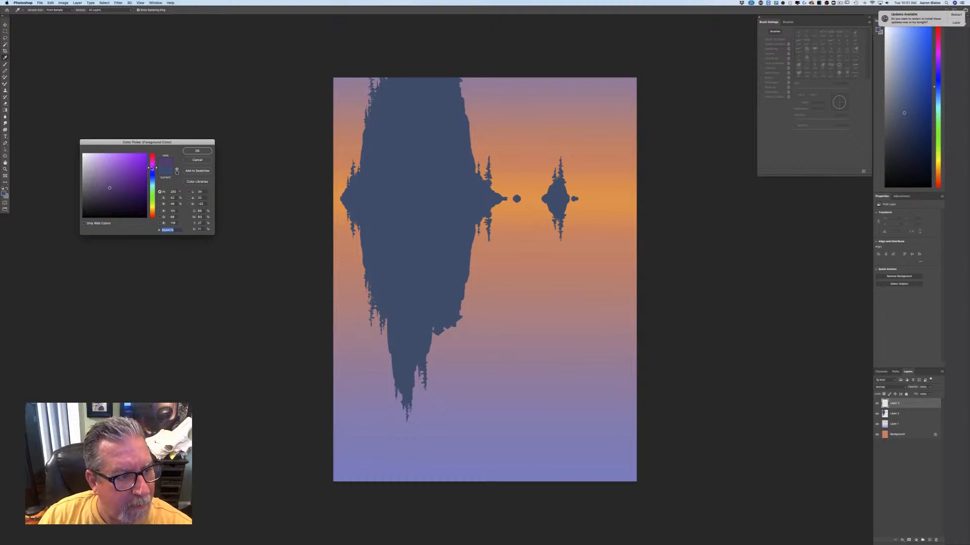
drag(151, 170, 152, 216)
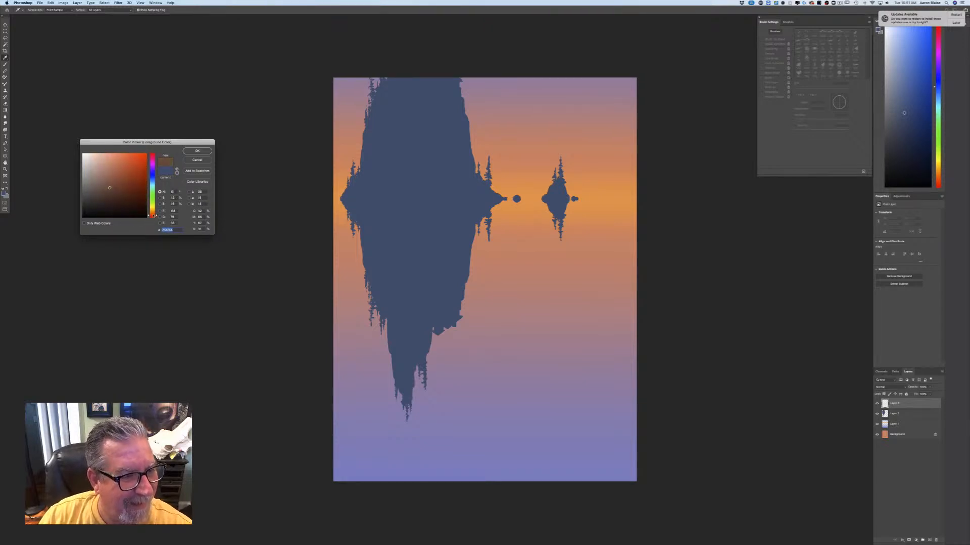
click(120, 204)
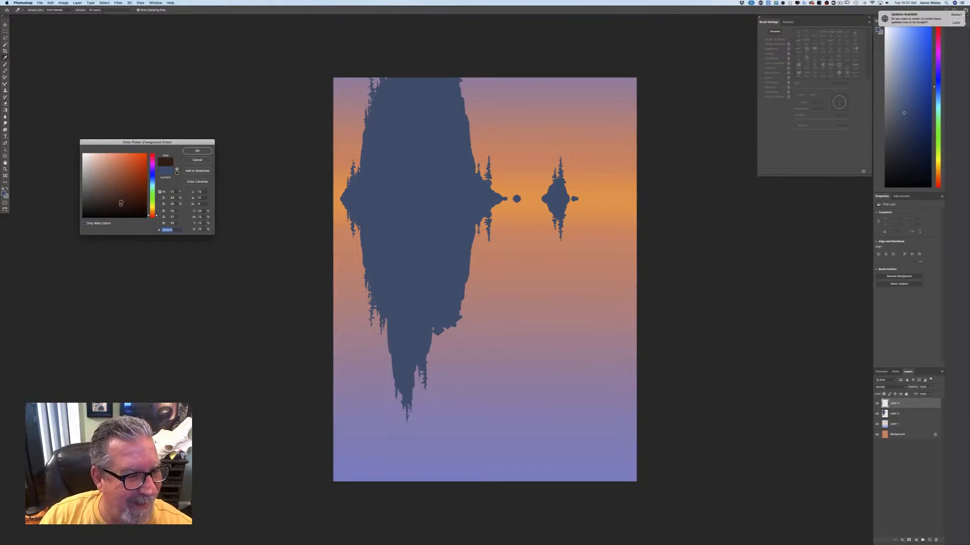
drag(112, 203, 112, 200)
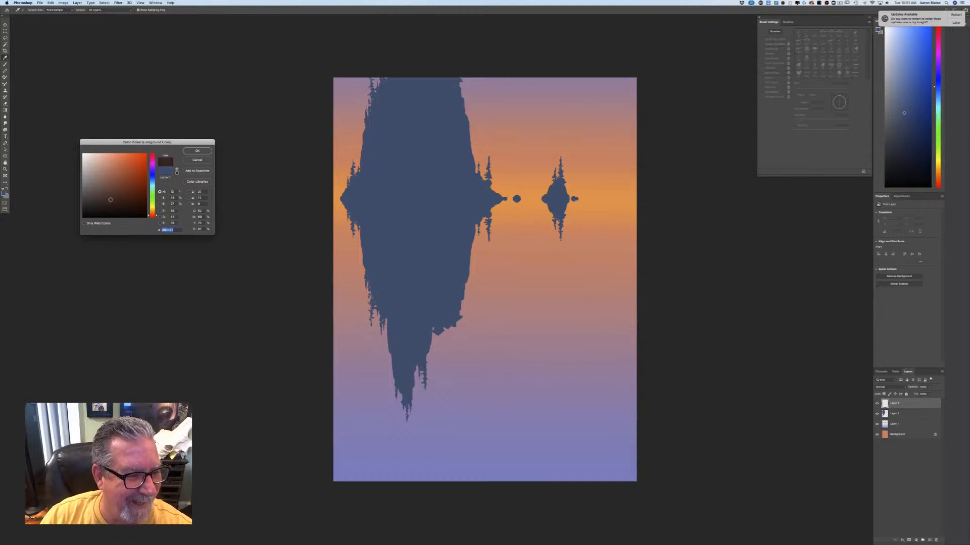
click(192, 153)
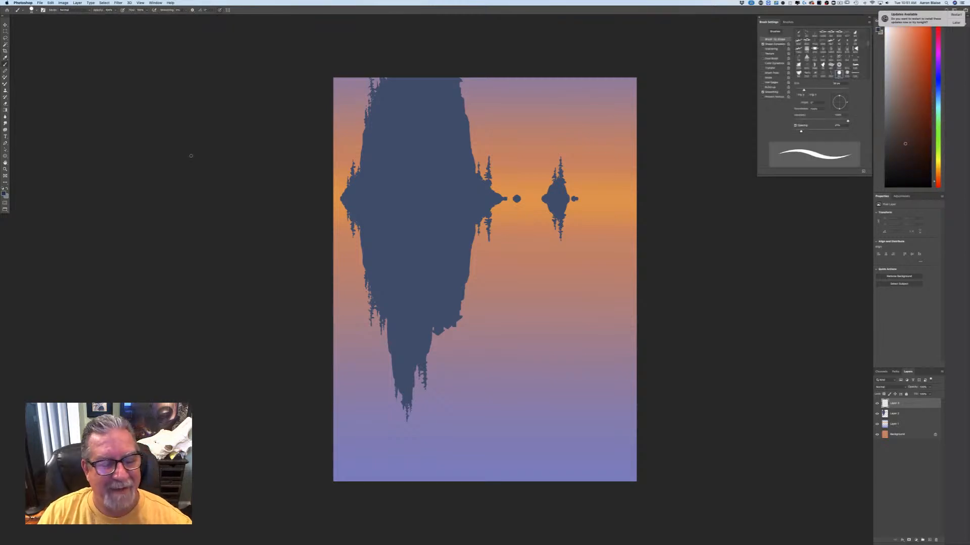
Step: Lasso thin, jagged shoreline bands just below the waterline, running from the cliff's base to the canvas's right edge
key(l)
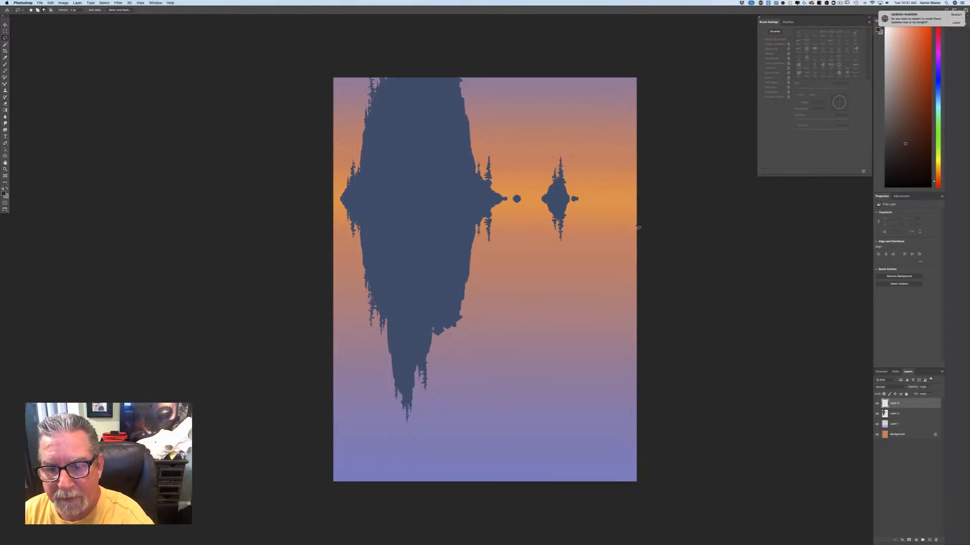
mouse_move(640, 223)
mouse_down()
mouse_move(574, 210)
mouse_move(356, 207)
mouse_move(581, 222)
mouse_move(647, 244)
mouse_up()
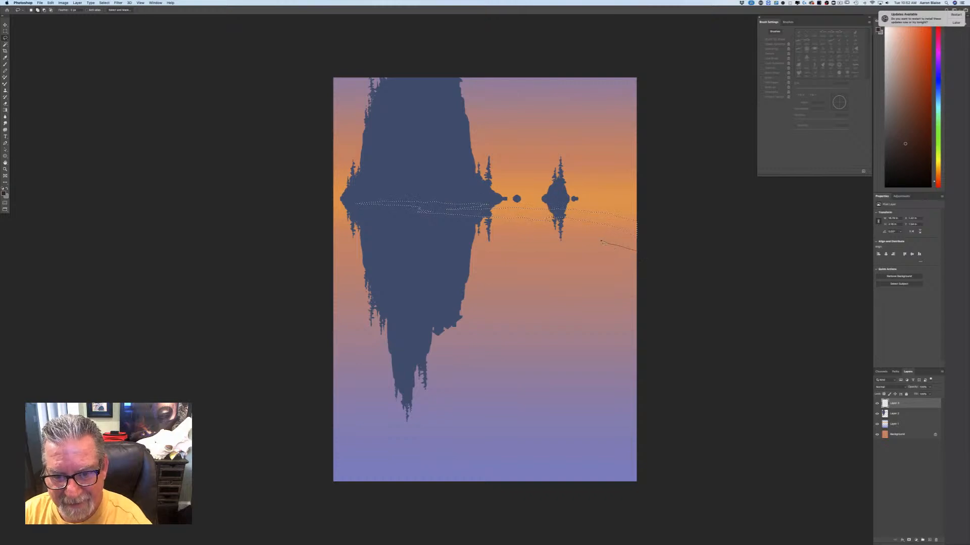
drag(535, 232, 470, 226)
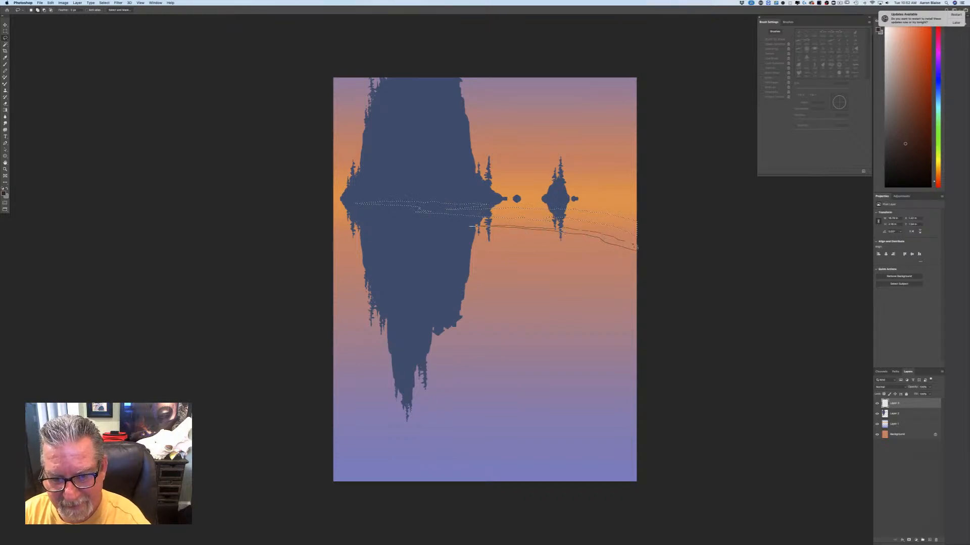
mouse_move(637, 248)
mouse_down()
mouse_move(565, 225)
mouse_move(622, 236)
mouse_move(611, 232)
mouse_move(618, 210)
mouse_move(527, 204)
mouse_move(566, 205)
mouse_up()
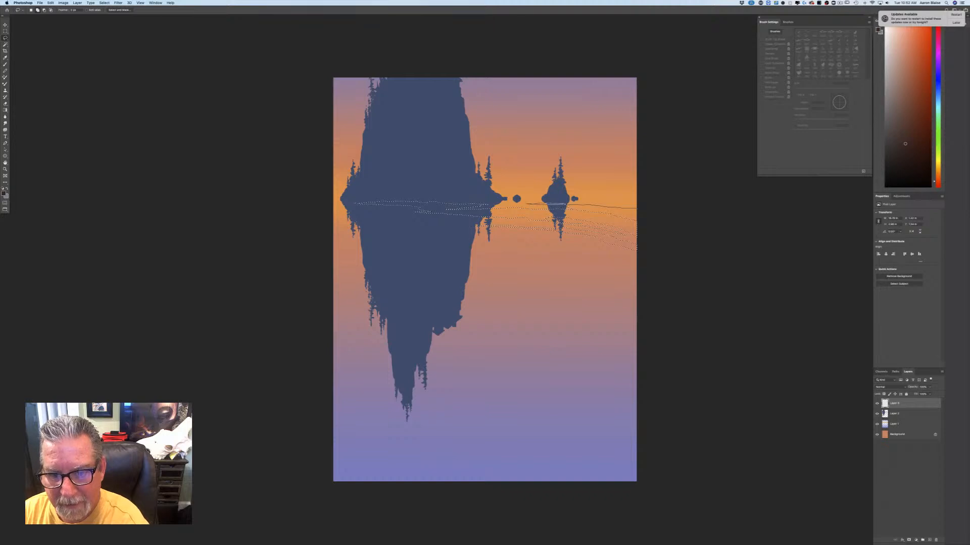
drag(629, 205, 648, 226)
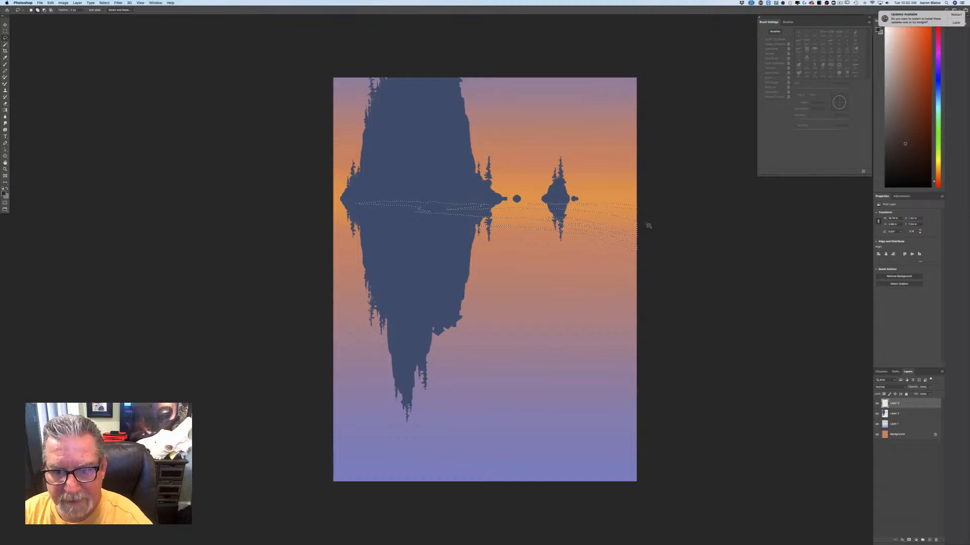
mouse_move(331, 198)
mouse_down()
mouse_move(394, 199)
mouse_move(330, 203)
mouse_up()
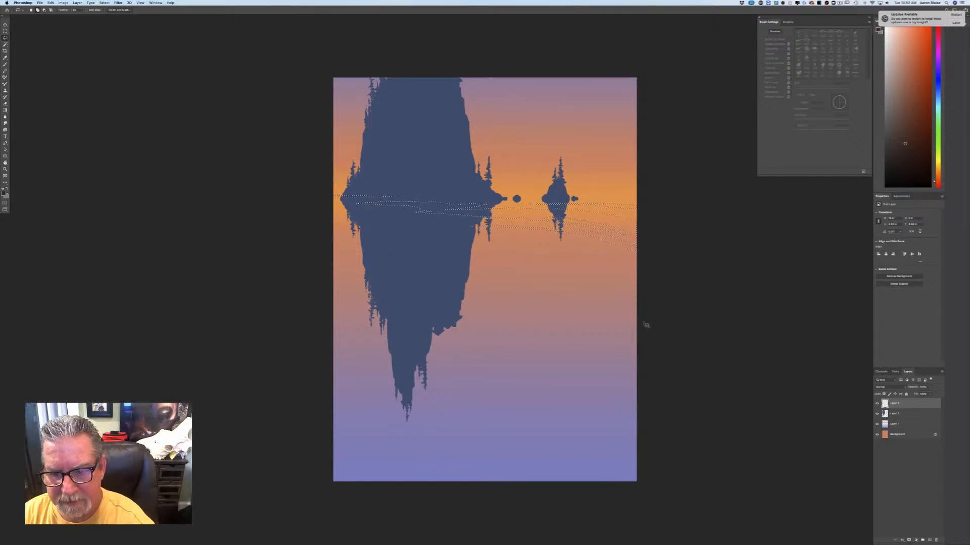
mouse_move(642, 323)
mouse_down()
mouse_move(583, 277)
mouse_move(616, 288)
mouse_move(594, 271)
mouse_move(491, 245)
mouse_move(522, 246)
mouse_move(323, 228)
mouse_move(329, 237)
mouse_move(480, 254)
mouse_move(571, 285)
mouse_up()
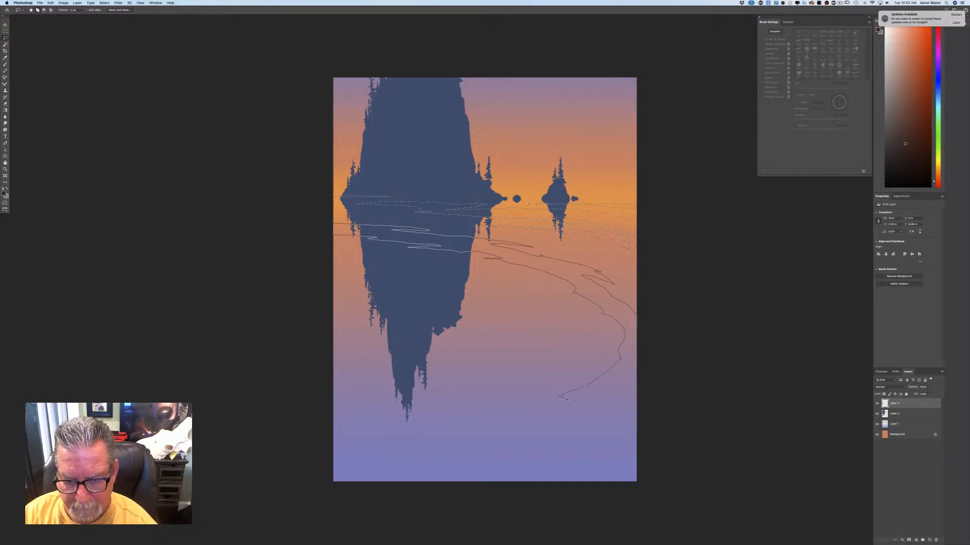
mouse_move(462, 473)
mouse_down()
mouse_move(393, 489)
mouse_move(400, 485)
mouse_up()
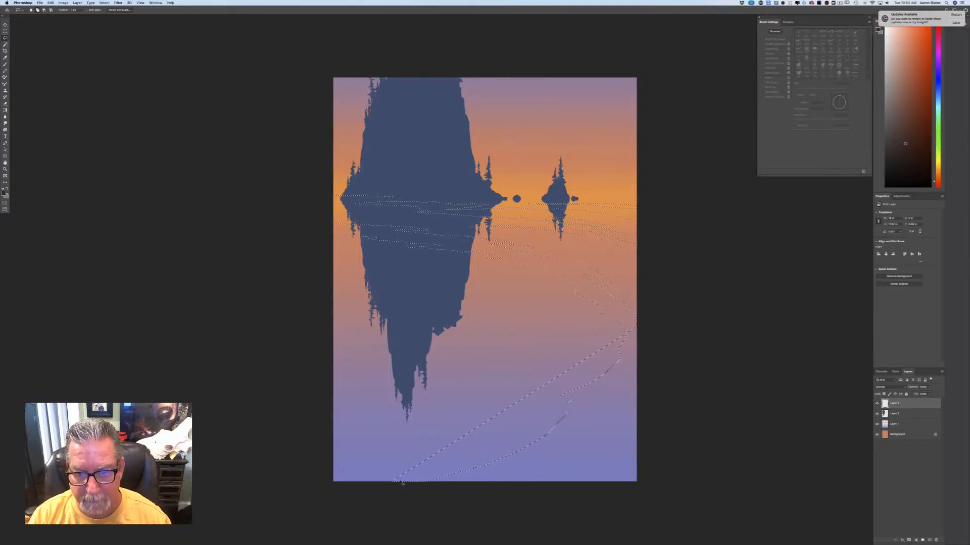
key(super+alt+z)
key(super+alt+z)
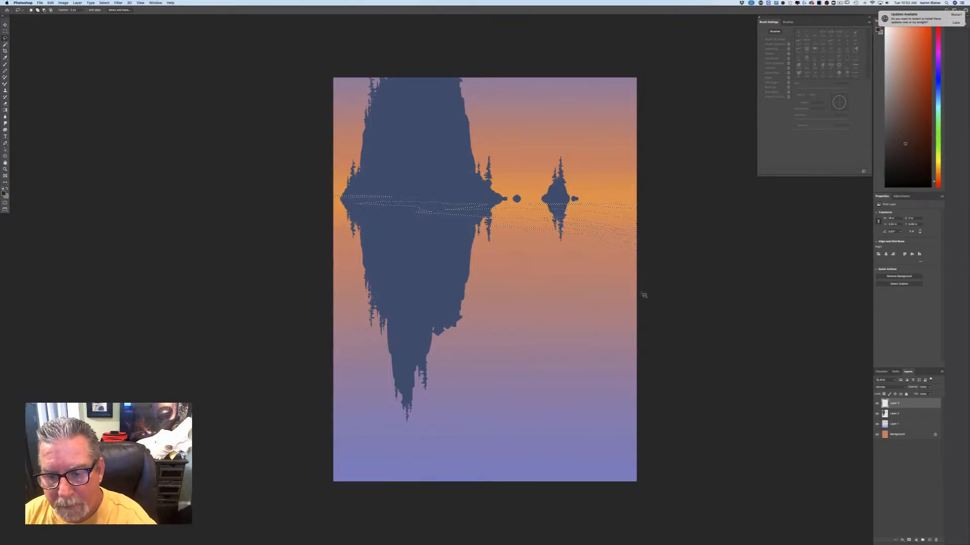
Step: Add a wide, jagged-edged shore band to the lasso selection, sweeping from the left edge around the right side to the lower foreground
mouse_move(599, 265)
mouse_down()
mouse_move(432, 236)
mouse_move(453, 233)
mouse_move(329, 231)
mouse_move(329, 241)
mouse_move(416, 241)
mouse_move(552, 267)
mouse_up()
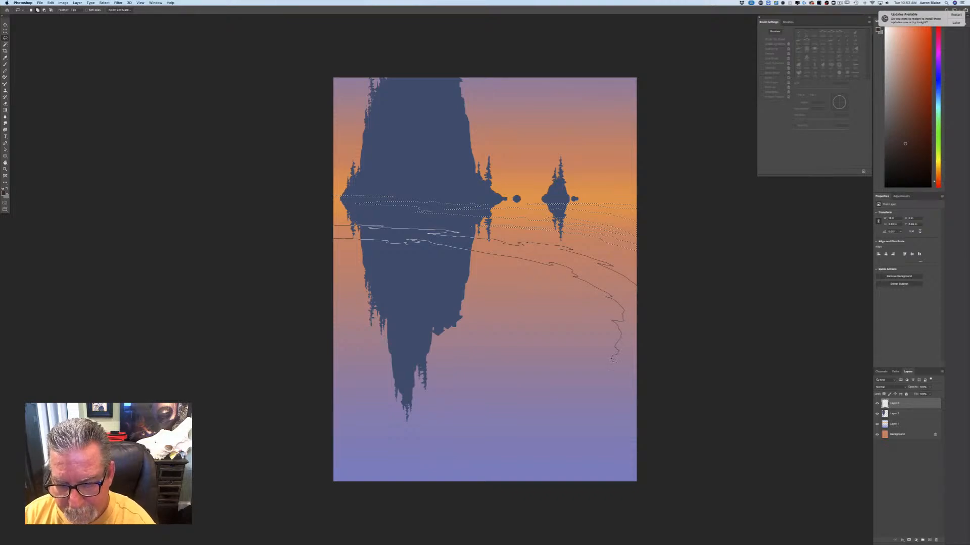
mouse_move(458, 433)
mouse_down()
mouse_move(326, 460)
mouse_move(327, 474)
mouse_move(477, 481)
mouse_move(521, 473)
mouse_up()
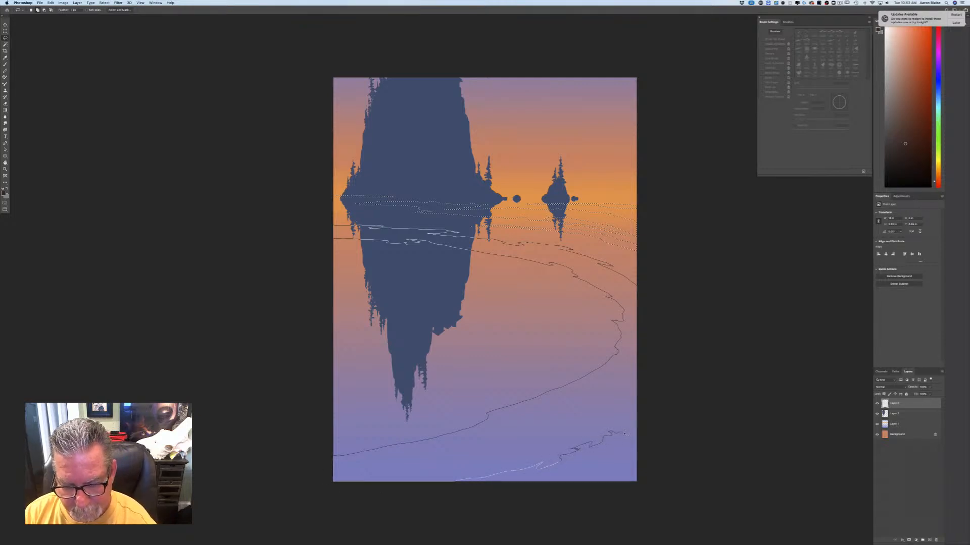
mouse_move(625, 434)
mouse_down()
mouse_move(614, 425)
mouse_move(643, 411)
mouse_move(649, 338)
mouse_move(635, 284)
mouse_up()
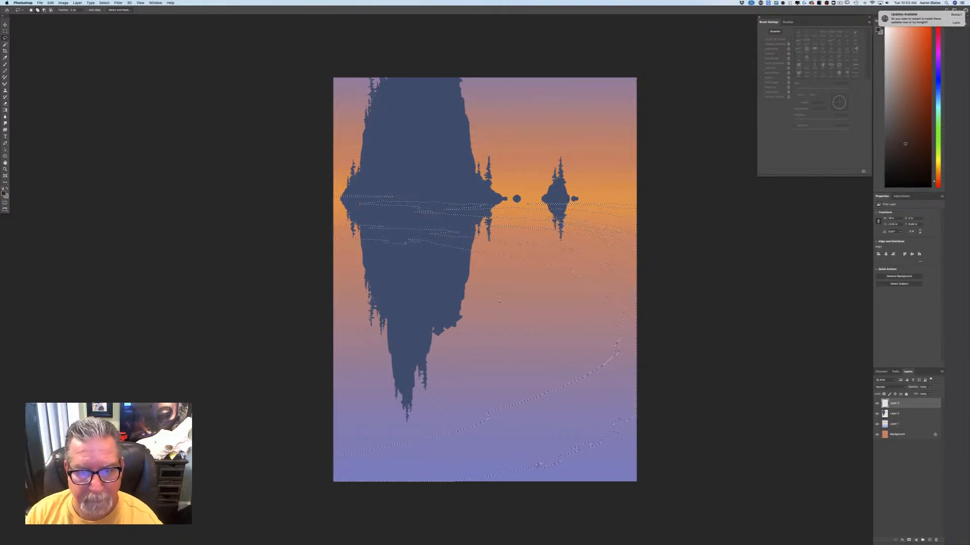
Step: Add small jagged slivers to the selection along the inner edges of the curved shore, across the reflection and beside the foreground bank
mouse_move(504, 261)
mouse_down()
mouse_move(553, 281)
mouse_move(440, 250)
mouse_up()
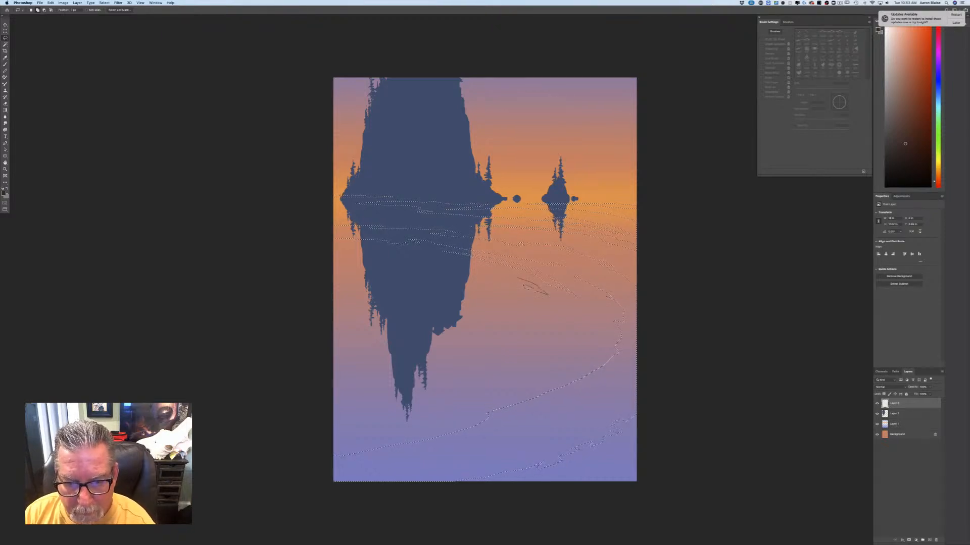
mouse_move(486, 276)
mouse_down()
mouse_move(408, 264)
mouse_move(519, 279)
mouse_move(325, 268)
mouse_move(516, 296)
mouse_move(486, 284)
mouse_move(439, 291)
mouse_move(496, 304)
mouse_move(413, 302)
mouse_move(458, 311)
mouse_up()
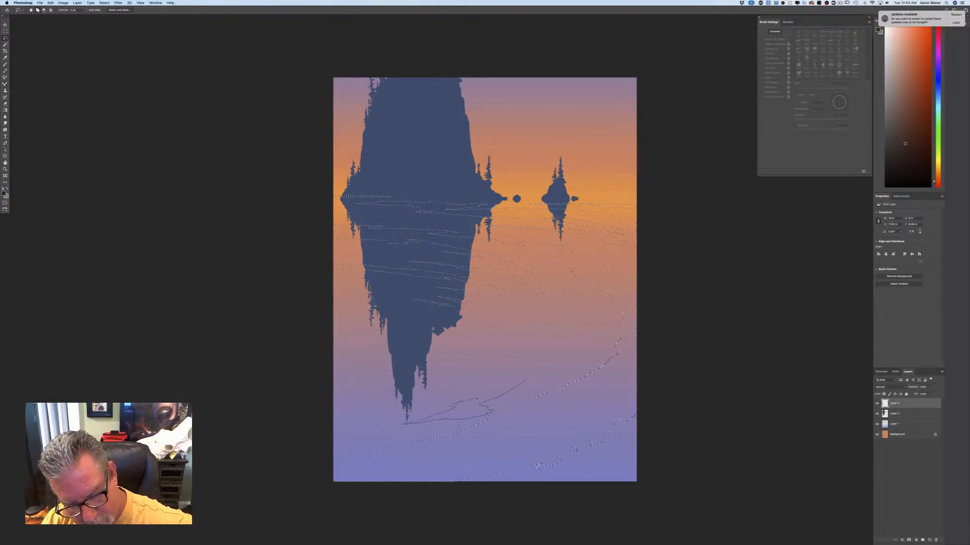
drag(525, 381, 525, 381)
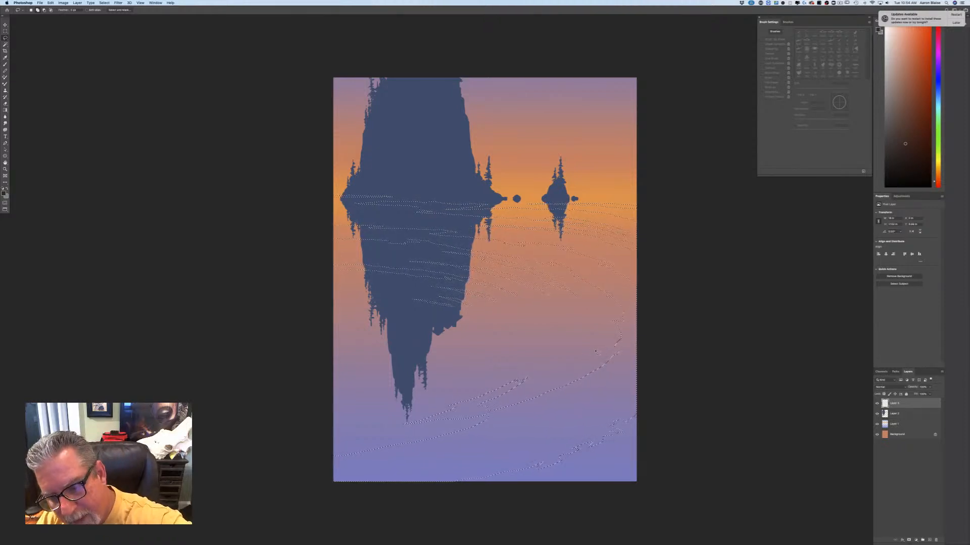
drag(598, 348, 585, 361)
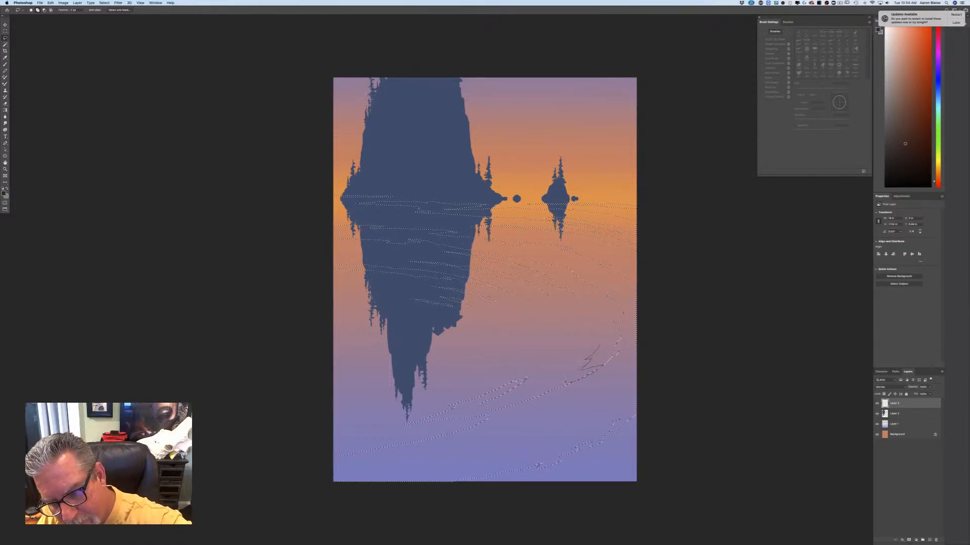
drag(599, 345, 579, 350)
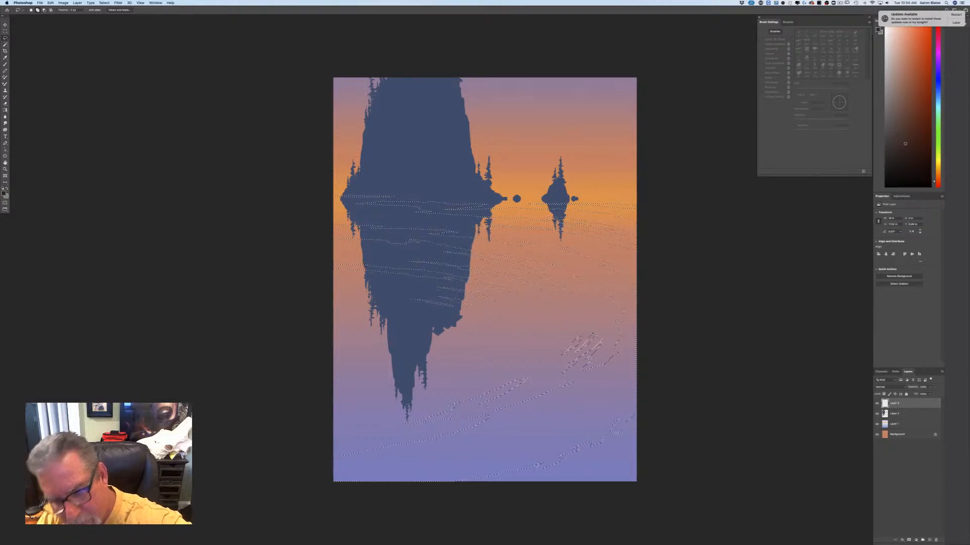
Step: Add a pointed sandbar across the lower cliff reflection and thin strips along the waterline to the selection
mouse_move(435, 345)
mouse_down()
mouse_move(326, 338)
mouse_move(381, 346)
mouse_move(357, 369)
mouse_move(437, 348)
mouse_up()
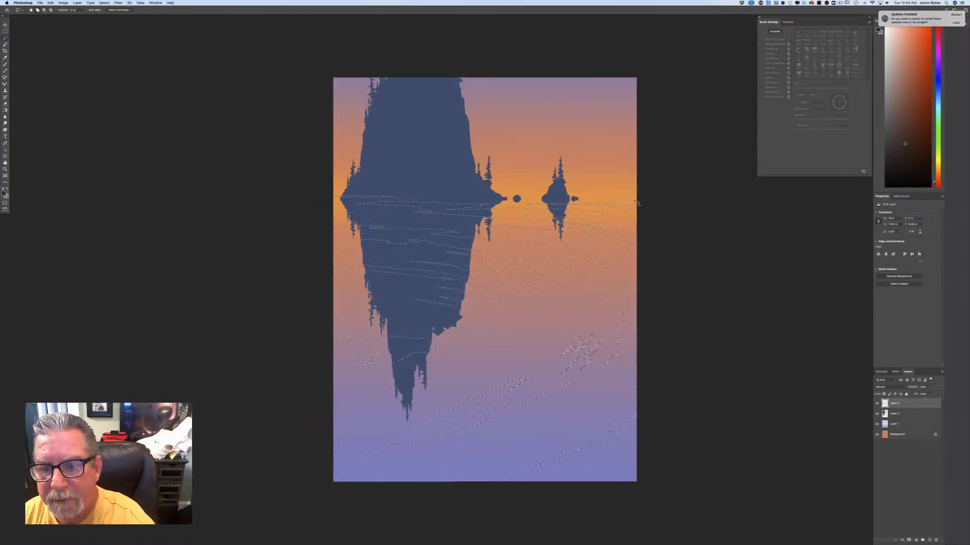
drag(637, 201, 593, 200)
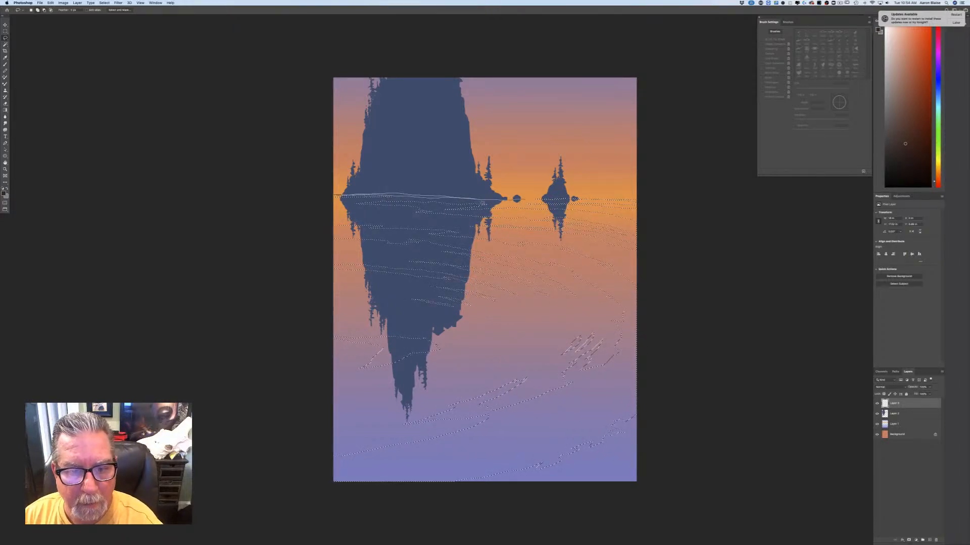
drag(527, 201, 528, 202)
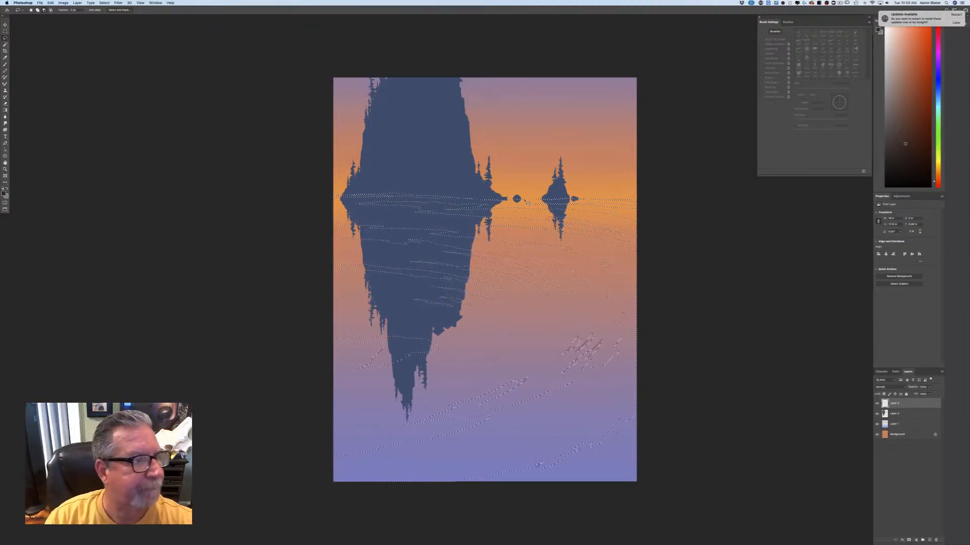
Step: Switch to a hard round brush, enlarge it considerably and turn on pressure-controlled opacity
key(b)
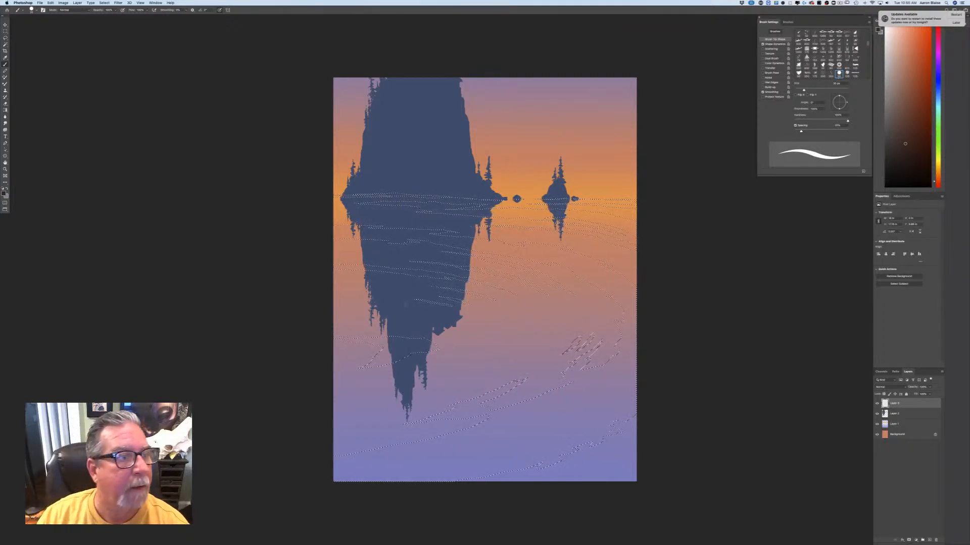
click(219, 11)
key(bracketright)
key(bracketright)
key(bracketright)
key(bracketright)
key(bracketright)
key(bracketright)
key(bracketright)
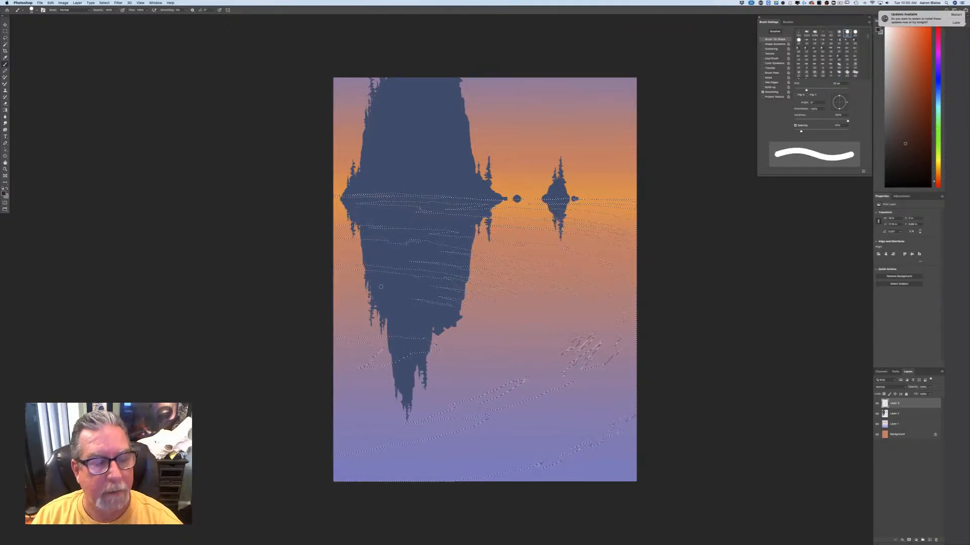
key(bracketright)
key(bracketright)
key(bracketright)
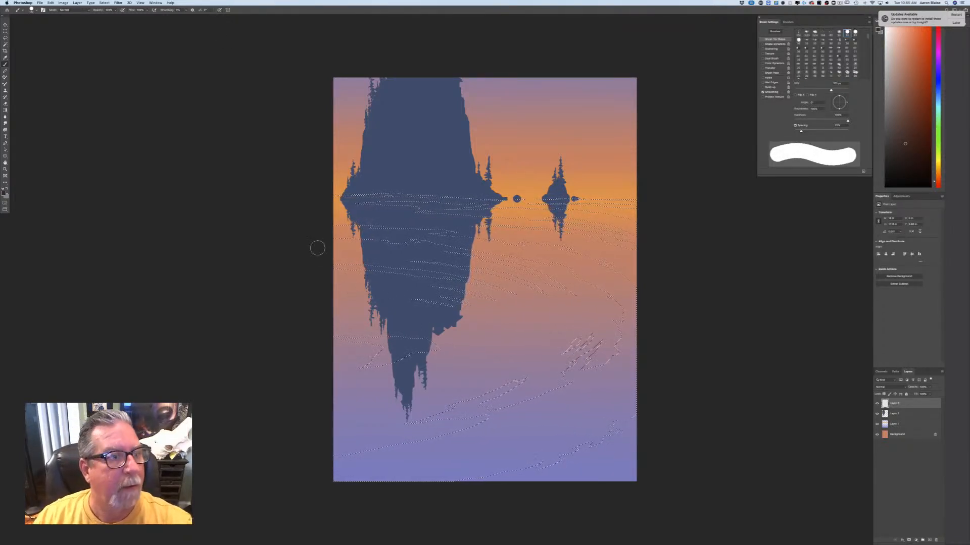
click(123, 10)
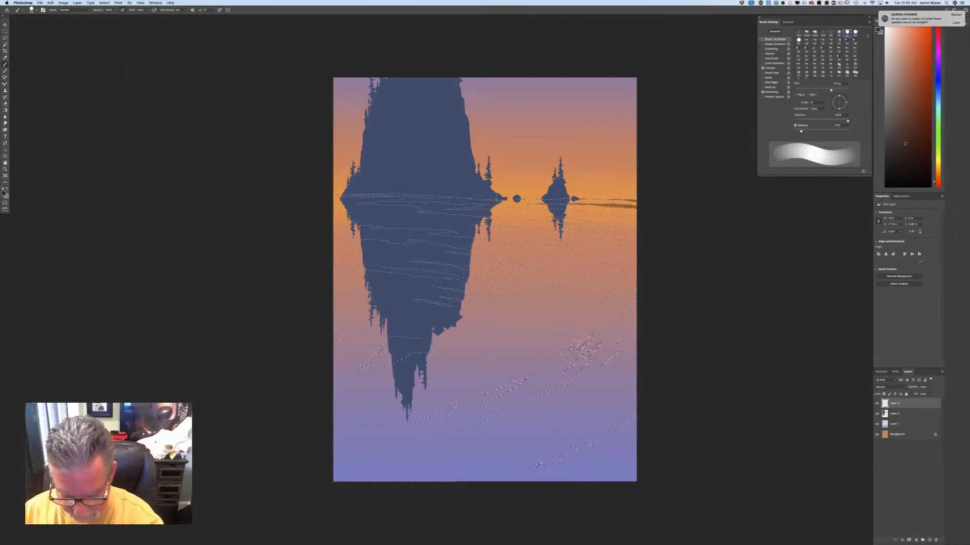
Step: Paint dark brown into the selected upper shore bands, from the waterline down around the curve at the right edge
key(bracketright)
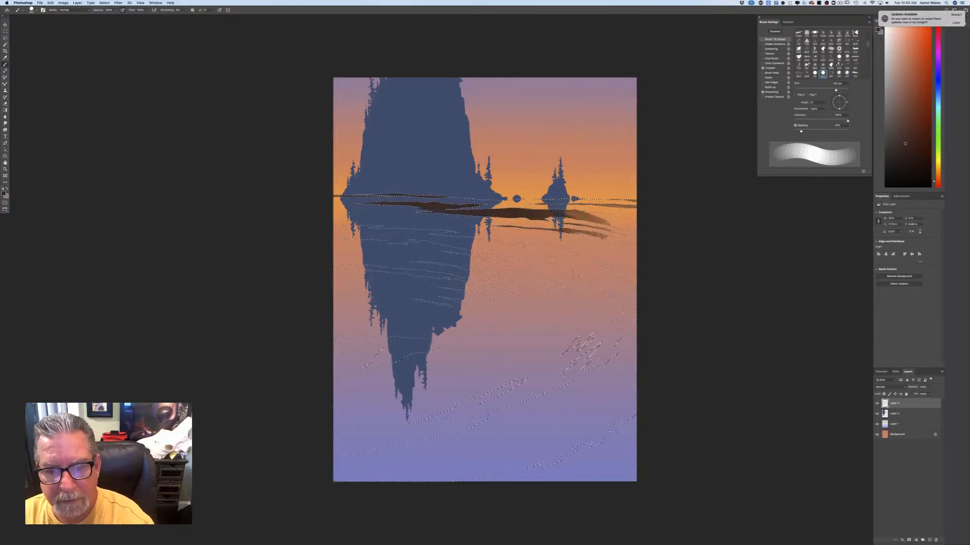
mouse_move(571, 214)
mouse_down()
mouse_move(633, 228)
mouse_move(671, 251)
mouse_move(642, 230)
mouse_up()
drag(571, 231, 647, 257)
drag(543, 246, 336, 231)
mouse_move(335, 231)
mouse_down()
mouse_move(405, 229)
mouse_move(523, 251)
mouse_up()
drag(523, 250, 318, 230)
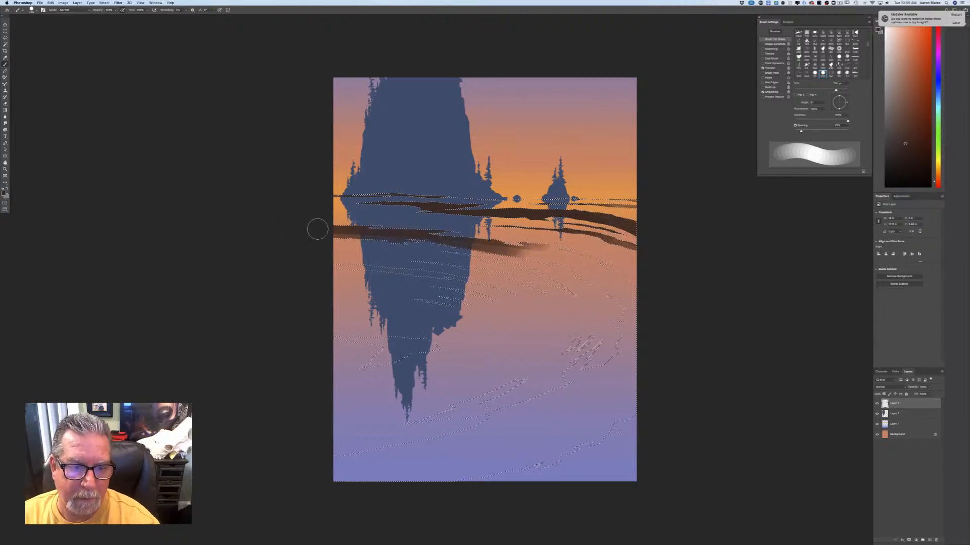
mouse_move(482, 245)
mouse_down()
mouse_move(634, 298)
mouse_move(535, 249)
mouse_up()
mouse_move(535, 249)
mouse_down()
mouse_move(628, 291)
mouse_move(677, 342)
mouse_up()
drag(583, 275, 663, 344)
mouse_move(574, 258)
mouse_down()
mouse_move(665, 350)
mouse_move(634, 345)
mouse_move(649, 378)
mouse_up()
Step: Enlarge the brush further and lower its spacing to the minimum for smoother strokes
key(bracketright)
key(bracketright)
key(bracketright)
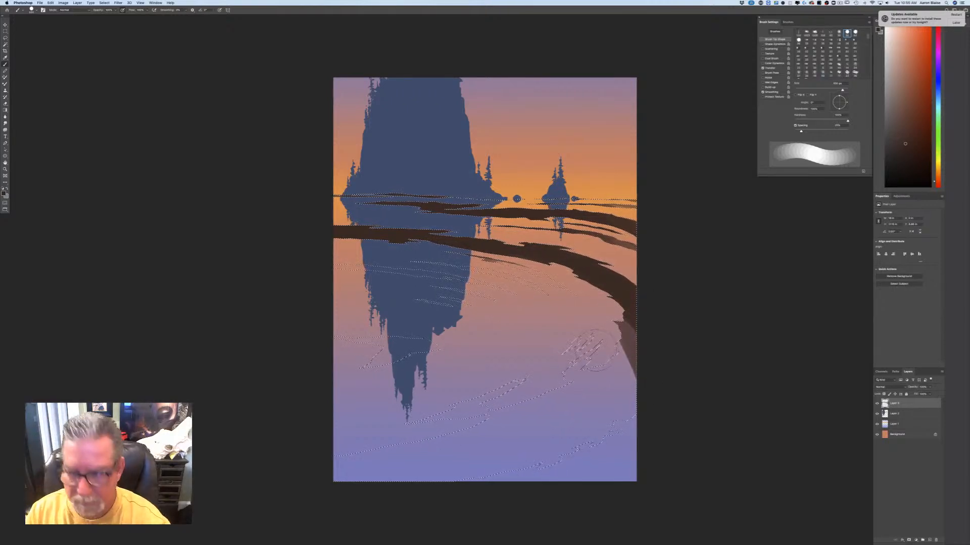
drag(801, 132, 796, 132)
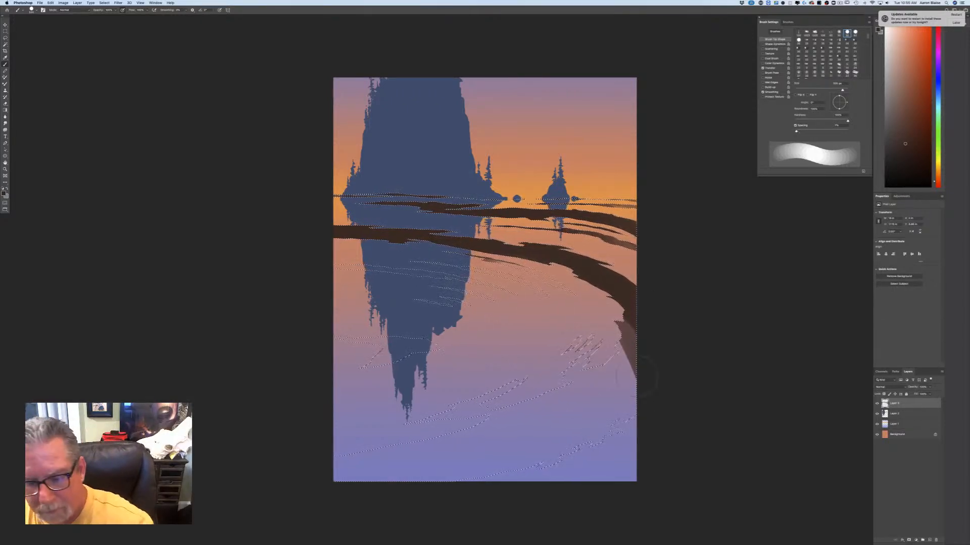
Step: Fill the selected foreground bank, the sandbar and the small slivers across the reflection with solid dark brown
mouse_move(638, 376)
mouse_down()
mouse_move(591, 384)
mouse_move(581, 414)
mouse_move(626, 373)
mouse_move(553, 455)
mouse_move(526, 394)
mouse_move(454, 439)
mouse_move(457, 498)
mouse_move(240, 444)
mouse_move(560, 484)
mouse_move(469, 397)
mouse_up()
mouse_move(334, 343)
mouse_down()
mouse_move(420, 348)
mouse_move(356, 363)
mouse_up()
drag(335, 267, 439, 277)
mouse_move(447, 299)
mouse_down()
mouse_move(471, 304)
mouse_move(486, 286)
mouse_move(496, 289)
mouse_up()
drag(469, 293, 495, 301)
drag(460, 270, 515, 290)
drag(480, 260, 564, 288)
drag(491, 273, 575, 294)
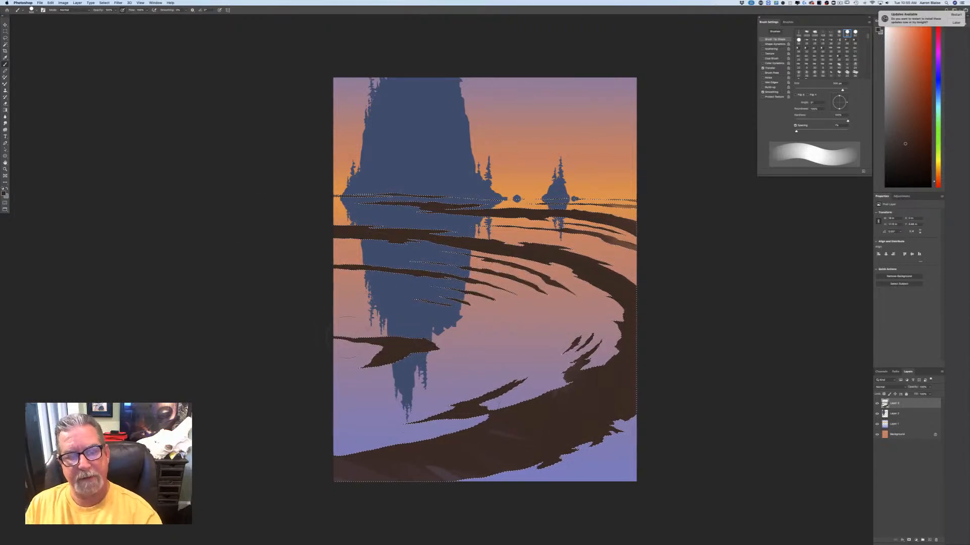
mouse_move(358, 401)
mouse_down()
mouse_move(463, 501)
mouse_move(513, 429)
mouse_up()
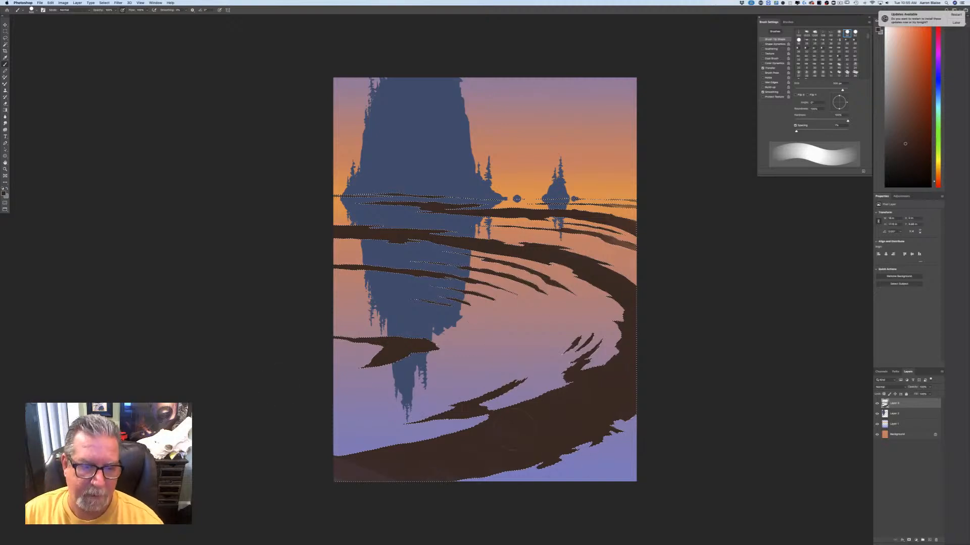
Step: Finish painting the selected ripples flat dark brown at the upper right, and switch to a speckled sampled texture brush
mouse_move(601, 238)
mouse_down()
mouse_move(631, 240)
mouse_move(576, 207)
mouse_up()
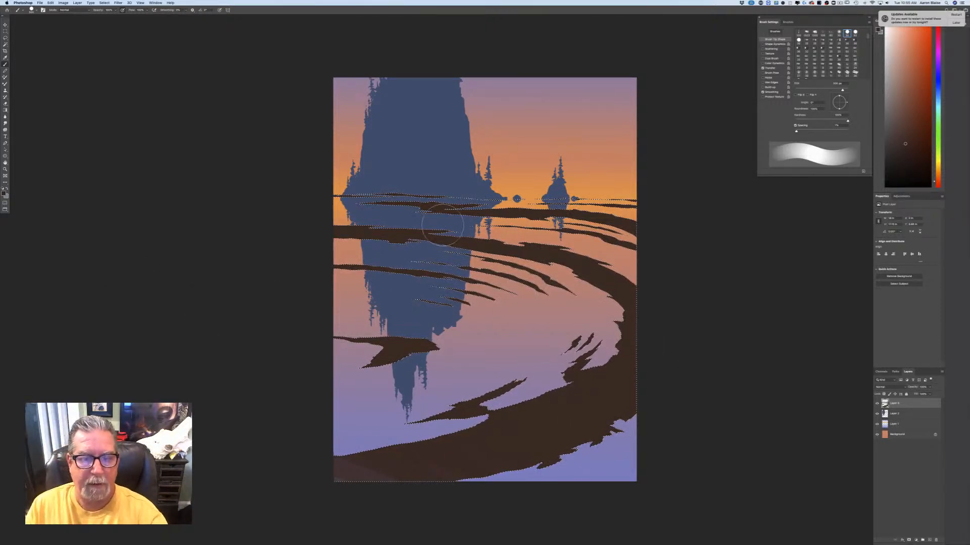
click(32, 10)
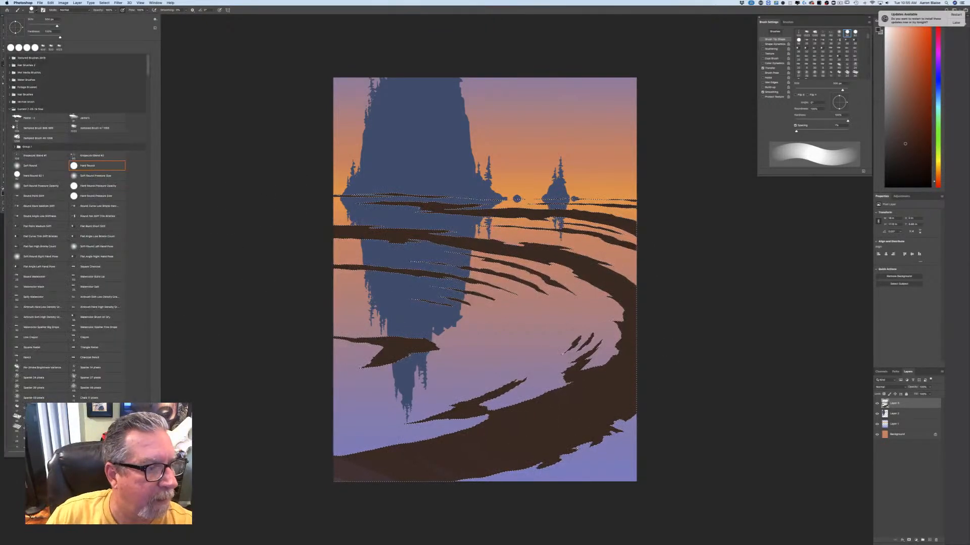
drag(147, 70, 147, 422)
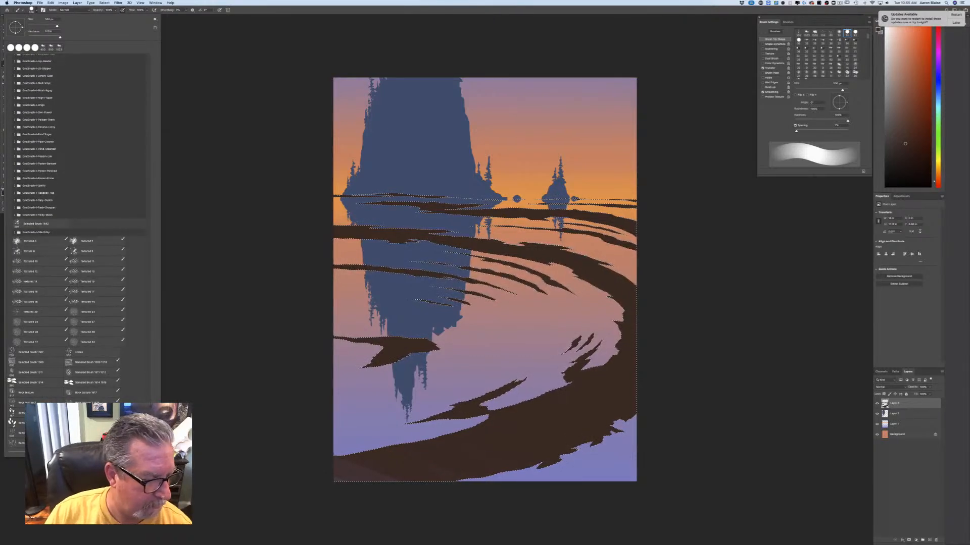
double_click(36, 224)
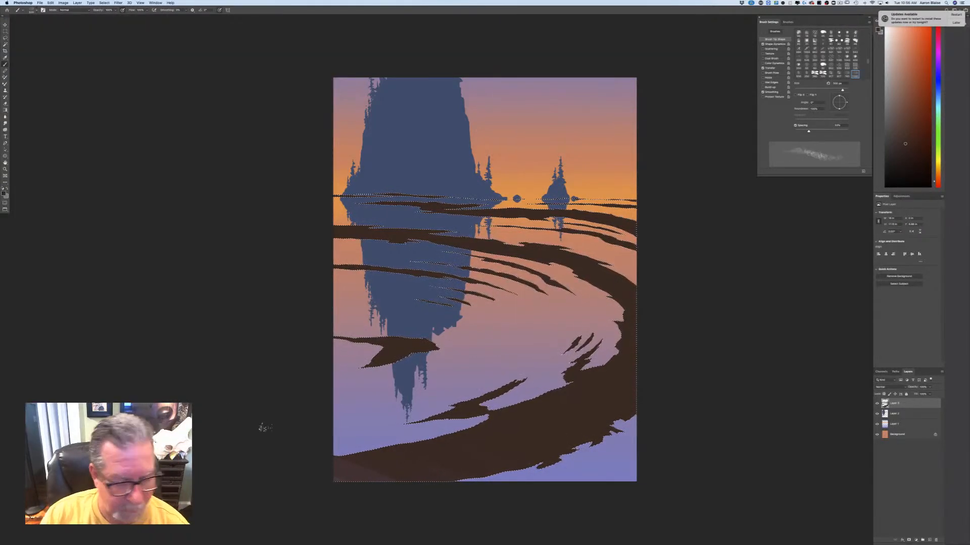
key(comma)
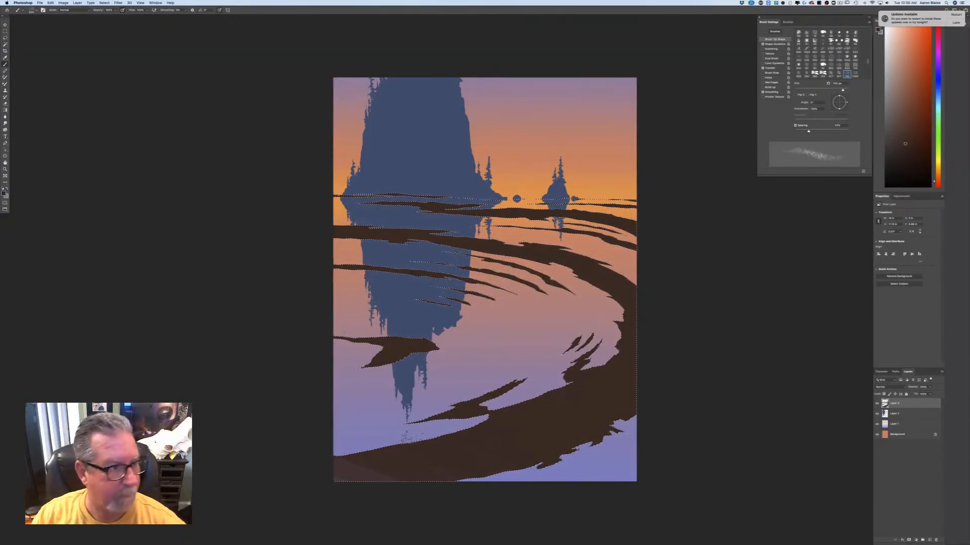
Step: Paint speckled texture in a slightly lighter brown over the selected ripples, using an enlarged brush
click(4, 193)
click(110, 193)
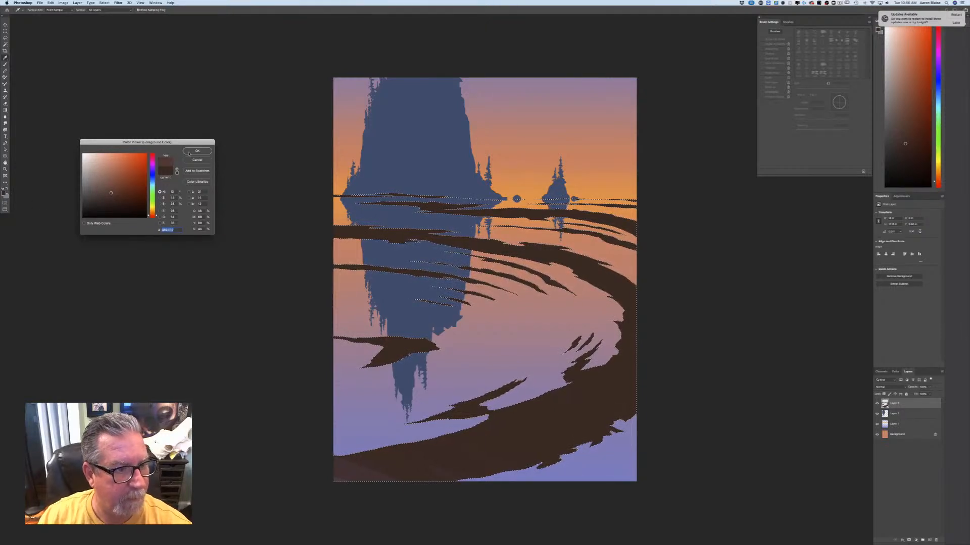
click(197, 151)
key(bracketright)
key(bracketright)
key(bracketright)
key(bracketright)
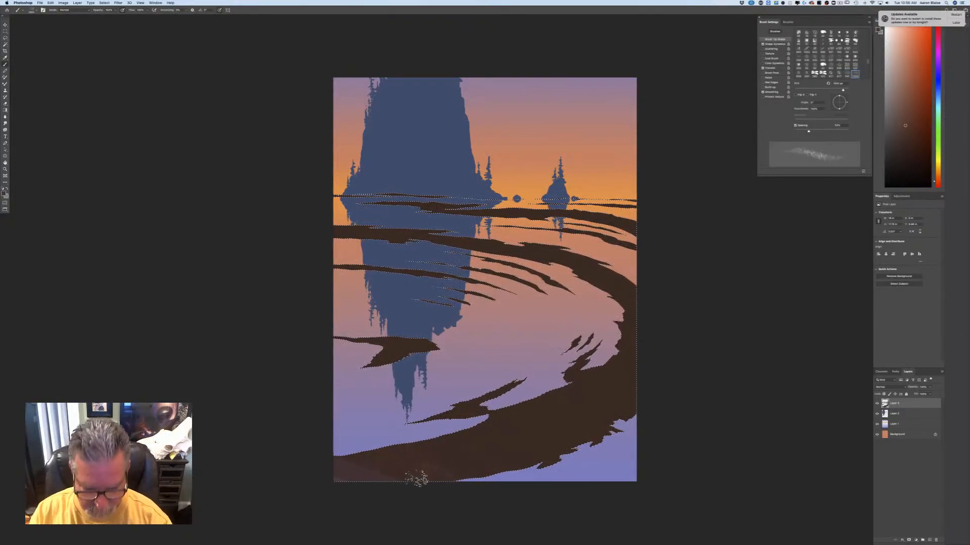
mouse_move(516, 467)
mouse_down()
mouse_move(479, 424)
mouse_move(566, 457)
mouse_up()
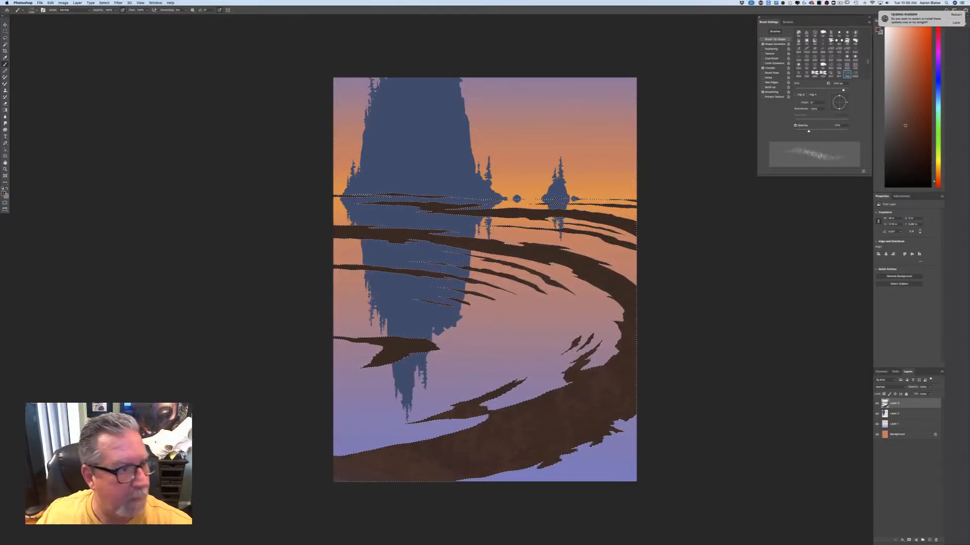
Step: Set the foreground colour to a near-black brown and add darker speckles across the selected ripples
click(4, 193)
click(105, 213)
click(197, 151)
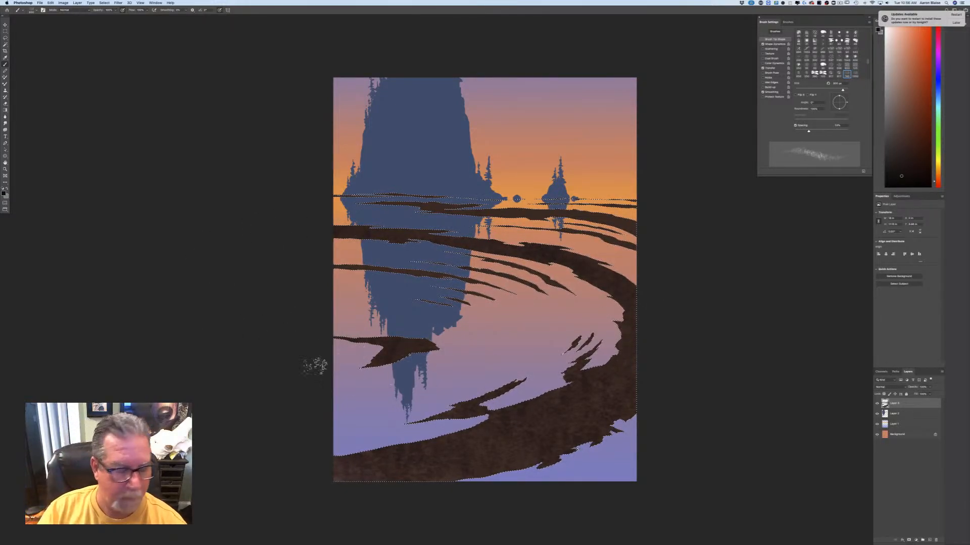
Step: Set the foreground colour to a more saturated reddish brown and speckle it over the selected ripples
click(4, 193)
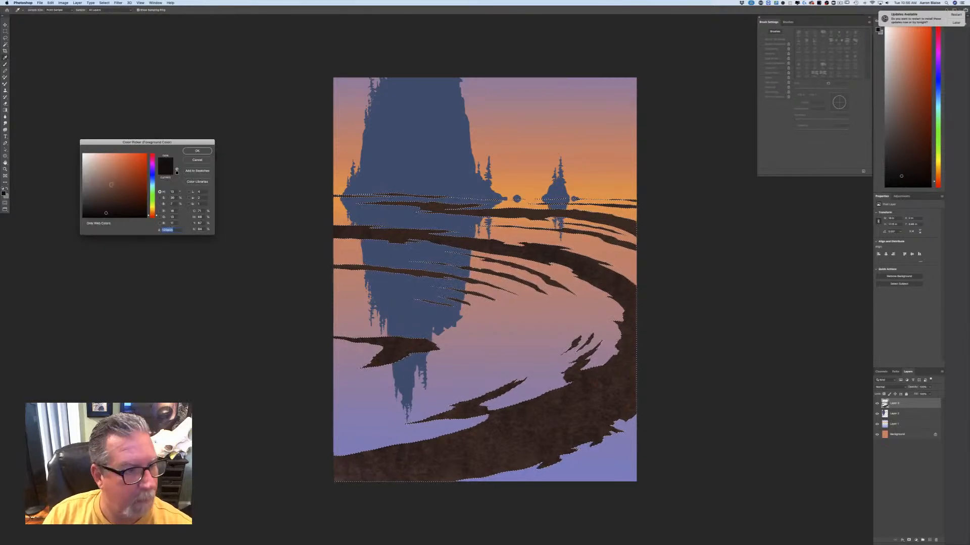
click(124, 194)
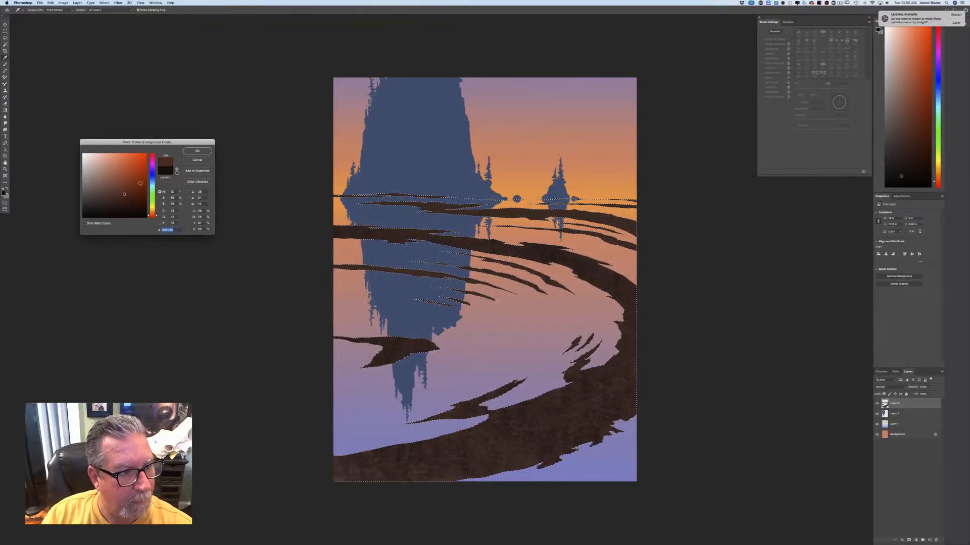
click(196, 152)
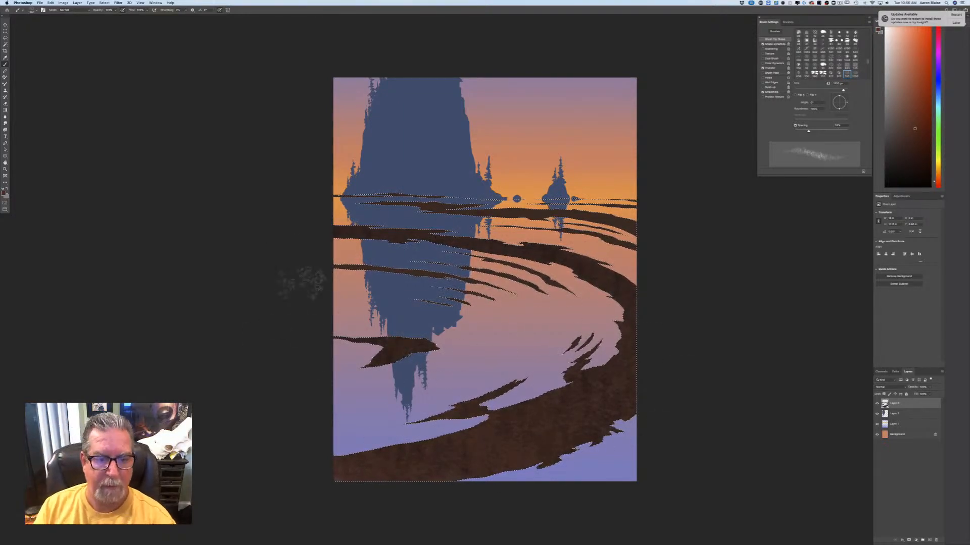
Step: Darken the selected ripples from the foreground upward with a near-black gradient, keeping some of the speckled texture
key(super+minus)
key(super+minus)
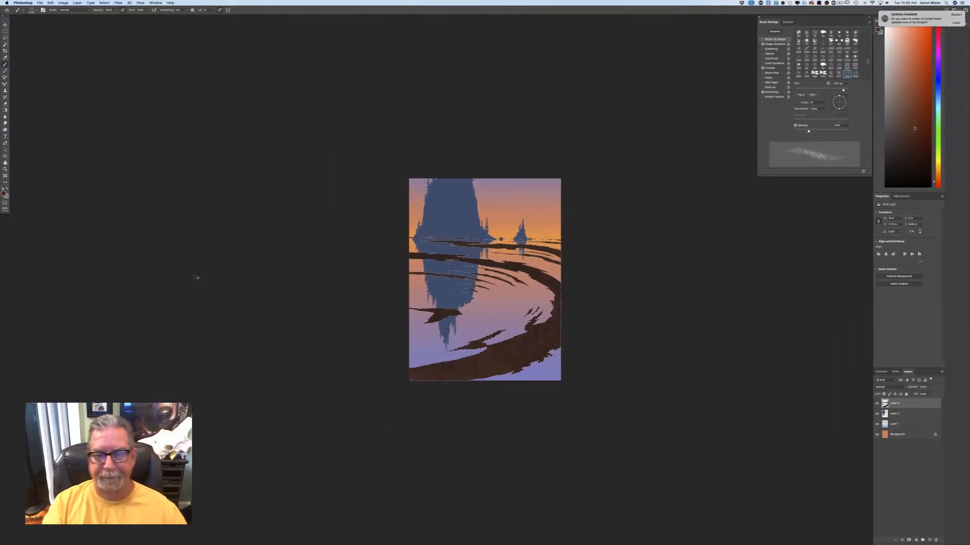
key(super+equal)
key(super+equal)
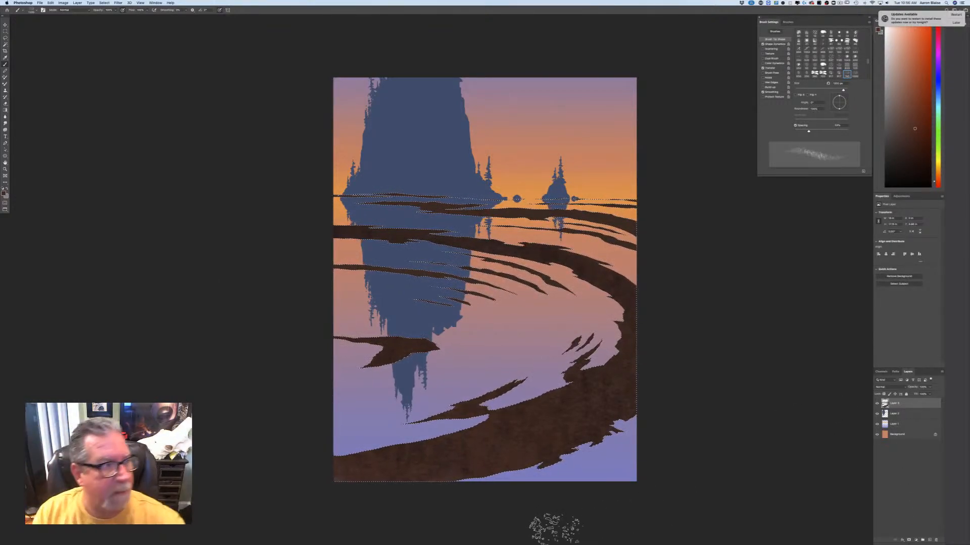
key(g)
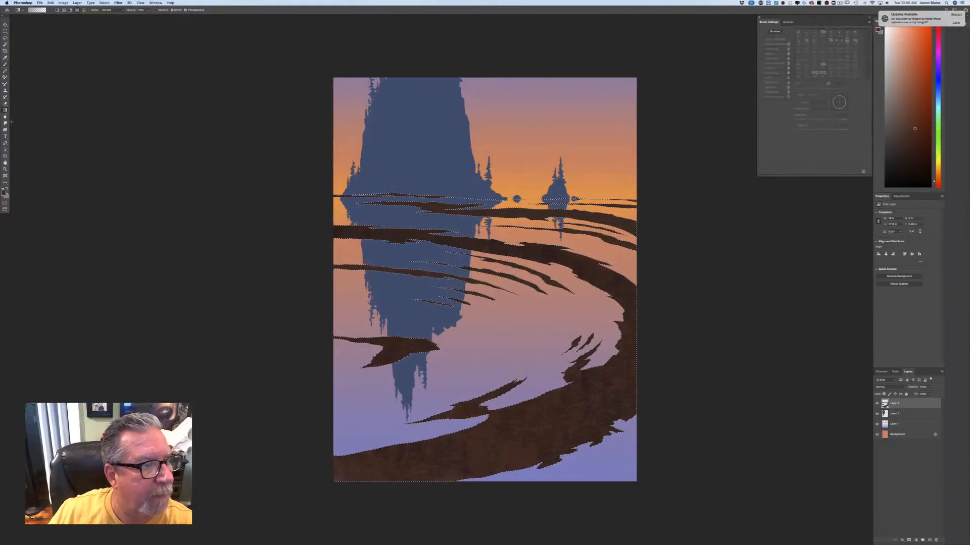
click(3, 193)
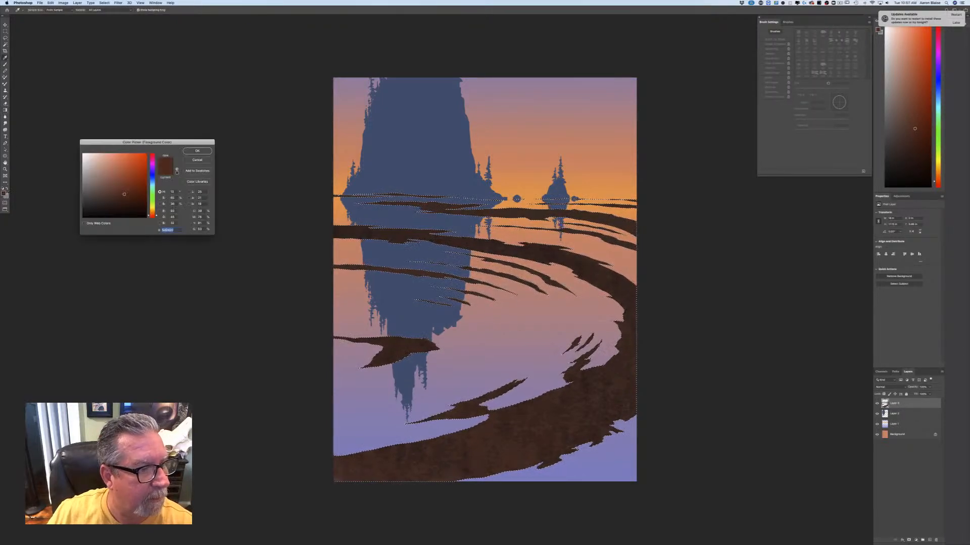
click(118, 217)
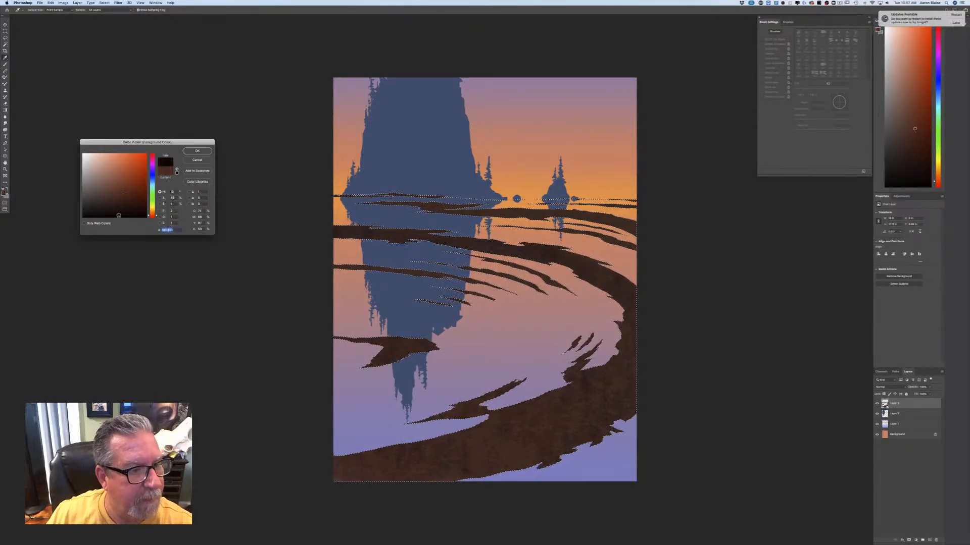
click(197, 151)
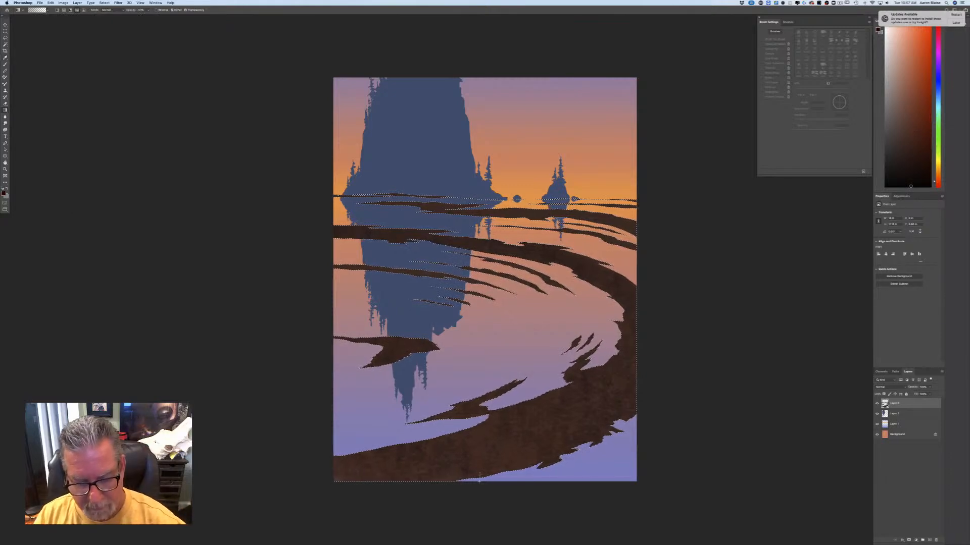
drag(483, 361, 483, 199)
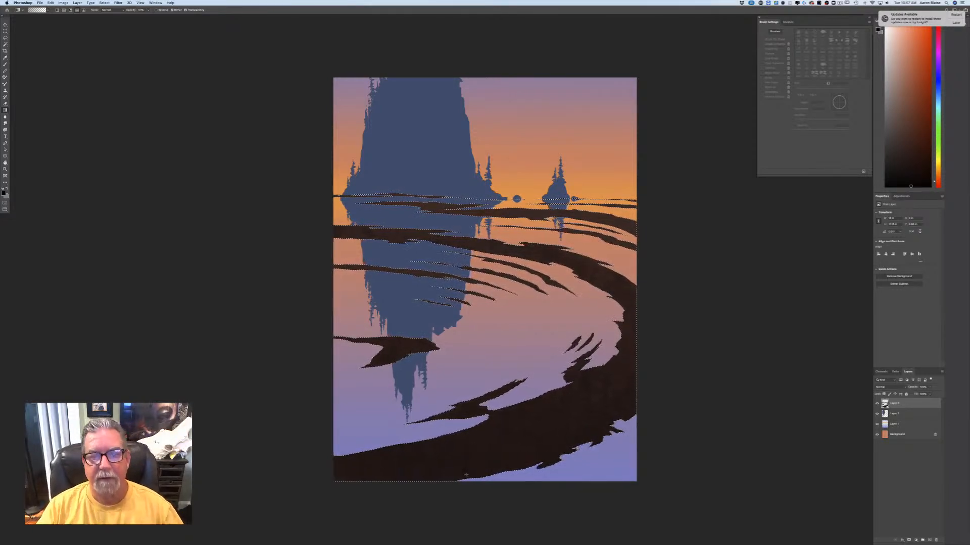
Step: Clear the selection around the ripples
key(ctrl+minus)
key(ctrl+minus)
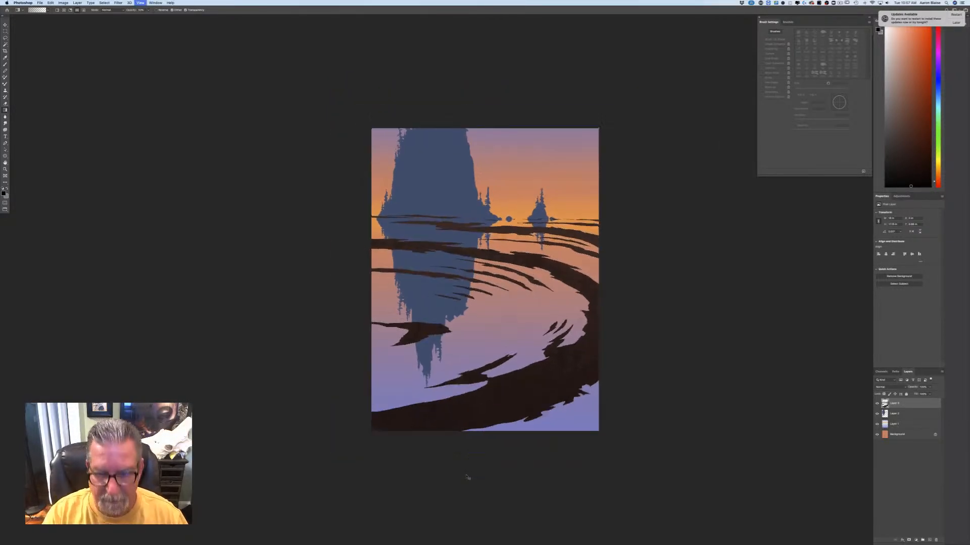
key(ctrl+plus)
key(ctrl+plus)
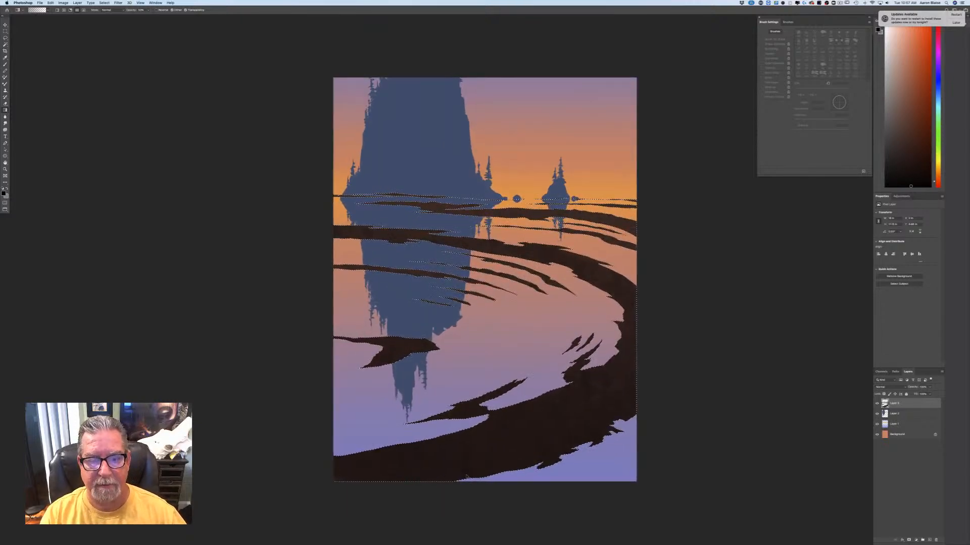
click(104, 3)
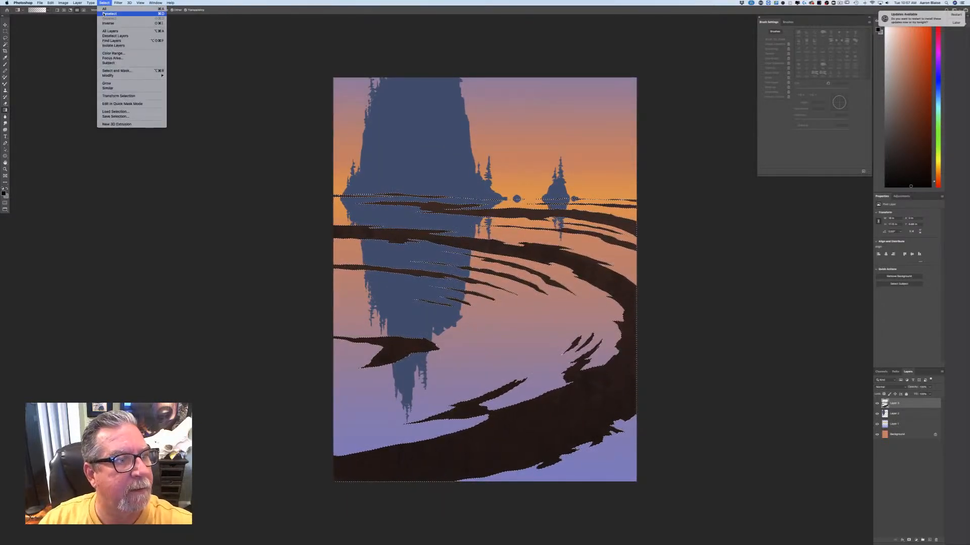
click(101, 14)
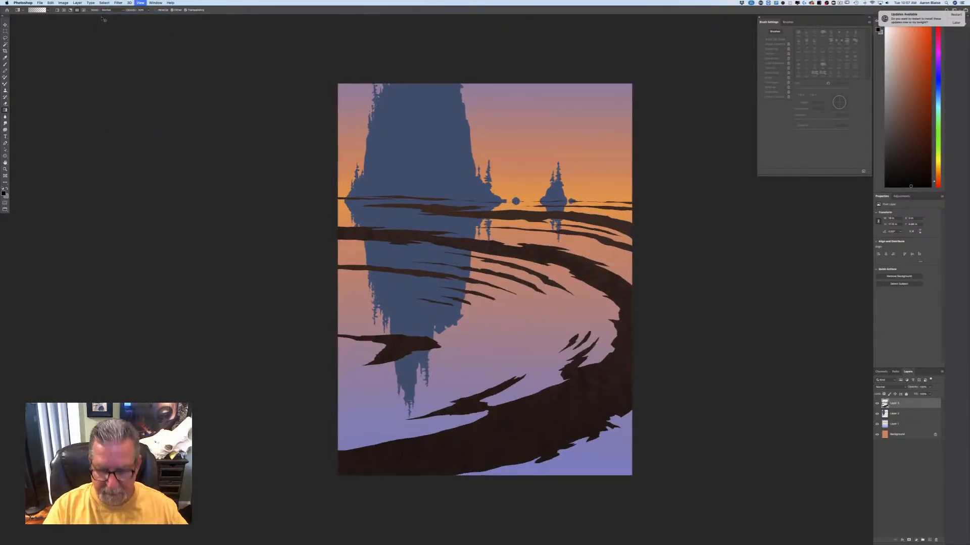
key(ctrl+minus)
key(ctrl+minus)
key(ctrl+plus)
key(ctrl+plus)
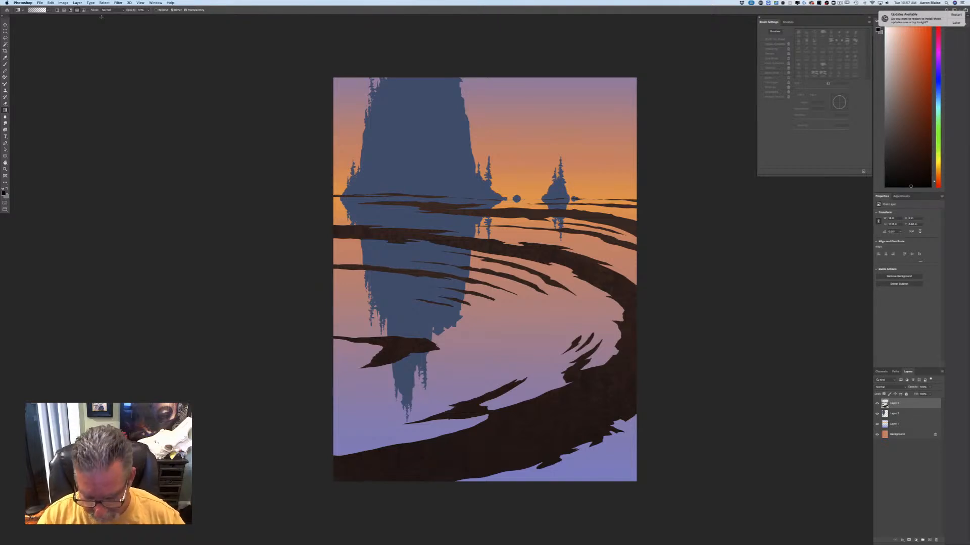
Step: Outline further jagged ripple shapes with the Lasso across the lower reflection of the rock tower, reaching the canvas's left edge
key(l)
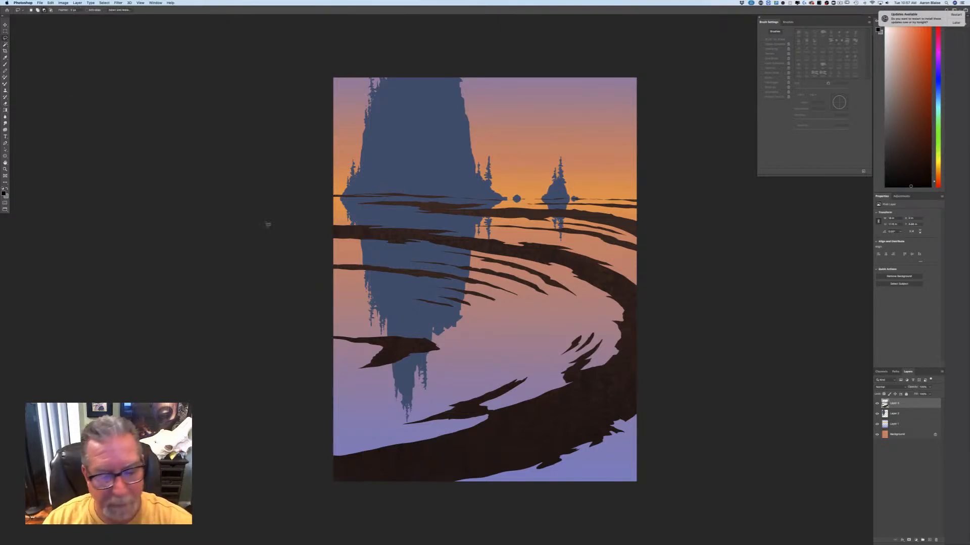
drag(449, 306, 470, 320)
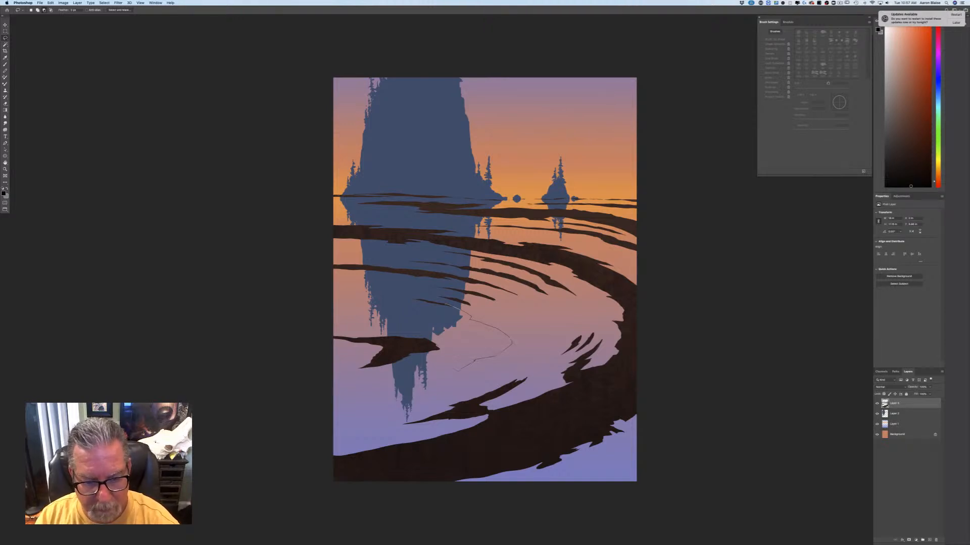
mouse_move(456, 370)
mouse_down()
mouse_move(321, 381)
mouse_move(376, 362)
mouse_move(400, 333)
mouse_move(390, 321)
mouse_move(416, 313)
mouse_move(302, 302)
mouse_move(367, 298)
mouse_up()
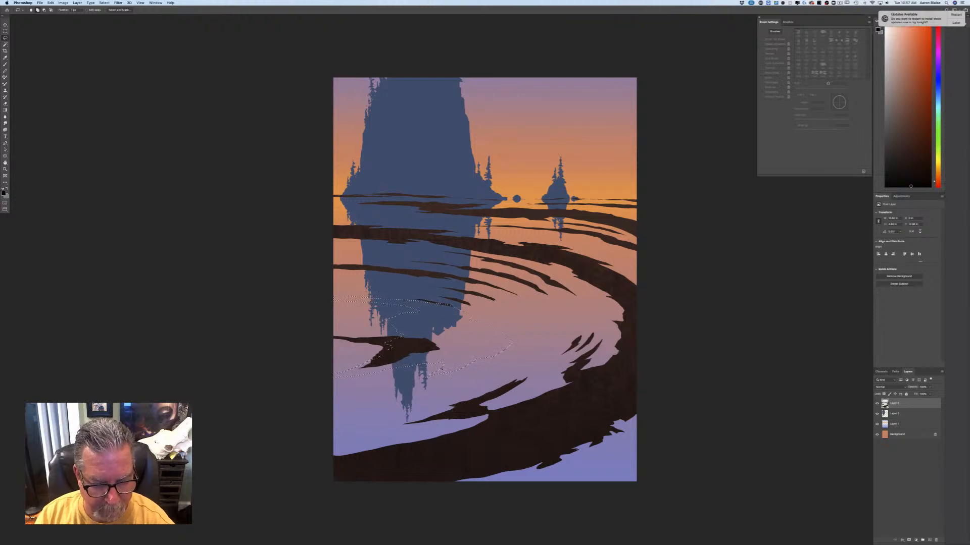
drag(396, 382, 309, 403)
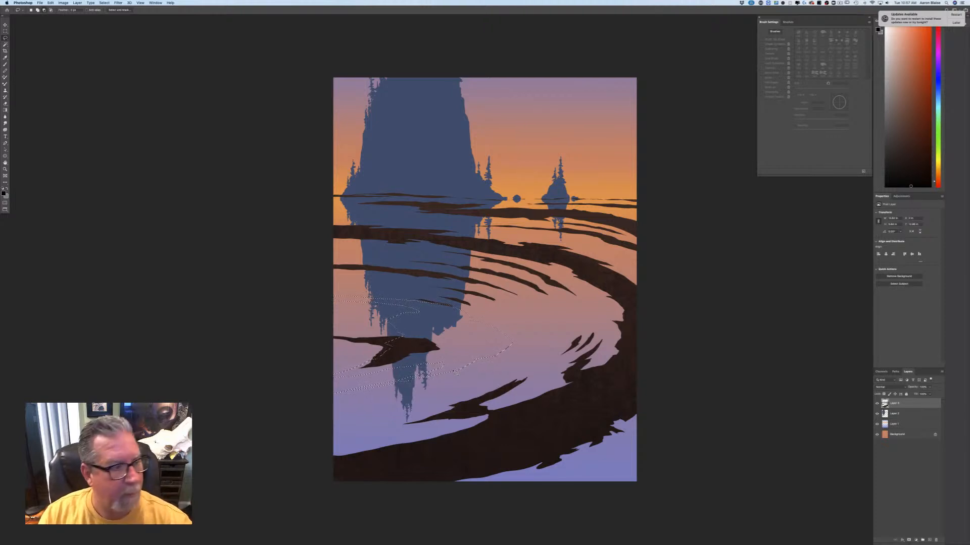
Step: Sample the dark brown of the existing ripple over the tower's reflection as the foreground colour
click(3, 193)
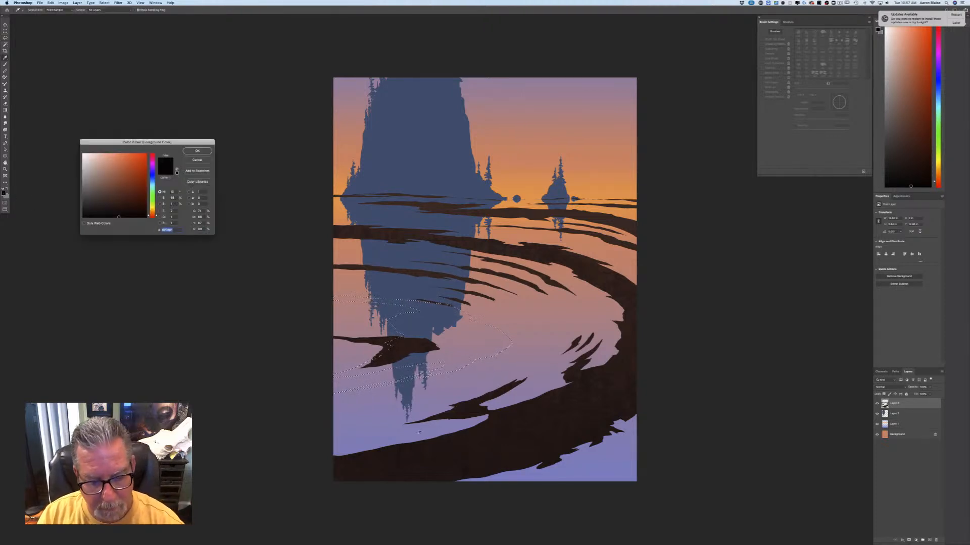
click(388, 343)
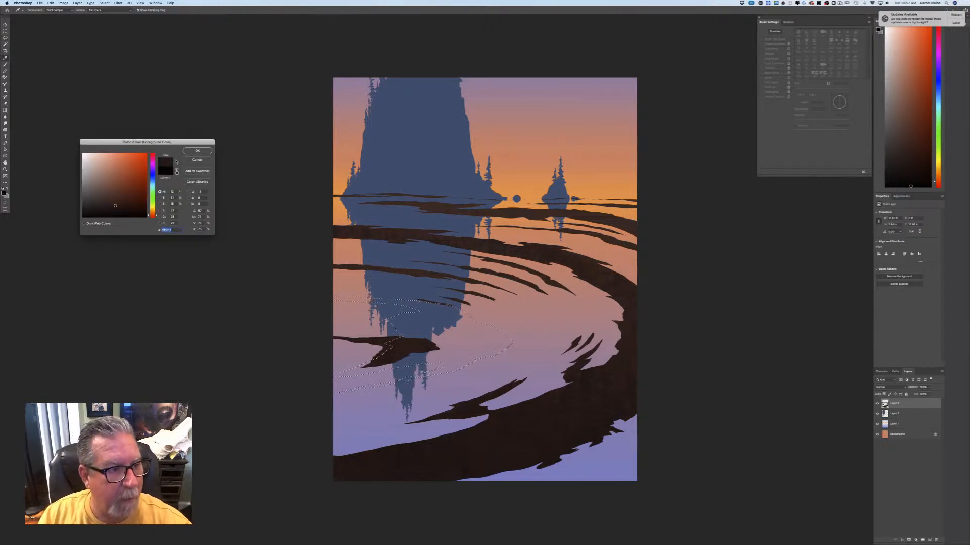
click(197, 150)
Step: Switch to the Brush tool with the Hard Round preset
key(l)
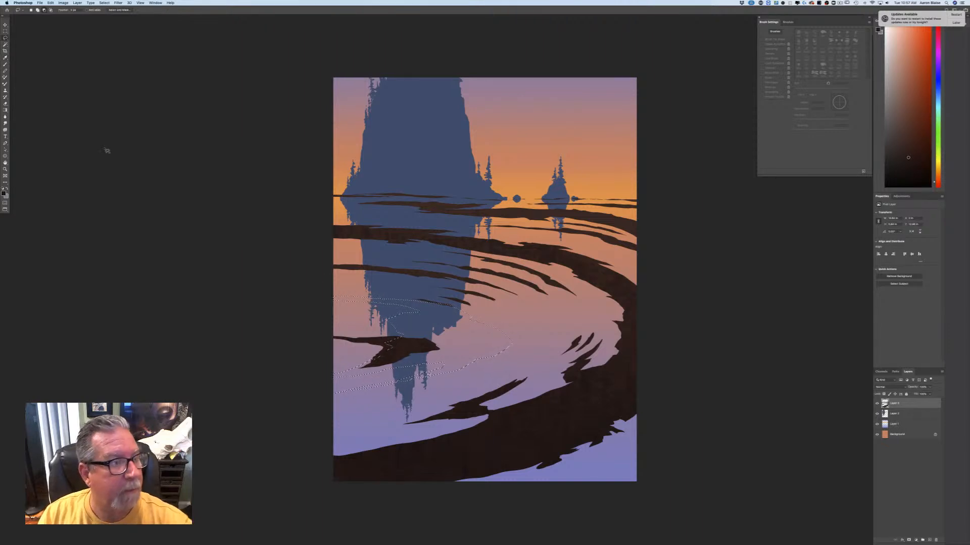
key(b)
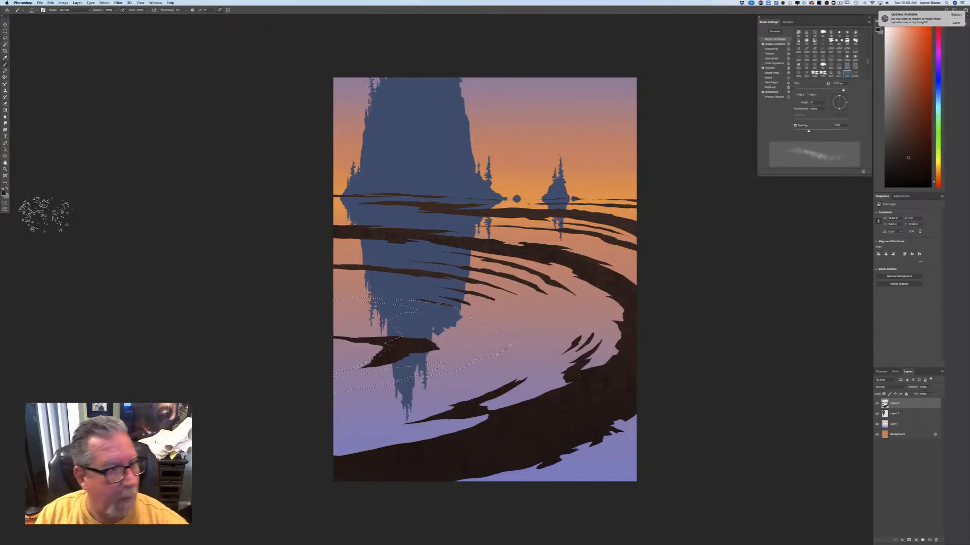
right_click(25, 25)
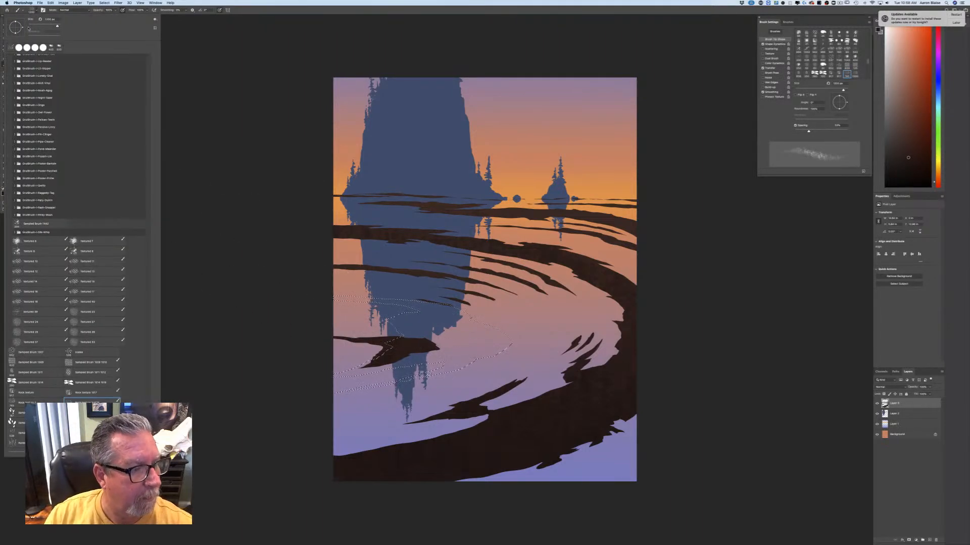
scroll(75, 227, up, 20)
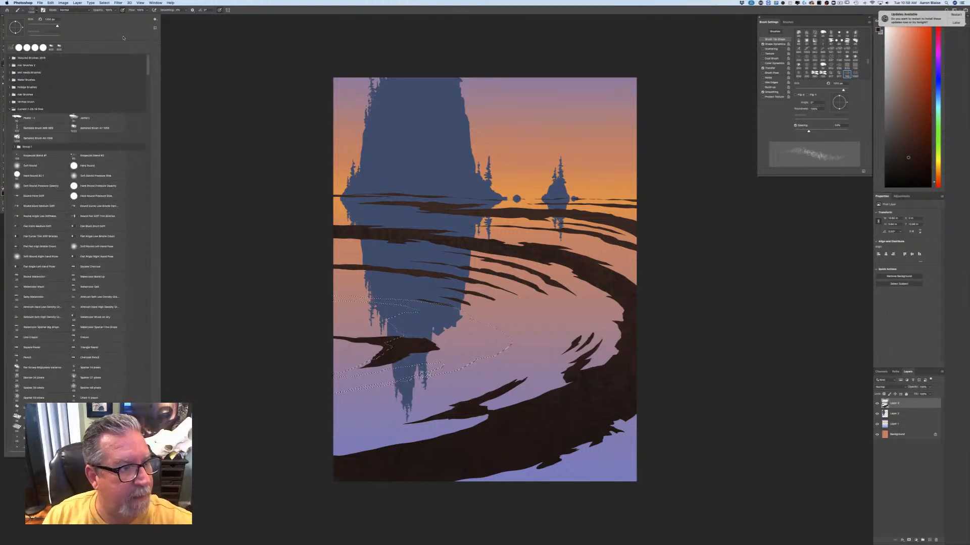
click(74, 166)
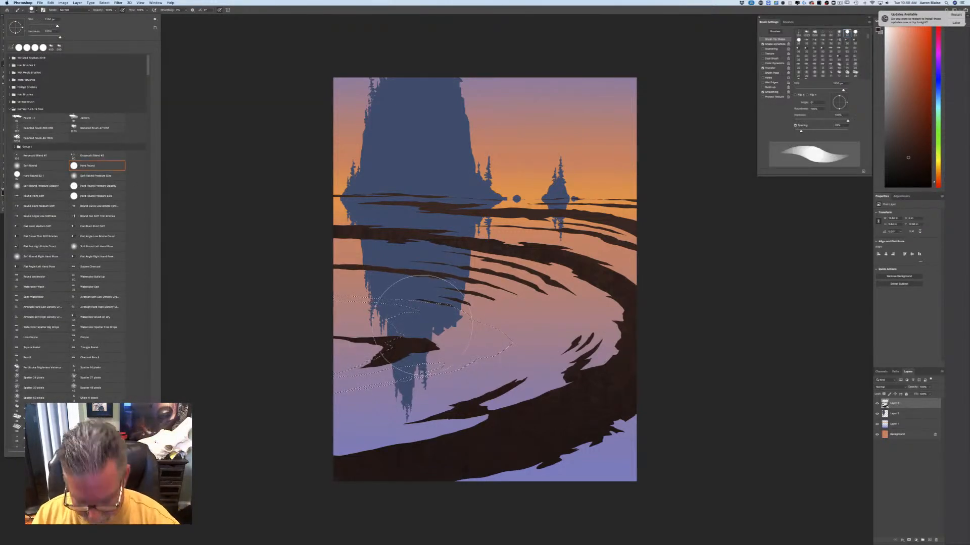
Step: Fill the selected ripple shapes over the lower tower reflection with dark brown using the large hard round brush
mouse_move(418, 331)
mouse_down()
mouse_move(458, 331)
mouse_move(384, 299)
mouse_move(315, 290)
mouse_move(447, 317)
mouse_move(444, 329)
mouse_move(405, 333)
mouse_up()
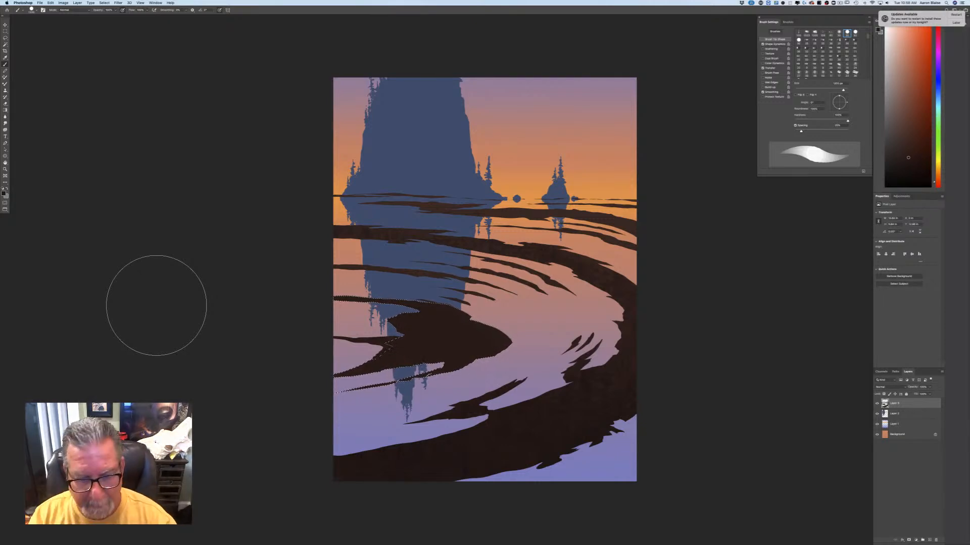
Step: Outline several small curved ripples with the Lasso just beyond the rounded tip of the large dark ripple
key(l)
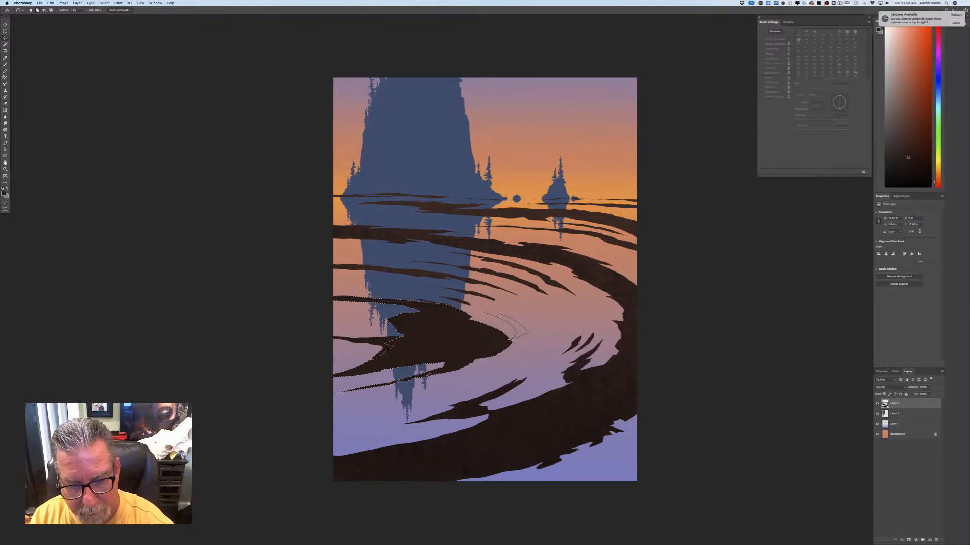
drag(525, 333, 528, 332)
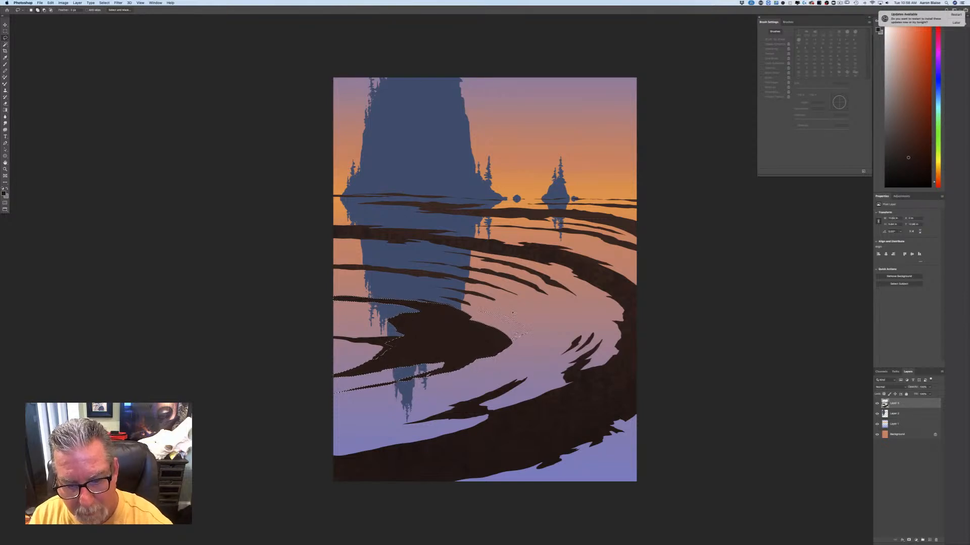
drag(549, 322, 508, 308)
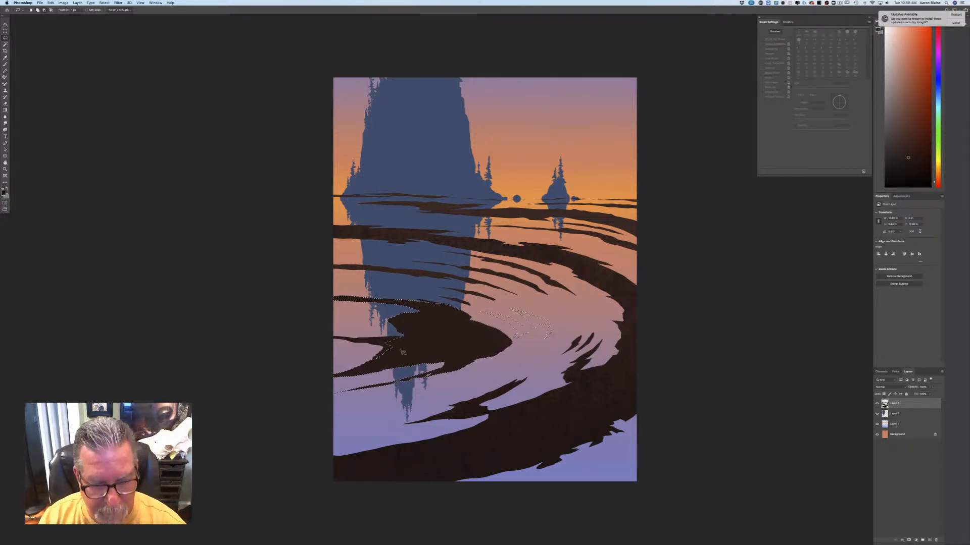
Step: Fill the small outlined ripples beside the large ripple's tip with dark brown, using a much smaller brush
key(b)
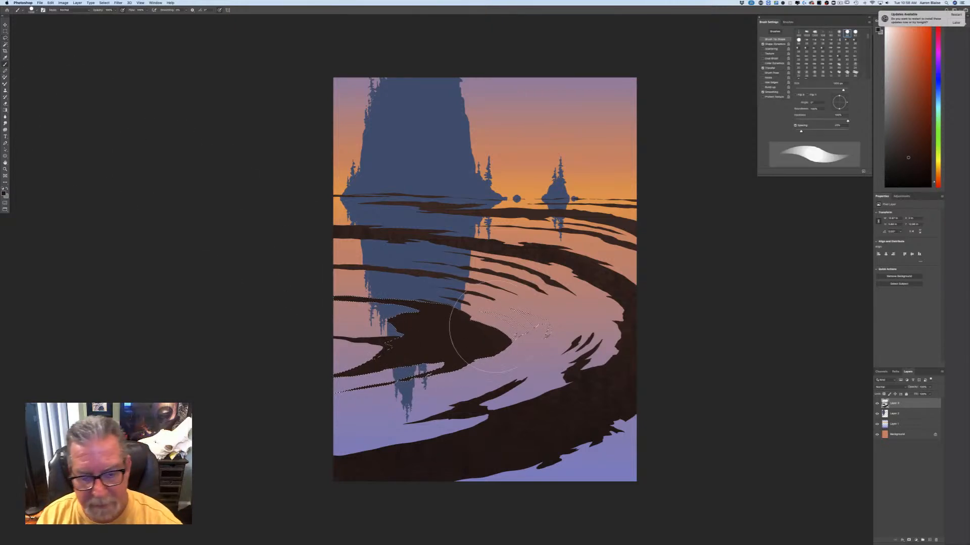
key(bracketleft)
key(bracketleft)
key(bracketleft)
key(bracketleft)
key(bracketleft)
key(bracketleft)
key(bracketleft)
key(bracketleft)
key(bracketleft)
drag(506, 312, 519, 311)
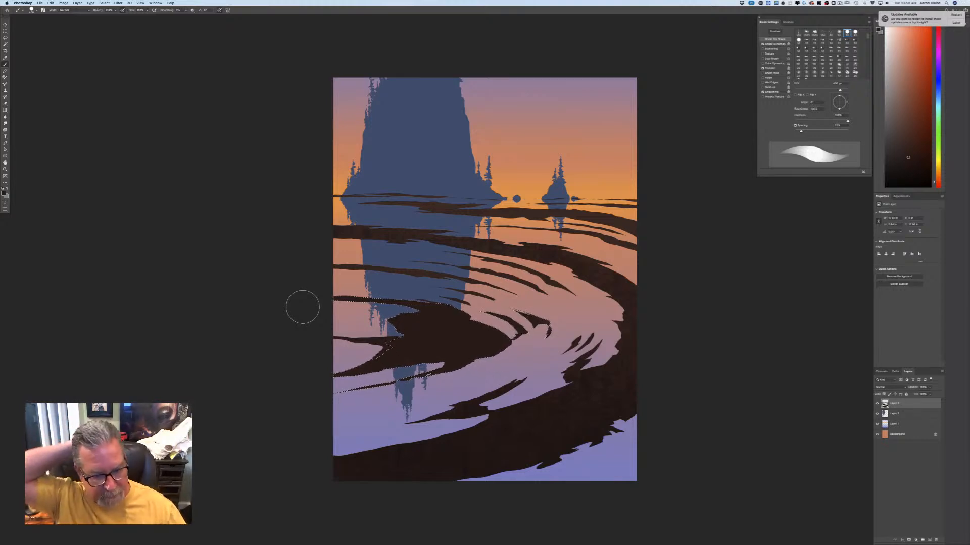
Step: Keep the dark brown foreground colour and switch the brush to a speckled texture preset
click(4, 192)
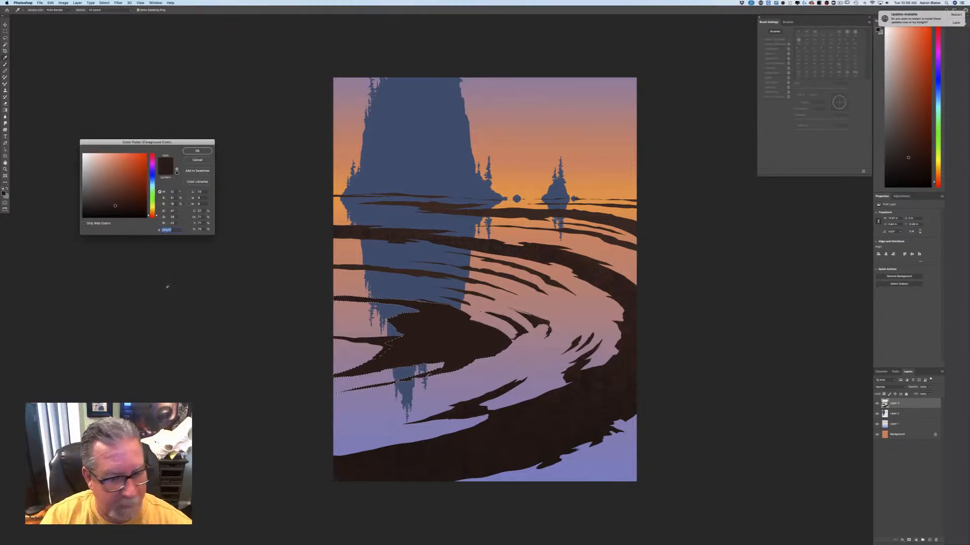
click(197, 151)
click(31, 10)
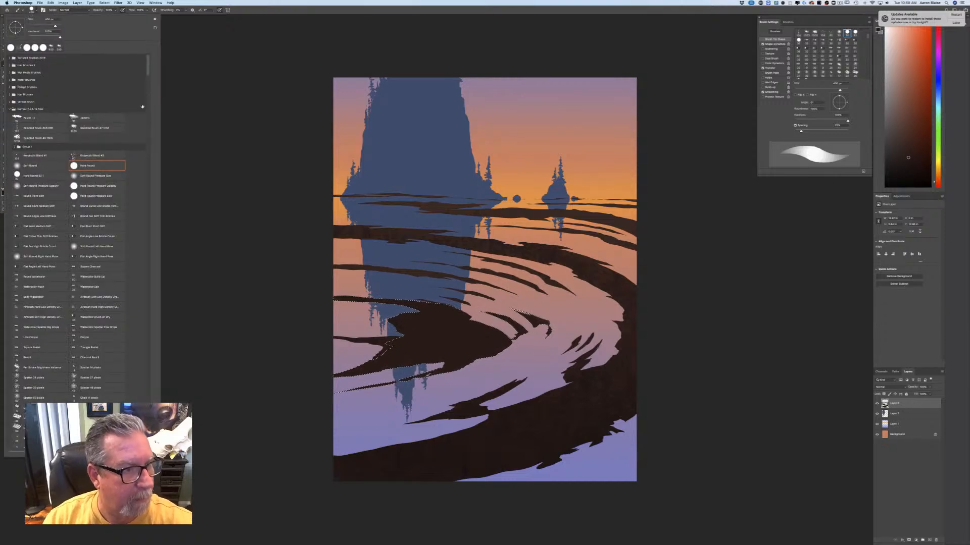
scroll(142, 106, down, 15)
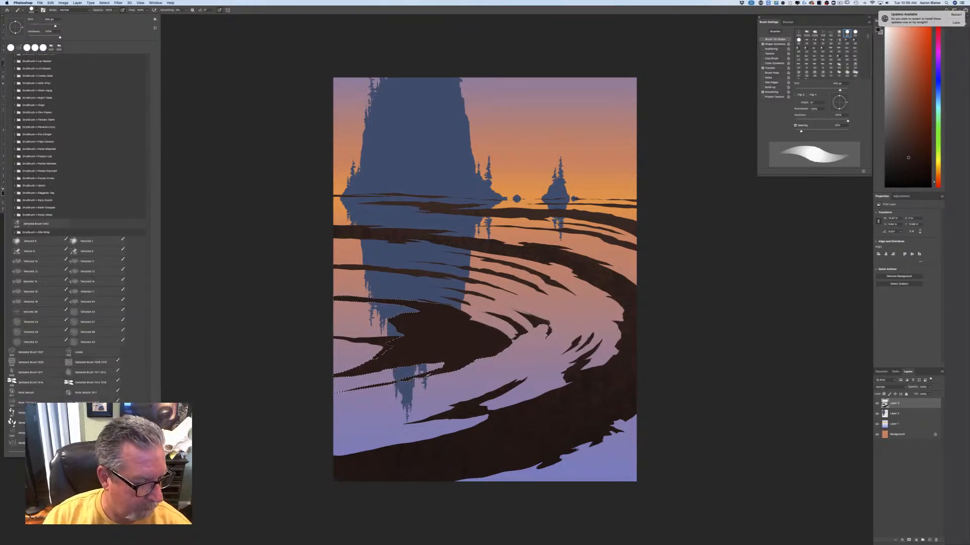
click(81, 403)
click(272, 393)
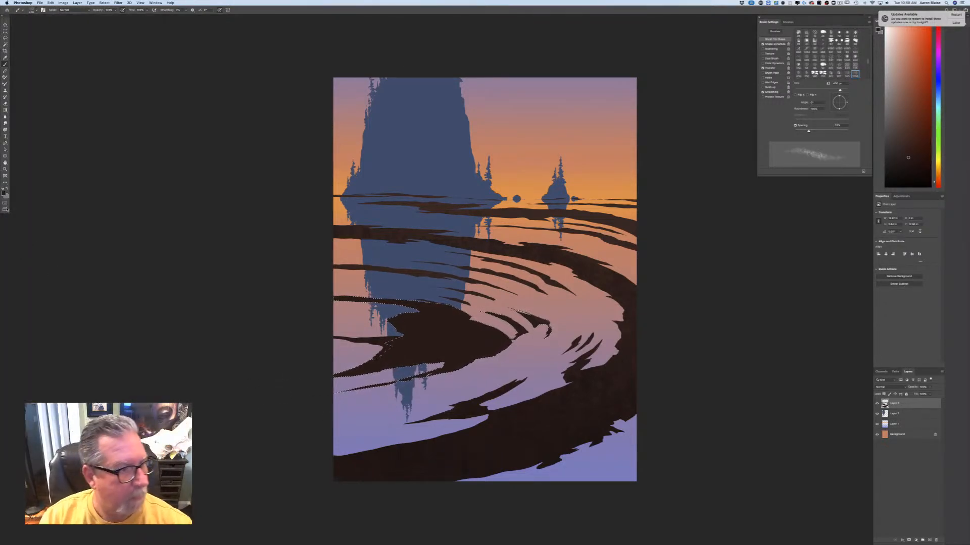
Step: Set the foreground colour to a darker, near-black brown and clear the selection around the ripples
click(4, 193)
click(119, 211)
click(197, 150)
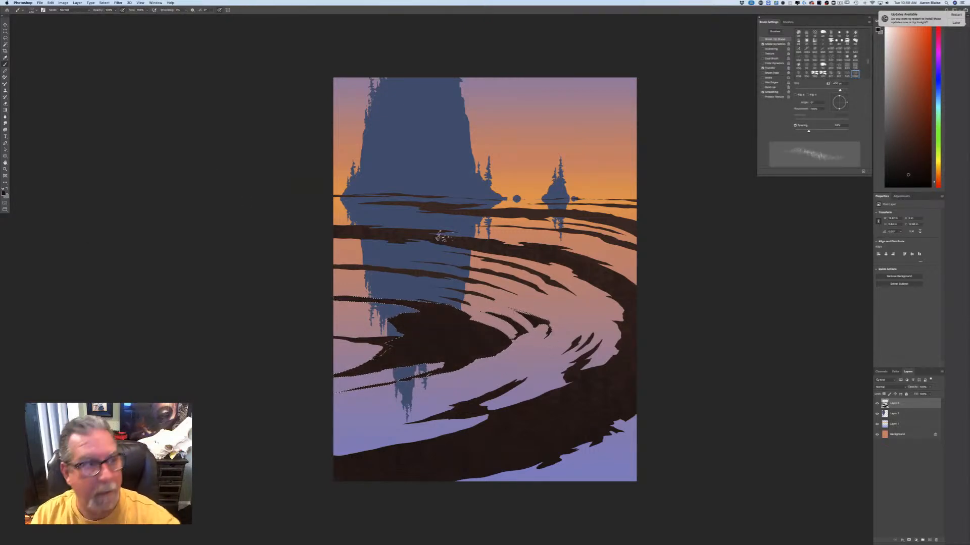
click(104, 2)
click(107, 22)
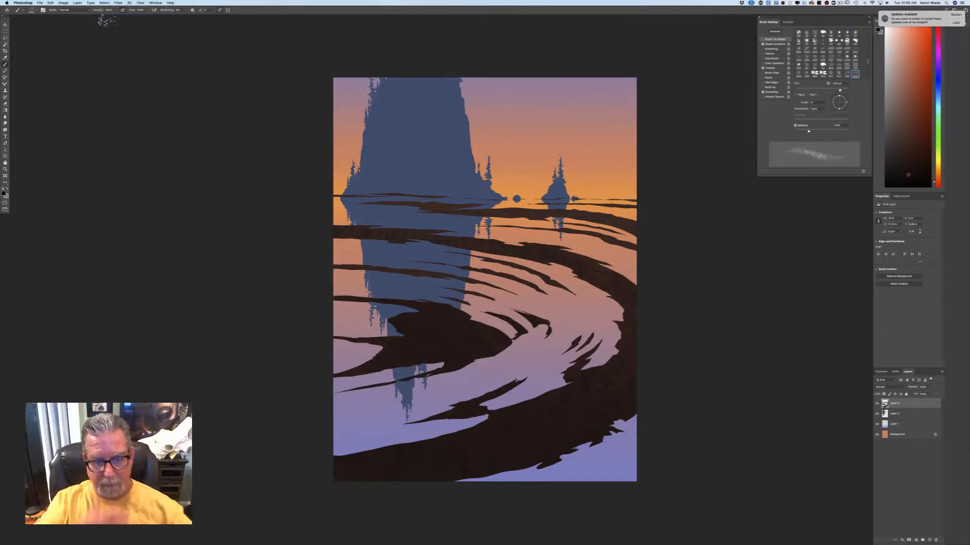
Step: Flip the whole canvas horizontally to mirror the composition
key(super+minus)
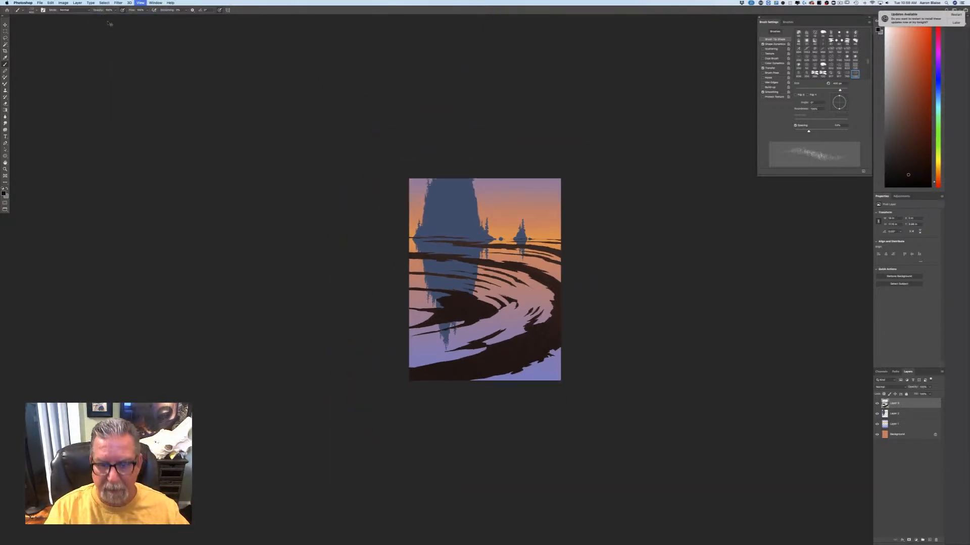
key(super+plus)
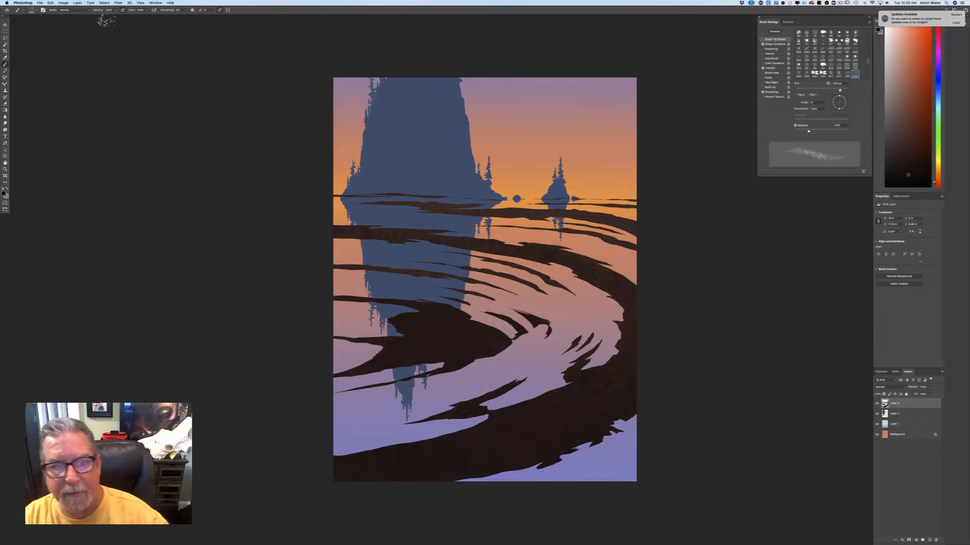
key(super+minus)
key(super+minus)
key(super+equal)
key(super+equal)
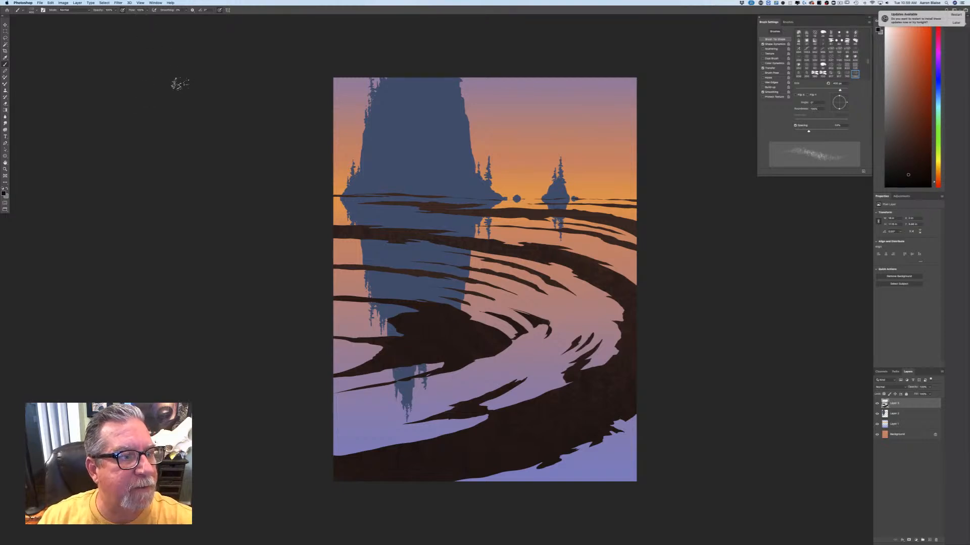
click(62, 3)
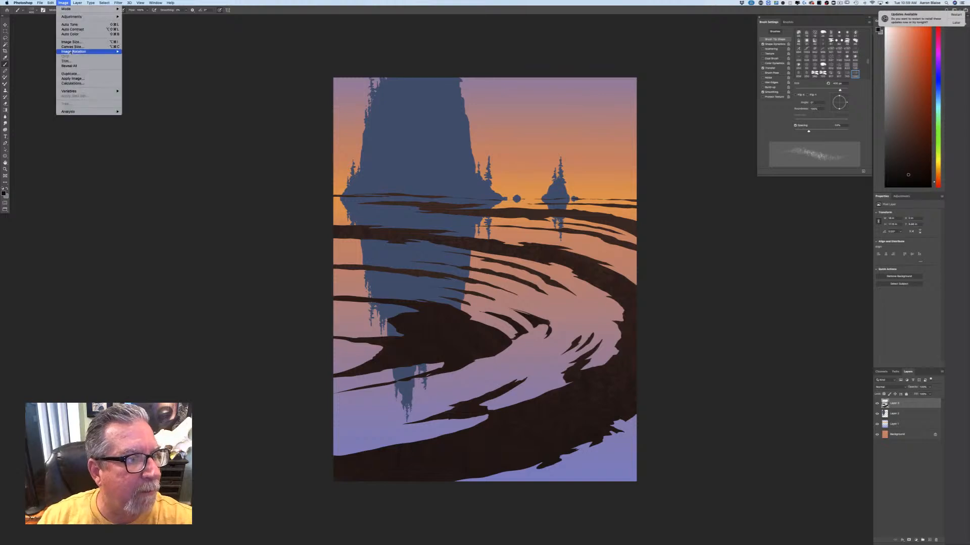
mouse_move(108, 52)
click(136, 74)
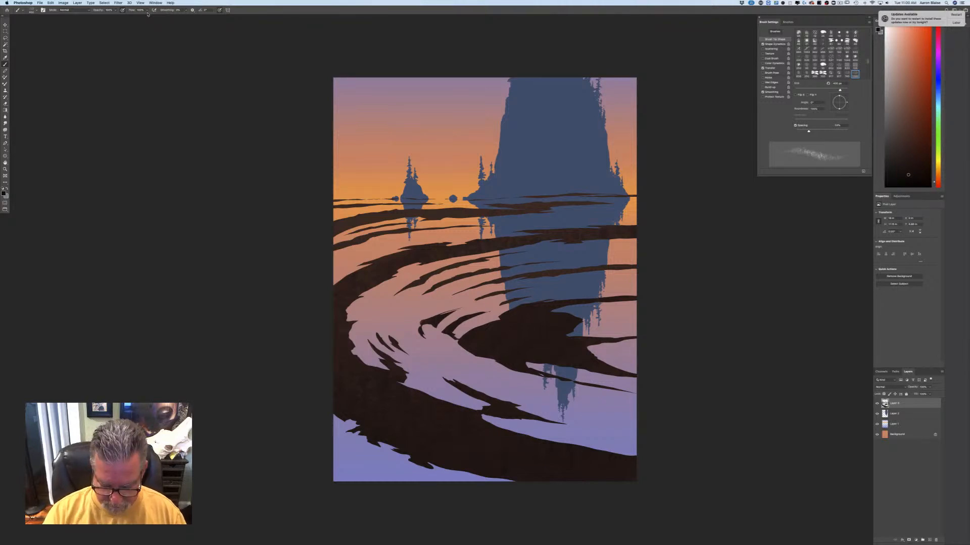
Step: Examine the mirrored composition at several zoom levels to judge its overall balance
key(super+minus)
key(super+equal)
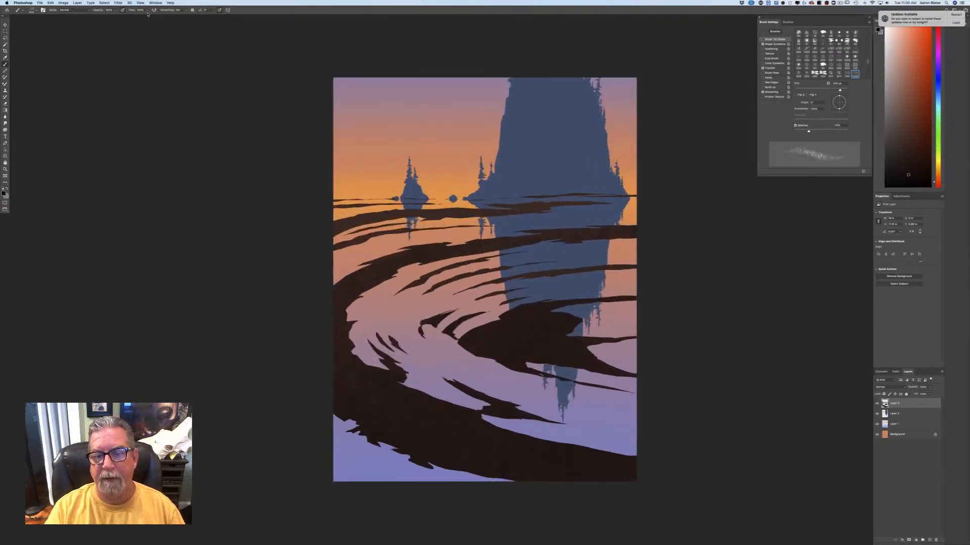
key(super+equal)
key(super+minus)
key(super+minus)
key(super+minus)
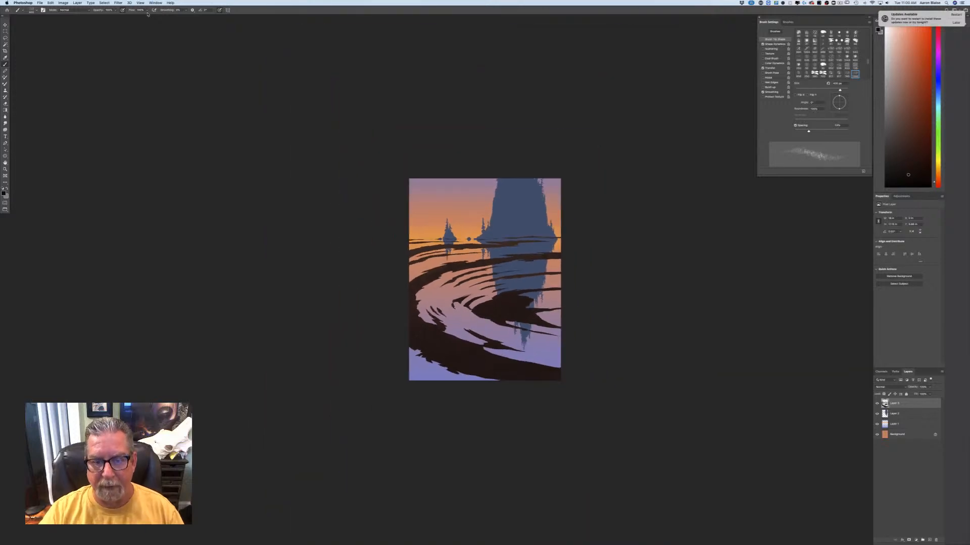
key(super+equal)
key(super+equal)
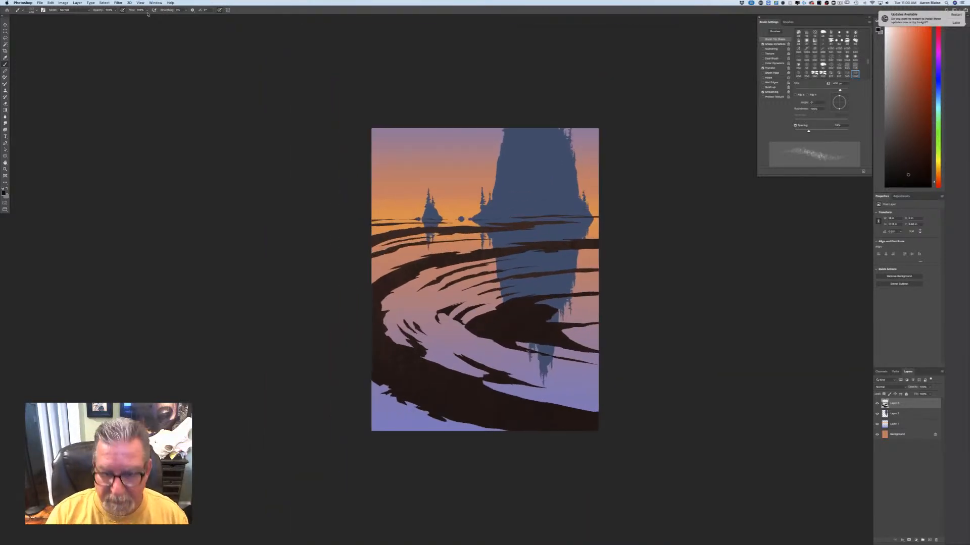
Step: Add a new layer above the ripples and mix a lighter, muted greyish blue foreground from the rock tower's colour
click(929, 539)
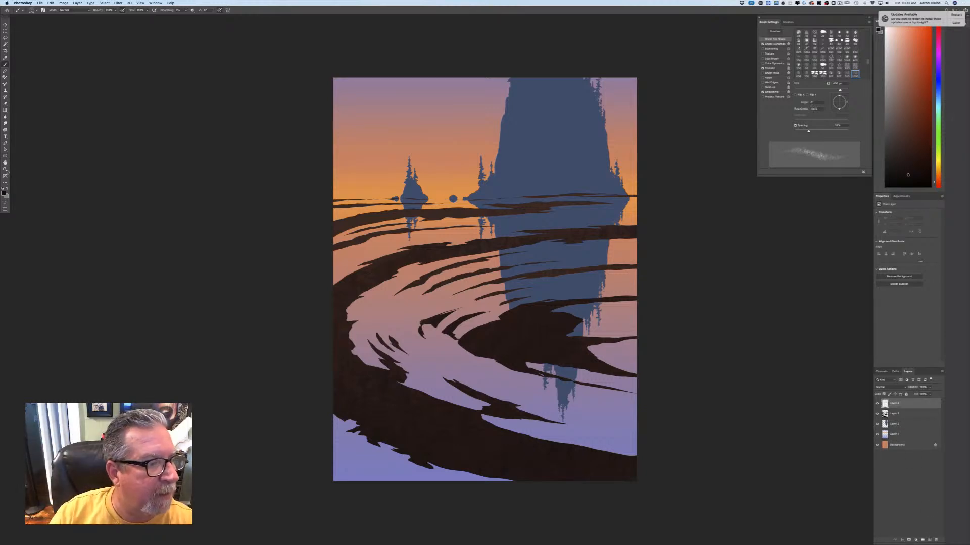
click(4, 193)
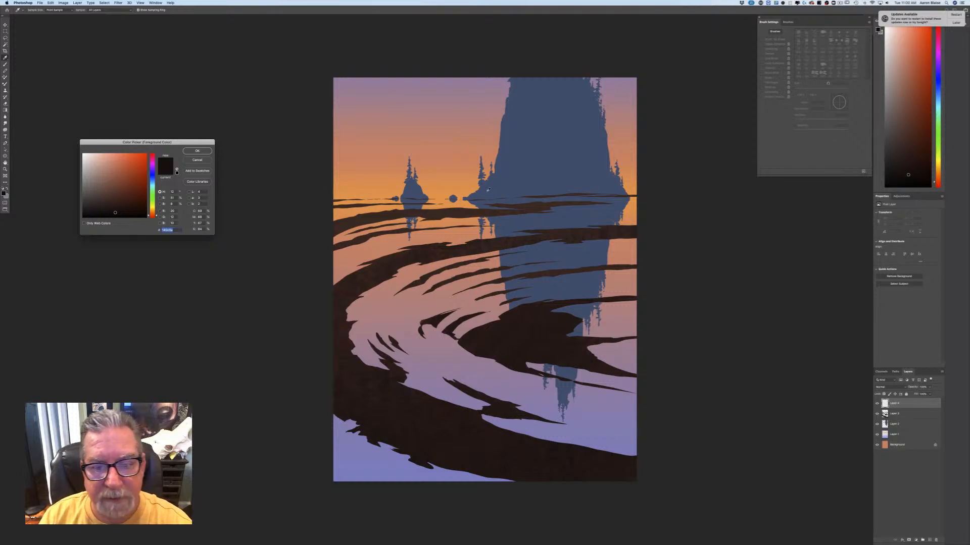
click(488, 190)
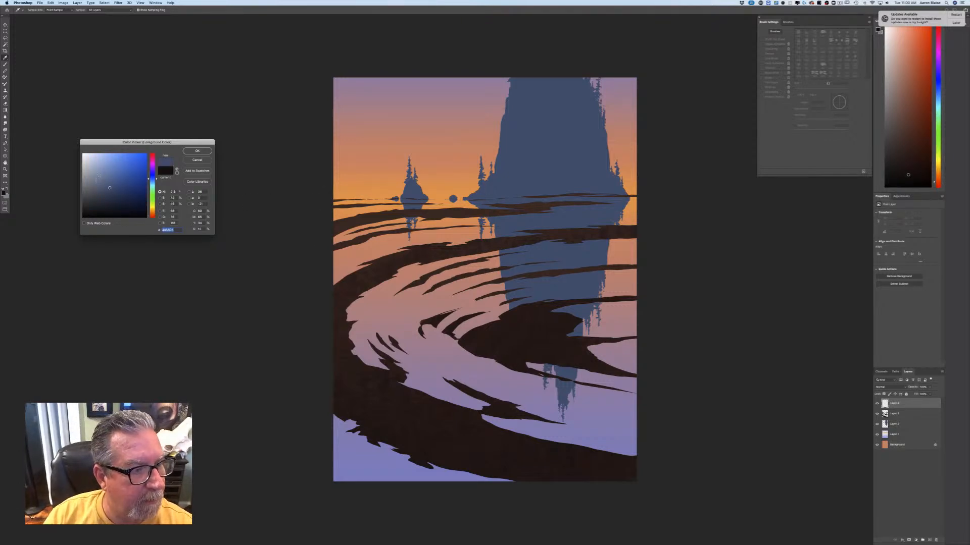
click(97, 173)
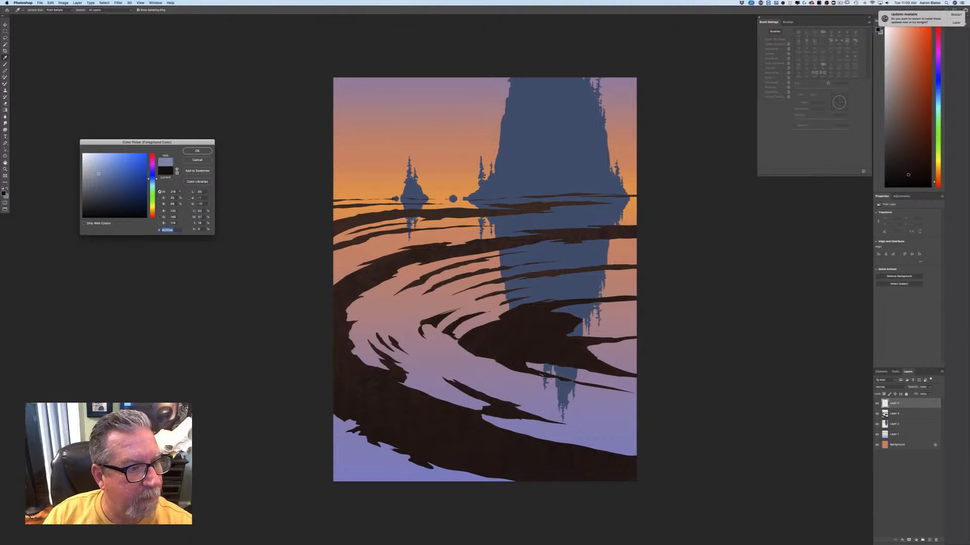
drag(153, 183, 150, 183)
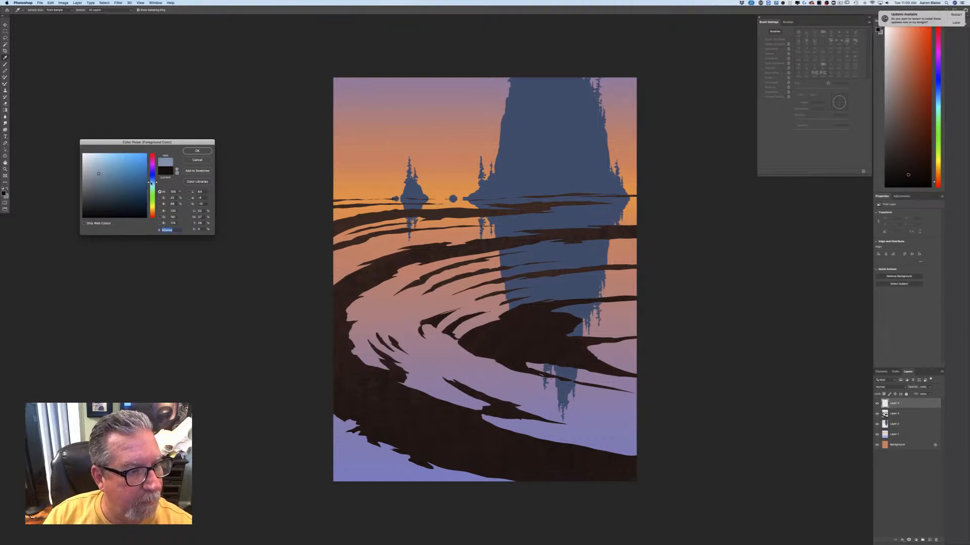
click(195, 151)
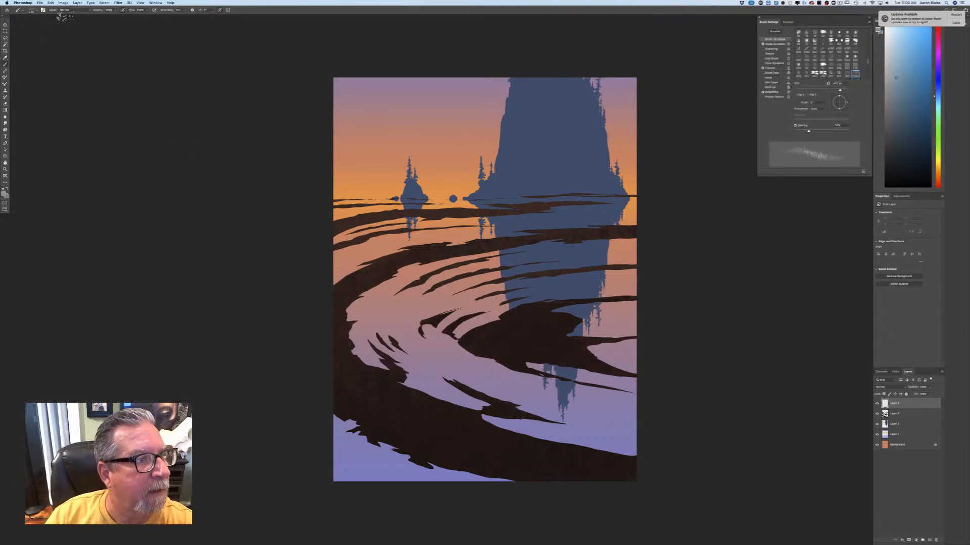
Step: Lay greyish-blue haze across the horizon with reflected gradients, fading up the rock tower and down over the ripples
click(5, 110)
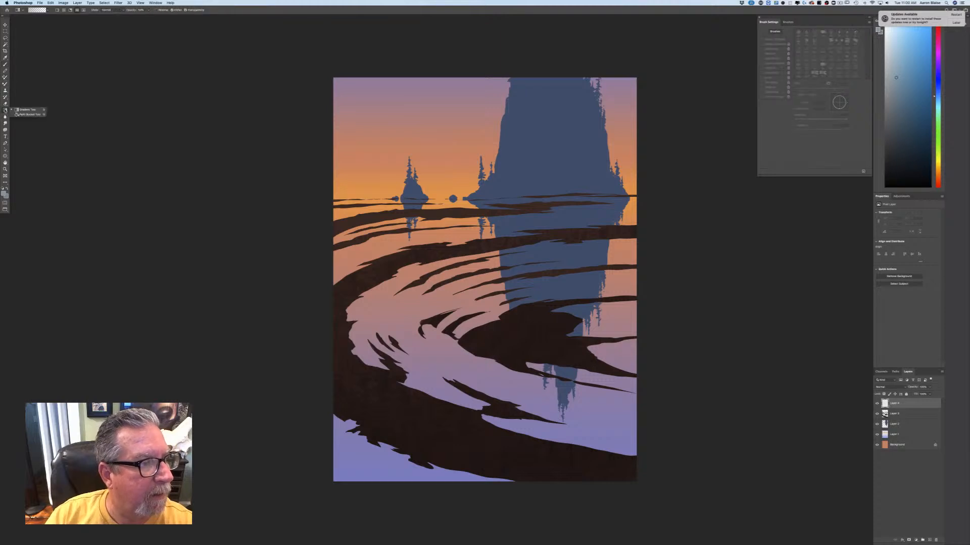
click(78, 14)
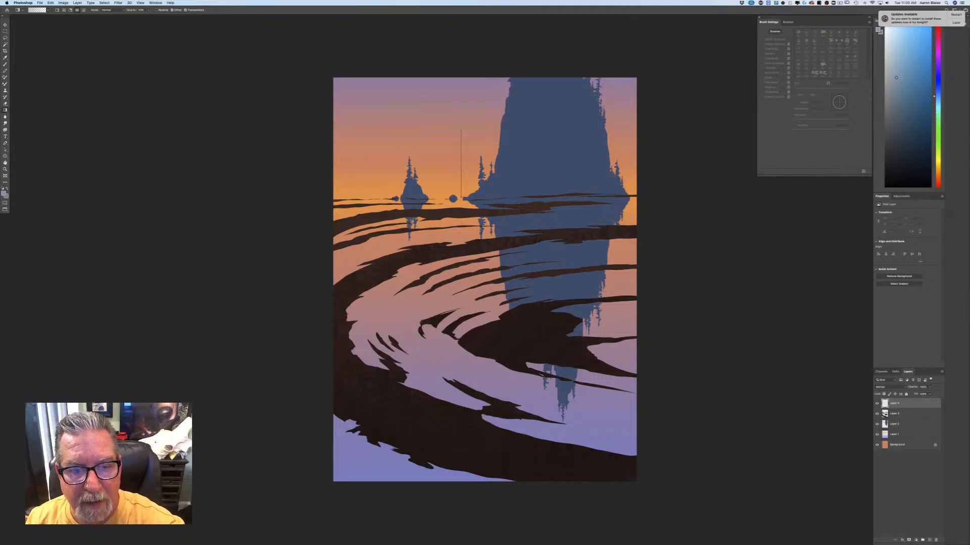
drag(461, 129, 461, 129)
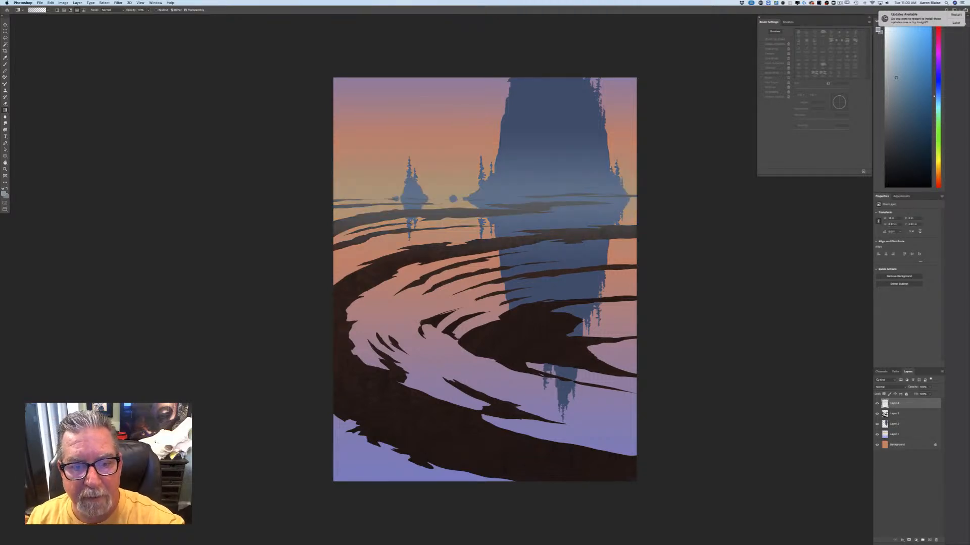
drag(461, 171, 461, 199)
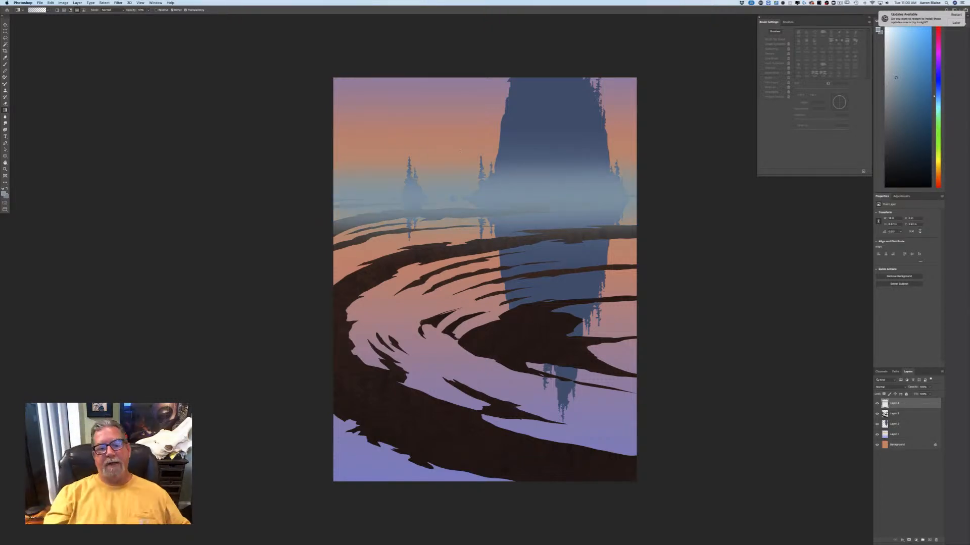
drag(474, 203, 474, 346)
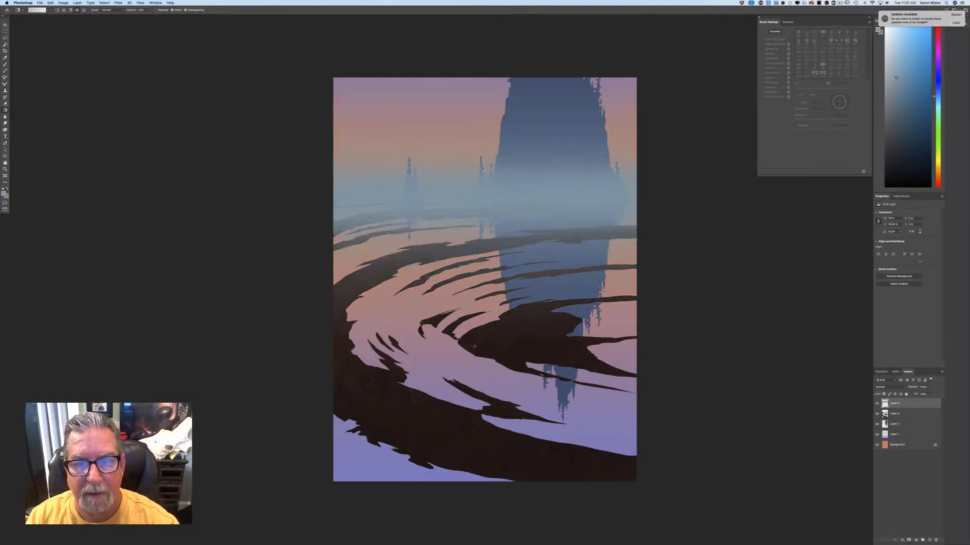
Step: Try a lower opacity on the haze layer and return it to full strength
key(super+minus)
key(super+minus)
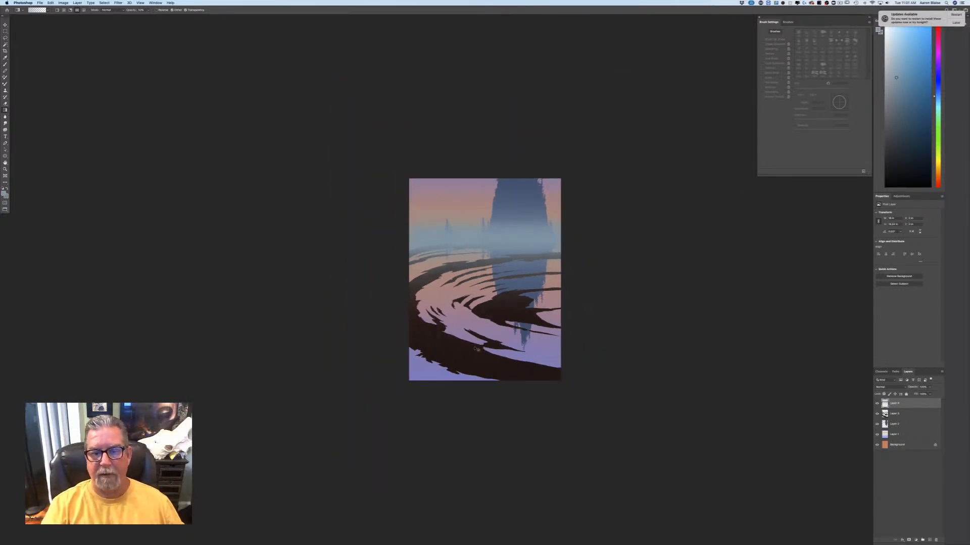
key(super+plus)
click(929, 387)
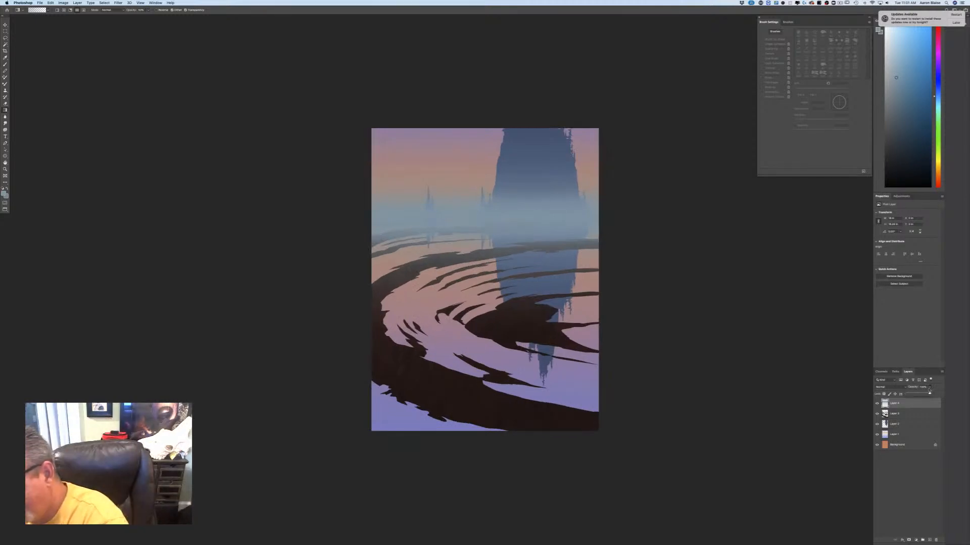
drag(932, 395, 923, 394)
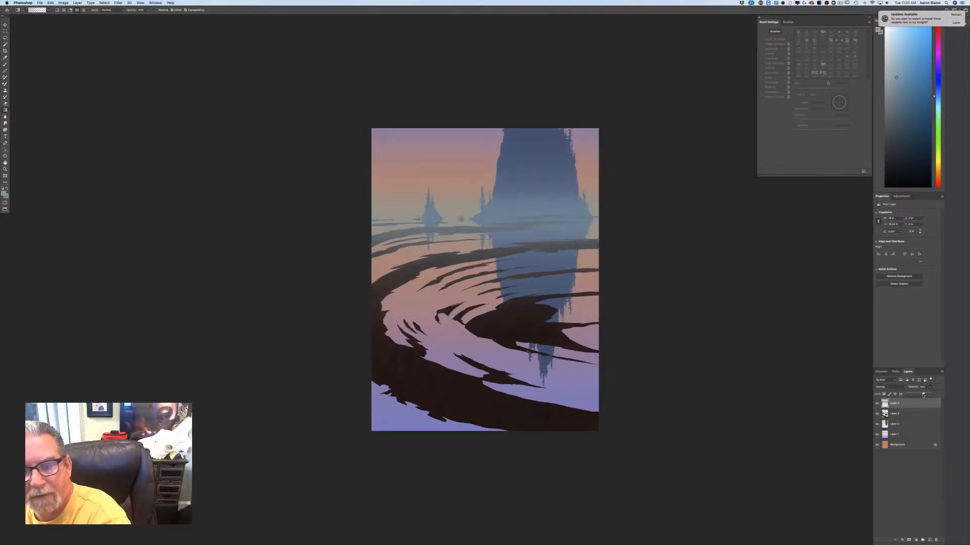
drag(927, 394, 939, 399)
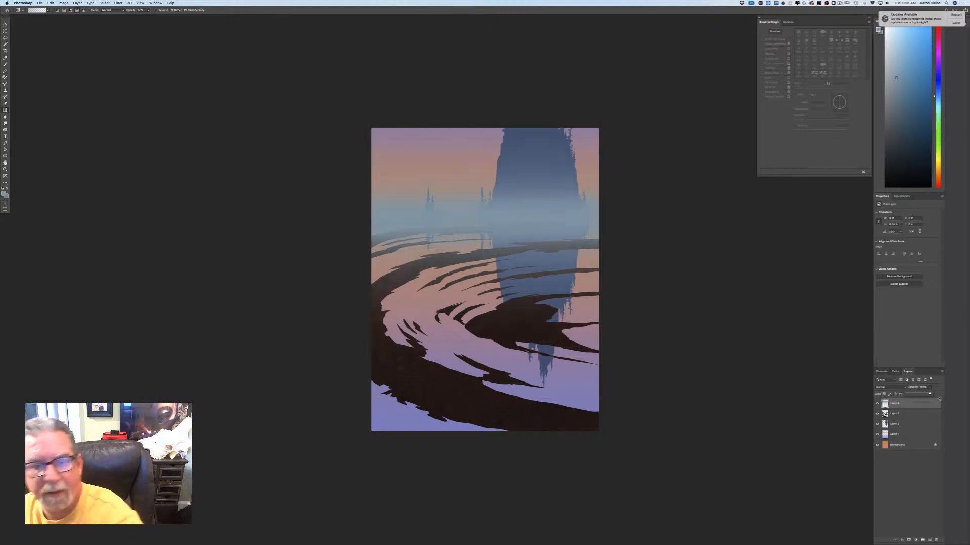
Step: Free-transform the haze layer, squashing it vertically into a narrower band centred on the horizon
click(63, 3)
mouse_move(51, 3)
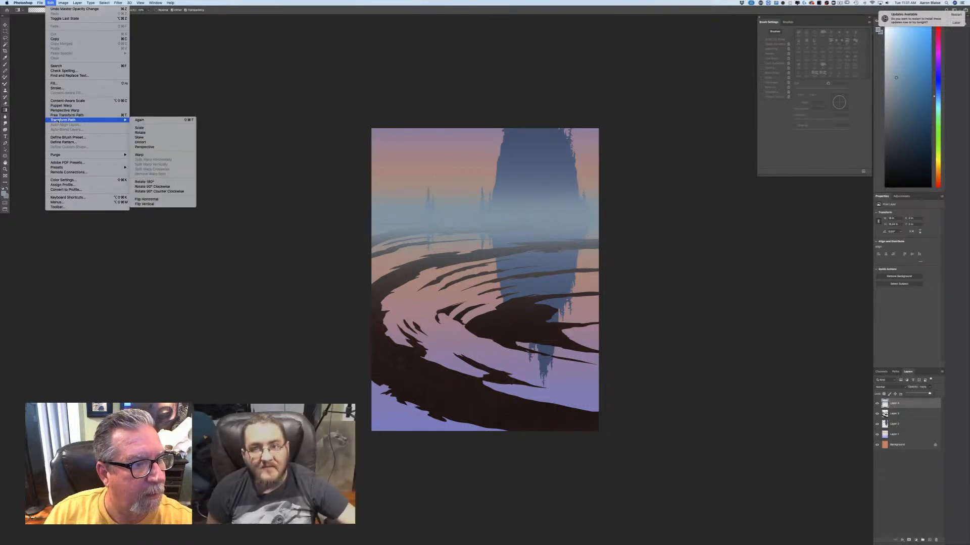
click(57, 116)
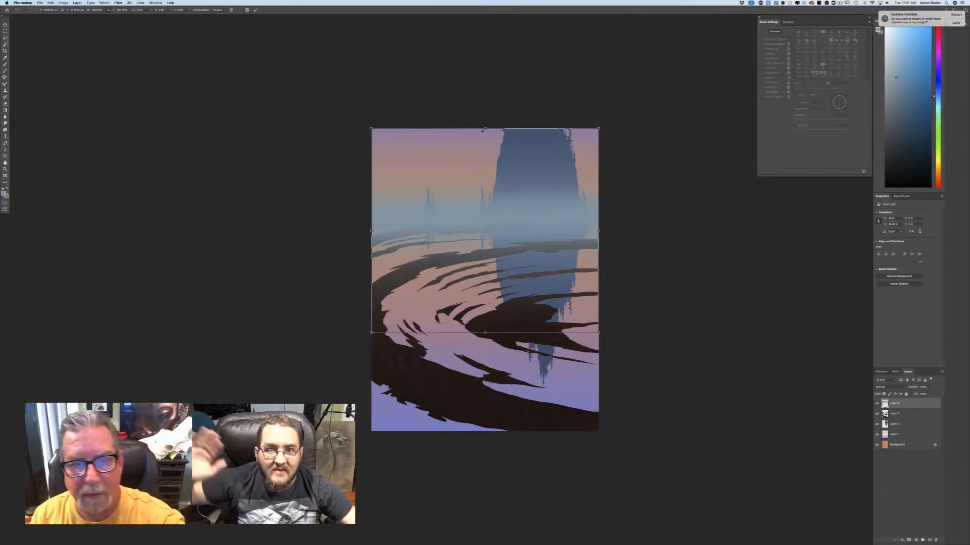
drag(485, 128, 485, 172)
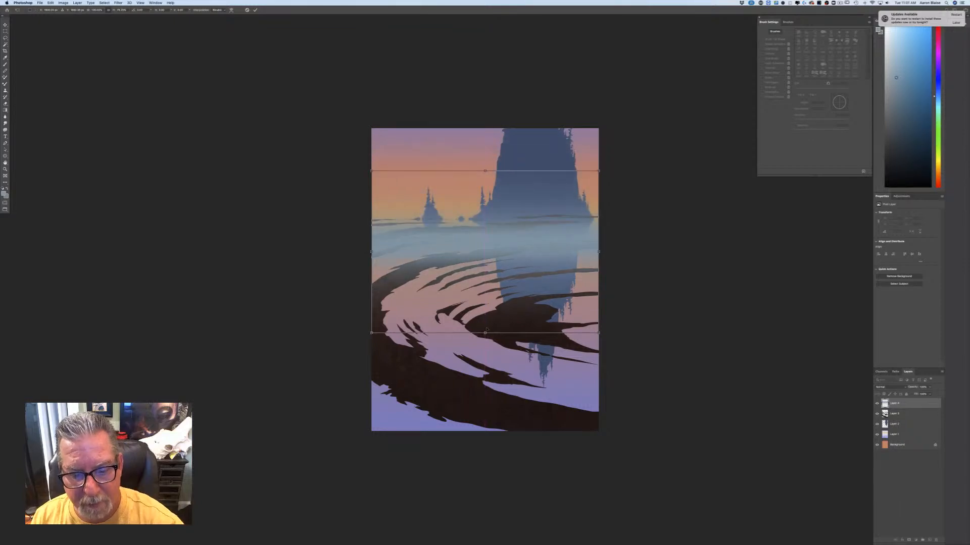
drag(485, 333, 473, 270)
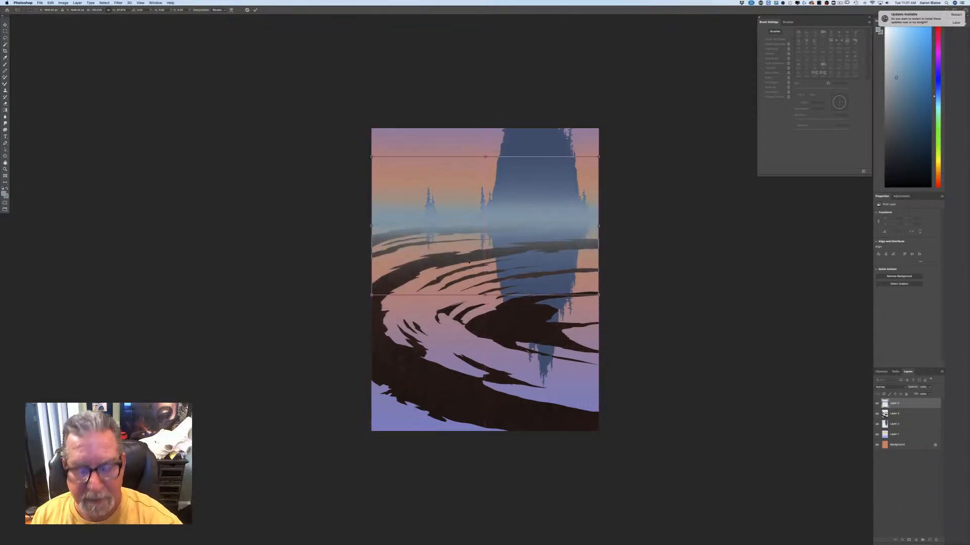
drag(484, 156, 484, 190)
drag(458, 281, 457, 264)
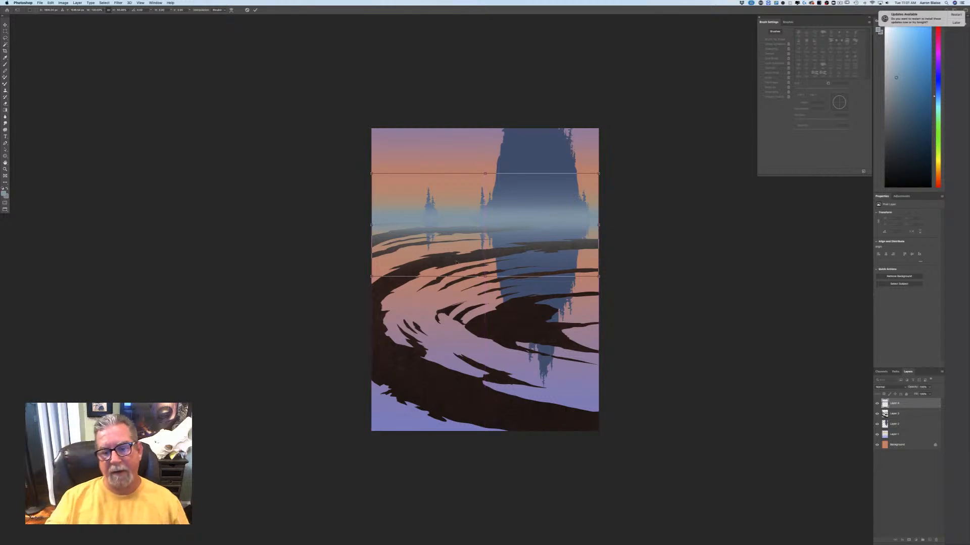
key(Return)
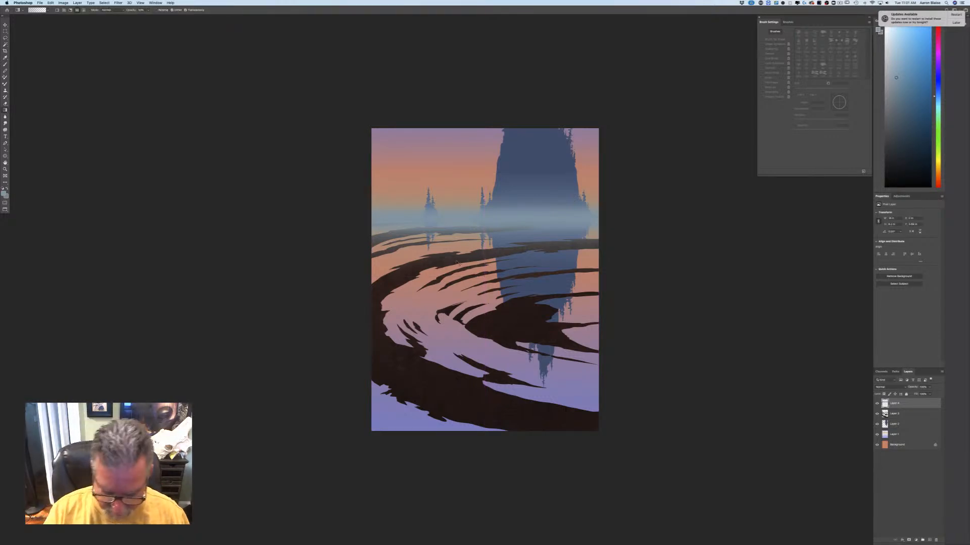
key(super+minus)
key(super+minus)
key(super+minus)
key(super+plus)
key(super+plus)
key(super+plus)
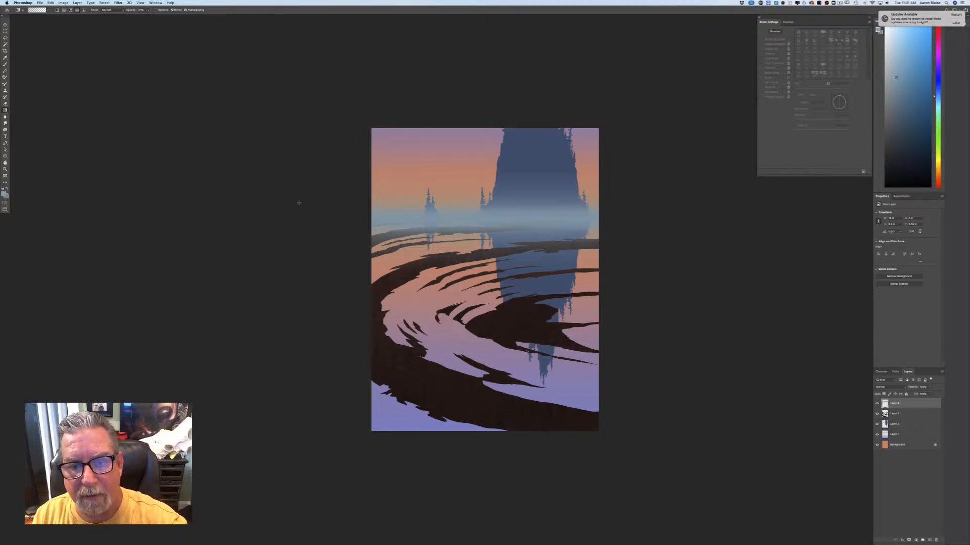
click(6, 104)
click(35, 10)
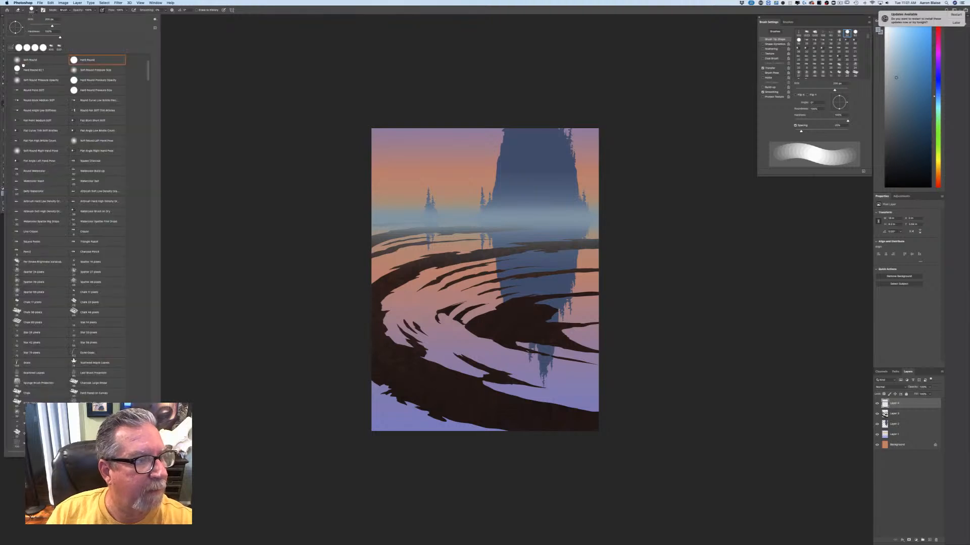
double_click(24, 61)
key(bracketright)
key(bracketright)
key(bracketright)
key(bracketright)
key(bracketright)
key(bracketright)
key(bracketright)
key(bracketright)
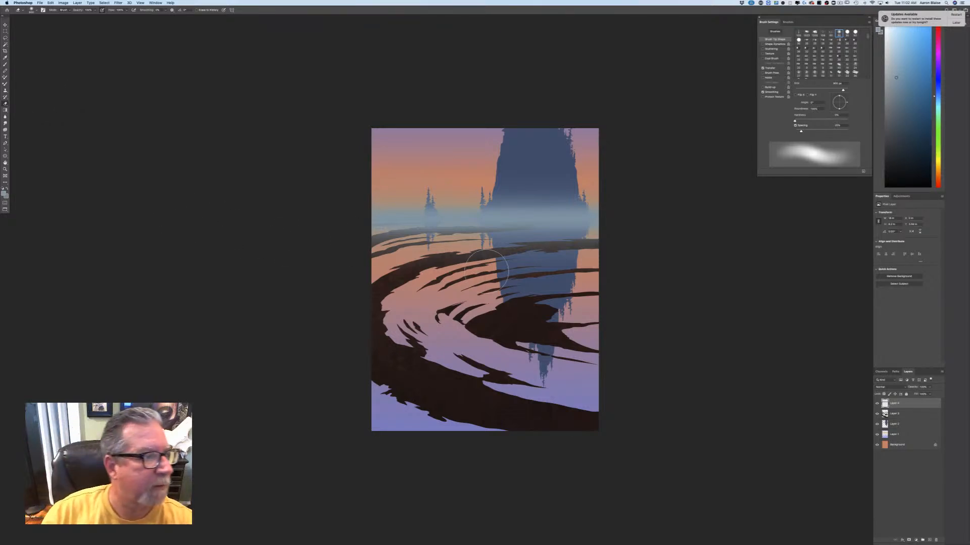
Step: Set up an enlarged Soft Round brush for painting, with pen pressure for size turned off
key(b)
click(30, 10)
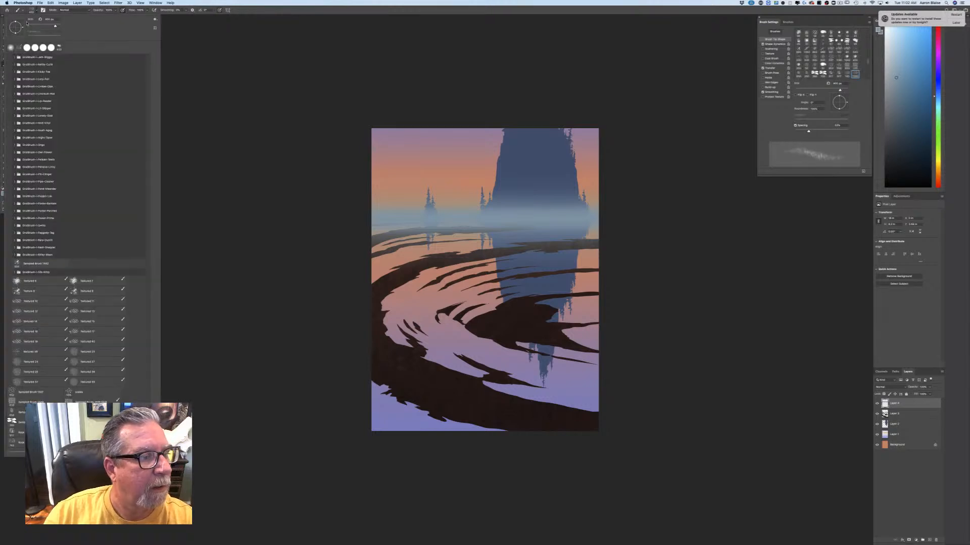
scroll(114, 54, up, 15)
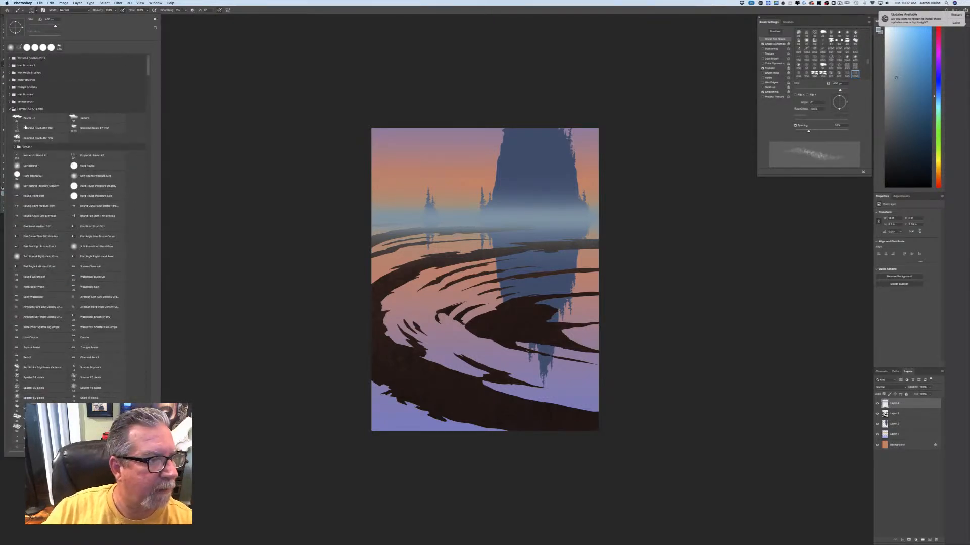
click(24, 167)
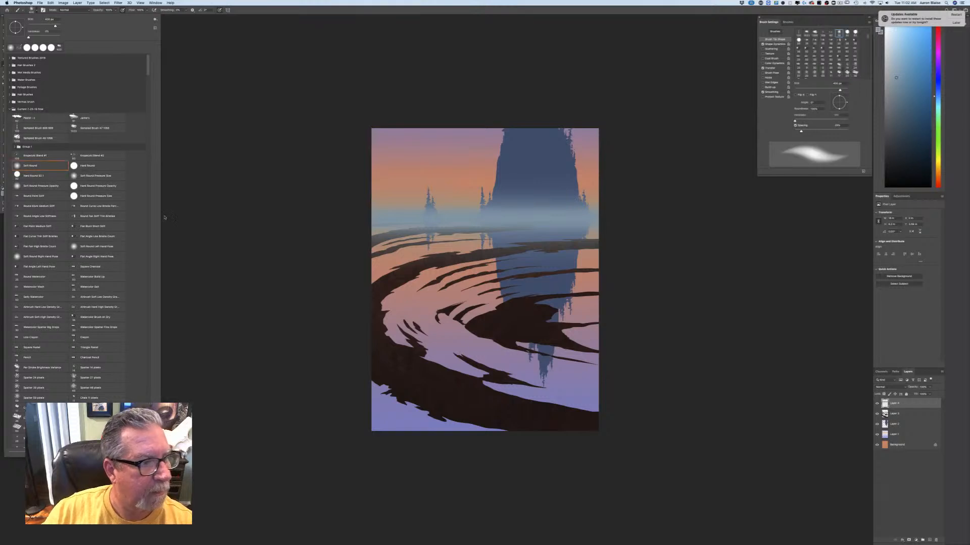
click(253, 254)
click(220, 11)
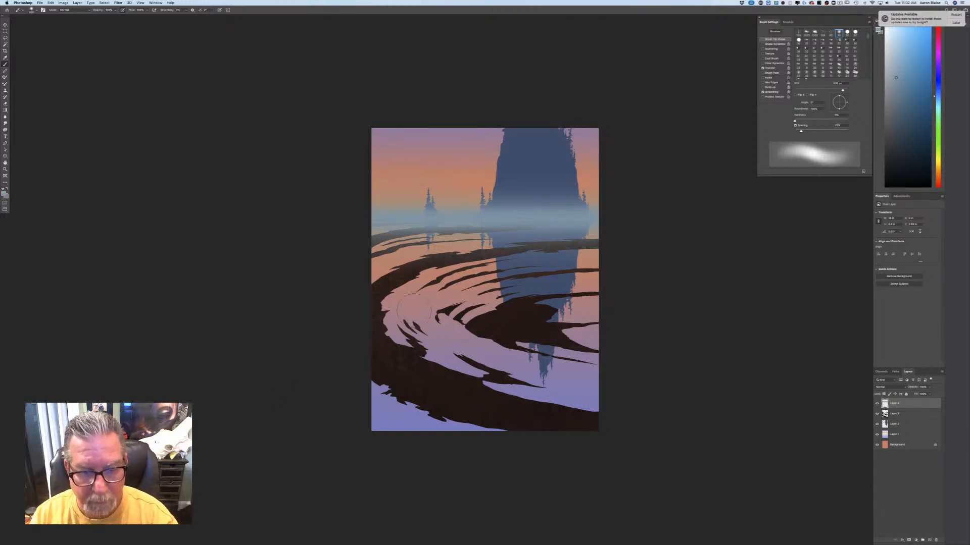
key(bracketright)
key(bracketright)
key(bracketright)
Step: Brush broad horizontal strokes of greyish-blue haze over the water below the horizon, veiling the distant ripples and the upper tower reflection
drag(613, 243, 300, 242)
drag(624, 263, 351, 256)
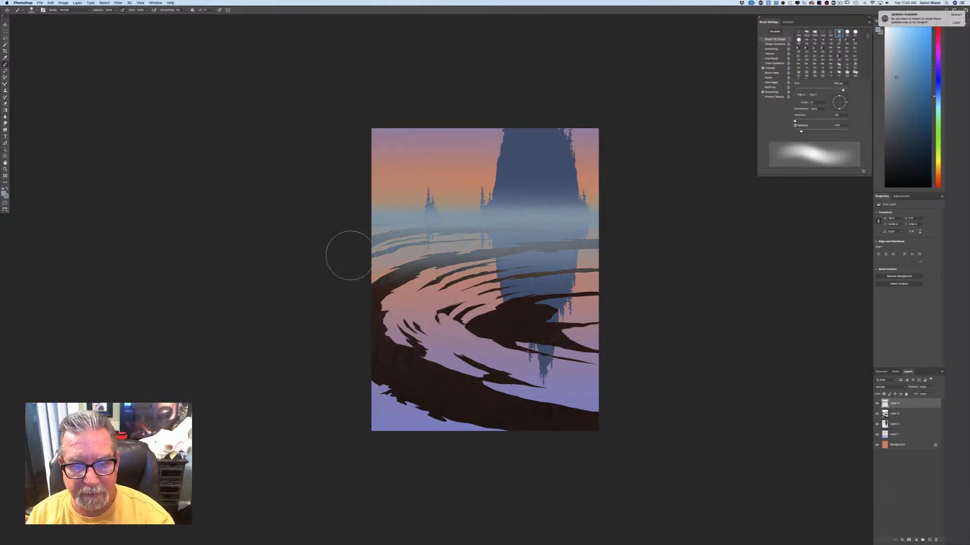
drag(610, 278, 320, 277)
drag(610, 249, 281, 235)
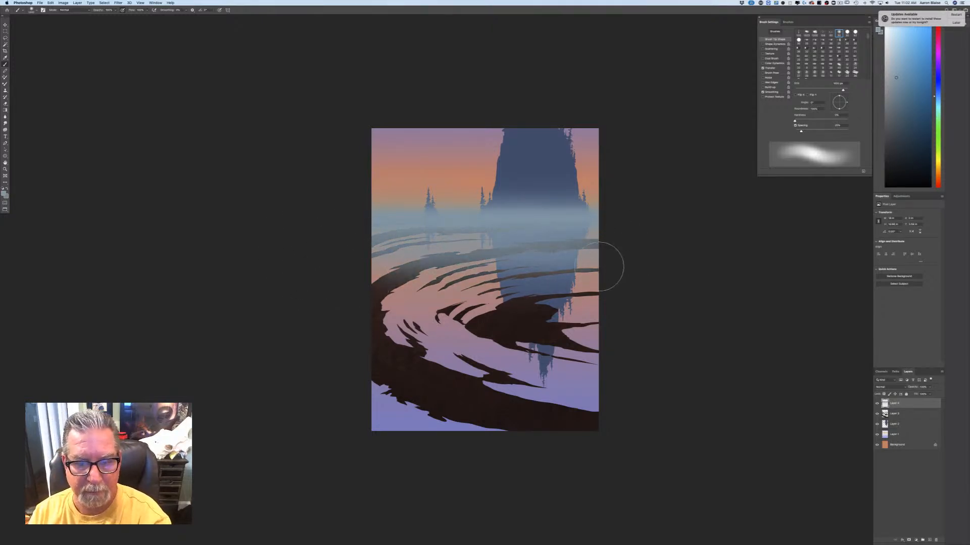
drag(598, 267, 333, 268)
drag(608, 293, 316, 282)
drag(599, 255, 286, 236)
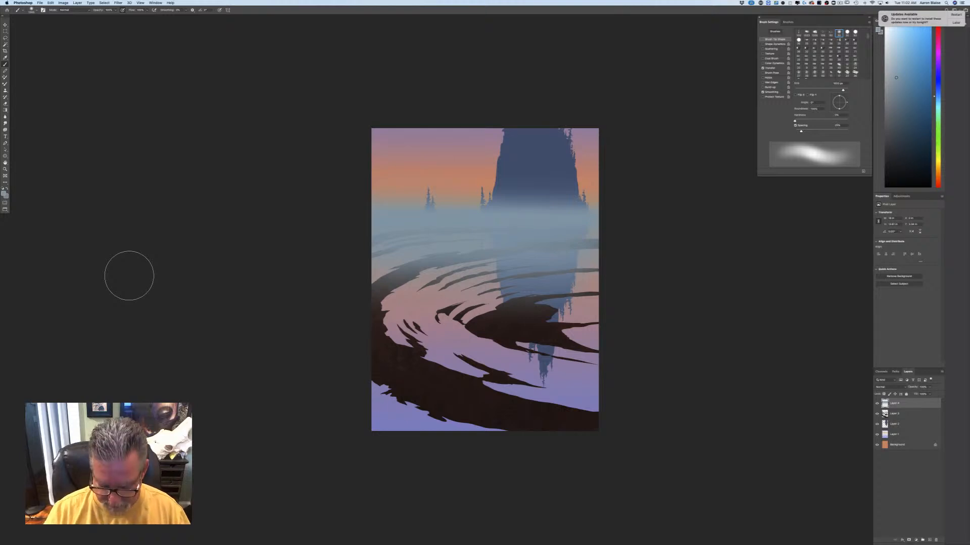
Step: Try a noticeably lower opacity on the haze layer to bring back the shoreline shapes
key(super+equal)
key(super+equal)
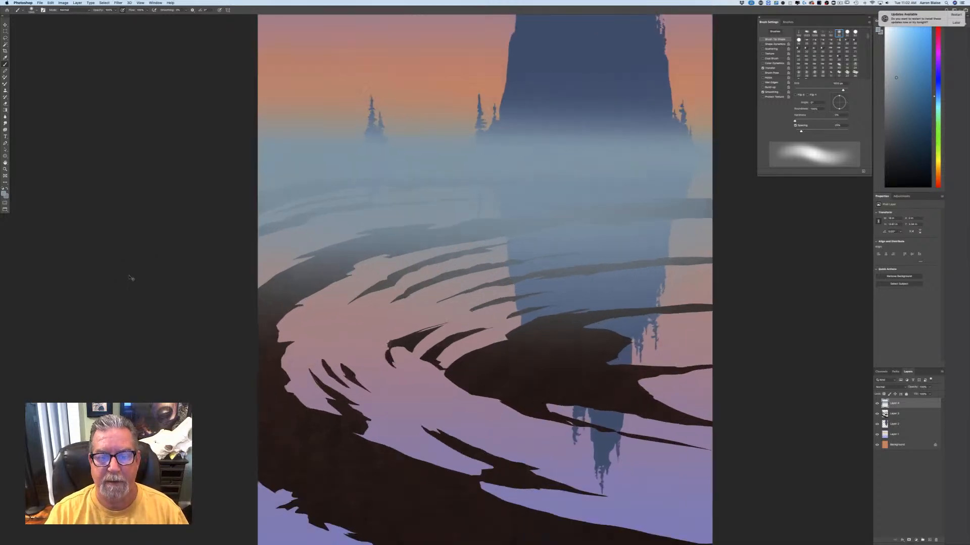
key(super+minus)
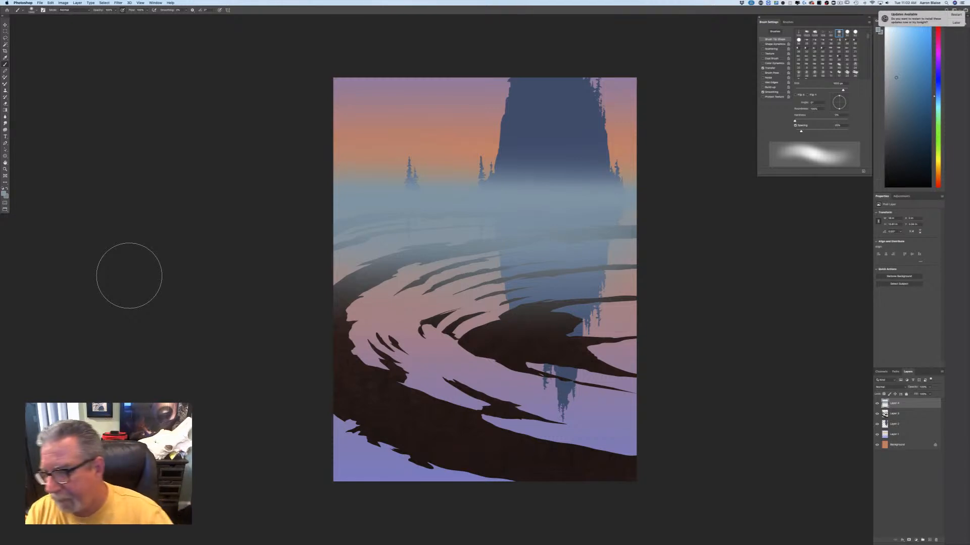
click(929, 388)
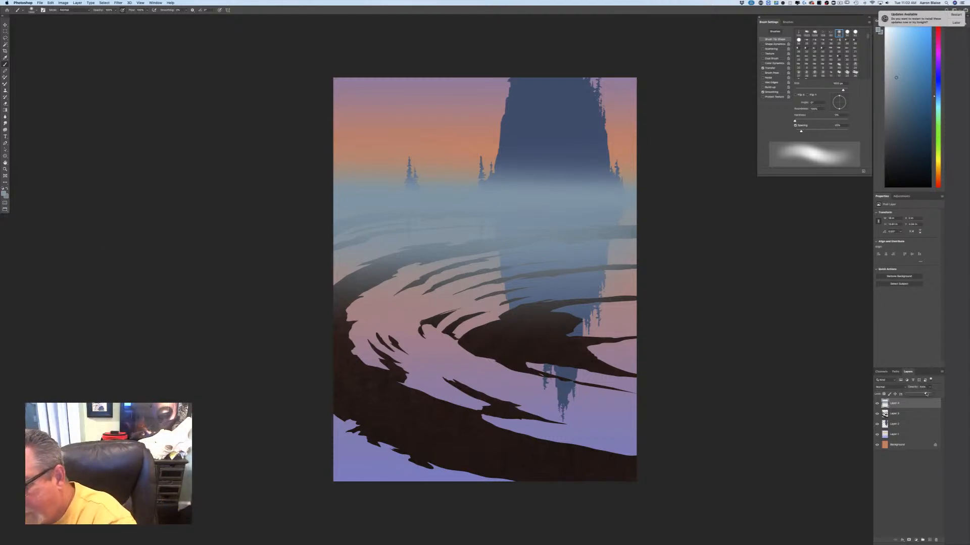
drag(926, 394, 925, 395)
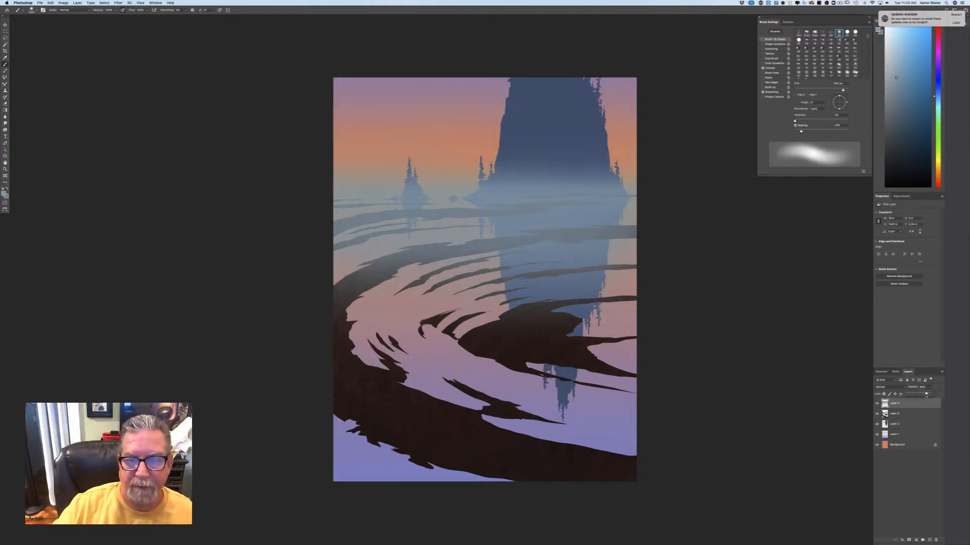
Step: Check the haze against the whole composition and raise its layer opacity to just below full strength
key(super+equal)
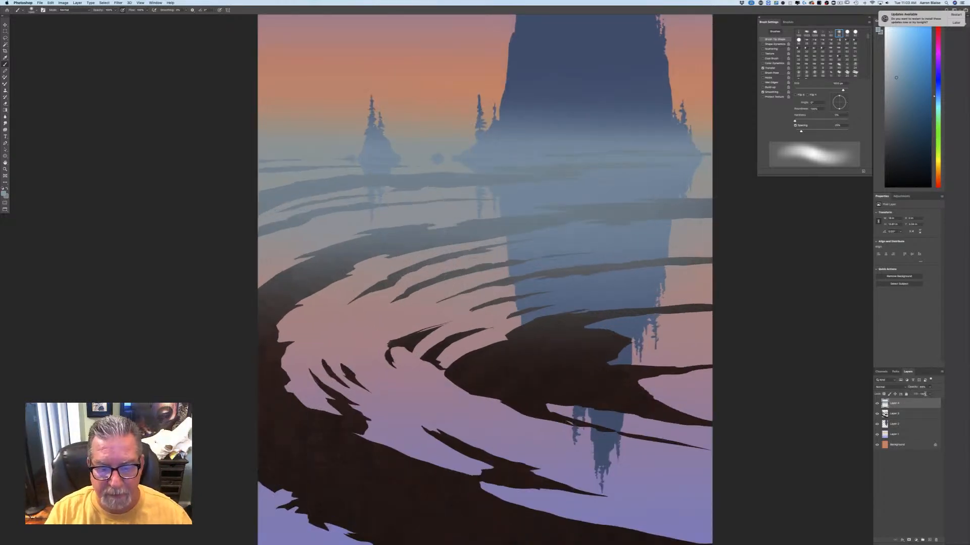
drag(470, 242, 453, 362)
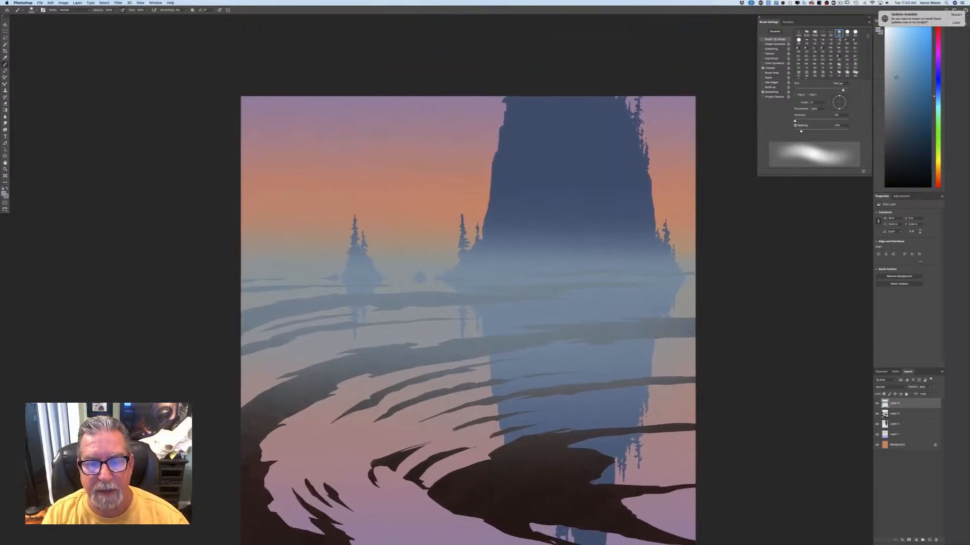
scroll(201, 389, down, 5)
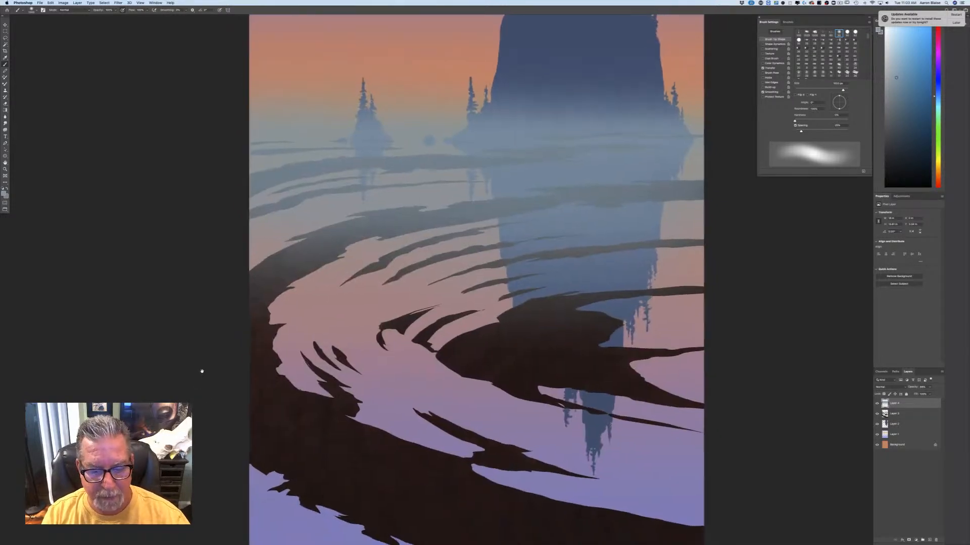
key(super+minus)
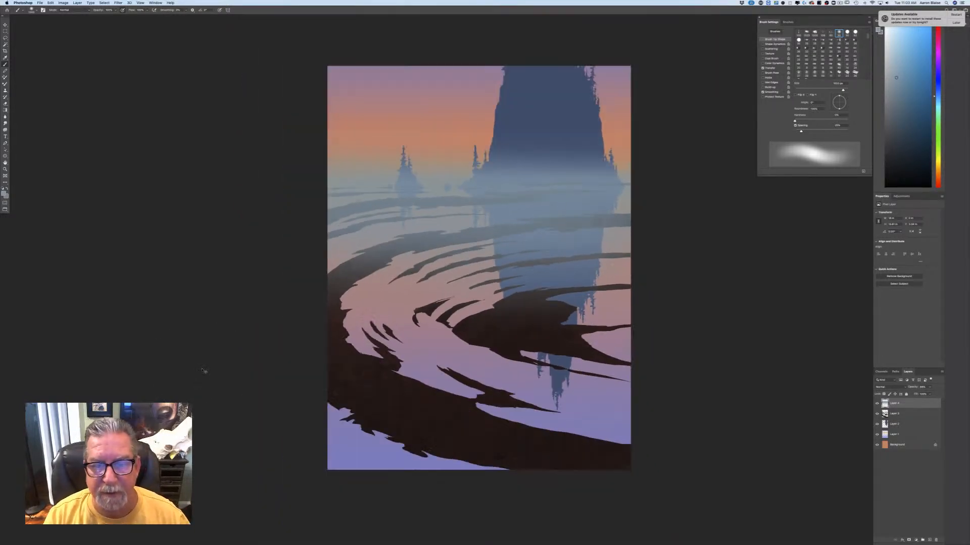
drag(264, 426, 252, 436)
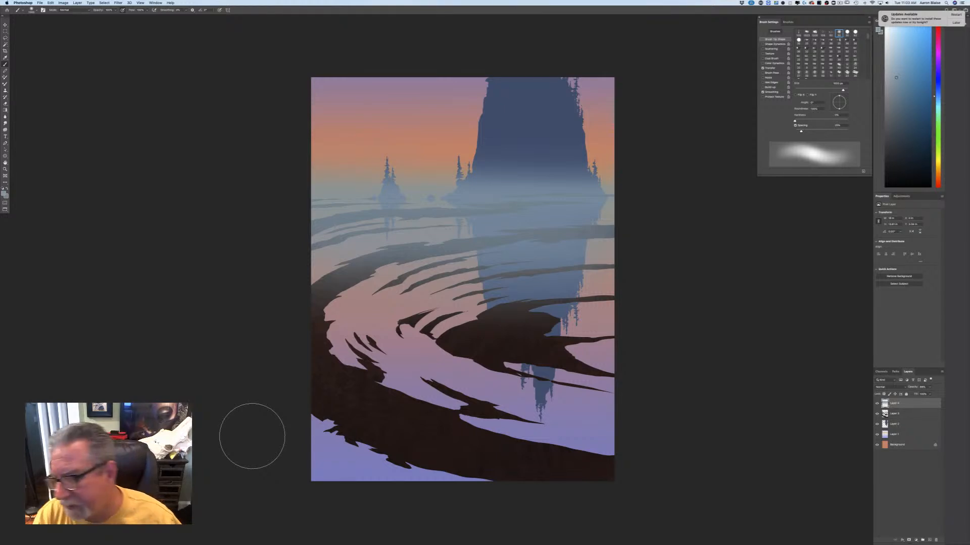
click(929, 388)
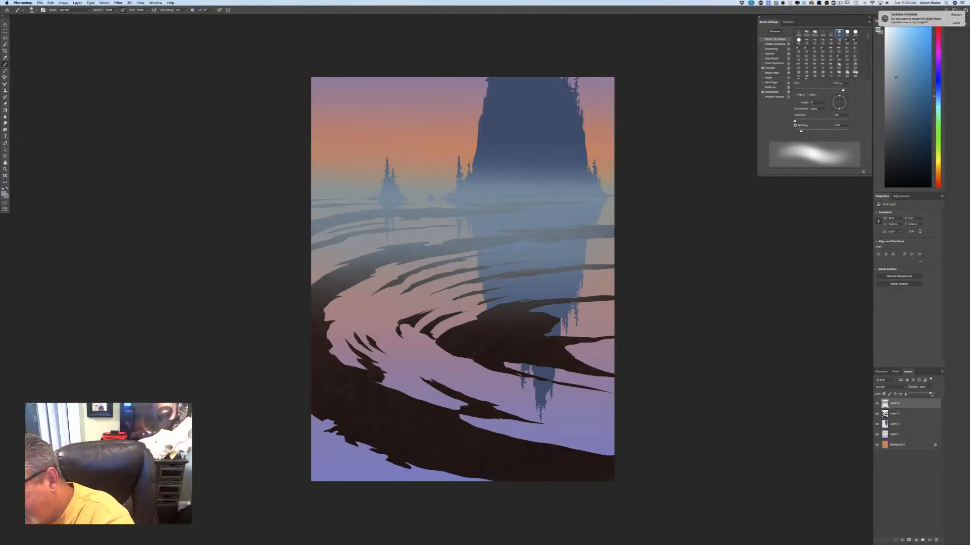
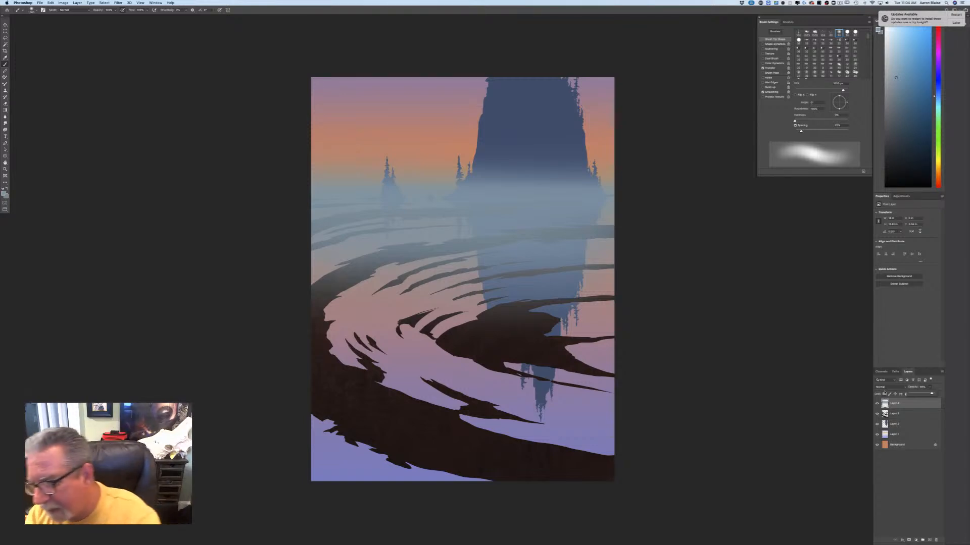
Step: Add a new layer directly above the dark ripples layer and clip it to the ripples with a clipping mask
click(892, 416)
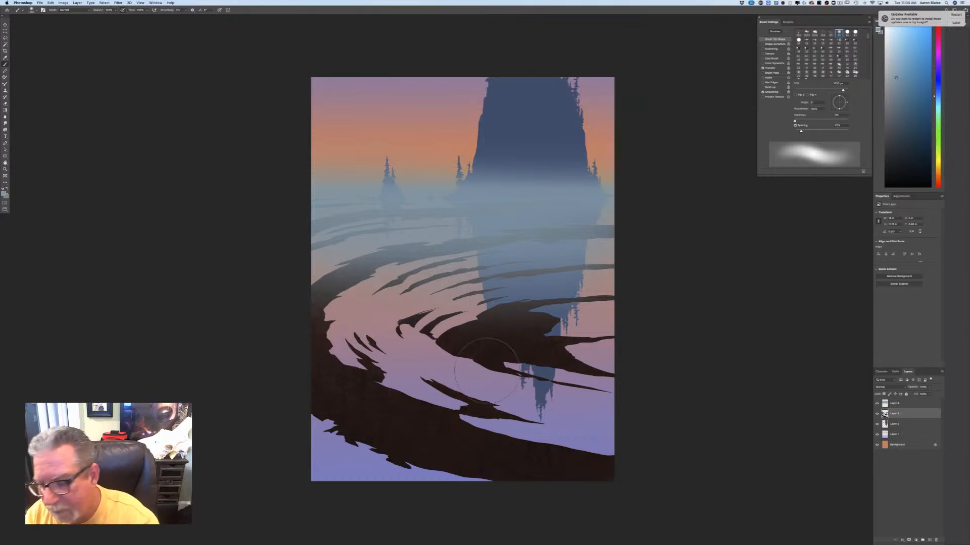
click(927, 539)
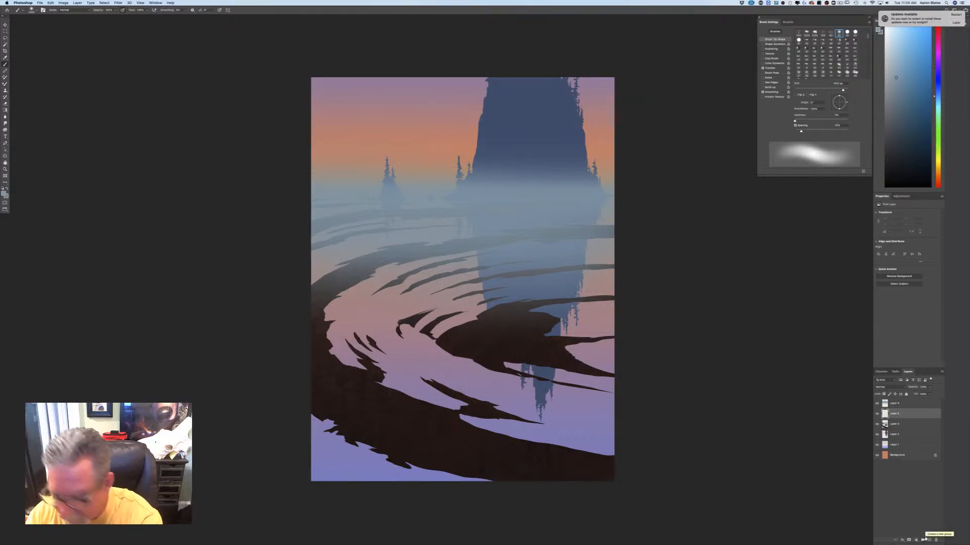
right_click(894, 417)
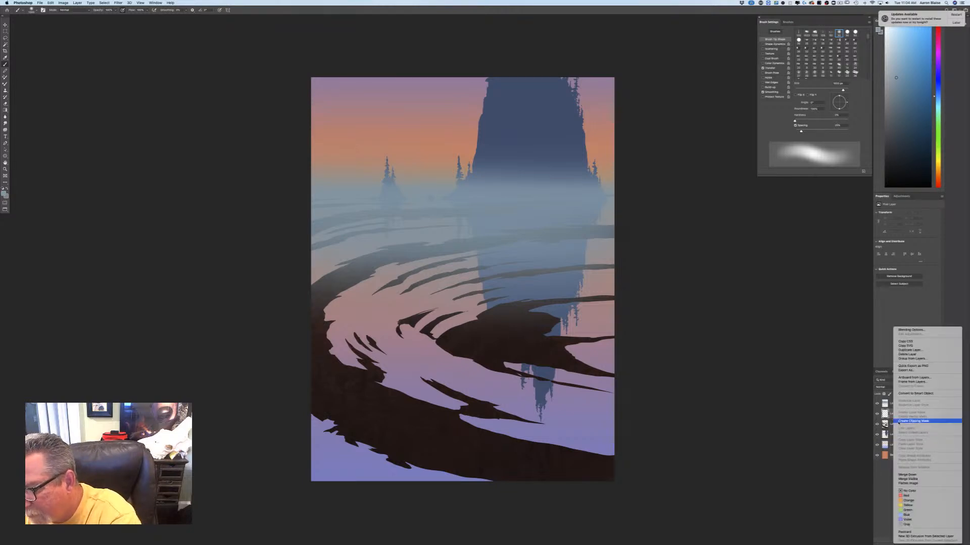
click(899, 421)
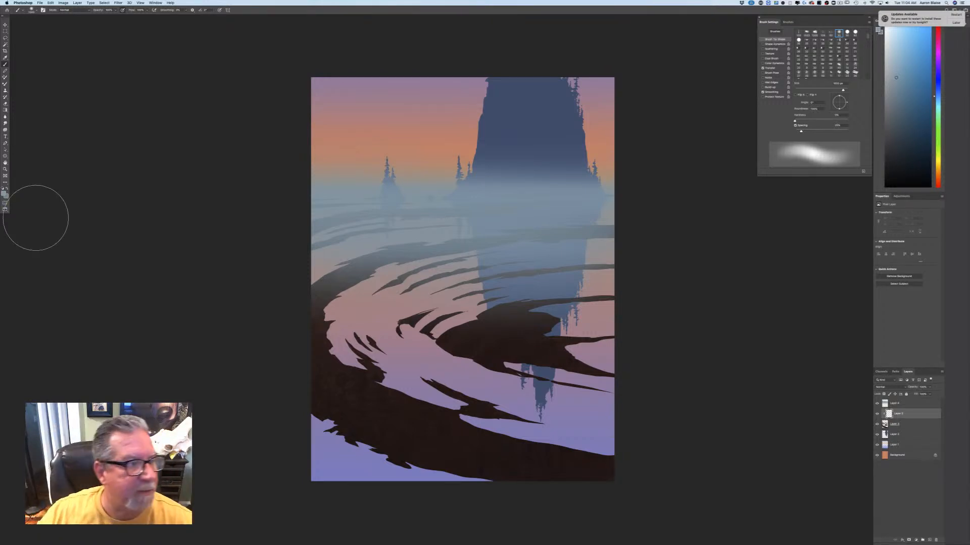
Step: Scatter greyish-blue speckles over the dark foreground and central ripples with an enlarged spatter brush
click(32, 10)
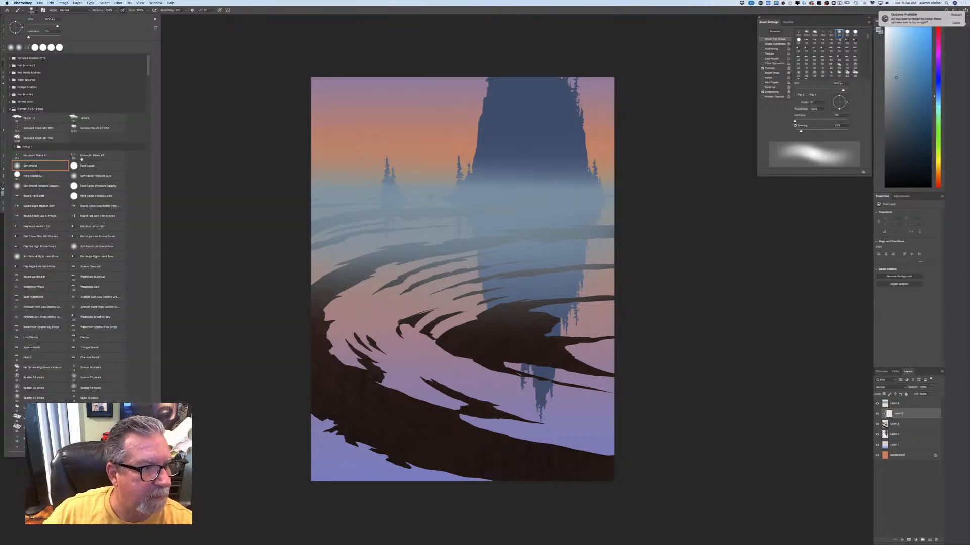
click(79, 155)
key(Return)
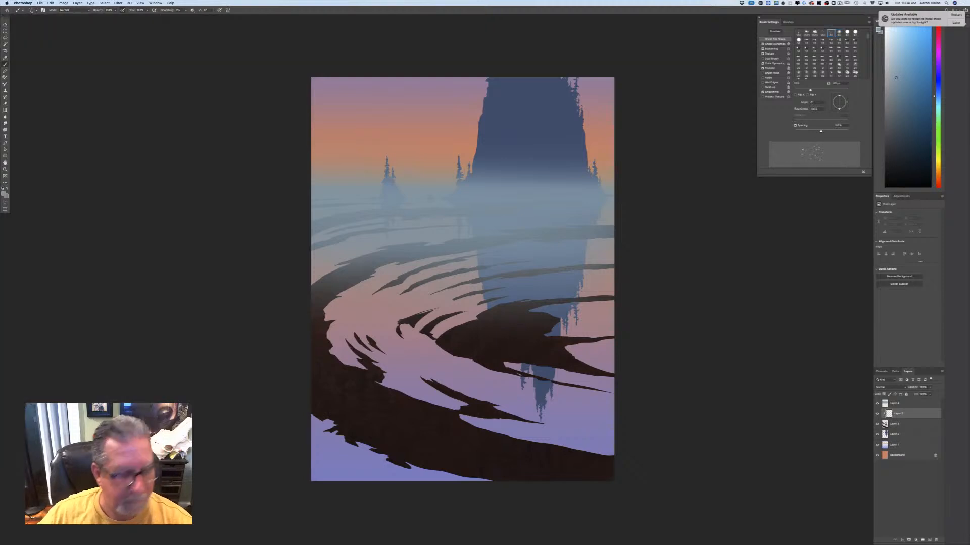
key(bracketright)
key(bracketright)
key(bracketright)
key(bracketright)
key(bracketright)
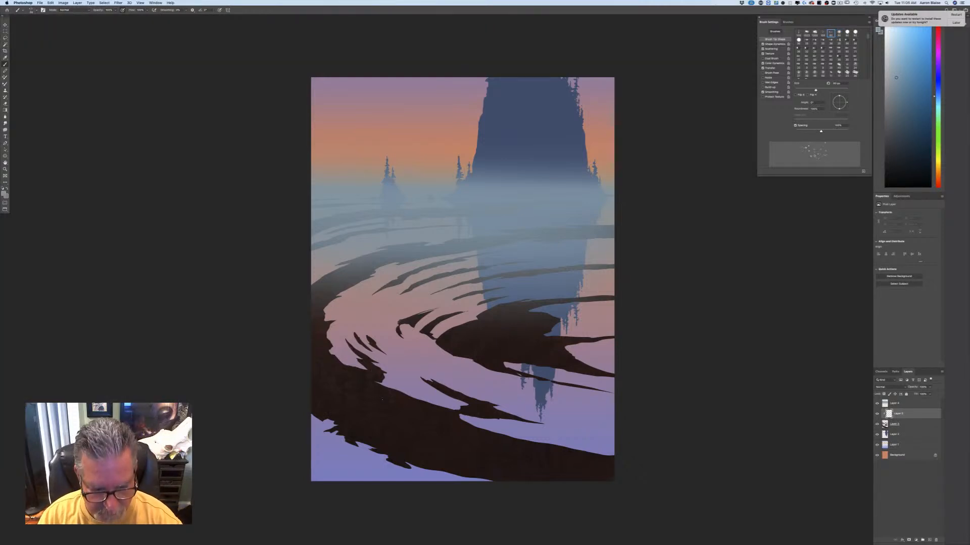
drag(322, 384, 287, 389)
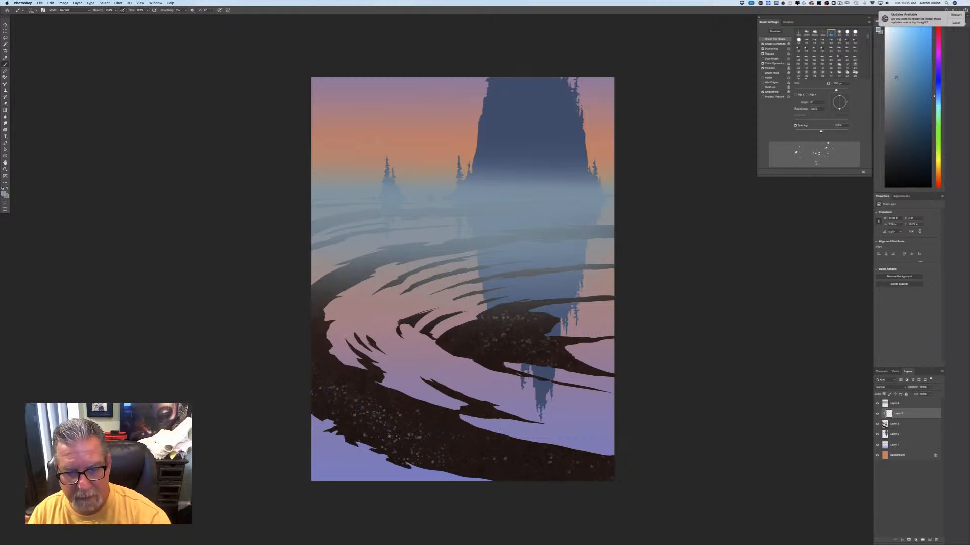
Step: Switch to a soft, cloudy sampled brush and set the foreground colour to a muted reddish brown
click(31, 10)
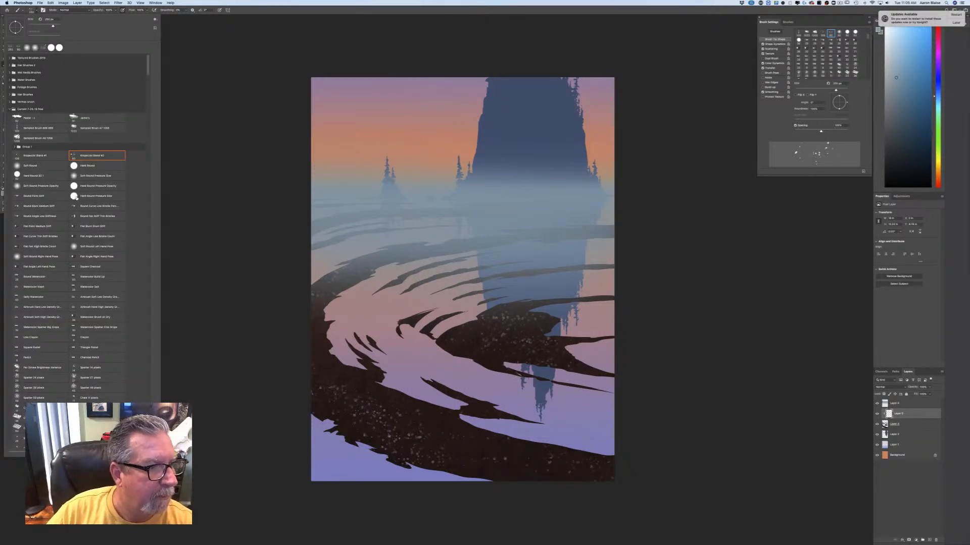
click(94, 129)
click(247, 274)
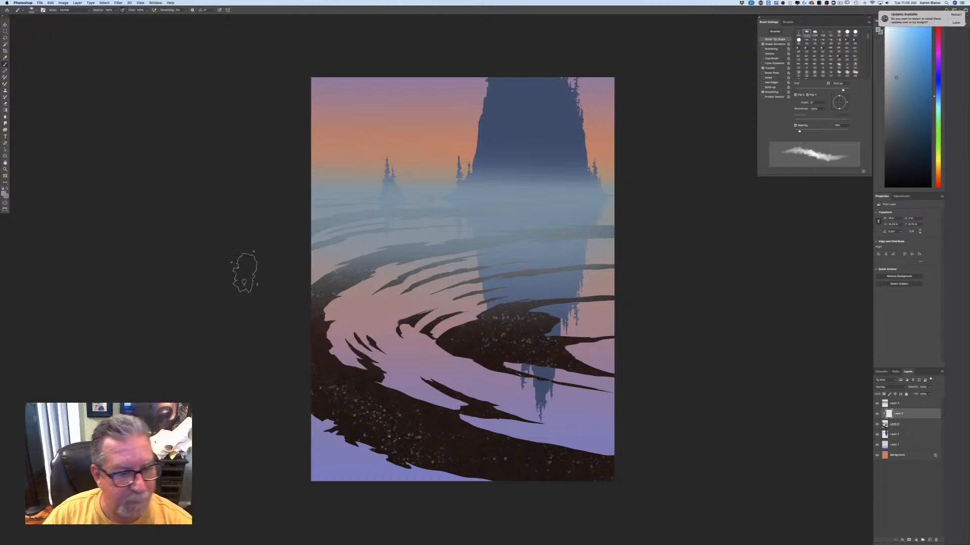
click(3, 193)
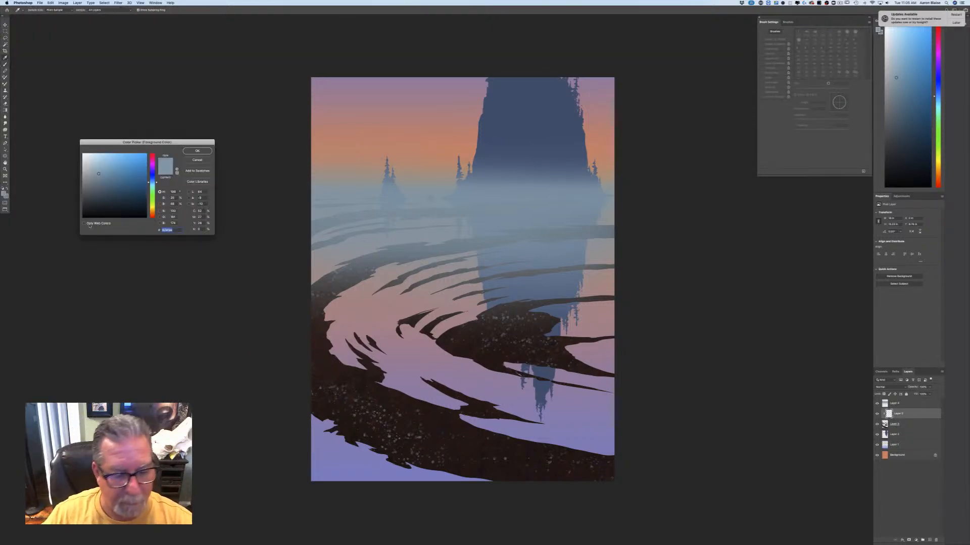
click(383, 403)
click(106, 195)
click(197, 151)
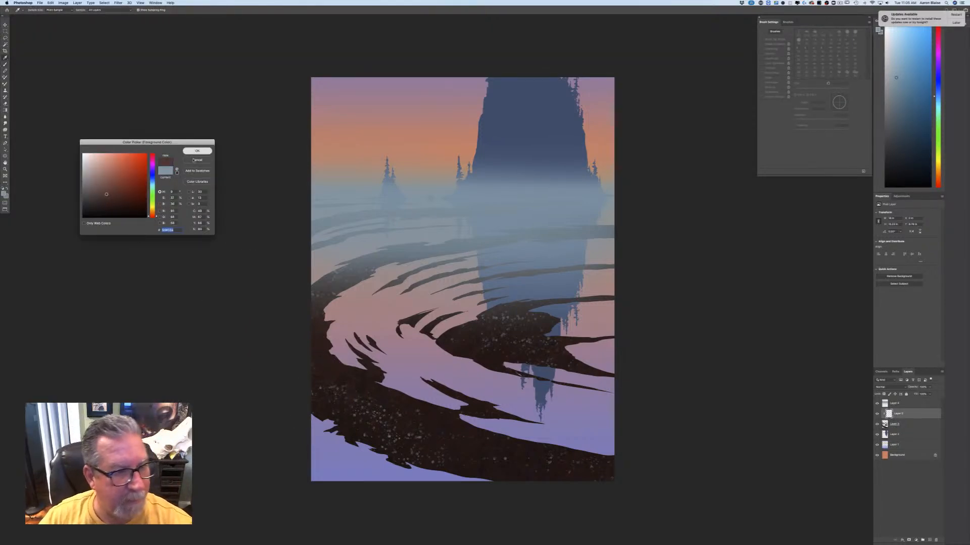
Step: Brush soft muted brown over the foreground band, the central ripple and the curved band's outer edge, enlarging the brush for the curve
mouse_move(510, 444)
mouse_down()
mouse_move(599, 526)
mouse_move(401, 459)
mouse_move(601, 486)
mouse_up()
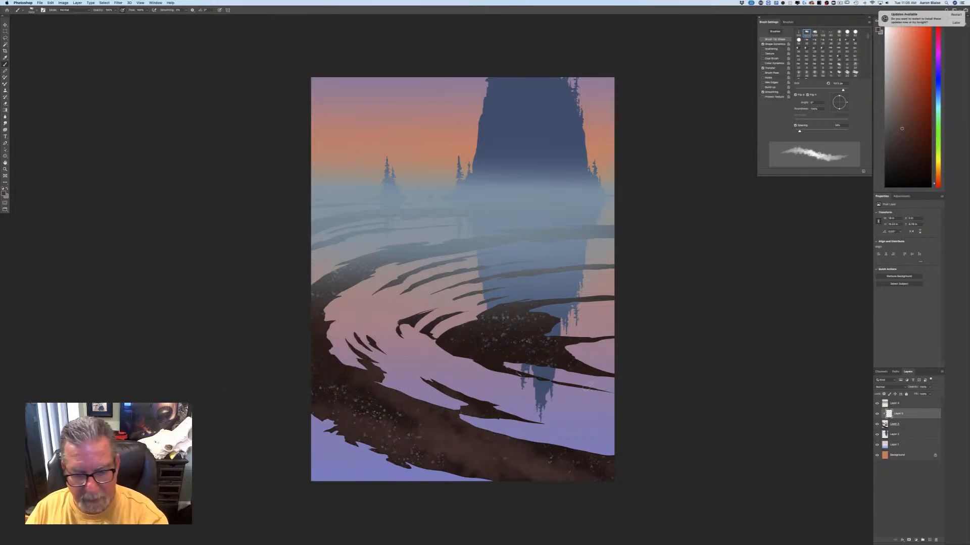
mouse_move(561, 354)
mouse_down()
mouse_move(470, 346)
mouse_move(430, 329)
mouse_move(548, 339)
mouse_up()
key(bracketright)
key(bracketright)
key(bracketright)
key(bracketright)
drag(323, 318, 349, 384)
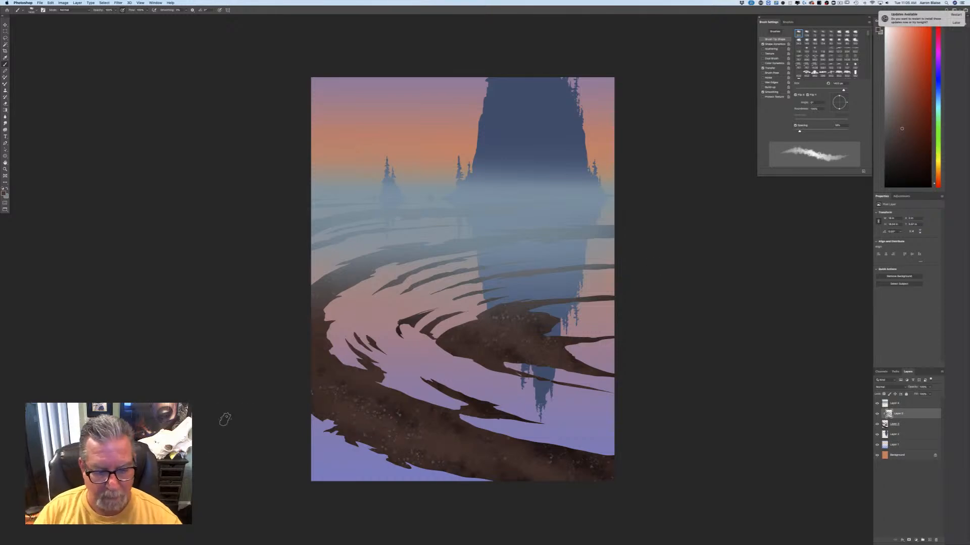
Step: Darken the ripples and subdue the speckles by brushing very dark brown over them with the same cloudy brush
click(4, 193)
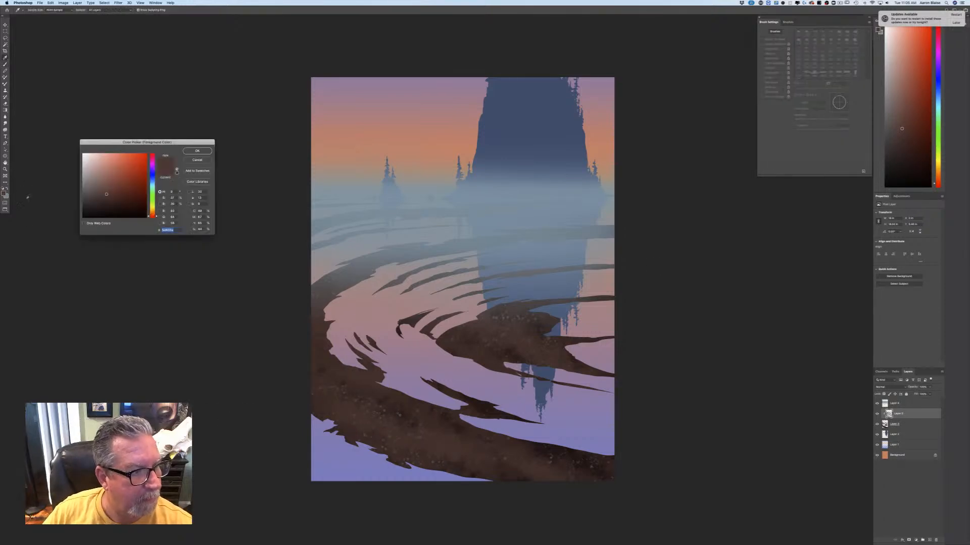
click(110, 209)
click(197, 151)
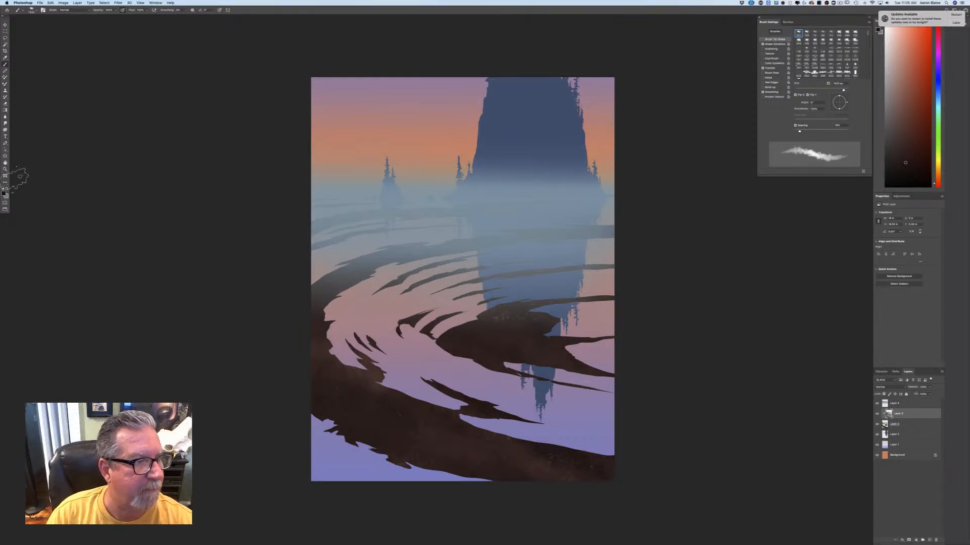
Step: Add patchy reddish-brown texture to the outer part of the foreground band with a jagged, scattered sampled brush
click(30, 9)
mouse_move(149, 71)
mouse_down()
mouse_move(147, 345)
mouse_move(139, 246)
mouse_up()
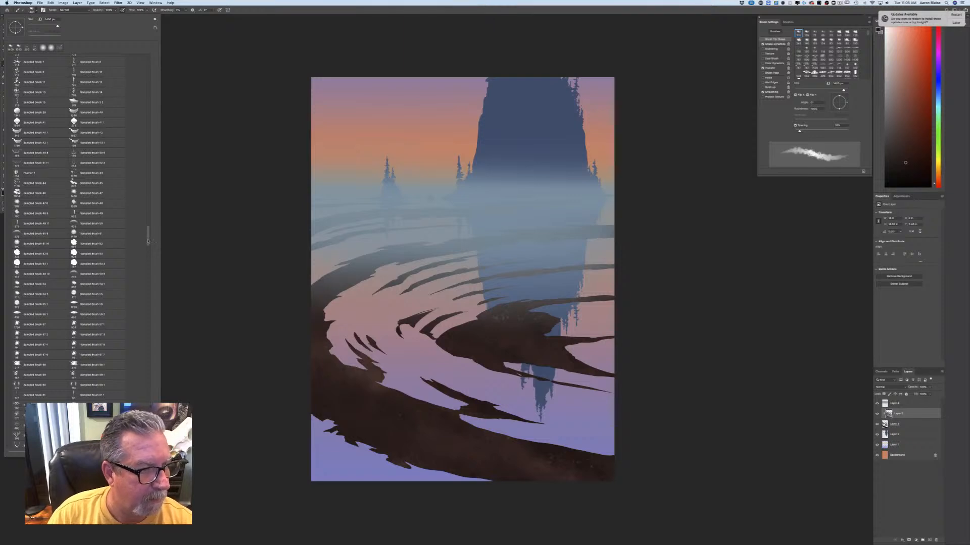
drag(148, 242, 142, 196)
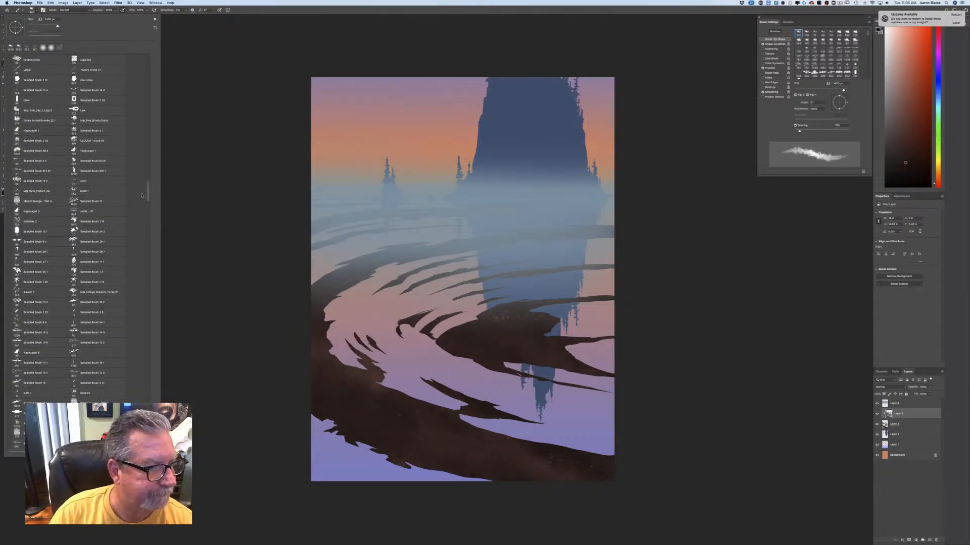
click(83, 242)
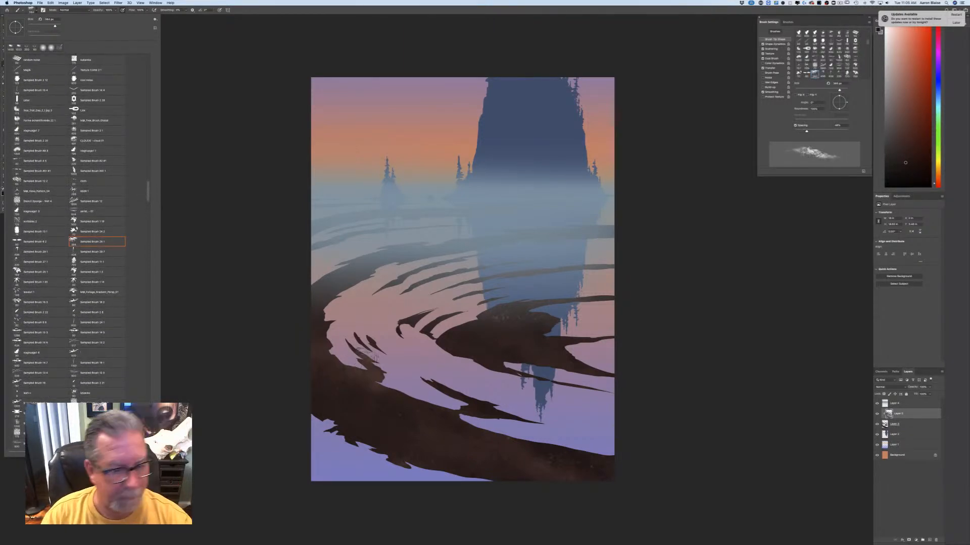
click(368, 381)
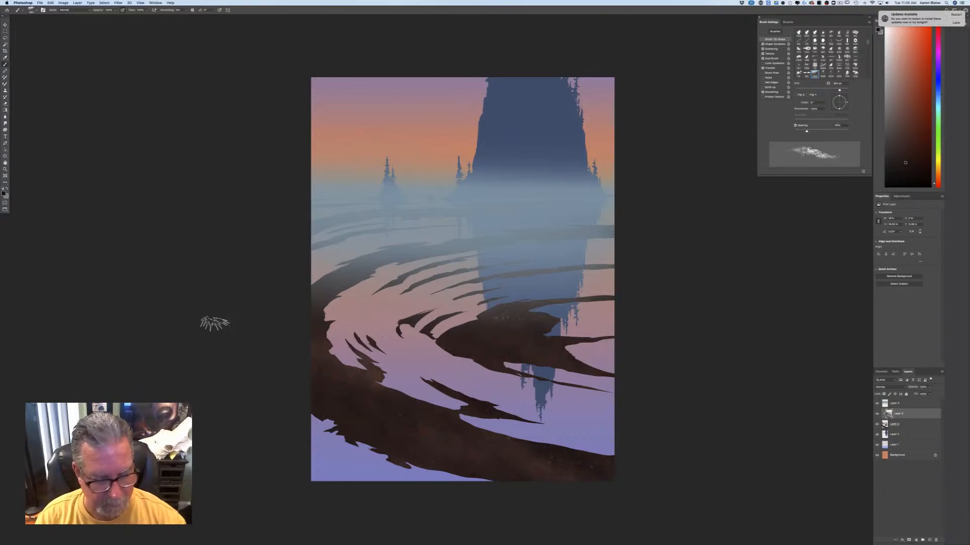
click(4, 193)
click(128, 190)
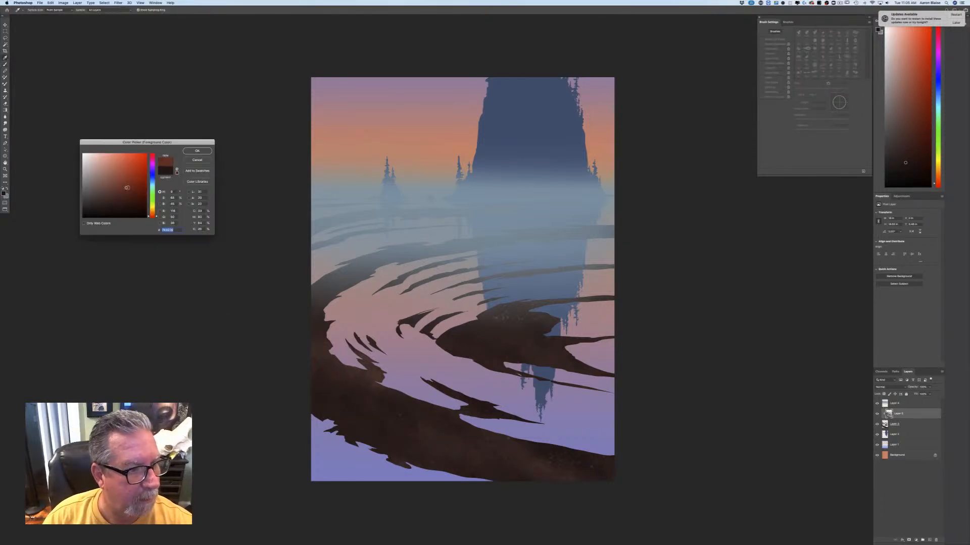
click(197, 150)
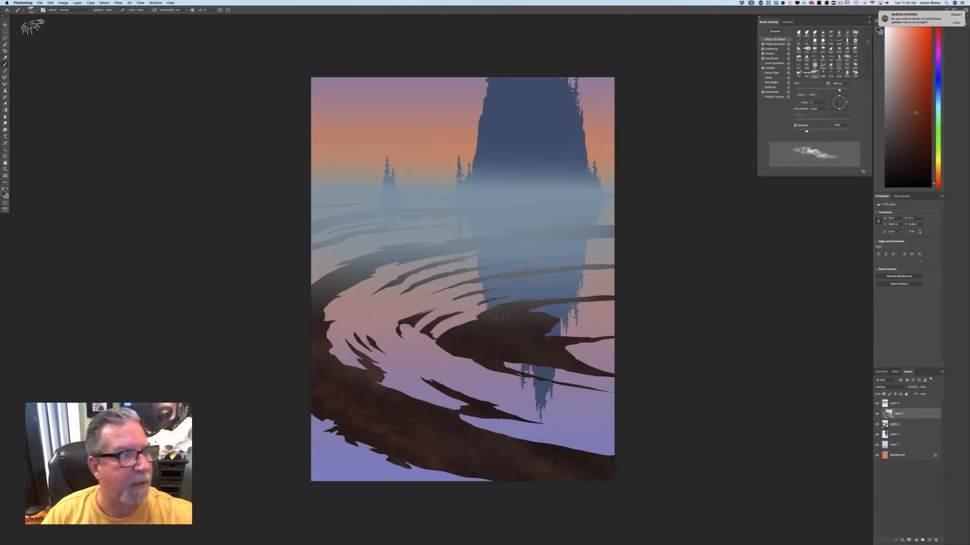
Step: Brush reddish-brown texture over the foreground band and the central ripple with a much enlarged rectangular textured brush
click(31, 10)
click(32, 233)
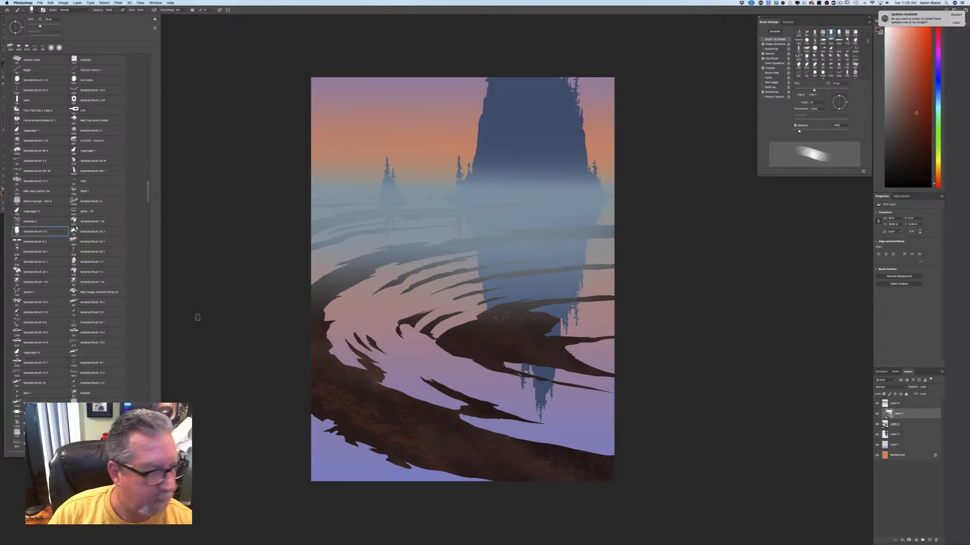
click(312, 357)
key(bracketright)
key(bracketright)
key(bracketright)
key(bracketright)
key(bracketright)
key(bracketright)
key(bracketright)
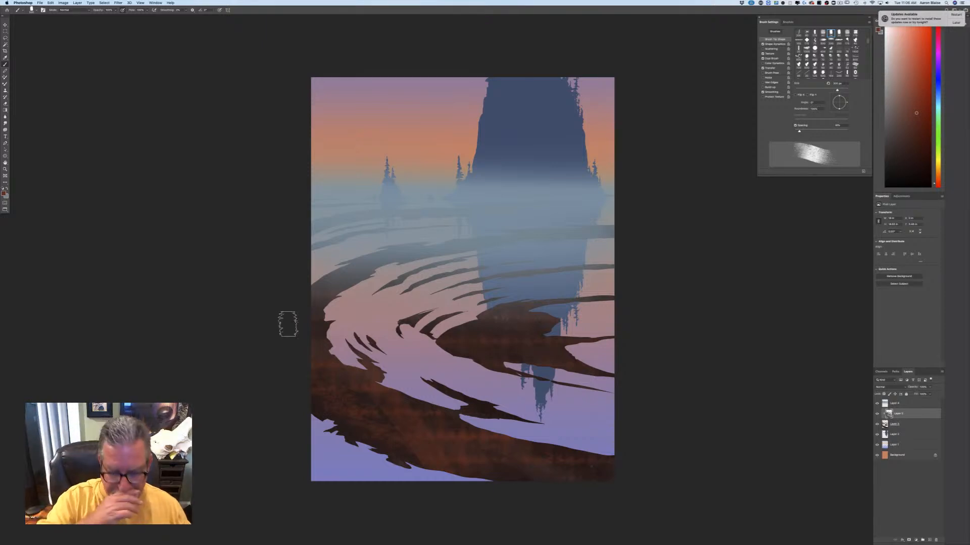
Step: Mute the red texture on the foreground band with a dark greyish brown and an oval textured brush
click(36, 10)
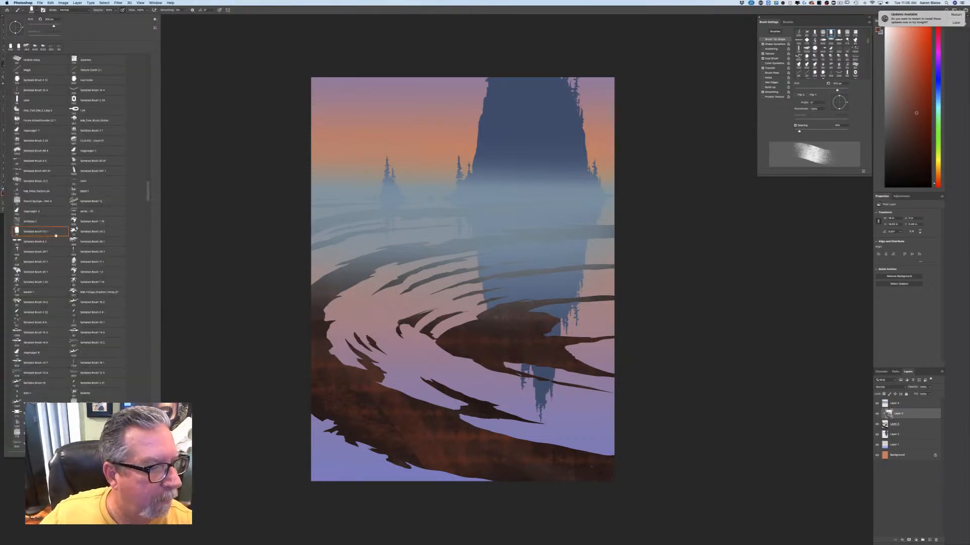
click(28, 183)
key(Return)
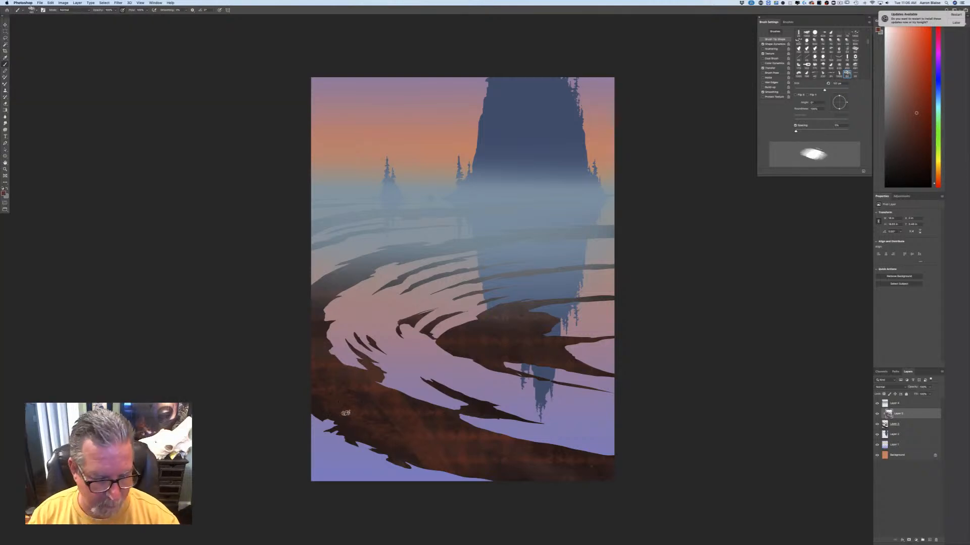
click(5, 193)
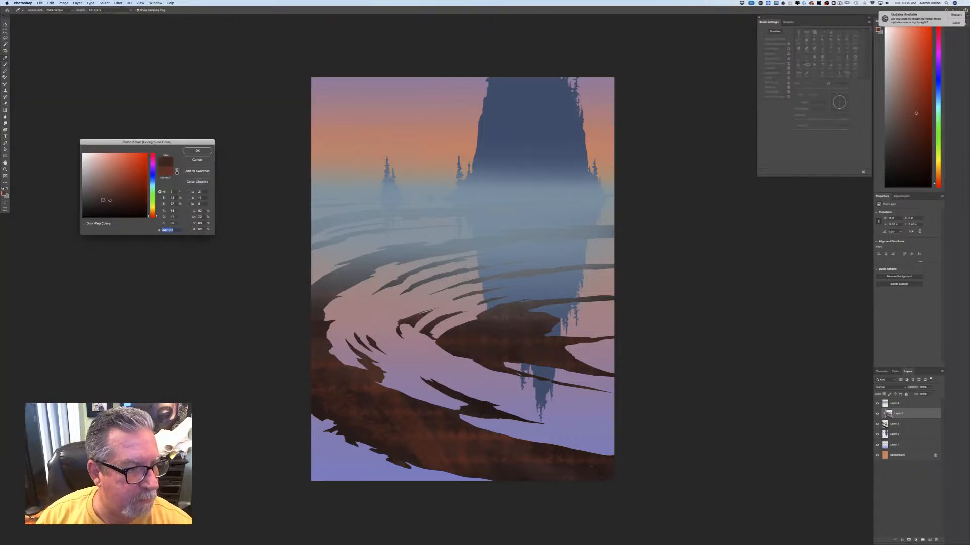
click(197, 151)
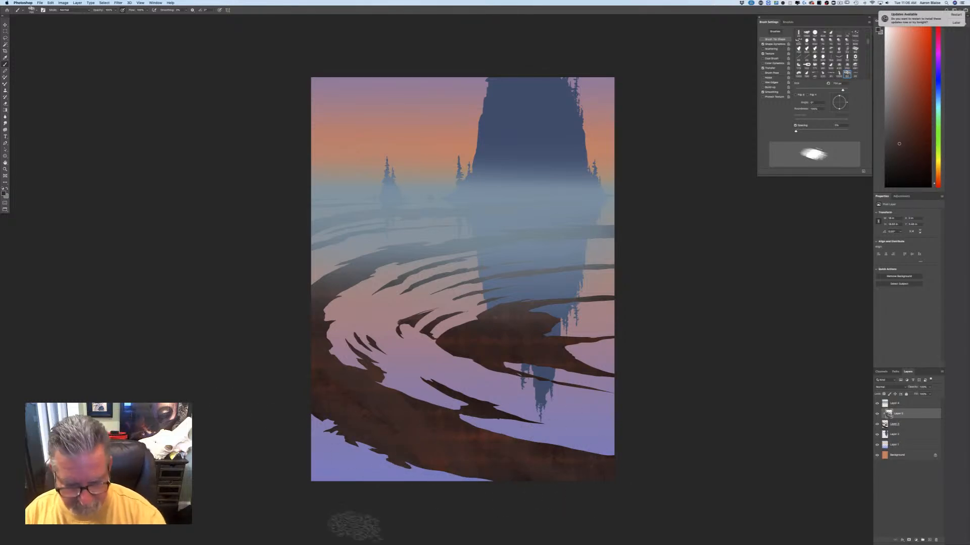
Step: Shade parts of the foreground band with a near-black brown using the same oval textured brush
mouse_move(325, 538)
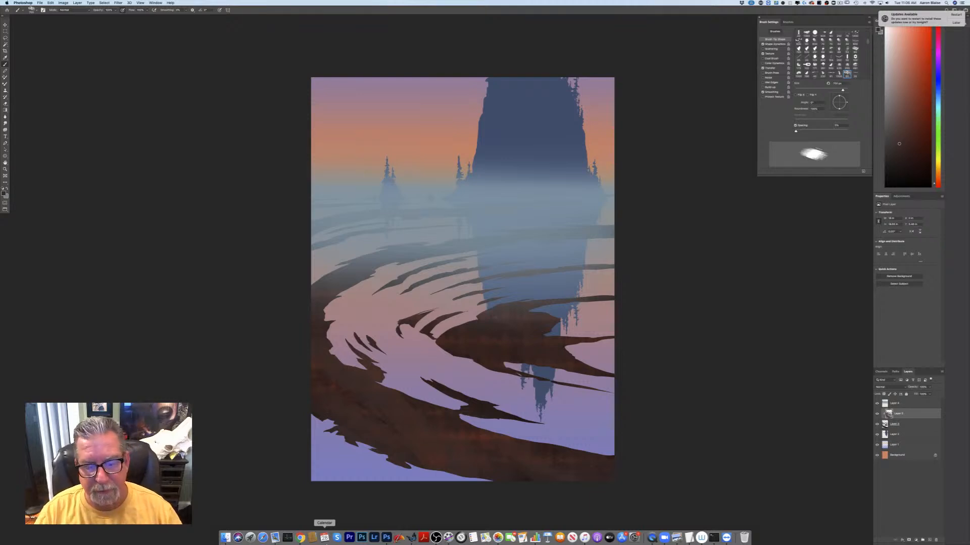
click(5, 193)
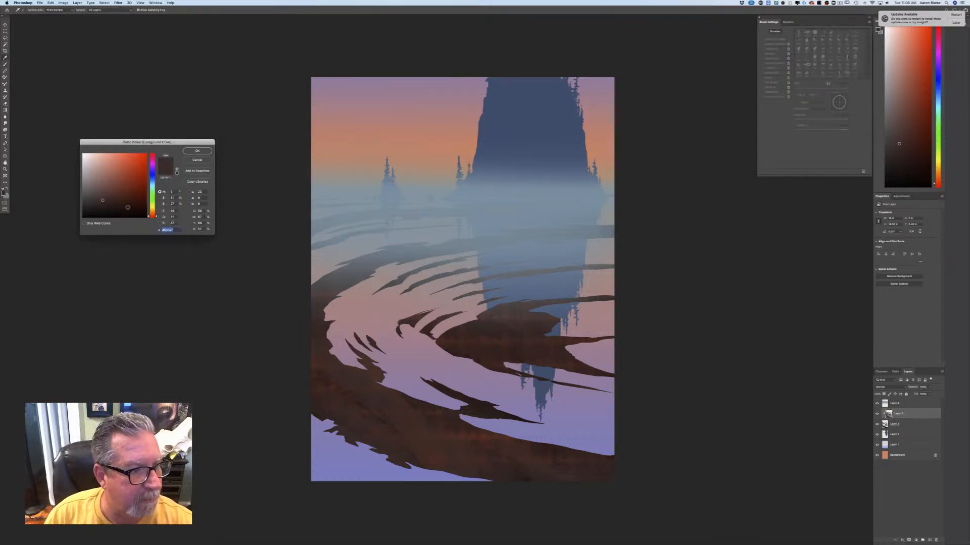
click(196, 152)
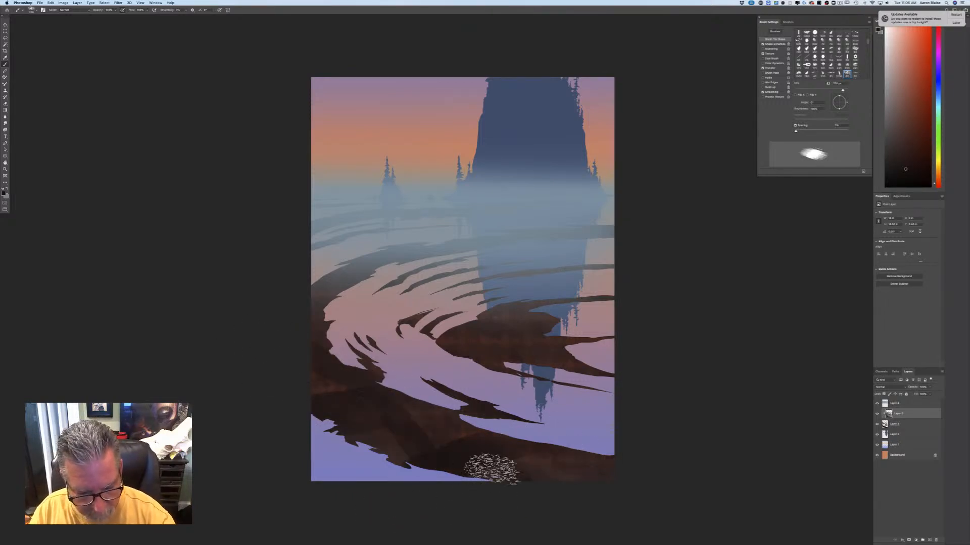
Step: Cover most of the foreground band in near-black brown with an enlarged cloud-like brush
click(31, 10)
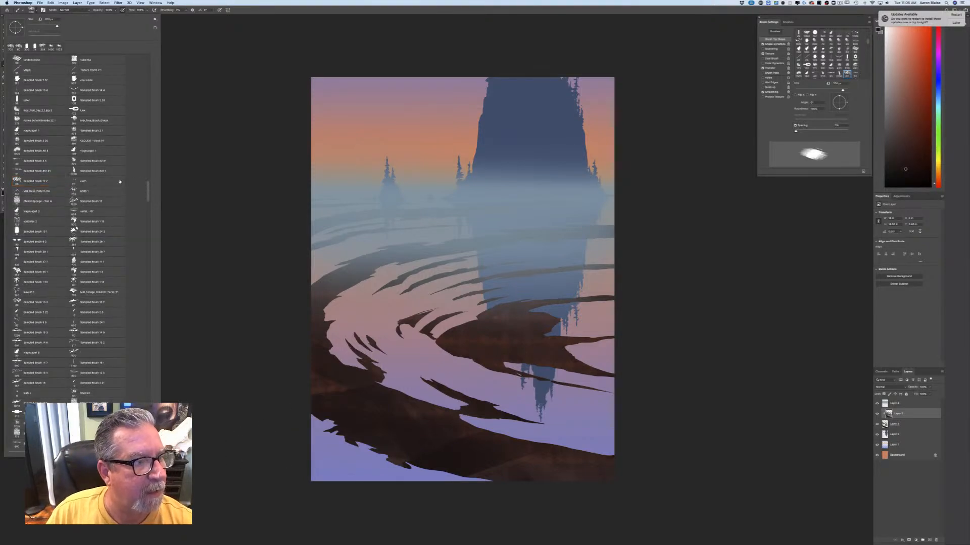
click(94, 120)
click(324, 382)
key(bracketright)
key(bracketright)
key(bracketright)
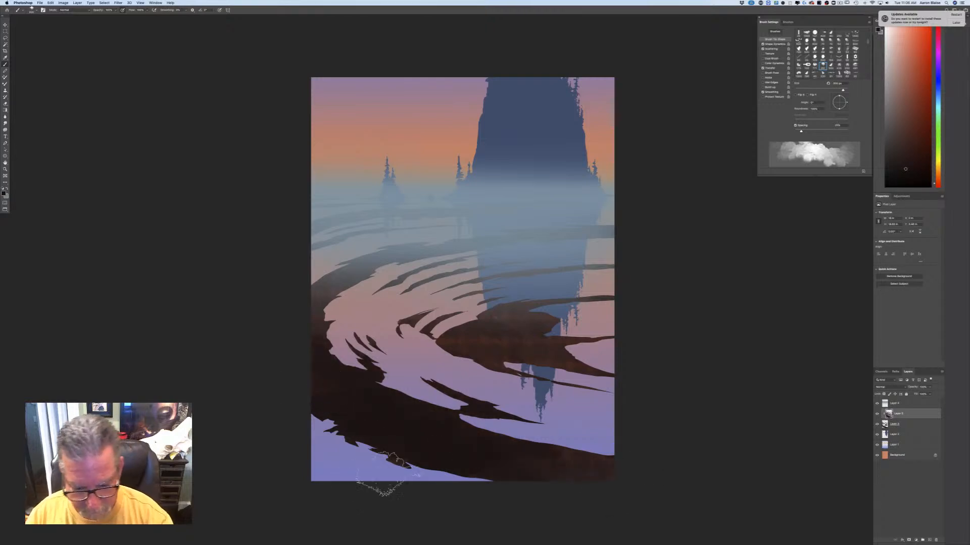
Step: Switch to a thin bristle-style sampled brush and set the foreground colour to a warm orange-brown
click(31, 10)
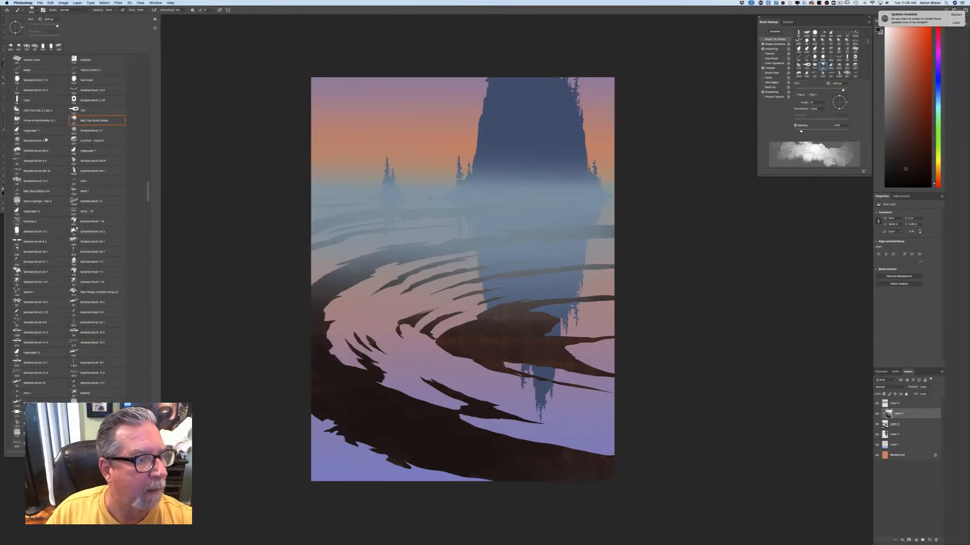
drag(145, 190, 107, 51)
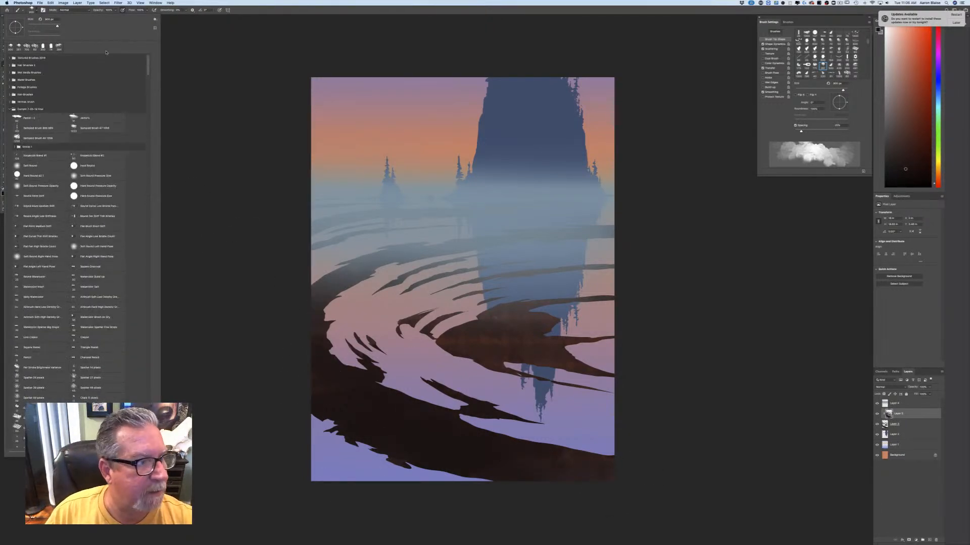
click(22, 127)
click(249, 312)
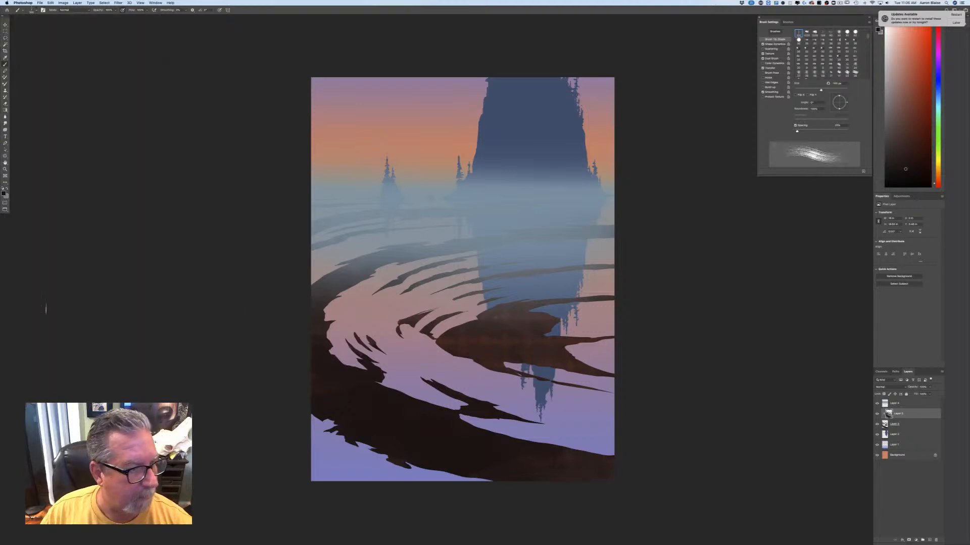
click(4, 193)
drag(153, 217, 154, 214)
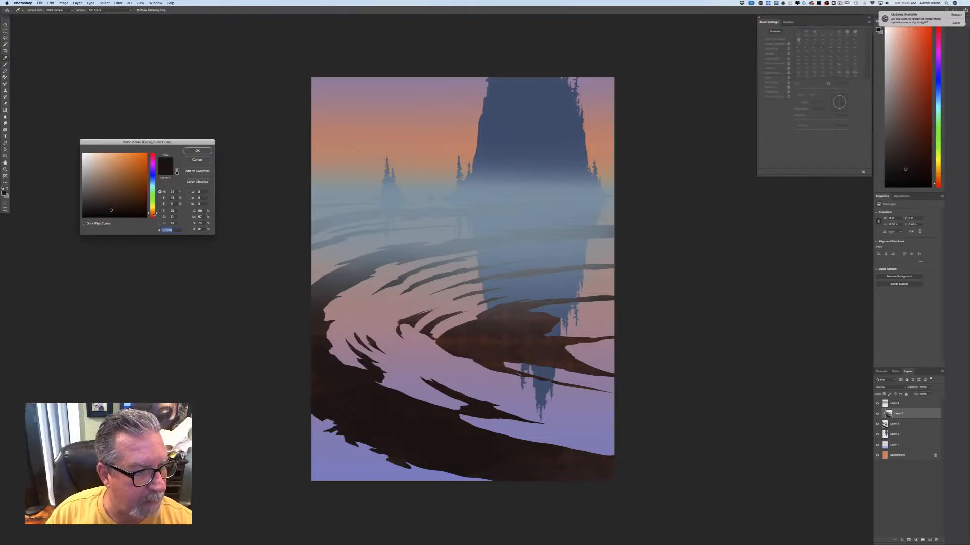
click(197, 151)
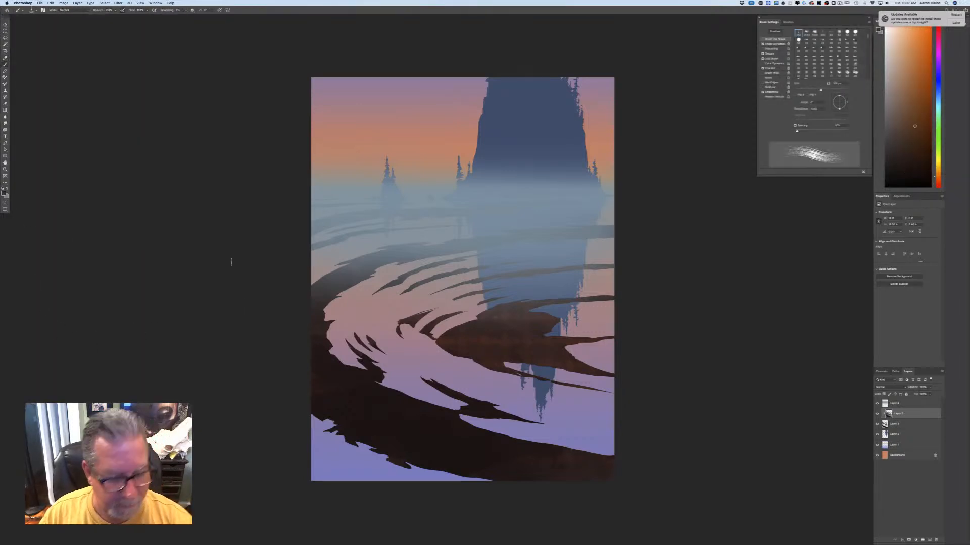
Step: Enlarge the bristle brush and stroke warm brown grain along the foreground band and across the central ripple
key(bracketright)
key(bracketright)
key(bracketright)
key(bracketright)
key(bracketright)
key(bracketright)
key(bracketright)
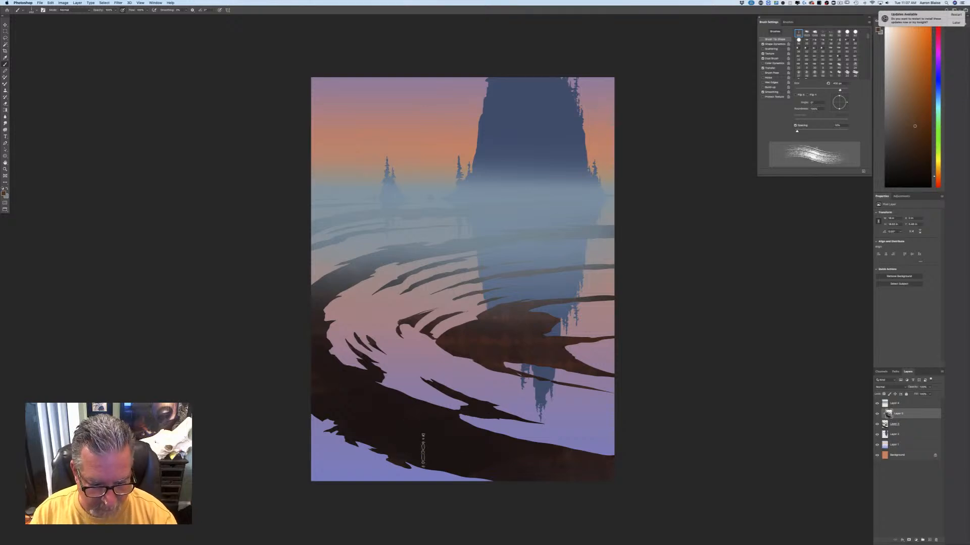
drag(443, 457, 284, 411)
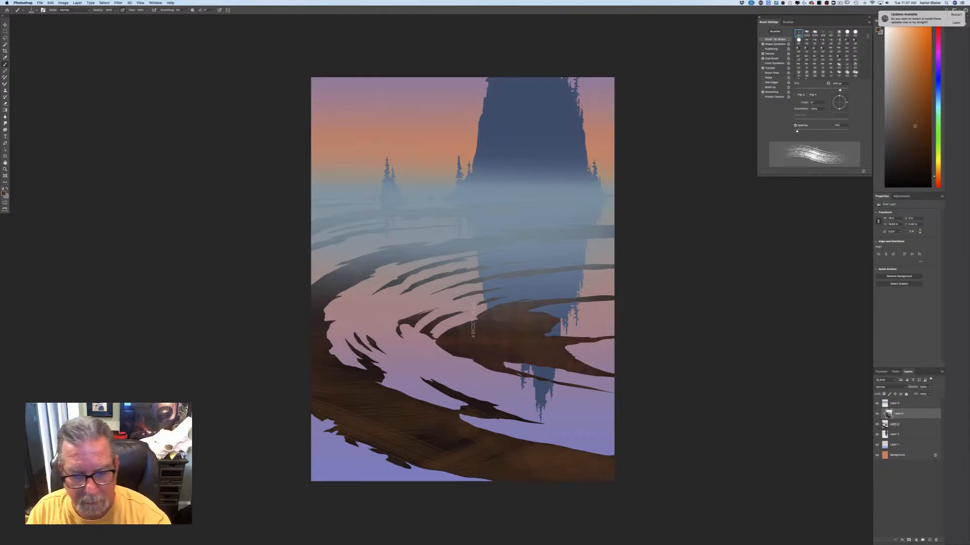
Step: Set the foreground colour to a deeper dark brown and lower the texture depth of the bristle brush
click(4, 192)
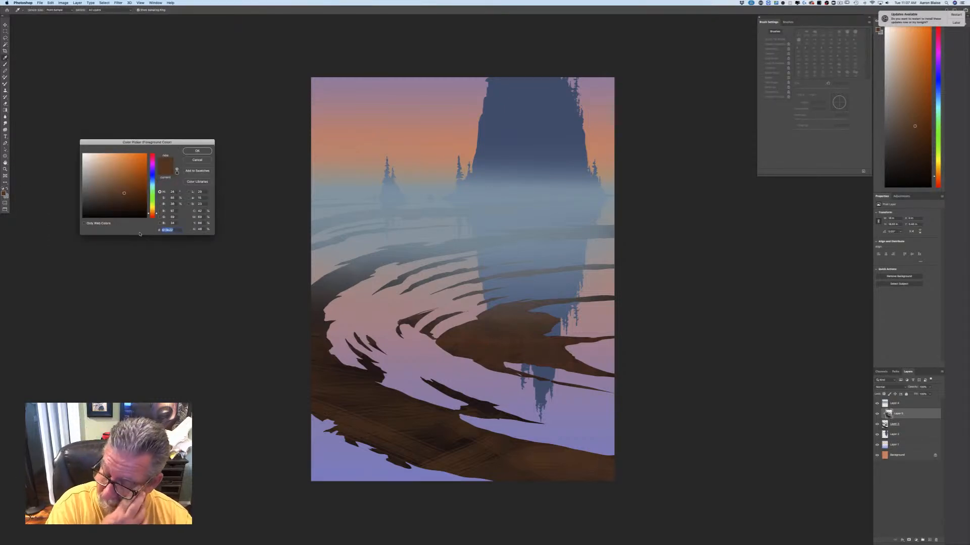
click(196, 150)
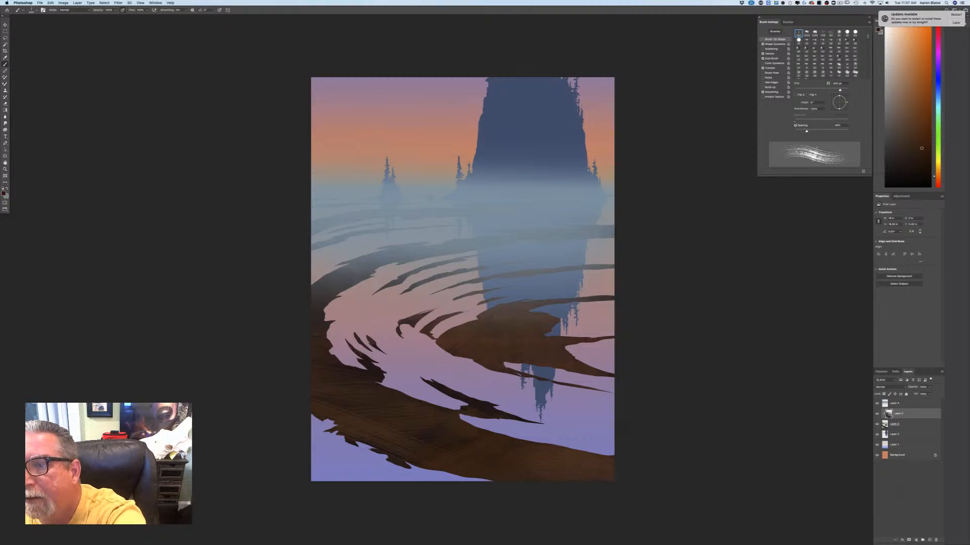
click(769, 53)
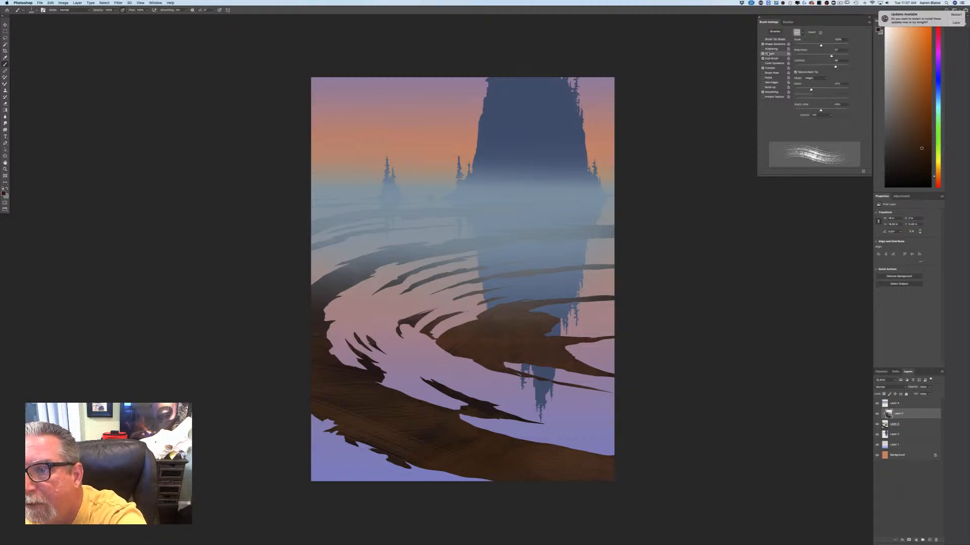
drag(814, 90, 801, 90)
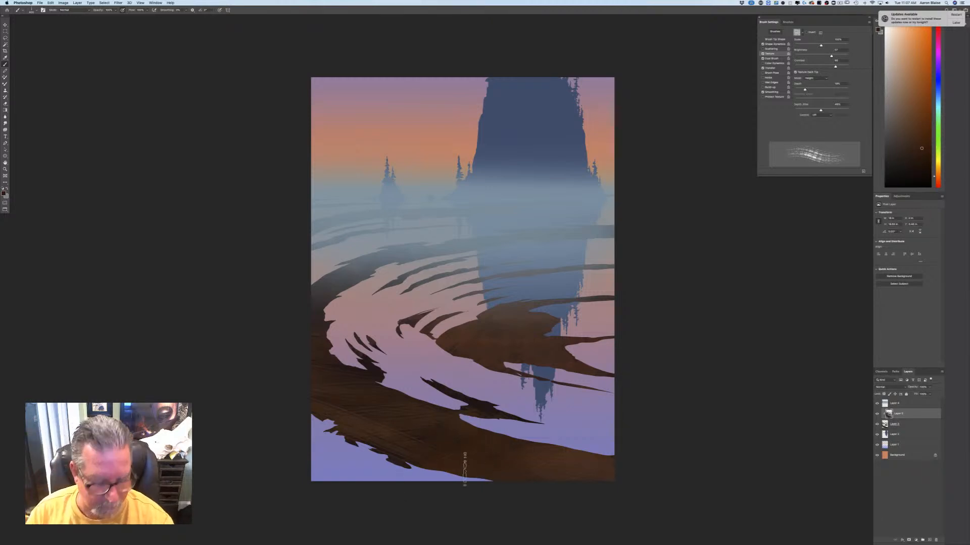
Step: Choose a lighter orange-brown and stroke wood-like grain along the foreground band, the outer curving ripple and the central ripple
click(3, 192)
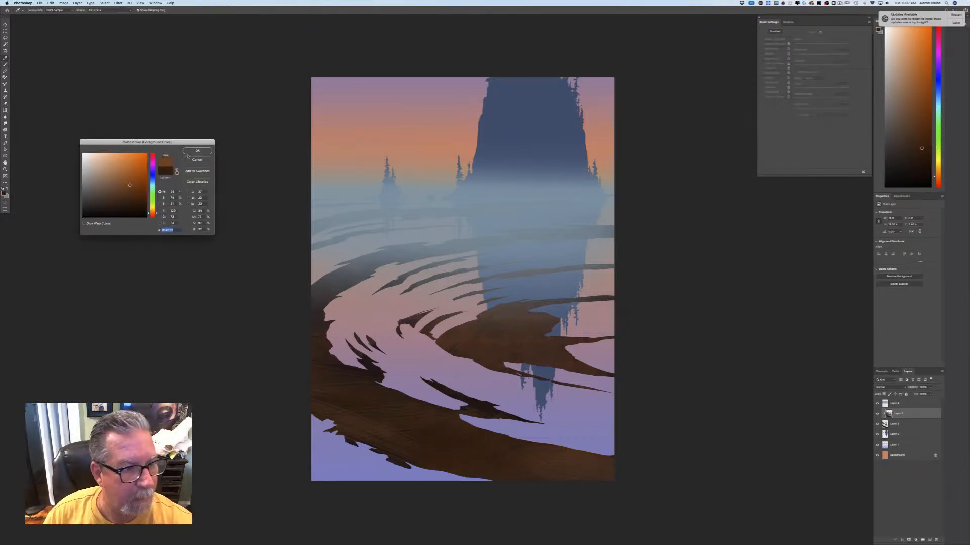
click(413, 441)
click(330, 395)
click(321, 381)
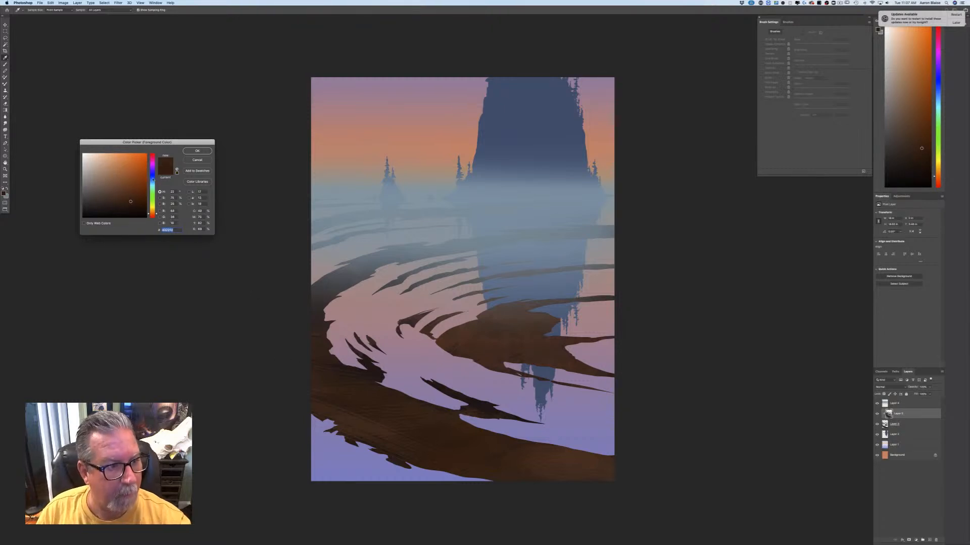
click(125, 180)
click(197, 151)
drag(328, 390, 433, 463)
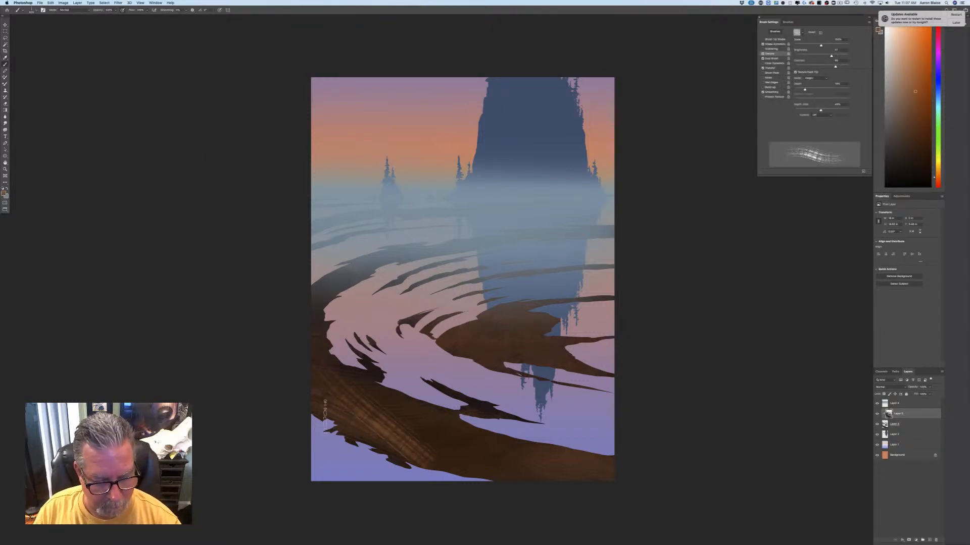
mouse_move(325, 413)
mouse_down()
mouse_move(446, 429)
mouse_move(422, 399)
mouse_move(334, 405)
mouse_move(300, 376)
mouse_move(317, 368)
mouse_move(285, 325)
mouse_move(285, 300)
mouse_move(316, 291)
mouse_up()
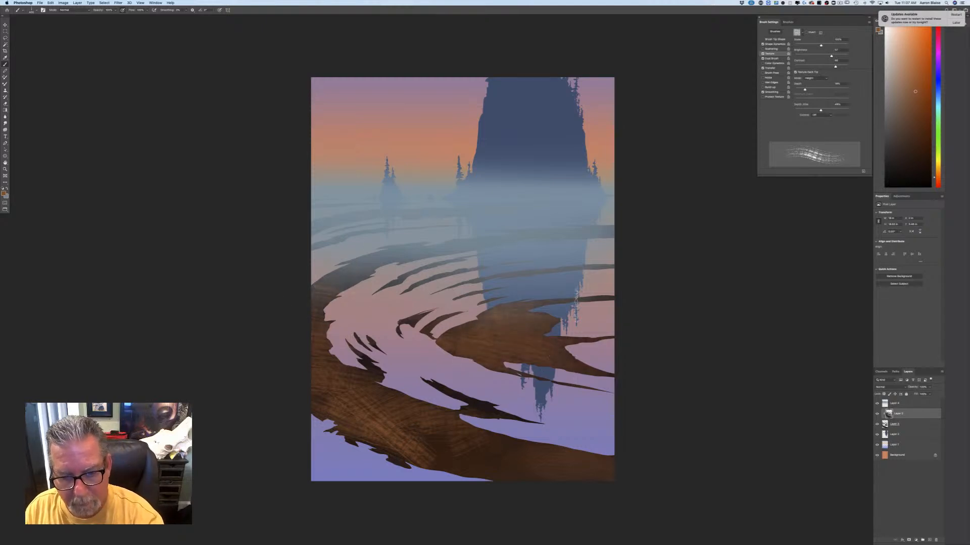
drag(577, 306, 652, 317)
mouse_move(419, 456)
mouse_down()
mouse_move(589, 481)
mouse_move(489, 425)
mouse_move(495, 465)
mouse_move(343, 452)
mouse_up()
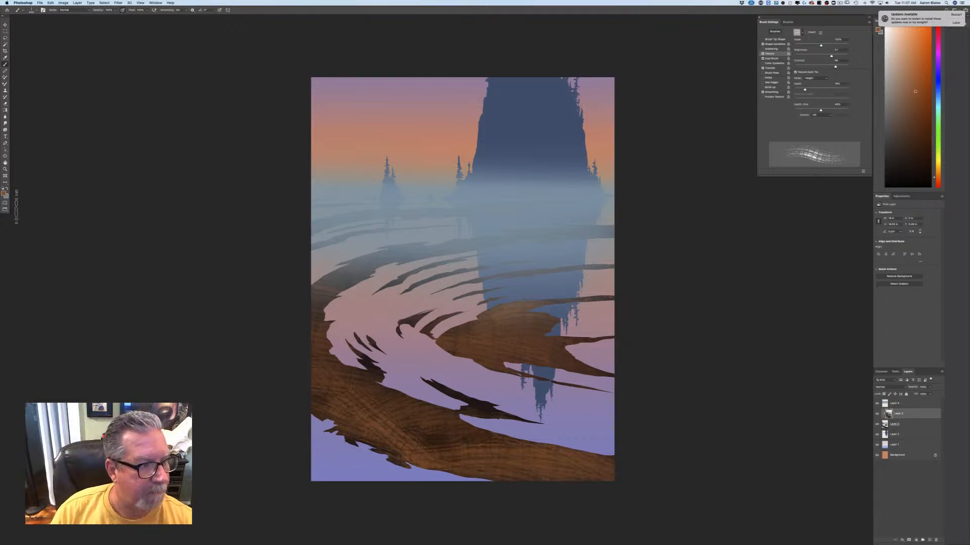
Step: Set the foreground colour to dark brown and increase the bristle brush's angle jitter in its shape dynamics
click(4, 193)
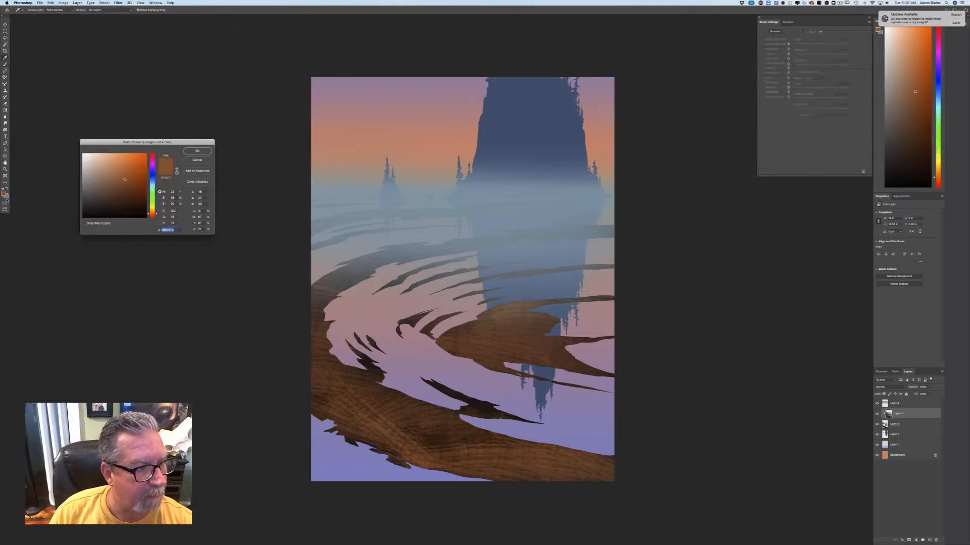
click(191, 151)
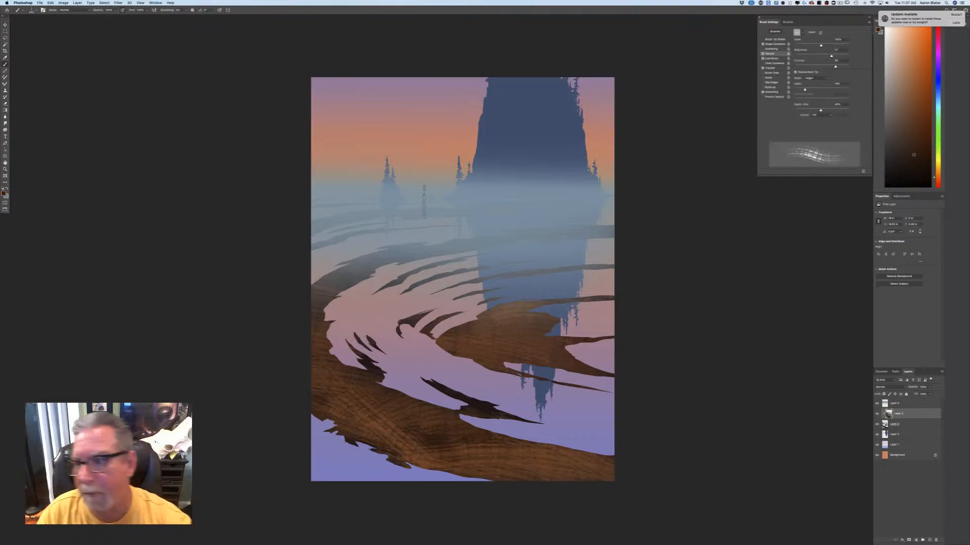
click(769, 39)
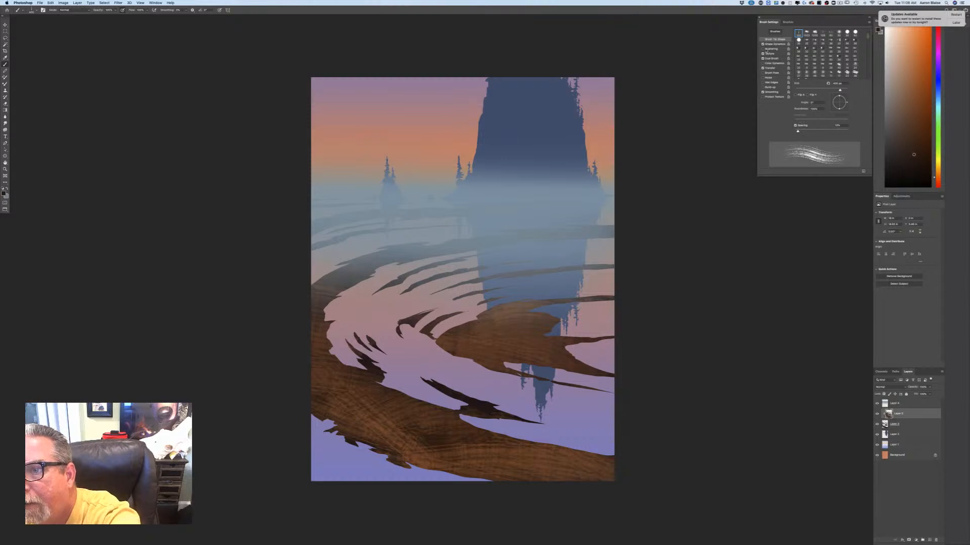
click(768, 45)
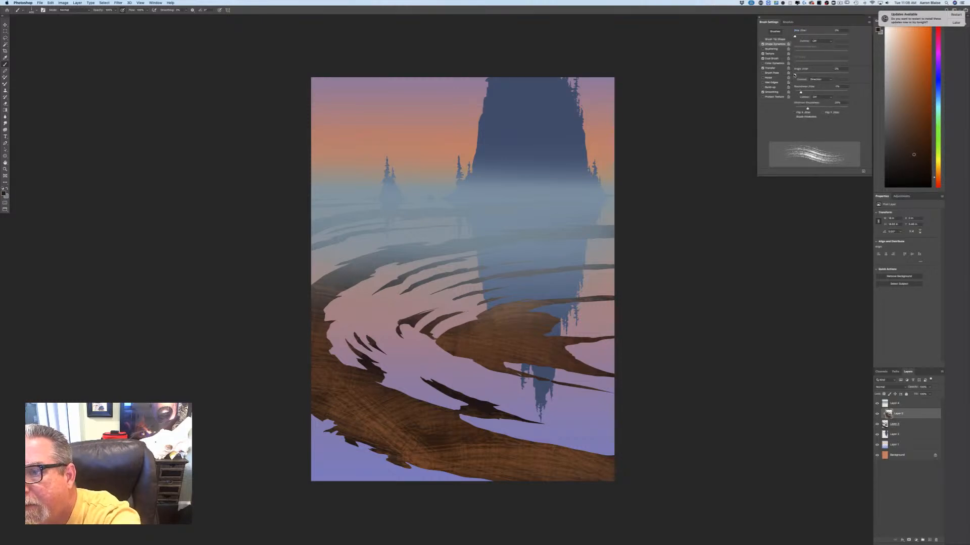
drag(797, 74, 805, 74)
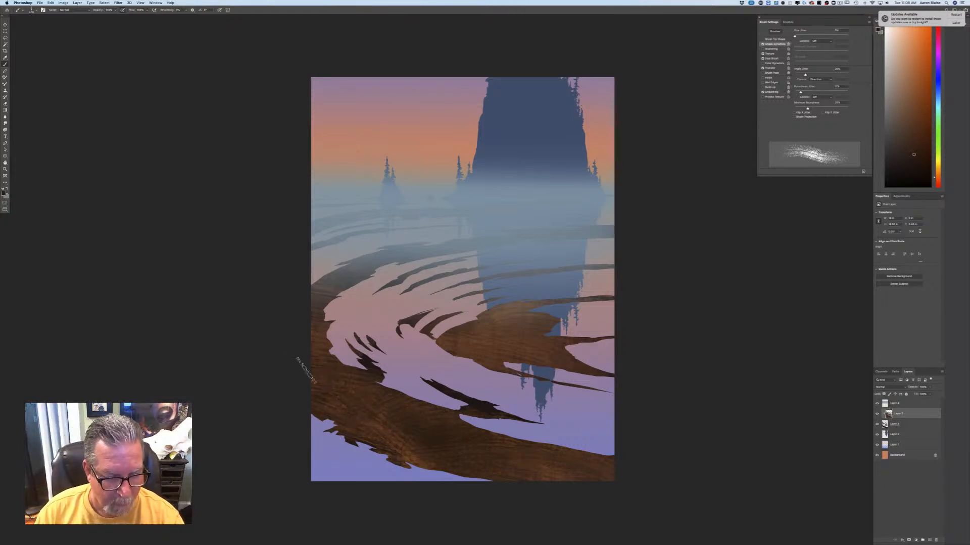
Step: Sample the violet-blue of the water, deepen it, and brush it over the foreground band and the ripples
click(3, 193)
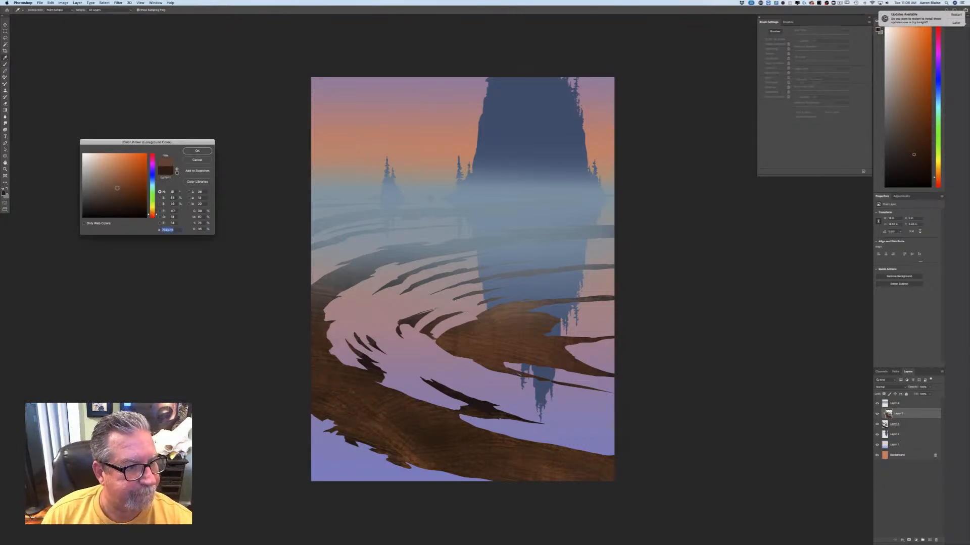
click(319, 431)
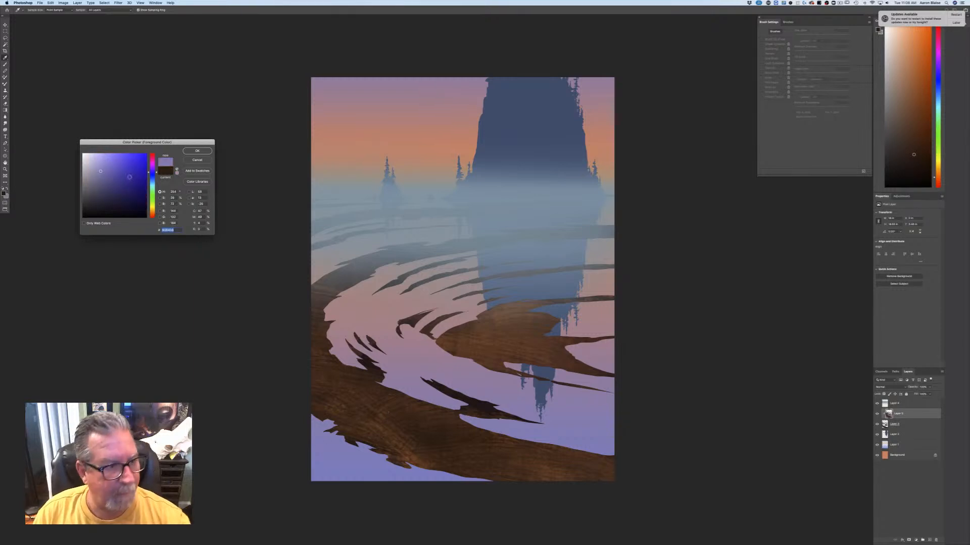
click(114, 177)
click(198, 151)
drag(429, 431, 314, 406)
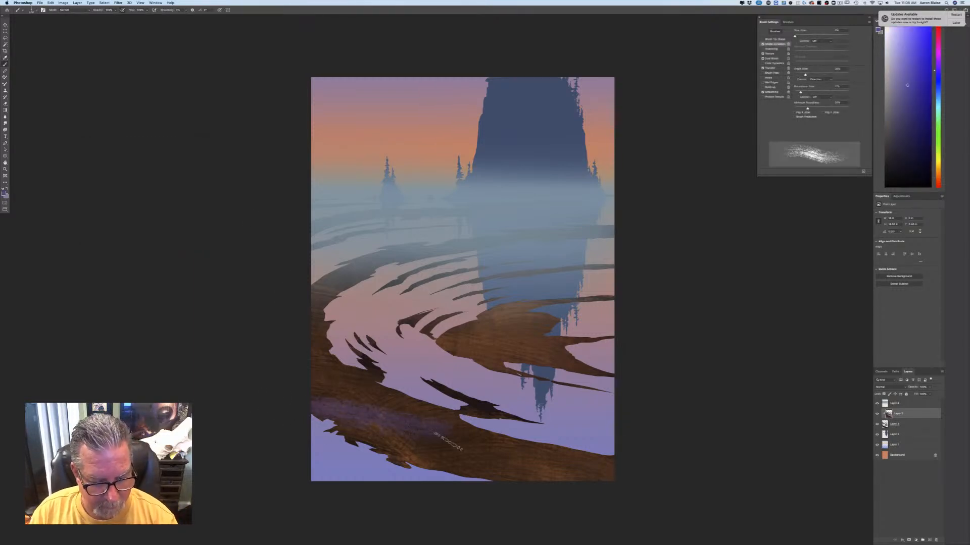
mouse_move(329, 374)
mouse_down()
mouse_move(517, 457)
mouse_move(592, 462)
mouse_move(460, 478)
mouse_move(455, 456)
mouse_move(376, 440)
mouse_up()
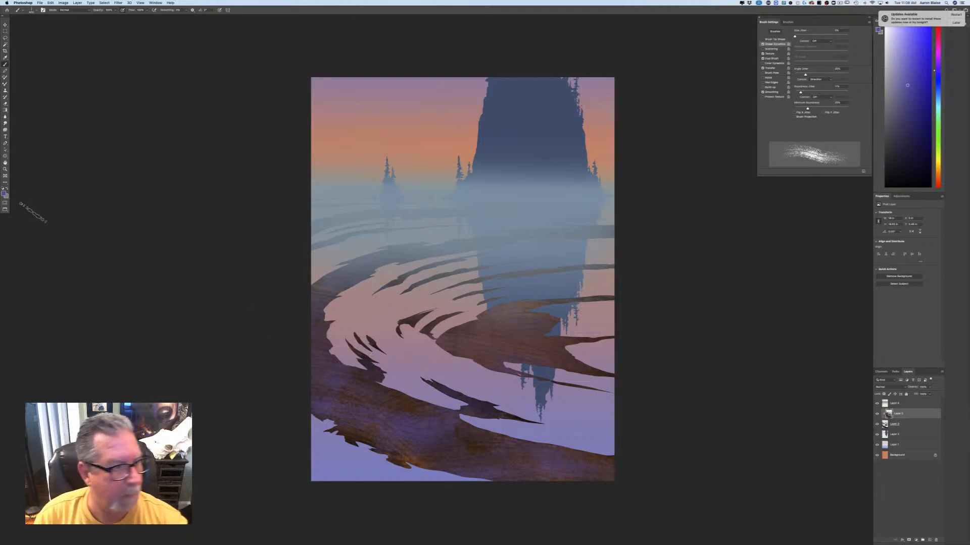
Step: Change the foreground colour to a dark indigo and brush it over the foreground band and ripples
click(5, 193)
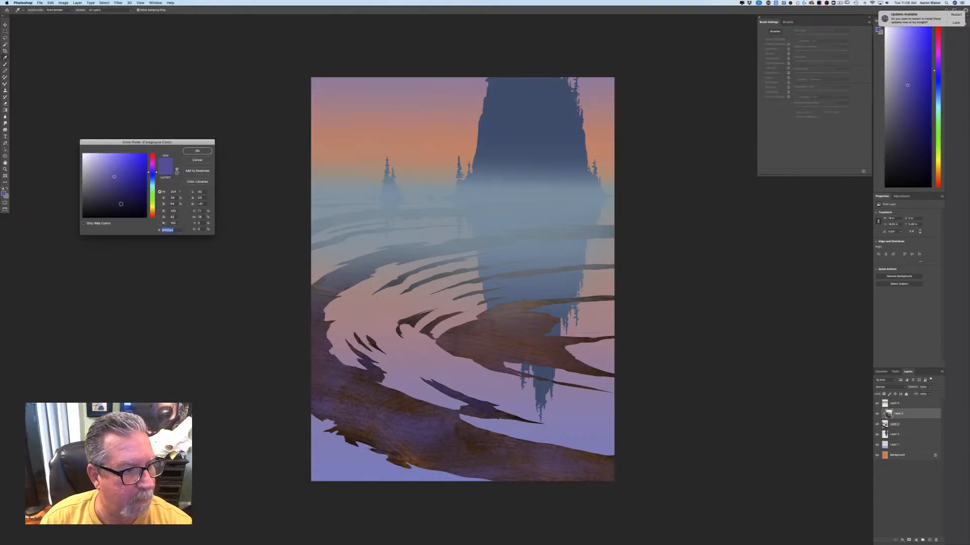
click(121, 204)
click(197, 151)
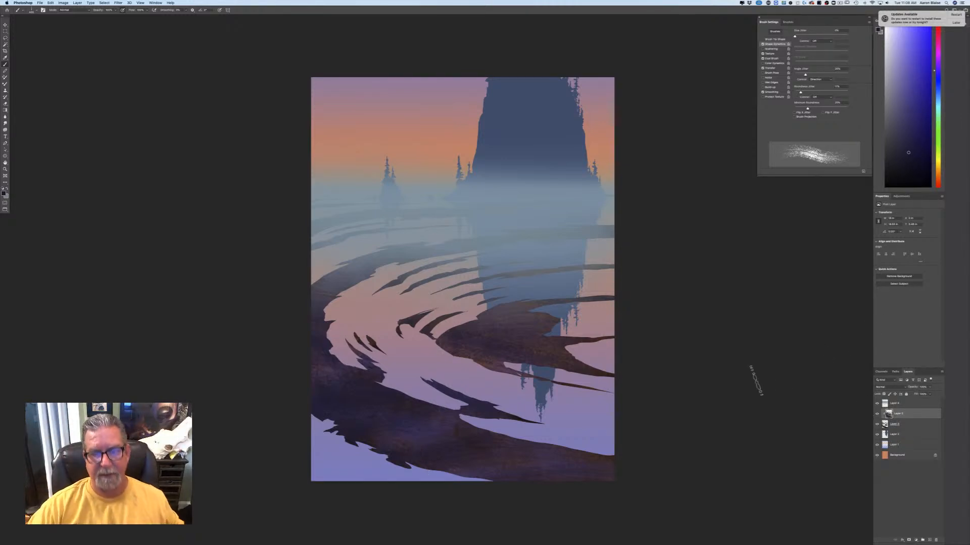
Step: Compare the painting without the horizon haze layer and reduce that layer's opacity to soften the haze
click(878, 403)
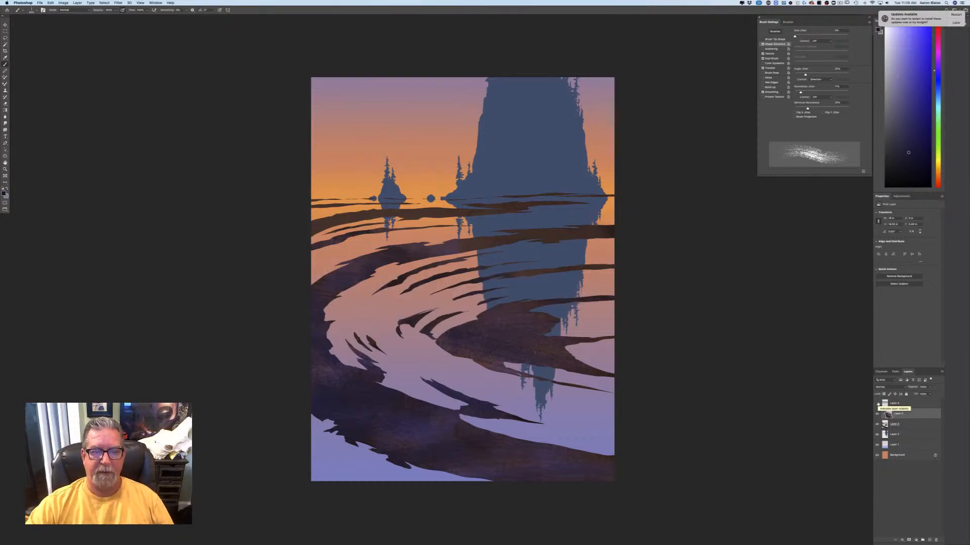
click(877, 404)
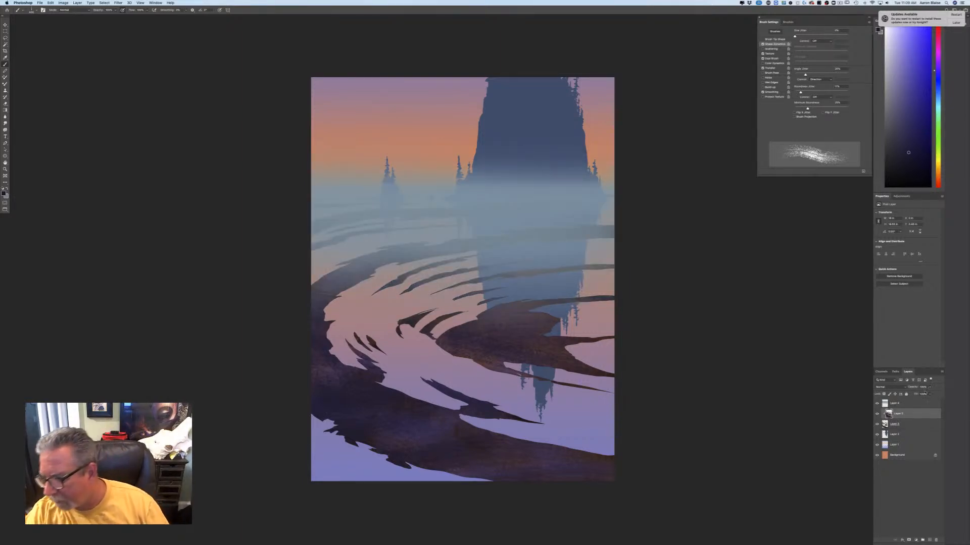
click(905, 405)
click(931, 387)
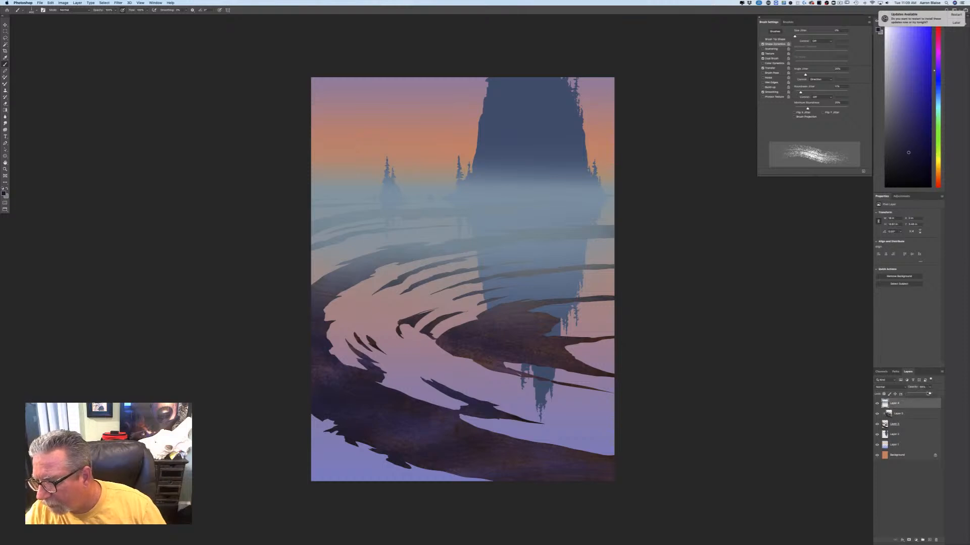
drag(927, 394, 918, 395)
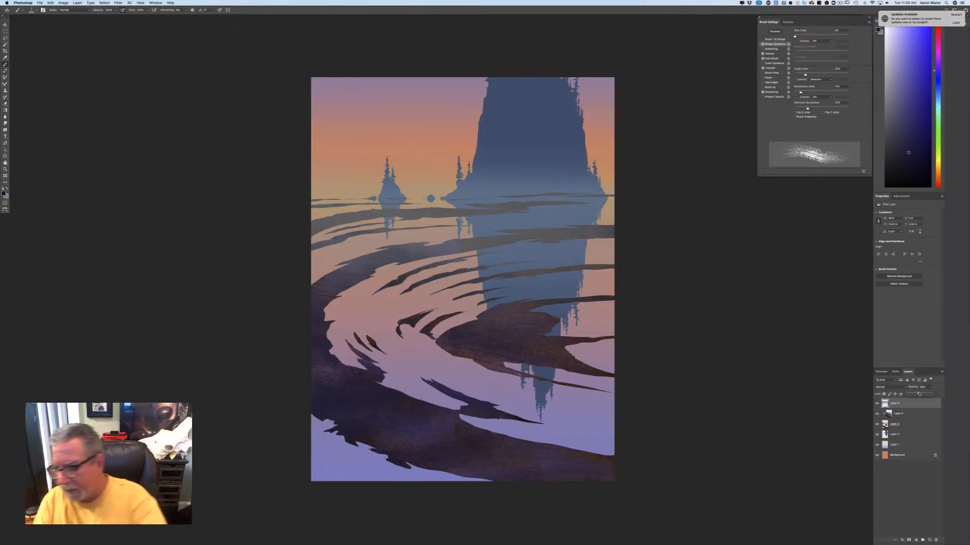
Step: Toggle the clipped texture layer's visibility repeatedly to compare the ripples with and without the painted texture
click(876, 414)
click(877, 414)
click(876, 414)
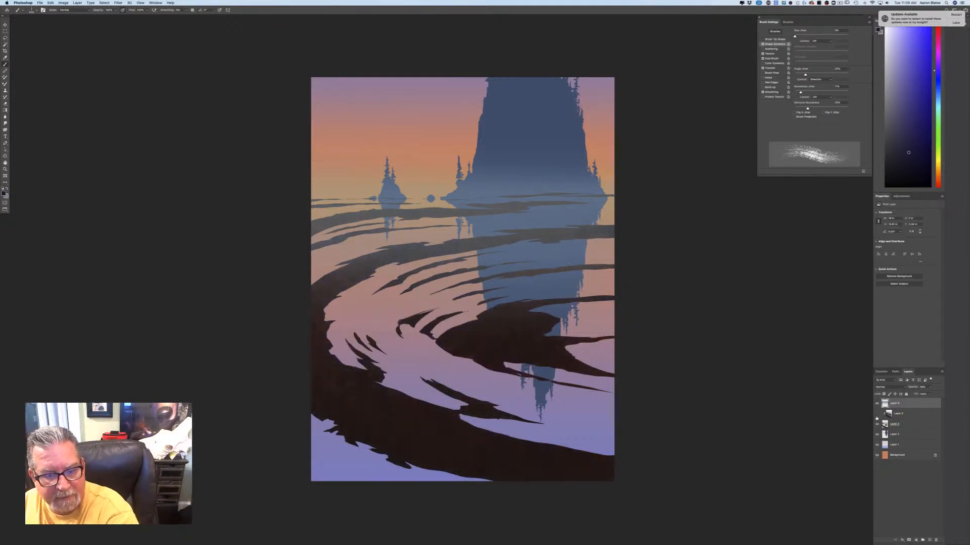
click(877, 414)
click(876, 414)
click(877, 414)
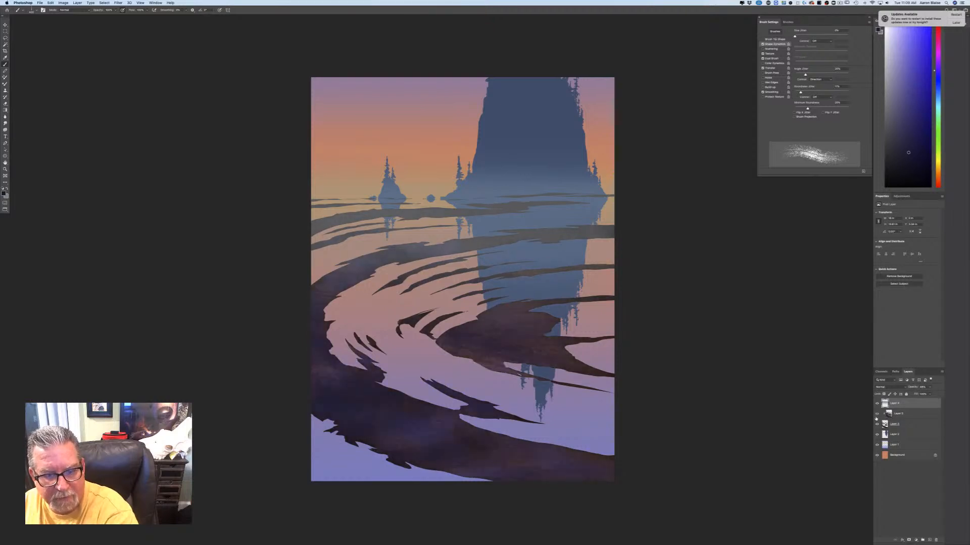
click(877, 414)
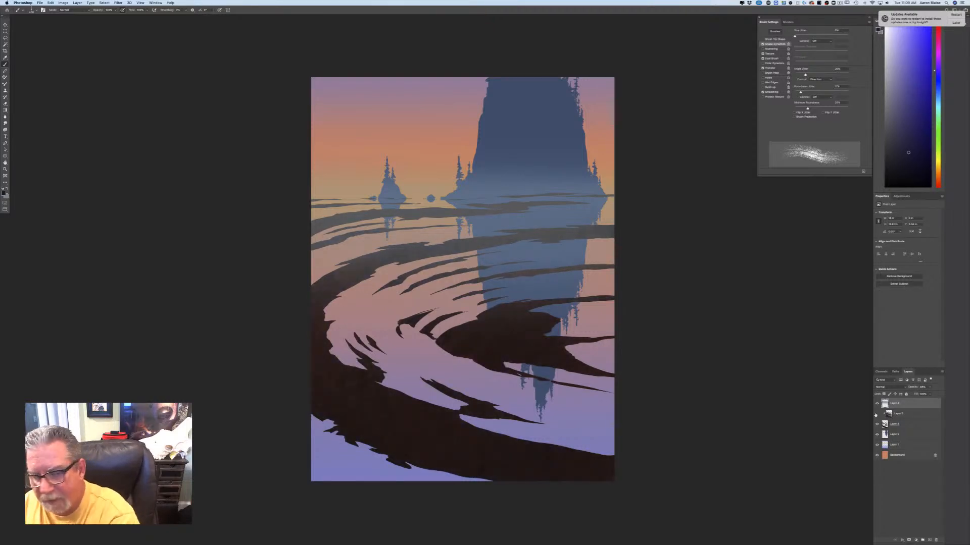
click(876, 414)
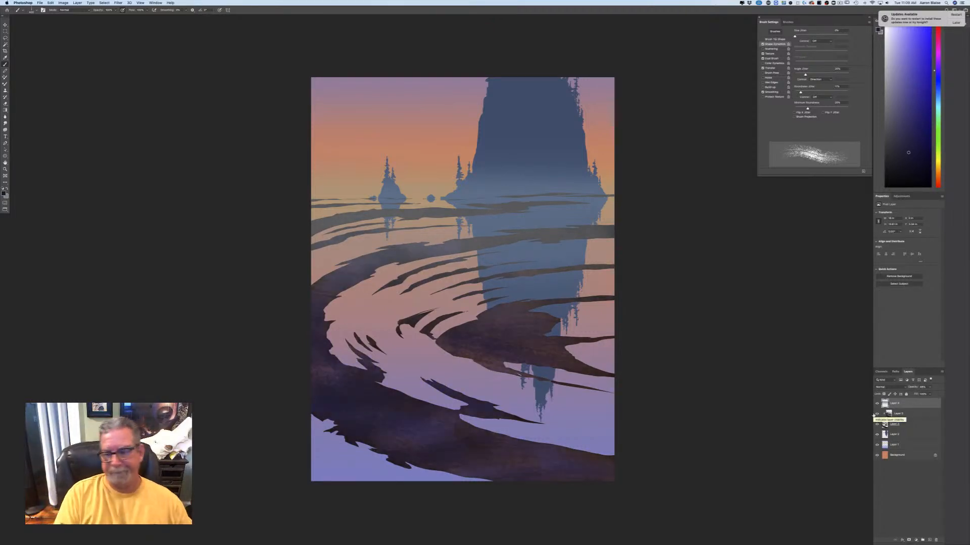
Step: Set the foreground colour to a darker indigo and switch to the Gradient tool
click(4, 194)
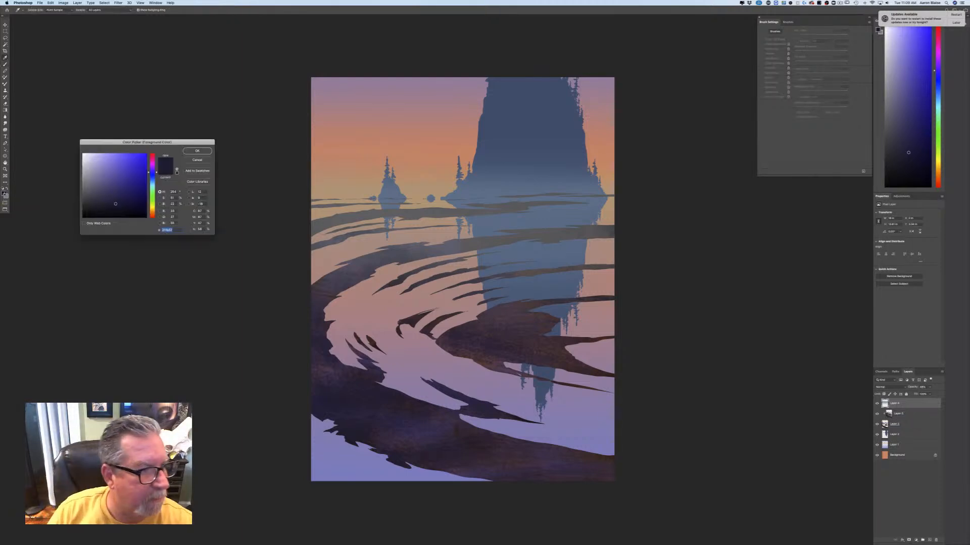
click(111, 207)
click(191, 153)
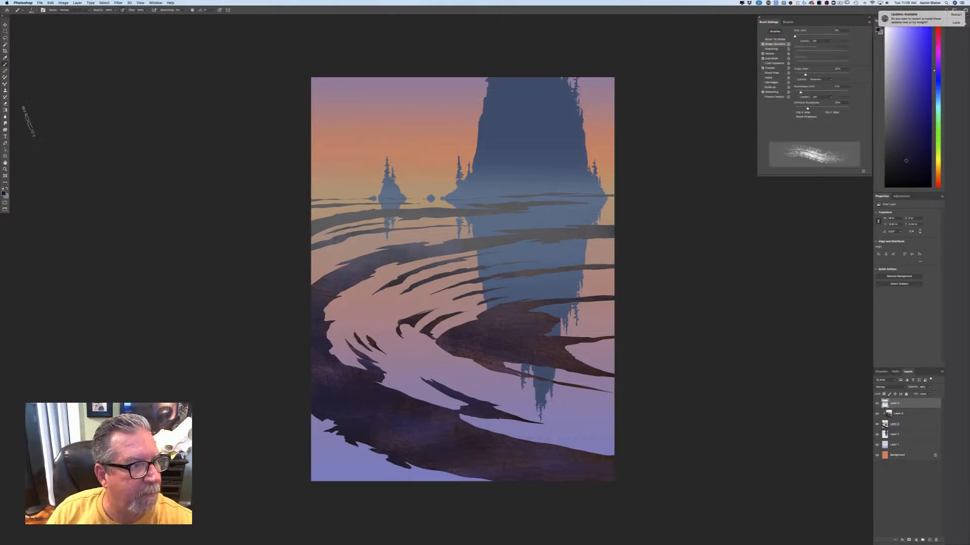
drag(5, 109, 21, 111)
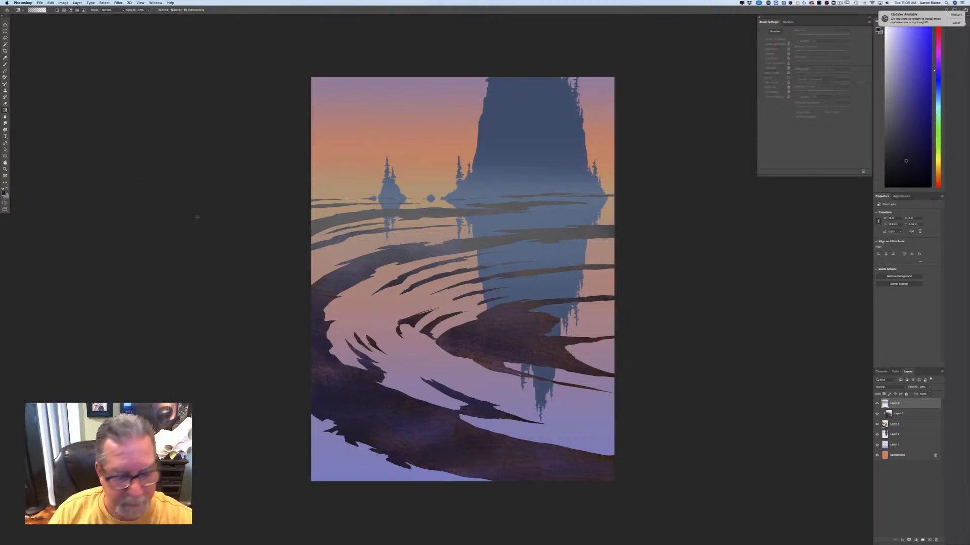
drag(461, 486, 452, 325)
key(super+z)
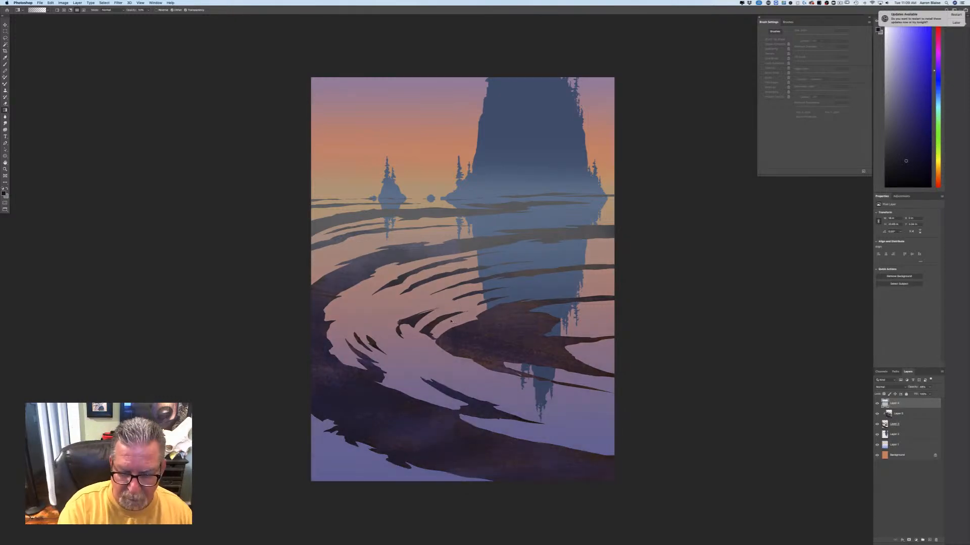
key(super+z)
Step: Select the clipped texture layer and darken the foreground ripples with two indigo gradients running upward from the canvas's lower edge
click(893, 413)
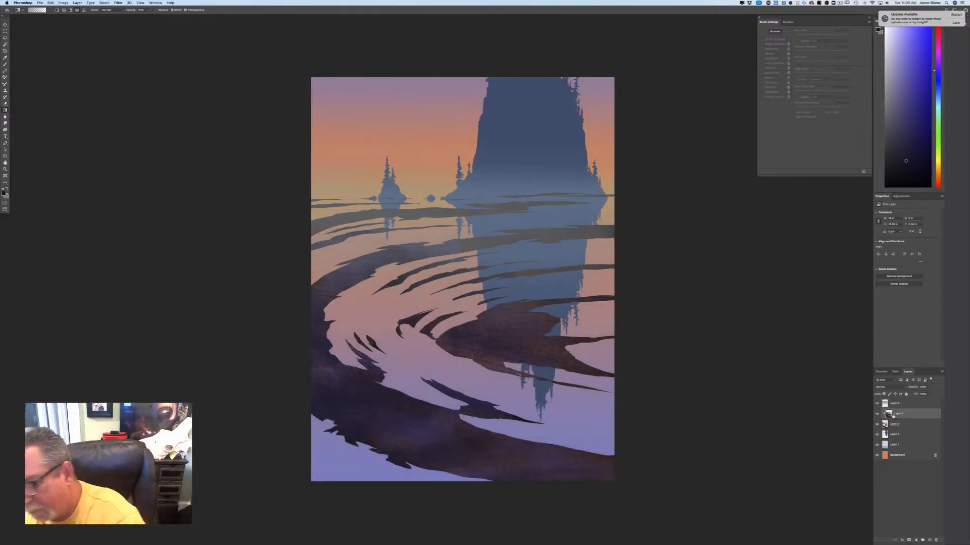
drag(452, 484, 453, 291)
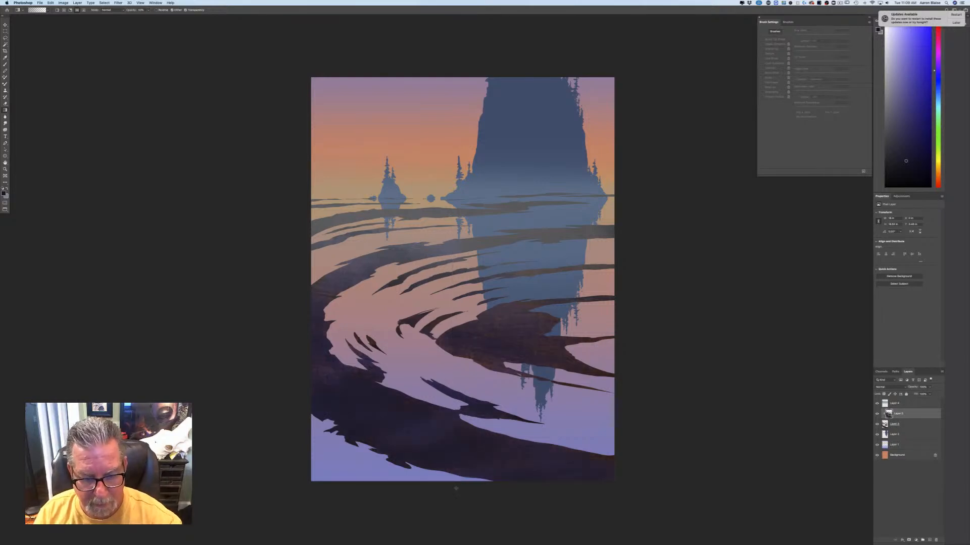
drag(456, 486, 457, 314)
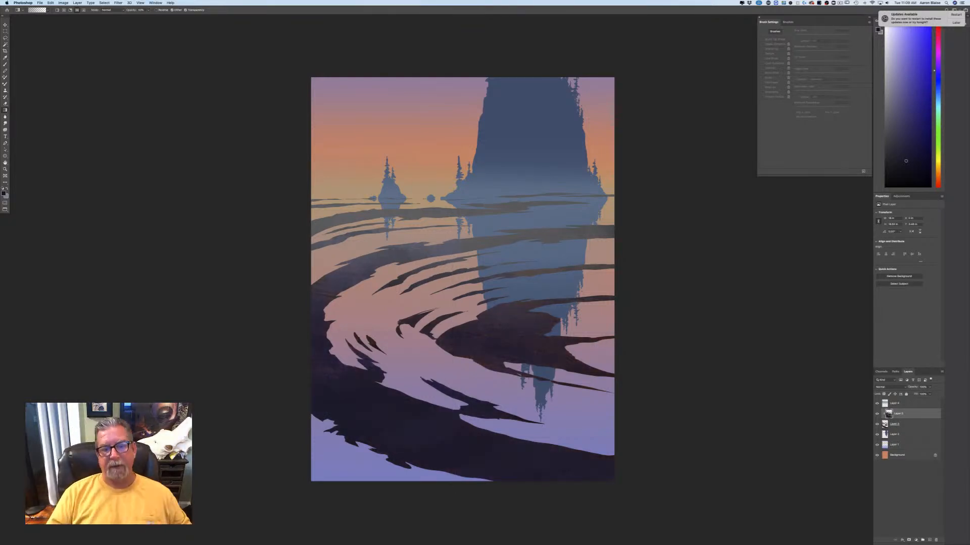
Step: Examine the whole painting at reduced and enlarged sizes to judge the ripples, depth and overall composition
key(super+minus)
key(super+minus)
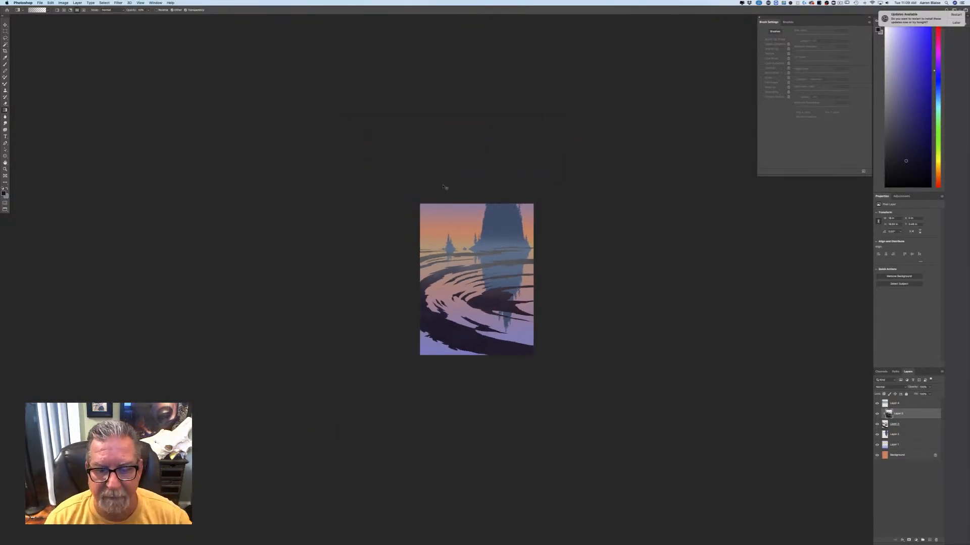
key(super+0)
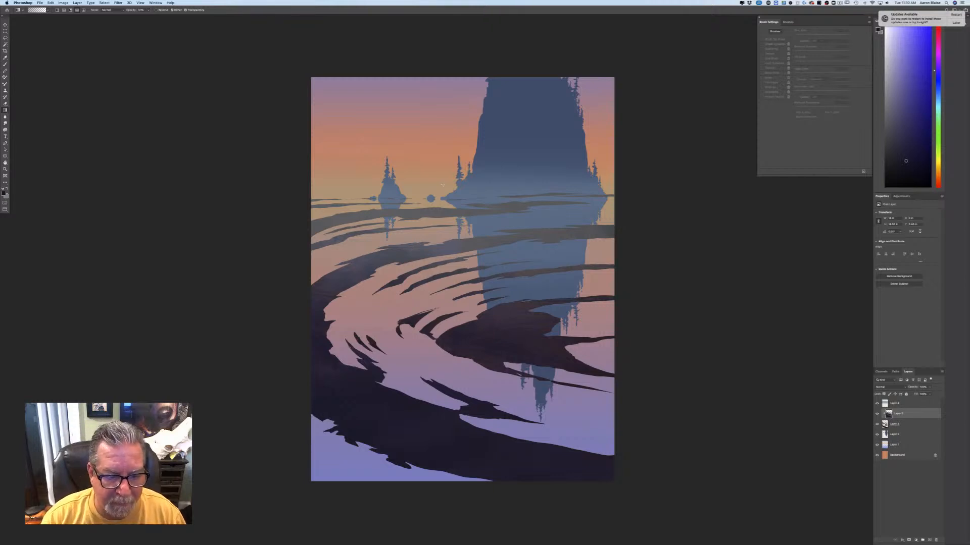
key(super+plus)
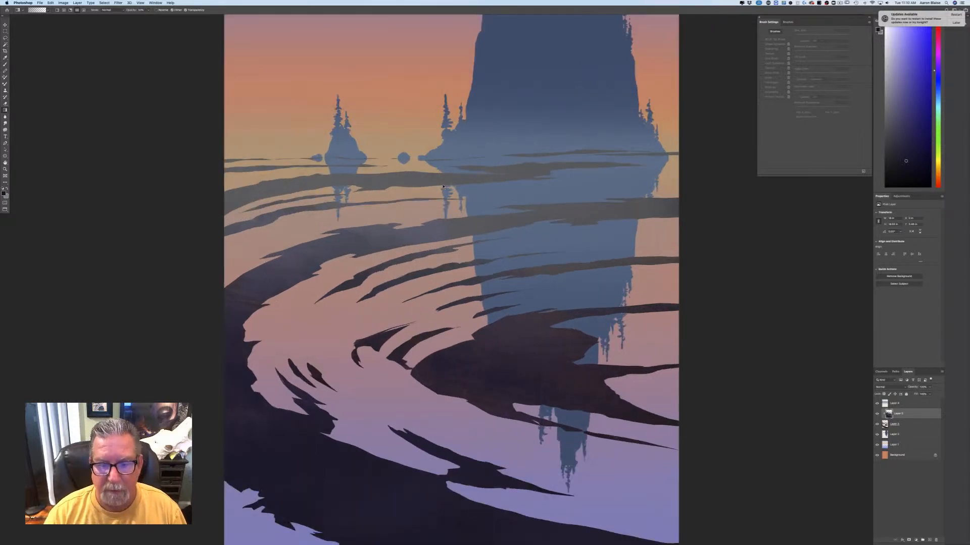
key(super+minus)
key(super+minus)
key(super+minus)
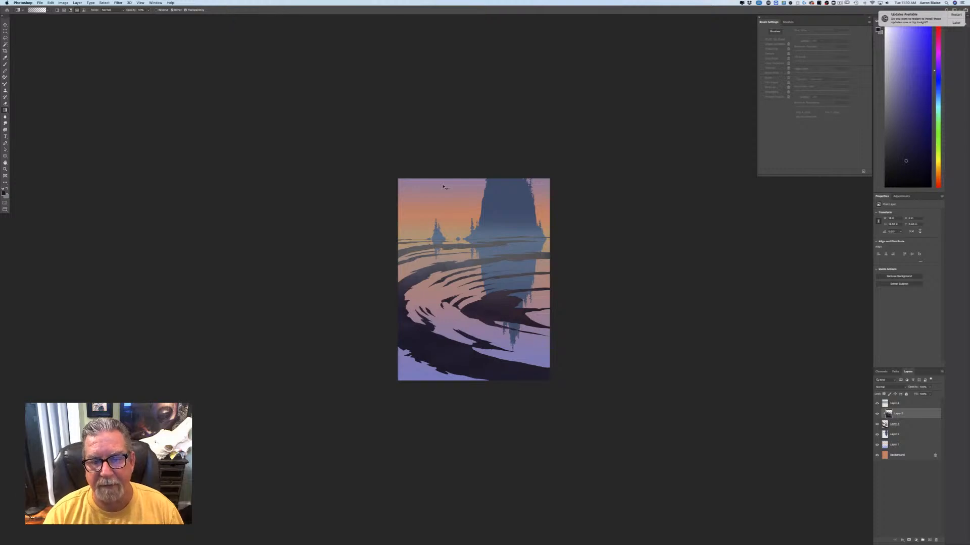
key(super+plus)
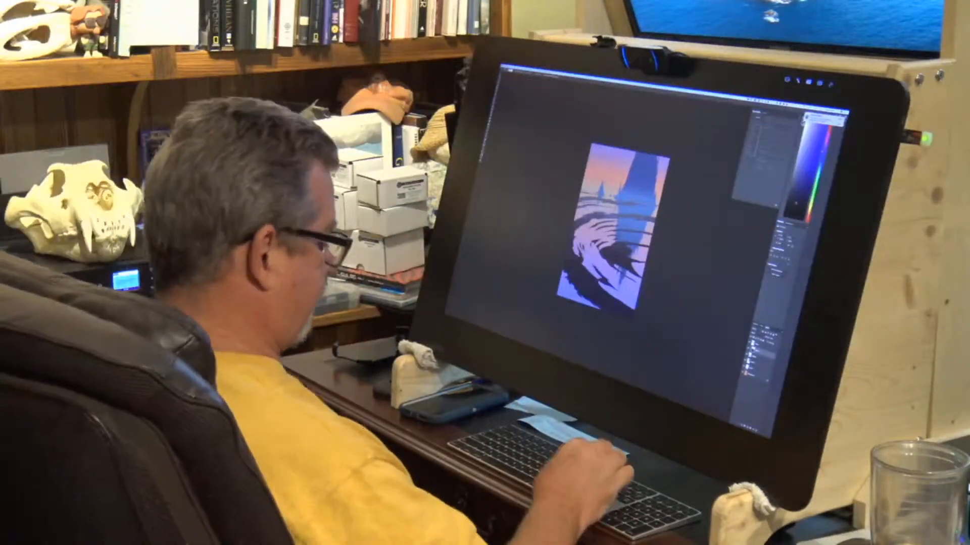
key(super+minus)
key(super+minus)
key(super+plus)
key(super+plus)
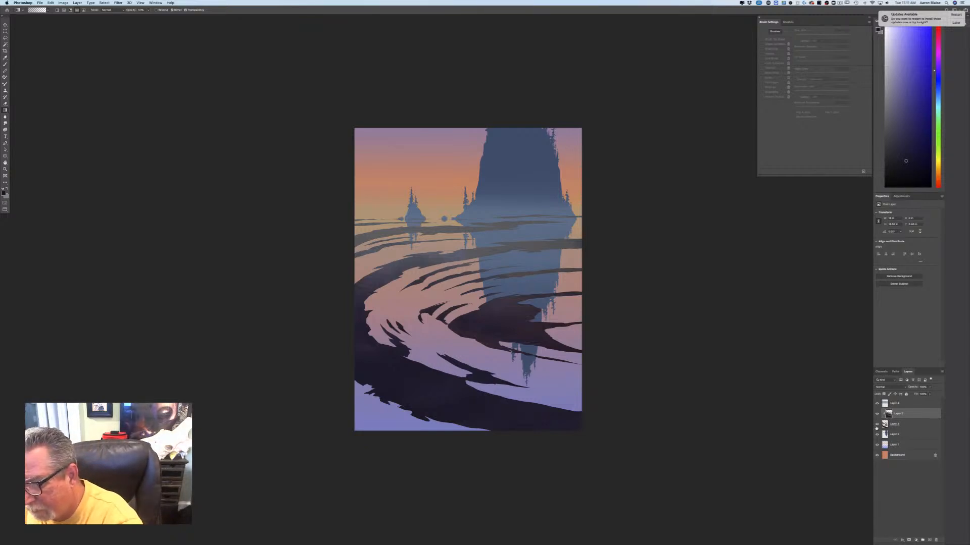
click(898, 428)
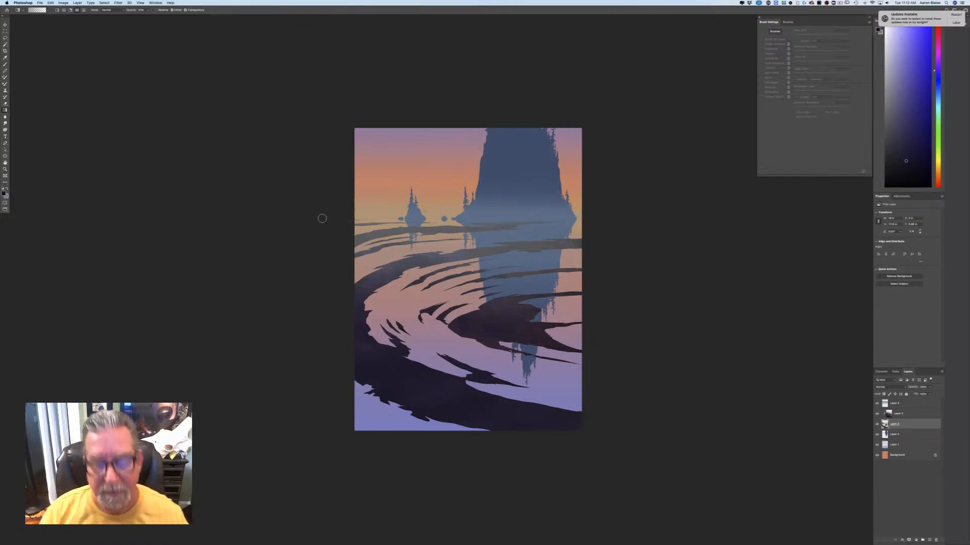
key(super+minus)
key(super+minus)
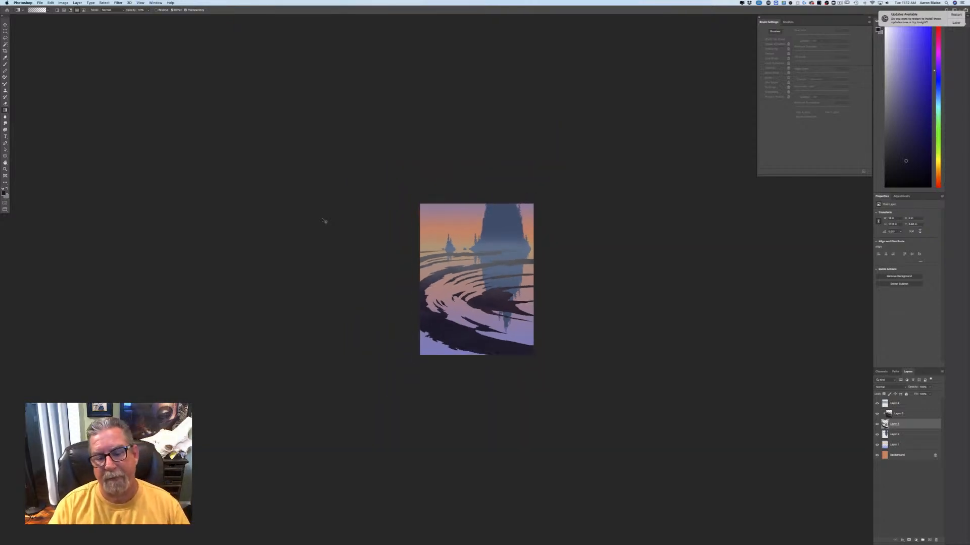
key(super+plus)
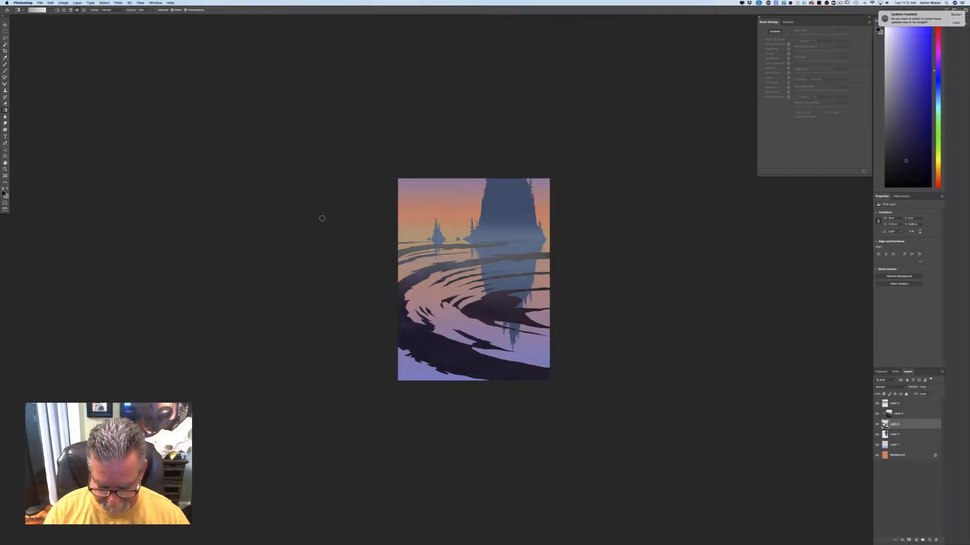
key(super+plus)
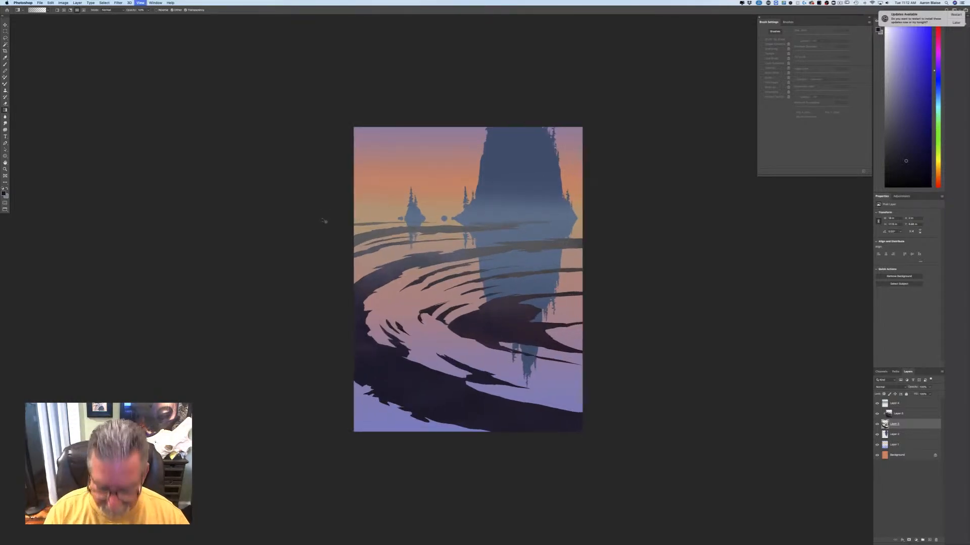
key(super+equal)
Step: Switch to the Smudge tool and choose the Hard Round brush for it
click(4, 193)
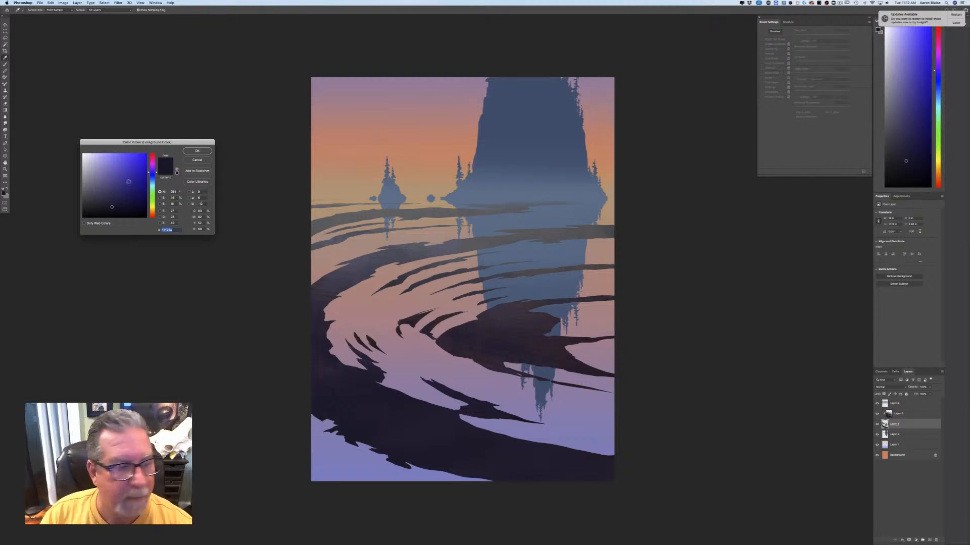
click(196, 160)
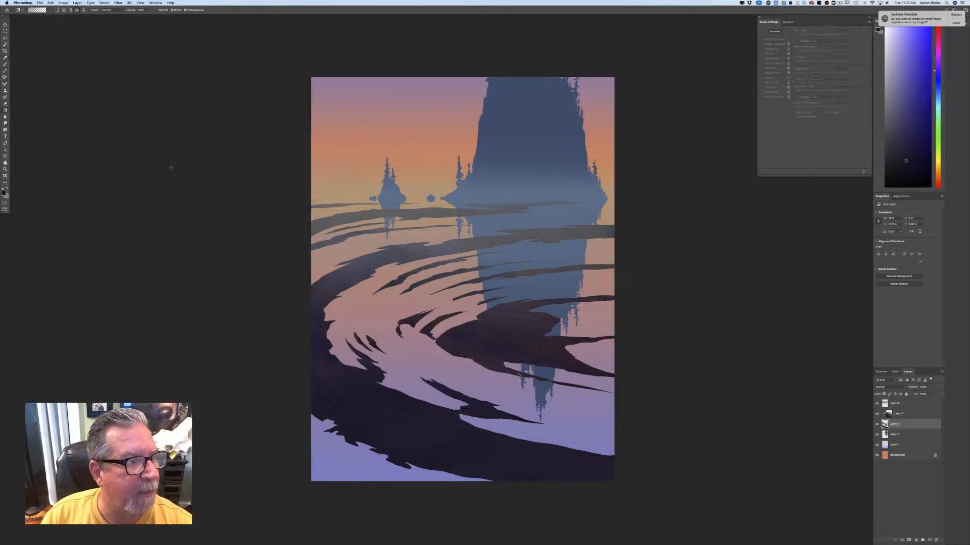
click(6, 122)
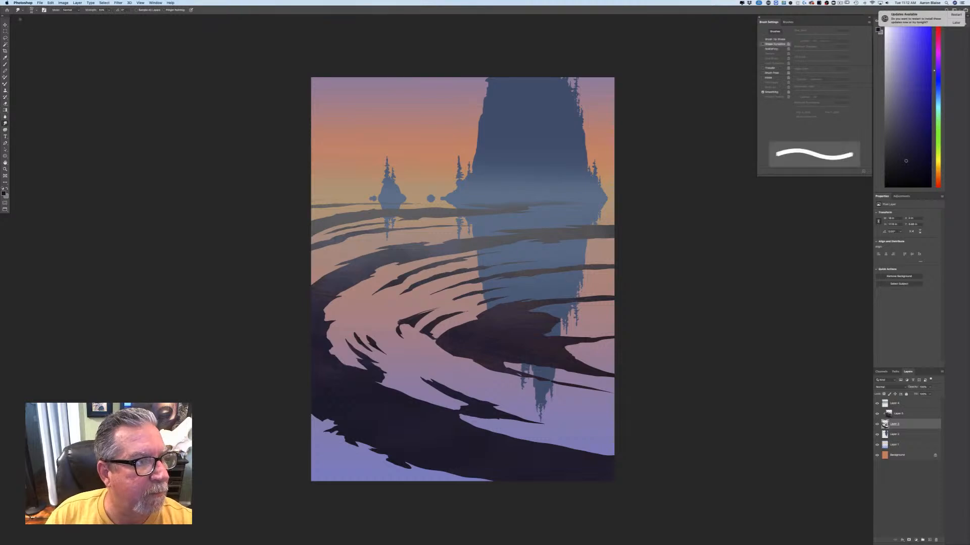
click(29, 10)
drag(150, 273, 135, 58)
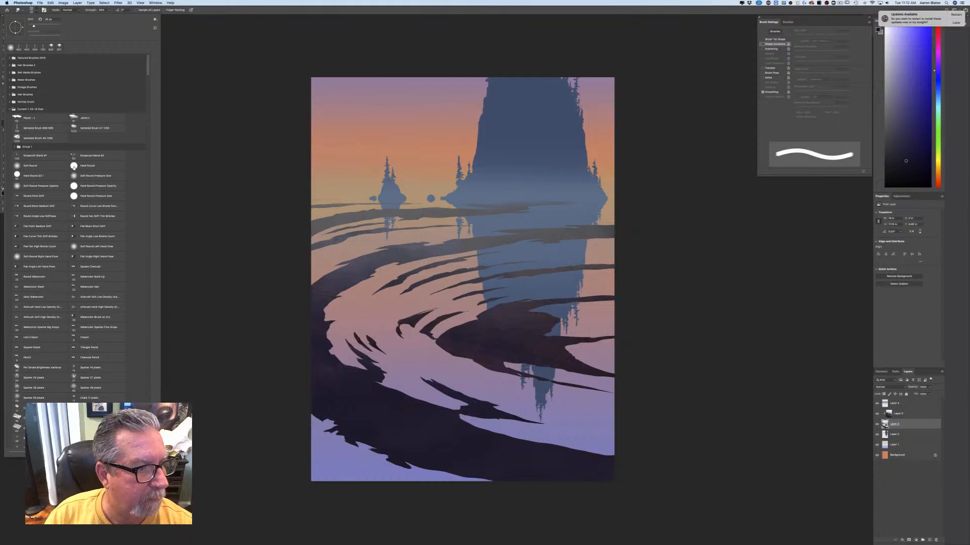
click(73, 166)
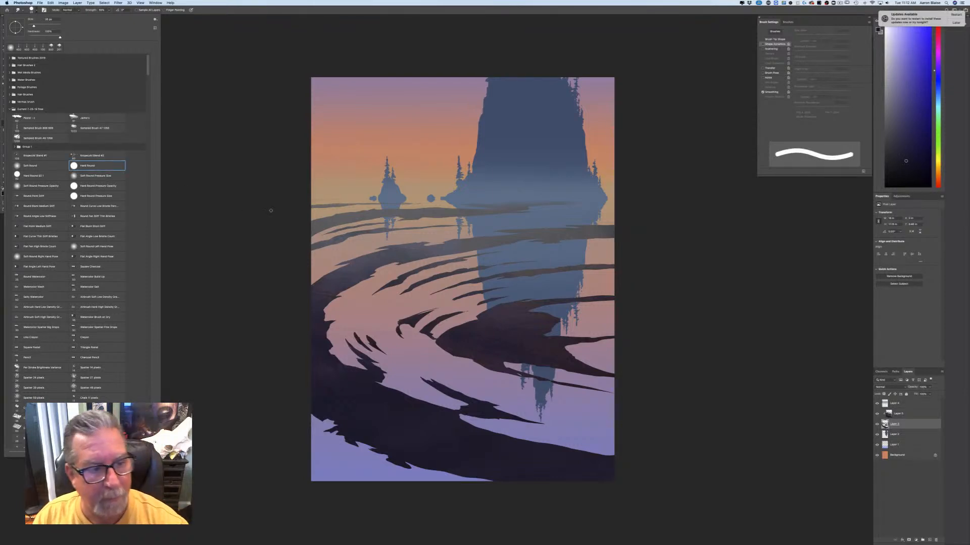
Step: Duplicate Layer 2, holding the blue rocks and their reflections, and hide the original layer
mouse_move(899, 434)
mouse_down()
mouse_move(917, 528)
mouse_move(929, 540)
mouse_up()
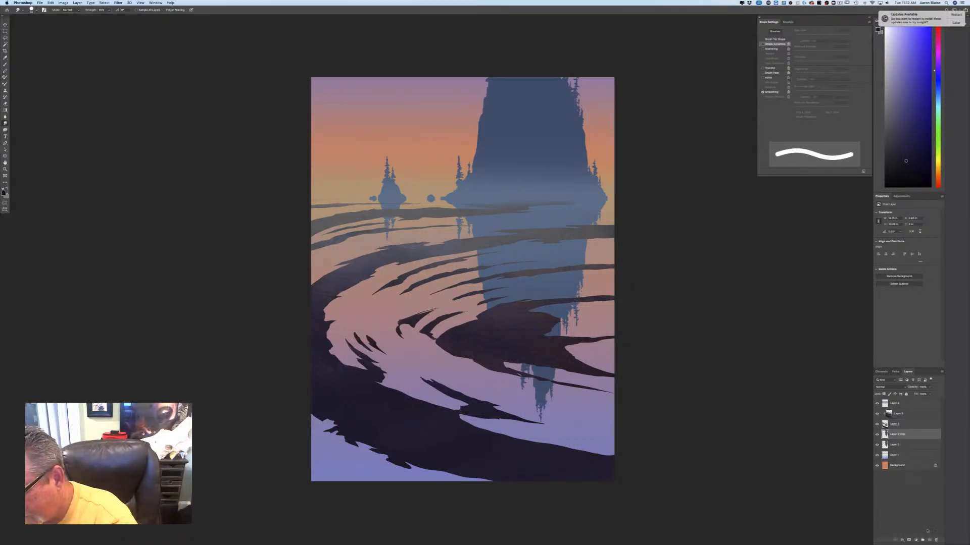
click(877, 445)
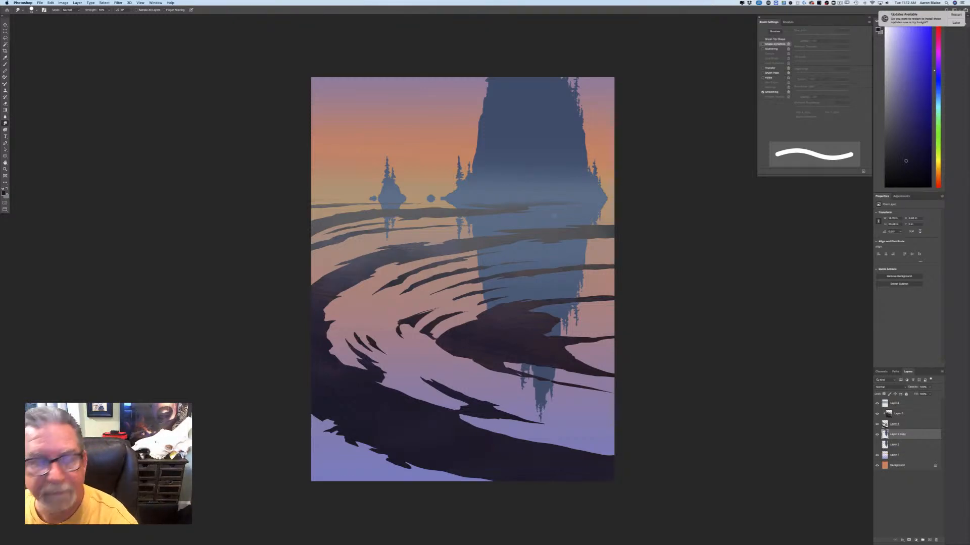
Step: Make the smudge size follow pen pressure, adjust its strength and smudge the right edge of the large rock's reflection into horizontal ripples
click(191, 10)
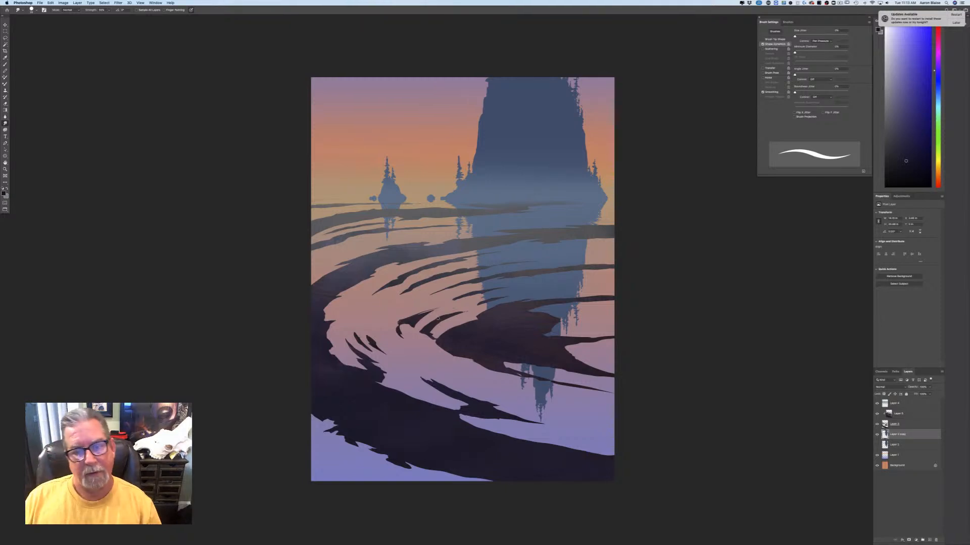
click(108, 10)
drag(109, 16, 112, 16)
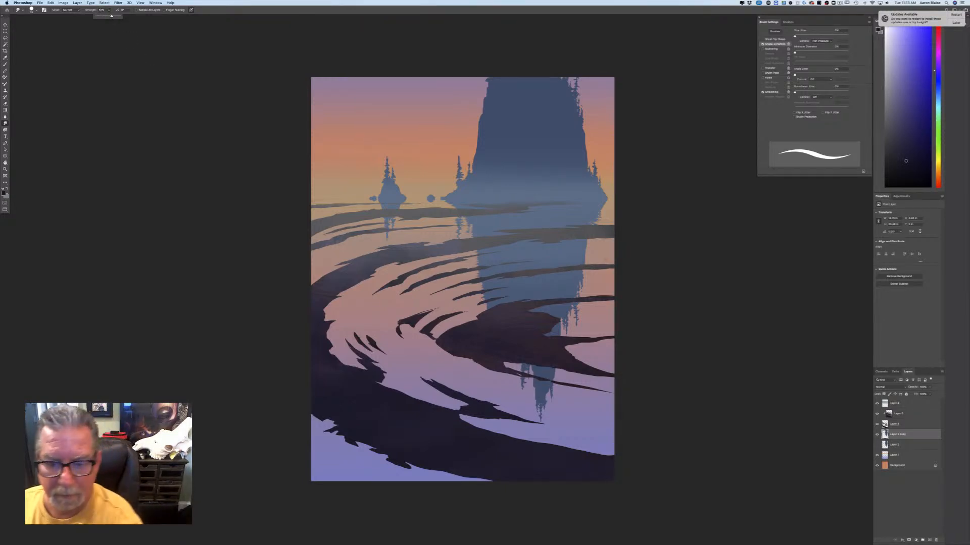
click(166, 78)
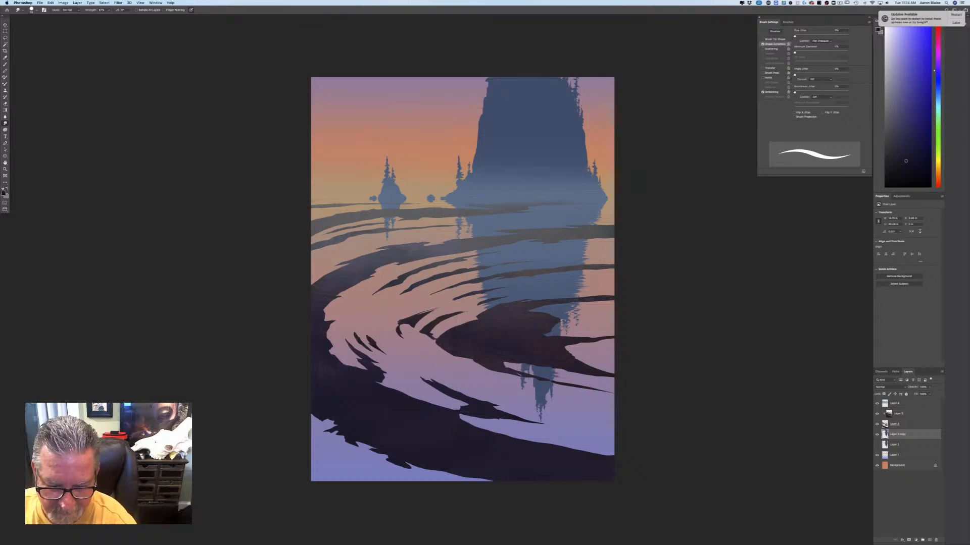
Step: Readjust the smudge strength and break up the reflected trees and remaining reflection edges with horizontal smudge strokes
click(109, 10)
drag(110, 18, 111, 17)
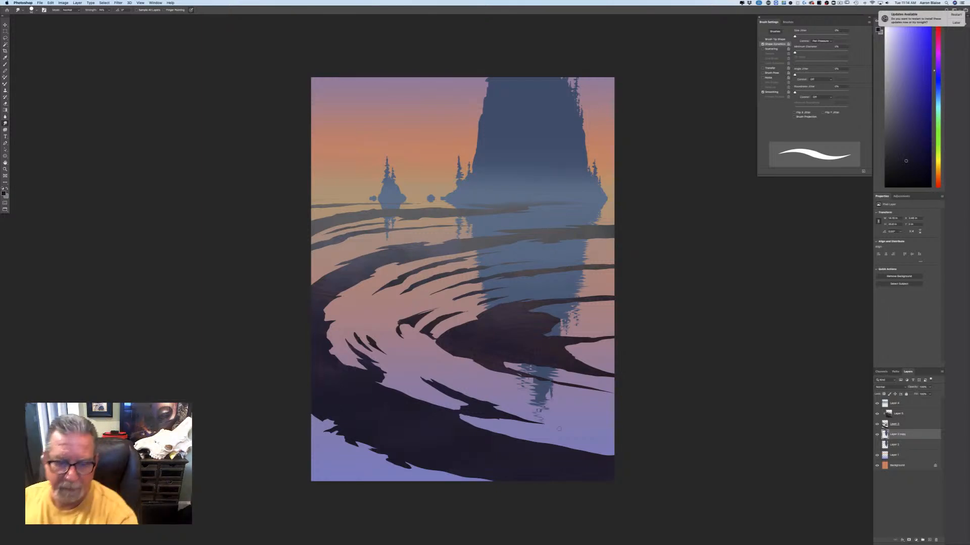
key(super+equal)
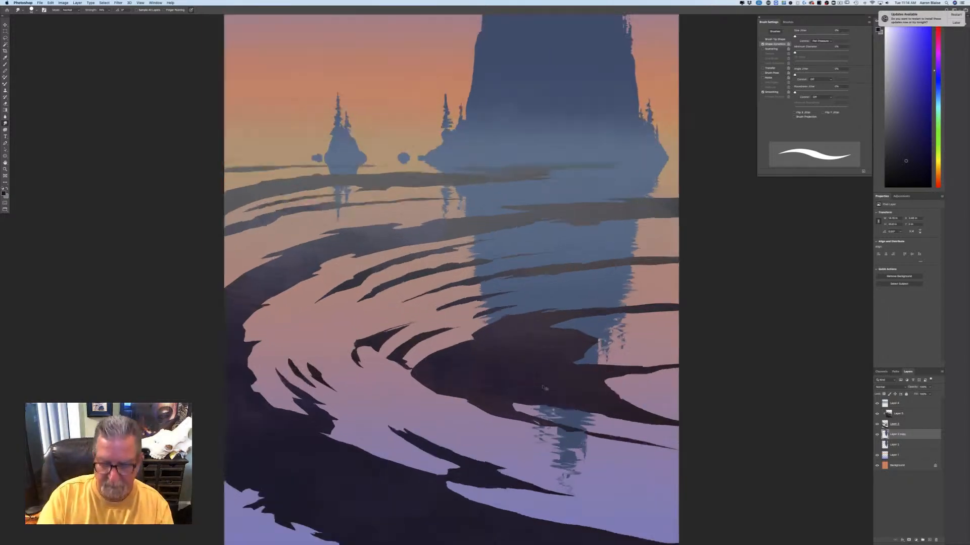
drag(387, 493, 346, 484)
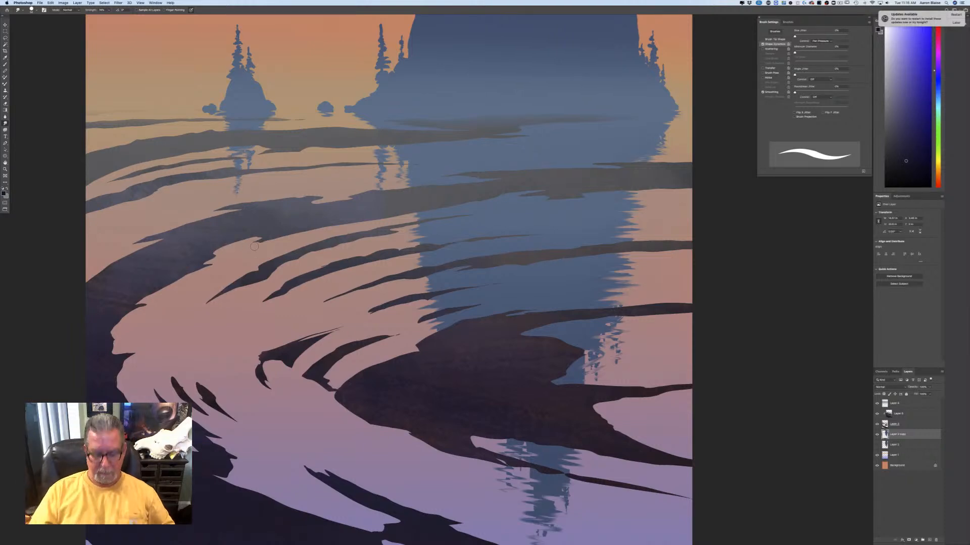
Step: Examine the smudged reflections at several zoom levels to judge how they read in the whole painting
key(super+minus)
key(super+minus)
key(super+minus)
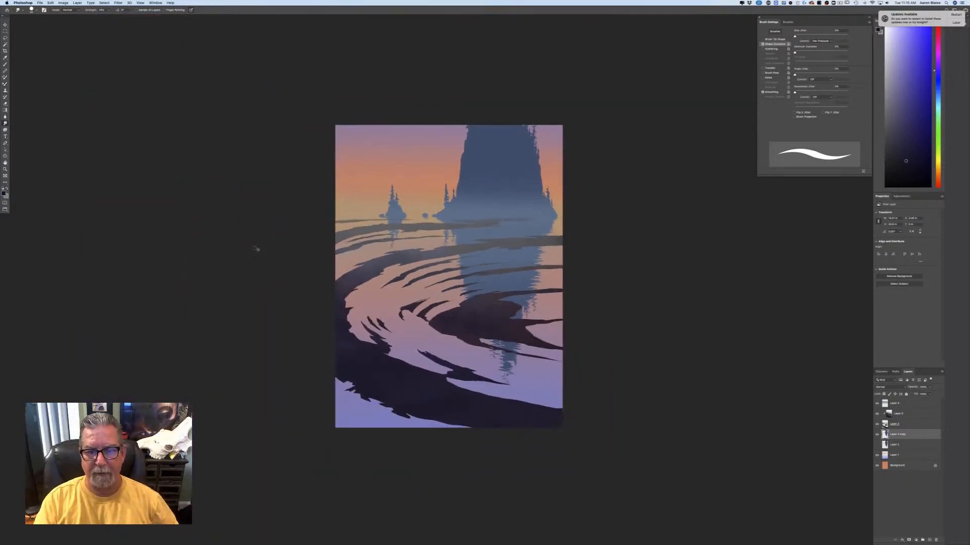
key(super+minus)
key(super+minus)
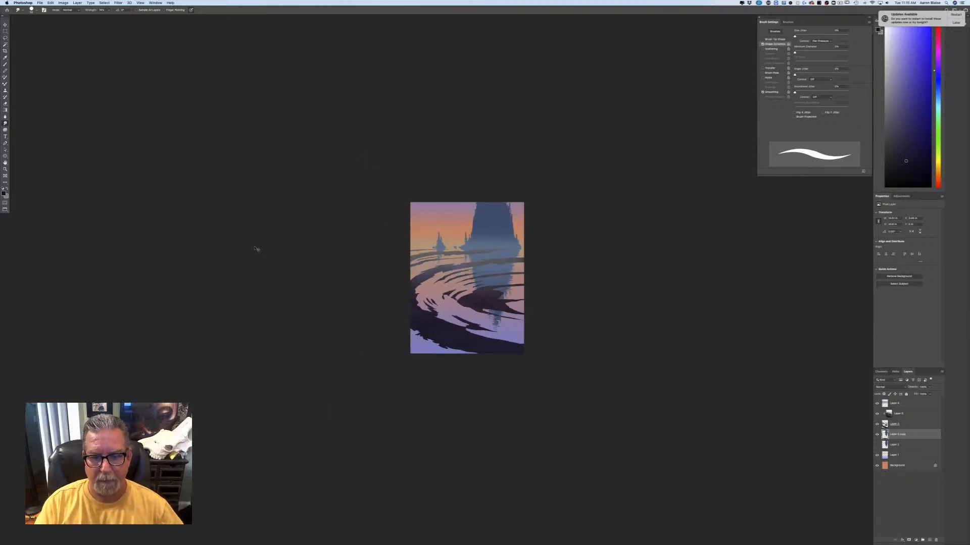
key(super+plus)
key(super+plus)
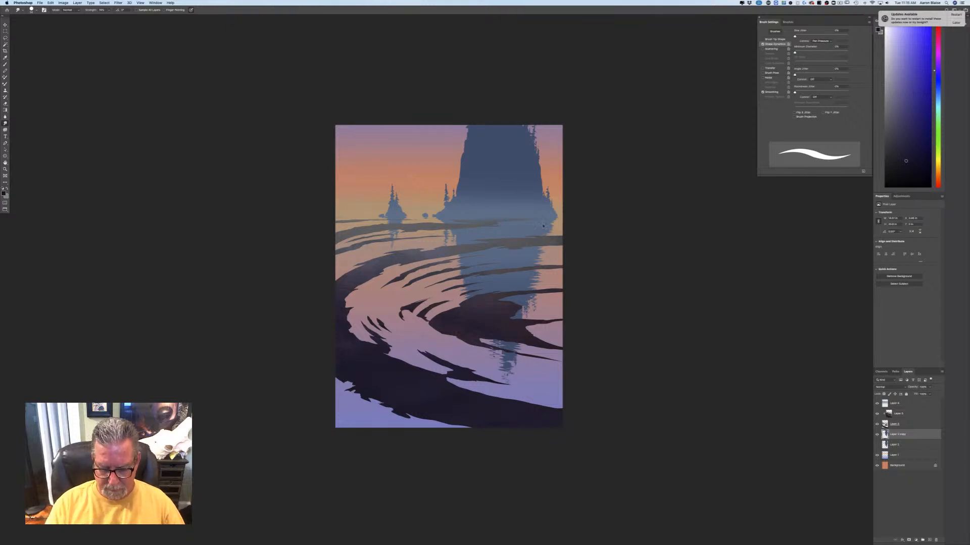
key(super+equal)
key(super+equal)
key(super+minus)
key(super+minus)
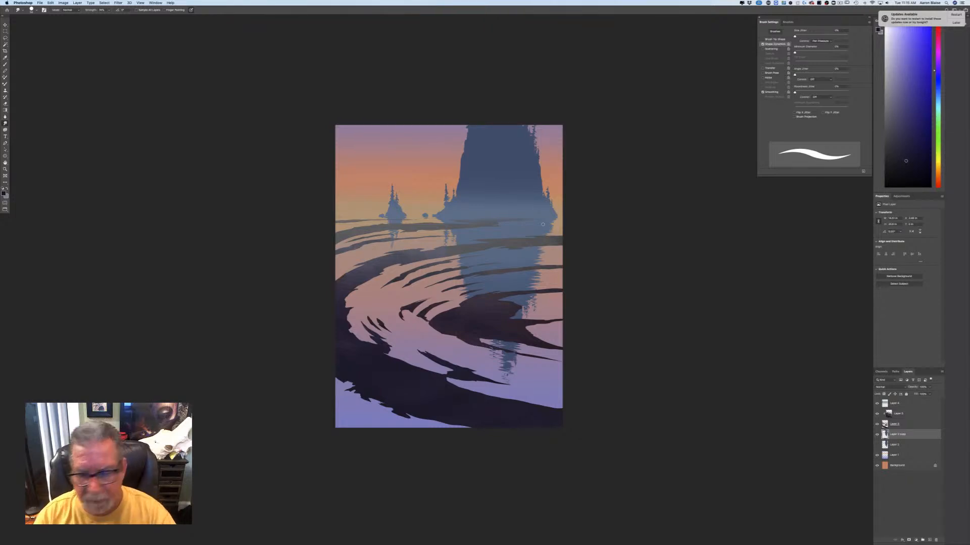
Step: Adjust the smudge strength, duplicate the colour gradient layer, Layer 1, and hide the original layer
click(898, 456)
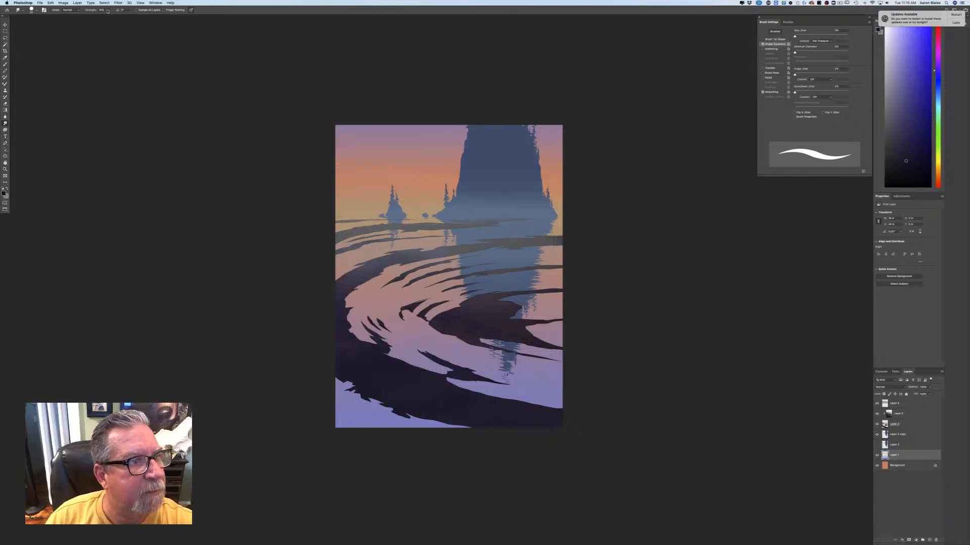
drag(108, 11, 108, 16)
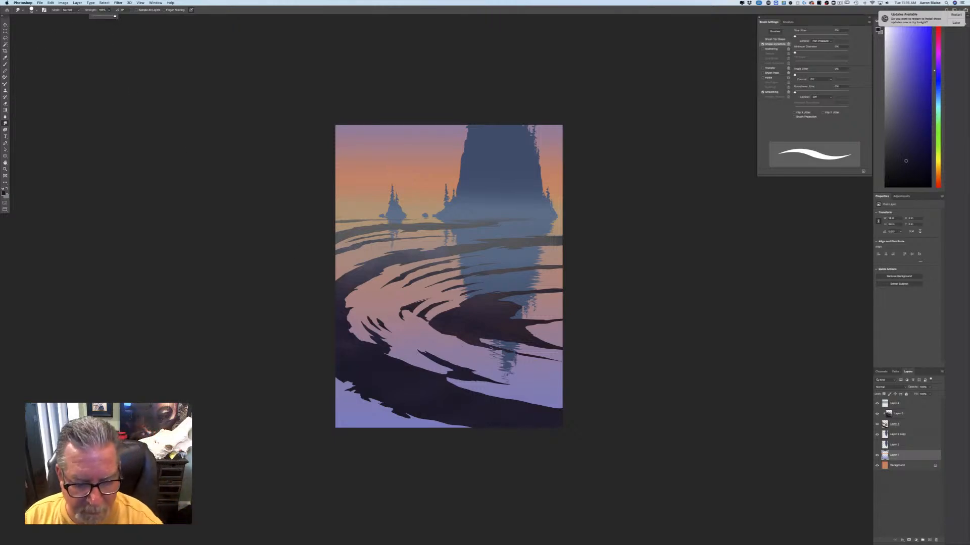
drag(905, 456, 928, 537)
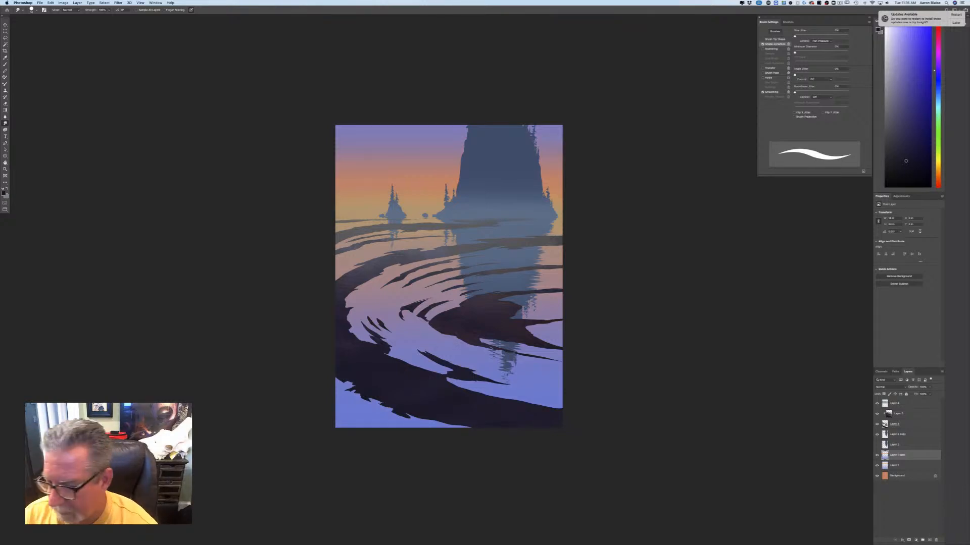
click(877, 466)
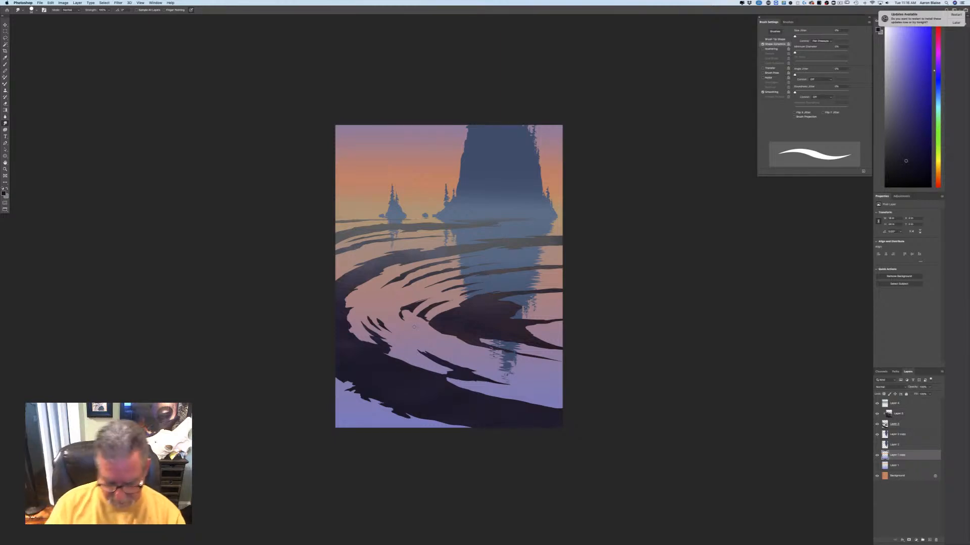
Step: Smudge curved orange and lilac streaks through the duplicated gradient layer's water, following the sweep of the dark ripples
key(super+plus)
scroll(413, 327, down, 5)
scroll(414, 327, left, 5)
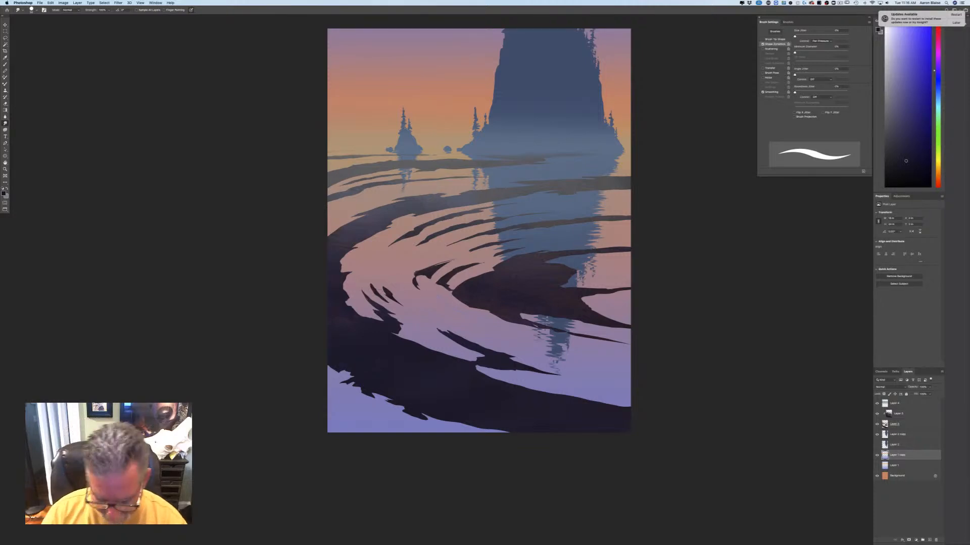
key(super+plus)
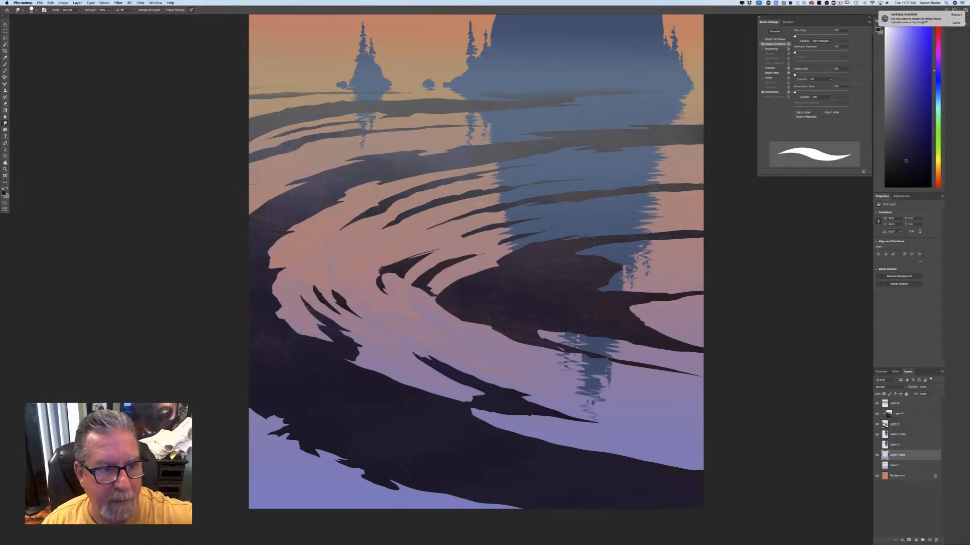
key(super+minus)
key(super+minus)
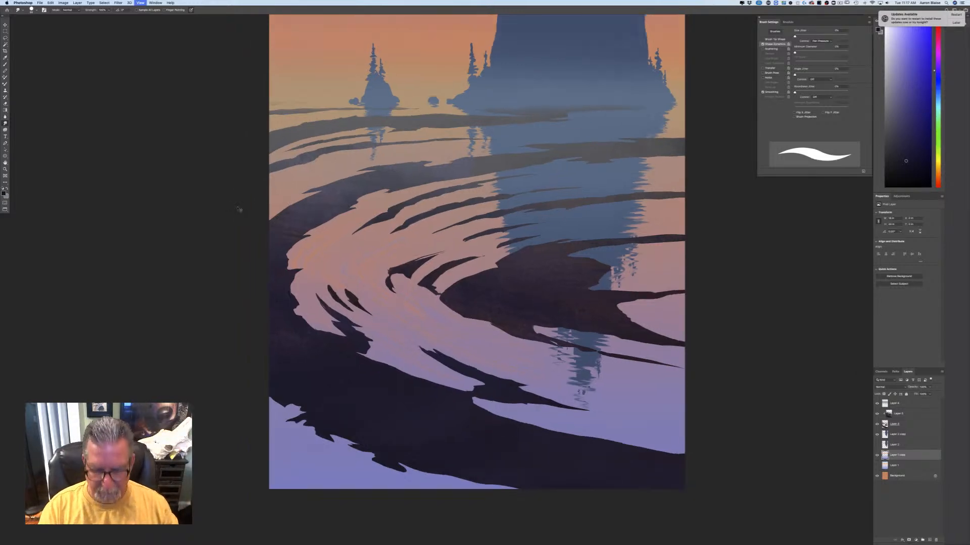
key(super+plus)
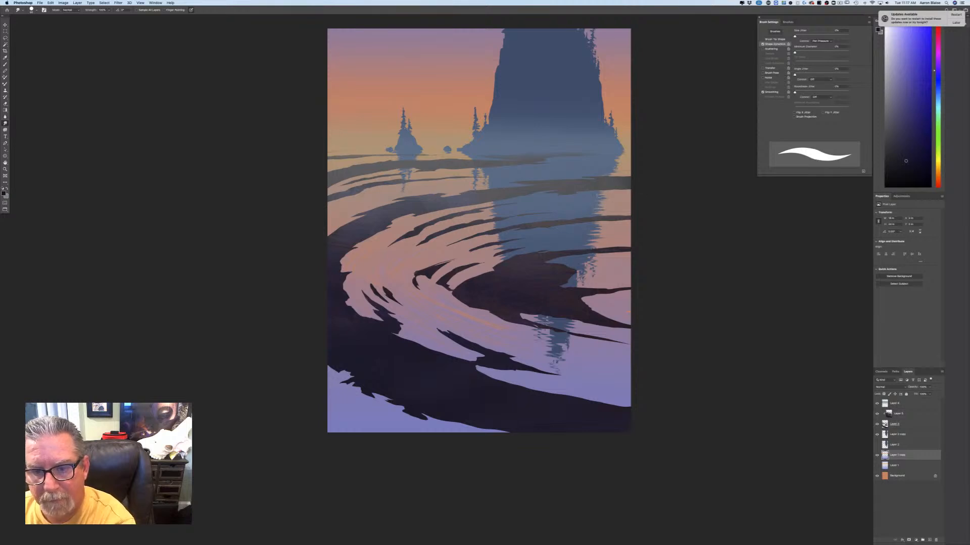
Step: Try to smudge an orange streak across the open water in the painting's lower-left corner, and undo it
key(super+minus)
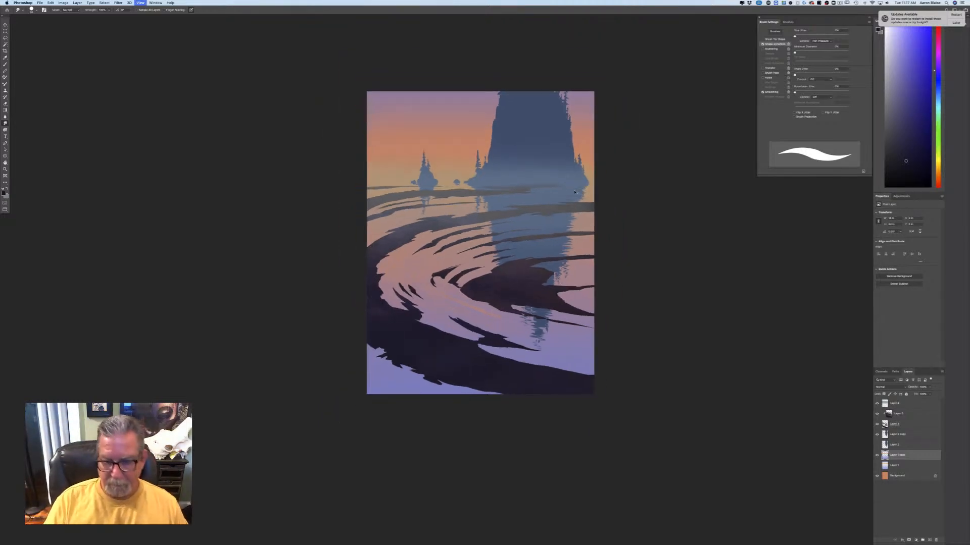
key(super+plus)
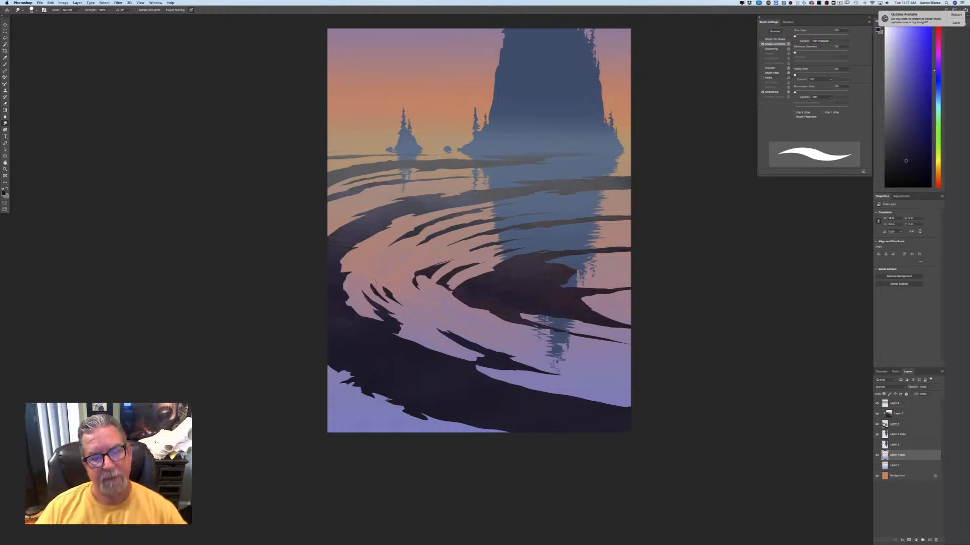
drag(330, 383, 404, 429)
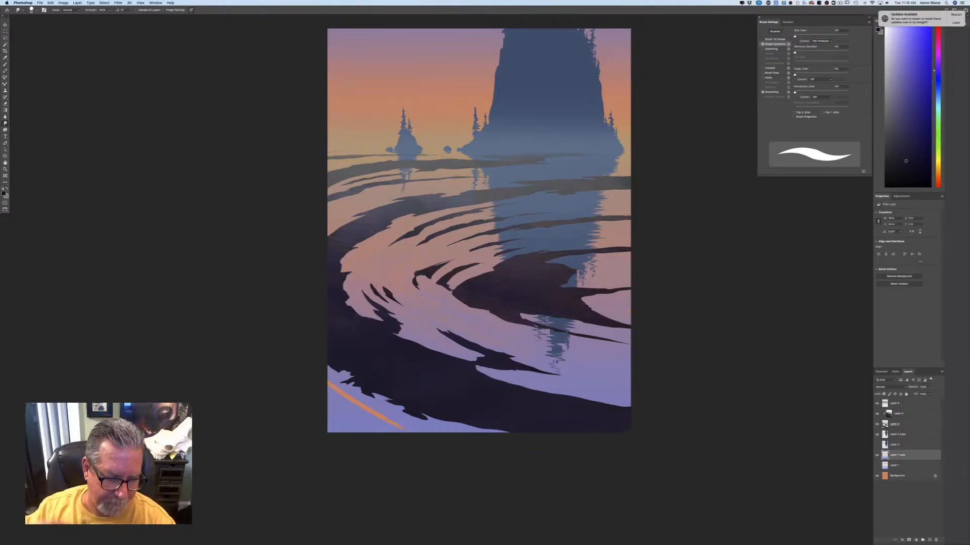
key(ctrl+z)
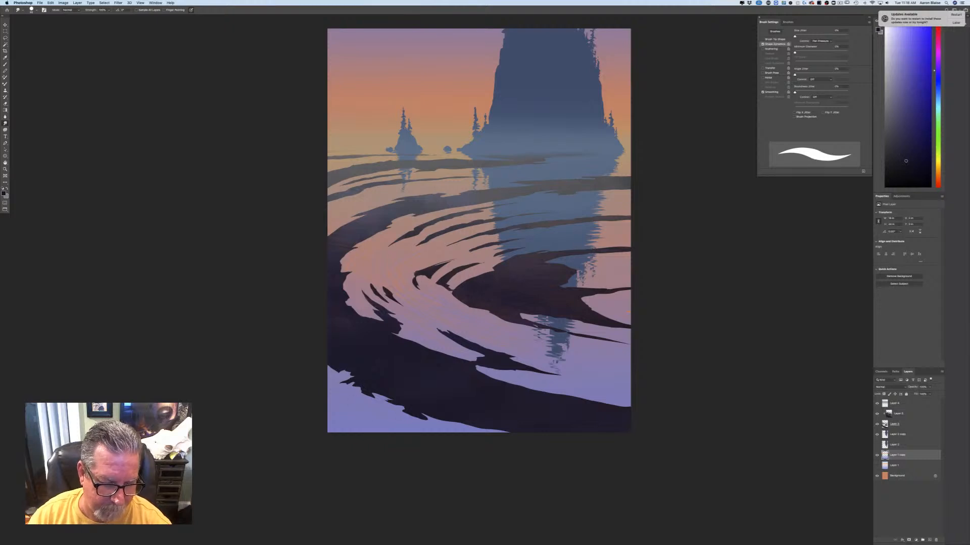
mouse_move(313, 399)
mouse_down()
mouse_move(389, 439)
mouse_move(295, 421)
mouse_up()
key(ctrl+z)
key(ctrl+z)
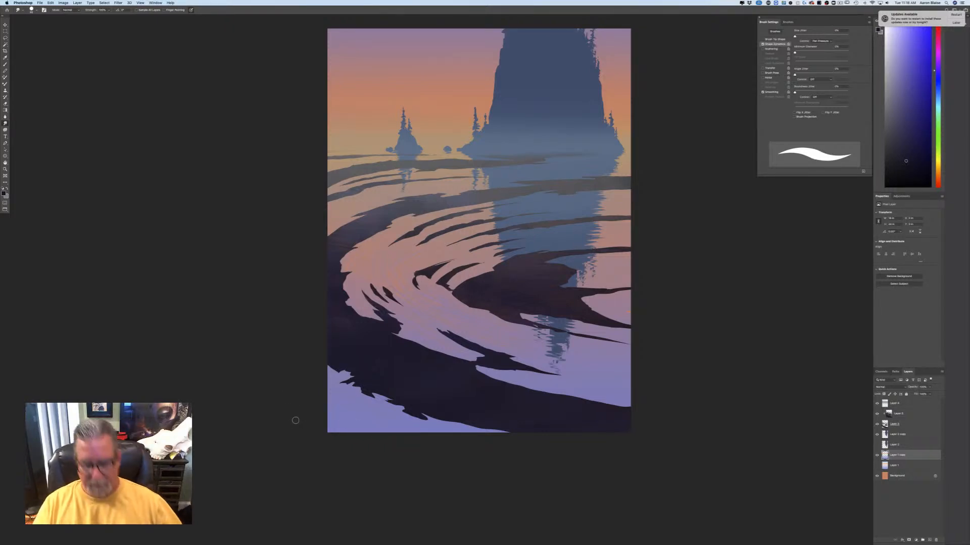
key(super+minus)
key(super+minus)
key(super+minus)
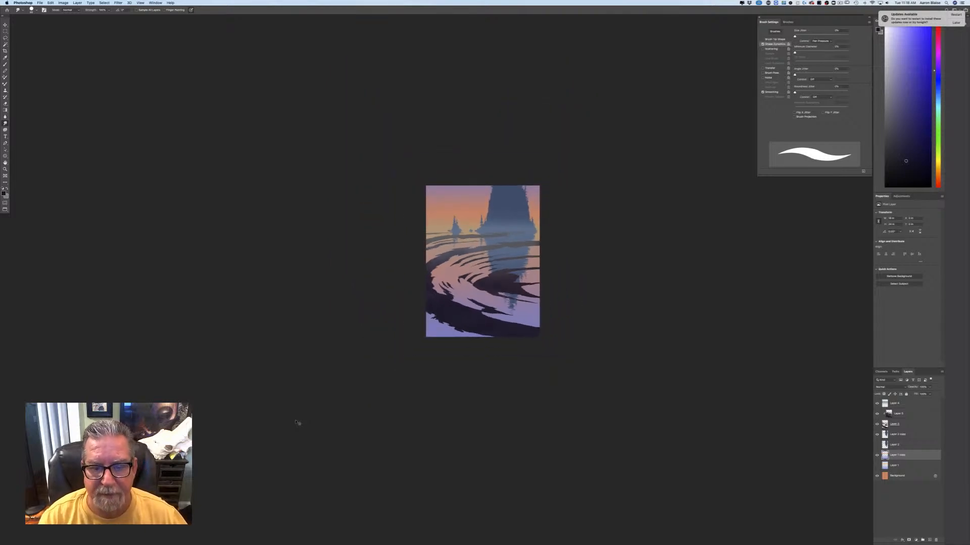
key(super+plus)
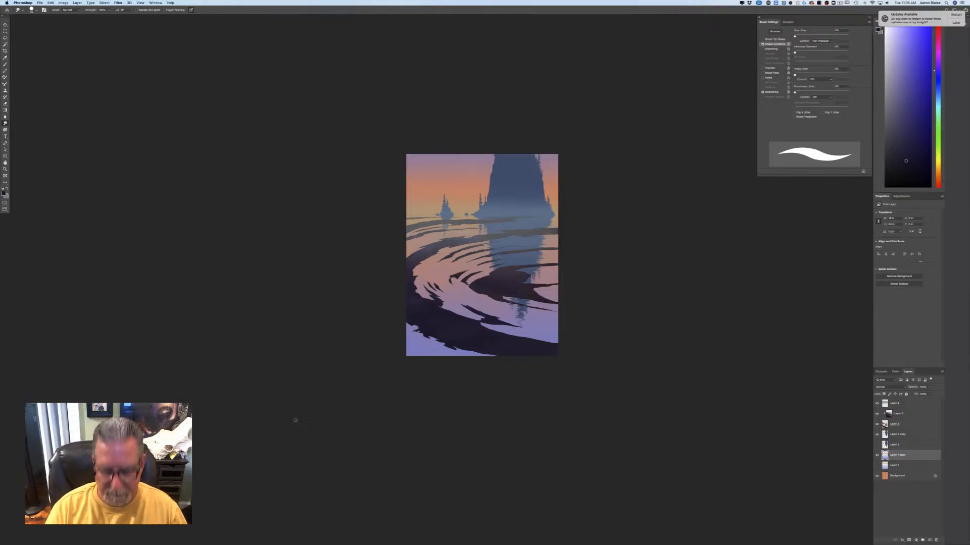
key(super+minus)
key(super+0)
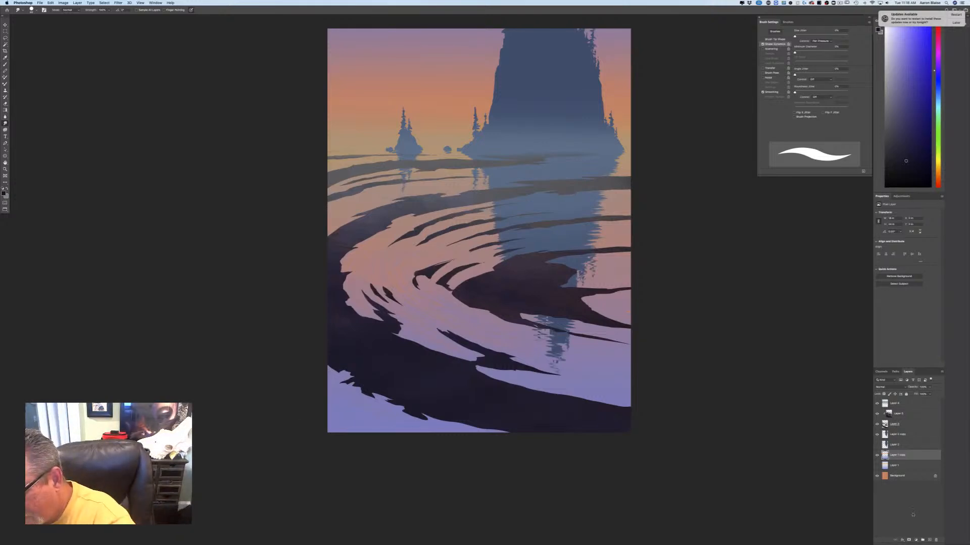
Step: Add a new layer above the smudged gradient copy and set the foreground colour to a light golden yellow
click(929, 540)
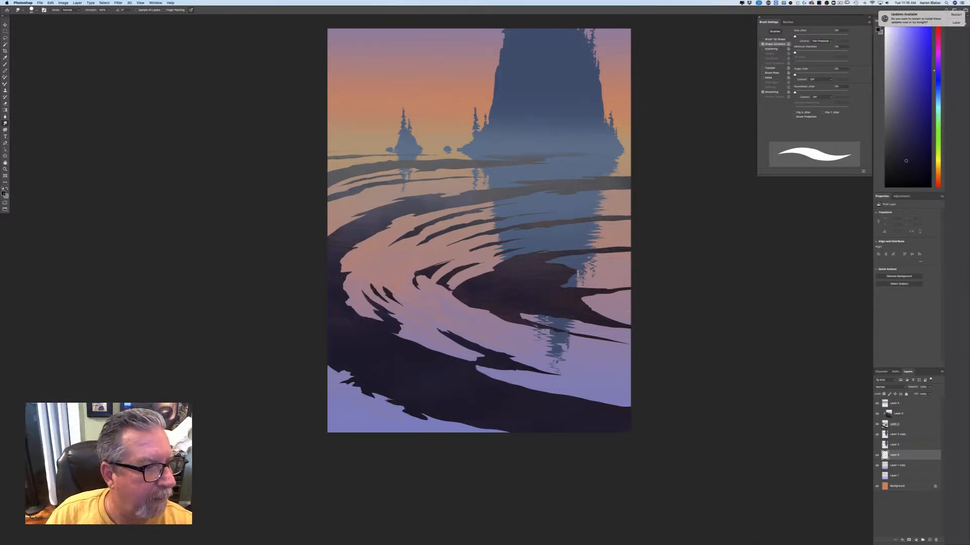
click(4, 193)
drag(153, 212, 153, 210)
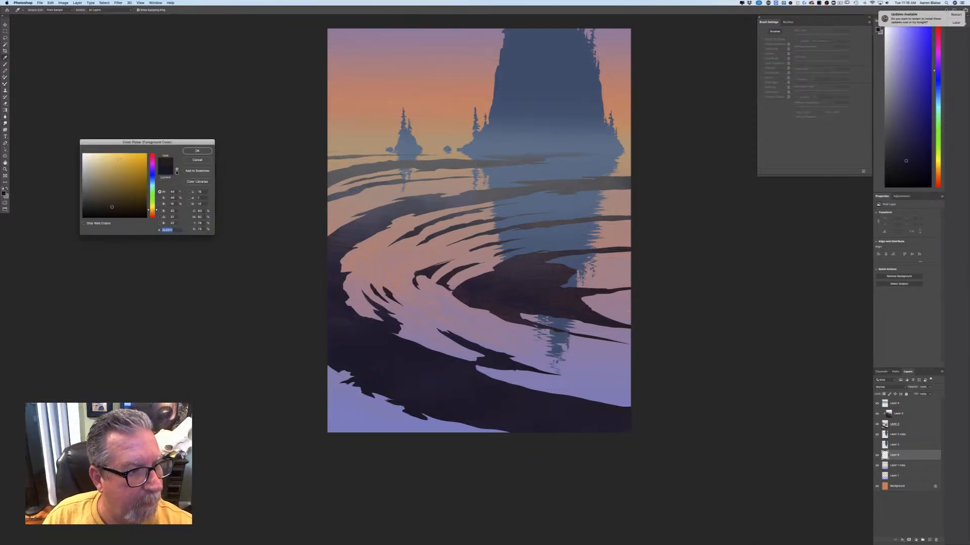
drag(113, 154, 116, 154)
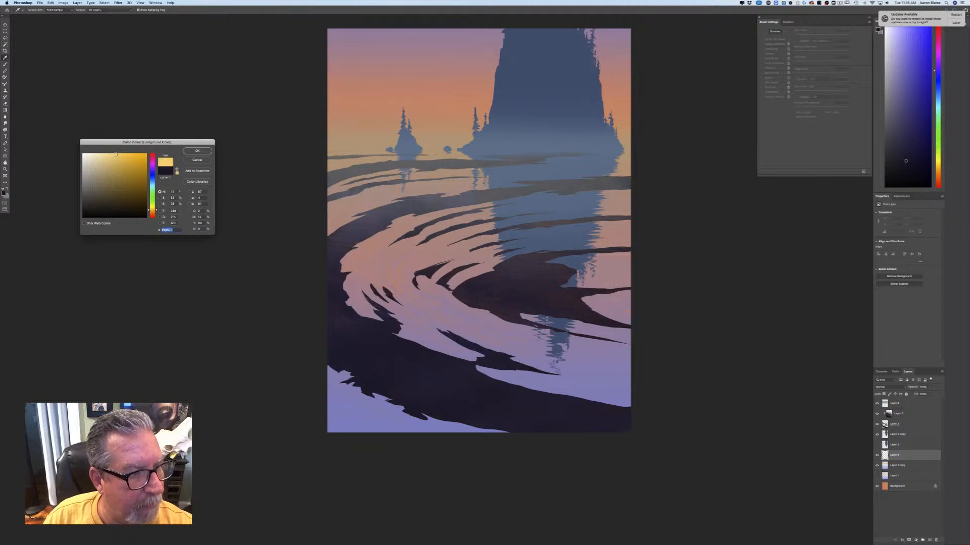
click(197, 151)
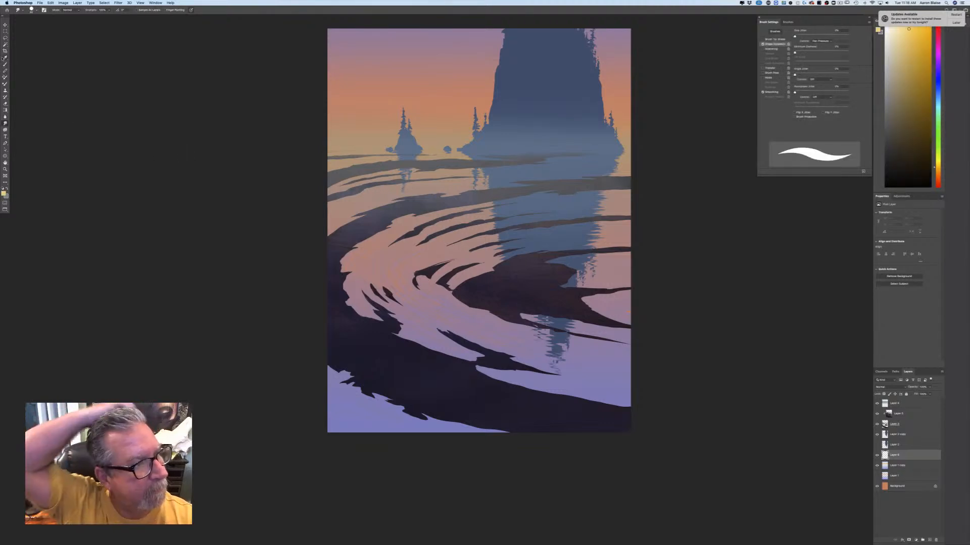
Step: Build up a yellow sun glow with overlapping radial gradients centred just above the horizon, between the small tree island and the tall rock
click(5, 109)
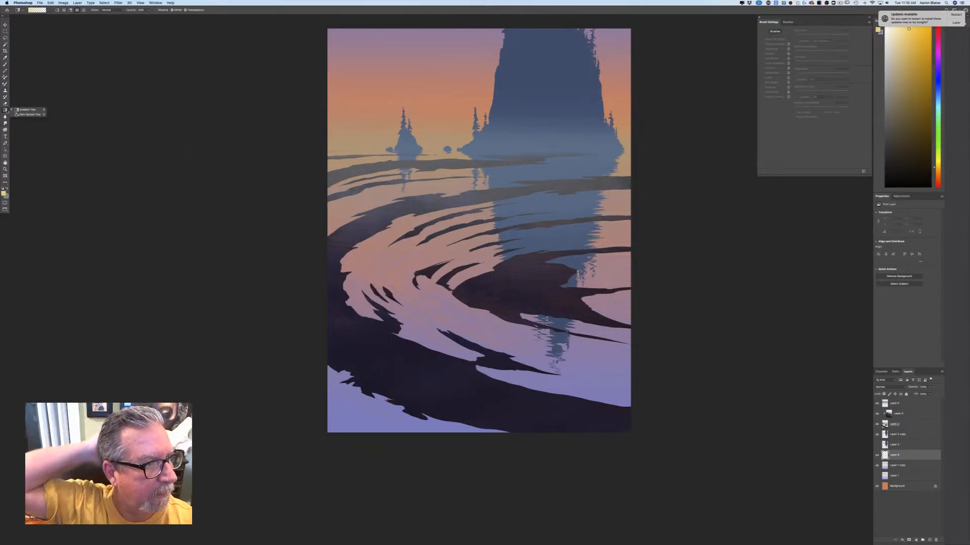
click(64, 11)
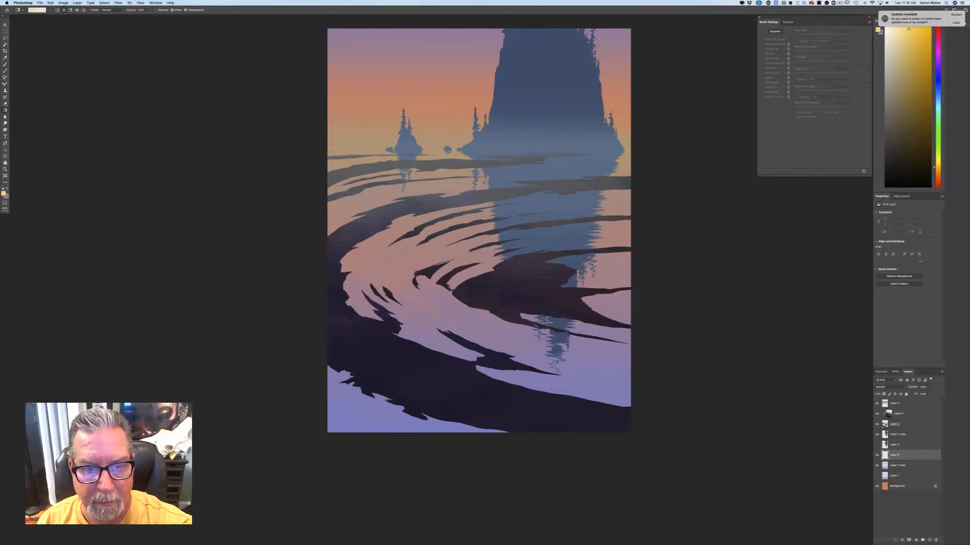
drag(454, 131, 453, 112)
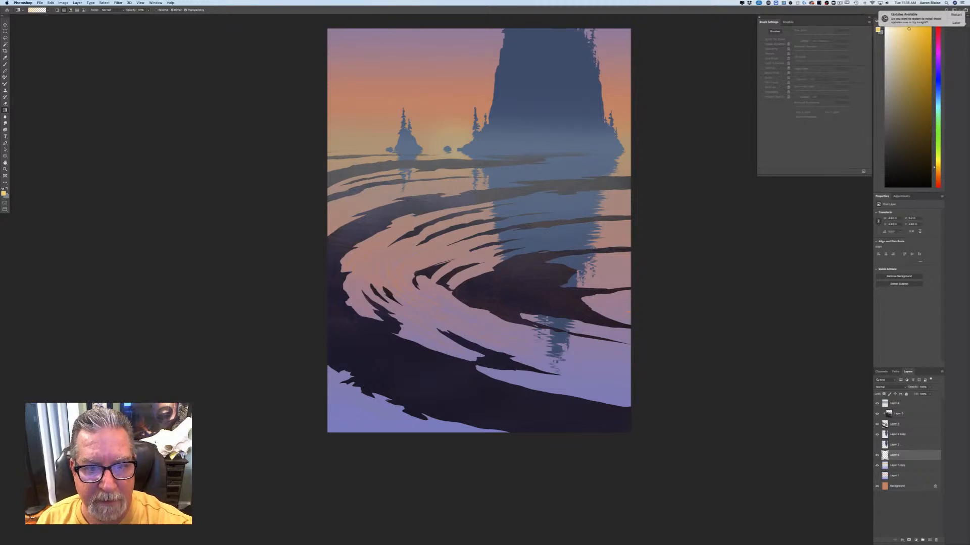
drag(454, 146, 454, 126)
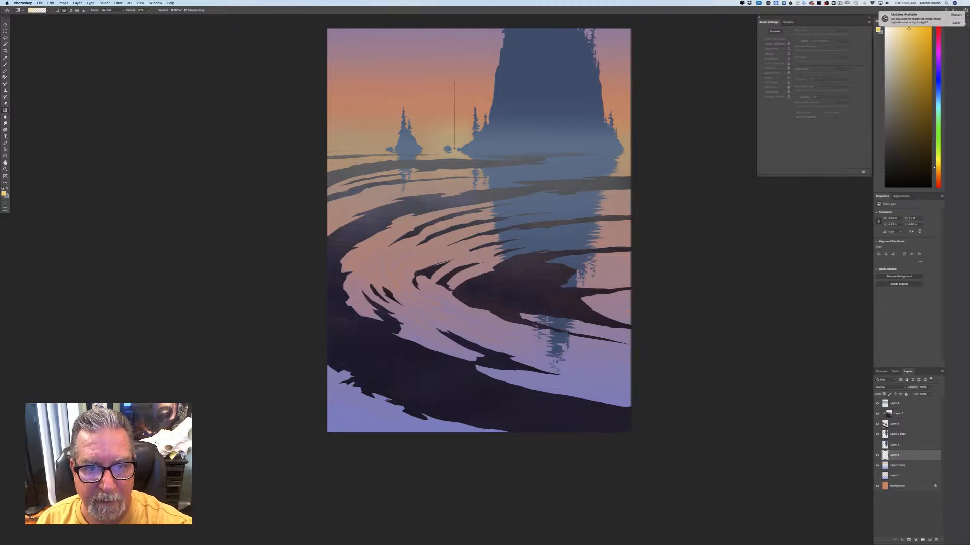
drag(454, 81, 454, 80)
drag(454, 150, 454, 96)
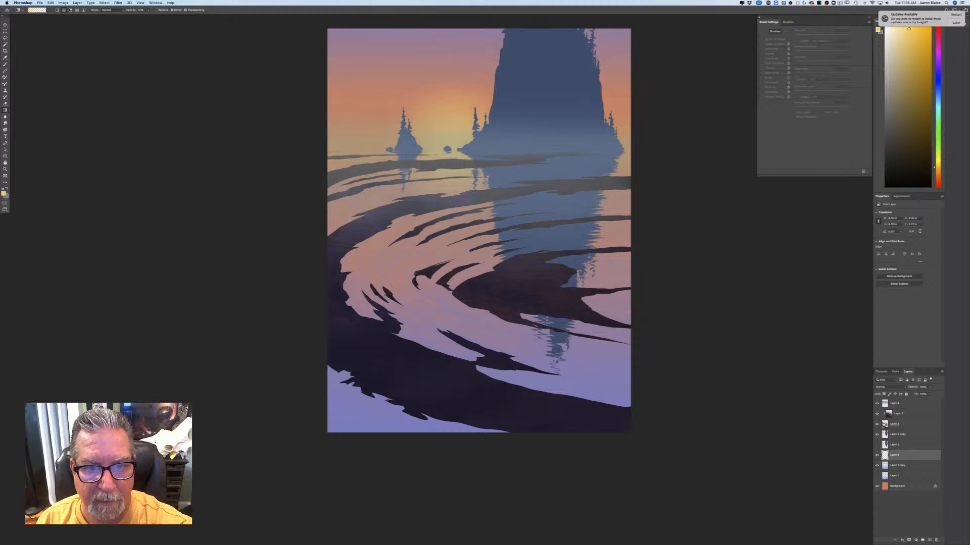
drag(454, 150, 454, 85)
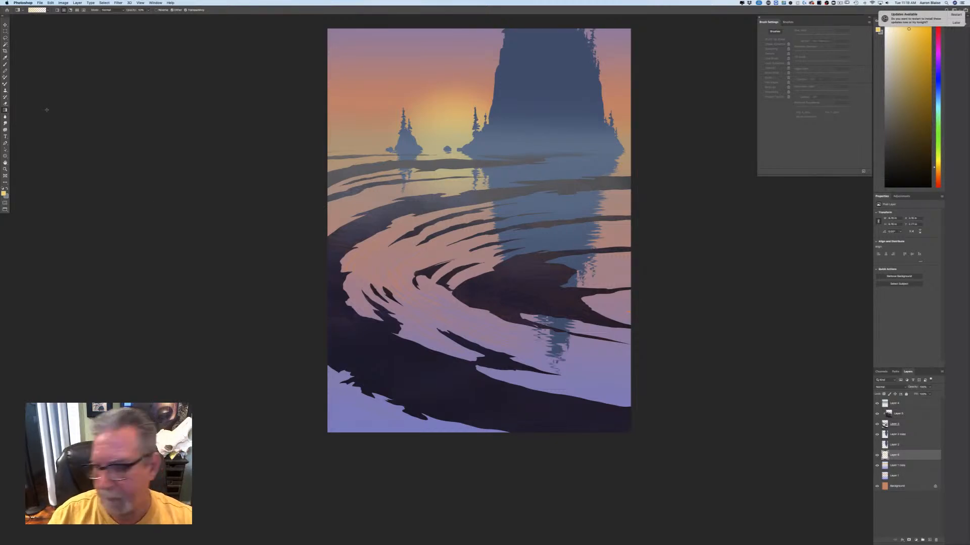
Step: Add a new layer directly beneath the sun glow layer and switch to the textured brush
click(929, 539)
drag(895, 456, 895, 472)
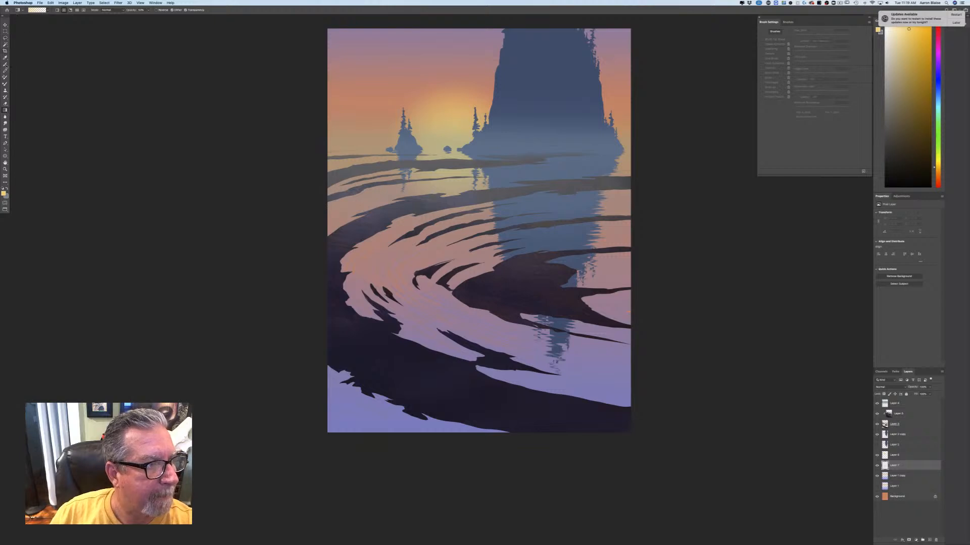
click(5, 65)
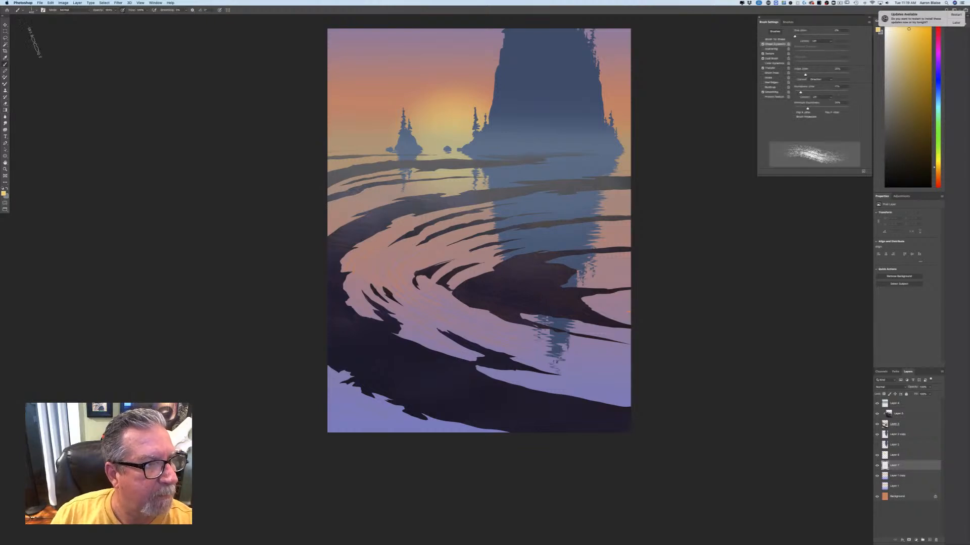
click(32, 11)
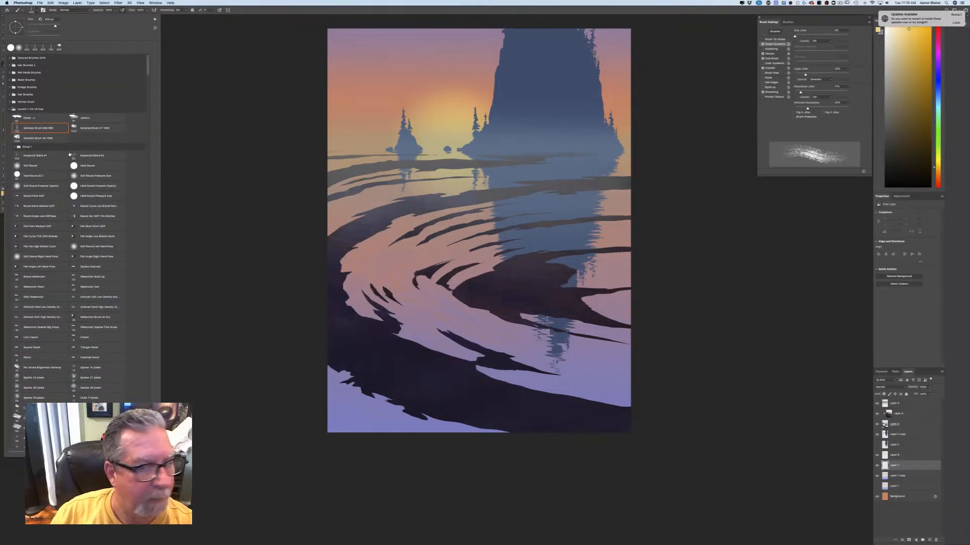
click(206, 192)
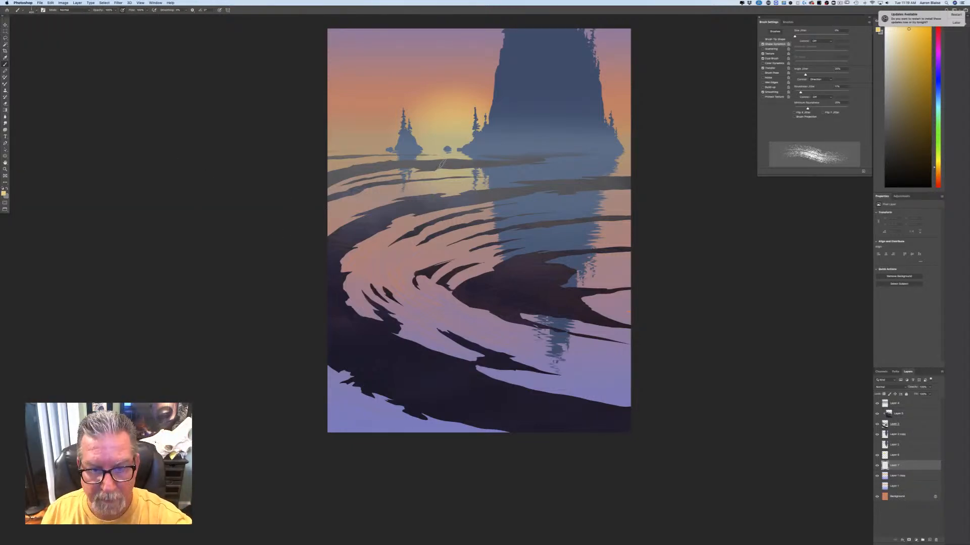
Step: Paint a textured vertical yellow reflection down the water beneath the sun glow, undoing the first stroke and building it up in lighter passes
mouse_move(443, 171)
mouse_down()
mouse_move(441, 192)
mouse_move(452, 192)
mouse_move(450, 449)
mouse_up()
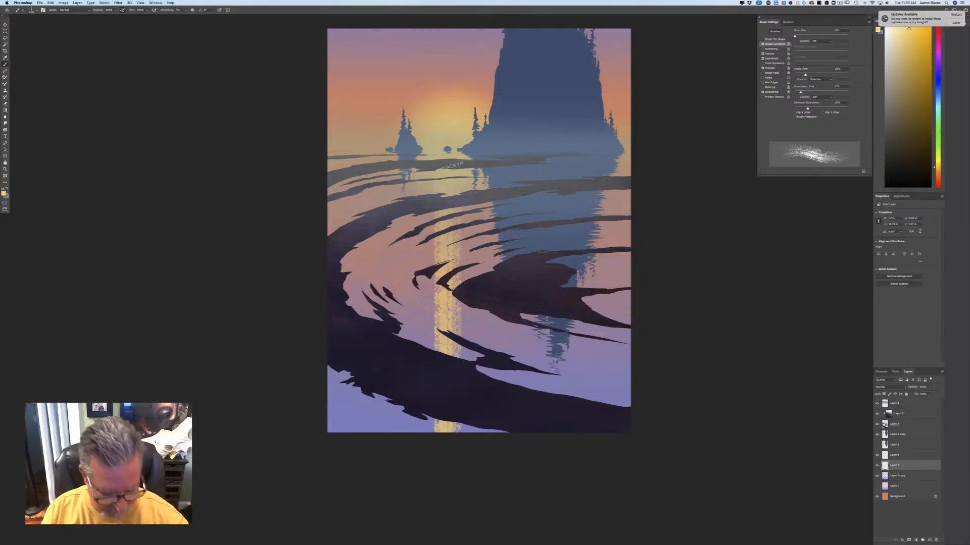
key(ctrl+z)
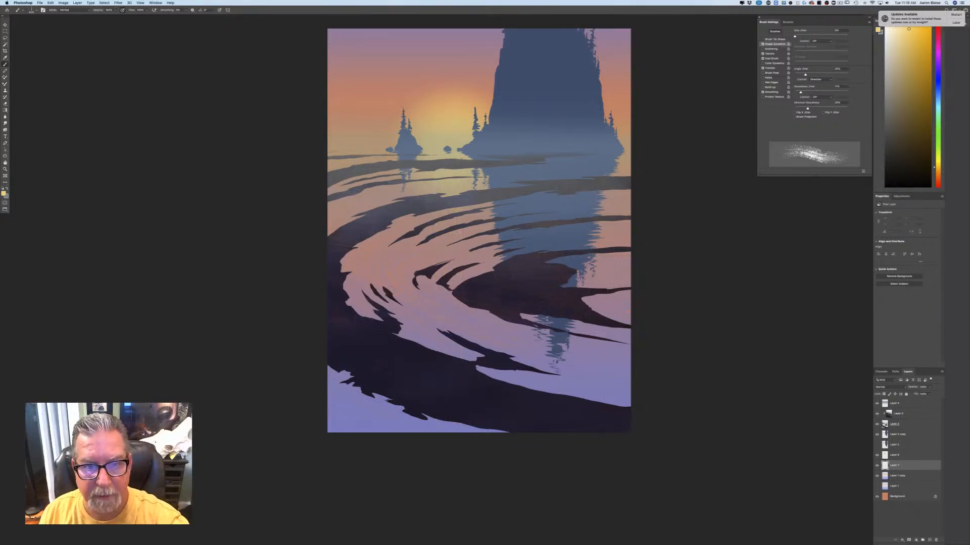
mouse_move(444, 162)
mouse_down()
mouse_move(452, 204)
mouse_move(448, 318)
mouse_up()
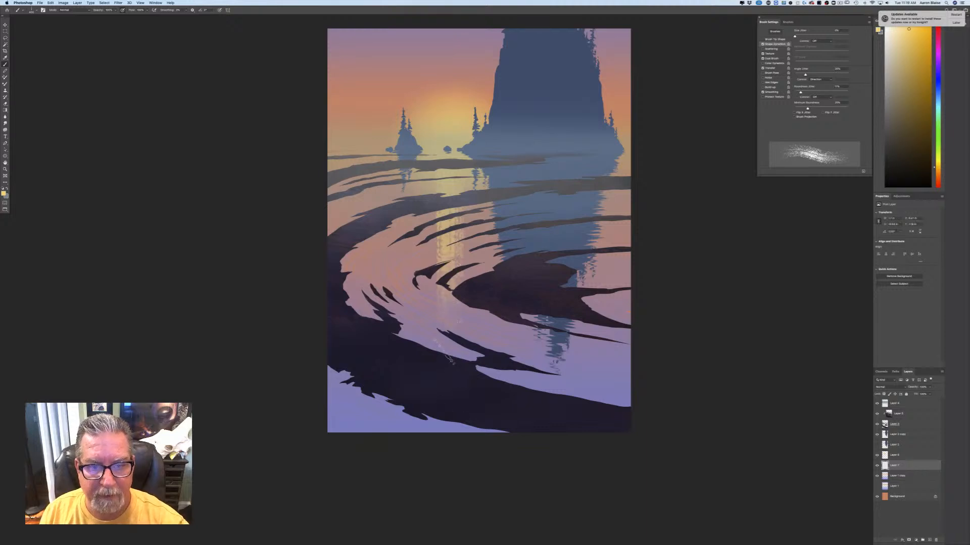
drag(440, 183, 439, 303)
mouse_move(458, 154)
mouse_down()
mouse_move(457, 349)
mouse_move(467, 404)
mouse_up()
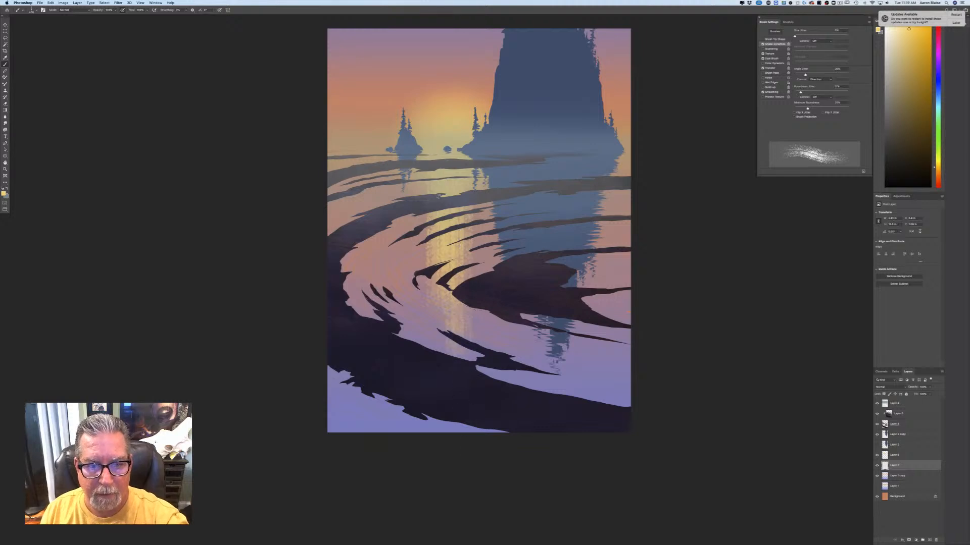
drag(449, 340, 451, 409)
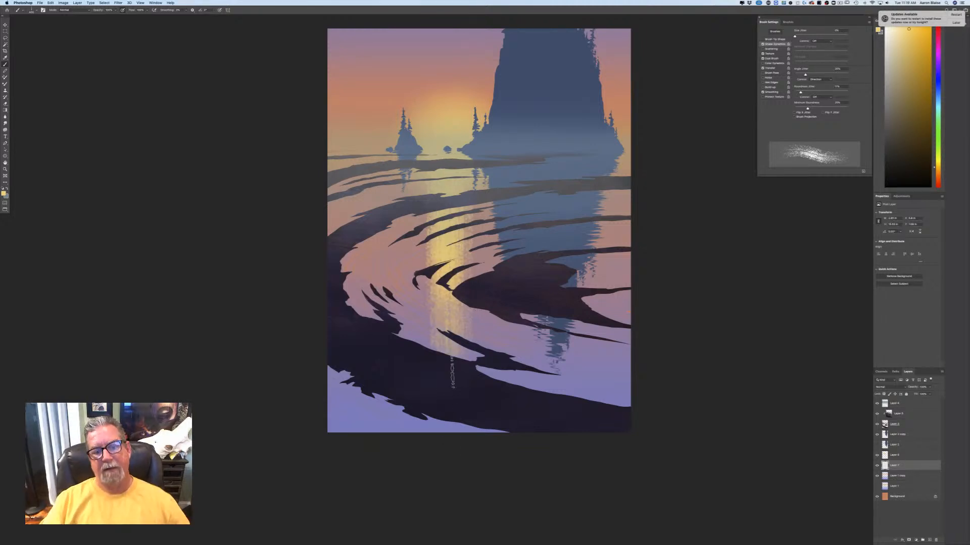
Step: Soften the yellow sun reflection with a Gaussian Blur at an increased radius
key(super+minus)
key(super+minus)
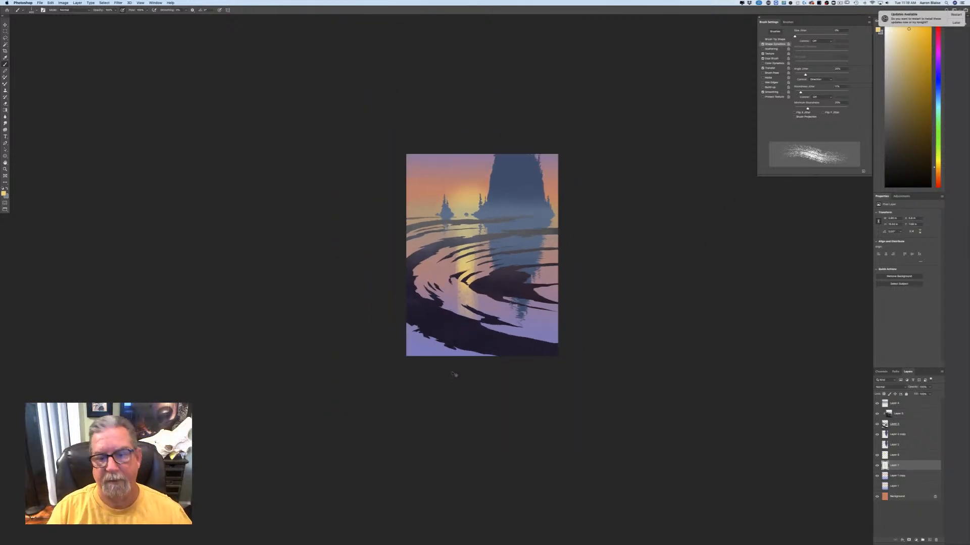
key(super+plus)
key(super+plus)
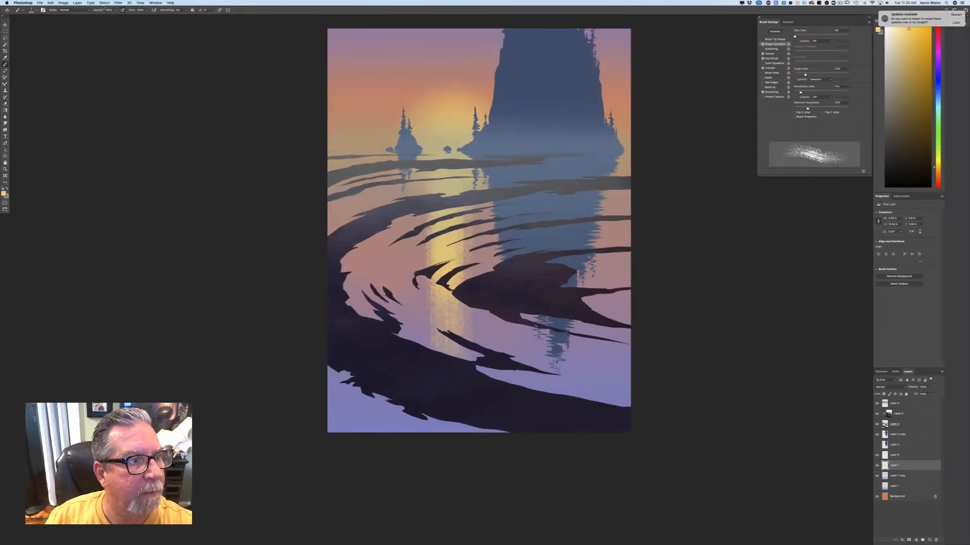
click(117, 3)
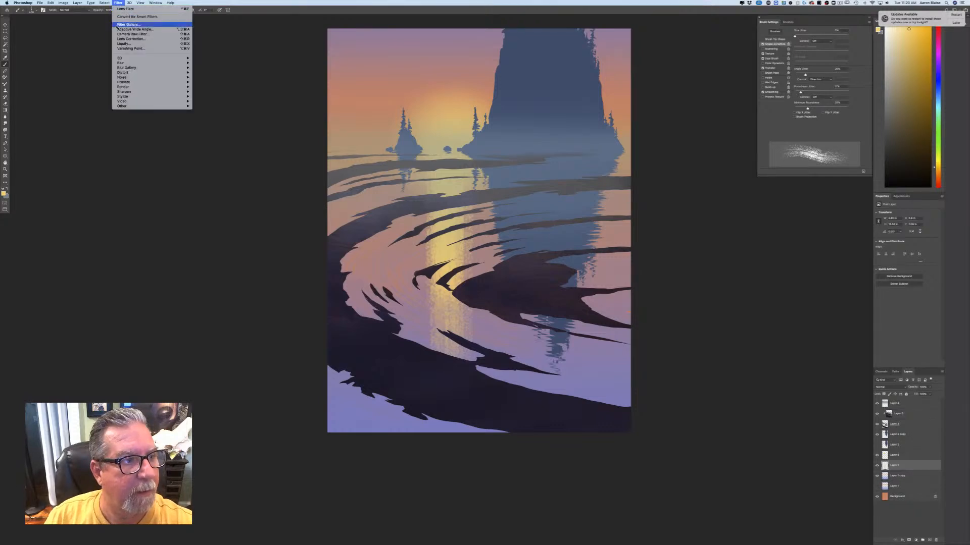
mouse_move(172, 63)
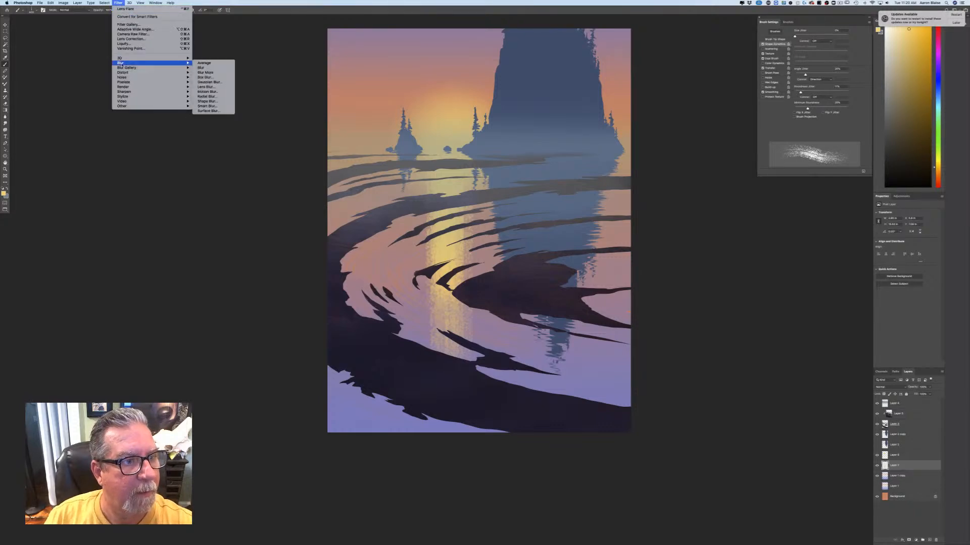
click(207, 82)
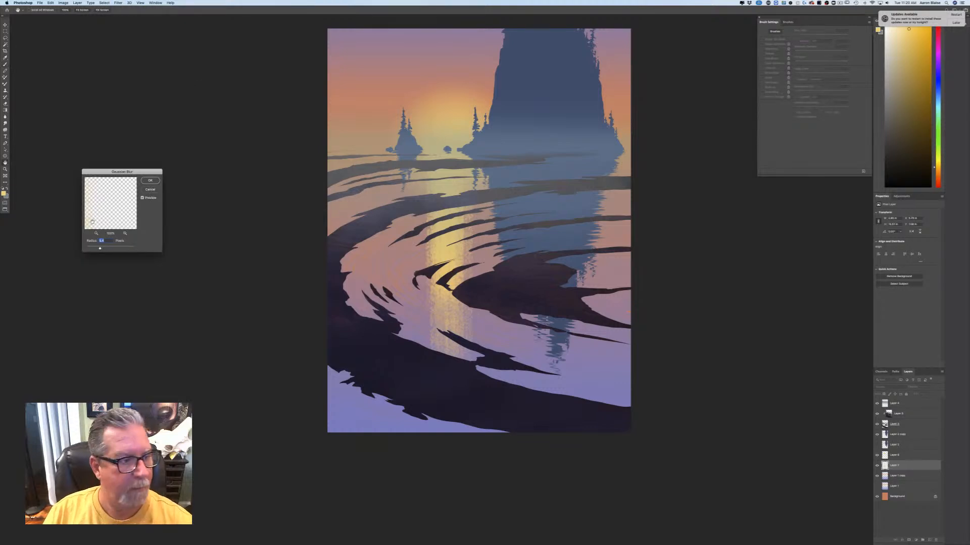
drag(100, 249, 107, 249)
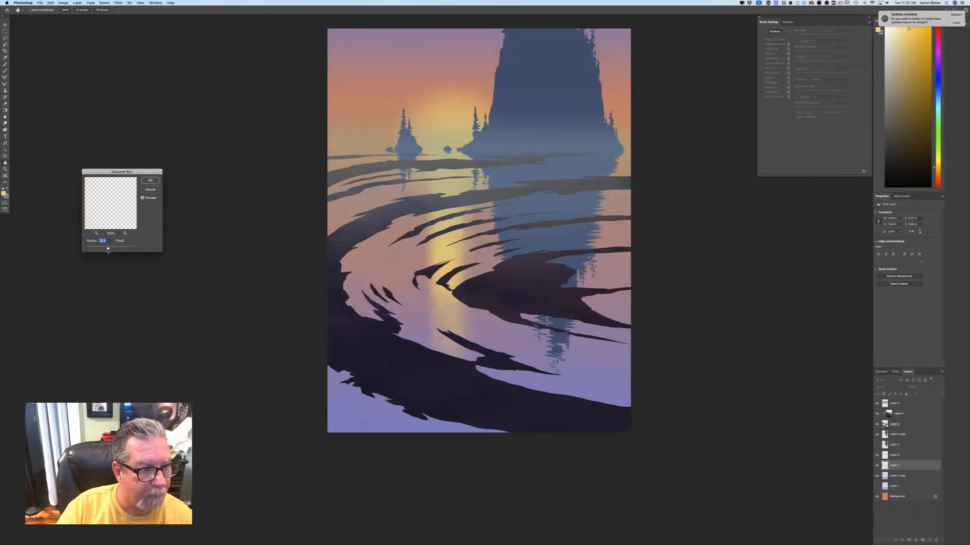
click(146, 180)
key(b)
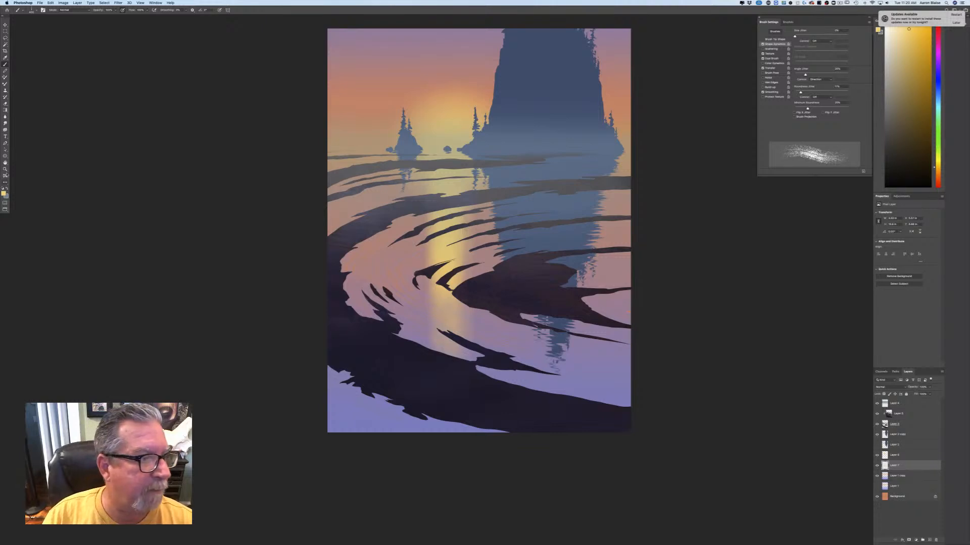
click(32, 11)
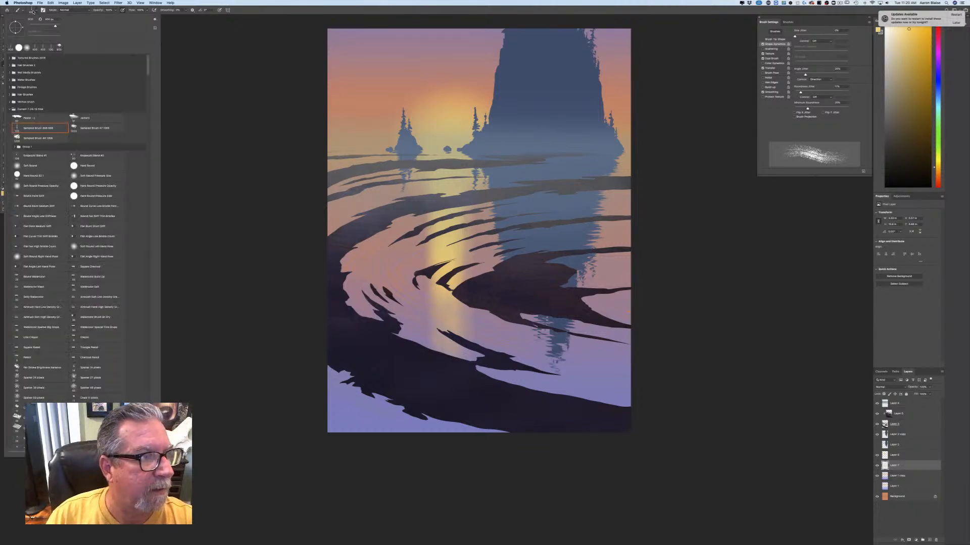
click(225, 189)
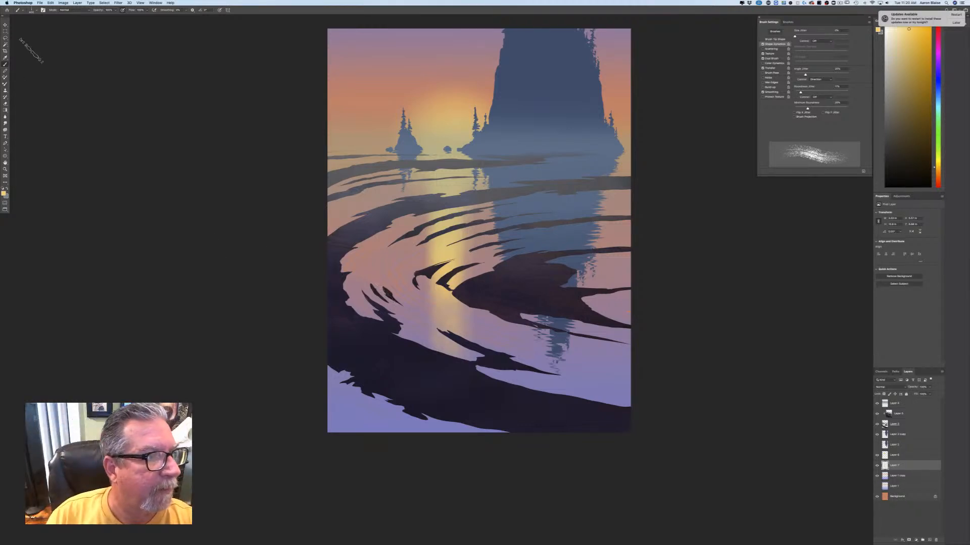
Step: Smudge the soft yellow sun reflection into streaks that follow the water's ripples, adjusting the Smudge tool's strength between test strokes
click(5, 123)
click(108, 9)
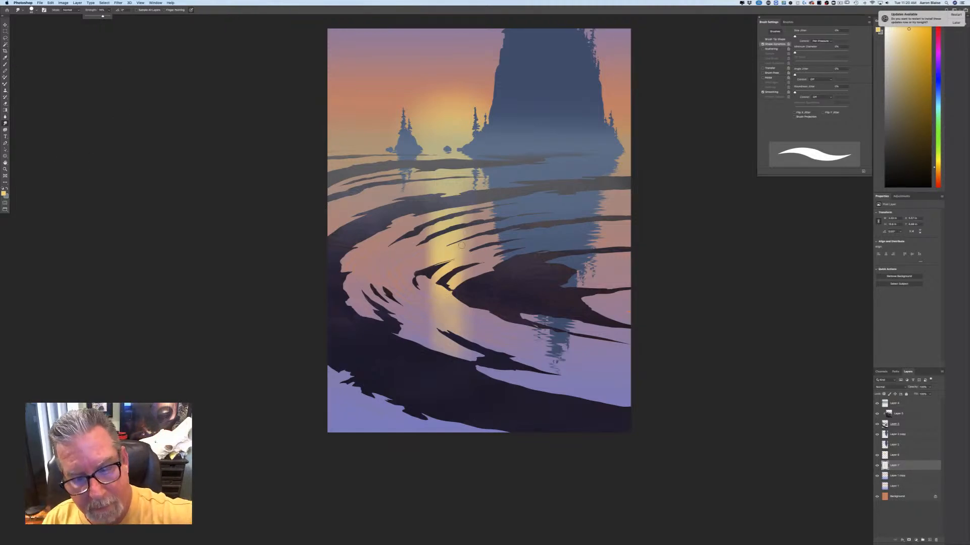
click(477, 239)
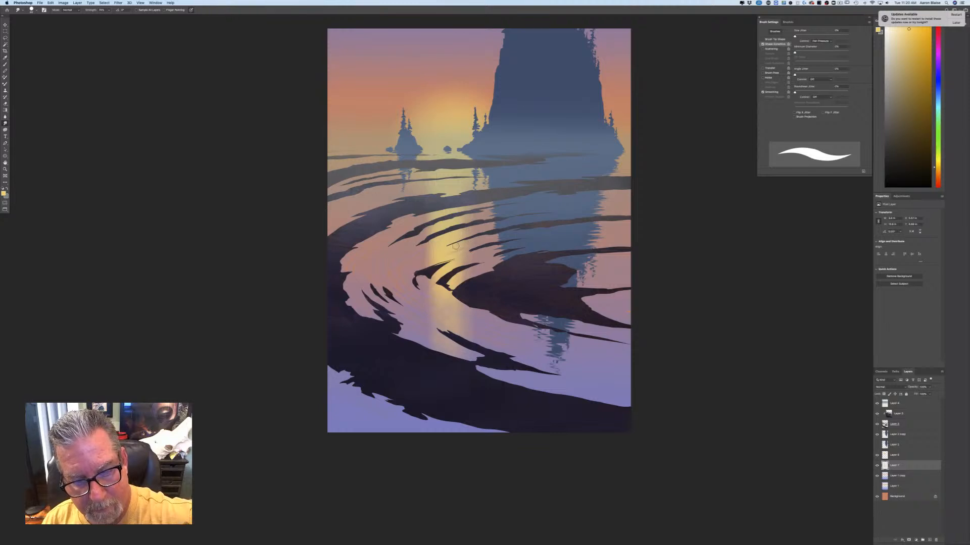
click(108, 10)
drag(110, 16, 102, 17)
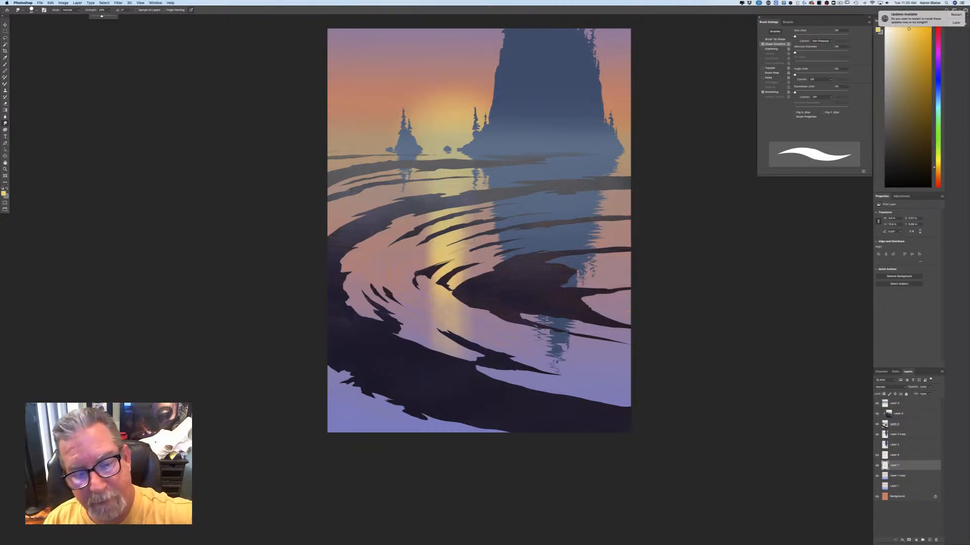
click(460, 234)
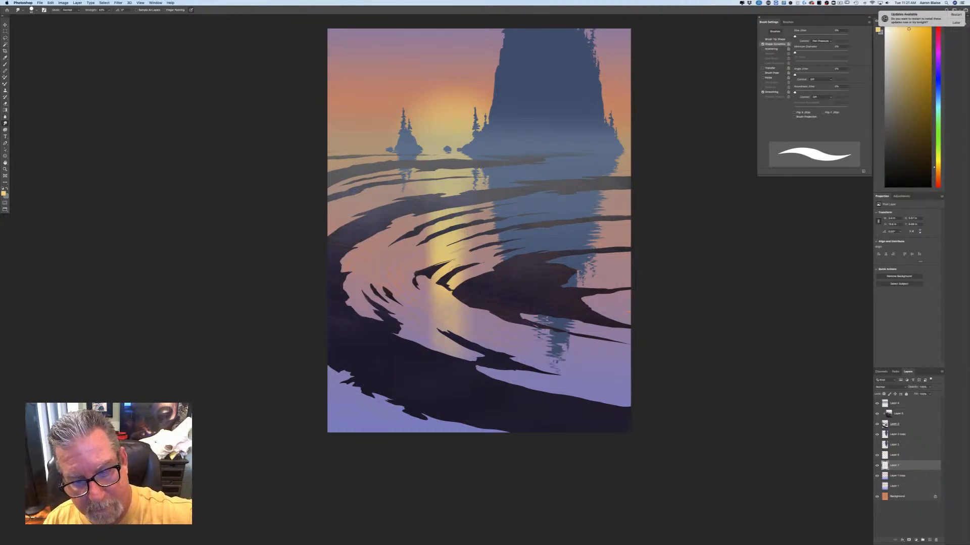
click(109, 10)
click(110, 16)
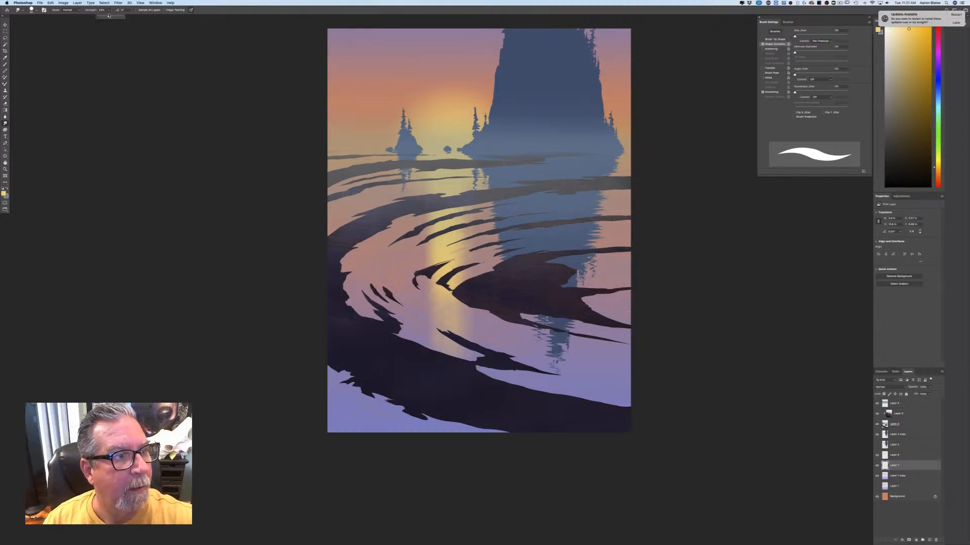
click(458, 277)
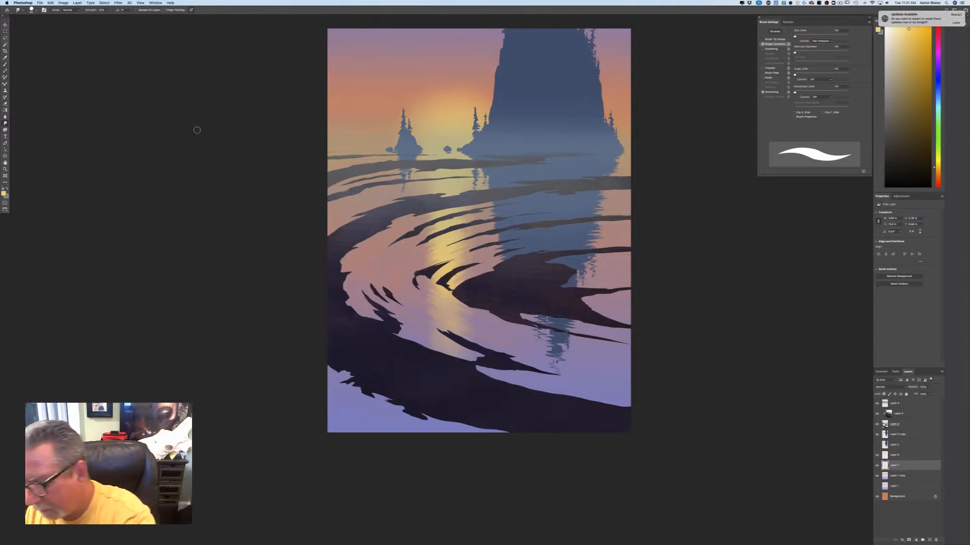
Step: Merge the yellow reflection layer with the sun glow layer directly above it
shift+click(890, 456)
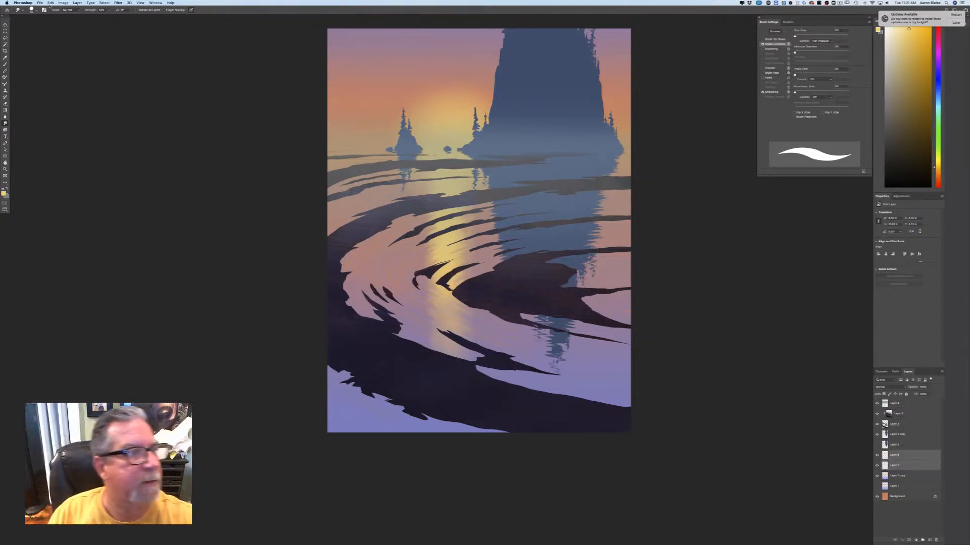
click(77, 3)
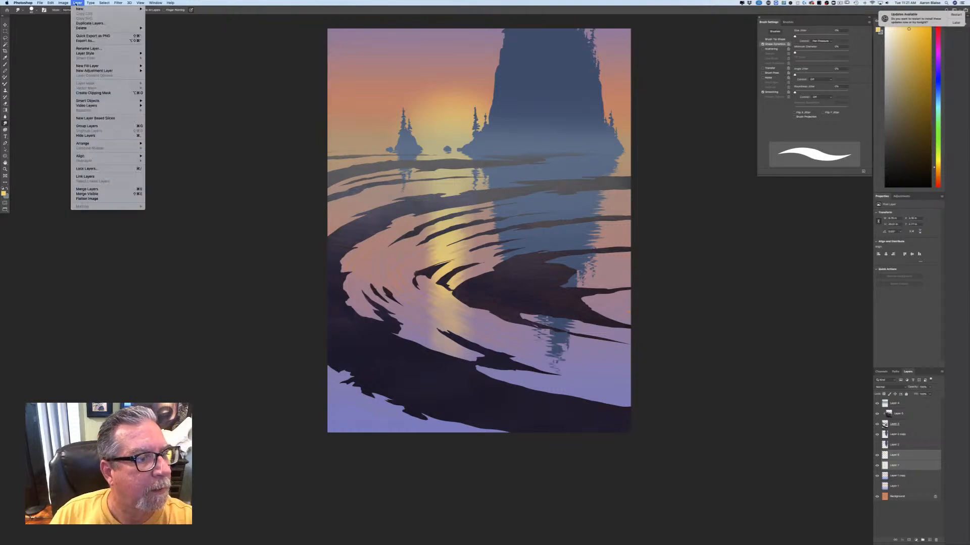
click(82, 187)
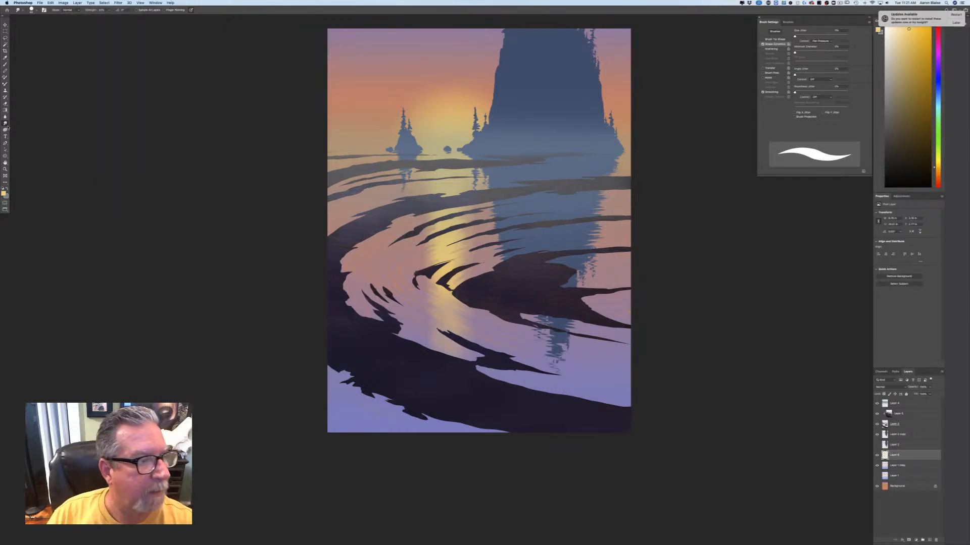
Step: Compare the scene with and without the topmost haze layer, and reduce that layer's opacity
click(877, 404)
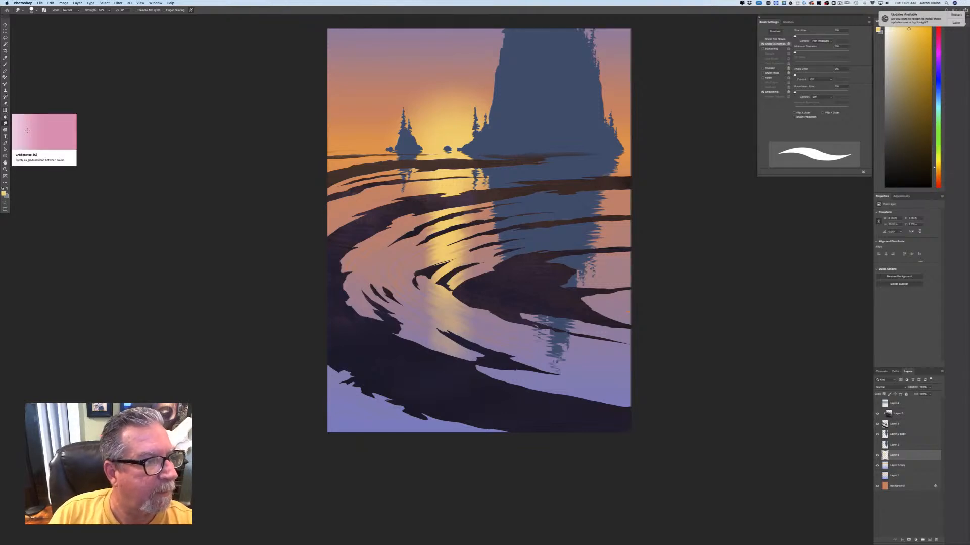
click(5, 64)
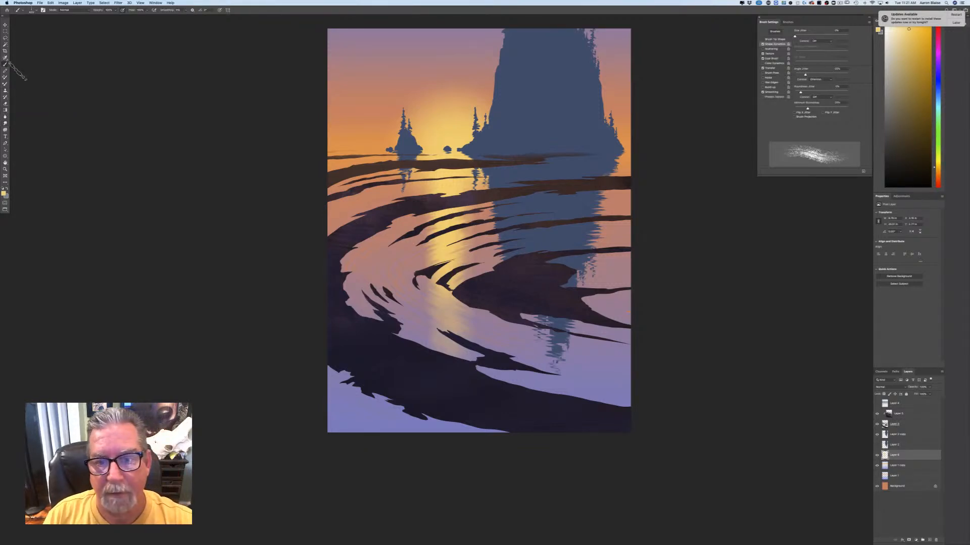
click(877, 403)
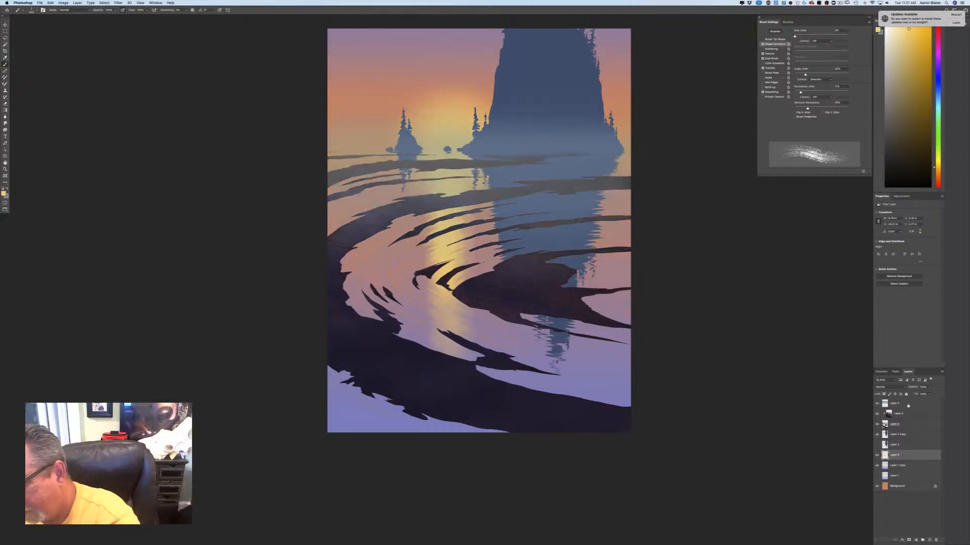
click(912, 403)
drag(928, 387, 923, 394)
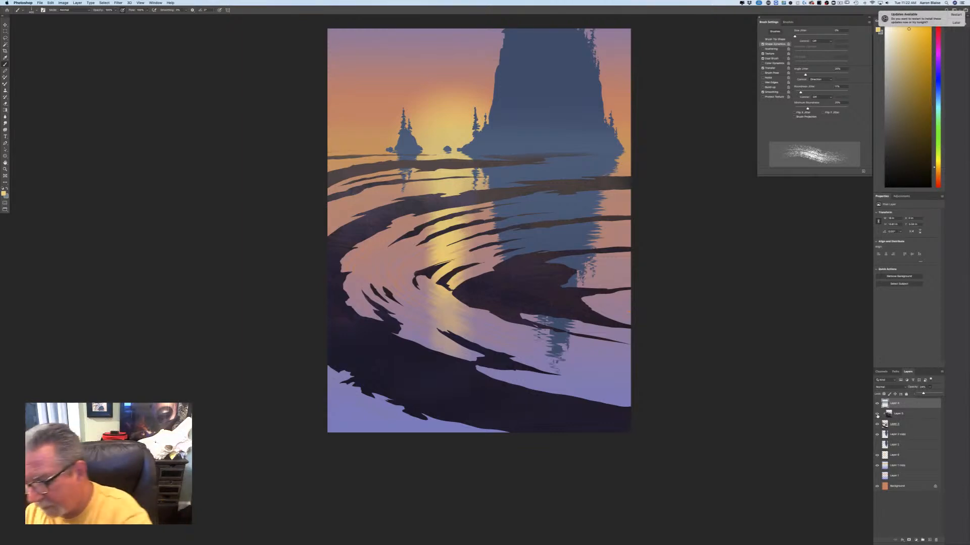
Step: Duplicate the Background layer and group the copy with all the painted layers above it
drag(904, 487, 929, 536)
shift+click(902, 402)
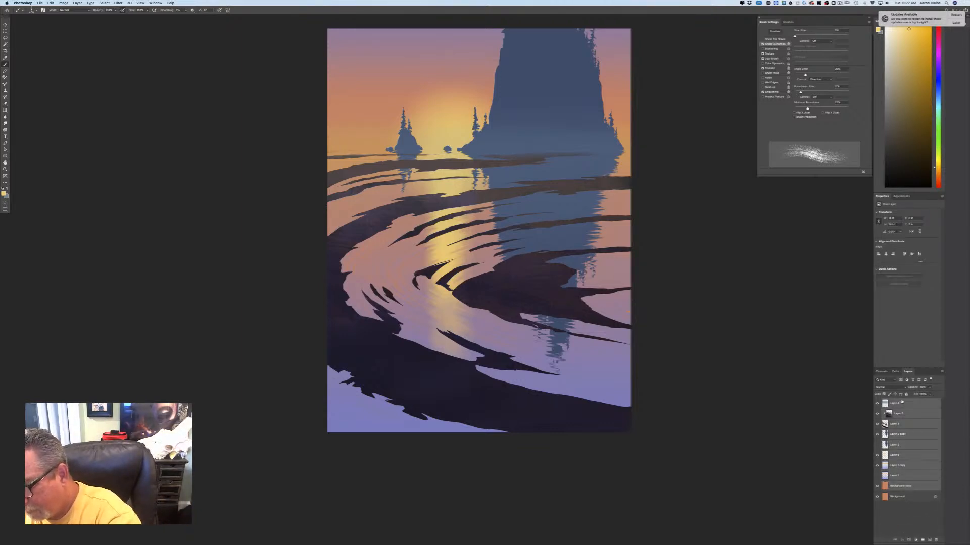
click(922, 541)
Step: Duplicate the painting's group, hide the original group, and merge the copy into a single layer
drag(929, 528, 923, 539)
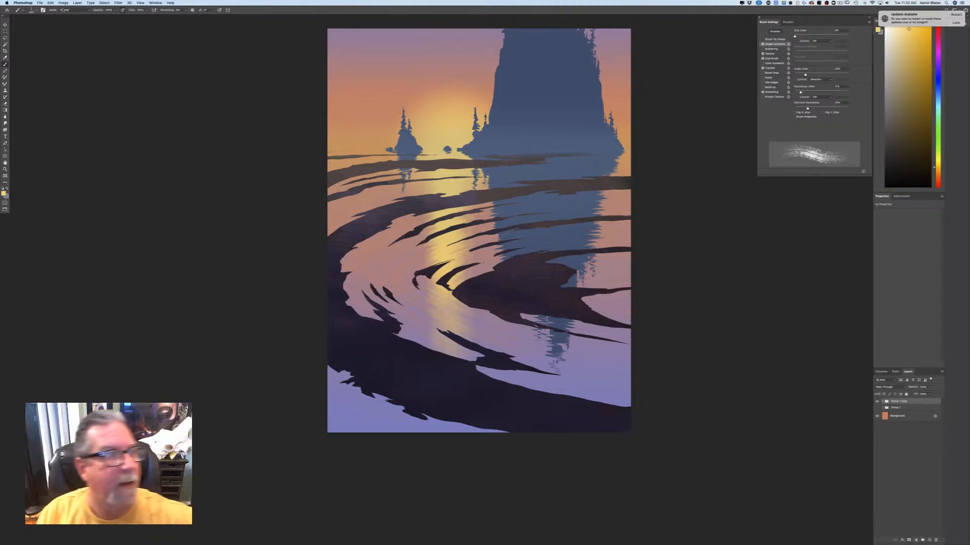
click(77, 2)
click(82, 189)
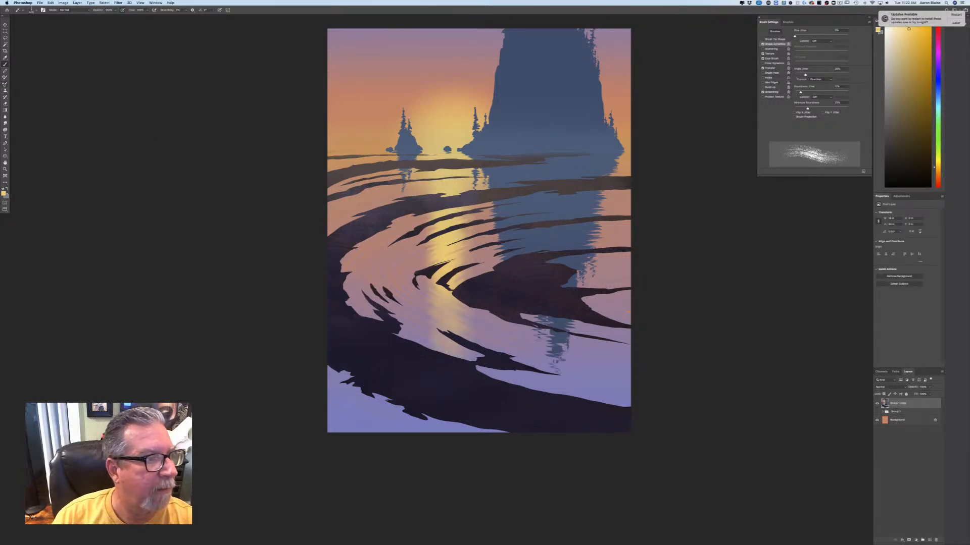
Step: Set up the Soft Round brush in Color Dodge mode with a very low opacity
click(31, 10)
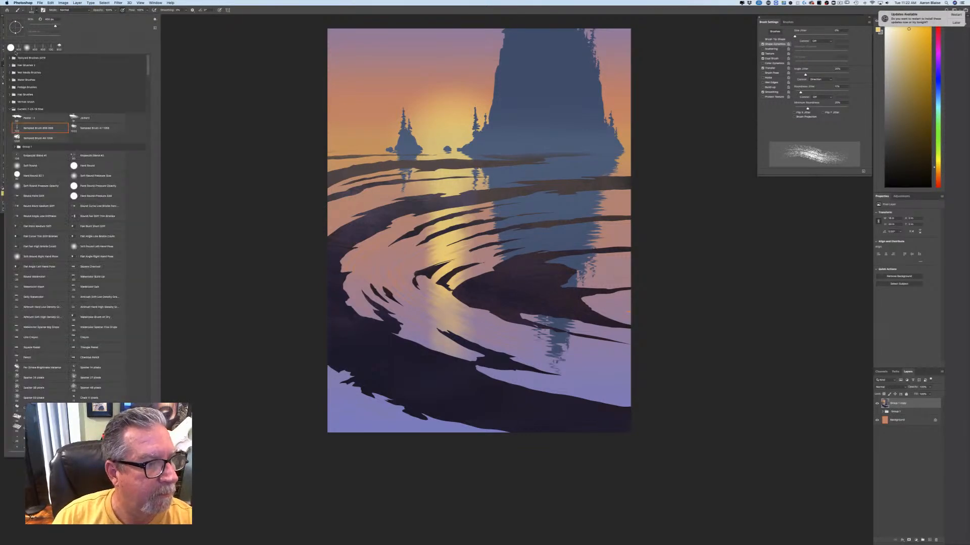
click(19, 166)
click(201, 155)
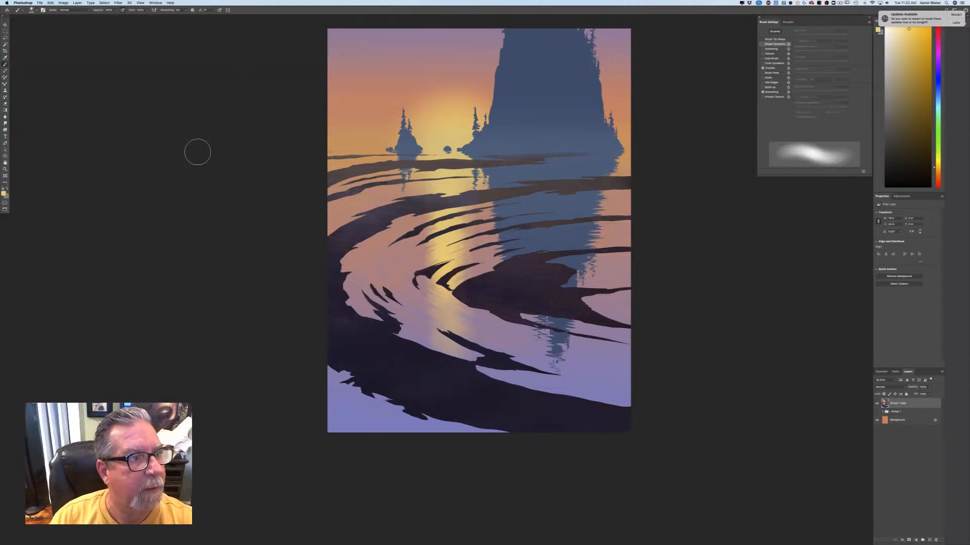
click(71, 10)
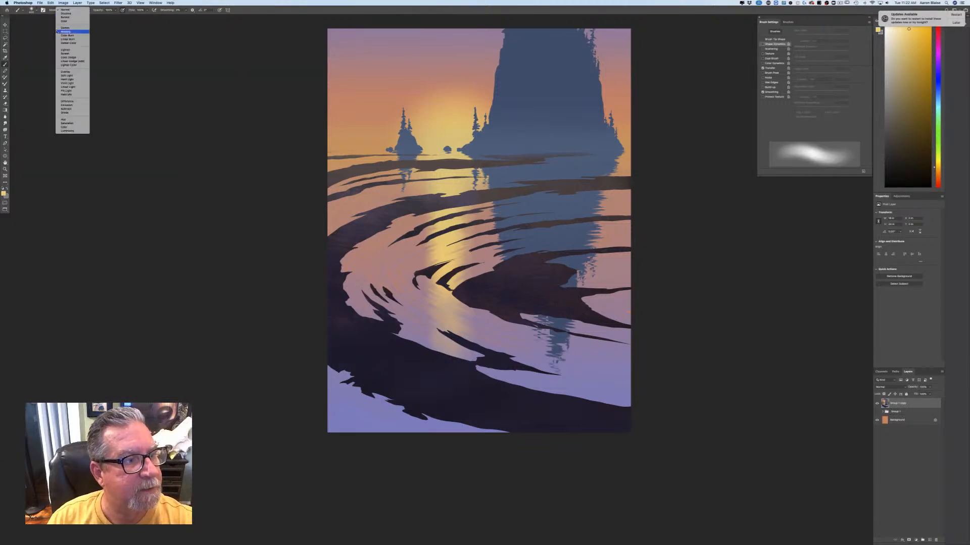
click(74, 58)
click(114, 11)
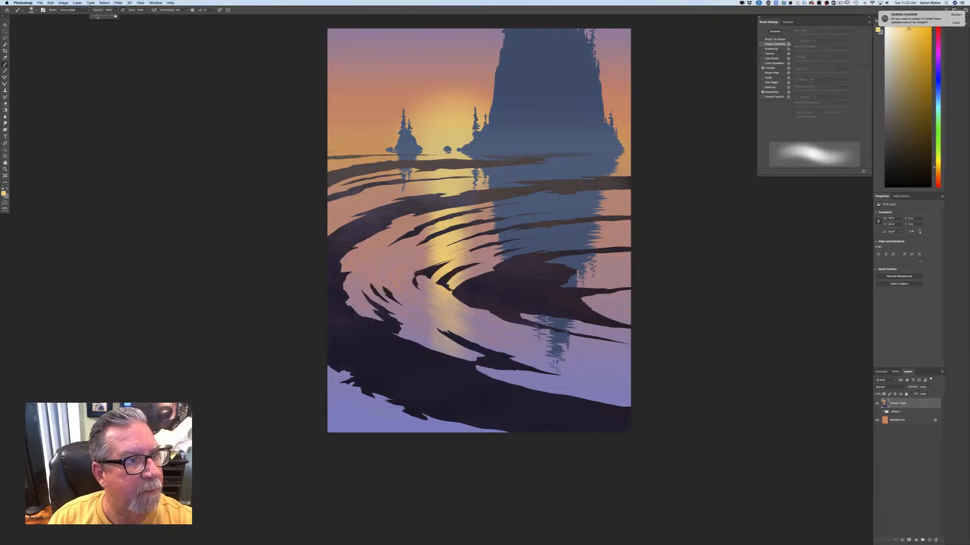
drag(95, 17, 93, 16)
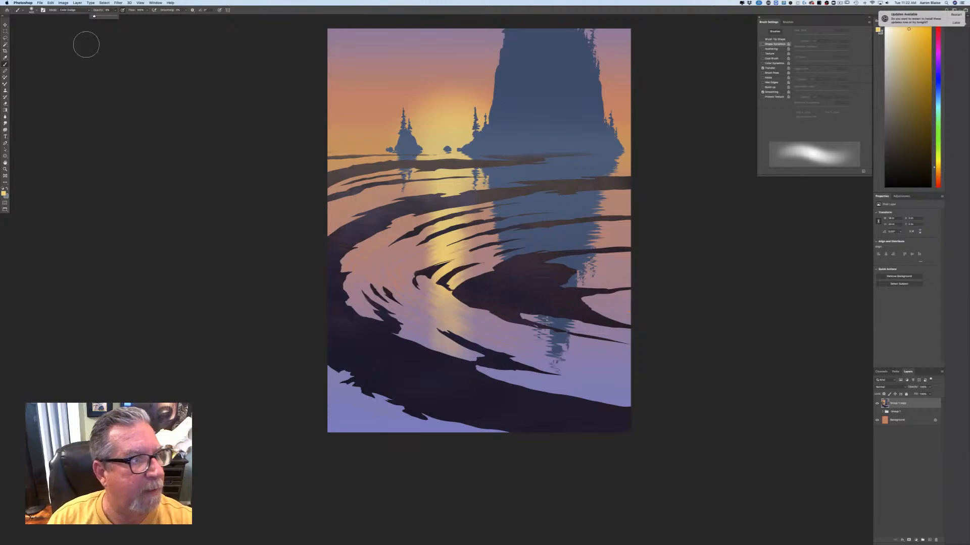
Step: Choose a paler yellow and, with an enlarged brush, paint a bright glow over the sun and down its reflection
click(5, 194)
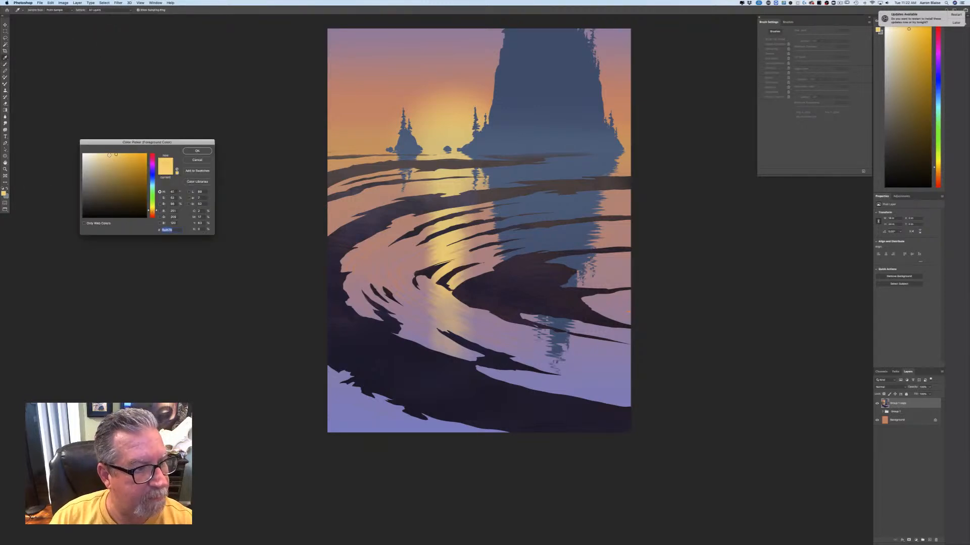
click(197, 150)
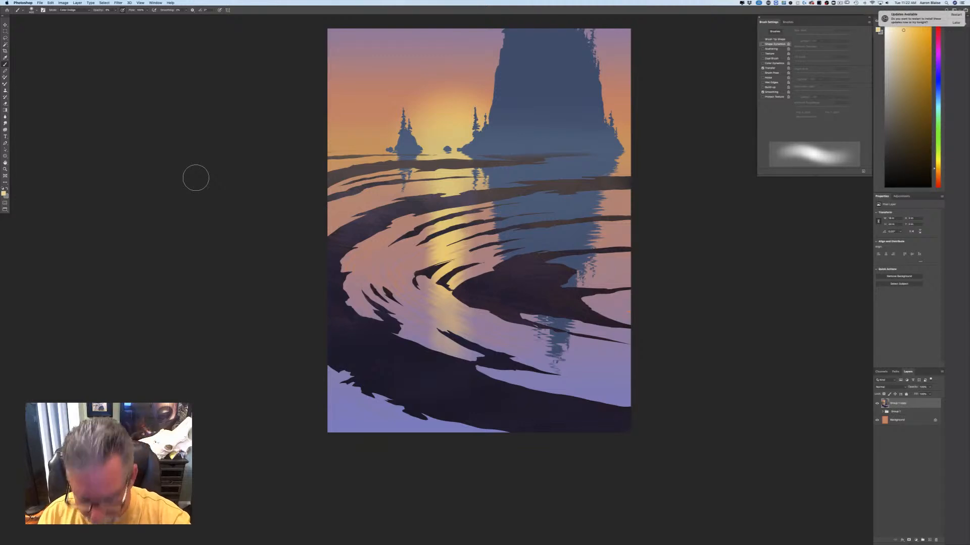
key(bracketright)
key(bracketright)
key(bracketright)
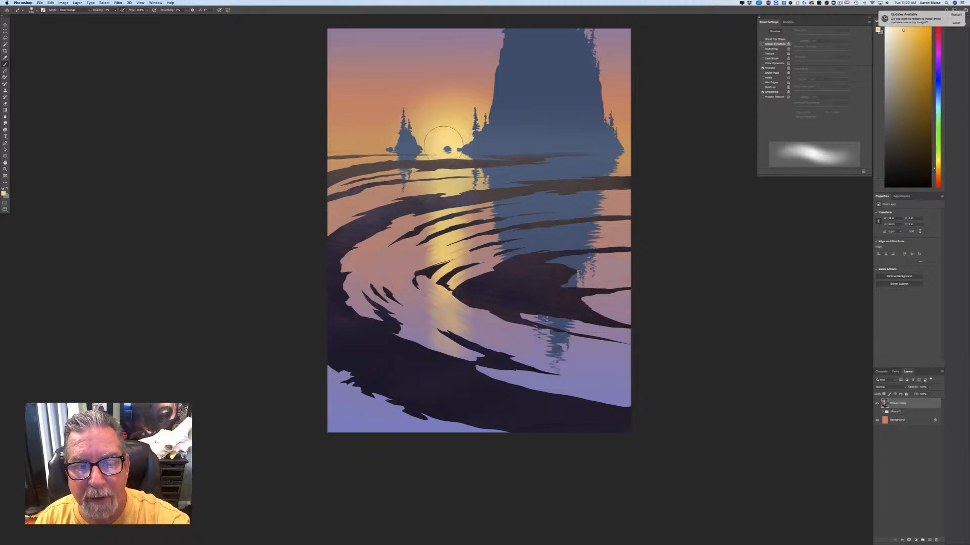
mouse_move(443, 146)
mouse_down()
mouse_move(445, 166)
mouse_move(445, 147)
mouse_move(448, 178)
mouse_move(447, 154)
mouse_move(444, 174)
mouse_move(433, 169)
mouse_move(438, 151)
mouse_move(461, 174)
mouse_move(451, 179)
mouse_move(440, 161)
mouse_move(435, 177)
mouse_move(453, 152)
mouse_move(459, 177)
mouse_move(444, 181)
mouse_move(431, 170)
mouse_move(458, 194)
mouse_move(442, 229)
mouse_move(428, 182)
mouse_move(452, 197)
mouse_move(443, 381)
mouse_up()
Step: Paint fine glowing streaks along the ripples in the sun's reflection, using a smaller brush with pen pressure controlling its size
key(bracketleft)
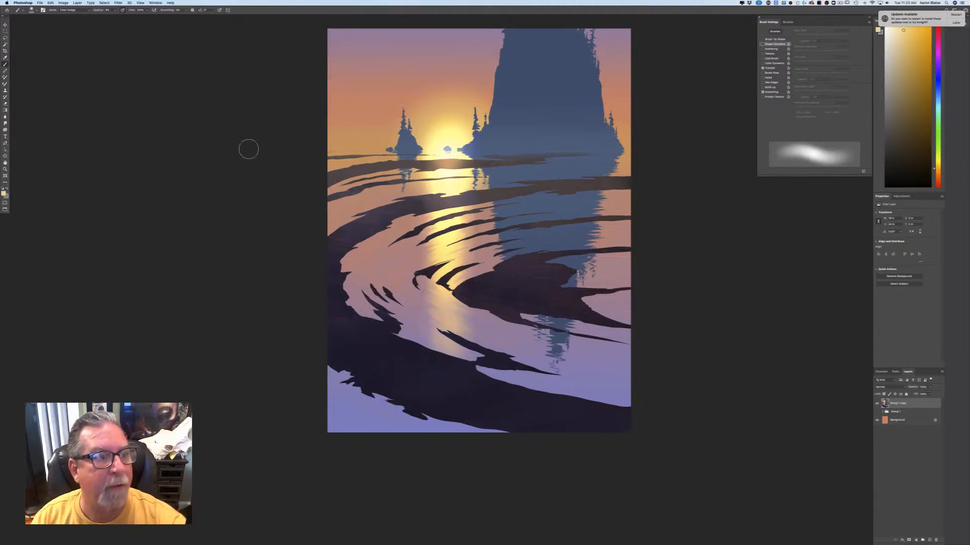
click(219, 10)
key(bracketleft)
key(bracketleft)
key(bracketleft)
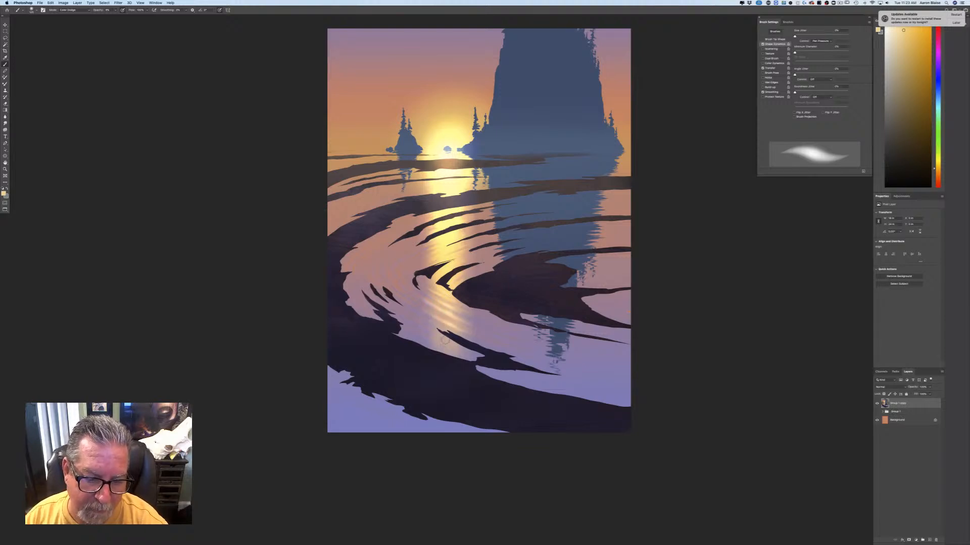
mouse_move(446, 341)
mouse_down()
mouse_move(452, 349)
mouse_move(443, 343)
mouse_up()
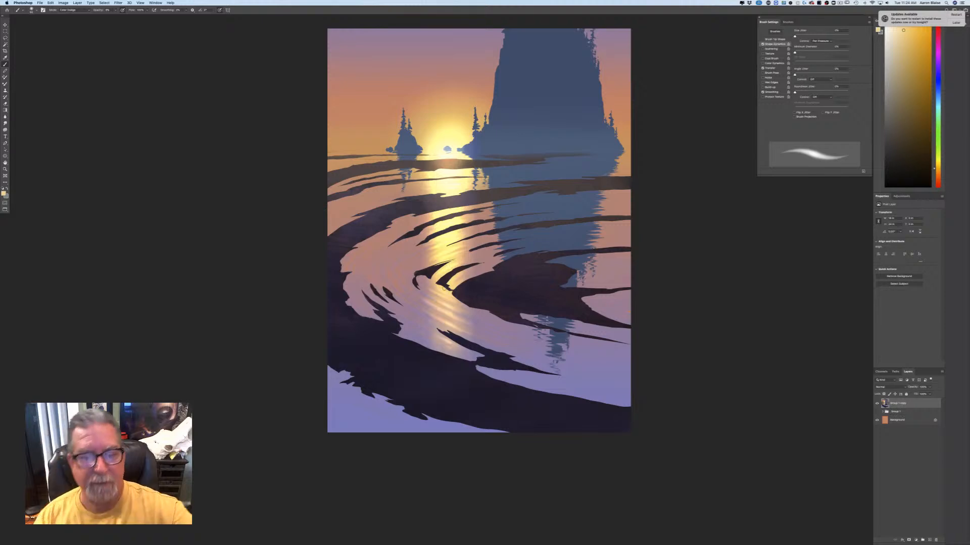
key(super+minus)
key(super+minus)
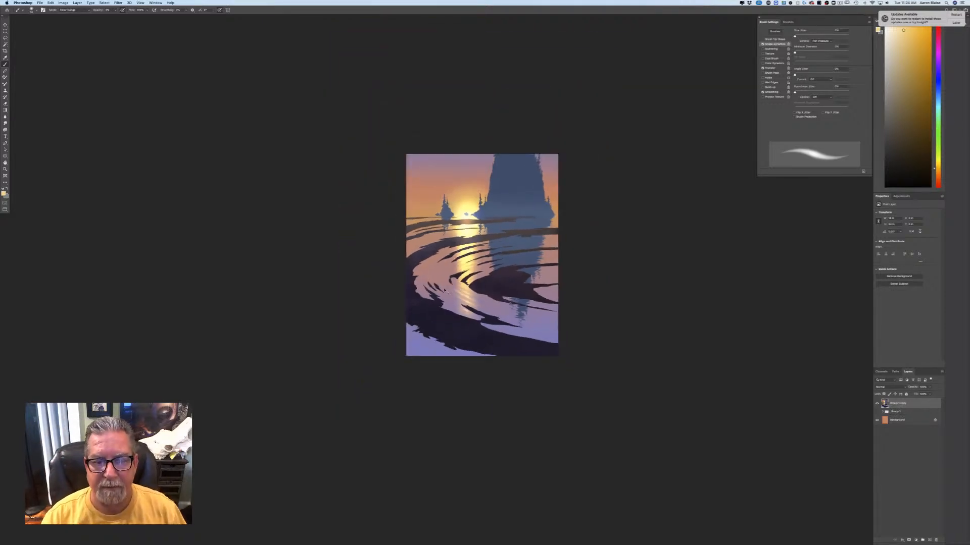
key(super+plus)
key(super+plus)
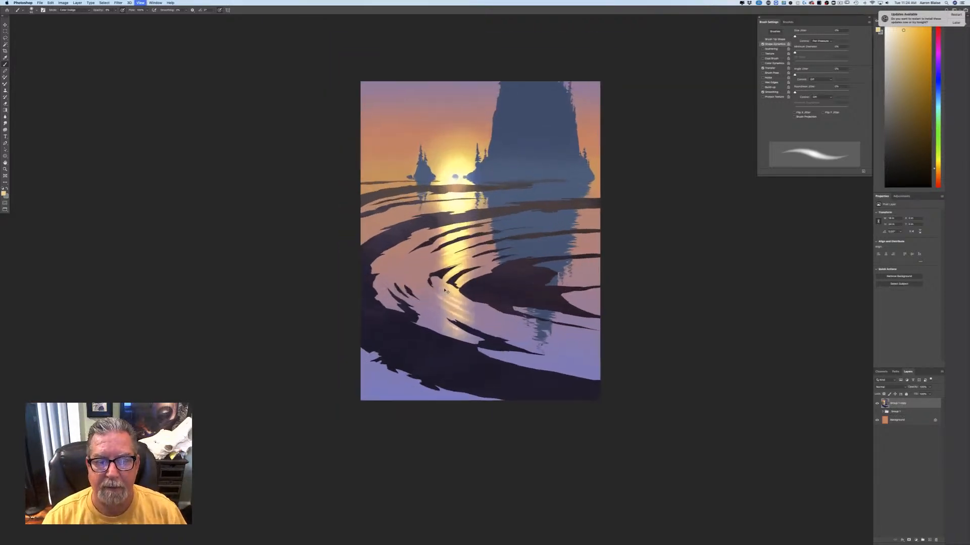
Step: Sample the warm peach tone of the sunlit ripple directly beneath the sun as the foreground colour
click(4, 194)
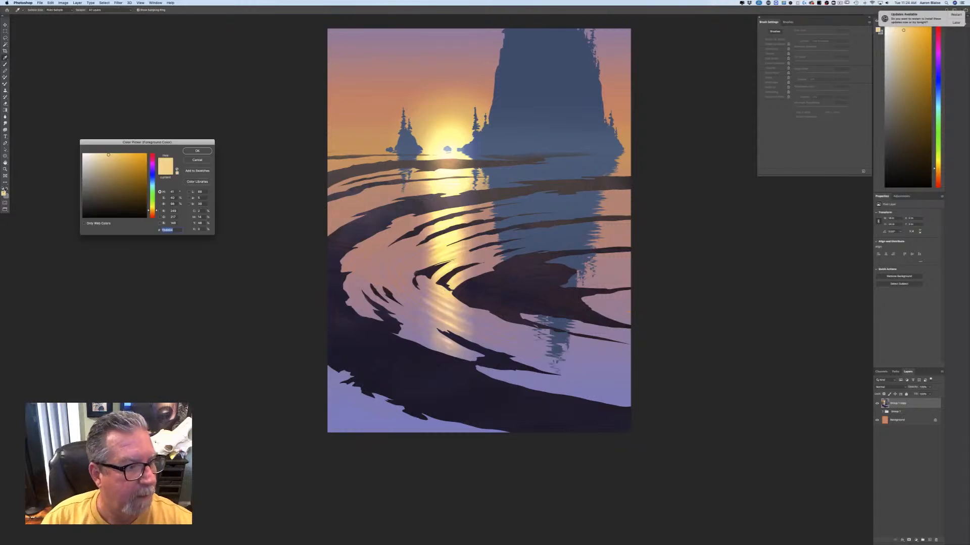
click(448, 165)
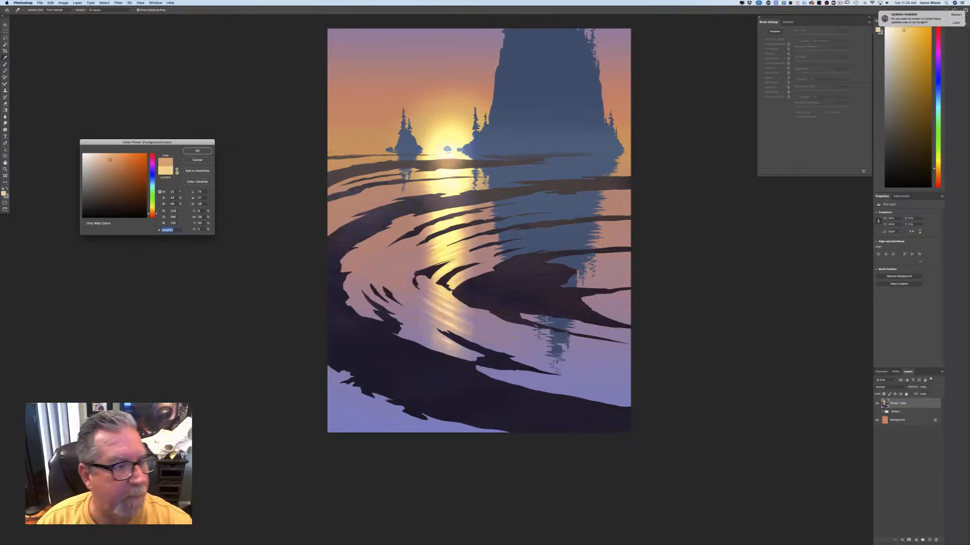
click(190, 152)
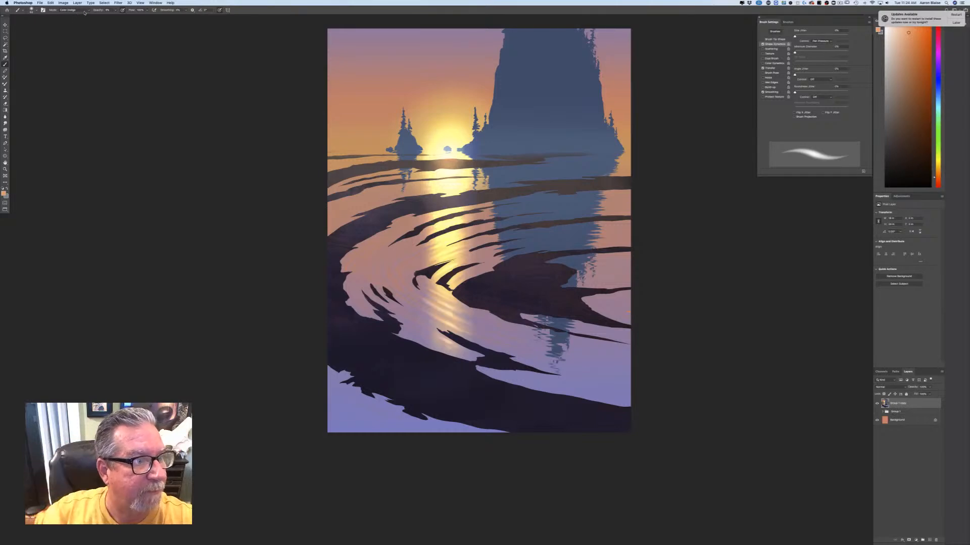
Step: Set the brush to Normal blending mode and raise its opacity
click(68, 9)
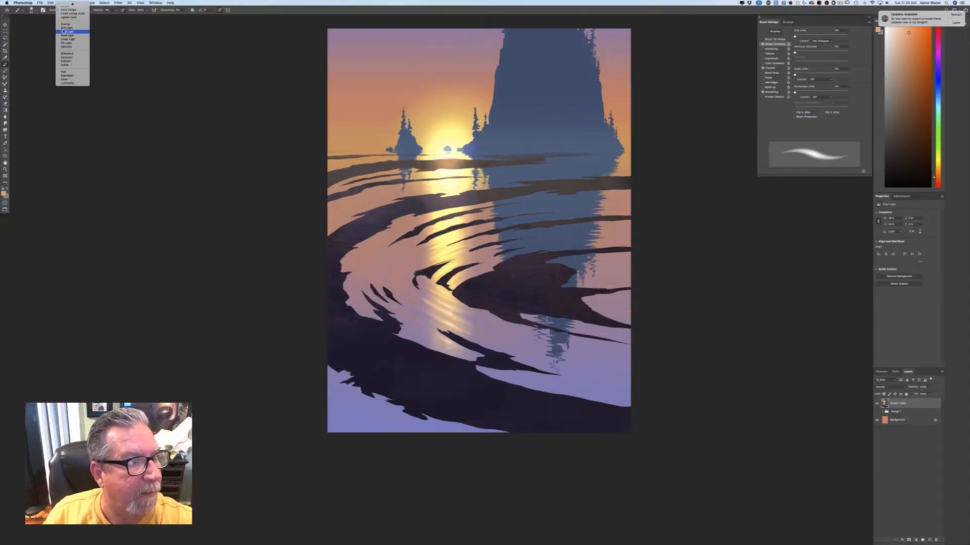
click(65, 4)
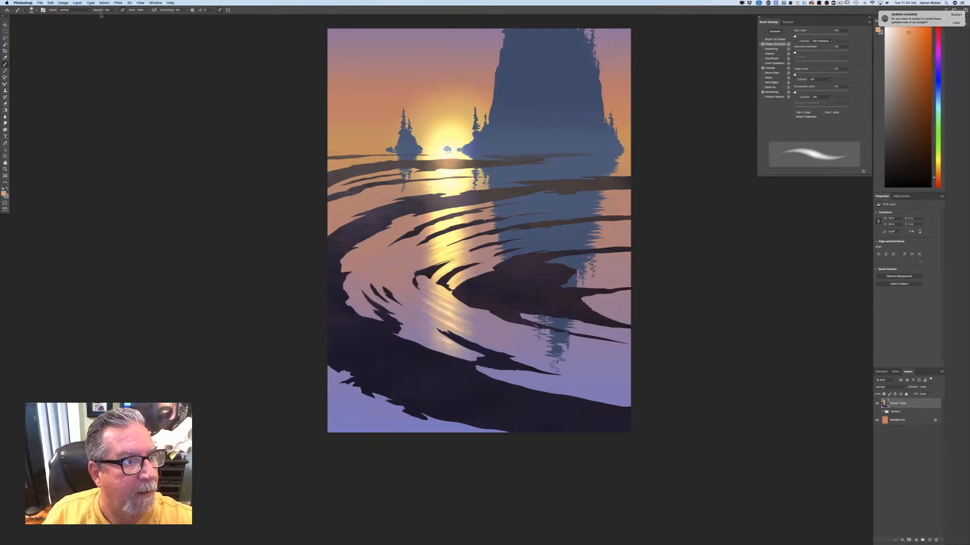
click(115, 10)
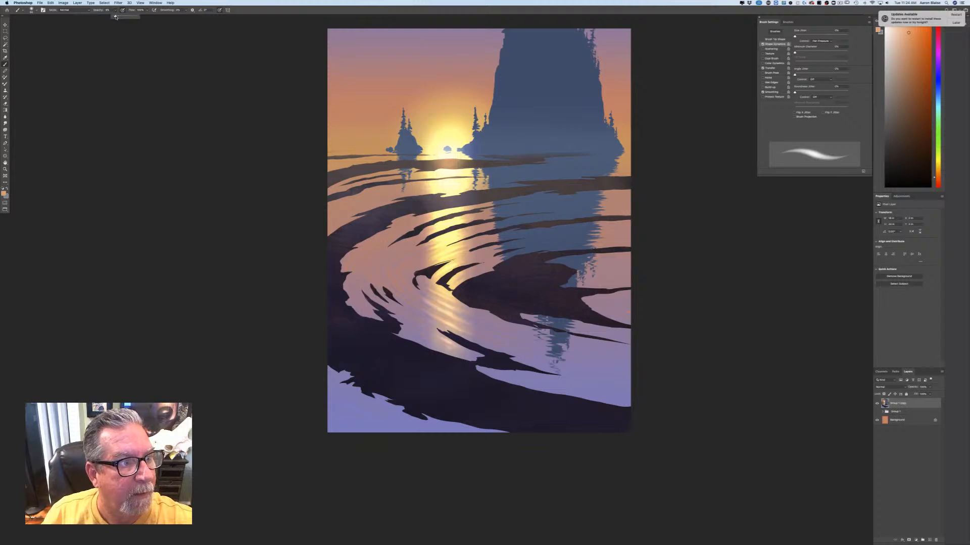
drag(115, 17, 131, 16)
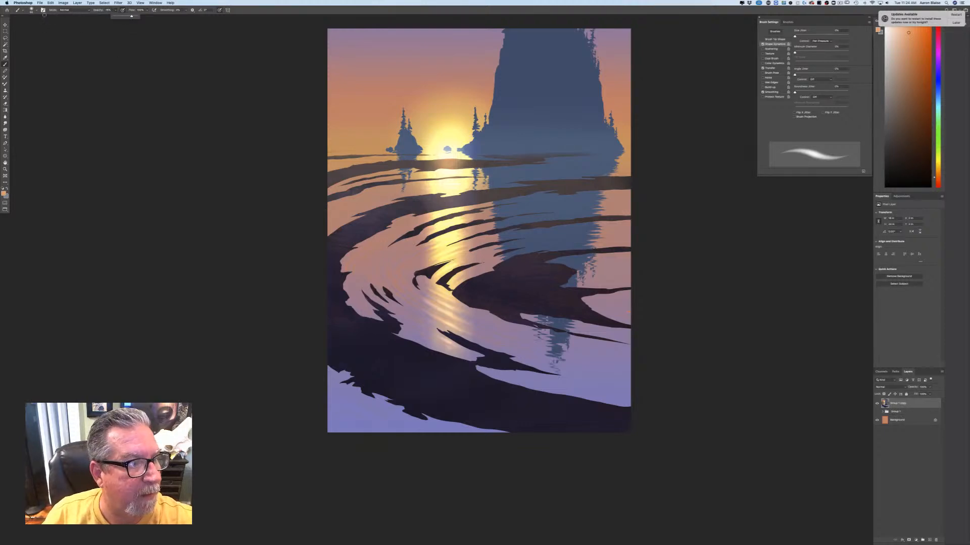
Step: Switch to a textured dual-brush preset with pen-pressure size control off, and choose a more saturated orange as the foreground colour
click(5, 64)
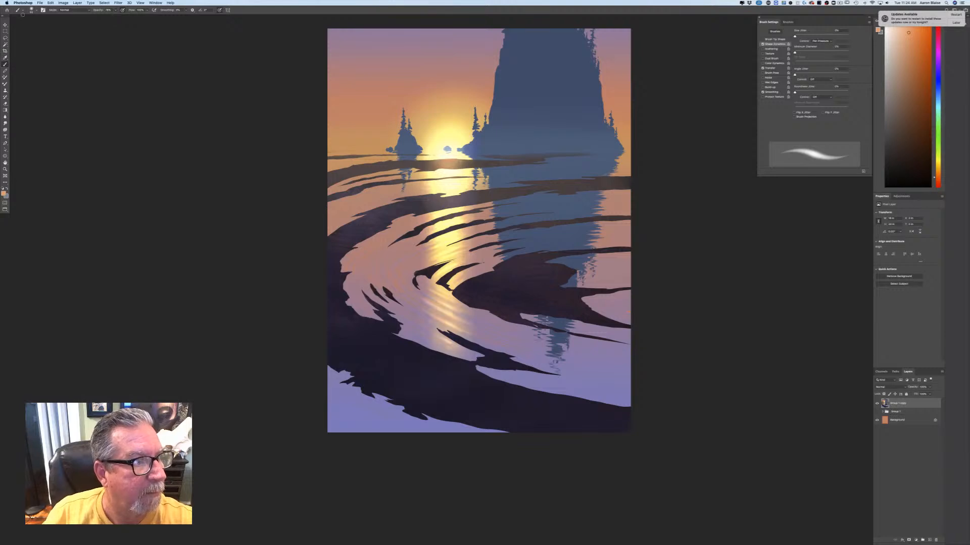
click(30, 10)
click(31, 119)
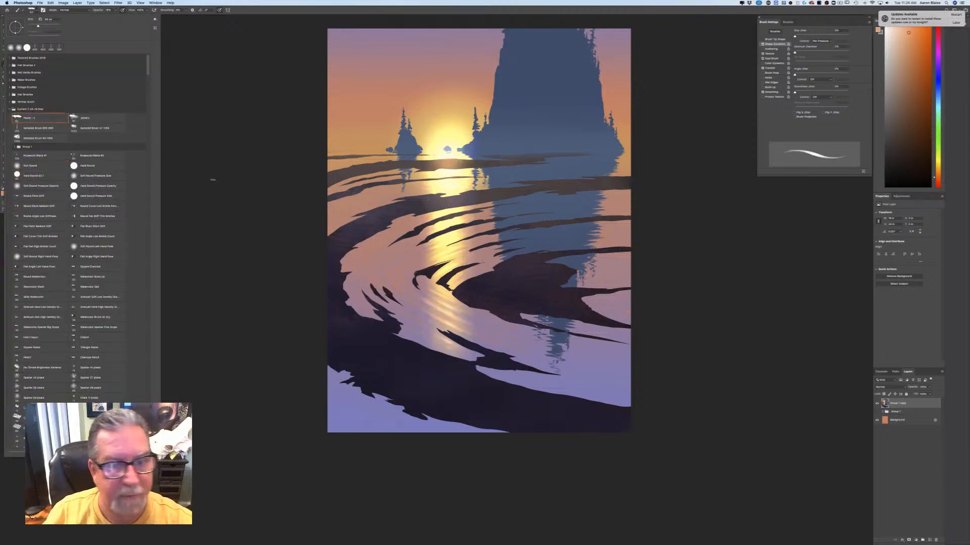
click(231, 168)
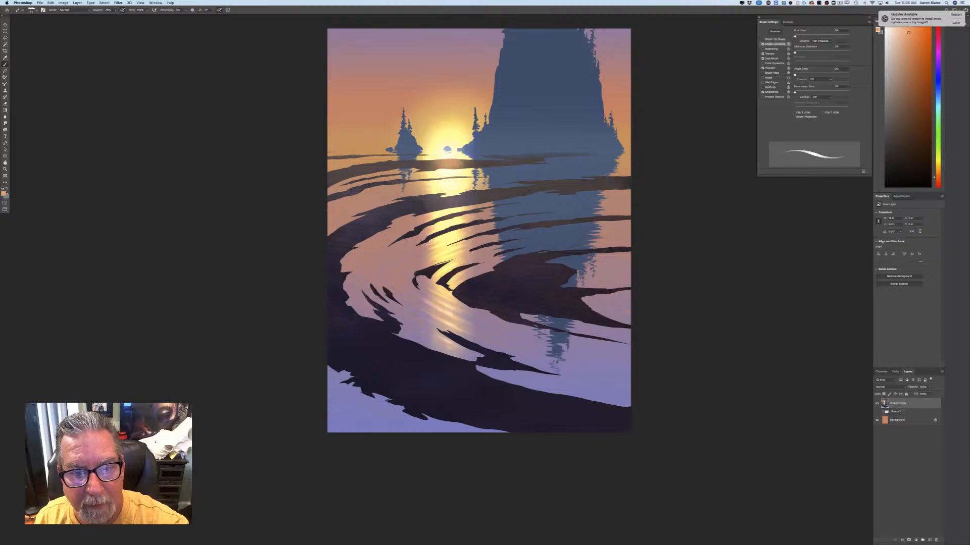
click(220, 10)
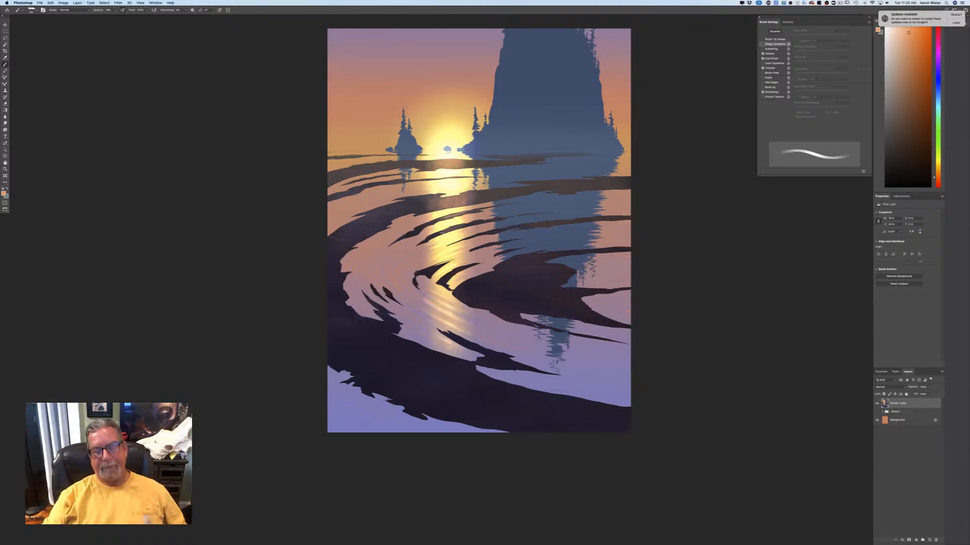
click(4, 193)
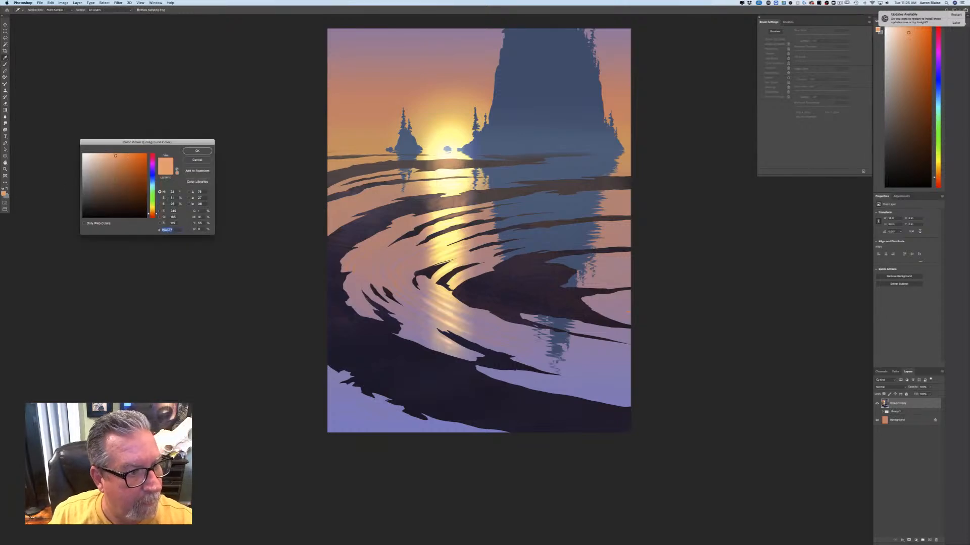
click(204, 152)
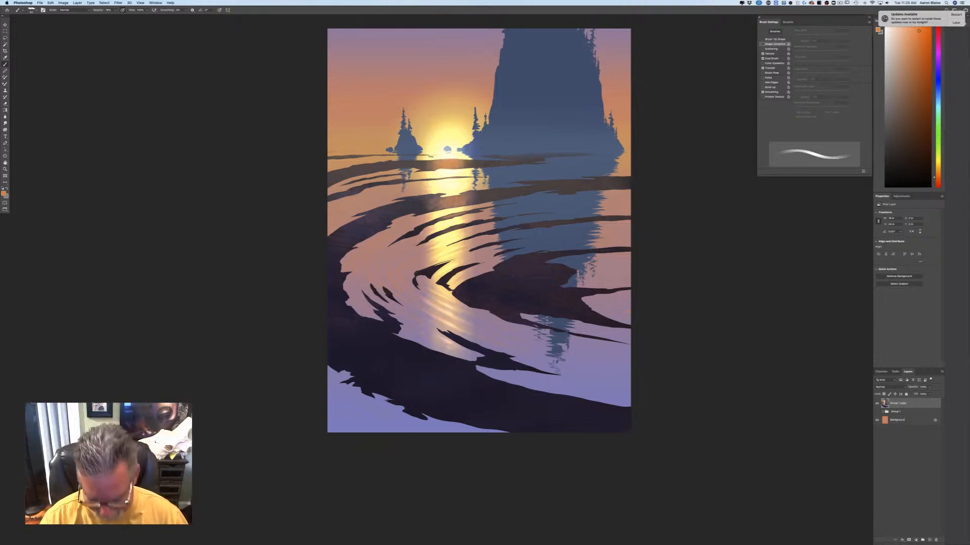
Step: Check the overall composition and light balance of the sunset scene at a reduced size
key(super+minus)
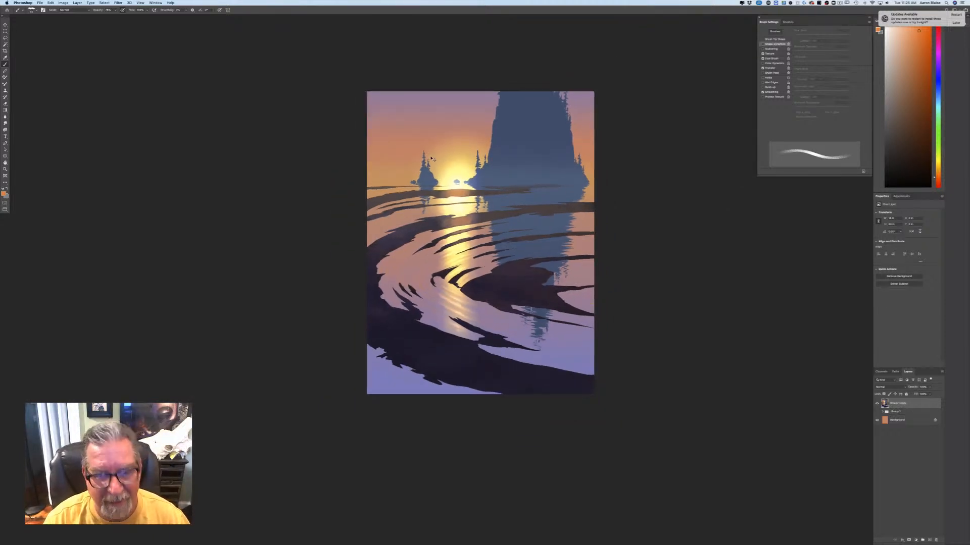
key(super+plus)
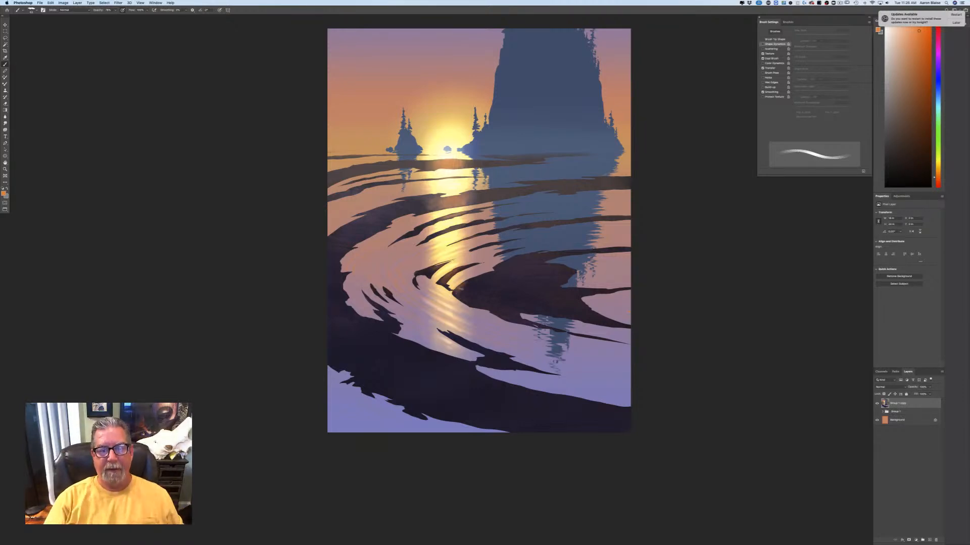
key(super+minus)
key(super+minus)
key(super+minus)
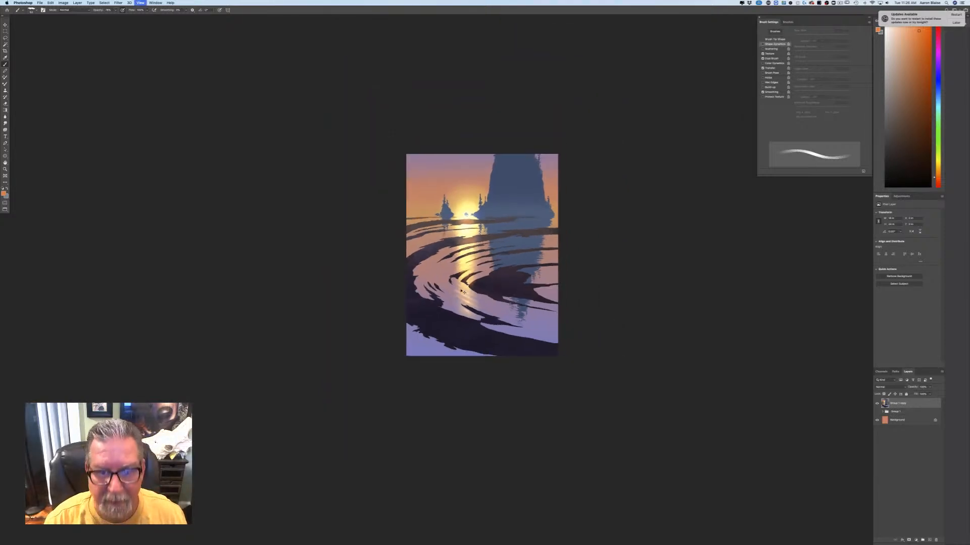
key(super+plus)
key(super+plus)
key(super+plus)
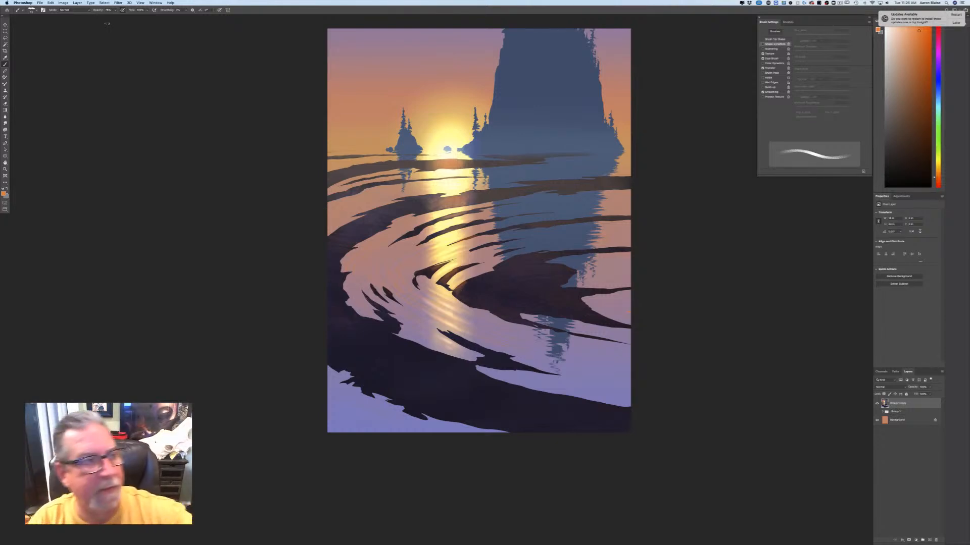
Step: Render a 50-300mm Zoom lens flare centred on the setting sun
click(116, 4)
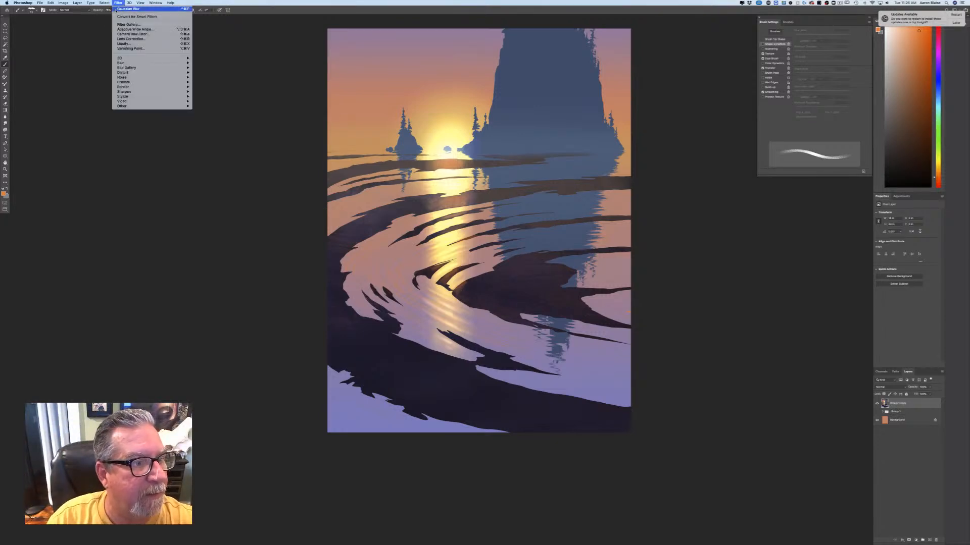
mouse_move(130, 87)
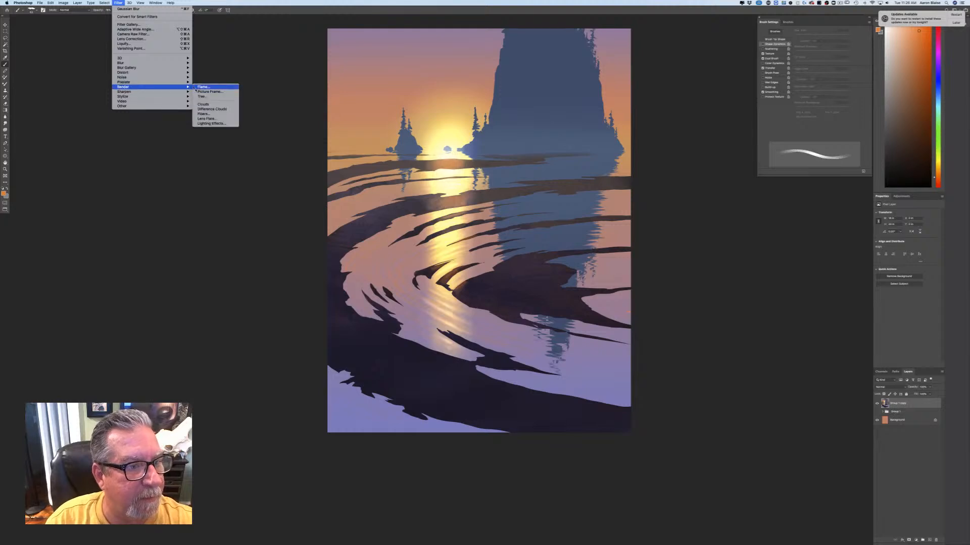
click(198, 118)
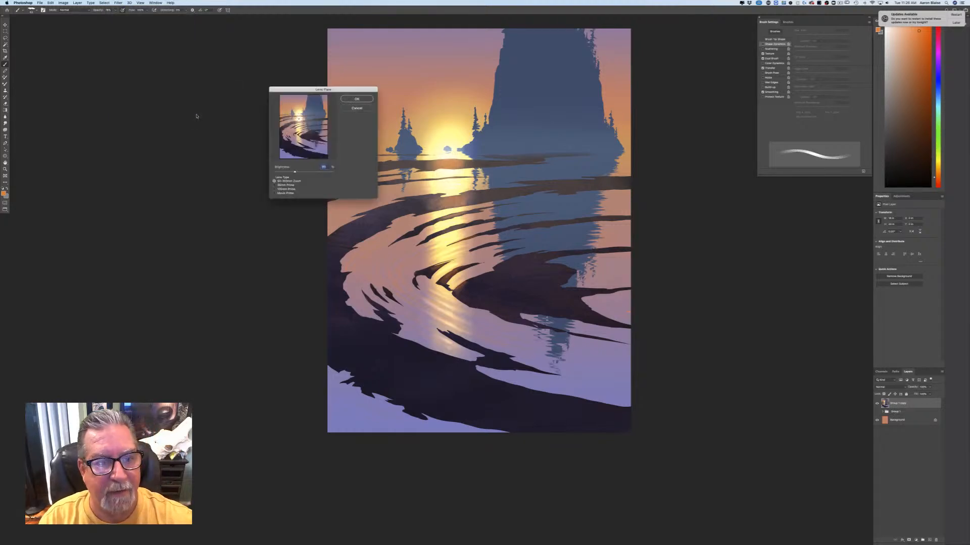
click(299, 116)
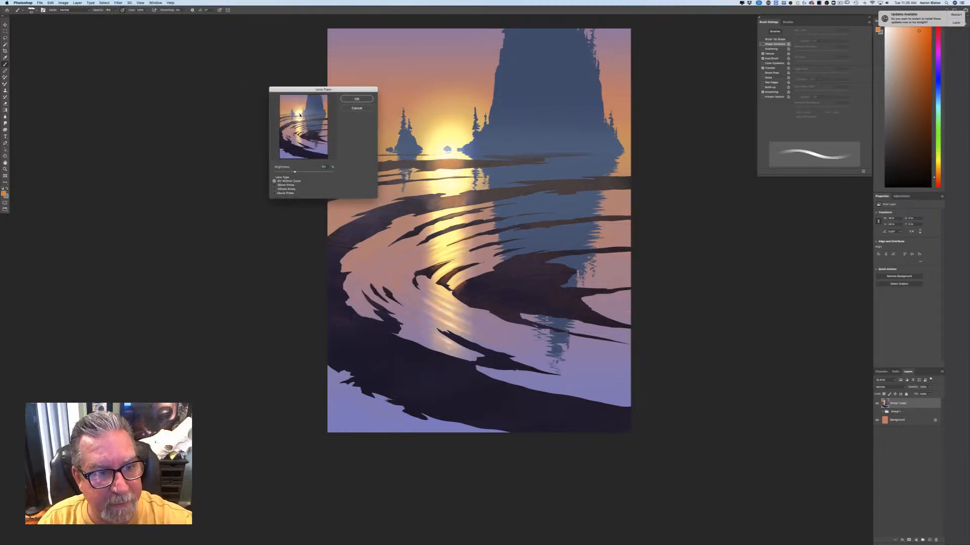
click(356, 99)
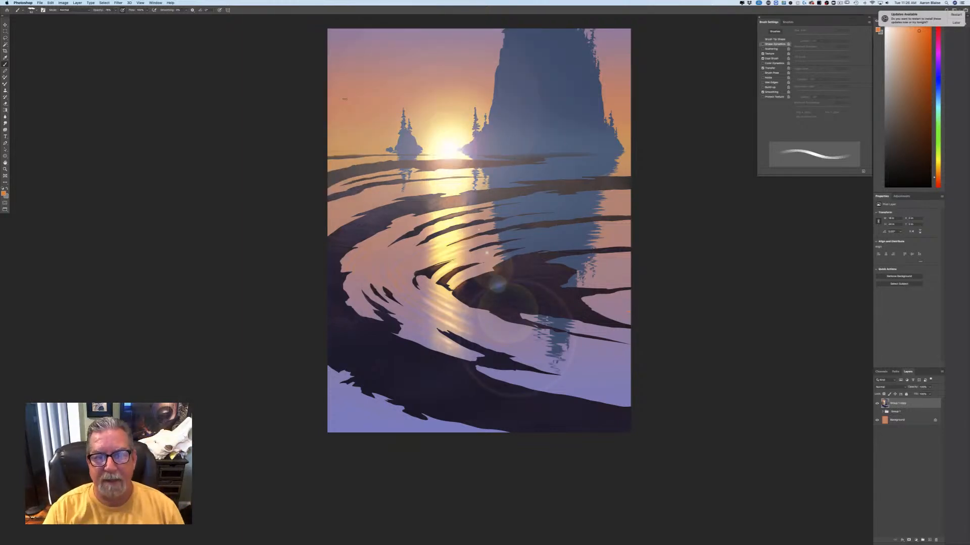
Step: Review the lens flare at a reduced size and undo it
key(super+minus)
key(super+minus)
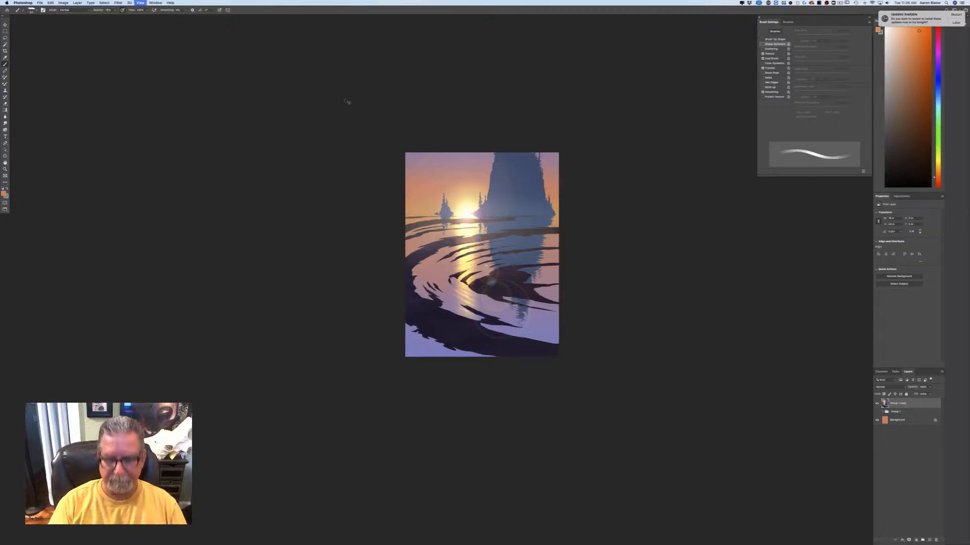
key(super+equal)
key(super+equal)
key(super+s)
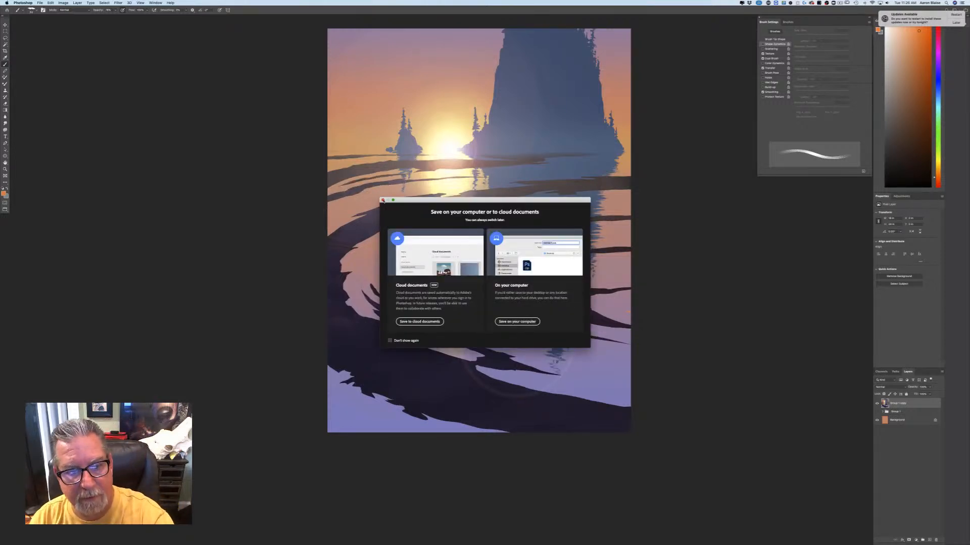
click(383, 201)
key(super+z)
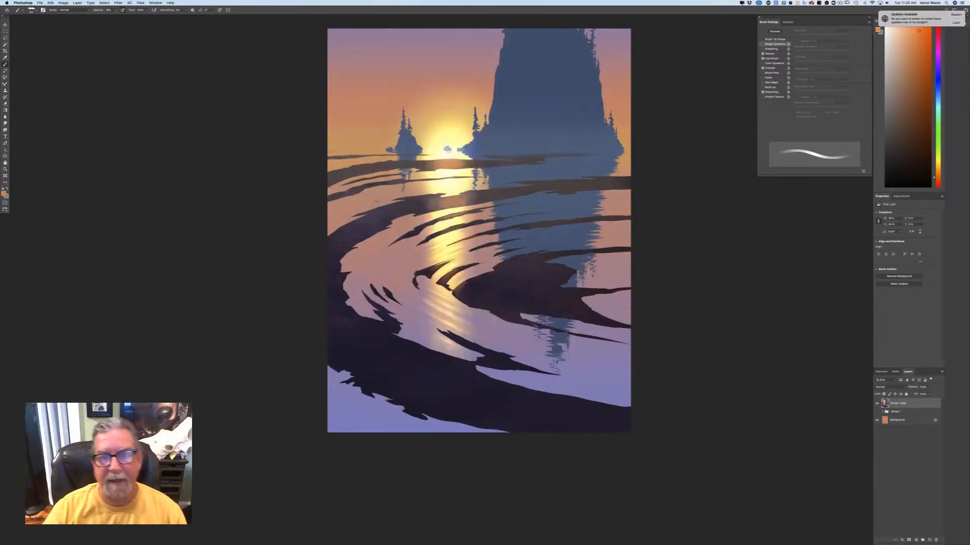
Step: Examine the painting without the flare at thumbnail and larger sizes
key(super+minus)
key(super+minus)
key(super+minus)
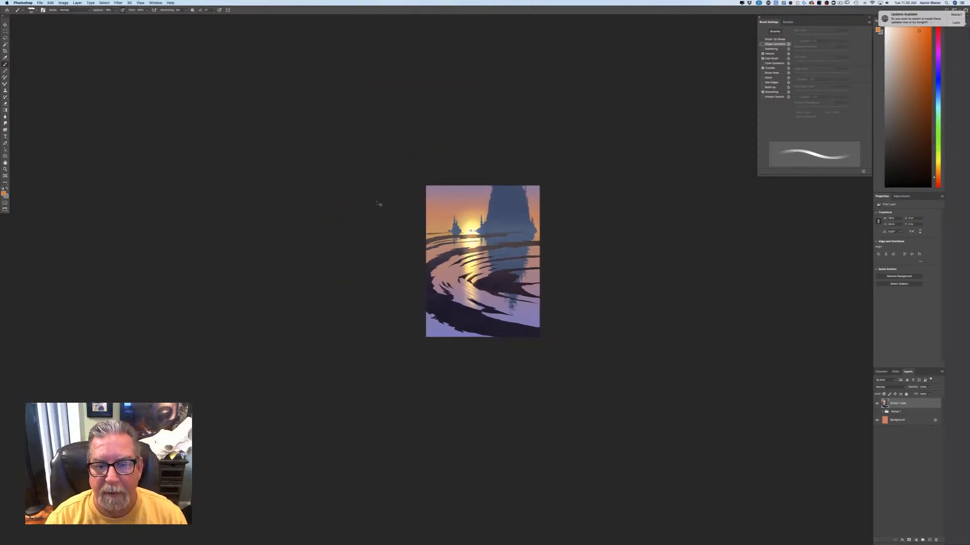
key(super+equal)
key(super+equal)
key(super+equal)
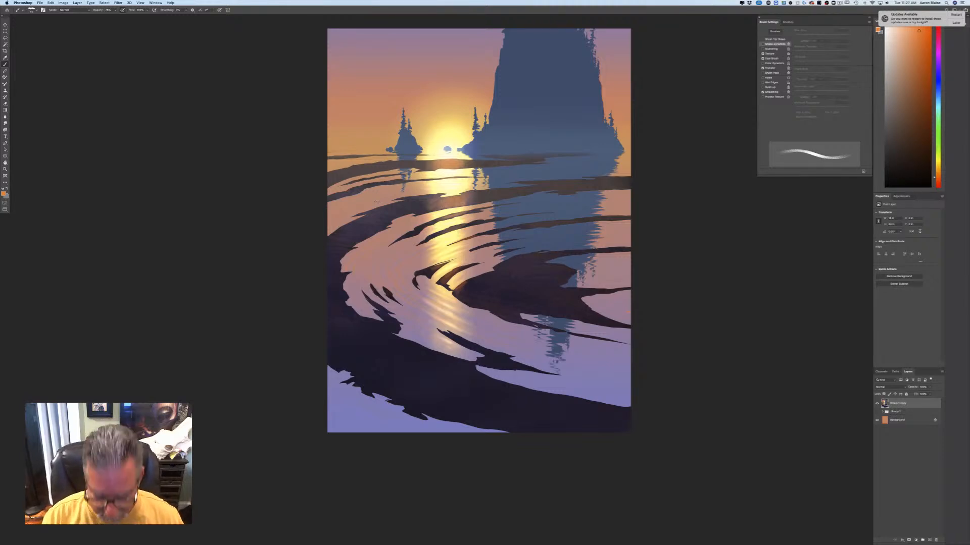
key(super+minus)
key(super+minus)
key(super+equal)
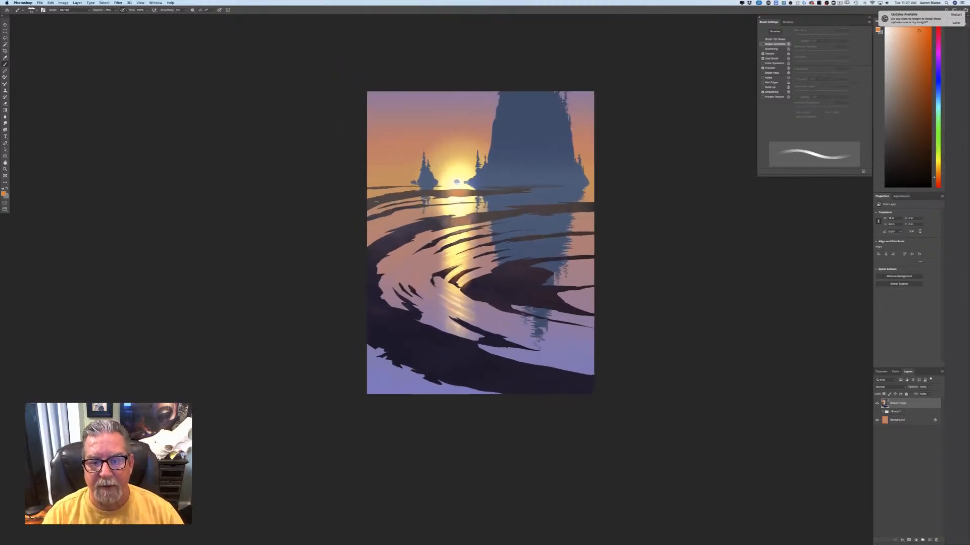
Step: Return to the standard window view and save the painting on the computer in Photoshop format as "Lasso 3 seascape"
key(f)
key(f)
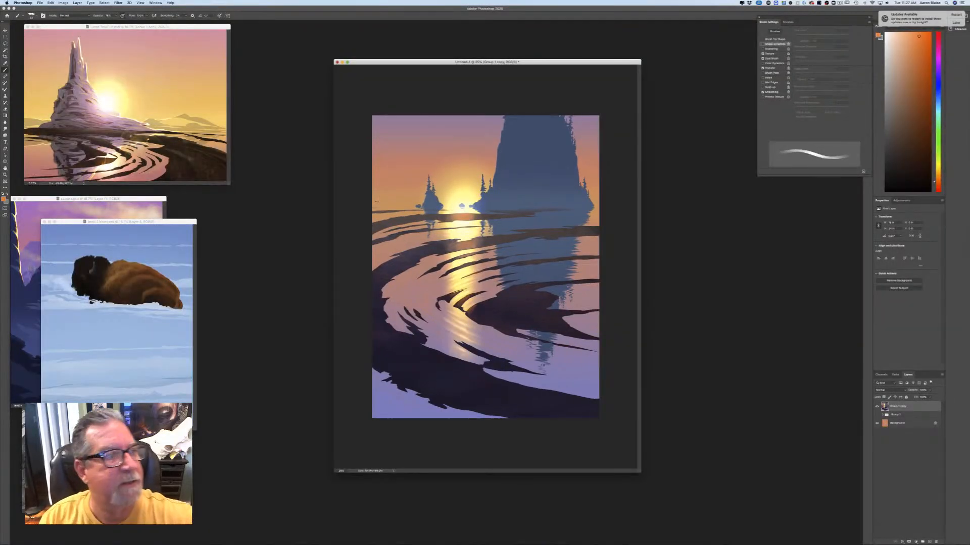
click(40, 3)
click(47, 61)
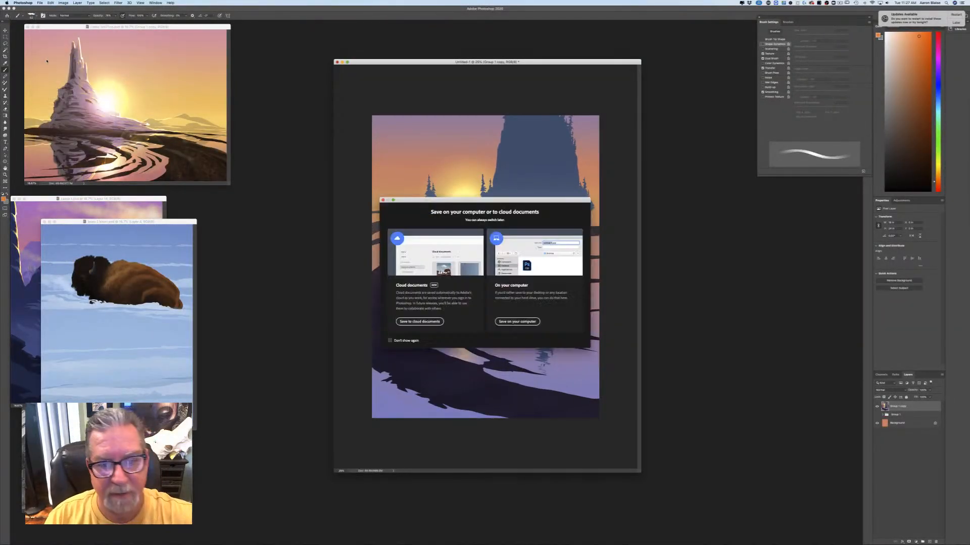
click(499, 324)
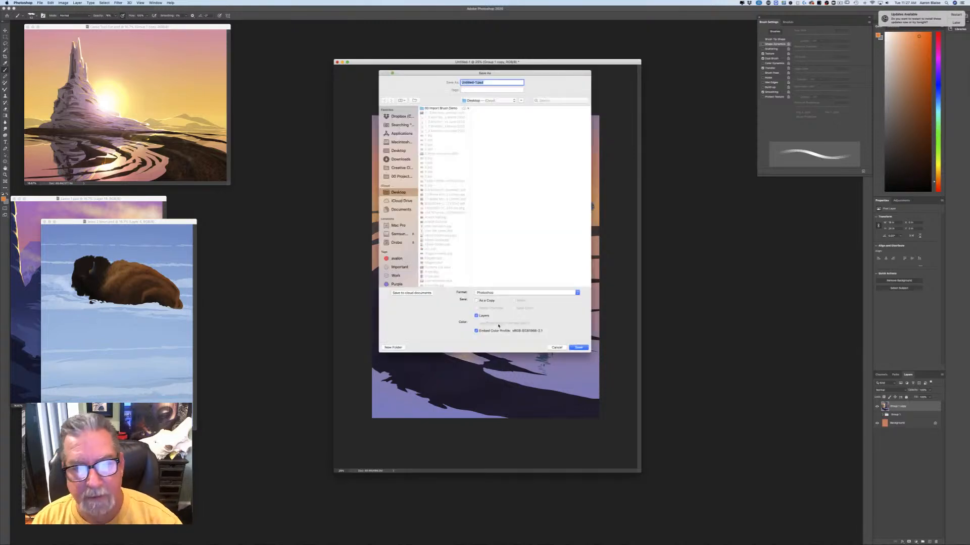
text(Lasso 3)
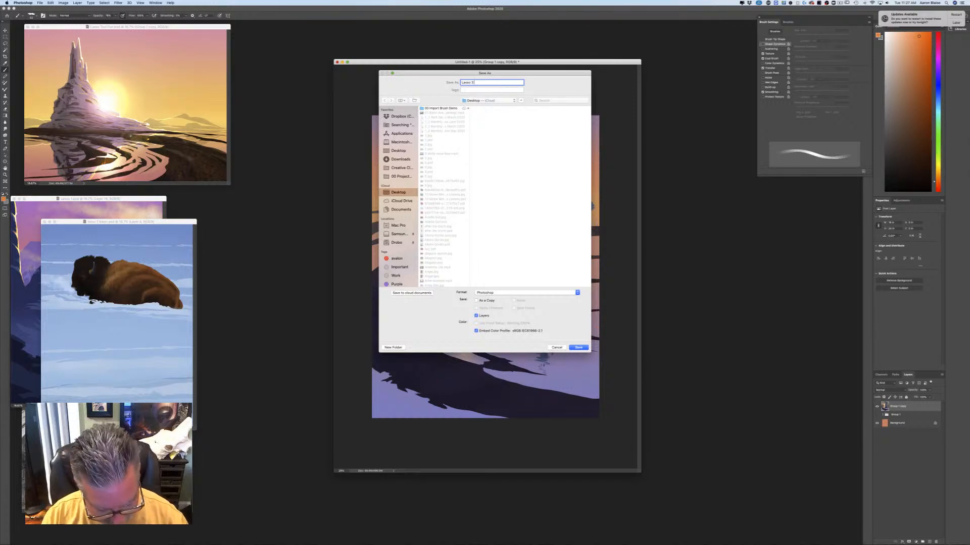
text( seascape)
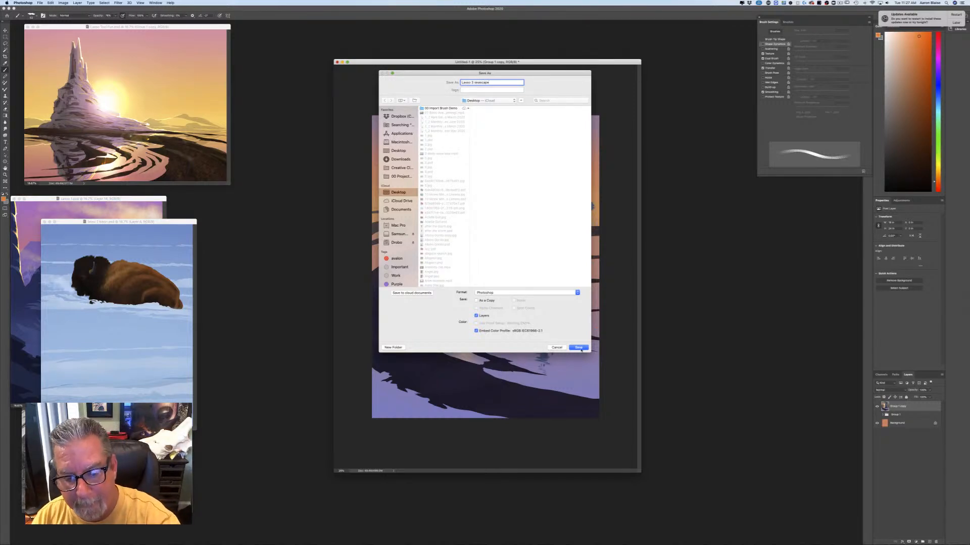
click(579, 348)
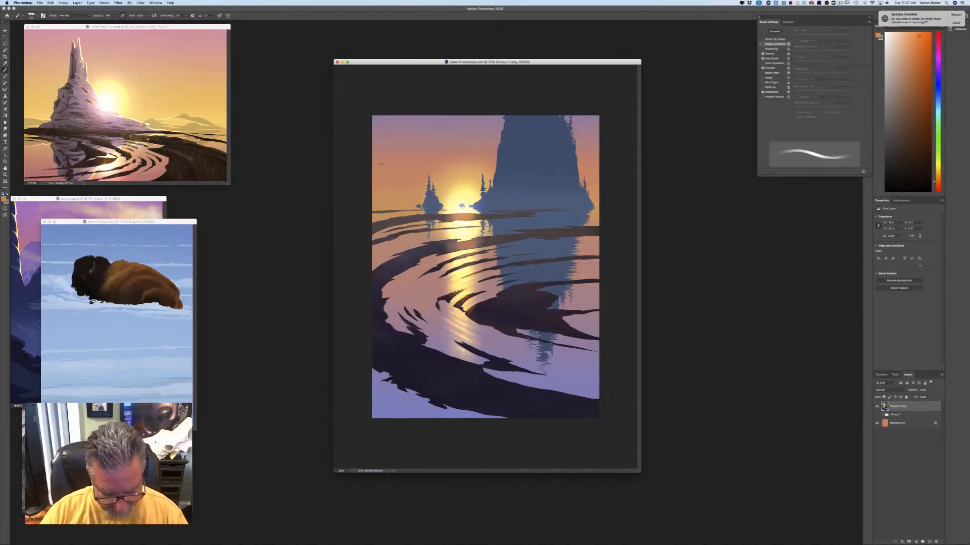
Step: Enlarge the seascape's document window to a 50% view and place it beside the other open paintings
key(f)
key(f)
key(f)
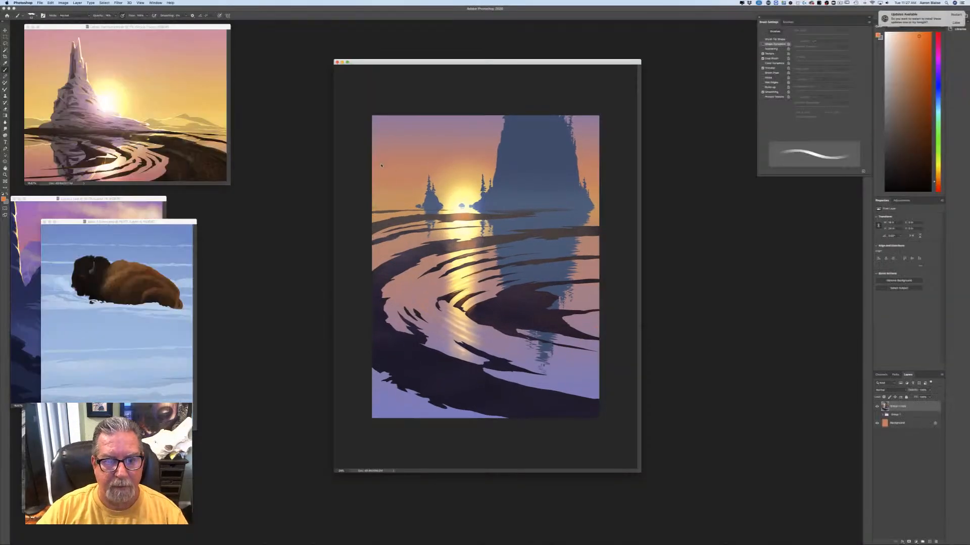
key(super+minus)
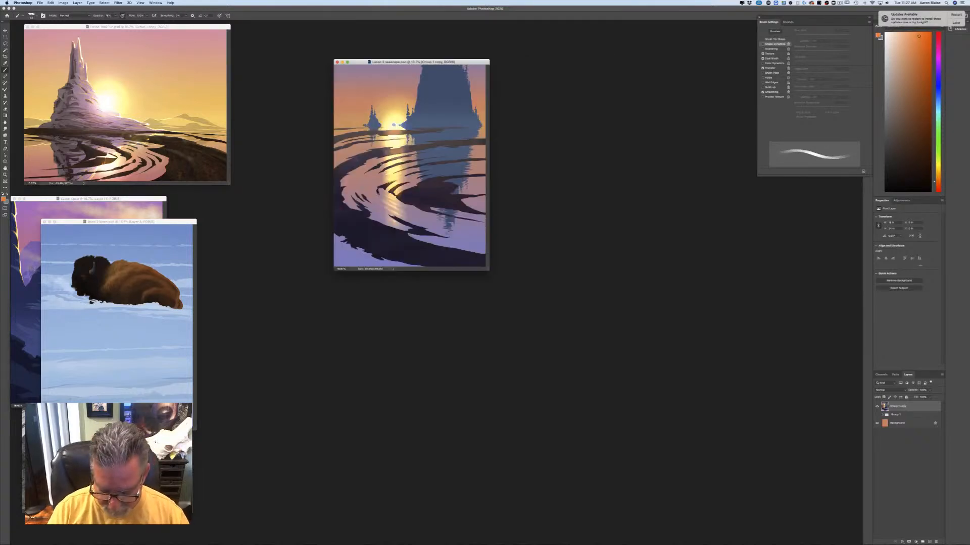
key(super+equal)
key(super+equal)
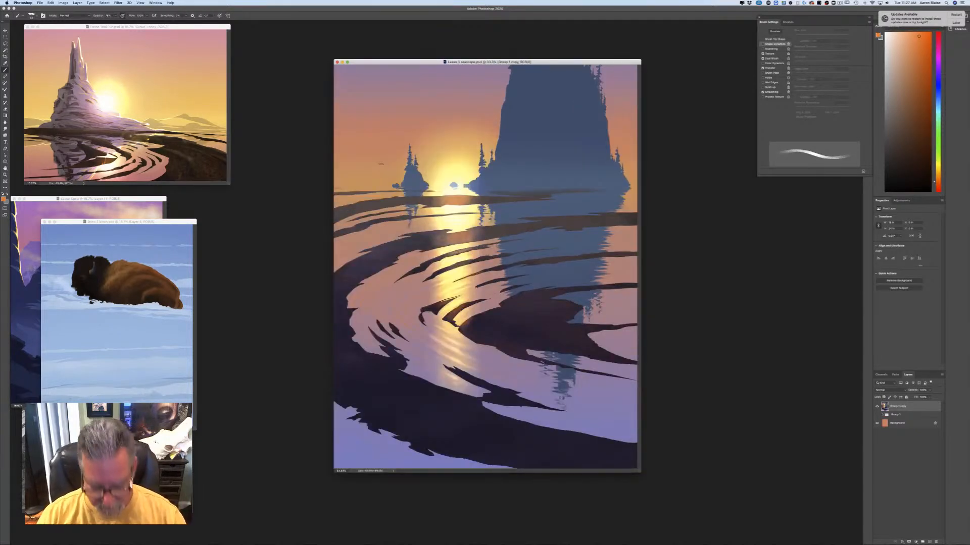
key(super+equal)
drag(364, 22, 290, 23)
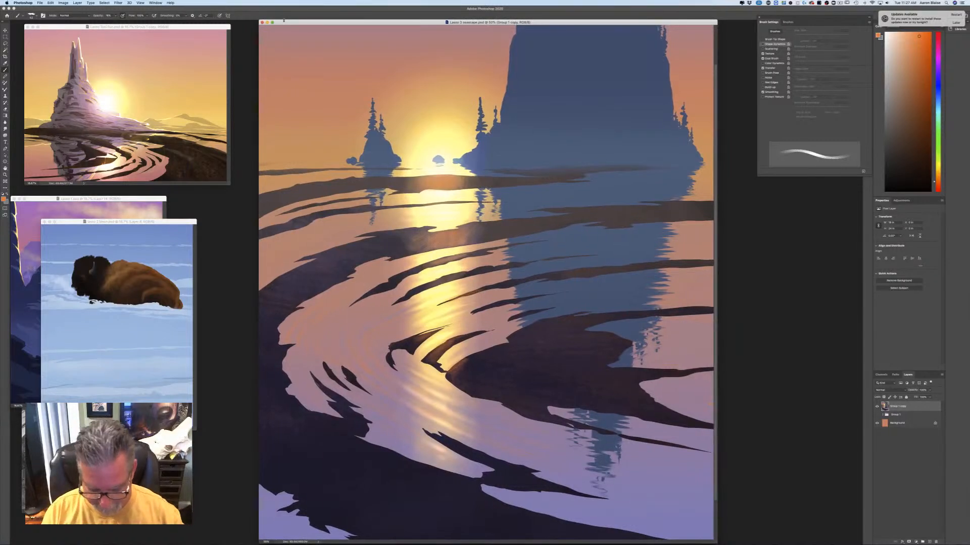
Step: Reduce the seascape to a 33.3% view and show it alone in full-screen mode with the menu bar
key(super+minus)
drag(284, 20, 363, 53)
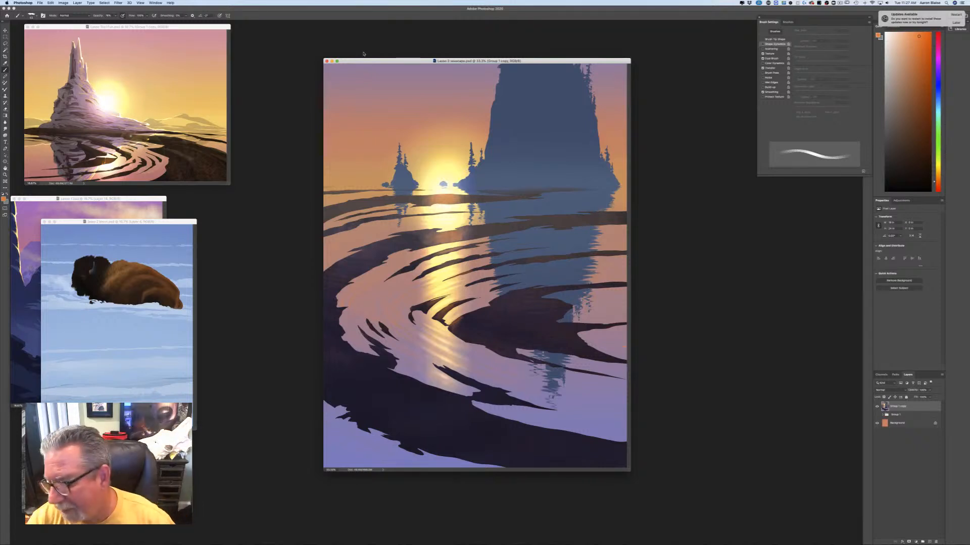
key(f)
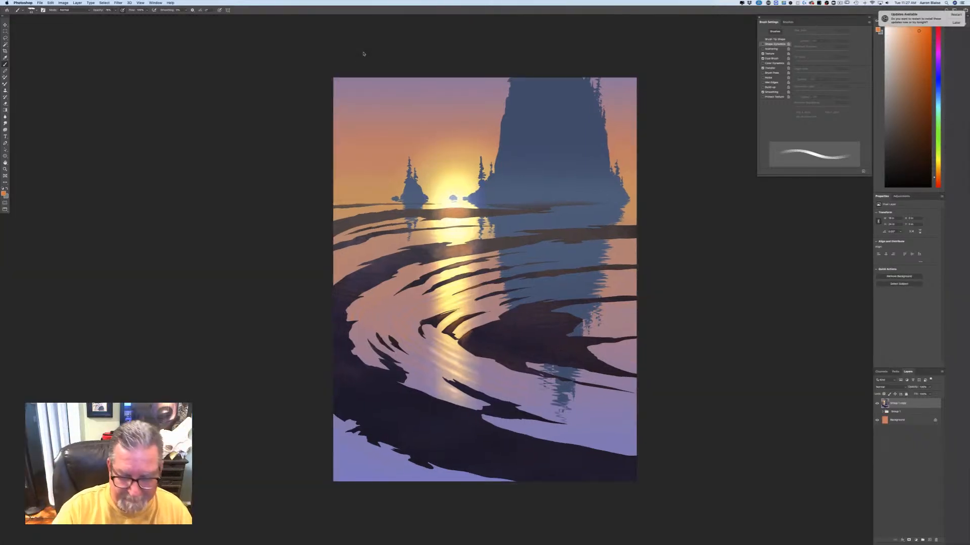
Step: Sample the dark purple of the foreground shore as the foreground colour and add a new layer above the painting
click(5, 194)
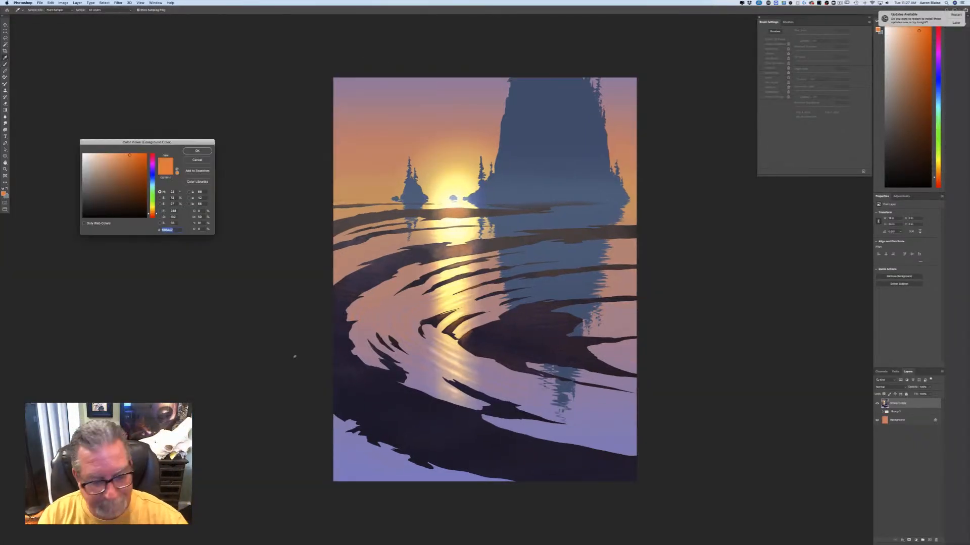
click(415, 440)
click(197, 151)
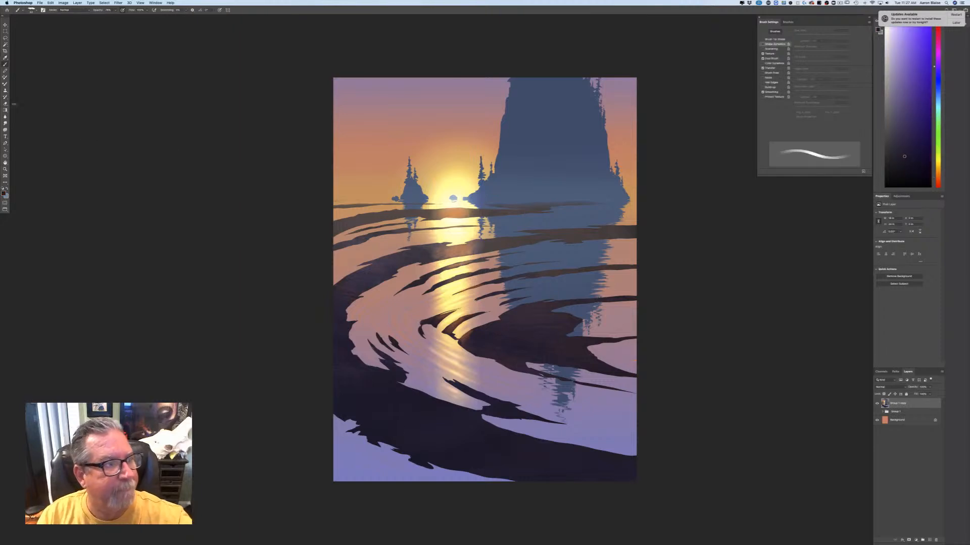
click(928, 540)
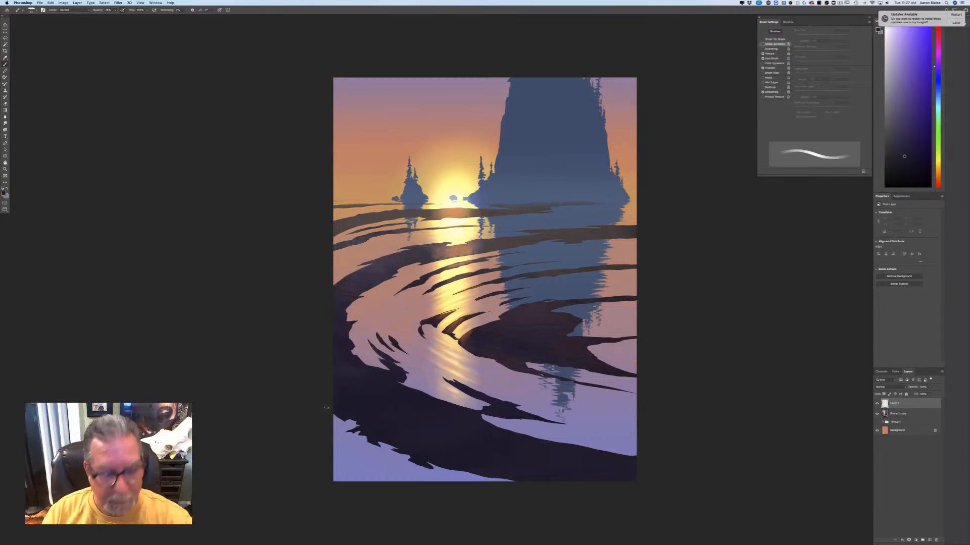
Step: Paint the dark colour over the light water in the painting's lower-left corner with an enlarged brush
key(bracketright)
key(bracketright)
key(bracketright)
key(bracketright)
key(bracketright)
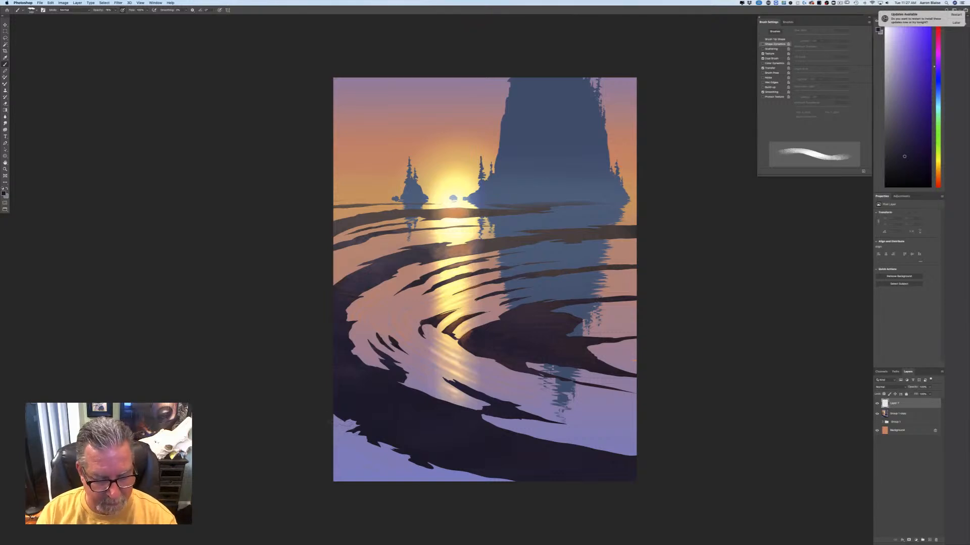
mouse_move(345, 423)
mouse_down()
mouse_move(318, 407)
mouse_move(356, 452)
mouse_move(340, 471)
mouse_up()
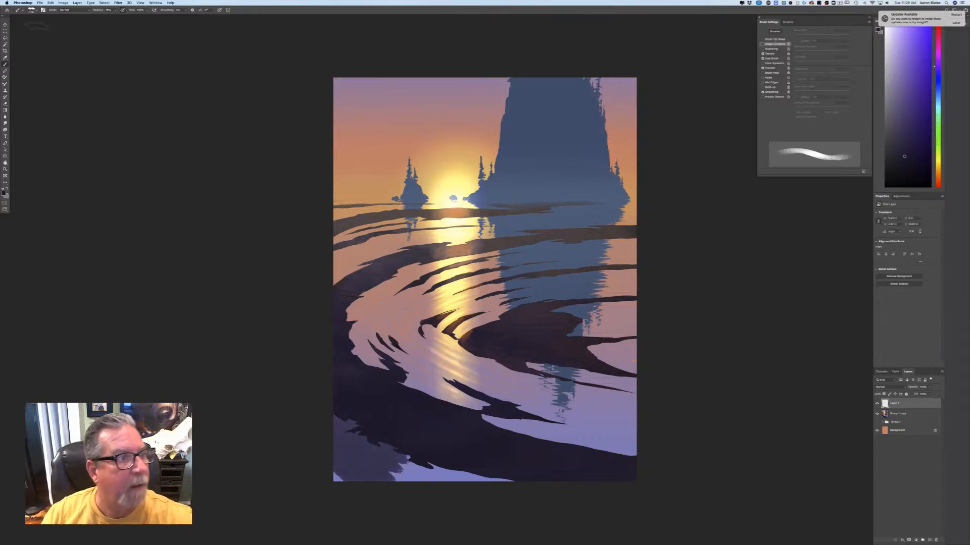
Step: Switch to the Hard Round brush and cover all the light water below the foreground shore with solid dark purple
click(32, 9)
click(74, 166)
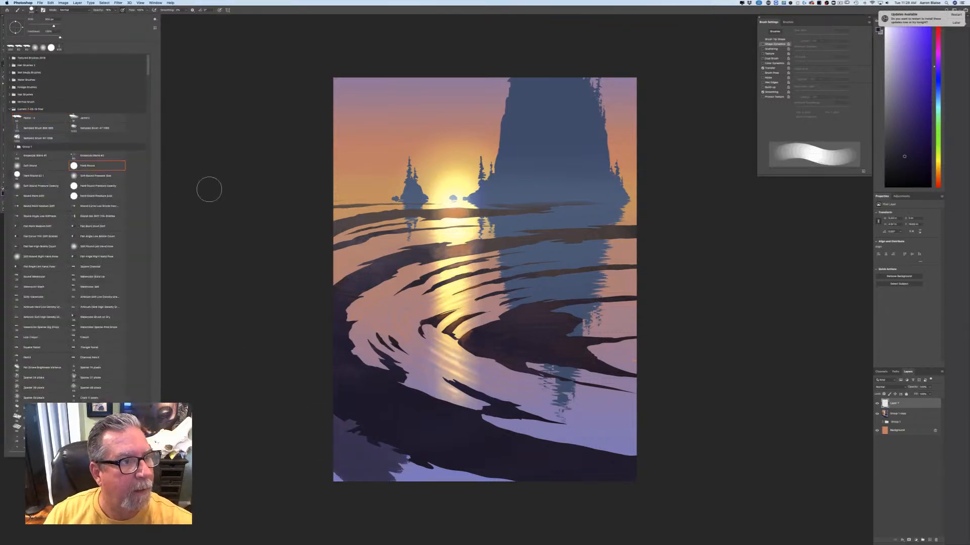
click(209, 189)
click(219, 10)
mouse_move(364, 445)
mouse_down()
mouse_move(404, 466)
mouse_move(376, 480)
mouse_move(344, 471)
mouse_move(520, 487)
mouse_move(467, 478)
mouse_move(362, 408)
mouse_move(433, 484)
mouse_up()
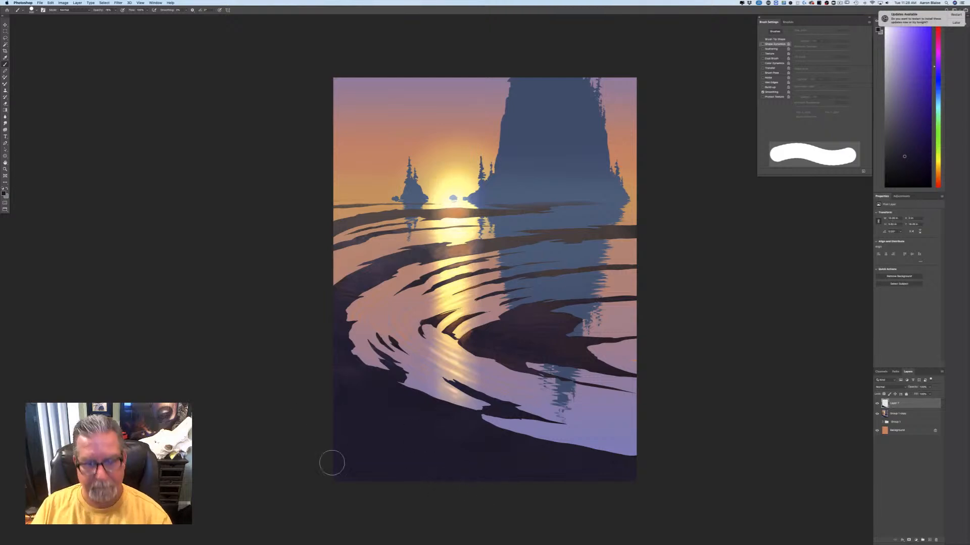
Step: Examine the painting with its solid dark foreground at thumbnail and larger sizes, and return to the standard window view
key(super+minus)
key(super+minus)
key(super+minus)
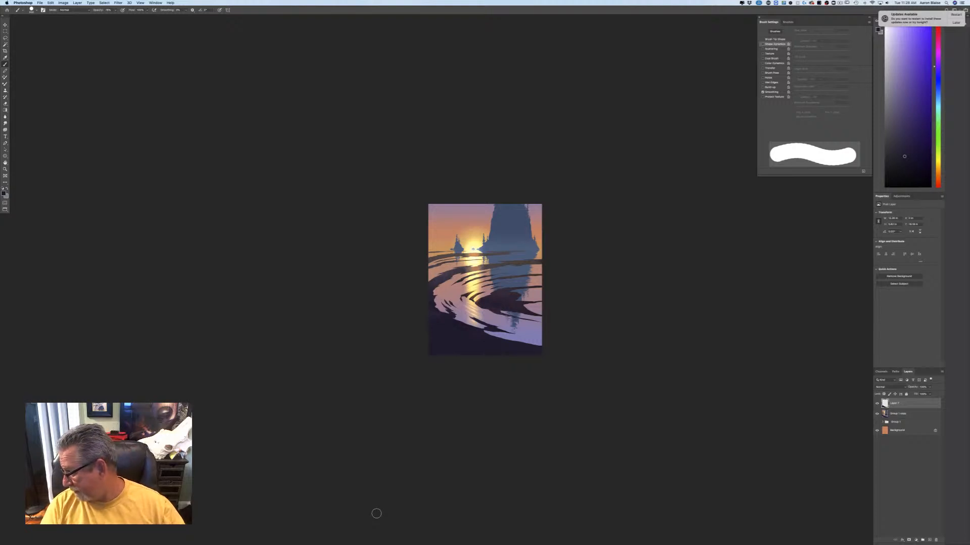
key(super+plus)
key(super+plus)
key(super+plus)
key(super+plus)
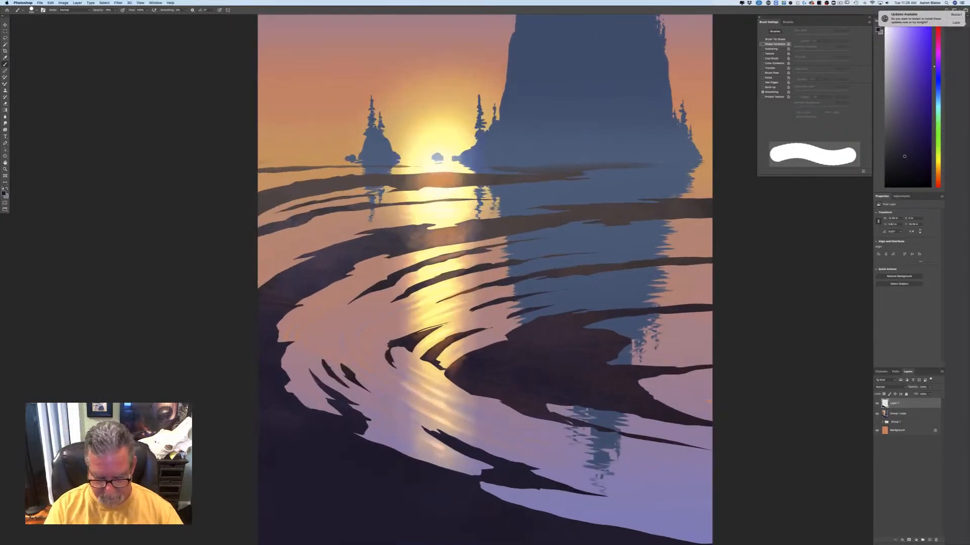
key(super+minus)
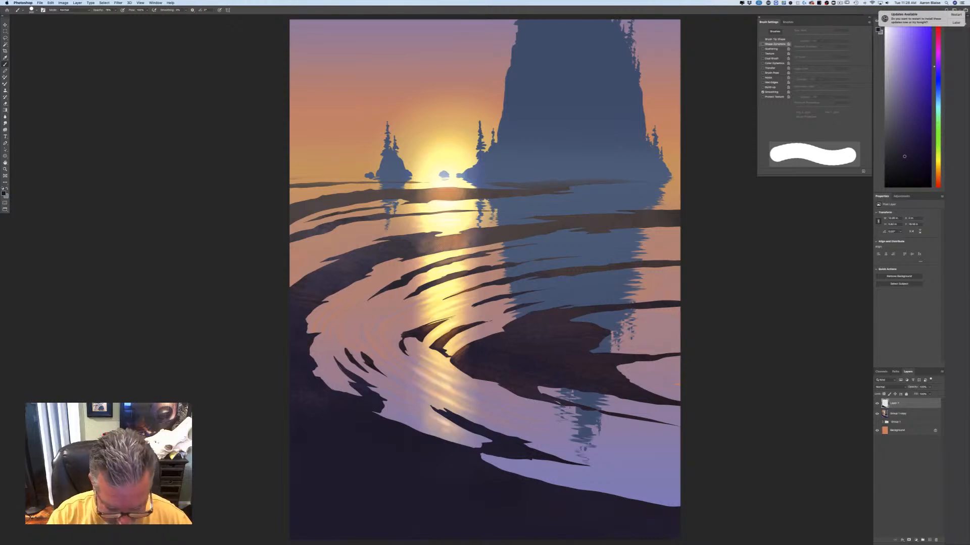
key(f)
key(f)
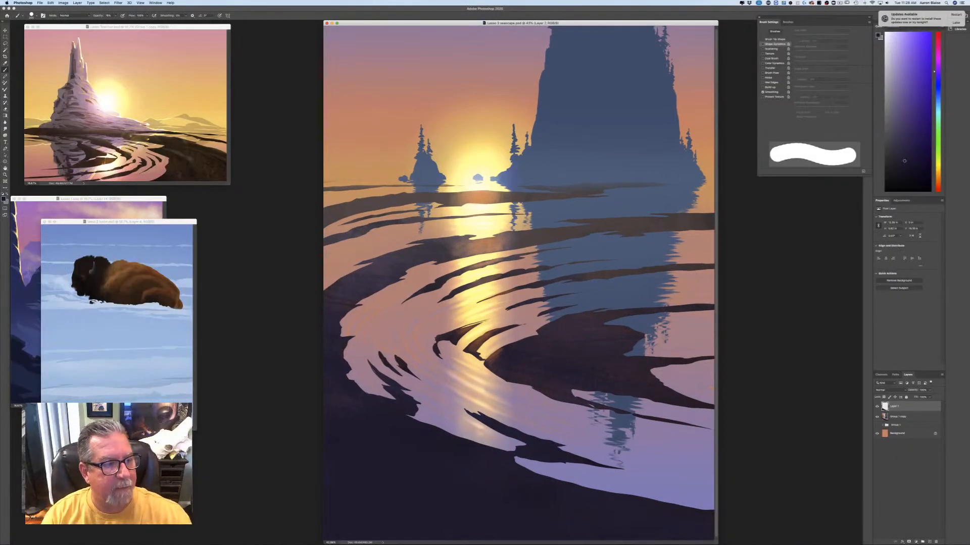
Step: Enlarge the bison painting's window to a 33.3% view and place it in front of the seascape
drag(111, 221, 494, 186)
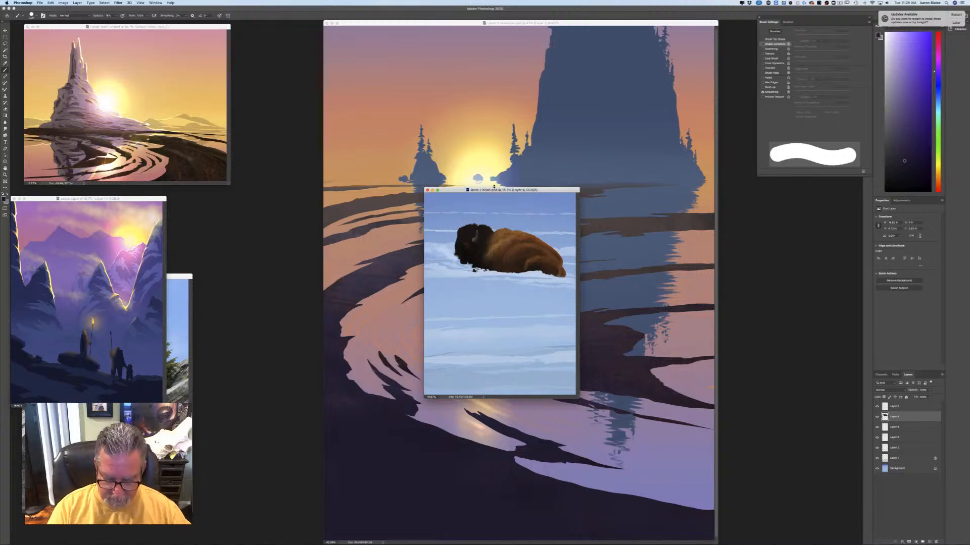
key(super+plus)
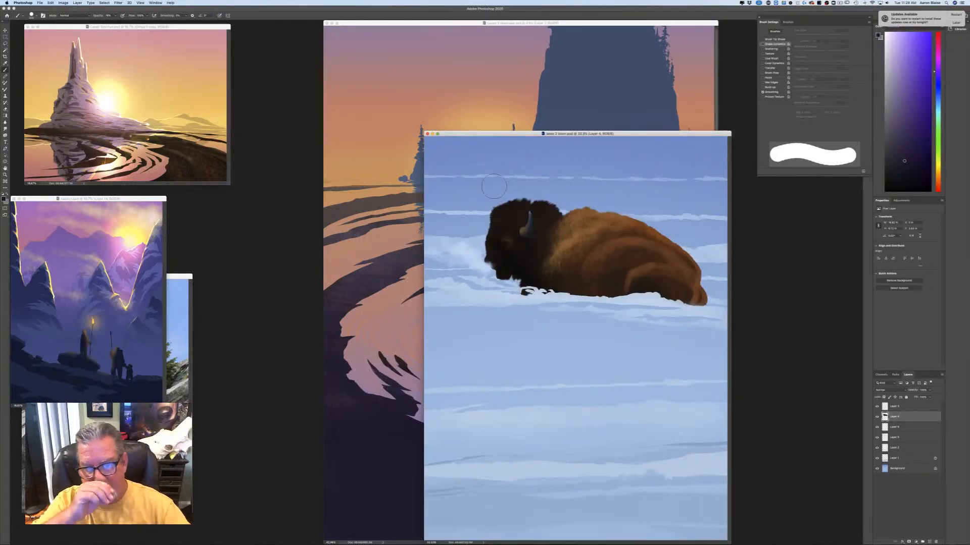
drag(451, 134, 376, 51)
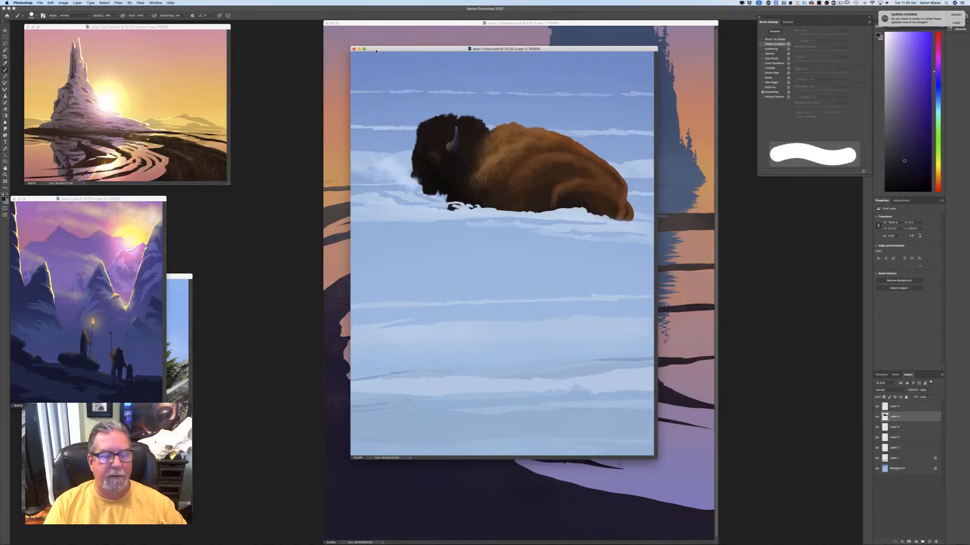
Step: Enlarge the purple mountain painting to fit the screen and place its window over the seascape and bison paintings
mouse_move(73, 199)
mouse_down()
mouse_move(464, 252)
mouse_move(470, 192)
mouse_up()
key(super+equal)
key(super+equal)
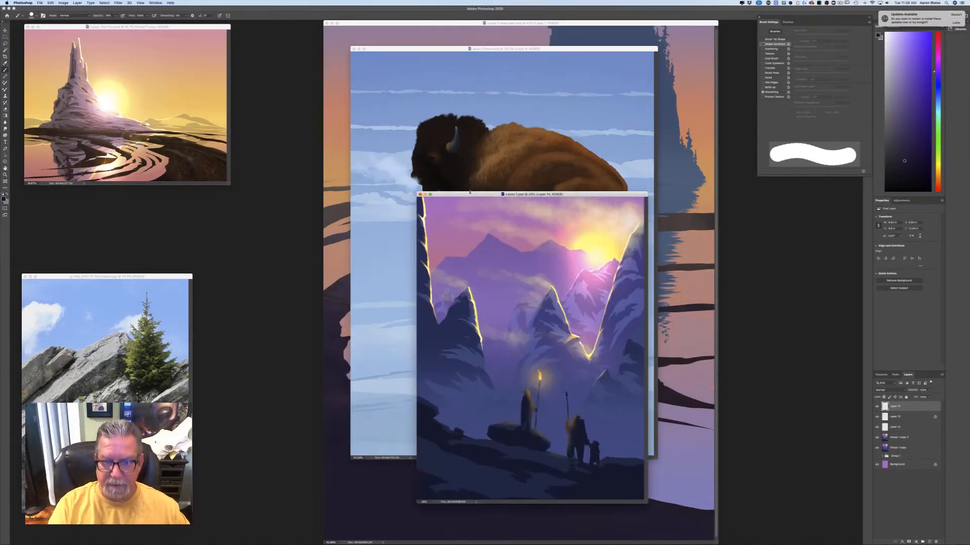
key(super+equal)
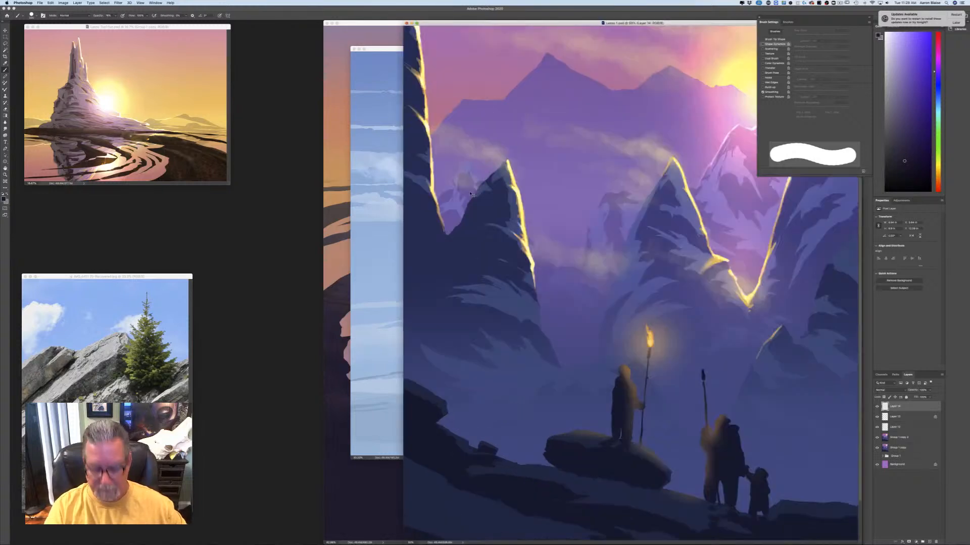
key(super+0)
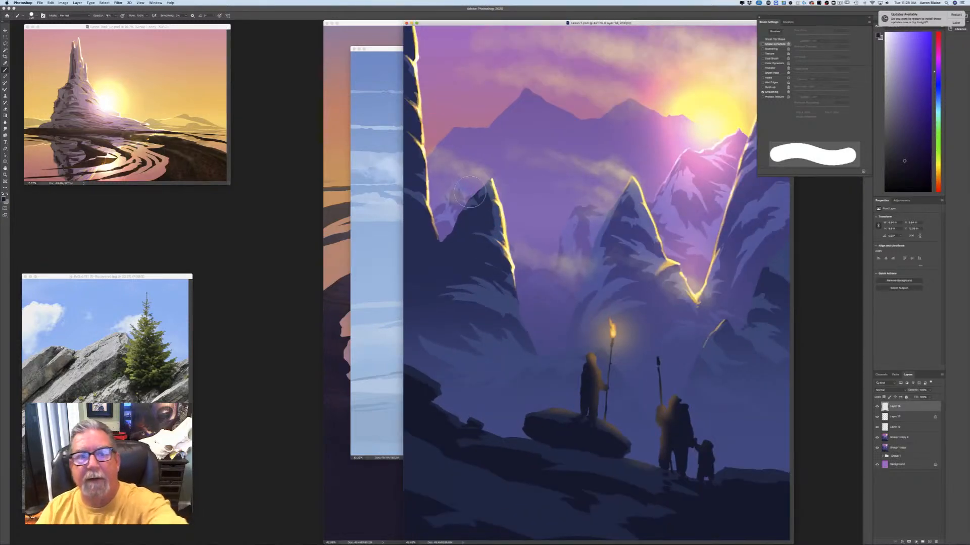
drag(444, 23, 363, 24)
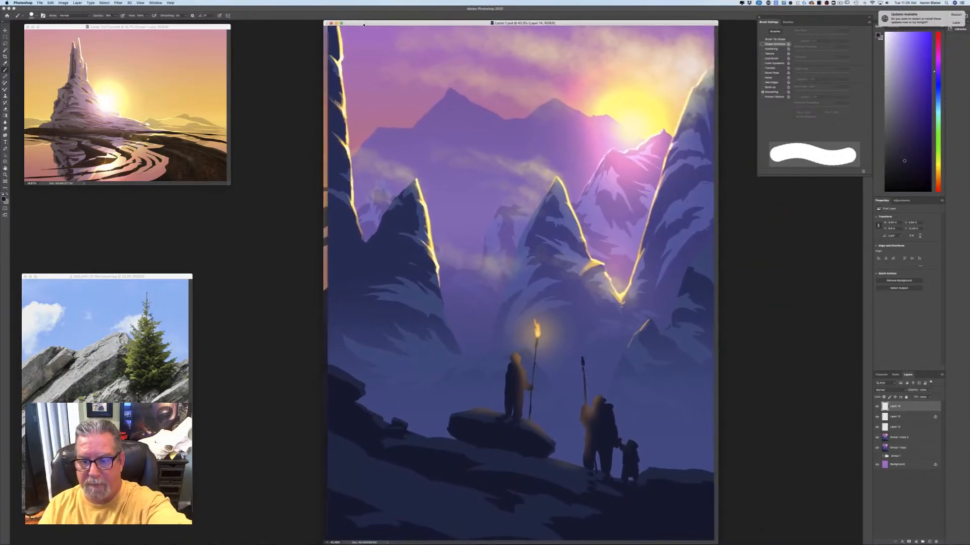